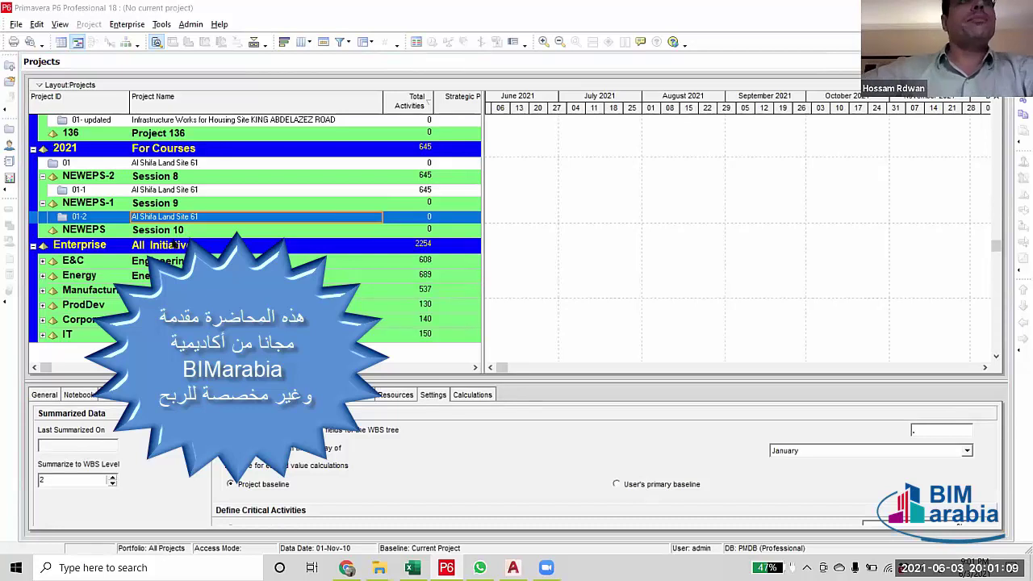
Open project 01-2 Al Shifa Land Site 61 and show the resources assigned to its first Phase 01 sewer activity, 1001.
right_click(182, 220)
left_click(234, 222)
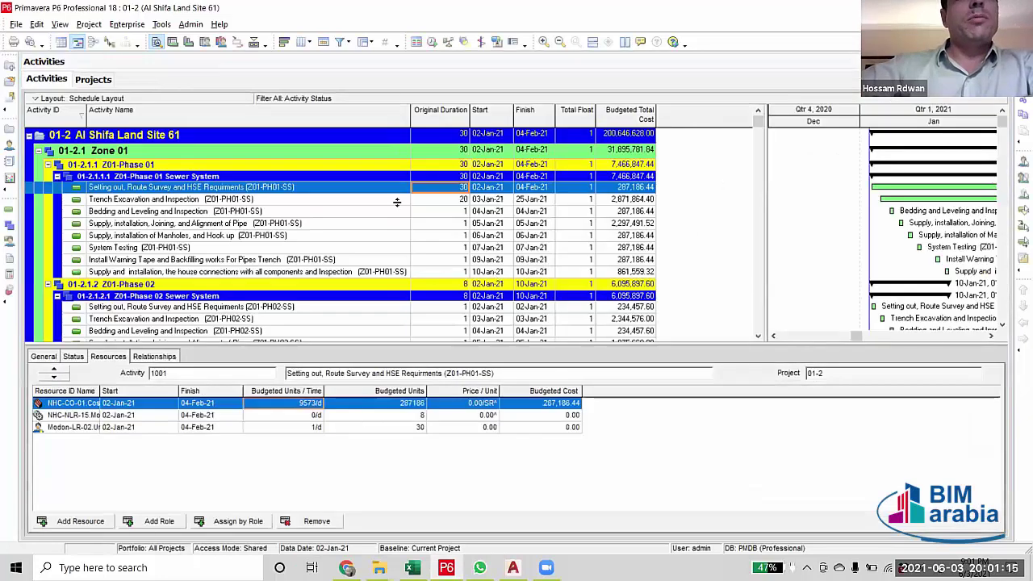
left_click(442, 211)
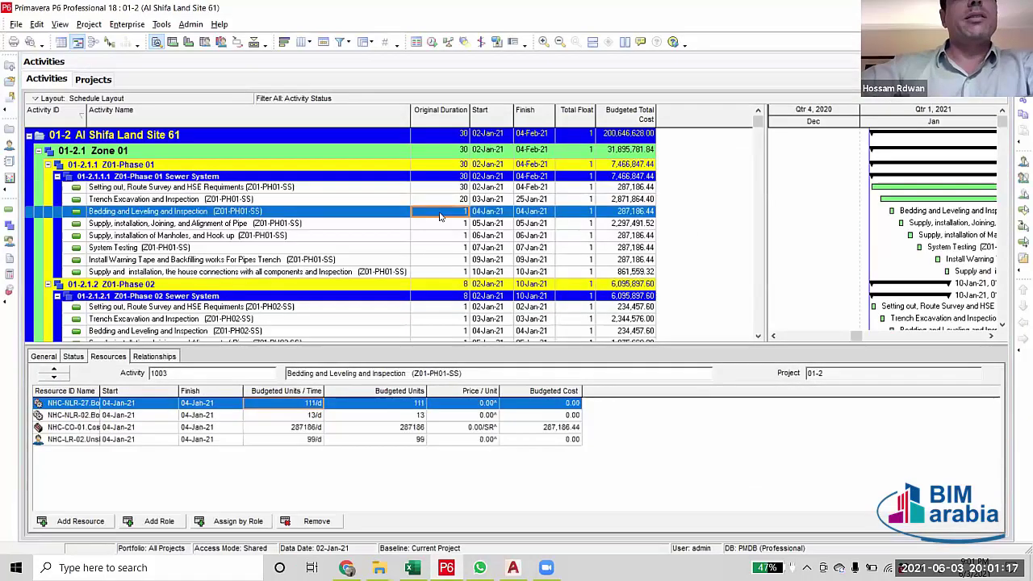
left_click(437, 190)
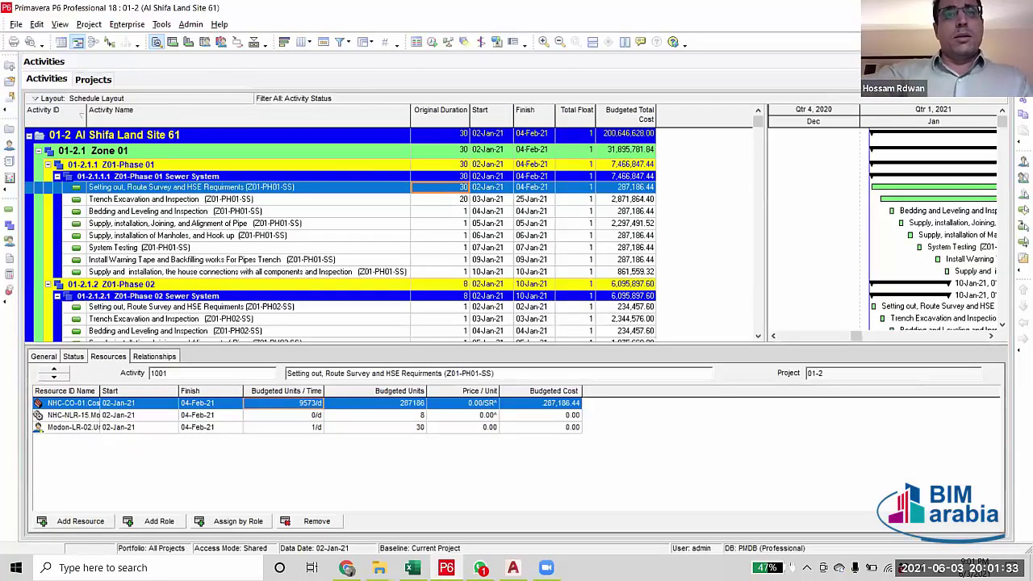
left_click(480, 567)
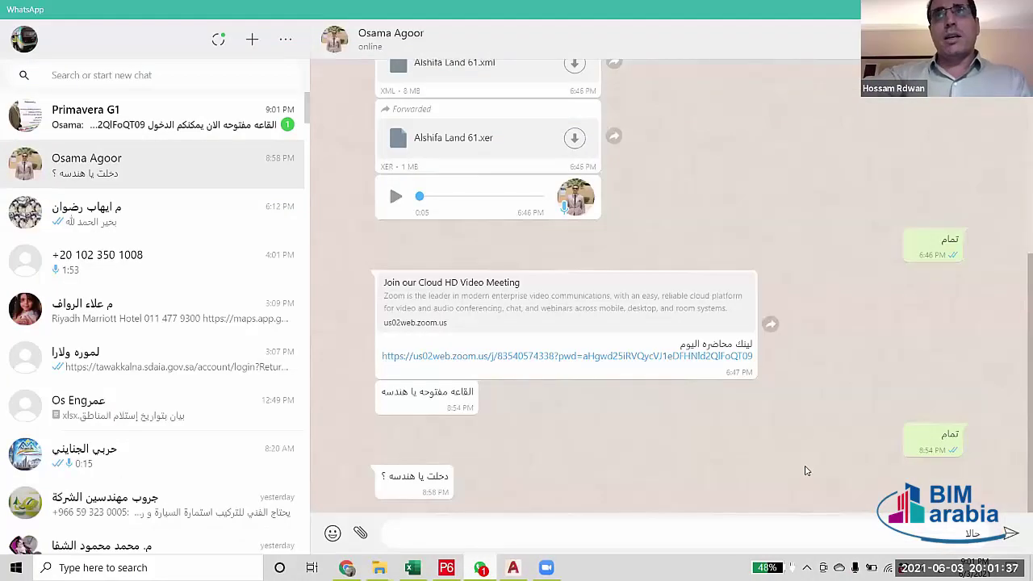
key("alt+Tab")
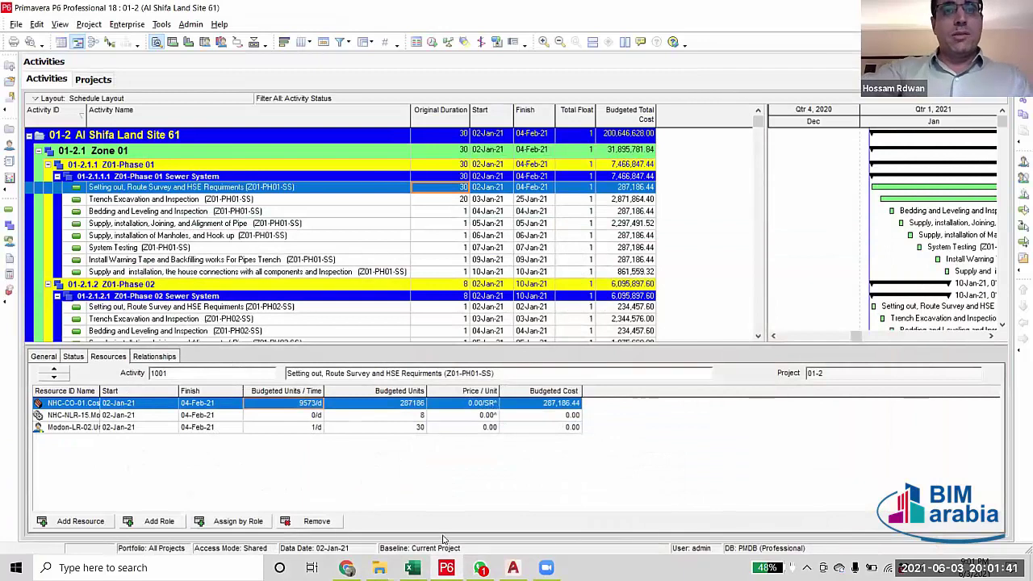
mouse_move(481, 567)
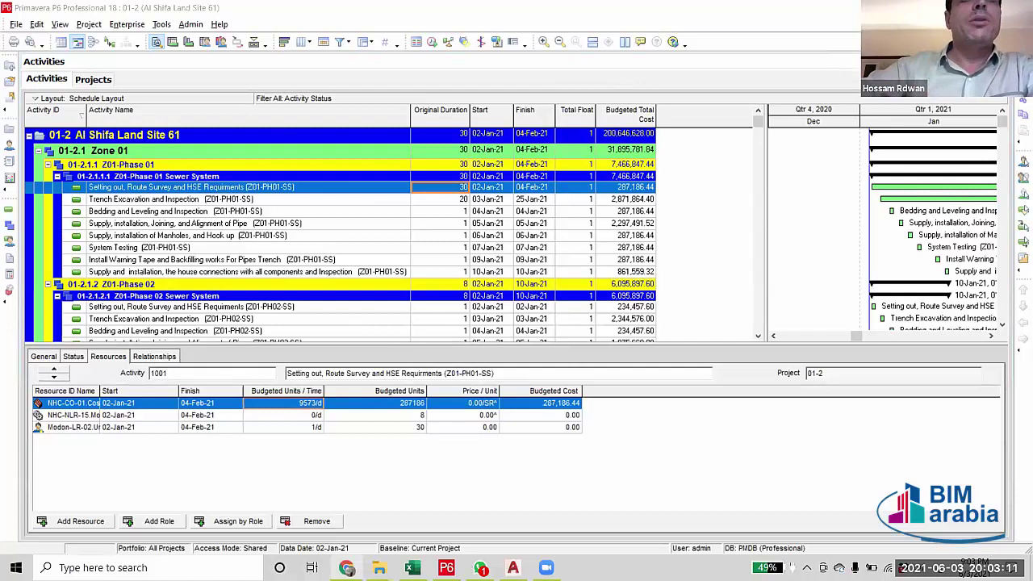
Switch to the Excel workbook and examine the Phase 01 Sewer System activity names, budgeted total costs and areas on the Activities-2 sheet.
key("alt+Tab")
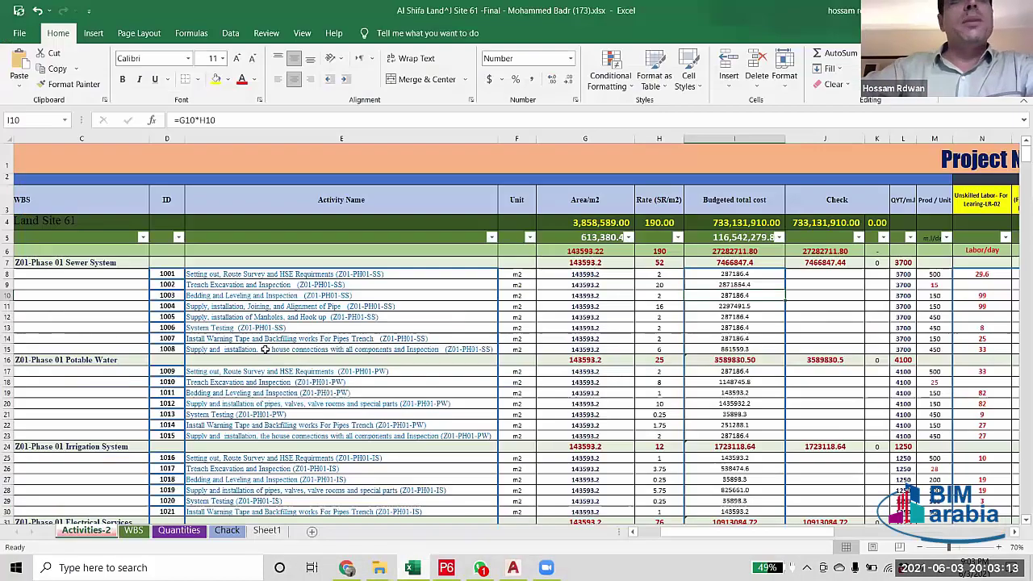
scroll(906, 333, "down", 1)
scroll(906, 333, "up", 1)
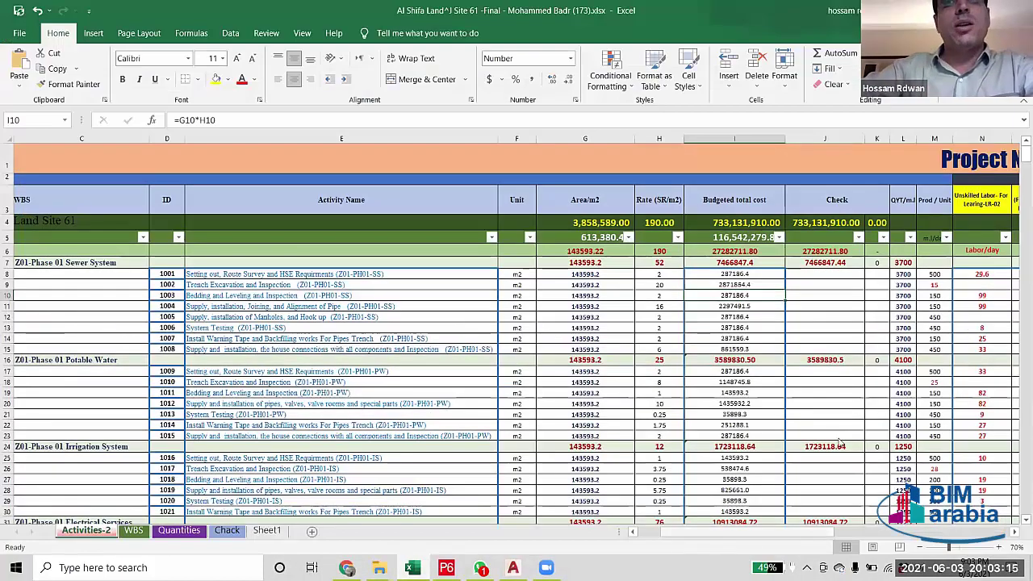
left_click_drag(751, 535, 752, 547)
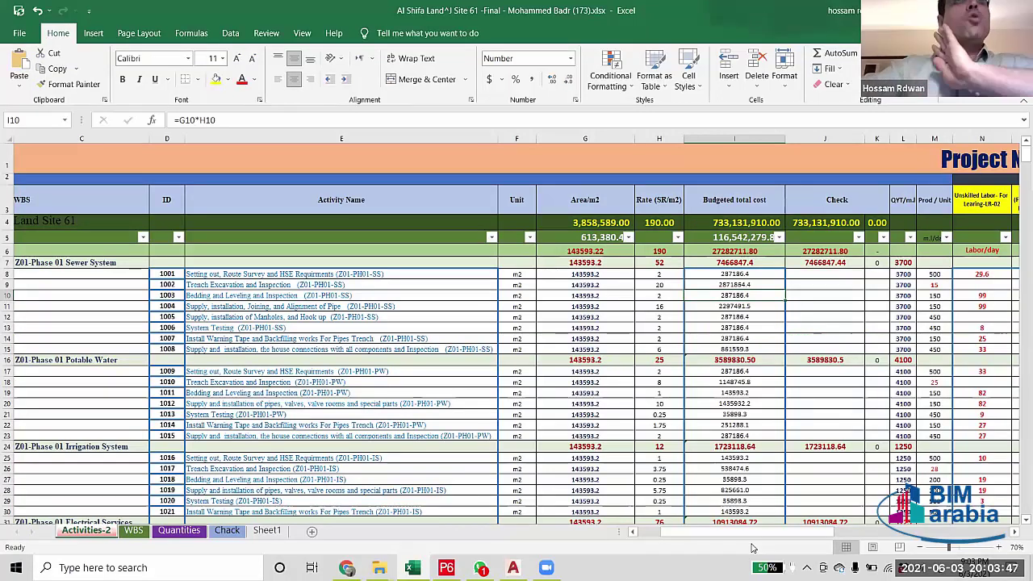
left_click_drag(352, 274, 357, 349)
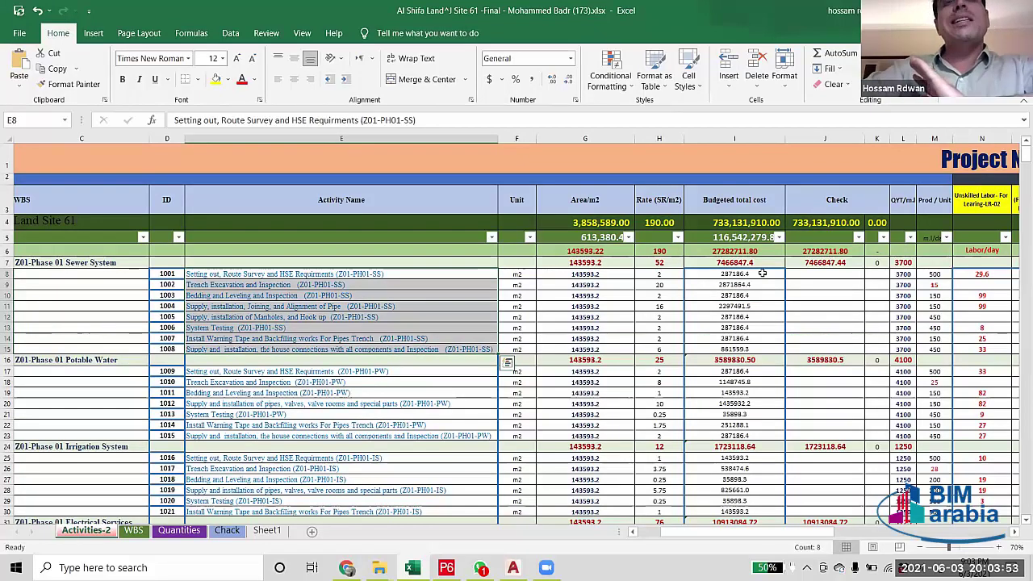
left_click_drag(758, 274, 748, 348)
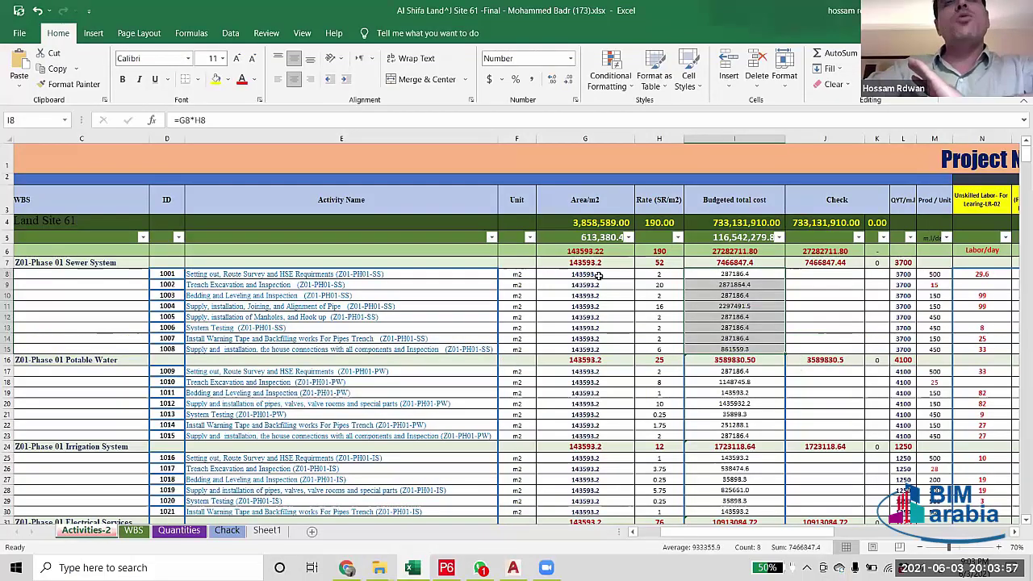
left_click_drag(599, 274, 592, 355)
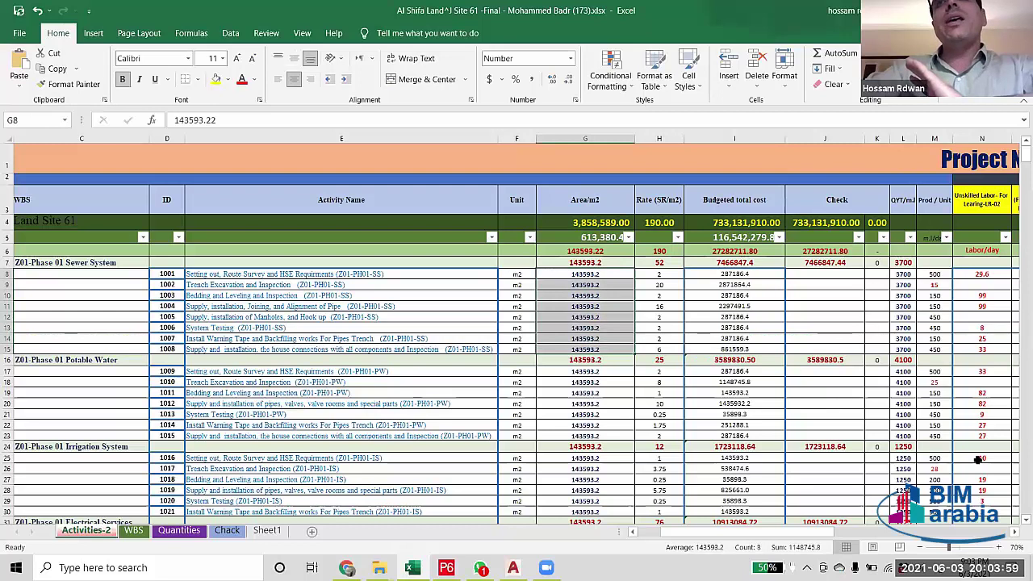
scroll(772, 295, "right", 6)
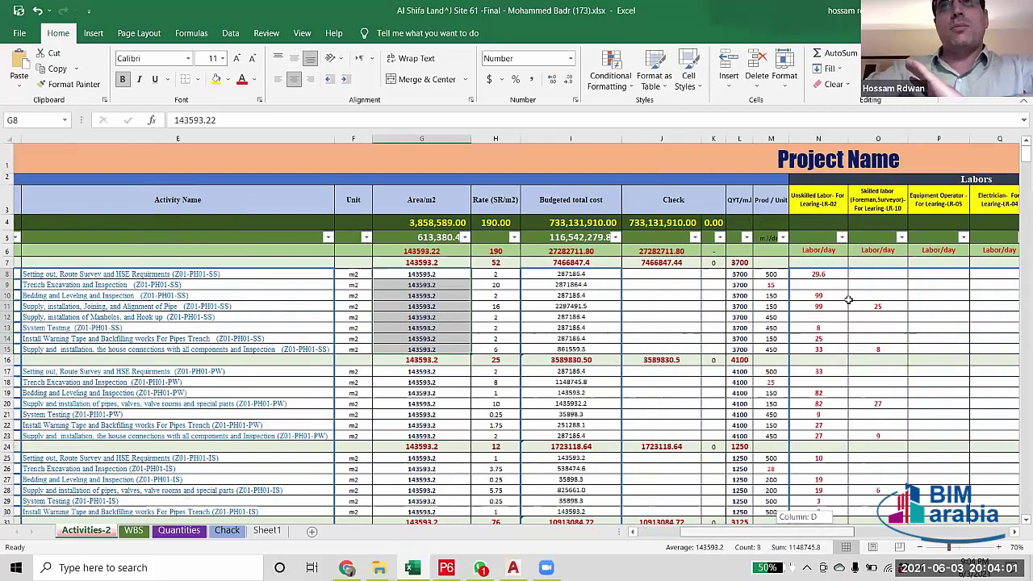
Examine the sewer activities' IDs, areas, production rates and labor quantities, including the unskilled labor formula for activity 1001.
left_click_drag(766, 536, 676, 537)
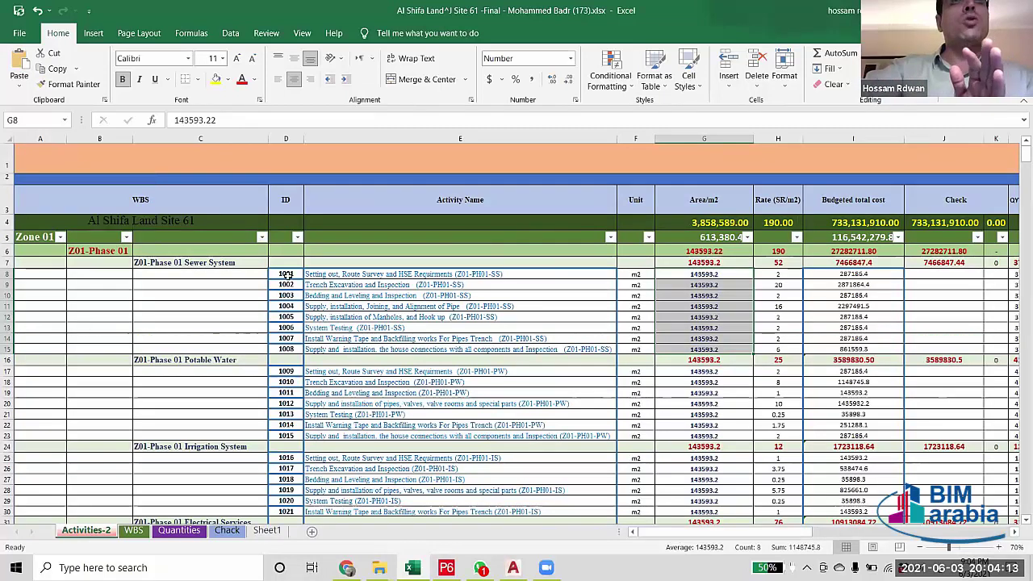
left_click(284, 274)
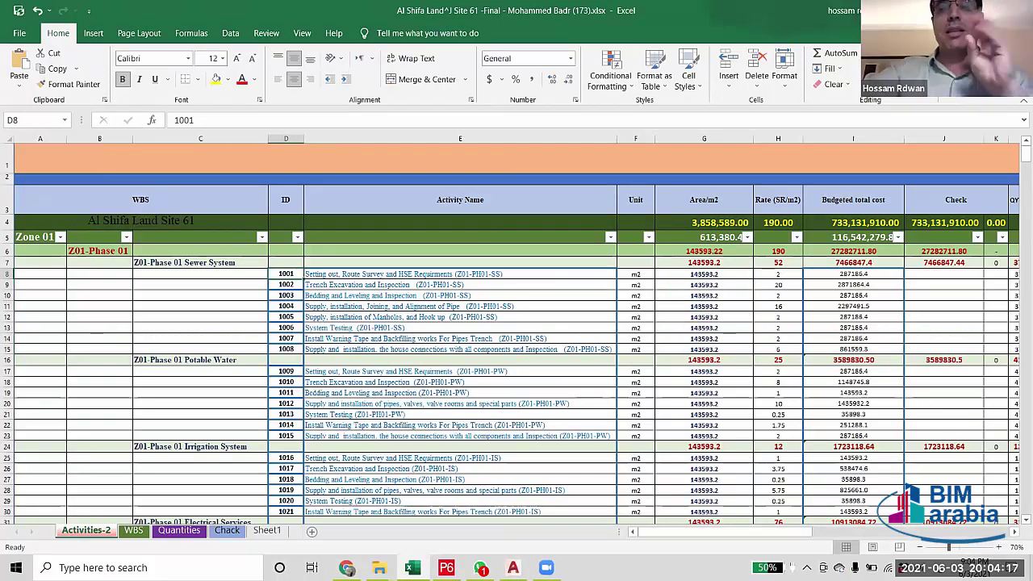
left_click_drag(658, 537, 699, 541)
left_click_drag(438, 275, 432, 324)
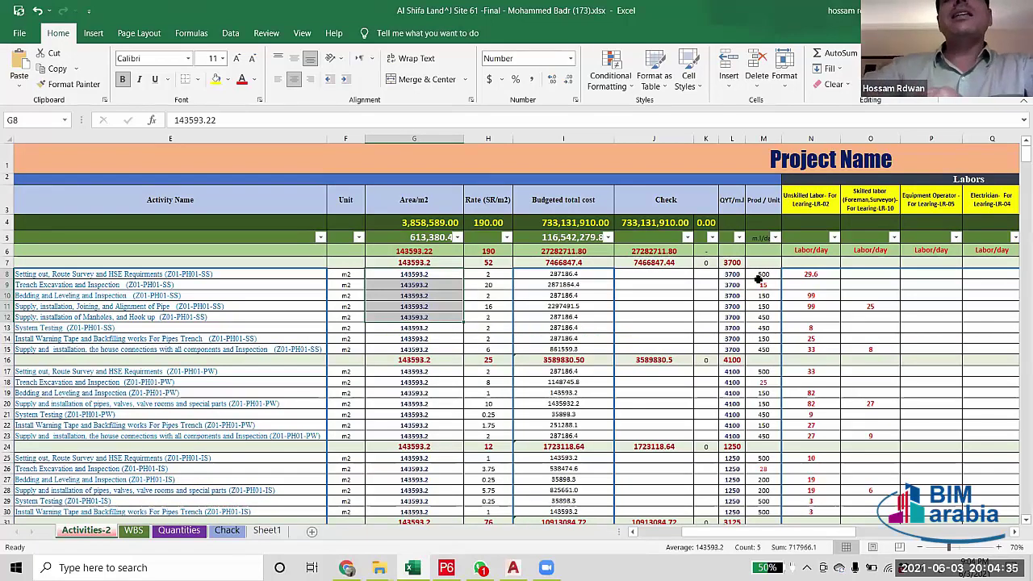
left_click_drag(760, 276, 867, 348)
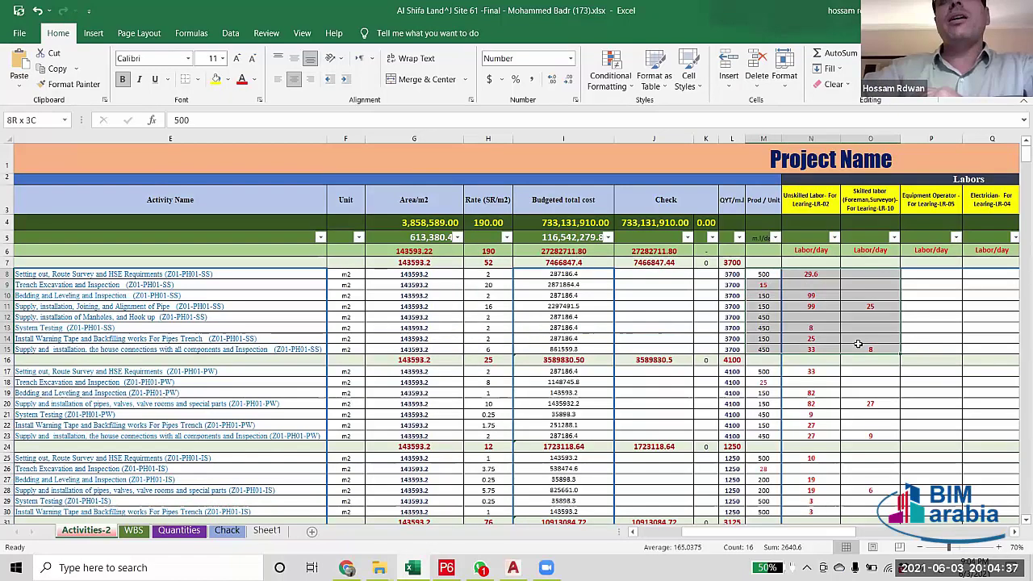
left_click(812, 273)
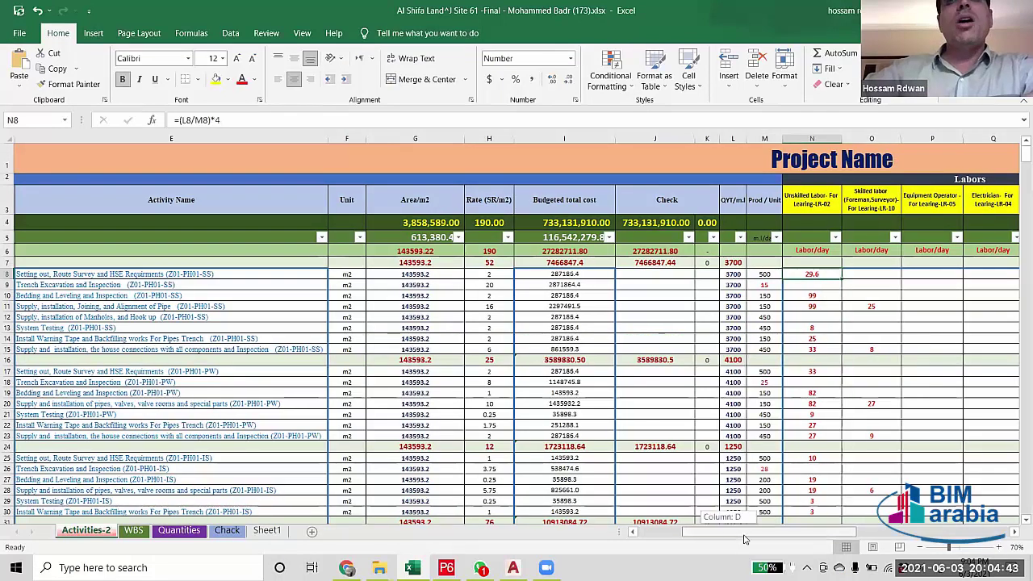
Examine the labor and equipment columns and the Original Duration cell of activity 1001.
scroll(730, 539, "right", 10)
scroll(745, 538, "right", 4)
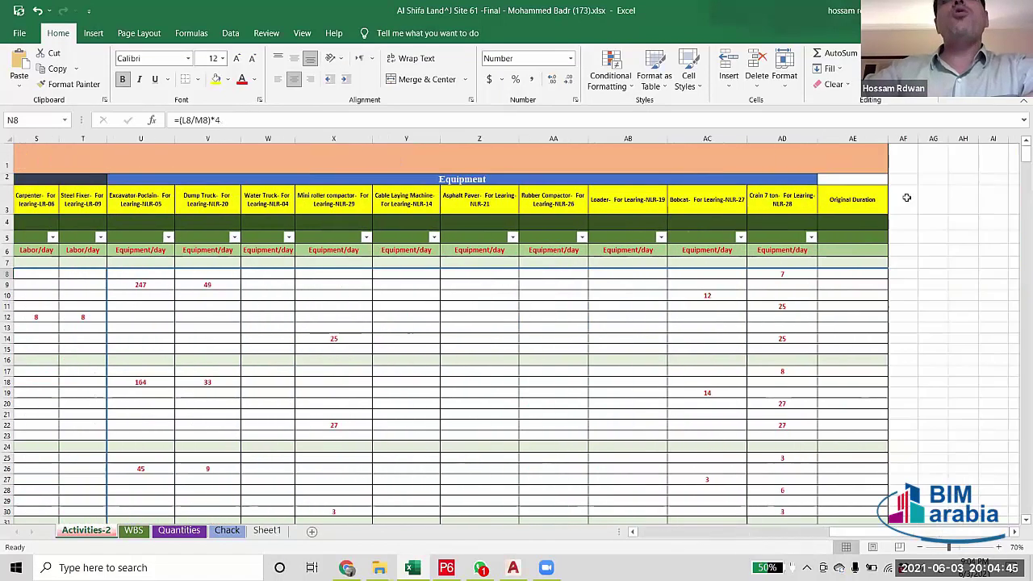
left_click(843, 135)
left_click(854, 275)
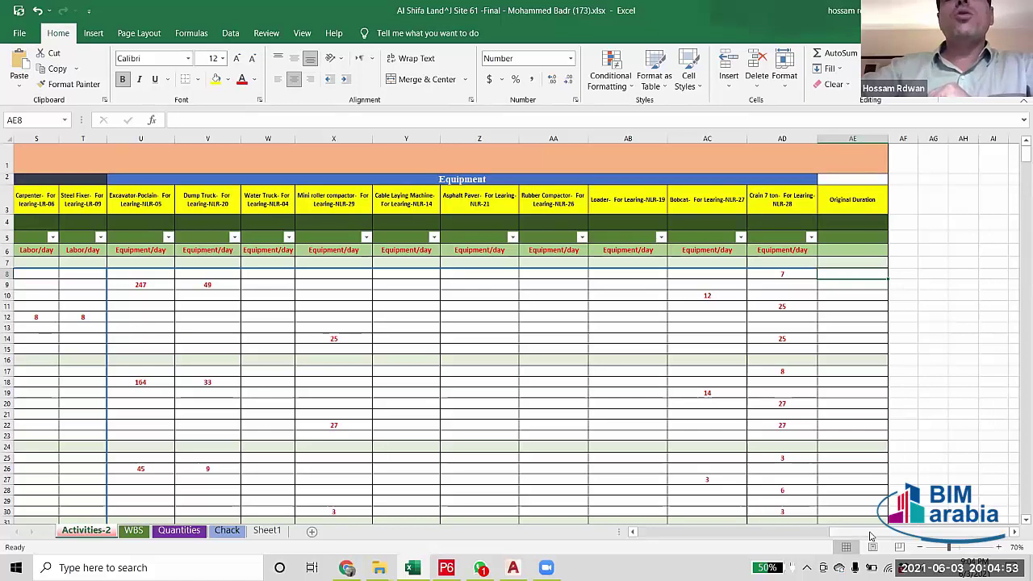
scroll(869, 536, "left", 5)
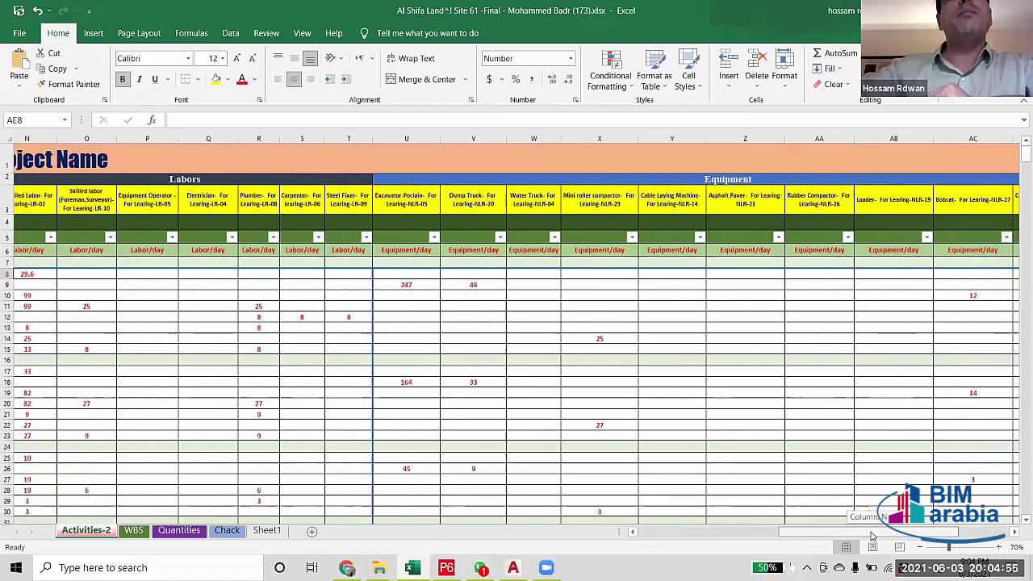
scroll(409, 276, "right", 1)
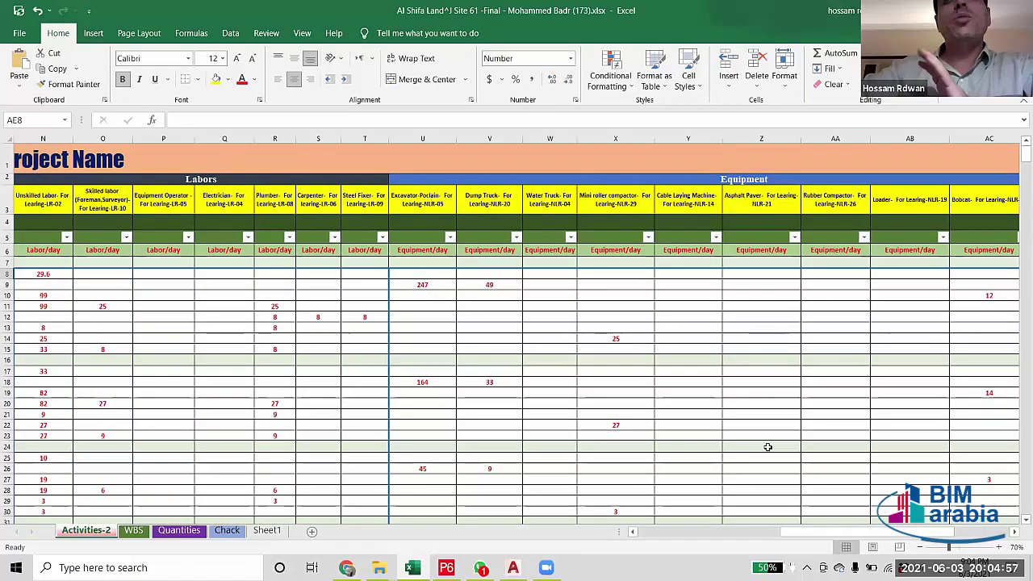
scroll(768, 447, "left", 2)
scroll(767, 447, "right", 5)
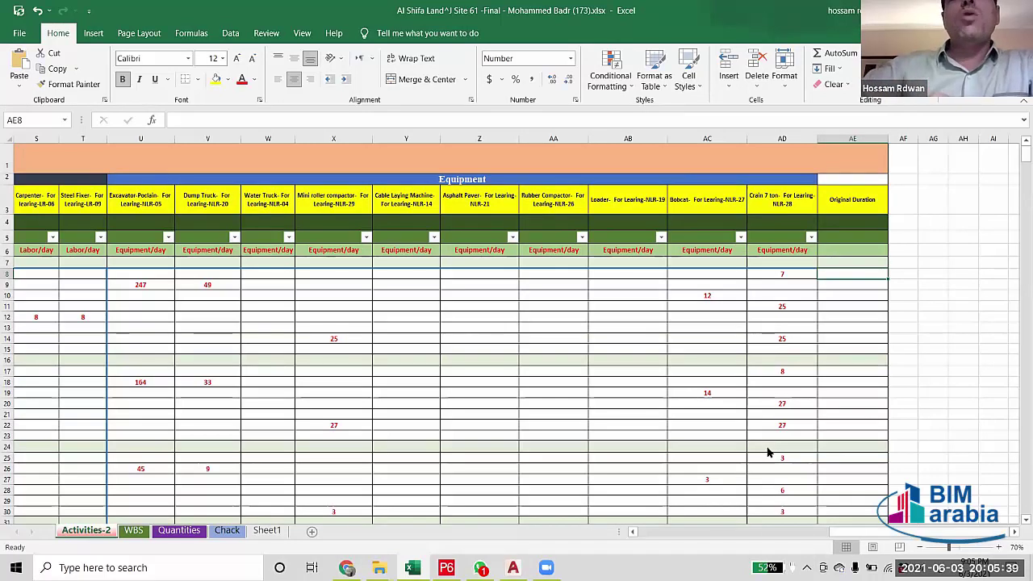
Highlight the row of activity 1001 and examine its labor cells from Unskilled Labor to Steel Fixer.
left_click_drag(831, 538, 682, 556)
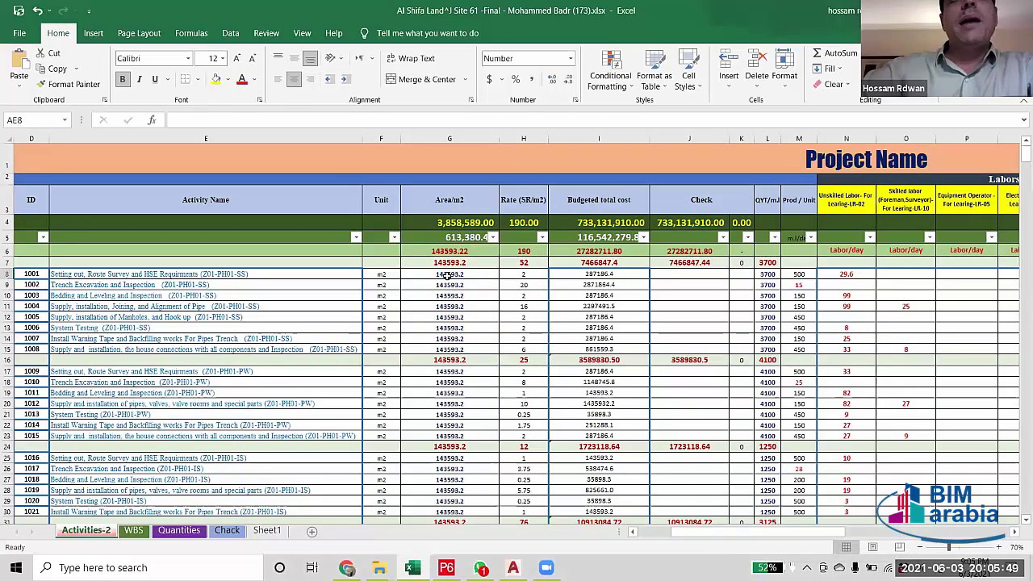
left_click(7, 274)
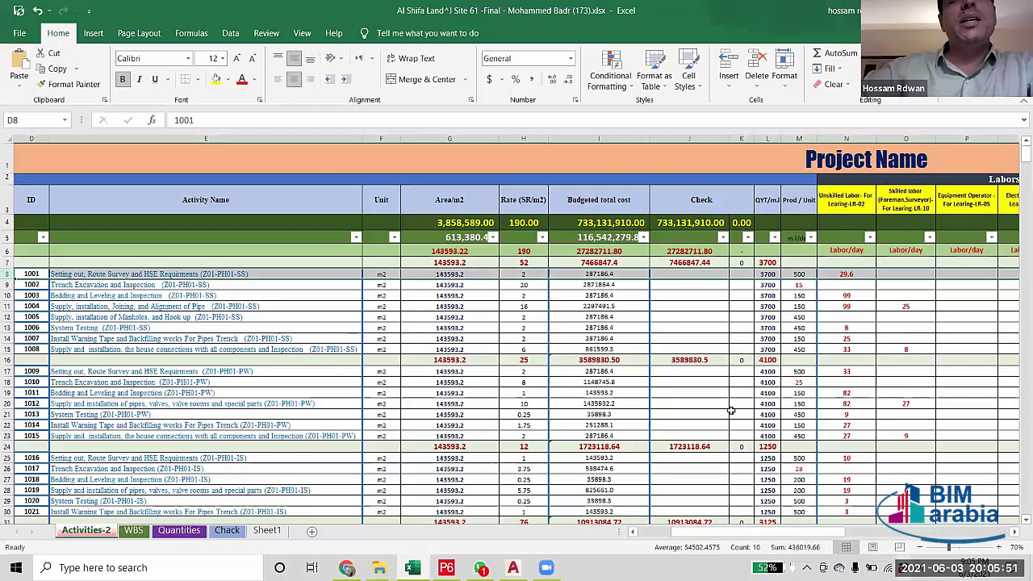
left_click_drag(723, 538, 779, 538)
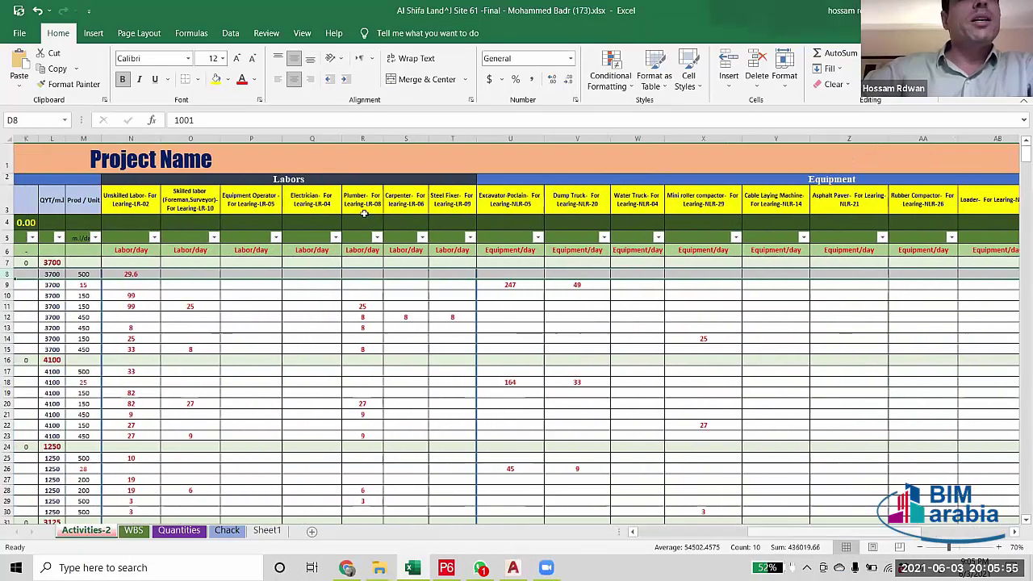
left_click_drag(121, 273, 448, 273)
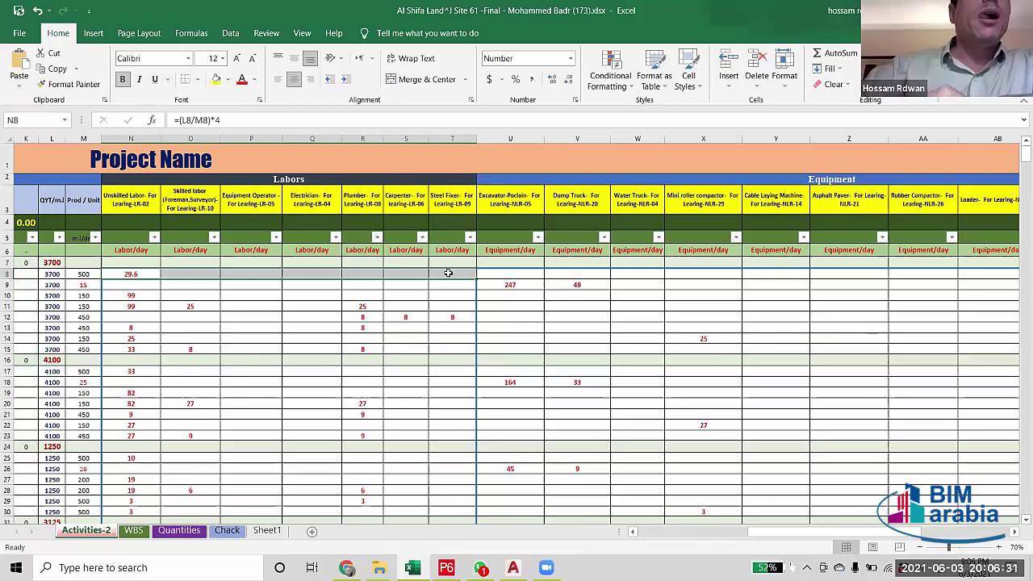
Filter the Crain 7 ton equipment column to exclude blank cells.
left_click_drag(776, 533, 794, 543)
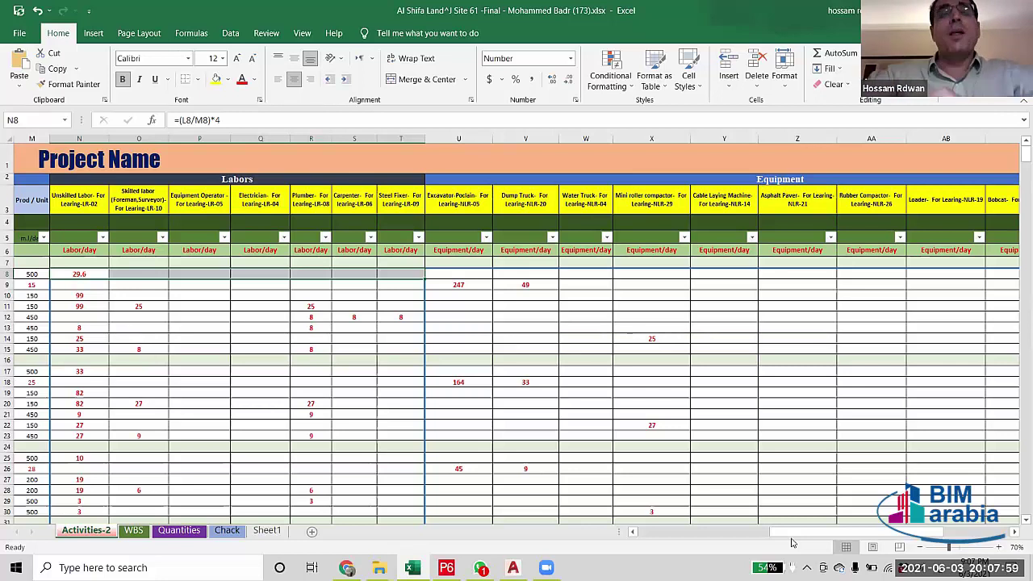
scroll(748, 453, "right", 3)
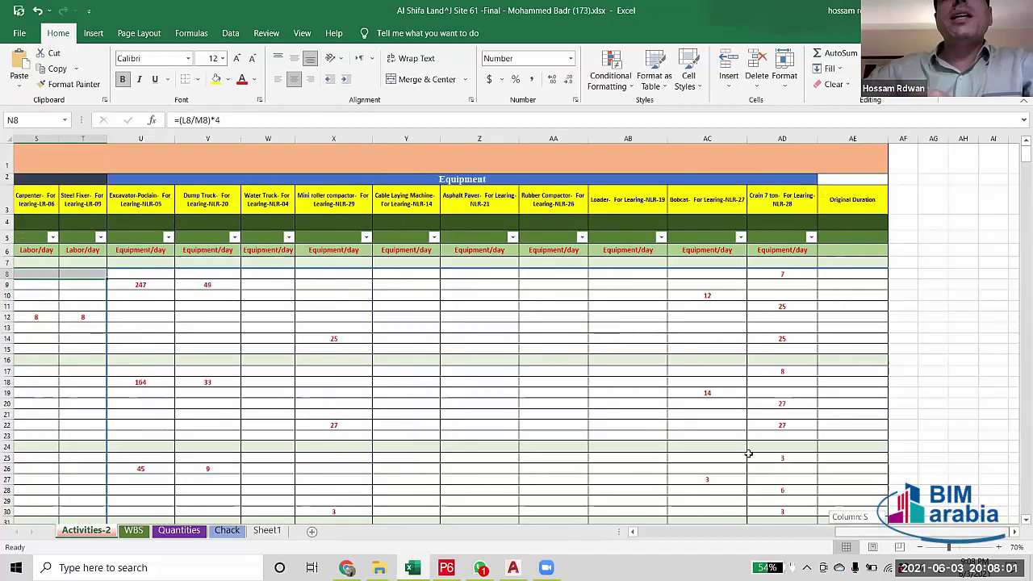
left_click(788, 275)
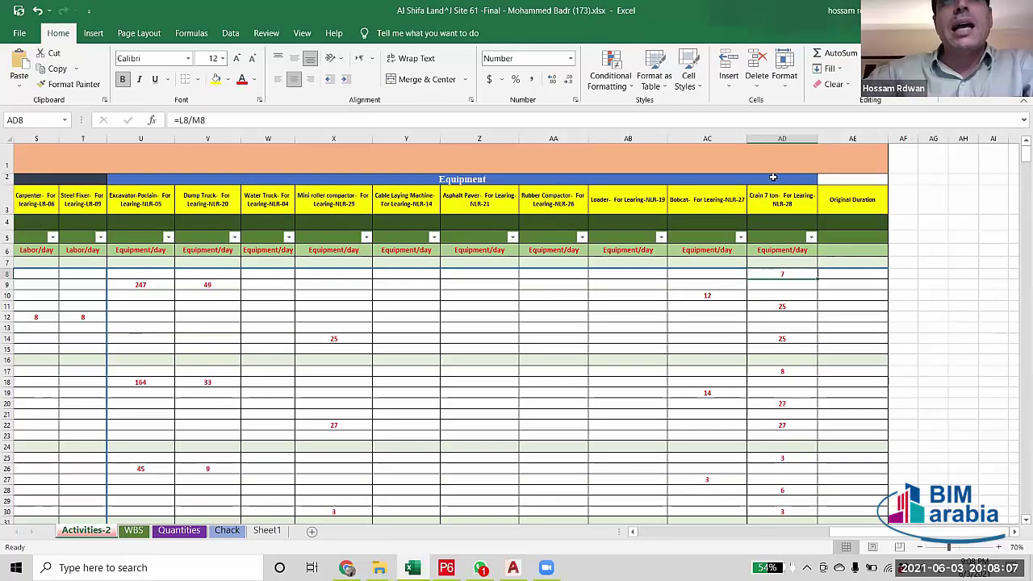
left_click(812, 238)
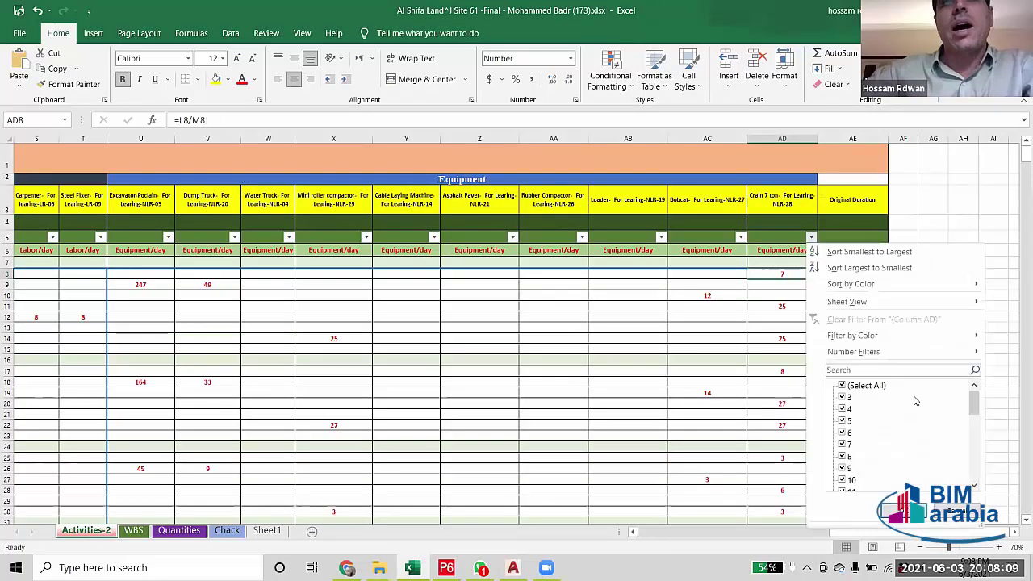
left_click_drag(974, 409, 977, 479)
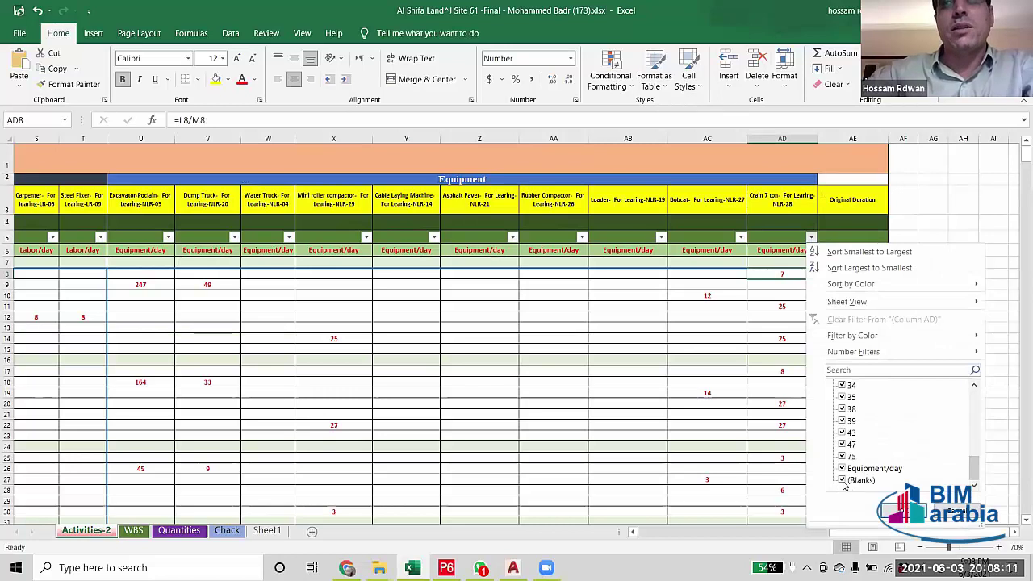
left_click(905, 510)
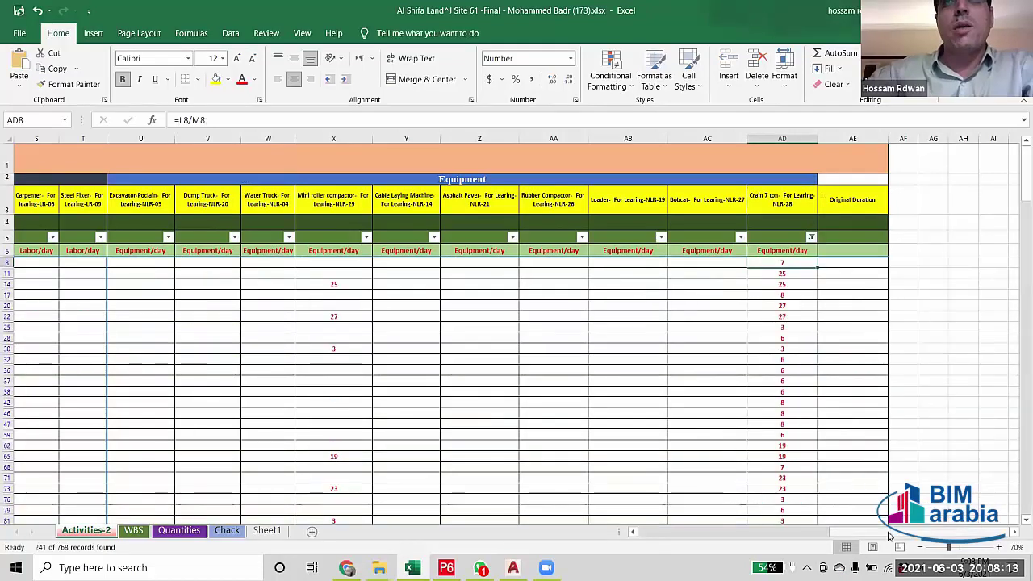
Highlight the labor cells from Unskilled Labor to Steel Fixer for the filtered activities and compare them with the equipment columns.
scroll(821, 533, "left", 3)
scroll(820, 545, "left", 10)
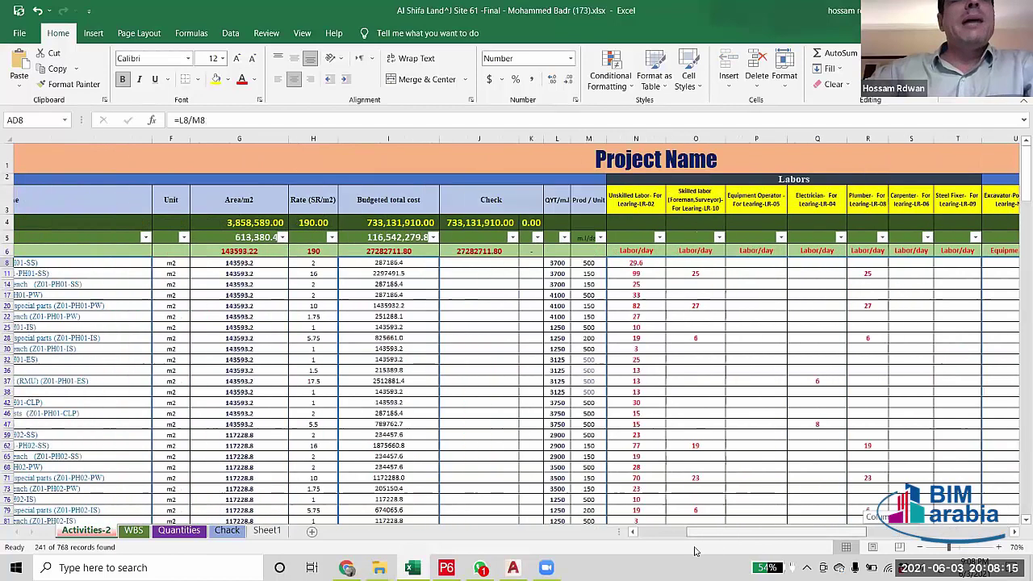
mouse_move(730, 551)
left_mouse_down()
mouse_move(757, 551)
mouse_move(431, 264)
mouse_move(756, 279)
mouse_move(785, 465)
left_mouse_up()
left_click_drag(792, 532, 799, 443)
scroll(780, 369, "right", 5)
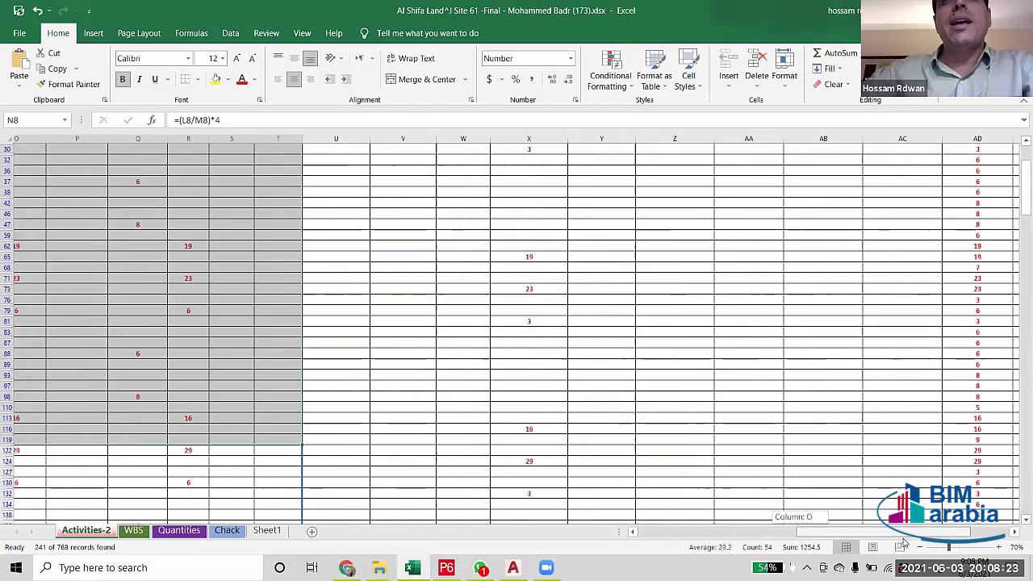
scroll(780, 369, "up", 3)
scroll(780, 369, "up", 2)
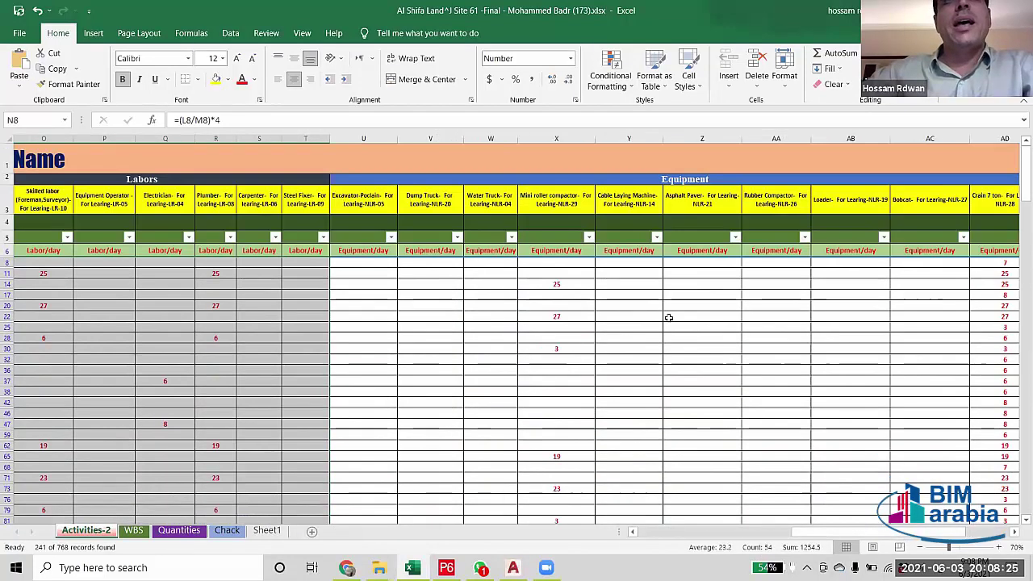
left_click_drag(779, 532, 881, 539)
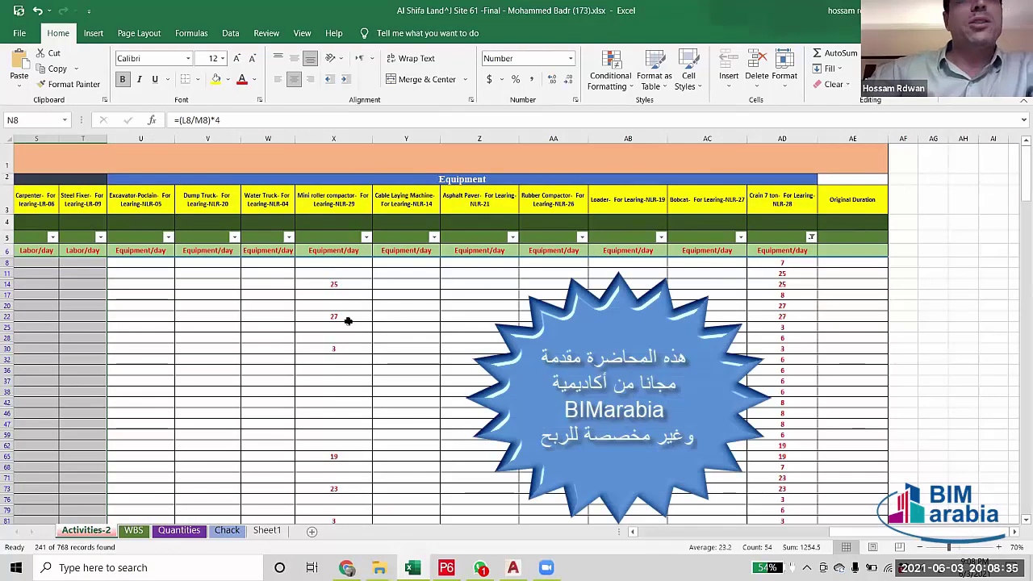
Examine the formula in X14, row 11 and the whole Crain 7 ton column to compare crane and mini roller compactor quantities.
left_click(339, 284)
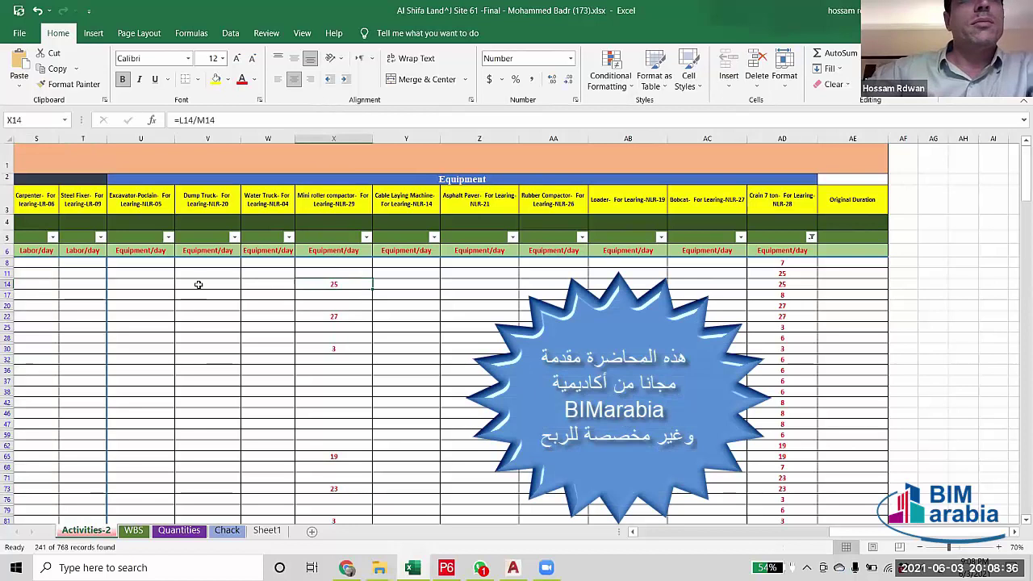
left_click(7, 273)
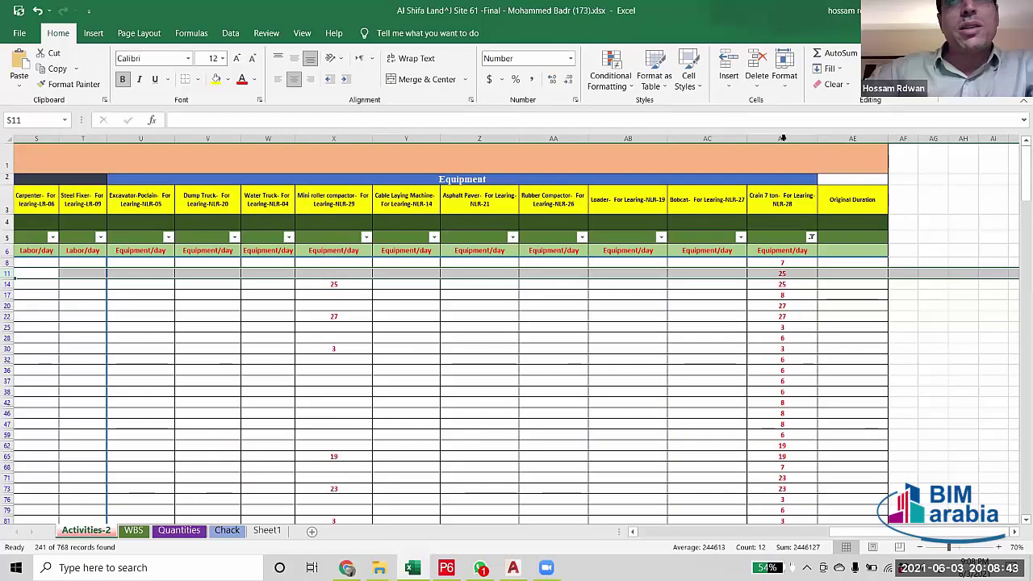
left_click(782, 138)
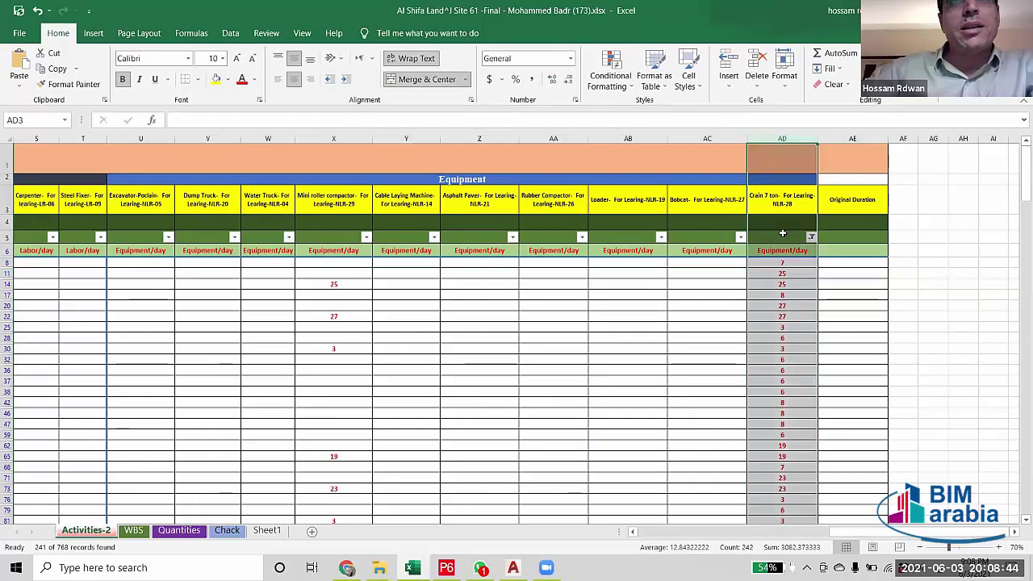
left_click(323, 325)
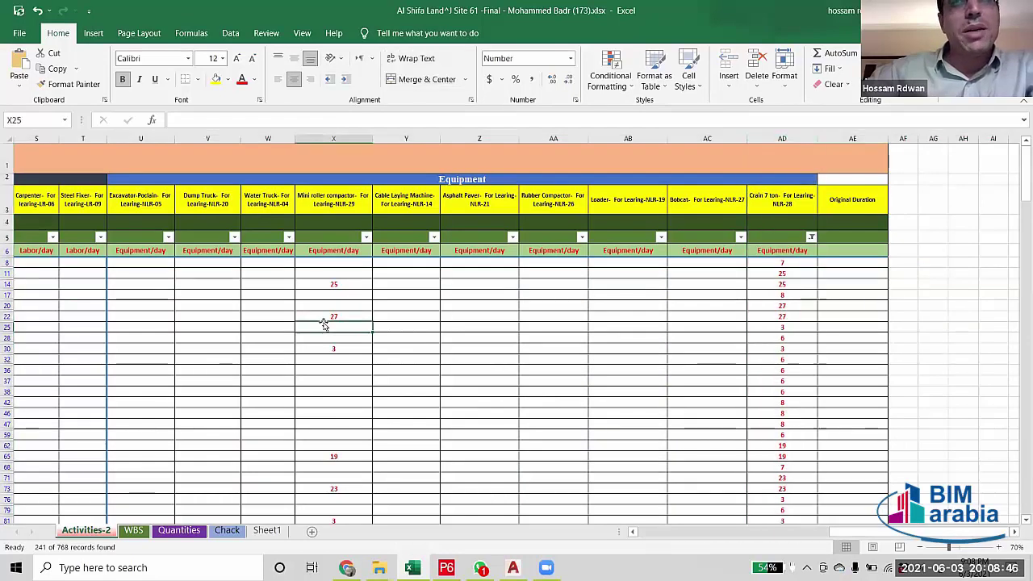
Highlight rows 30 and 62 and inspect the formulas in cells AD68 and X65.
left_click(6, 359)
left_click(6, 349)
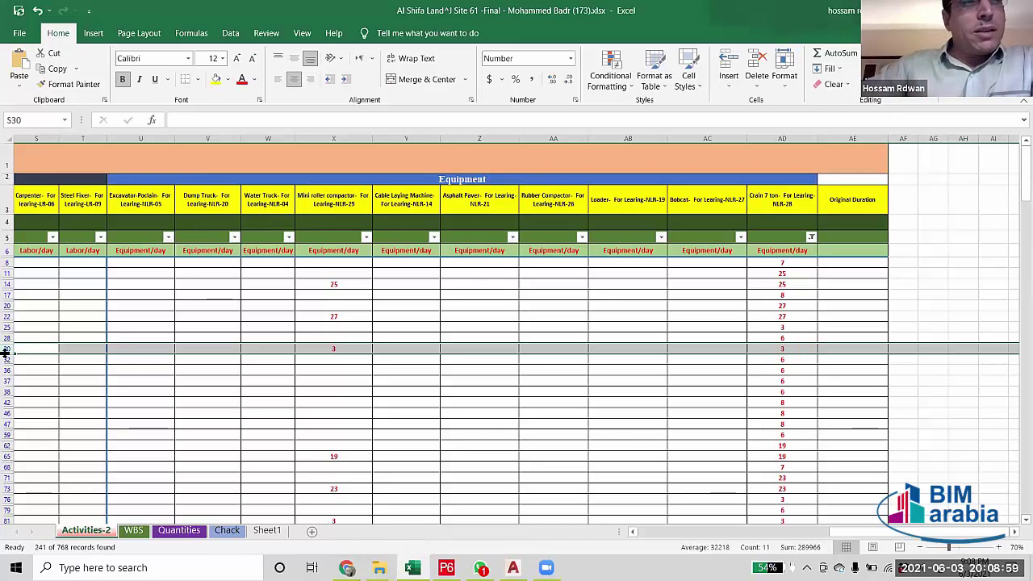
left_click(7, 445)
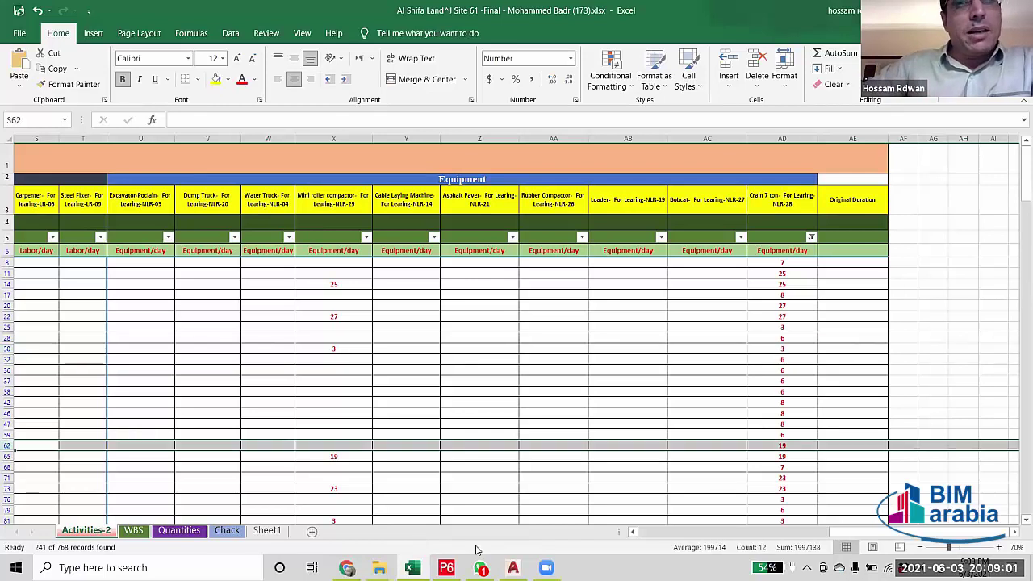
left_click(782, 466)
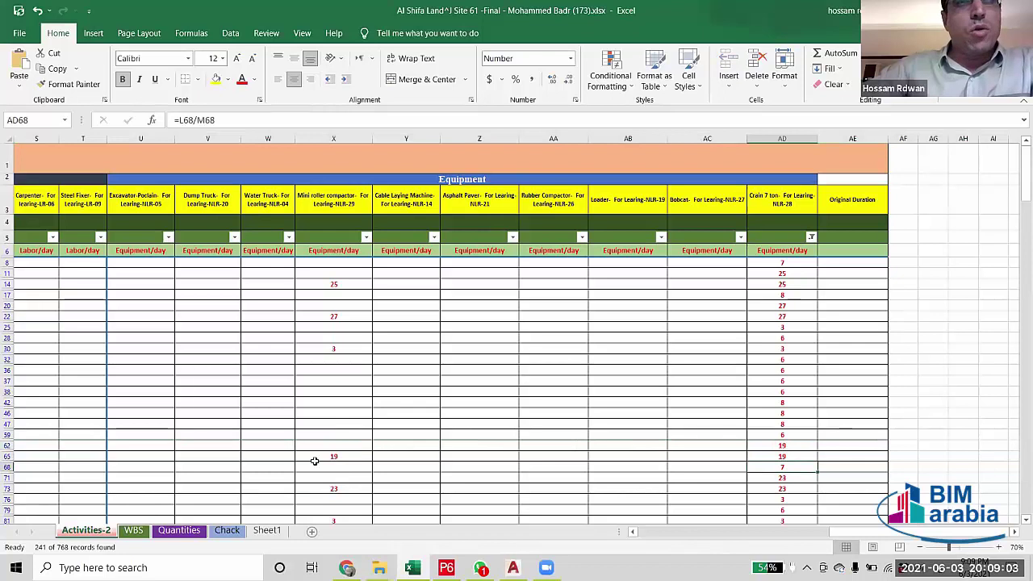
left_click(314, 461)
Compare the Mini roller compactor and Crain 7 ton quantities by highlighting columns X to AD in rows 116, 227 and 219.
scroll(316, 435, "down", 5)
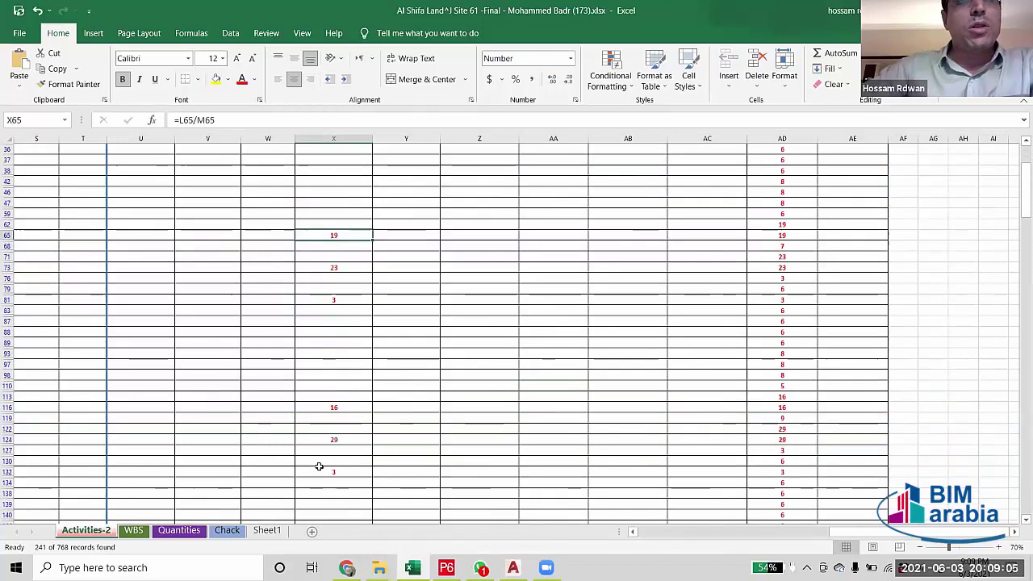
left_click_drag(322, 405, 777, 409)
scroll(547, 455, "down", 7)
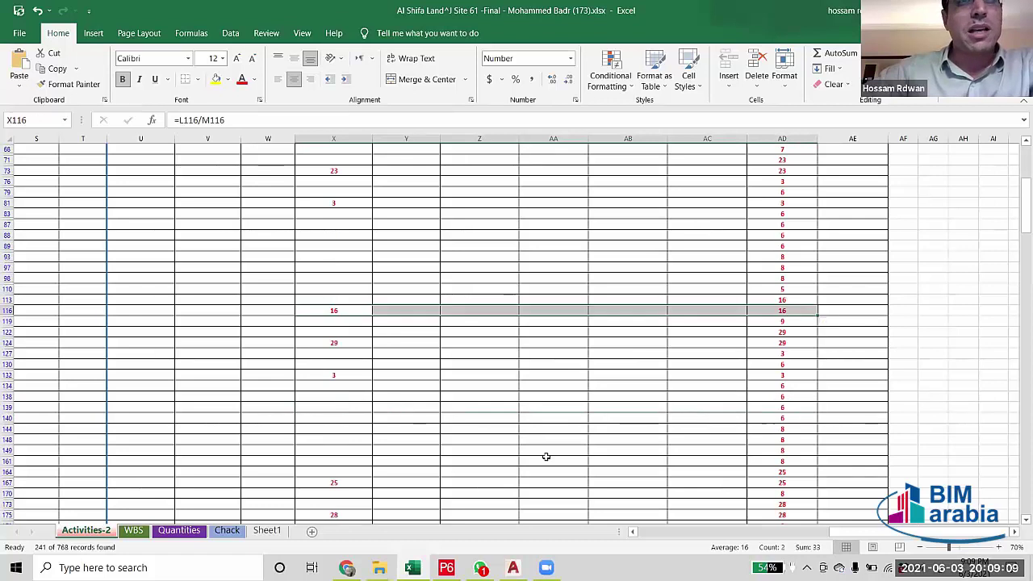
scroll(500, 456, "down", 4)
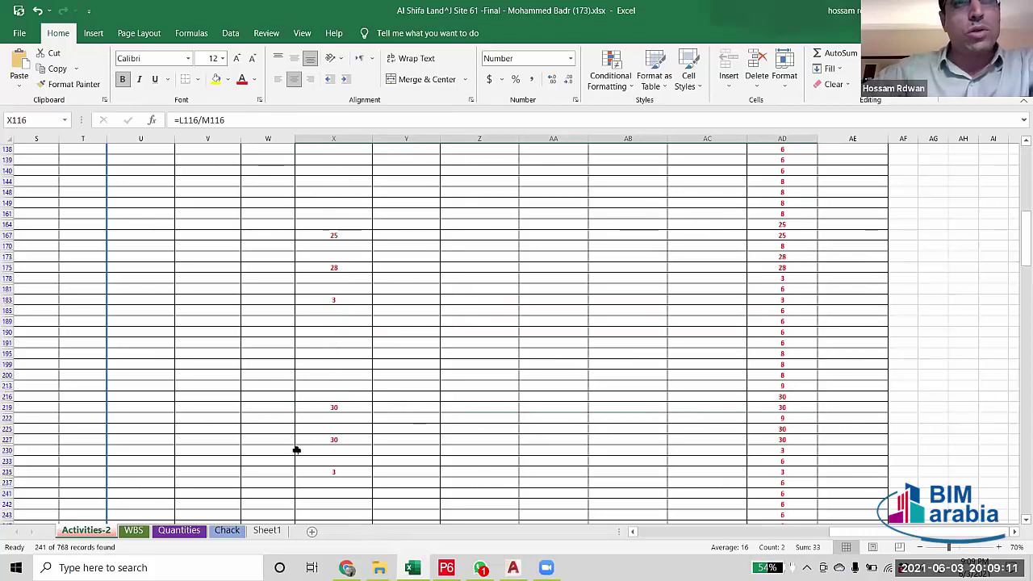
left_click_drag(308, 436, 777, 440)
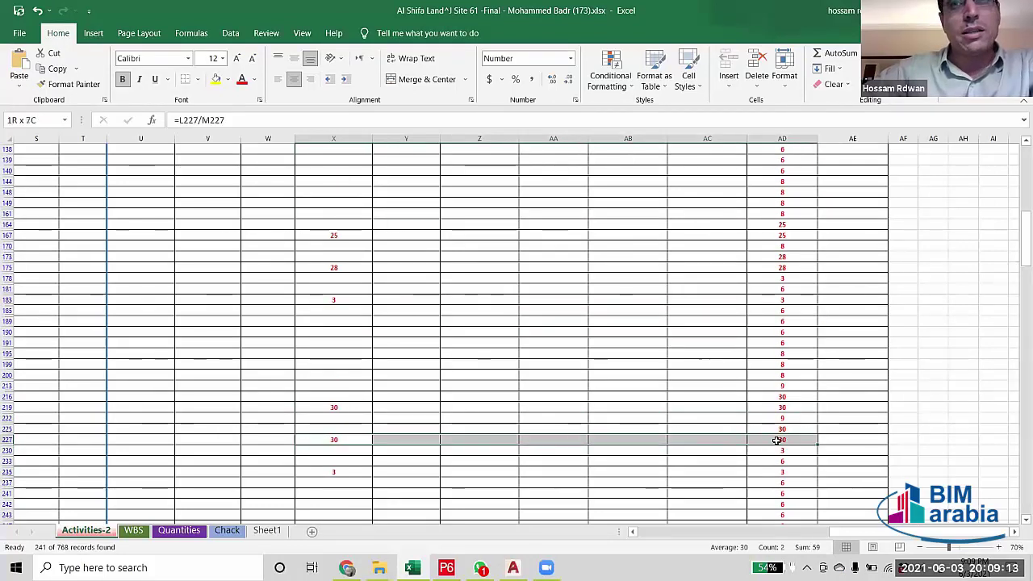
left_click_drag(313, 408, 668, 413)
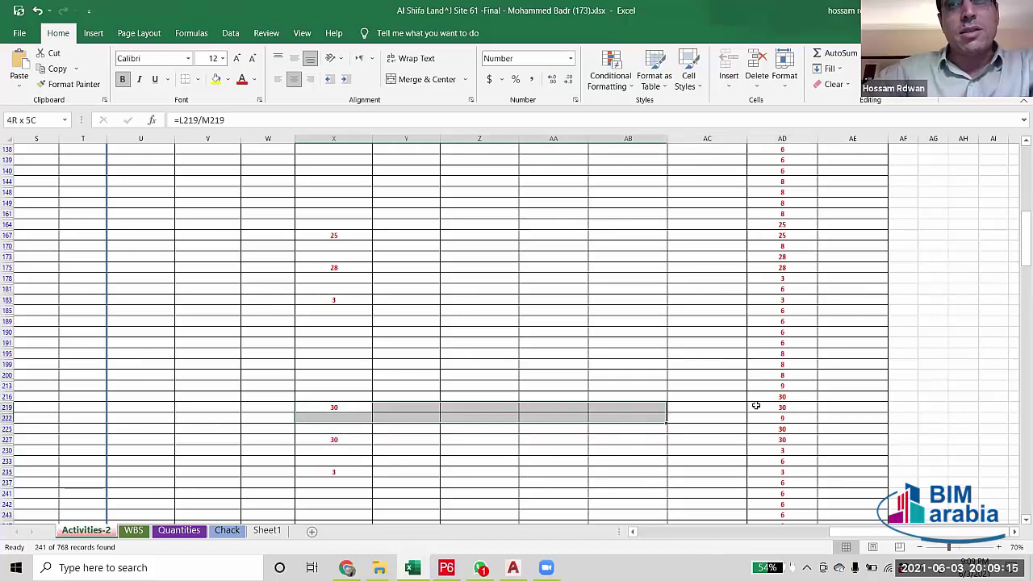
left_click_drag(755, 406, 767, 411)
scroll(745, 406, "up", 8)
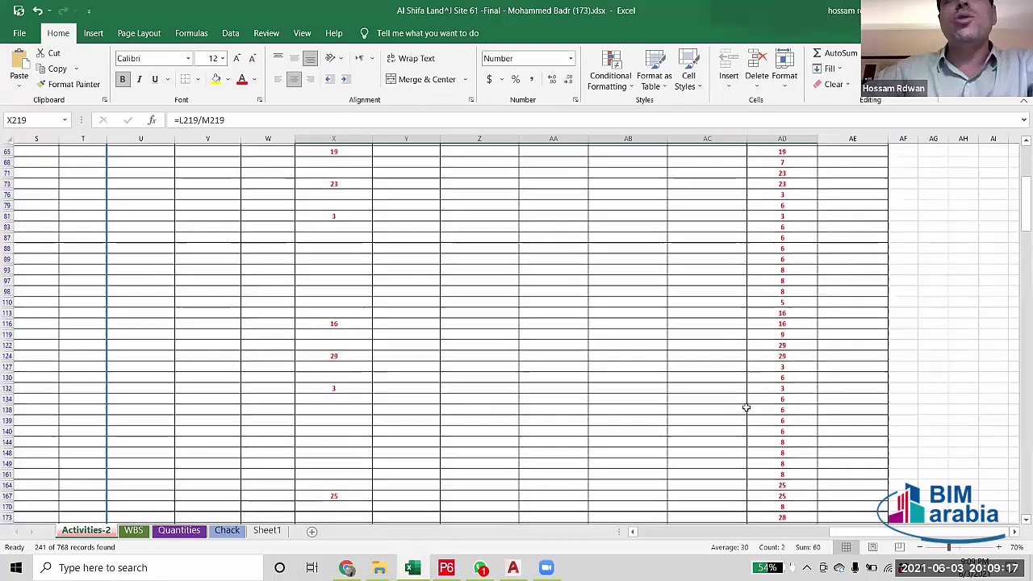
scroll(746, 407, "up", 5)
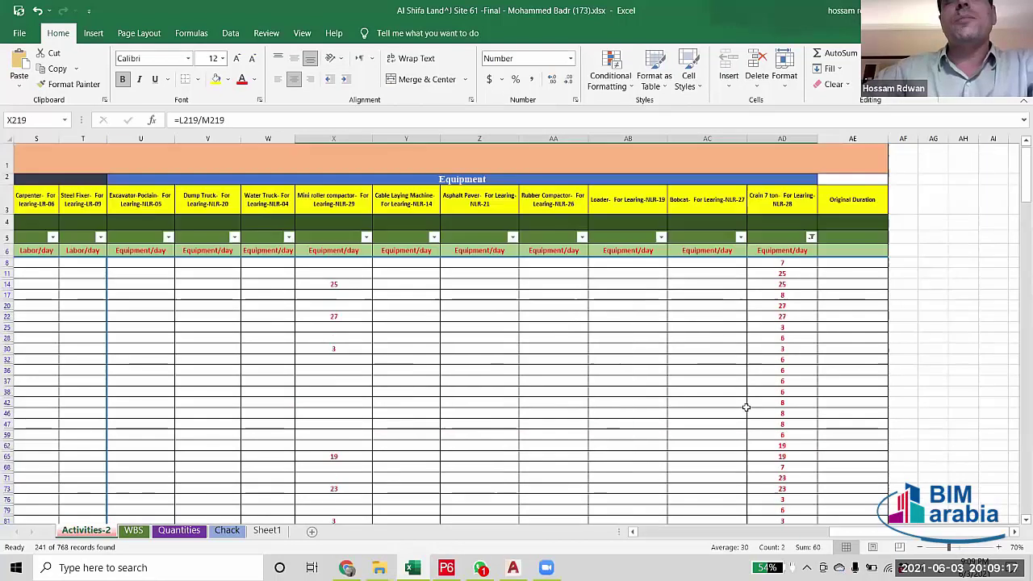
Inspect the Mini roller compactor header and compare the formulas in X14 and AD14.
left_click(323, 199)
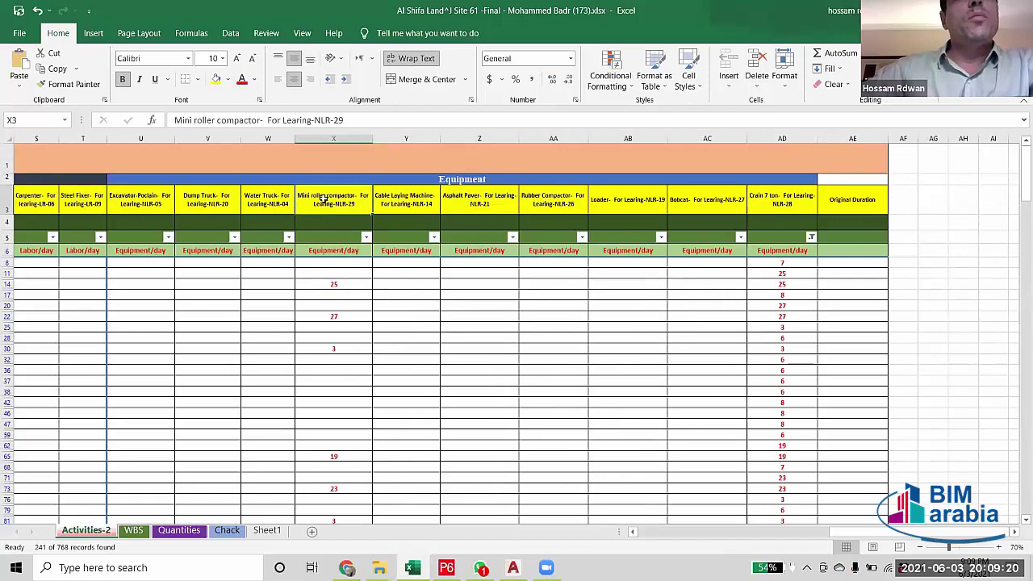
left_click(324, 282)
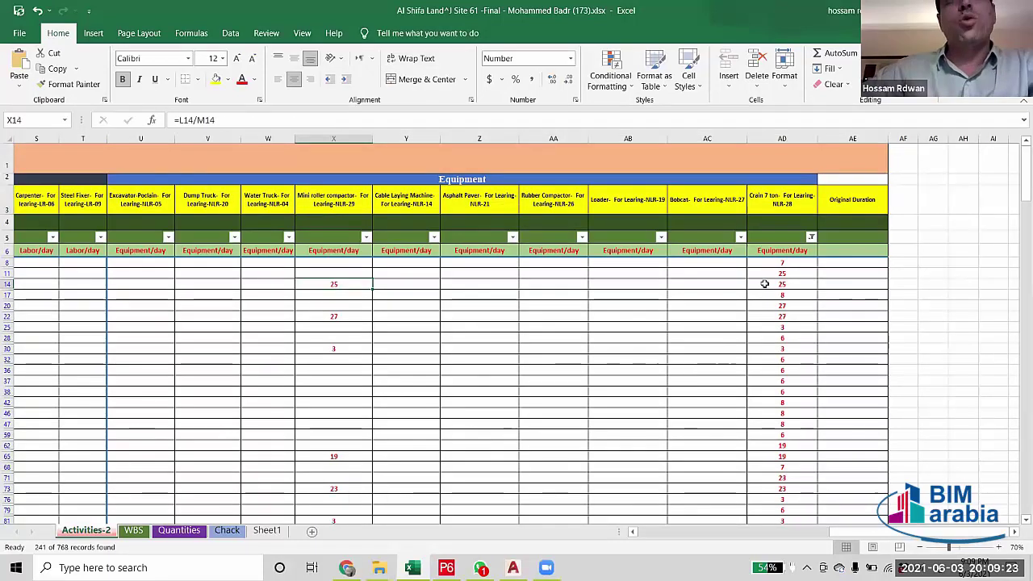
left_click(764, 283)
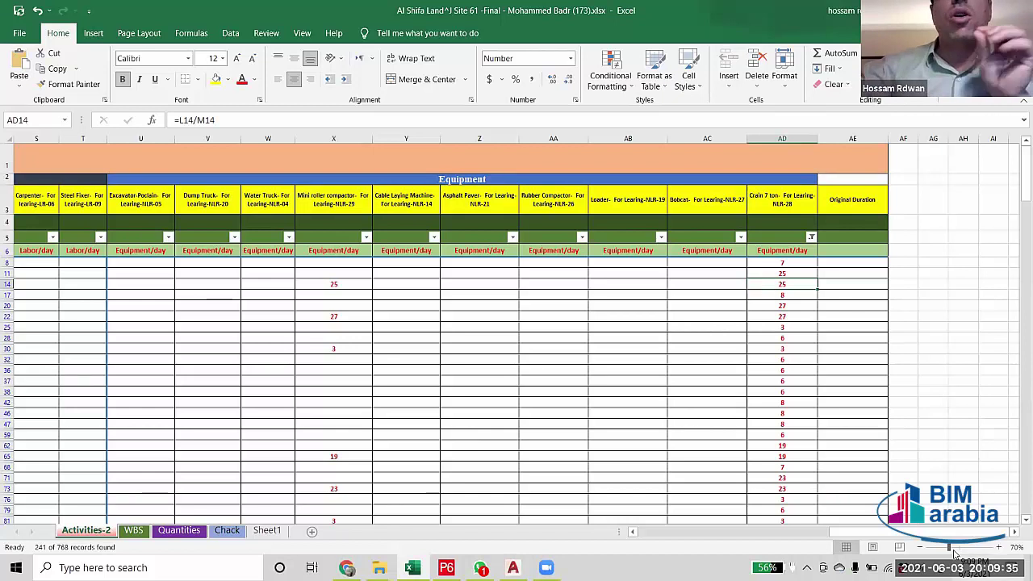
Highlight the row of activity 1004, follow it to the equipment columns, and inspect activity 1001's Crain 7 ton and Original Duration cells.
left_click_drag(912, 532, 713, 546)
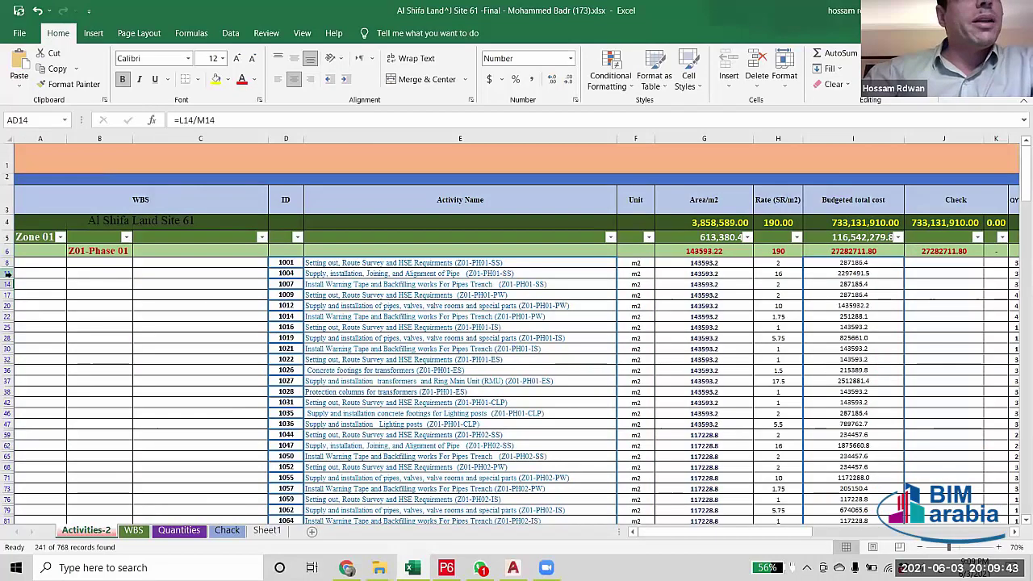
left_click(7, 273)
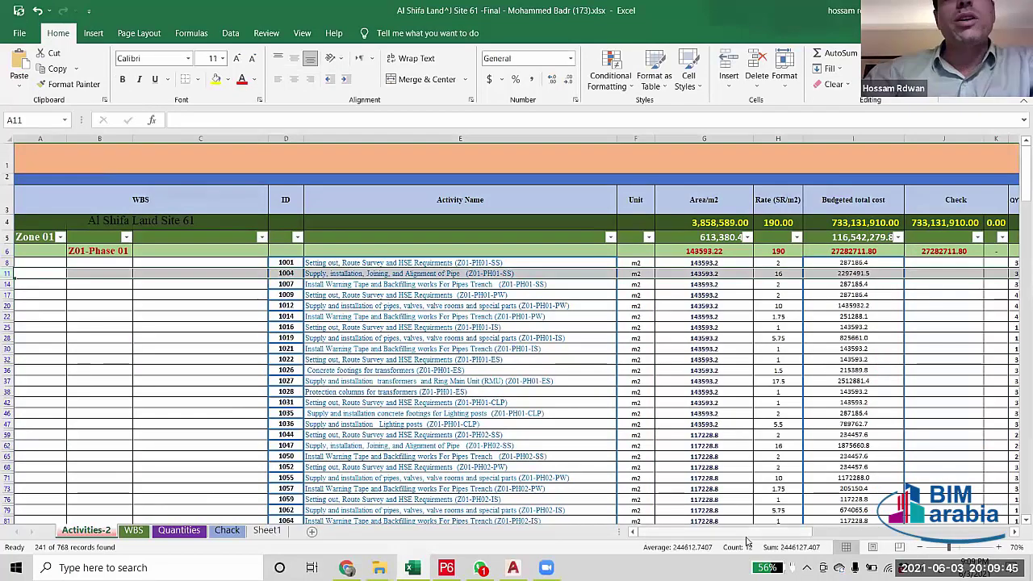
left_click_drag(776, 538, 920, 539)
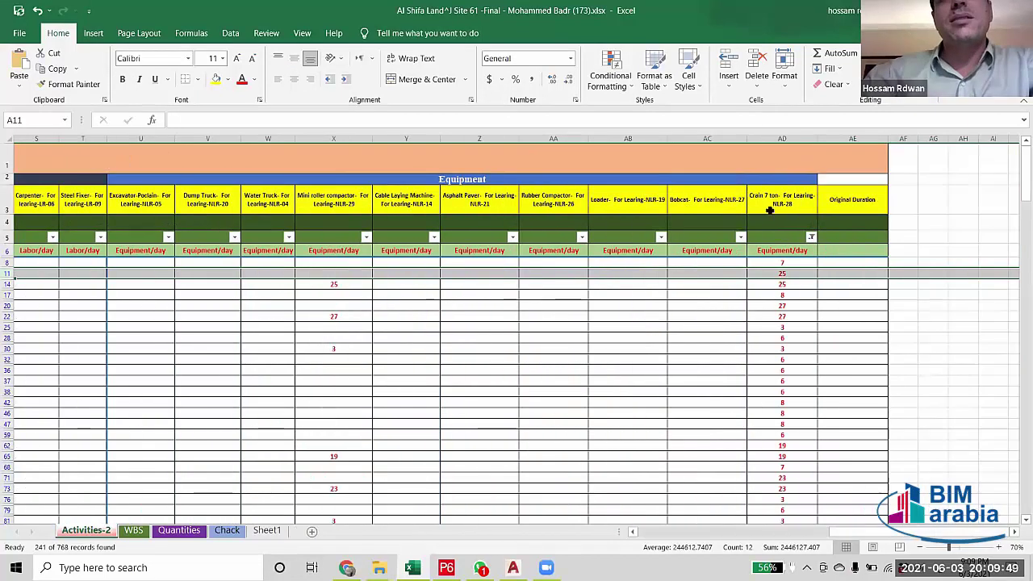
left_click(791, 264)
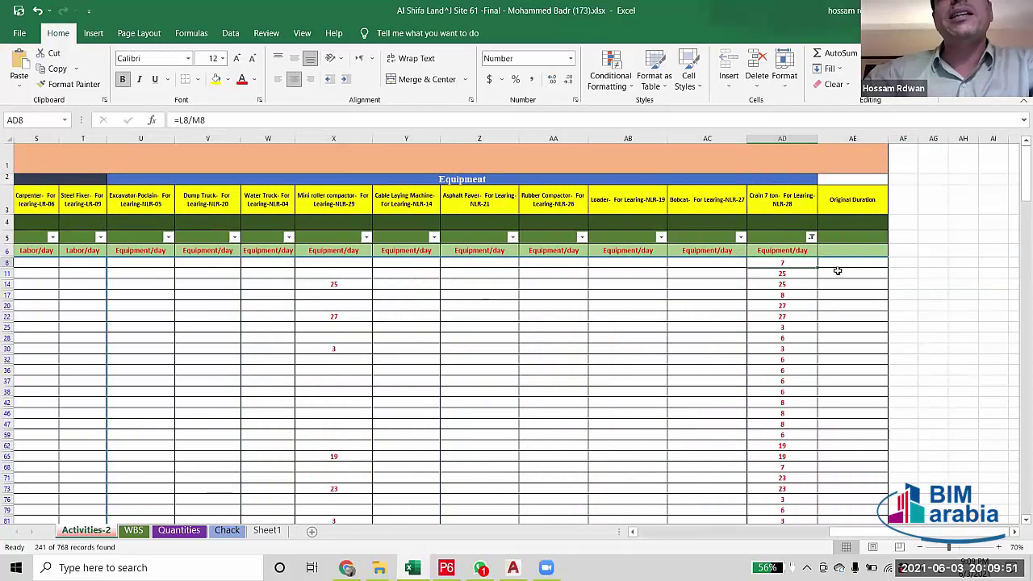
left_click(852, 261)
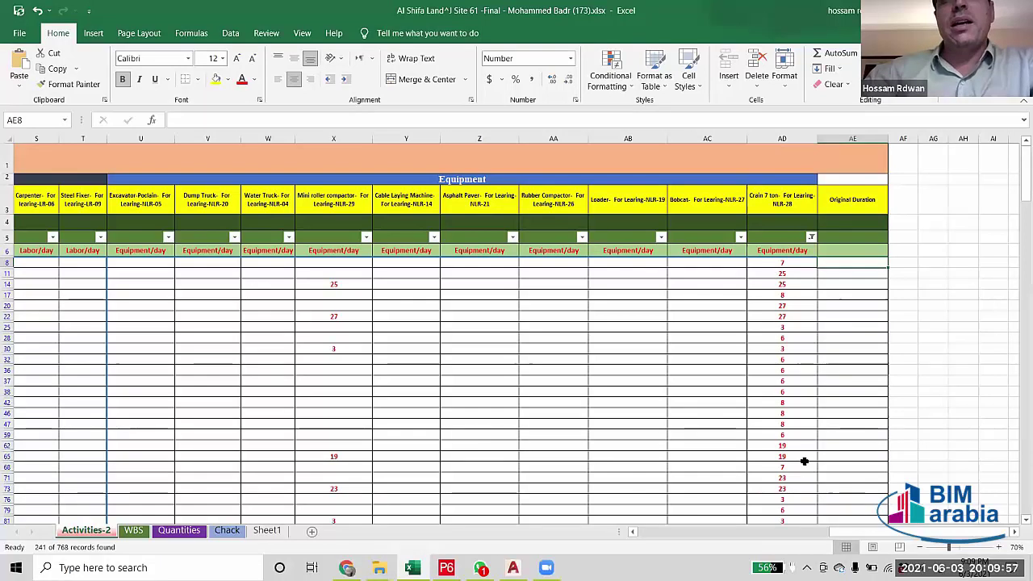
Trace activity 1004 from its name and quantities to its Crain 7 ton formula and Original Duration cell.
scroll(805, 461, "left", 5)
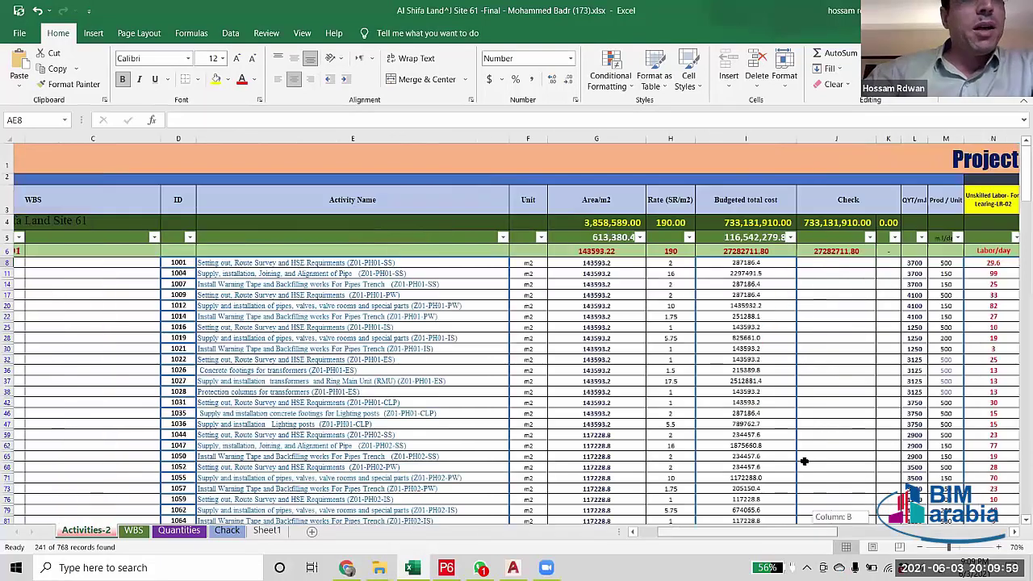
left_click(7, 273)
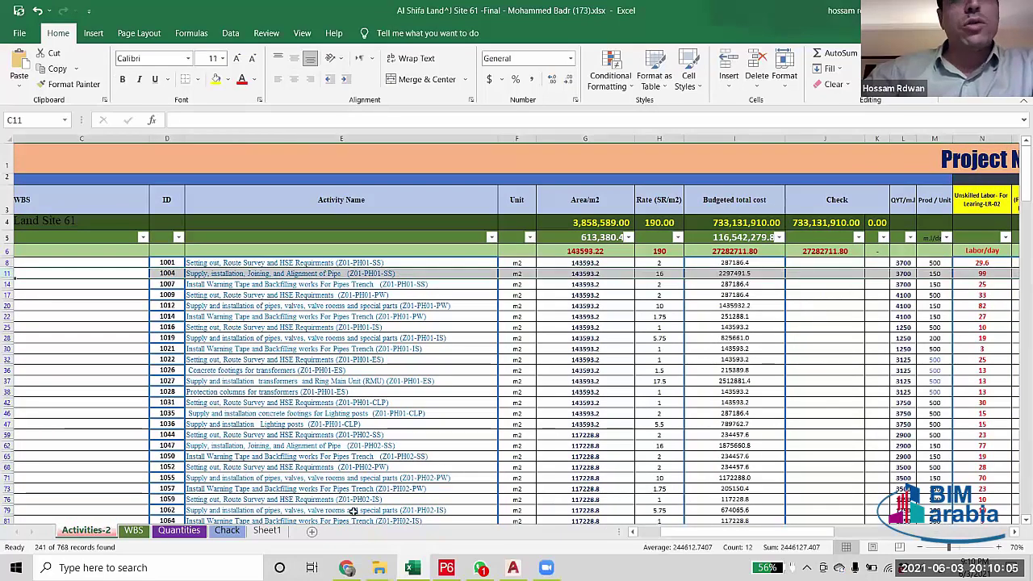
left_click_drag(732, 538, 900, 365)
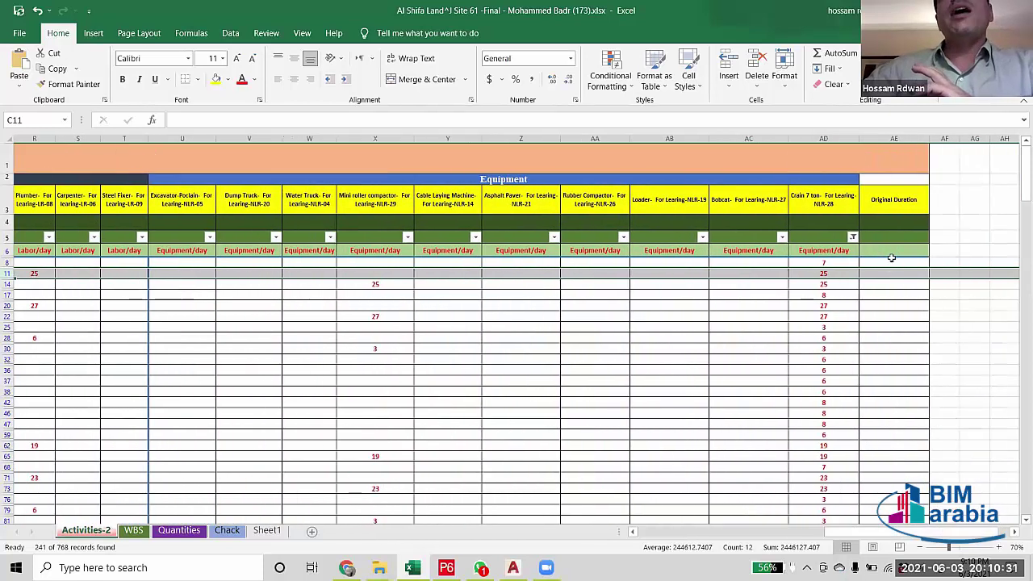
left_click(885, 265)
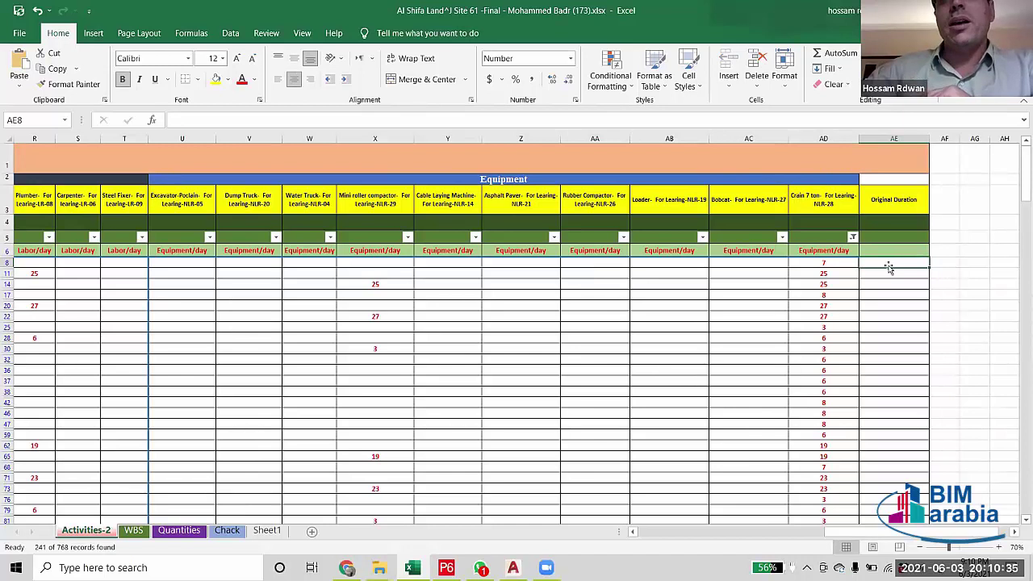
left_click(830, 274)
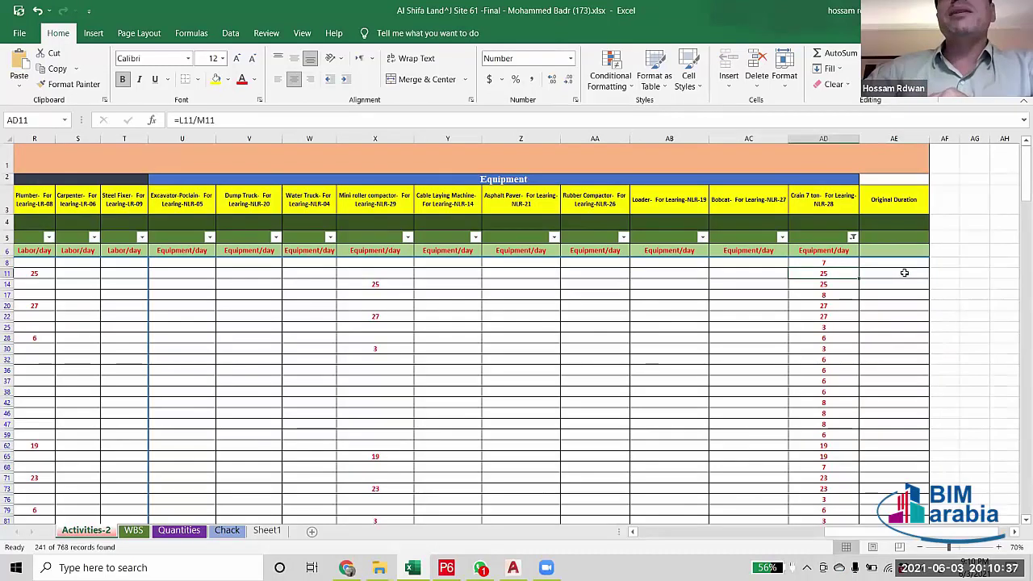
left_click(903, 273)
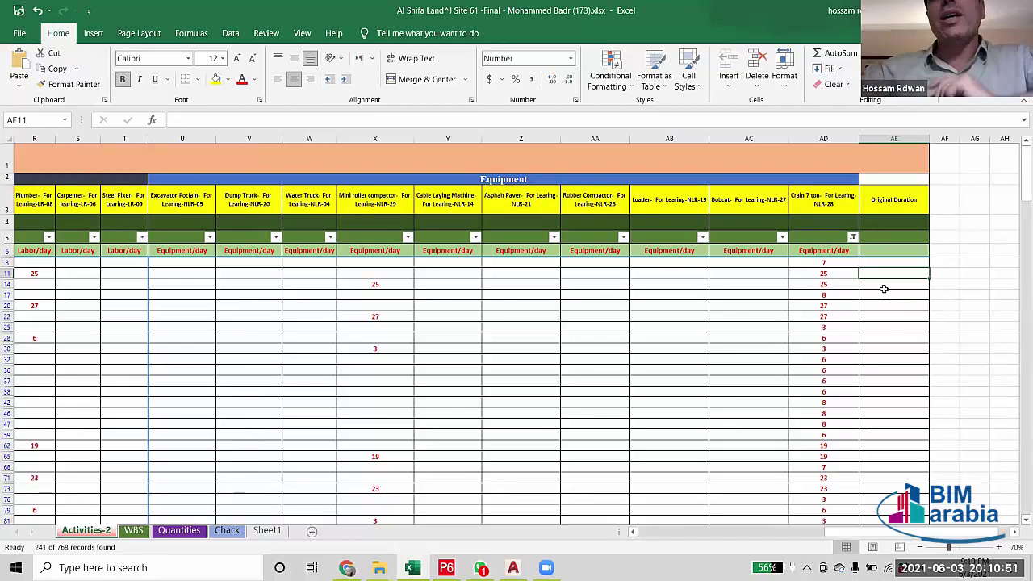
Enter the formula =AD8/2 in AE8 to calculate the first activity's Original Duration from two cranes.
left_click(890, 262)
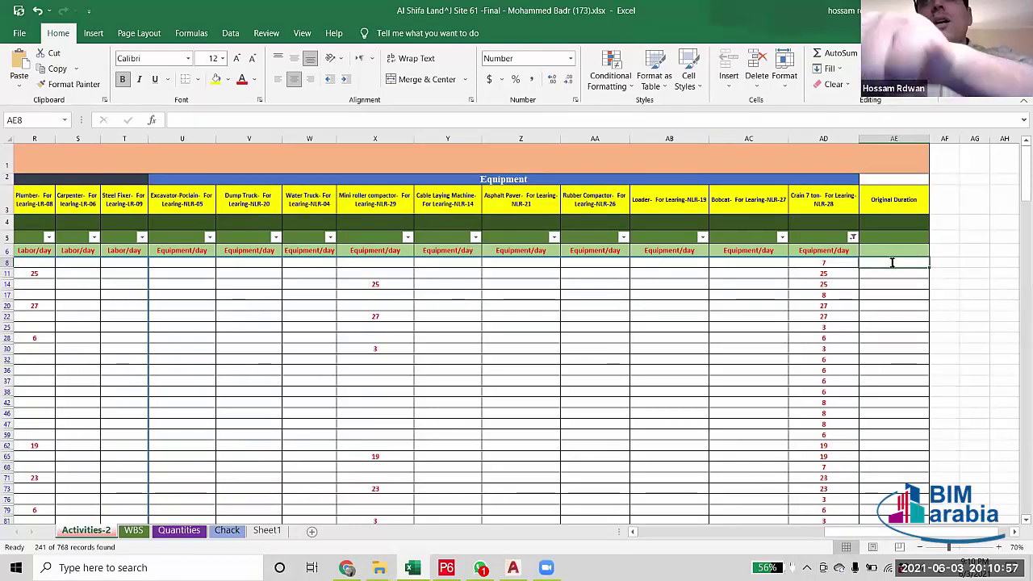
type("=")
left_click(809, 266)
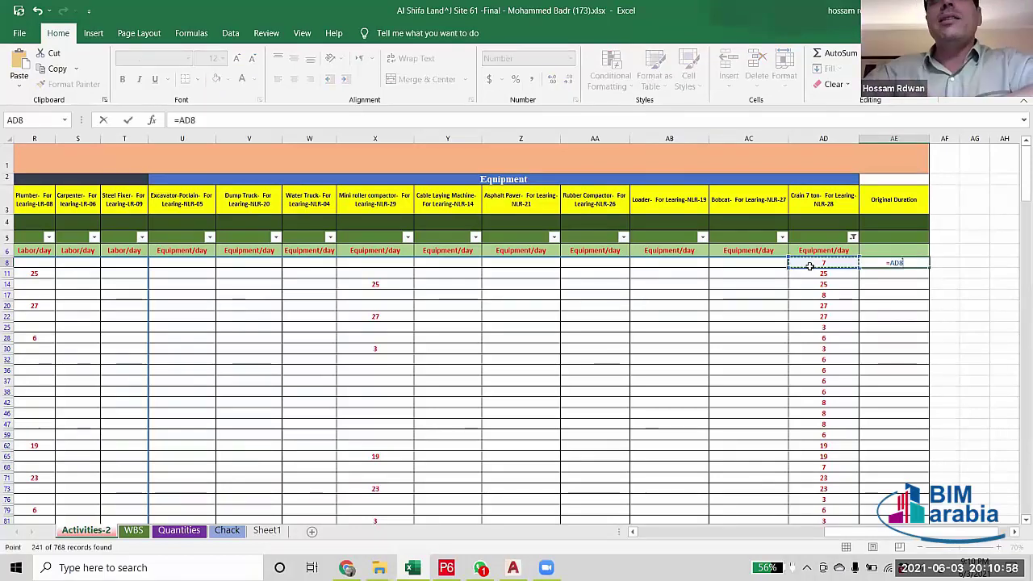
left_click(227, 121)
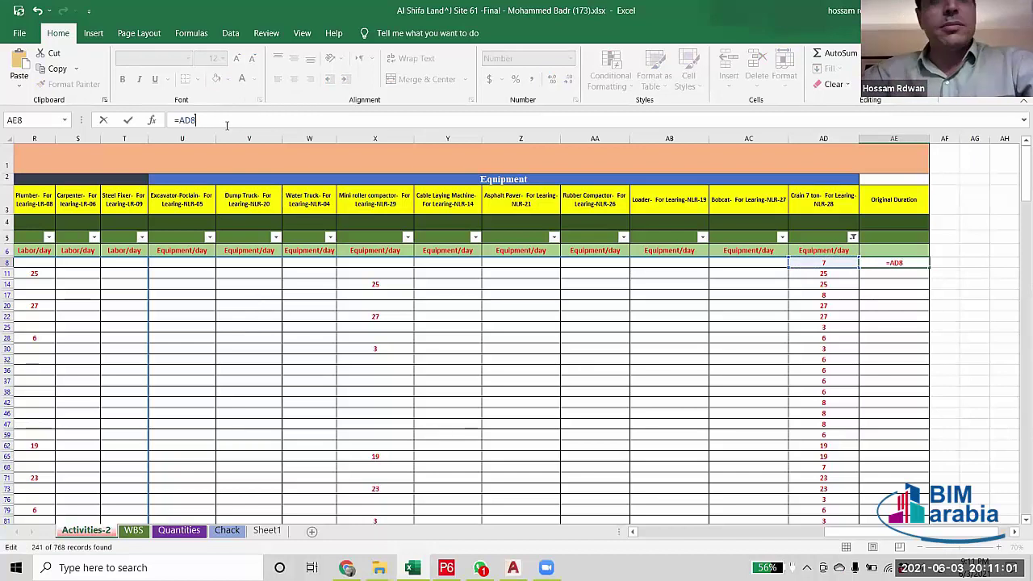
type("$")
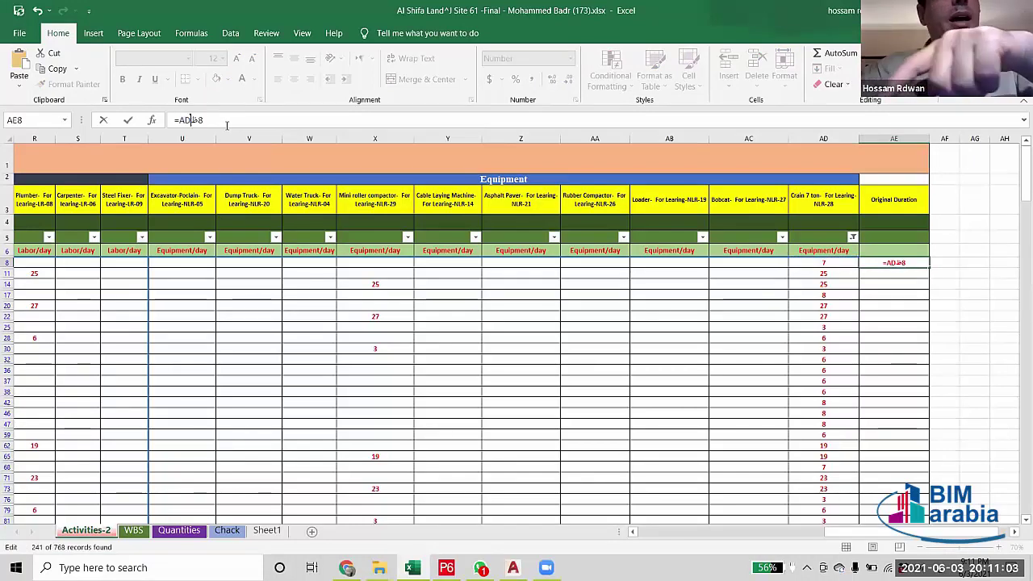
key("BackSpace")
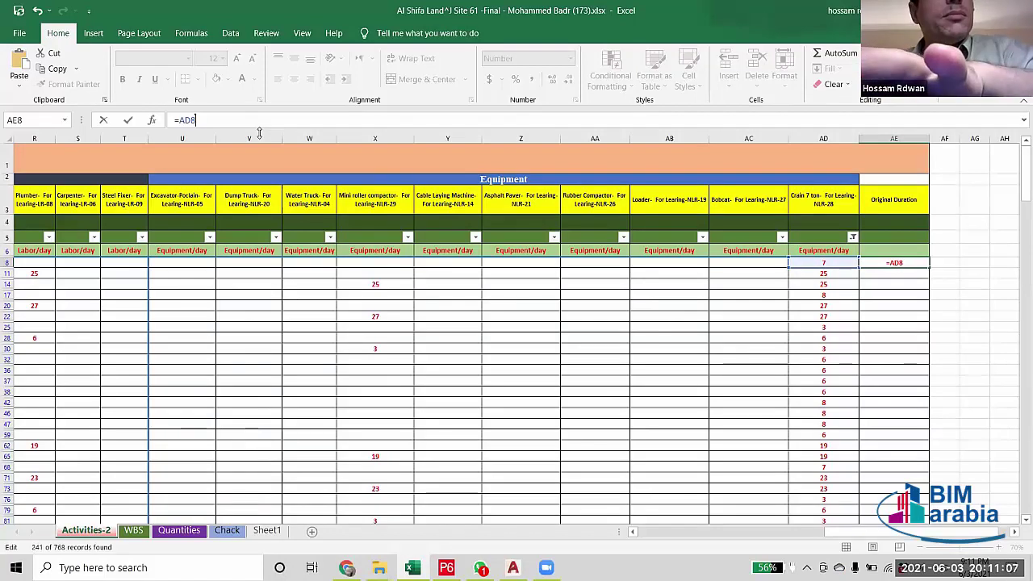
type("/2")
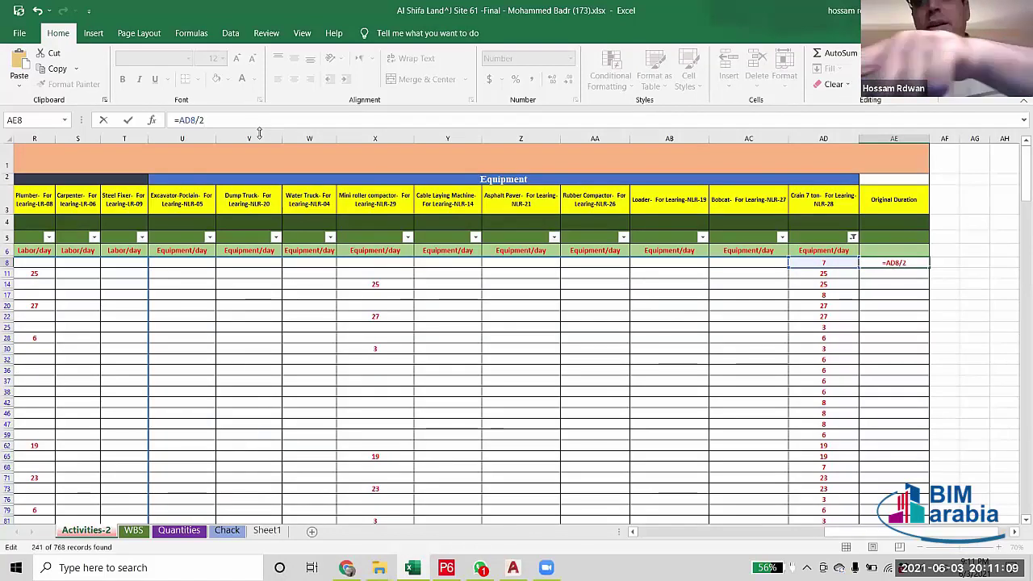
key("Return")
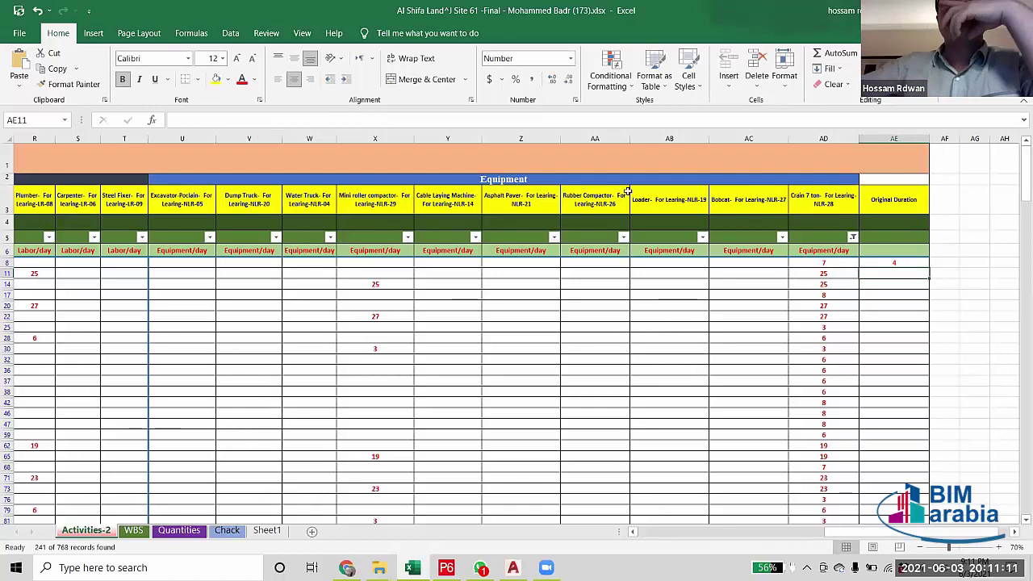
left_click(892, 261)
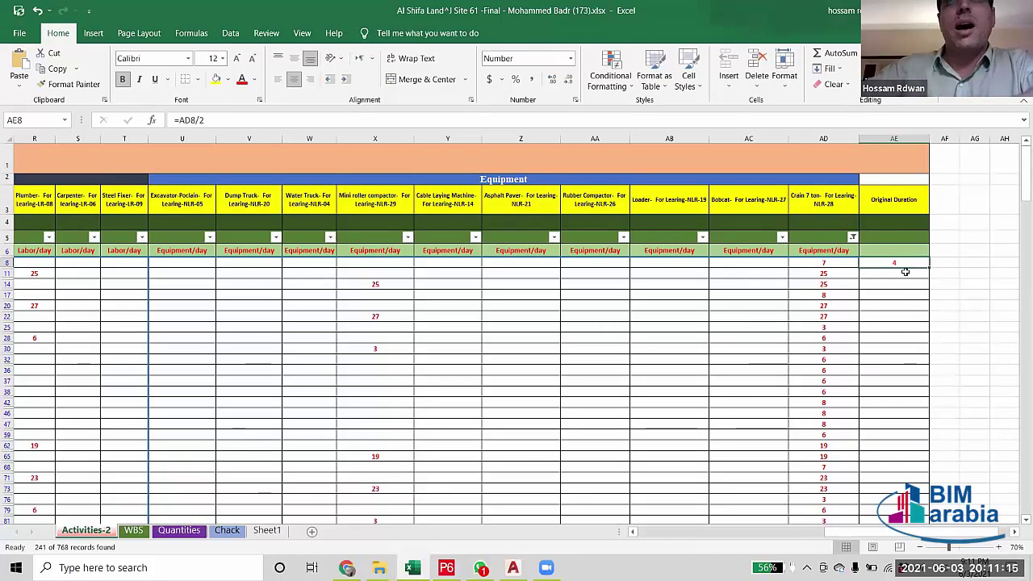
left_click(905, 273)
left_click(904, 264)
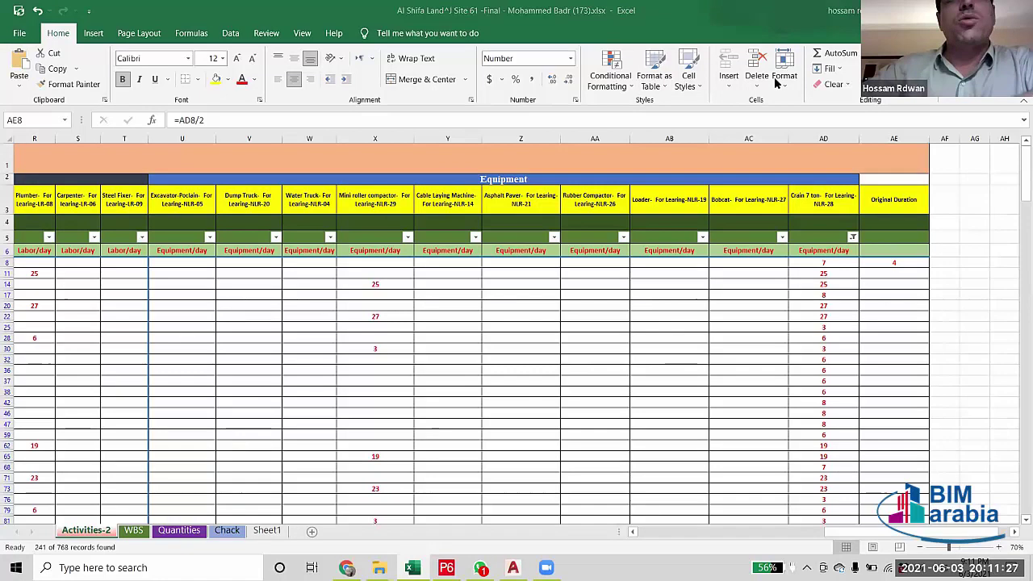
key("Right")
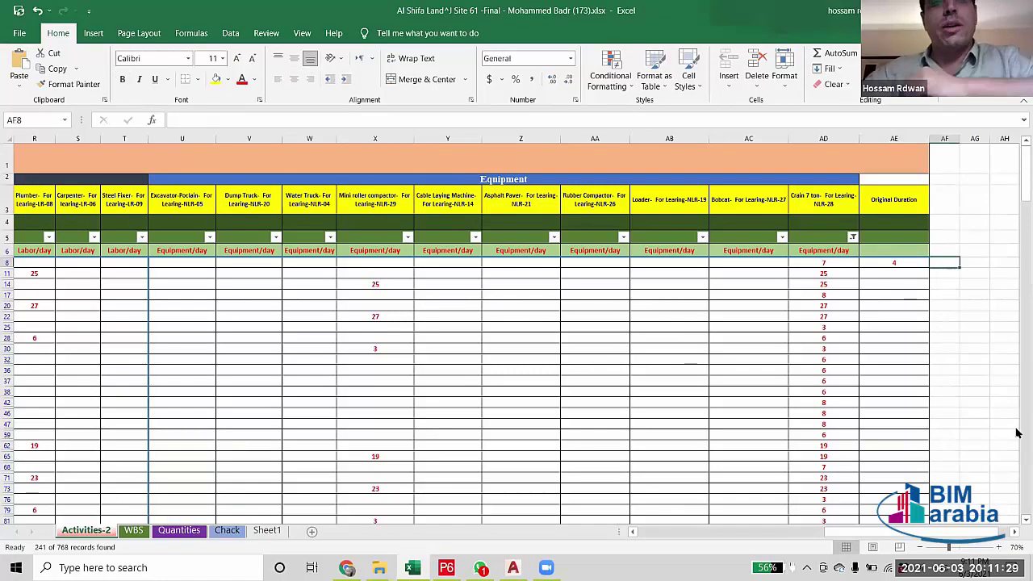
left_click(885, 274)
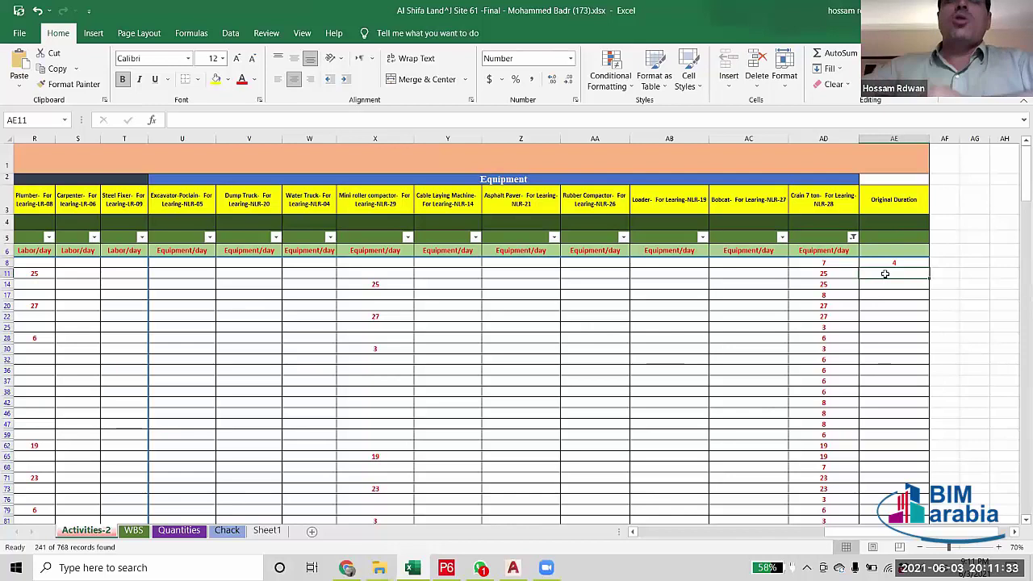
left_click(944, 262)
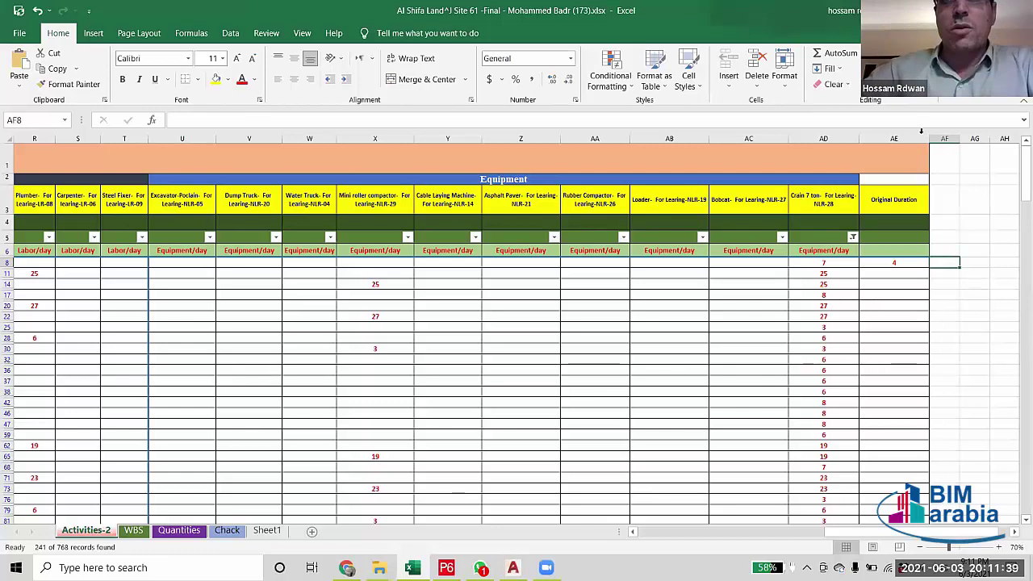
Fill the AE8 formula down the Original Duration column for all filtered rows and check the last formula in AE764.
left_click(907, 263)
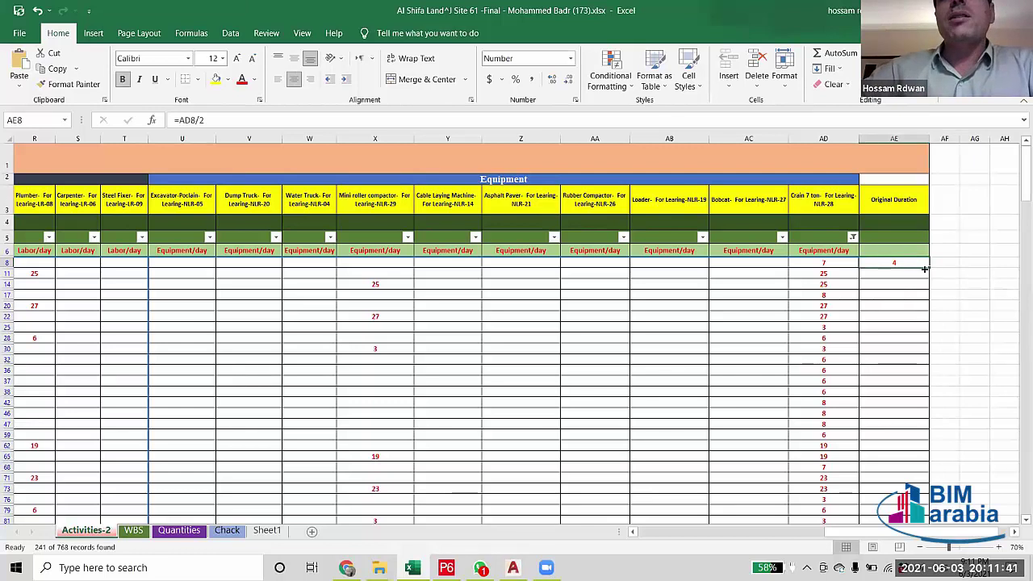
double_click(928, 267)
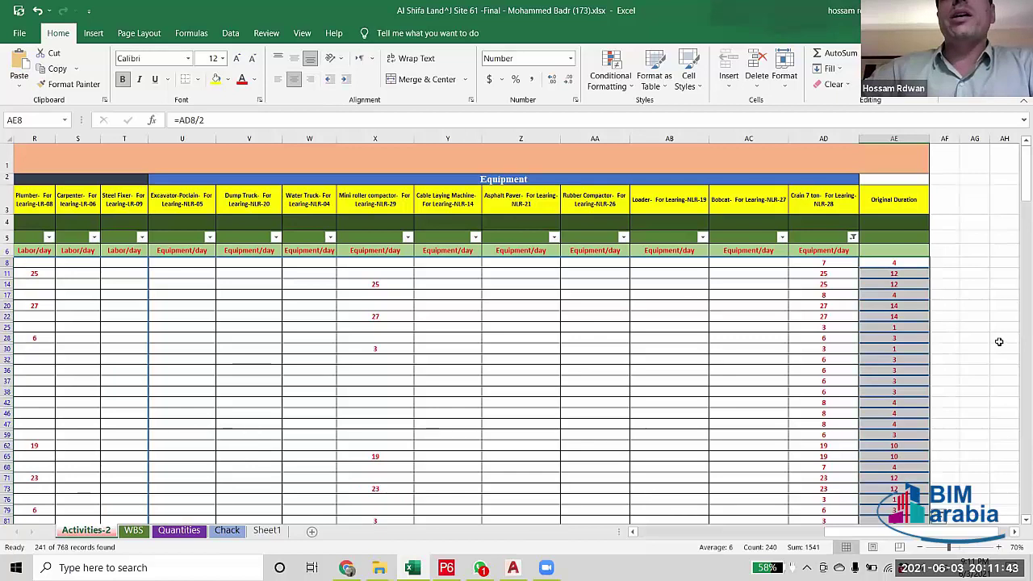
scroll(997, 341, "down", 15)
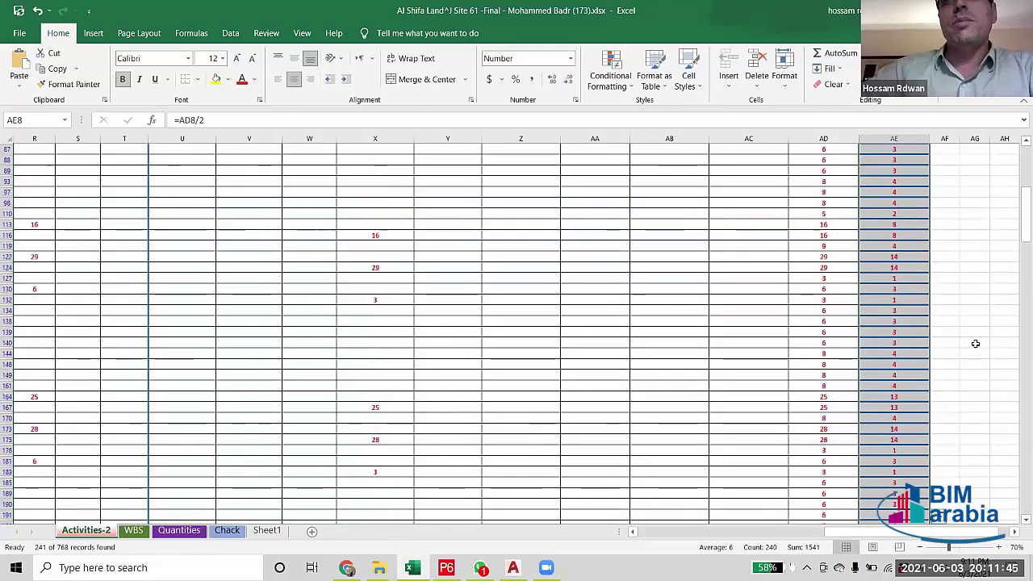
scroll(975, 344, "down", 20)
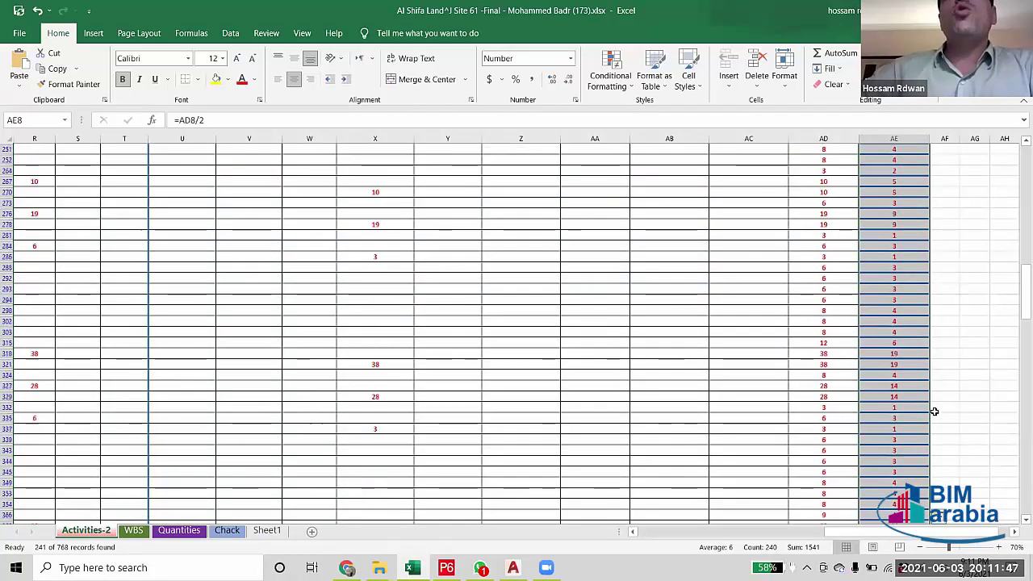
scroll(933, 412, "down", 15)
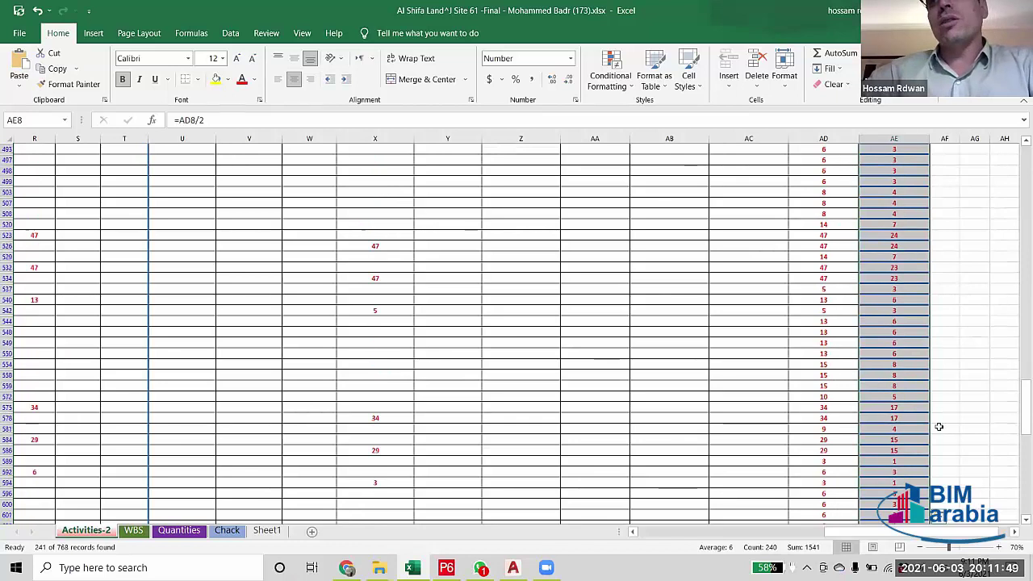
scroll(940, 426, "down", 15)
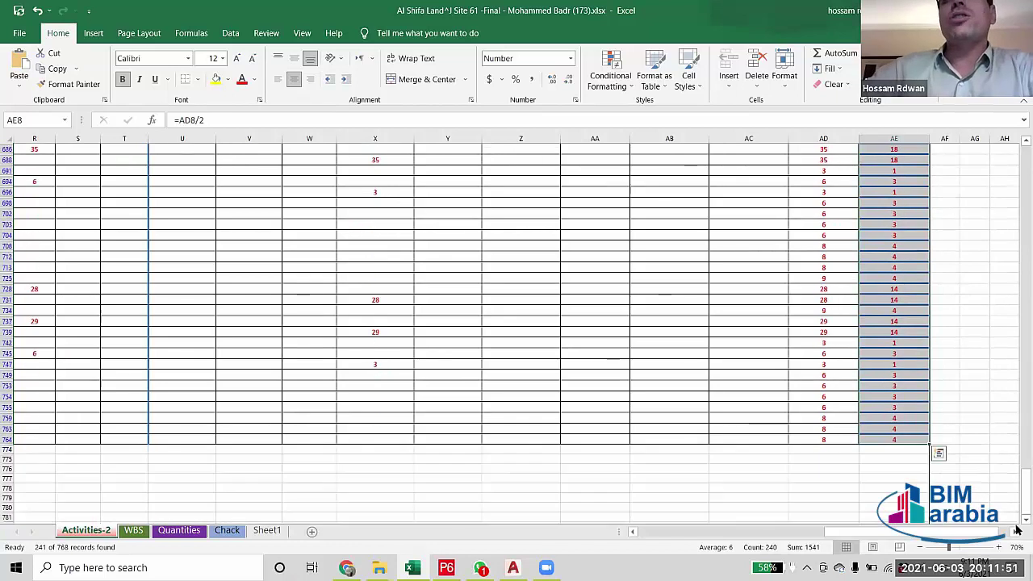
left_click(909, 441)
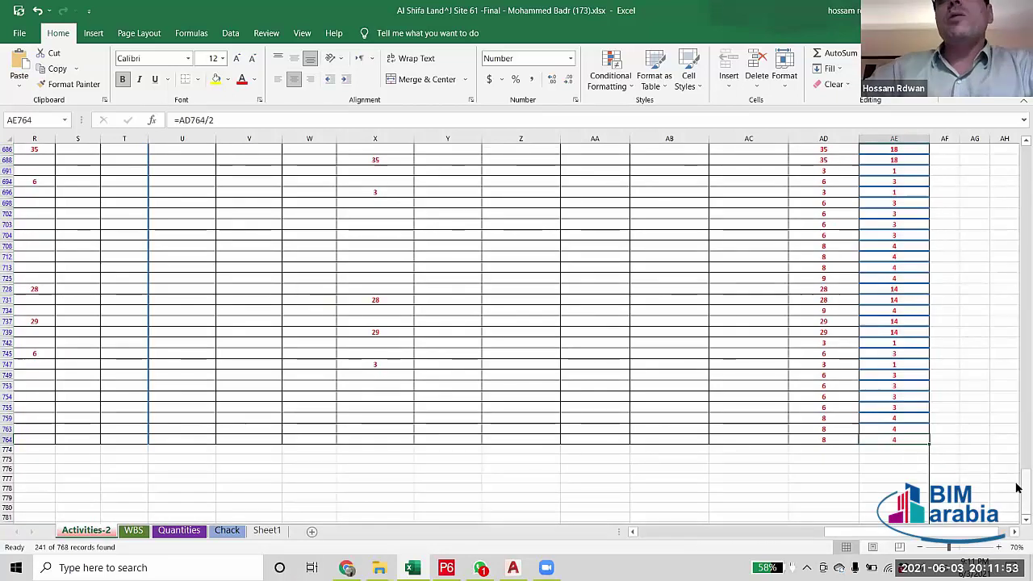
left_click_drag(1017, 490, 1017, 166)
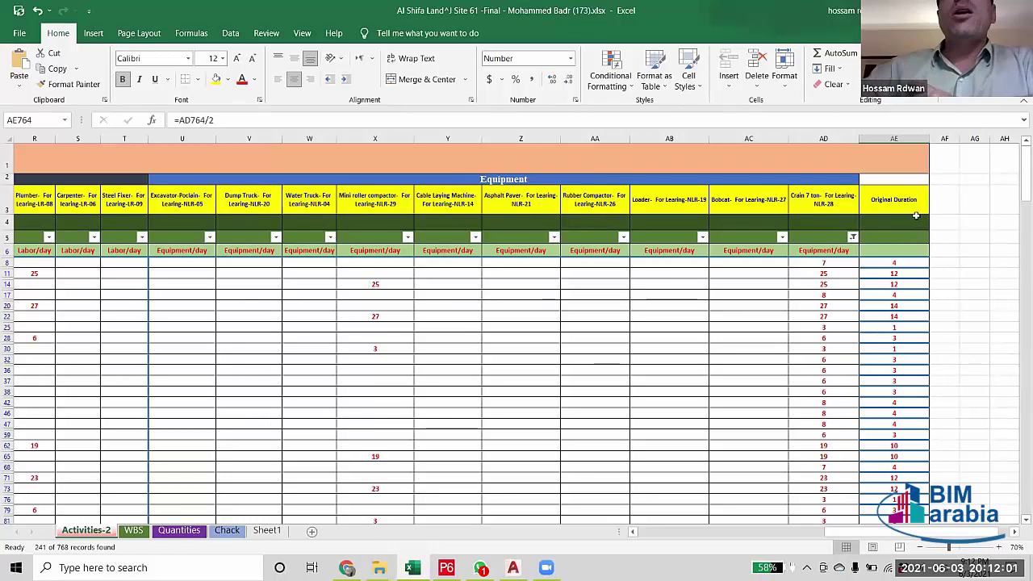
Include blank entries in the Crain 7 ton column's filter to show all activity rows.
left_click(852, 237)
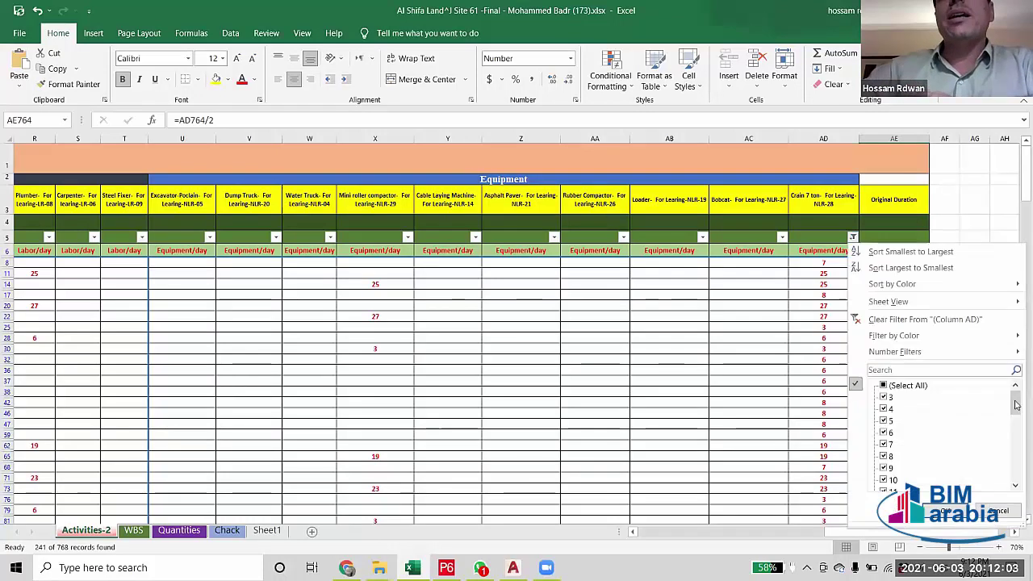
left_click_drag(1017, 396, 1016, 491)
left_click(883, 480)
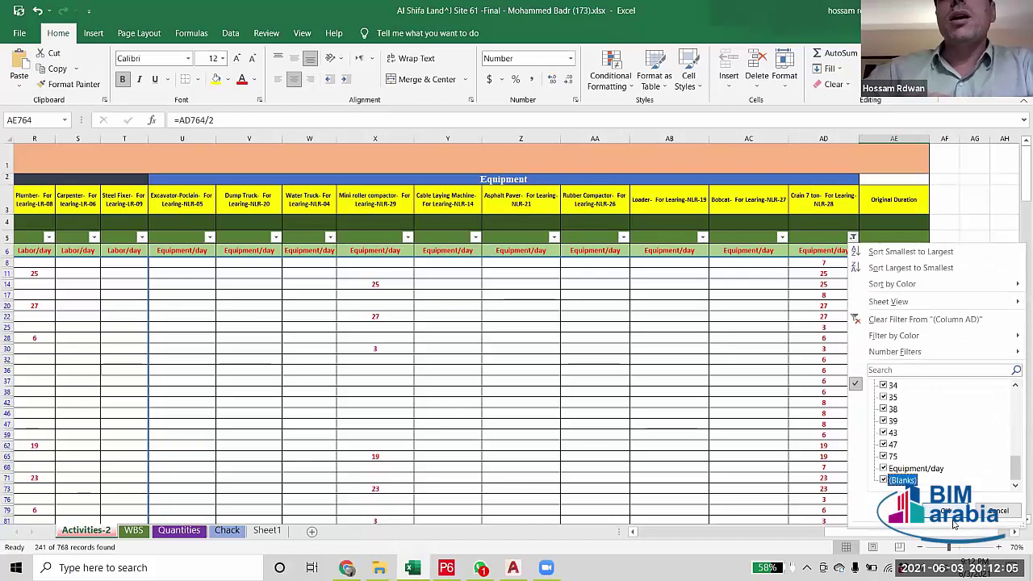
left_click(929, 511)
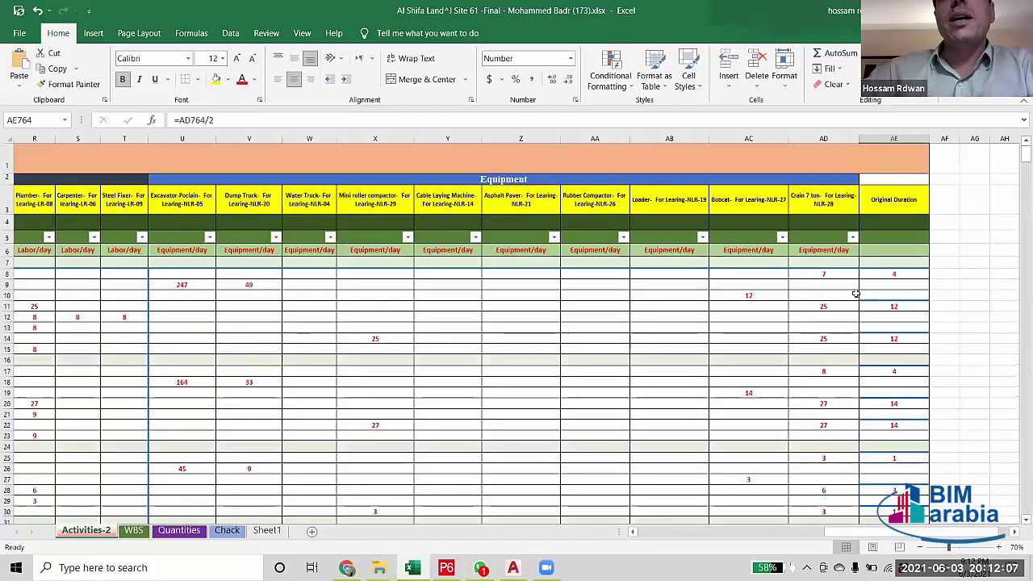
Examine the Excavator-Poclain and Dump Truck columns and compare their formulas in U9 and V9.
left_click(894, 287)
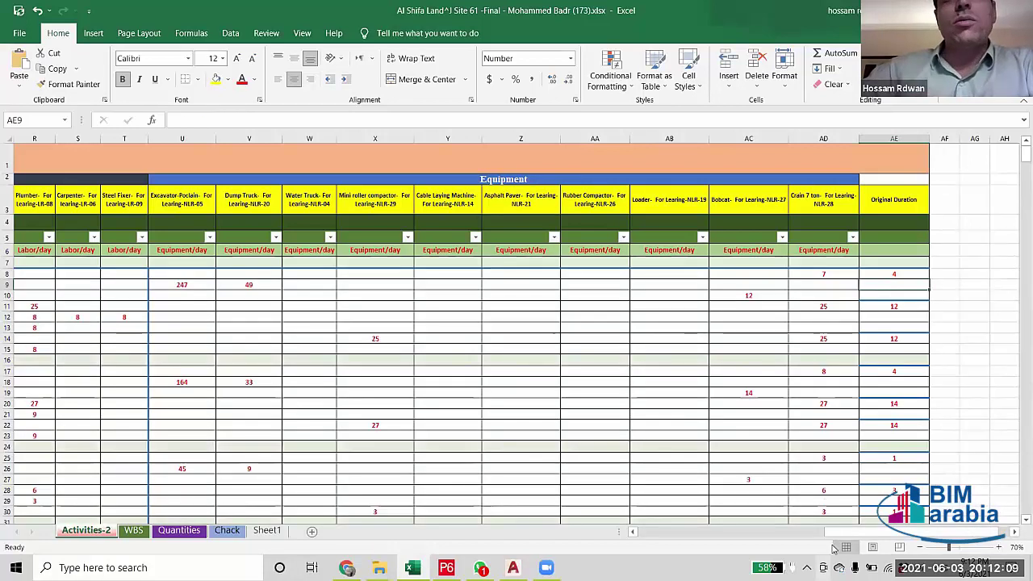
left_click_drag(846, 537, 756, 541)
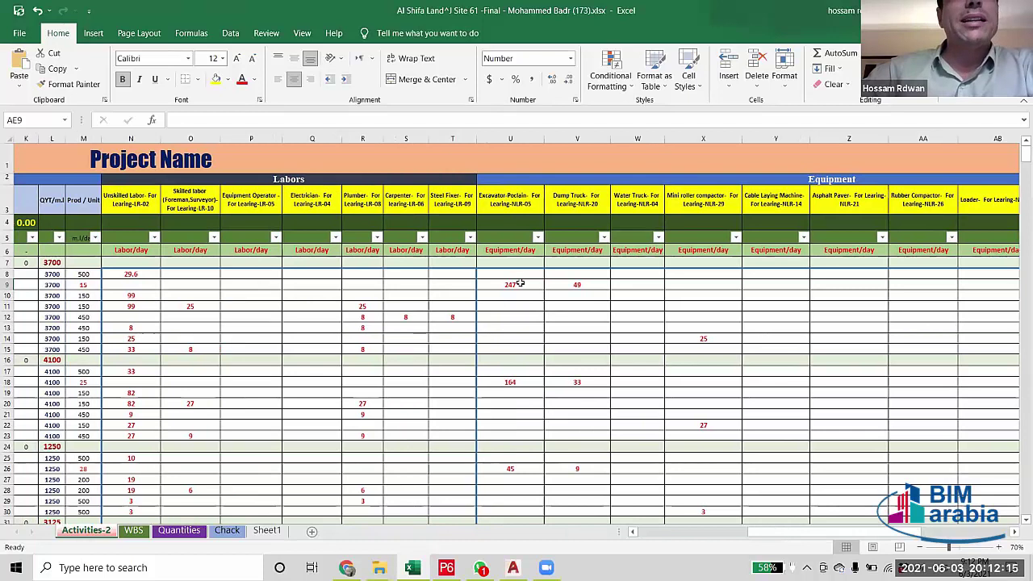
left_click(509, 206)
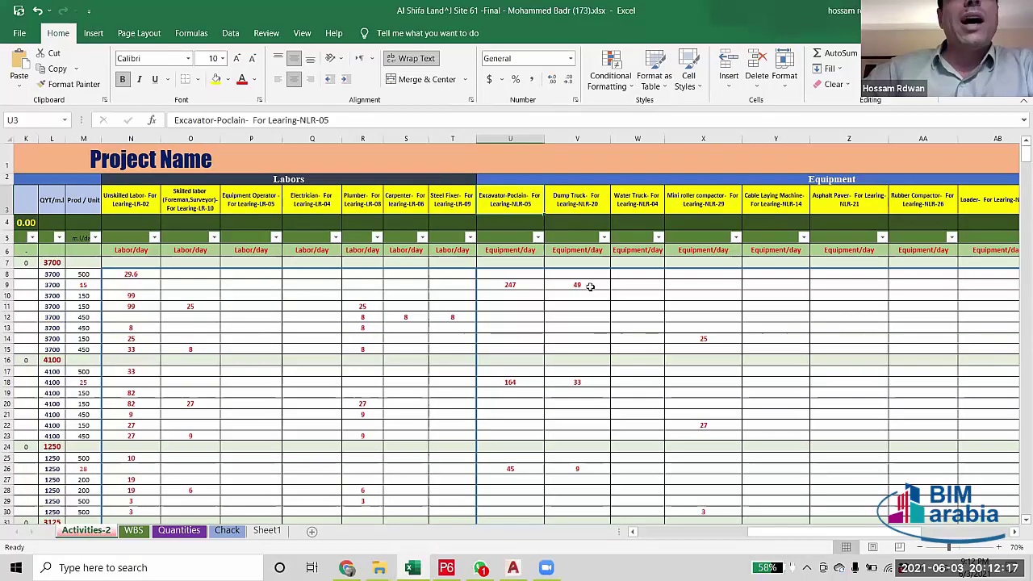
left_click(580, 203)
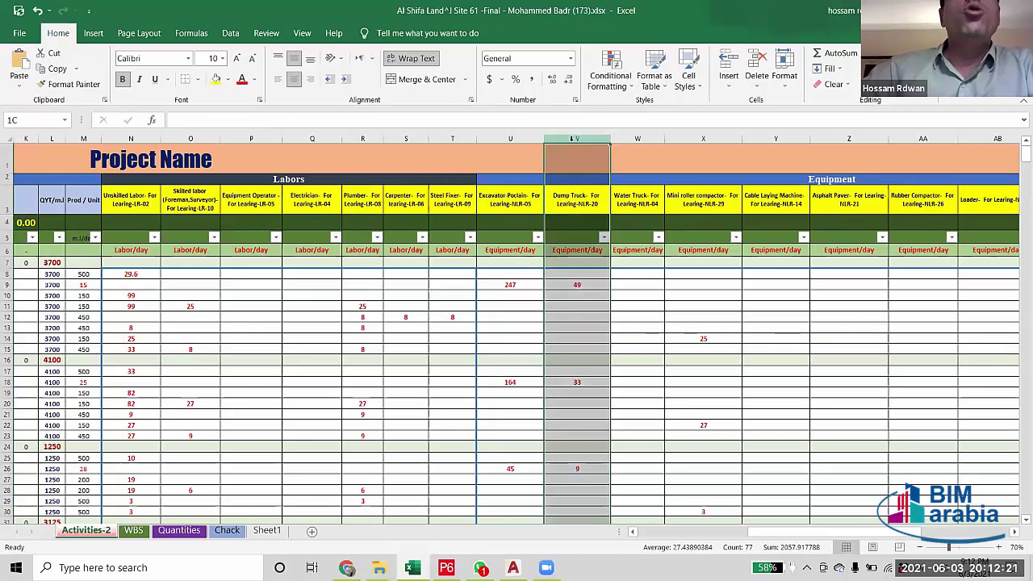
left_click(574, 139)
left_click(503, 139)
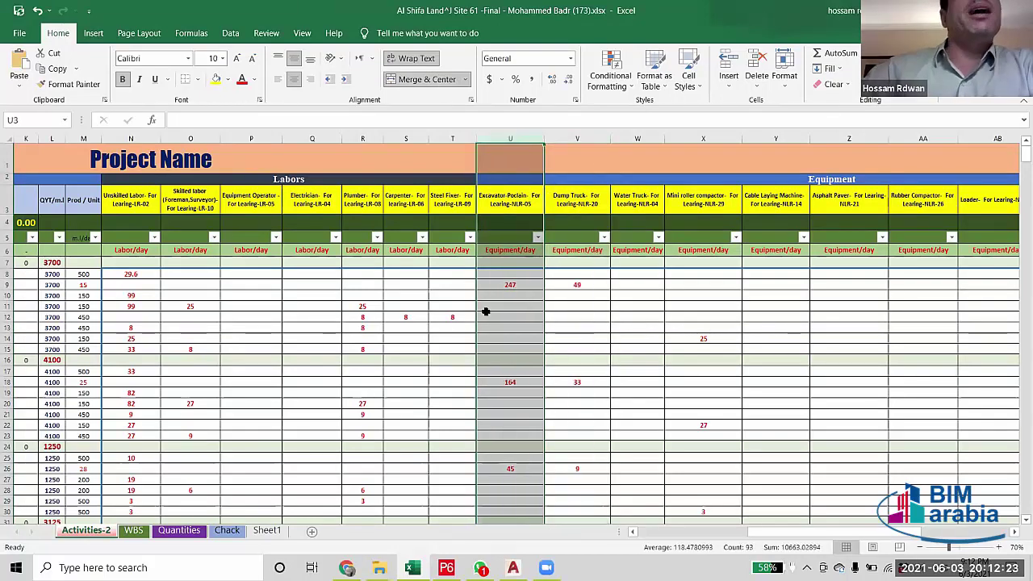
left_click(509, 284)
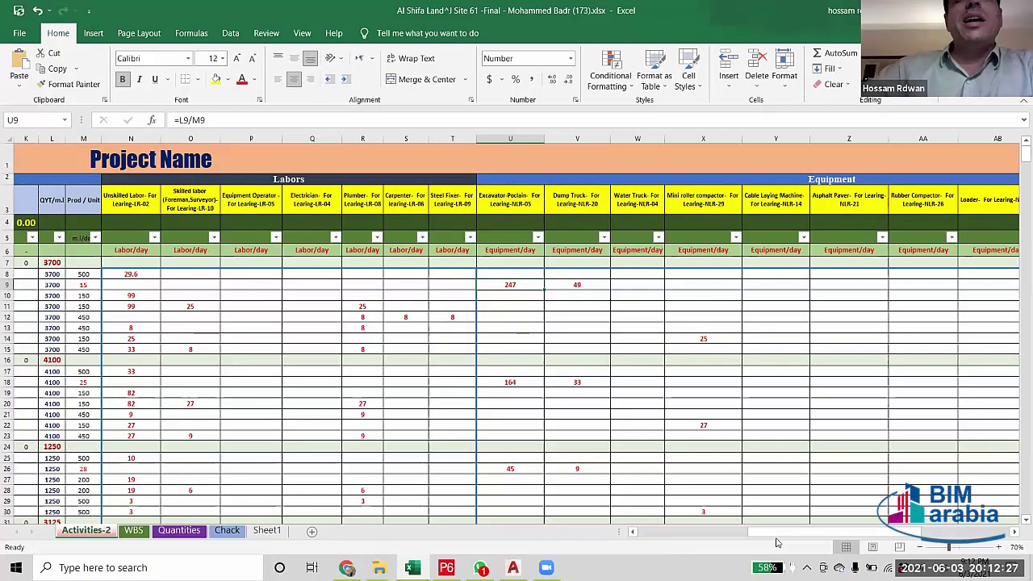
left_click(581, 287)
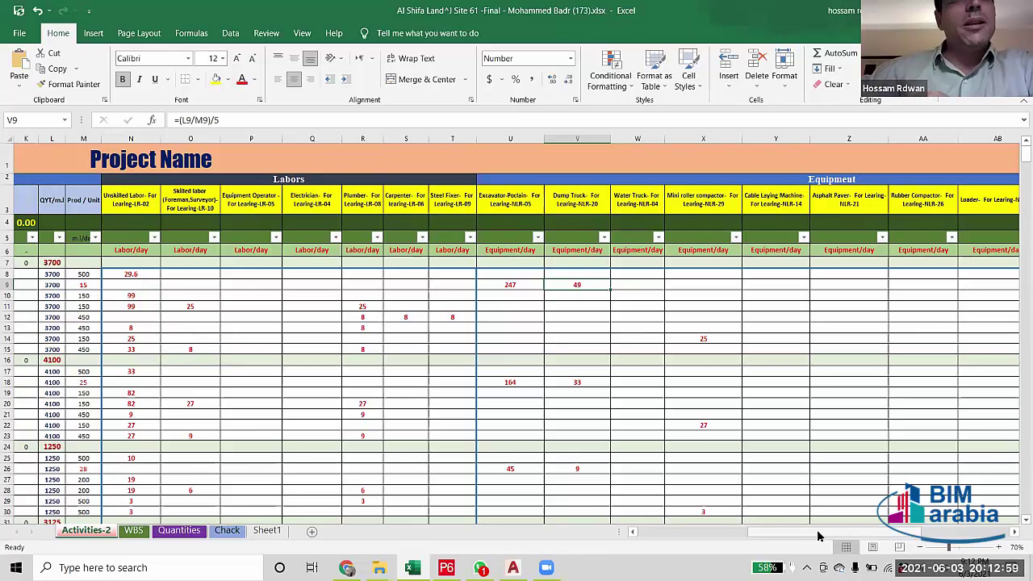
Hide columns F to M, from Unit to Prod / Unit, between the activity names and the labor quantities.
left_click_drag(819, 536, 762, 138)
right_click(763, 137)
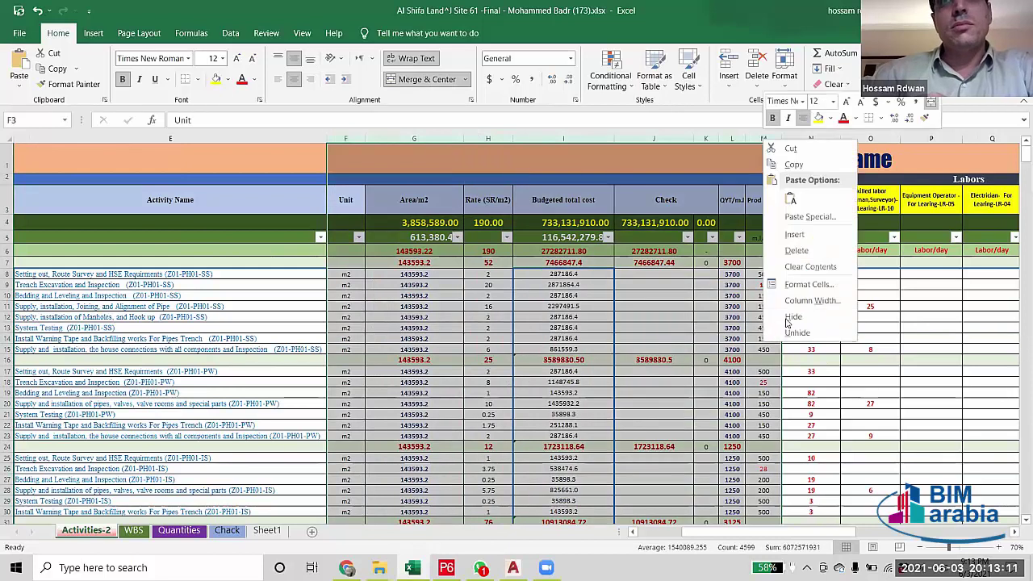
left_click(794, 322)
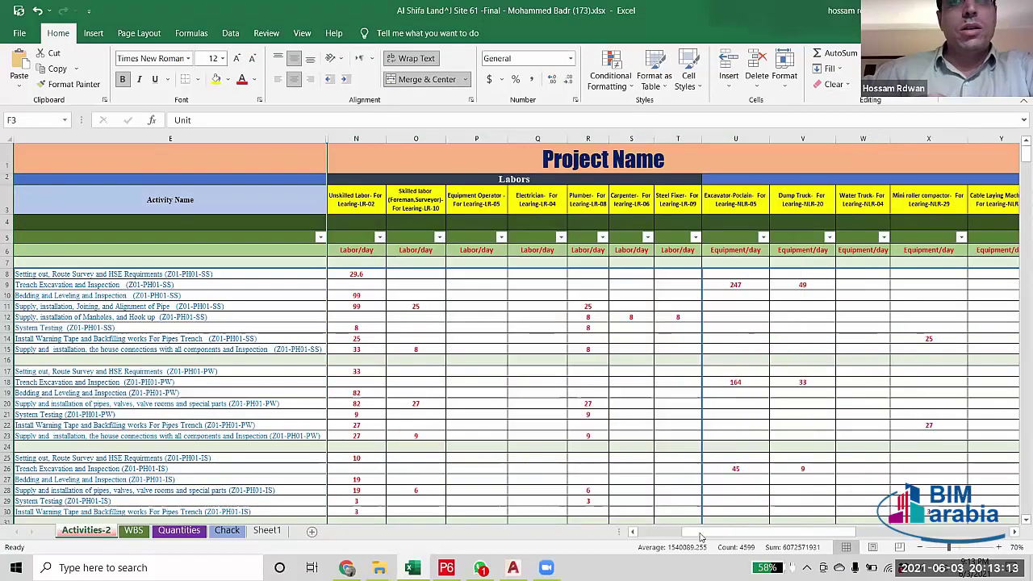
Freeze the panes at cell N7 so the header rows and the activity ID and name columns stay visible.
left_click_drag(702, 532, 691, 536)
left_click(380, 265)
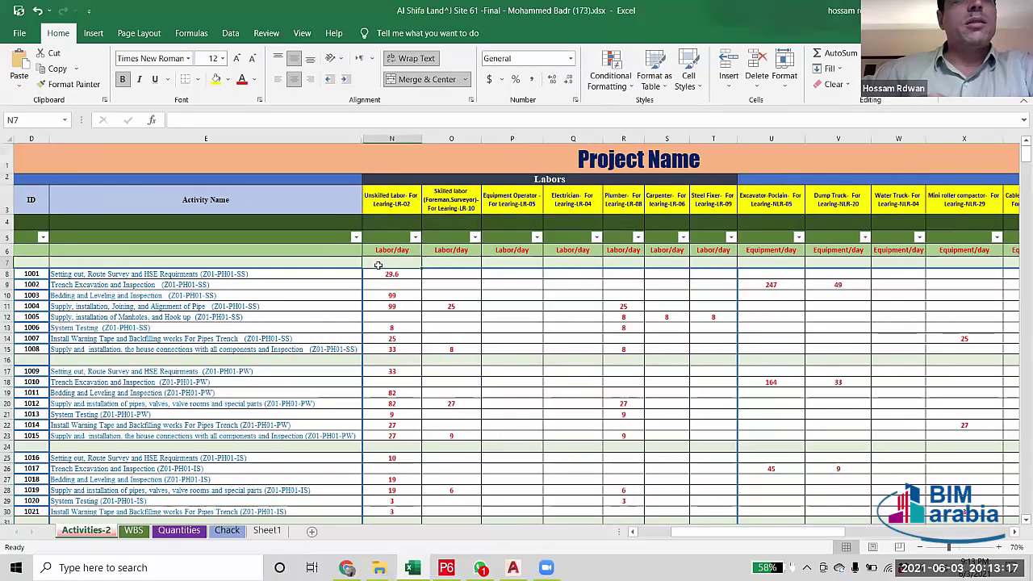
left_click(304, 34)
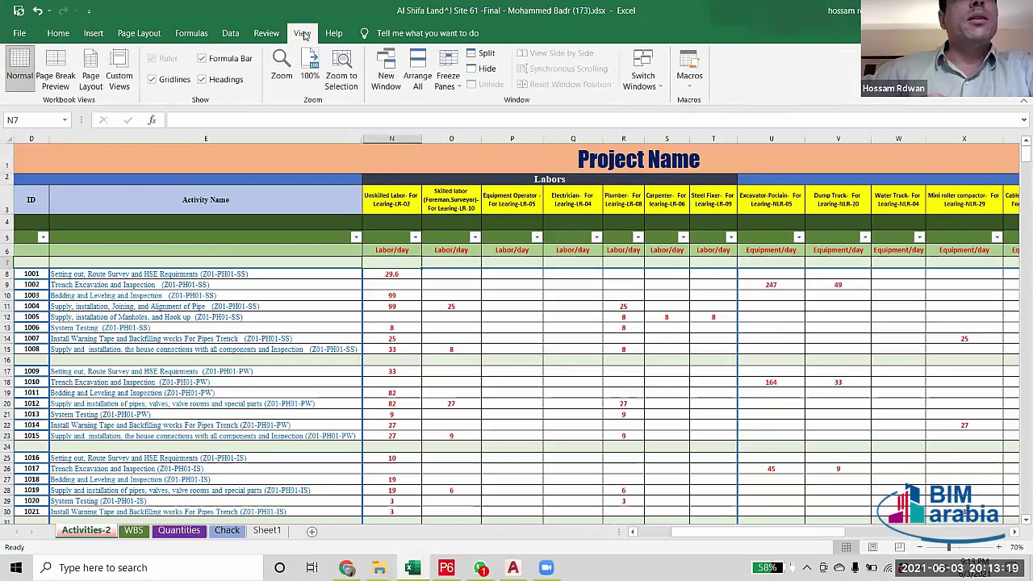
left_click(447, 75)
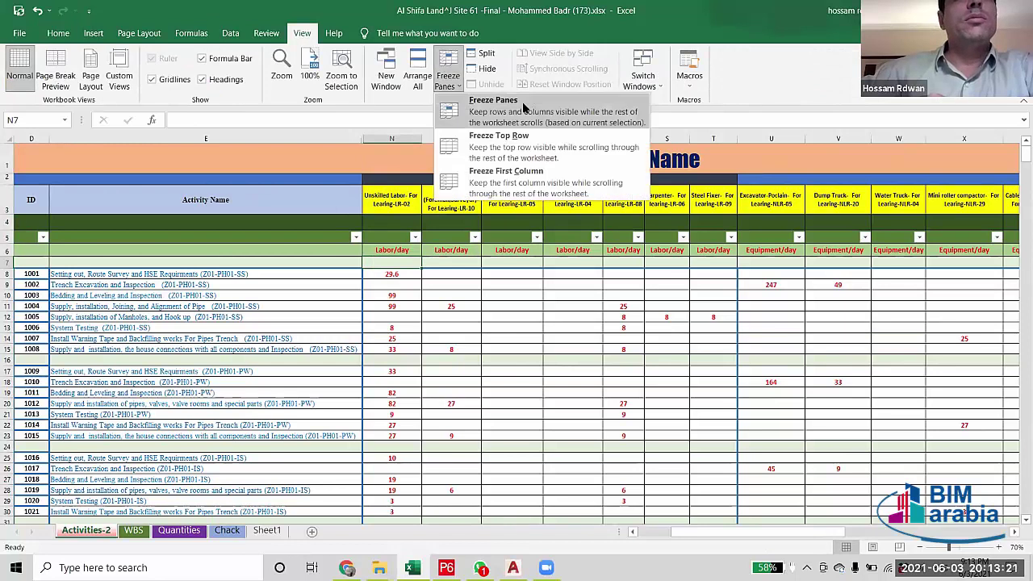
left_click(523, 108)
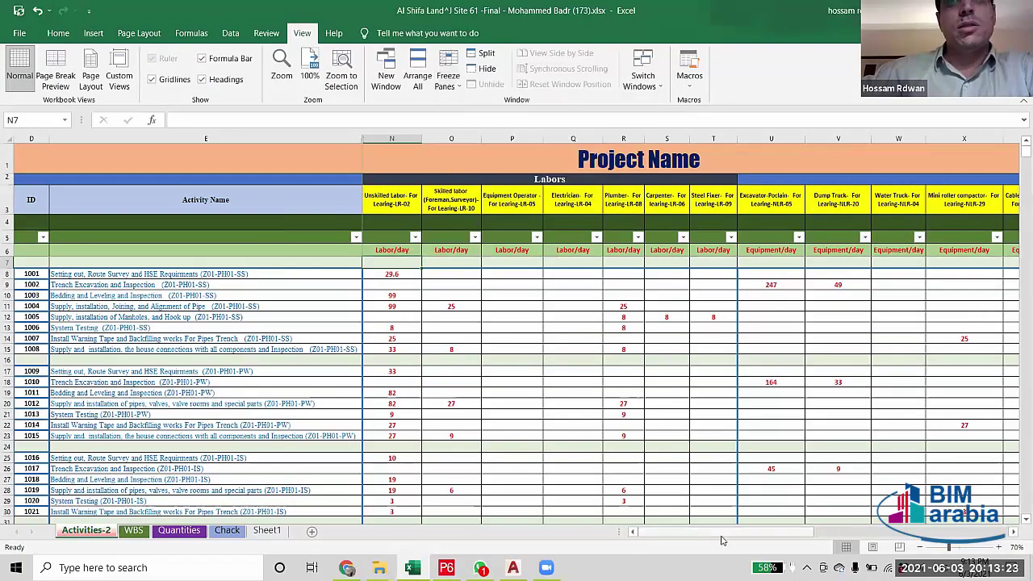
Enter the formula =U9/20 in AE9 to calculate activity 1002's Original Duration from its Excavator-Poclain quantity.
left_click_drag(747, 539, 853, 541)
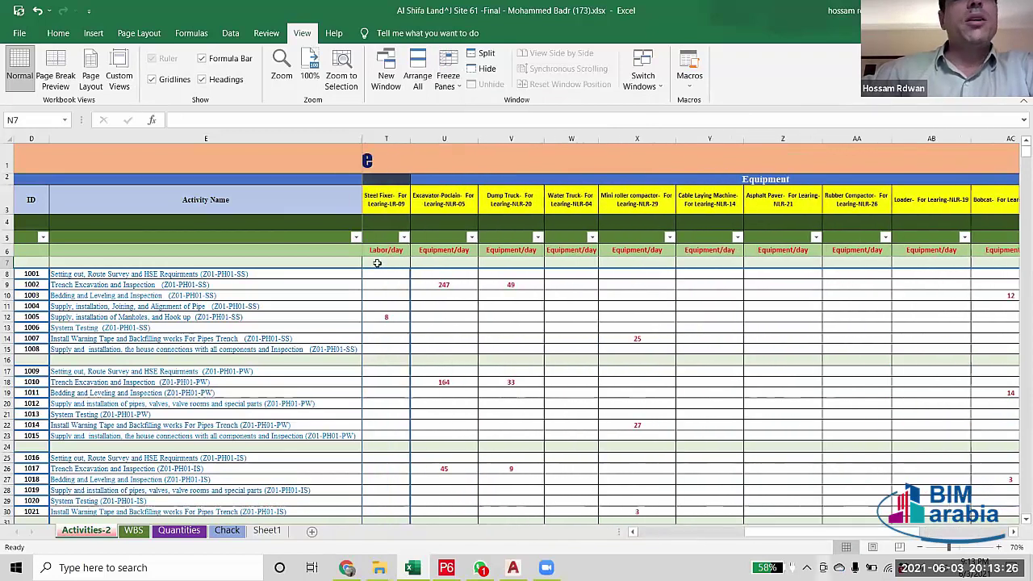
left_click(459, 281)
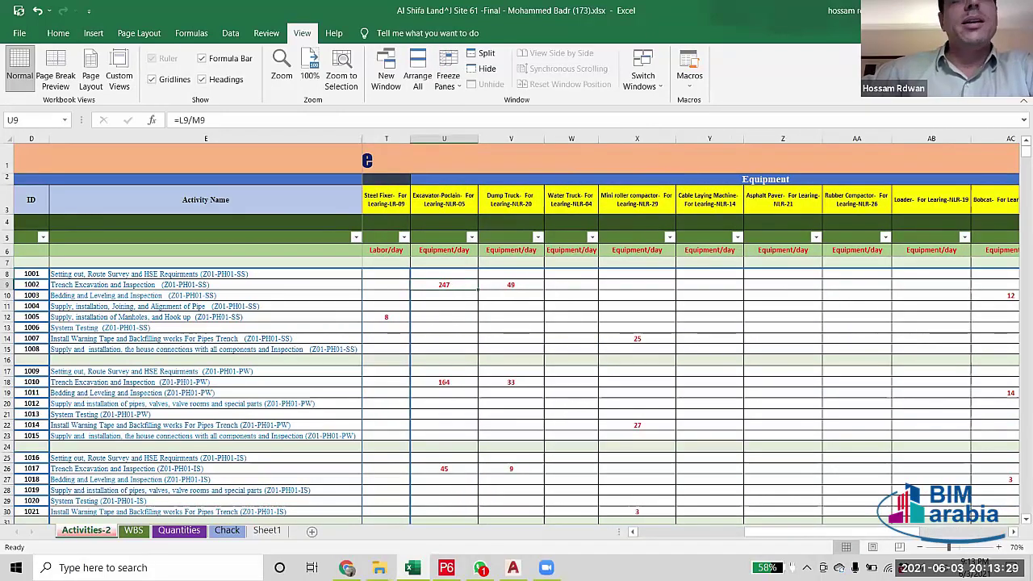
left_click_drag(747, 534, 773, 536)
left_click(912, 286)
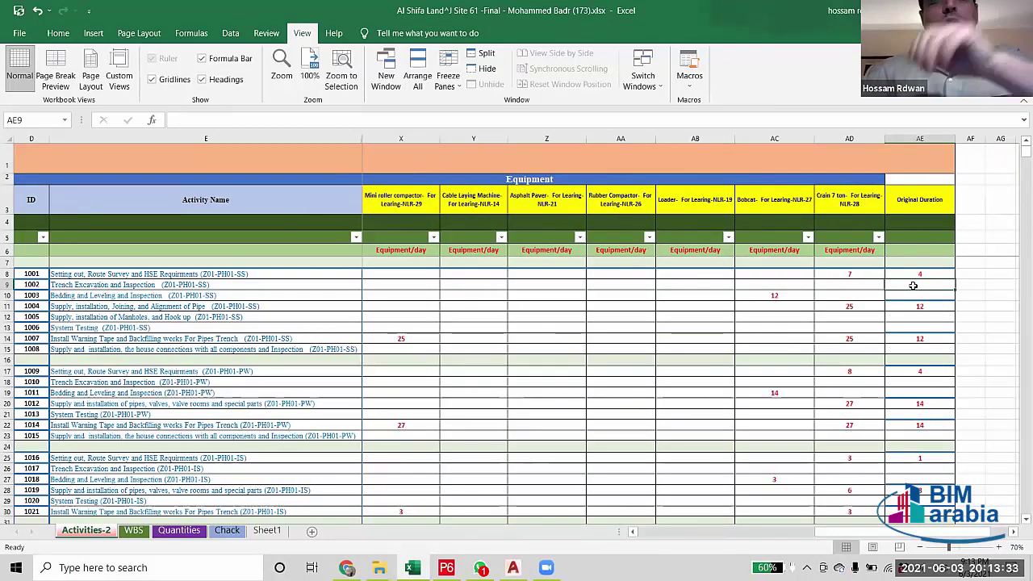
type("=")
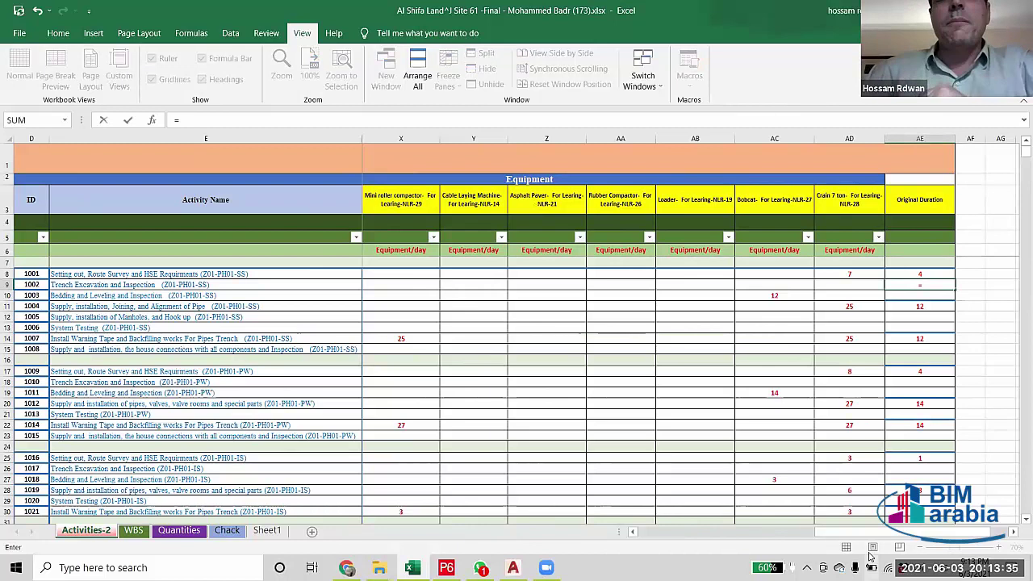
left_click_drag(860, 539, 727, 542)
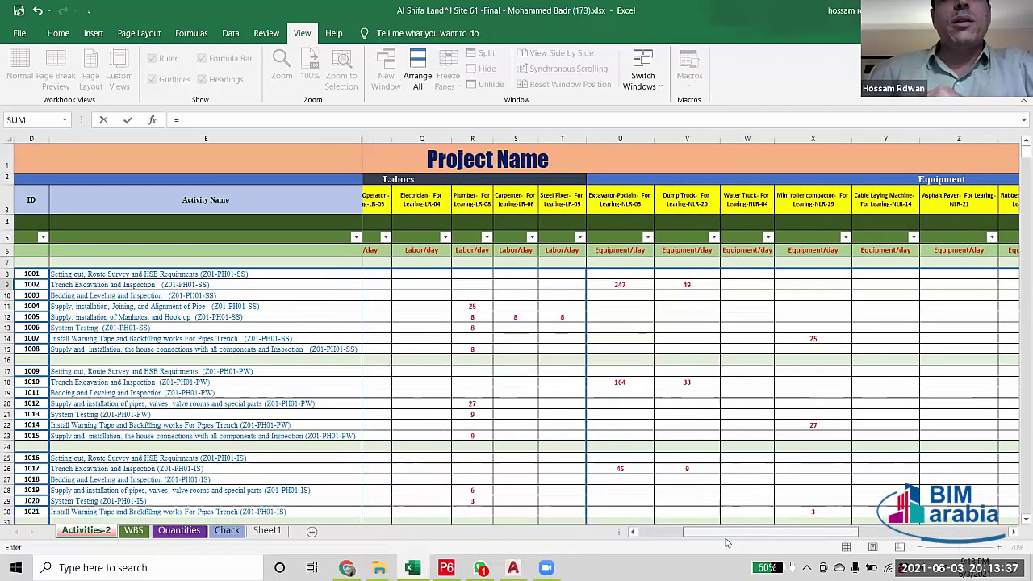
left_click(590, 284)
left_click(271, 121)
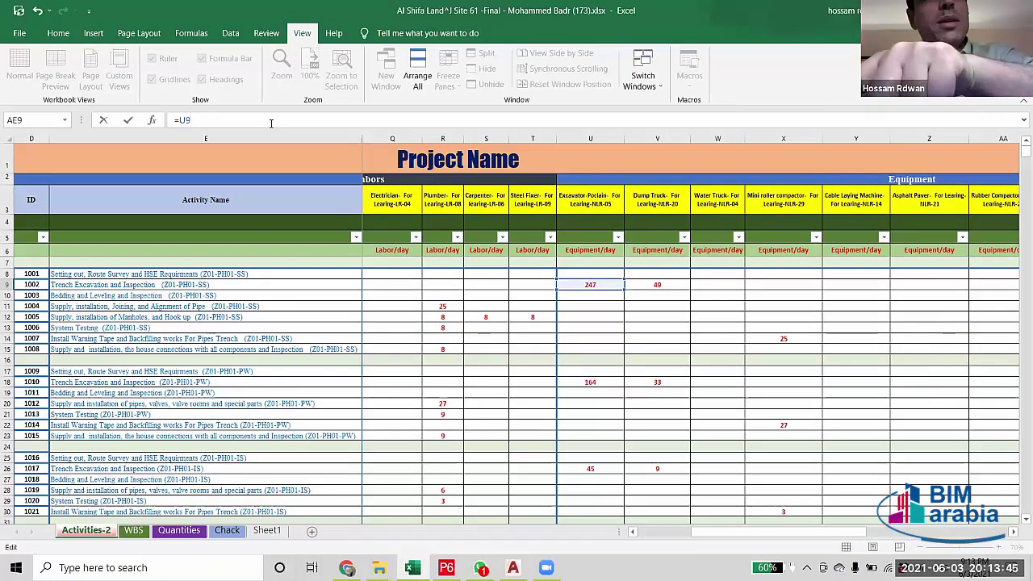
type("/20")
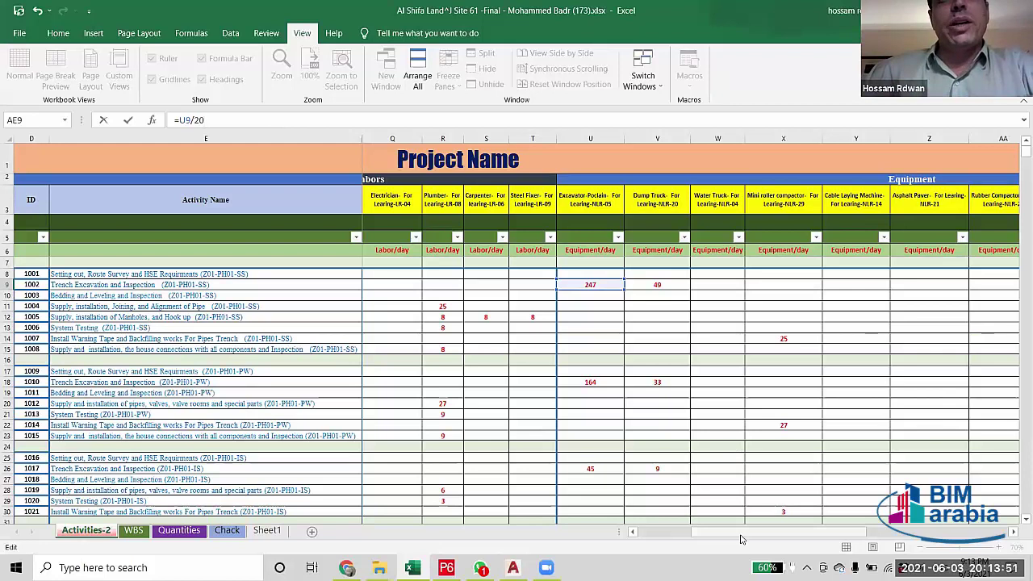
left_click_drag(744, 534, 879, 548)
key("Return")
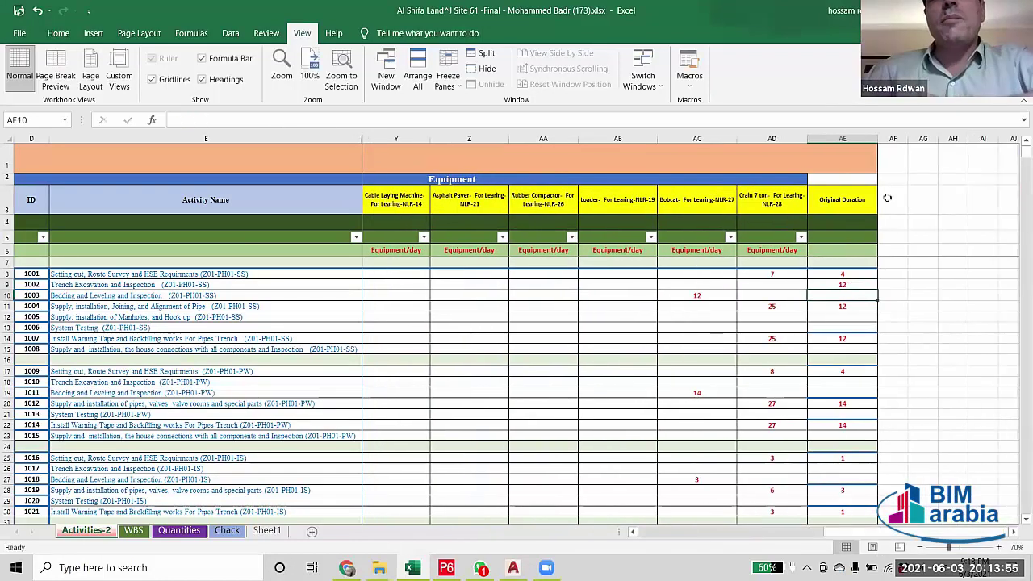
Change the divisor in AE9 to 10 so the trench excavation duration formula reads =U9/10.
left_click(855, 285)
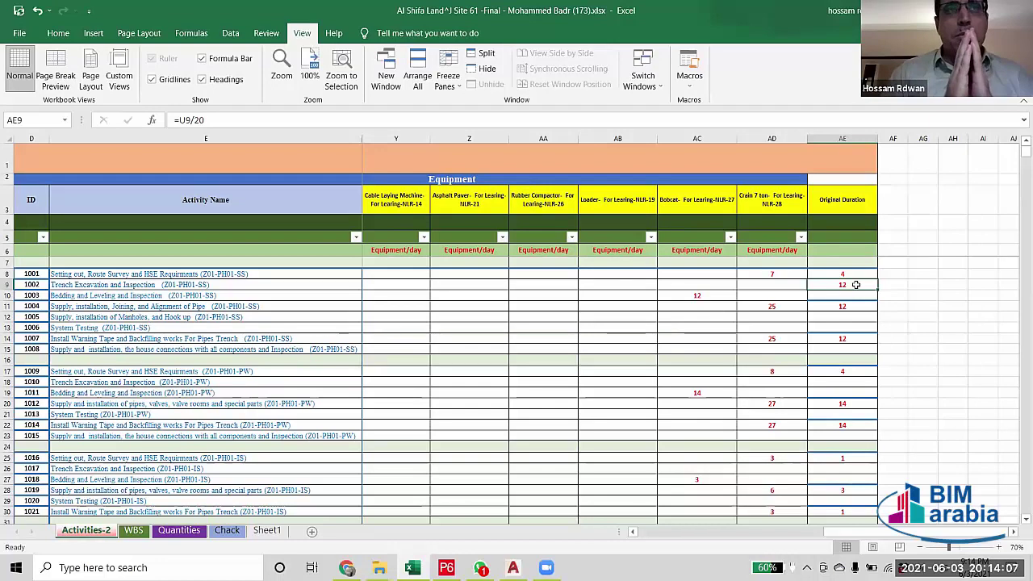
left_click(208, 121)
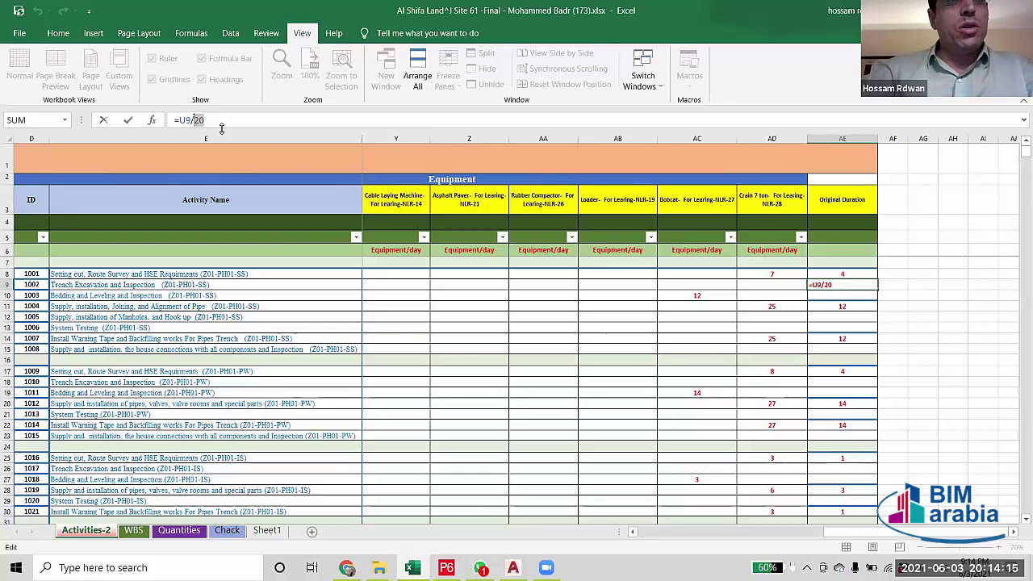
type("10")
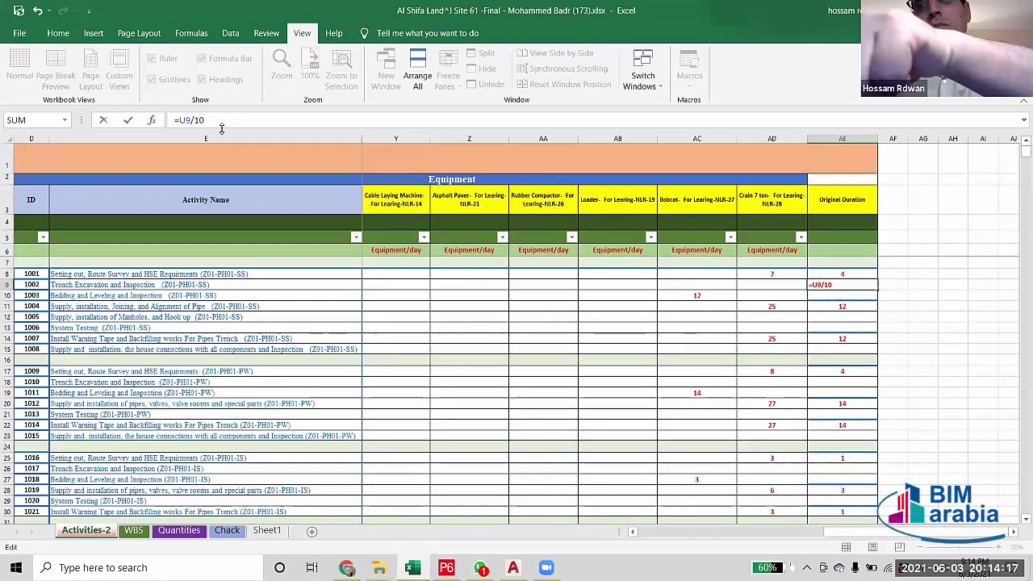
left_click(844, 294)
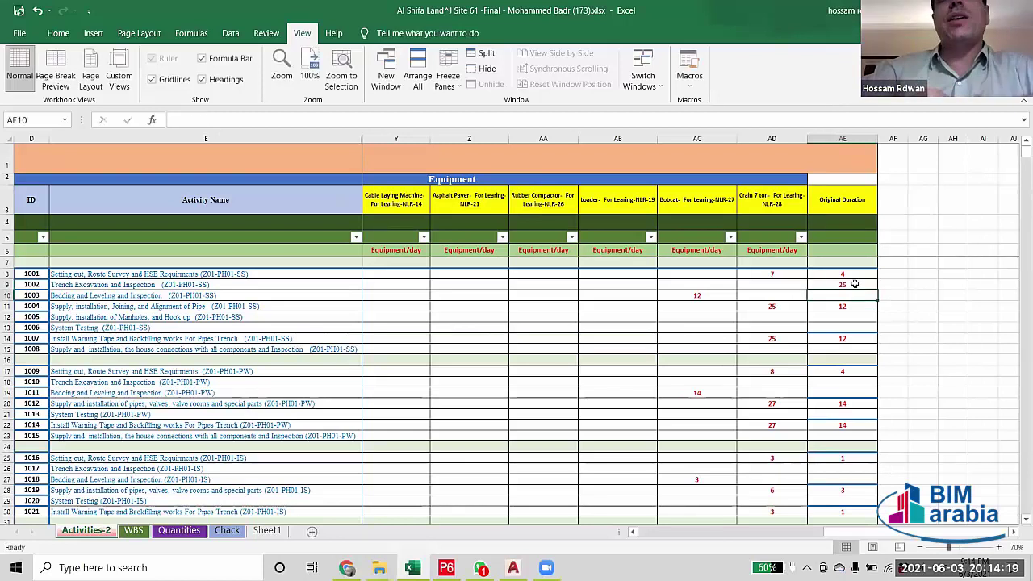
left_click(855, 284)
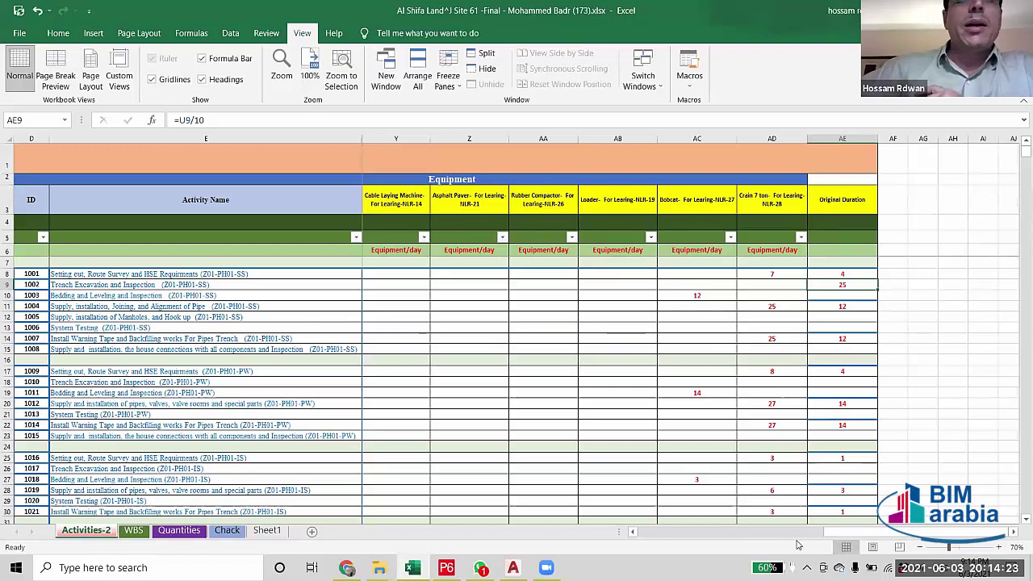
Switch to AutoCAD and examine the project layout drawing, focusing on the Zone 1 phases and their neighbouring zones.
left_click(513, 568)
scroll(517, 363, "down", 5)
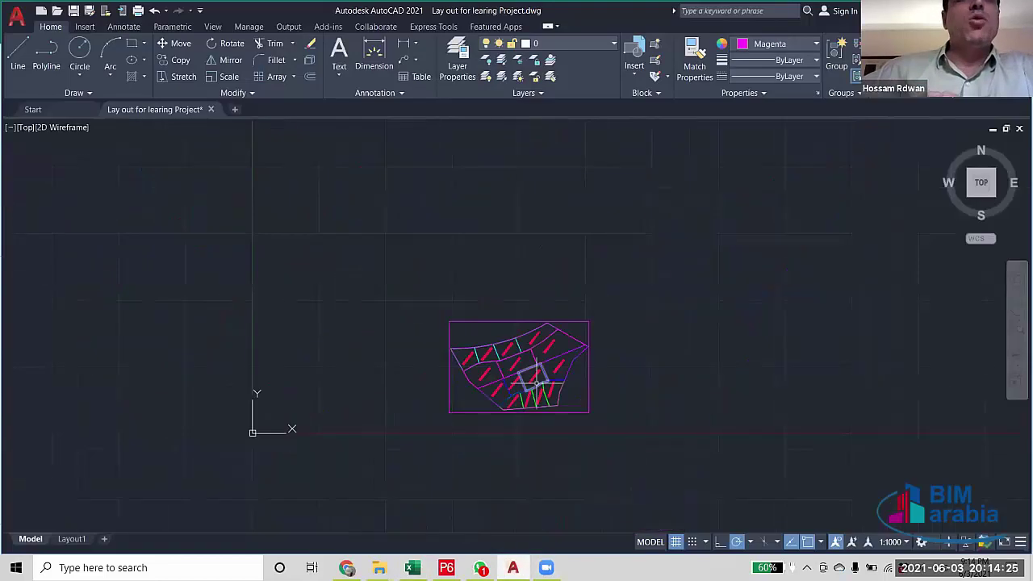
scroll(517, 363, "up", 2)
scroll(495, 413, "up", 5)
scroll(428, 415, "down", 2)
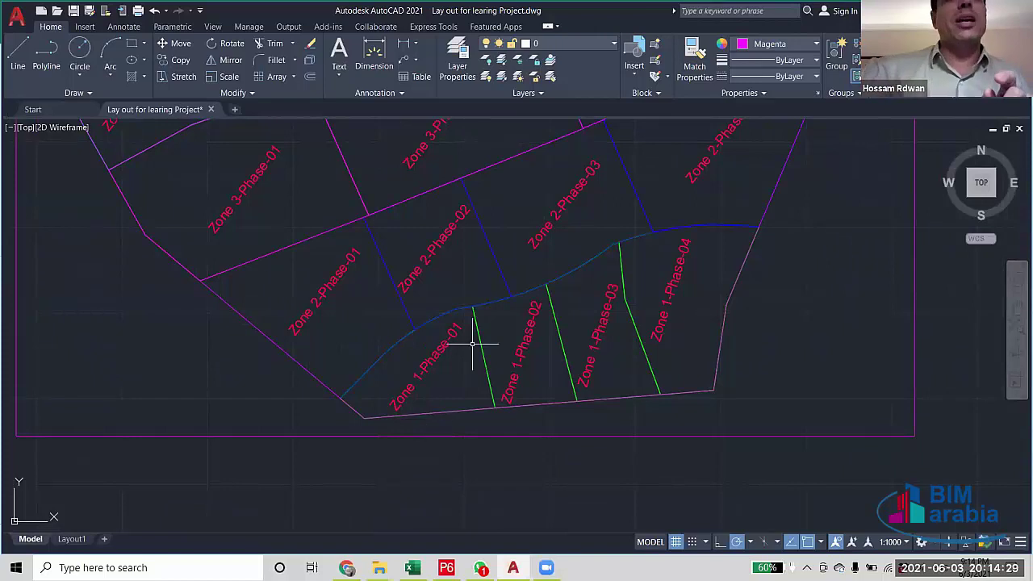
scroll(399, 371, "down", 4)
scroll(409, 425, "up", 2)
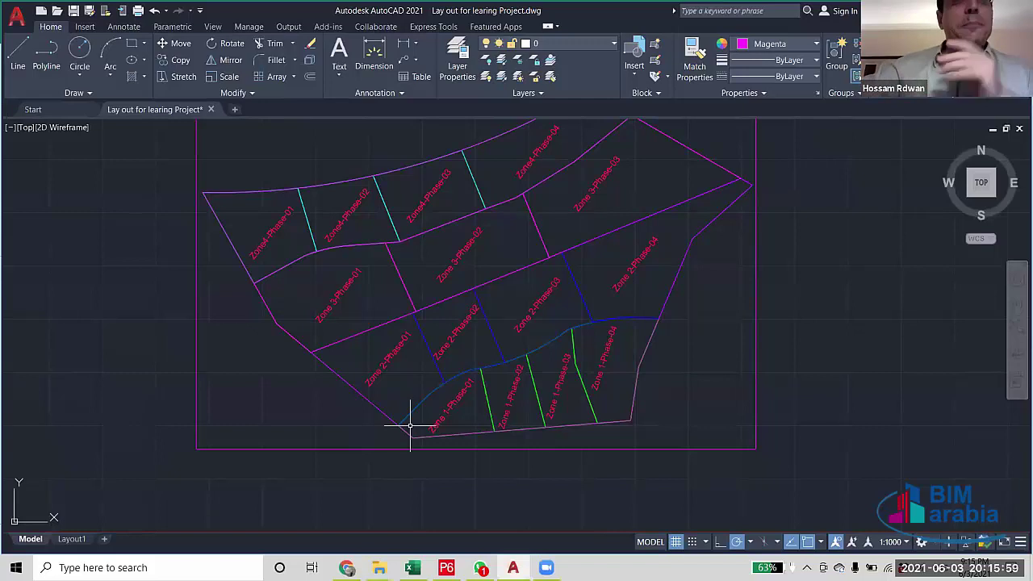
mouse_move(461, 408)
left_mouse_down()
mouse_move(455, 443)
mouse_move(461, 322)
left_mouse_up()
scroll(462, 323, "up", 2)
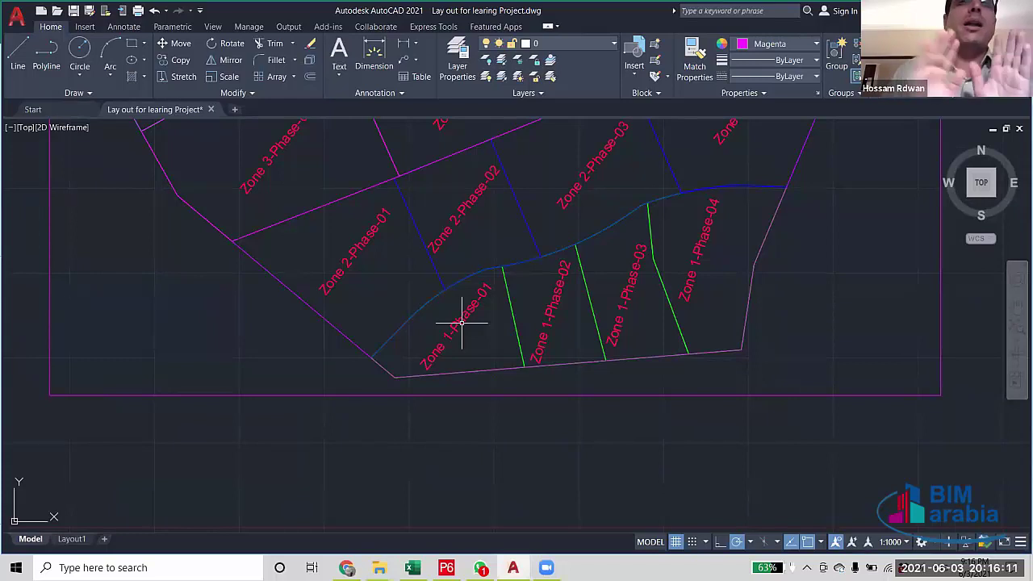
scroll(461, 323, "down", 2)
left_click_drag(466, 295, 468, 309)
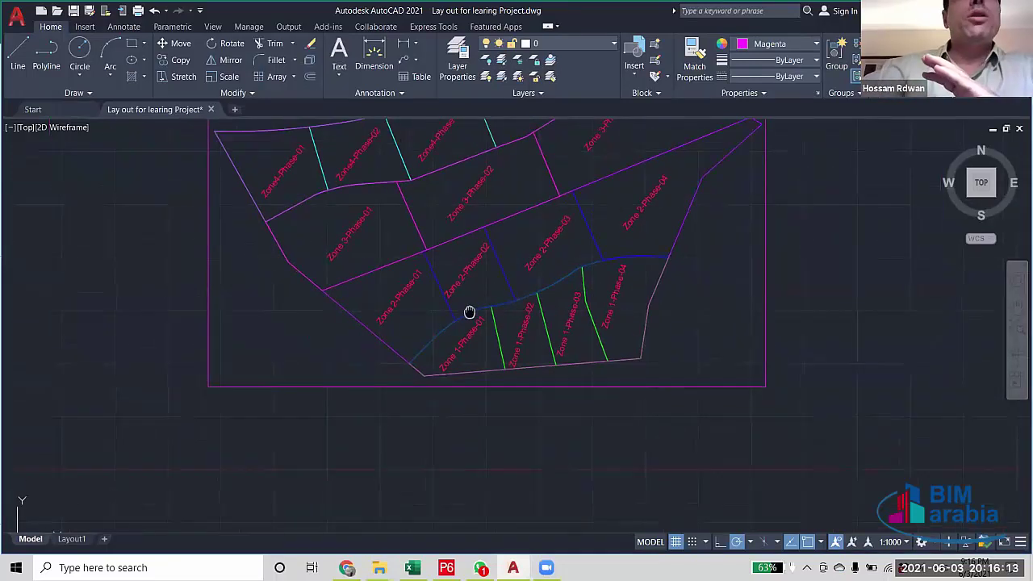
Highlight the Zone 1 and Zone 2 phase boundaries and labels by selecting them, and clear the selection.
mouse_move(627, 311)
left_mouse_down()
mouse_move(469, 325)
mouse_move(463, 337)
left_mouse_up()
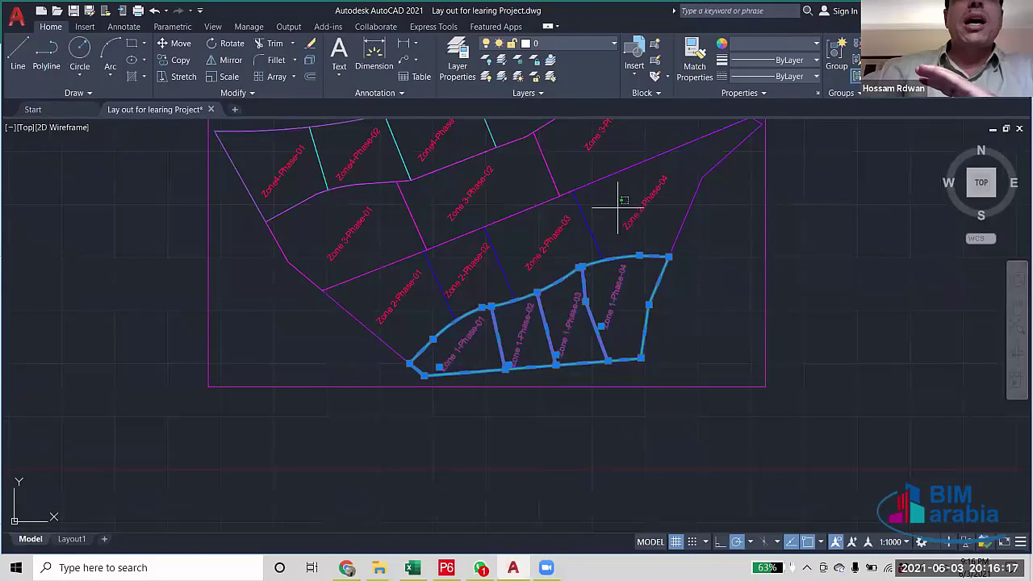
mouse_move(618, 205)
left_mouse_down()
mouse_move(560, 212)
mouse_move(381, 287)
mouse_move(382, 297)
left_mouse_up()
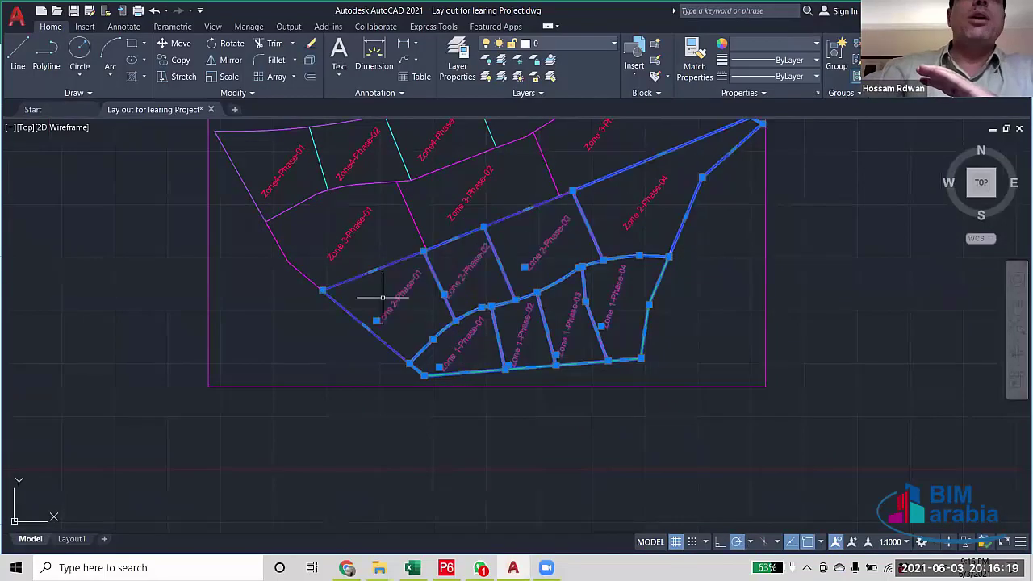
key("Escape")
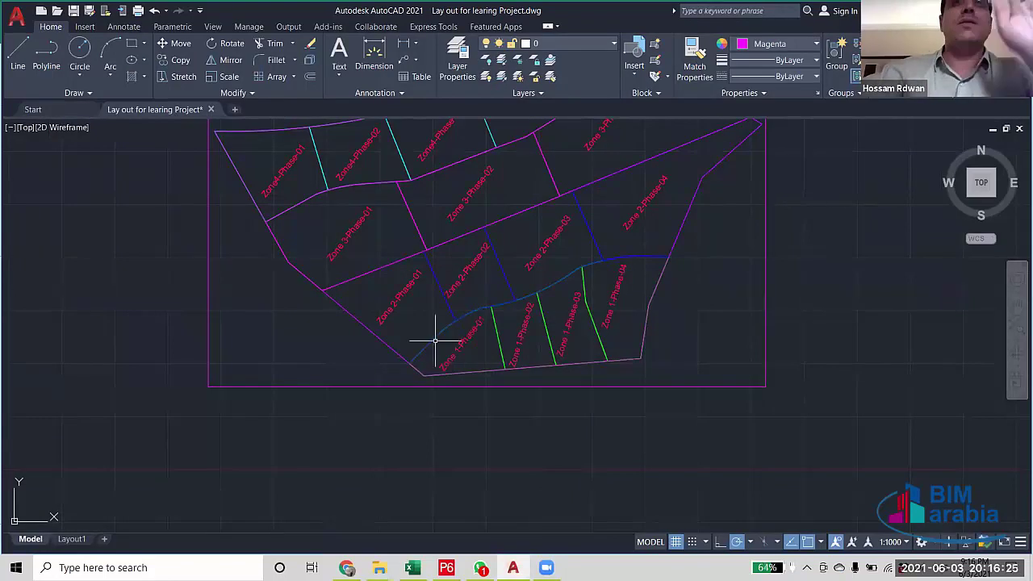
Examine Zone 1 Phases 01 to 04 and their position relative to the other zones in the layout.
scroll(431, 341, "up", 1)
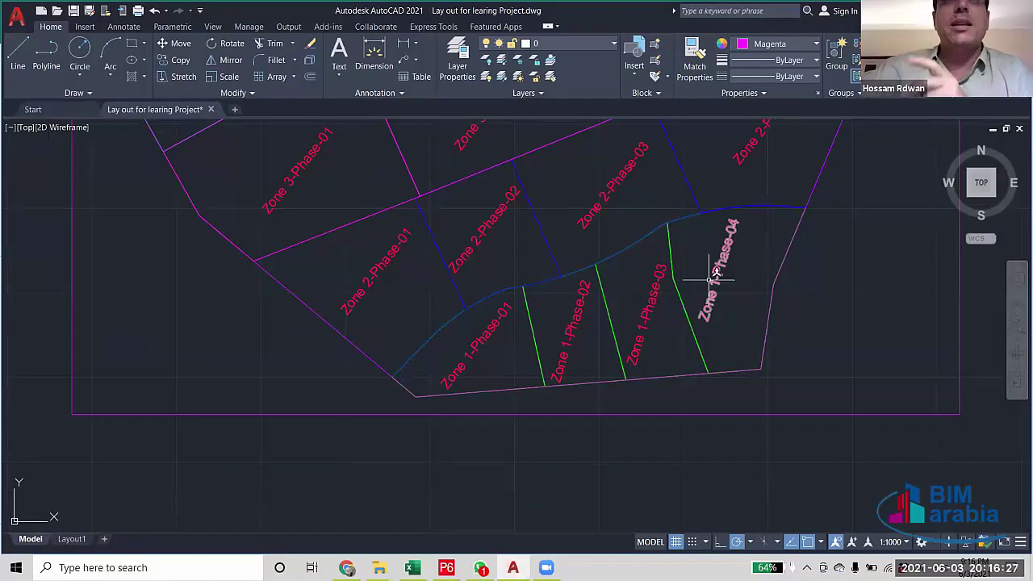
left_click_drag(705, 281, 739, 374)
scroll(739, 374, "down", 3)
mouse_move(588, 376)
left_mouse_down()
mouse_move(461, 309)
mouse_move(454, 327)
mouse_move(431, 333)
mouse_move(399, 321)
left_mouse_up()
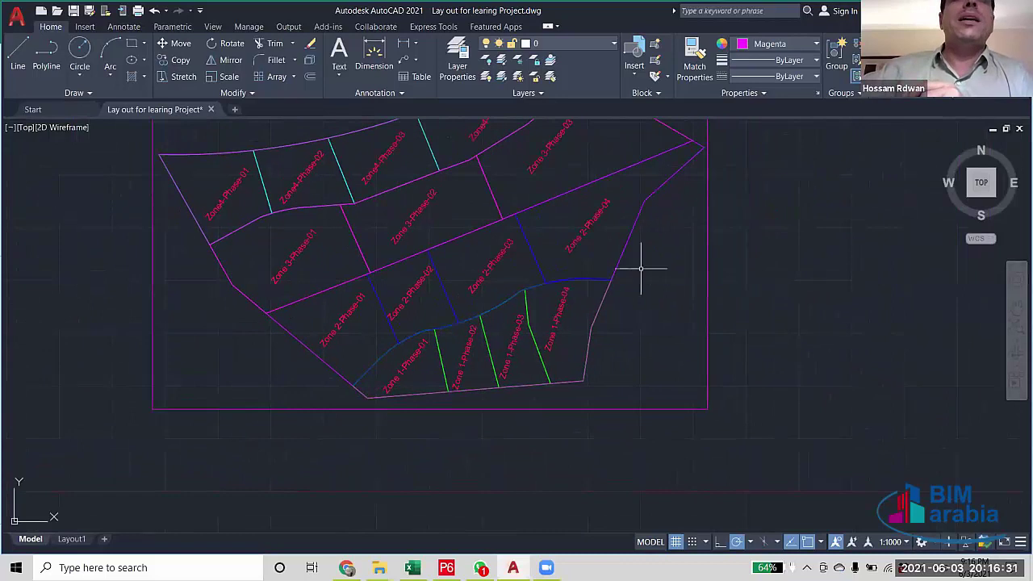
left_click_drag(282, 235, 292, 262)
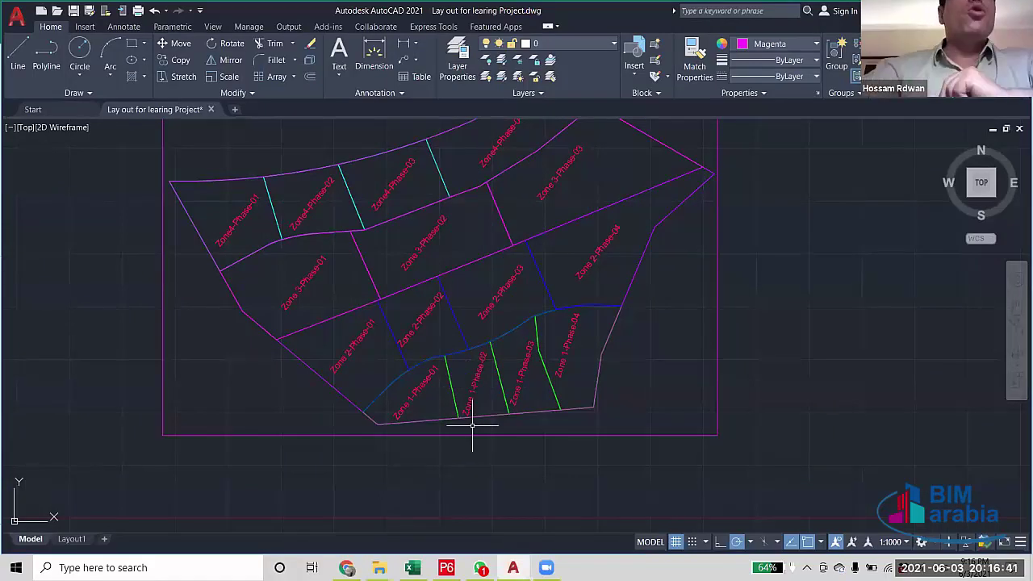
left_click_drag(291, 233, 325, 278)
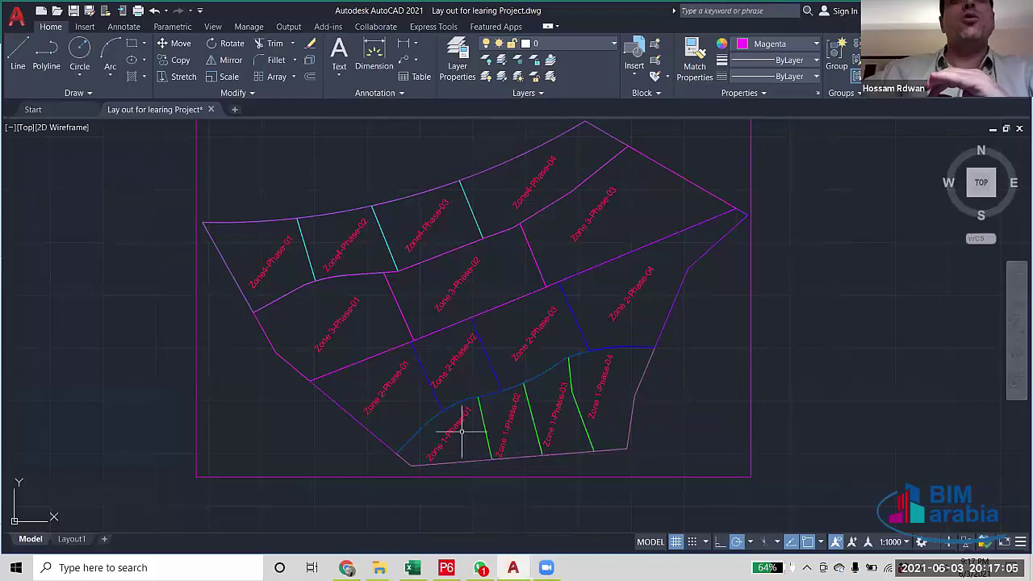
right_click(441, 392)
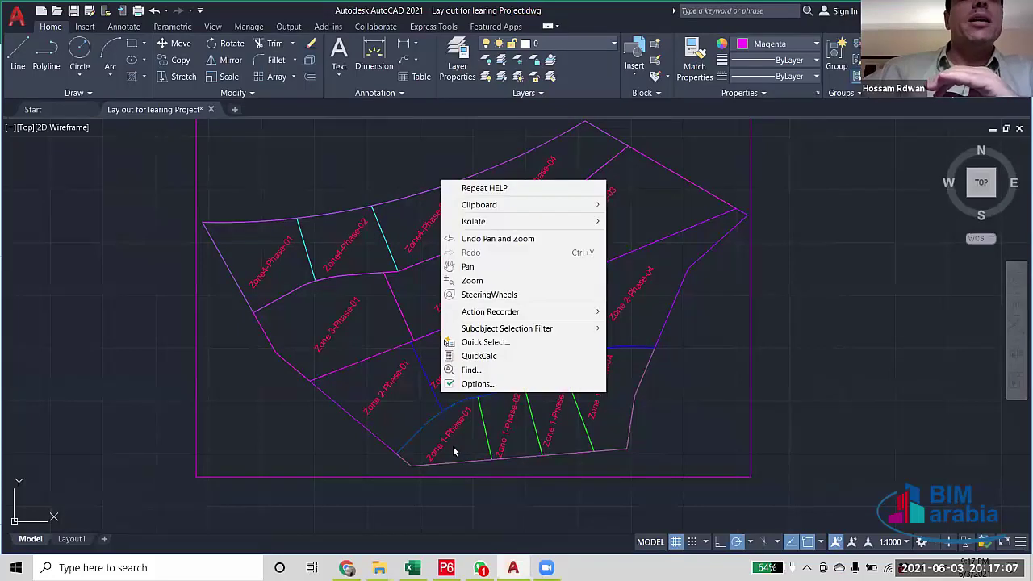
left_click(453, 452)
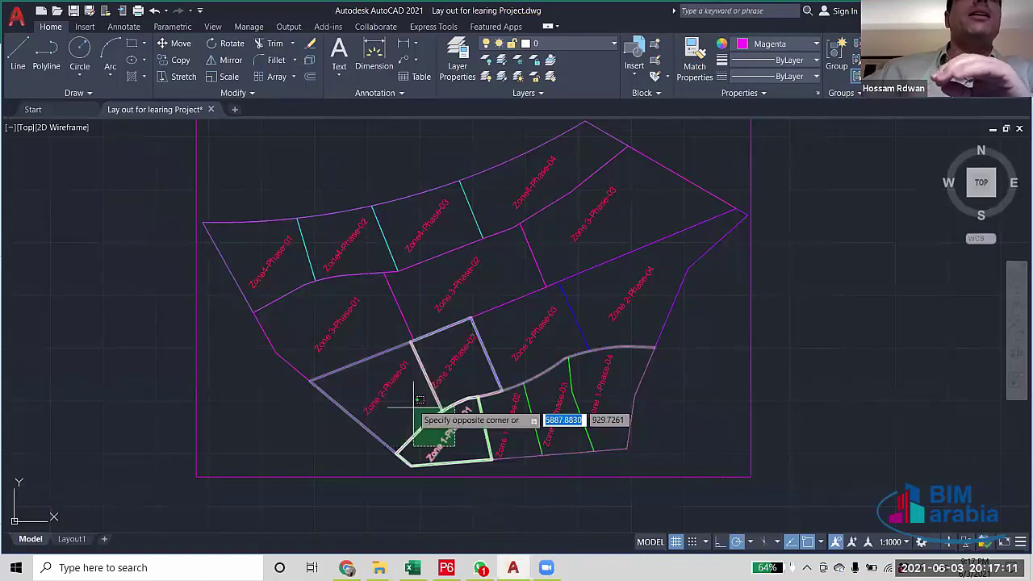
scroll(420, 399, "up", 2)
key("Escape")
Examine the Zone 4 and Zone 3 phases, and review the arrangement of all four zones across the layout.
scroll(410, 327, "down", 4)
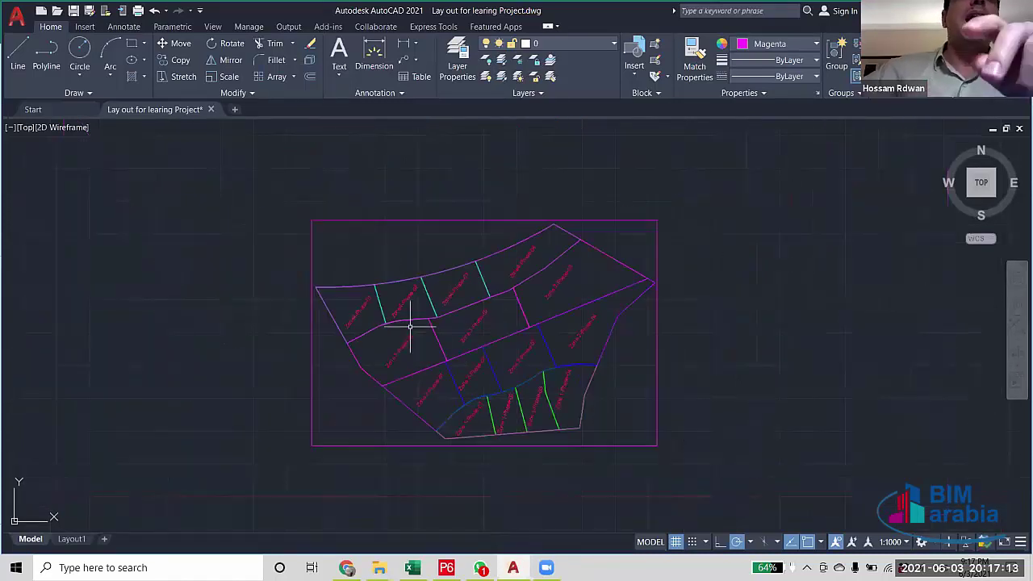
left_click_drag(396, 341, 410, 299)
scroll(328, 257, "up", 4)
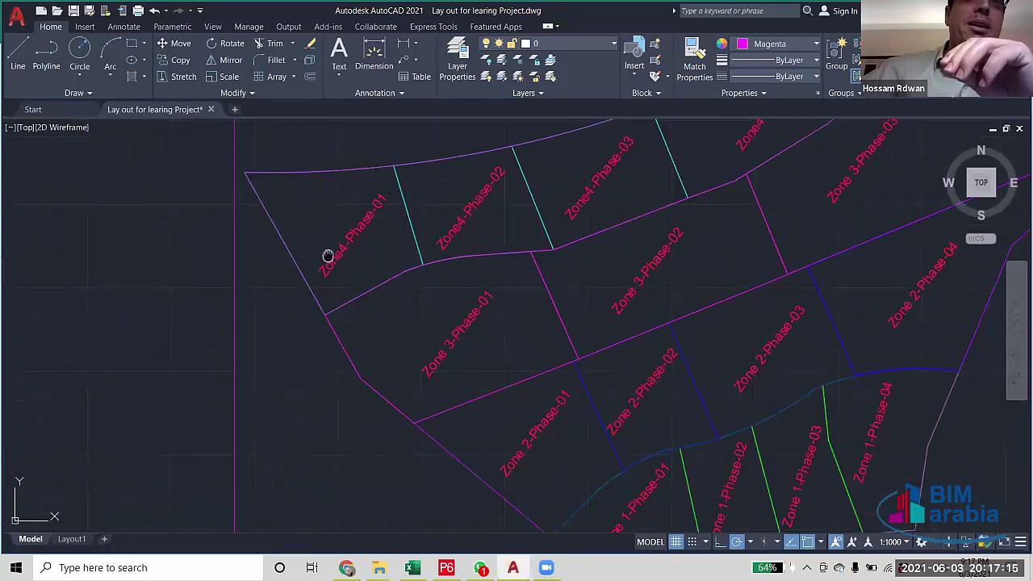
scroll(328, 256, "down", 3)
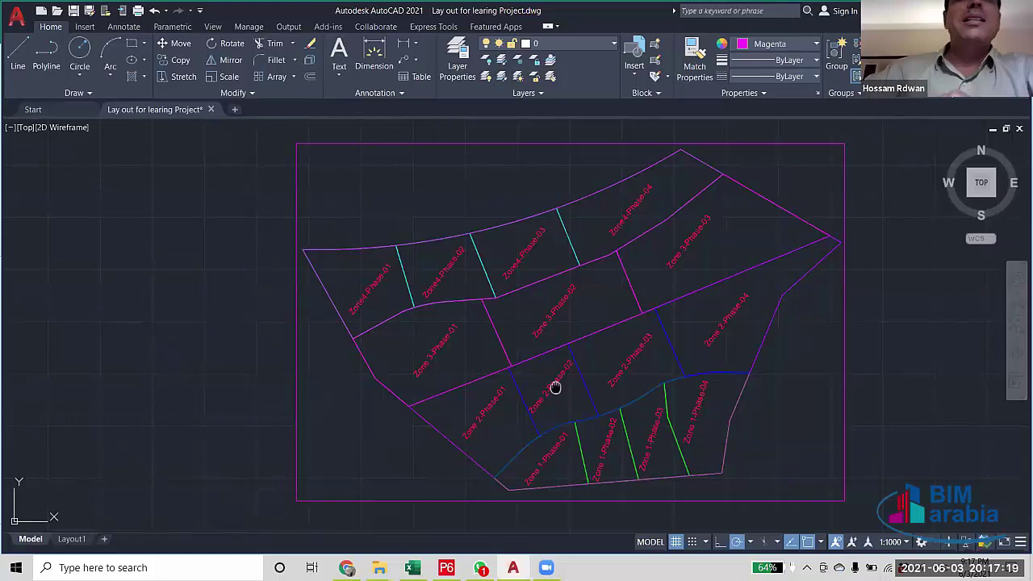
mouse_move(554, 388)
left_mouse_down()
mouse_move(514, 294)
mouse_move(527, 337)
left_mouse_up()
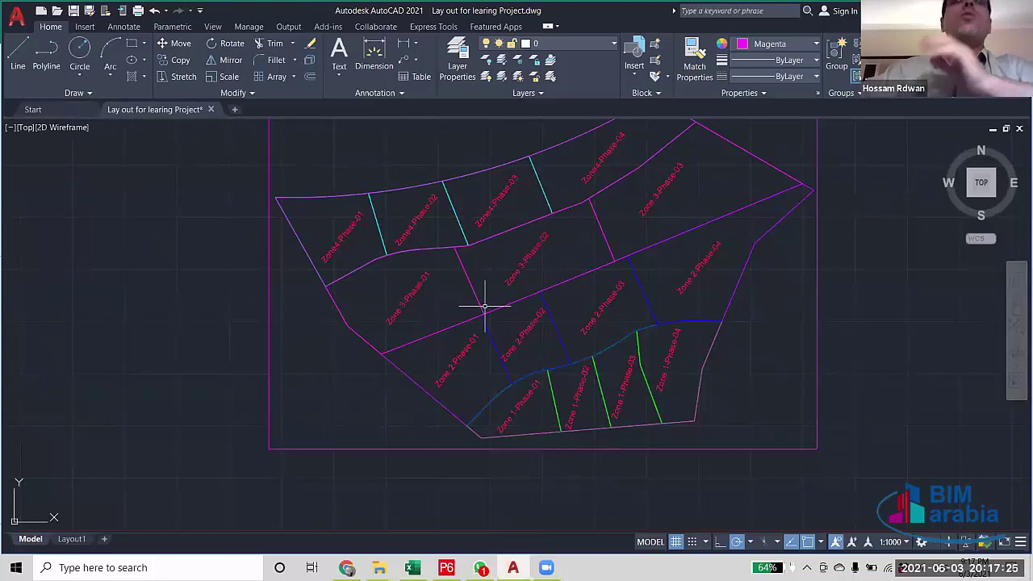
Examine the overall zone layout, focusing on the Zone 1 phases and the adjoining Zone 2 phases.
left_click_drag(621, 205, 618, 202)
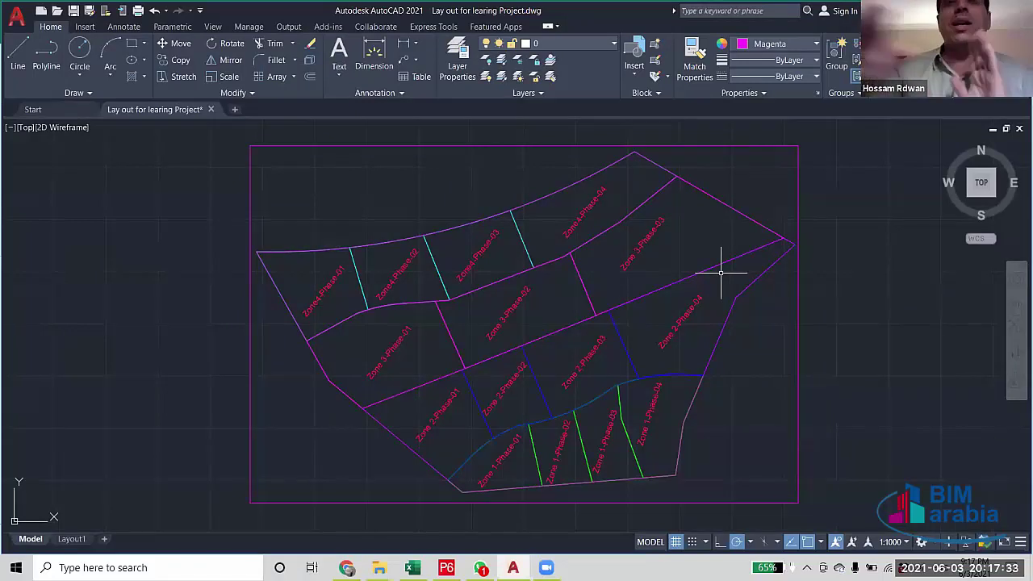
scroll(721, 272, "down", 4)
left_click_drag(708, 407, 686, 392)
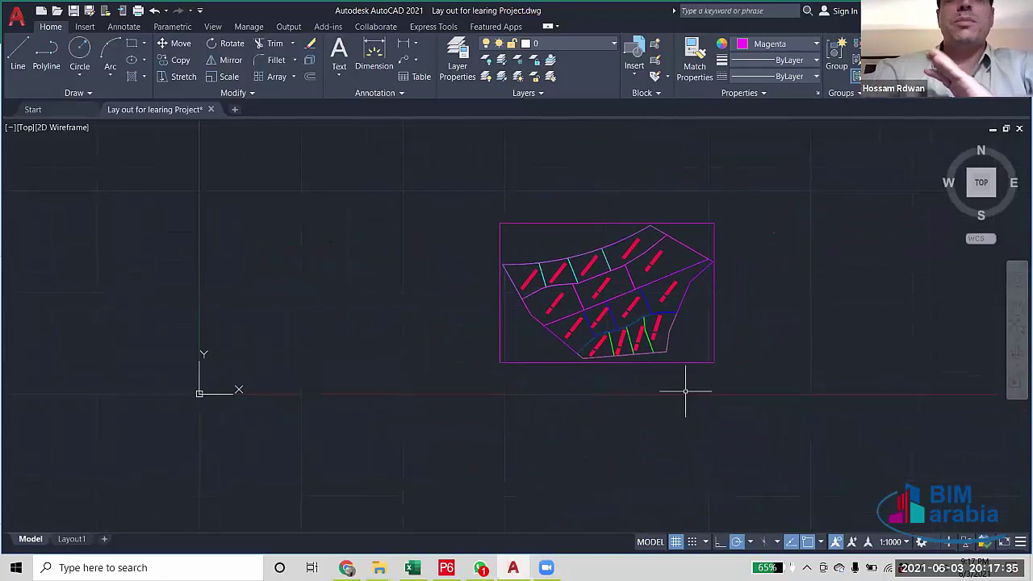
scroll(664, 351, "up", 3)
scroll(565, 355, "down", 2)
scroll(561, 356, "up", 4)
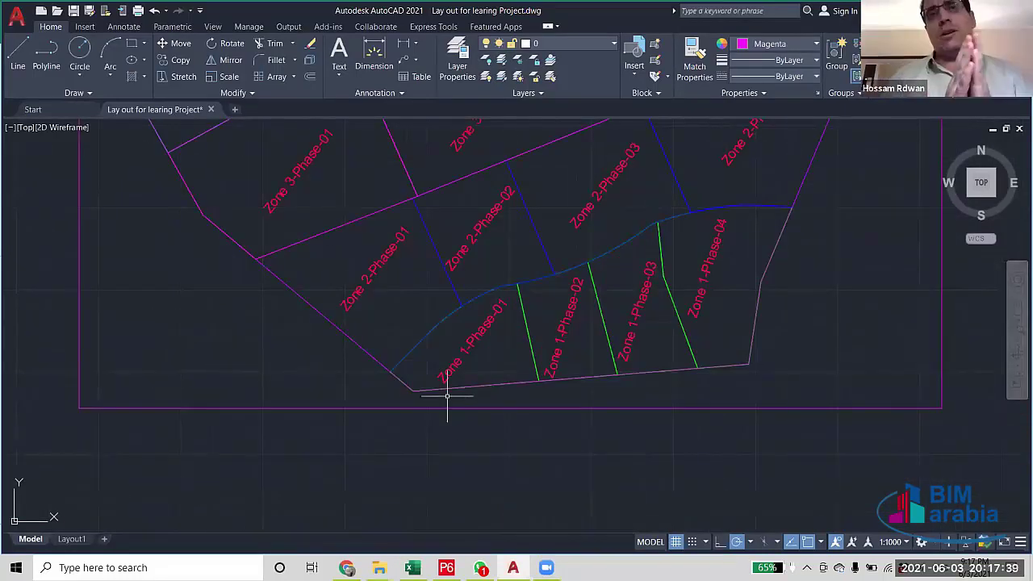
scroll(447, 395, "down", 4)
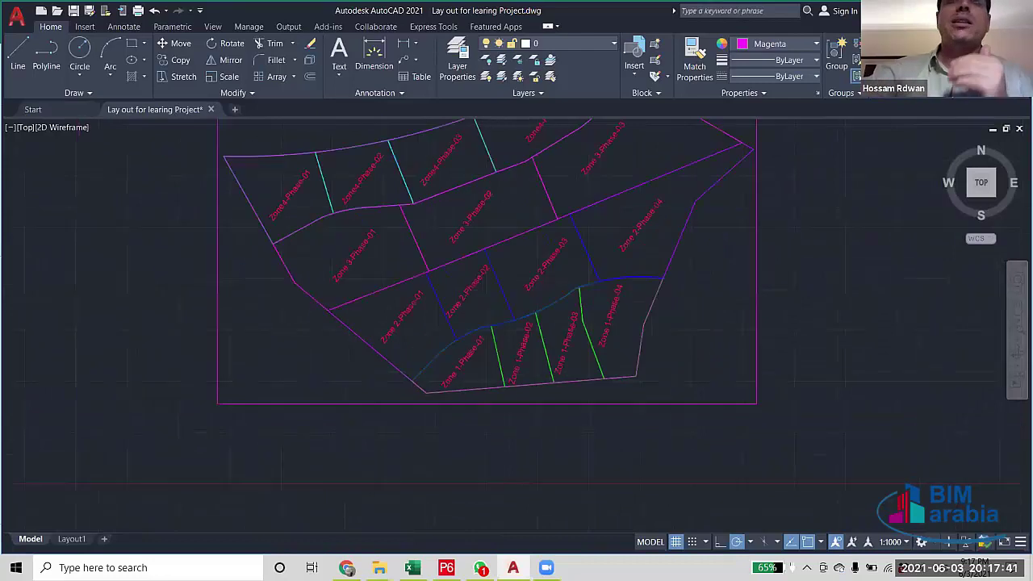
scroll(449, 400, "up", 2)
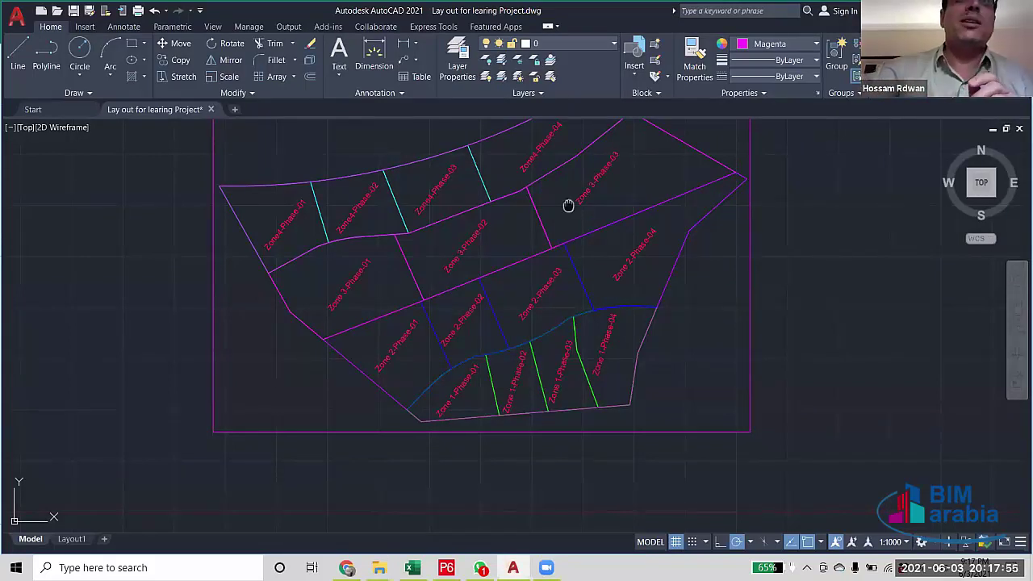
Examine Zone 3 Phase-03 and its neighbouring Zone 2 and Zone 4 phases, and review the full layout again.
left_click_drag(567, 202, 597, 239)
scroll(623, 218, "up", 2)
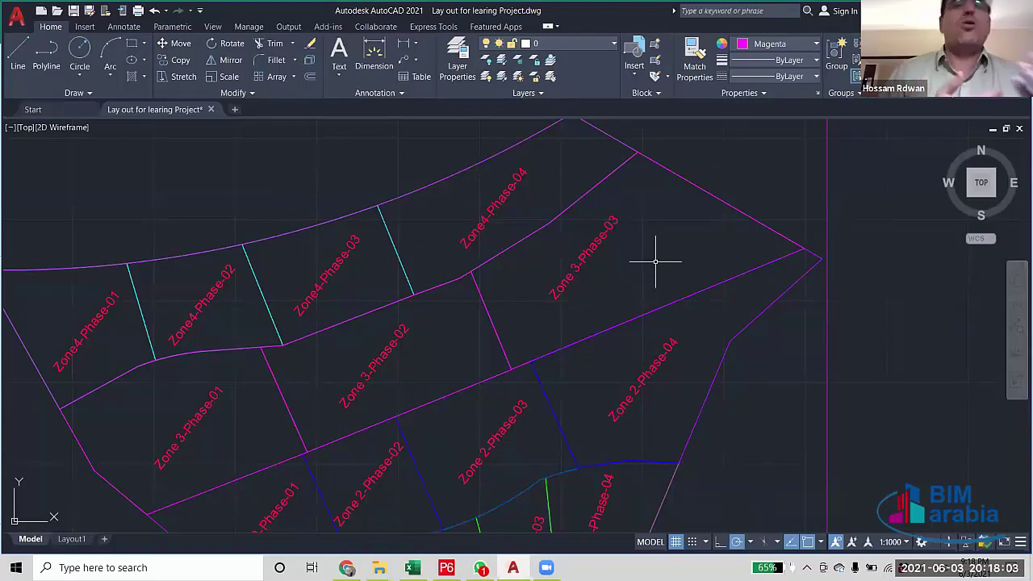
scroll(661, 230, "up", 2)
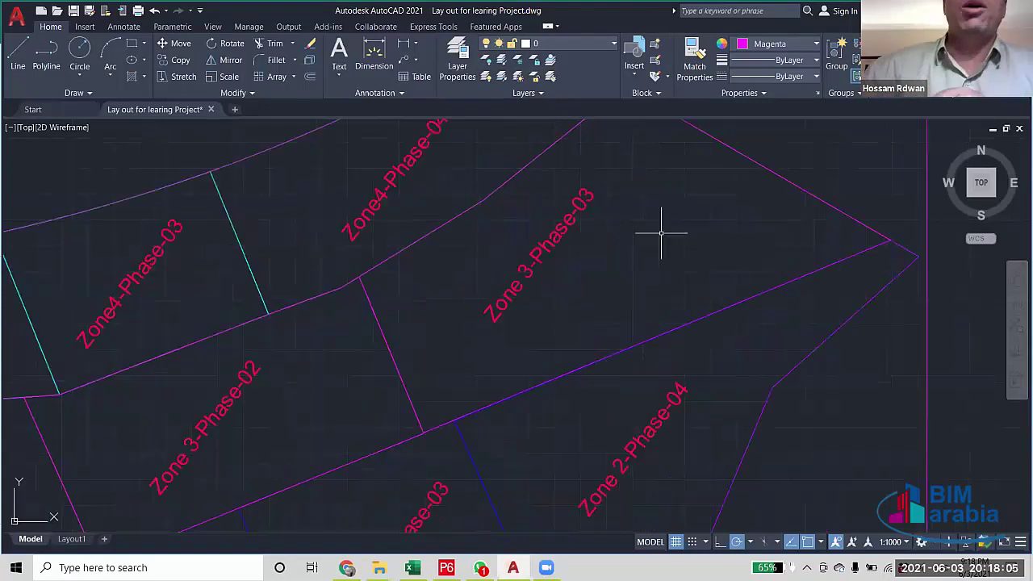
scroll(638, 242, "down", 5)
scroll(567, 161, "up", 3)
left_click_drag(567, 162, 568, 200)
scroll(602, 309, "down", 3)
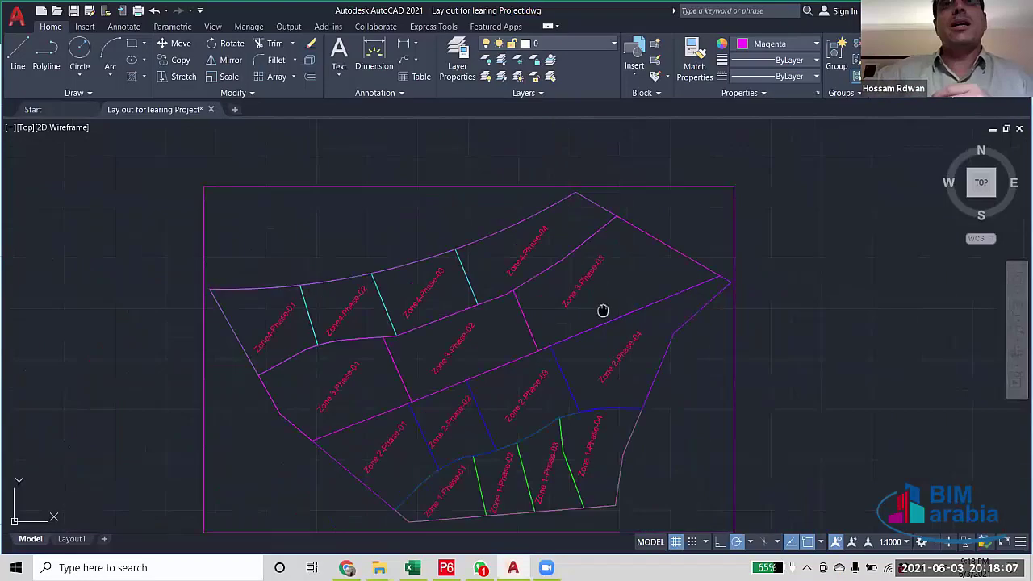
mouse_move(602, 309)
left_mouse_down()
mouse_move(590, 152)
mouse_move(604, 261)
mouse_move(595, 227)
left_mouse_up()
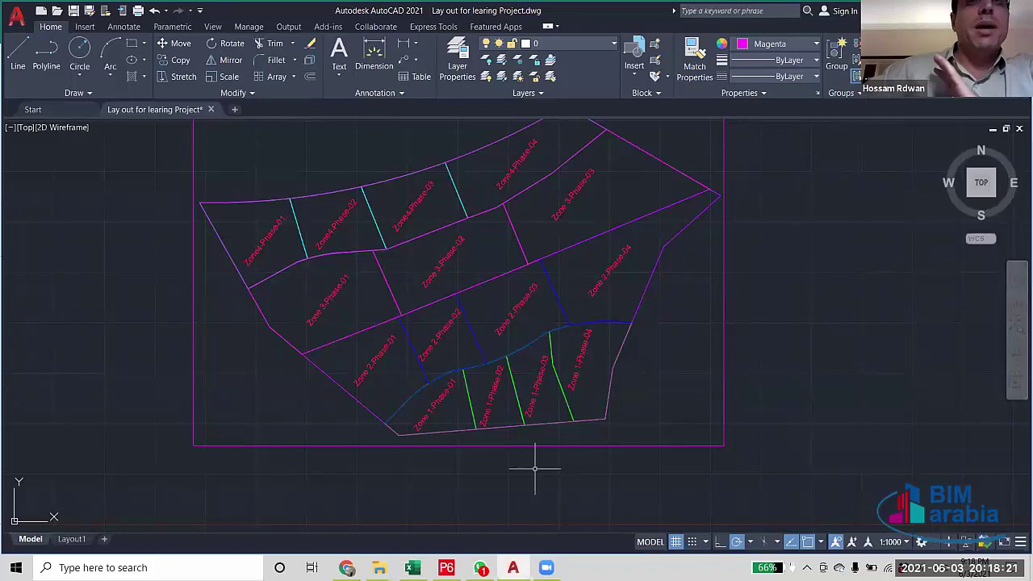
Switch to the Excel activities sheet and filter the Excavator-Poclain equipment column to exclude blank rows.
left_click(412, 567)
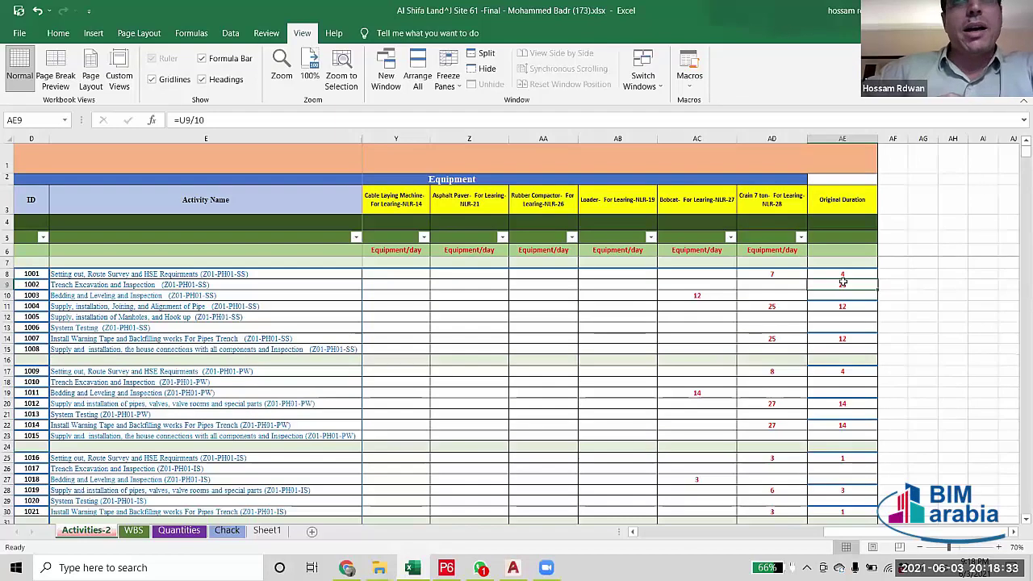
left_click(8, 284)
left_click_drag(876, 533, 710, 536)
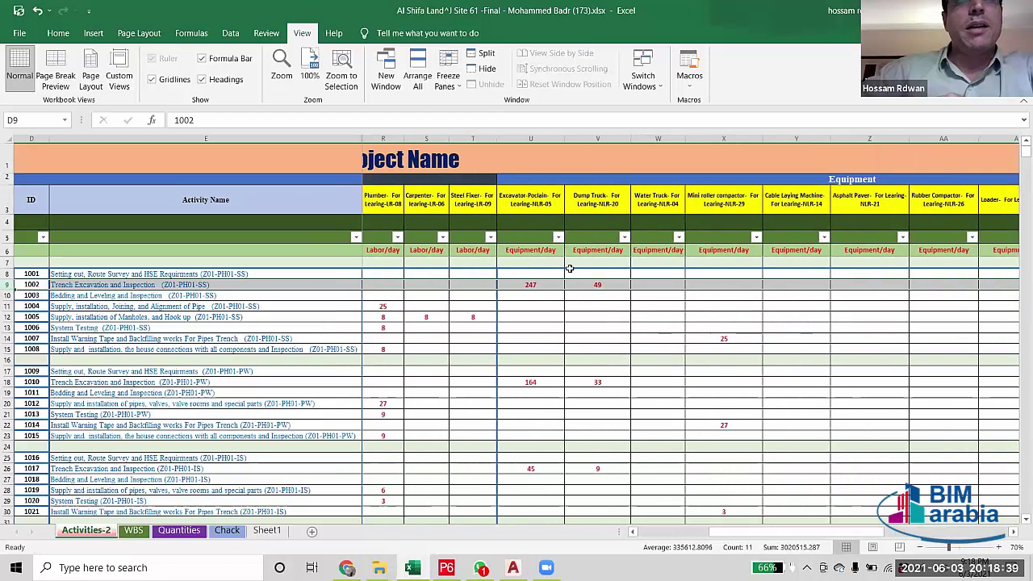
left_click(558, 237)
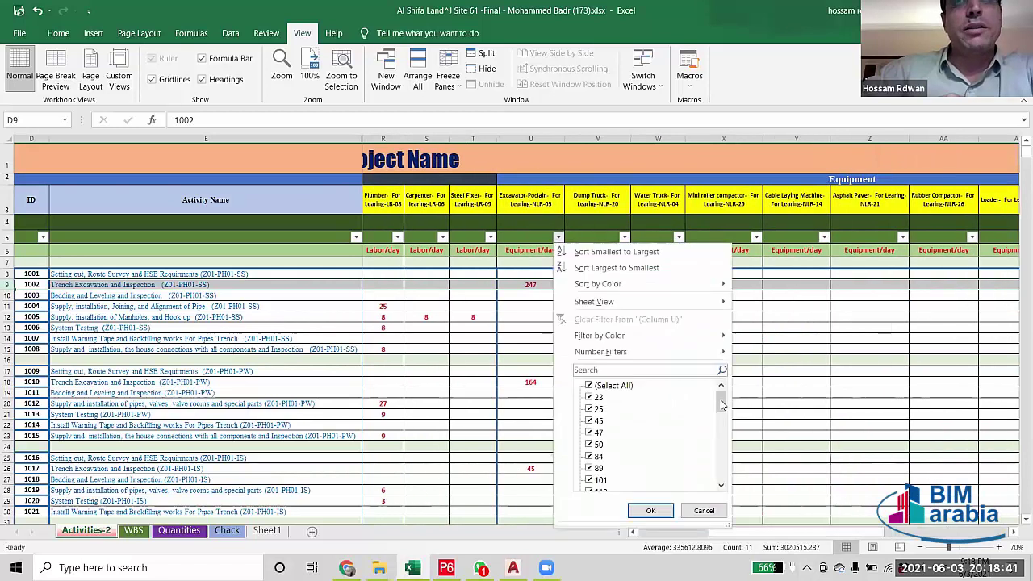
scroll(614, 452, "down", 10)
left_click(599, 480)
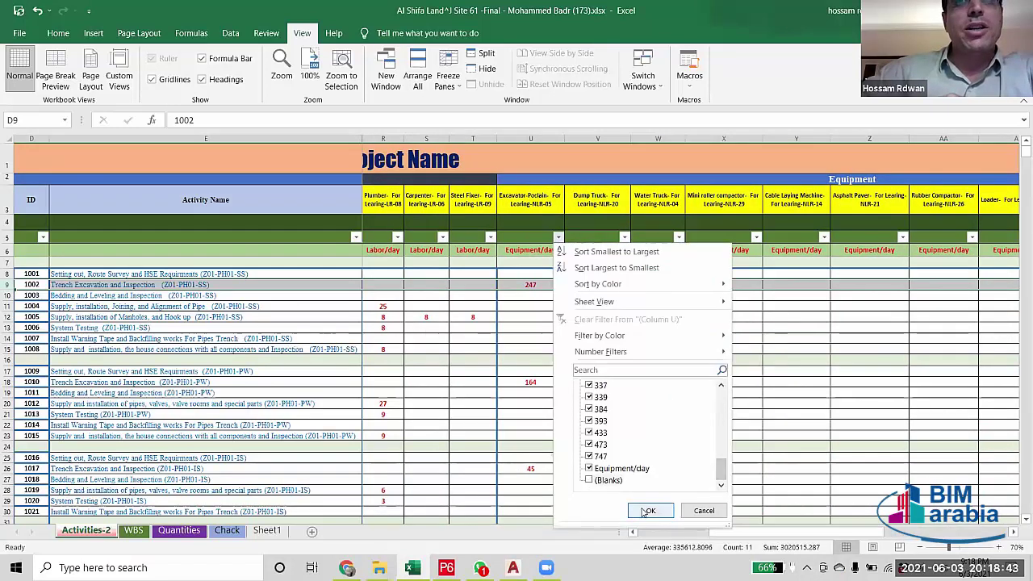
left_click(646, 512)
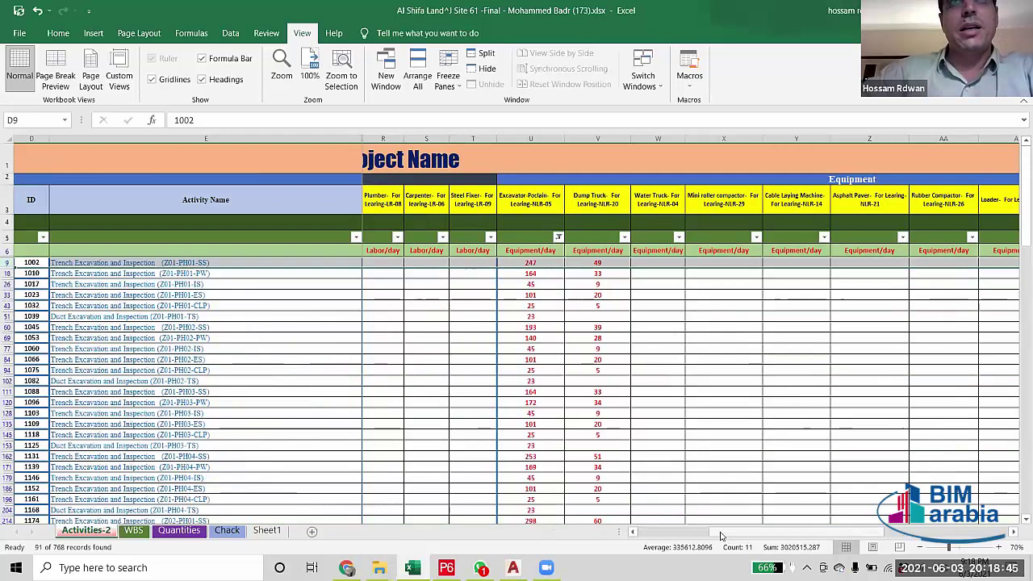
Go to the Original Duration of activity 1002 and undo the last formula change in that cell.
left_click_drag(746, 534, 847, 547)
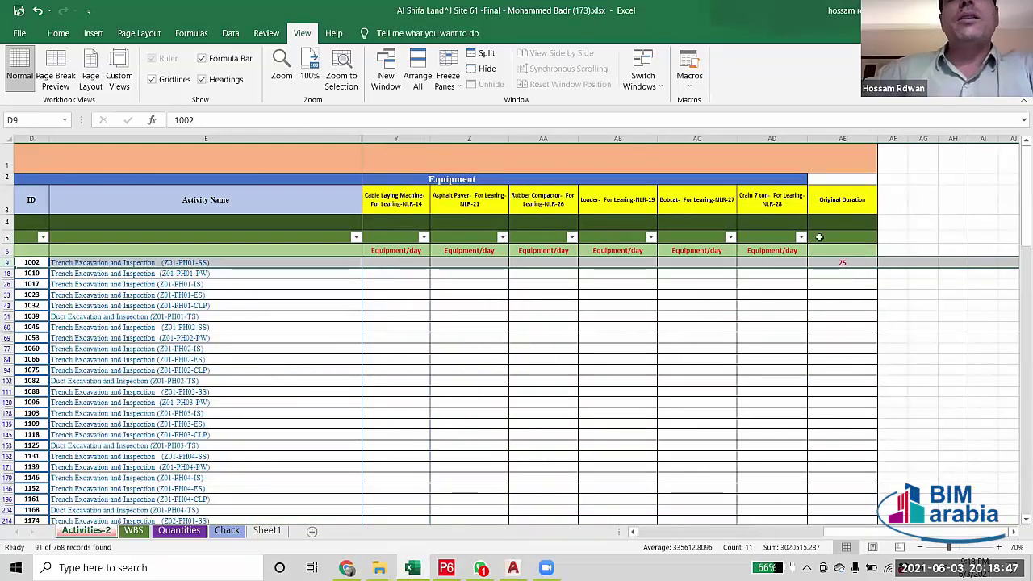
left_click(853, 262)
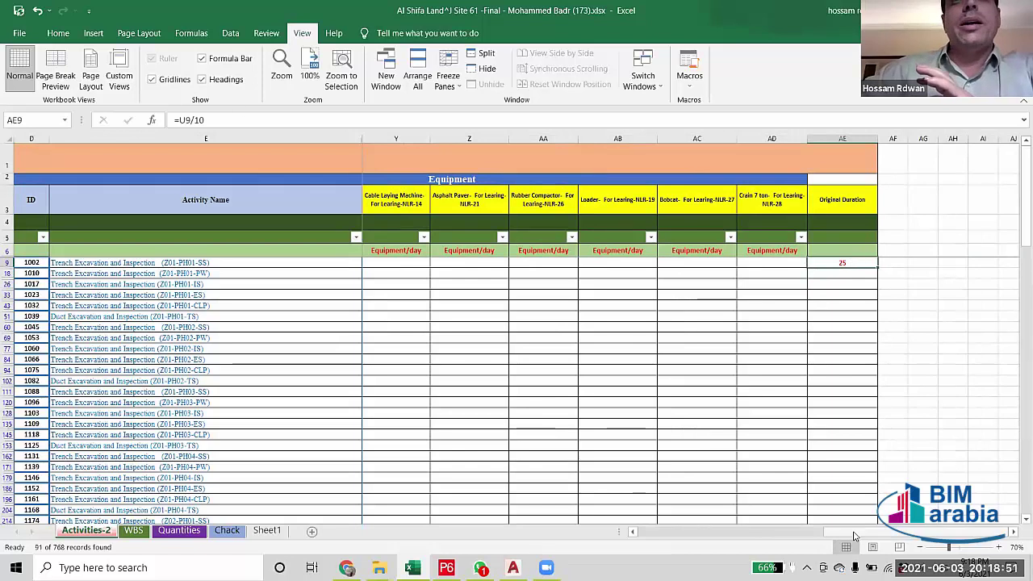
left_click_drag(858, 535, 857, 537)
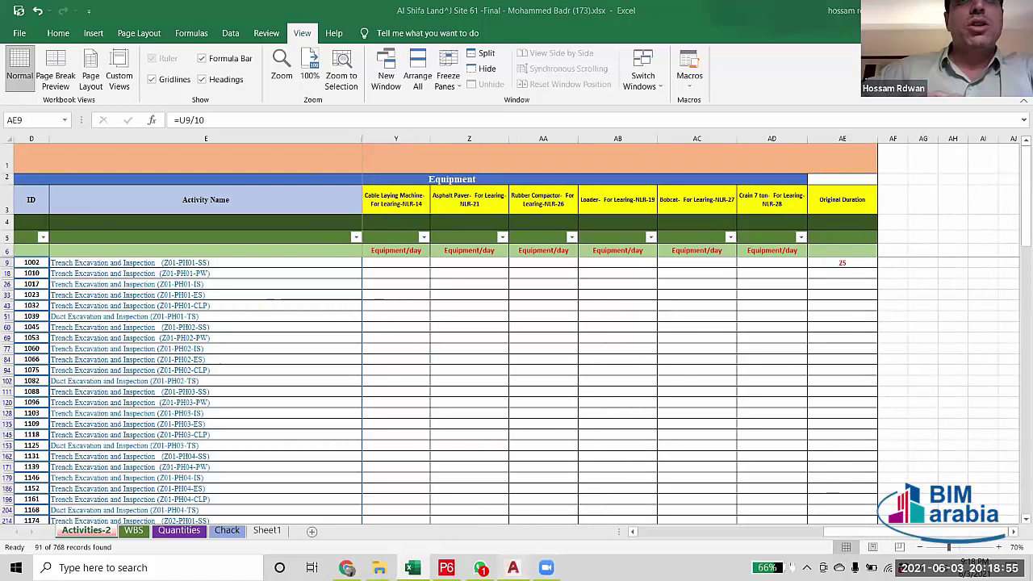
left_click(512, 567)
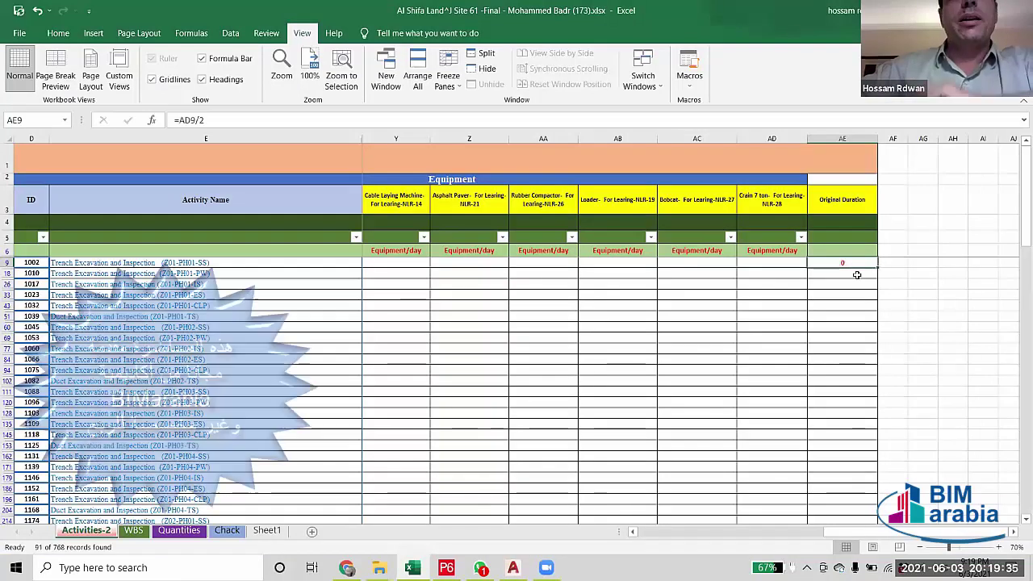
key("ctrl+z")
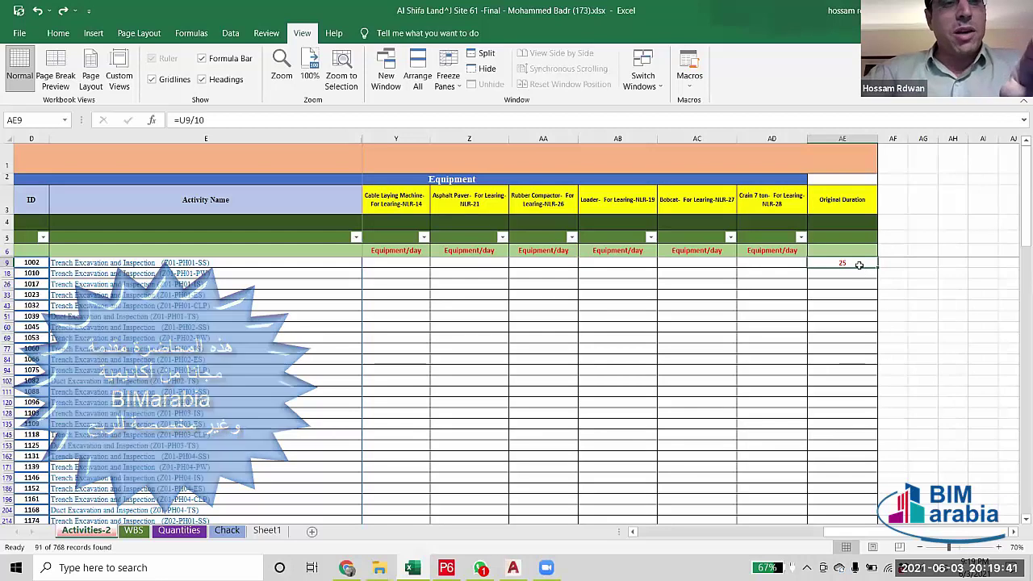
key("ctrl+c")
left_click(843, 278)
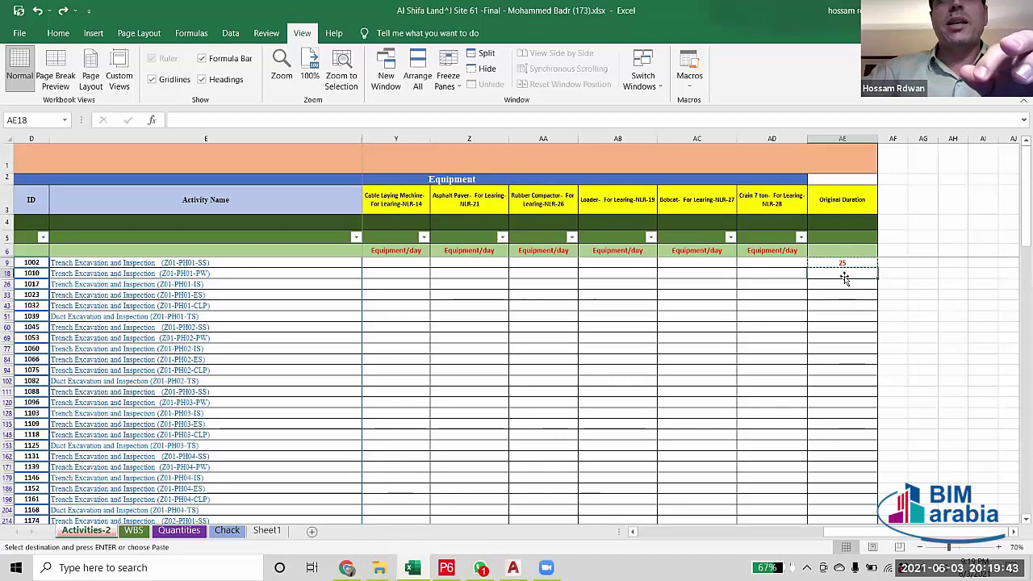
left_click_drag(849, 270, 854, 269)
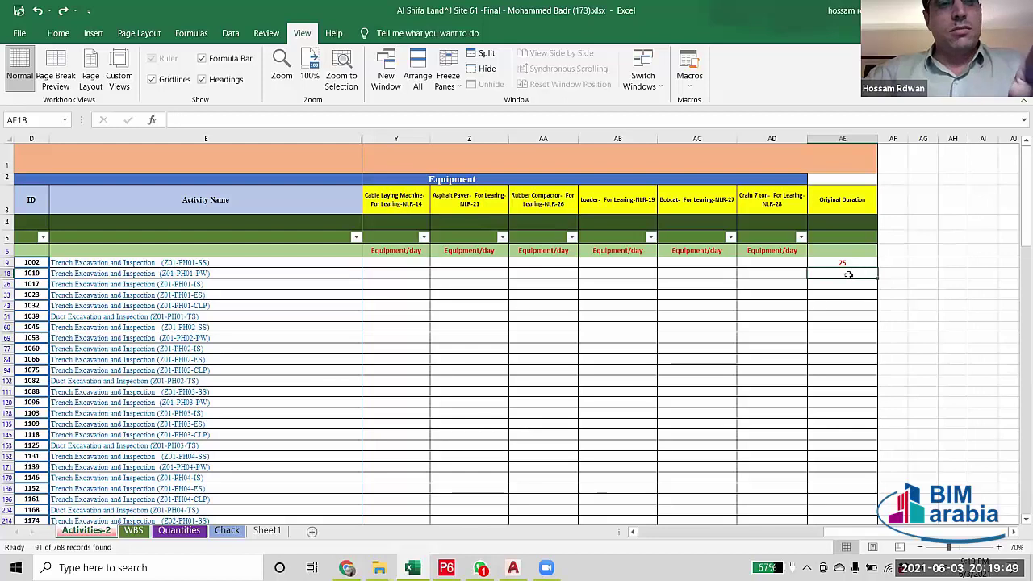
key("ctrl+shift+Down")
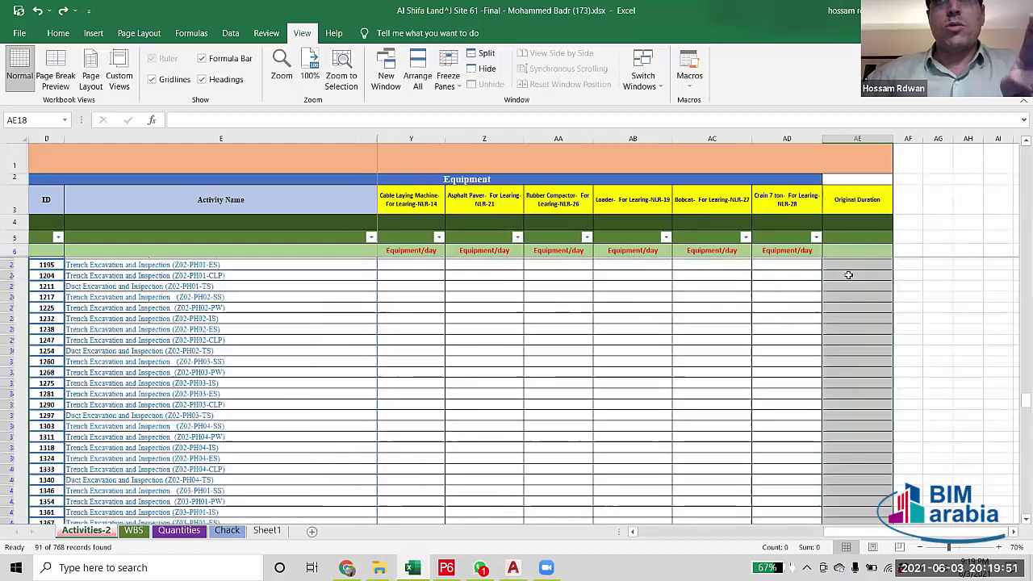
left_click(947, 335)
scroll(911, 395, "up", 15)
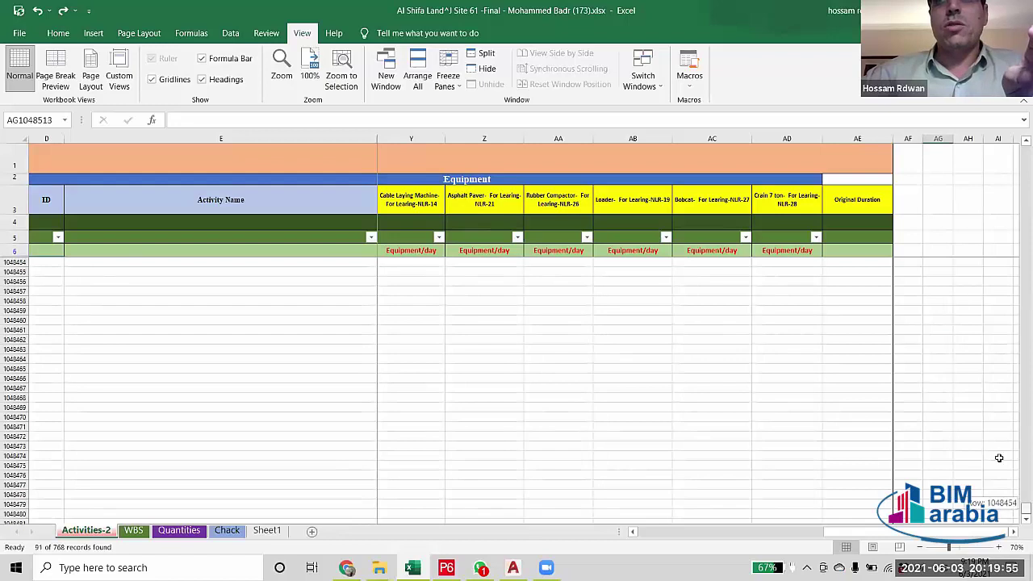
left_click_drag(1023, 510, 1019, 120)
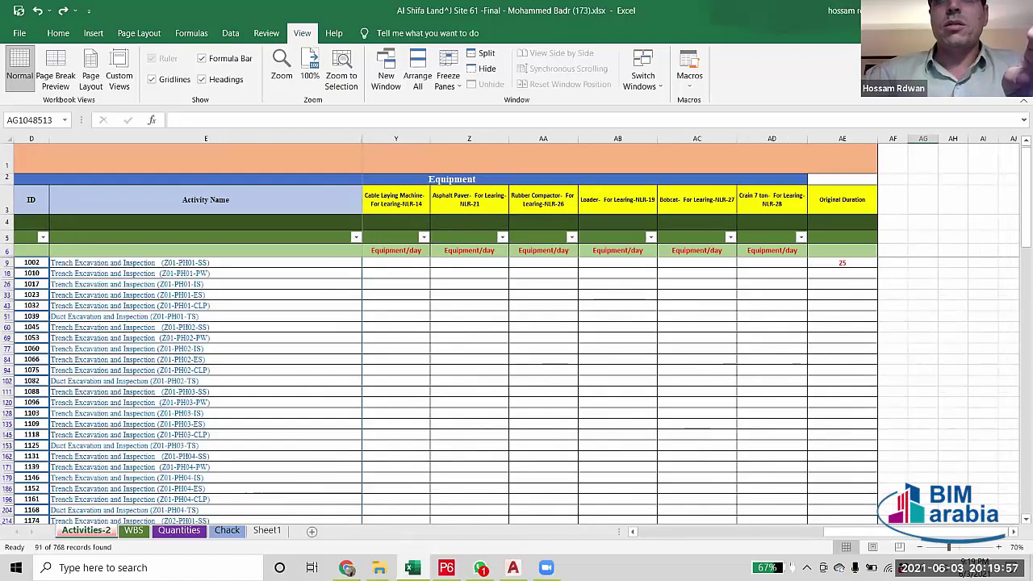
Copy activity 1002's Original Duration formula =U9/10 to all remaining filtered Trench and Duct Excavation activities, down to activity 1641.
left_click(844, 261)
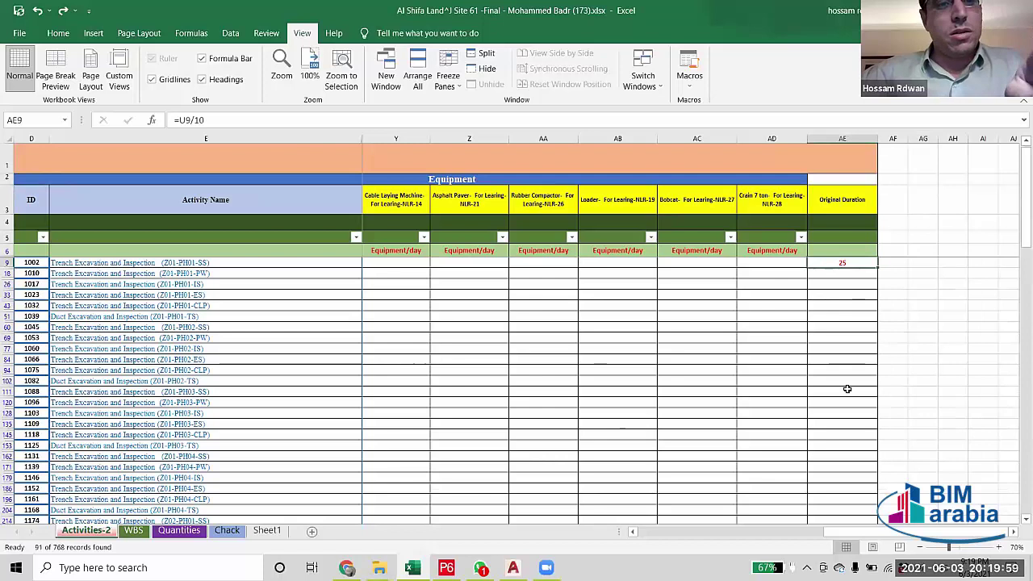
key("ctrl+c")
left_click_drag(821, 274, 851, 463)
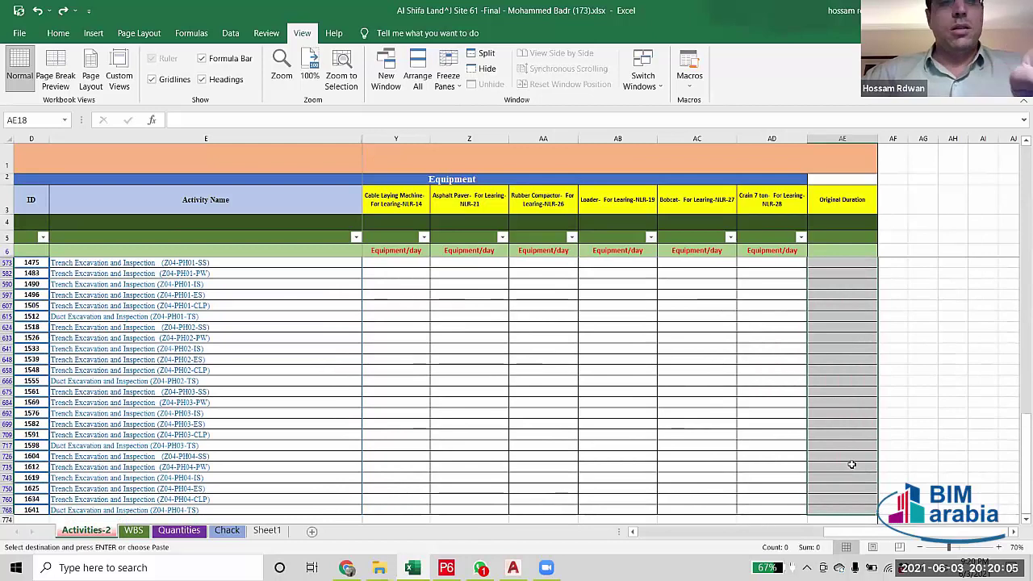
key("ctrl+v")
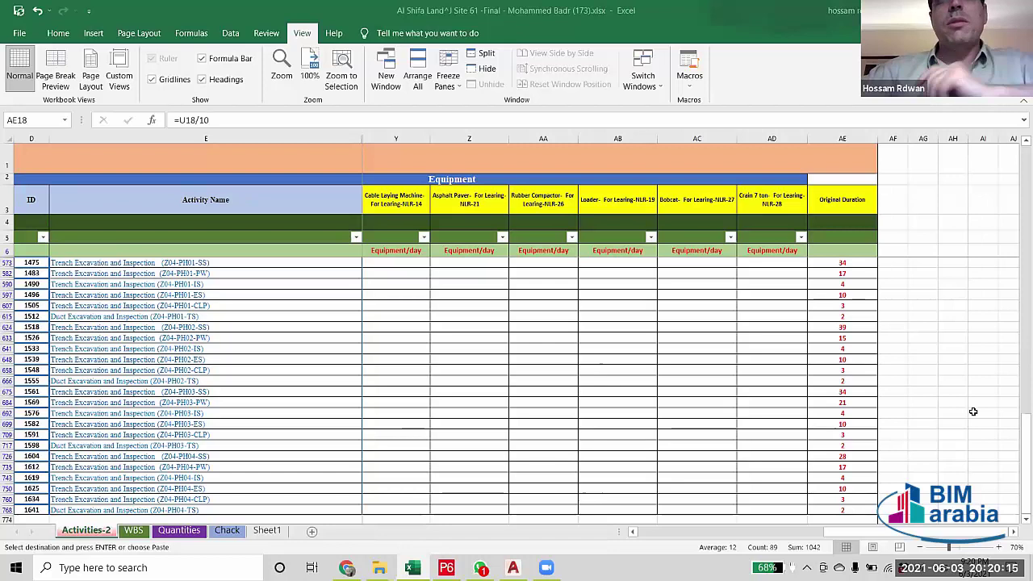
Examine the Original Durations of the filtered excavation activities from activity 1002 through Zone 3 Phase-02 activity 1389.
left_click(922, 370)
left_click(853, 272)
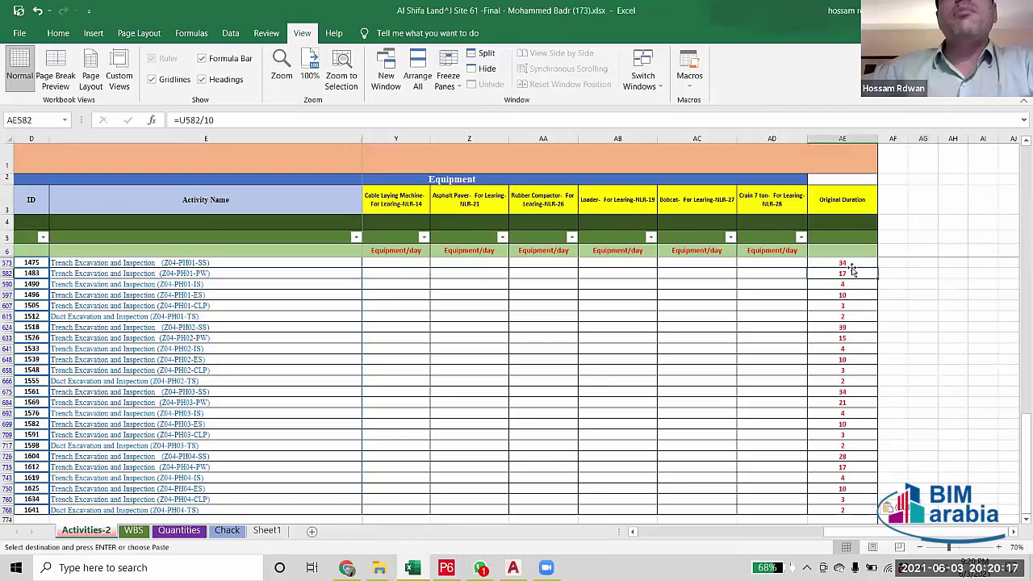
left_click_drag(1023, 436, 1017, 226)
left_click(923, 294)
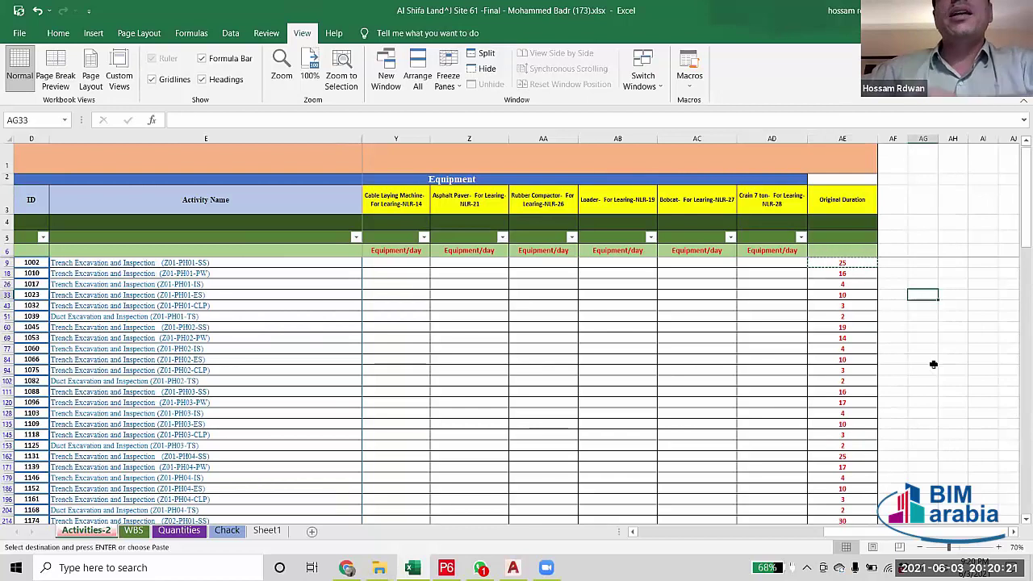
left_click(861, 264)
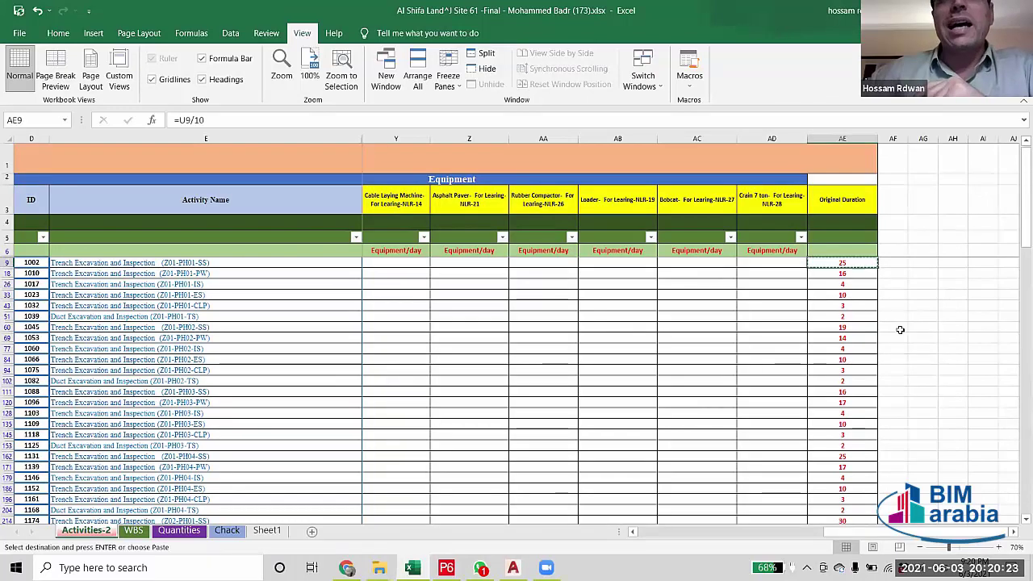
key("Down")
key("Down")
key("Down")
key("Down")
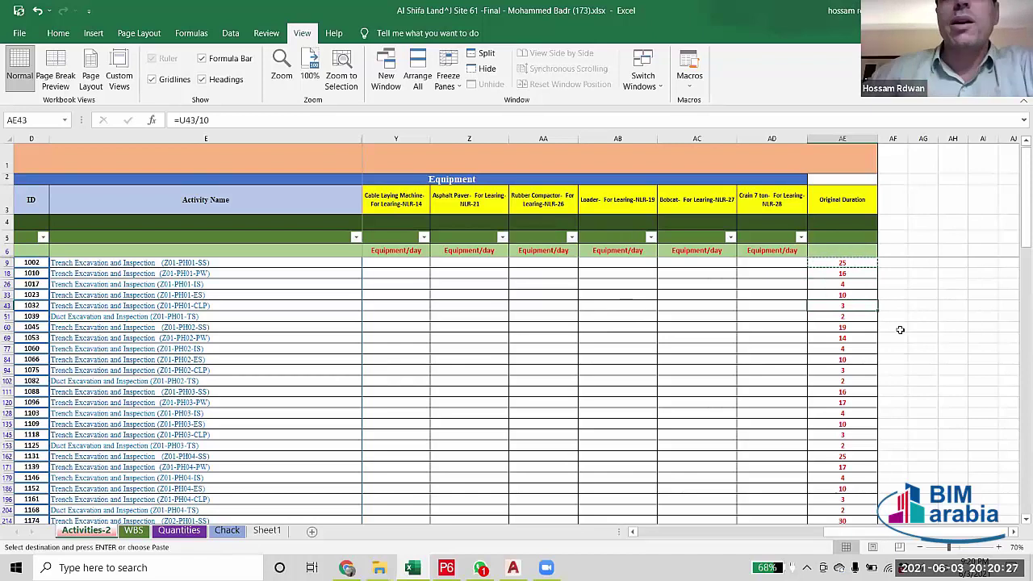
key("Down")
key("Down")
key("Down")
key("Down")
key("Down")
key("Down")
key("Down")
key("Down")
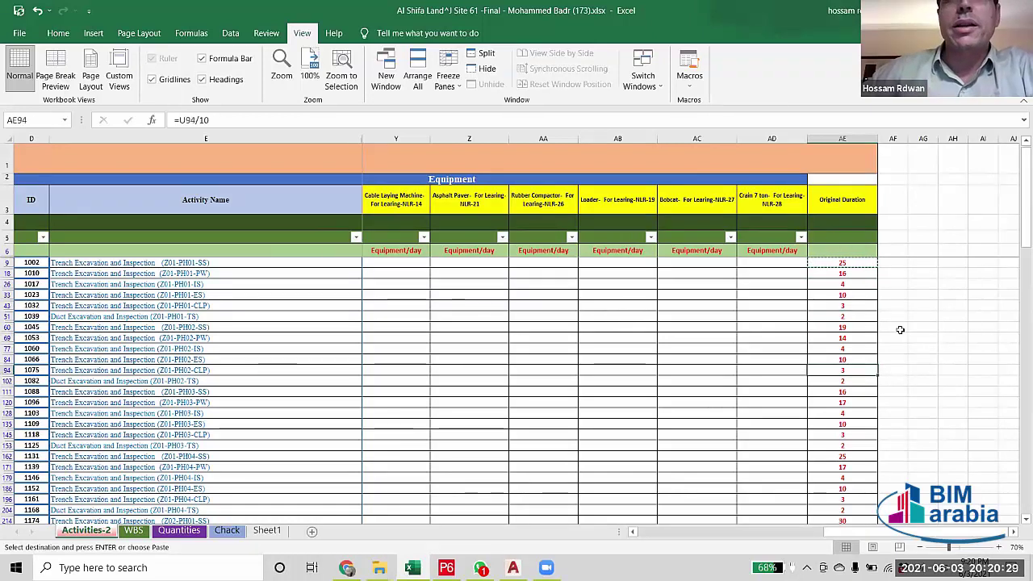
key("Down")
key("Down")
key("Down")
key("Down")
key("Down")
key("Down")
key("Down")
key("Down")
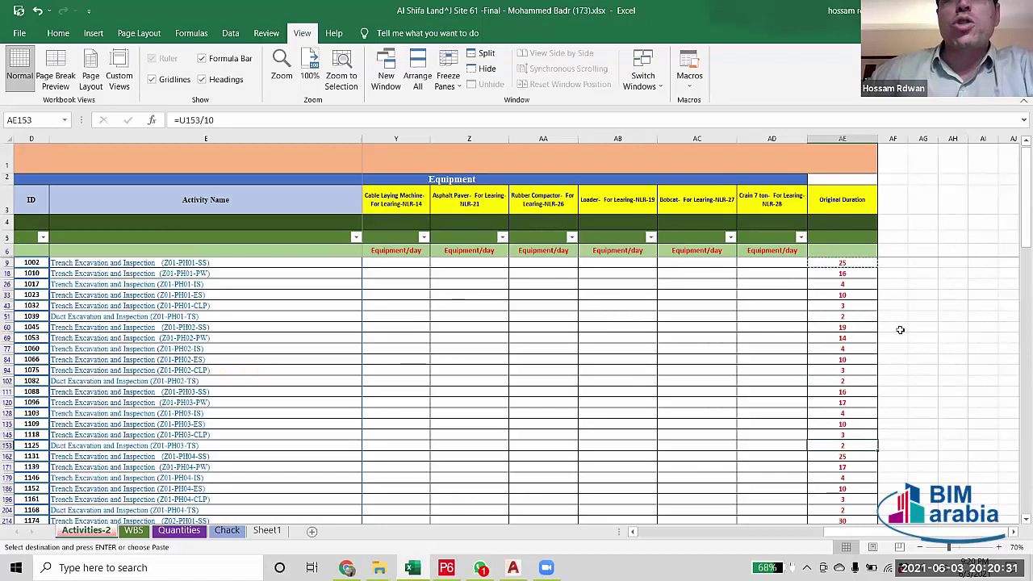
key("Down")
key("Down")
key("Down")
key("Down")
key("Down")
key("Down")
key("Down")
key("Down")
key("Down")
key("Down")
key("Down")
key("Down")
key("Down")
key("Down")
key("Down")
key("Down")
key("Down")
key("Down")
key("Down")
key("Down")
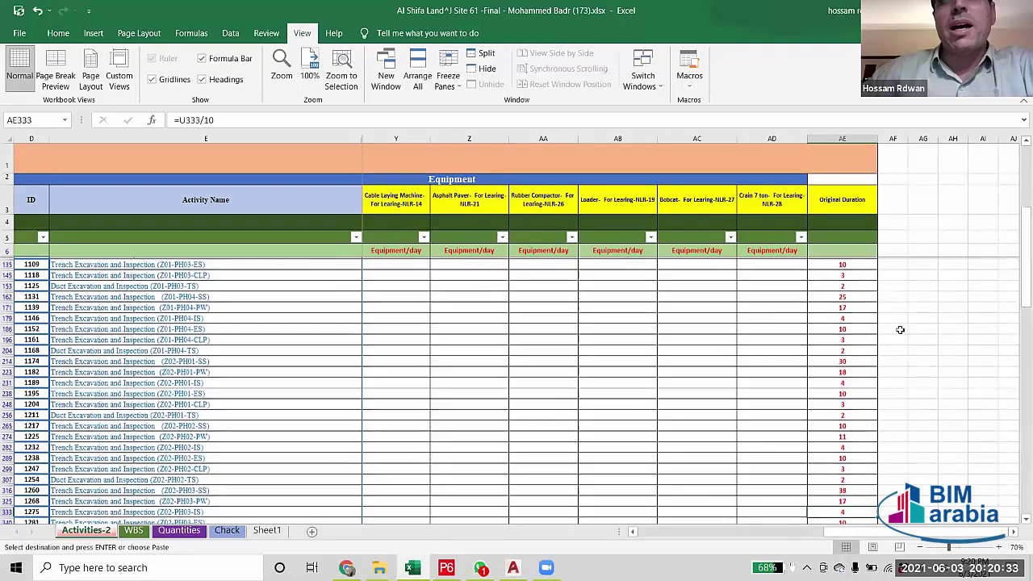
key("Down")
key("Down")
key("Down")
key("Down")
key("Down")
key("Down")
key("Down")
key("Down")
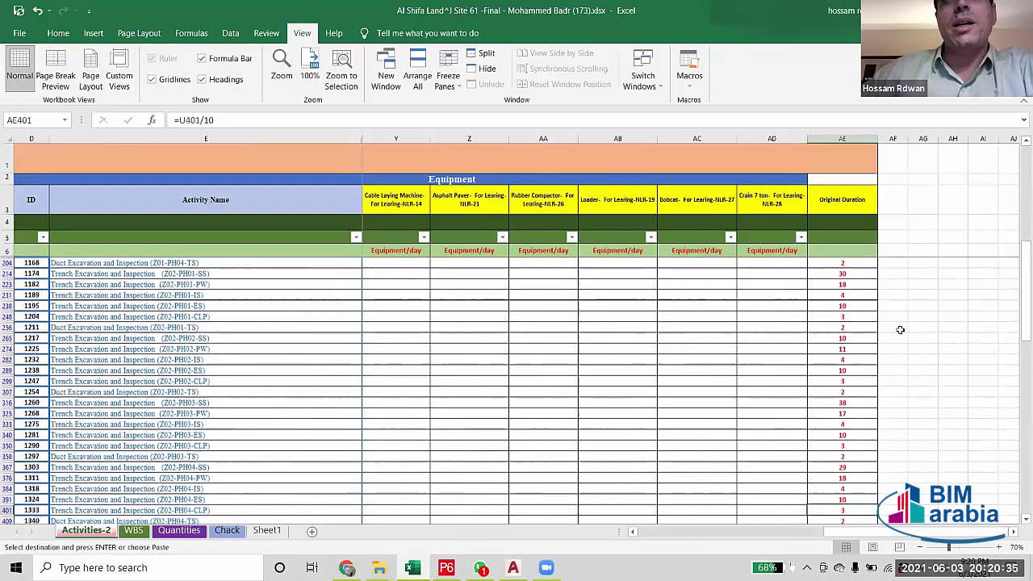
scroll(899, 330, "down", 4)
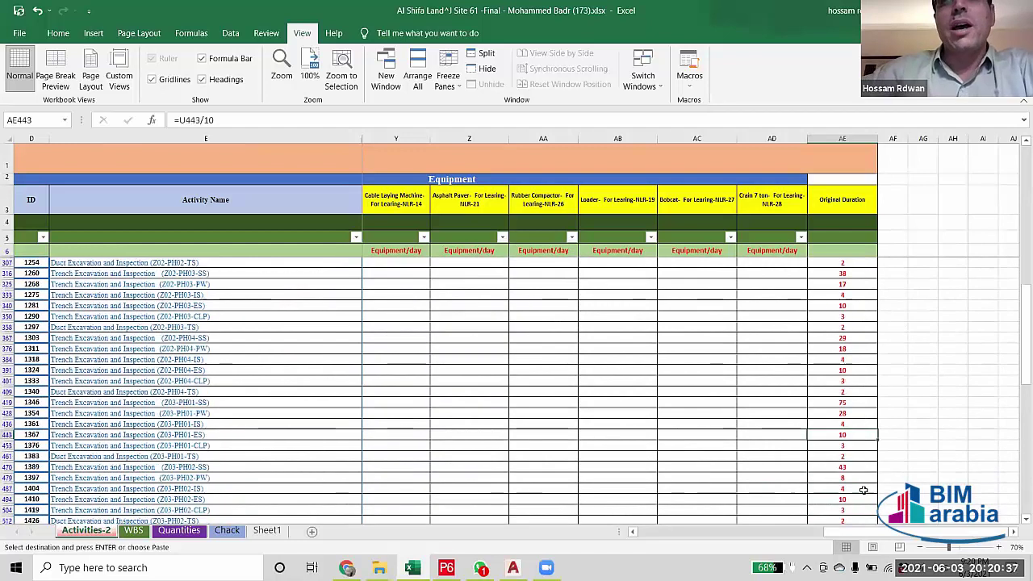
left_click(841, 425)
left_click(851, 457)
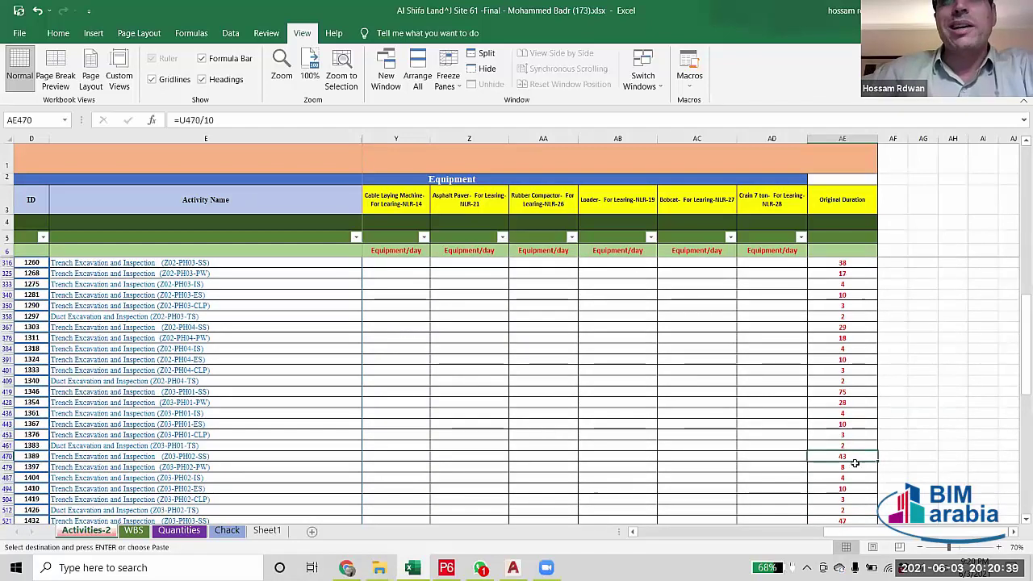
scroll(855, 463, "down", 1)
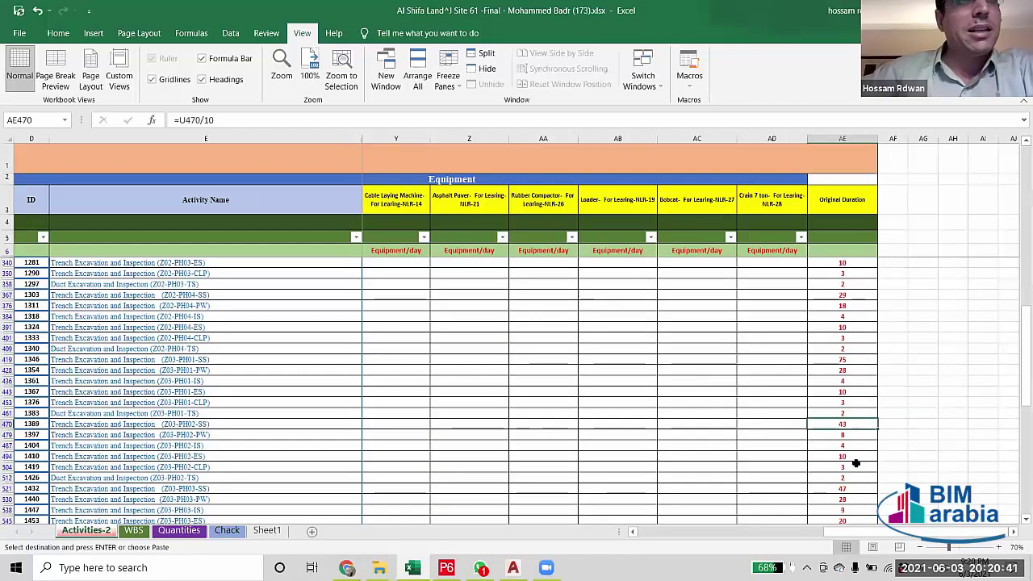
left_click(6, 423)
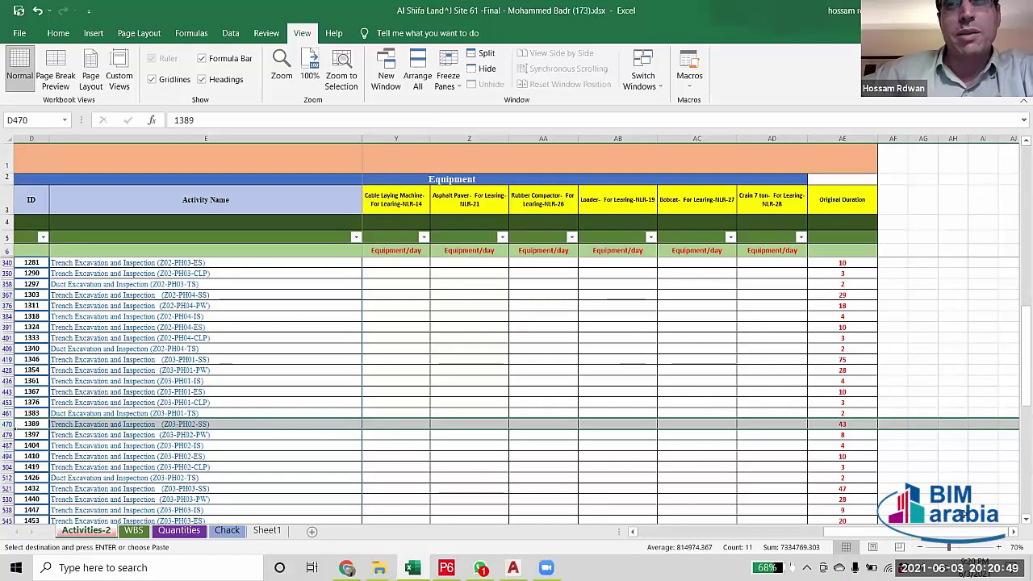
Change the Original Duration formula of activity 1432 (Z03-PH03-SS) to =U521/12.
left_click(853, 489)
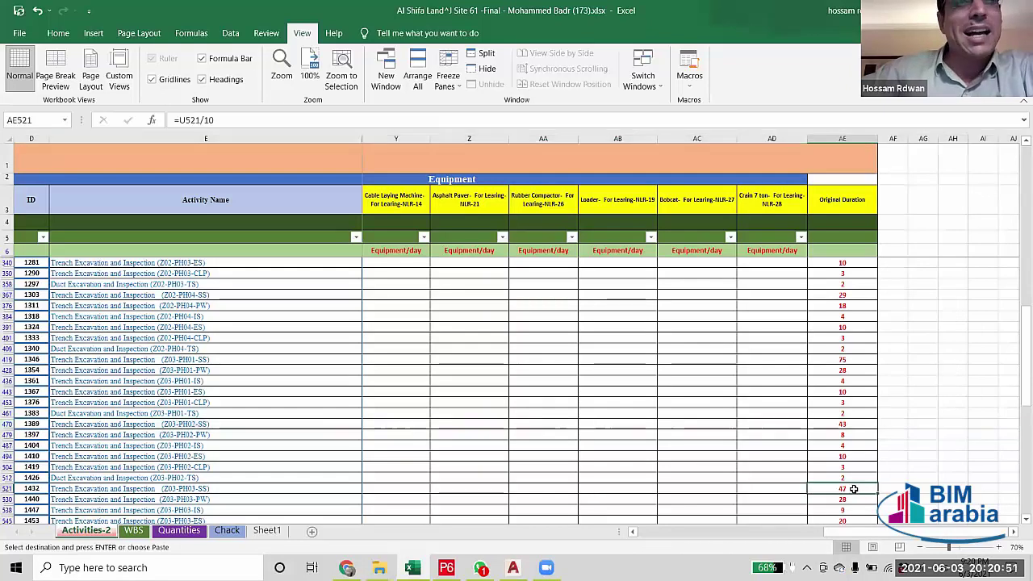
left_click(7, 489)
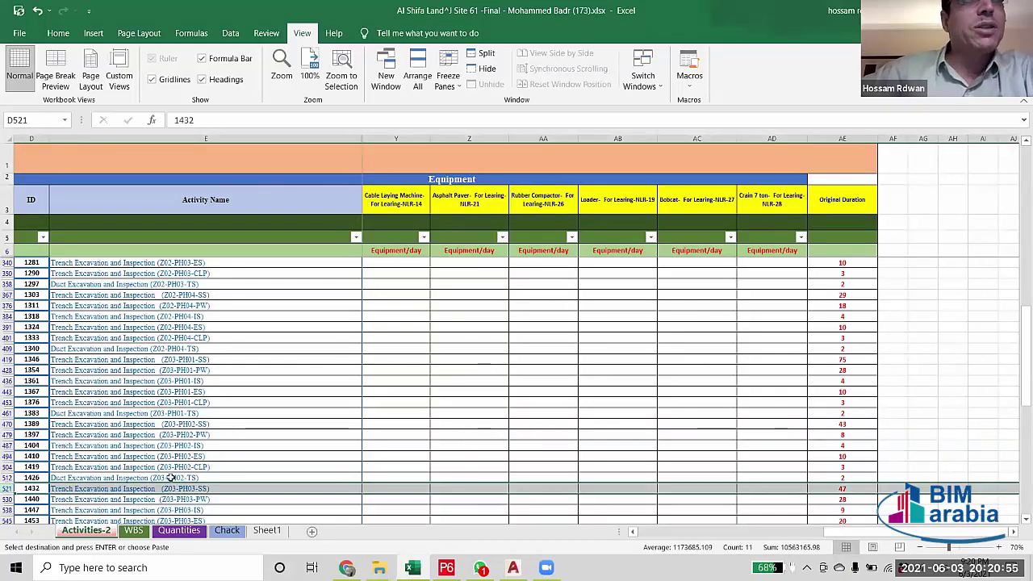
left_click(839, 488)
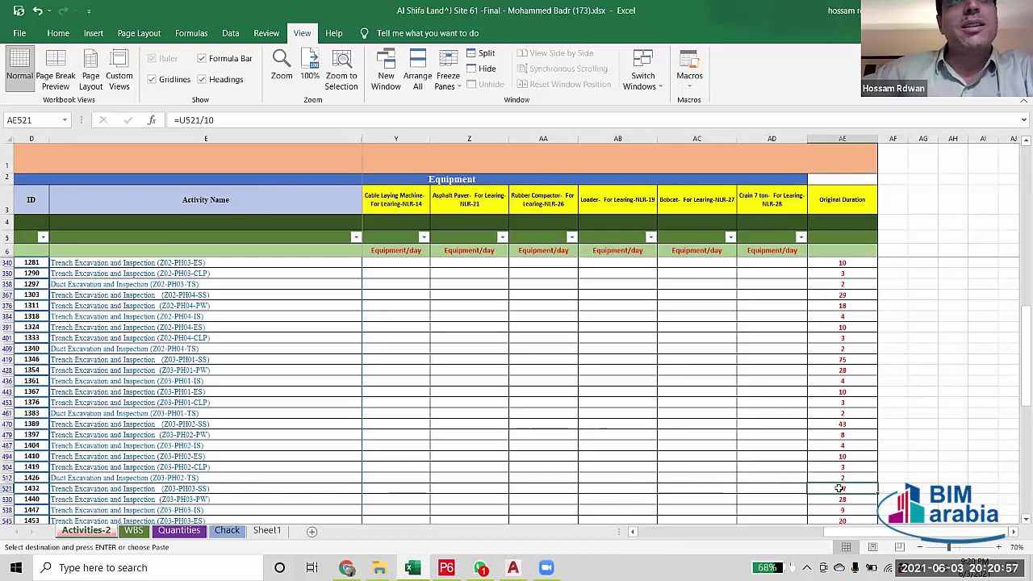
left_click(211, 119)
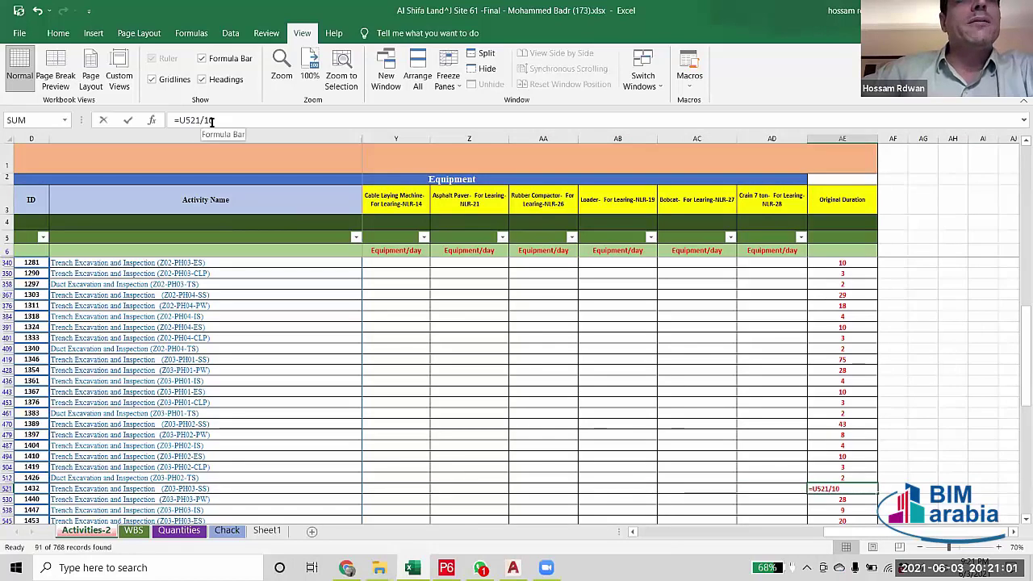
double_click(214, 119)
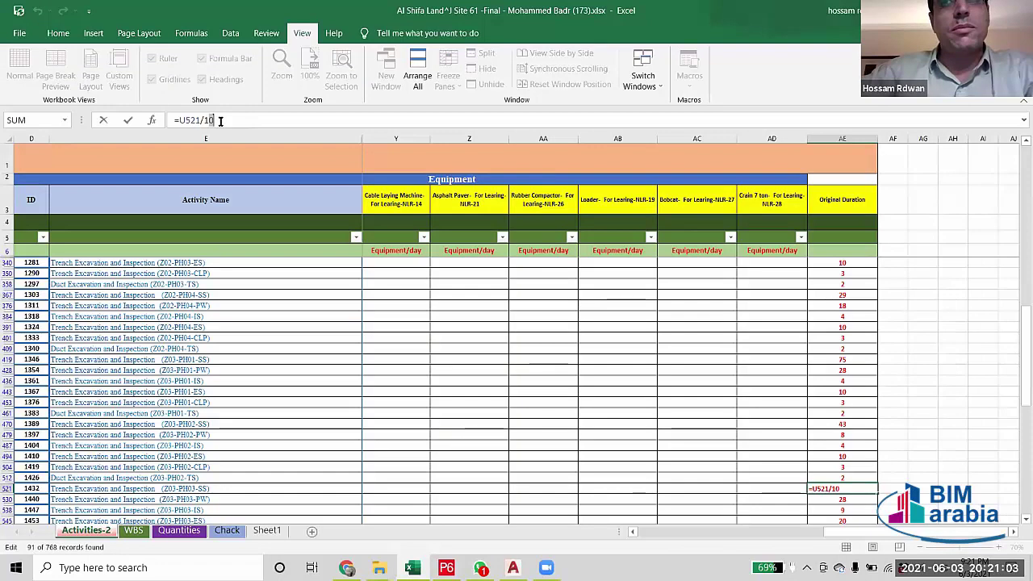
key("Return")
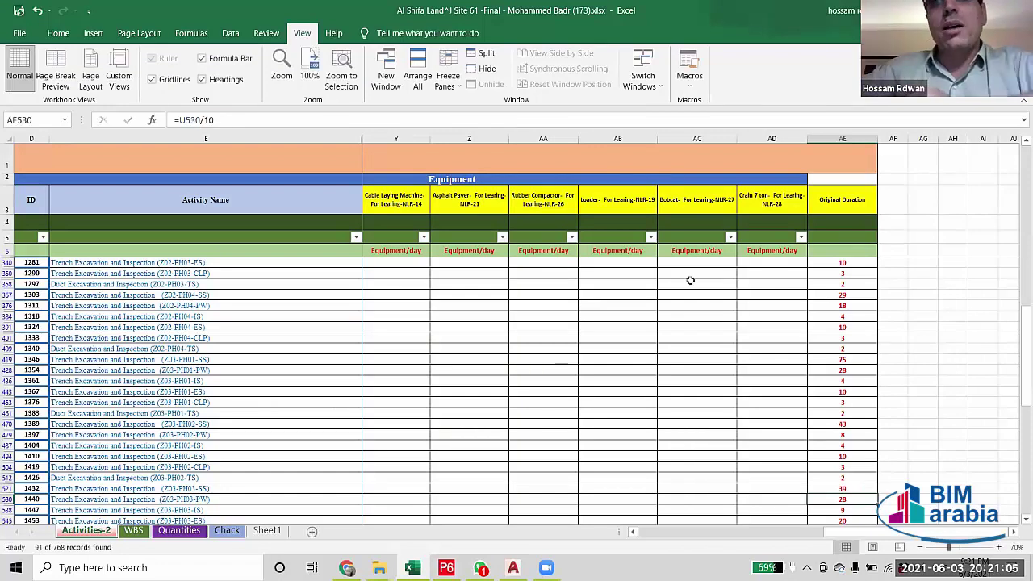
Try the formula =U419/15 for the Original Duration of activity 1346 (Z03-PH01-SS).
scroll(921, 449, "down", 1)
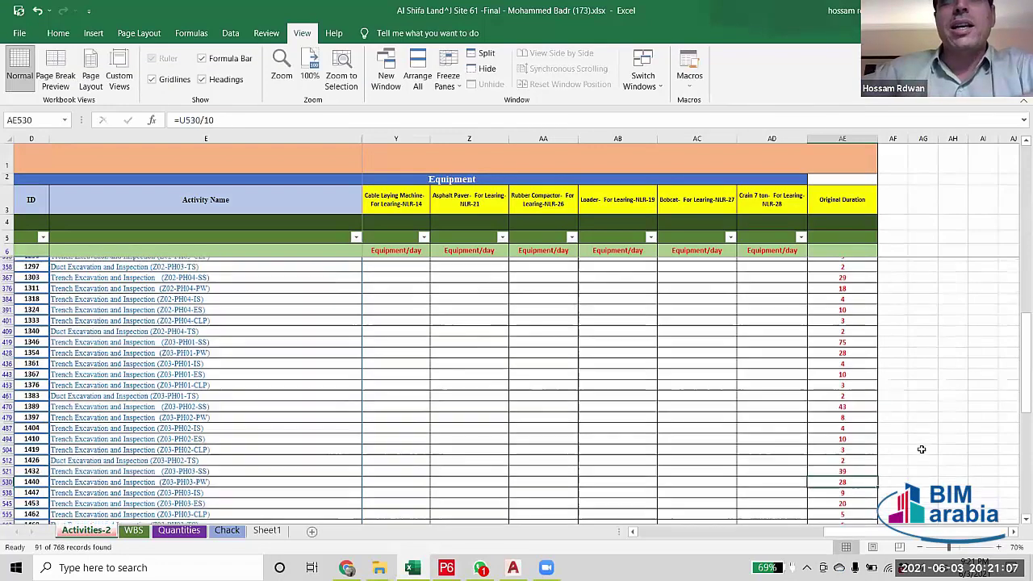
left_click(858, 351)
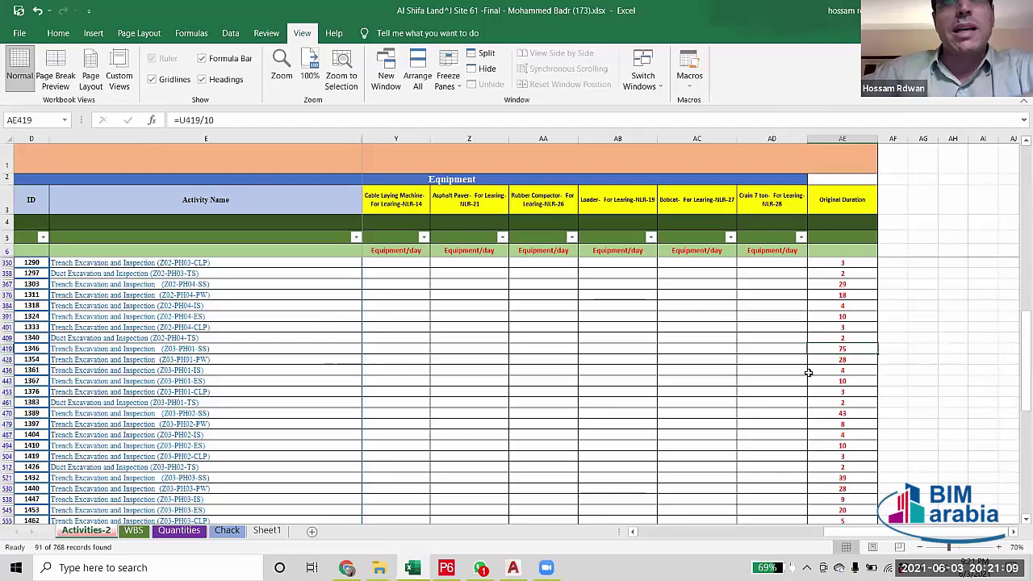
left_click(6, 348)
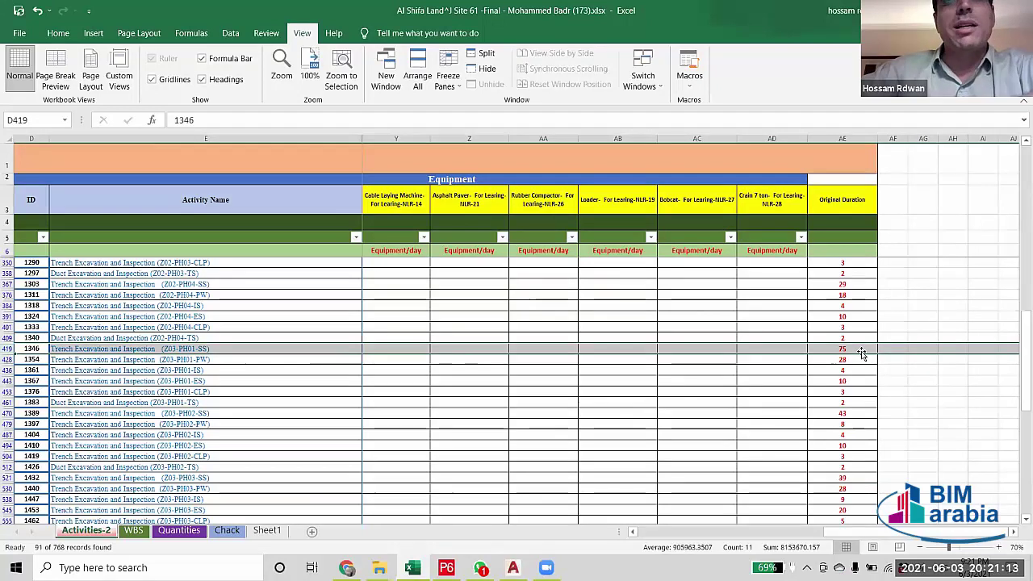
left_click(853, 349)
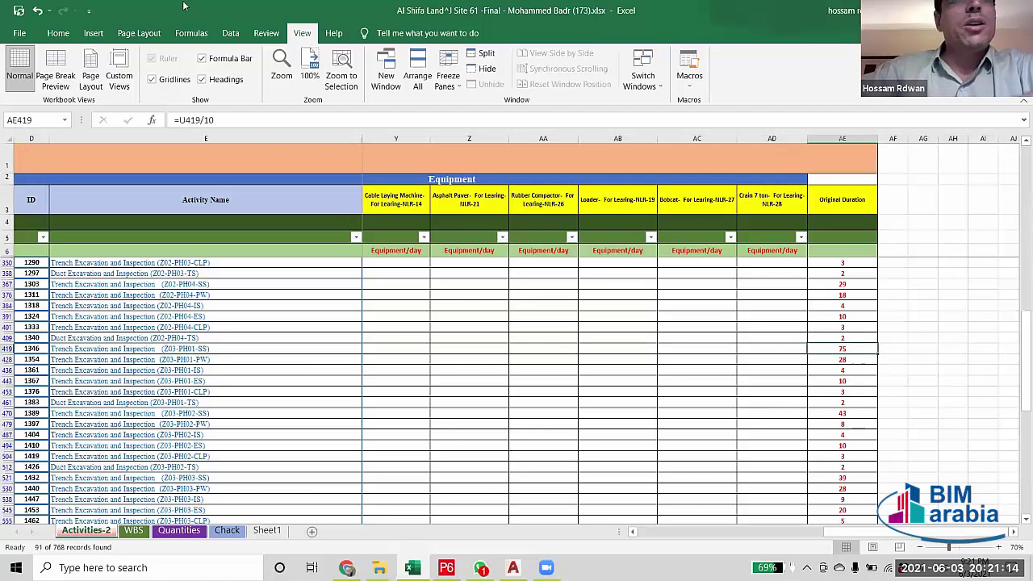
left_click(213, 120)
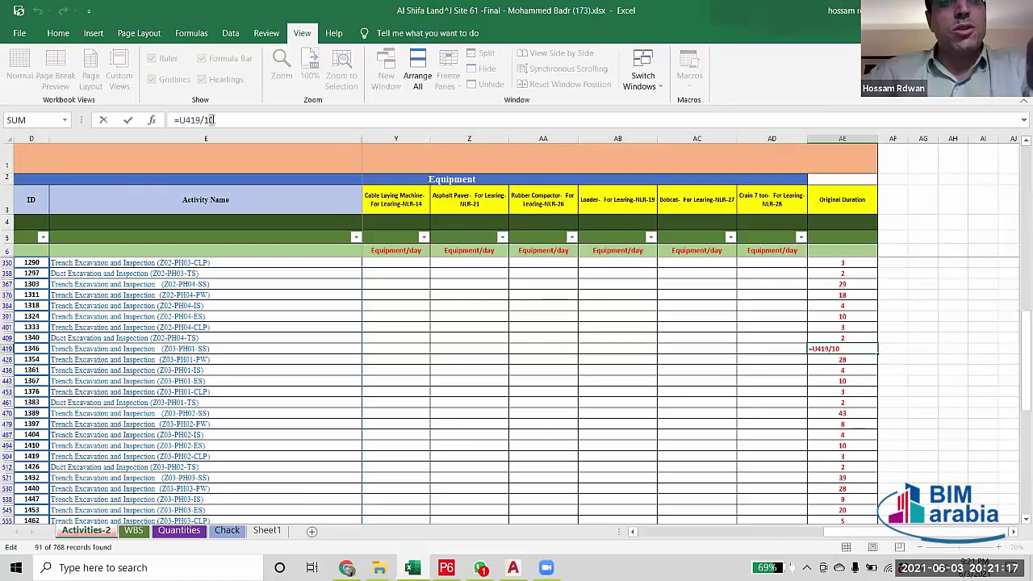
key("BackSpace")
type("5")
key("Return")
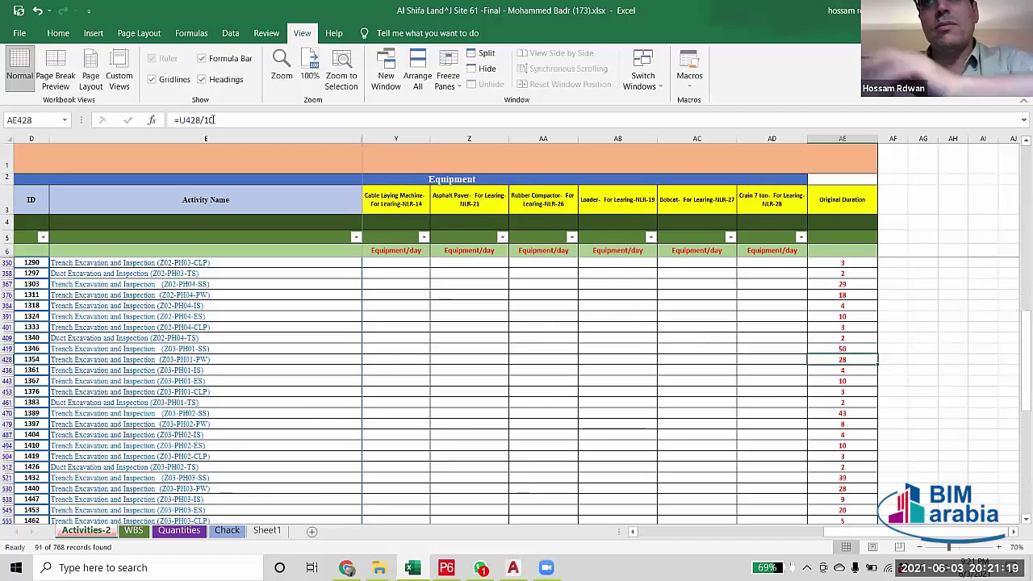
Set the Original Duration formula of activity 1346 (Z03-PH01-SS) to =U419/18.
left_click(841, 349)
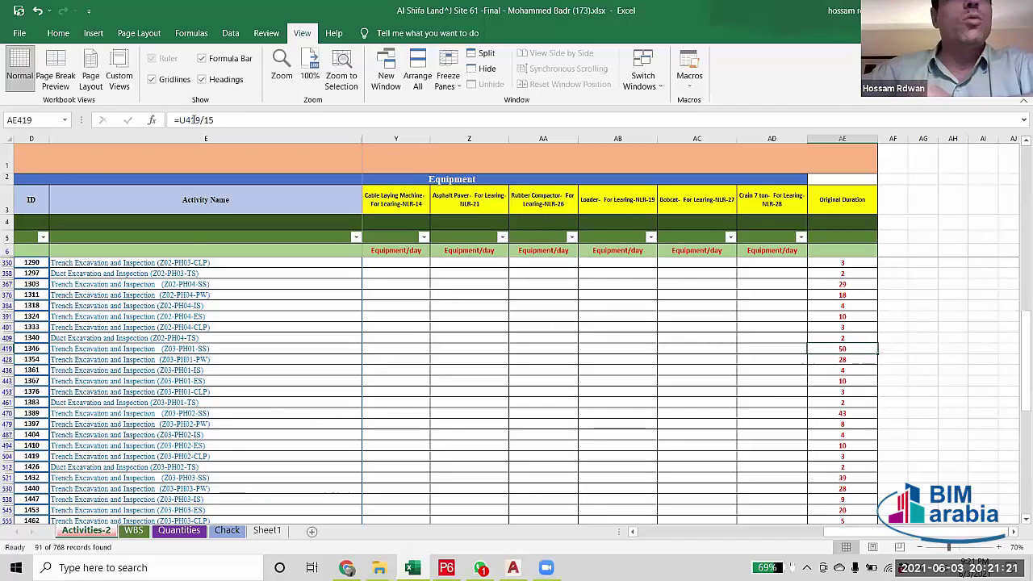
left_click(215, 120)
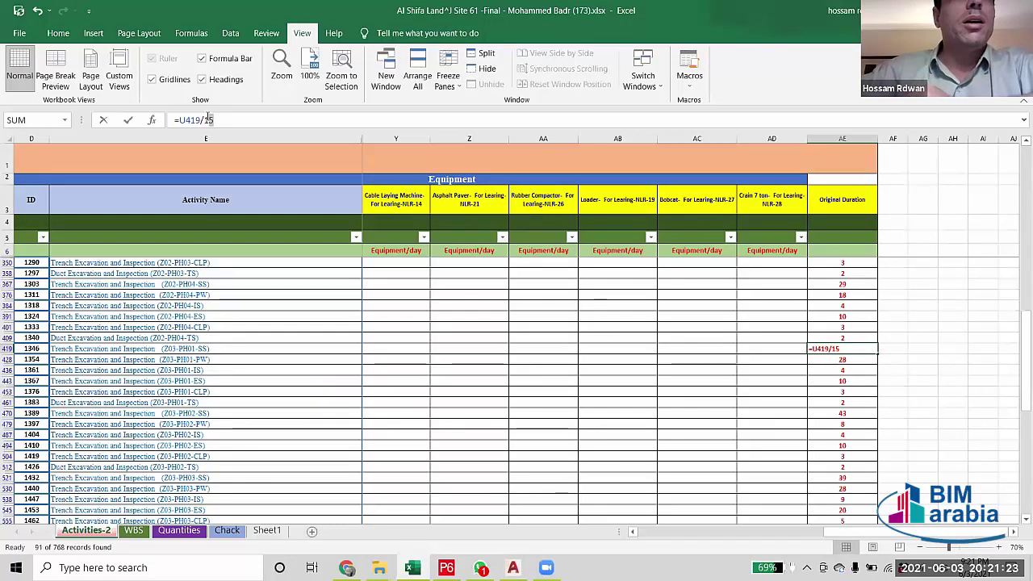
key("BackSpace")
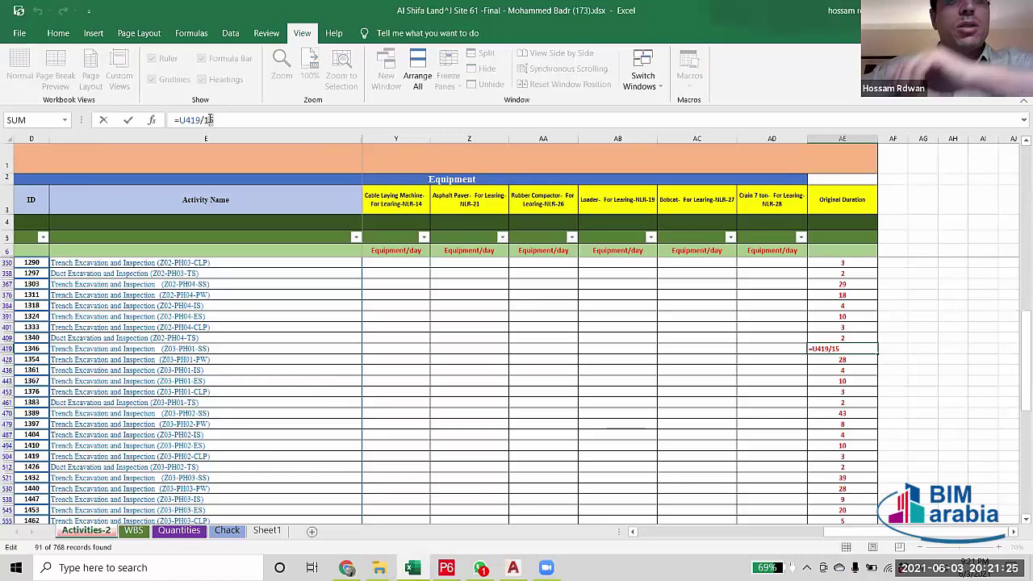
type("8")
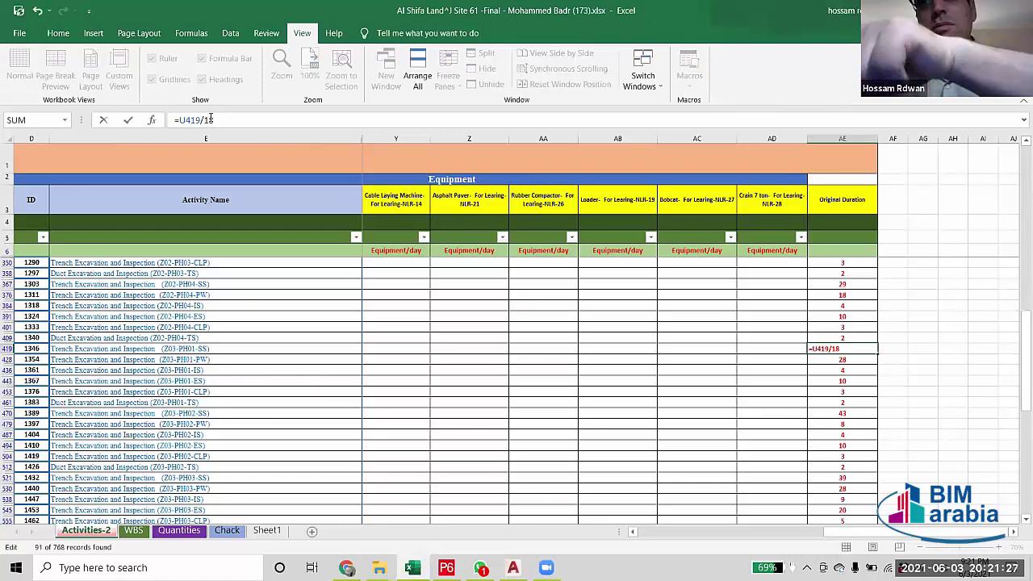
key("Return")
left_click(944, 380)
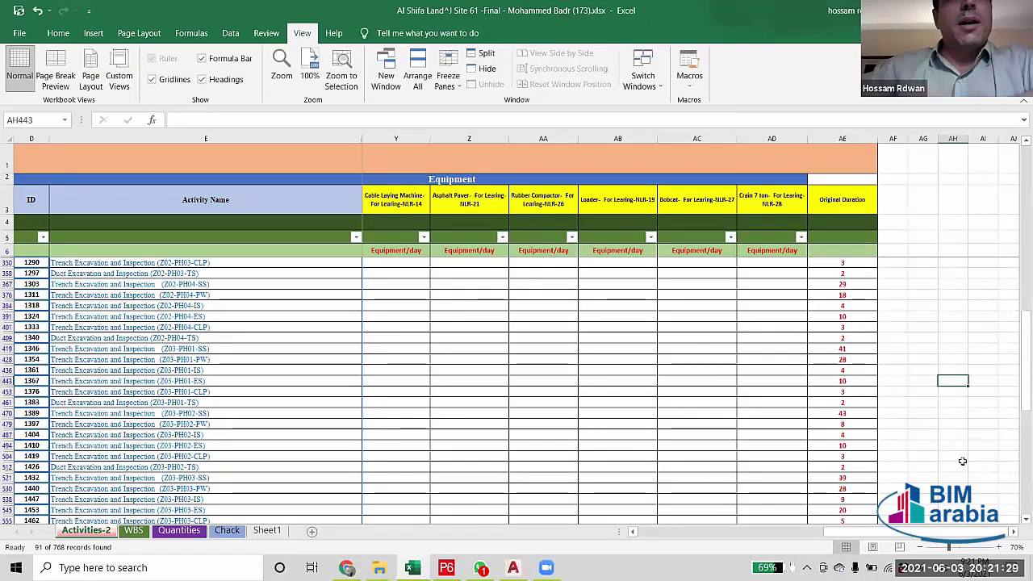
Examine the remaining Zone 3 and Zone 4 excavation durations down to activity 1641, and return to the start of the list.
scroll(964, 461, "down", 1)
left_click(851, 446)
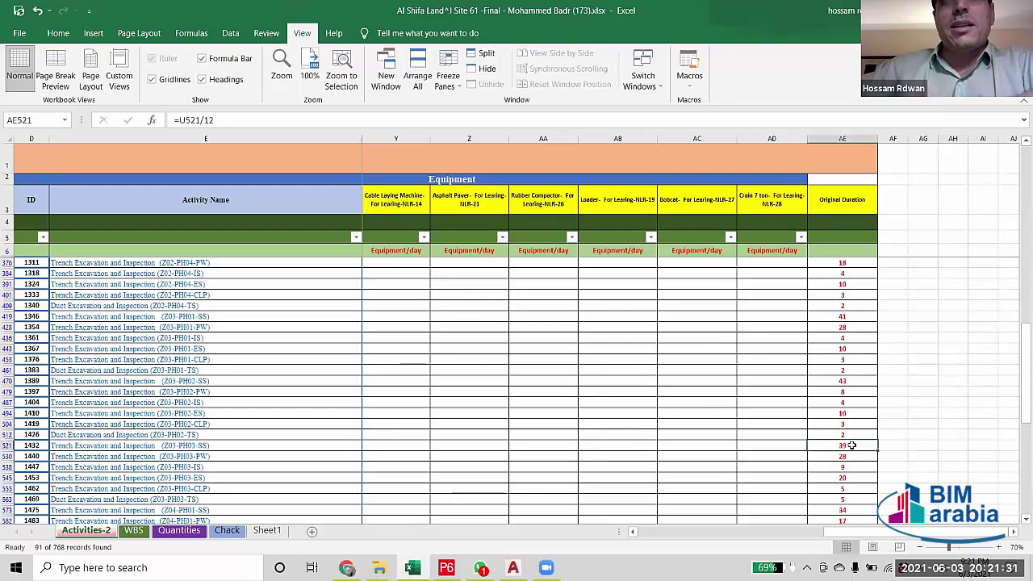
scroll(855, 455, "down", 3)
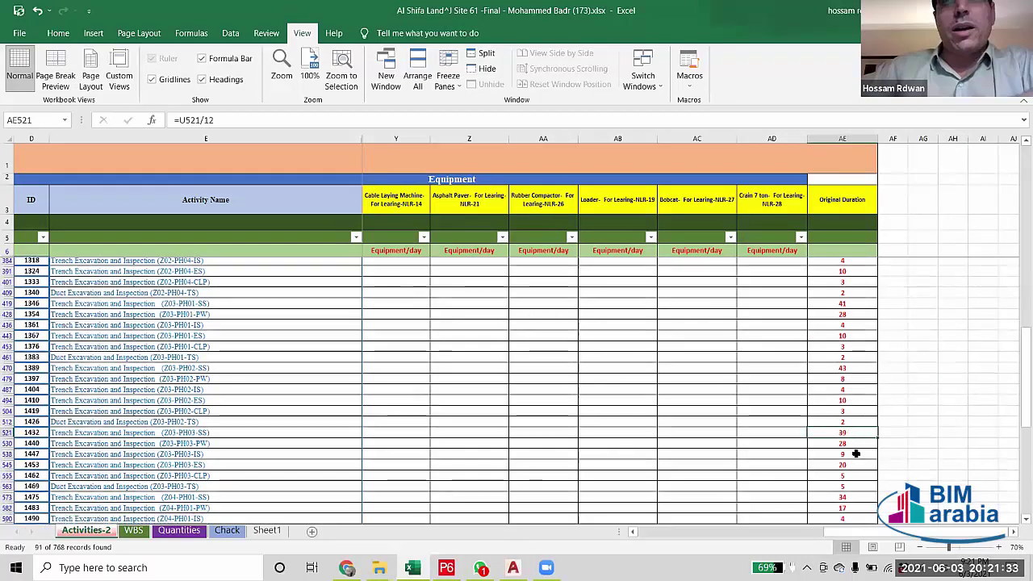
scroll(887, 486, "down", 2)
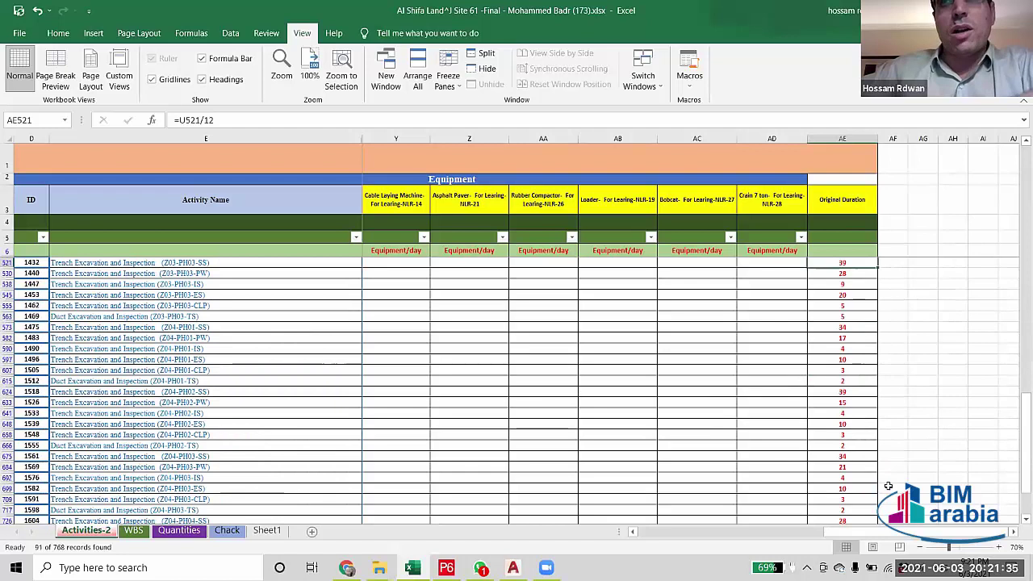
scroll(888, 486, "down", 2)
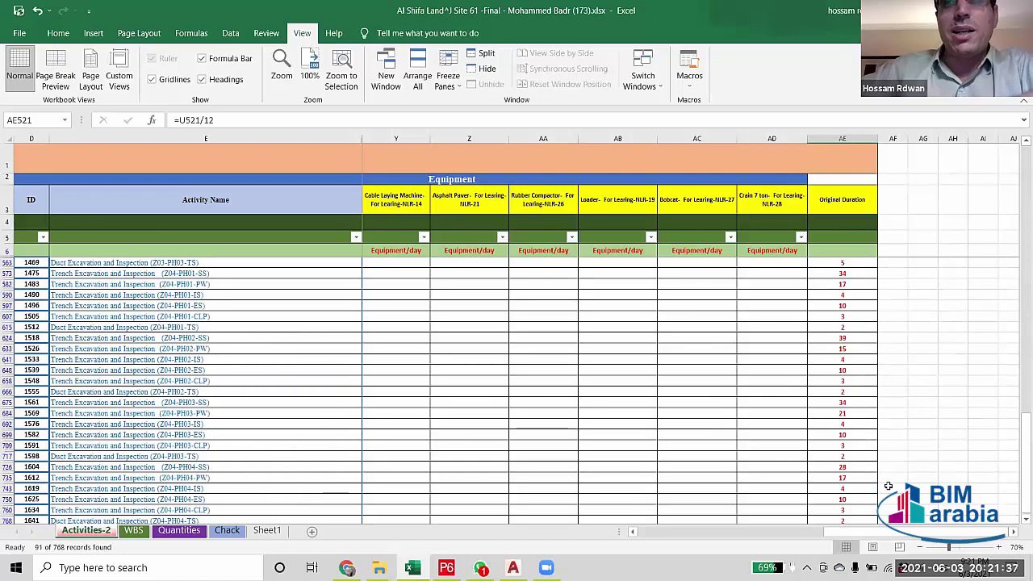
scroll(887, 486, "down", 2)
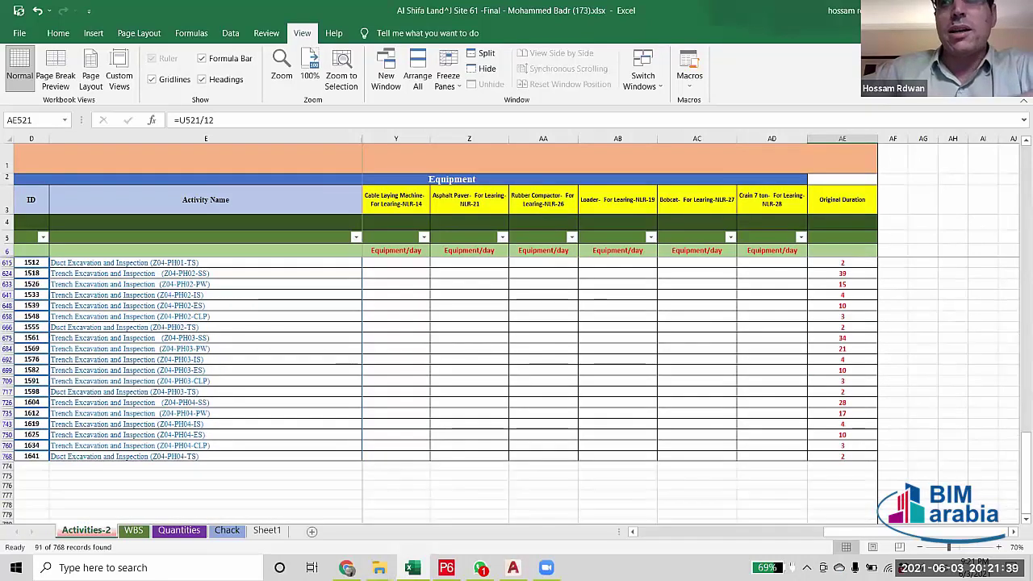
left_click(841, 445)
left_click_drag(1024, 476, 1016, 197)
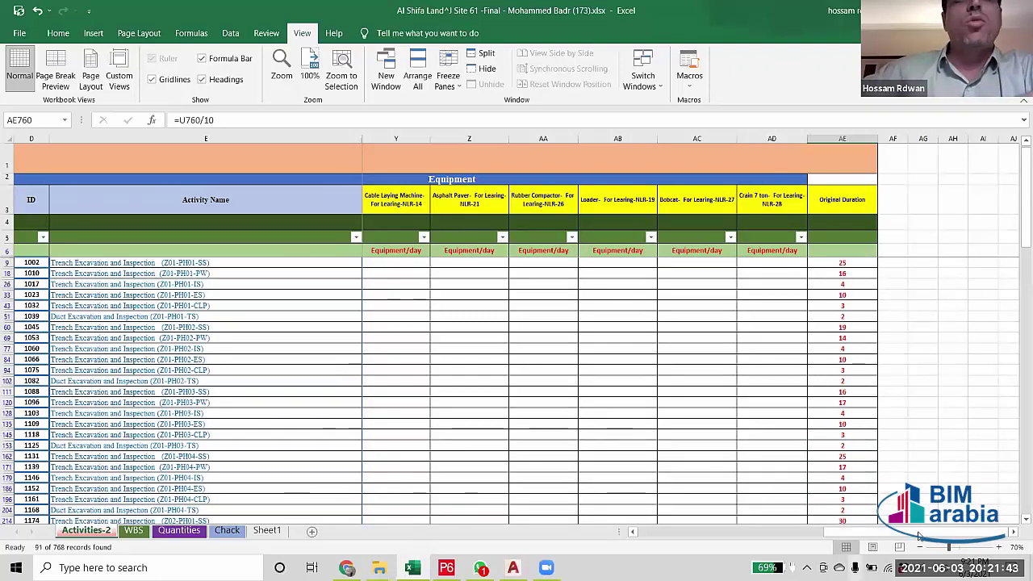
Remove the filter from the Excavator-Poclain column so that all activities are listed.
left_click_drag(918, 537, 698, 531)
left_click(740, 237)
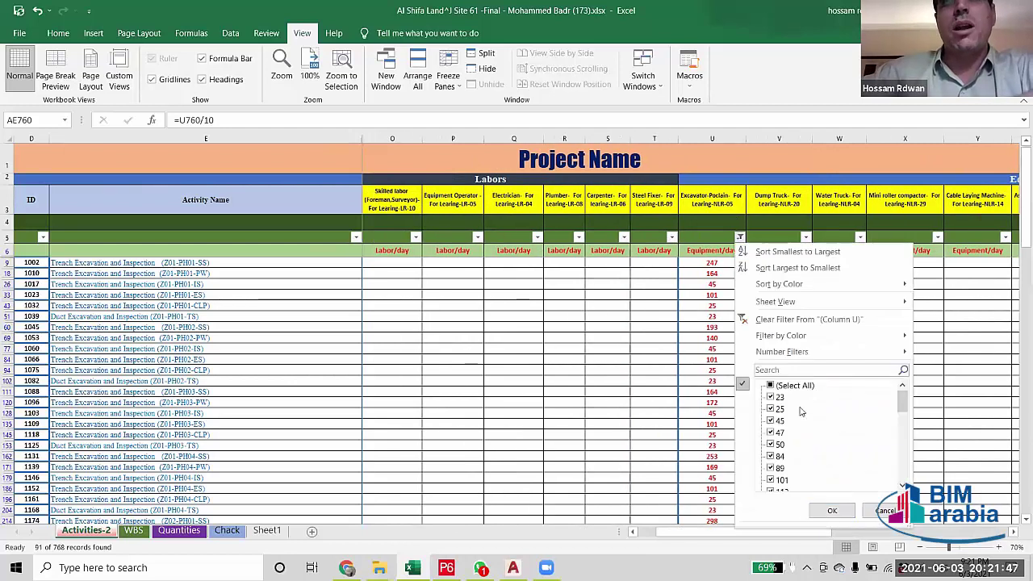
left_click(834, 514)
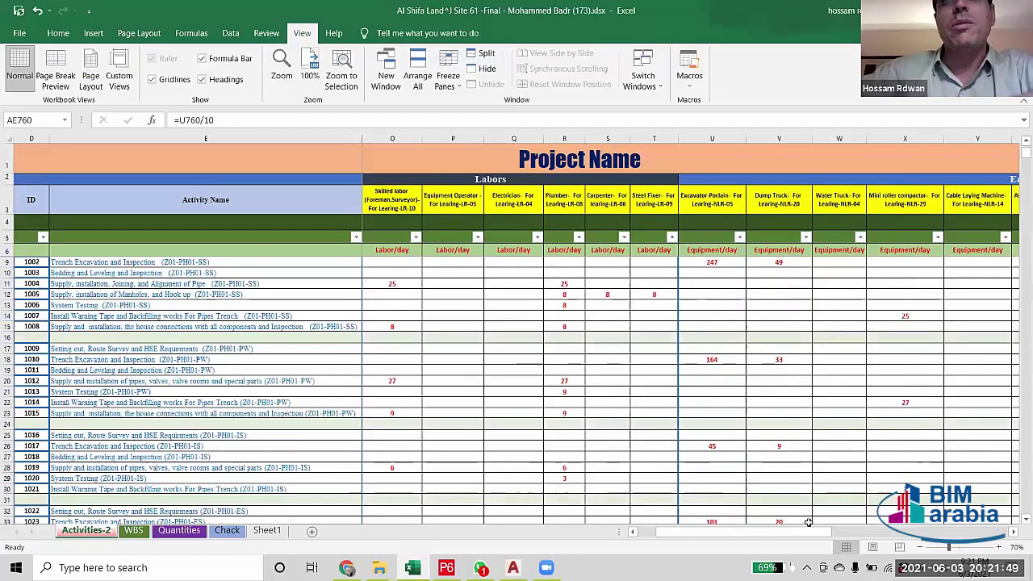
Filter the Bobcat (NLR-27) equipment column to exclude blank rows.
left_click_drag(710, 531, 962, 546)
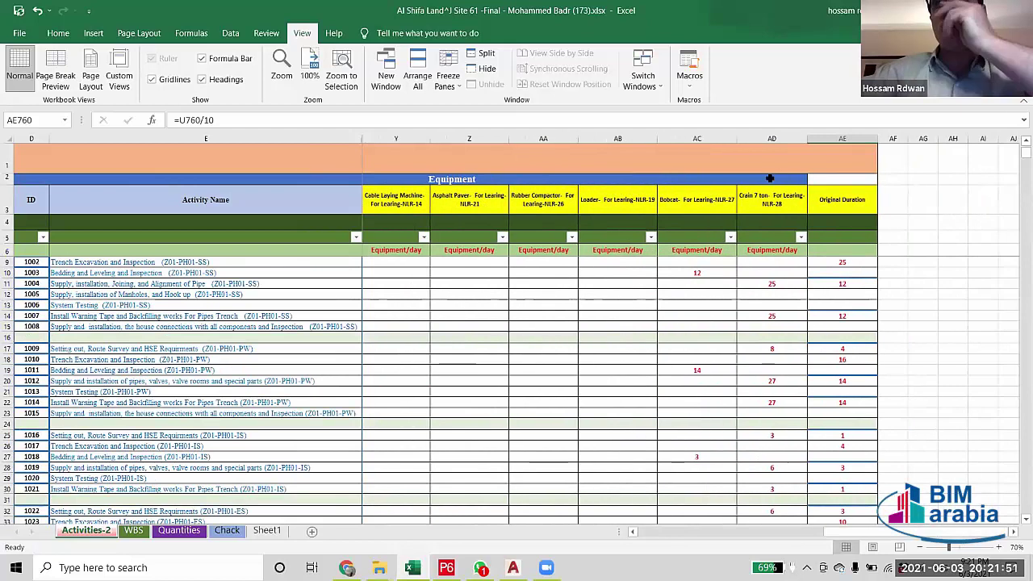
left_click(829, 292)
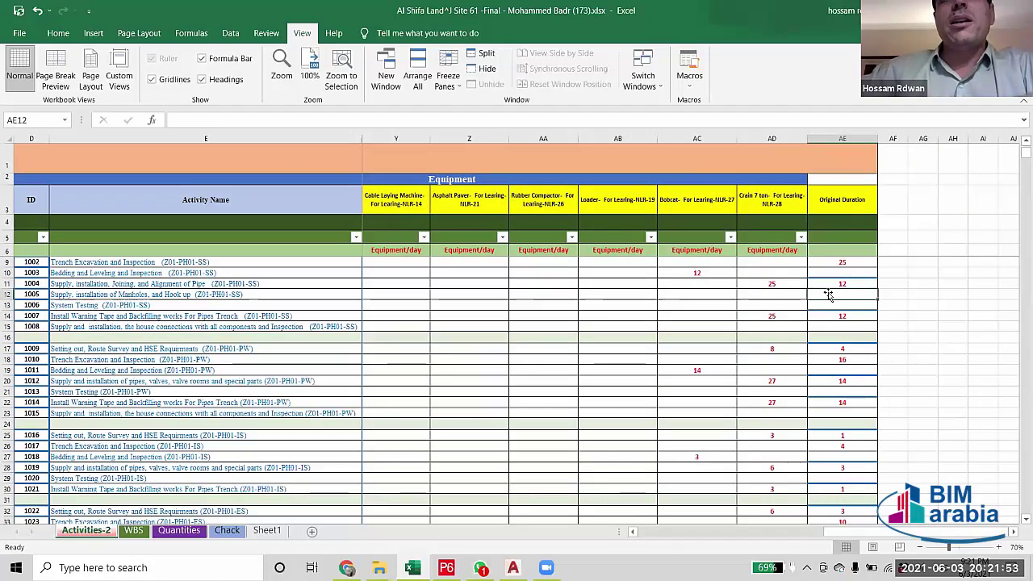
left_click(831, 263)
left_click(848, 275)
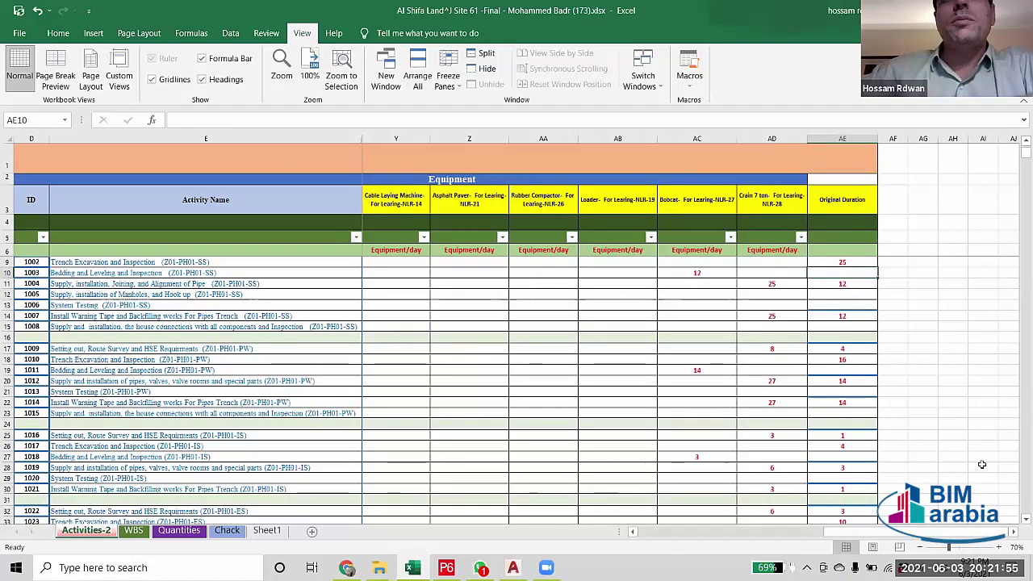
left_click_drag(883, 532, 835, 539)
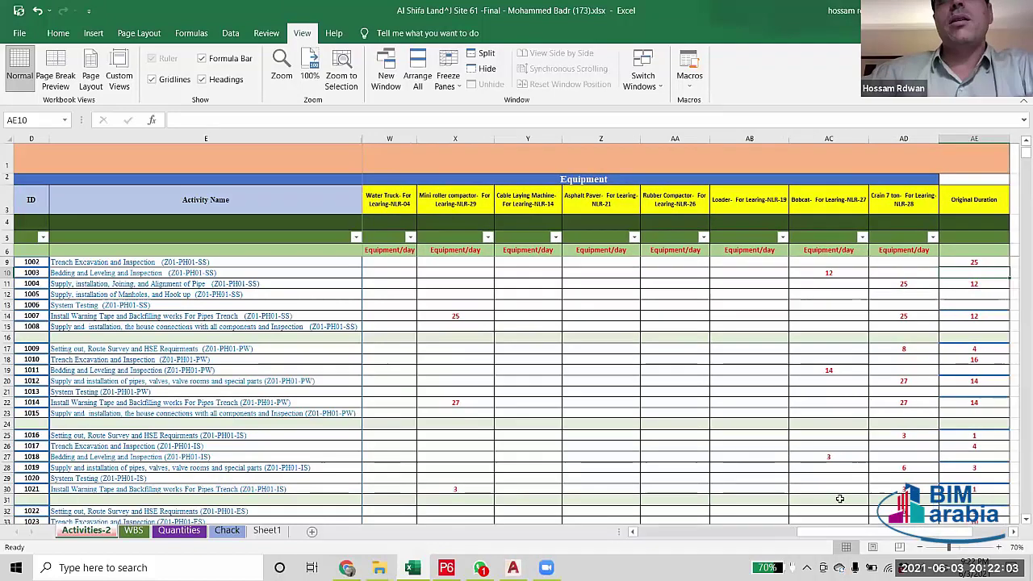
left_click(862, 272)
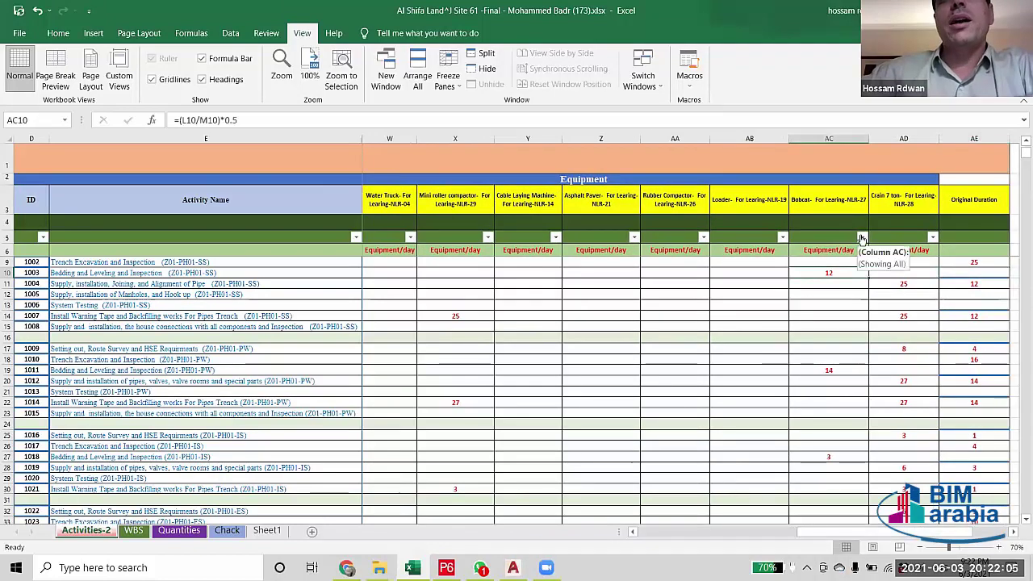
left_click(861, 236)
left_click_drag(1016, 428, 1019, 477)
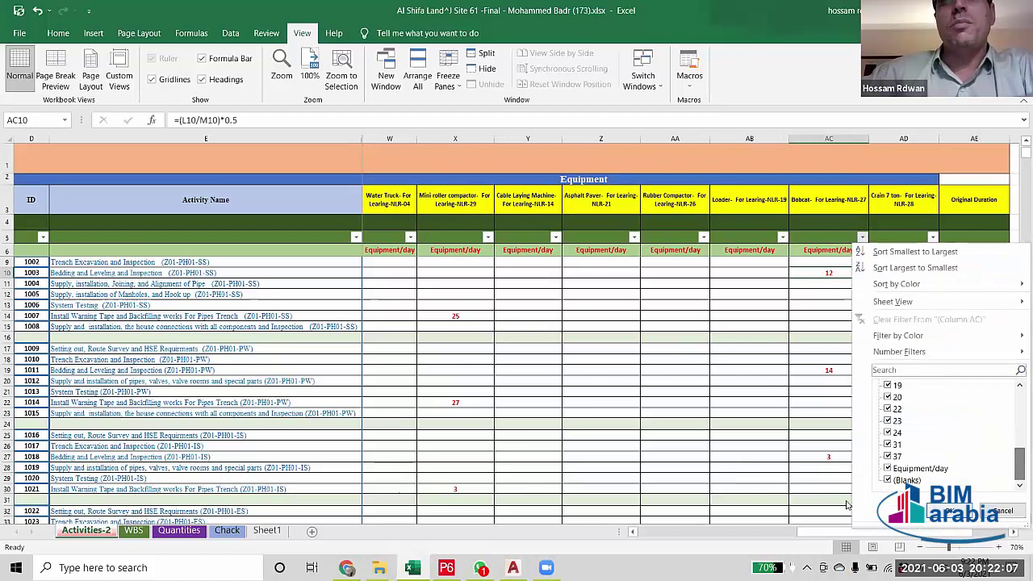
left_click(962, 515)
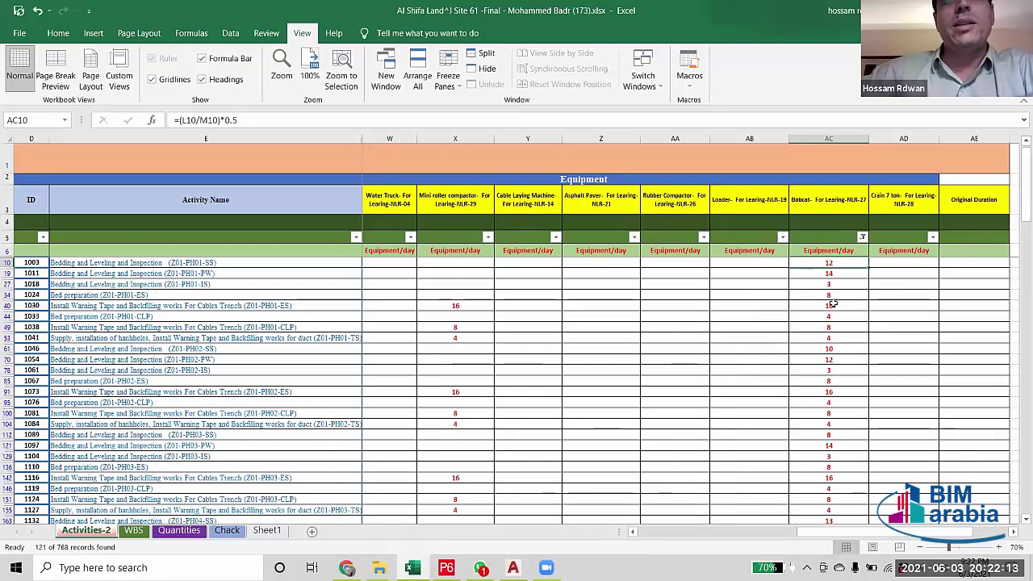
Examine the Bobcat and Mini roller compactor quantities and their formulas across the bedding, bed preparation and backfilling activities of all zones.
left_click(828, 305)
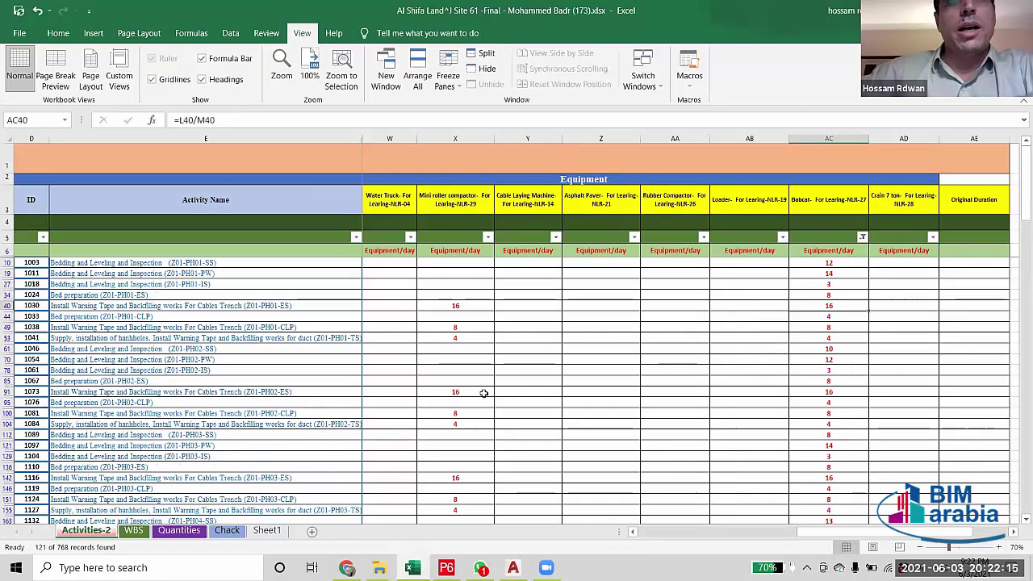
left_click(458, 392)
scroll(468, 418, "down", 8)
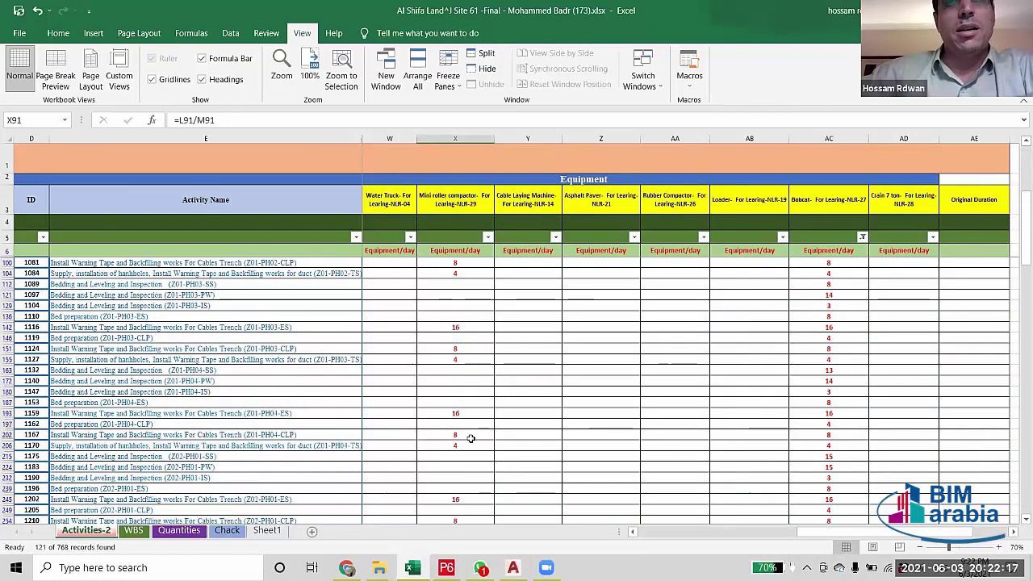
scroll(471, 439, "down", 15)
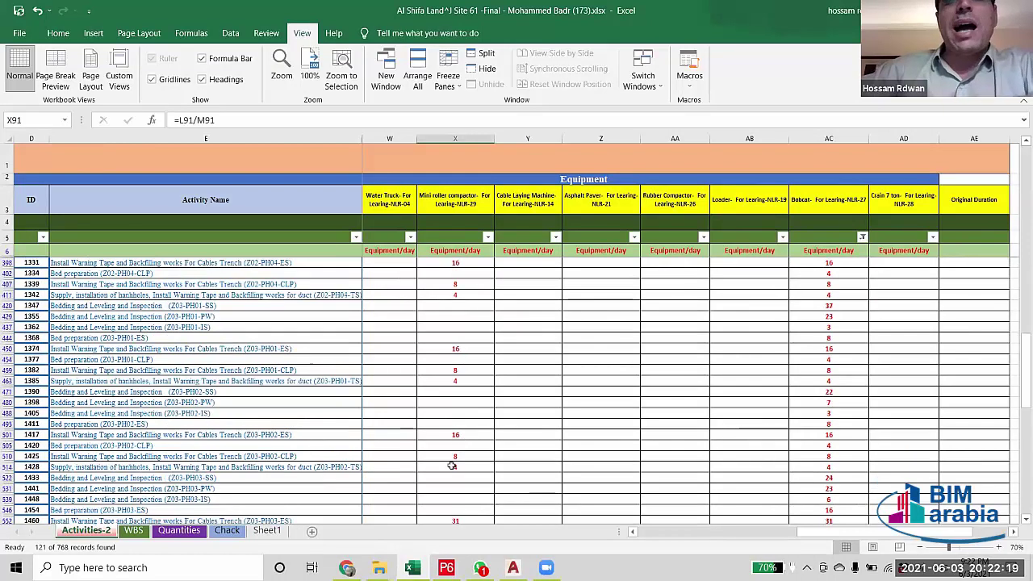
scroll(456, 456, "down", 7)
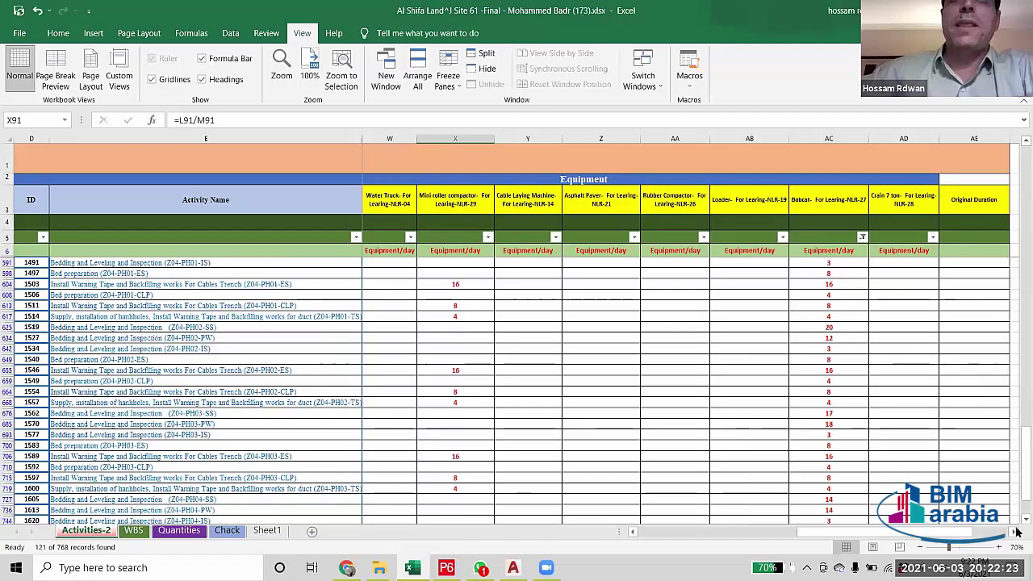
left_click_drag(1018, 500, 1019, 206)
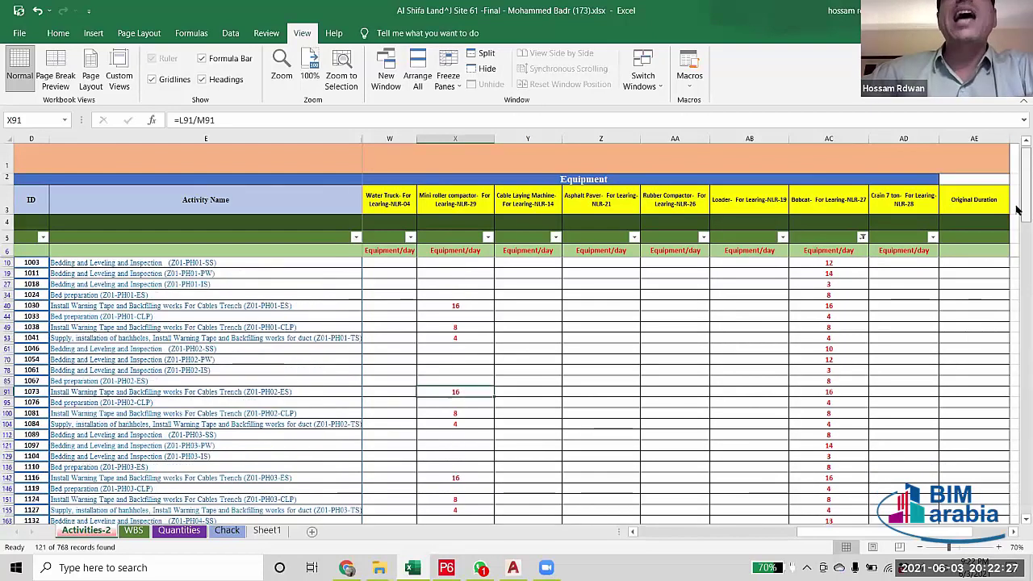
left_click(828, 262)
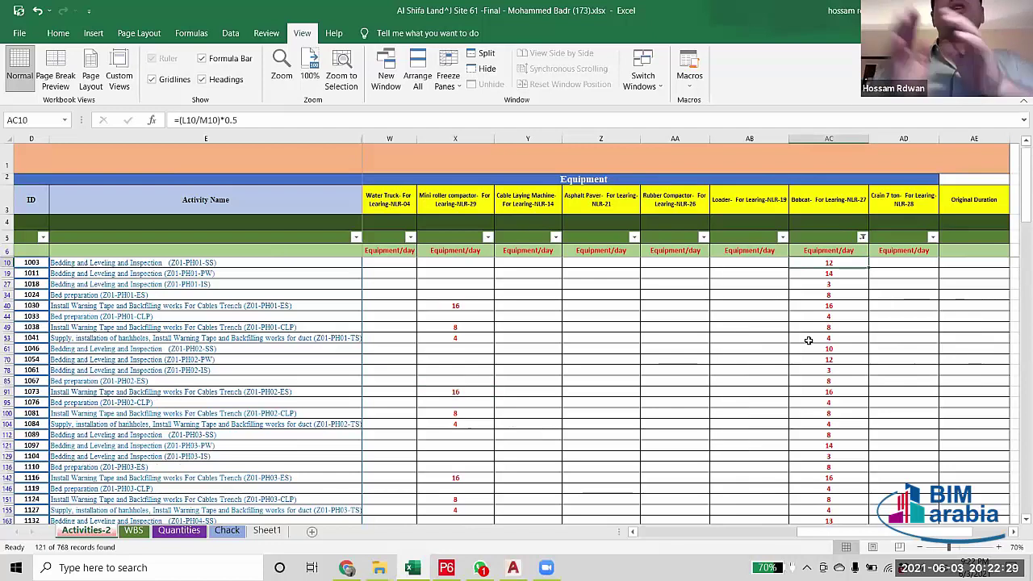
scroll(807, 340, "down", 1)
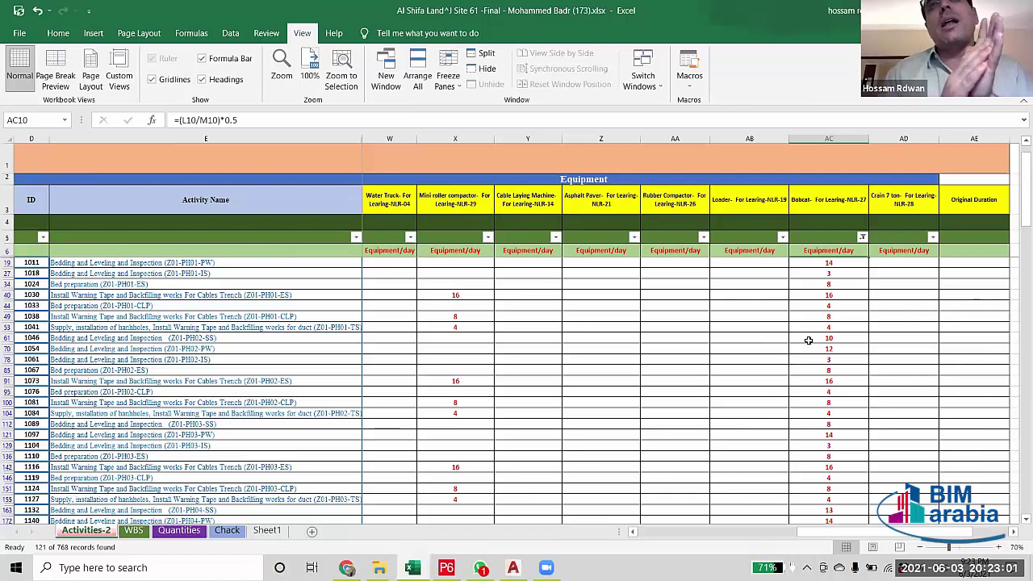
left_click(447, 296)
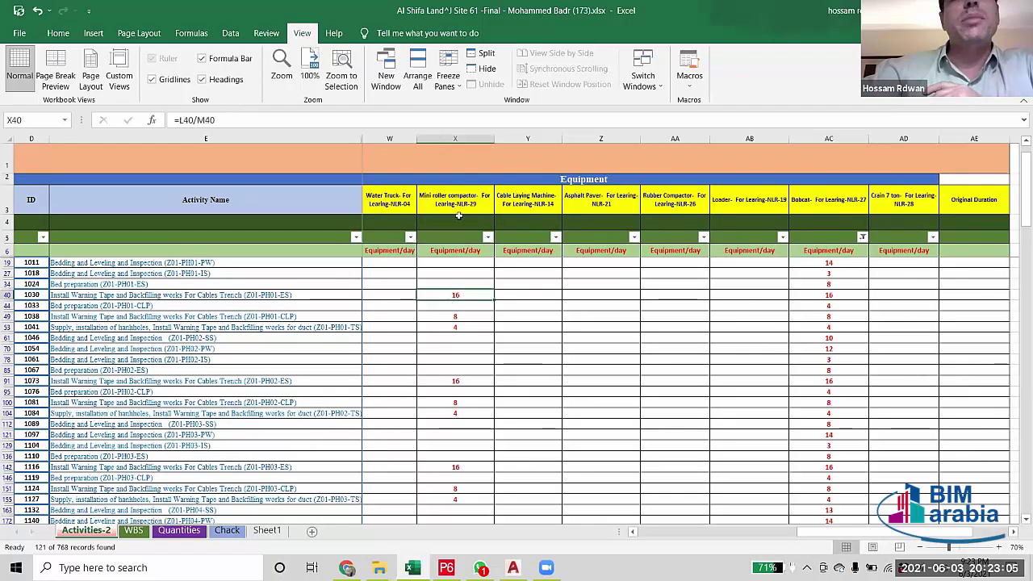
left_click(844, 296)
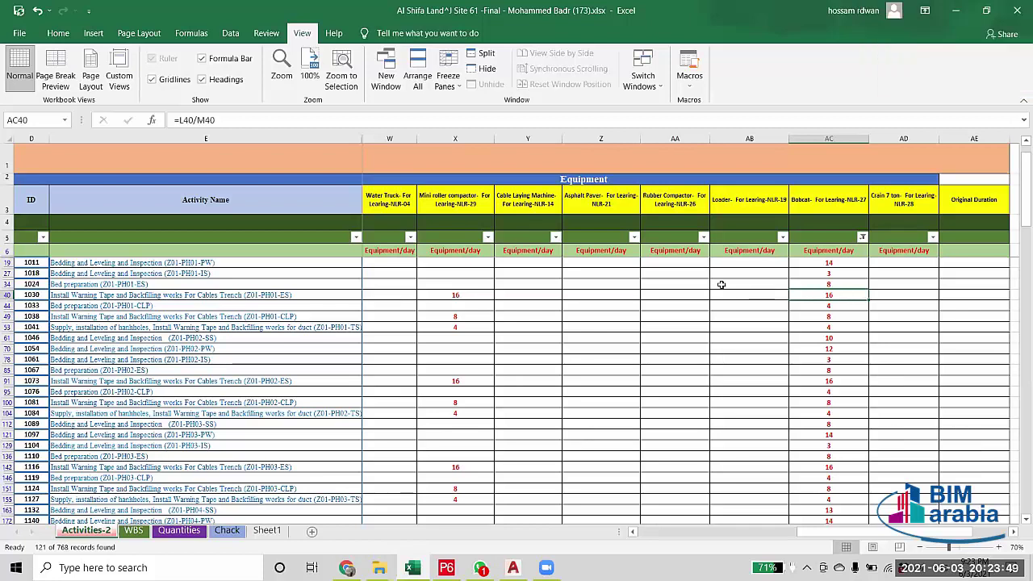
left_click(840, 264)
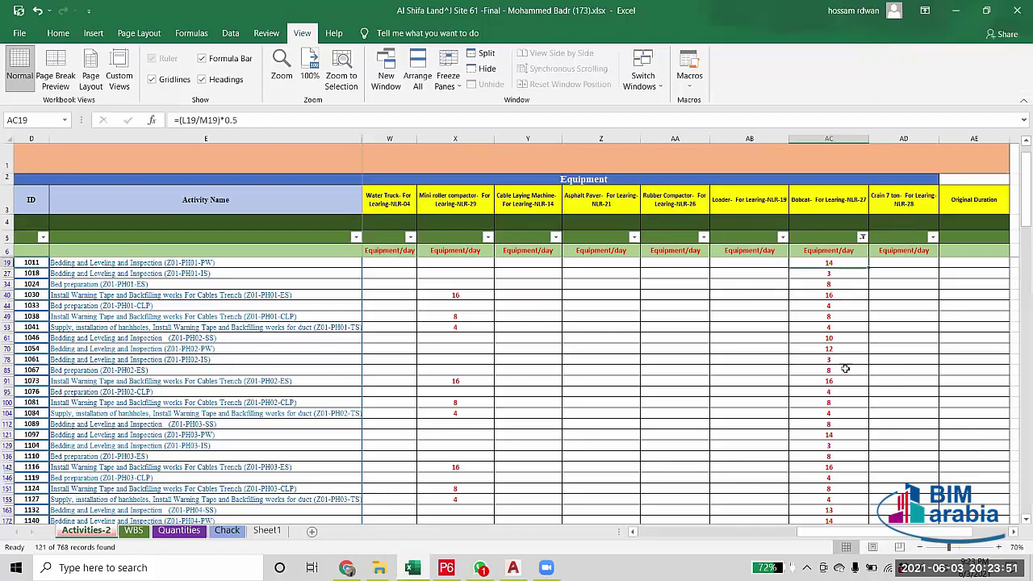
scroll(846, 380, "up", 1)
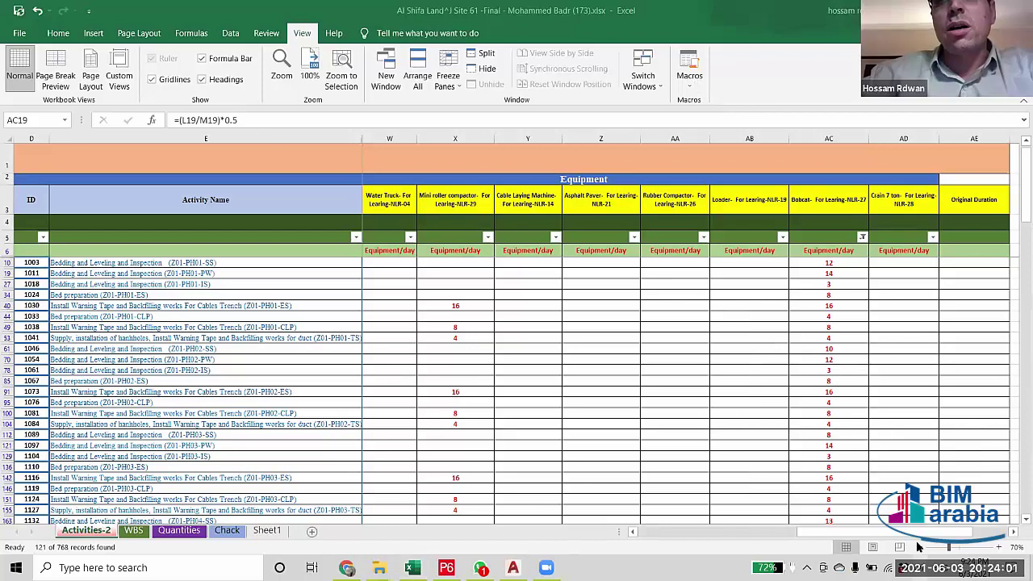
left_click(855, 567)
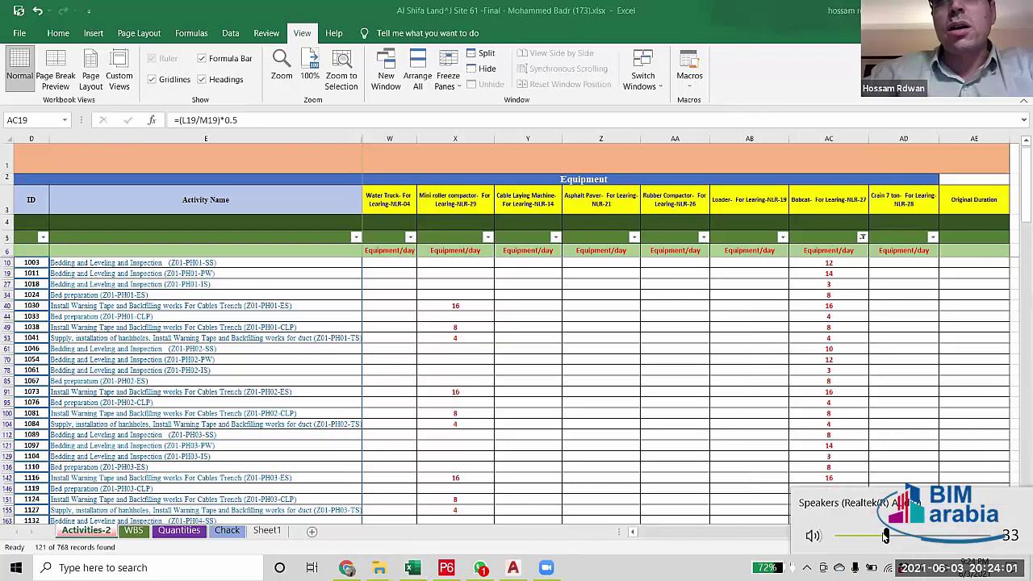
left_click(702, 563)
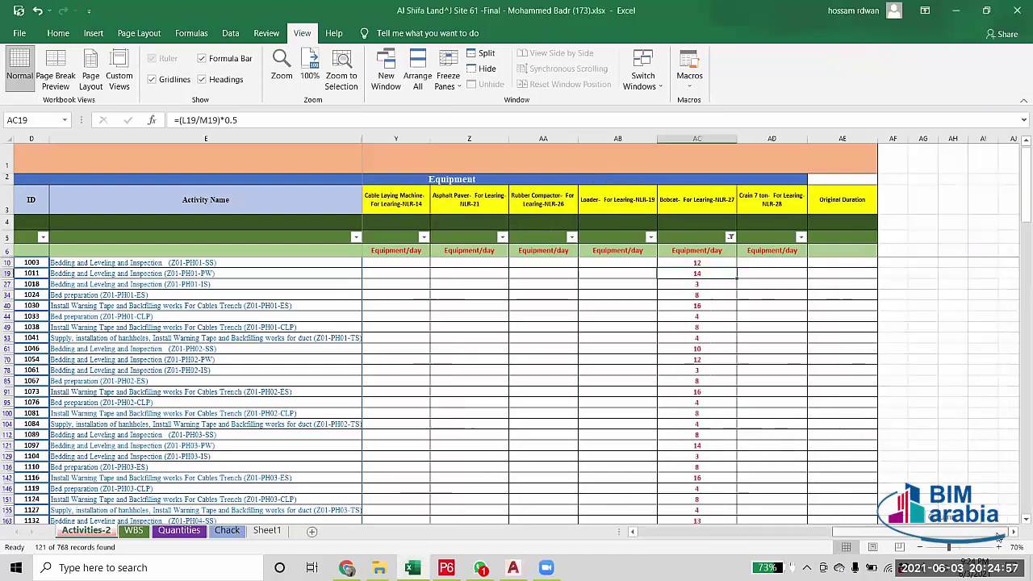
Enter the formula =AC10/1 as the Original Duration of activity 1003, Bedding and Leveling and Inspection (Z01-PH01-SS).
scroll(895, 535, "right", 1)
scroll(895, 535, "right", 1)
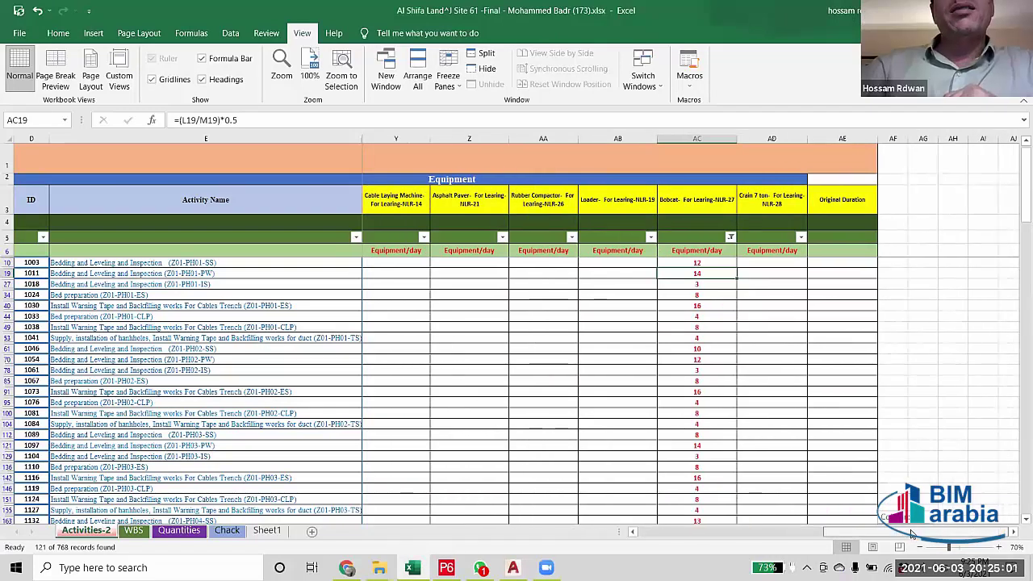
left_click_drag(910, 535, 888, 536)
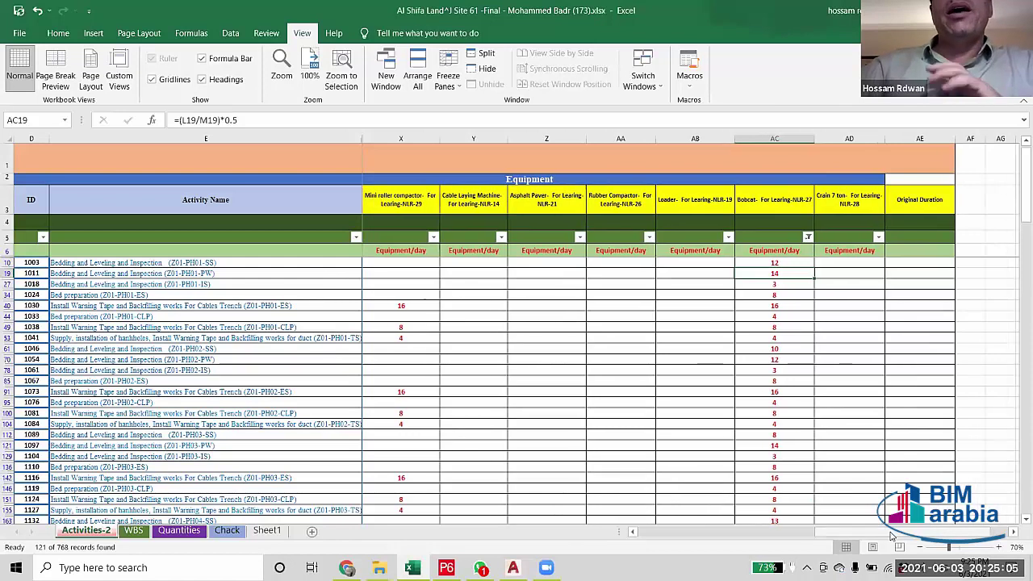
left_click(917, 263)
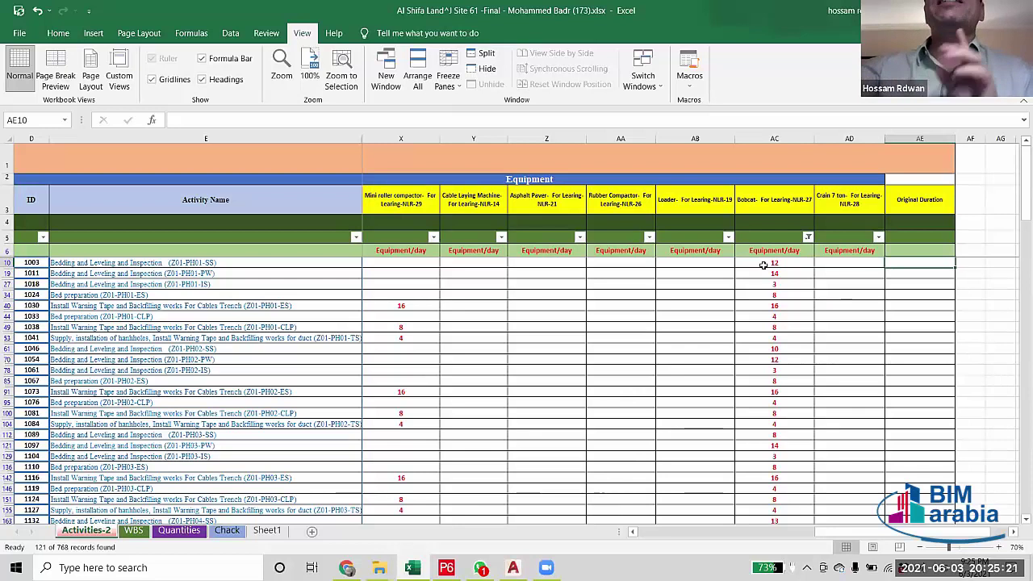
left_click(762, 264)
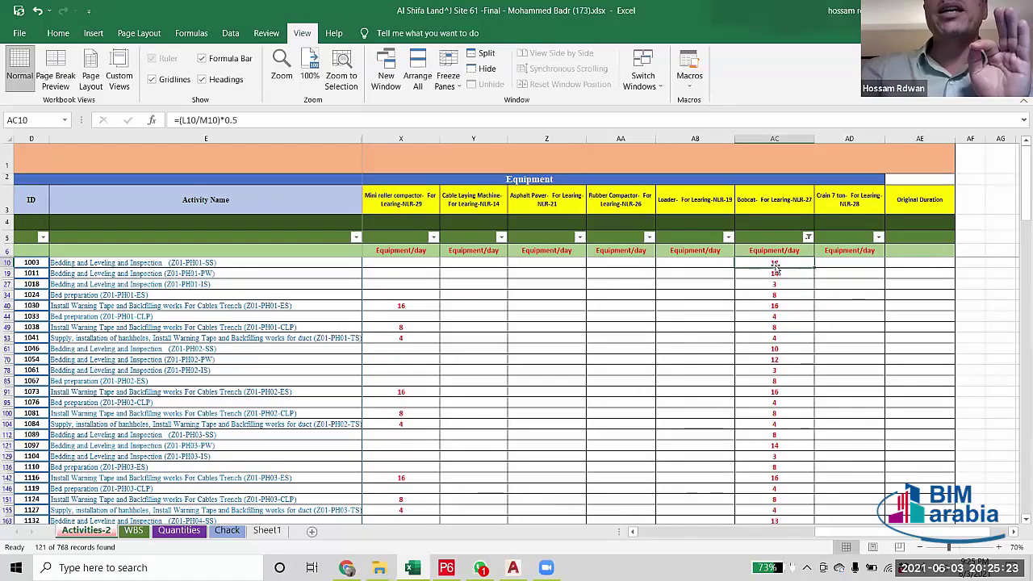
left_click(916, 261)
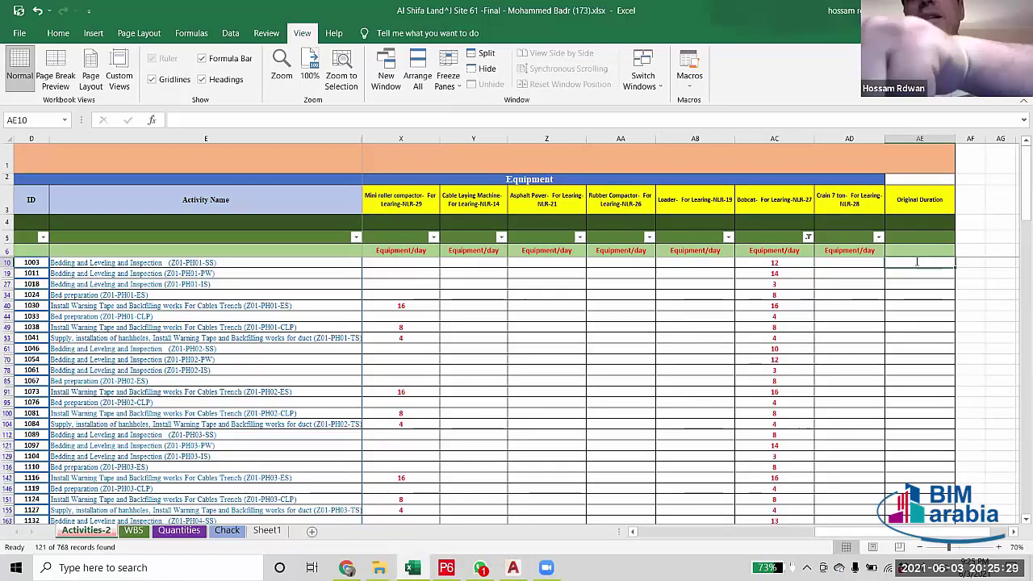
type("=")
left_click(767, 263)
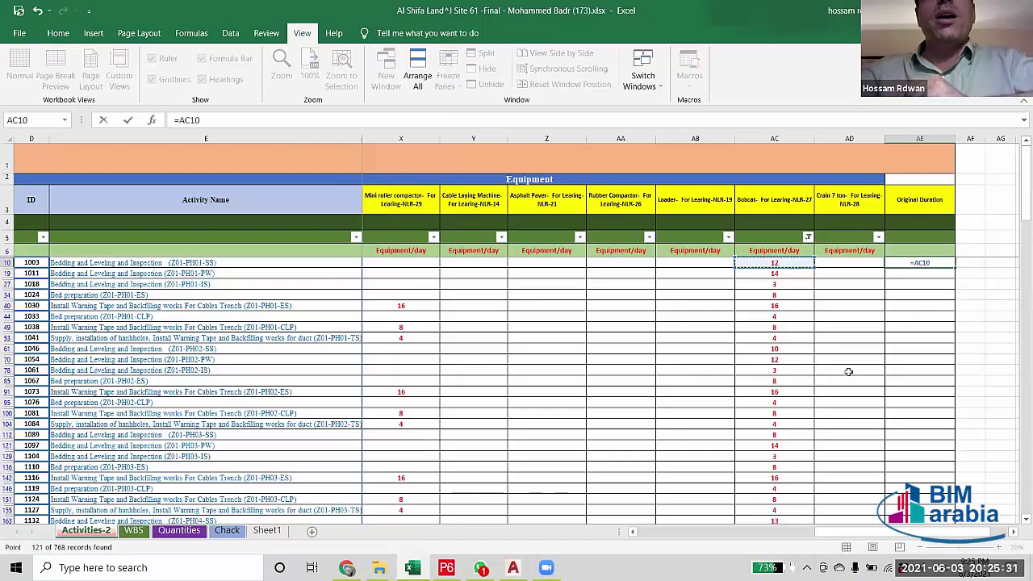
left_click(213, 119)
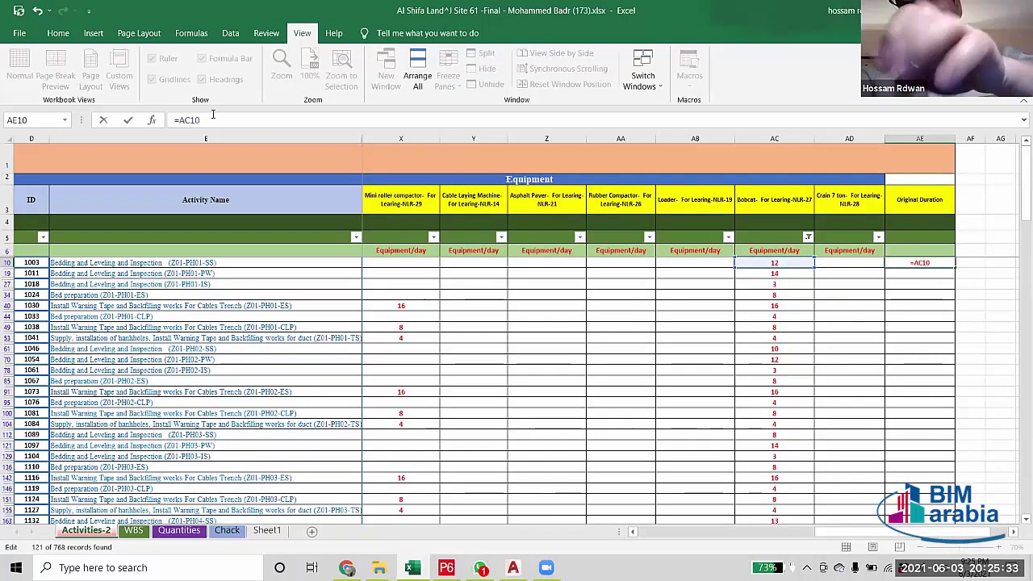
type("/")
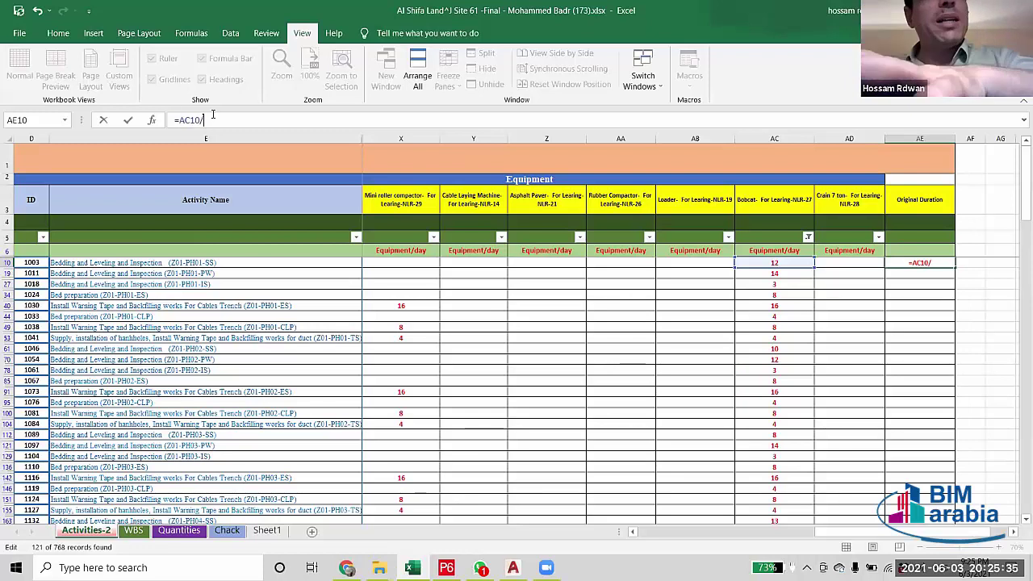
key("BackSpace")
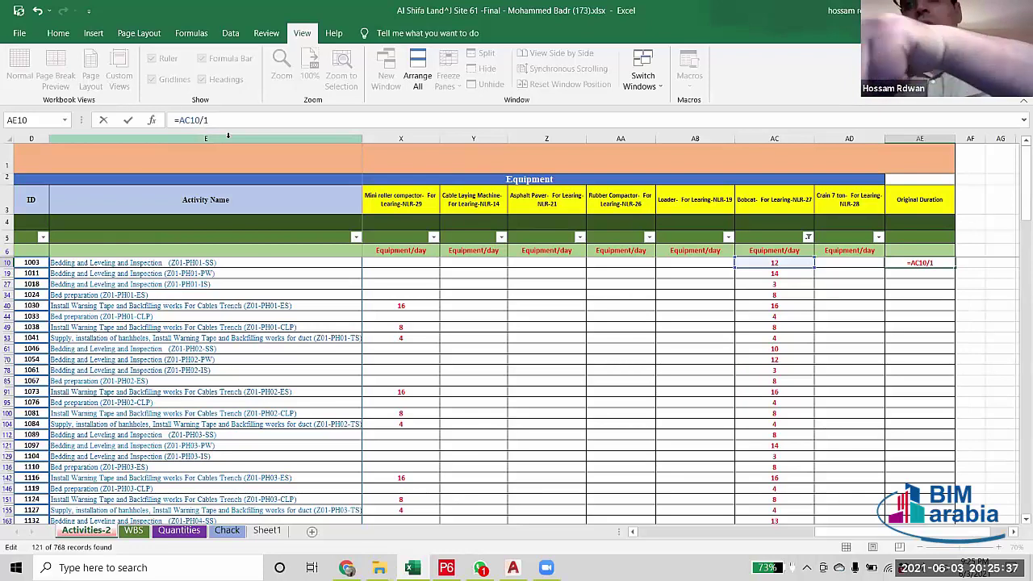
key("Return")
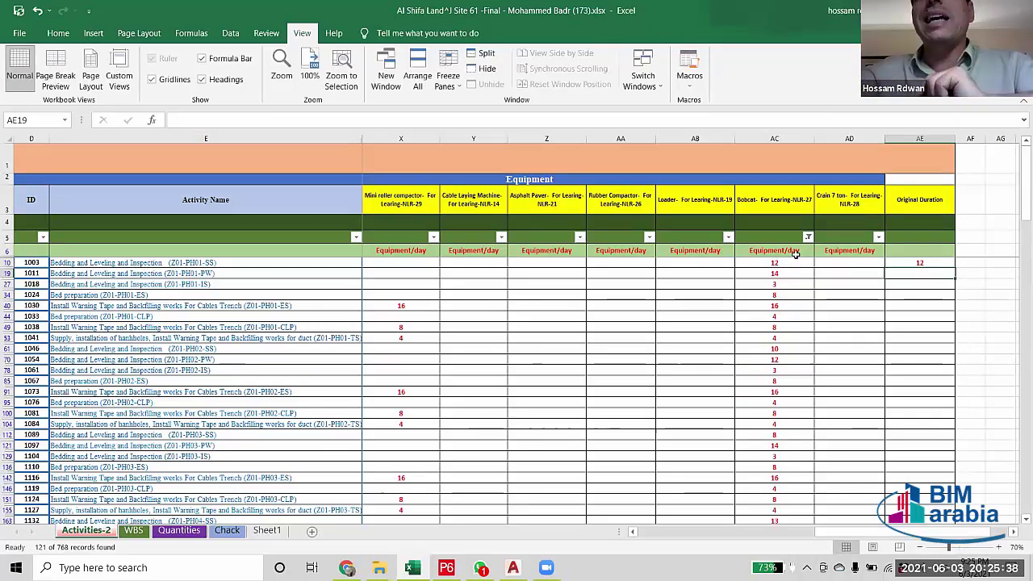
Copy the Original Duration formula of activity 1003 to all filtered Bobcat activities from 1011 down to 1643.
left_click(921, 264)
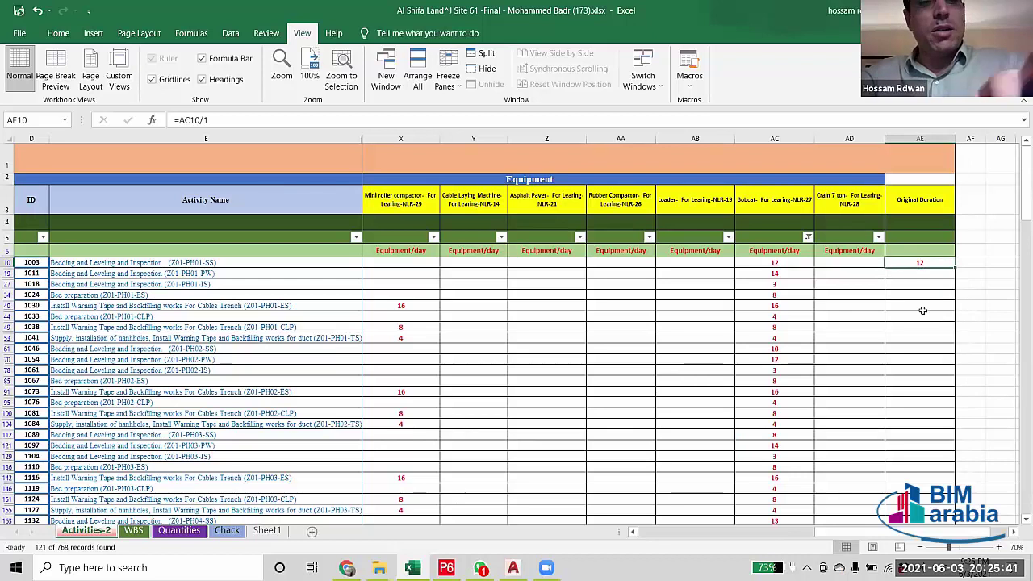
key("ctrl+c")
left_click_drag(905, 275, 955, 505)
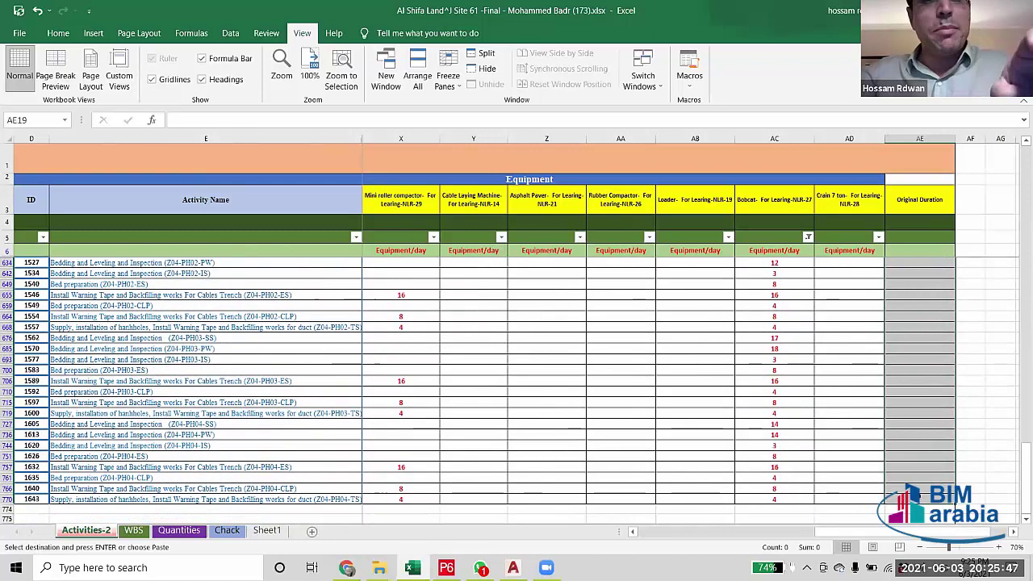
key("ctrl+v")
left_click(975, 370)
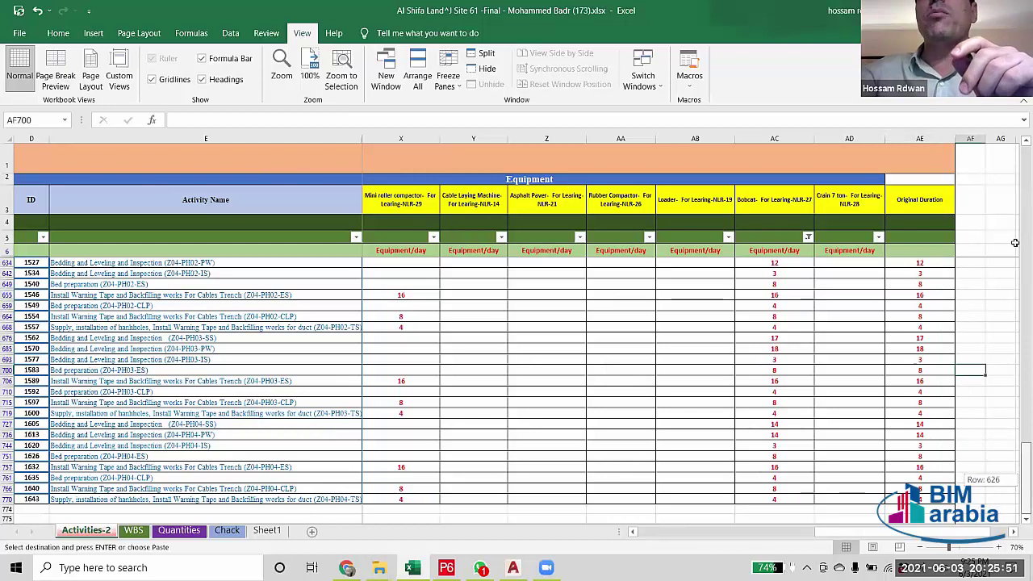
Clear the Bobcat (NLR-27) column filter so that all activities are listed again from the first row.
left_click_drag(1025, 453, 1025, 197)
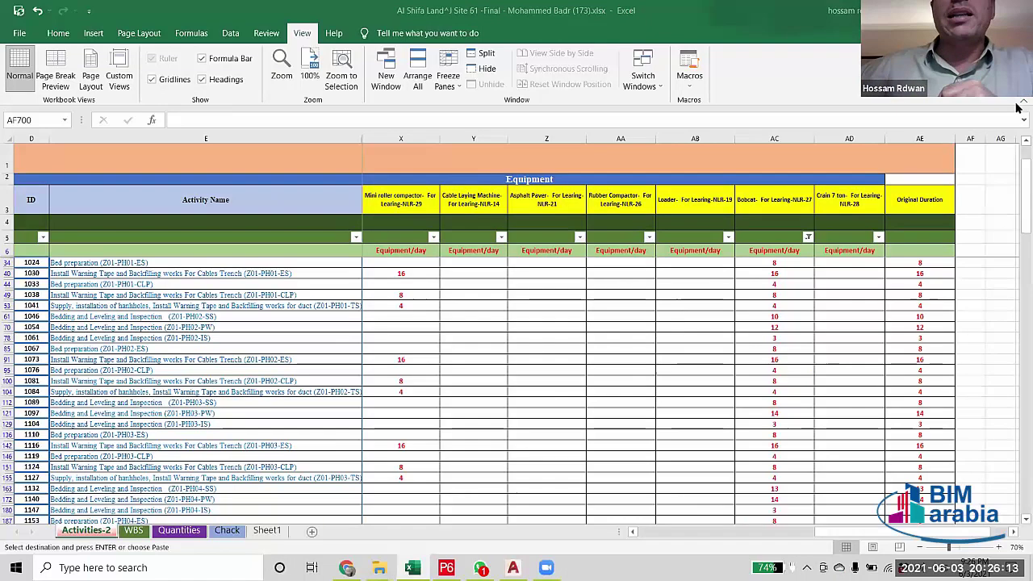
left_click(809, 238)
left_click(839, 386)
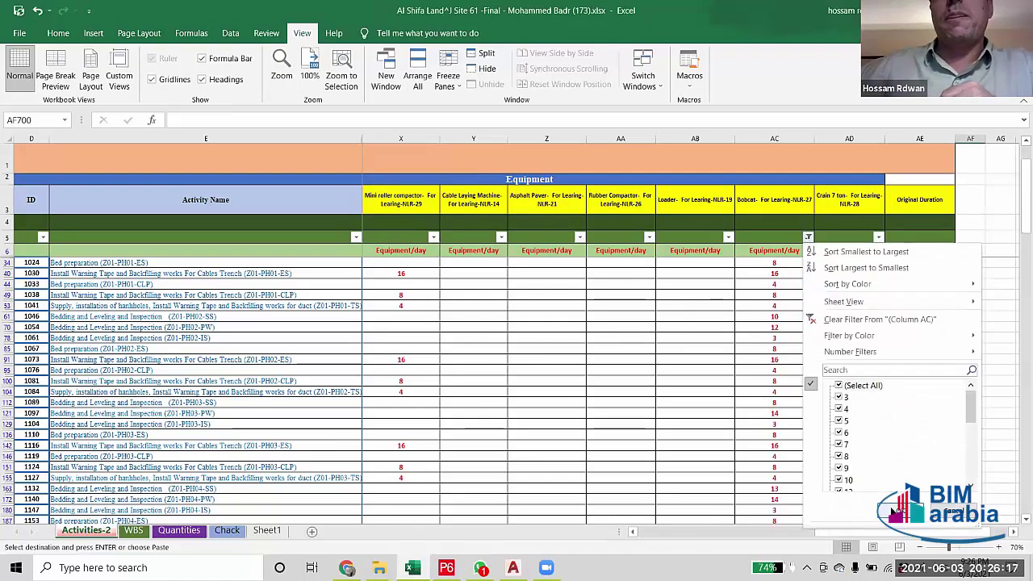
left_click(908, 510)
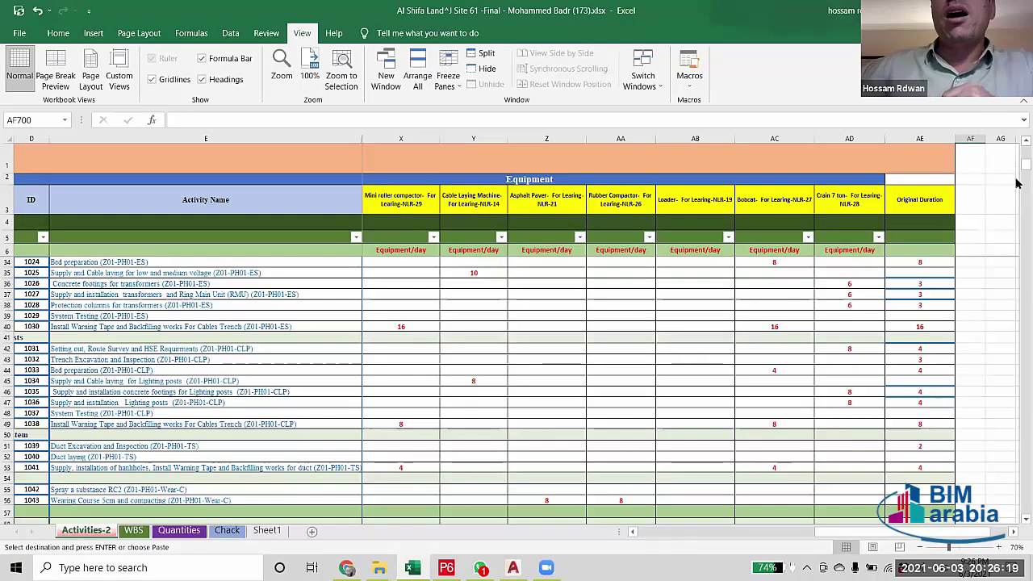
left_click_drag(1023, 171, 1024, 152)
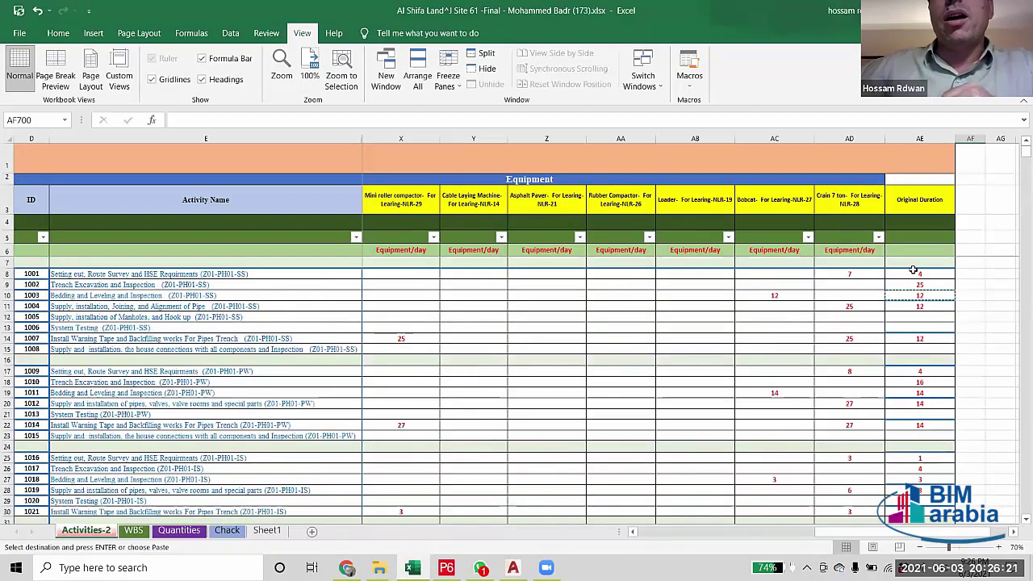
Examine the Original Durations of the first activities and the labor quantities of activity 1005, Supply, installation of Manholes, and Hook up.
left_click_drag(919, 274, 914, 309)
left_click(918, 318)
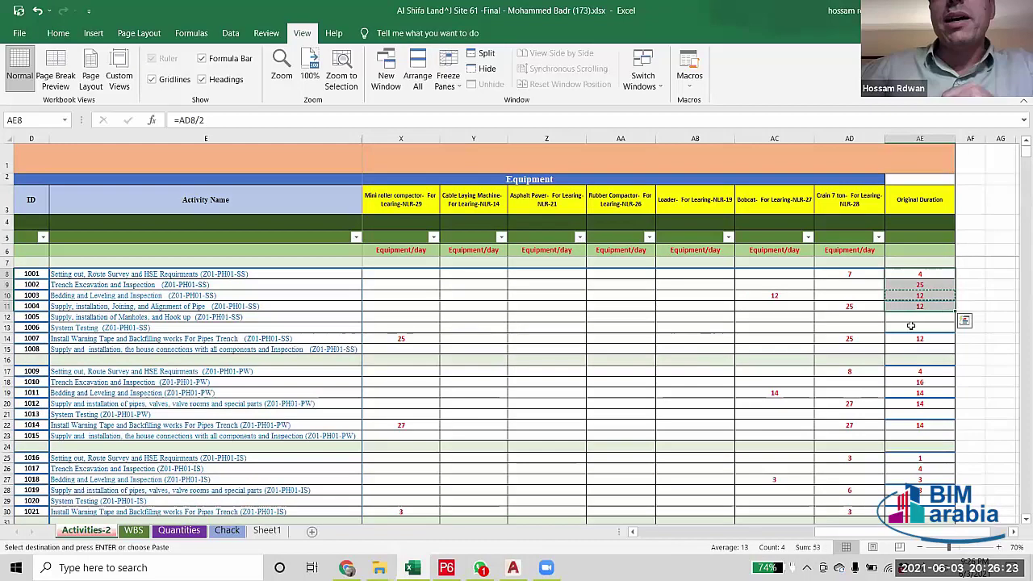
left_click_drag(898, 535, 1000, 534)
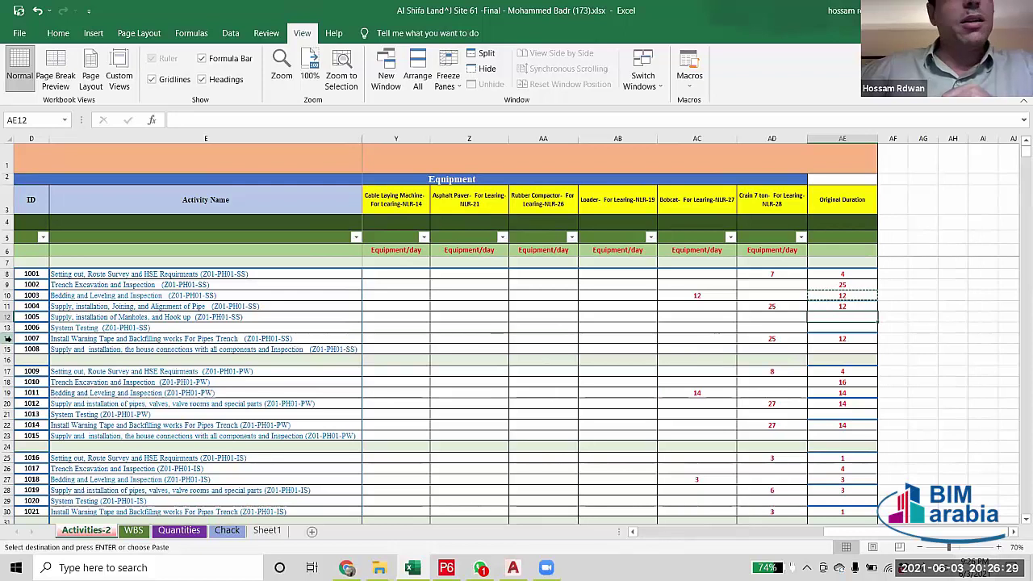
left_click(6, 317)
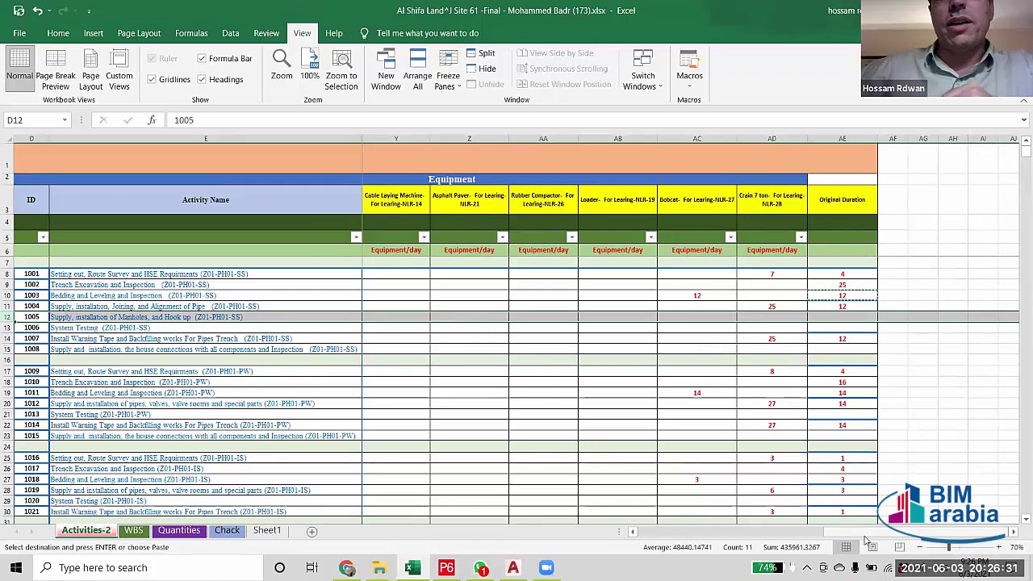
left_click_drag(855, 532, 658, 553)
left_click_drag(831, 528, 831, 529)
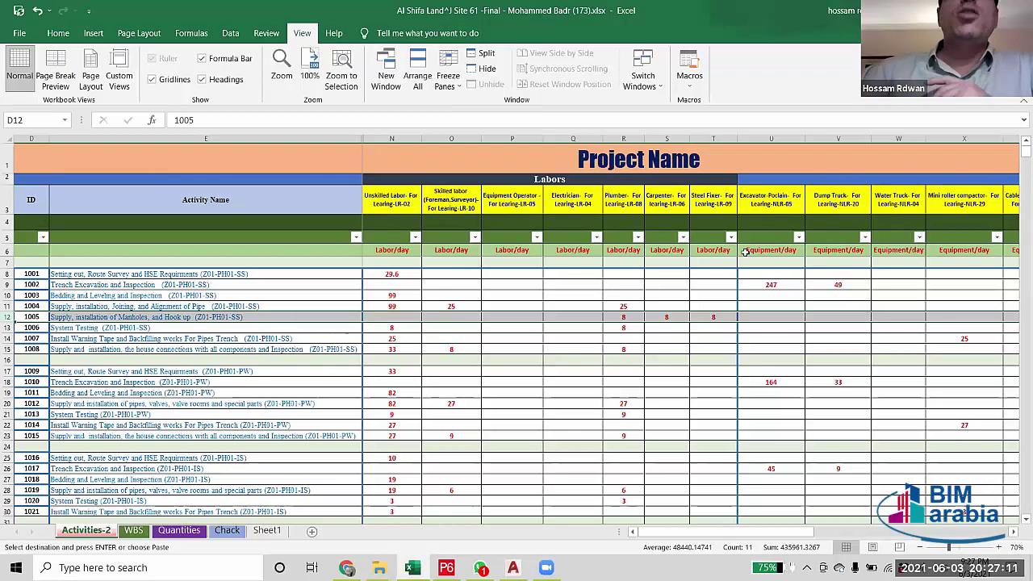
Filter the Carpenter (LR-06) labor column to exclude blank rows.
left_click(682, 238)
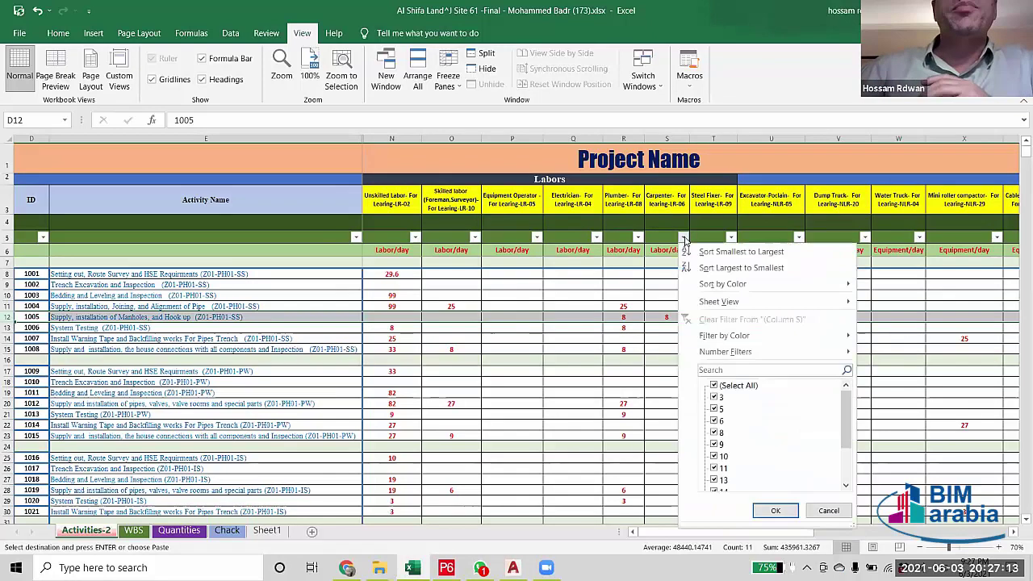
scroll(666, 510, "down", 5)
left_click(726, 479)
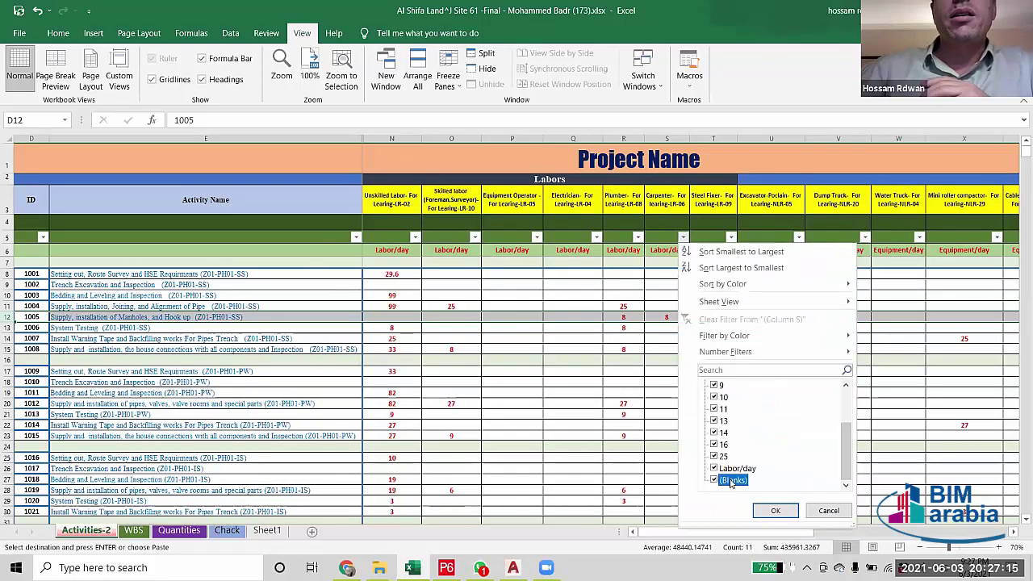
left_click(773, 510)
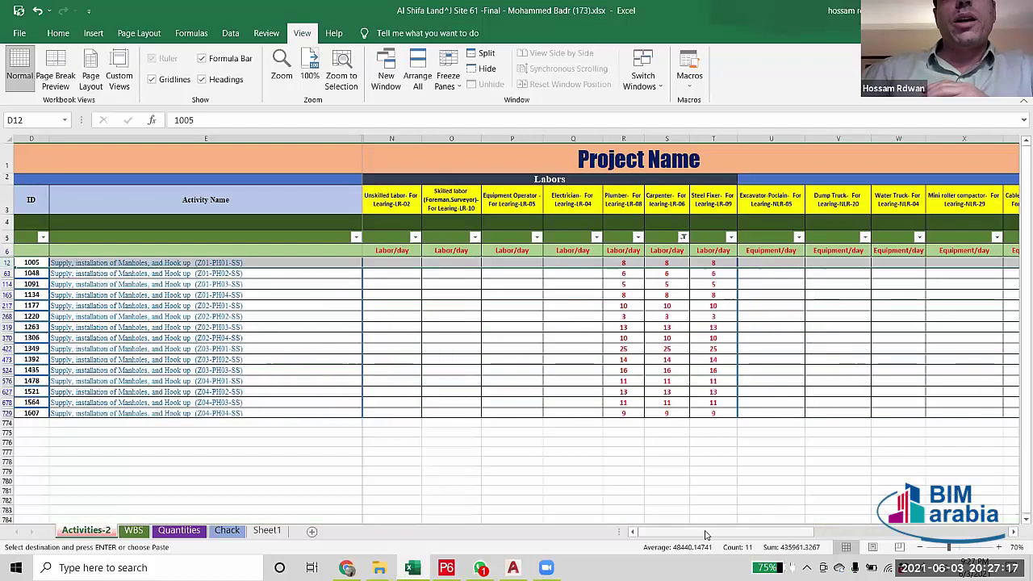
left_click_drag(710, 532, 721, 544)
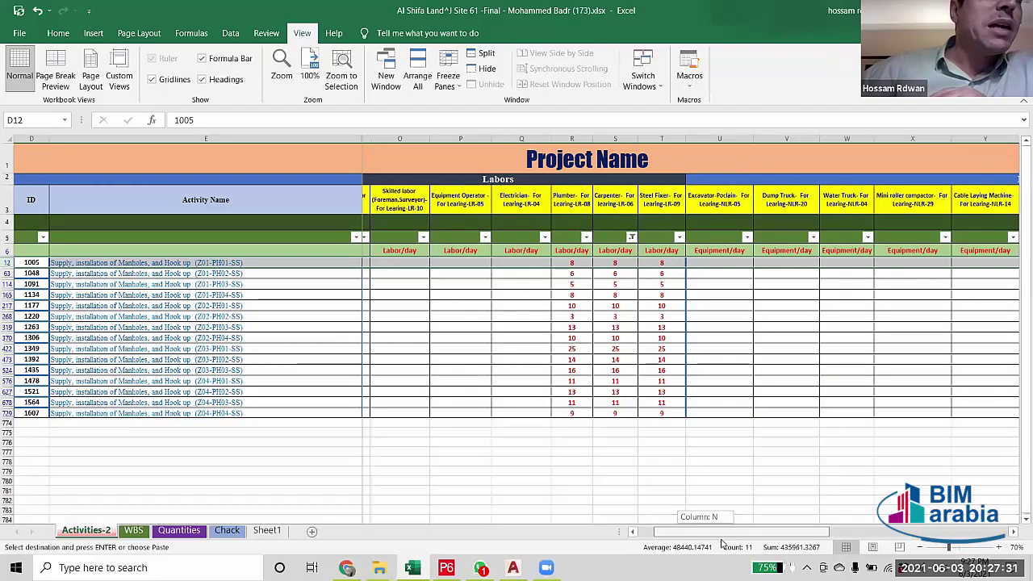
left_click_drag(721, 545, 709, 544)
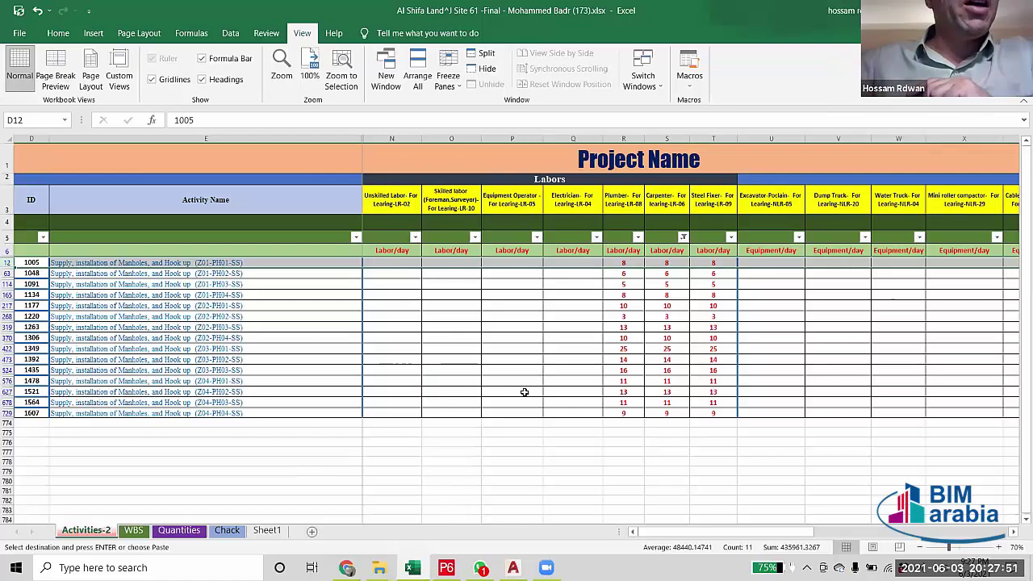
Enter the formula =T12, the Steel Fixer quantity, as the Original Duration of activity 1005 (Z01-PH01-SS).
left_click_drag(730, 538, 920, 539)
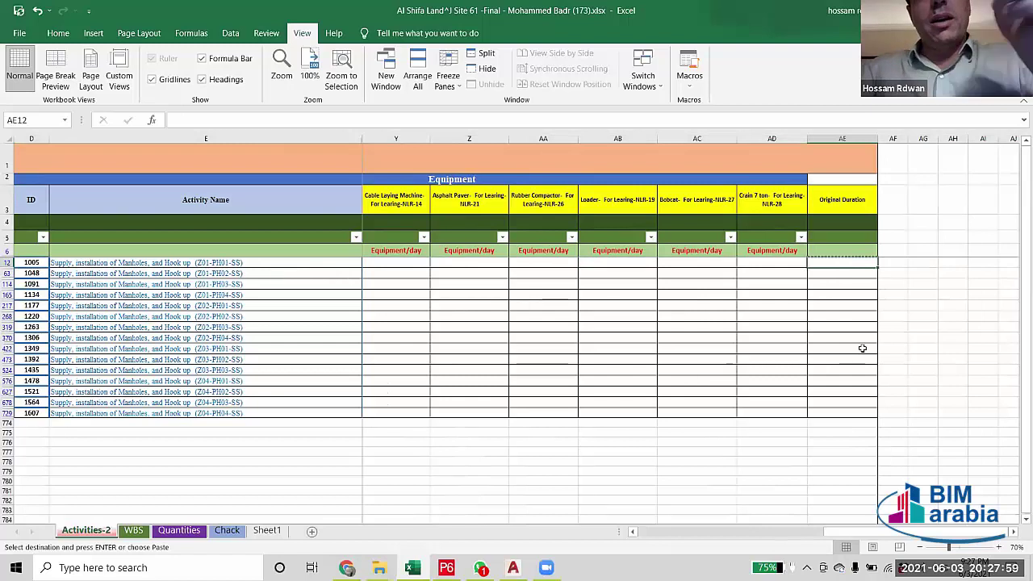
type("=")
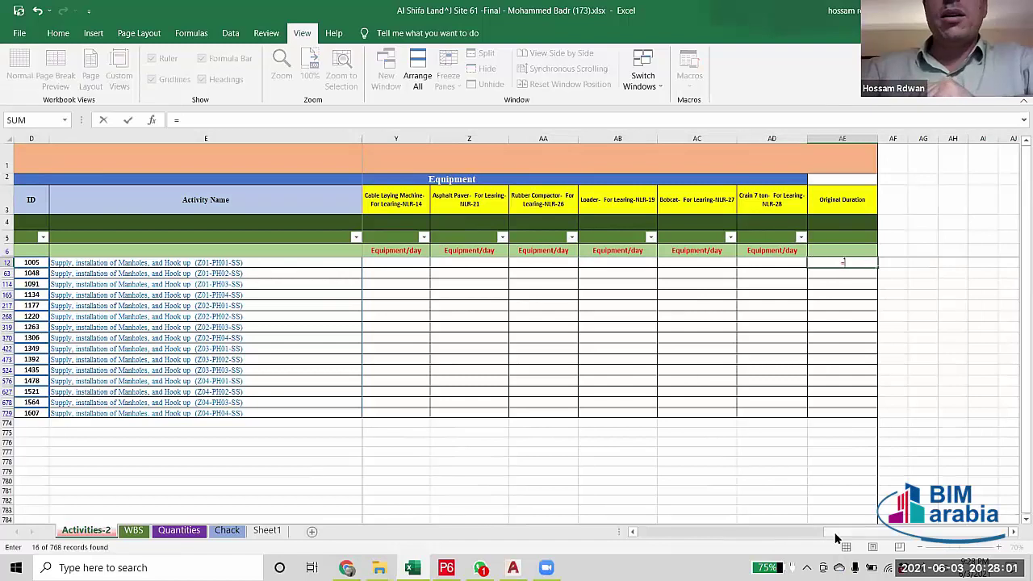
left_click_drag(839, 531, 763, 531)
left_click(385, 262)
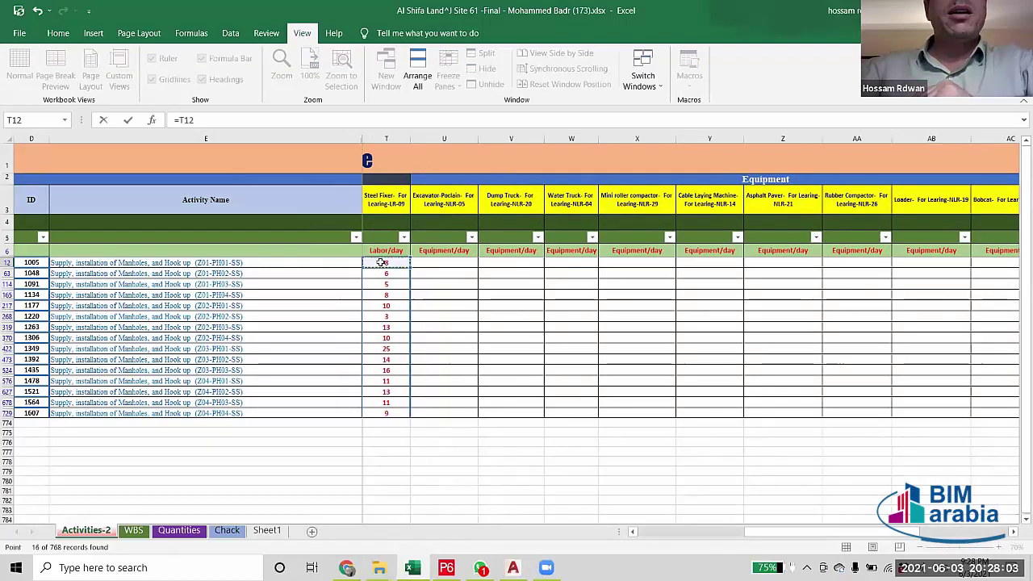
key("Return")
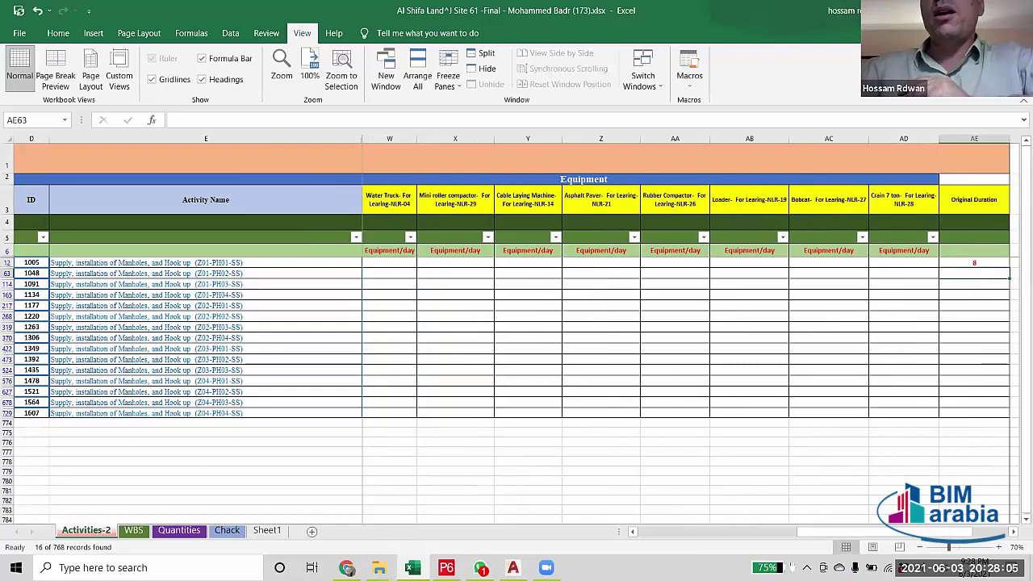
Copy the Original Duration formula of activity 1005 to the filtered manhole activities from 1048 down to 1607.
left_click(974, 262)
key("ctrl+c")
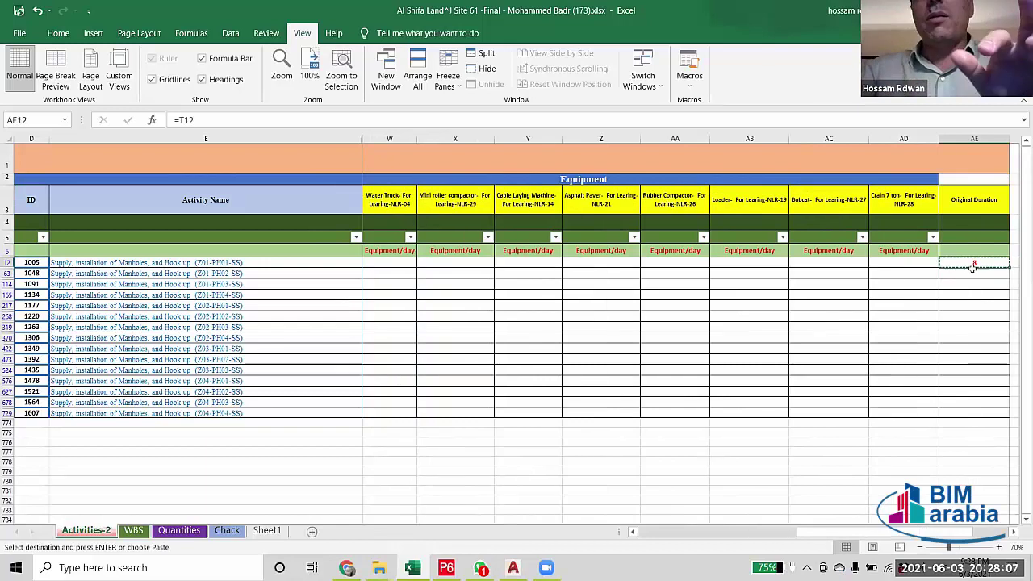
left_click_drag(974, 274, 979, 415)
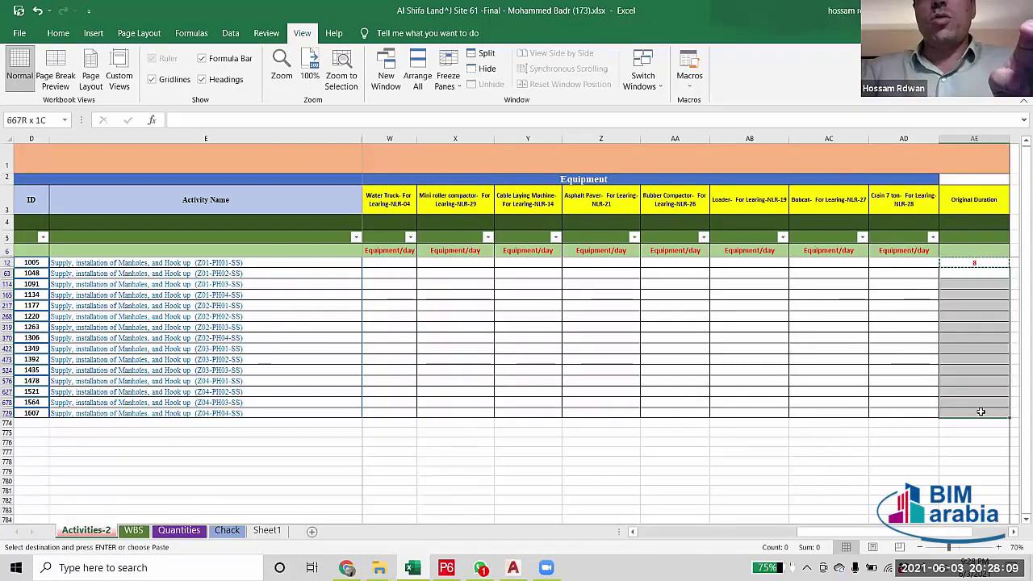
key("ctrl+v")
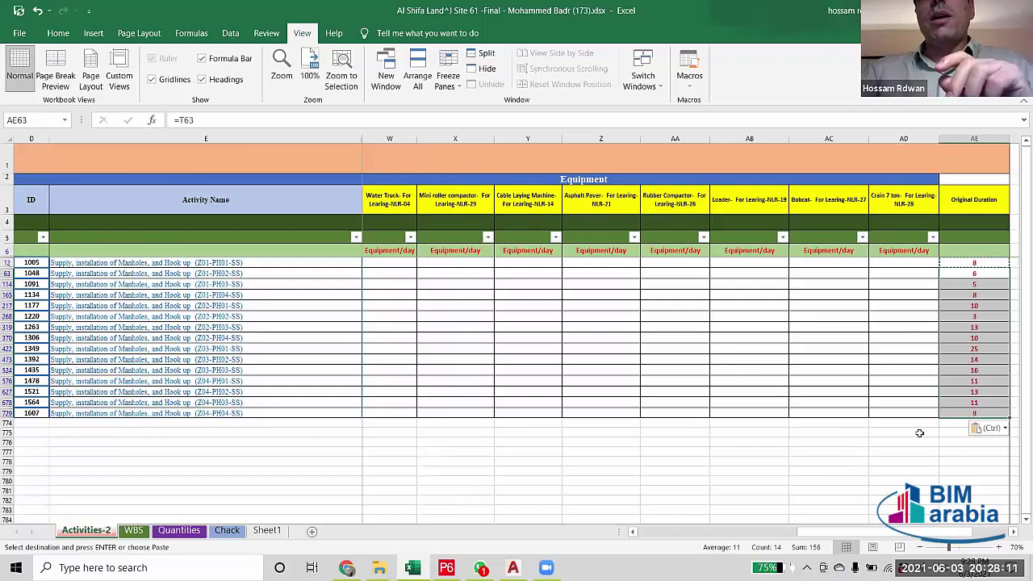
left_click(895, 442)
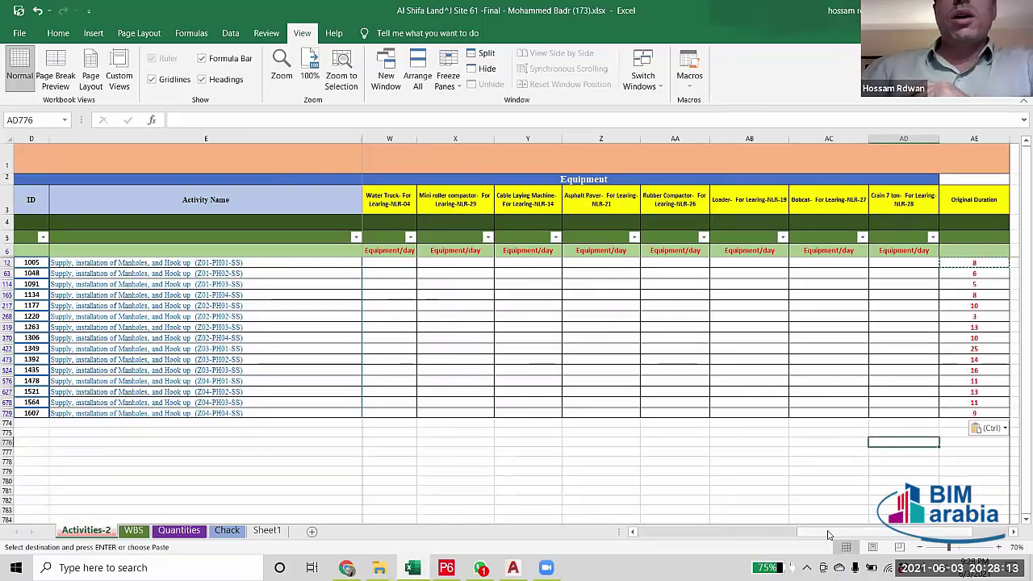
Clear the Carpenter (LR-06) column filter and return to the Original Duration column of the first activities.
left_click(635, 531)
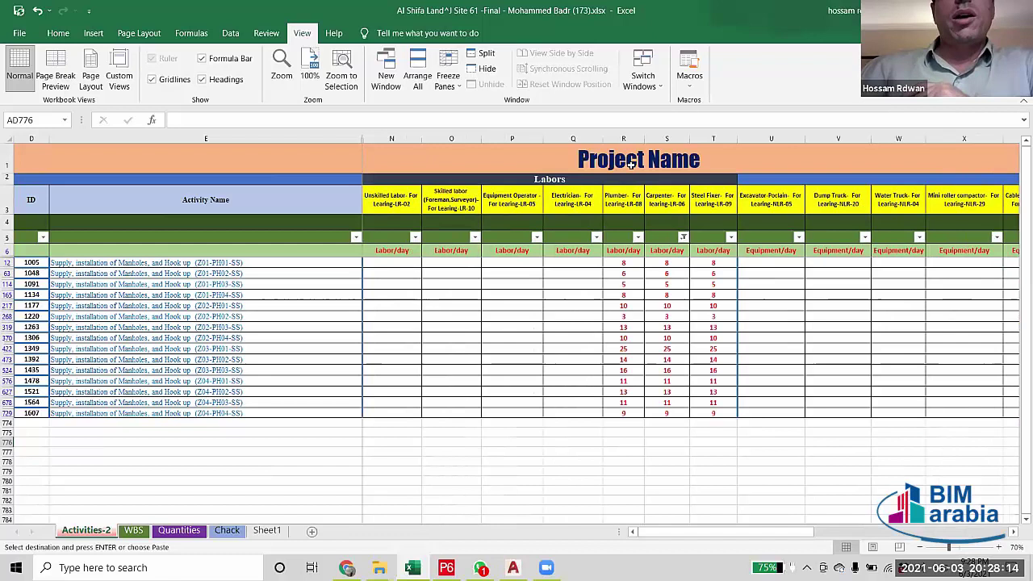
left_click(683, 237)
left_click(726, 386)
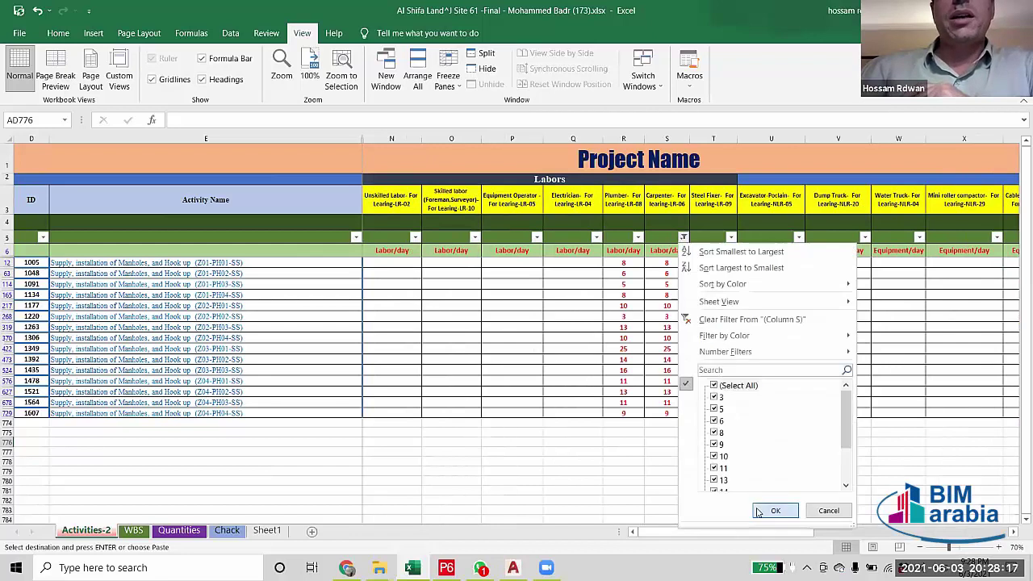
left_click(775, 510)
left_click_drag(702, 533, 888, 532)
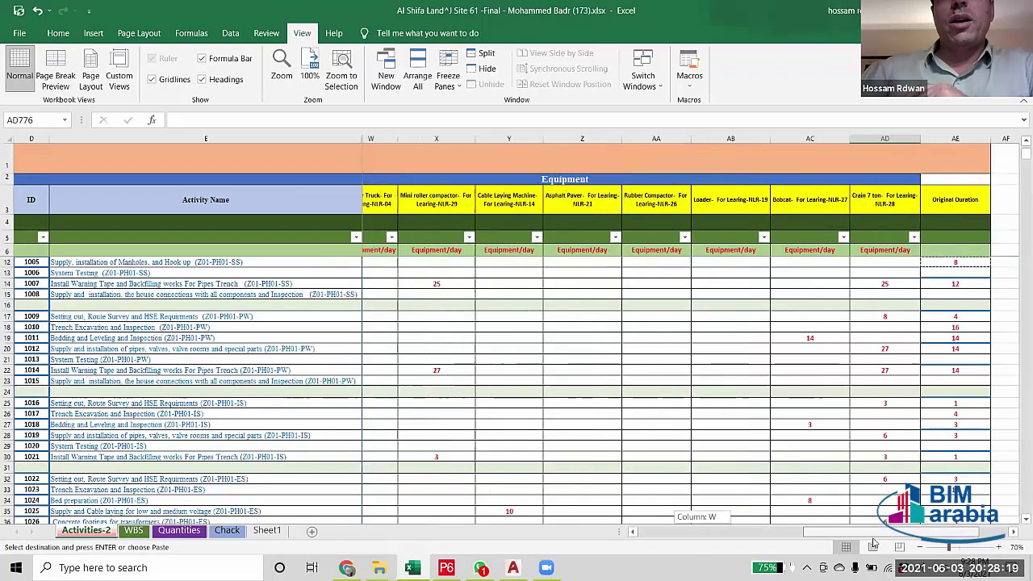
scroll(841, 267, "up", 2)
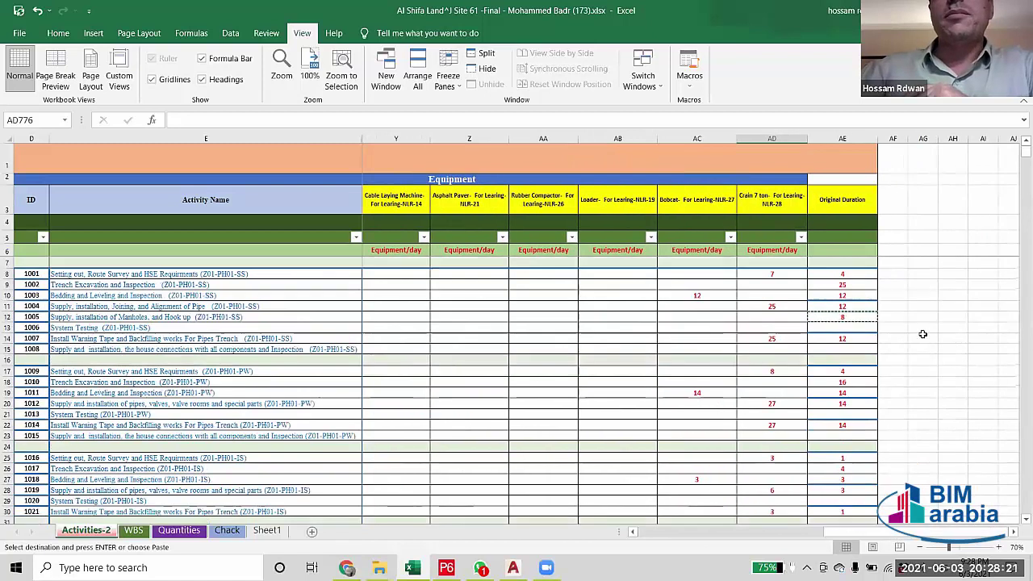
Examine the missing Original Duration and the labor quantities of activity 1006, System Testing (Z01-PH01-SS).
left_click(952, 359)
left_click(831, 327)
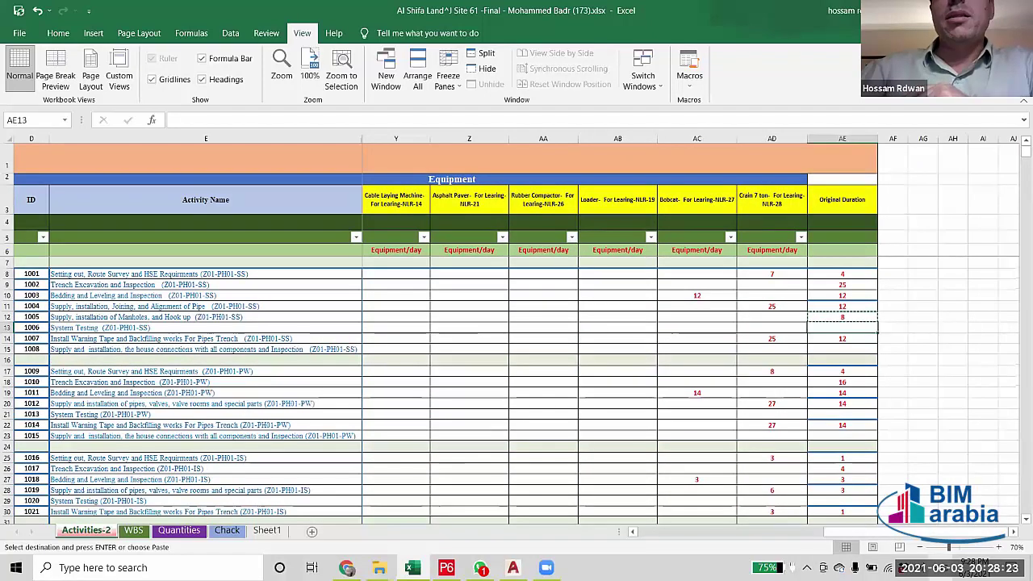
left_click(7, 316)
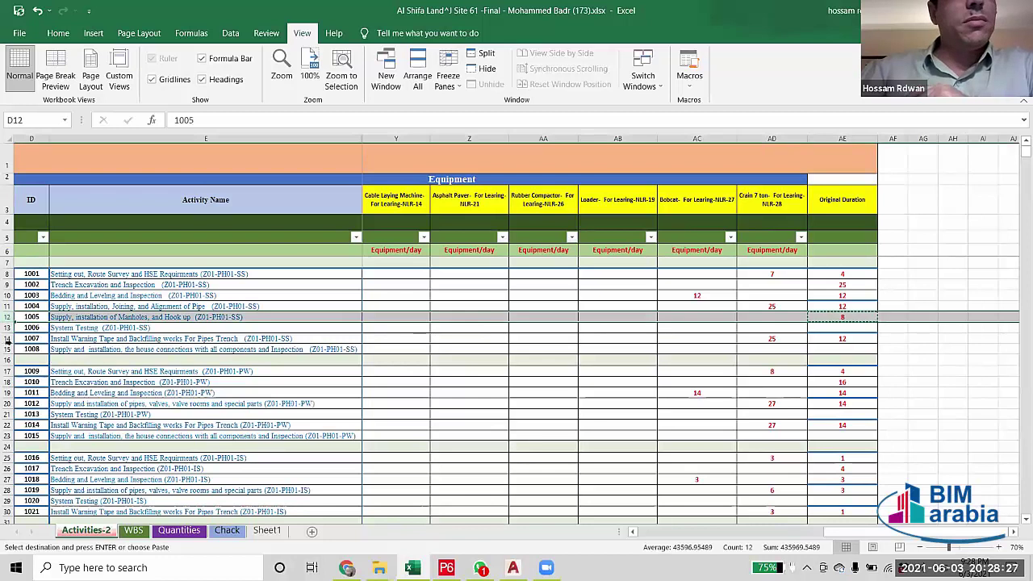
left_click(7, 327)
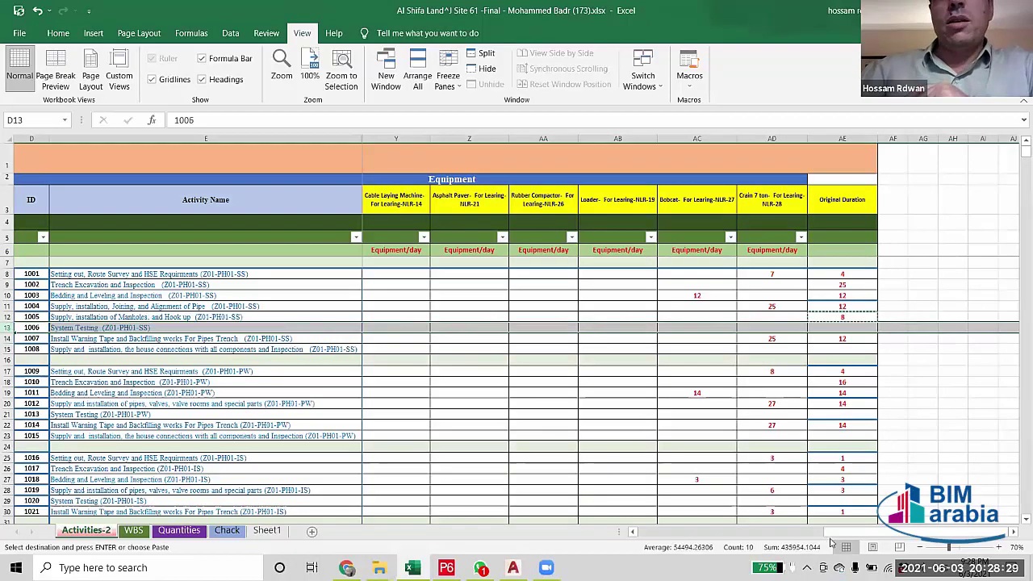
left_click_drag(834, 532, 622, 542)
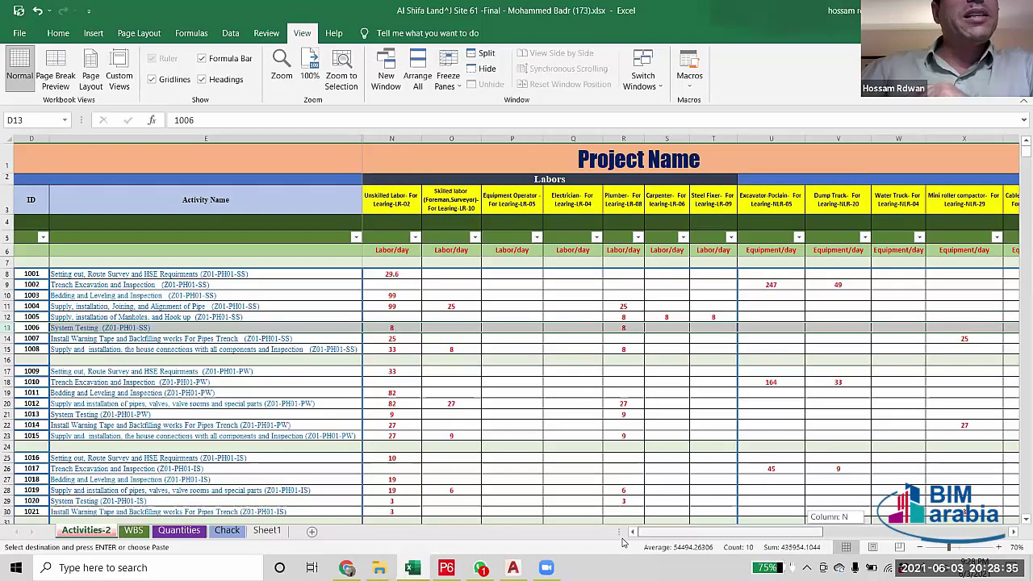
left_click_drag(623, 542, 621, 538)
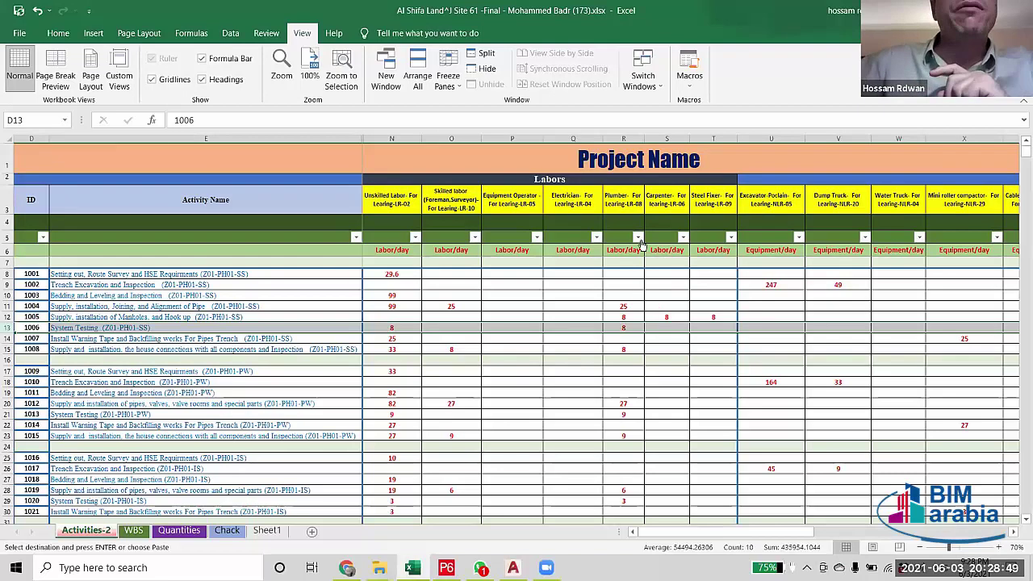
Try filtering the Unskilled Labor (LR-02) column to exclude blank rows, and restore the full activity list.
left_click(415, 237)
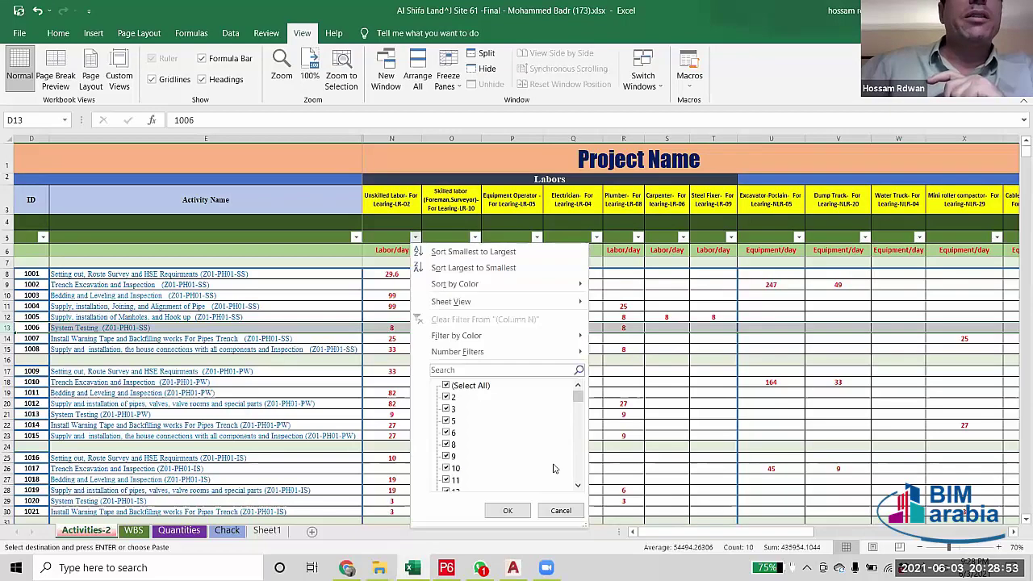
scroll(501, 444, "down", 10)
left_click(445, 479)
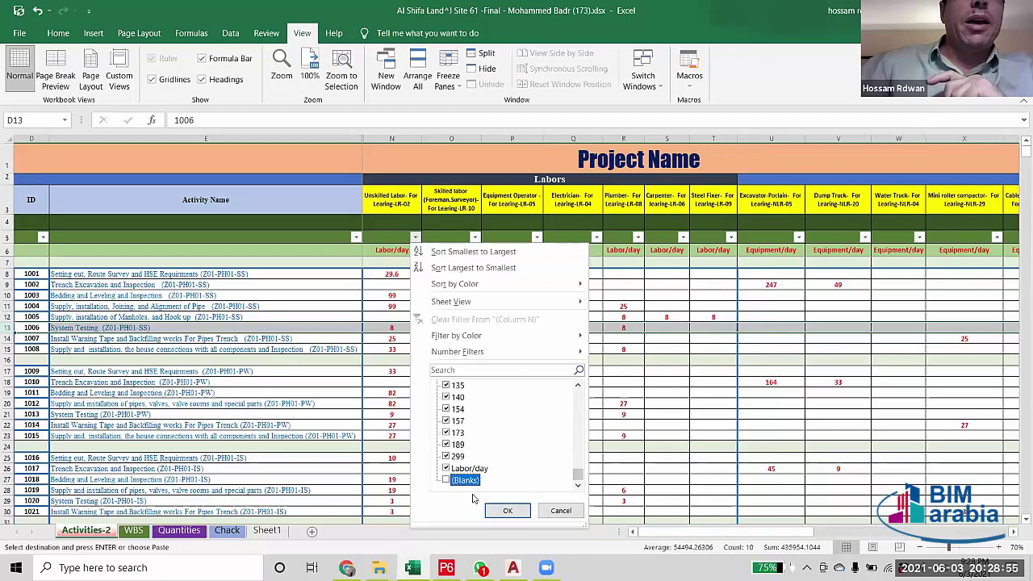
left_click(508, 510)
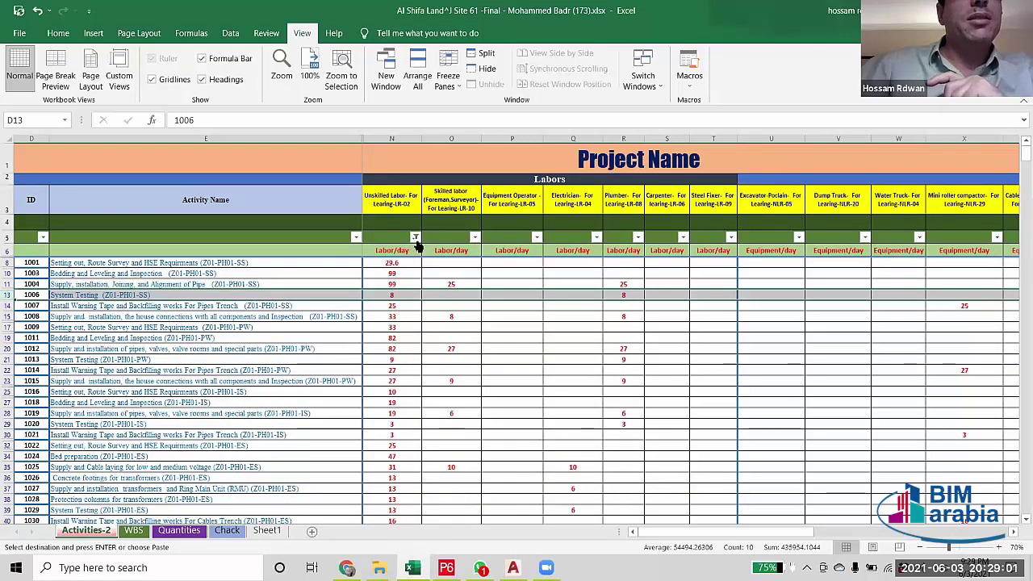
left_click(415, 237)
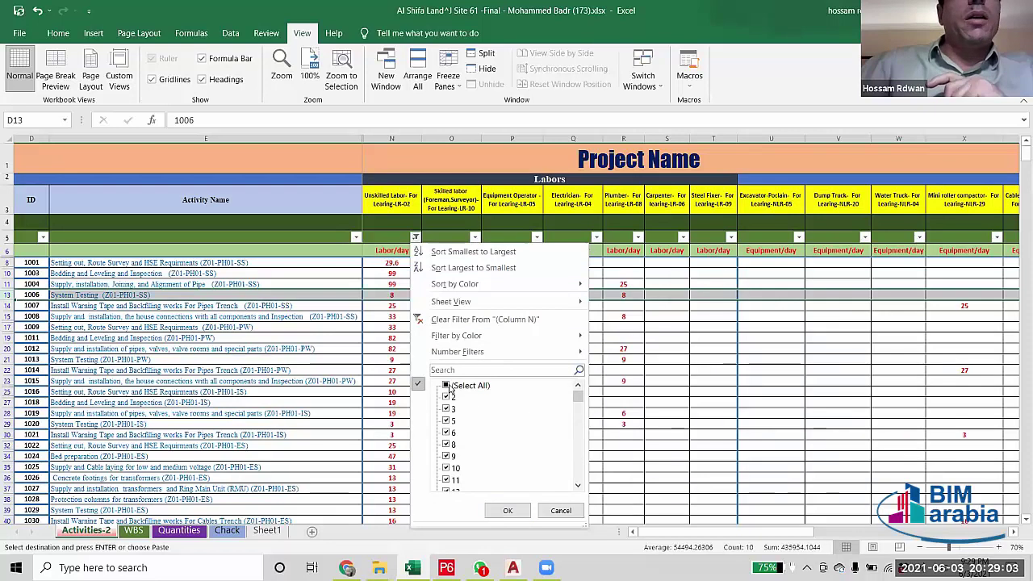
left_click(516, 509)
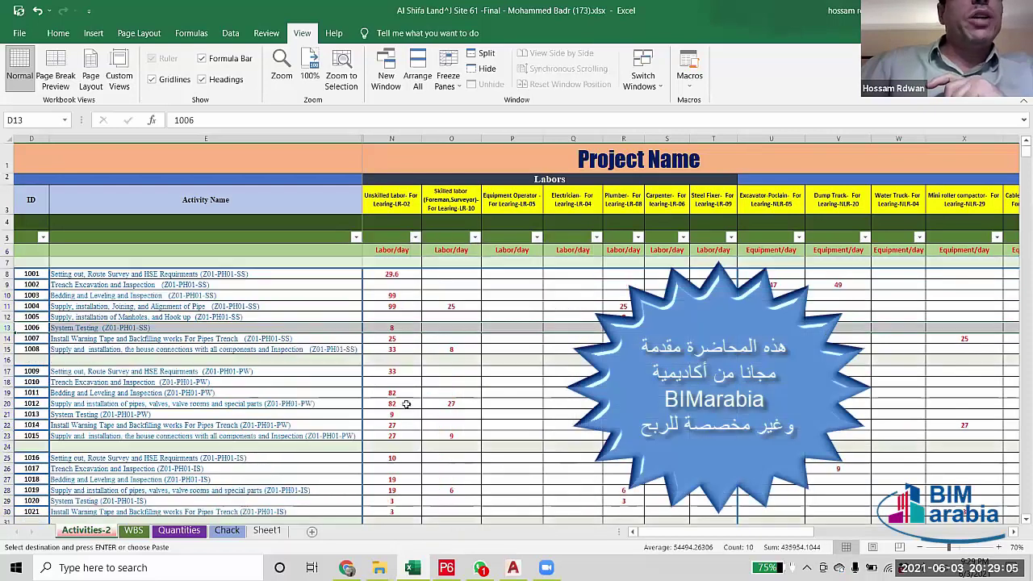
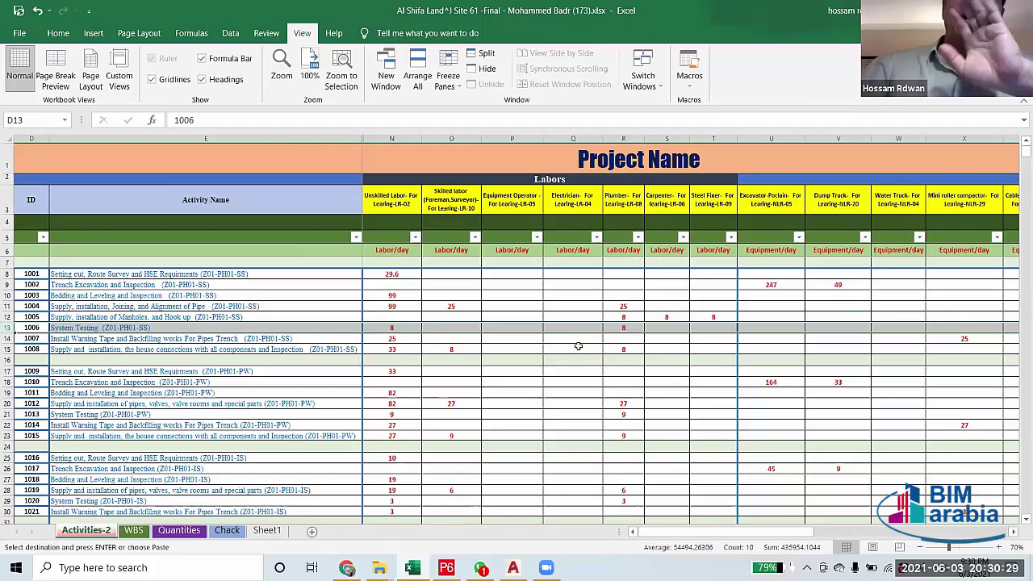
Filter the Activity Name column by System Testing, using the wording copied from the name of activity 1006.
left_click(355, 238)
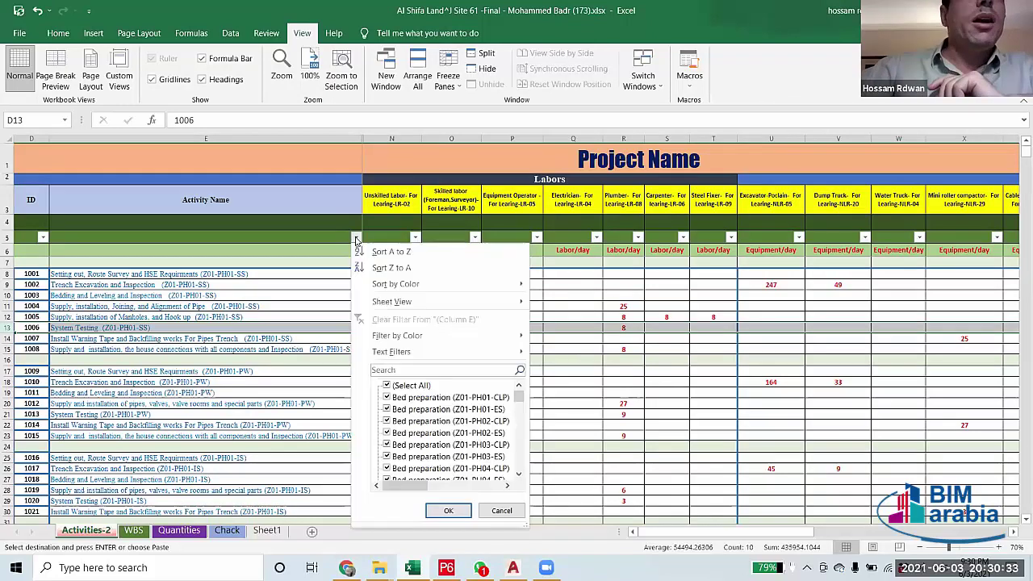
left_click(654, 379)
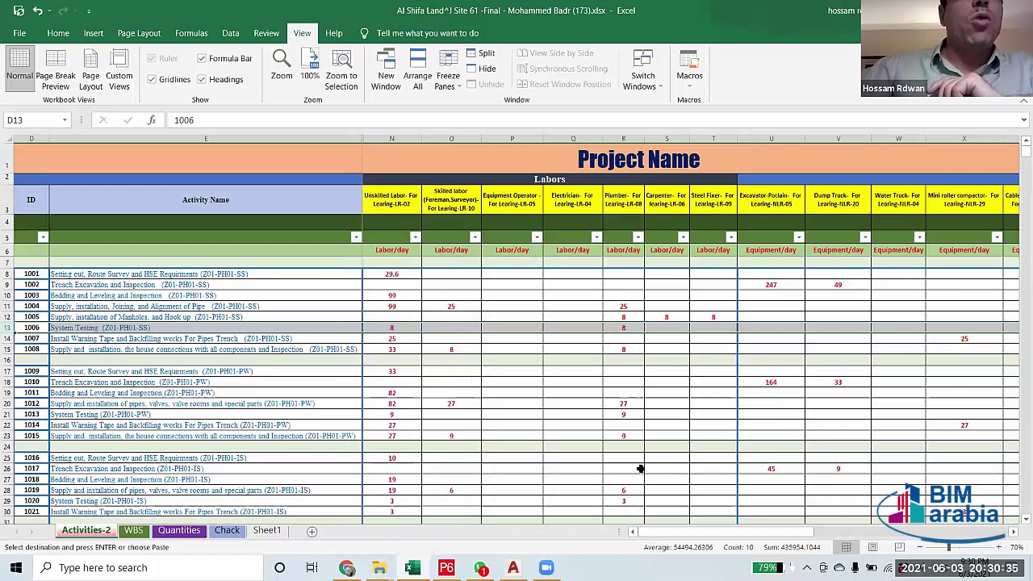
left_click(97, 326)
left_click_drag(235, 120, 168, 123)
key("ctrl+c")
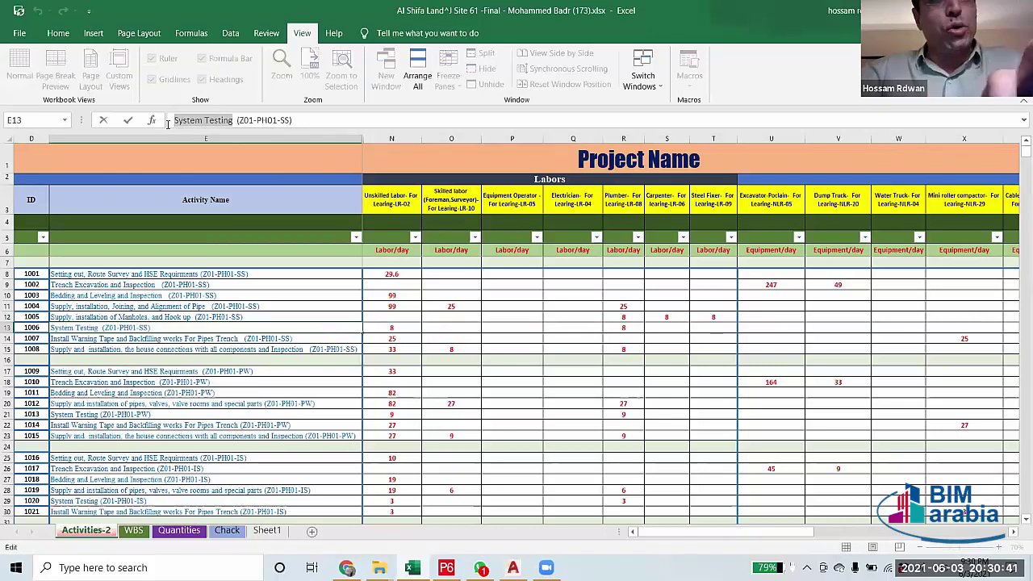
left_click(181, 371)
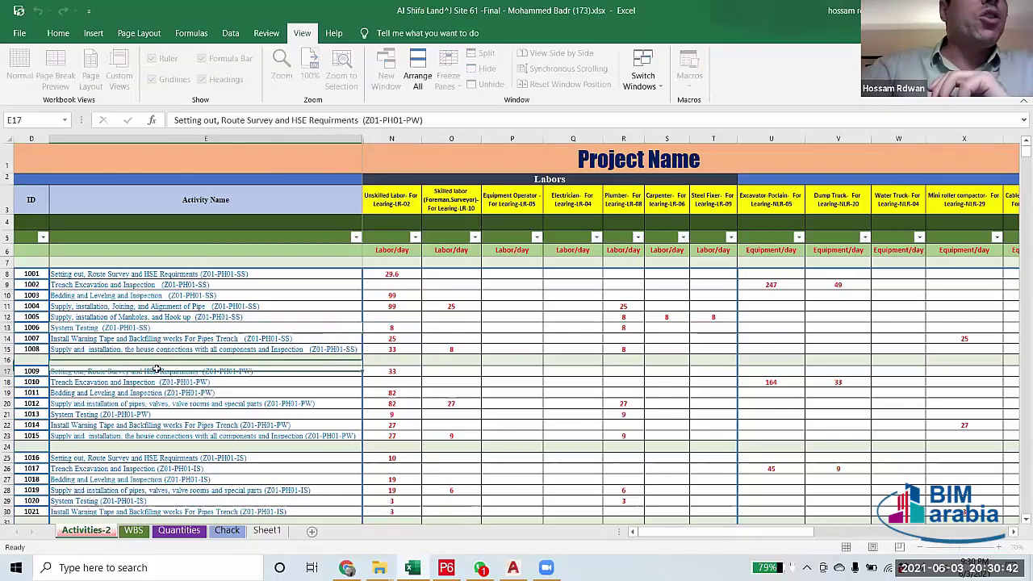
left_click(90, 327)
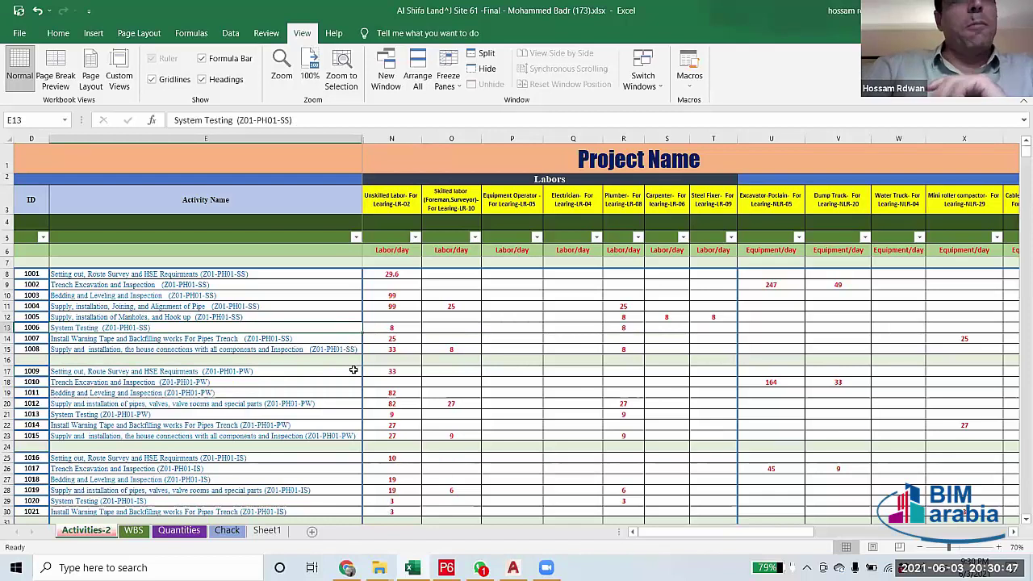
left_click(355, 236)
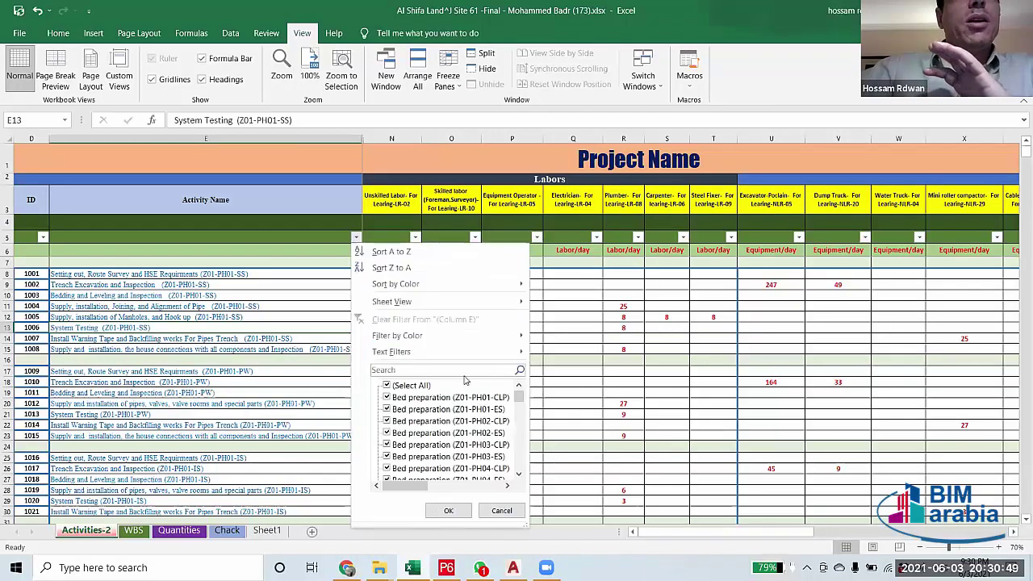
key("ctrl+v")
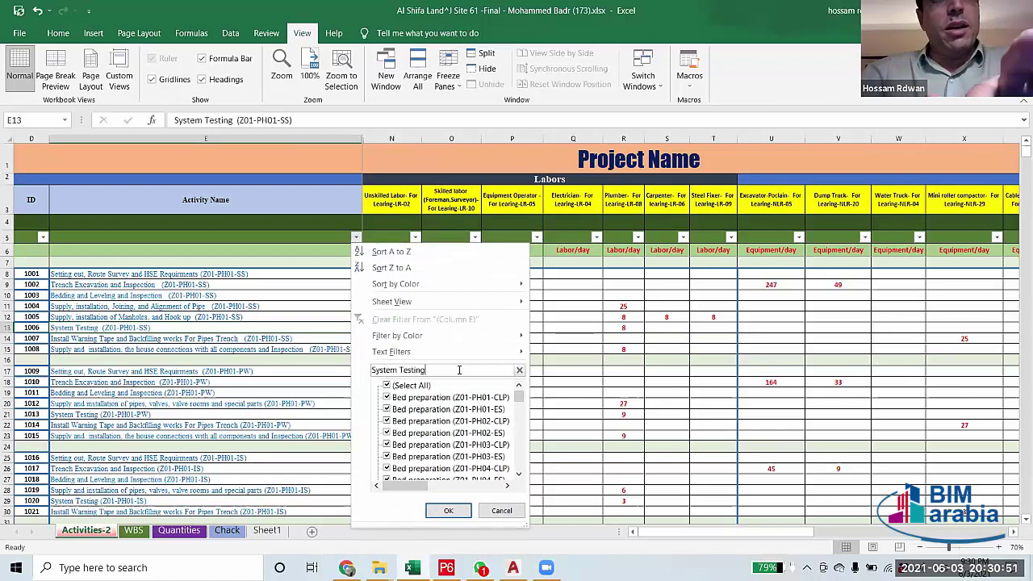
left_click(462, 510)
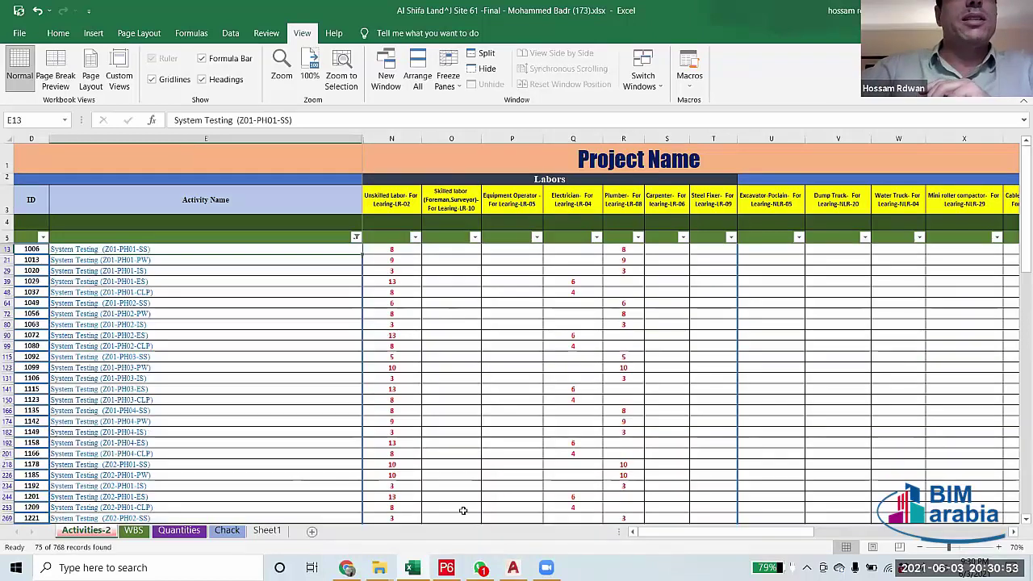
Examine the Unskilled Labor (LR-02), Electrician (LR-04) and Plumber (LR-08) quantities of the System Testing activities.
left_click_drag(683, 534, 642, 544)
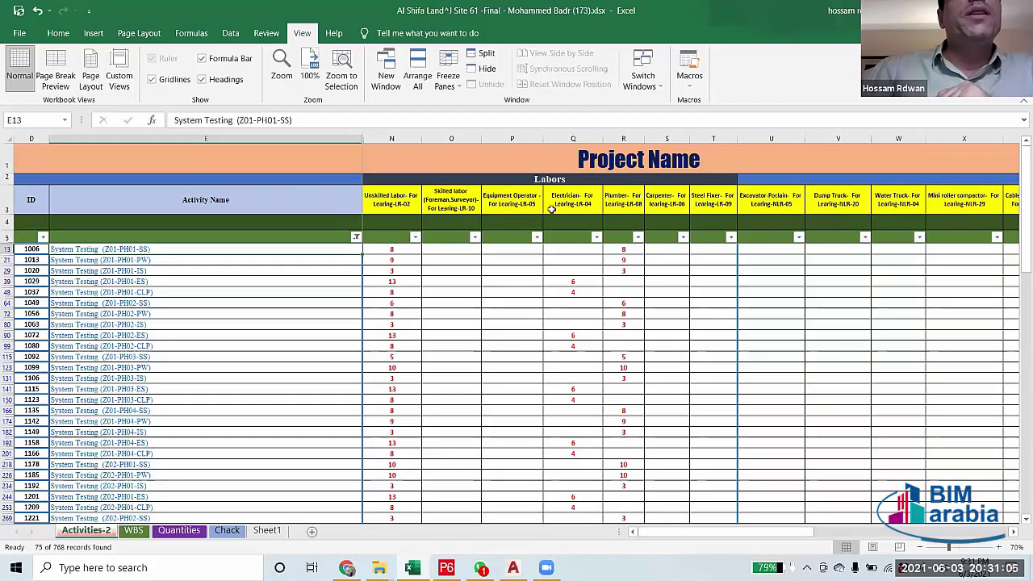
left_click(390, 141)
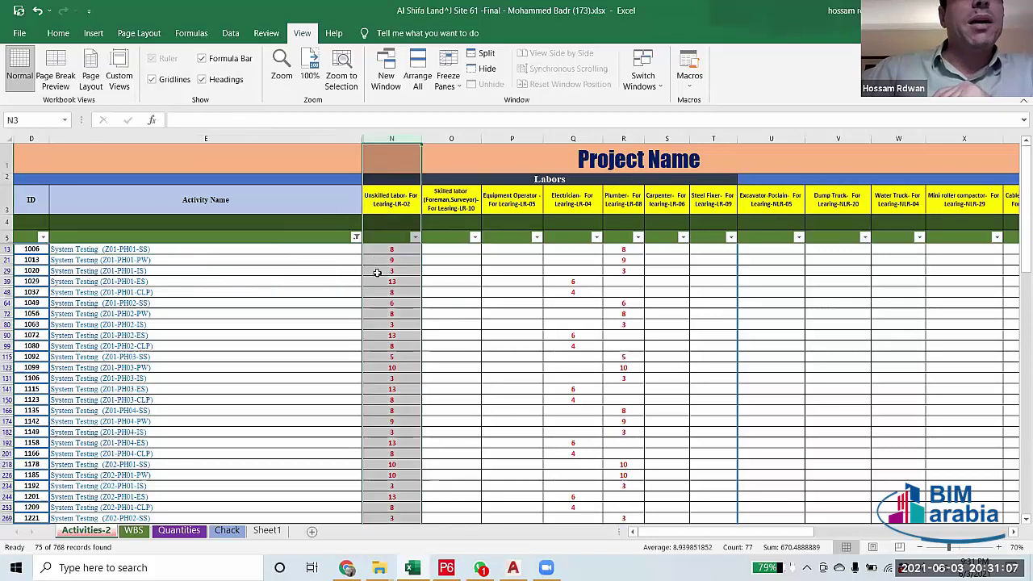
left_click(378, 251)
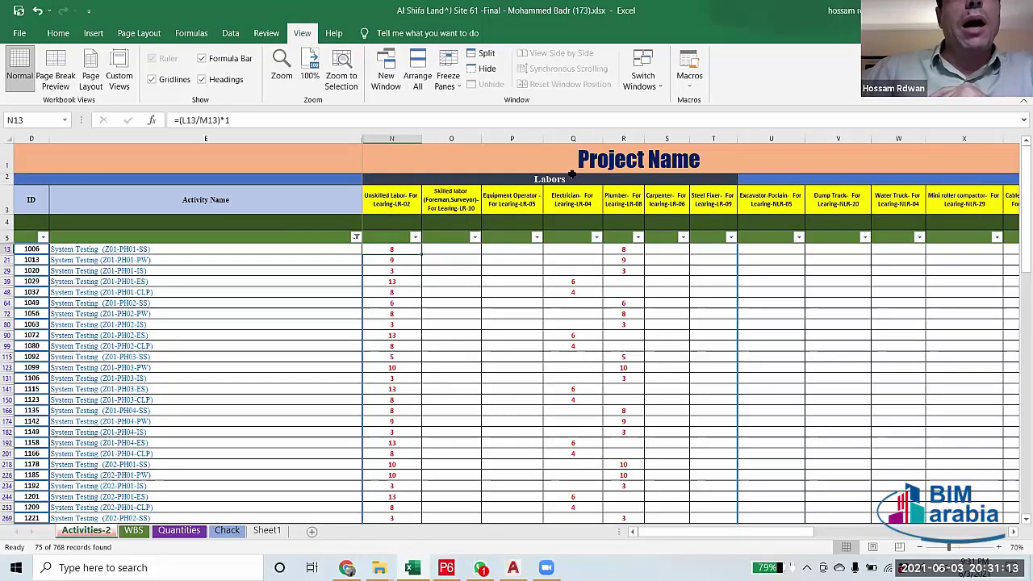
left_click_drag(569, 280, 566, 432)
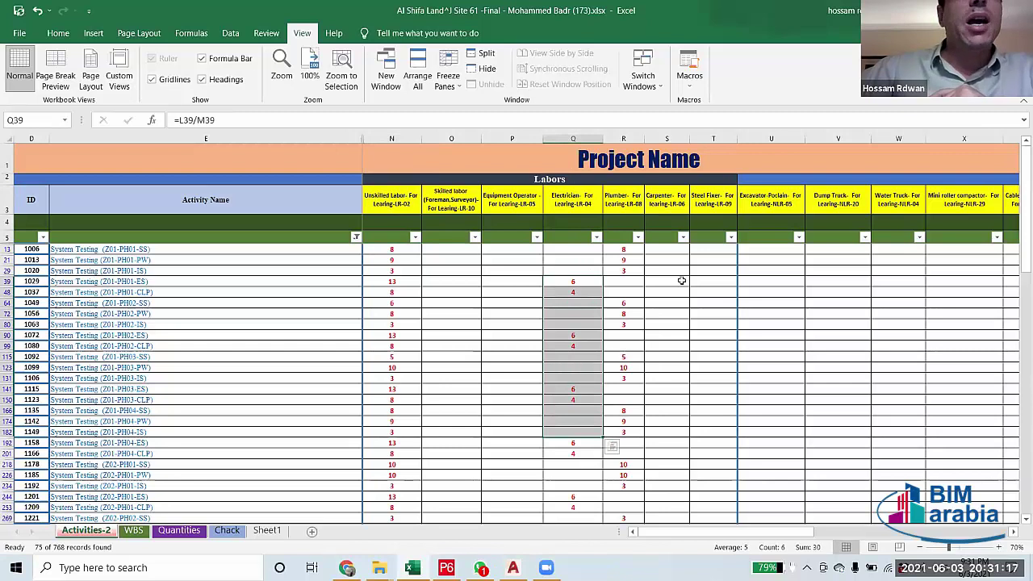
left_click(632, 190)
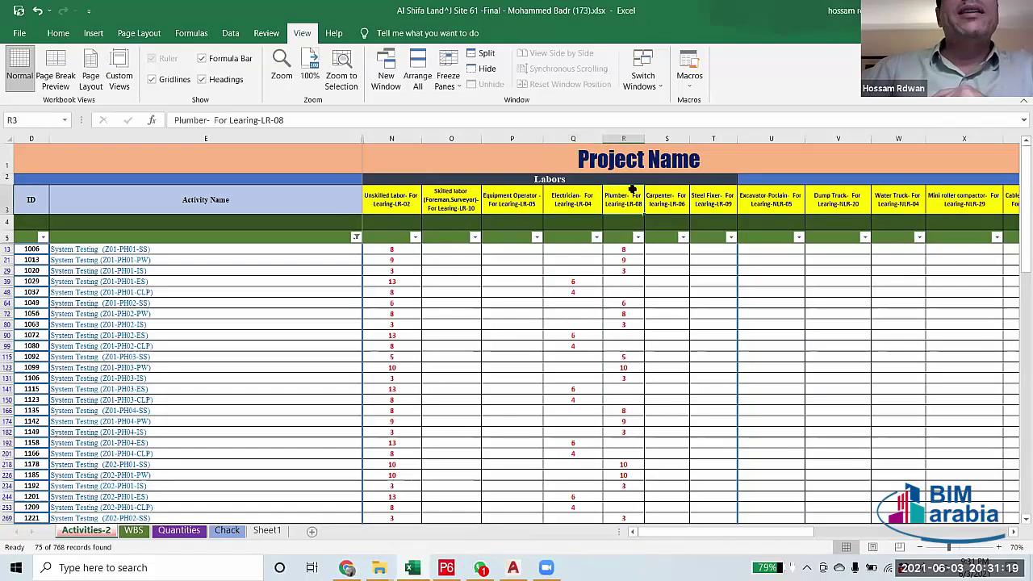
left_click_drag(622, 247, 623, 408)
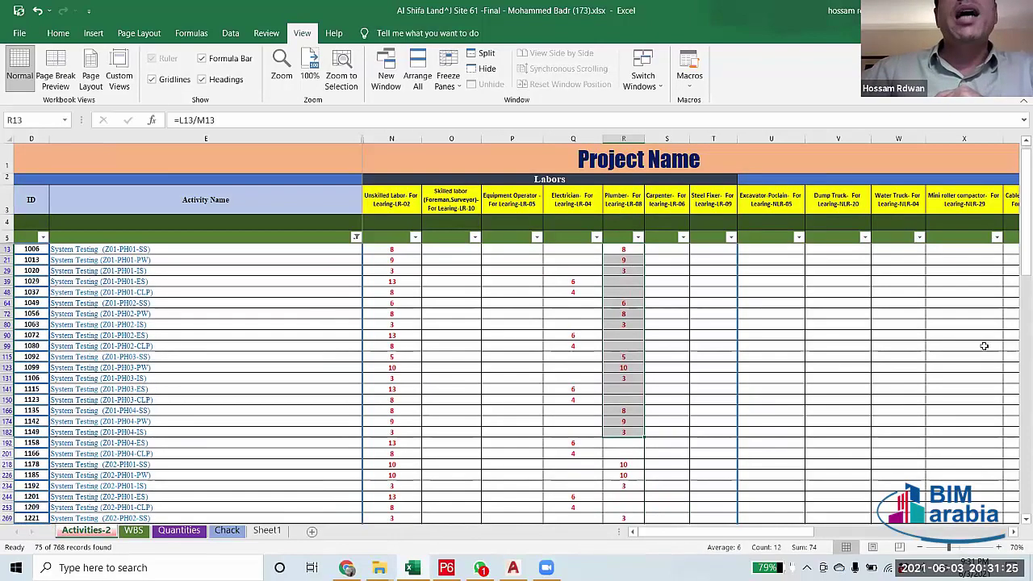
left_click(570, 258)
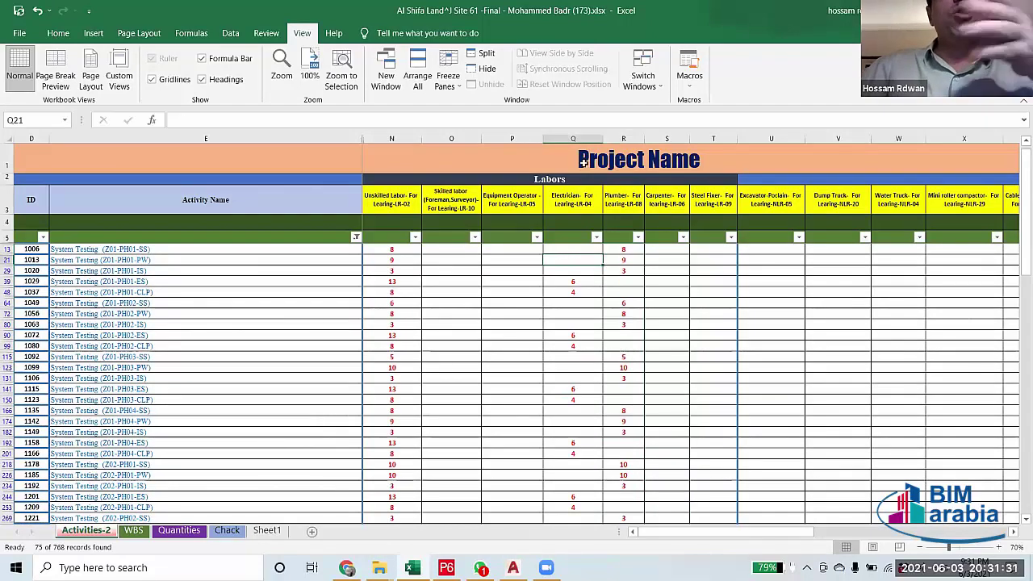
Filter the Electrician (LR-04) column to exclude blank rows, and inspect the unskilled labor and electrician formulas of activity 1029.
left_click(596, 237)
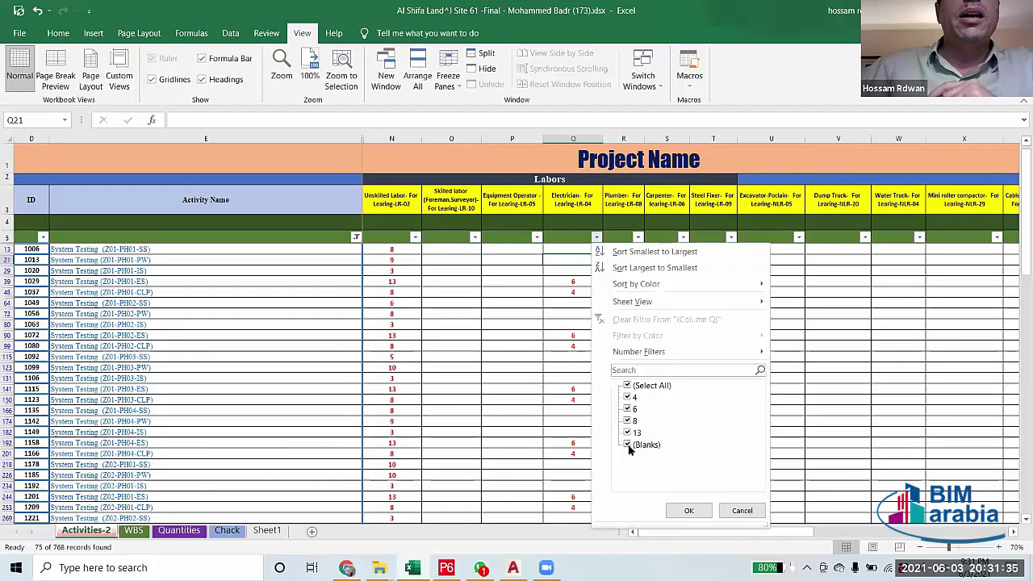
left_click(627, 445)
left_click(700, 514)
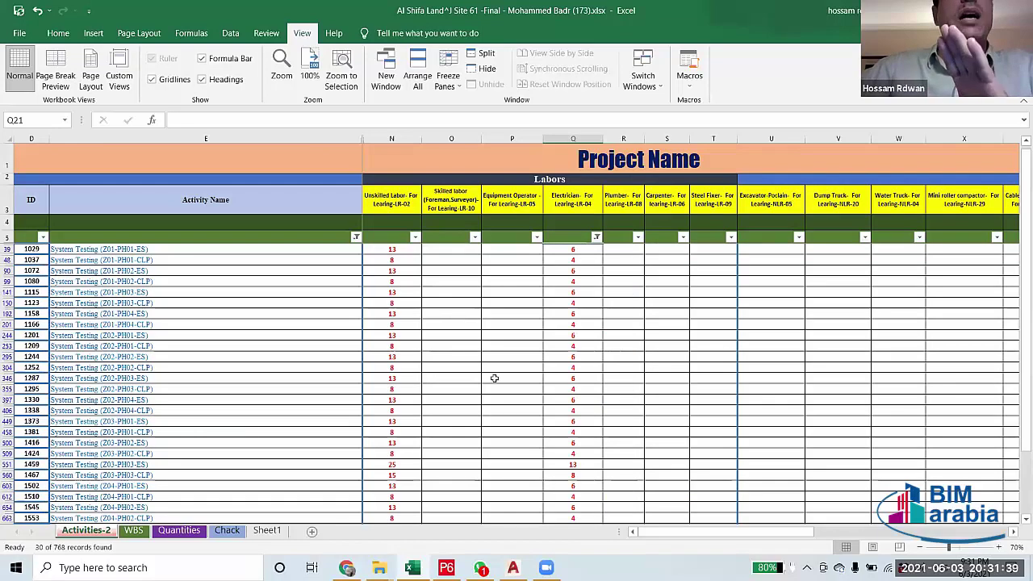
left_click(389, 251)
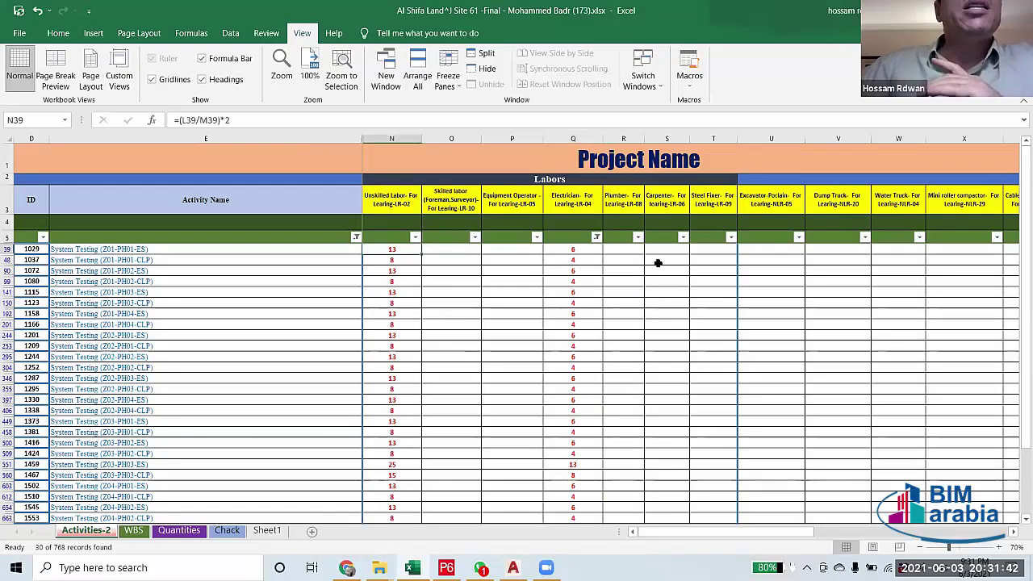
left_click(586, 249)
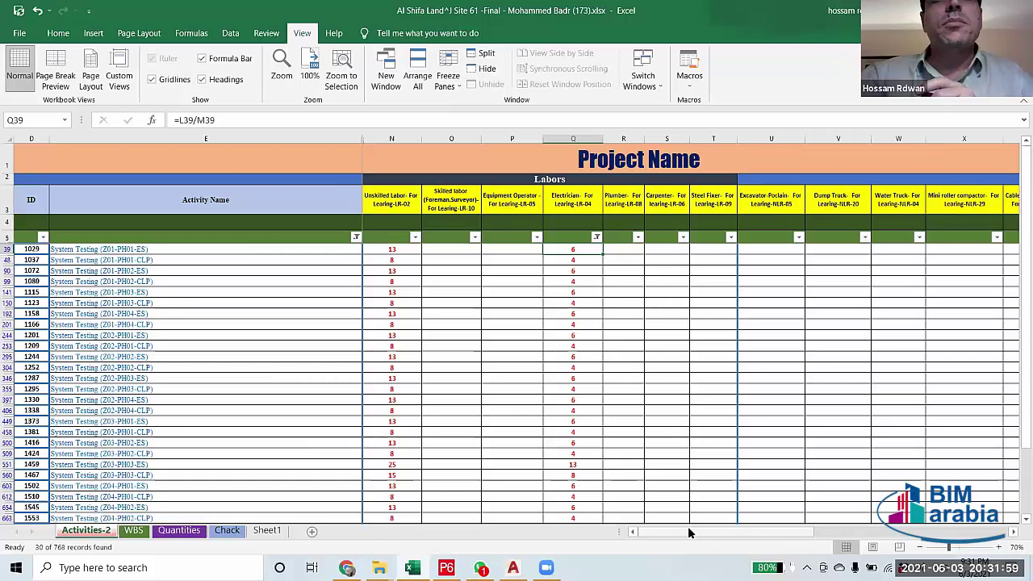
Enter the Original Duration formula =Q39/2 for activity 1029, dividing its Electrician quantity by 2.
left_click_drag(720, 534, 840, 531)
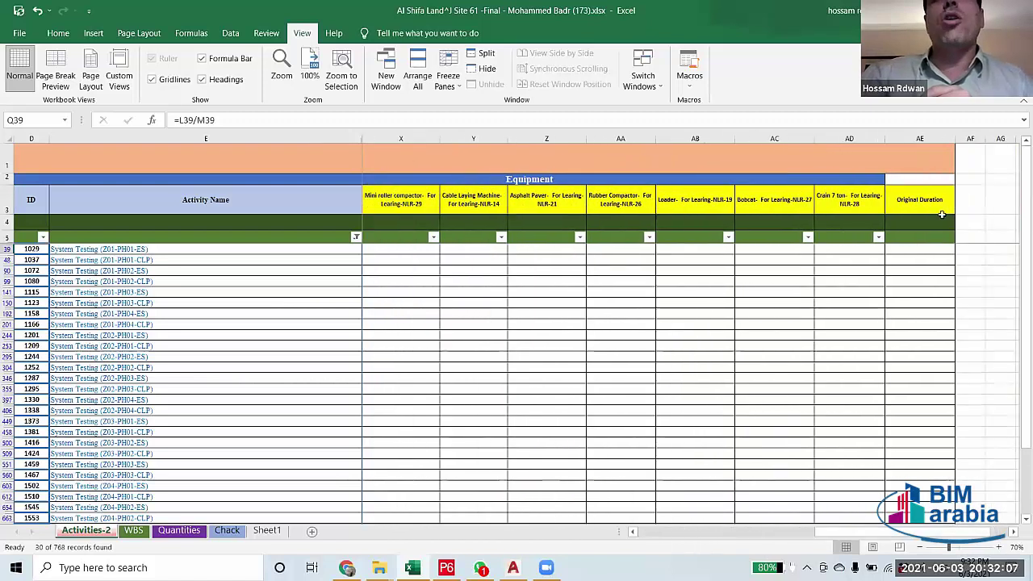
left_click(915, 247)
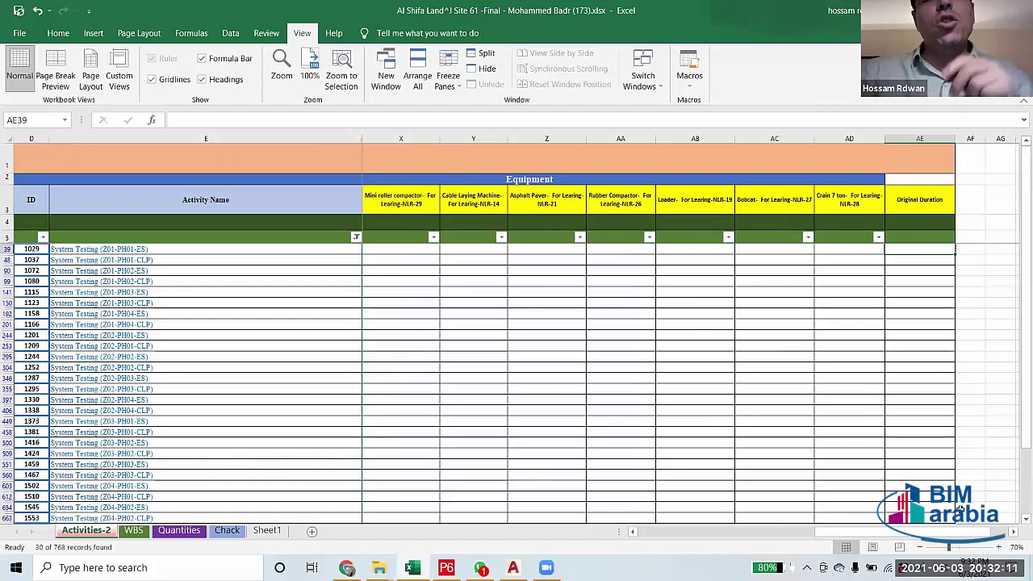
type("=")
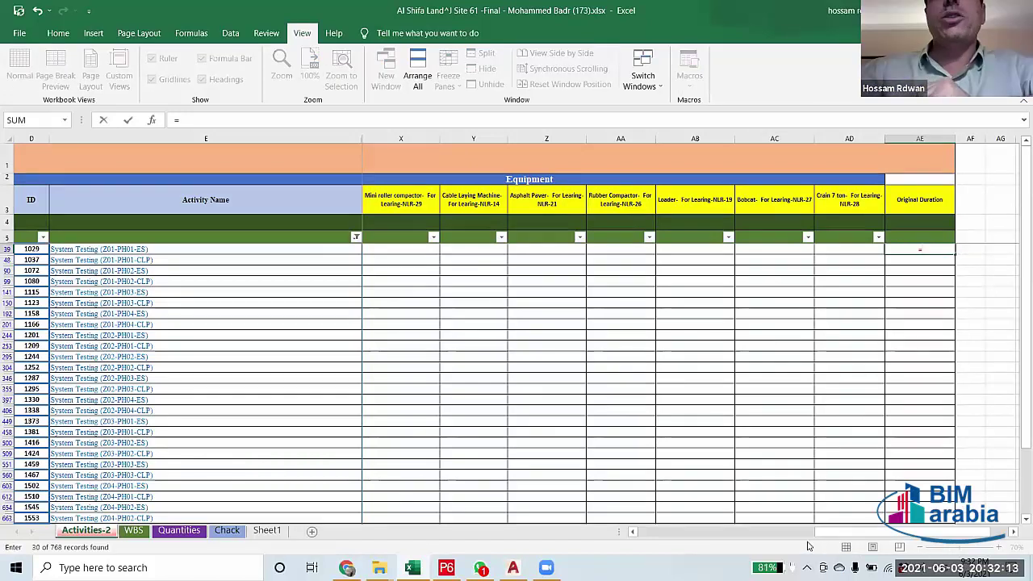
left_click_drag(831, 536, 731, 531)
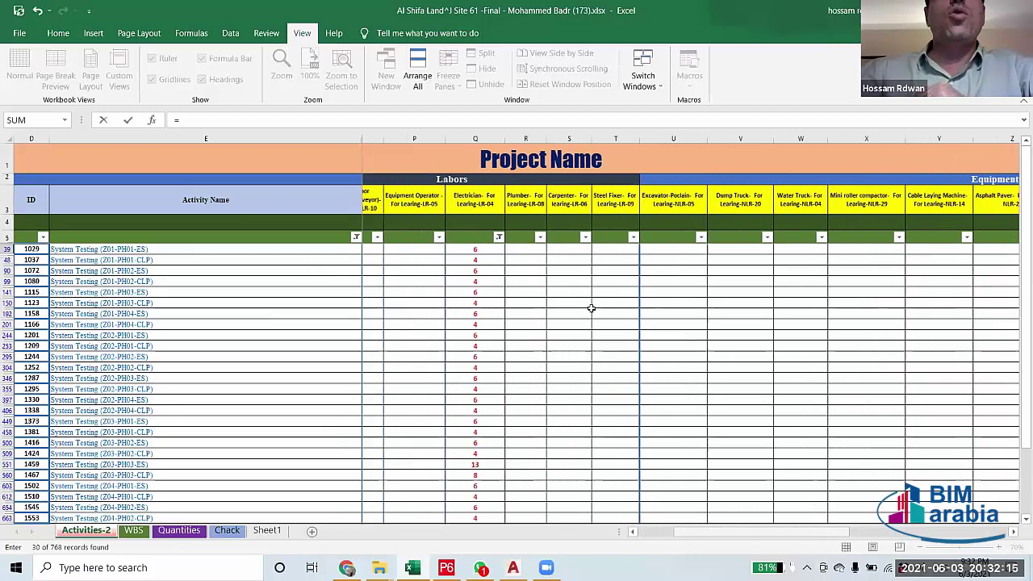
left_click(476, 251)
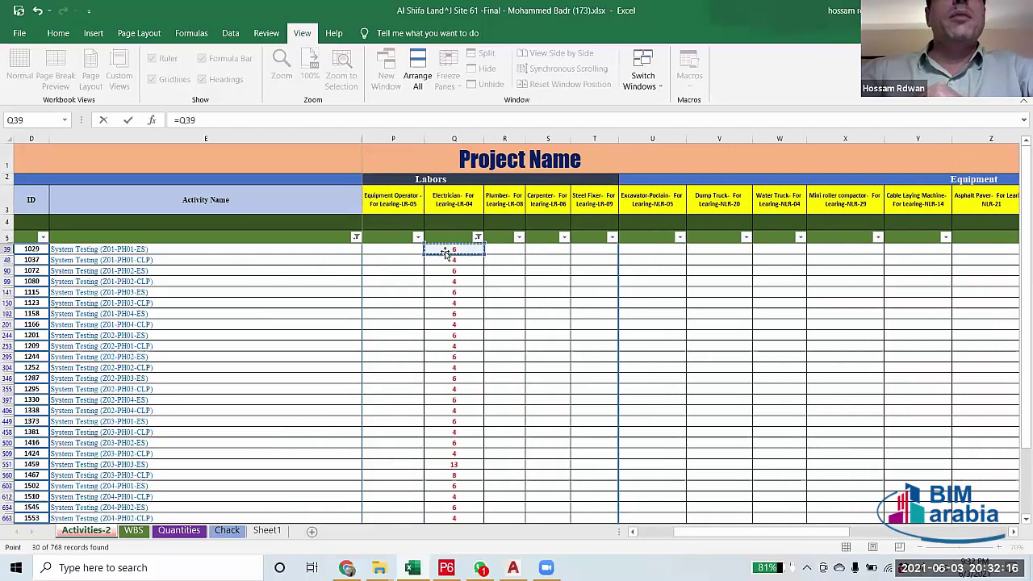
left_click(217, 116)
type("/2")
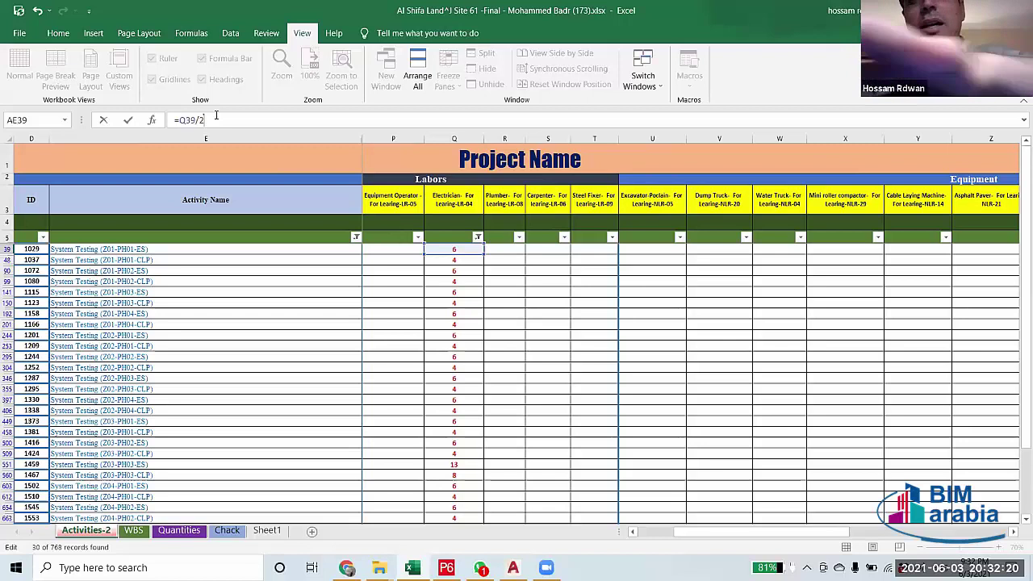
key("Return")
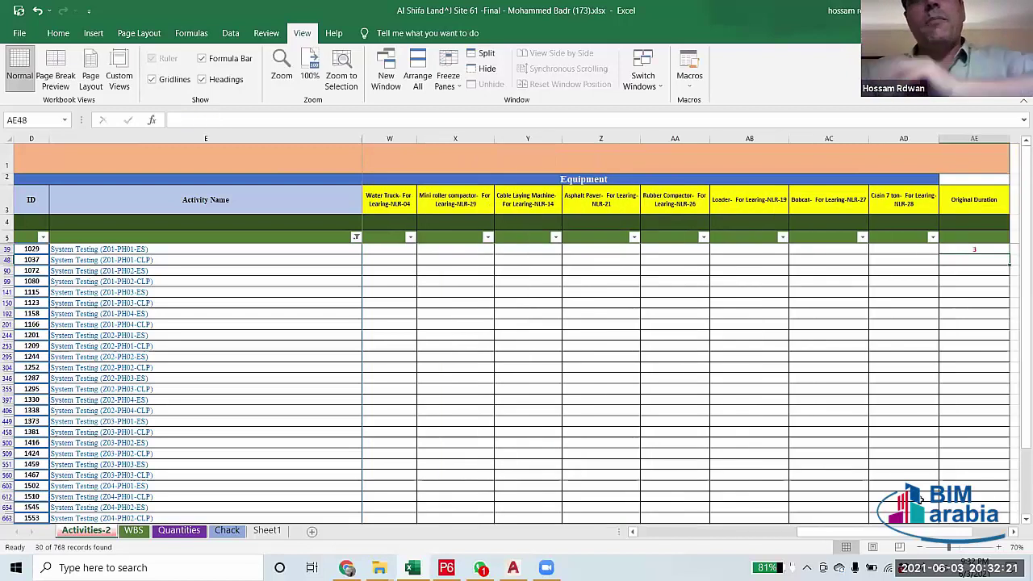
Copy the Original Duration formula of activity 1029 to the filtered System Testing activities from 1037 down to 1639.
left_click_drag(839, 533, 865, 532)
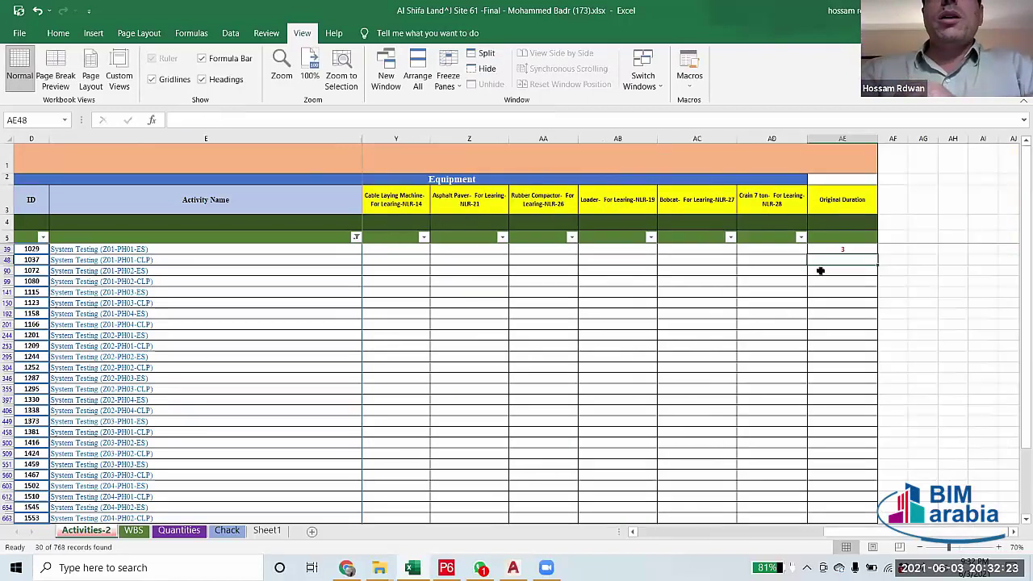
left_click(843, 250)
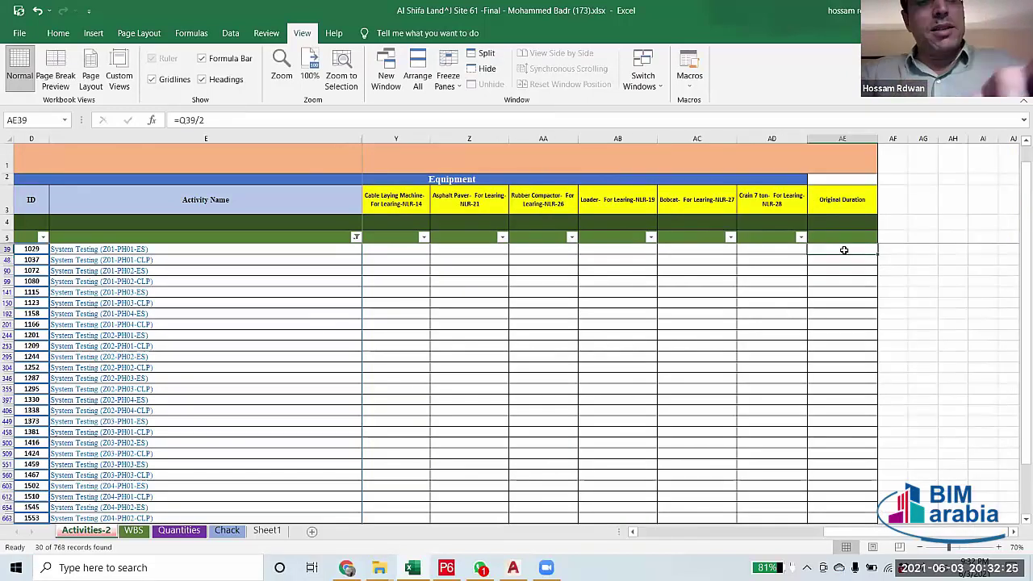
key("ctrl+c")
left_click_drag(843, 260, 841, 495)
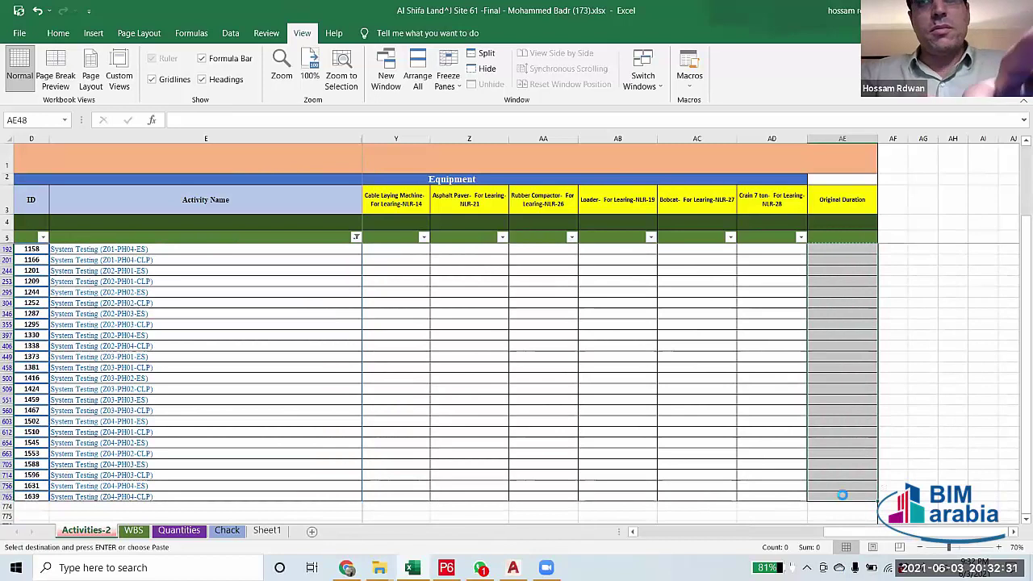
left_click(922, 388)
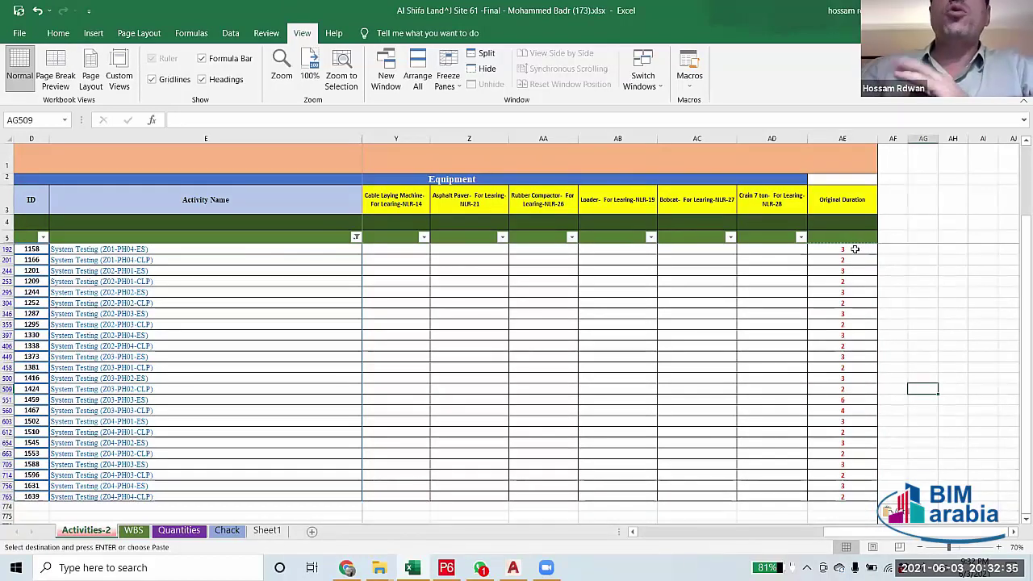
Include the blank rows in the Electrician (LR-04) column filter again and return to the first System Testing activities.
left_click_drag(843, 533, 656, 539)
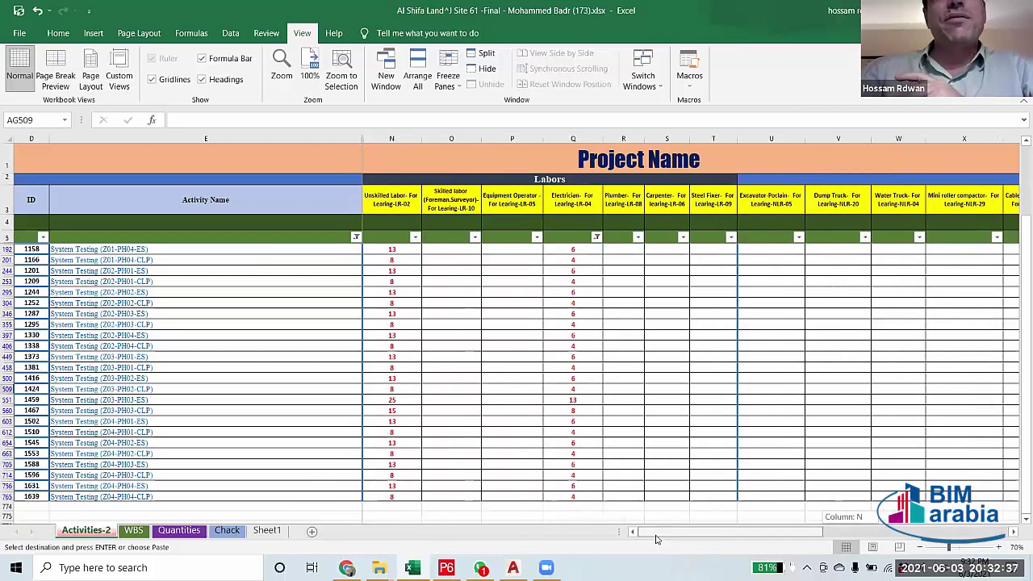
left_click(596, 237)
left_click(645, 444)
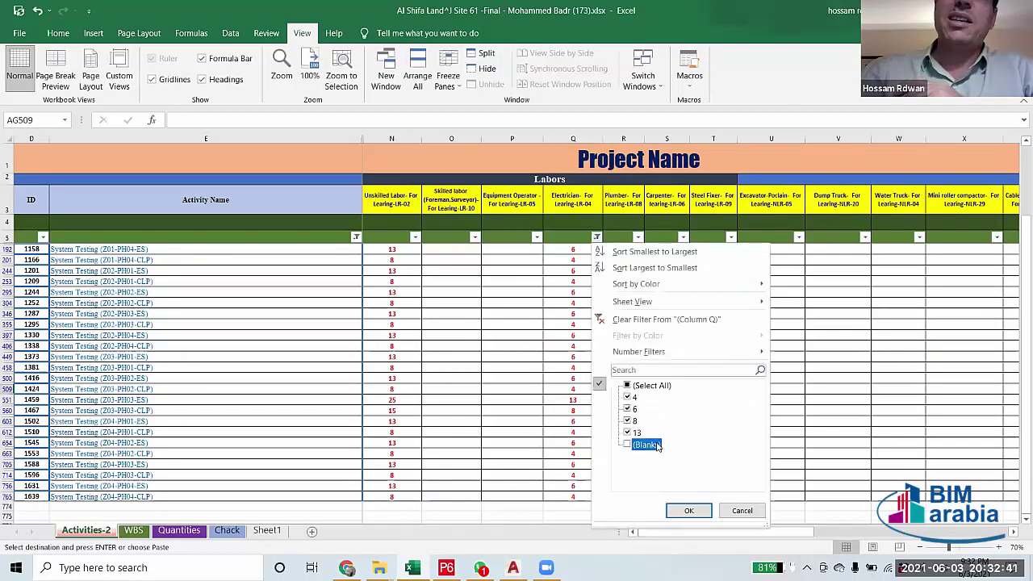
left_click(689, 510)
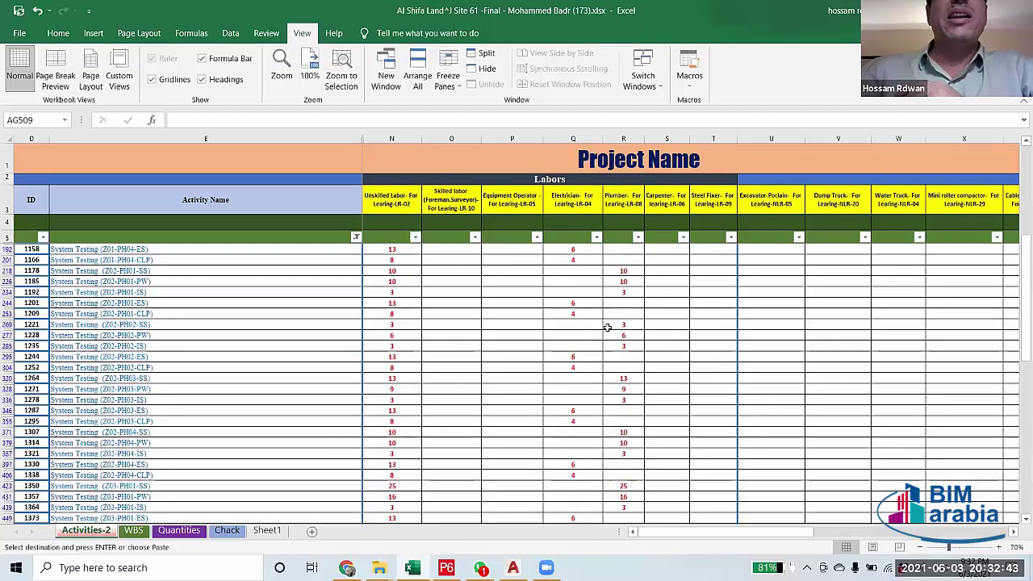
scroll(607, 327, "up", 6)
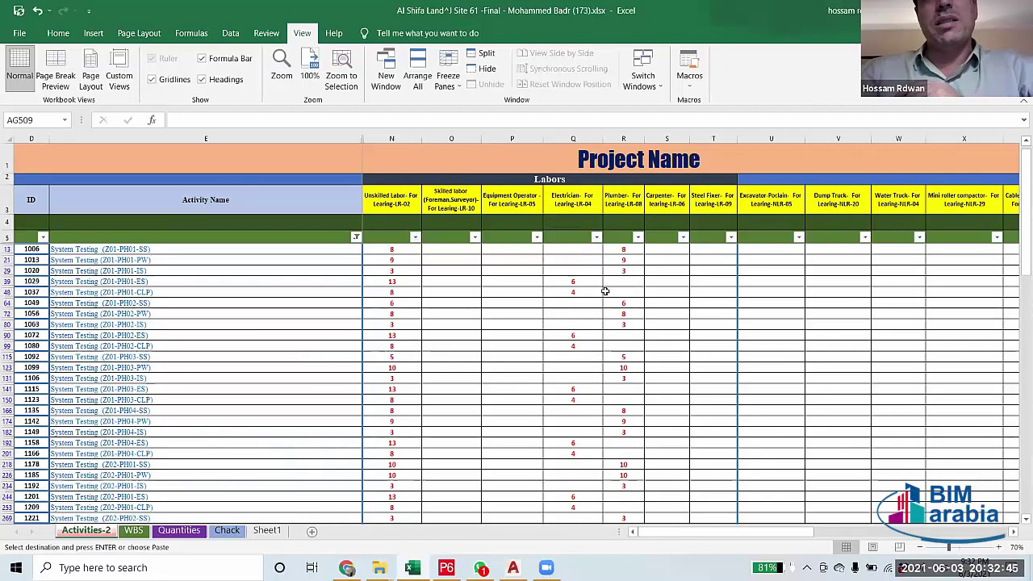
Filter the Plumber (LR-08) column of the System Testing activities to exclude blank rows.
left_click(638, 238)
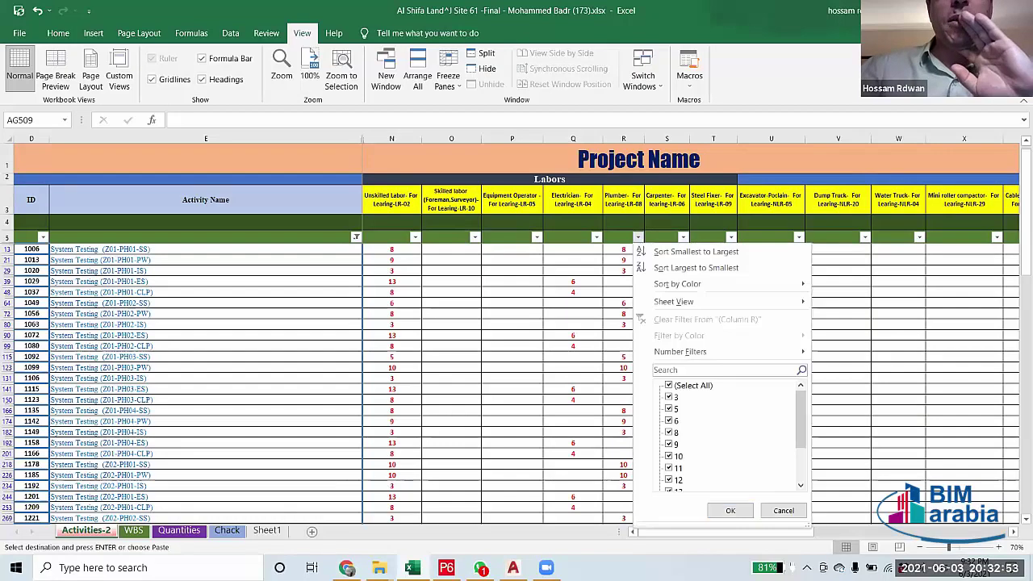
left_click_drag(807, 436, 807, 466)
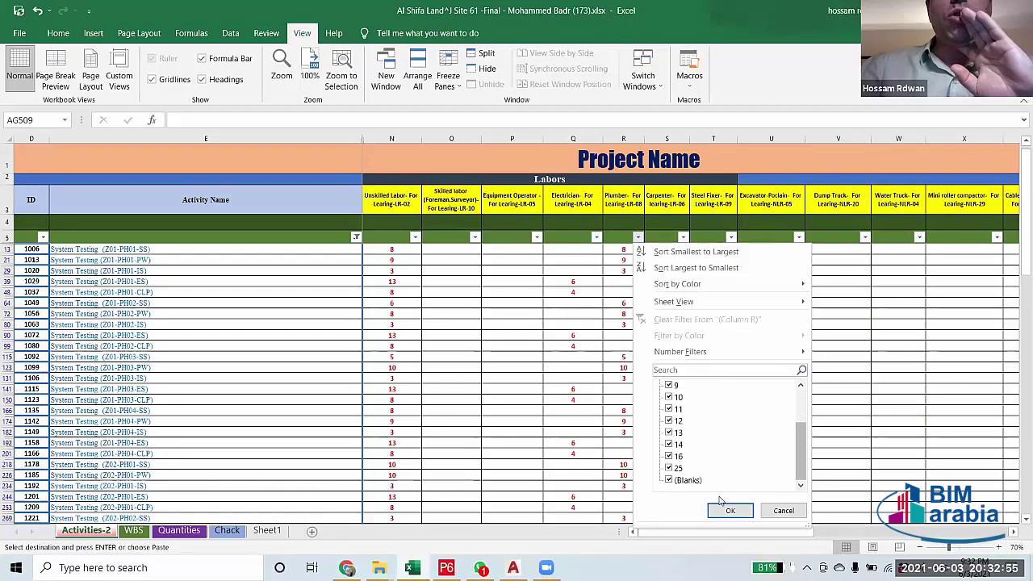
left_click(688, 481)
left_click(741, 511)
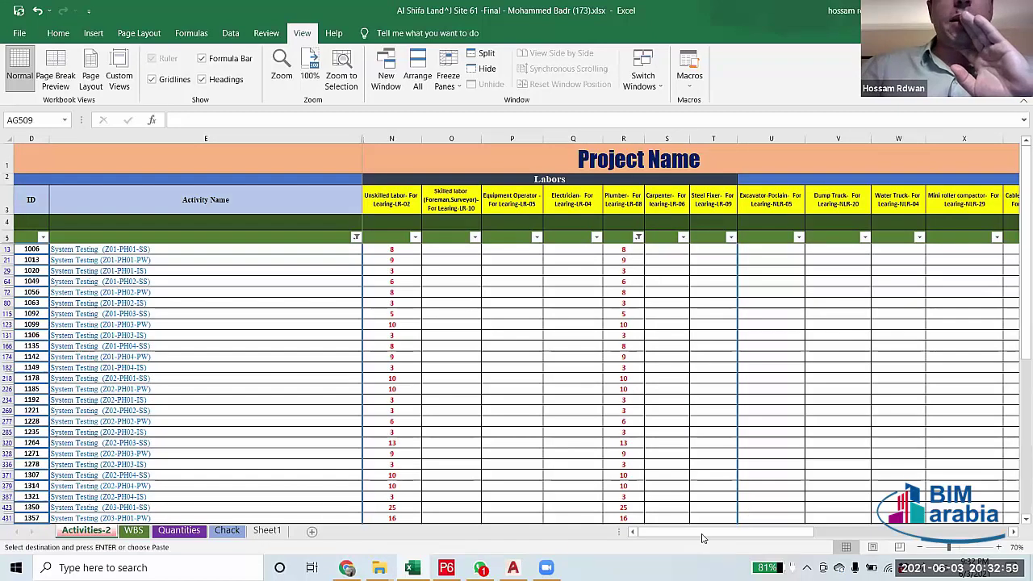
Enter the Original Duration formula =R13/2 for activity 1006, dividing its Plumber quantity by 2.
left_click_drag(701, 533, 875, 534)
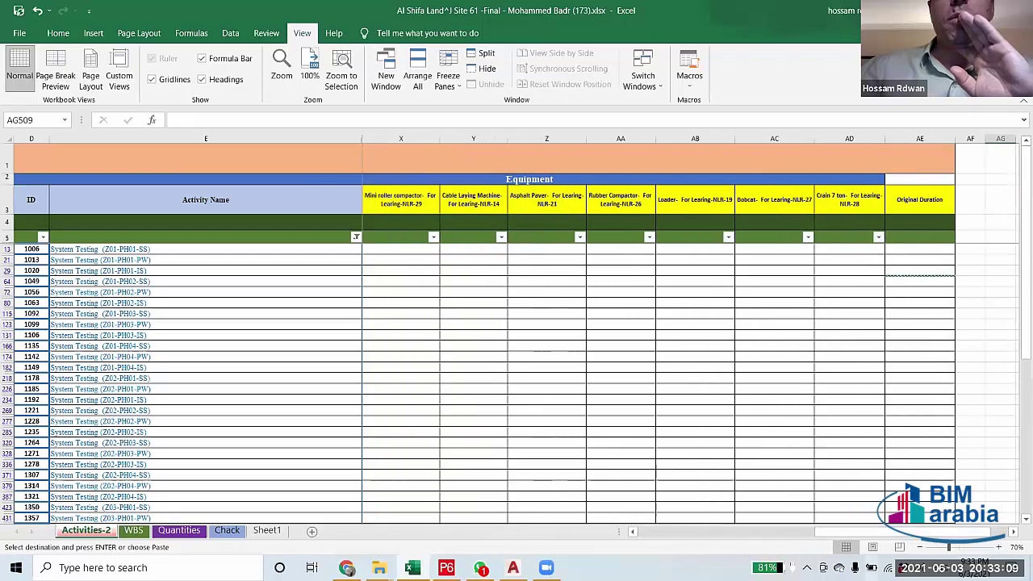
left_click(924, 247)
type("=")
scroll(780, 500, "left", 5)
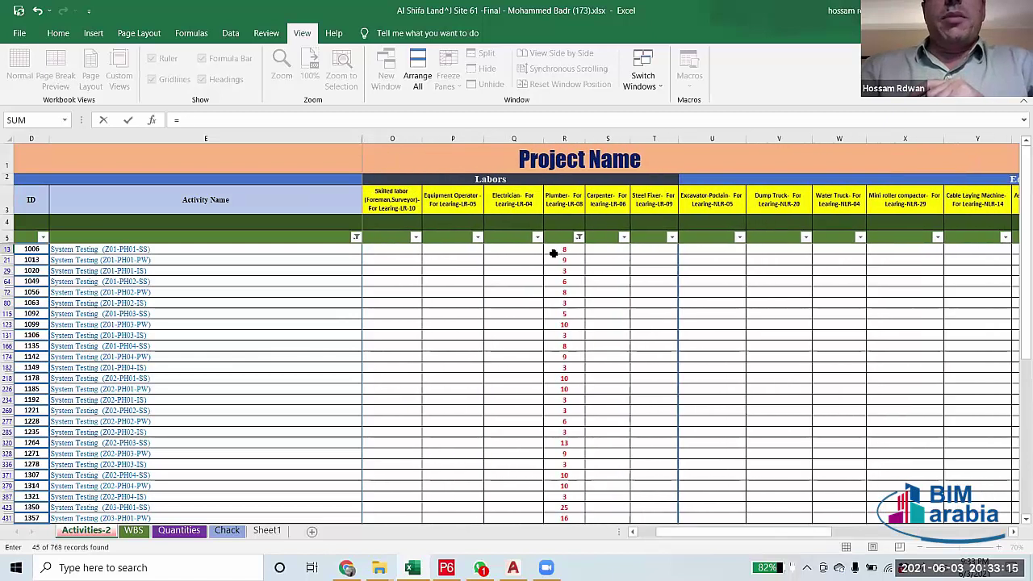
left_click(564, 249)
left_click(214, 119)
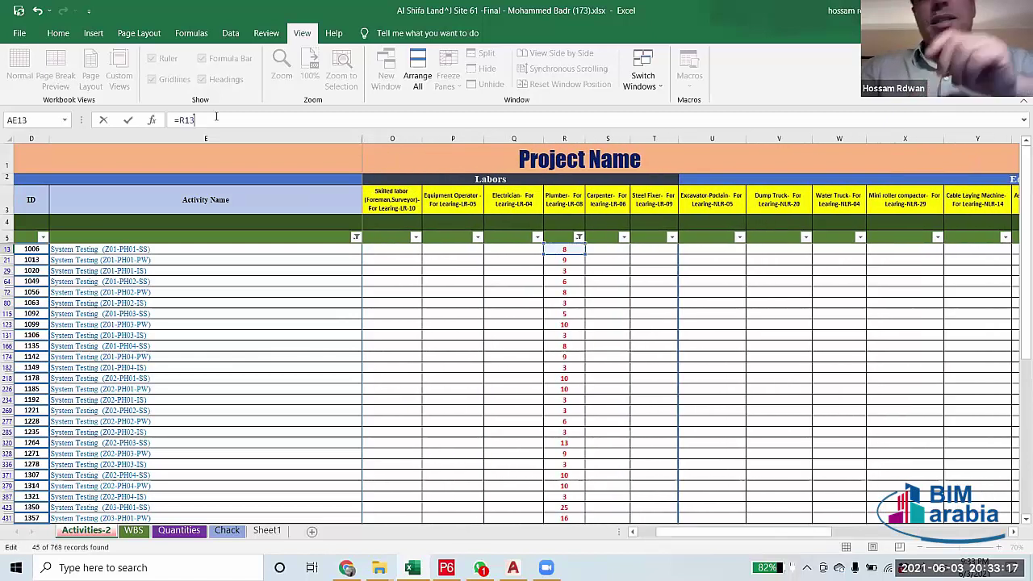
type("/")
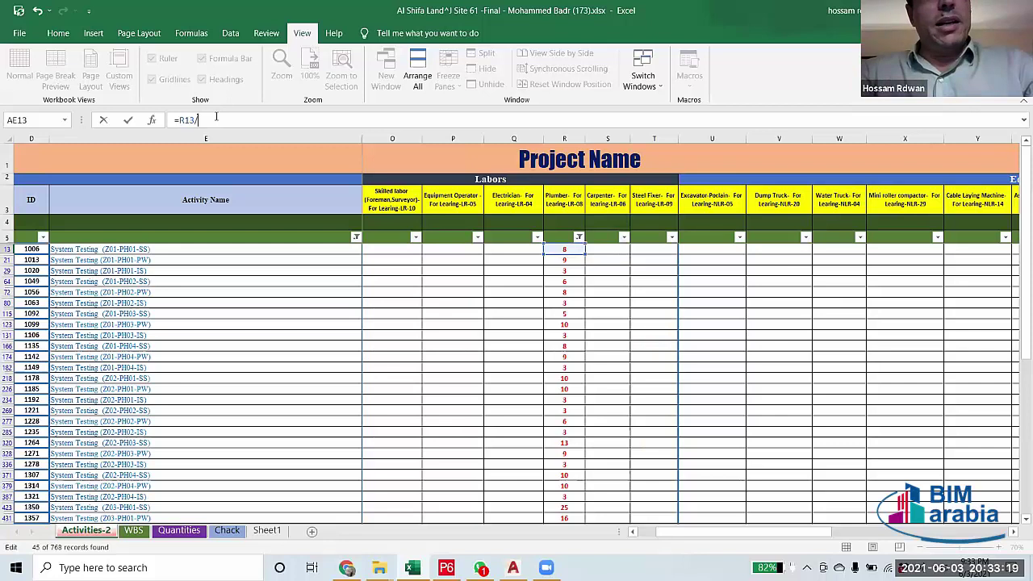
type("2")
key("Return")
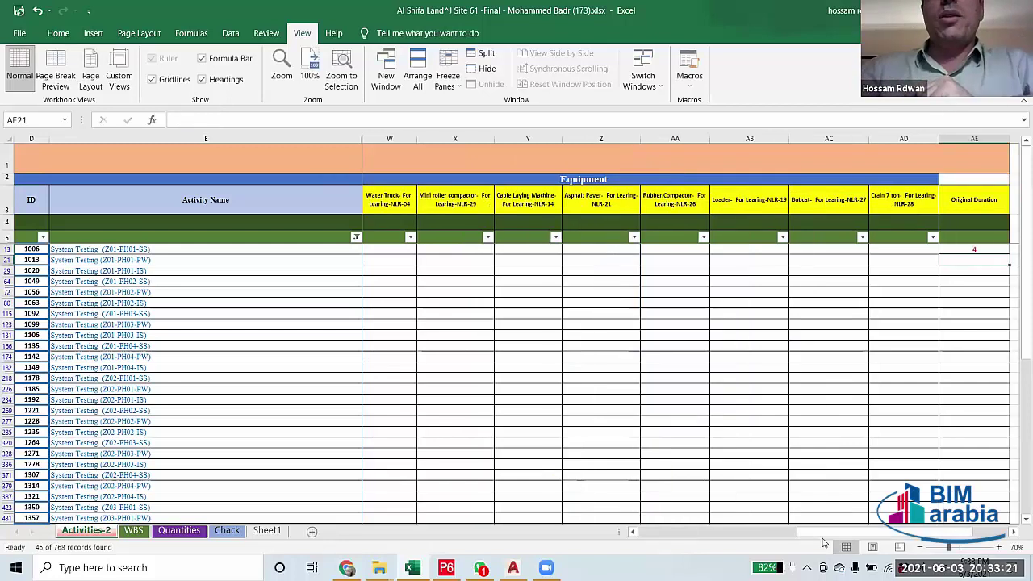
Copy the Original Duration formula of activity 1006 to the filtered System Testing activities from 1013 down to 1622.
left_click_drag(823, 534, 849, 534)
left_click(845, 250)
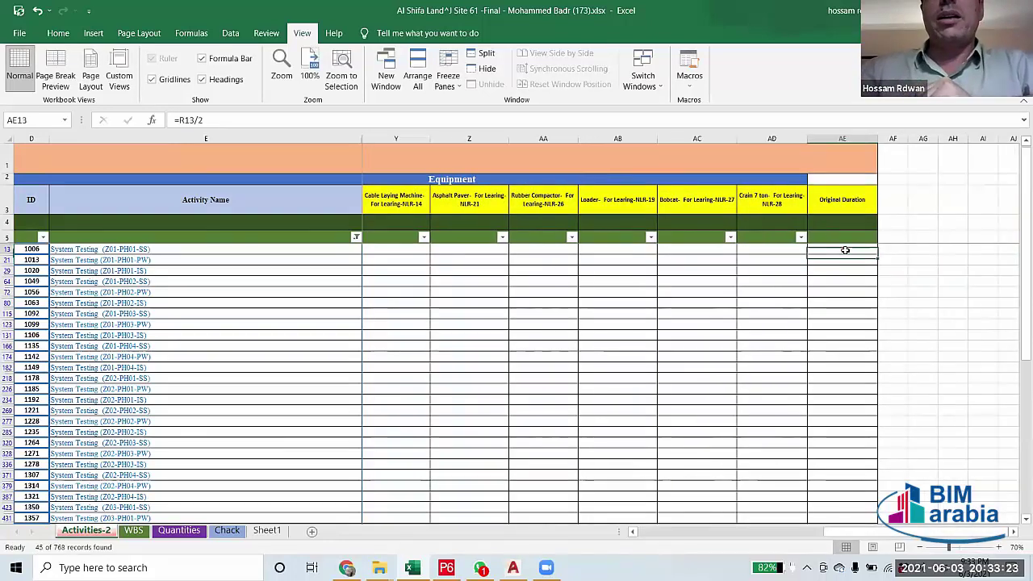
key("ctrl+c")
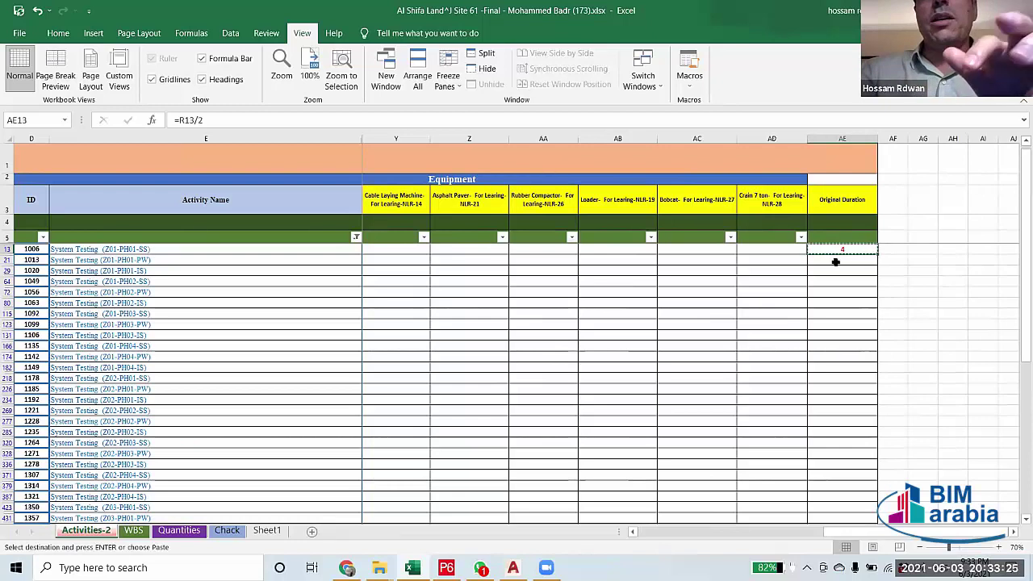
left_click_drag(835, 261, 831, 490)
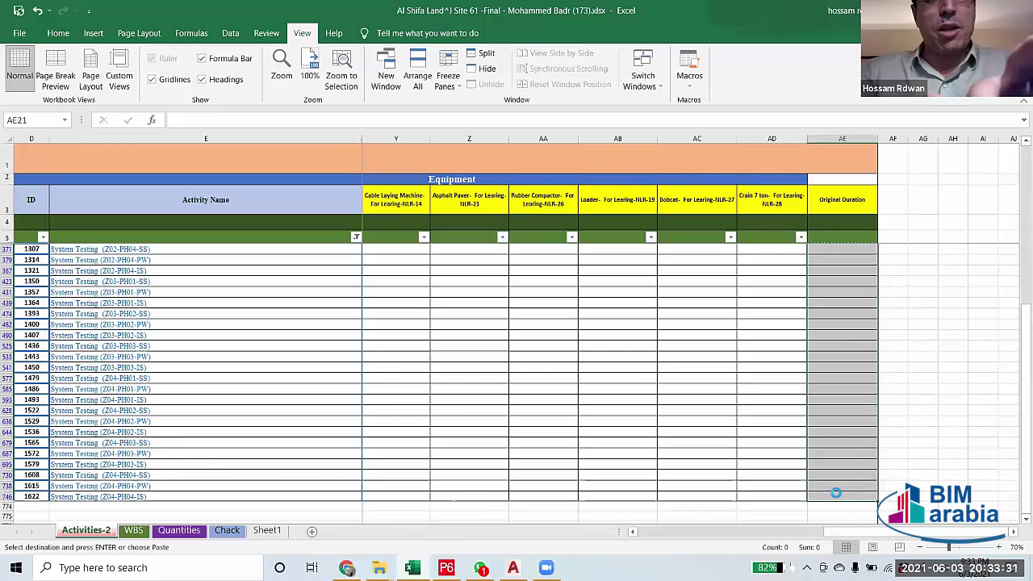
key("ctrl+v")
left_click(904, 379)
scroll(1016, 271, "up", 7)
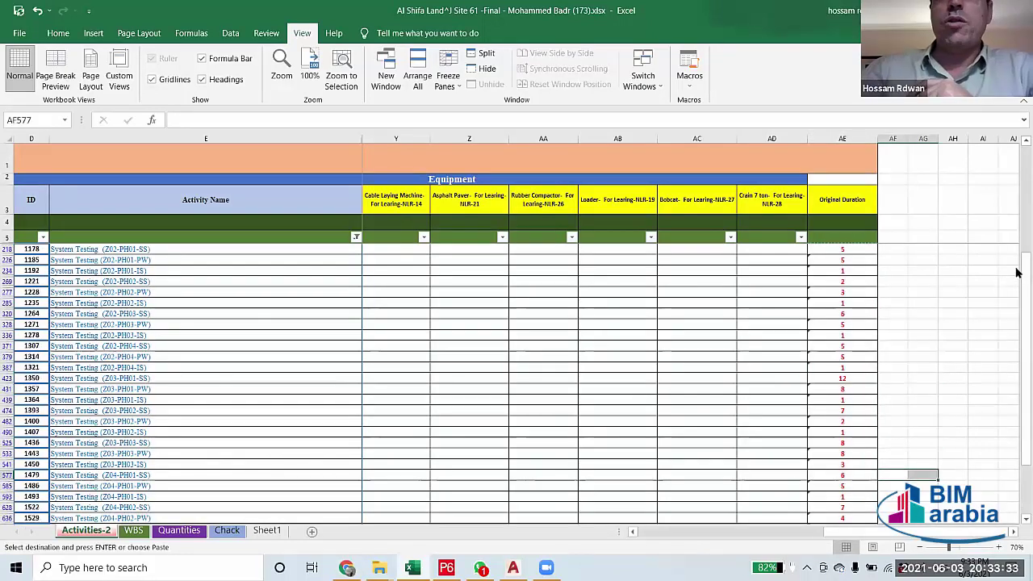
scroll(1016, 271, "up", 1)
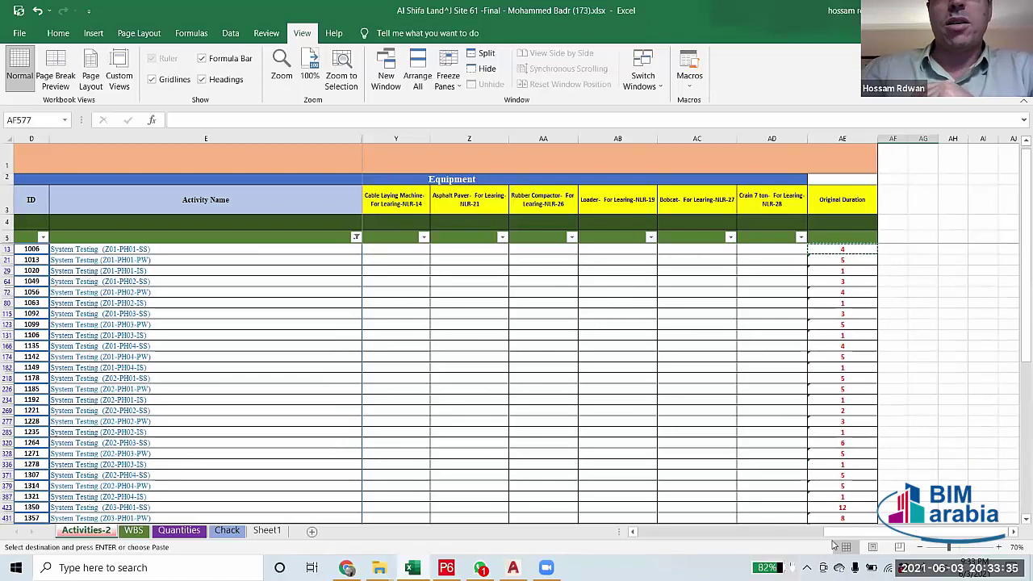
Include the blank rows in the Plumber (LR-08) column filter again and show all activities in the Activity Name filter.
scroll(809, 536, "left", 4)
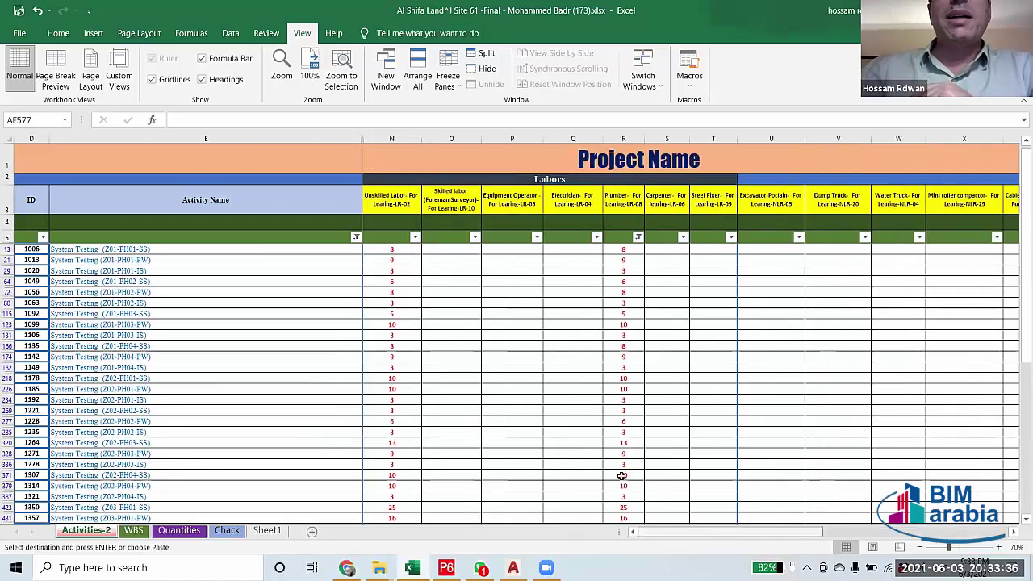
left_click(638, 237)
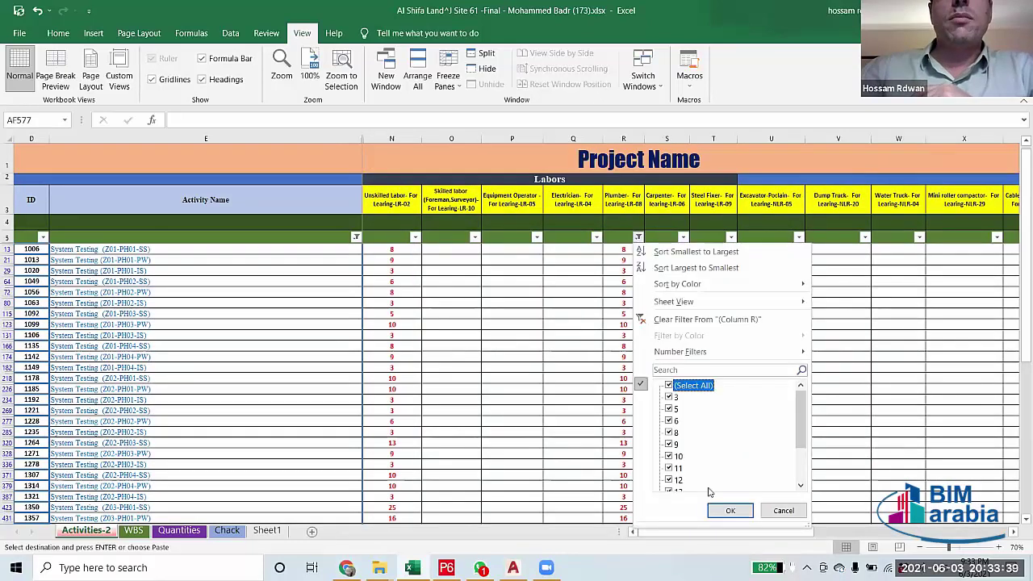
left_click(730, 510)
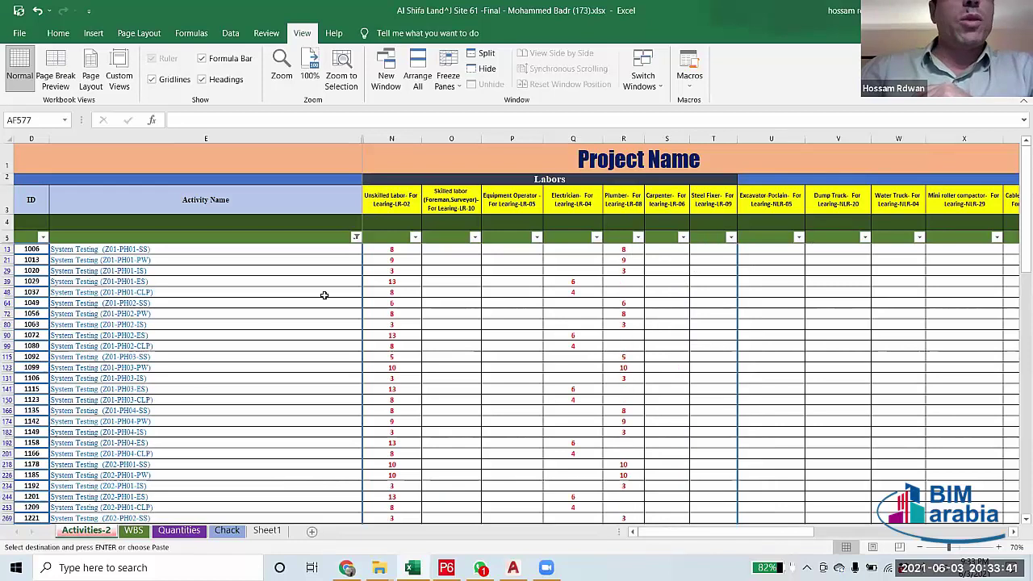
left_click(356, 237)
left_click(412, 387)
left_click(448, 510)
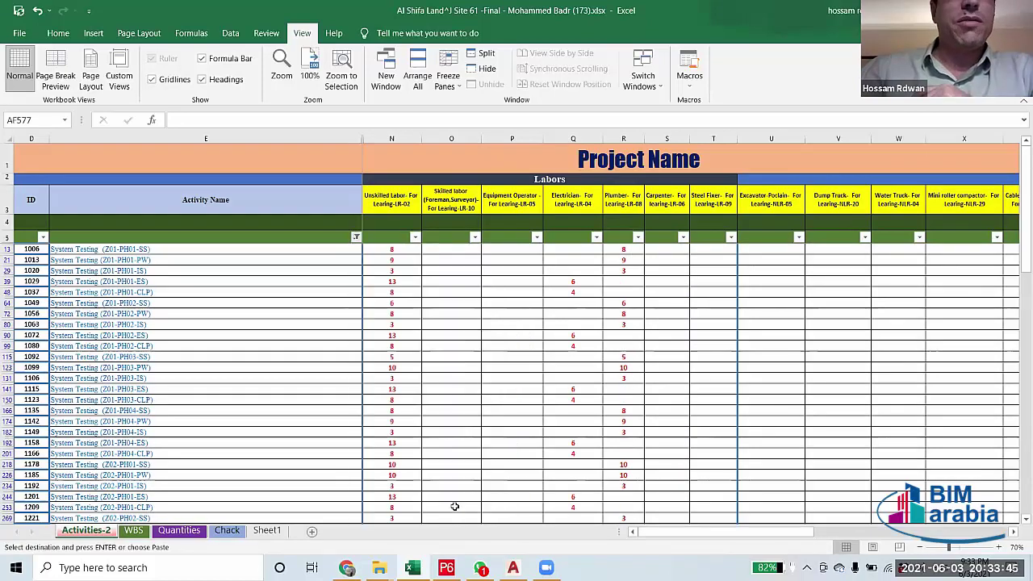
Review the Original Durations of the Z01-PH01-SS activities, and inspect the labor quantities and unskilled labor formula of activity 1008.
left_click_drag(680, 533, 865, 534)
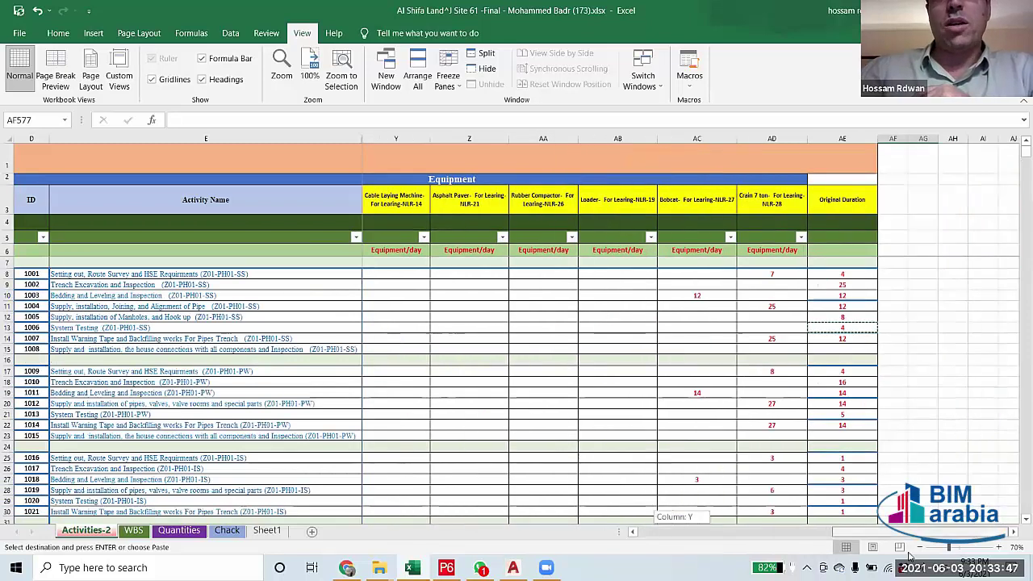
left_click(970, 371)
left_click_drag(842, 274, 847, 347)
key("ctrl+v")
left_click(846, 347)
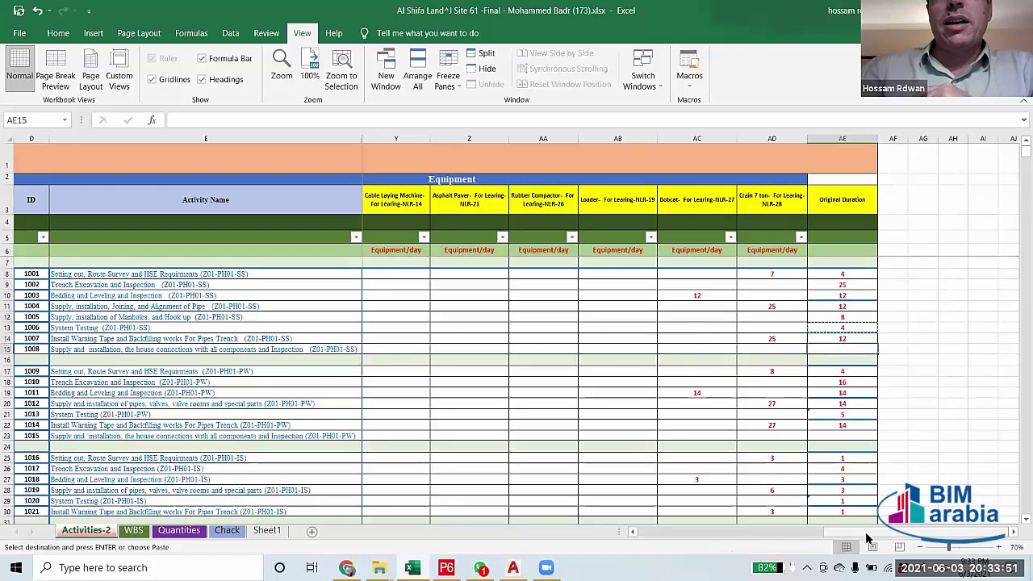
left_click_drag(867, 534, 647, 538)
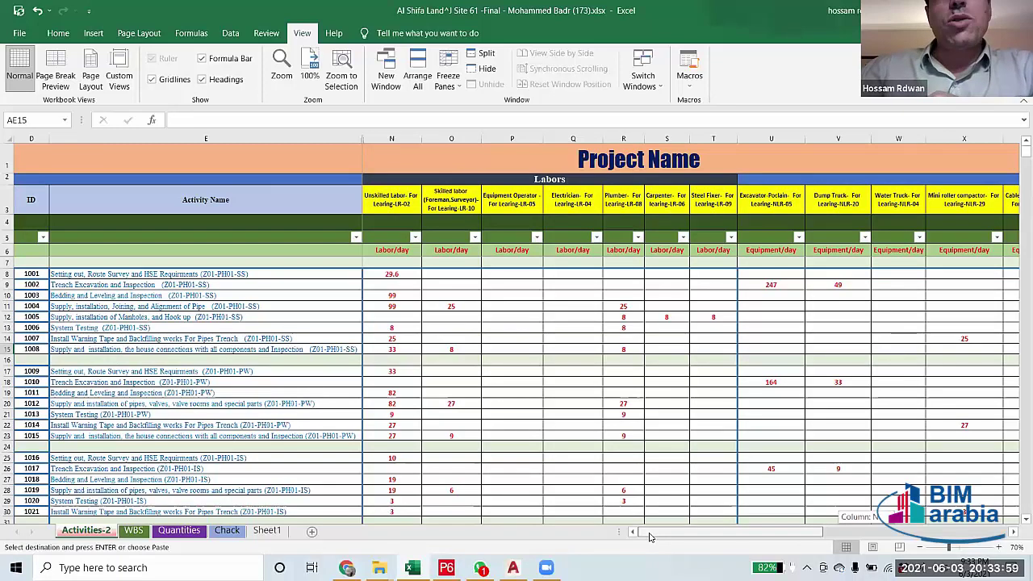
mouse_move(650, 537)
left_mouse_down()
mouse_move(824, 536)
mouse_move(651, 537)
left_mouse_up()
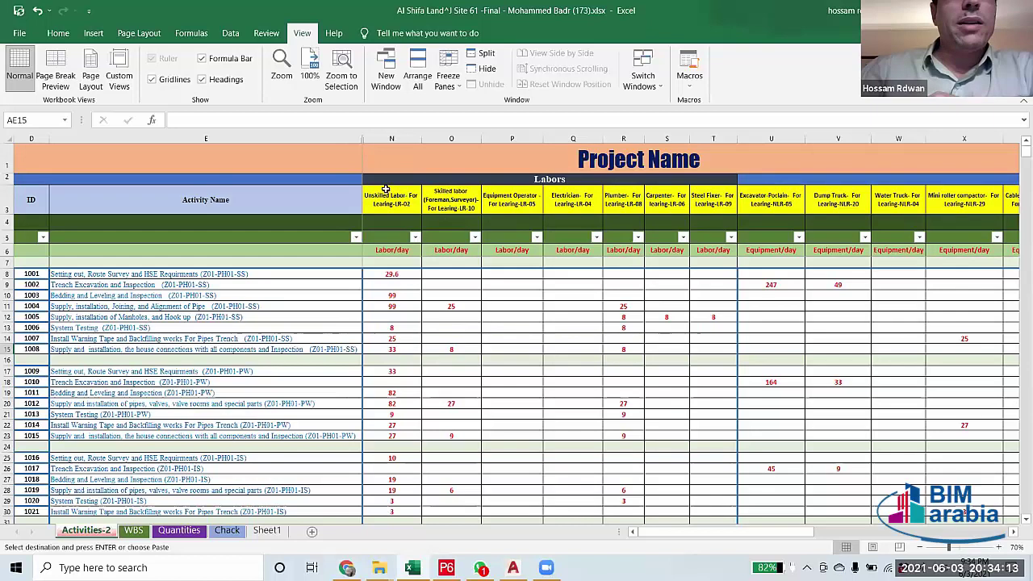
left_click(402, 350)
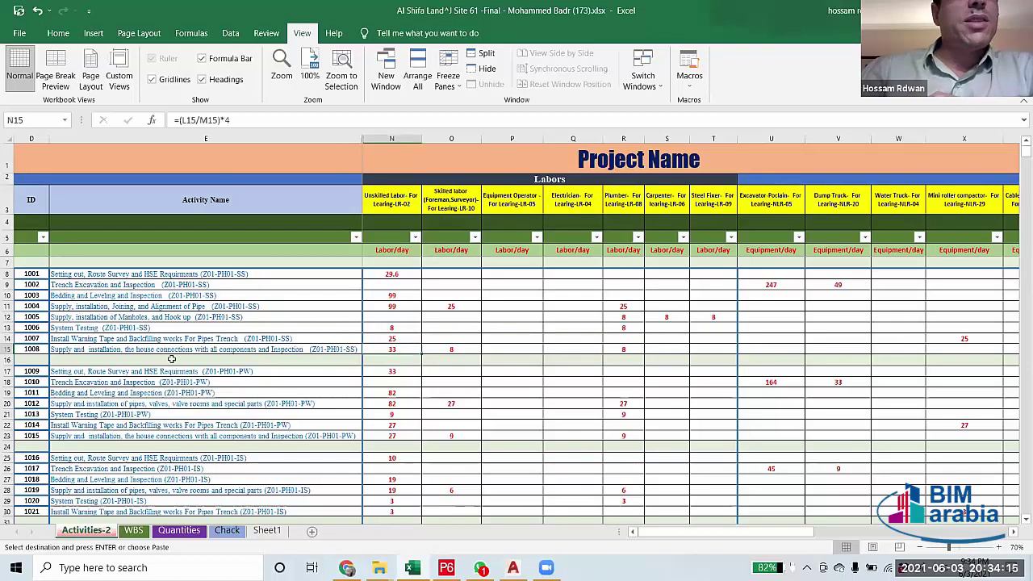
Copy the name text of activity 1008 without its (Z01-PH01-SS) code.
left_click(298, 351)
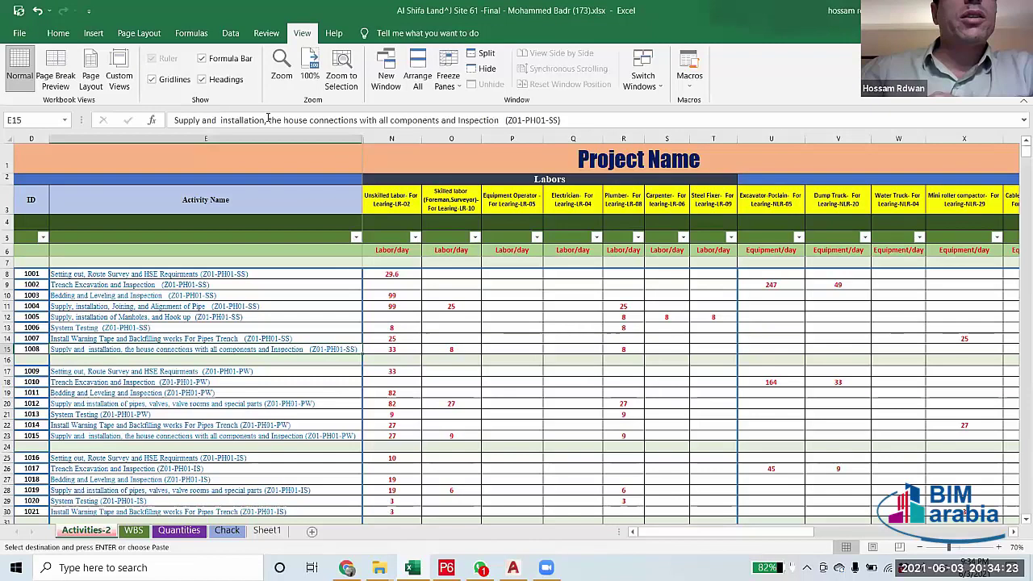
left_click_drag(176, 119, 502, 119)
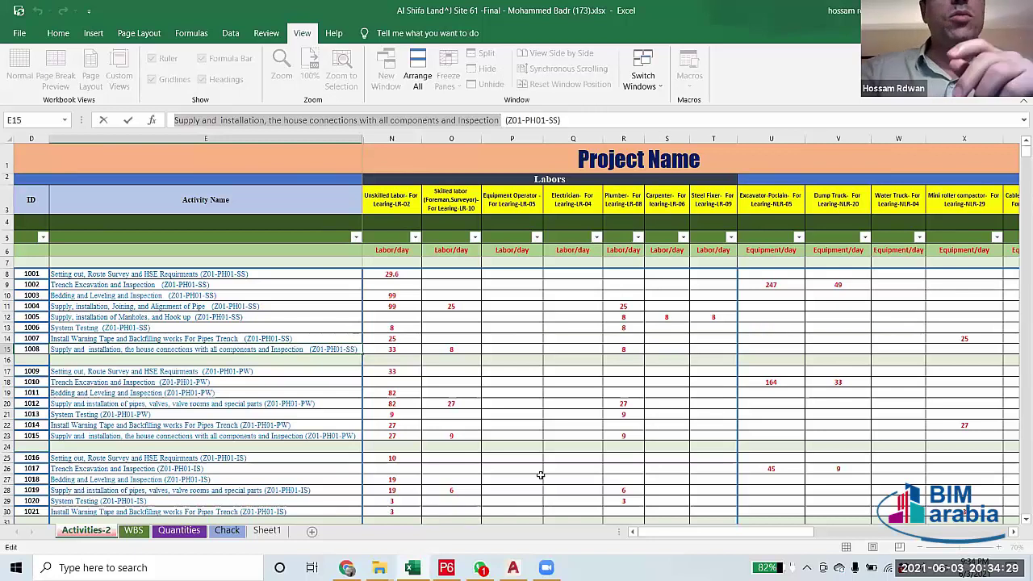
left_click(539, 393)
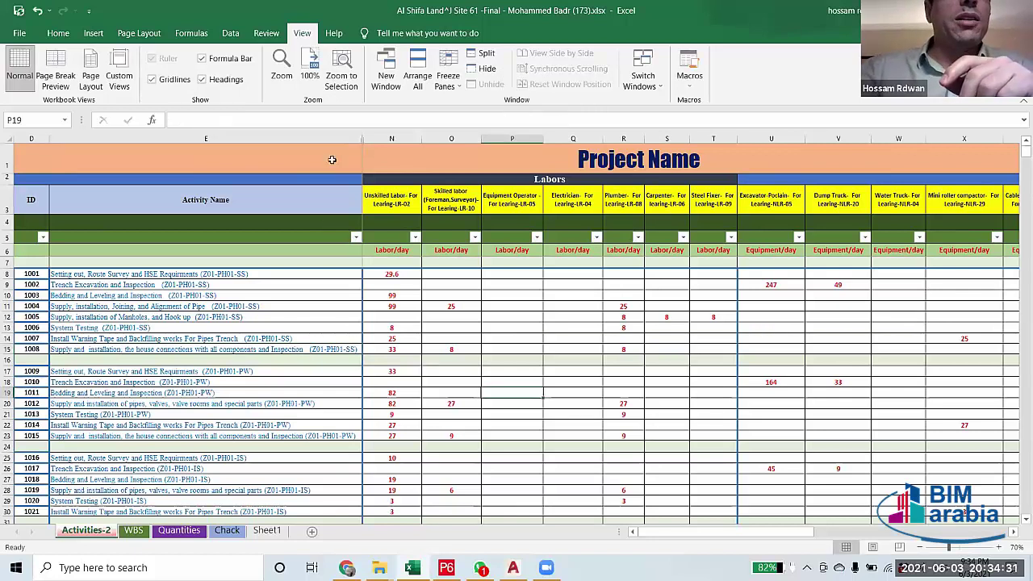
Filter the Activity Name column to exclude blank rows.
left_click(356, 236)
left_click_drag(521, 409, 531, 484)
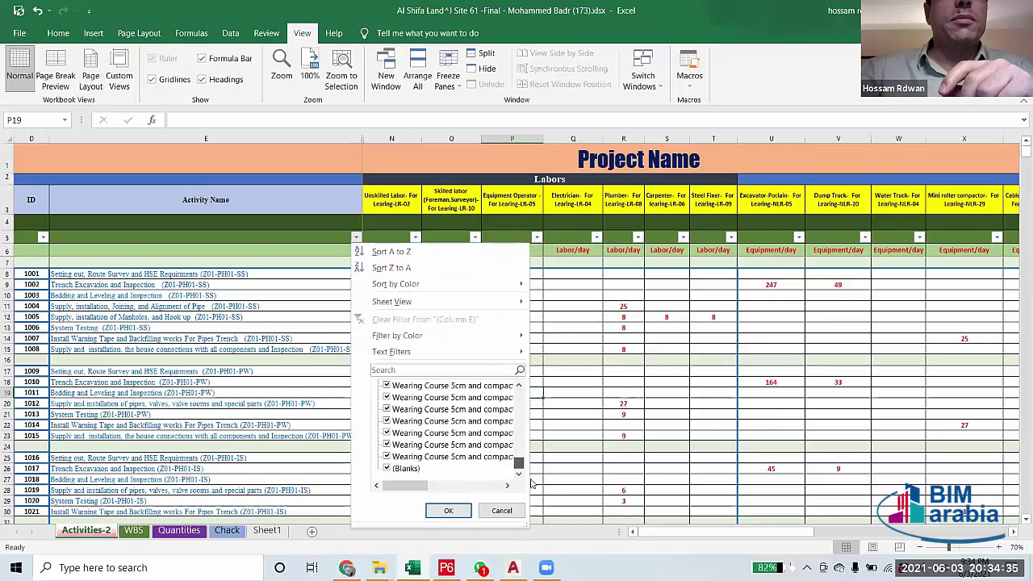
left_click(387, 468)
left_click(448, 510)
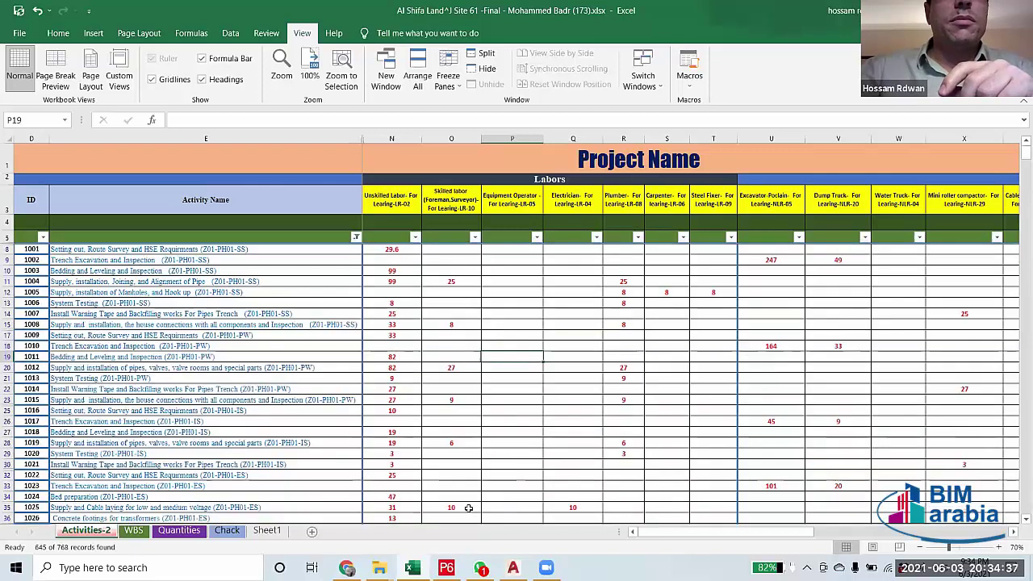
Filter the Activity Name column by the copied text "Supply and installation, the house connections with all components and Inspection".
left_click(356, 236)
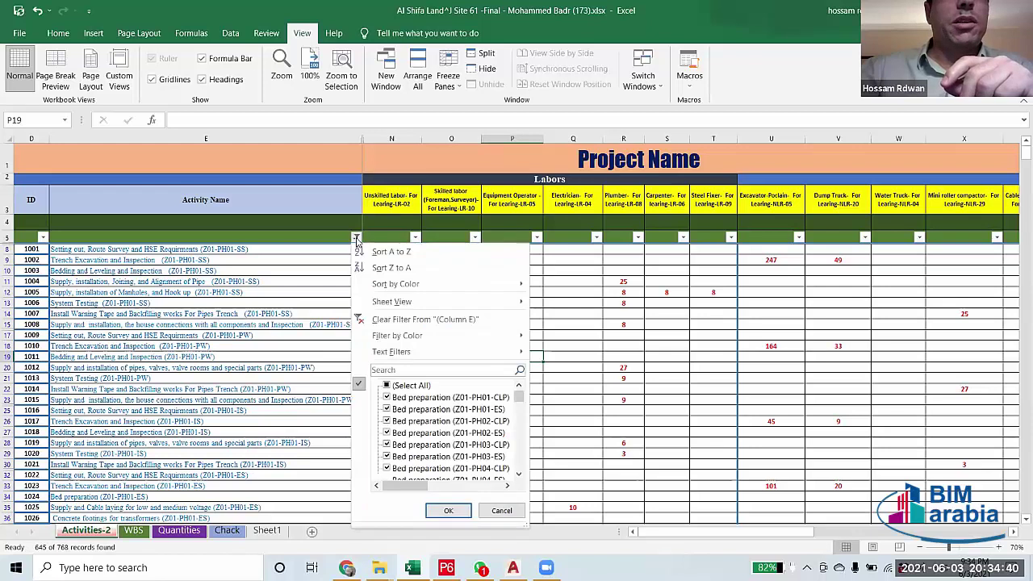
left_click(387, 386)
left_click(446, 367)
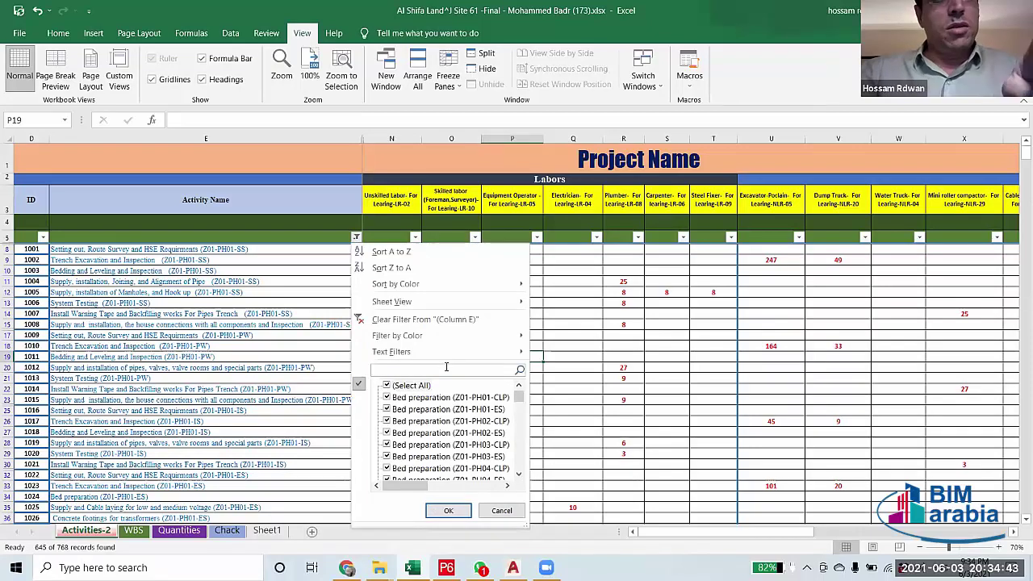
key("ctrl+v")
left_click(449, 510)
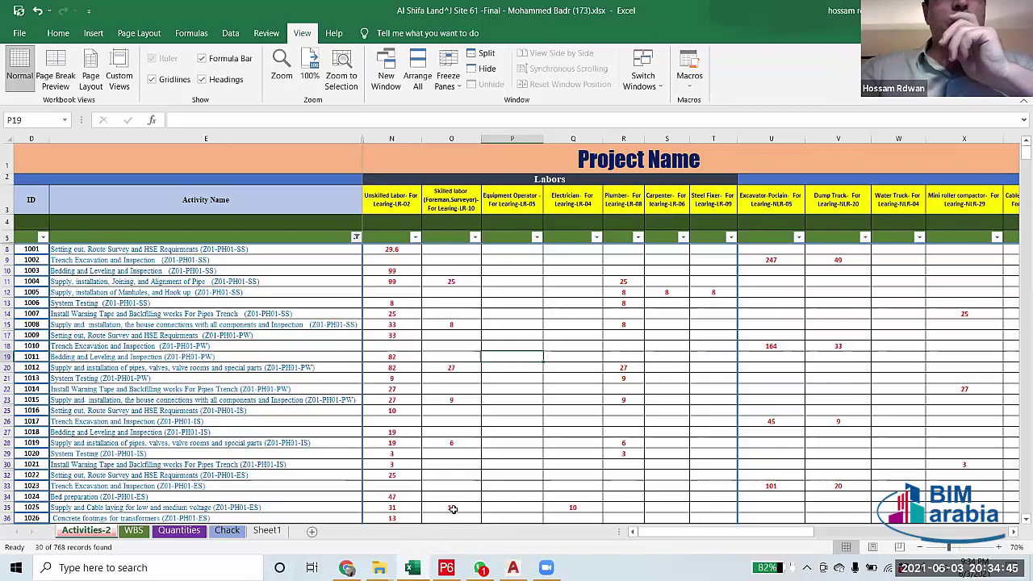
Examine the labor quantities of the filtered house connections activities and the Plumber formula of activity 1008.
left_click_drag(664, 534, 718, 565)
left_click_drag(880, 531, 724, 532)
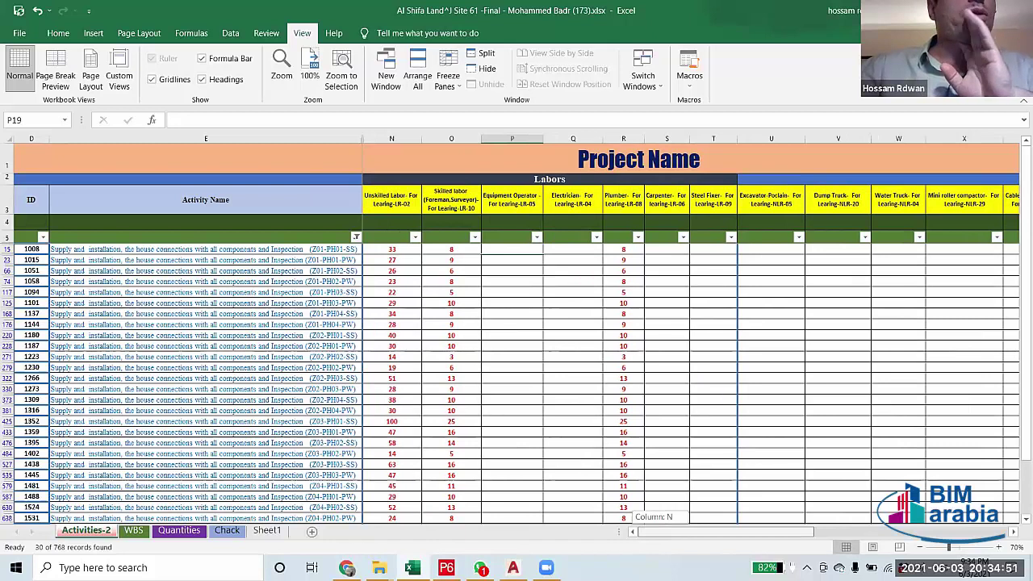
left_click(228, 248)
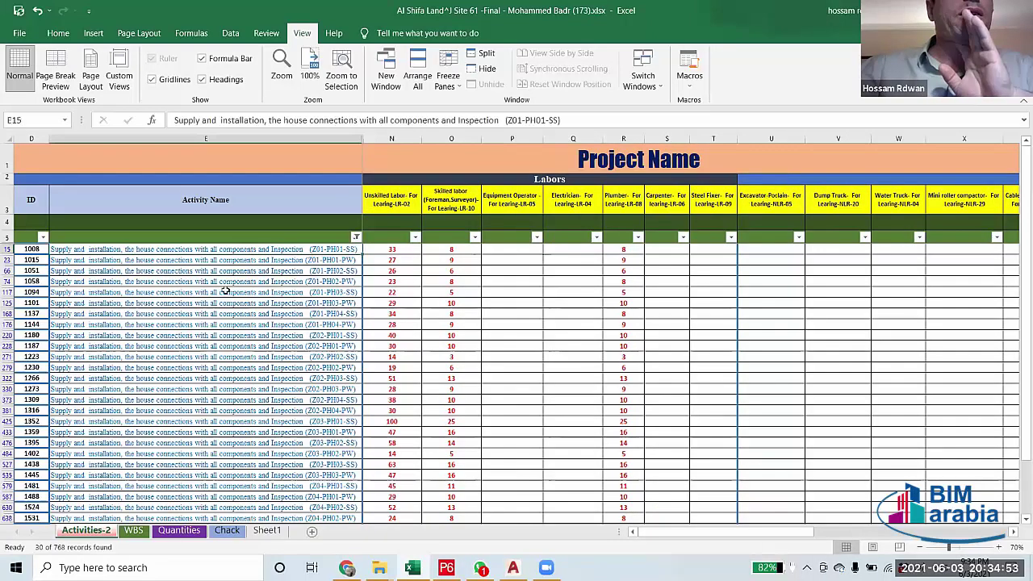
left_click_drag(226, 291, 243, 223)
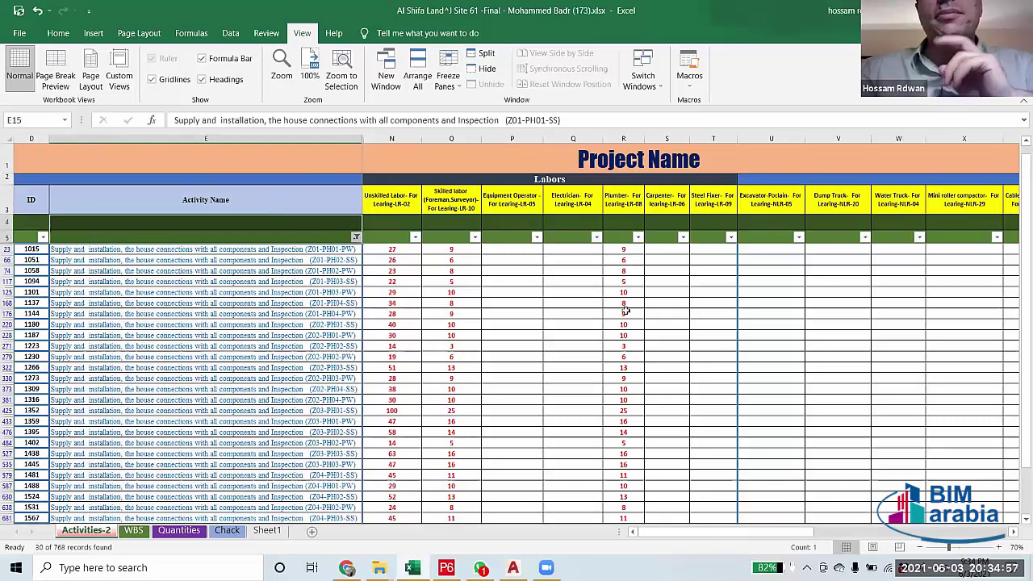
scroll(602, 323, "up", 1)
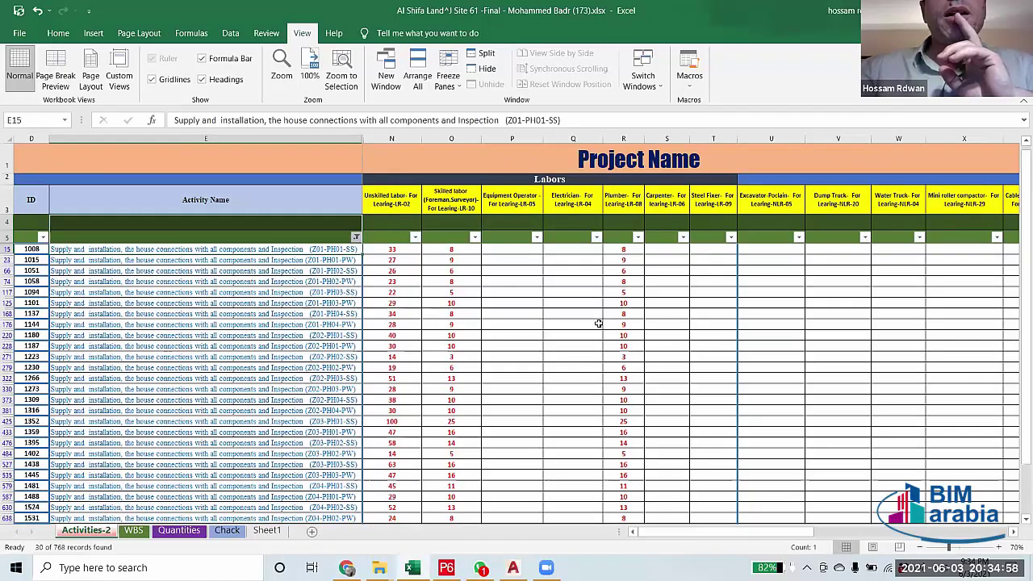
left_click(626, 252)
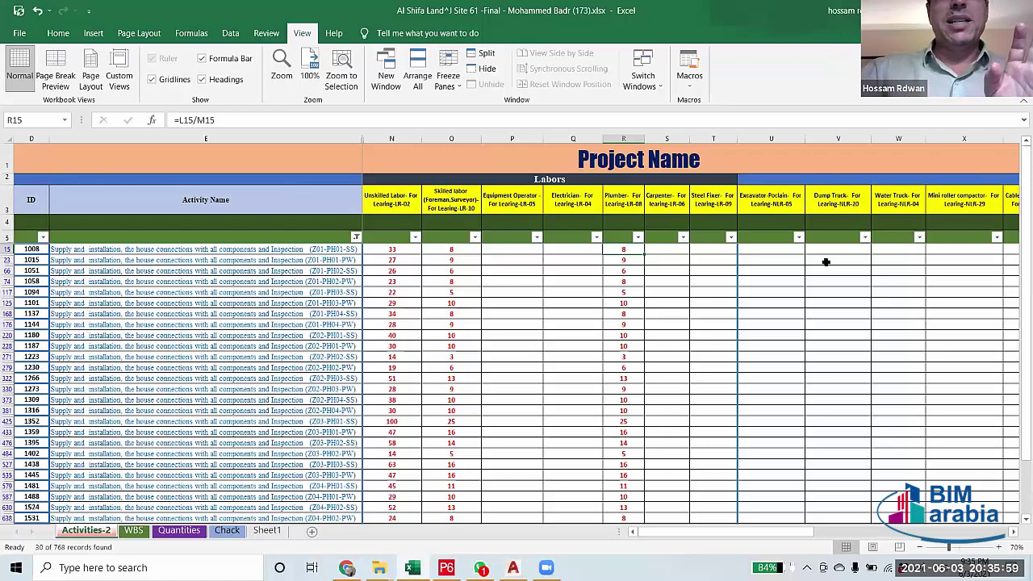
Set the Original Duration of activity 1008 to its Plumber quantity with the formula =R15.
left_click_drag(680, 531, 860, 531)
left_click(914, 246)
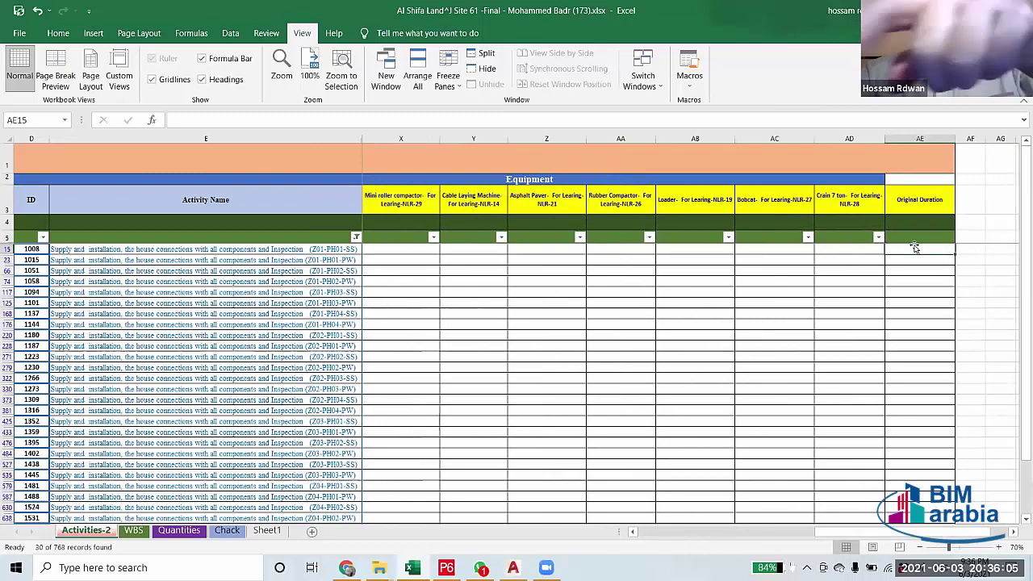
type("=")
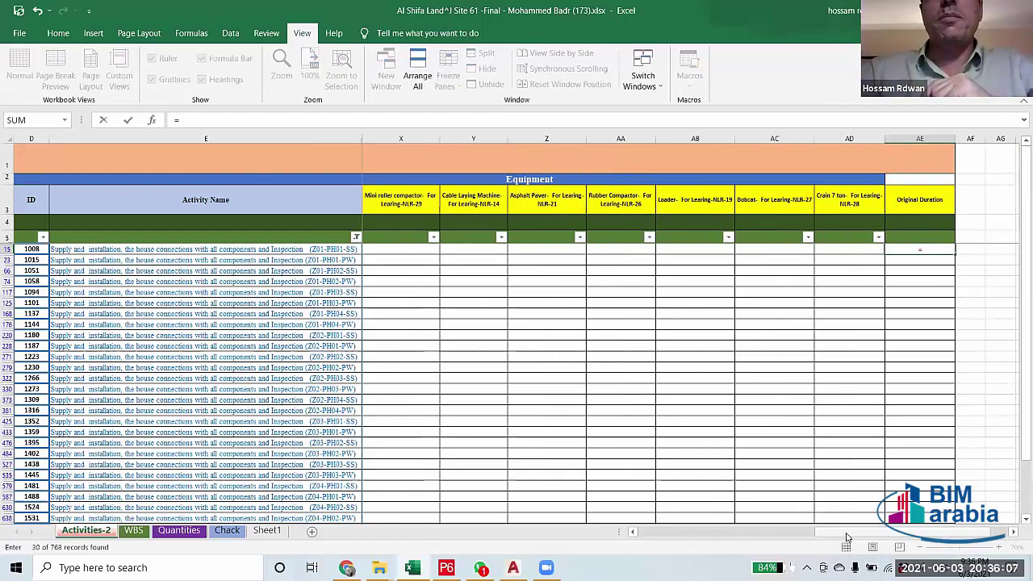
left_click_drag(846, 537, 722, 535)
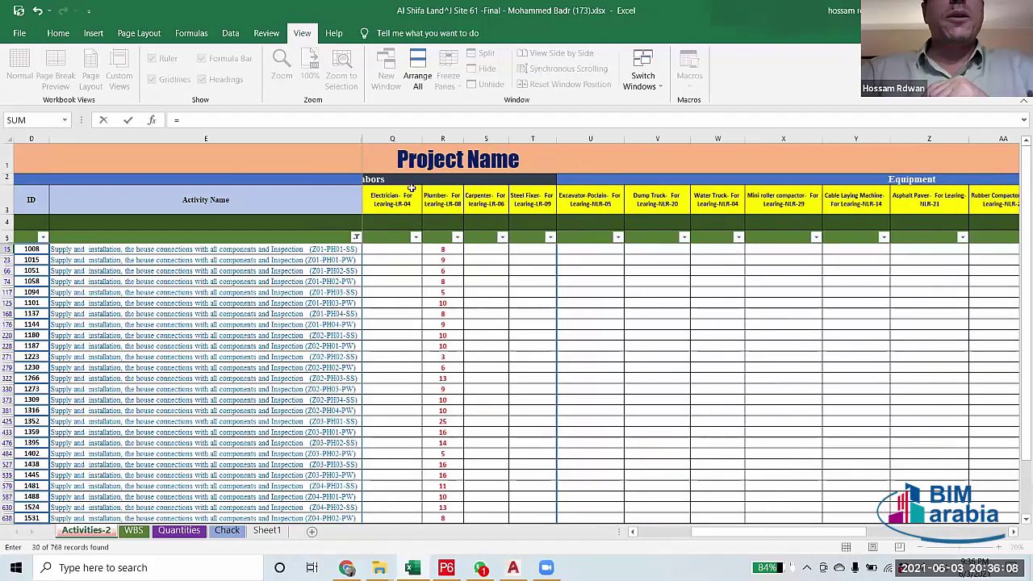
left_click(438, 252)
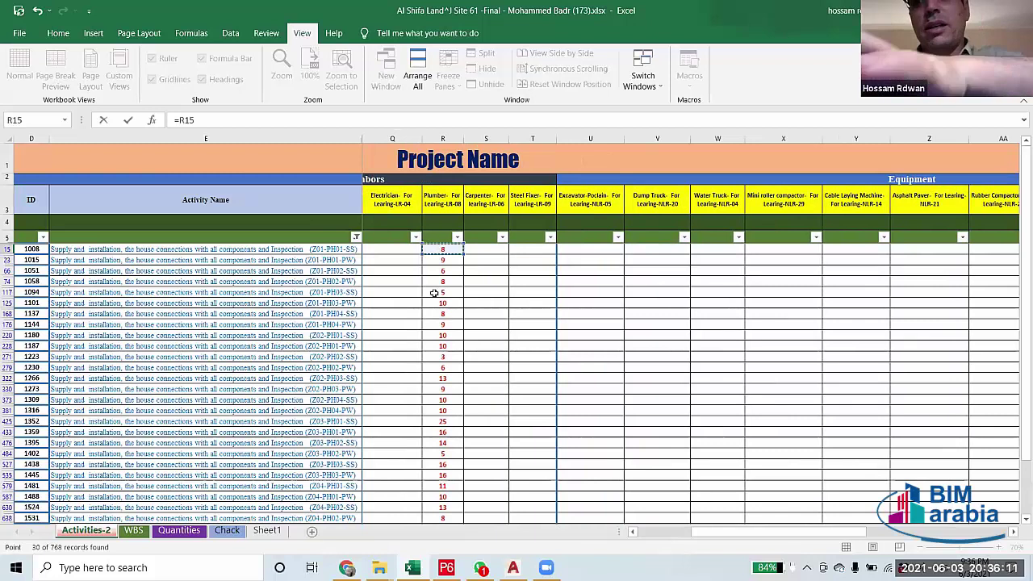
key("Return")
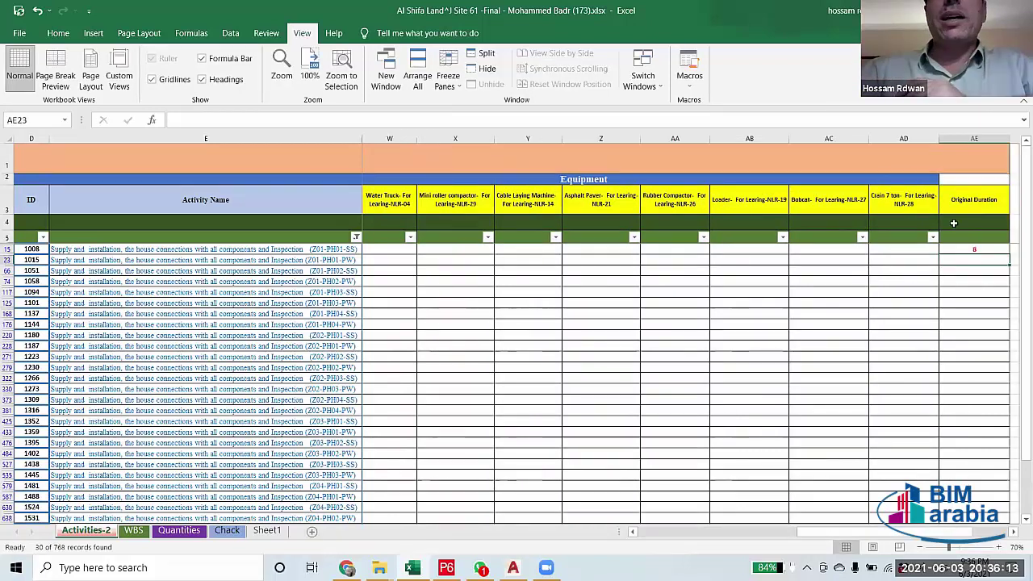
Copy activity 1008's Original Duration formula to all the other filtered house connections activities.
left_click(964, 249)
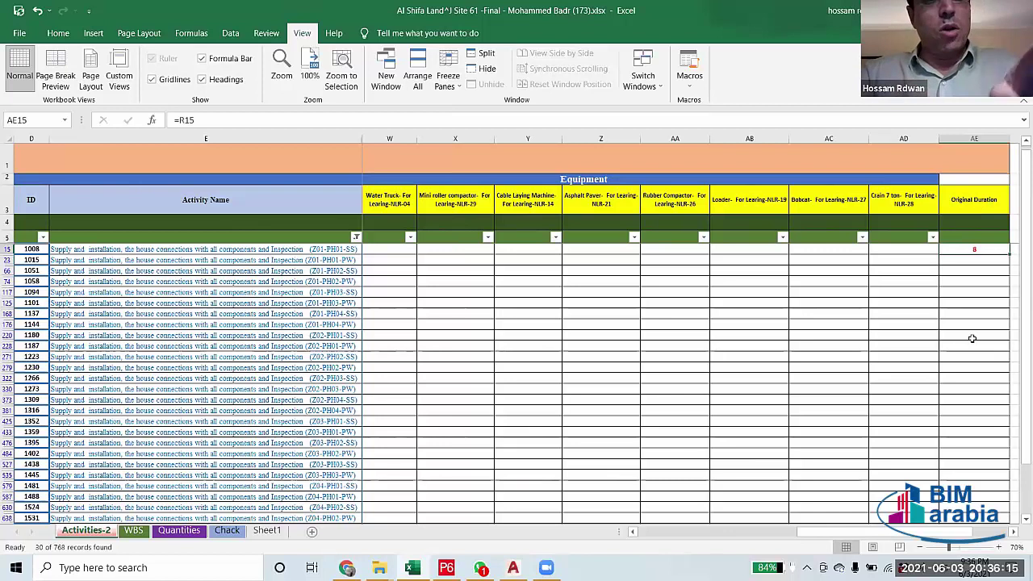
key("ctrl+c")
left_click_drag(972, 260, 973, 516)
scroll(973, 516, "down", 1)
key("ctrl+v")
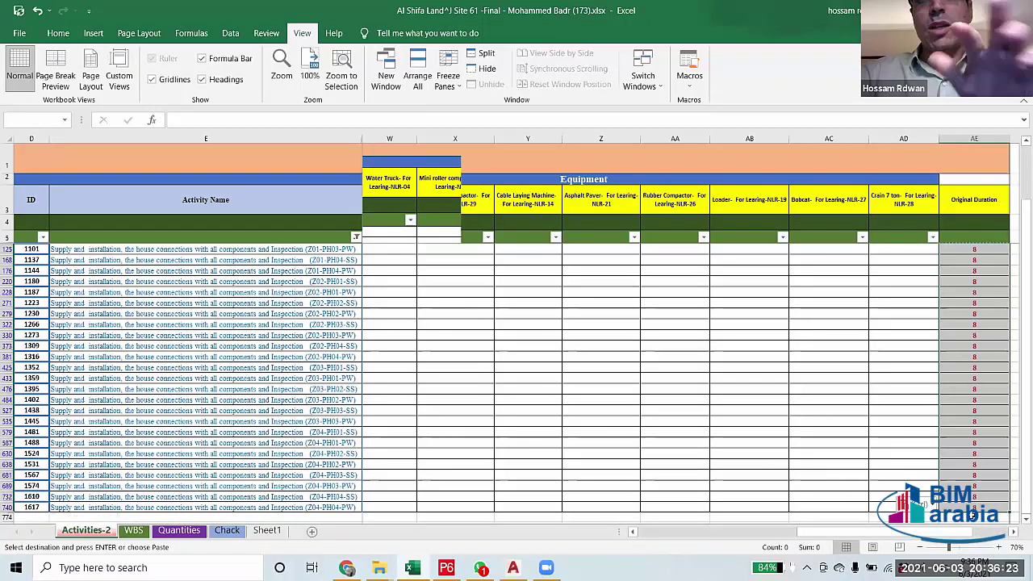
left_click(973, 335)
scroll(978, 242, "up", 2)
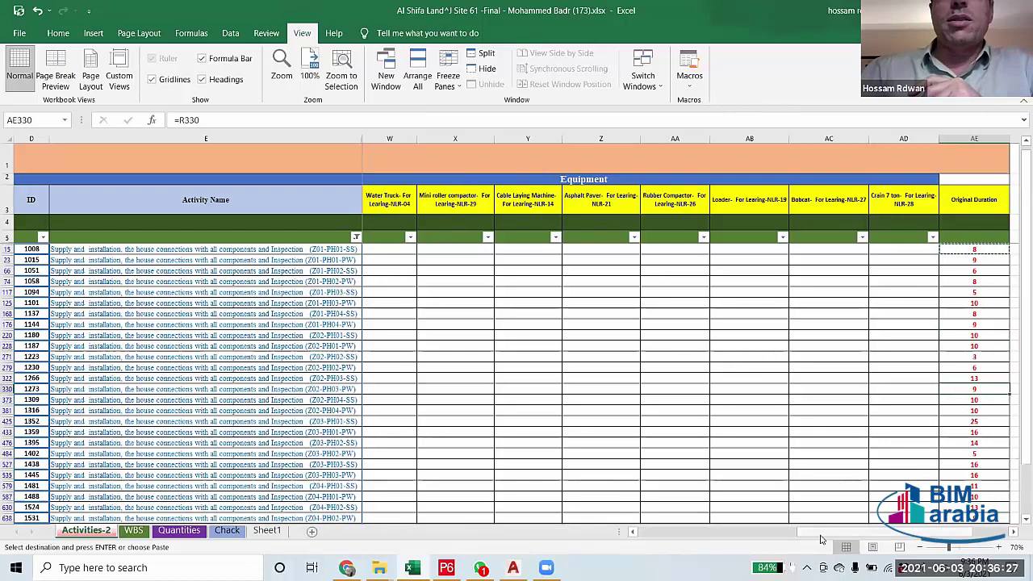
Remove the house connections filter from the Activity Name column so all rows are included again.
left_click_drag(809, 536, 642, 535)
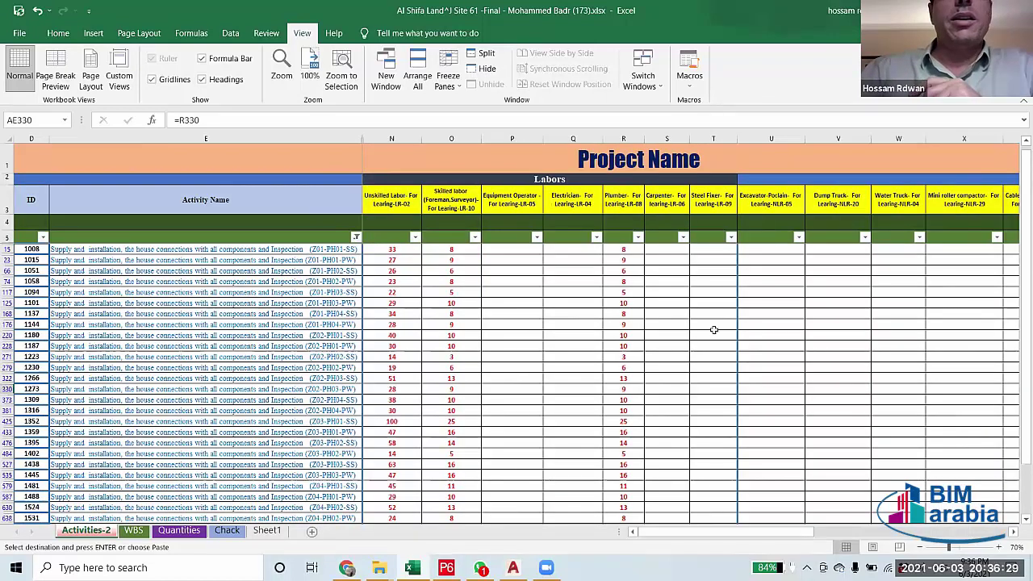
left_click(355, 236)
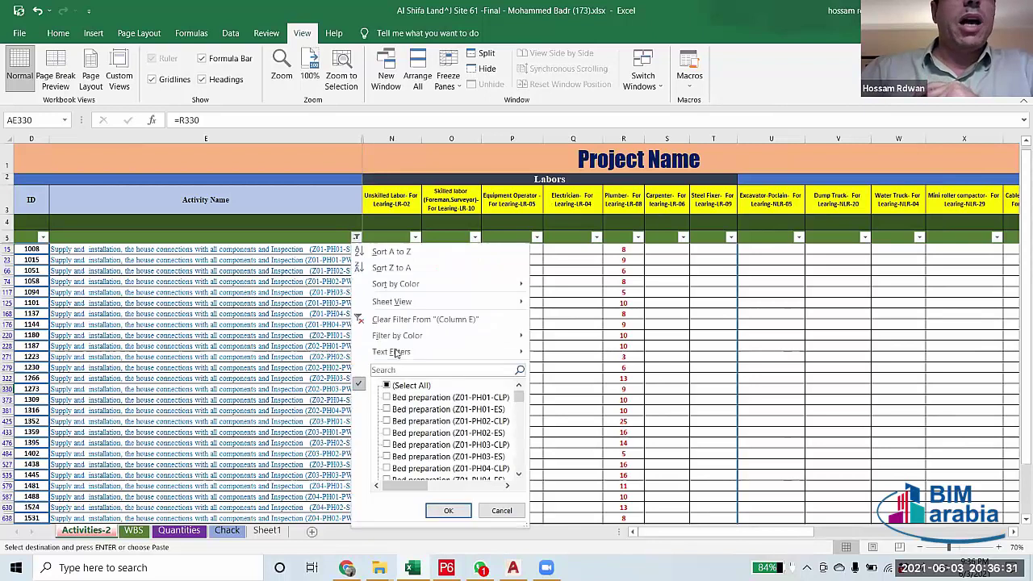
left_click(388, 385)
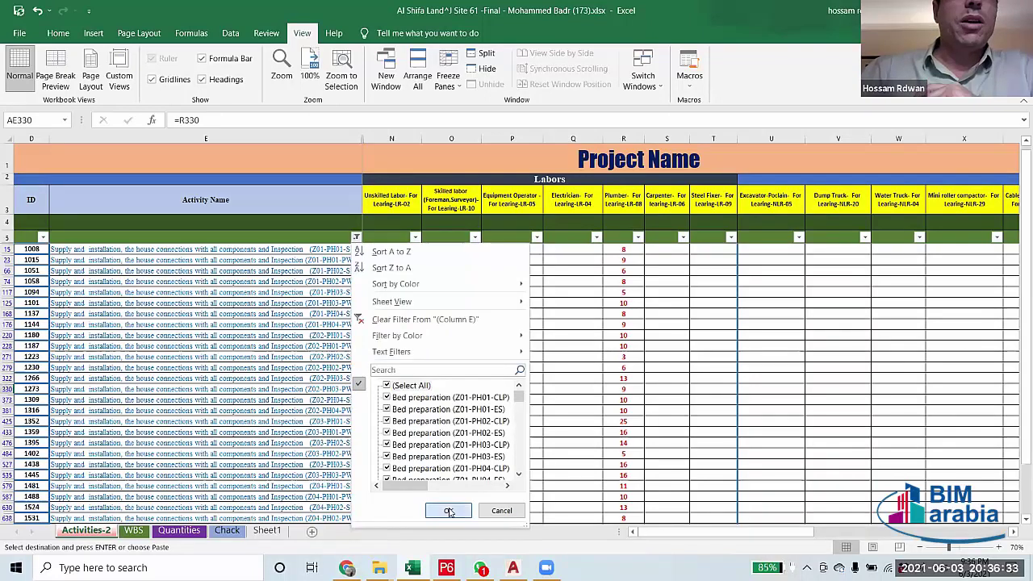
left_click(447, 510)
Examine the Original Duration column for activities without a duration and check the labor quantities of activity 1040.
left_click_drag(692, 534, 888, 545)
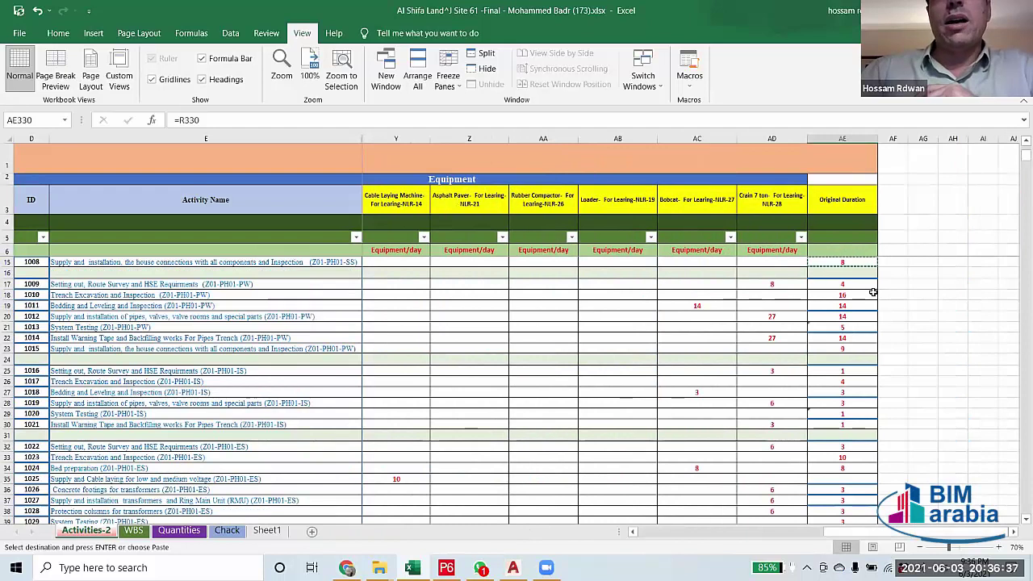
left_click(925, 379)
scroll(925, 375, "down", 12)
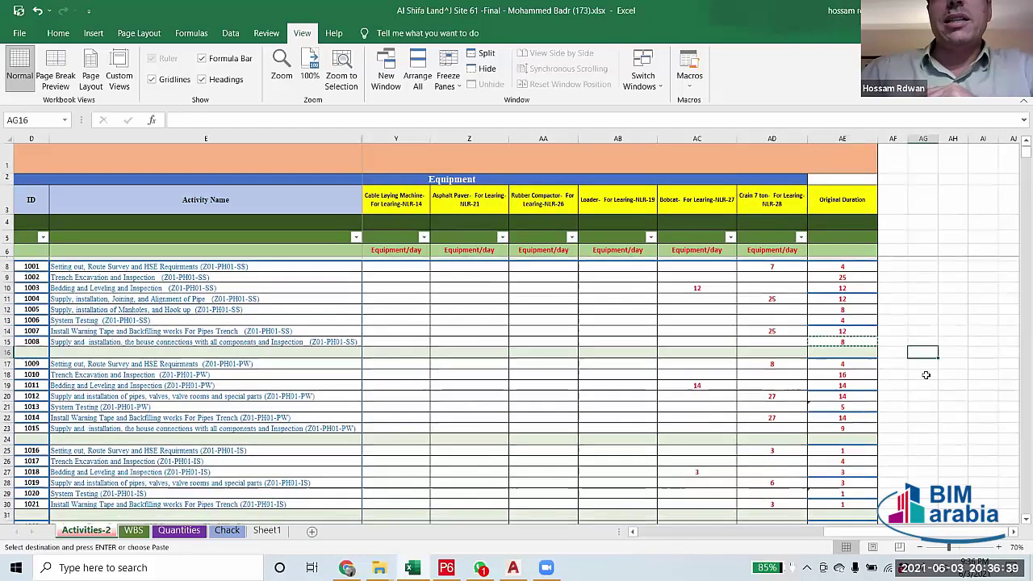
scroll(896, 350, "up", 1)
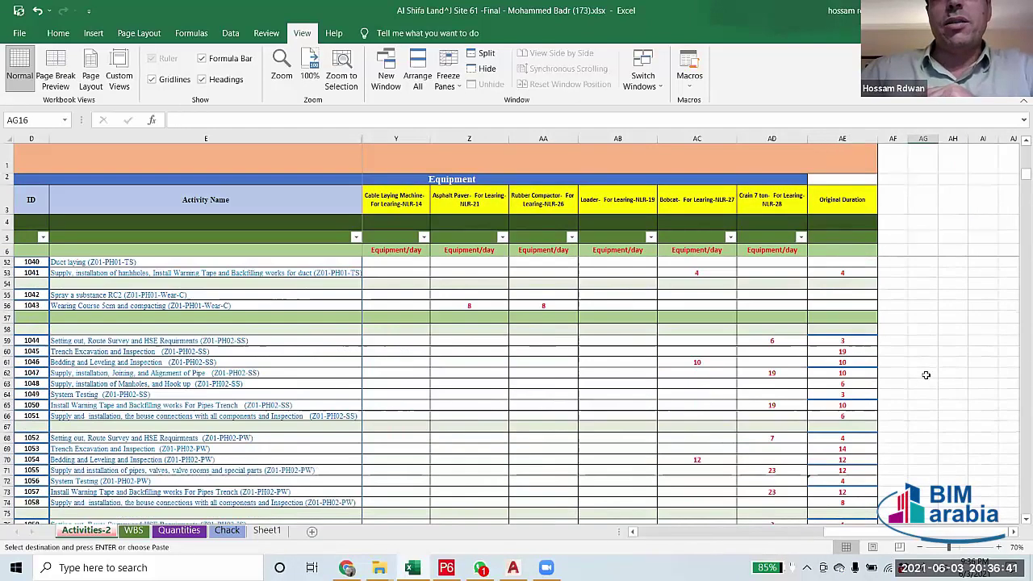
scroll(890, 344, "up", 3)
left_click(849, 390)
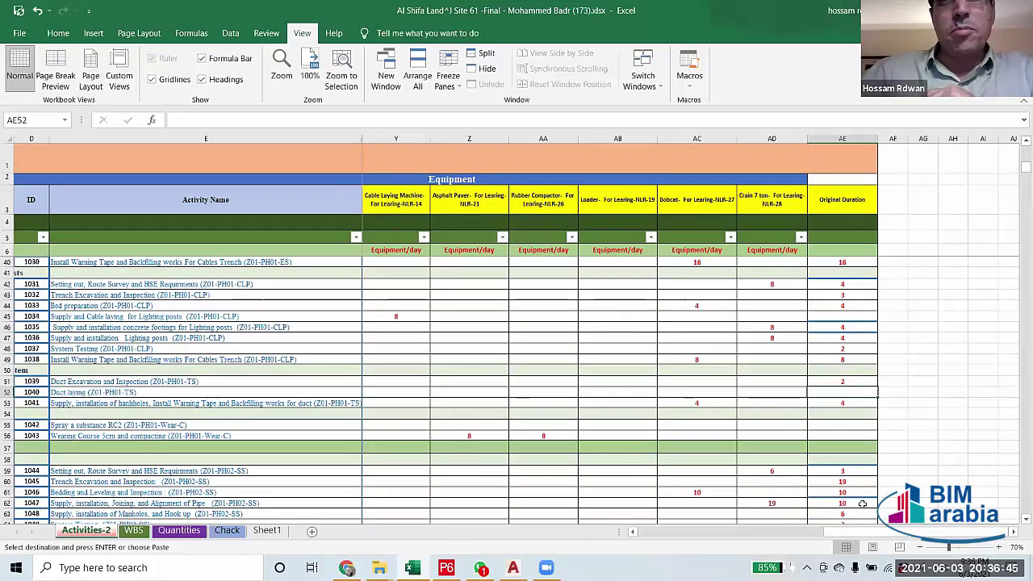
left_click(6, 392)
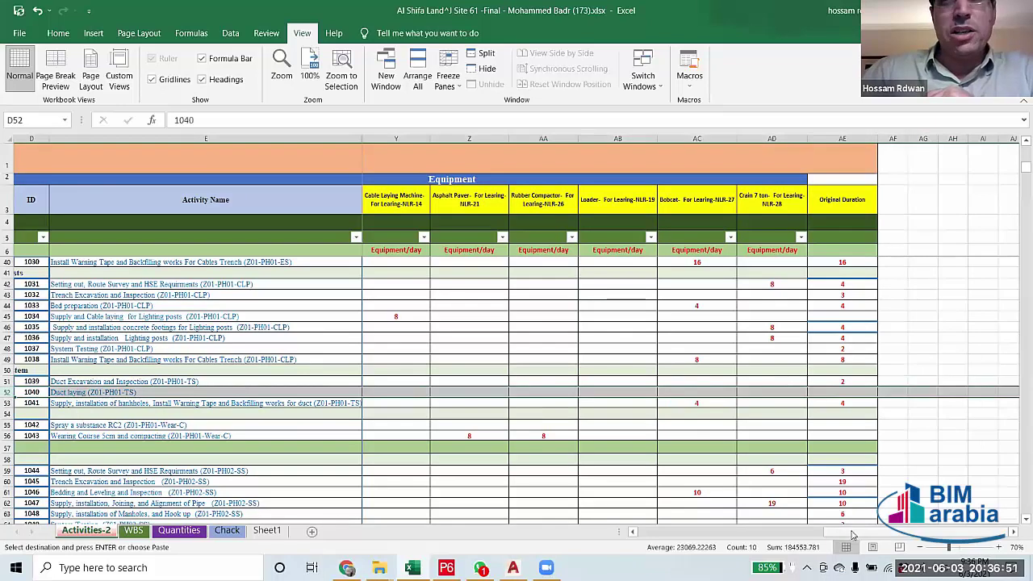
left_click_drag(854, 533, 826, 533)
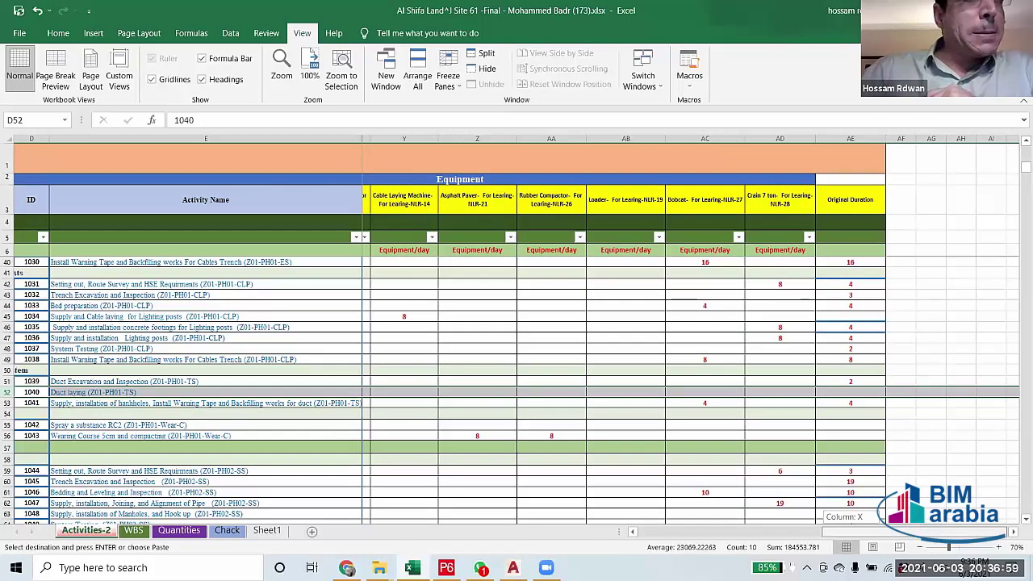
left_click_drag(826, 533, 823, 532)
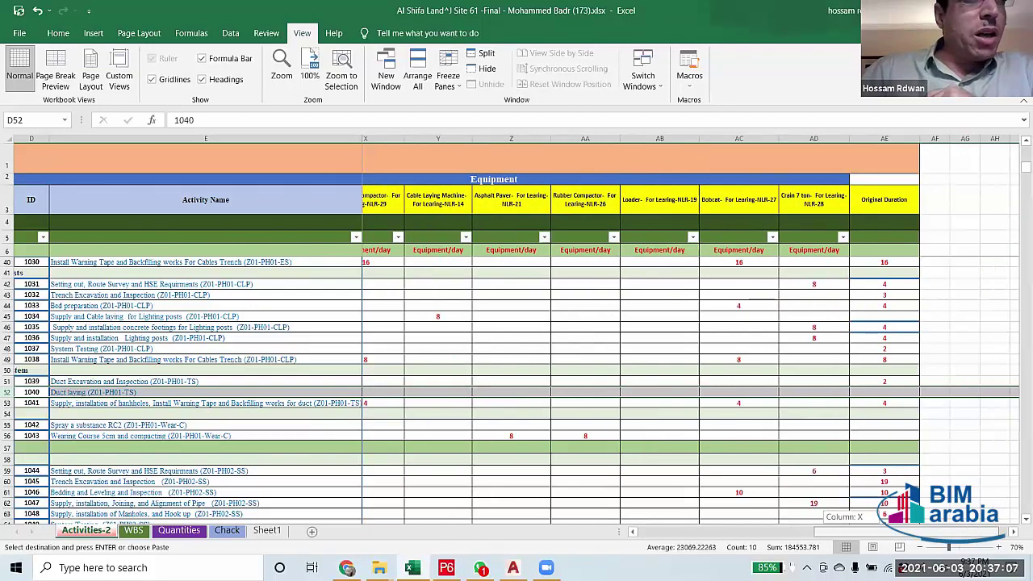
left_click_drag(823, 532, 824, 533)
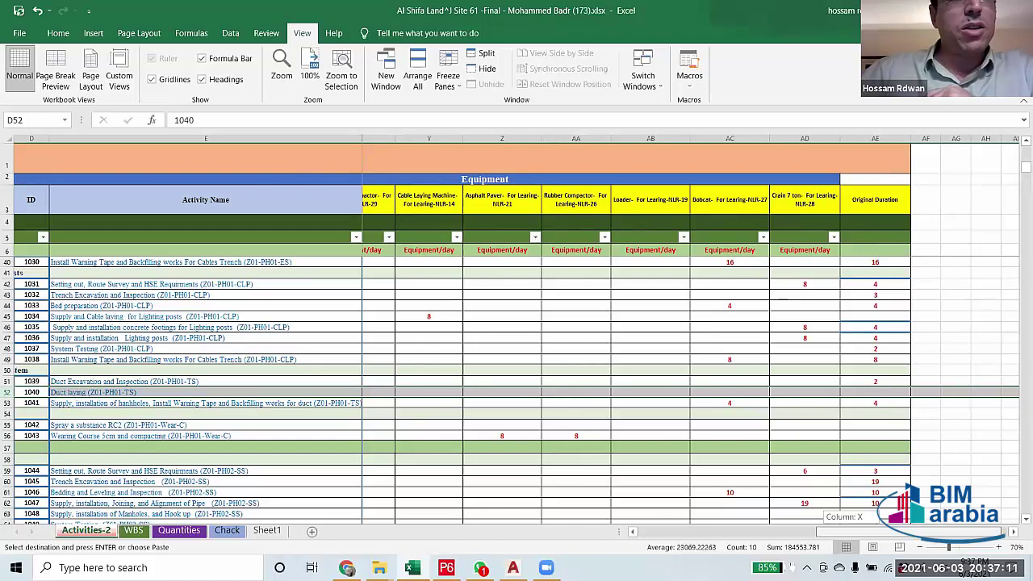
left_click_drag(824, 533, 598, 549)
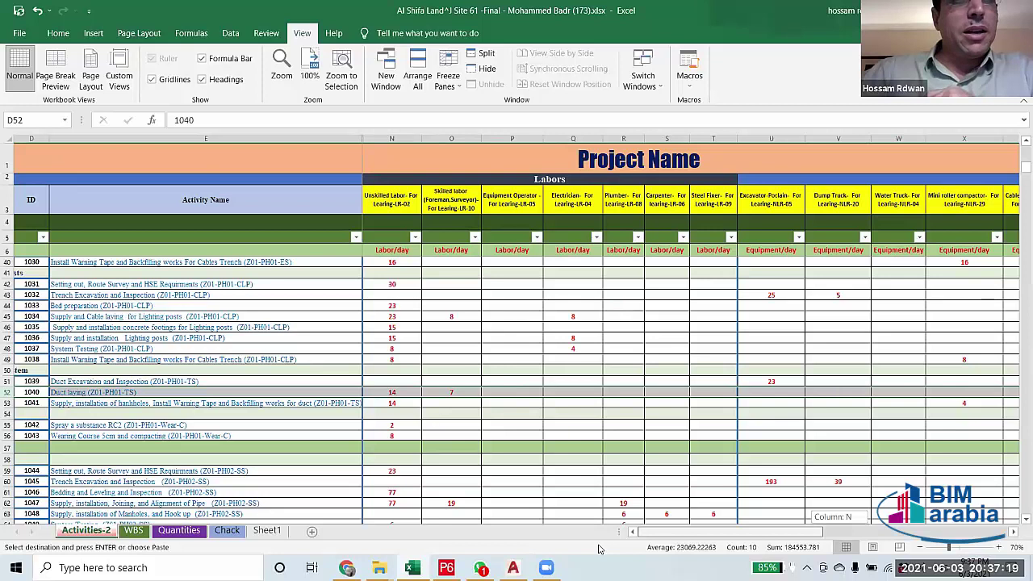
left_click_drag(611, 550, 545, 564)
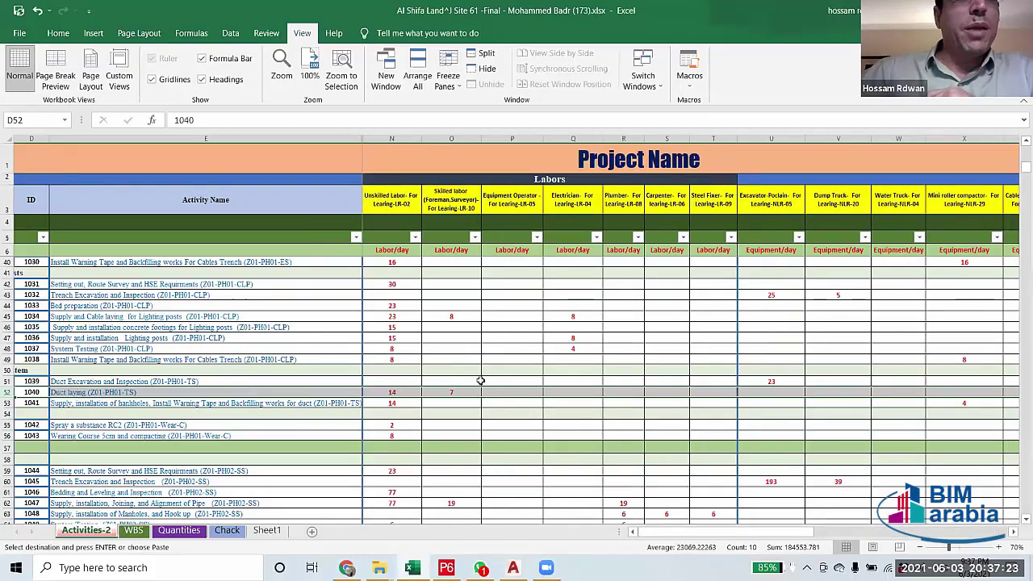
left_click(404, 393)
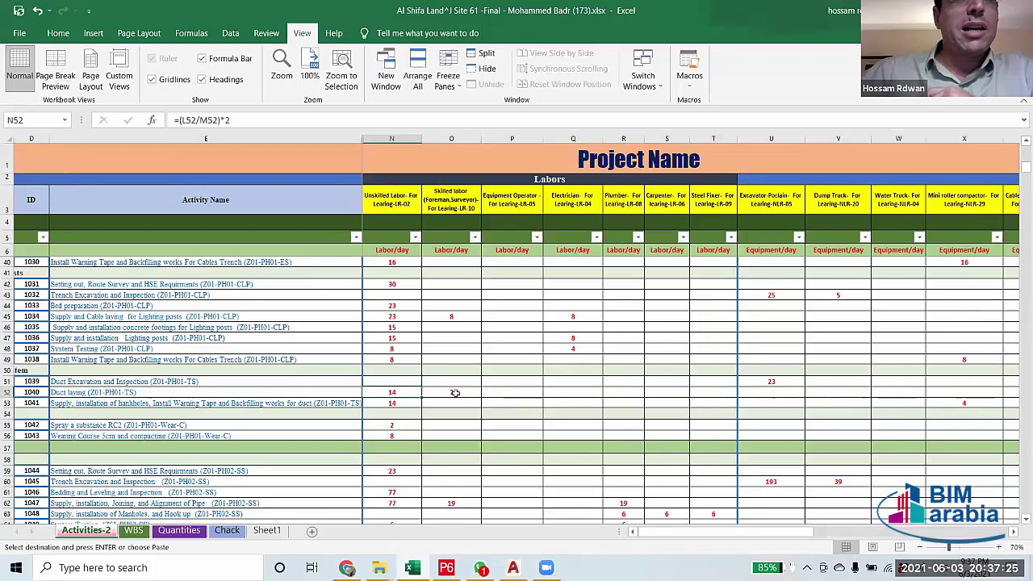
Copy the name text "Duct laying" of activity 1040 without its (Z01-PH01-TS) code.
left_click(86, 392)
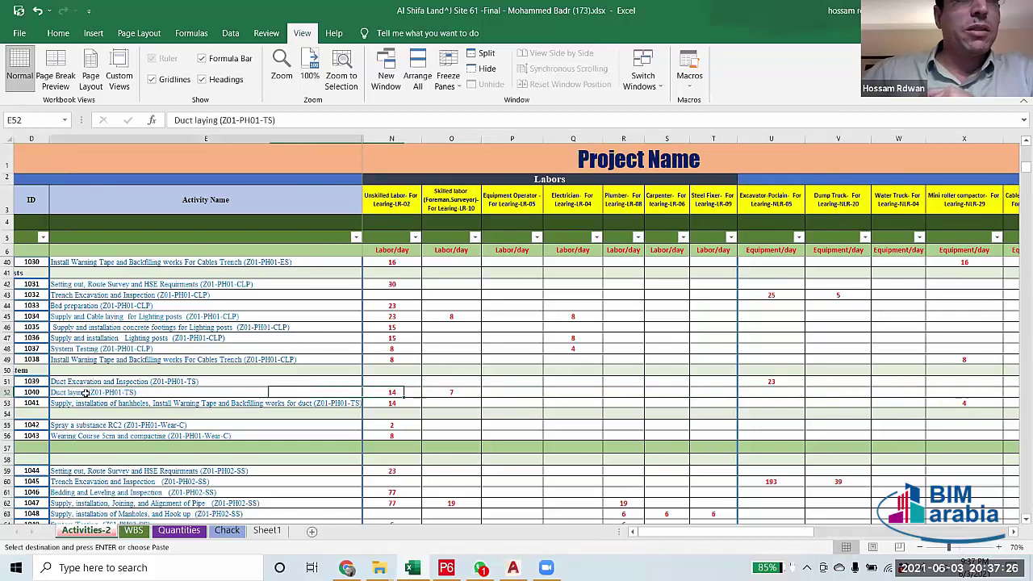
left_click(218, 123)
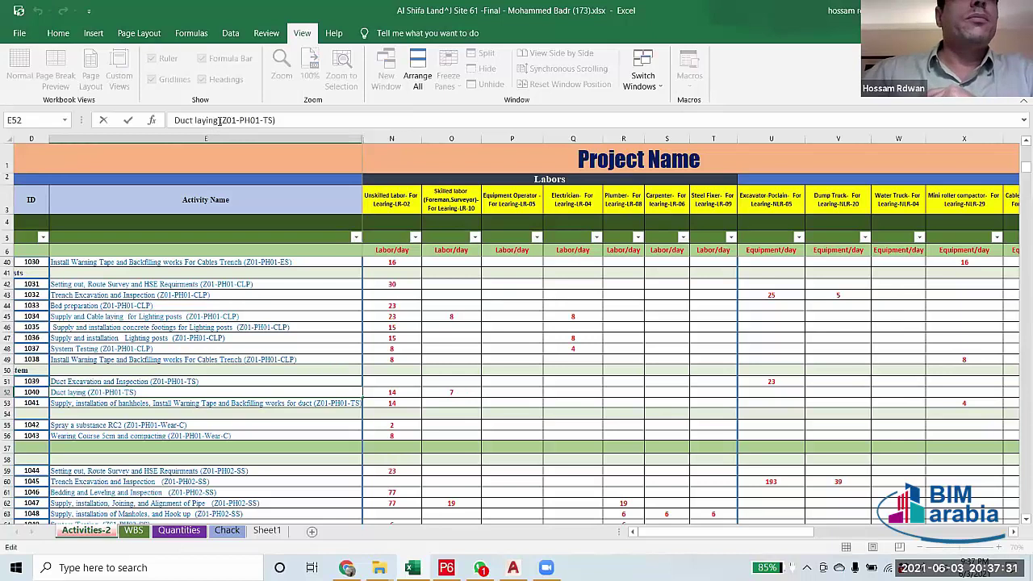
left_click_drag(217, 121, 172, 119)
key("ctrl+c")
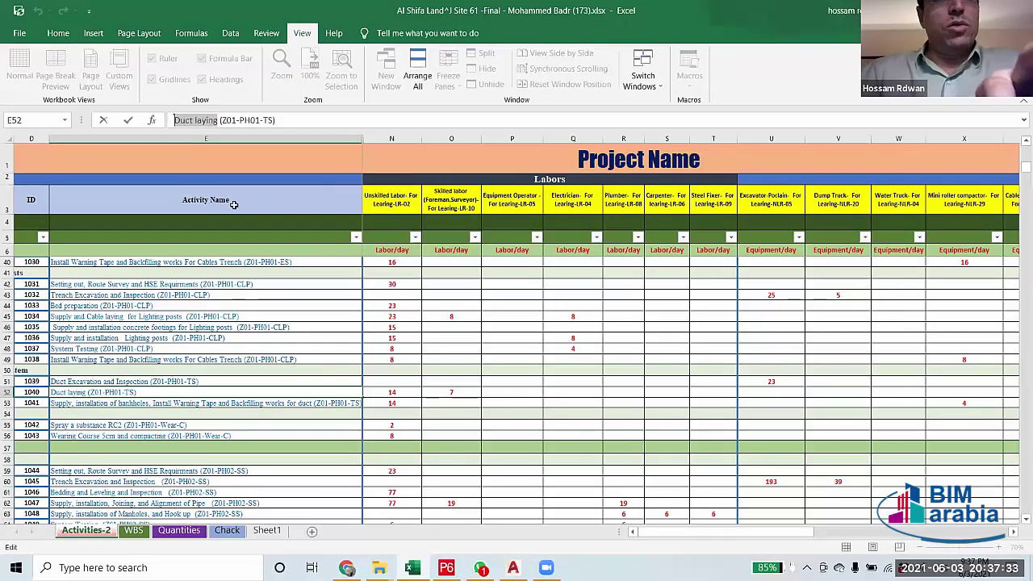
Filter the Activity Name column by the copied text "Duct laying".
left_click(356, 236)
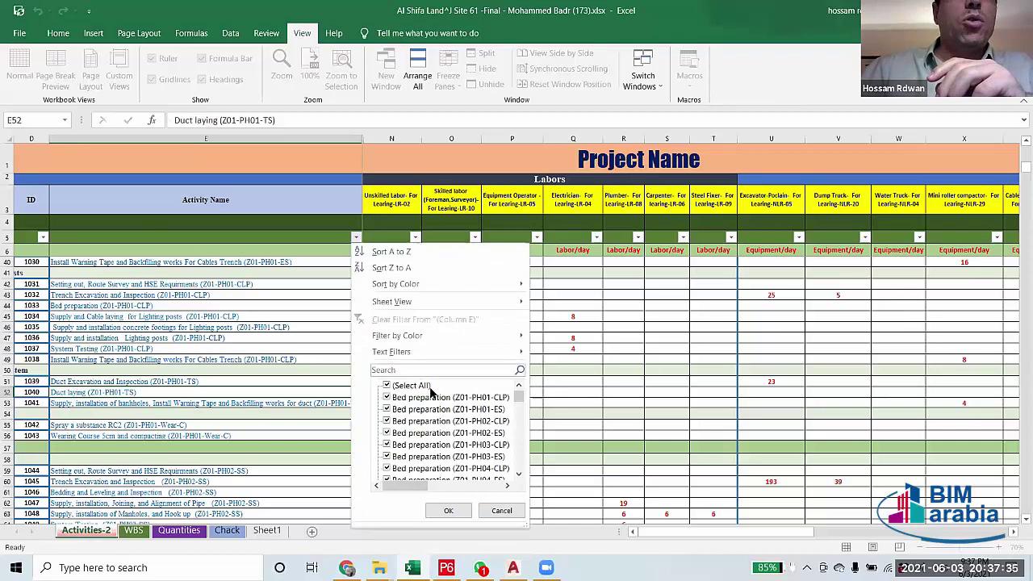
left_click(500, 368)
key("ctrl+v")
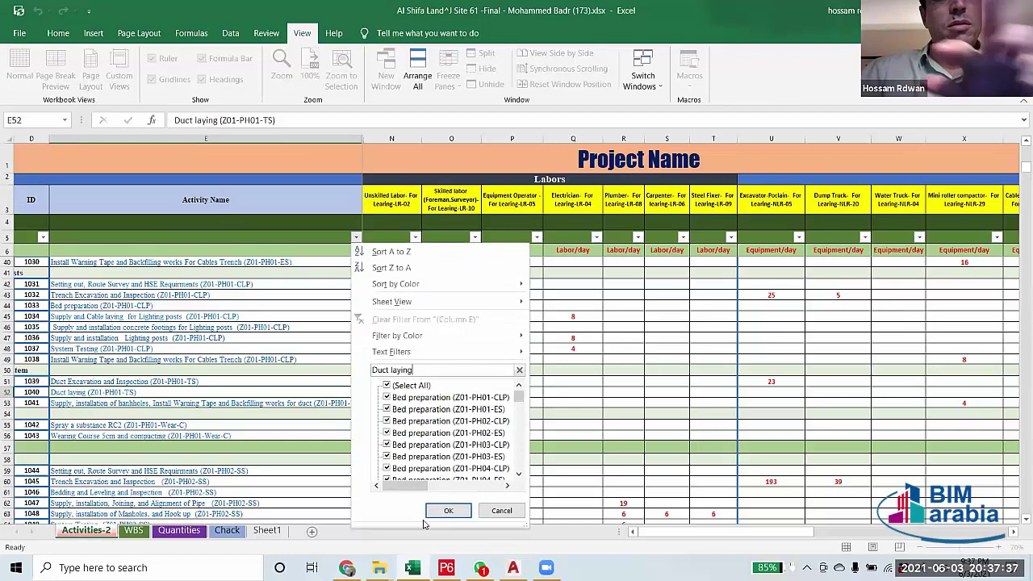
left_click(452, 510)
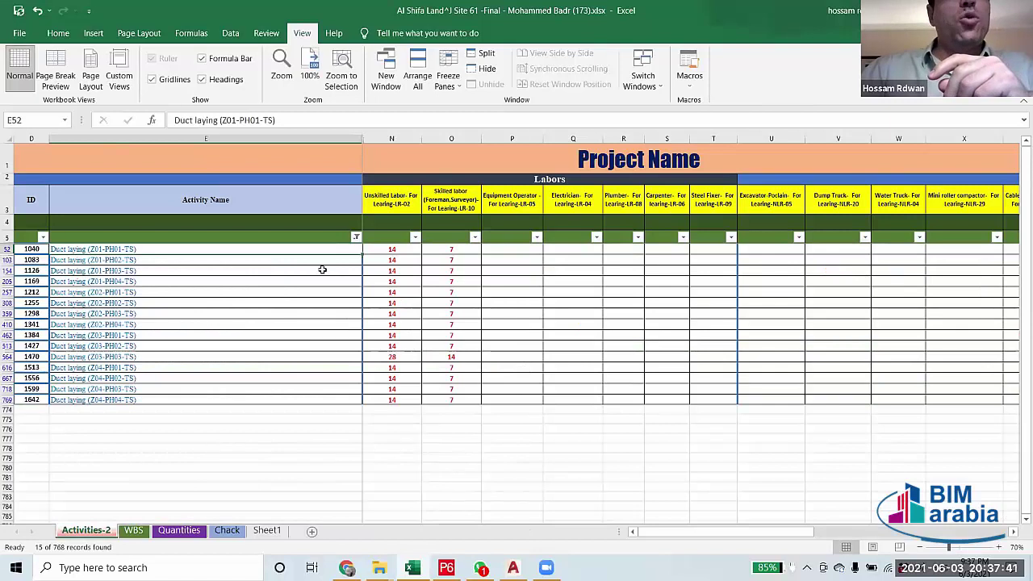
Enter a formula in activity 1040's Original Duration that references its Skilled labor quantity, =O52.
left_click_drag(738, 532, 896, 539)
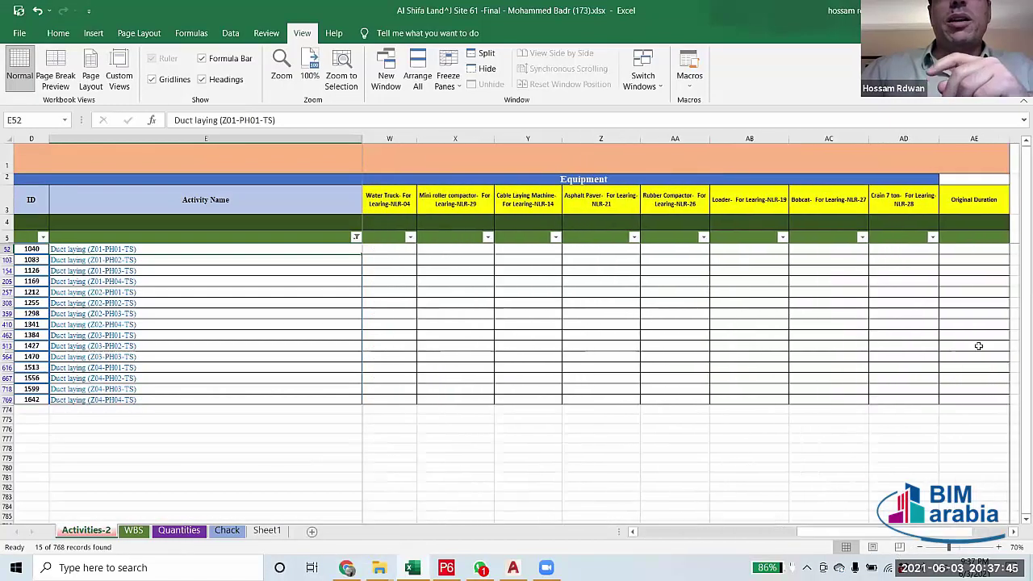
left_click(965, 250)
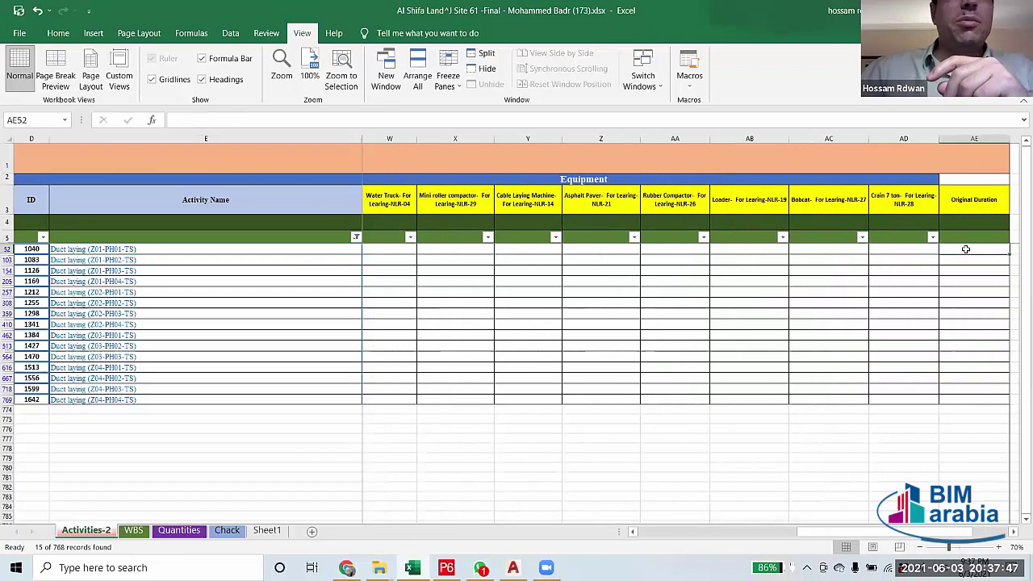
type("=")
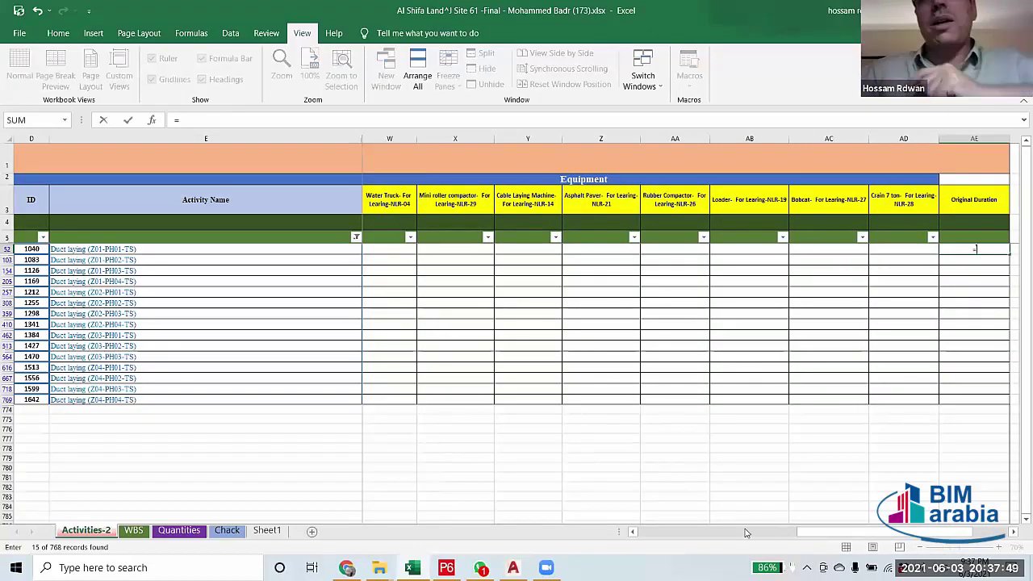
left_click_drag(818, 532, 645, 531)
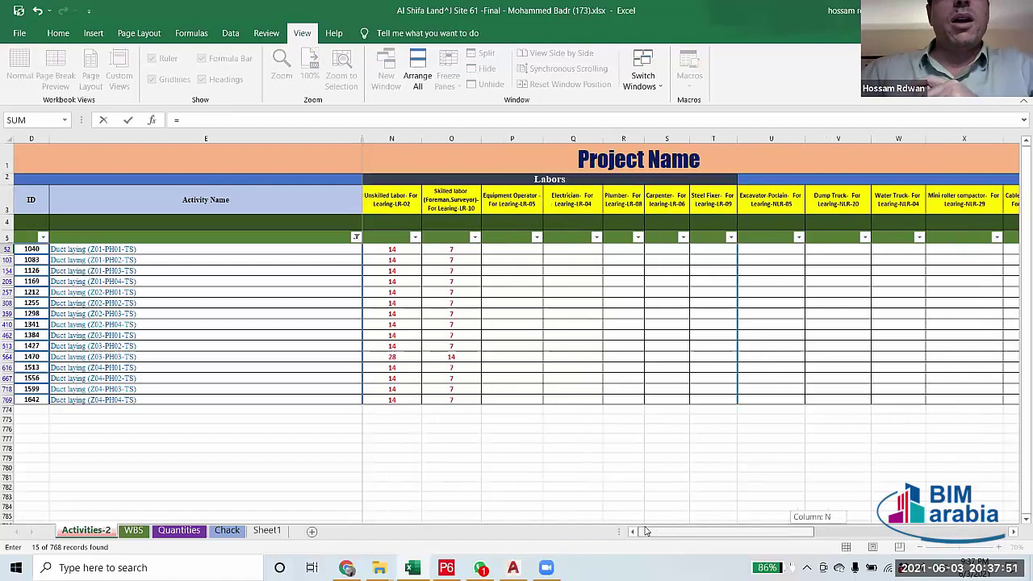
left_click(436, 248)
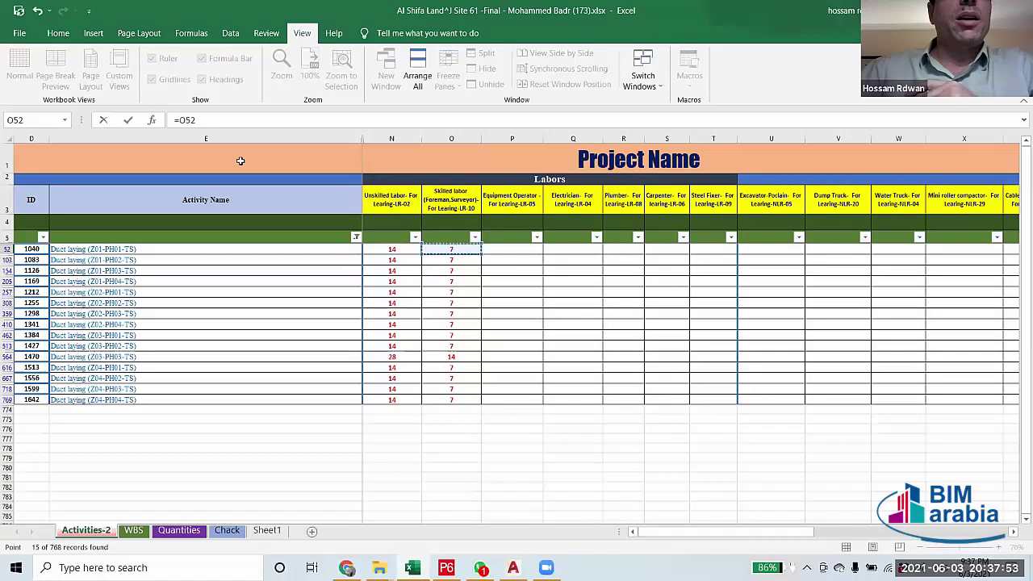
left_click(231, 120)
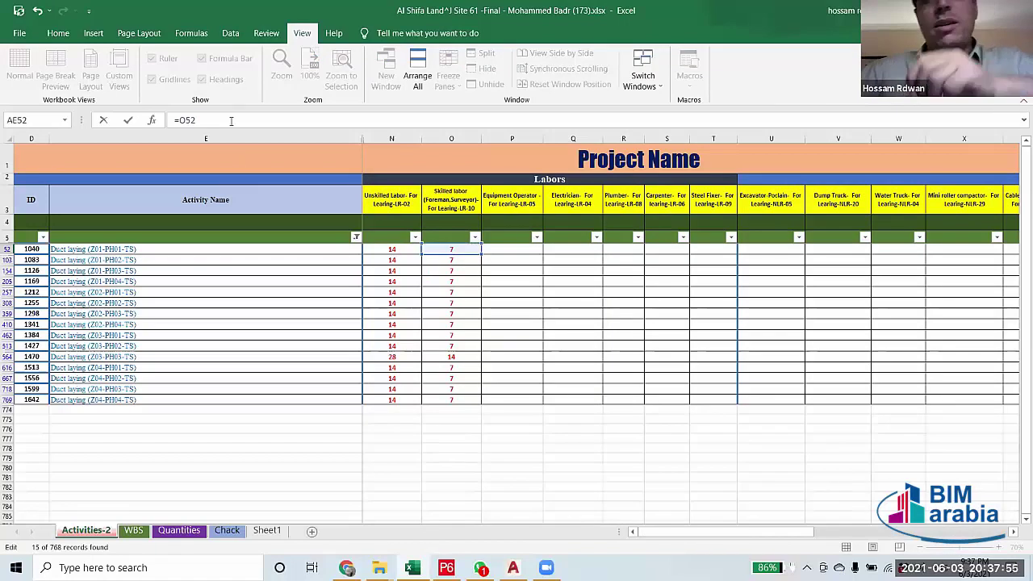
Set the Original Duration in AE52 to =O52/2 and copy the formula down to the other filtered duct laying activities.
type("/2")
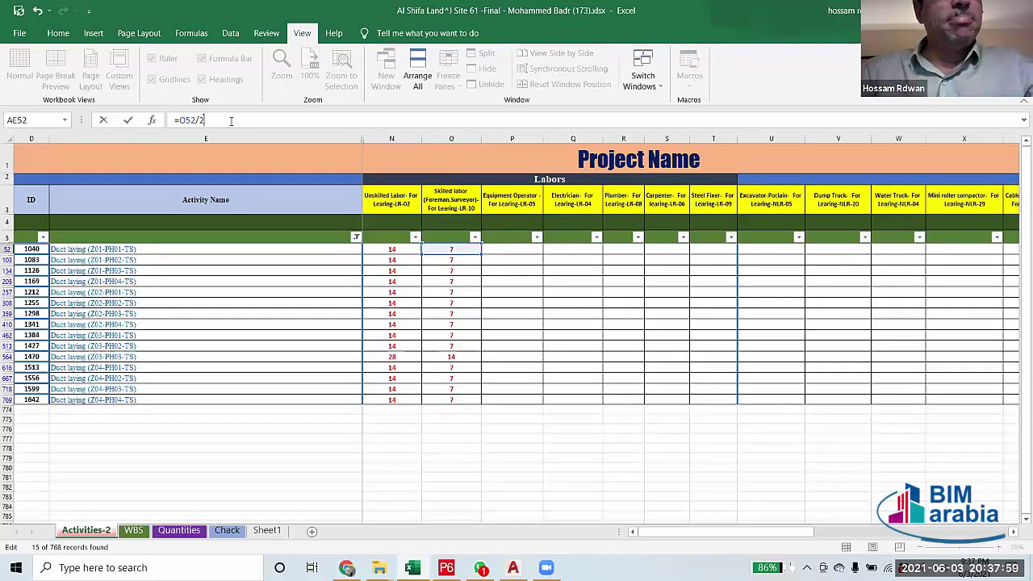
key("Return")
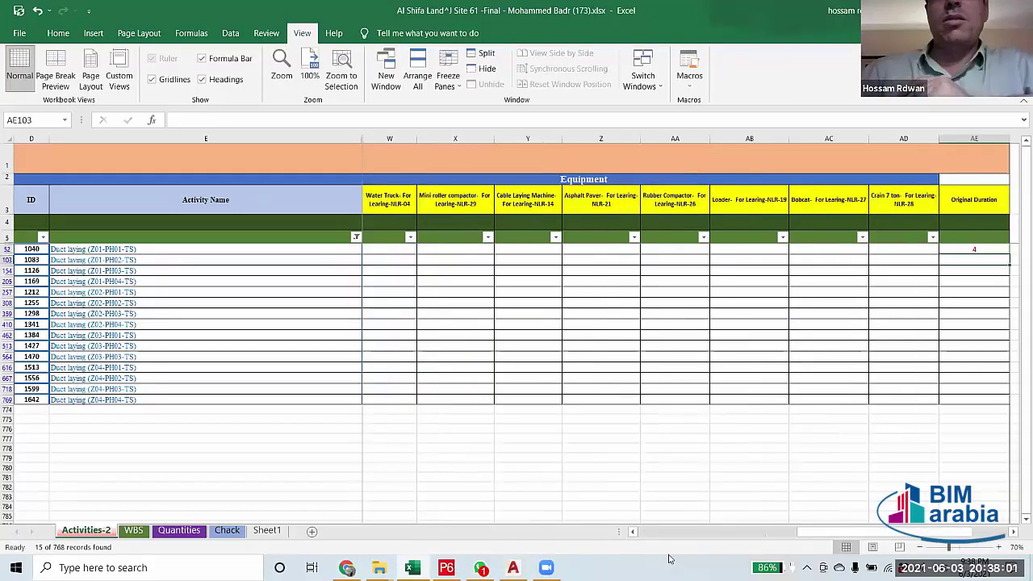
left_click_drag(859, 529, 905, 537)
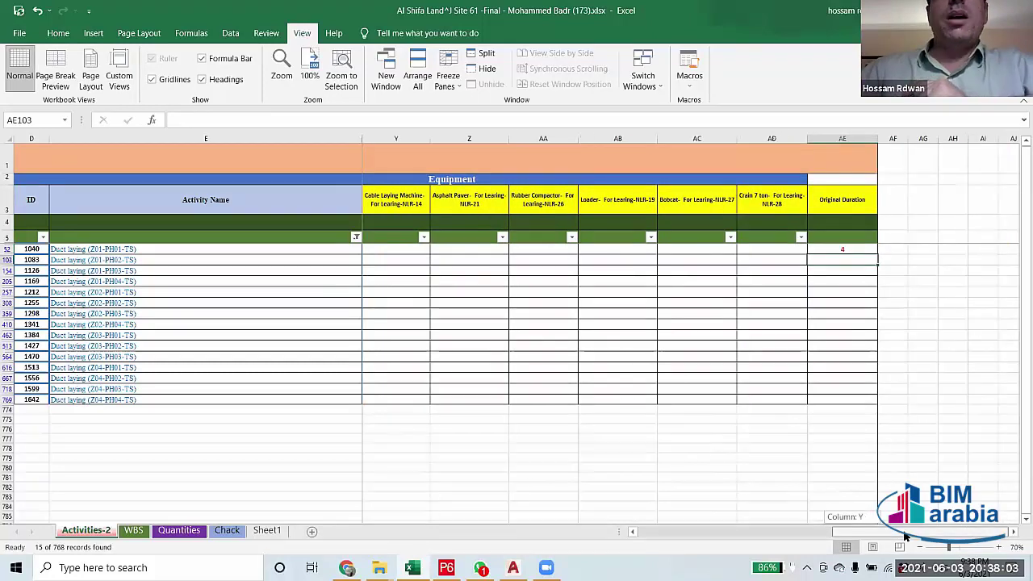
left_click(847, 251)
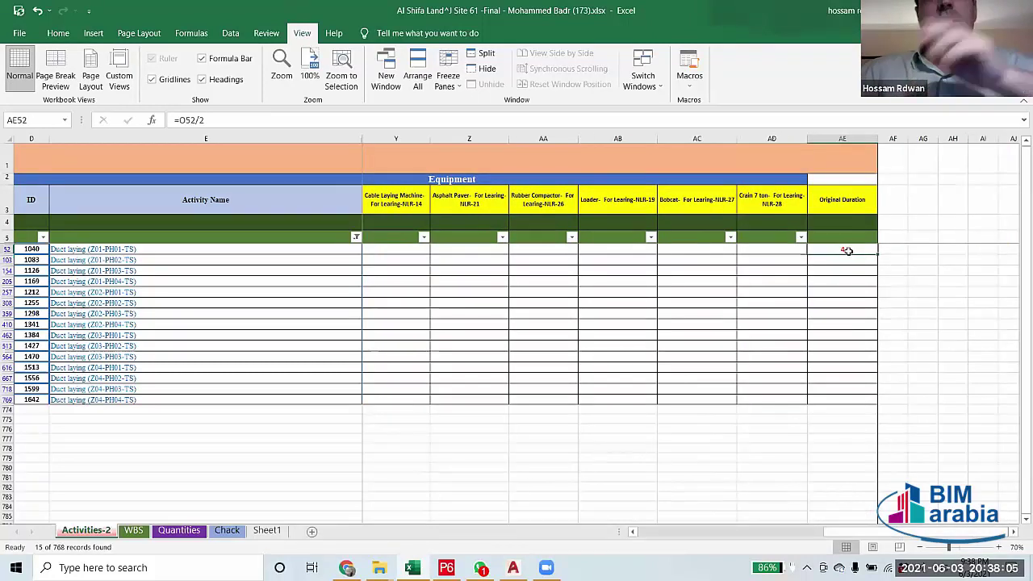
key("ctrl+c")
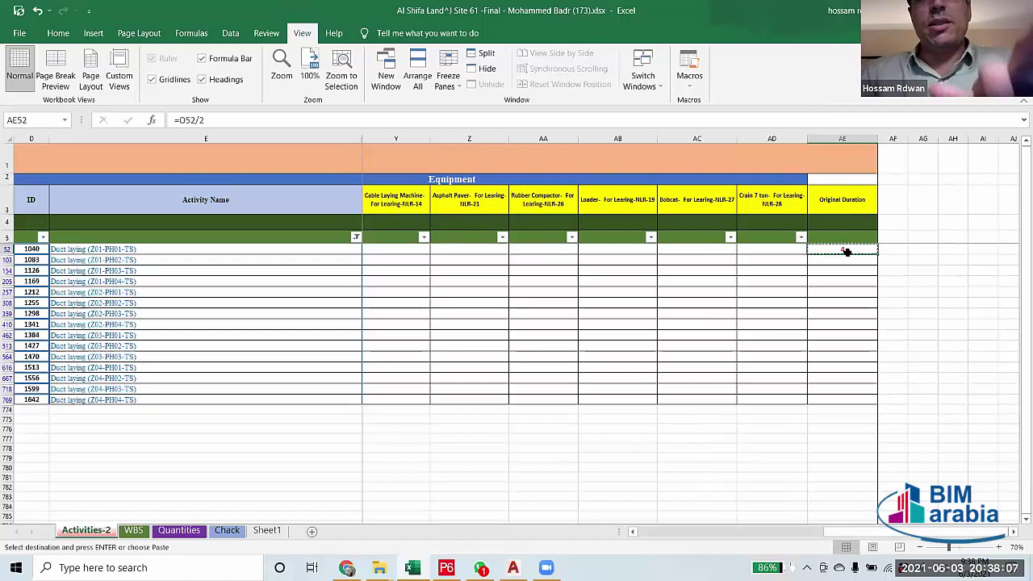
left_click(842, 258)
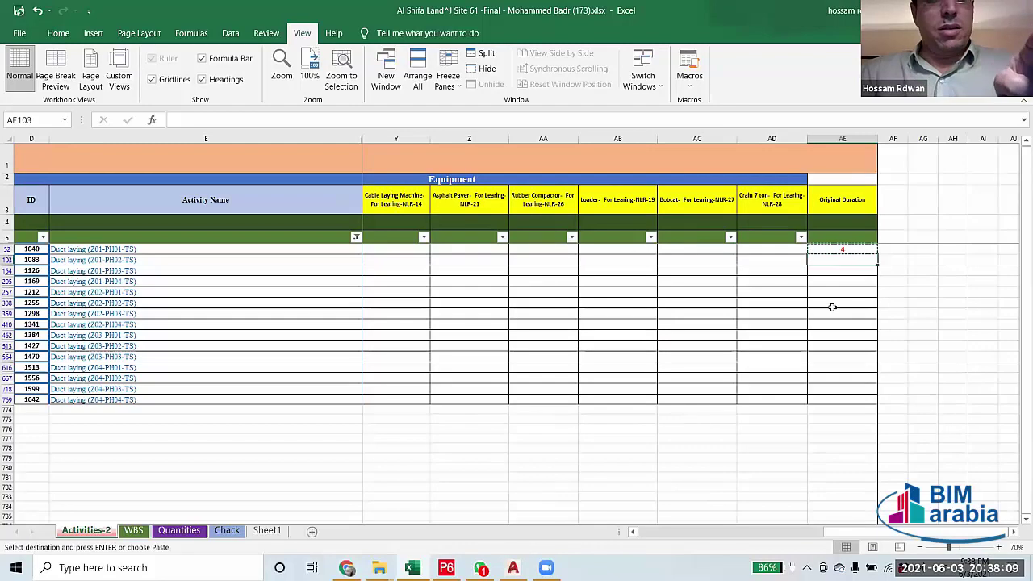
left_click_drag(837, 259, 846, 402)
key("ctrl+v")
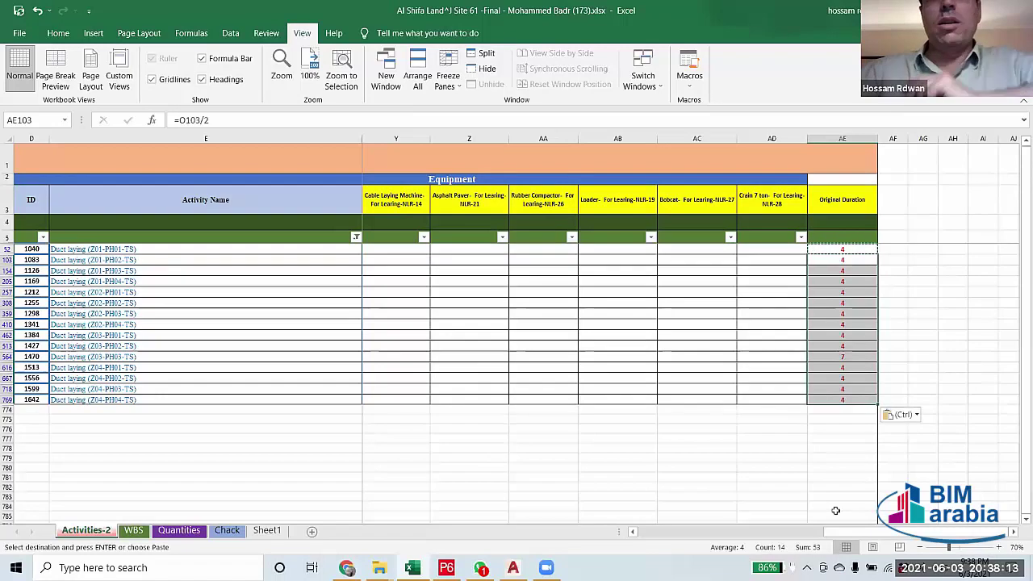
Remove the duct laying filter from the Activity Name column so that all activities are listed.
left_click_drag(836, 532, 650, 531)
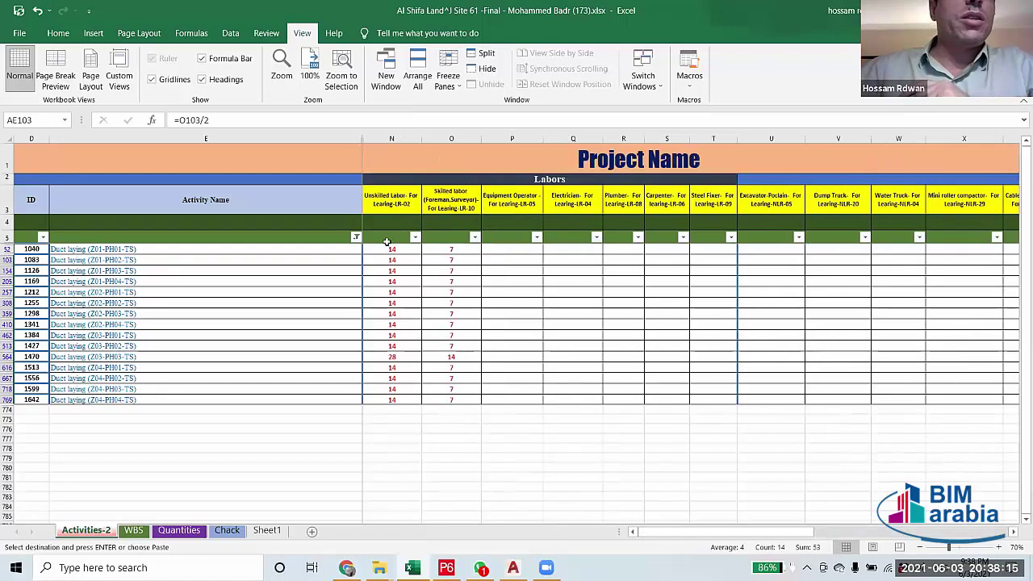
left_click(356, 238)
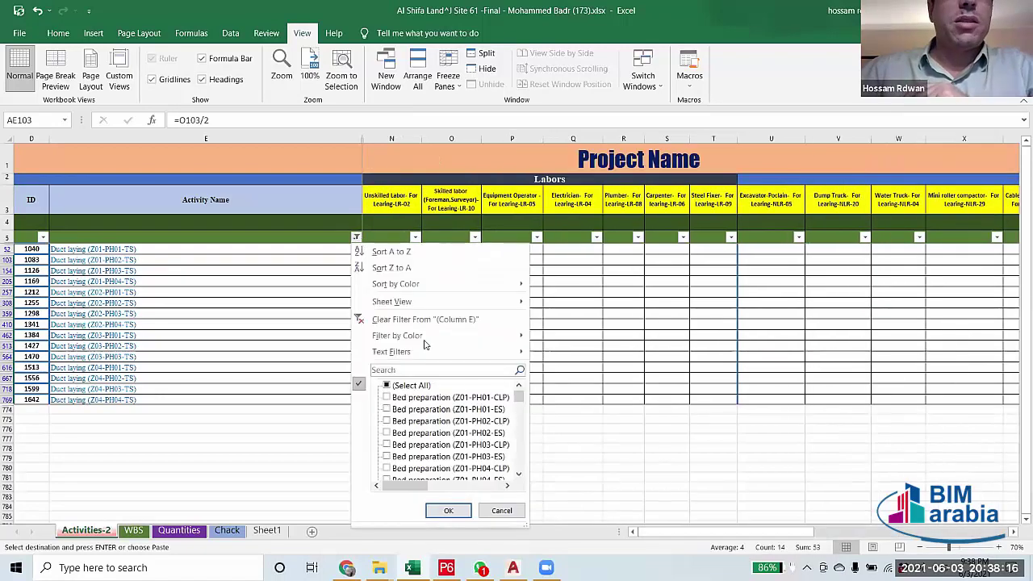
left_click(397, 385)
left_click(447, 510)
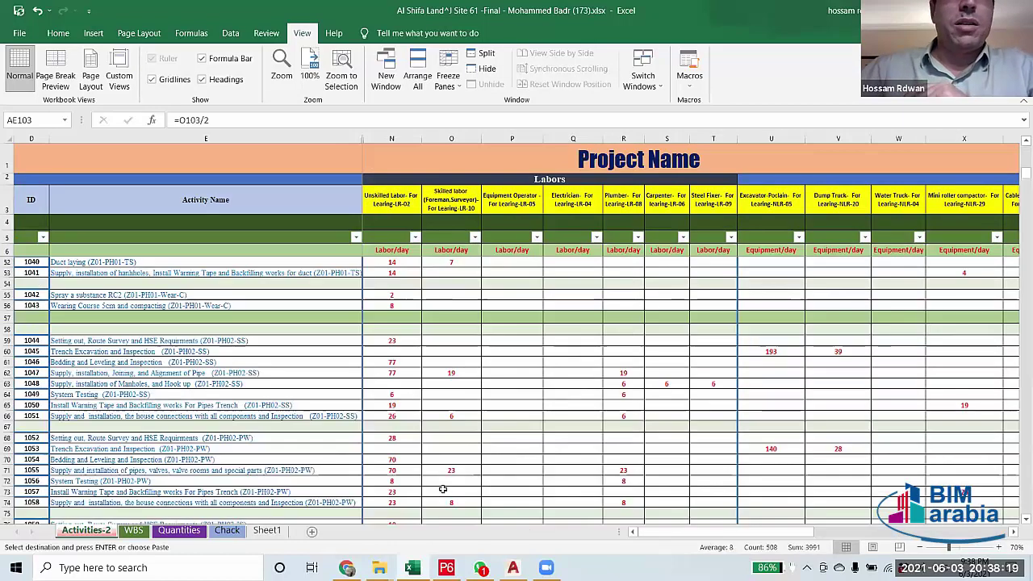
Examine the Original Duration column and the equipment values of Supply and Cable laying for Lighting posts (Z01-PH01-CLP).
left_click_drag(673, 535, 874, 534)
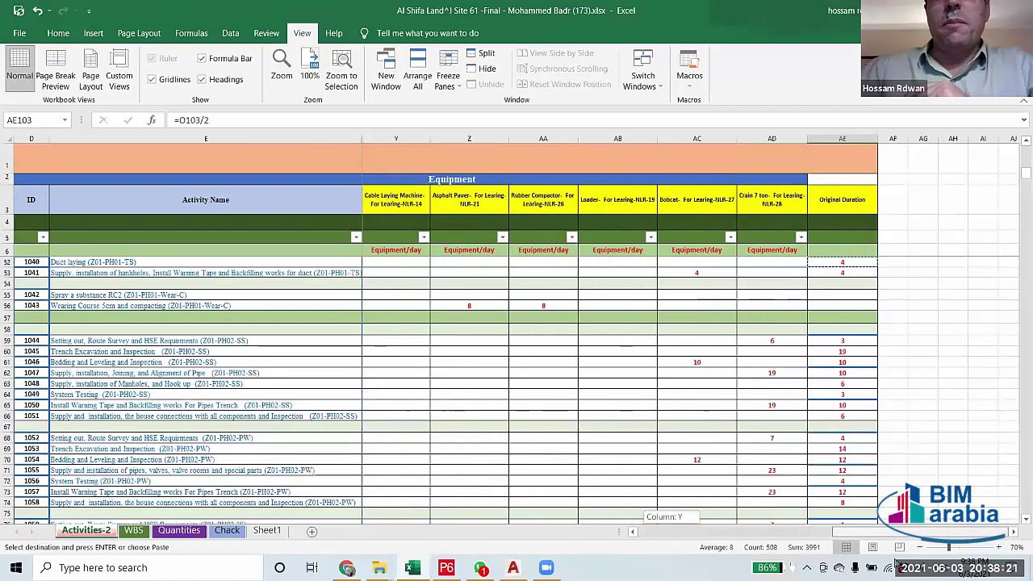
scroll(840, 404, "up", 4)
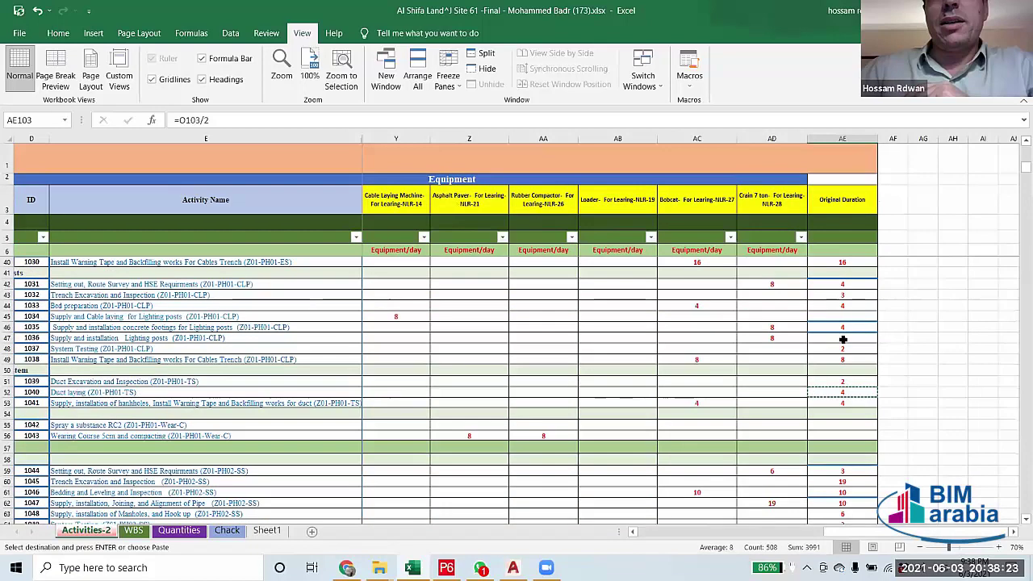
left_click(837, 318)
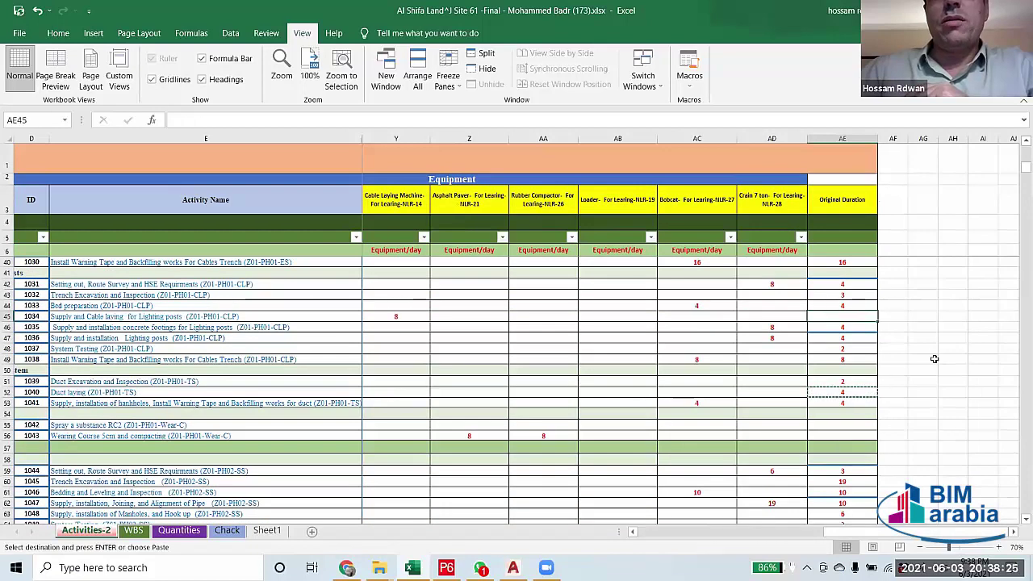
scroll(930, 370, "up", 3)
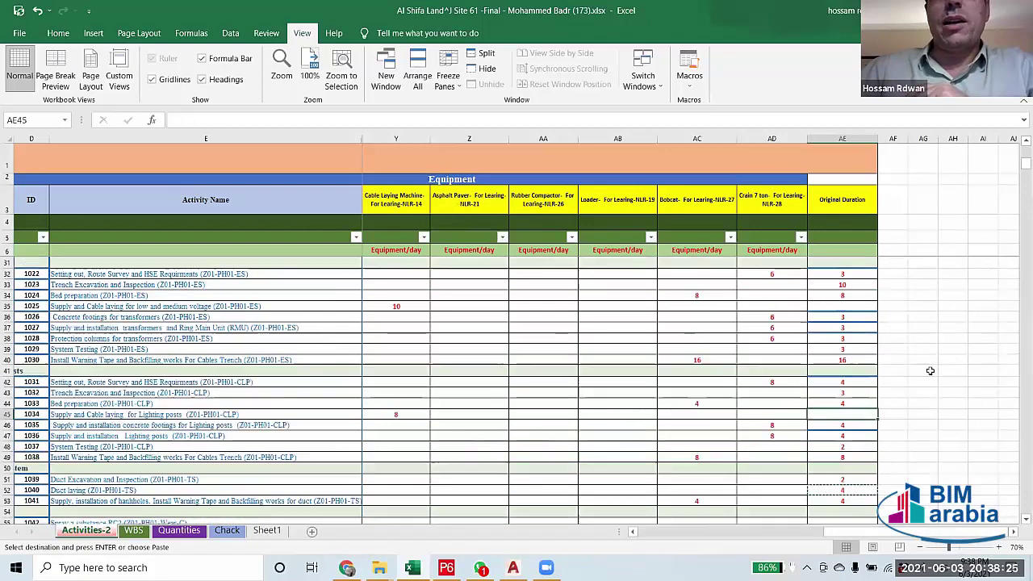
left_click(823, 404)
key("Down")
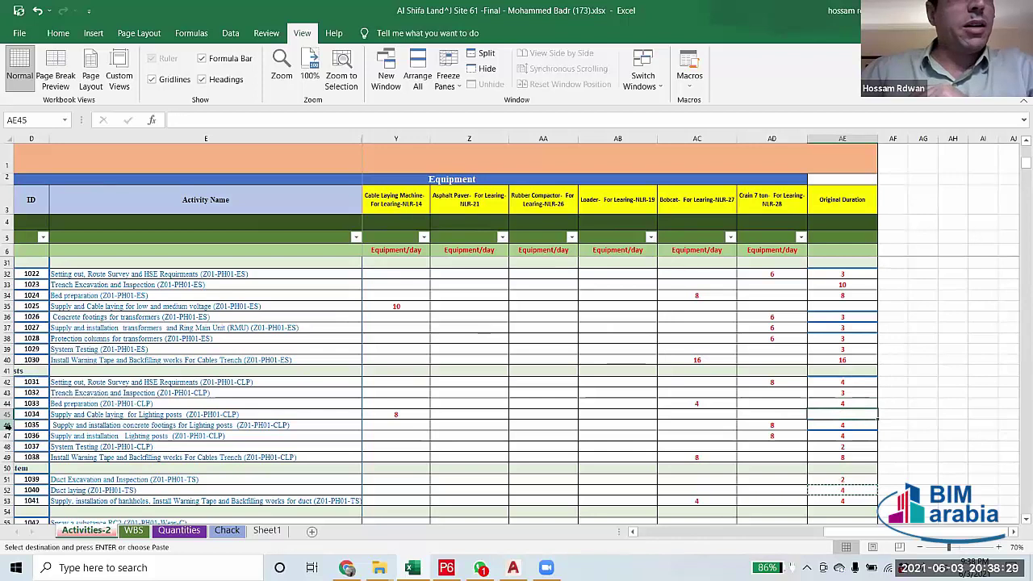
left_click(6, 414)
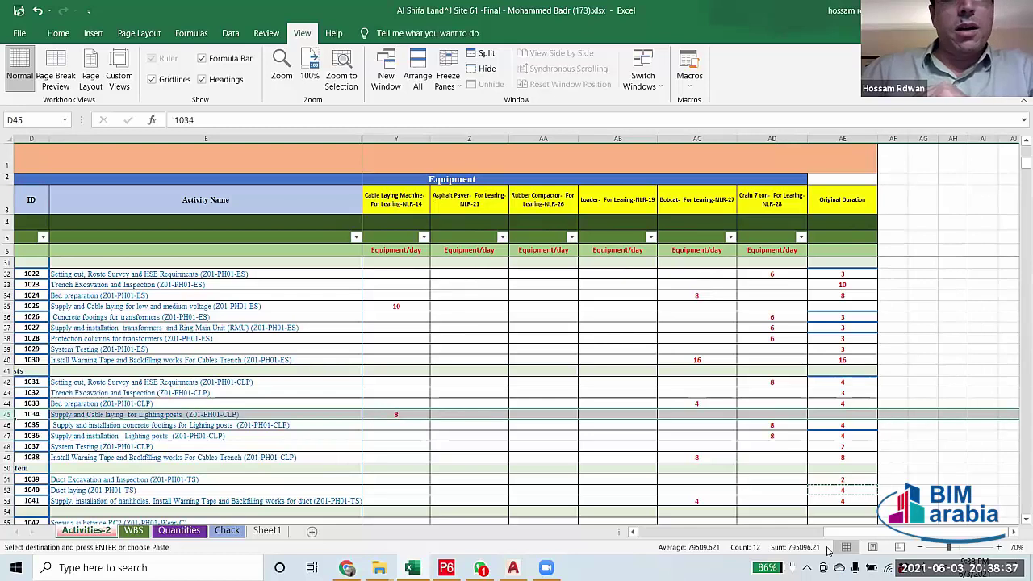
left_click_drag(903, 539, 866, 557)
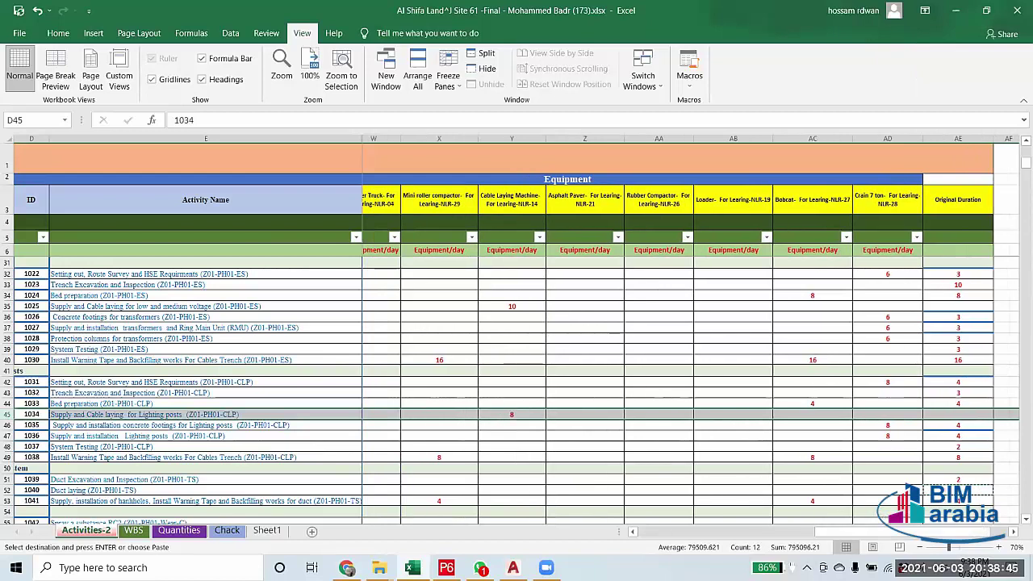
scroll(490, 303, "right", 1)
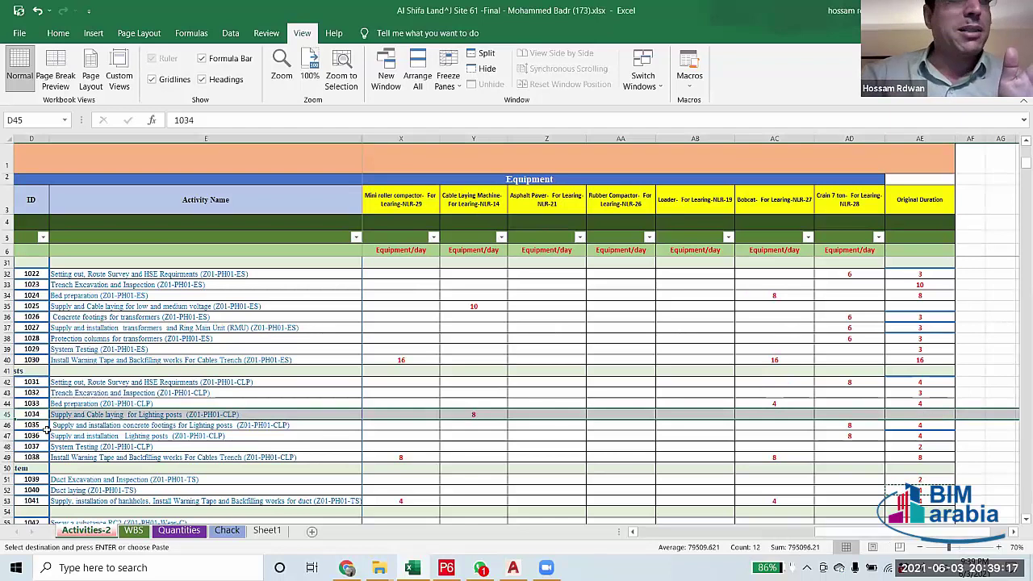
Review the neighbouring activities and select the name cell of Duct laying (Z01-PH01-TS) in E52.
scroll(151, 450, "up", 7)
scroll(152, 450, "down", 7)
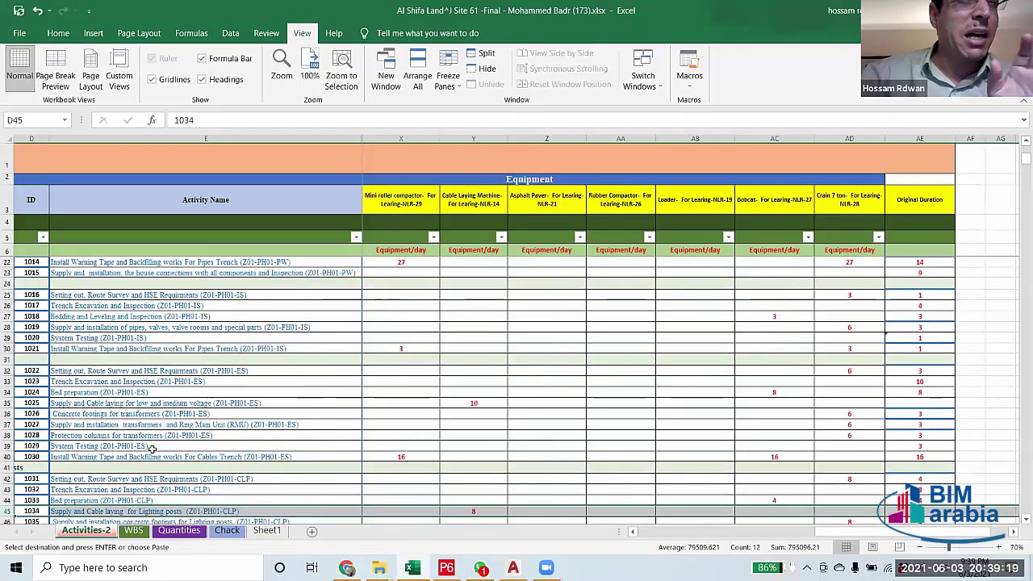
scroll(174, 421, "down", 4)
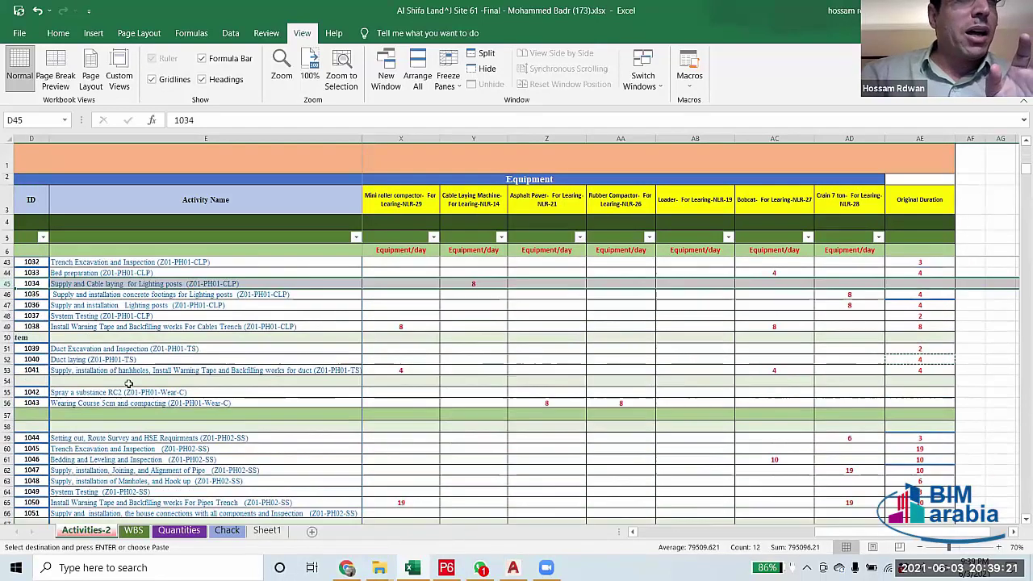
left_click(57, 361)
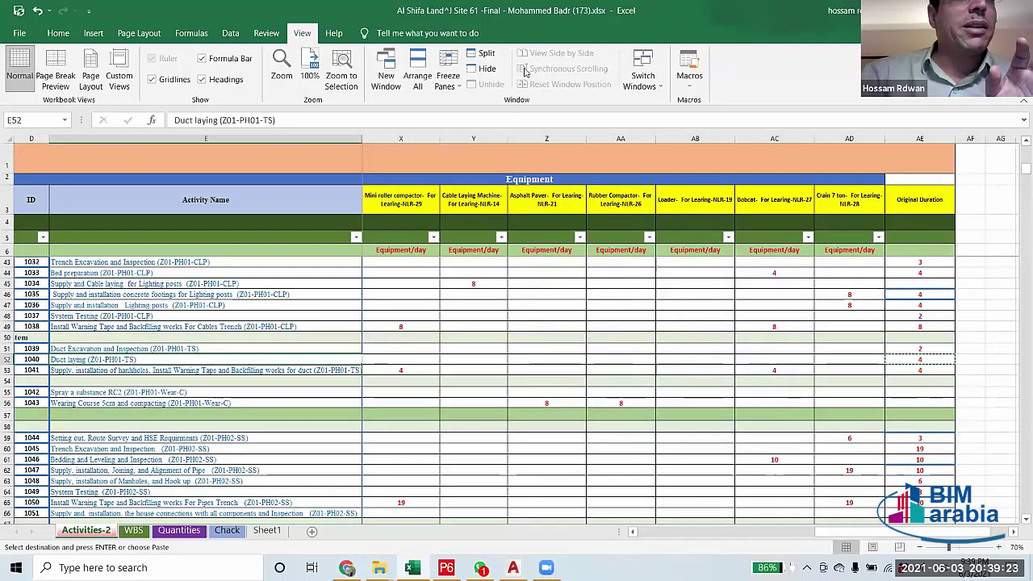
left_click(355, 238)
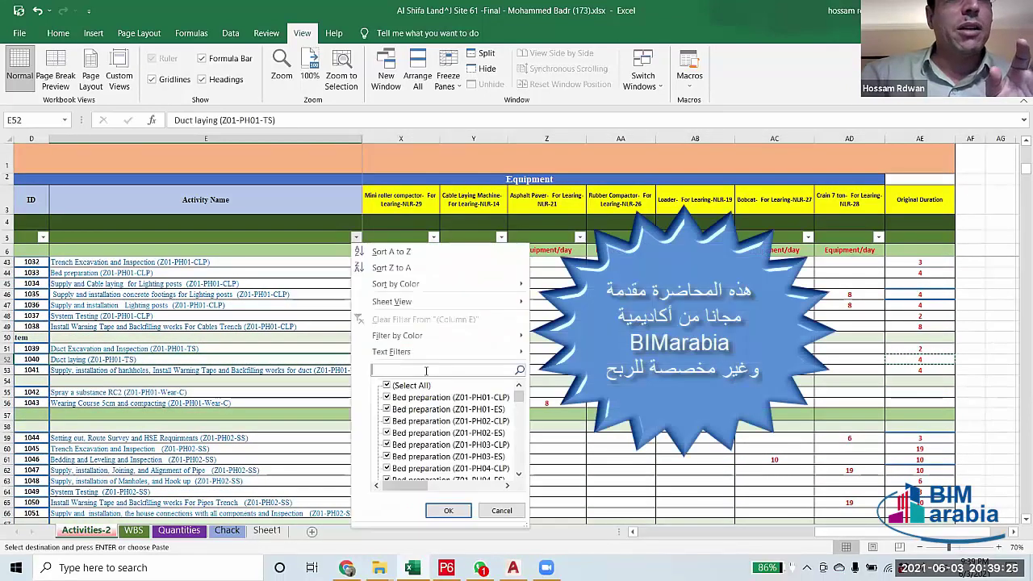
type("4")
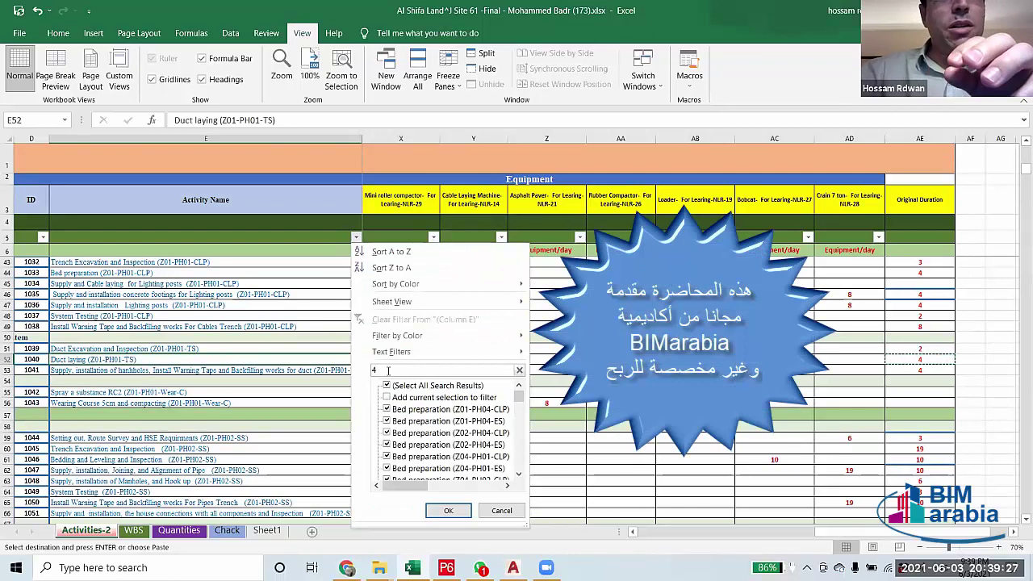
left_click(501, 509)
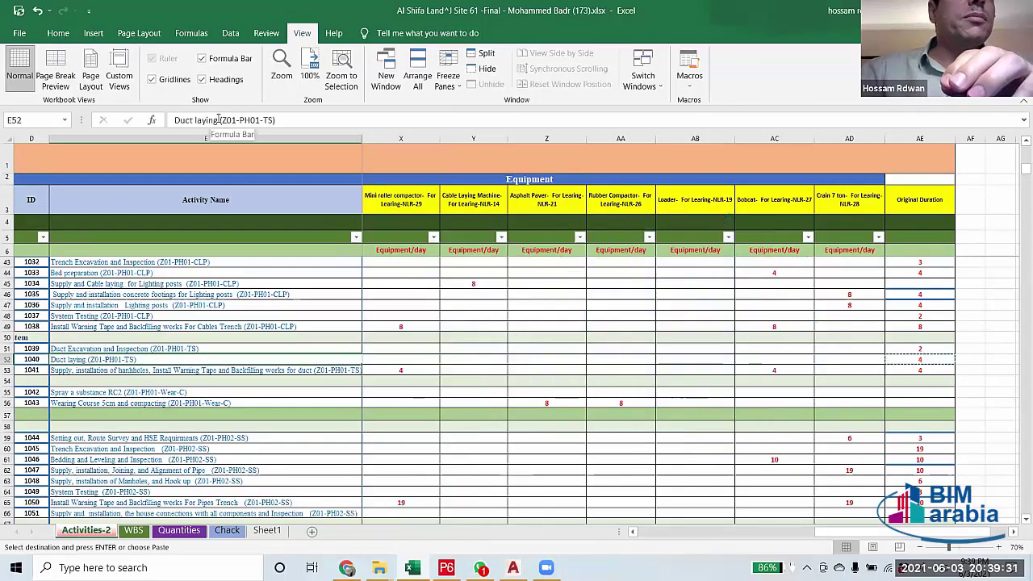
Copy "Duct laying" from the activity name in E52 and filter the Activity Name column by it.
left_click_drag(219, 119, 138, 104)
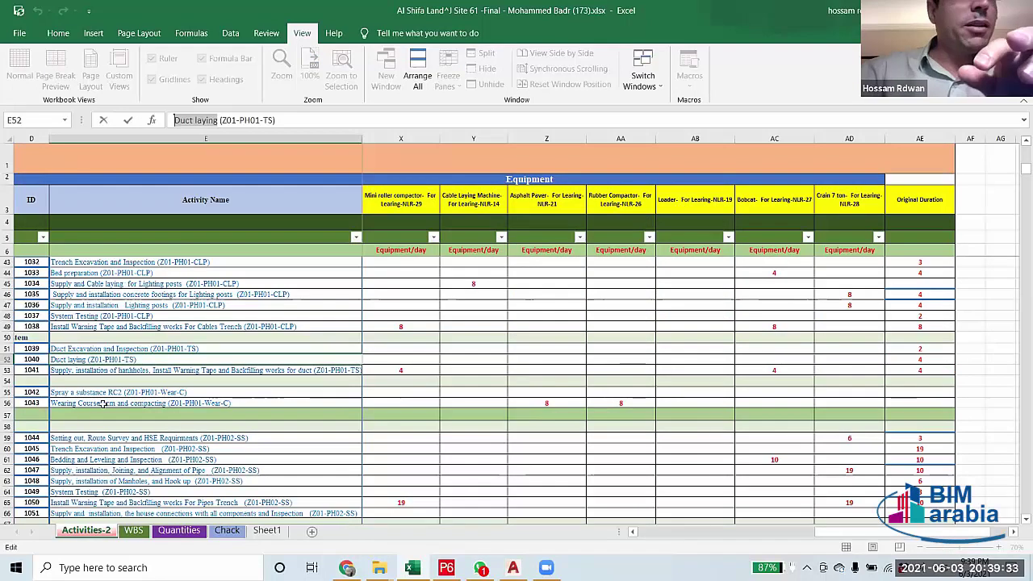
left_click(356, 236)
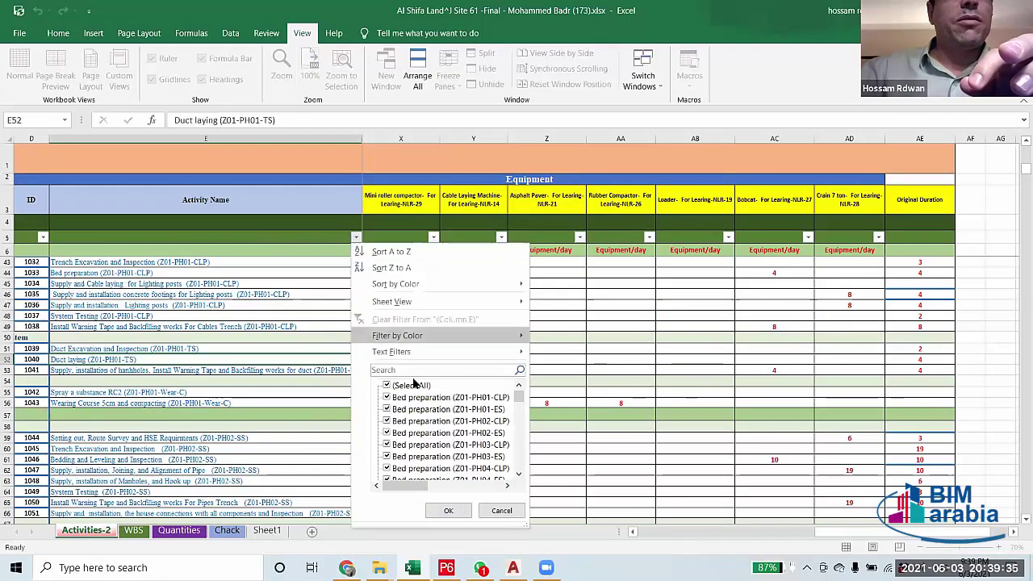
left_click(436, 370)
type("Duct laying")
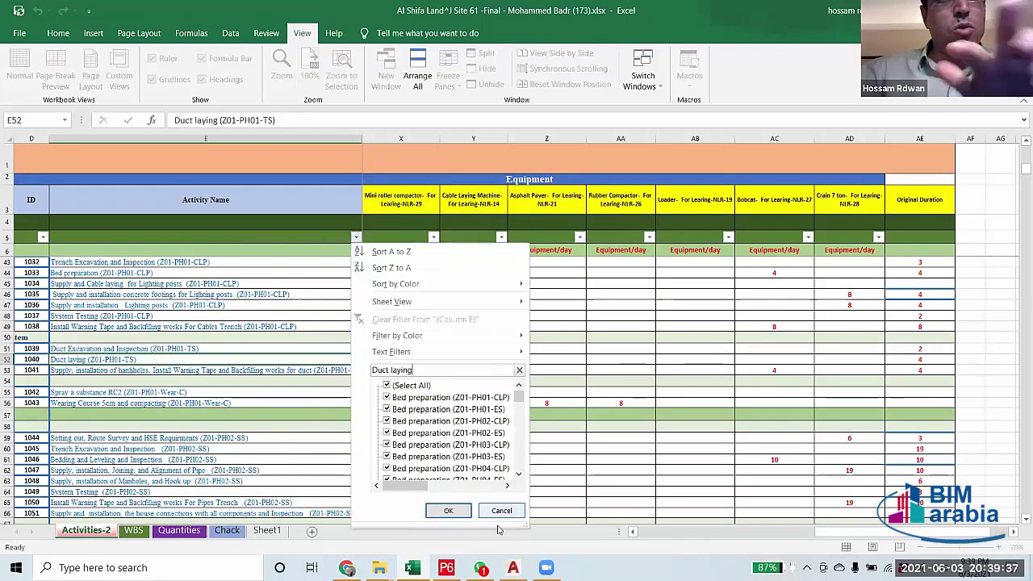
key("Return")
left_click(850, 471)
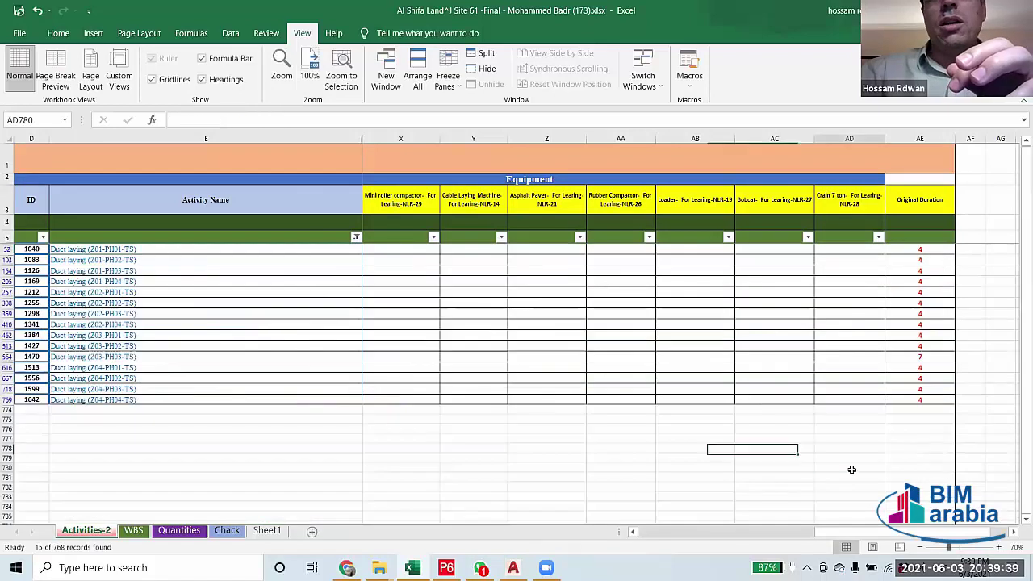
Check the Original Duration formulas of the duct laying activities and the skilled labor formula in O52.
left_click(916, 249)
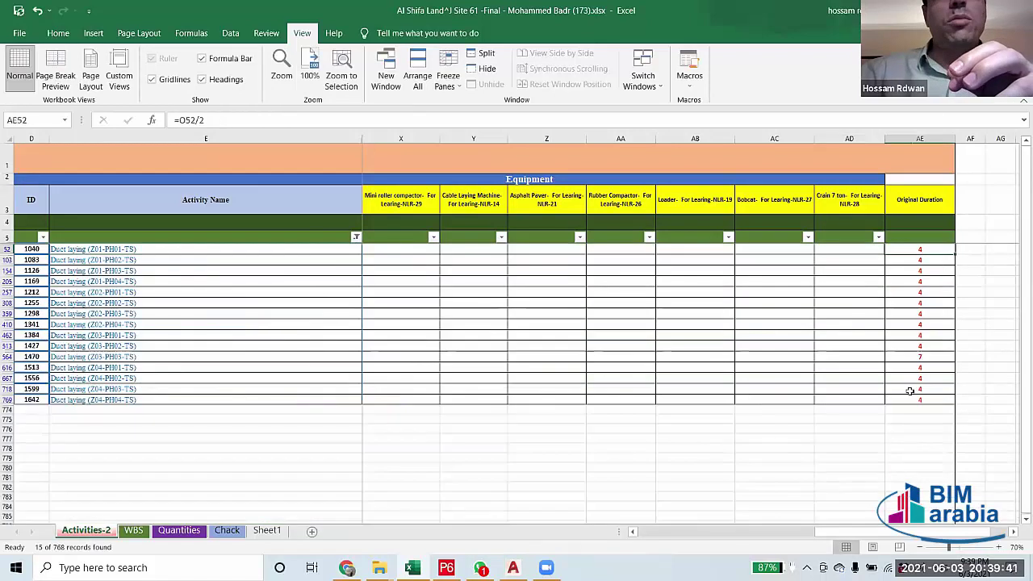
left_click_drag(882, 536, 884, 404)
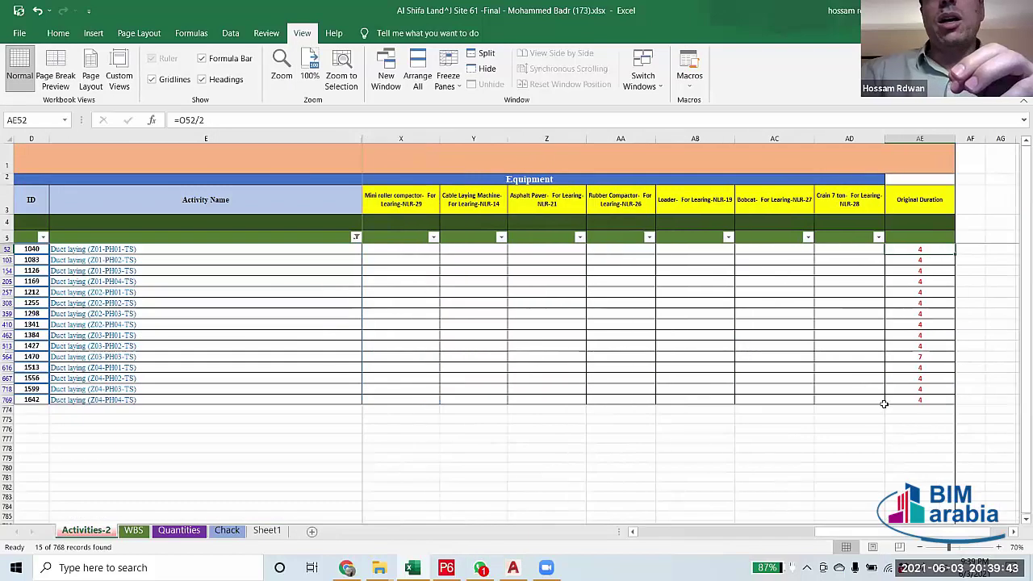
left_click(934, 260)
left_click(936, 253)
left_click(933, 280)
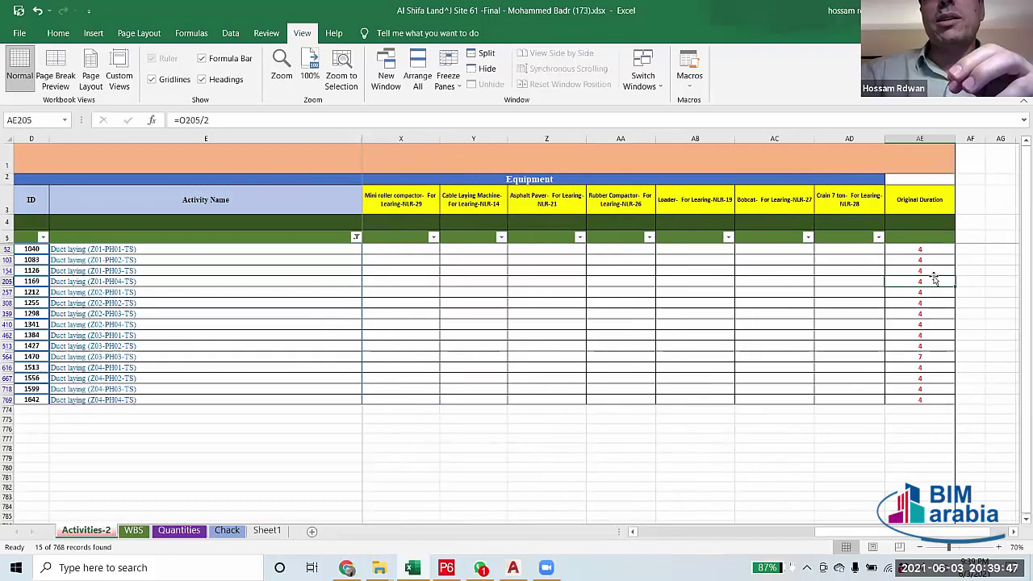
left_click_drag(862, 532, 637, 546)
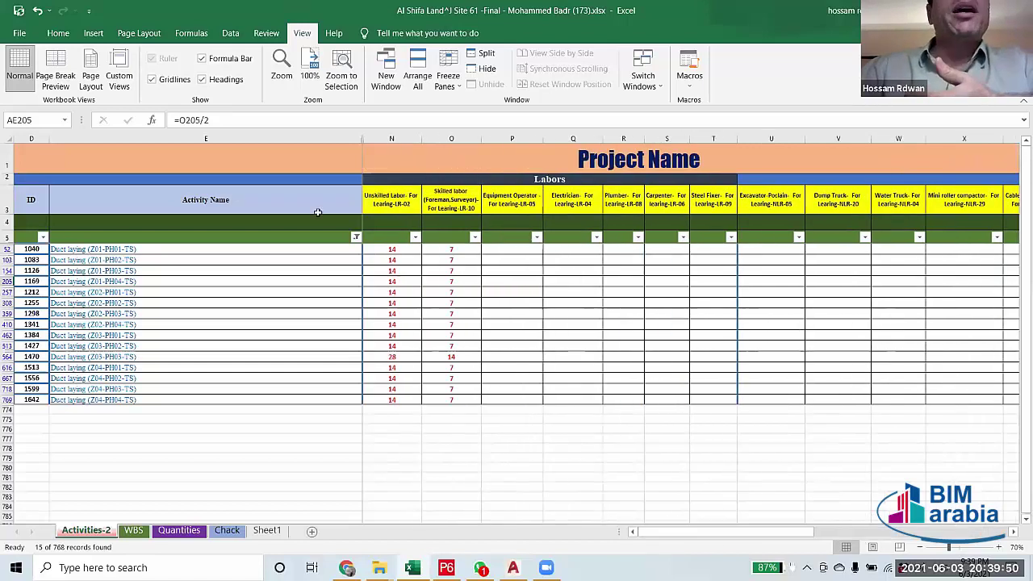
left_click(450, 251)
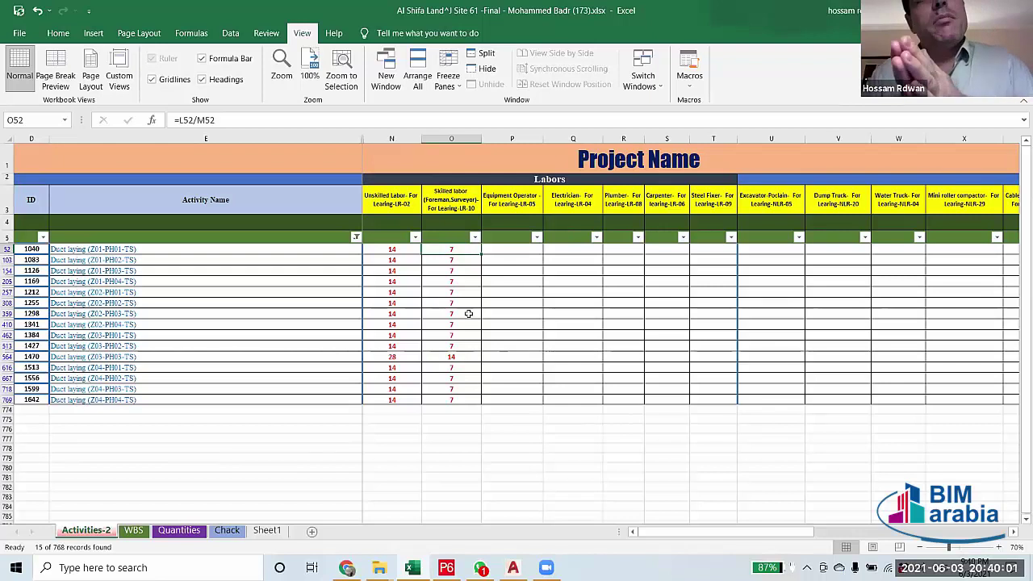
Include every activity name in the Activity Name filter again to restore the full list.
left_click(356, 239)
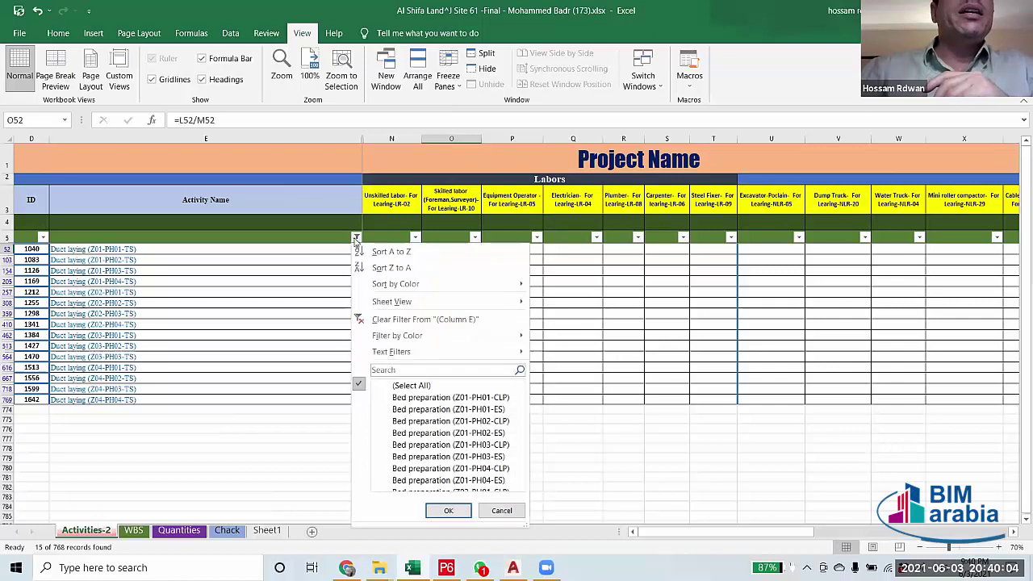
left_click(402, 388)
left_click(448, 510)
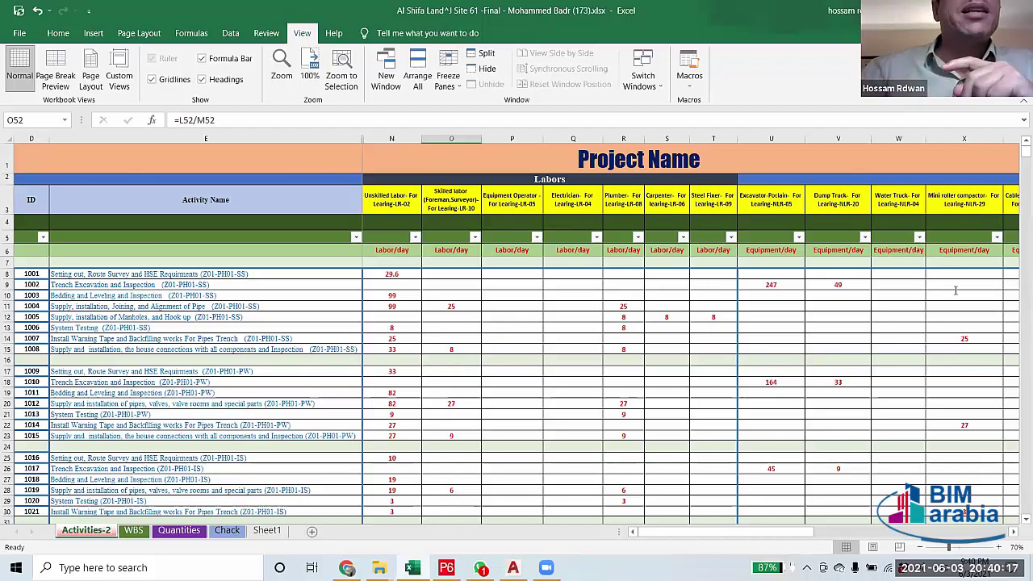
Unfreeze the panes of the Activities-2 sheet.
left_click(448, 79)
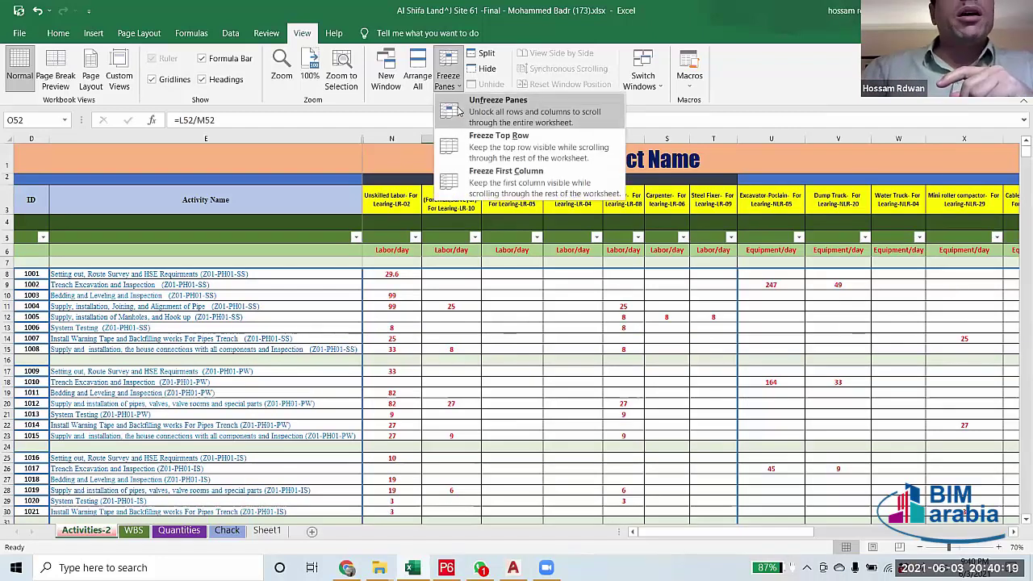
left_click(469, 104)
left_click_drag(718, 533, 657, 533)
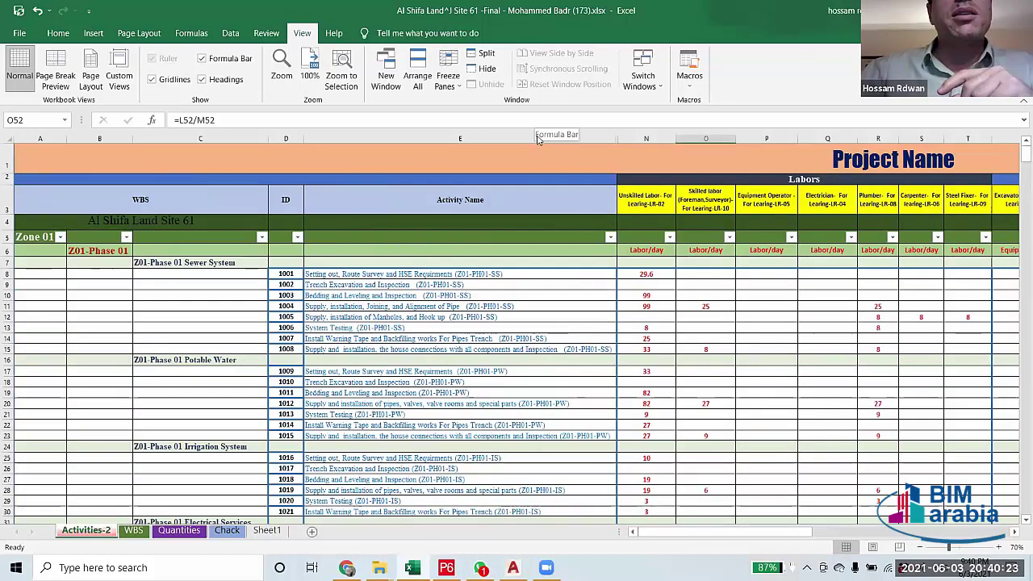
Unhide the columns between Activity Name (column E) and Unskilled Labor (column N).
left_click_drag(543, 136, 632, 135)
right_click(632, 135)
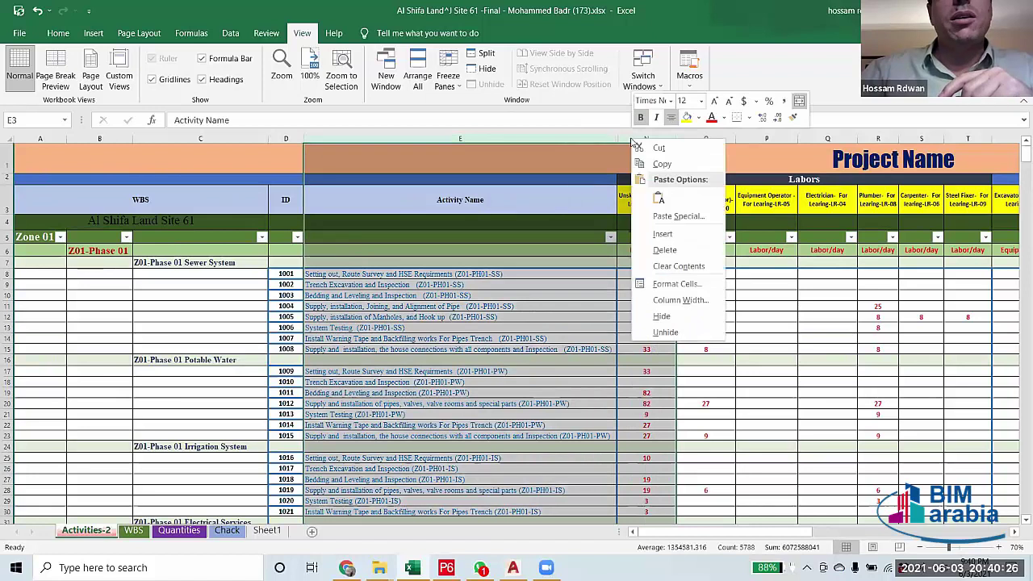
left_click(665, 333)
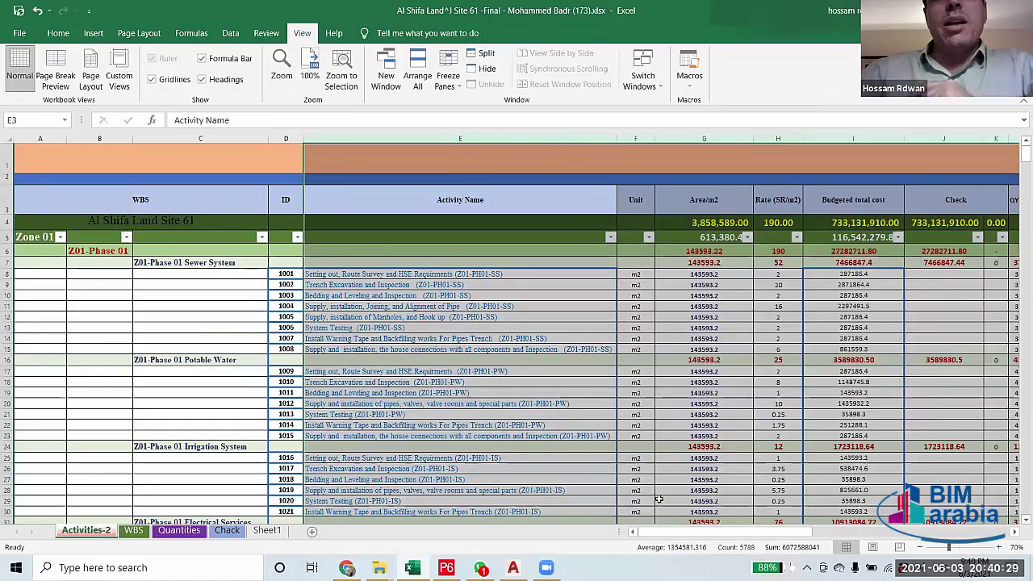
Review the labor columns N to T and inspect the unskilled and skilled labor formulas in N28 and O28.
scroll(738, 532, "right", 5)
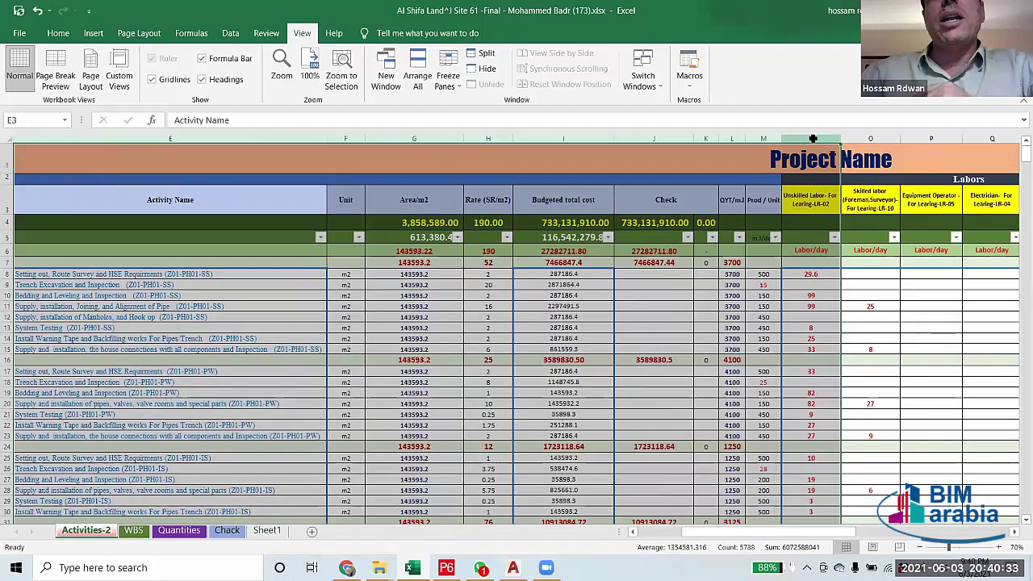
left_click_drag(811, 140, 819, 169)
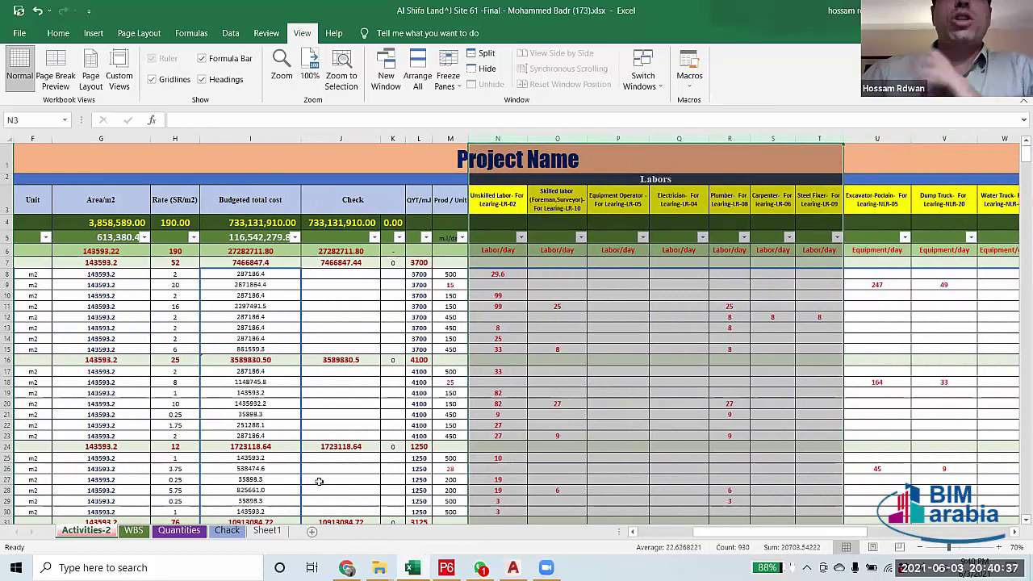
left_click(487, 495)
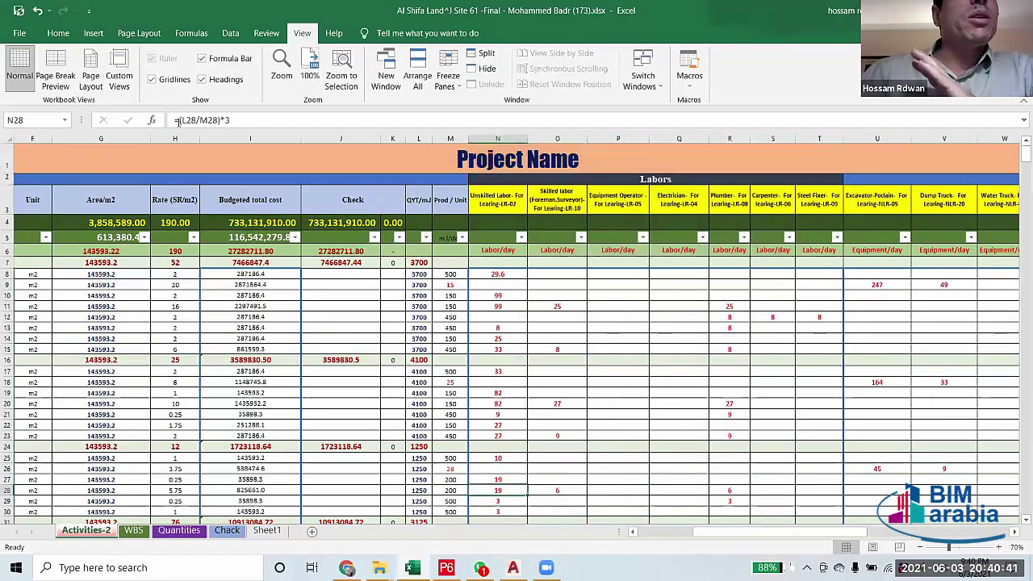
left_click_drag(178, 119, 219, 120)
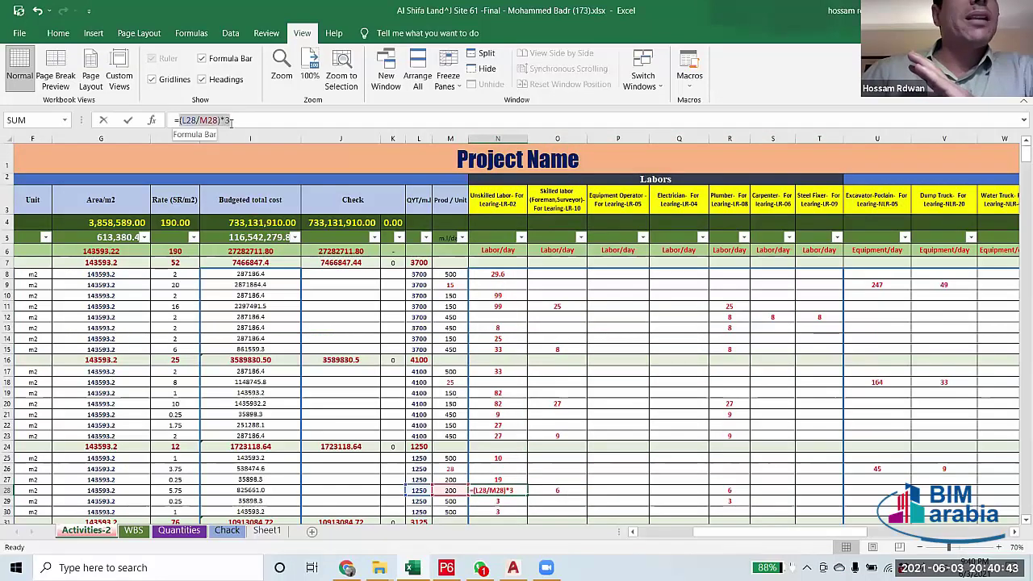
scroll(566, 482, "down", 2)
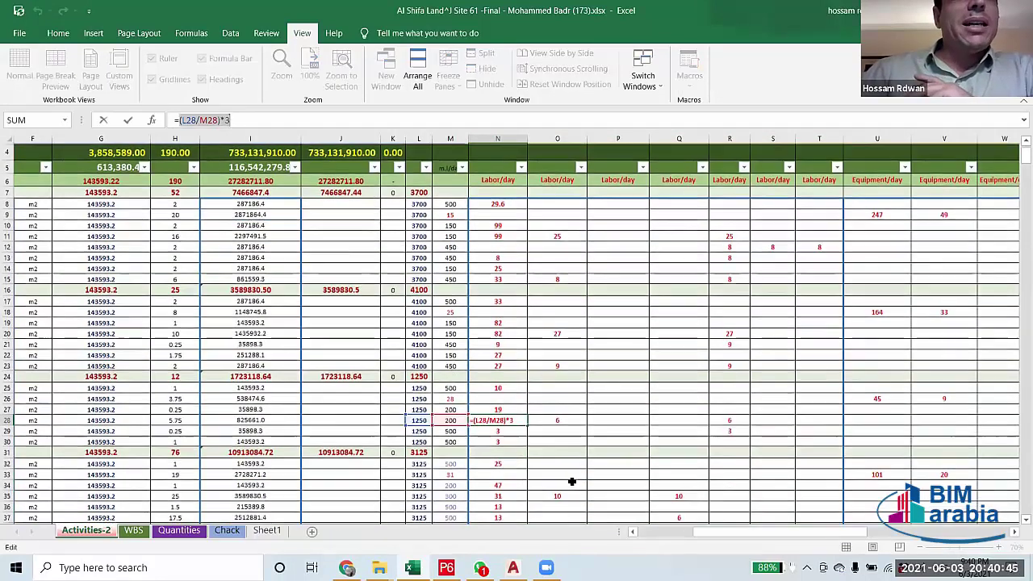
scroll(524, 497, "up", 2)
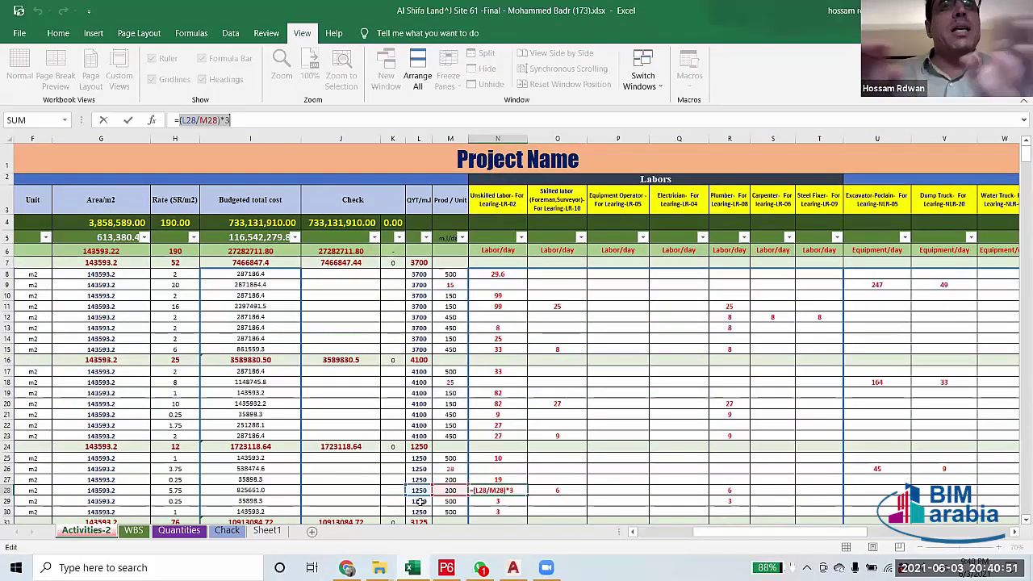
left_click(567, 472)
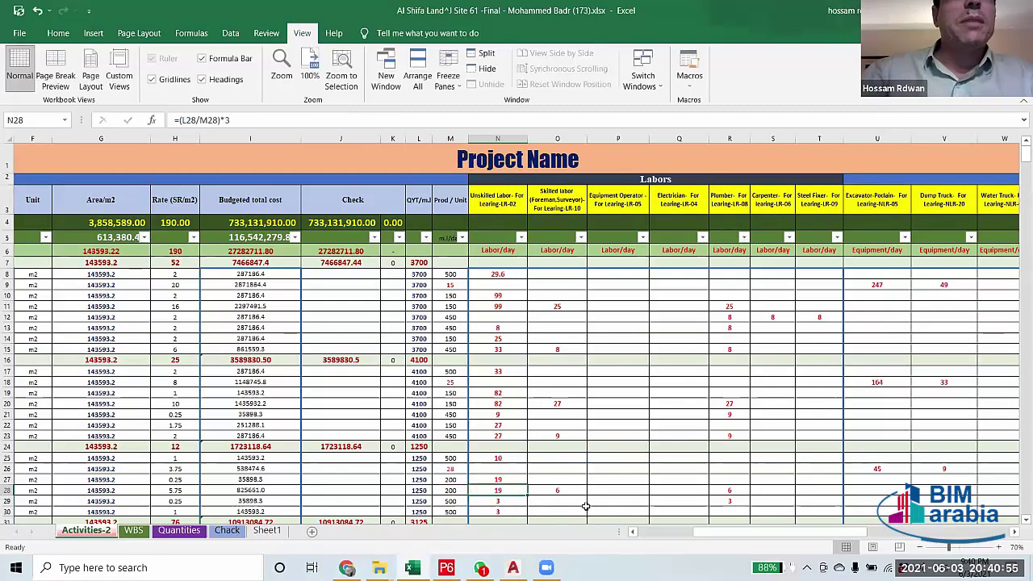
scroll(583, 489, "down", 2)
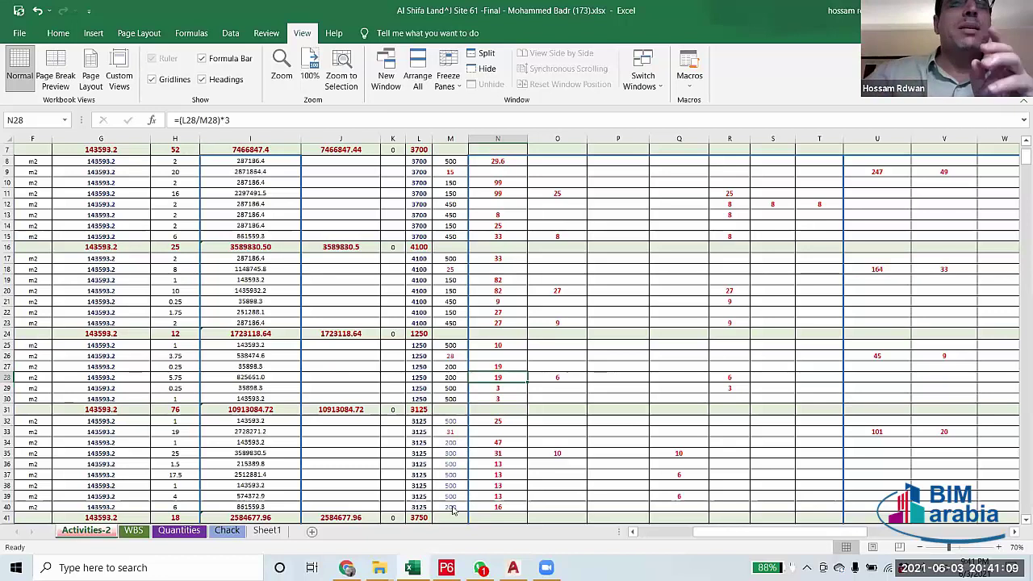
left_click(543, 380)
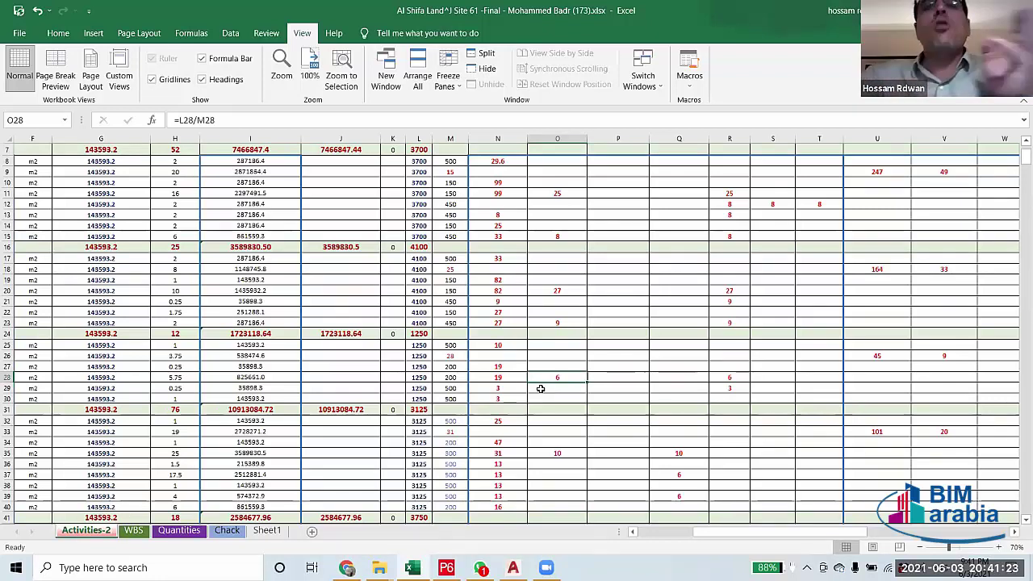
Check the Original Duration formulas in AE8 and AE9 and the crane equipment value in AD8.
left_click_drag(727, 532, 910, 542)
scroll(855, 361, "up", 2)
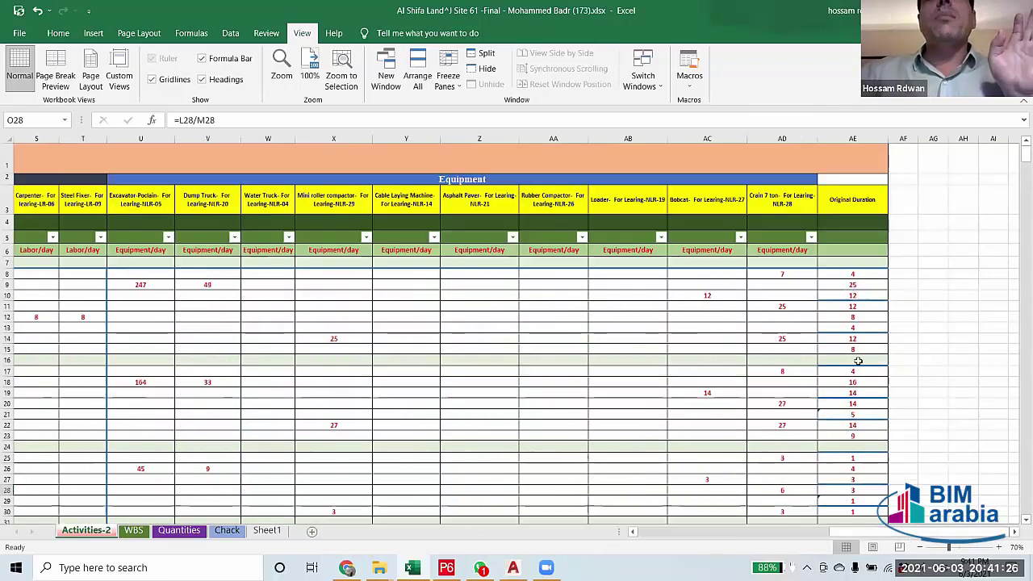
left_click(862, 277)
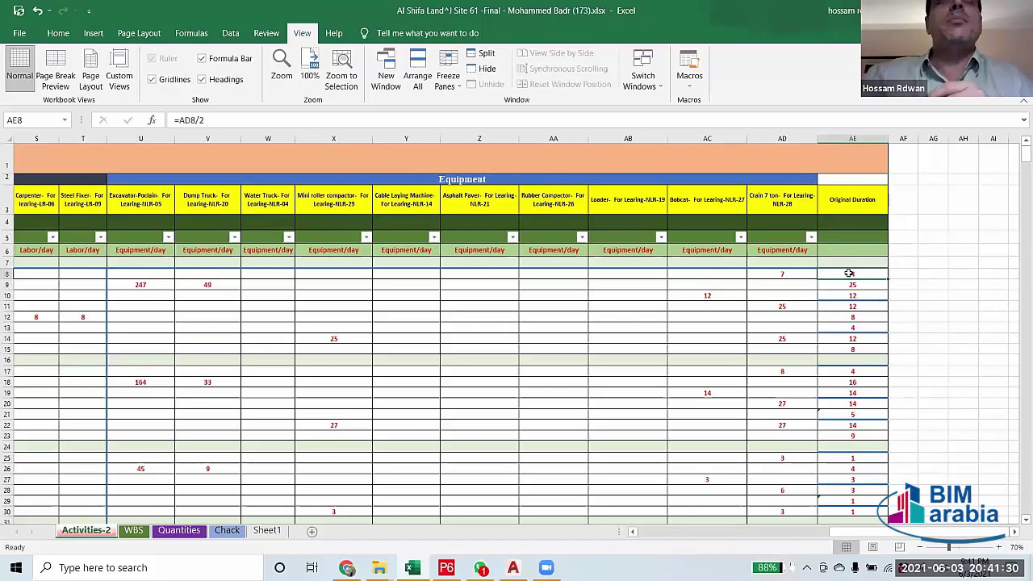
left_click(790, 275)
left_click(868, 276)
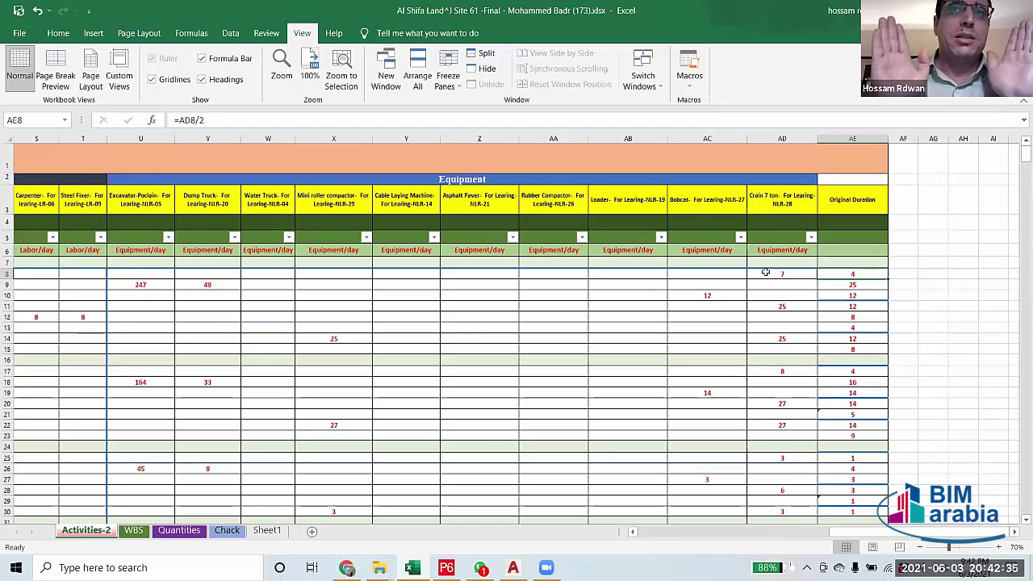
left_click(829, 287)
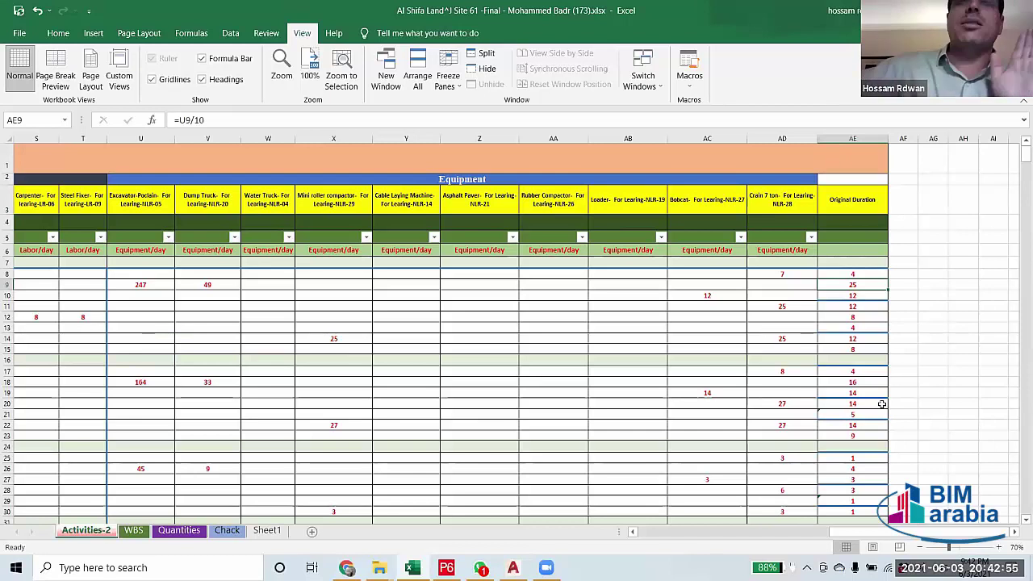
Check the Original Duration formulas in AE29 and AE25.
scroll(861, 438, "down", 5)
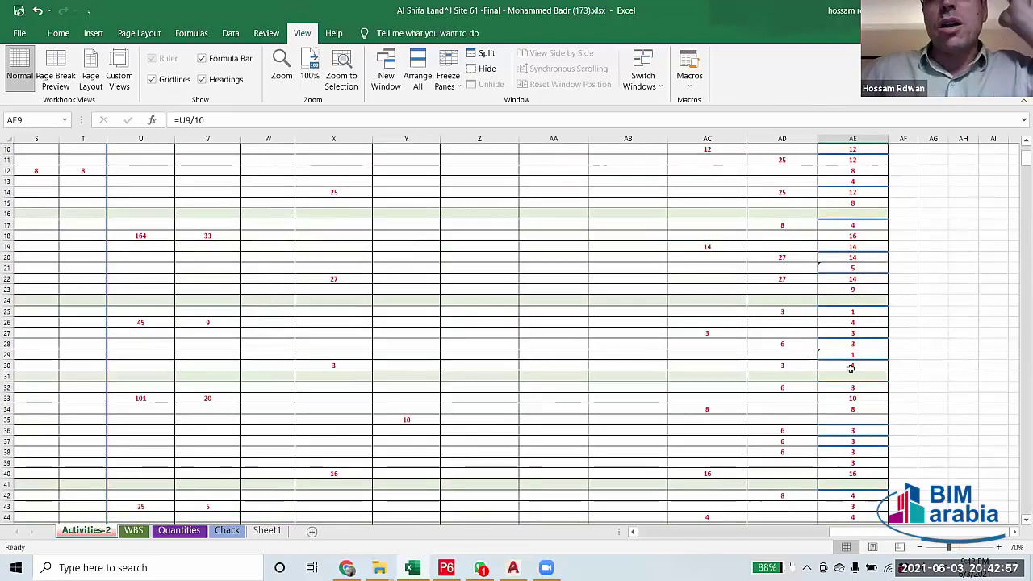
left_click(850, 364)
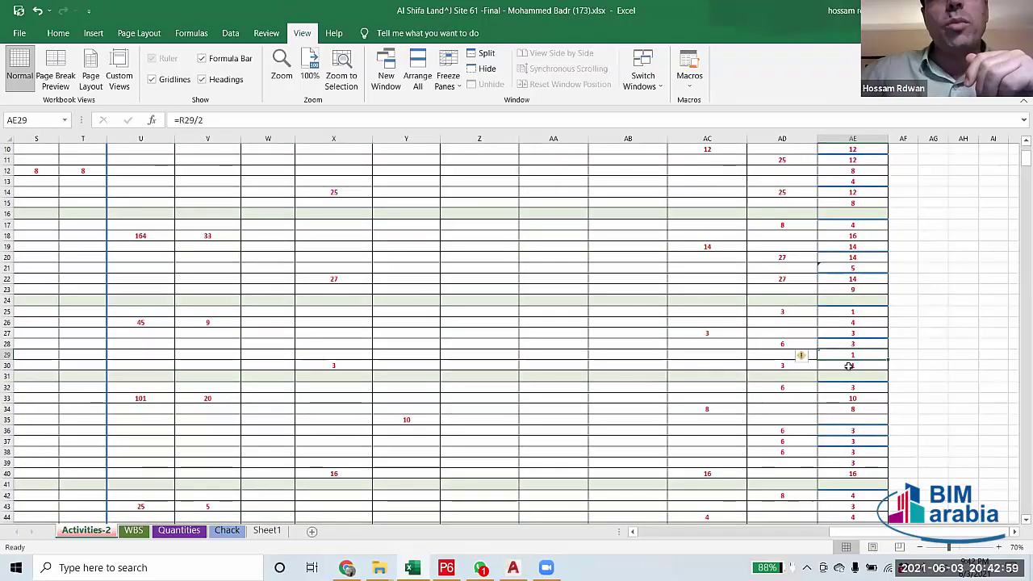
left_click(853, 313)
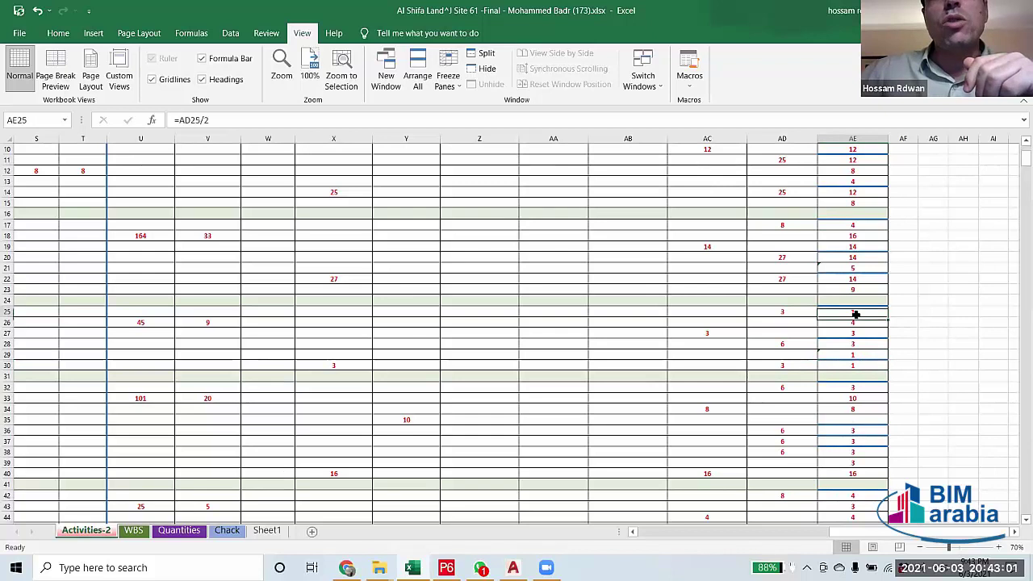
Check the quantity in L25 and the production rate in M25 for Setting out, Route Survey and HSE Requirments (Z01-PH01-IS).
left_click_drag(878, 541, 714, 549)
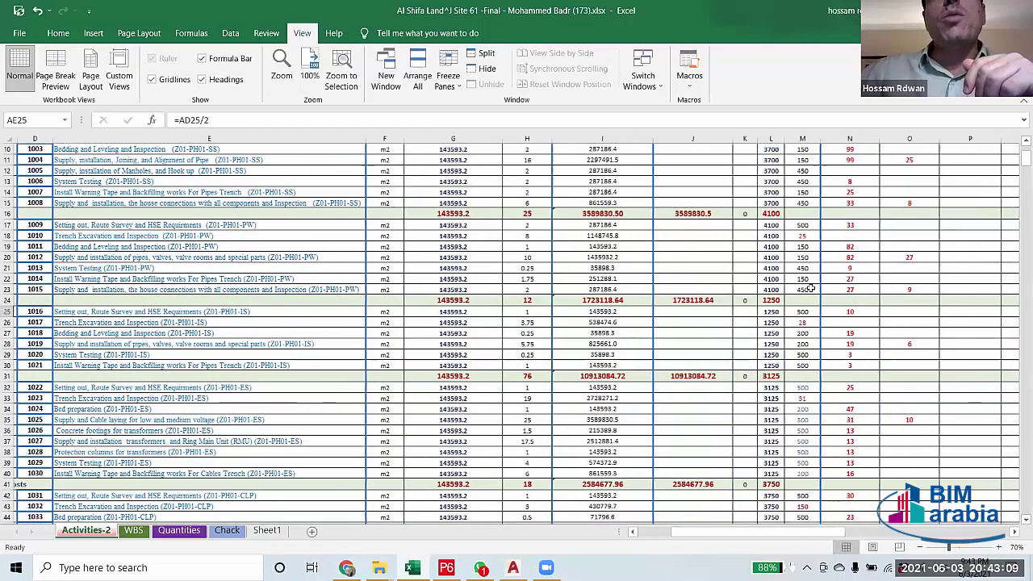
left_click(801, 312)
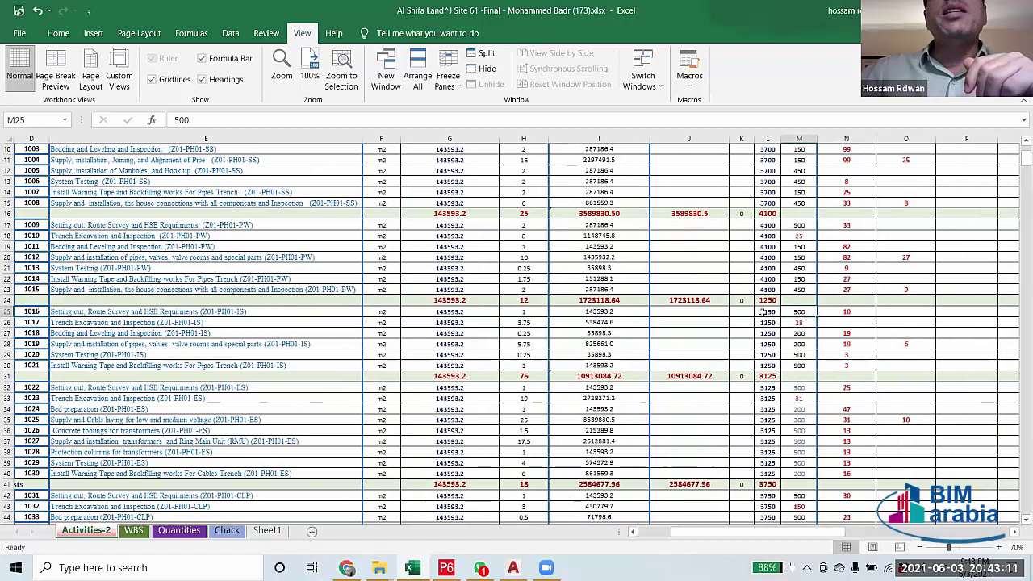
left_click(777, 313)
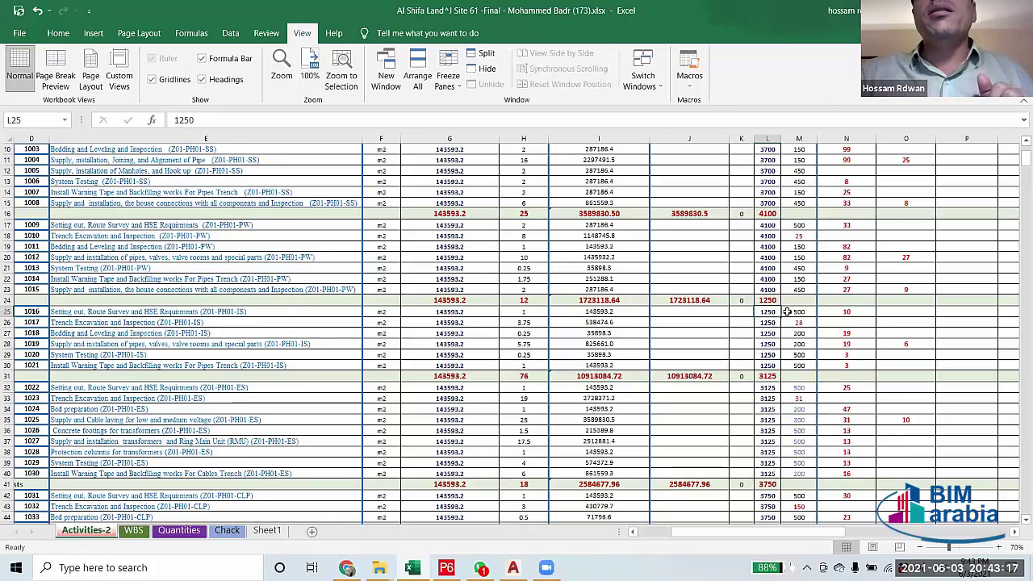
left_click(797, 312)
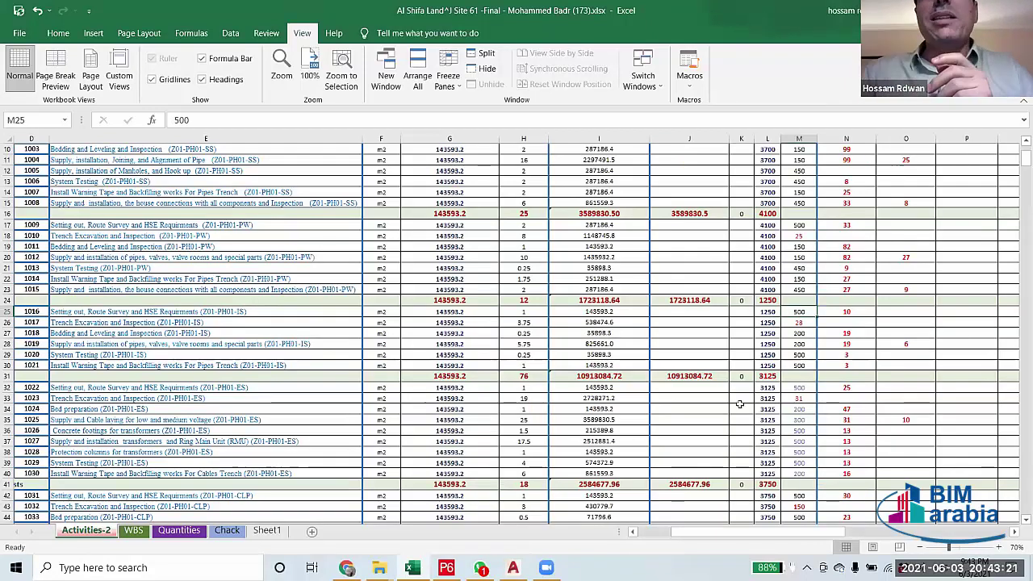
Check the crane equipment value in AD25 and examine the cell reference in the Original Duration formula in AE25.
left_click_drag(754, 532, 883, 562)
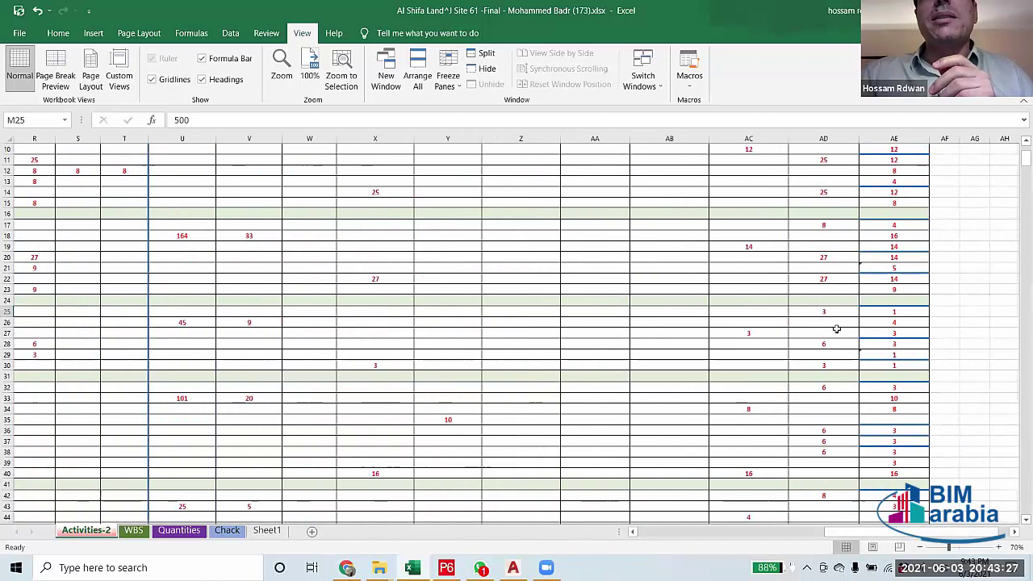
left_click(826, 311)
left_click(896, 313)
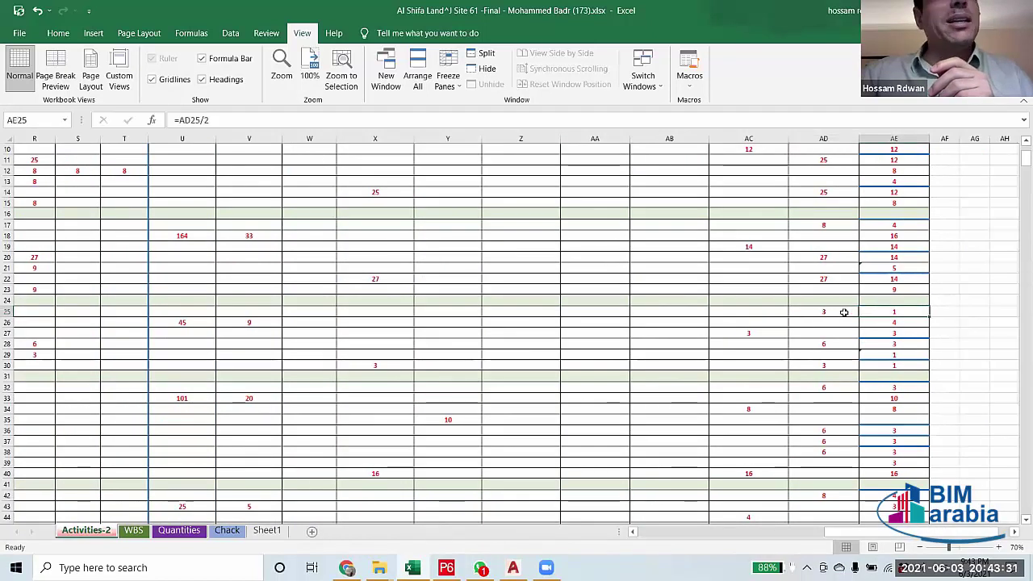
double_click(894, 311)
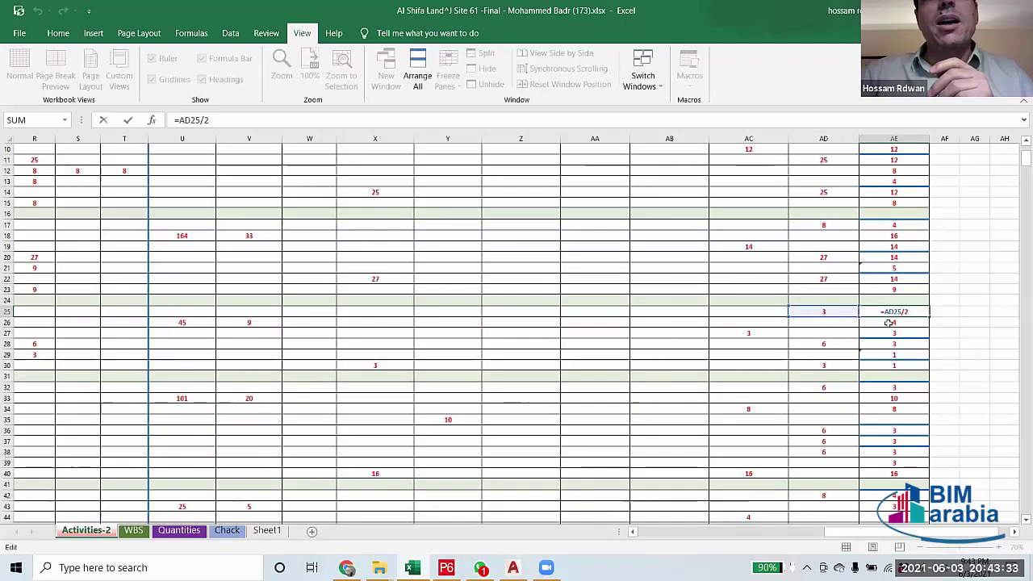
left_click(916, 320)
left_click(909, 311)
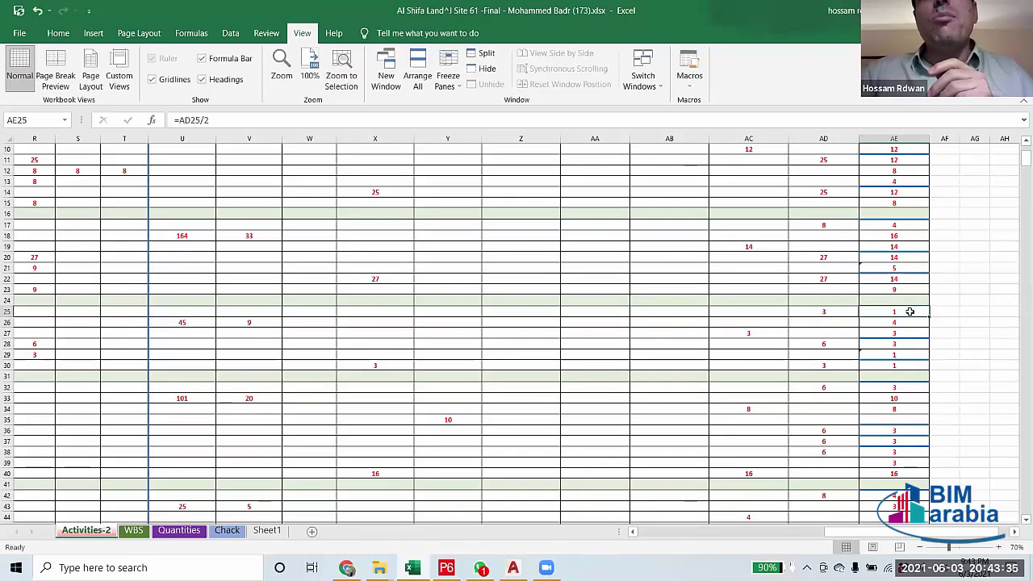
Widen empty column AF and show the Original Duration in AE25 with two decimal places.
left_click(946, 310)
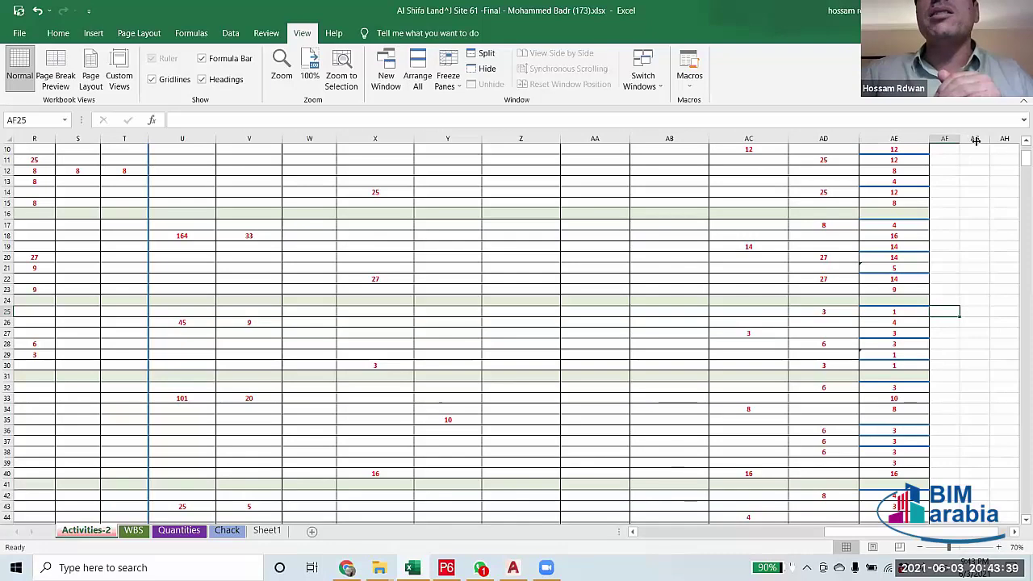
left_click_drag(961, 138, 981, 139)
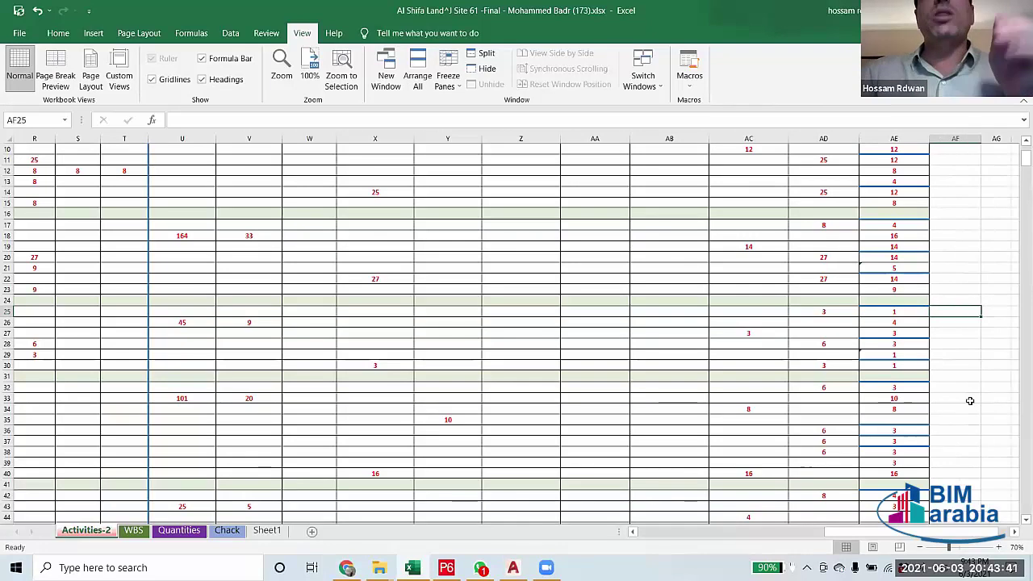
left_click(915, 312)
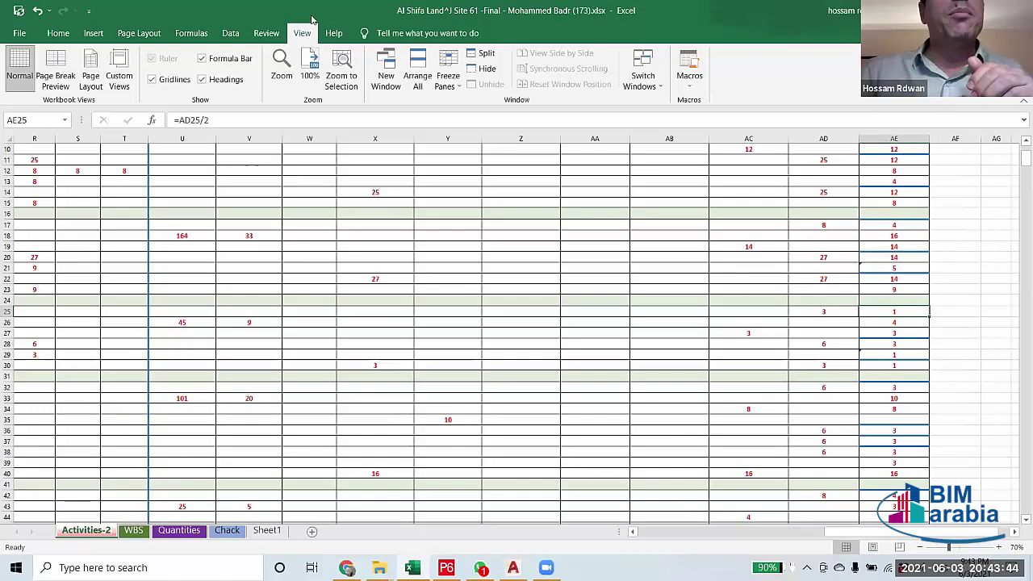
left_click(58, 33)
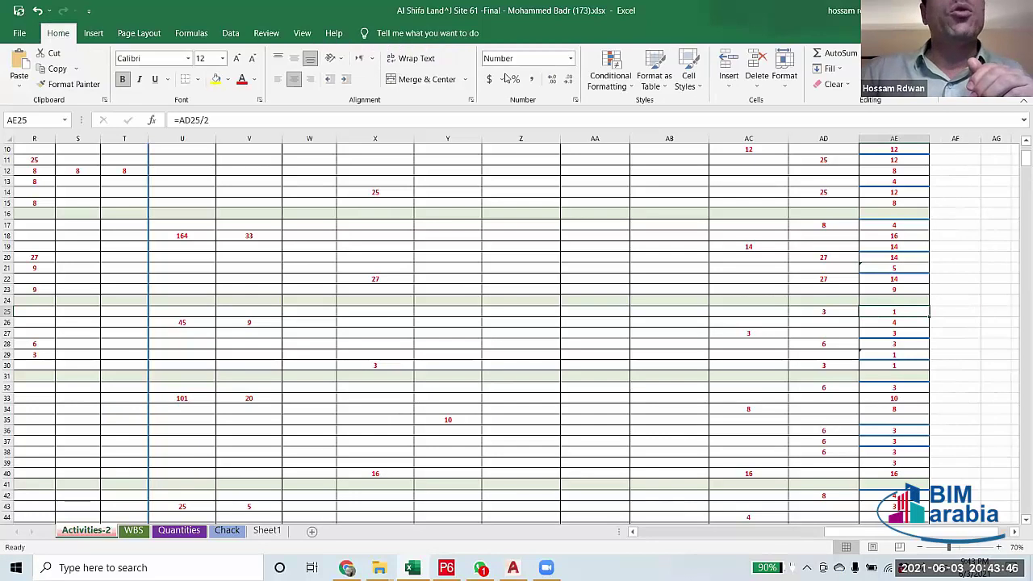
left_click(552, 79)
left_click(552, 79)
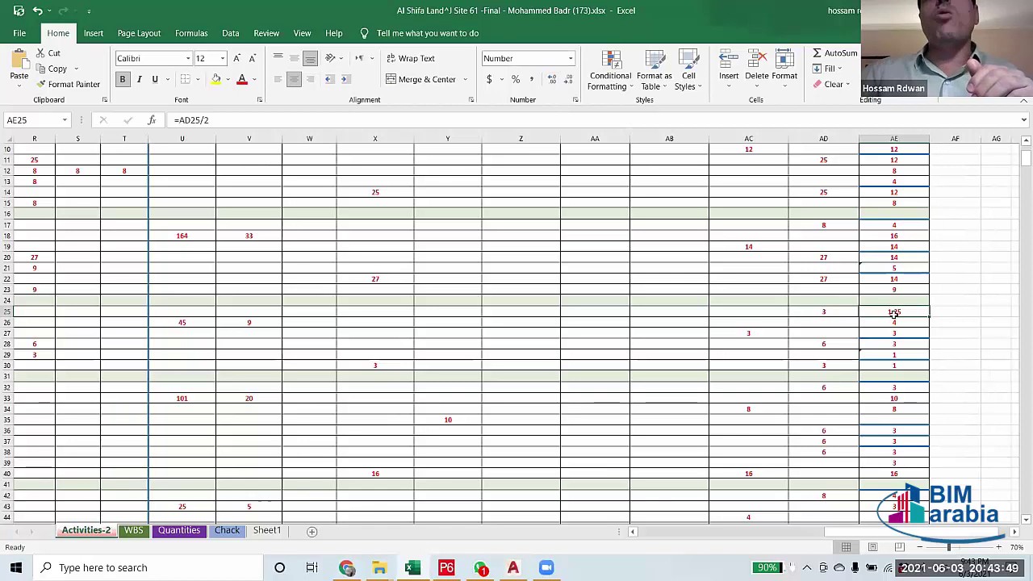
Enter =ROUNDUP(AE25,0) in AF25 to round the Original Duration up to a whole number.
left_click(957, 310)
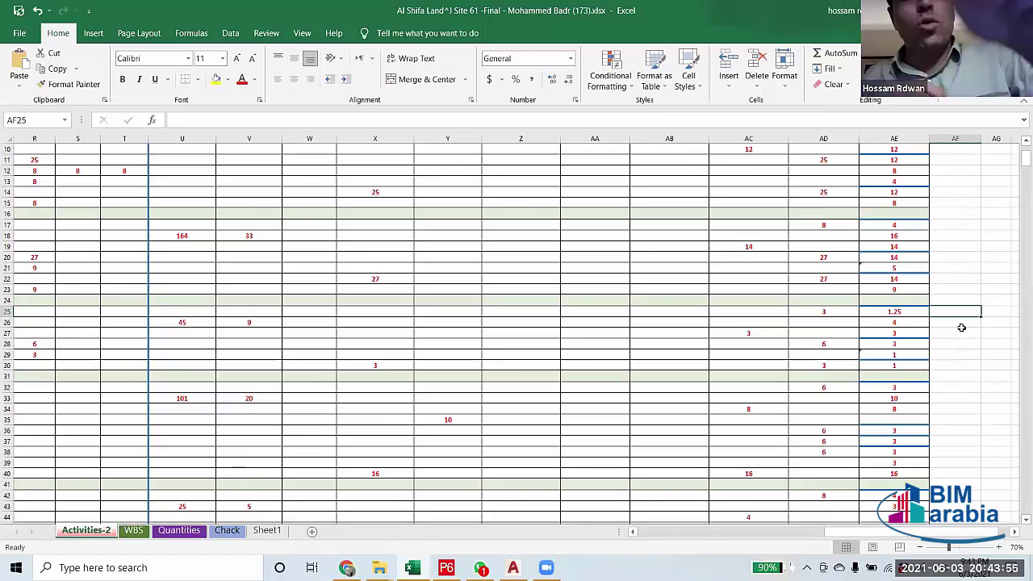
type("=R")
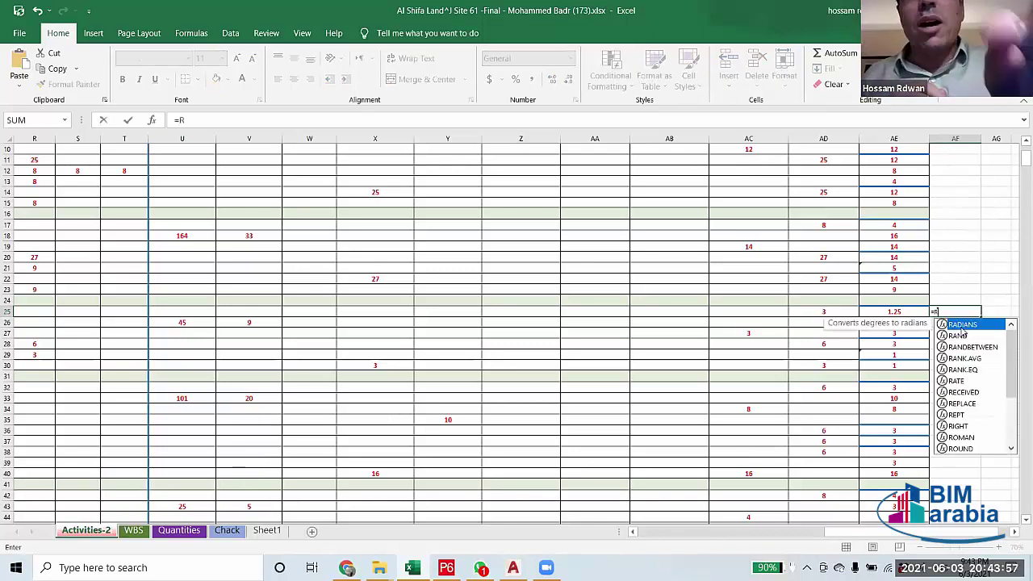
type("O")
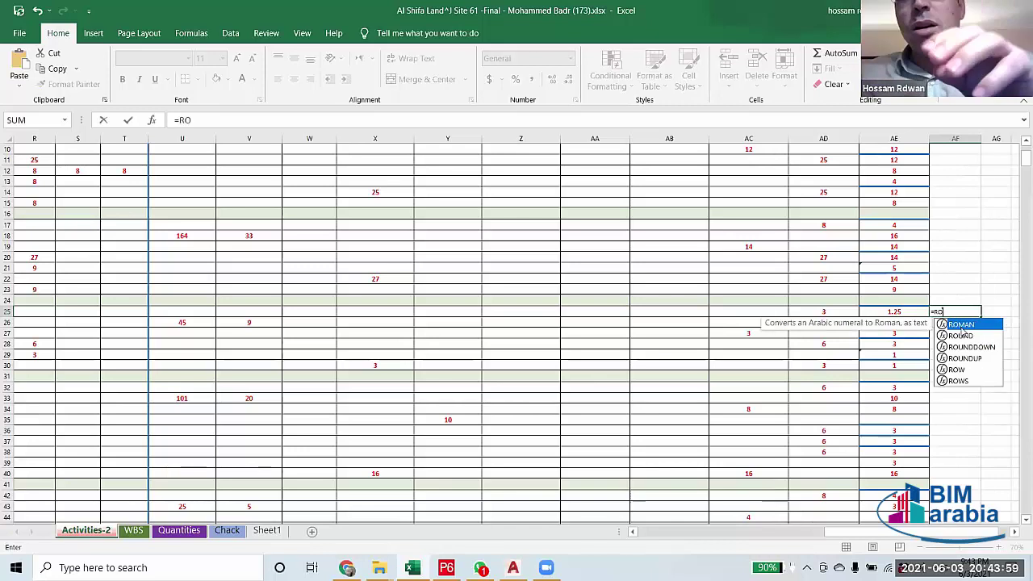
double_click(965, 358)
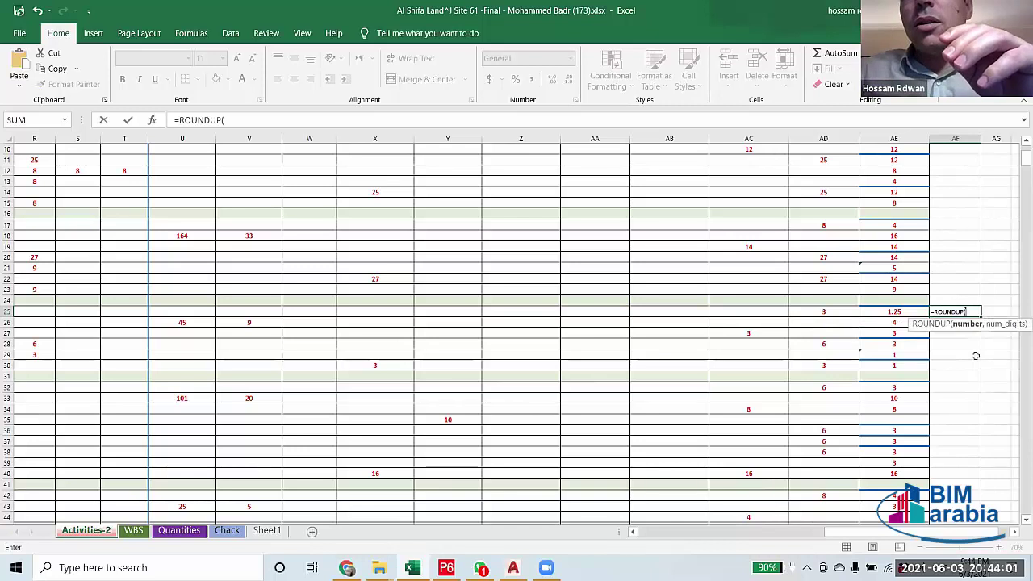
left_click(884, 310)
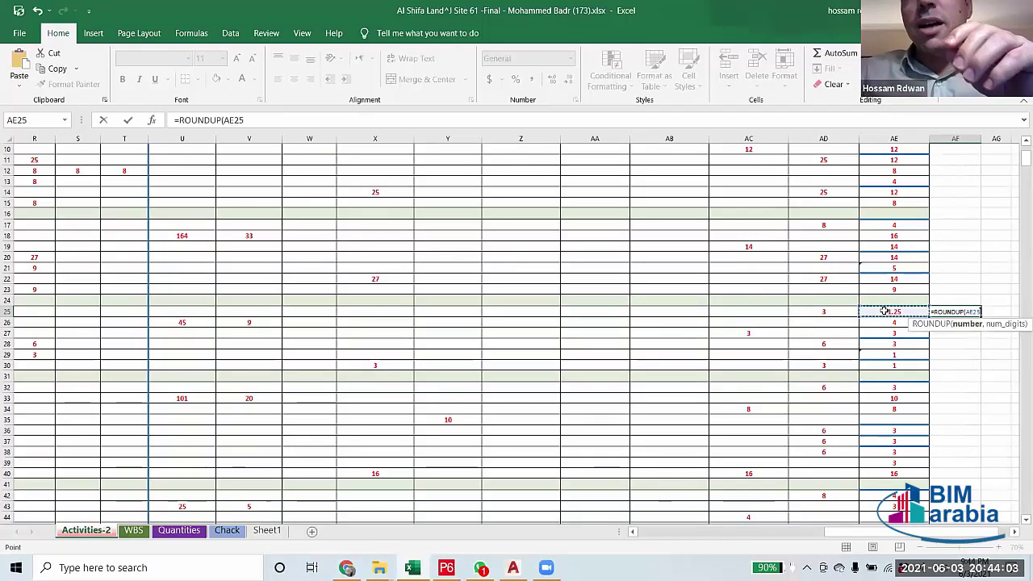
type(",")
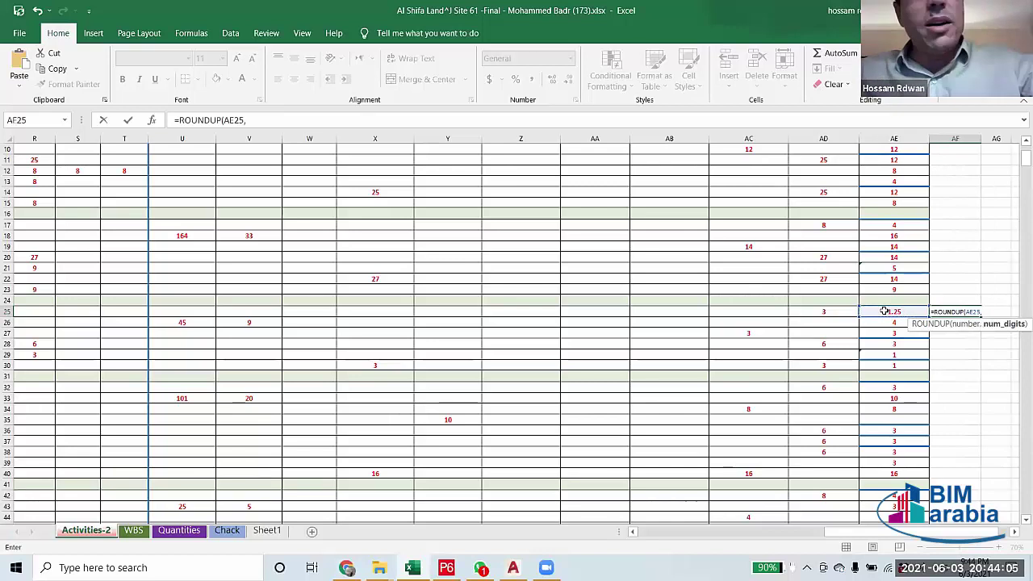
type("0")
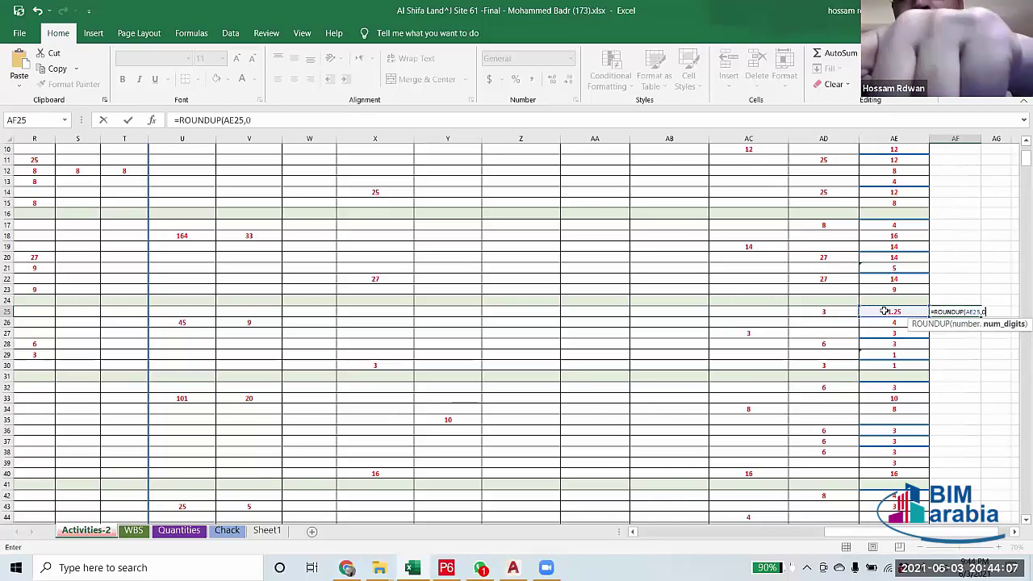
key("ctrl+Return")
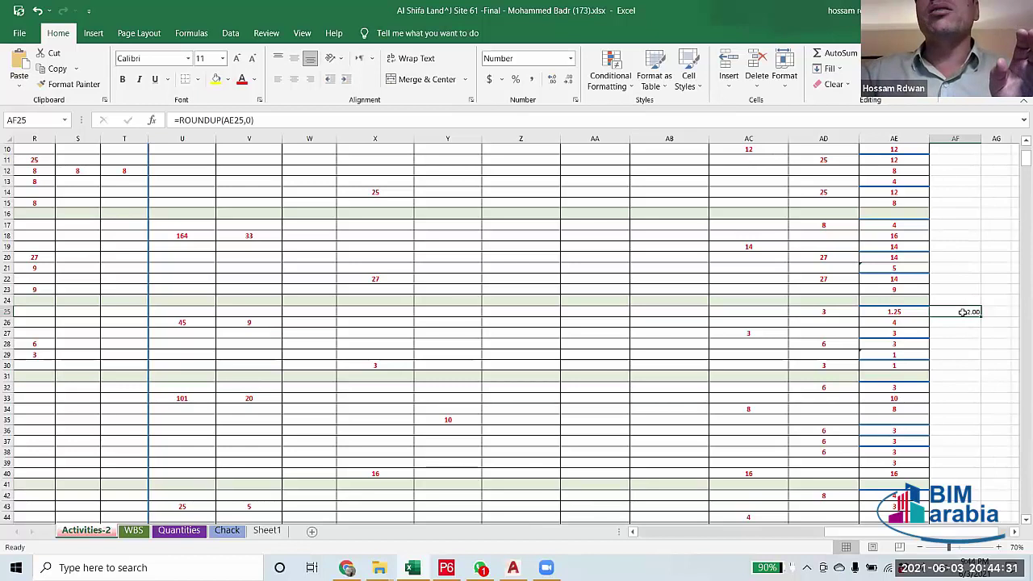
Show all values in the Original Duration column AE with two decimal places.
left_click(912, 138)
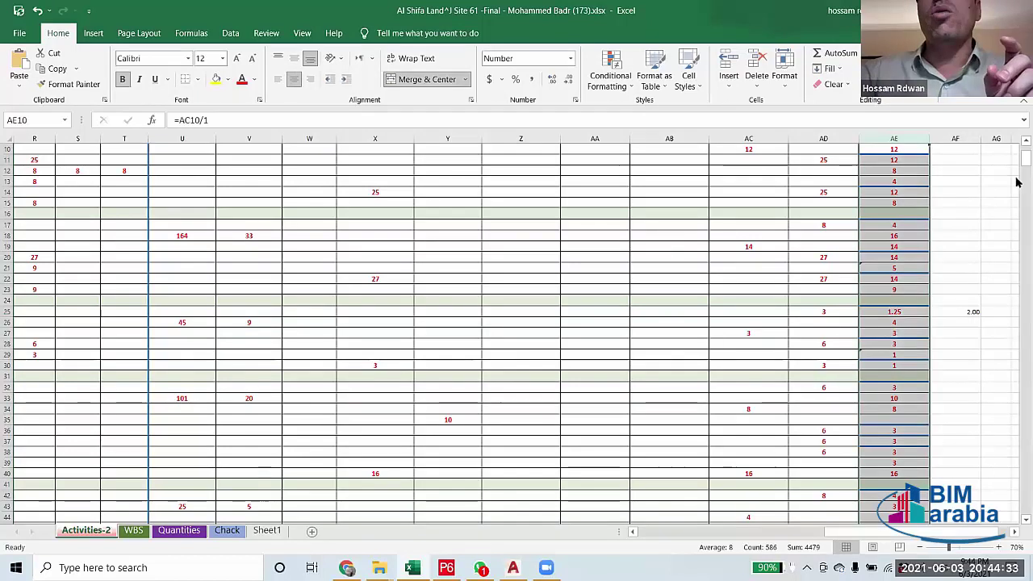
scroll(1016, 169, "up", 3)
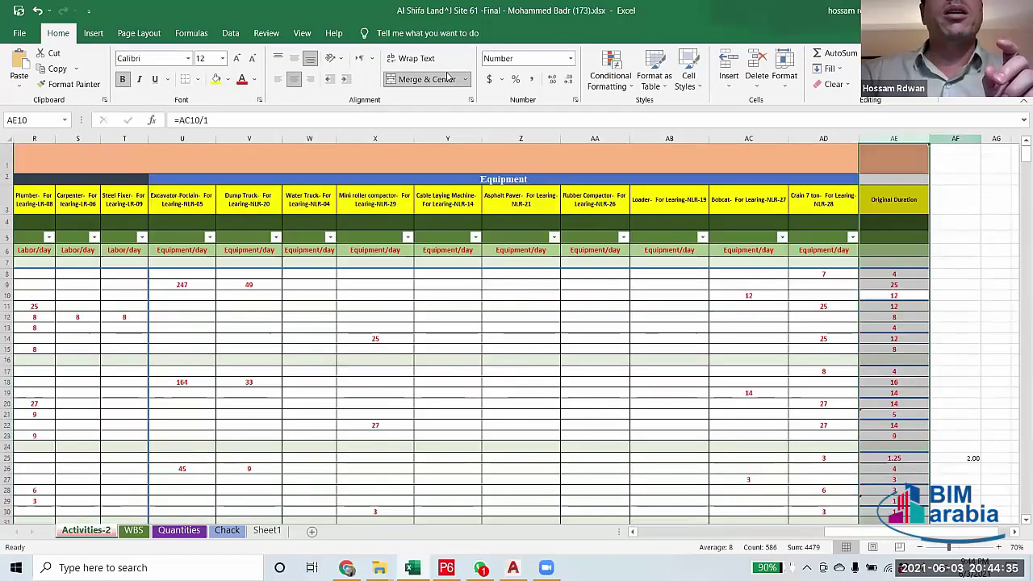
left_click(551, 81)
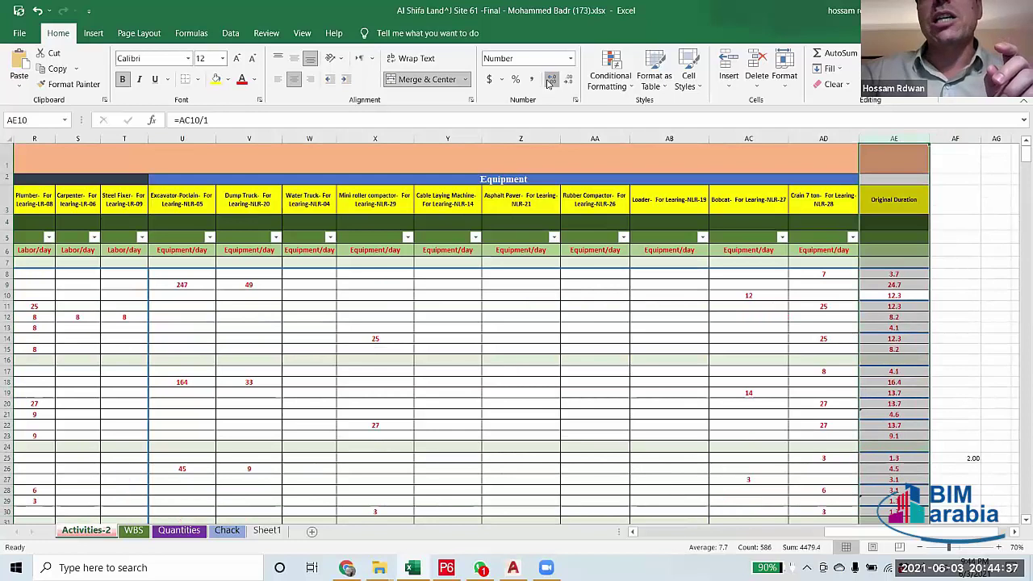
left_click(551, 80)
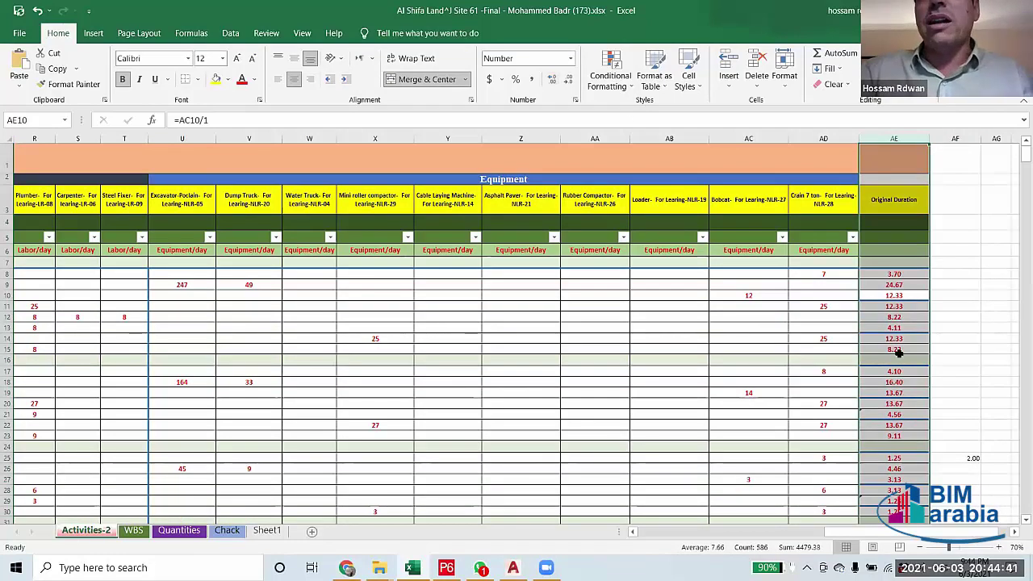
Try to fill the ROUNDUP formula from AF25 down the rest of column AF.
left_click(950, 446)
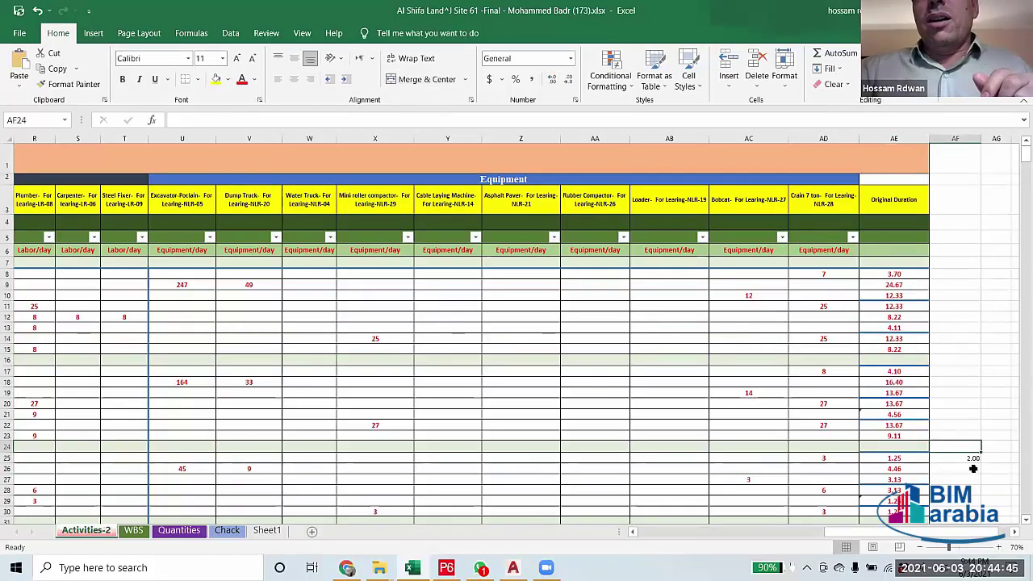
left_click(969, 458)
scroll(971, 455, "down", 3)
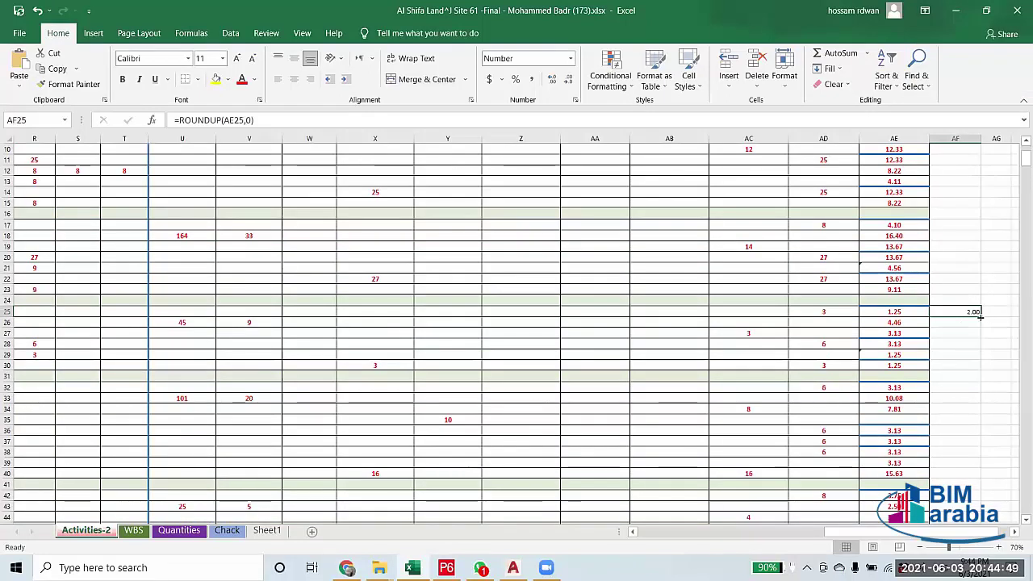
double_click(978, 315)
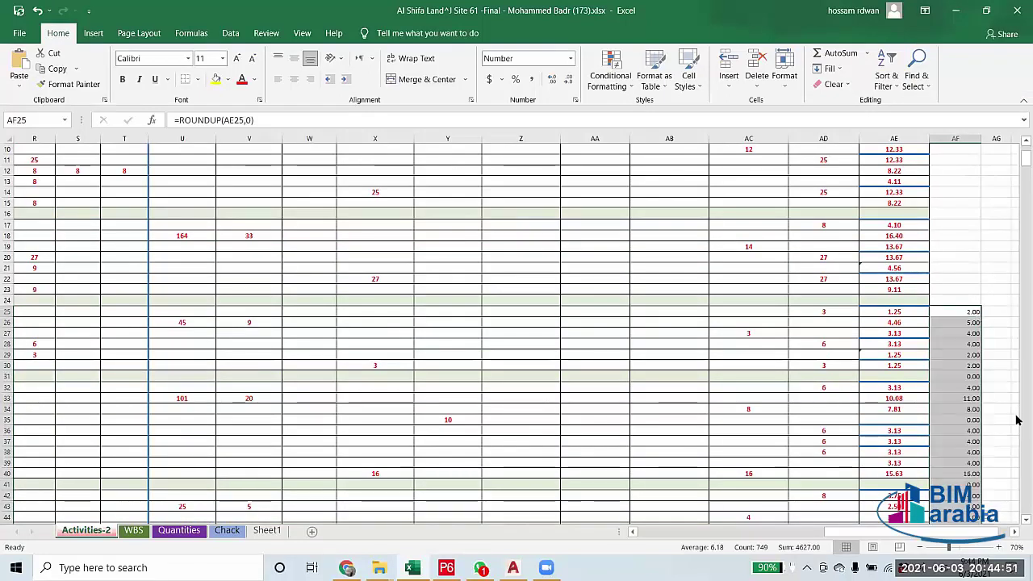
scroll(1016, 431, "down", 4)
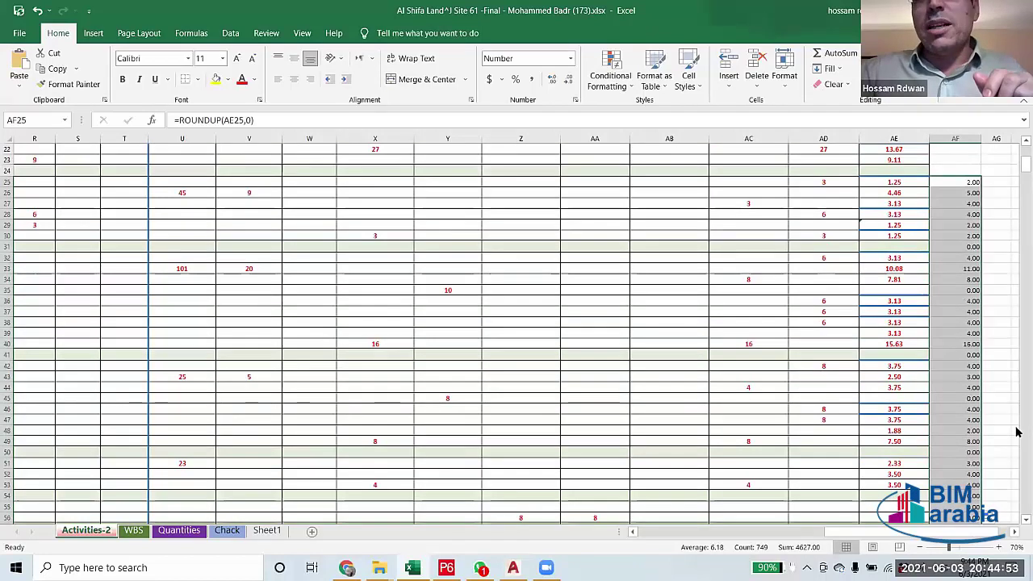
scroll(942, 451, "up", 7)
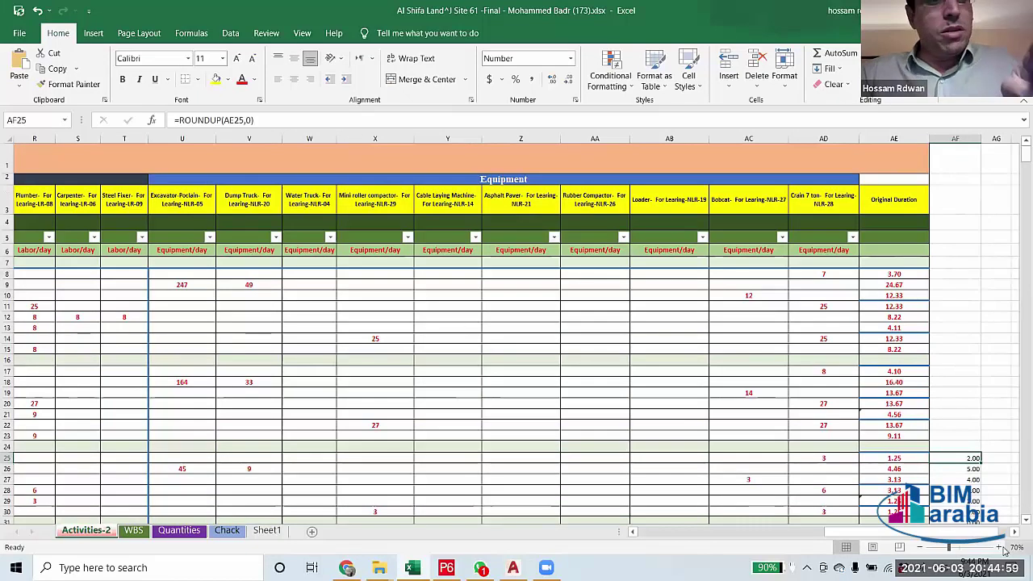
Undo the fill below AF25 and copy the ROUNDUP formula from AF25 into AF8.
key("ctrl+c")
left_click(946, 275)
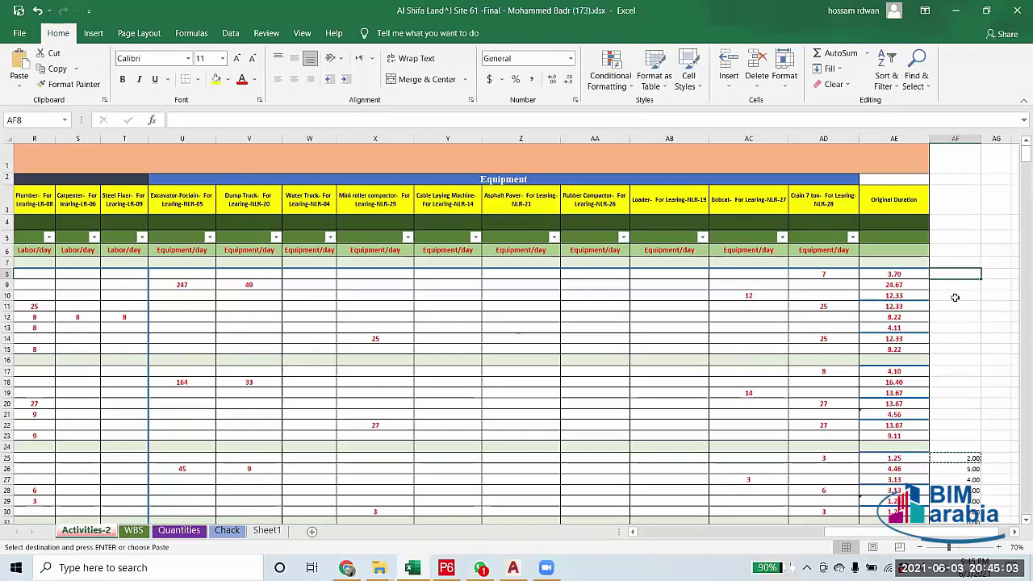
left_click_drag(960, 457, 960, 516)
left_click(960, 457)
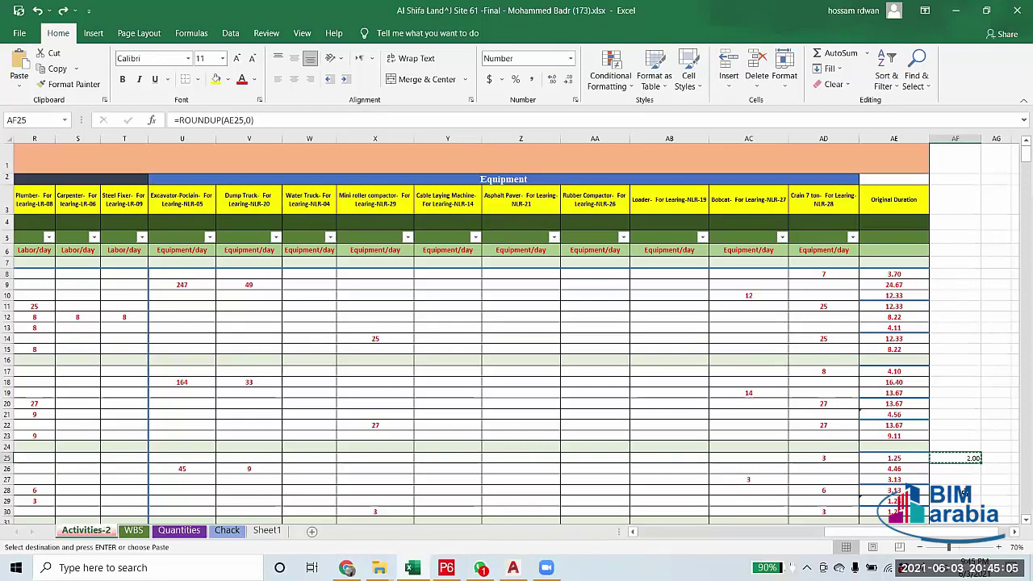
left_click(962, 490)
left_click(973, 459)
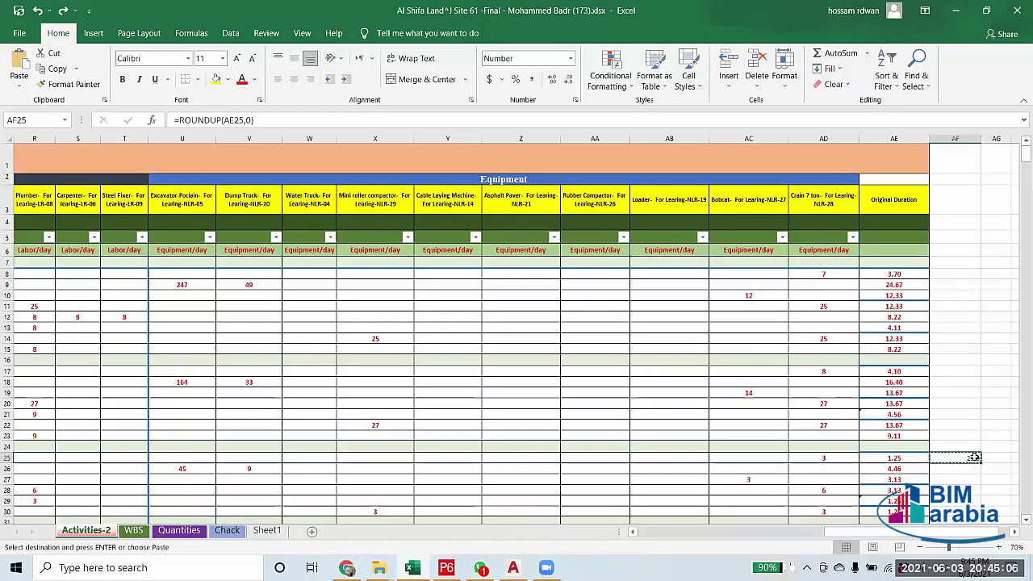
left_click(956, 275)
key("ctrl+v")
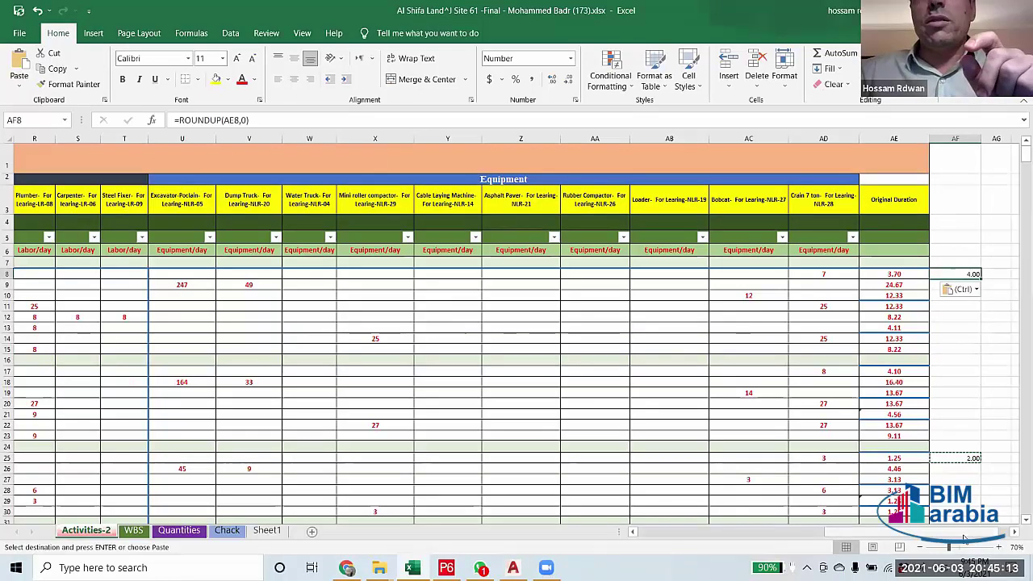
Filter the Activity Name column to exclude blanks so that only activity rows are listed.
scroll(918, 538, "left", 1)
left_click_drag(917, 537, 569, 537)
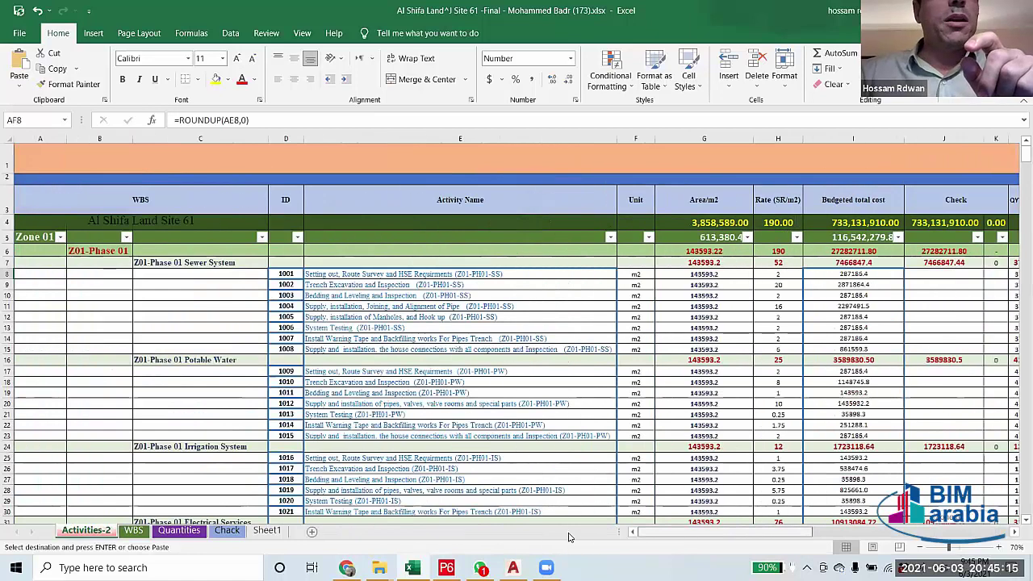
left_click(609, 236)
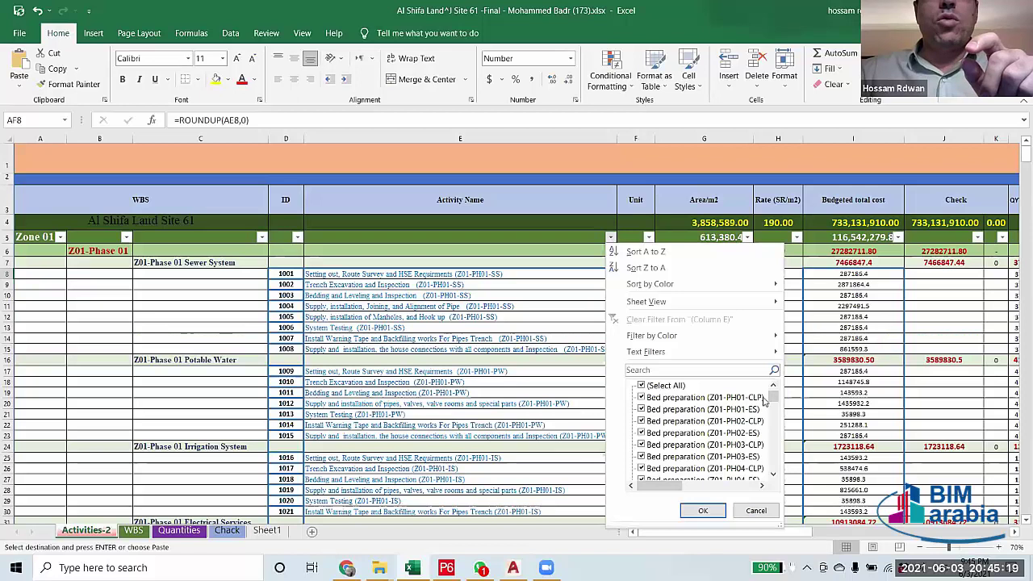
left_click_drag(773, 401, 773, 464)
left_click(660, 468)
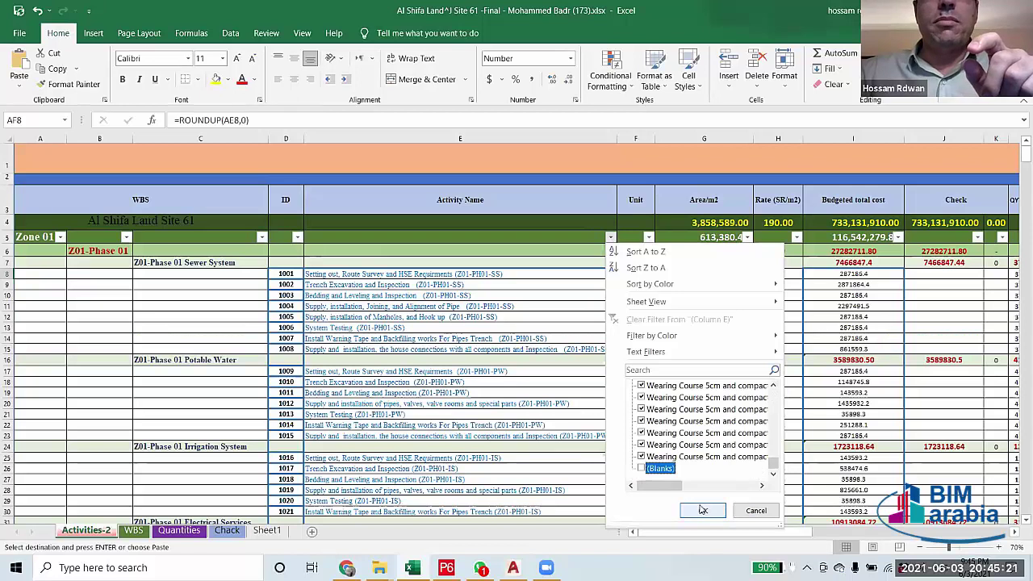
left_click(704, 511)
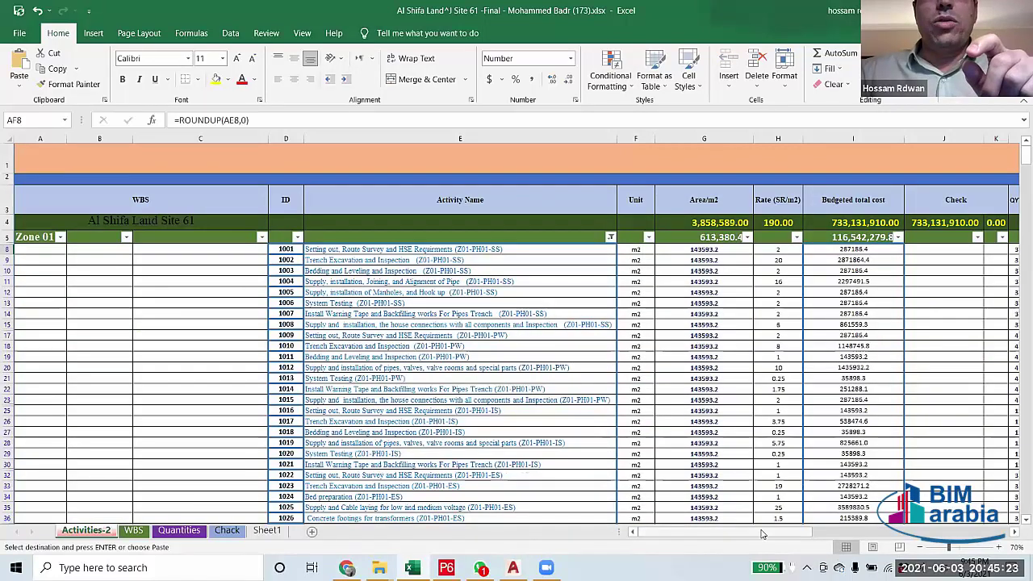
Copy the ROUNDUP formula from AF8 into the filtered activity rows AF9 to AF773.
scroll(950, 550, "right", 1)
scroll(950, 551, "right", 5)
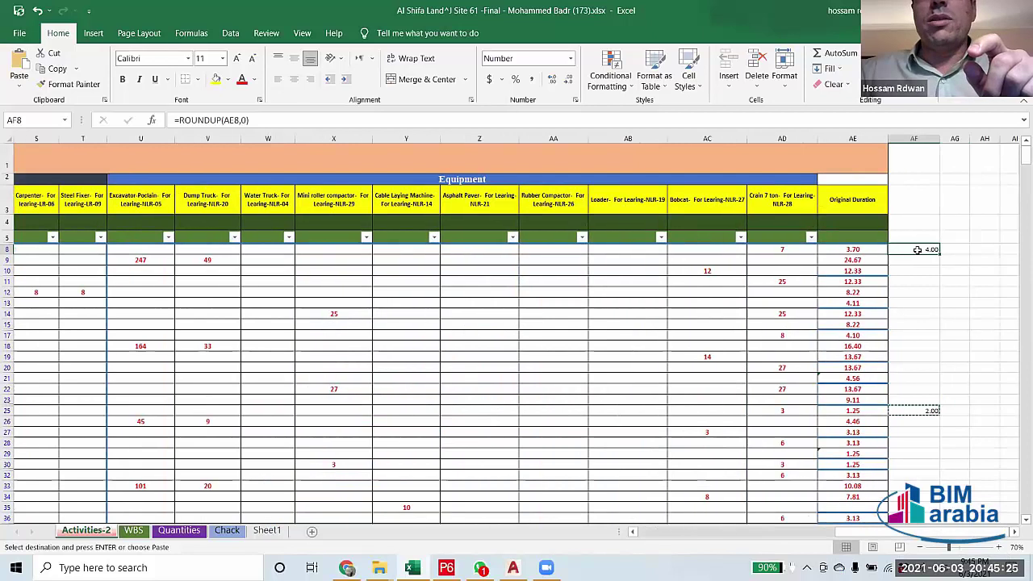
key("ctrl+c")
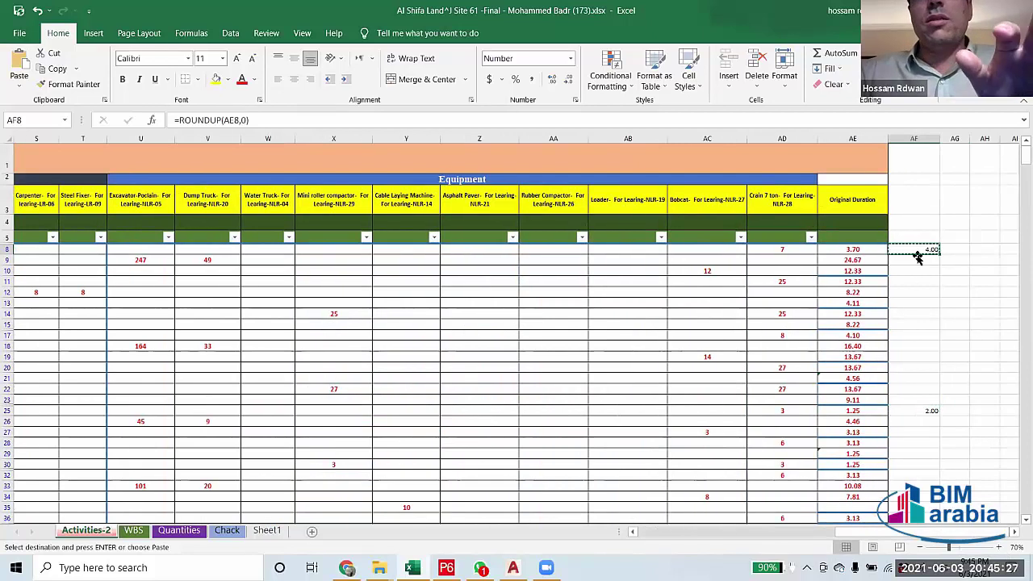
left_click(912, 261)
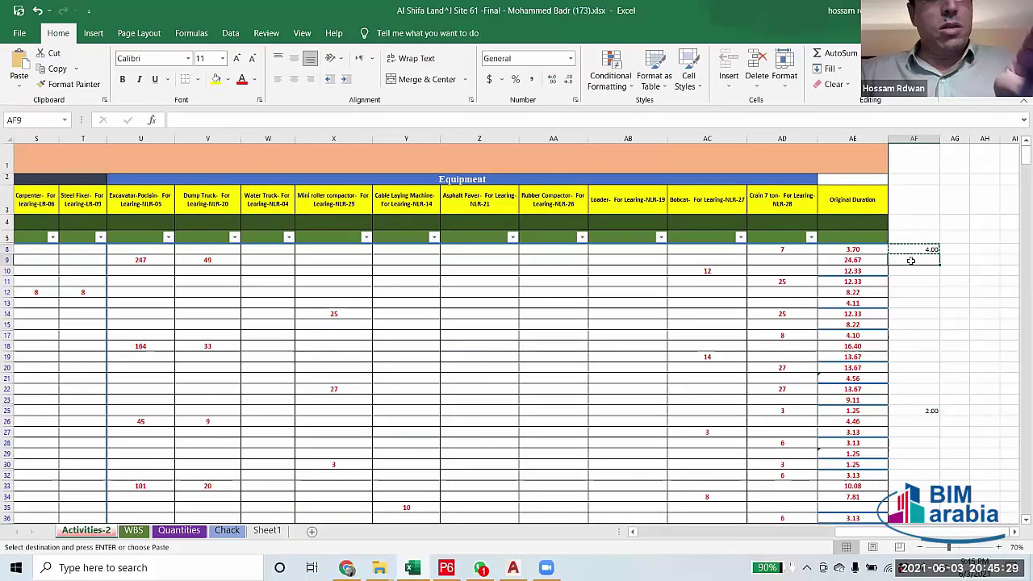
key("ctrl+shift+Down")
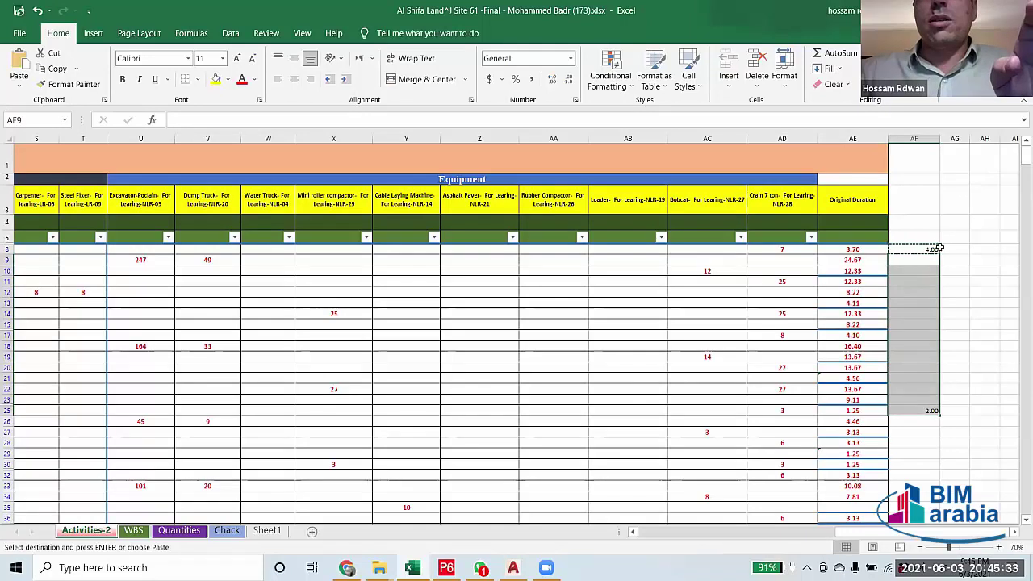
left_click(914, 258)
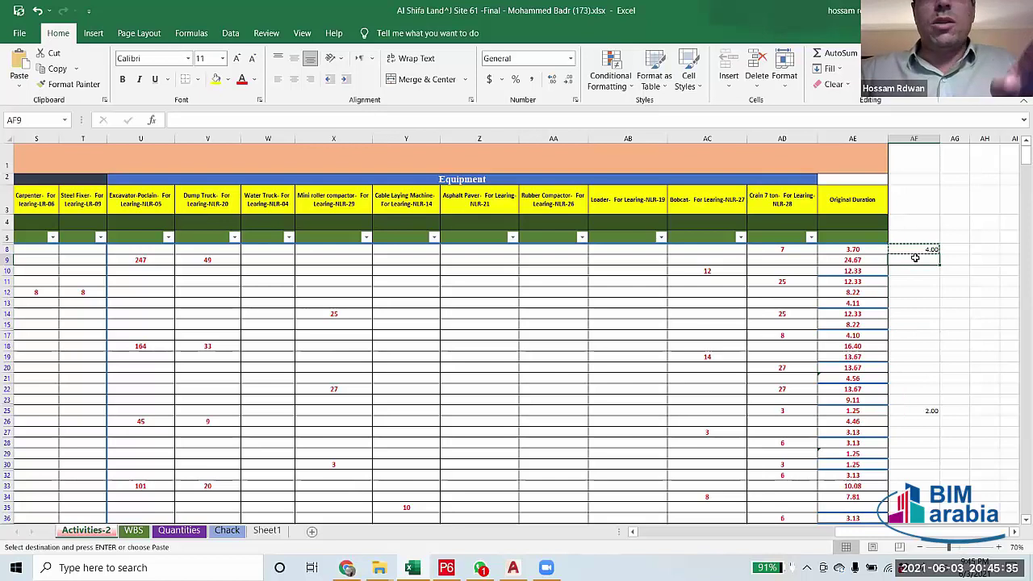
left_click(915, 247)
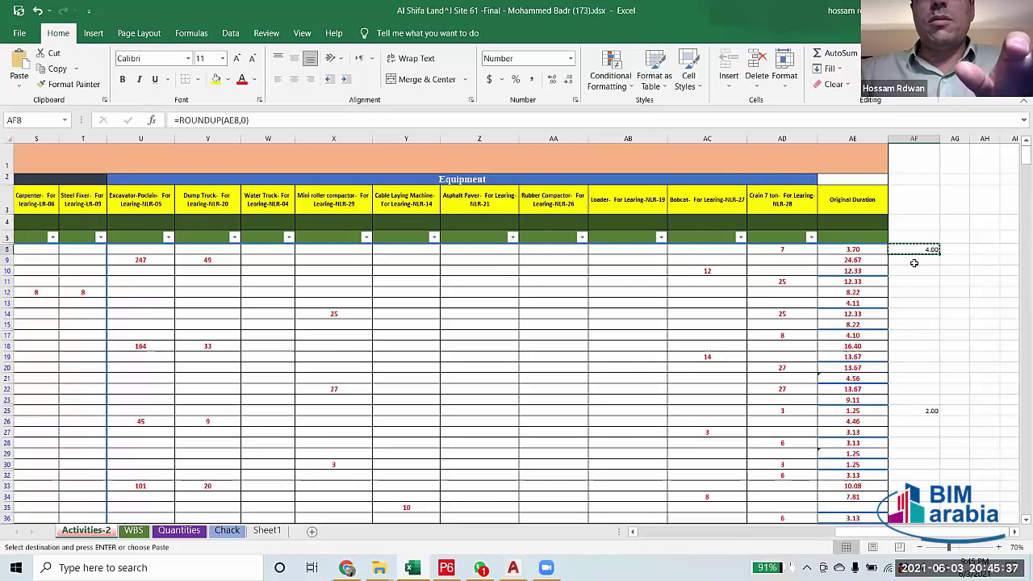
left_click_drag(914, 261, 907, 500)
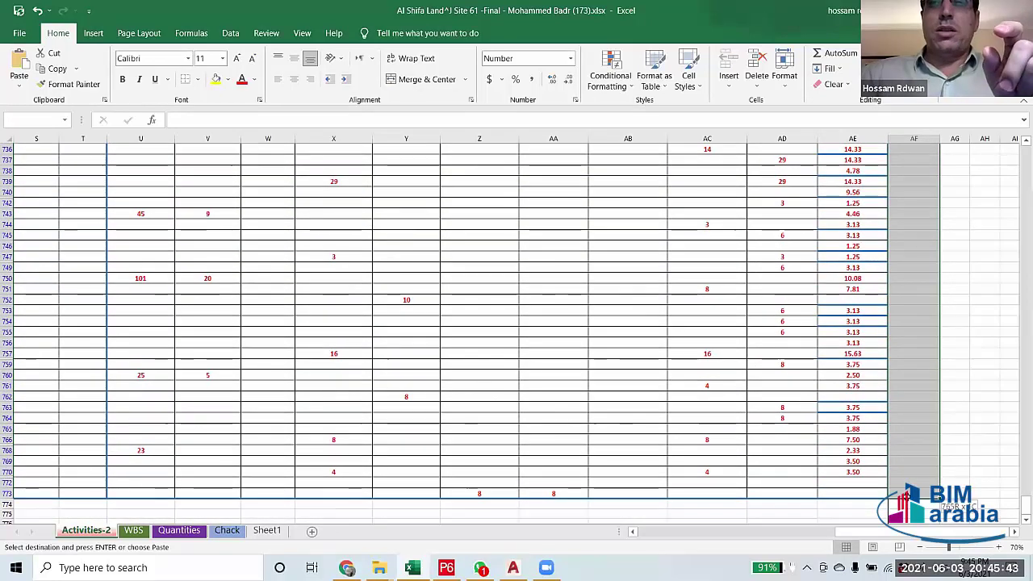
key("ctrl+v")
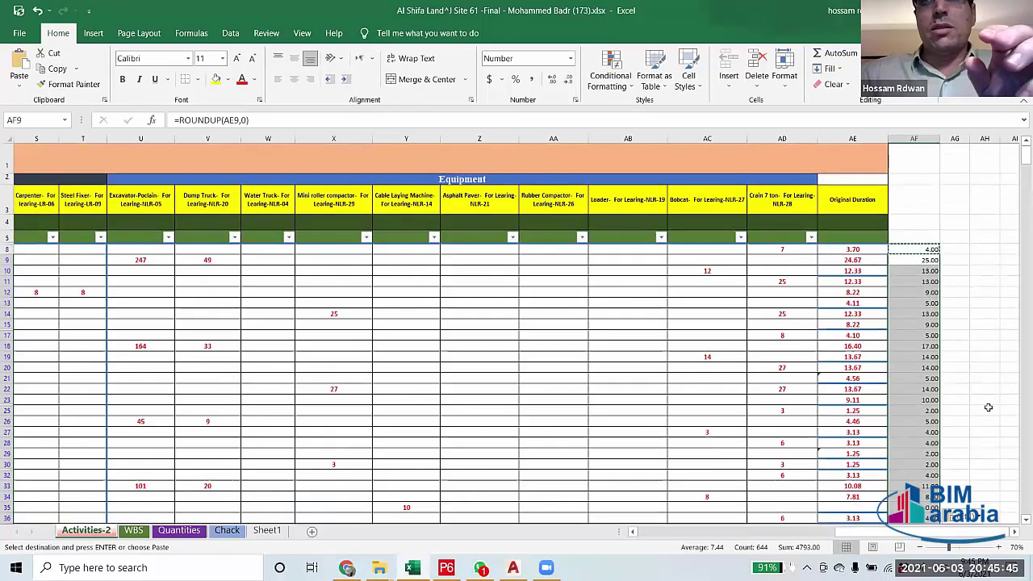
Clear the blank-excluding filter on the Activity Name column so that all rows of Activities-2 are listed.
left_click(989, 396)
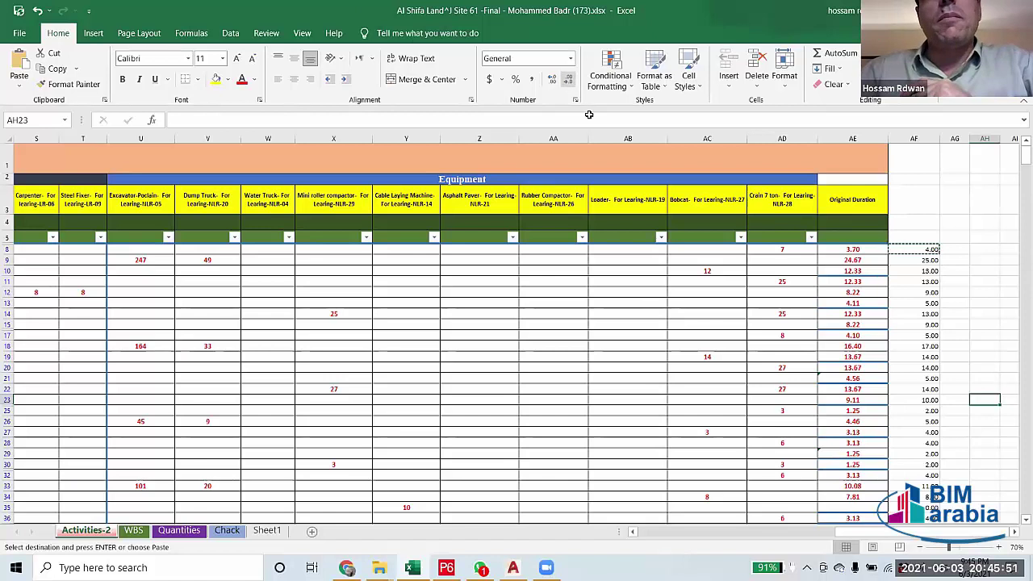
left_click(910, 138)
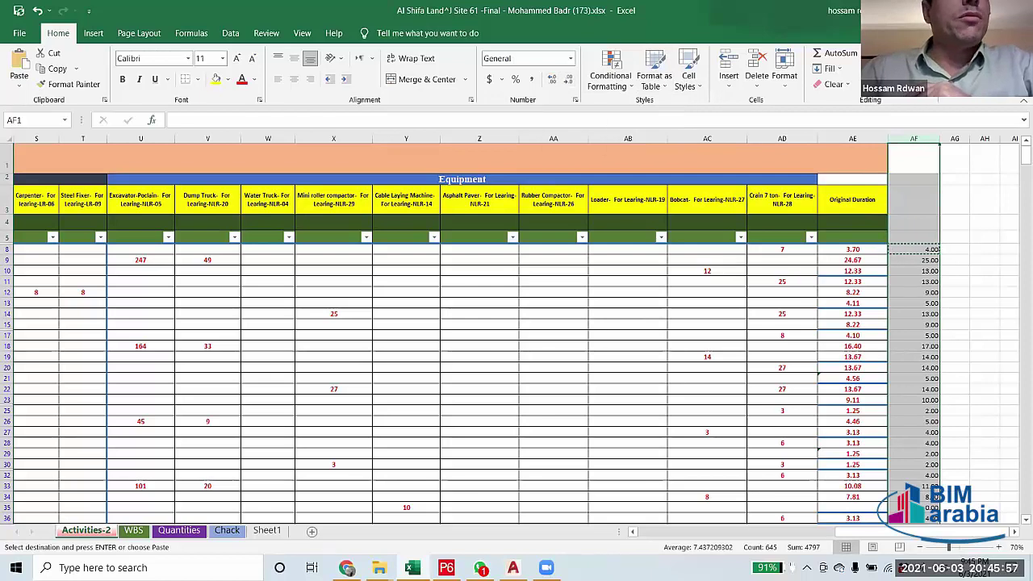
left_click_drag(928, 531, 646, 531)
left_click(611, 238)
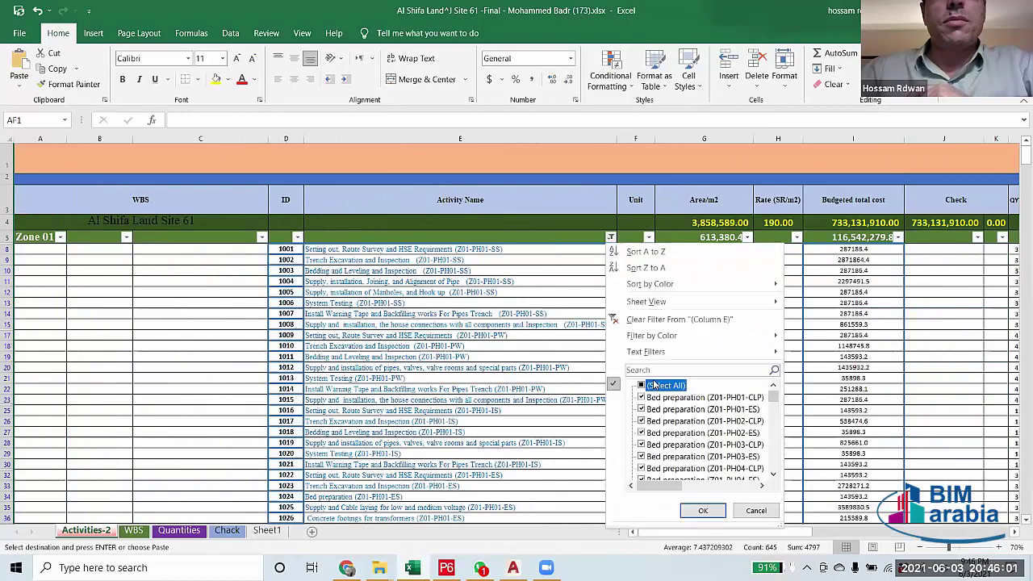
left_click(703, 511)
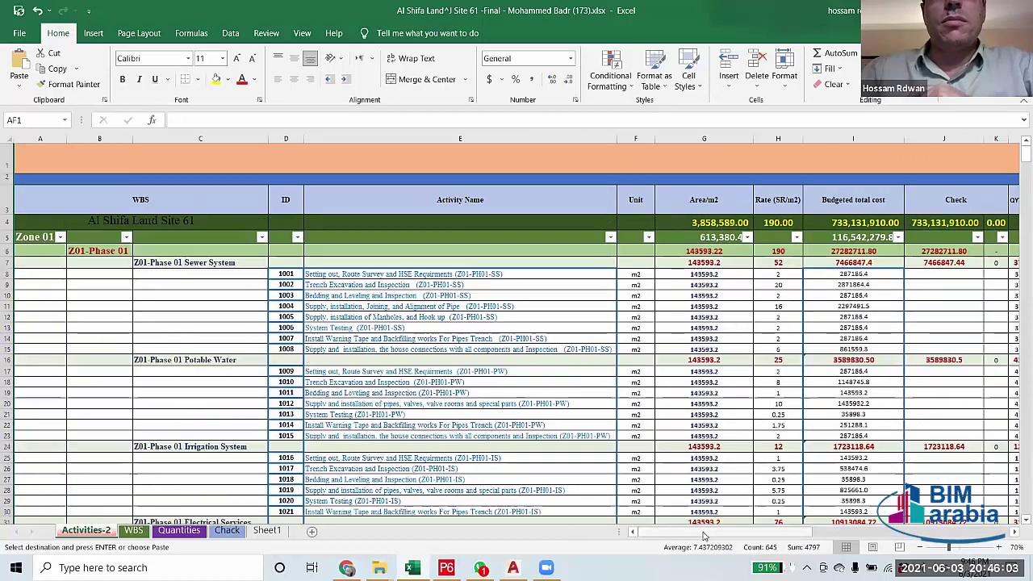
left_click_drag(710, 531, 995, 555)
left_click(984, 359)
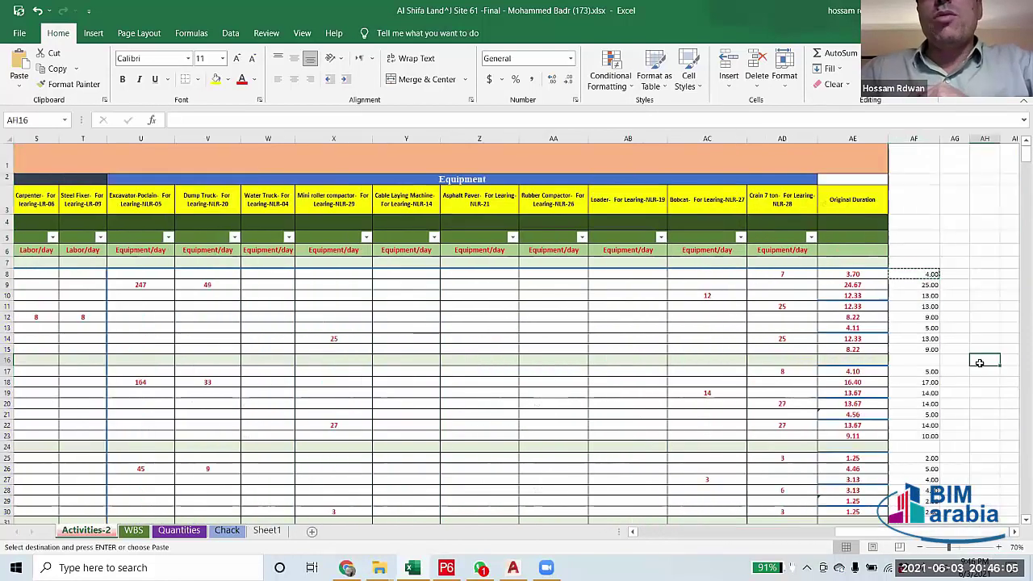
Format the rounded durations in column AF, from AF8 down, to show no decimal places.
left_click(834, 277)
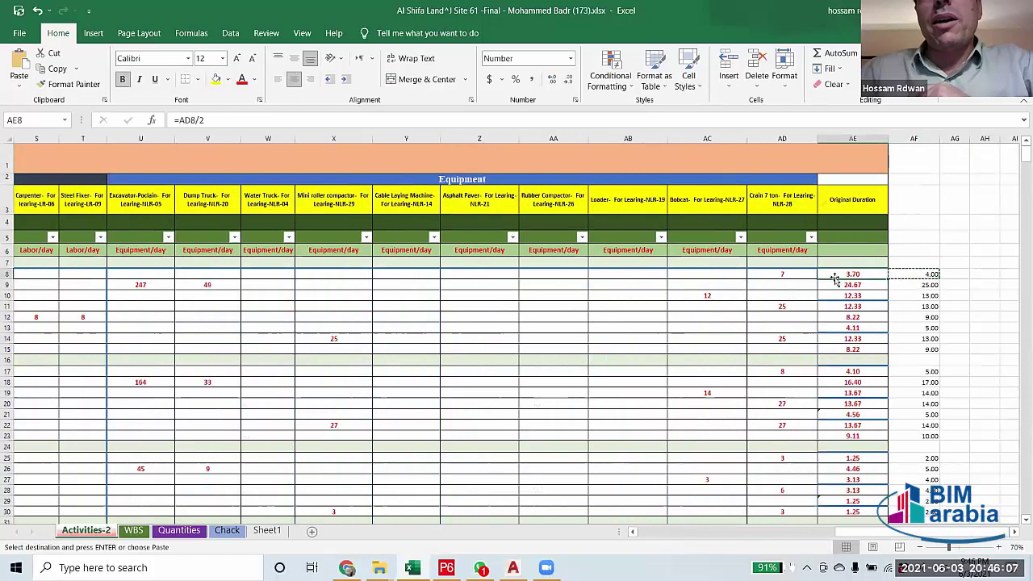
left_click(913, 139)
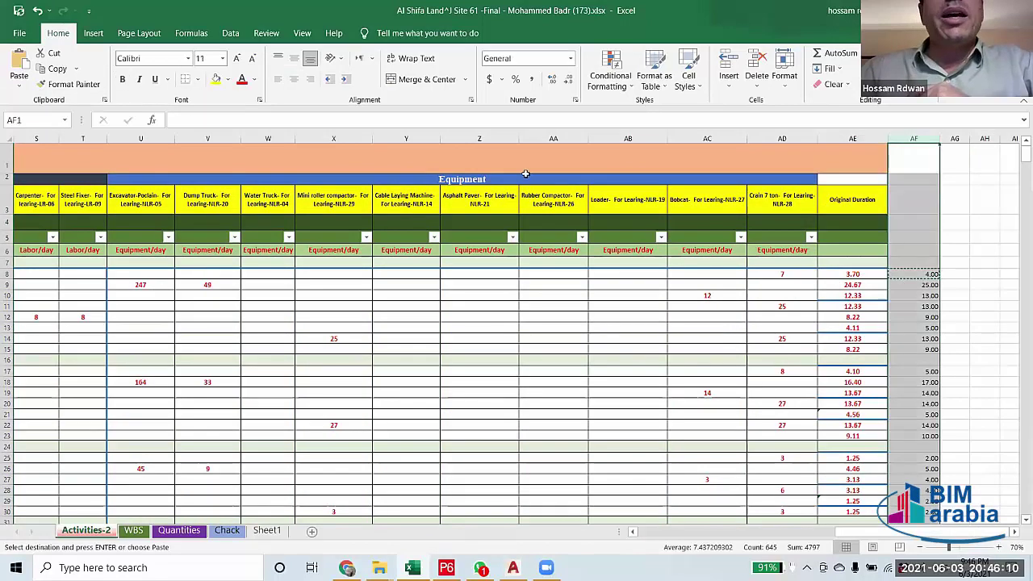
left_click(915, 274)
left_click(568, 78)
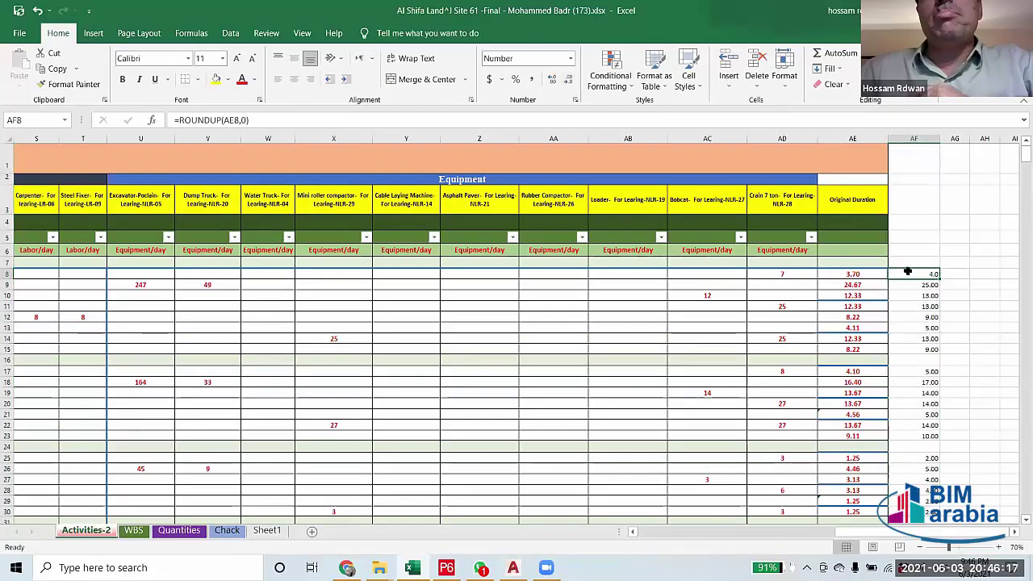
left_click_drag(907, 272, 924, 495)
left_click(568, 80)
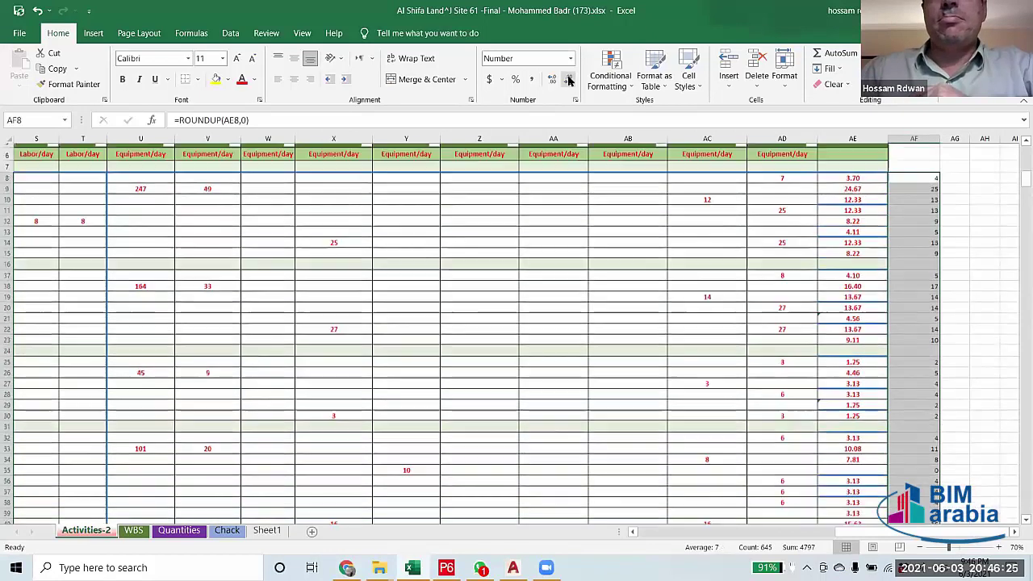
left_click(568, 79)
left_click(985, 338)
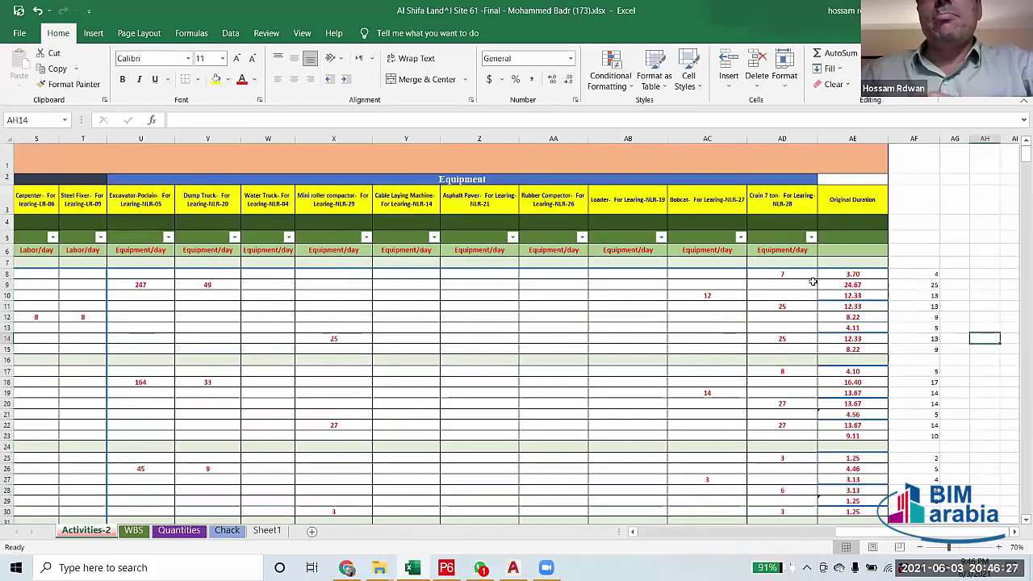
Compare the calculated original durations in column AE with the rounded-up values in column AF, including row 25.
left_click(855, 286)
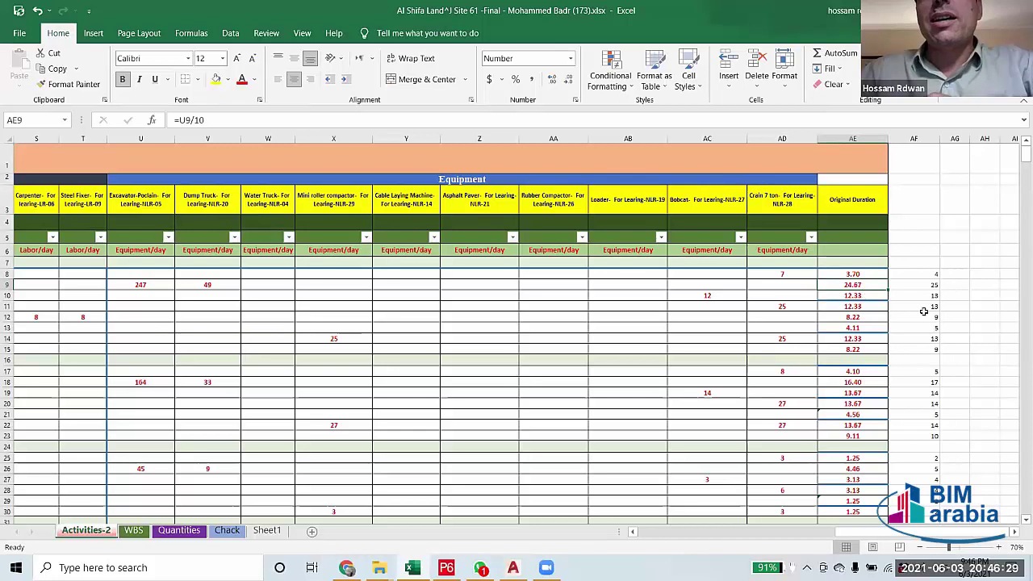
left_click_drag(928, 274, 919, 270)
scroll(919, 242, "up", 1)
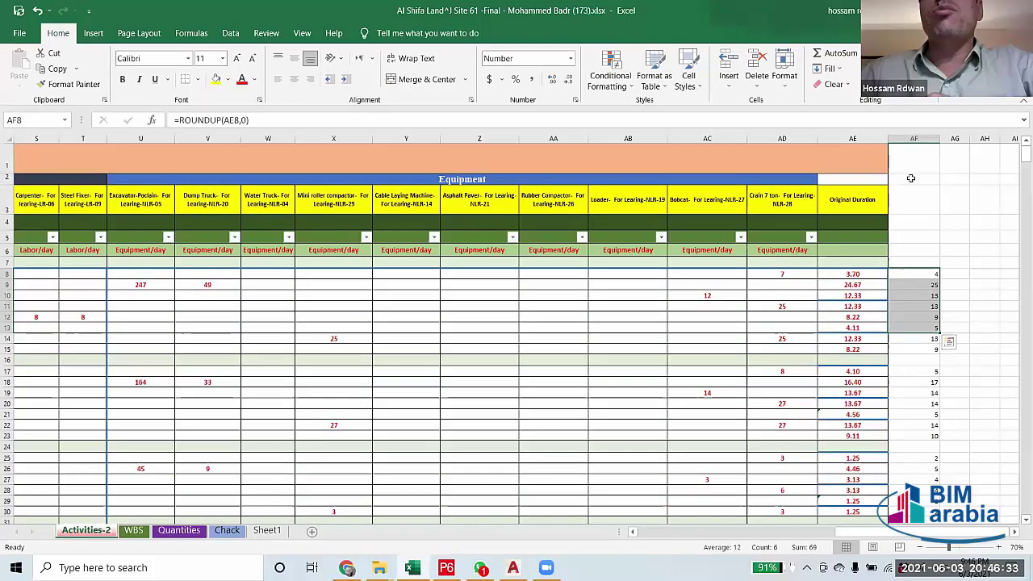
left_click(985, 349)
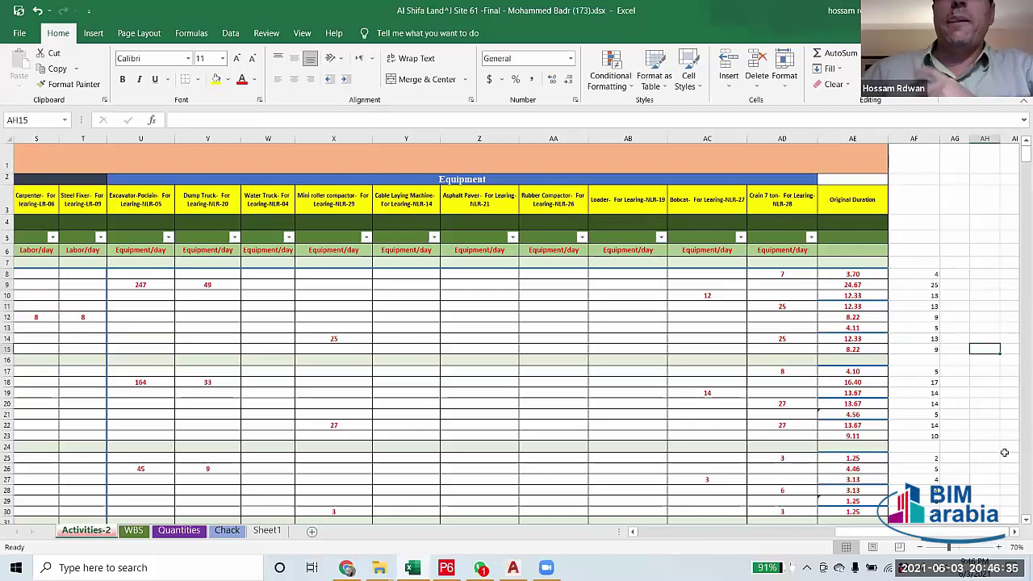
scroll(984, 447, "down", 5)
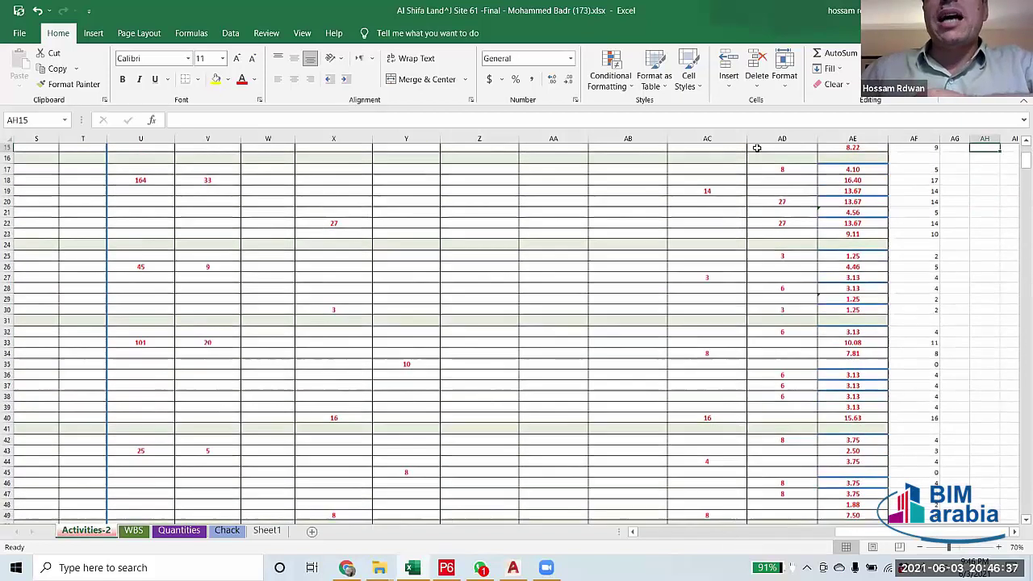
scroll(756, 147, "down", 1)
left_click(843, 246)
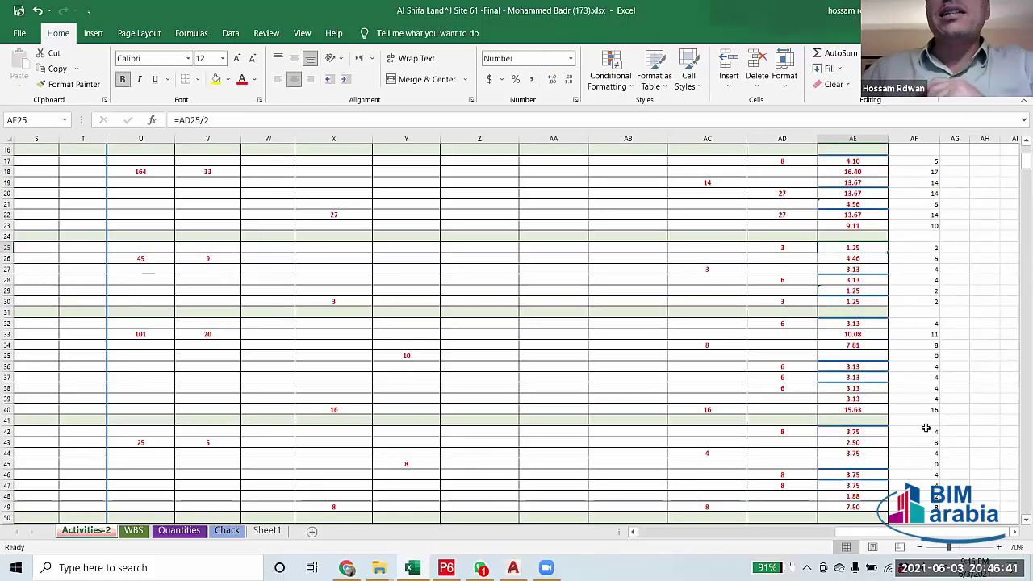
left_click(917, 247)
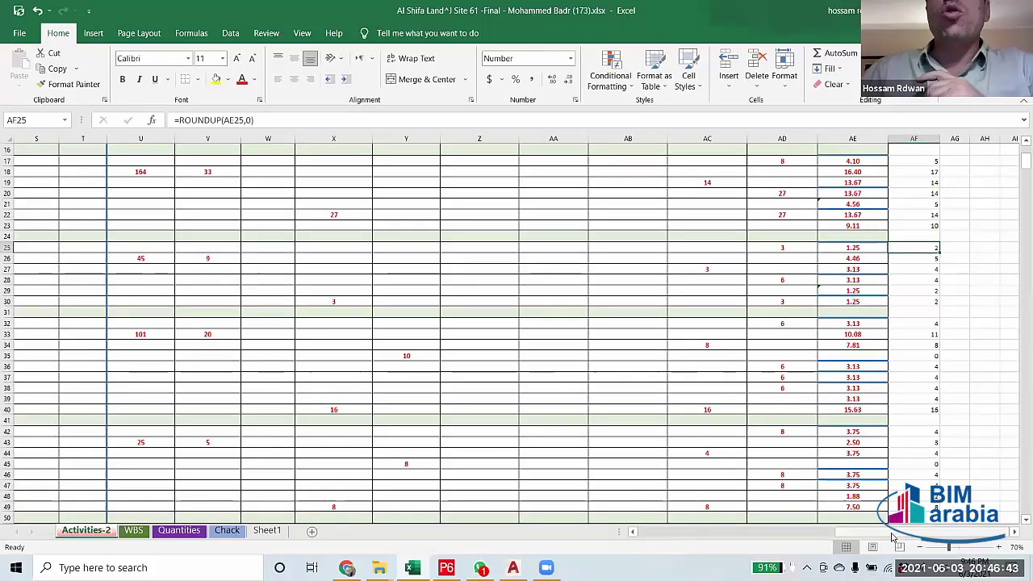
Examine the ID and activity name of row 25 and its neighbours in the Irrigation System section.
left_click_drag(906, 530, 4, 252)
left_click(6, 246)
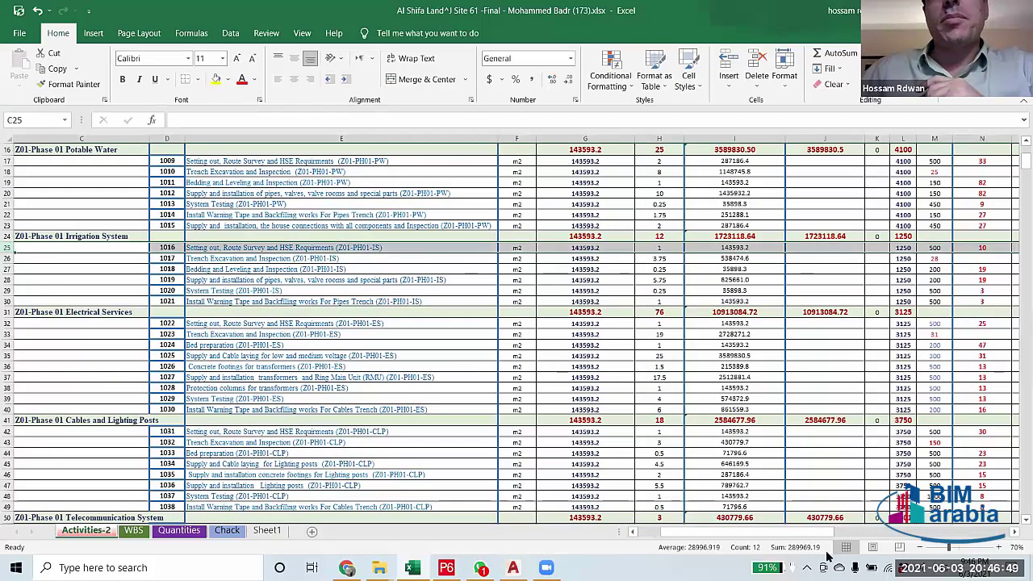
left_click_drag(814, 533, 458, 263)
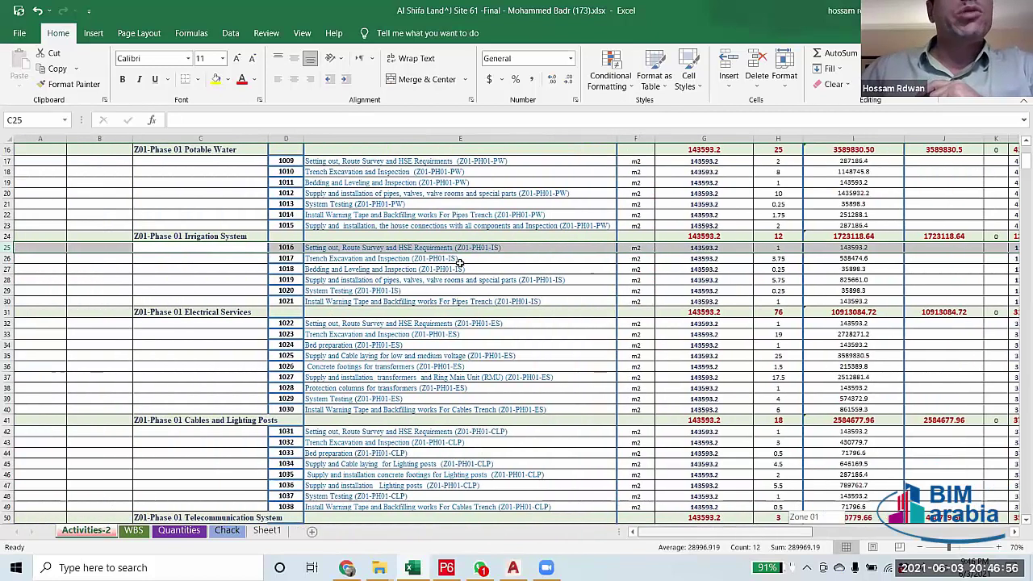
left_click(339, 258)
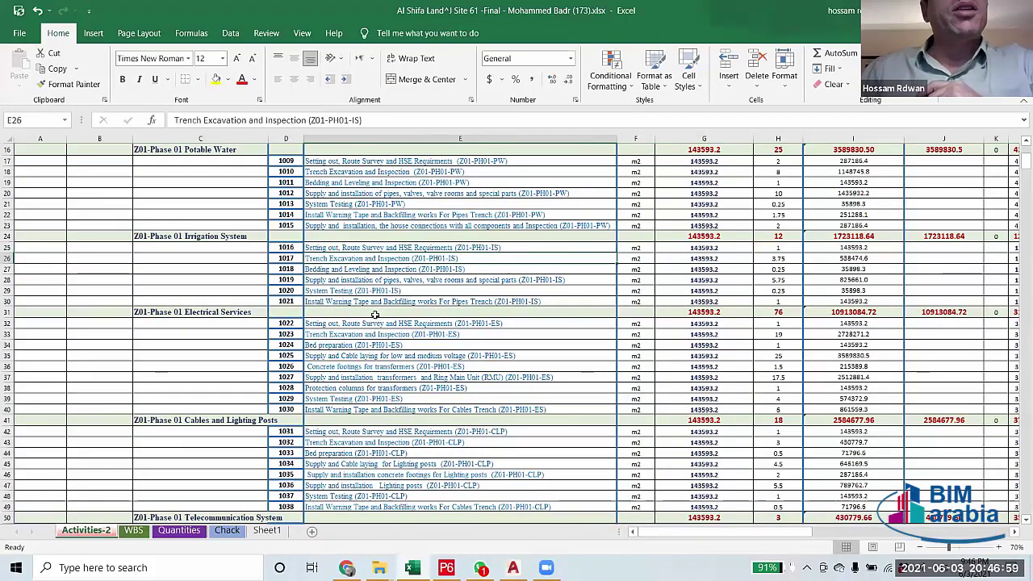
left_click(316, 250)
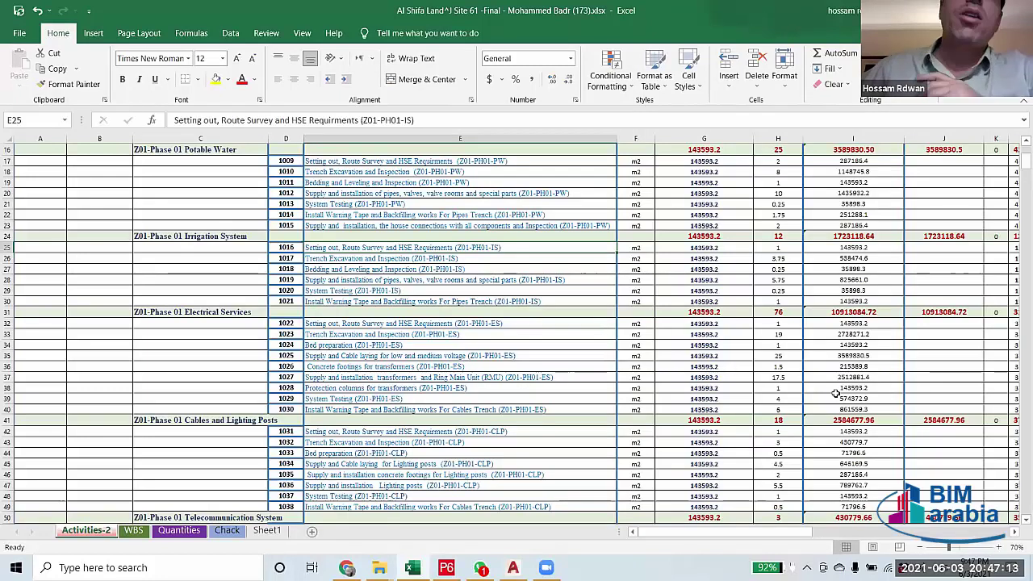
left_click_drag(732, 535, 769, 543)
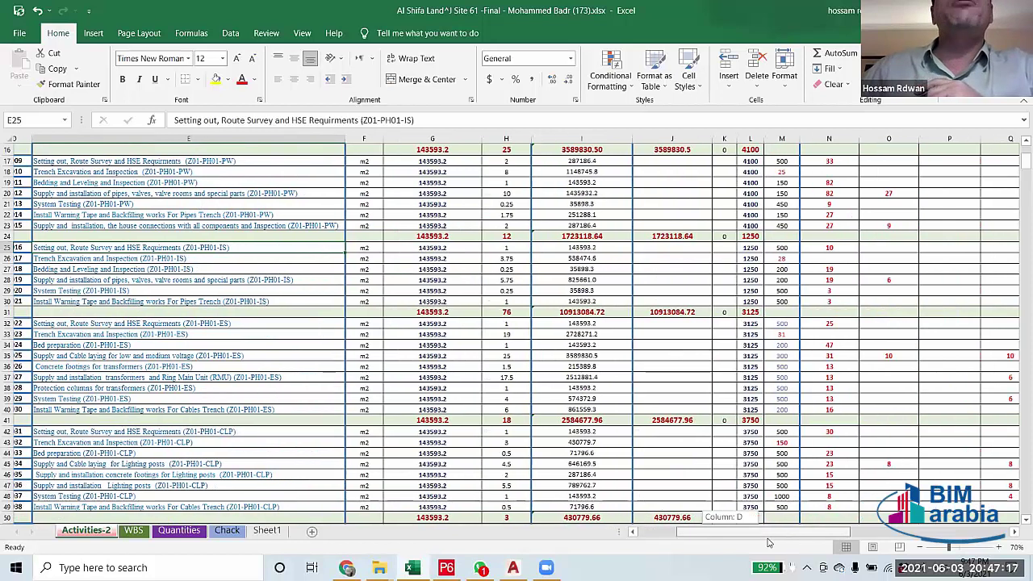
left_click_drag(769, 543, 773, 547)
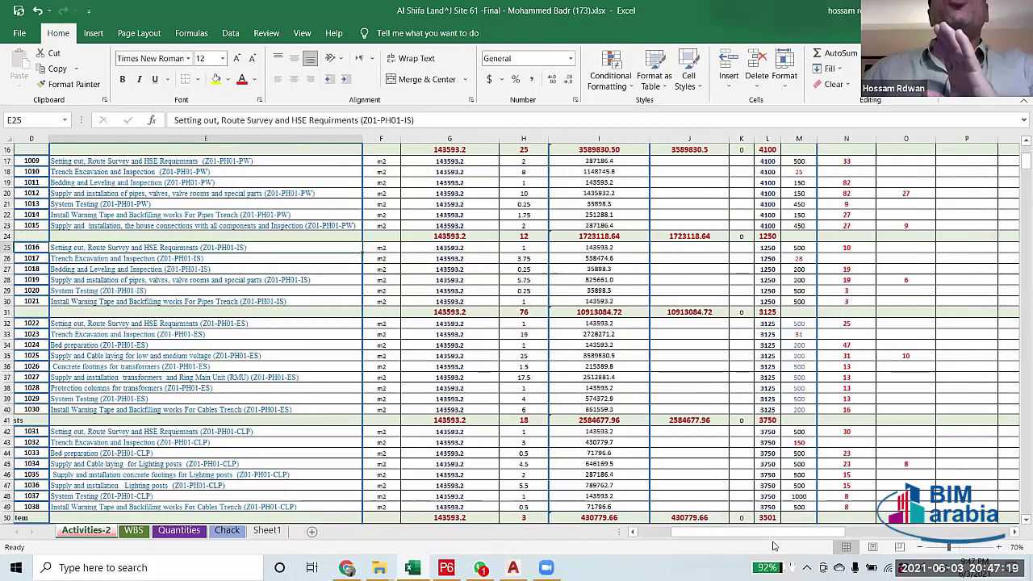
Examine the quantity in L25, the rate in M25 and the labour formula in N25 for activity 1016.
left_click(767, 247)
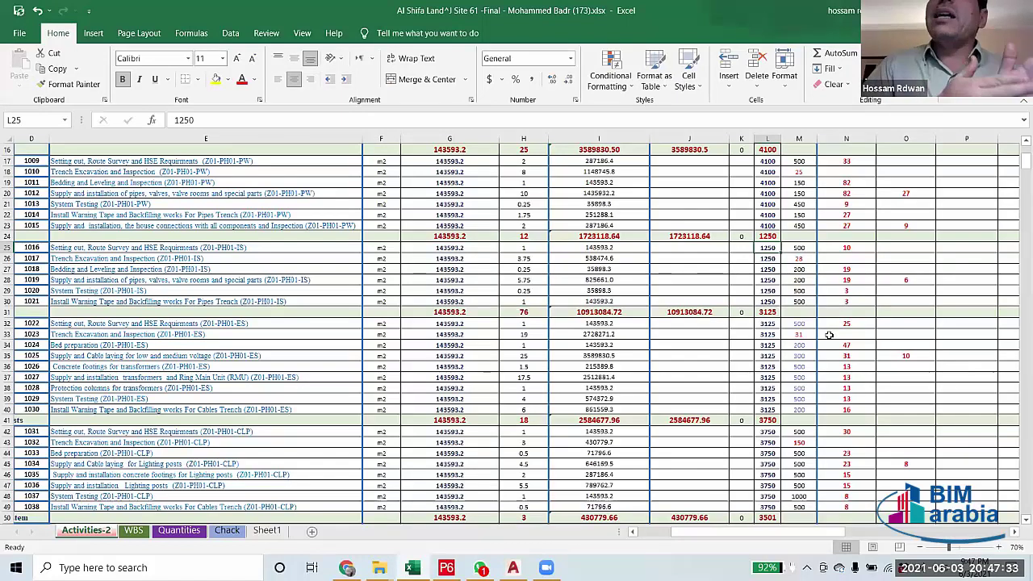
key("Right")
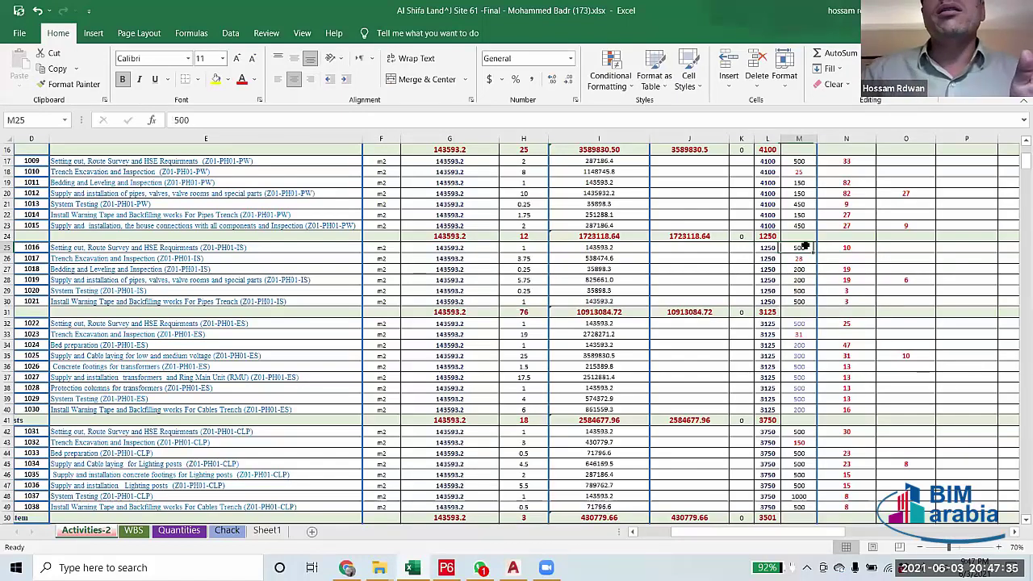
key("Right")
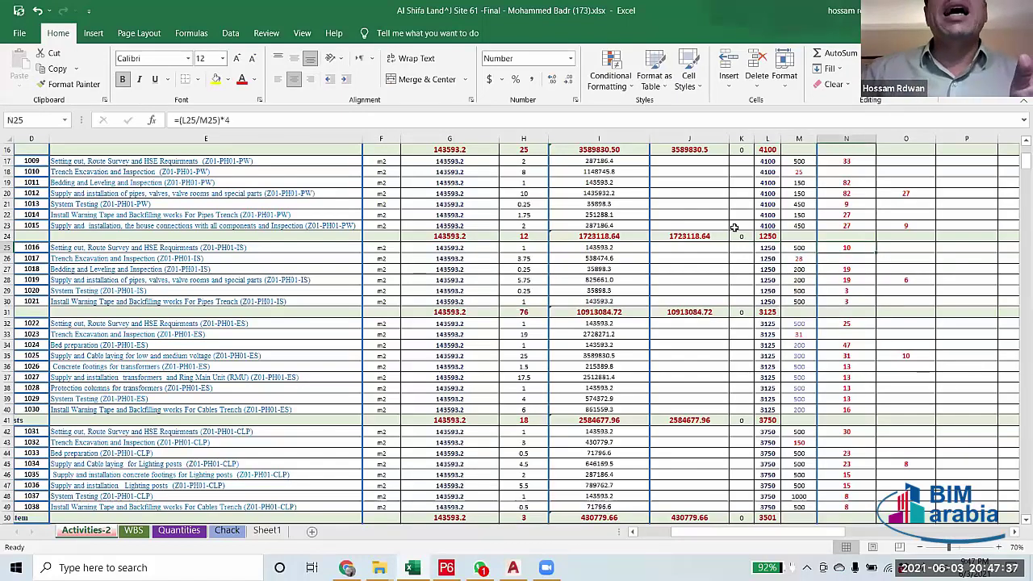
left_click(770, 247)
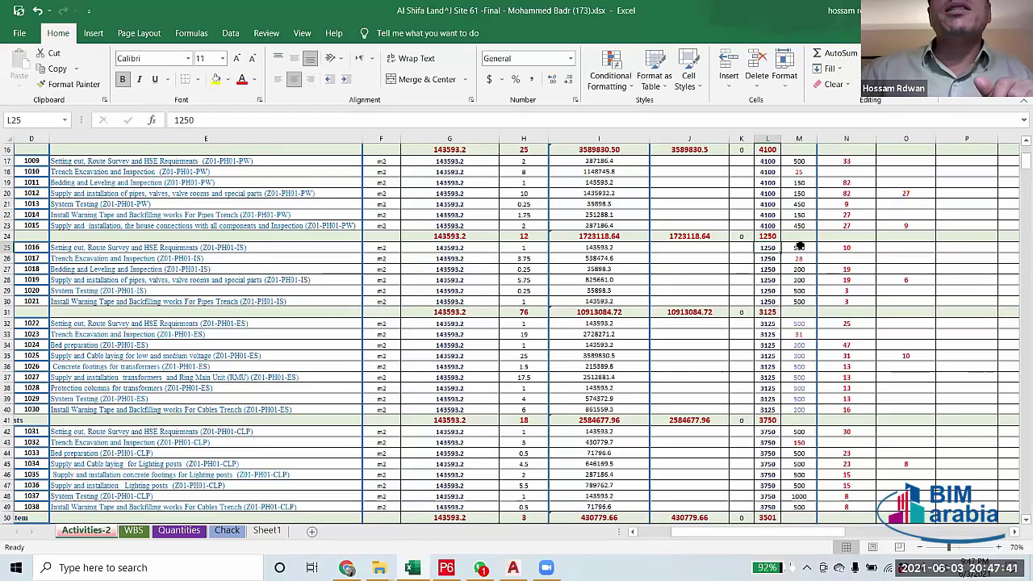
left_click(799, 246)
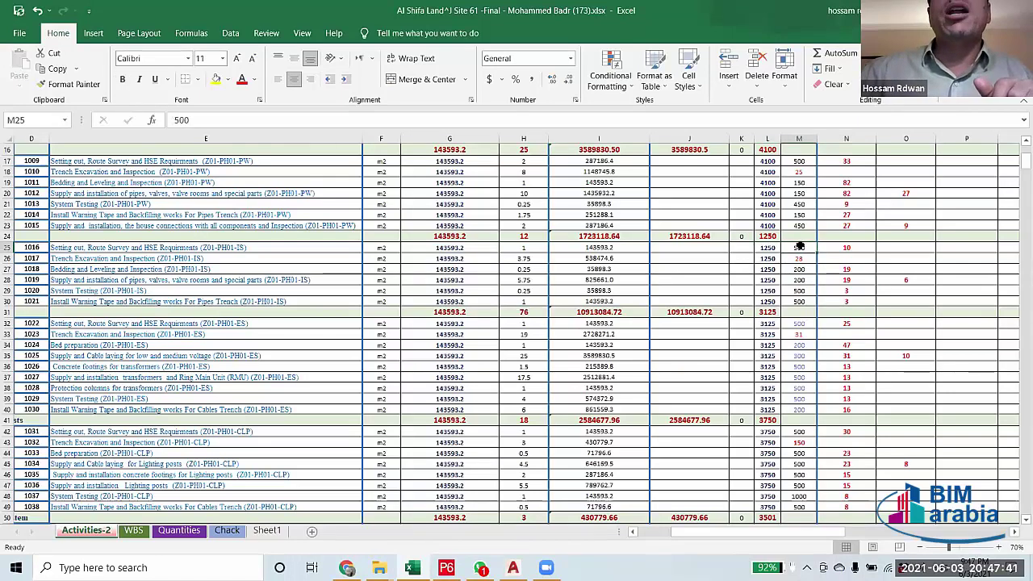
left_click(850, 248)
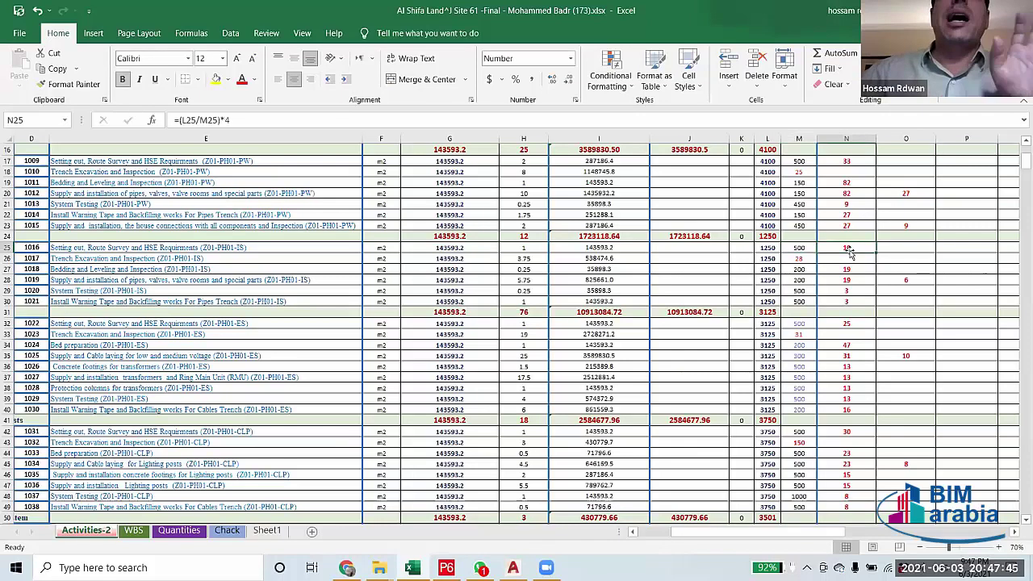
Inspect the crane formula in AD25, the original duration formula in AE25 and the rounding formula in AF25.
left_click_drag(735, 537, 903, 536)
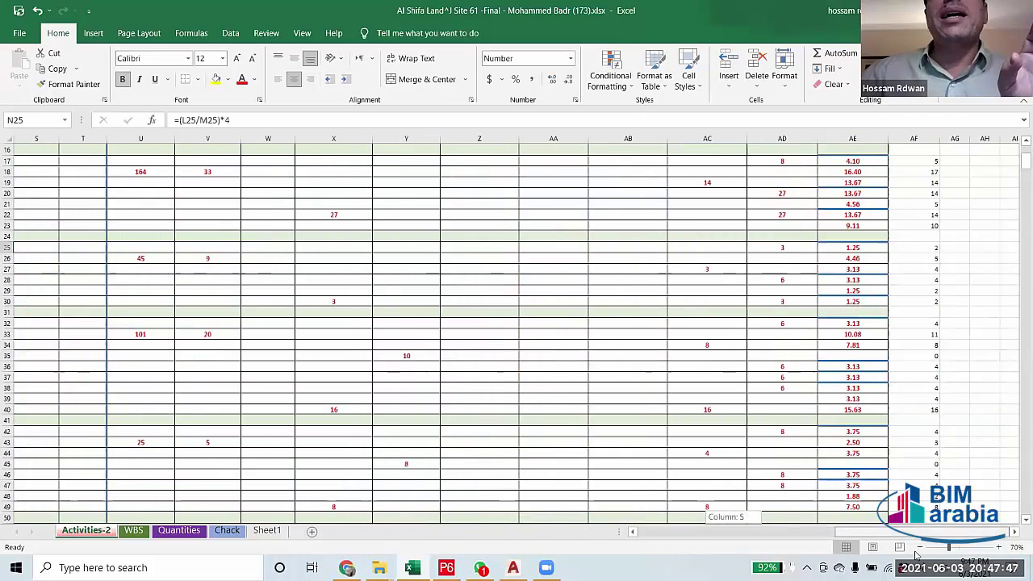
left_click(778, 244)
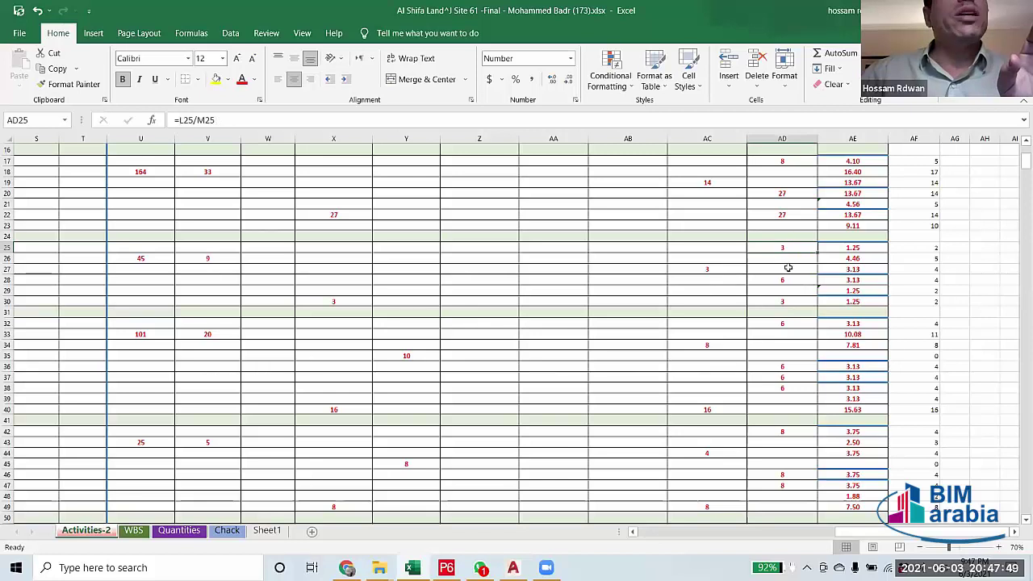
scroll(780, 259, "up", 5)
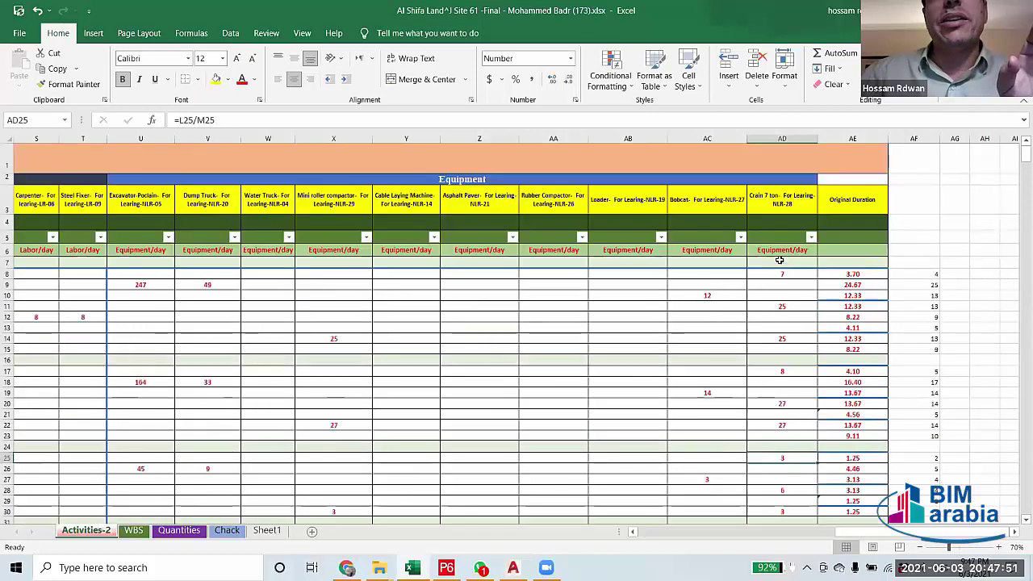
scroll(765, 401, "down", 3)
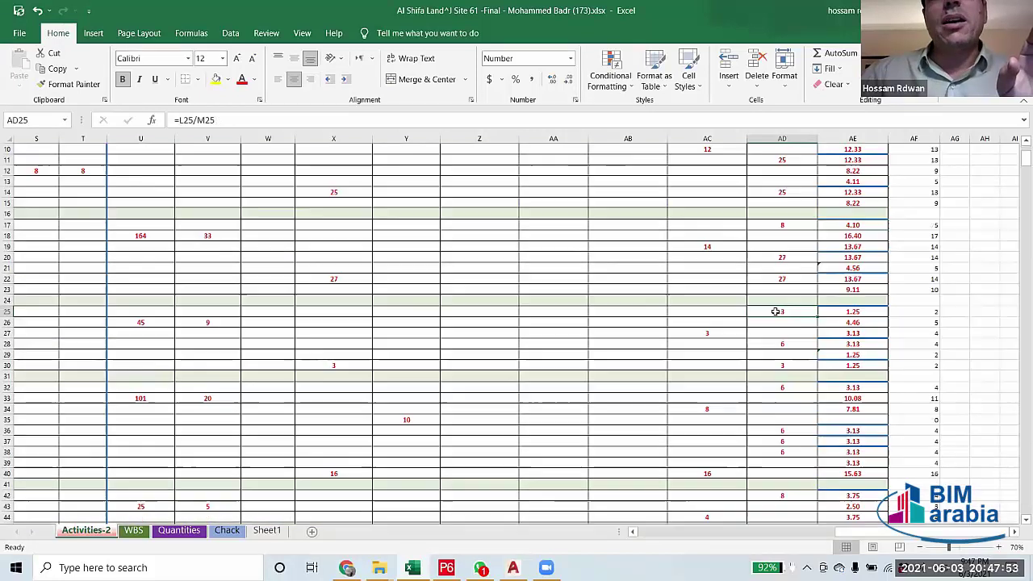
left_click(841, 312)
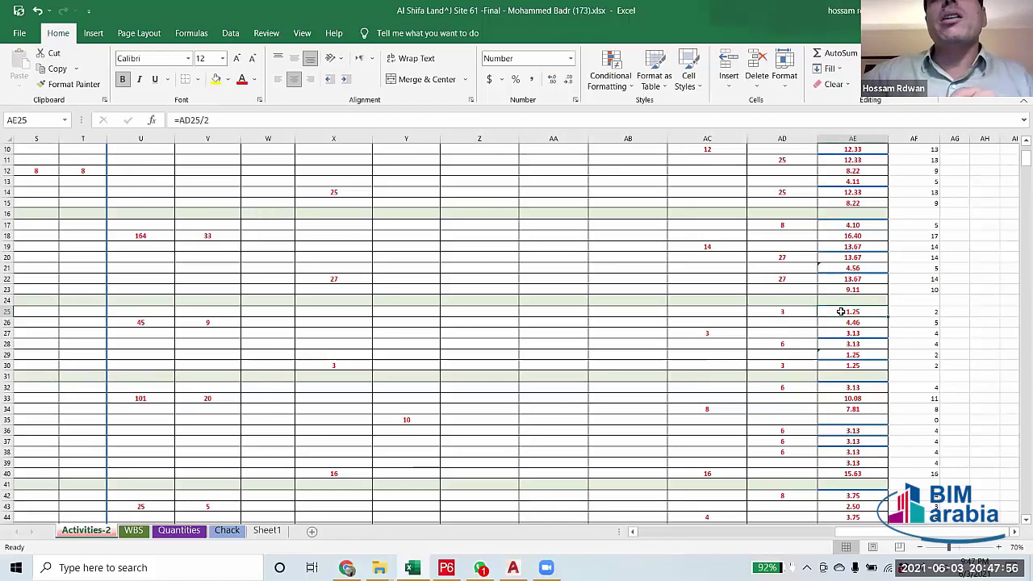
left_click(928, 313)
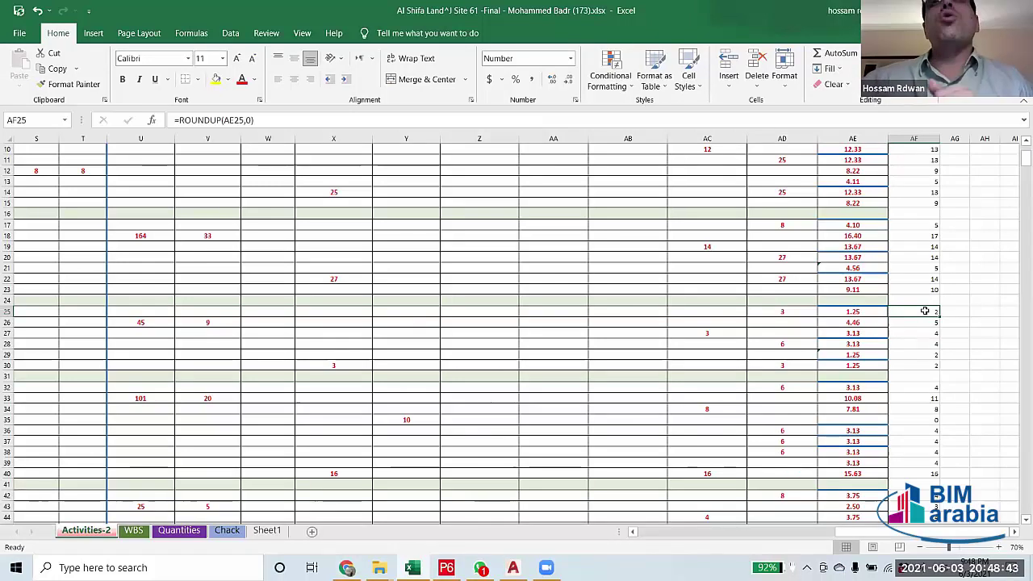
Change the original duration formula in AE25 to divide AD25 by 1, and check the rounded value in AF25.
left_click(857, 310)
left_click(222, 120)
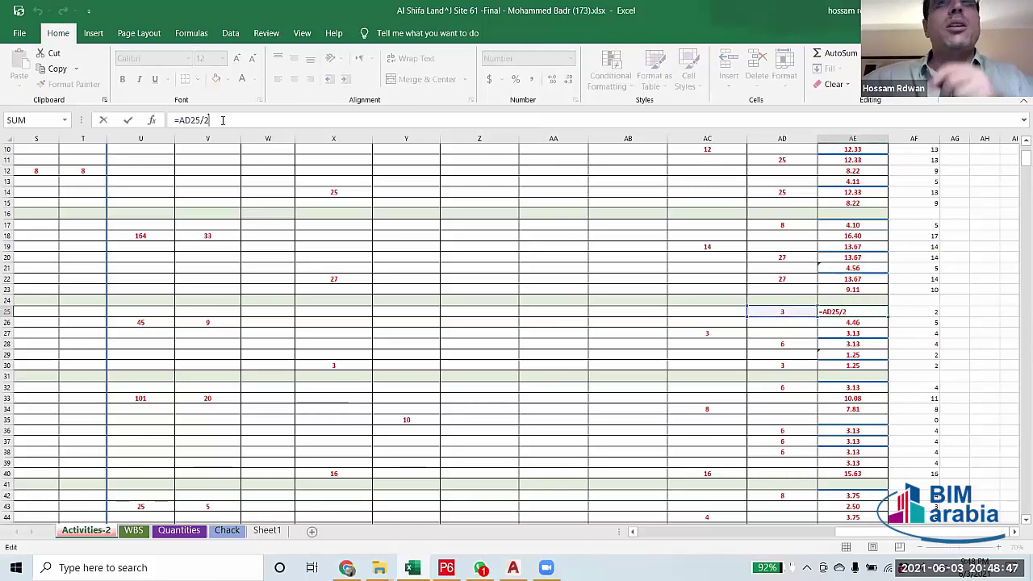
key("BackSpace")
type("1")
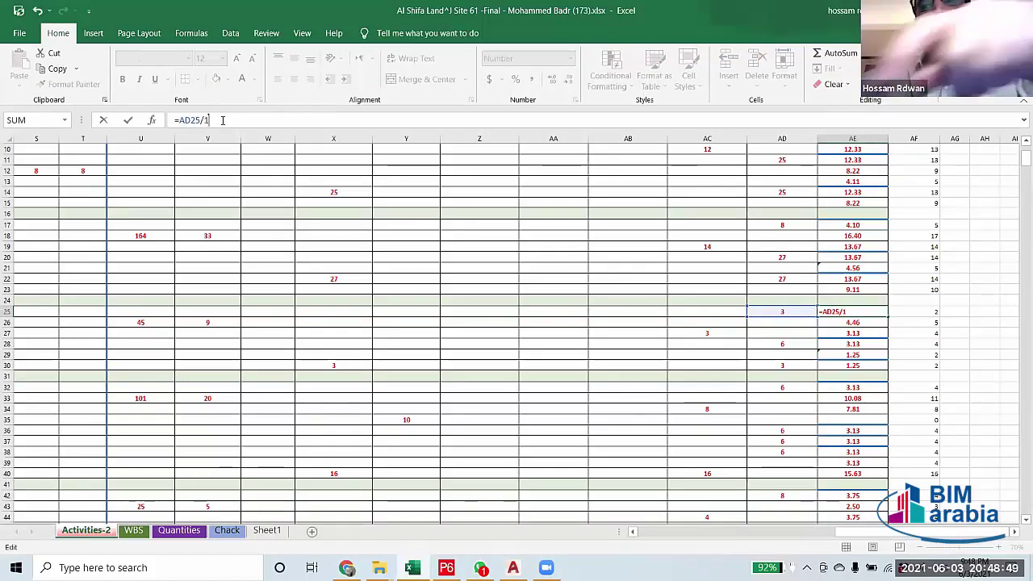
type(".2")
key("Return")
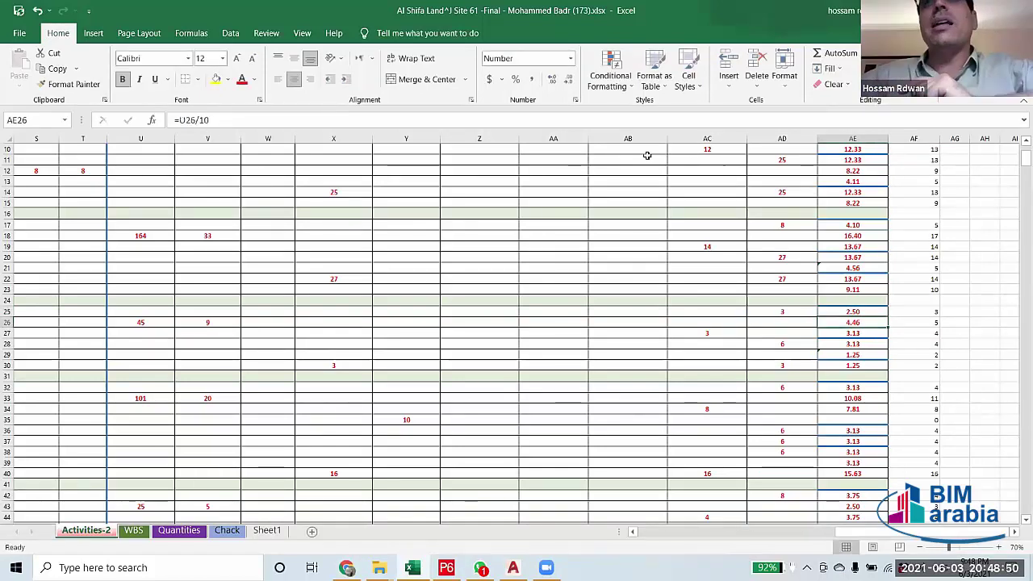
left_click(923, 314)
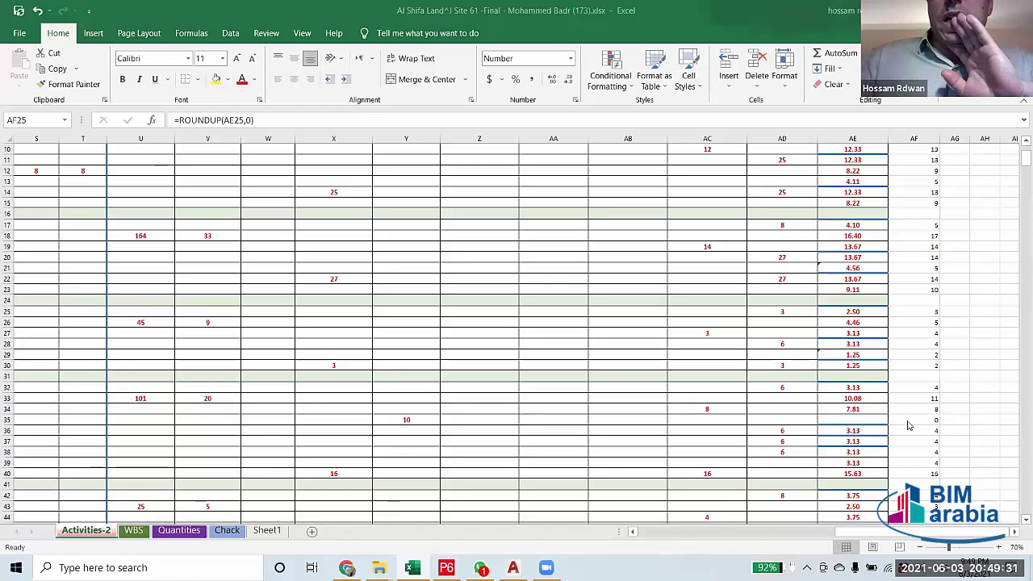
Review the original durations in column AE from row 8 down to the empty cell AE35.
scroll(906, 420, "up", 3)
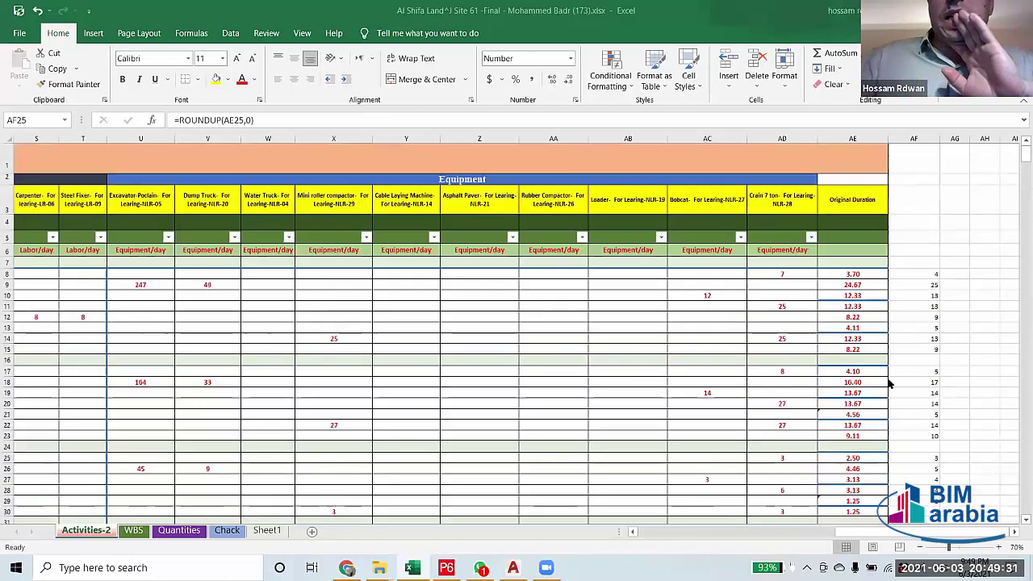
left_click(873, 277)
left_click_drag(873, 277, 869, 352)
scroll(989, 460, "down", 4)
scroll(990, 460, "down", 1)
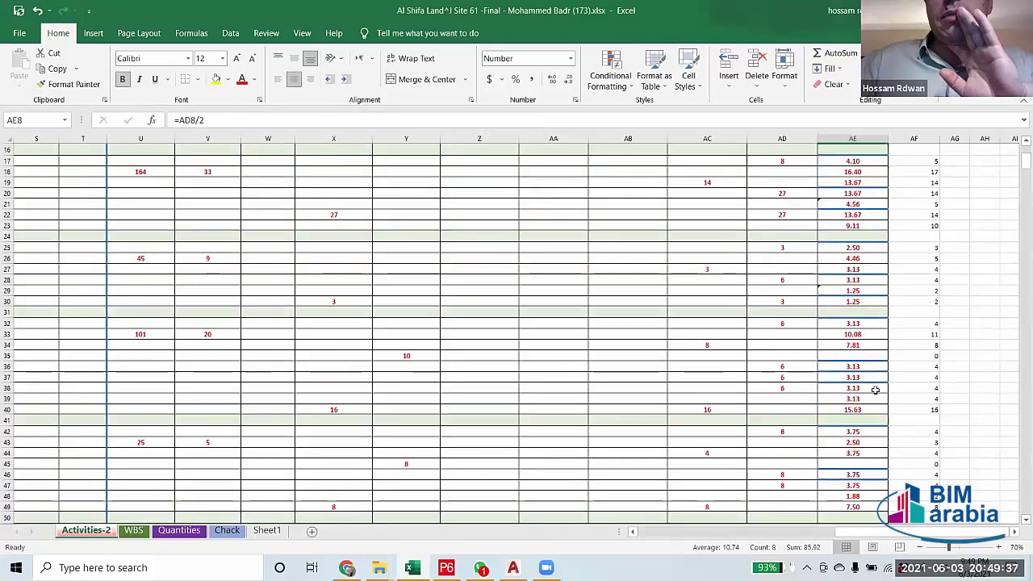
left_click(865, 356)
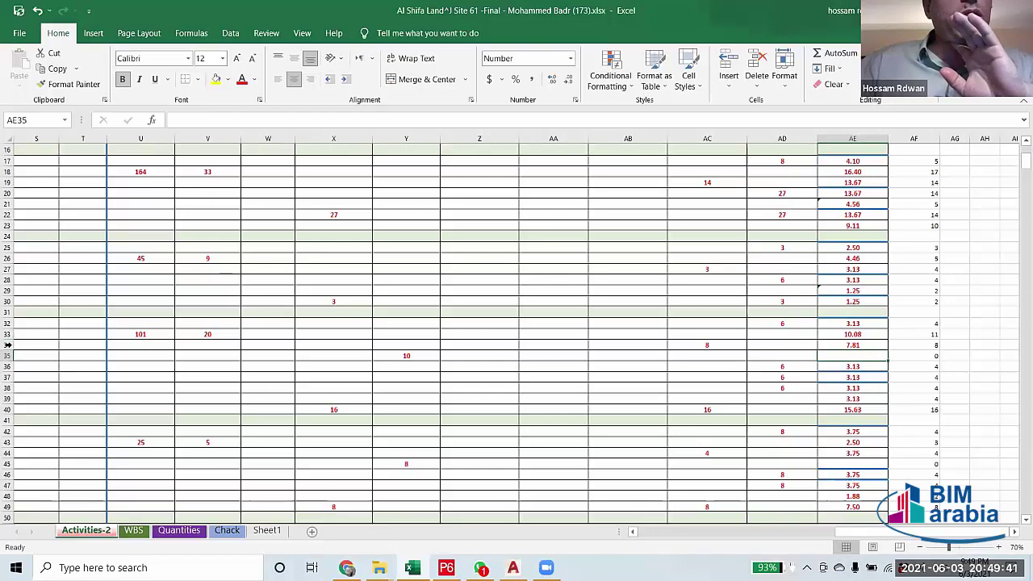
Examine rows 34 and 35 across their labour and equipment columns, including the column headings.
left_click(6, 345)
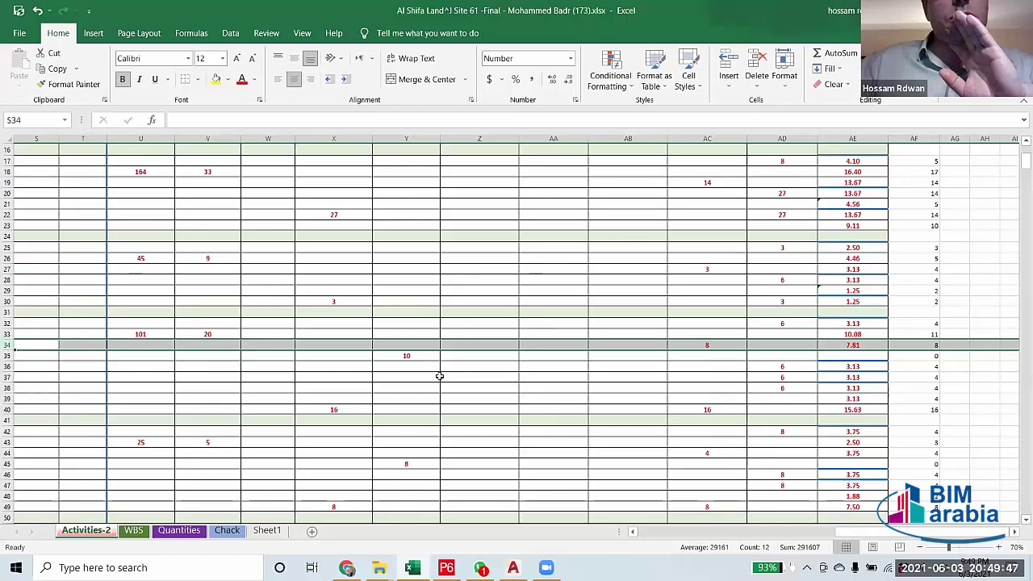
left_click(6, 356)
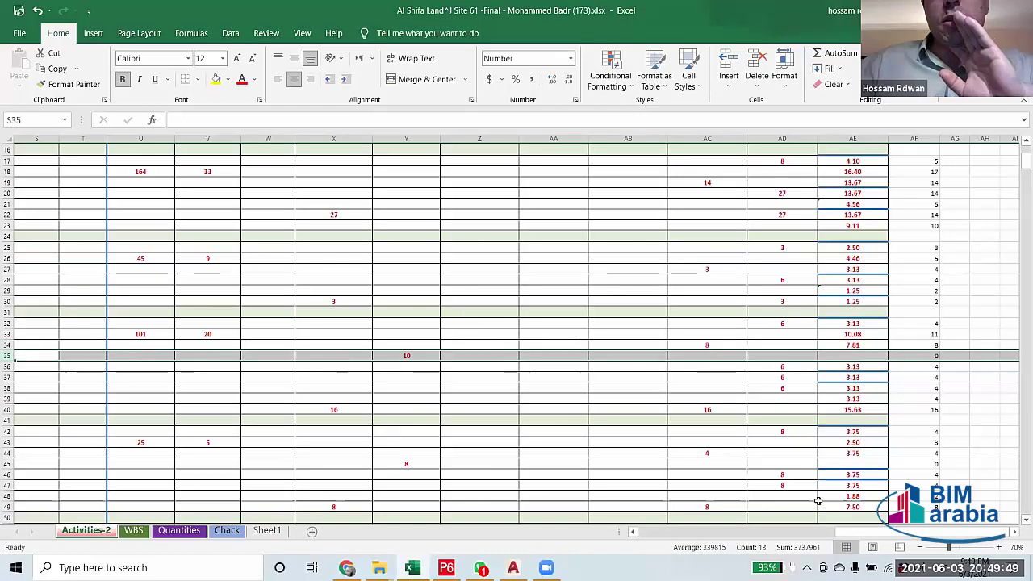
left_click_drag(840, 536, 773, 563)
scroll(763, 401, "up", 1)
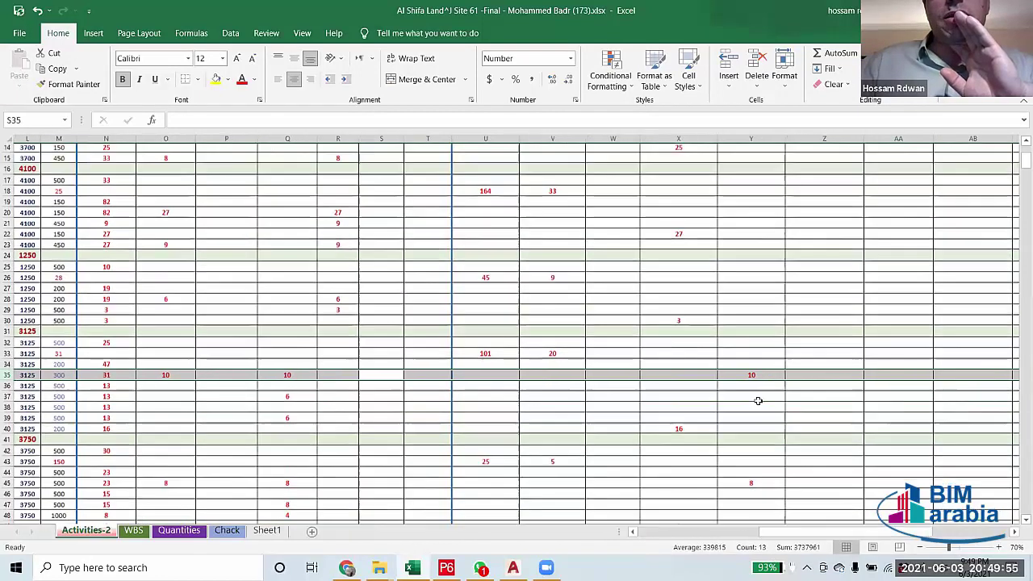
scroll(763, 401, "up", 4)
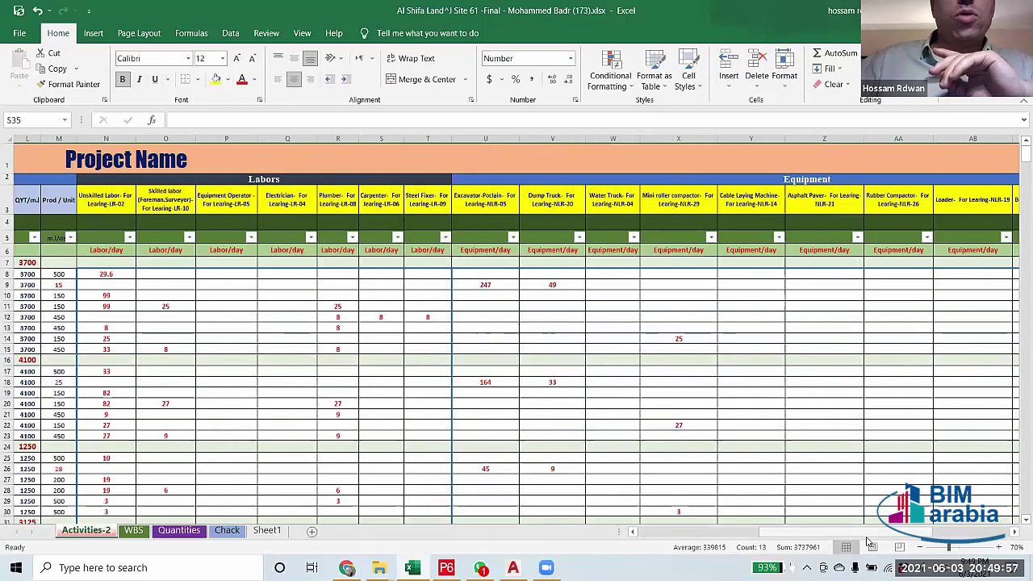
Hide columns F to M, from Unit through Prod / Unit.
left_click_drag(787, 539, 712, 553)
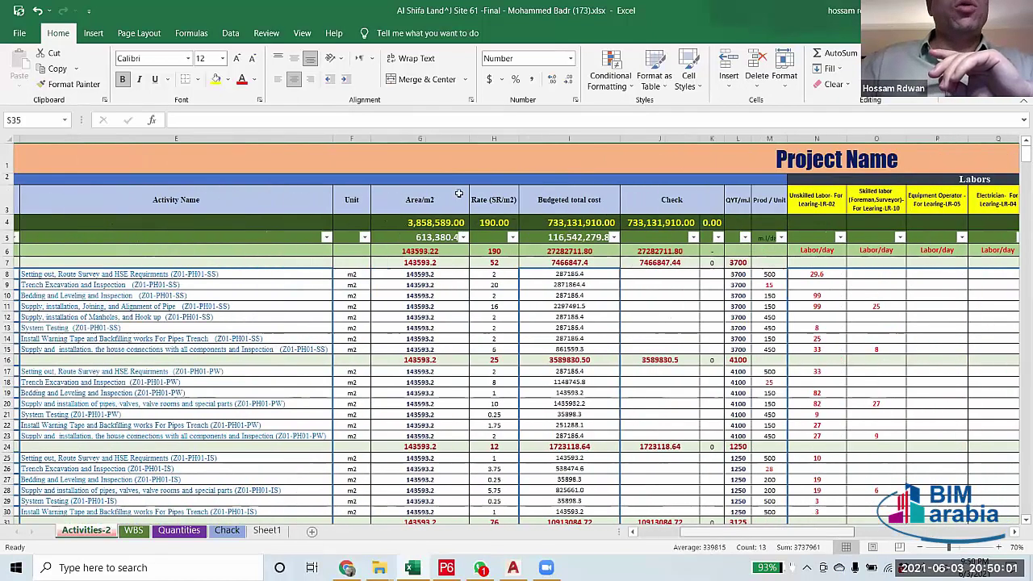
left_click_drag(511, 161, 750, 139)
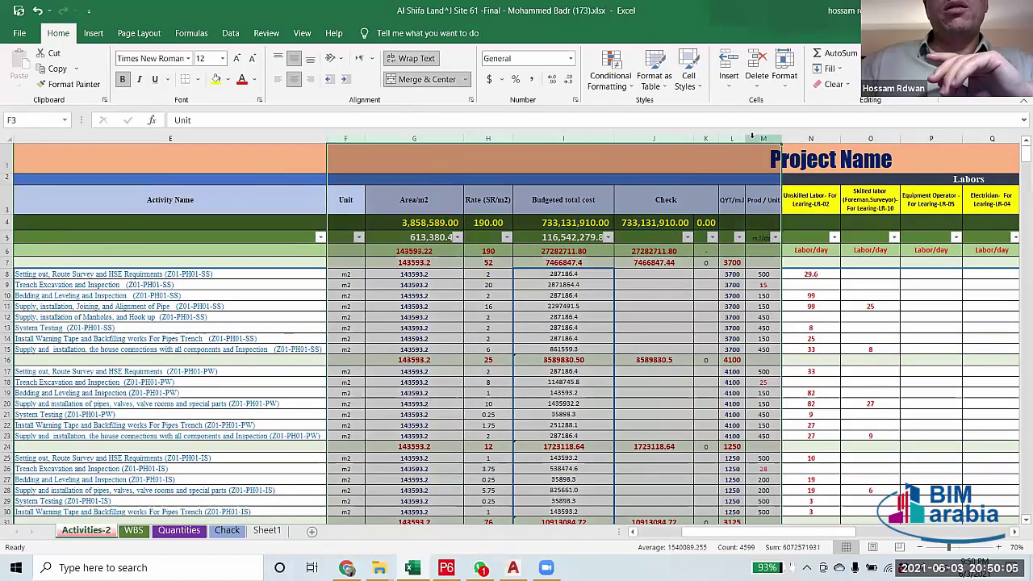
right_click(756, 142)
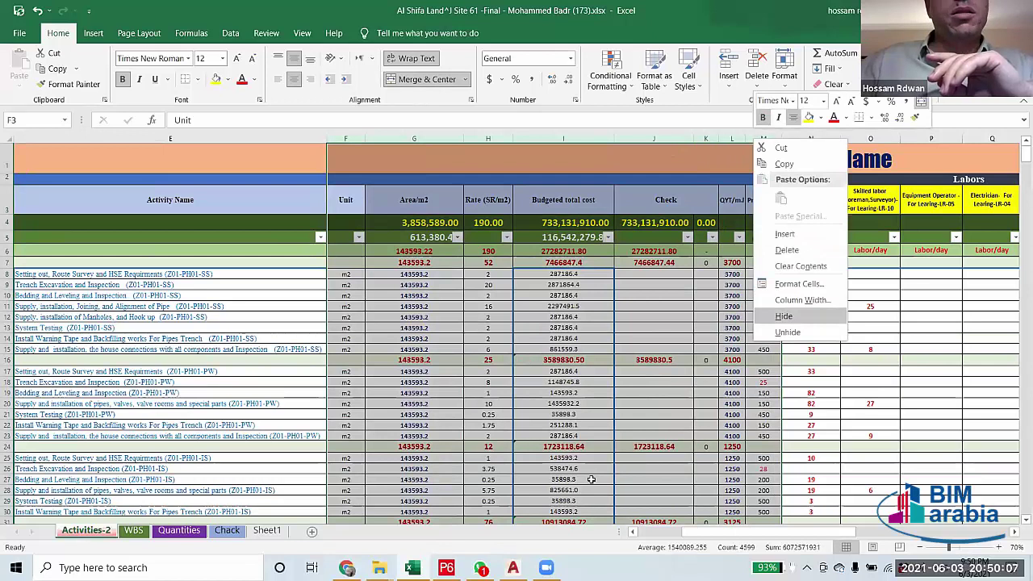
key("h")
Freeze the panes at cell N8 so the header rows and the WBS, ID and Activity Name columns stay fixed.
left_click_drag(672, 539, 642, 539)
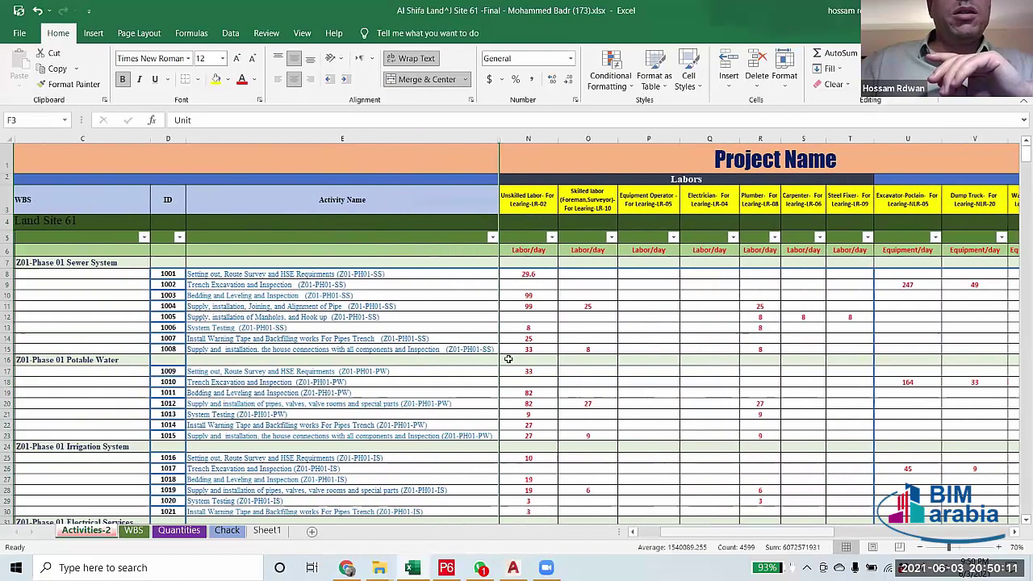
left_click(527, 274)
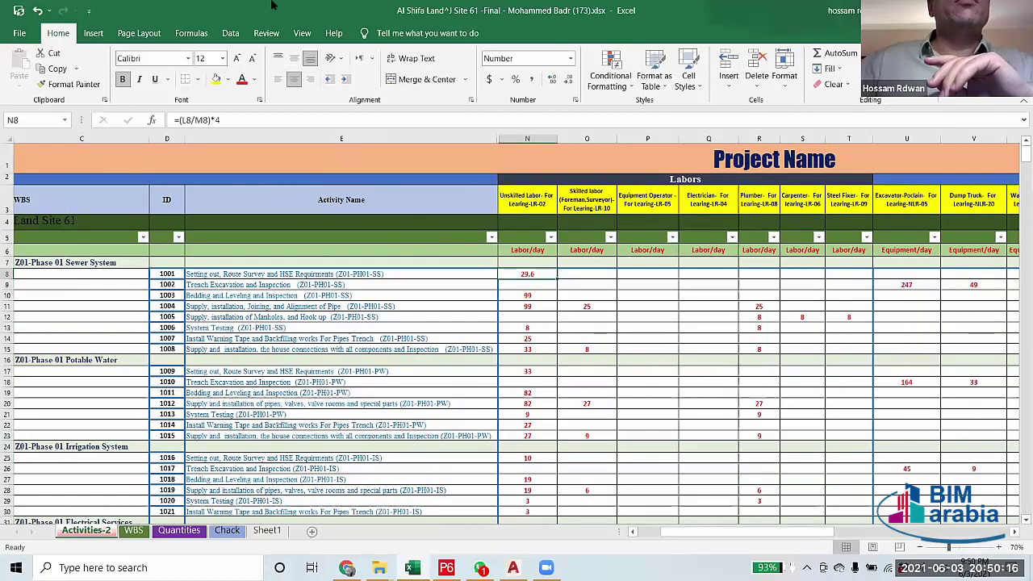
left_click(302, 33)
left_click(449, 60)
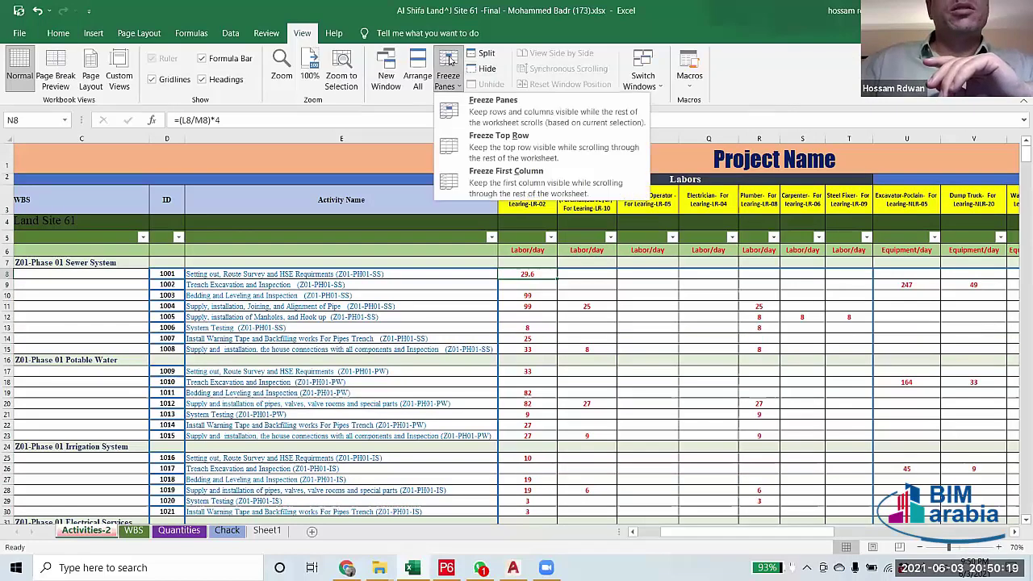
left_click(484, 104)
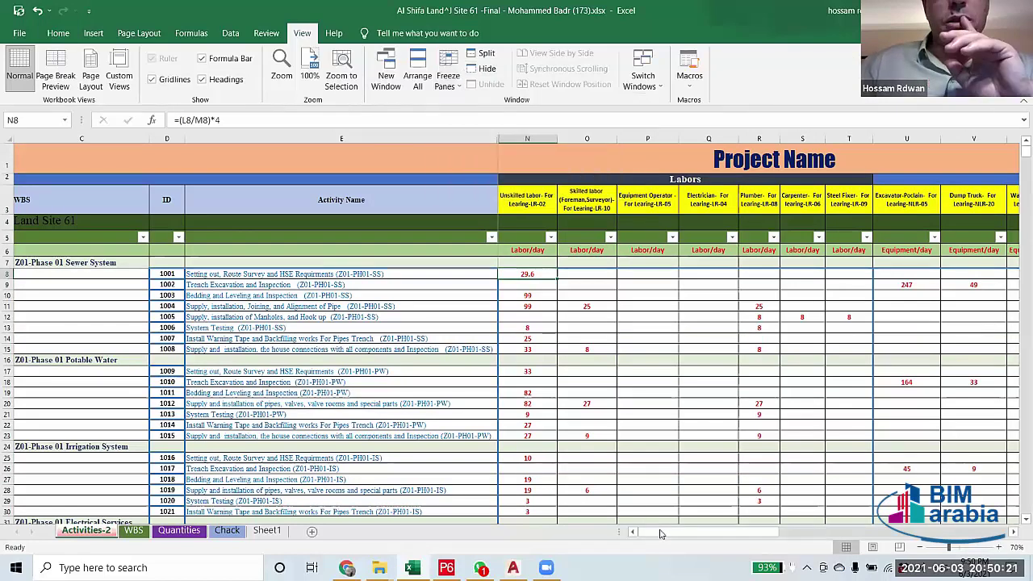
Locate activity 1025 in row 35, whose Original Duration cell AE35 is empty, and highlight its row.
left_click_drag(649, 532, 658, 532)
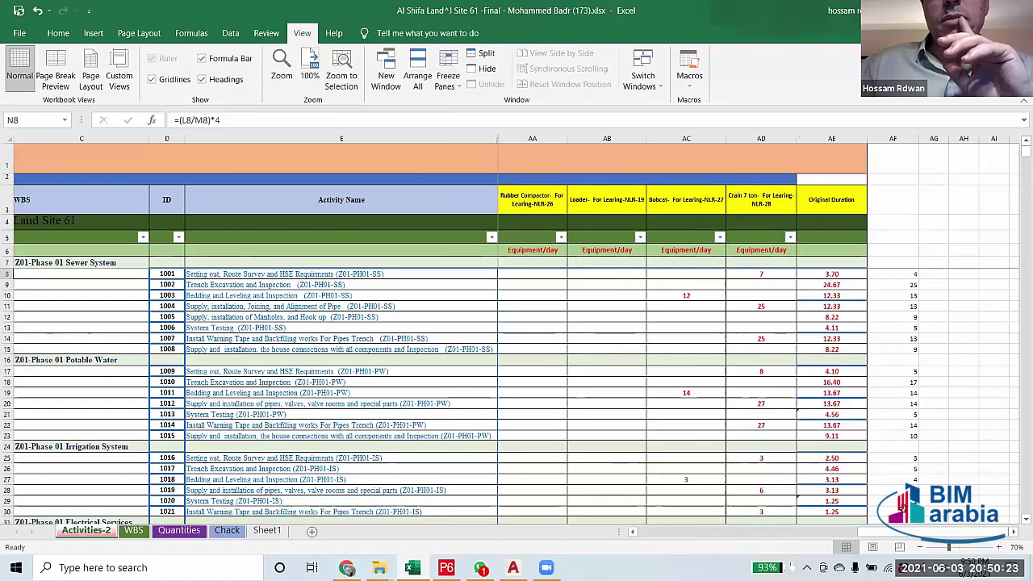
left_click(1012, 425)
scroll(1004, 452, "down", 7)
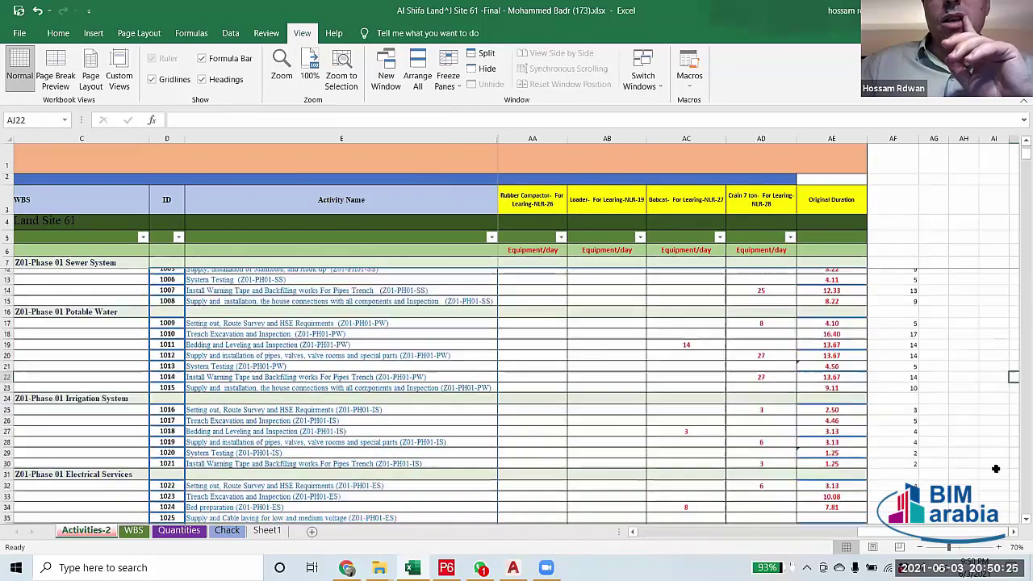
left_click(830, 338)
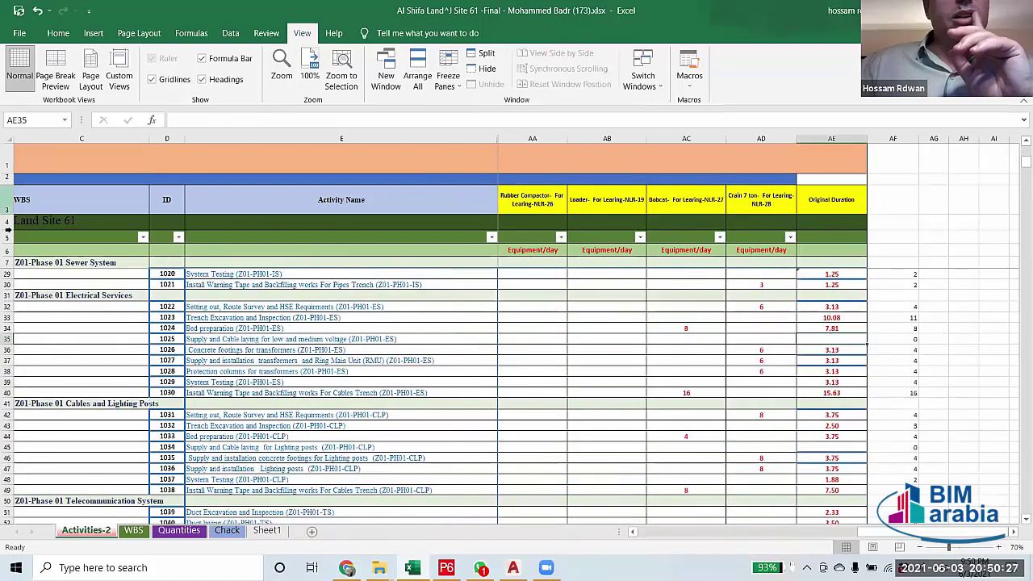
left_click(6, 339)
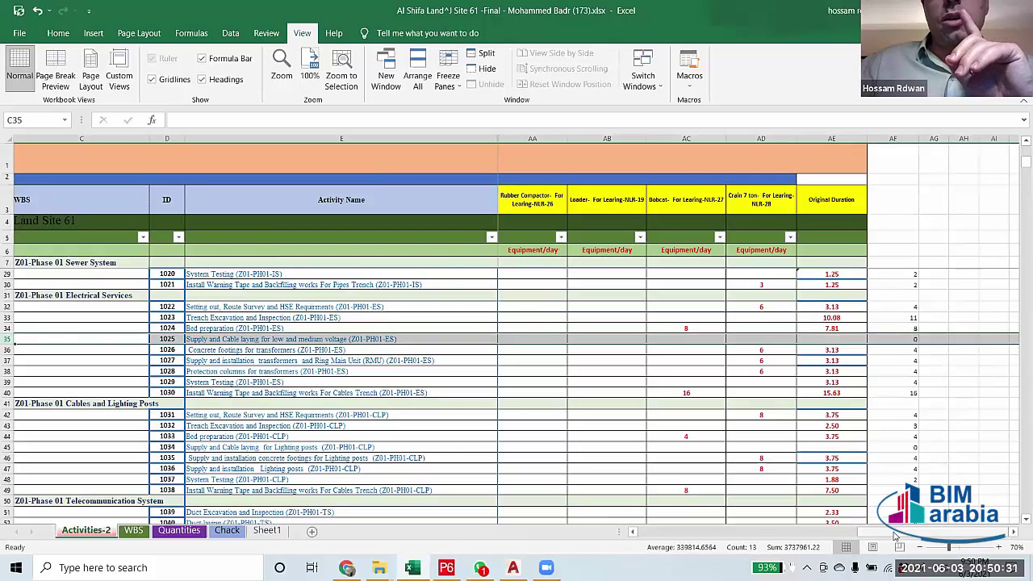
Examine the labour and equipment quantities of activity 1025, including its Cable Laying Machine value in column Y.
left_click_drag(894, 532, 677, 533)
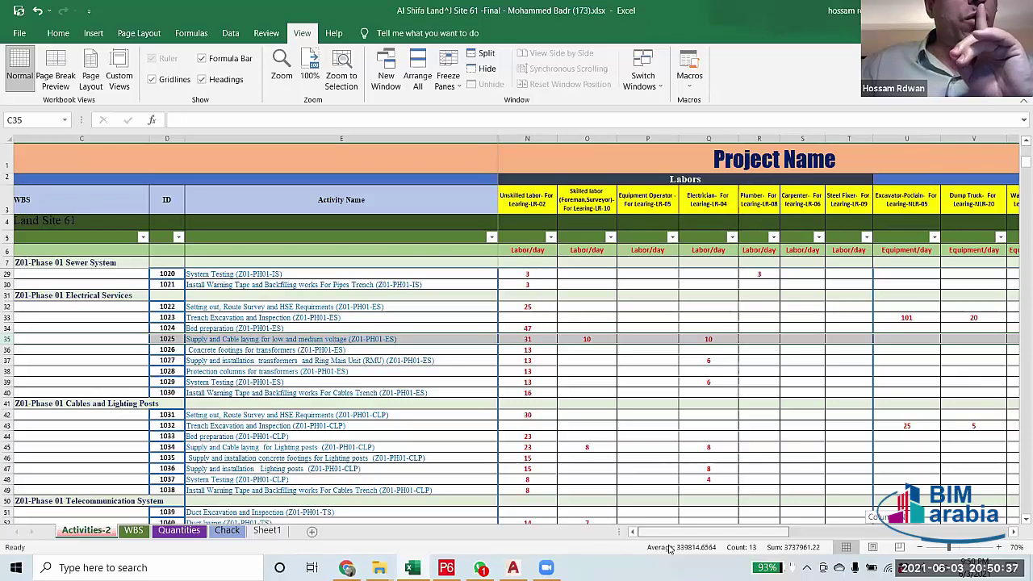
left_click_drag(673, 532, 825, 532)
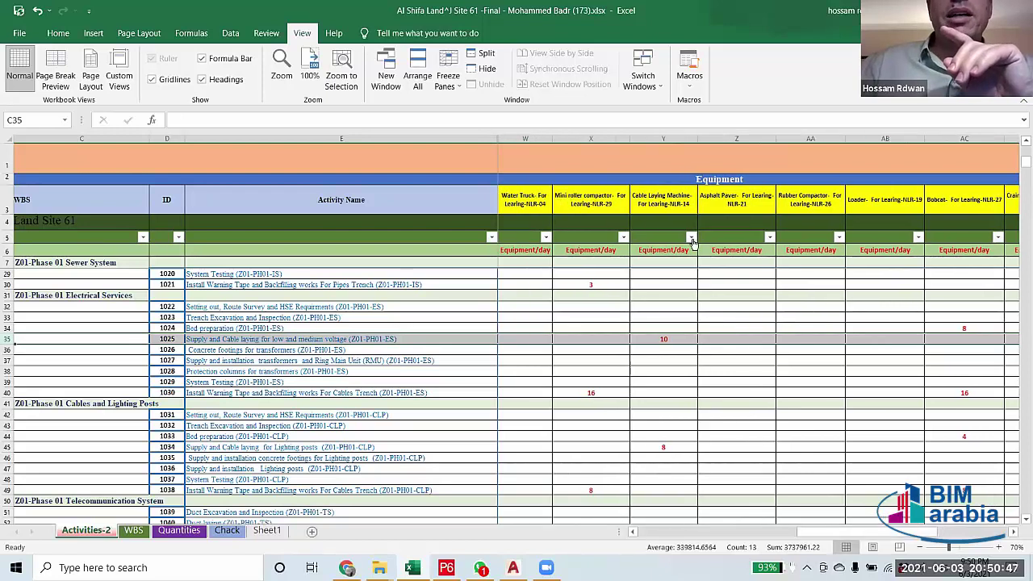
left_click(691, 239)
left_click(662, 358)
scroll(662, 359, "up", 1)
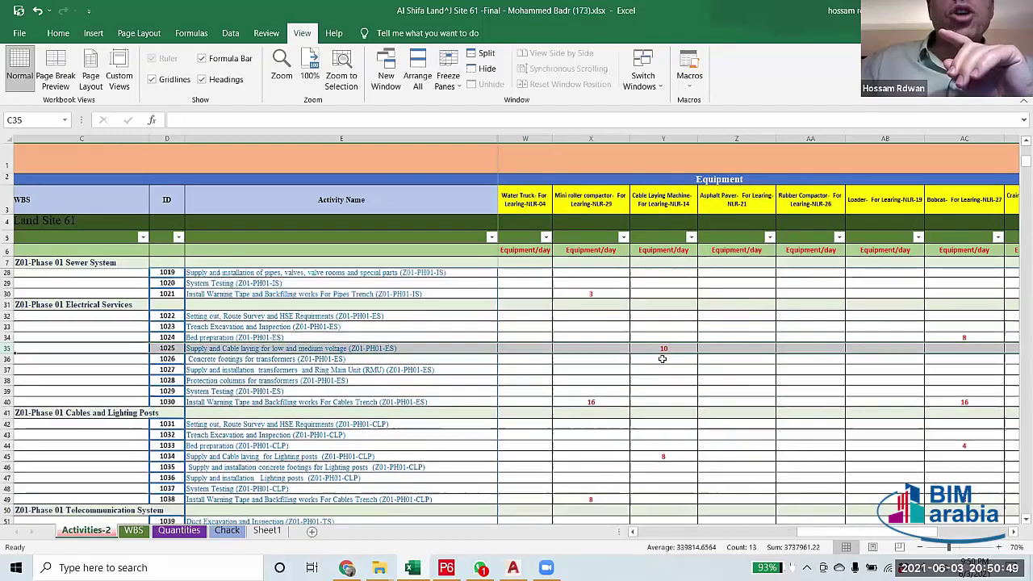
scroll(661, 358, "up", 2)
scroll(671, 338, "up", 4)
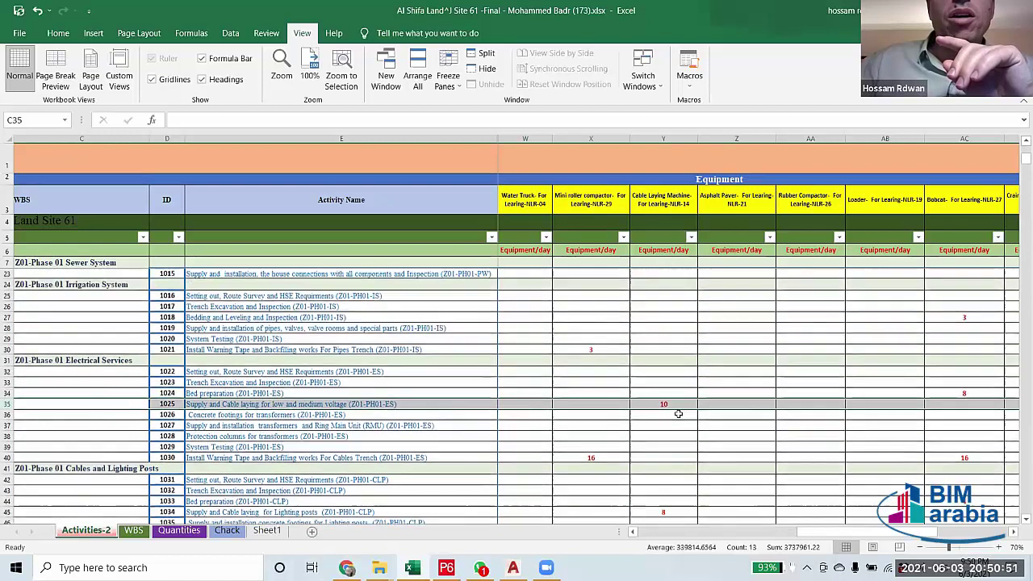
scroll(672, 396, "down", 4)
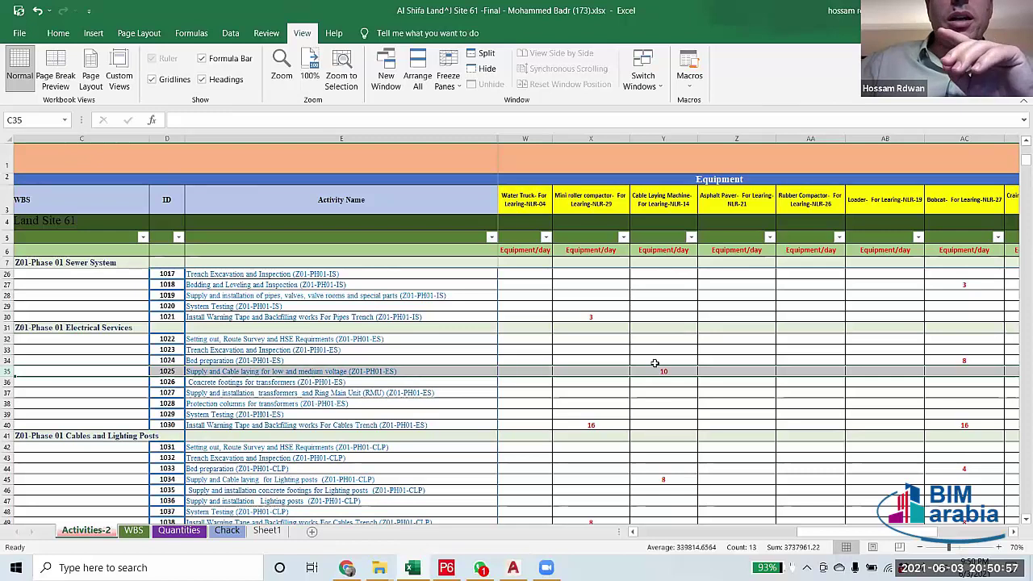
left_click(668, 393)
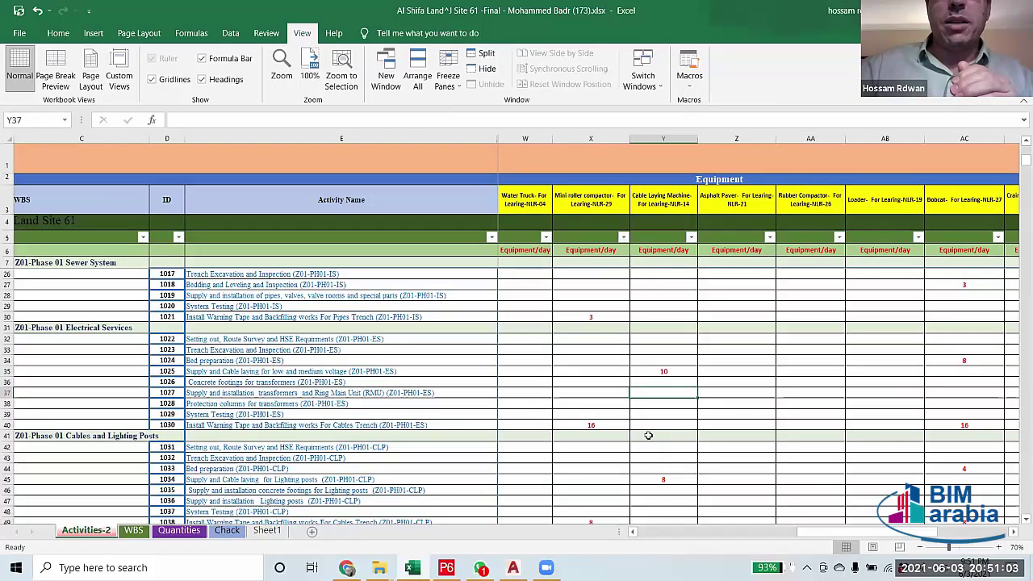
Filter the Cable Laying Machine column (Y) to exclude blank cells.
left_click(690, 236)
left_click(721, 456)
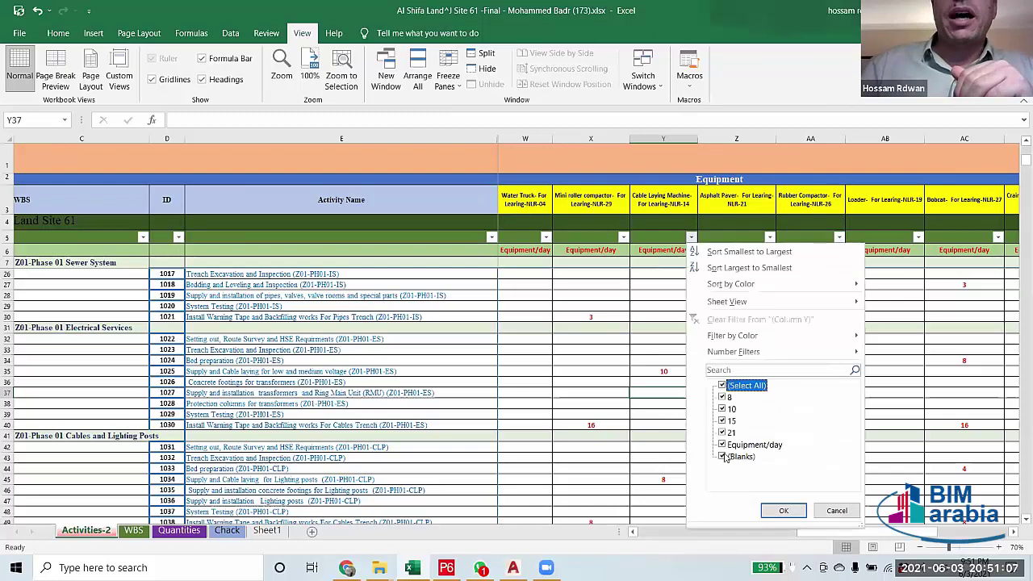
left_click(781, 510)
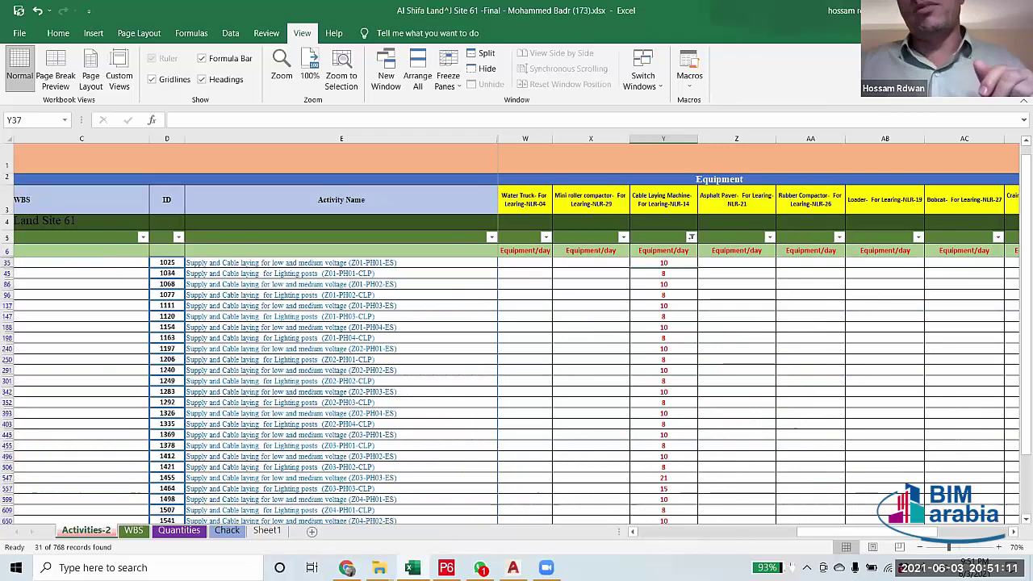
Compare the filtered Cable Laying Machine quantities in column Y with the Original Duration column AE.
left_click_drag(857, 534, 869, 547)
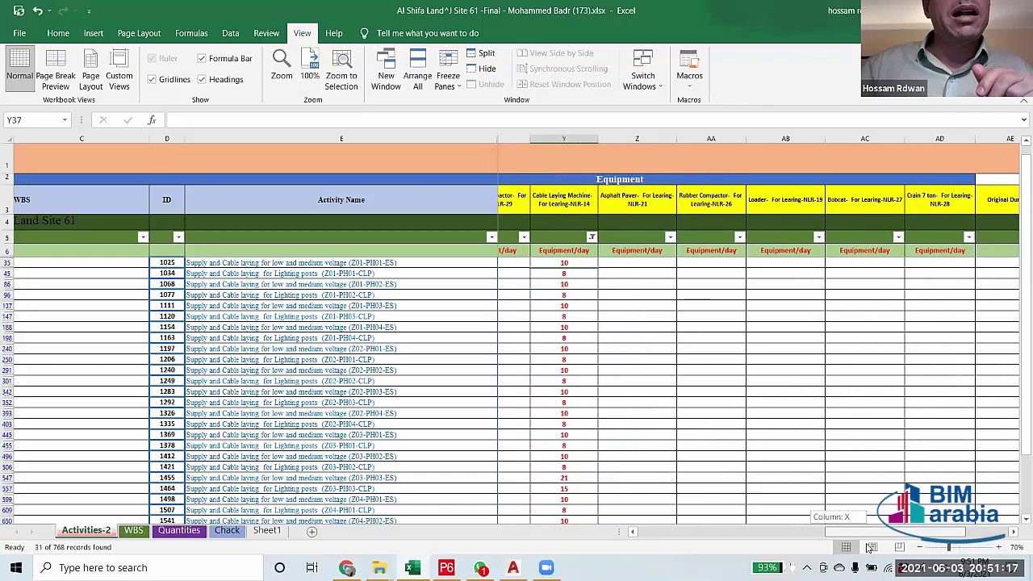
scroll(870, 547, "right", 1)
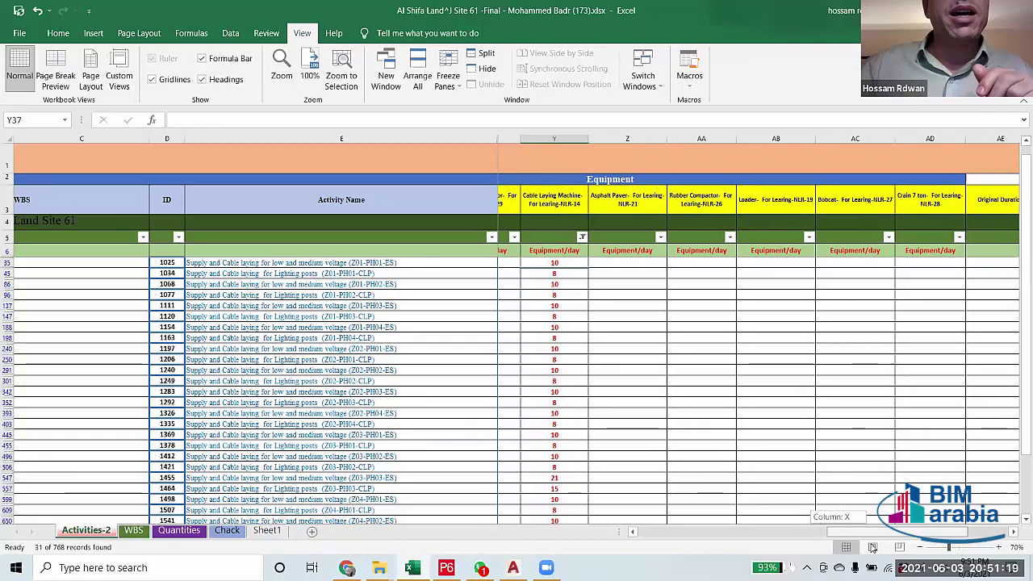
scroll(873, 548, "right", 1)
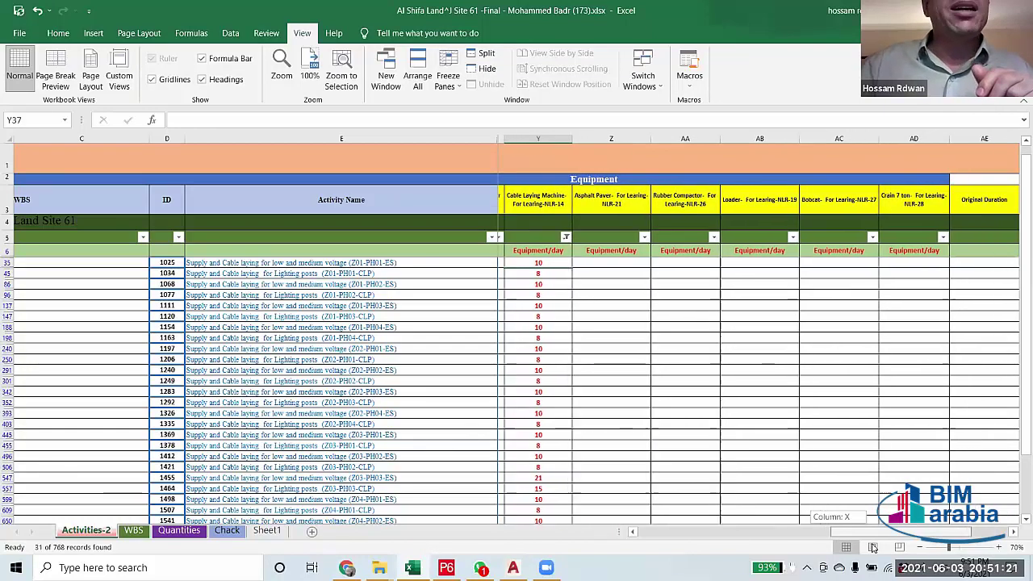
scroll(872, 548, "left", 2)
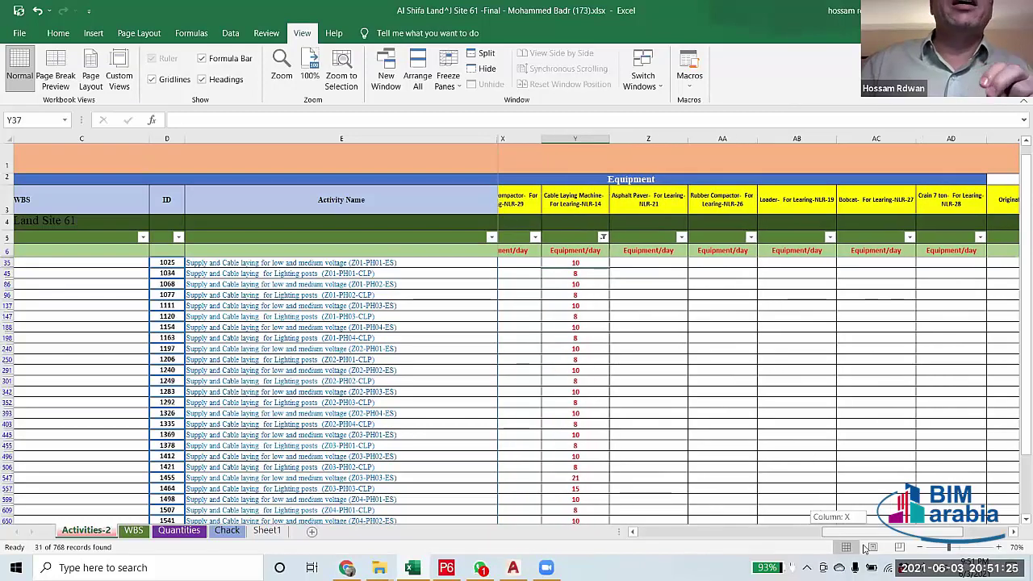
scroll(870, 548, "right", 1)
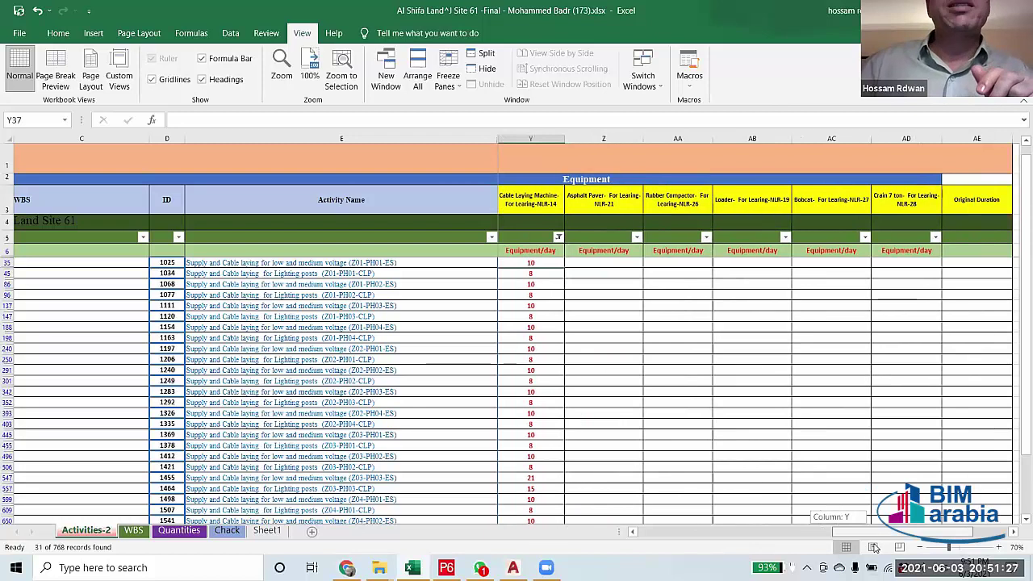
Set the Original Duration of activity 1025 in AE35 to its Cable Laying Machine quantity with the formula =Y35.
scroll(874, 547, "right", 1)
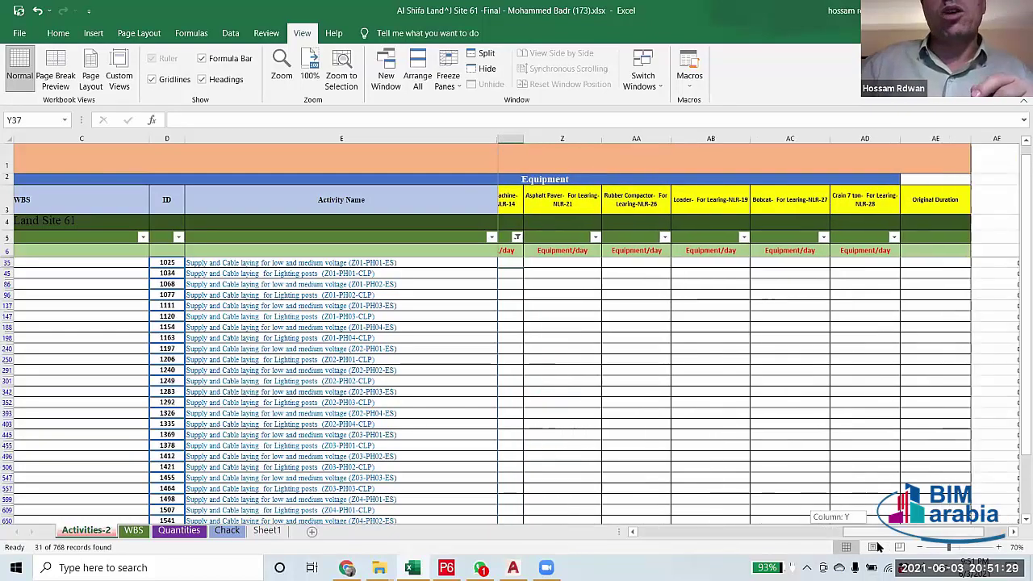
scroll(873, 548, "left", 2)
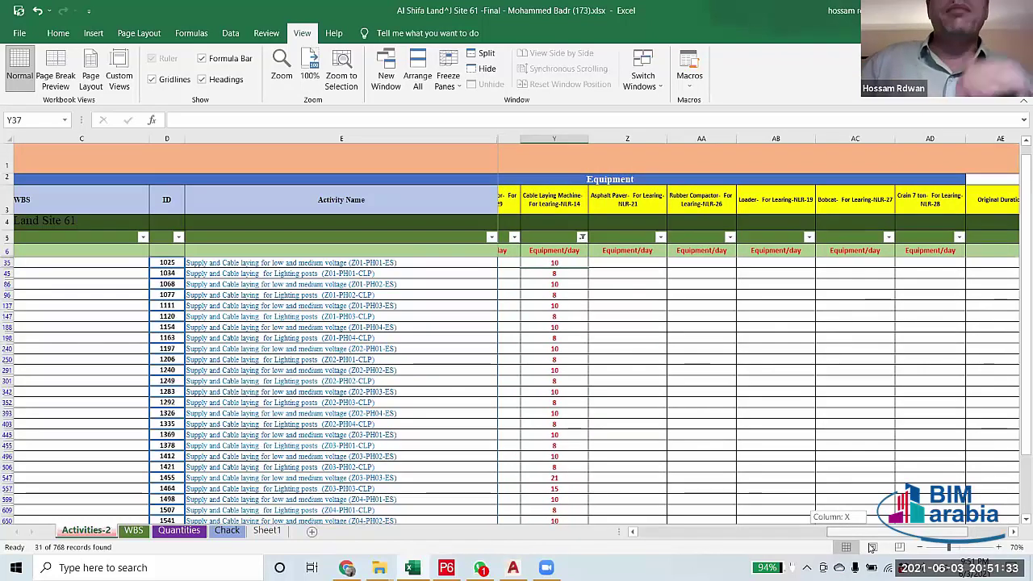
left_click_drag(871, 548, 880, 548)
left_click(969, 265)
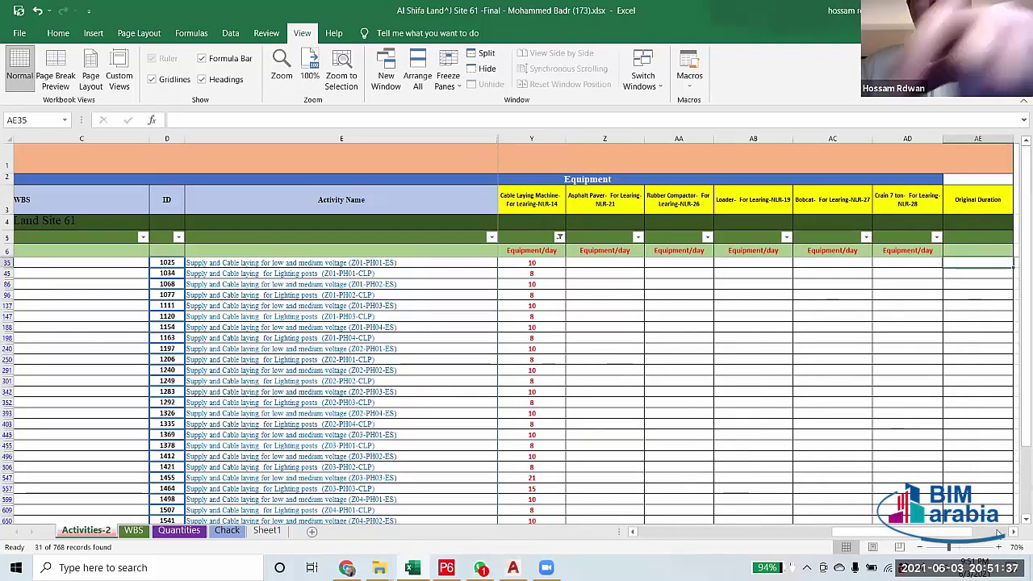
type("=")
left_click_drag(919, 532, 848, 535)
left_click(724, 262)
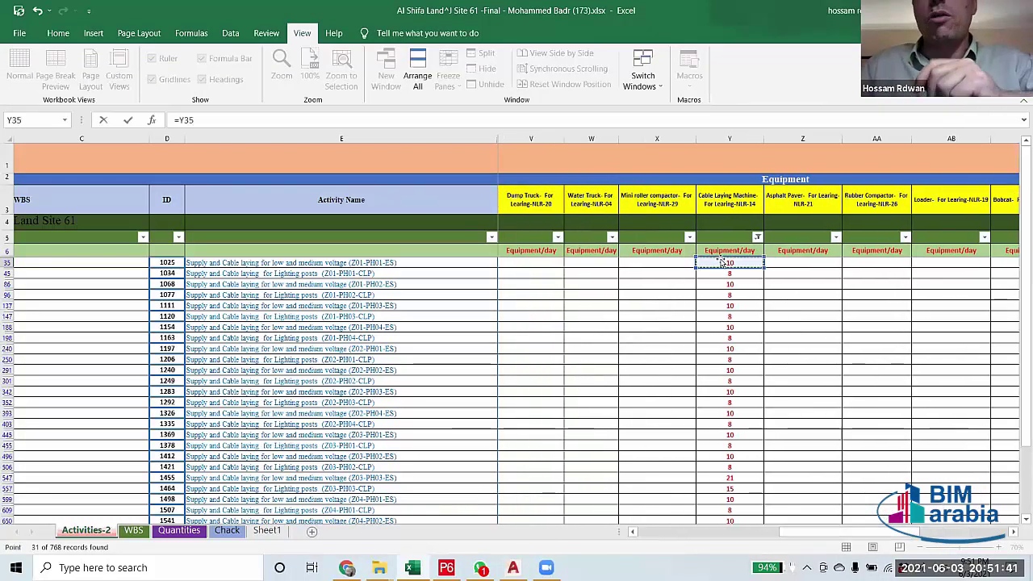
key("Return")
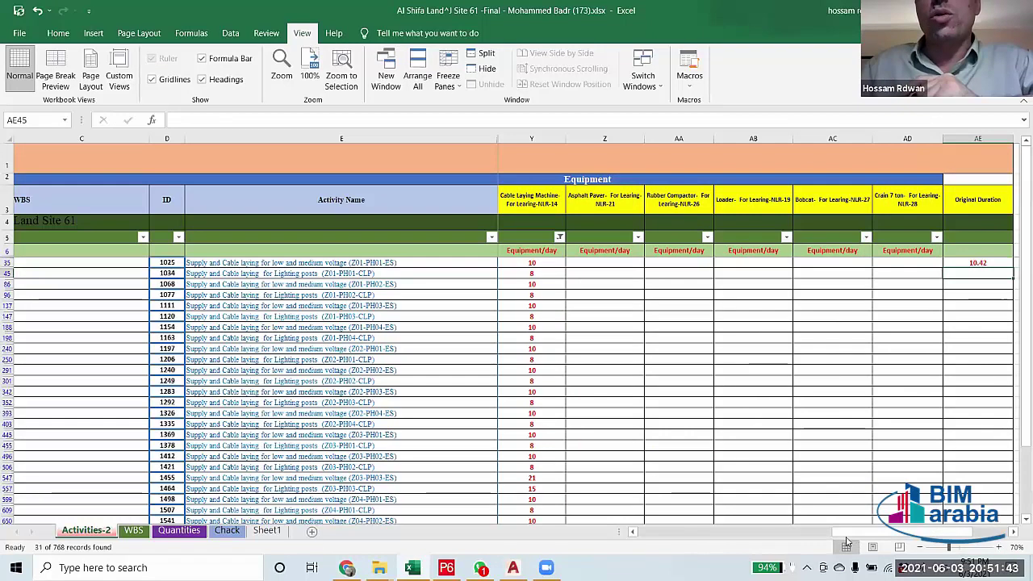
Copy the duration formula from AE35 to the remaining filtered cable-laying rows, starting at AE45, and check the rounded durations in column AF.
left_click_drag(887, 535, 878, 535)
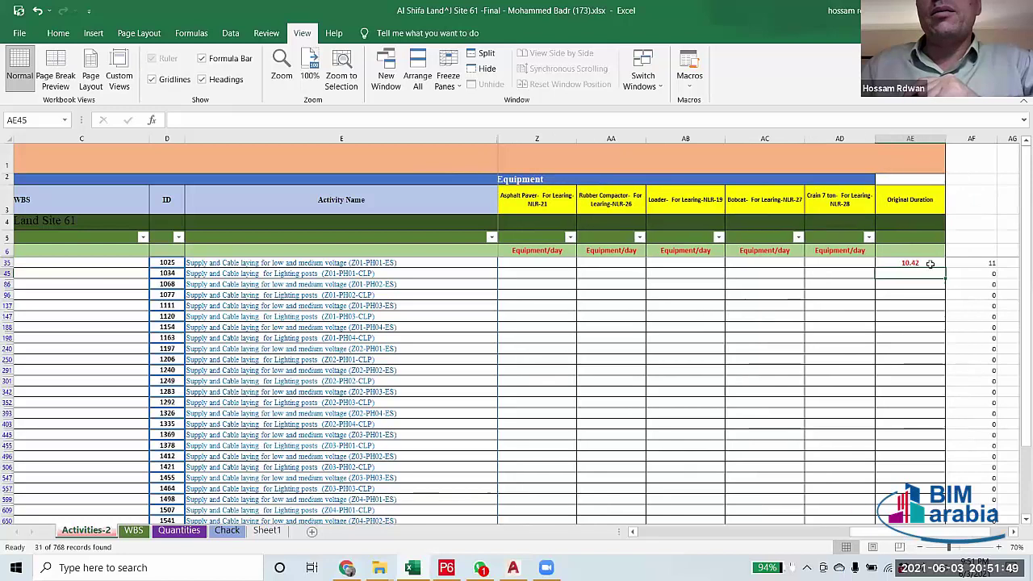
left_click(929, 264)
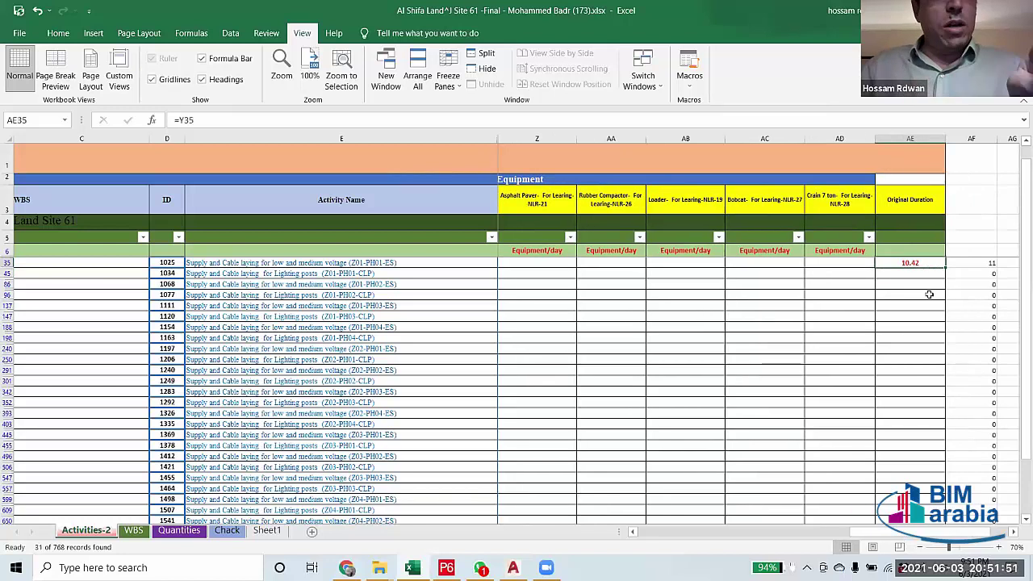
key("ctrl+c")
left_click_drag(910, 273, 906, 517)
key("ctrl+v")
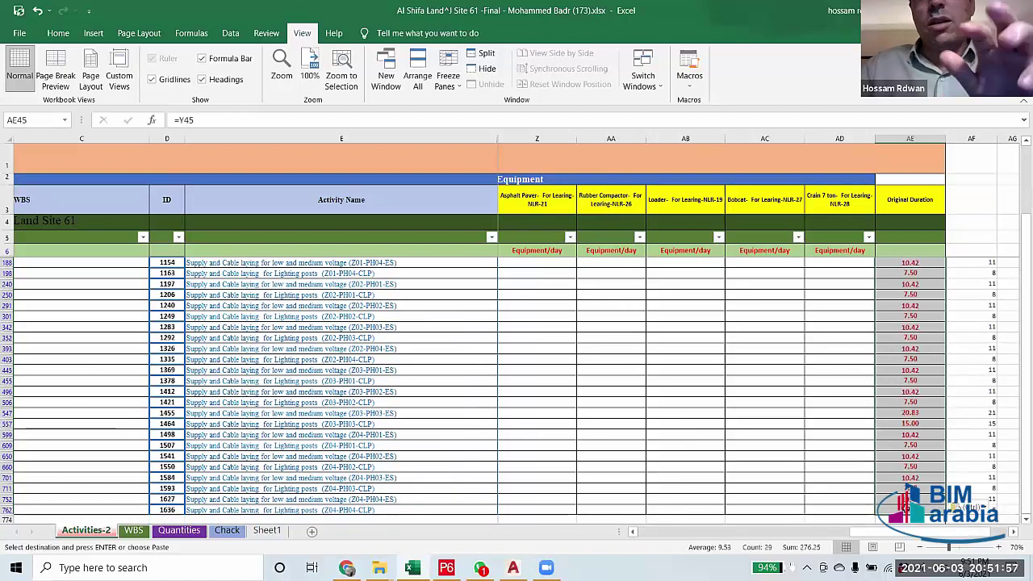
left_click_drag(973, 261, 1000, 515)
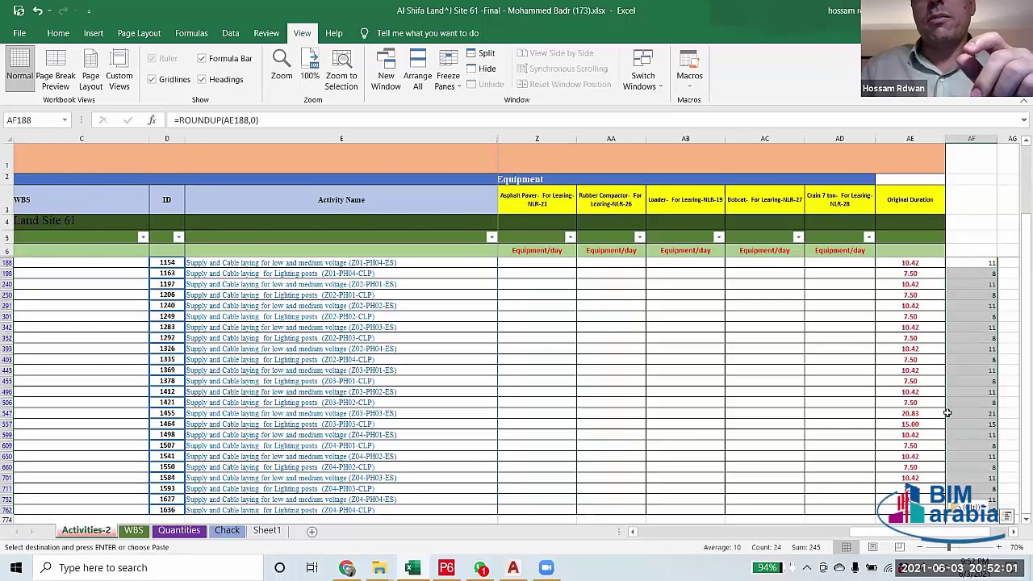
Remove the filter on the Cable Laying Machine column (Y) to show all activities, and return to the Original Duration column.
left_click_drag(875, 532, 788, 531)
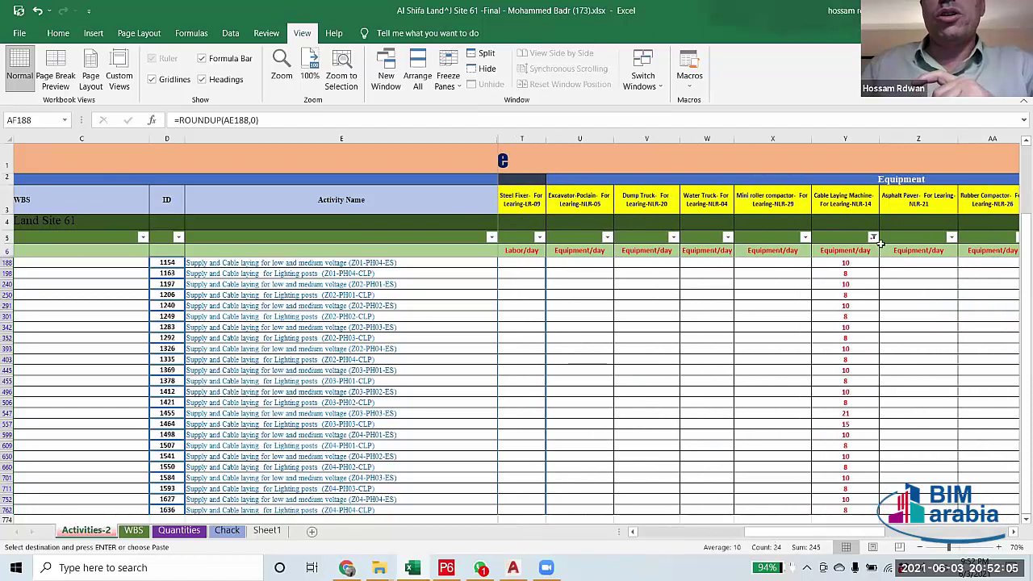
left_click(872, 236)
left_click(886, 386)
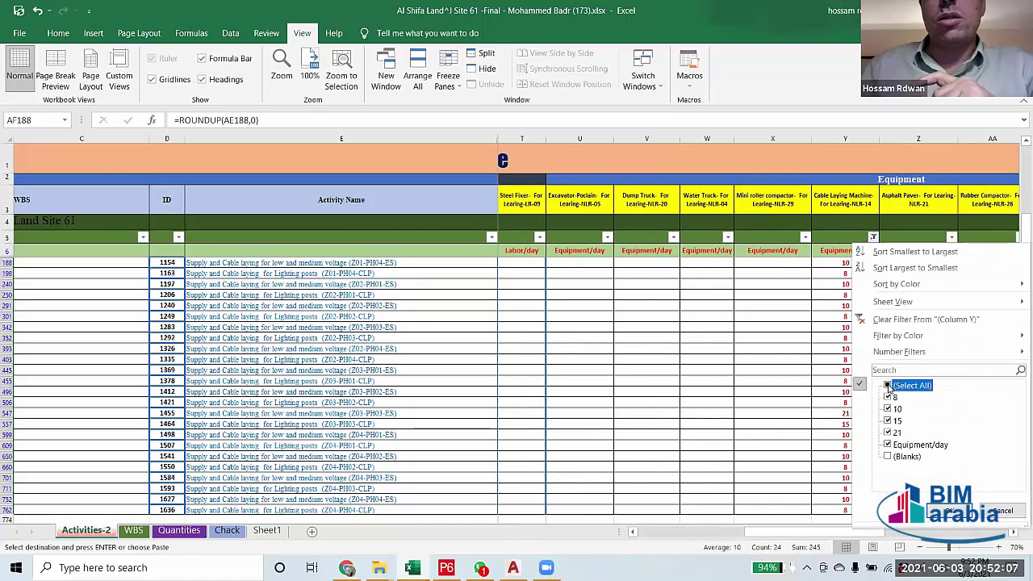
left_click(888, 410)
left_click(928, 509)
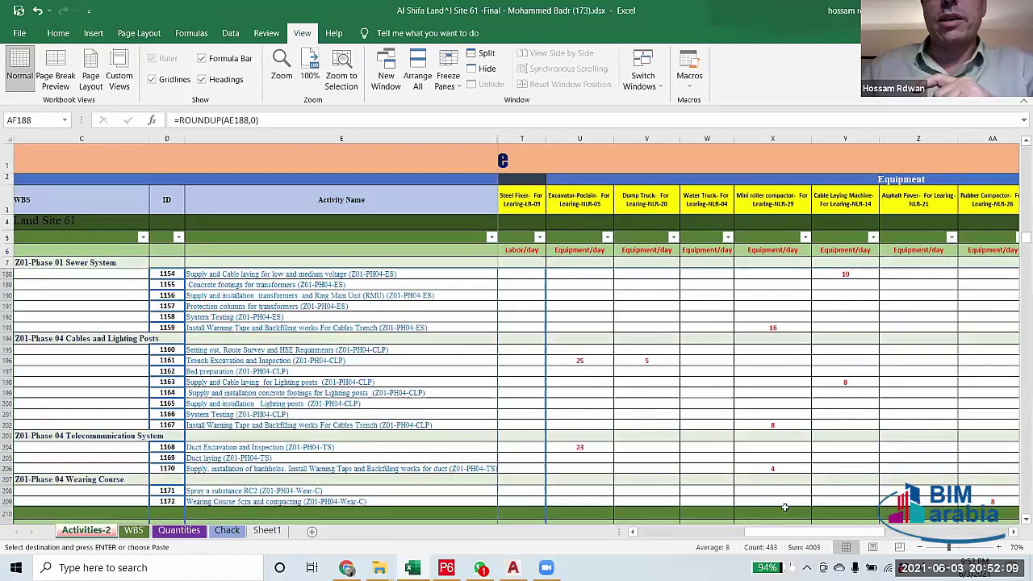
left_click_drag(795, 533, 932, 550)
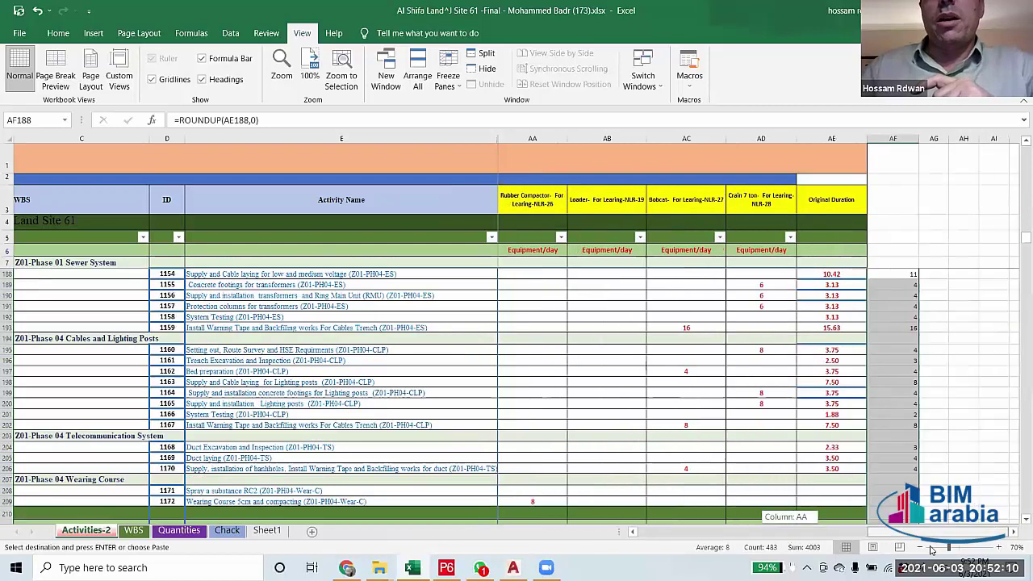
left_click(964, 392)
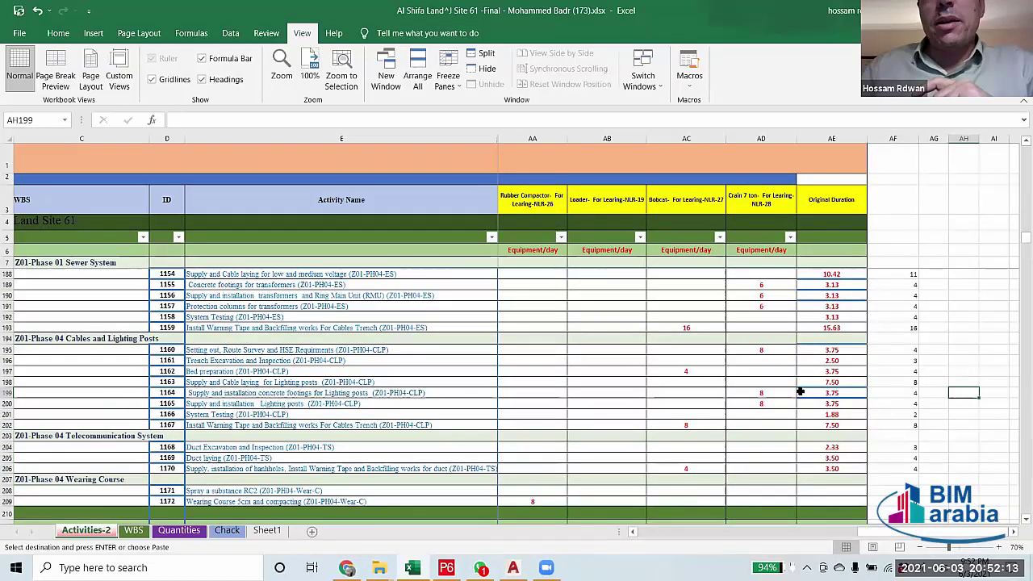
Filter the Asphalt Paver column (Z) to exclude blank cells, leaving only the Wearing Course activities.
scroll(810, 375, "down", 4)
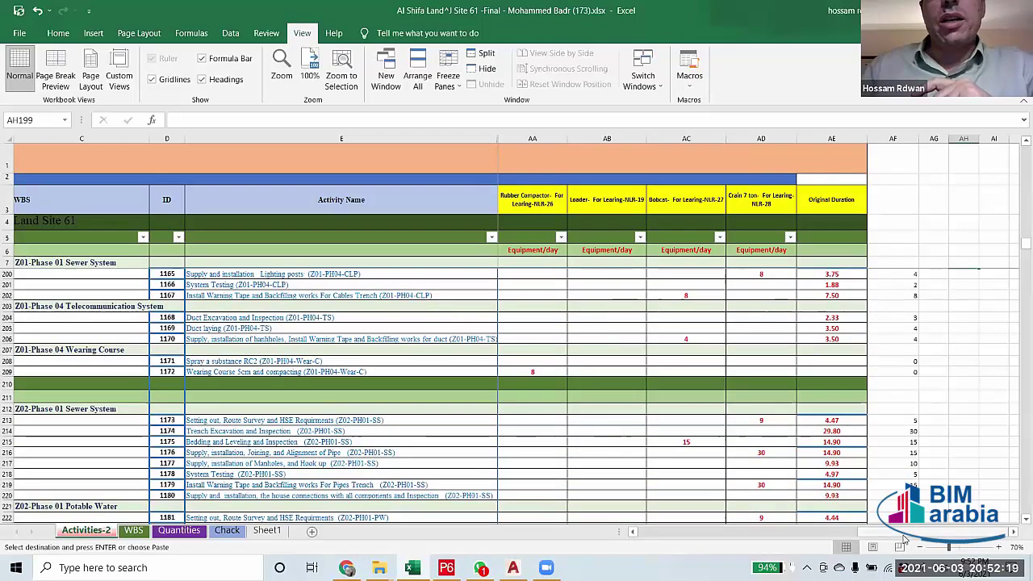
left_click_drag(904, 535, 879, 541)
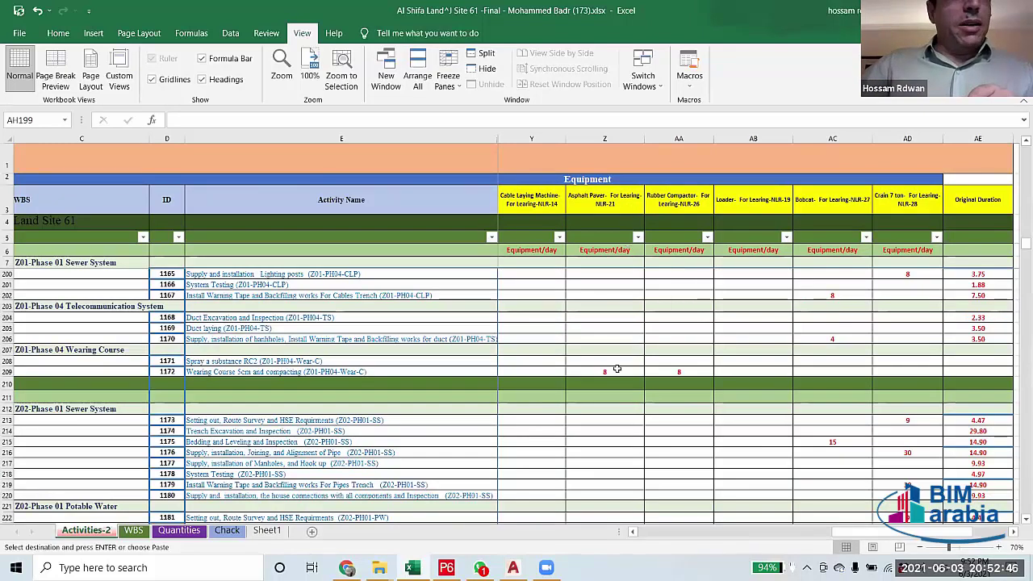
left_click(637, 237)
left_click(682, 434)
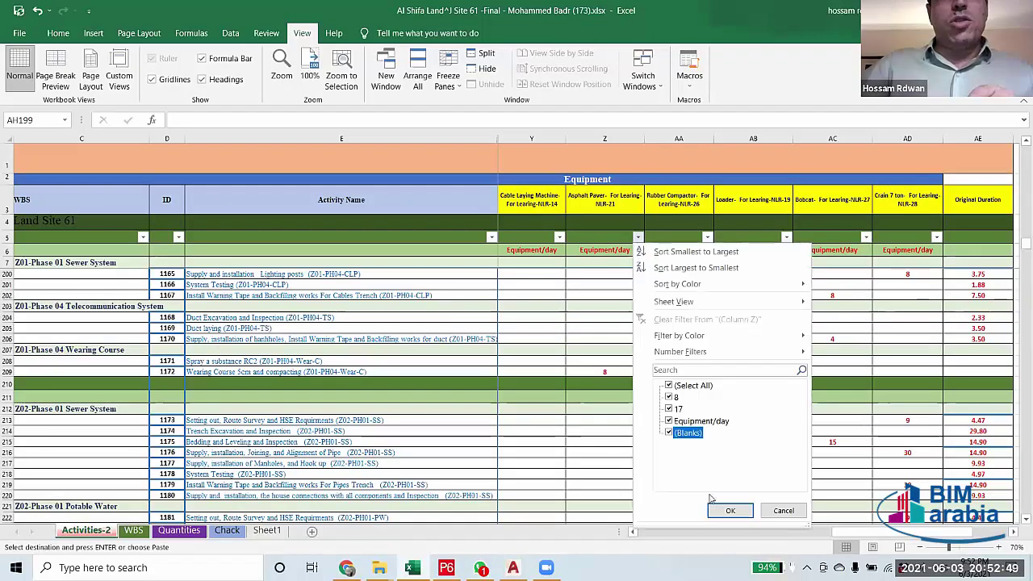
left_click(730, 510)
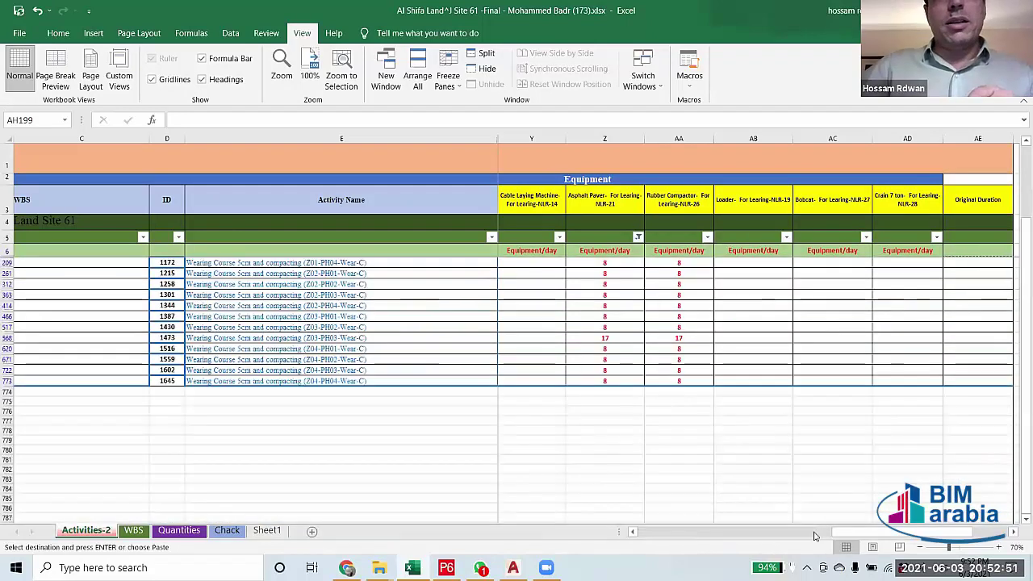
left_click_drag(843, 535, 844, 537)
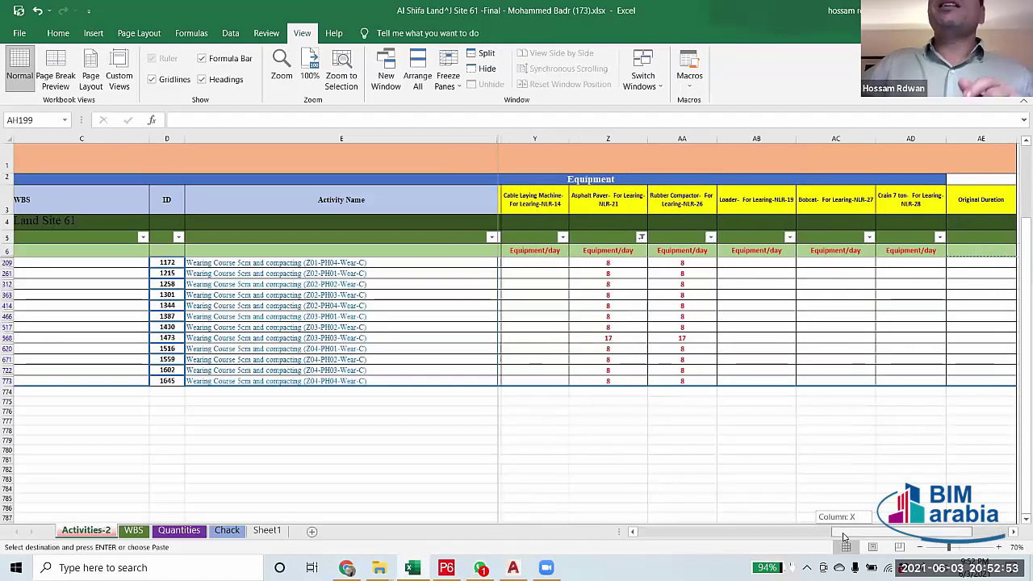
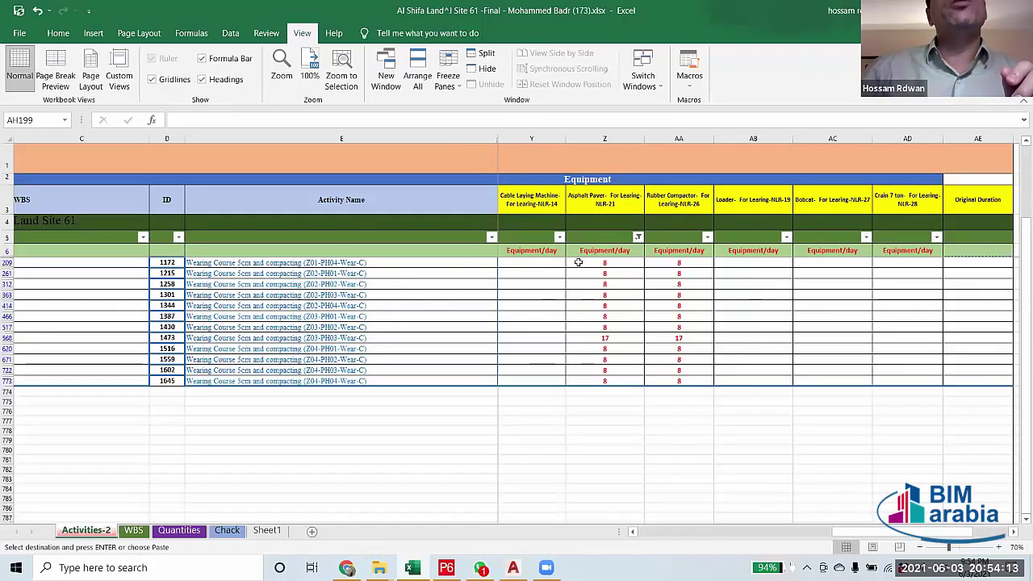
Set the Original Duration of activity 1043 in AE56 to its Rubber Compactor quantity with the formula =AA56.
left_click_drag(578, 262, 586, 253)
left_click(626, 369)
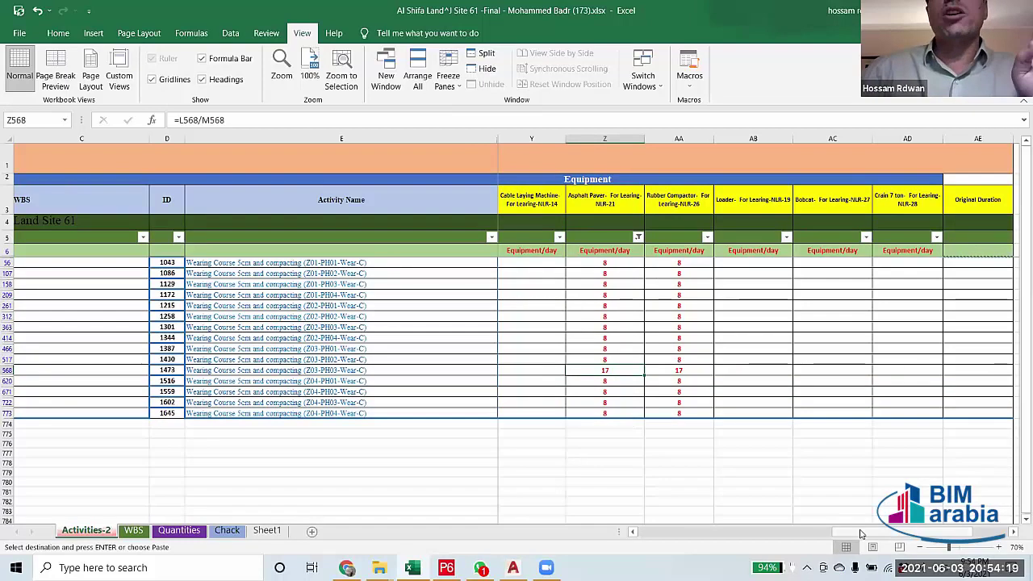
left_click_drag(860, 533, 878, 536)
left_click(890, 263)
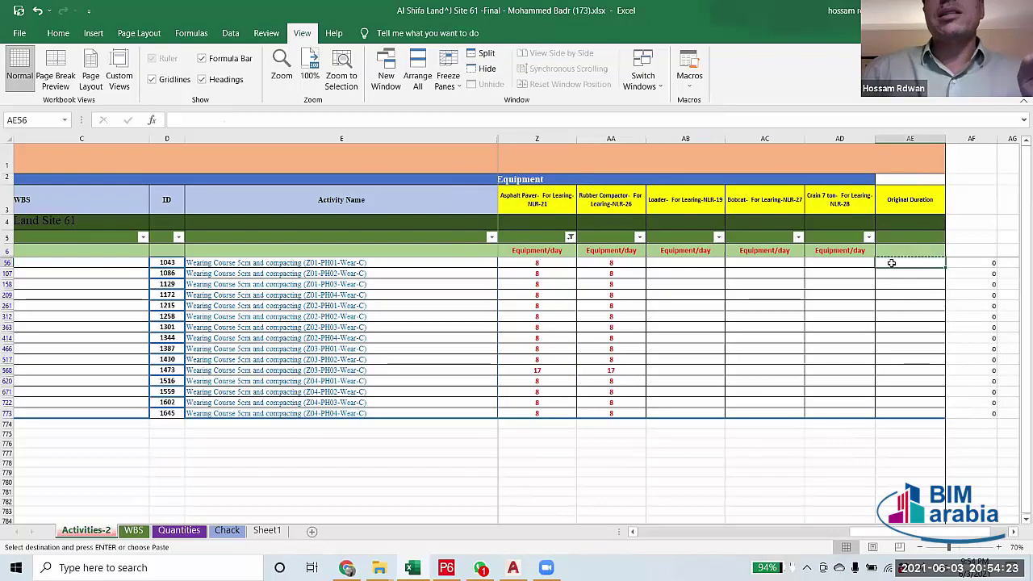
type("=")
left_click(601, 264)
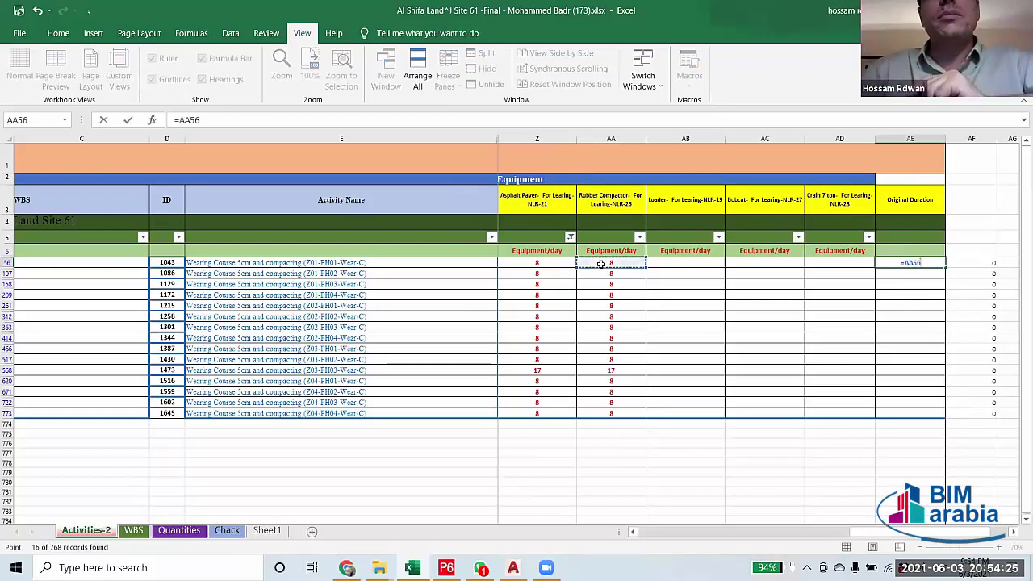
key("Return")
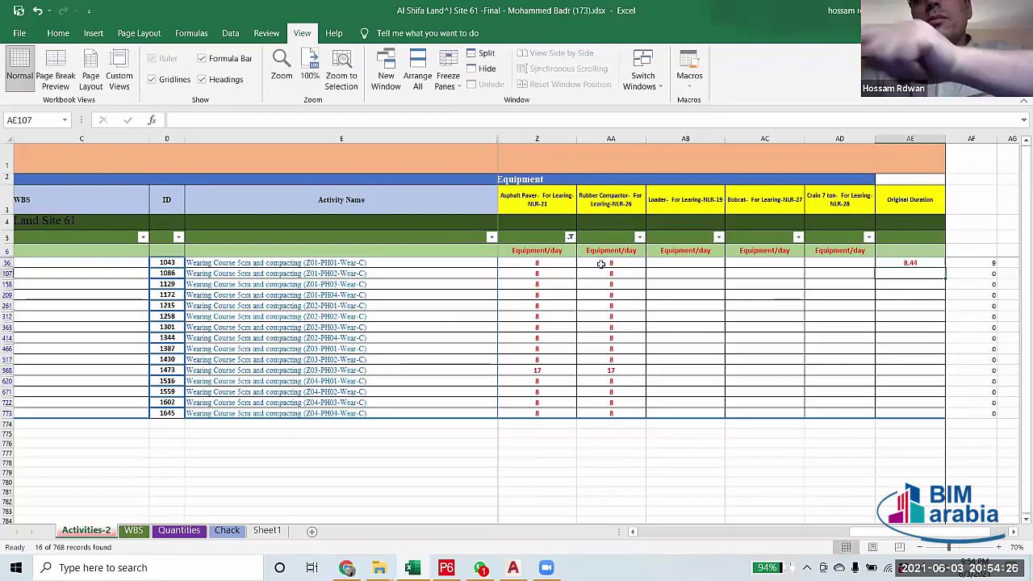
Copy the duration formula from AE56 to the other filtered Wearing Course activities, AE107 through AE773.
left_click(925, 263)
key("ctrl+c")
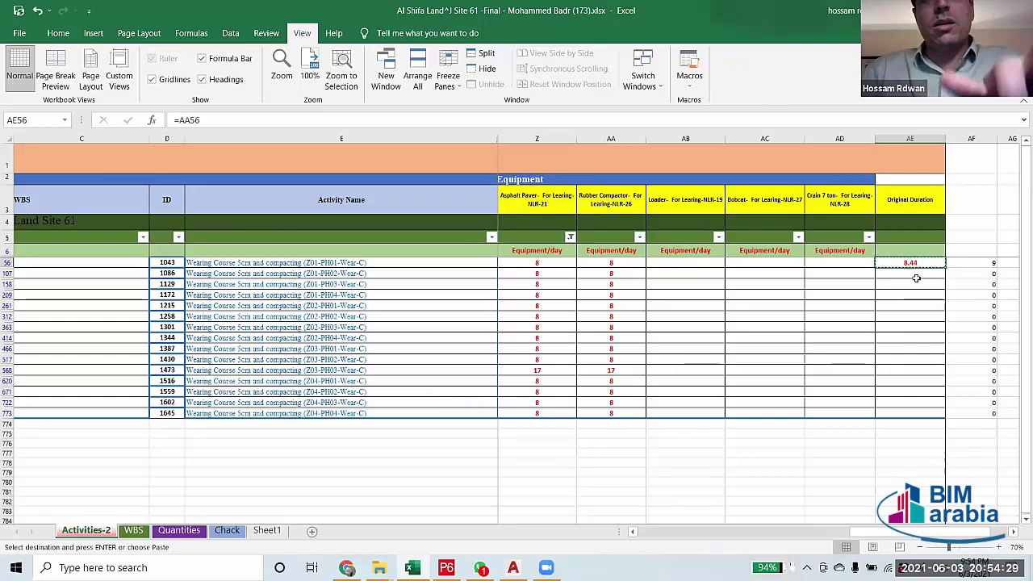
left_click_drag(914, 275, 908, 413)
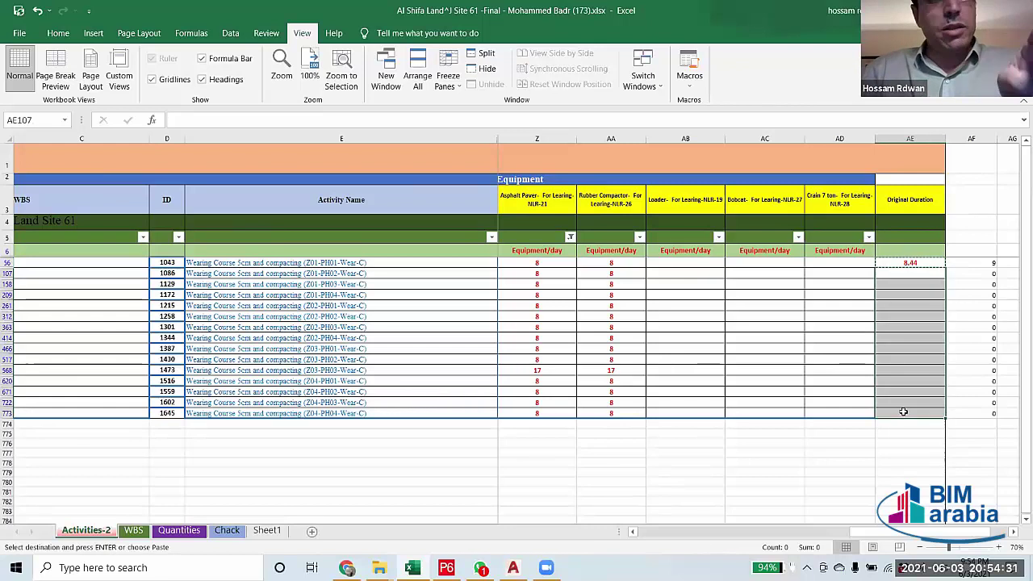
key("ctrl+v")
left_click(839, 487)
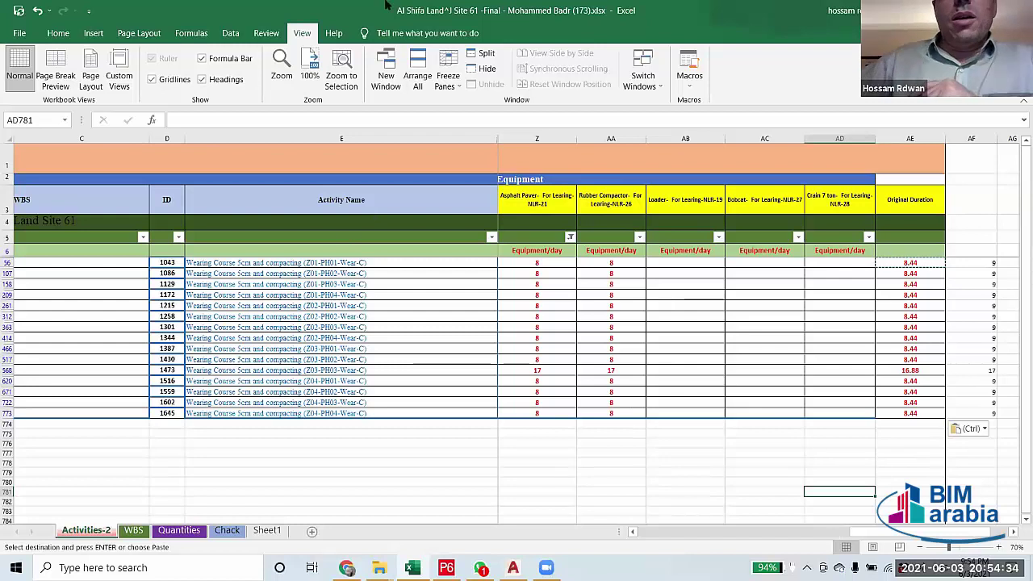
Include the blank cells again in the Asphalt Paver column (Z) filter to show all activities.
left_click(570, 237)
left_click(611, 434)
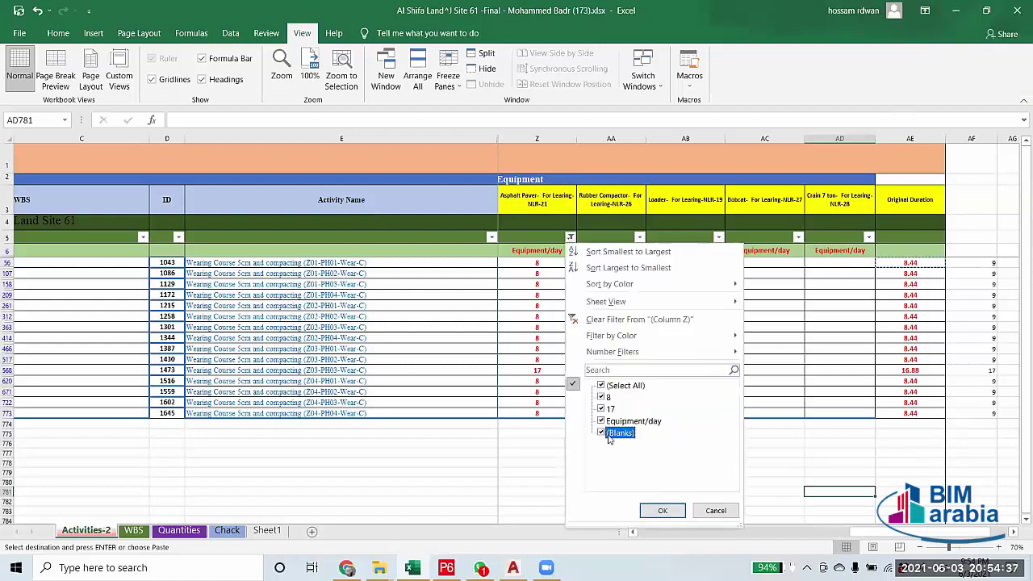
left_click(661, 513)
key("ctrl+z")
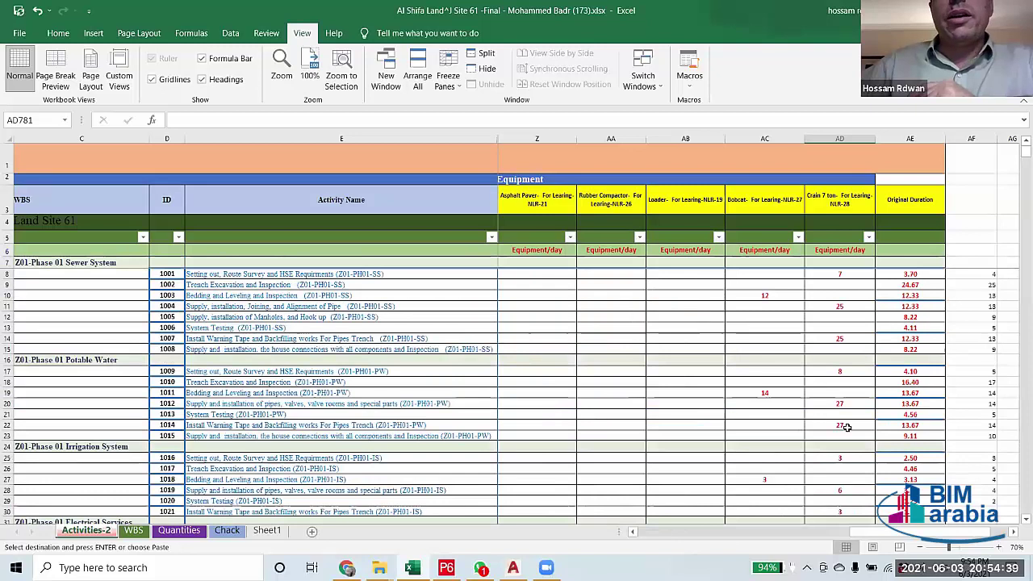
Locate activity 1042 (Spray a substance RC2) with its empty duration cell AE55 and examine its labour and equipment quantities.
left_click(681, 404)
scroll(681, 404, "down", 10)
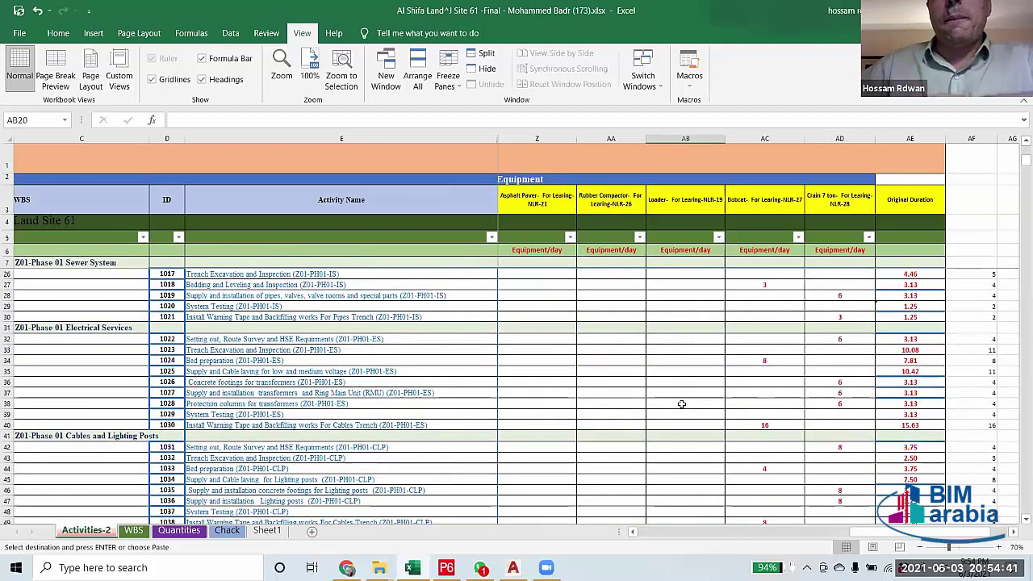
scroll(681, 404, "down", 1)
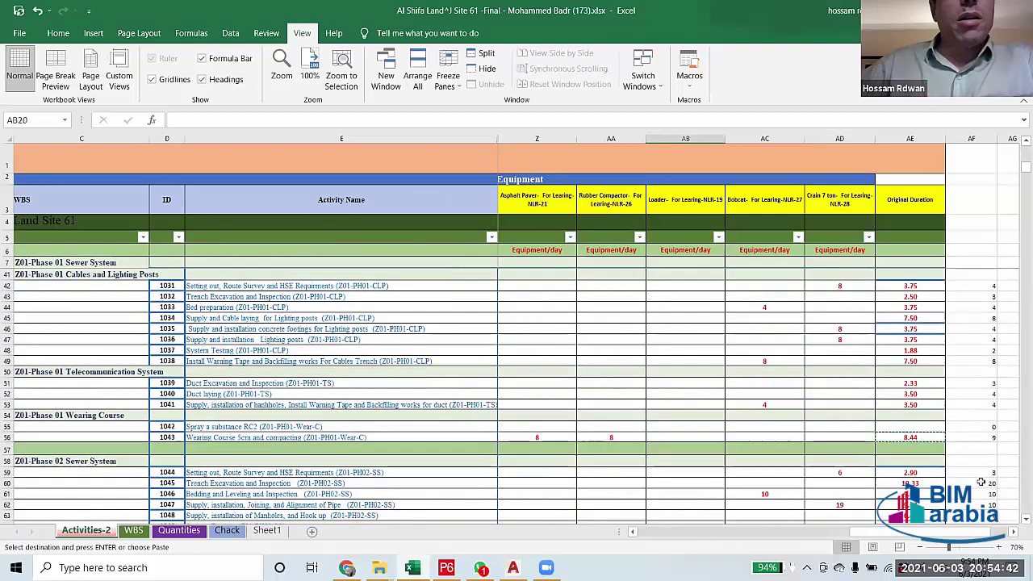
left_click(910, 427)
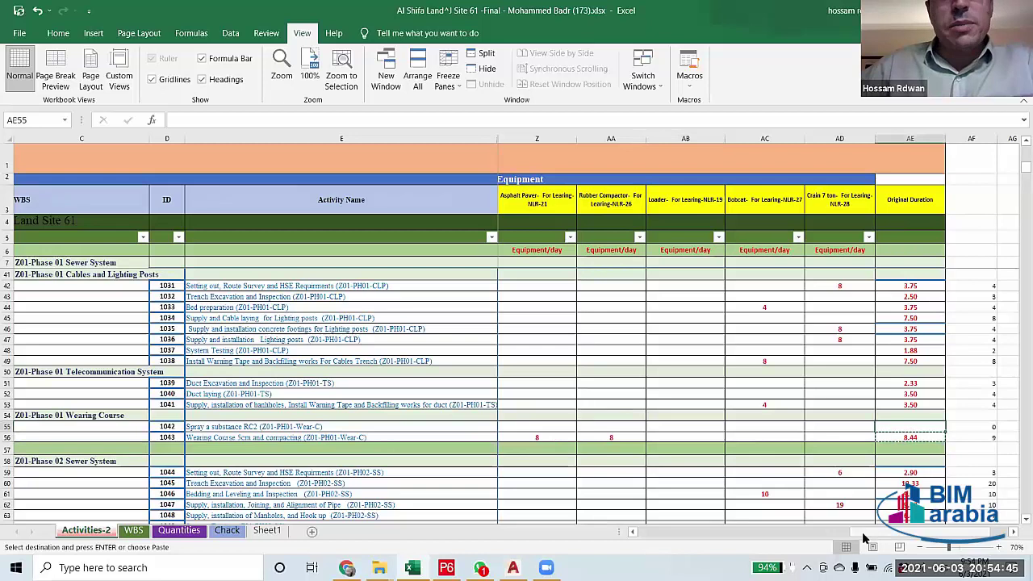
scroll(694, 559, "left", 5)
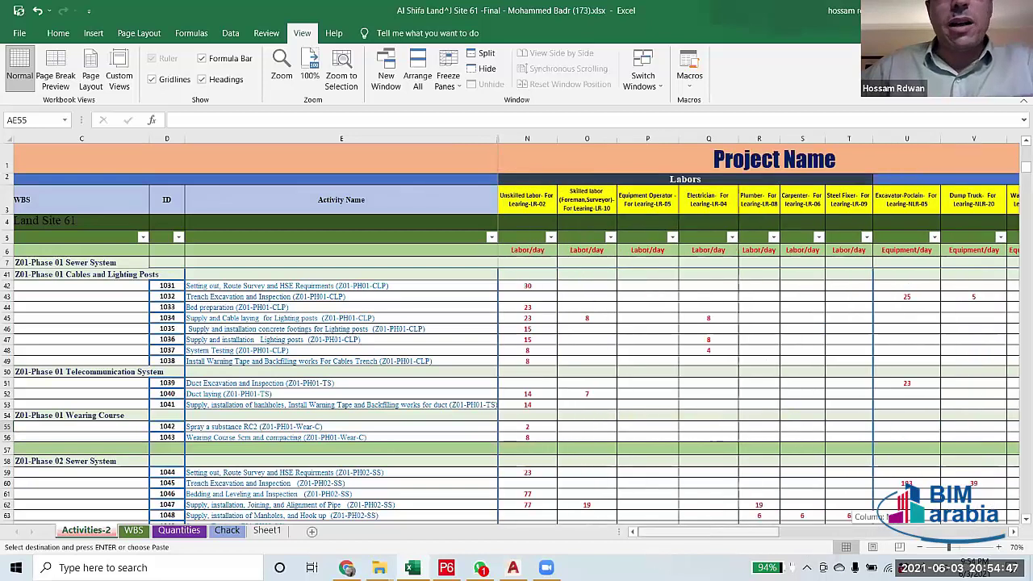
scroll(758, 355, "right", 3)
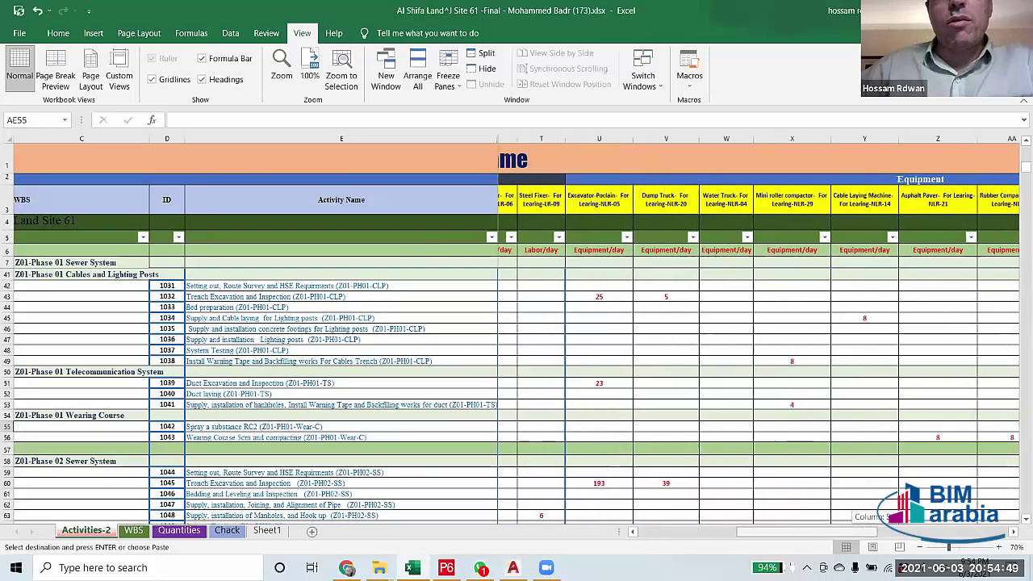
scroll(759, 355, "left", 3)
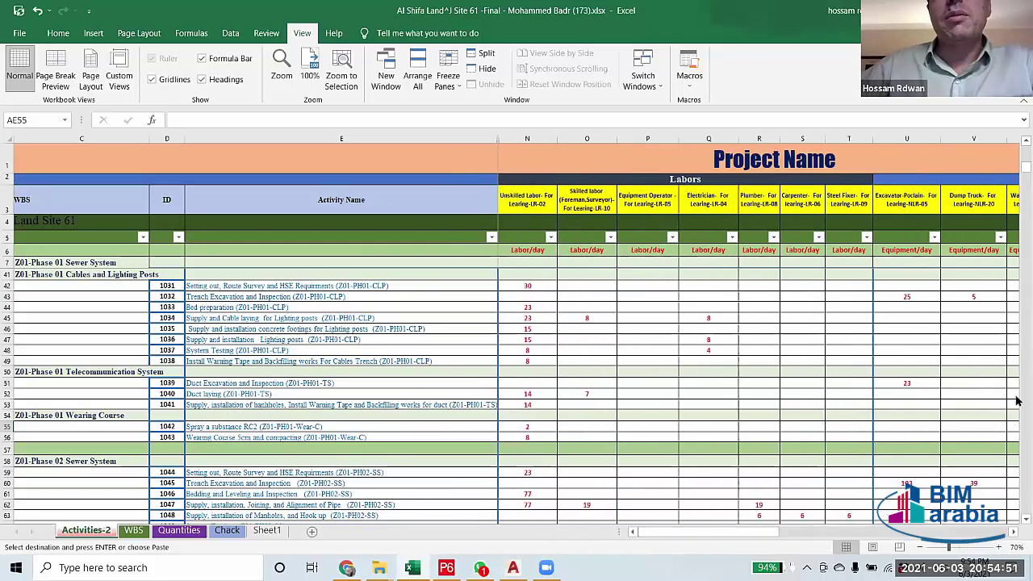
Compare activity 1042's Unskilled Labor quantity formula in N55 with its entries in the equipment columns and Original Duration.
left_click_drag(754, 534, 920, 550)
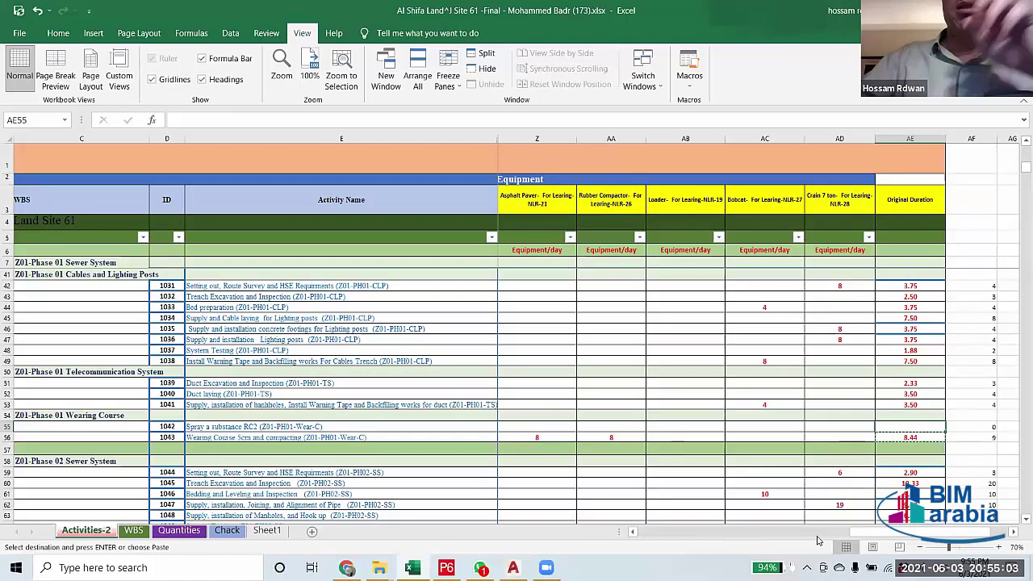
left_click_drag(887, 532, 678, 536)
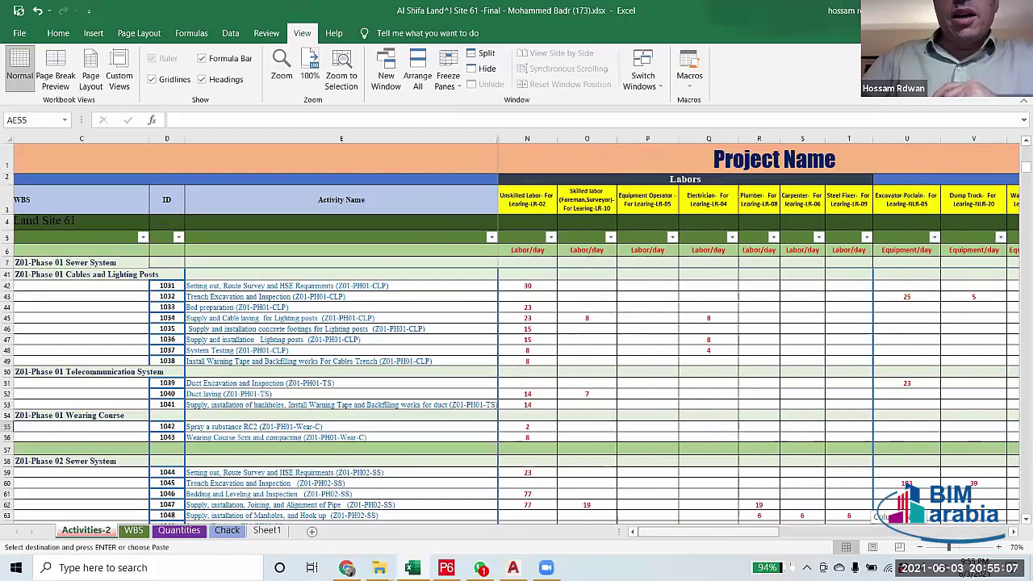
left_click(511, 427)
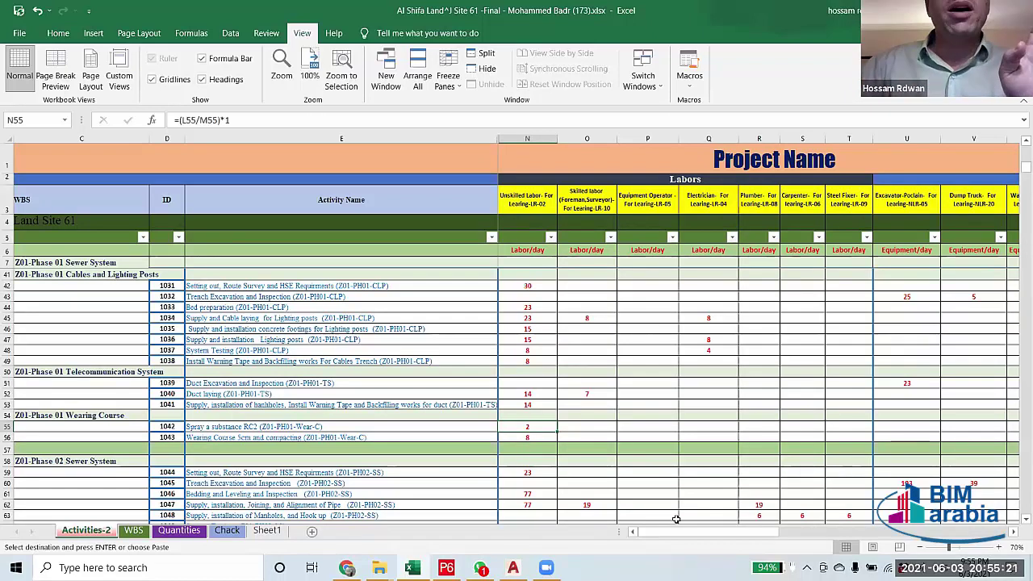
left_click_drag(710, 531, 1017, 553)
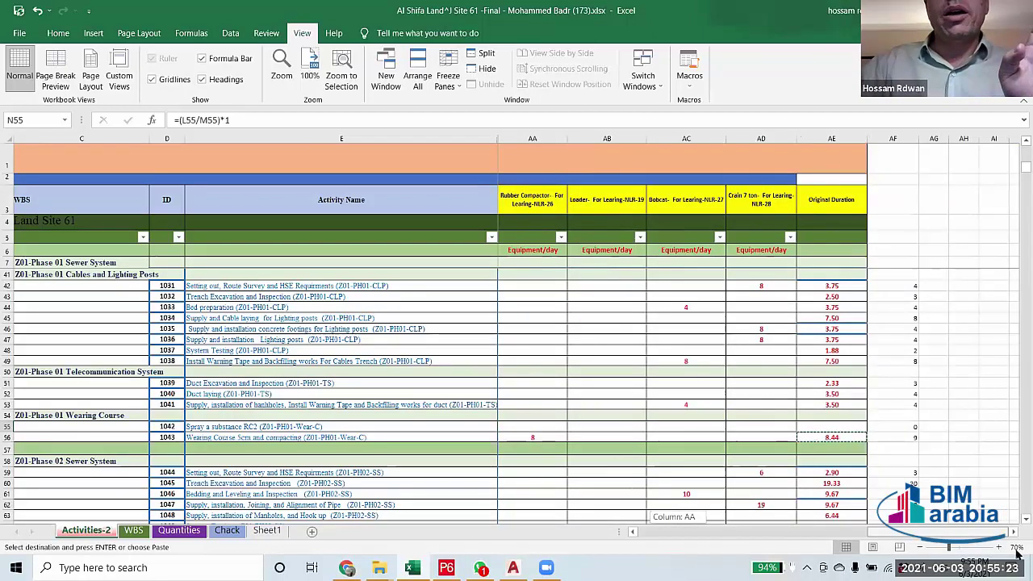
left_click_drag(926, 547, 710, 532)
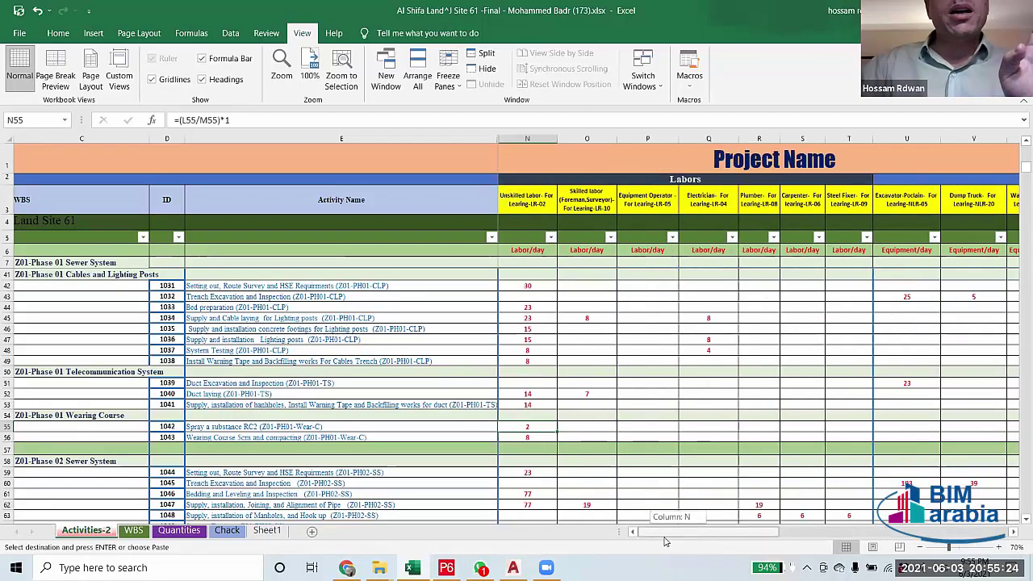
Copy the text "Spray a substance RC2" from the activity name in E55, without its zone code.
left_click(250, 428)
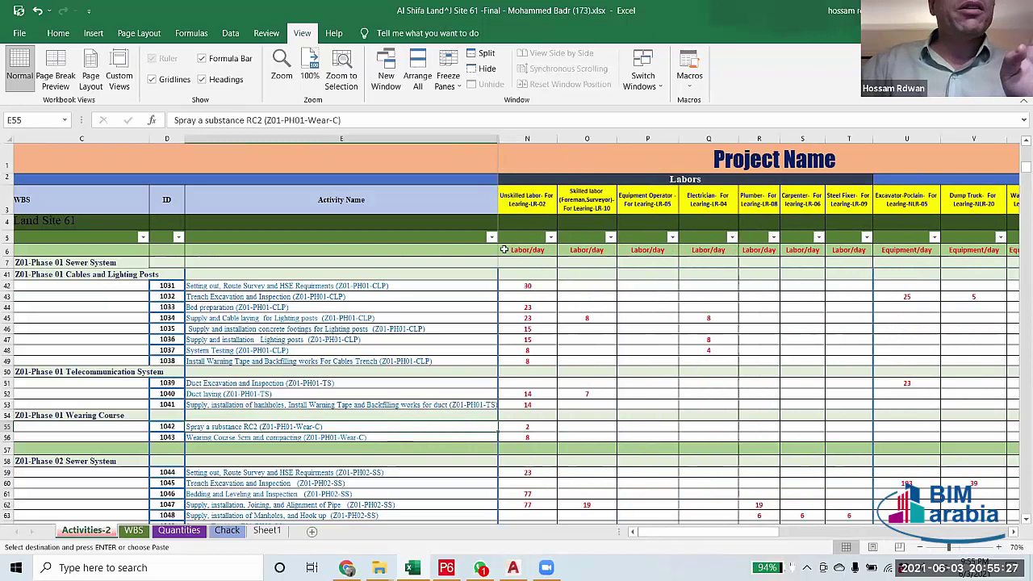
left_click(264, 120)
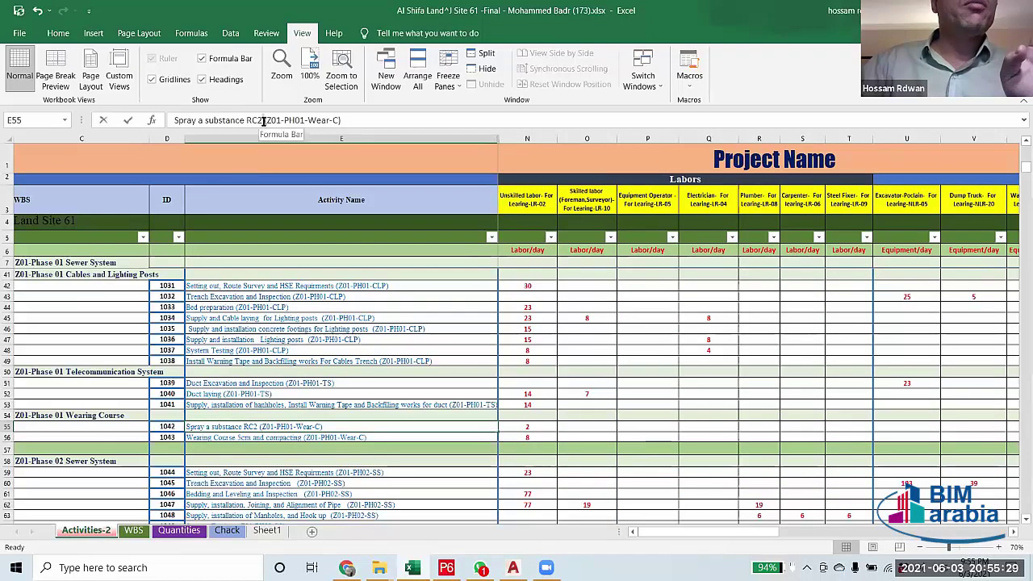
left_click_drag(169, 120, 170, 120)
key("ctrl+c")
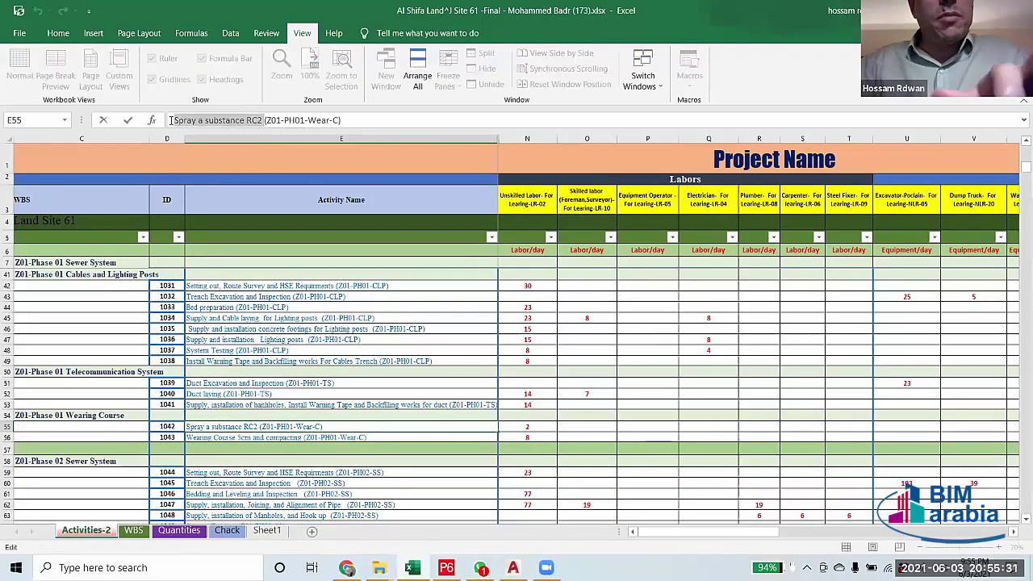
Exclude the blank cells in the Activity Name column filter.
left_click(491, 238)
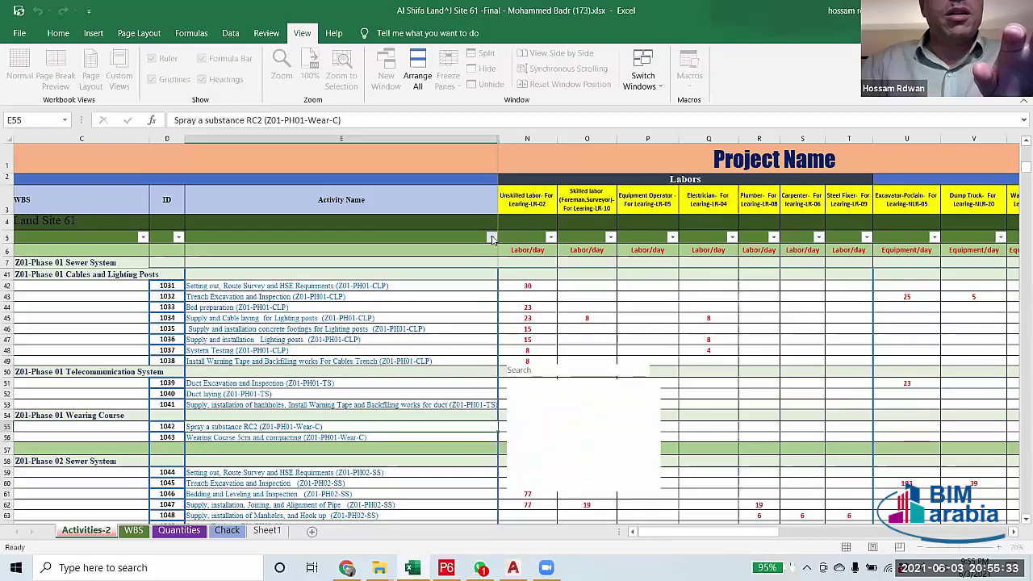
left_click_drag(656, 396, 645, 485)
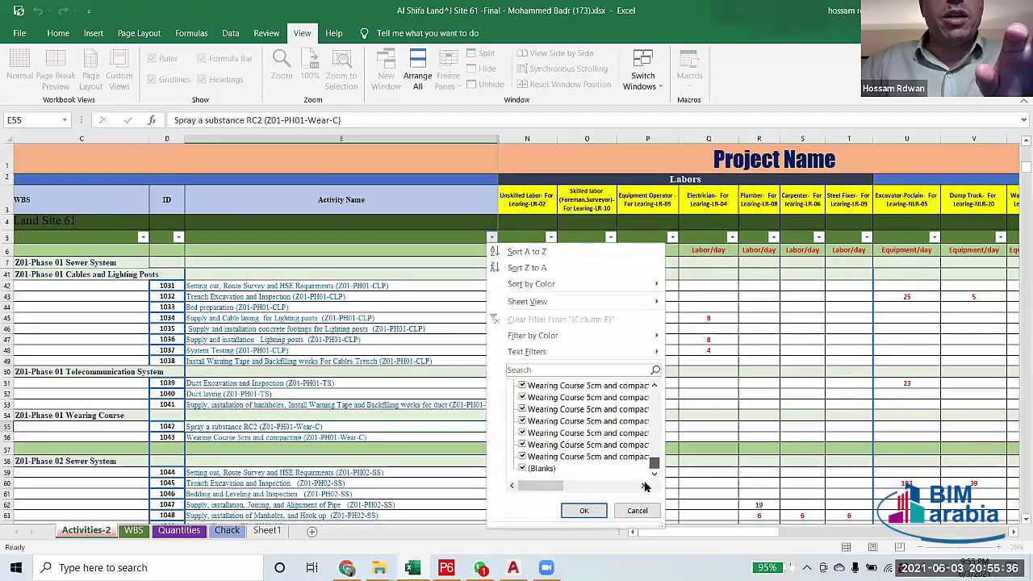
left_click(542, 470)
left_click(581, 516)
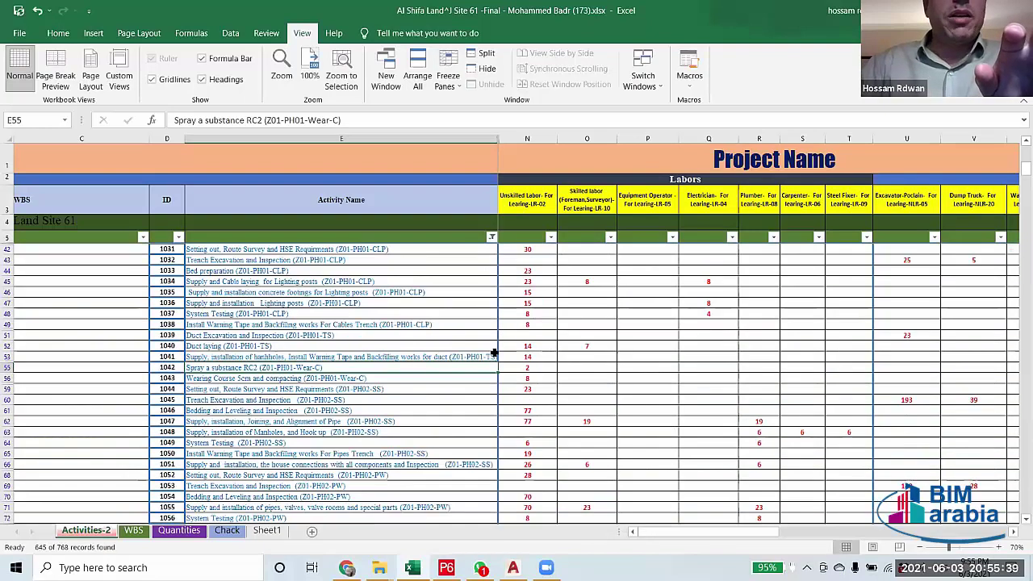
left_click_drag(694, 532, 583, 523)
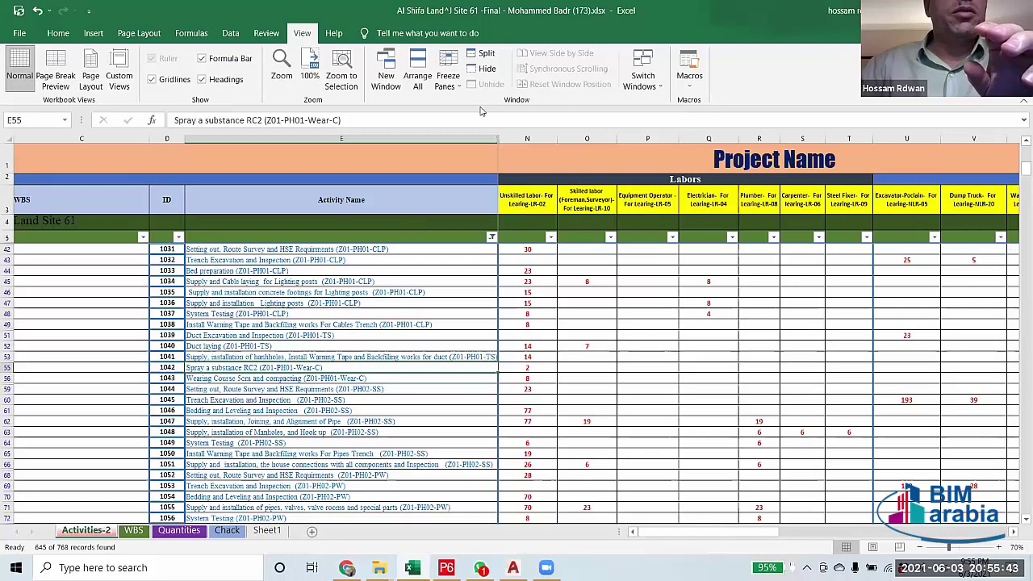
Filter the Activity Name column by the copied text "Spray a substance RC2".
left_click(490, 237)
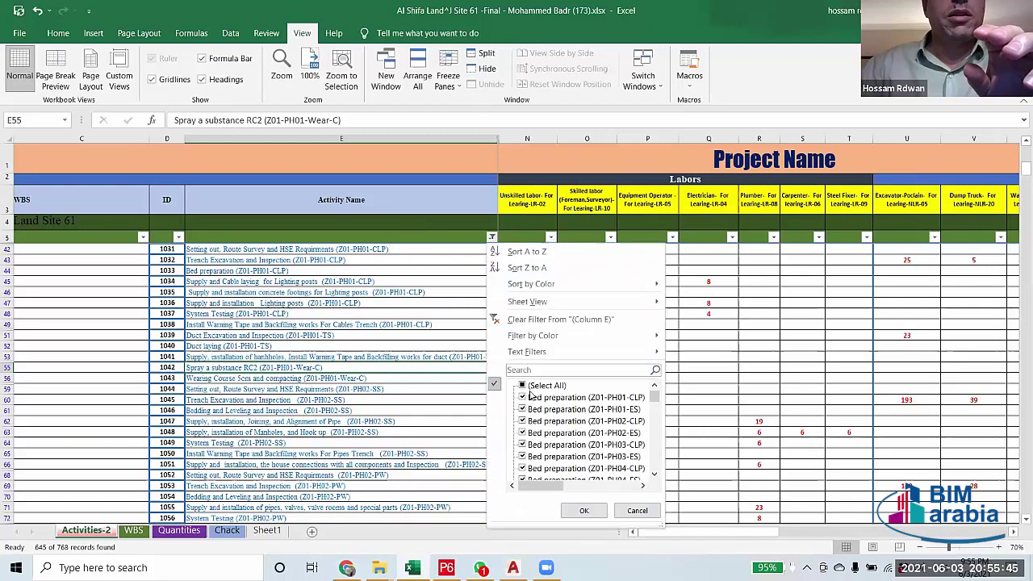
left_click(546, 369)
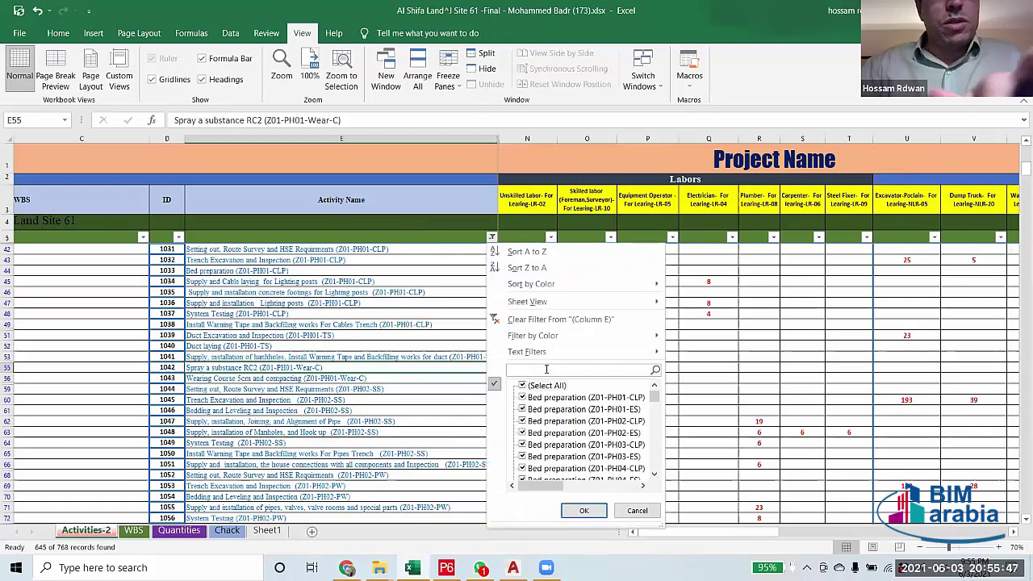
key("ctrl+v")
left_click(583, 509)
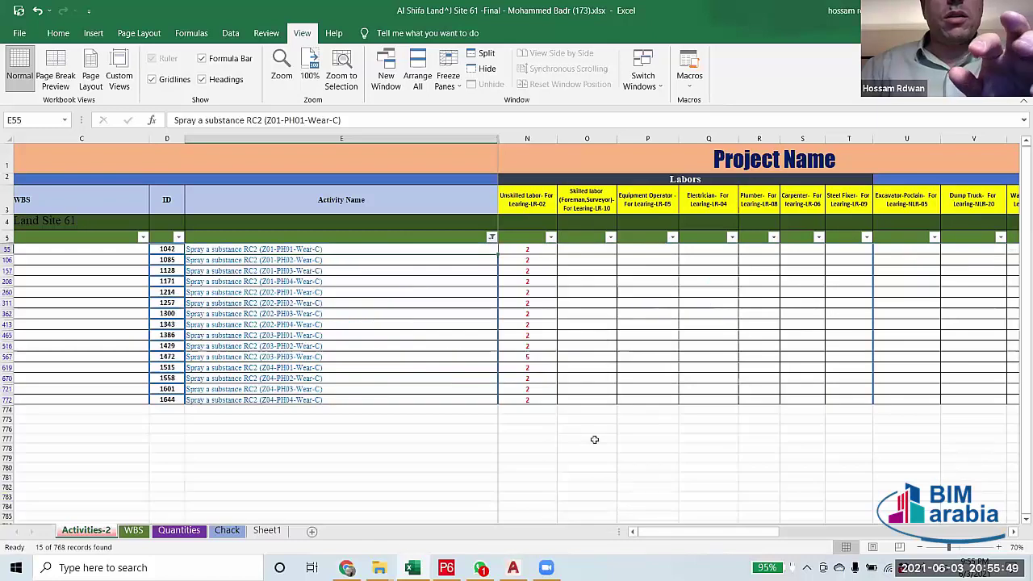
left_click(584, 469)
Set the Original Duration of activity 1042 in AE55 to 1.
left_click_drag(687, 533, 912, 534)
left_click(822, 248)
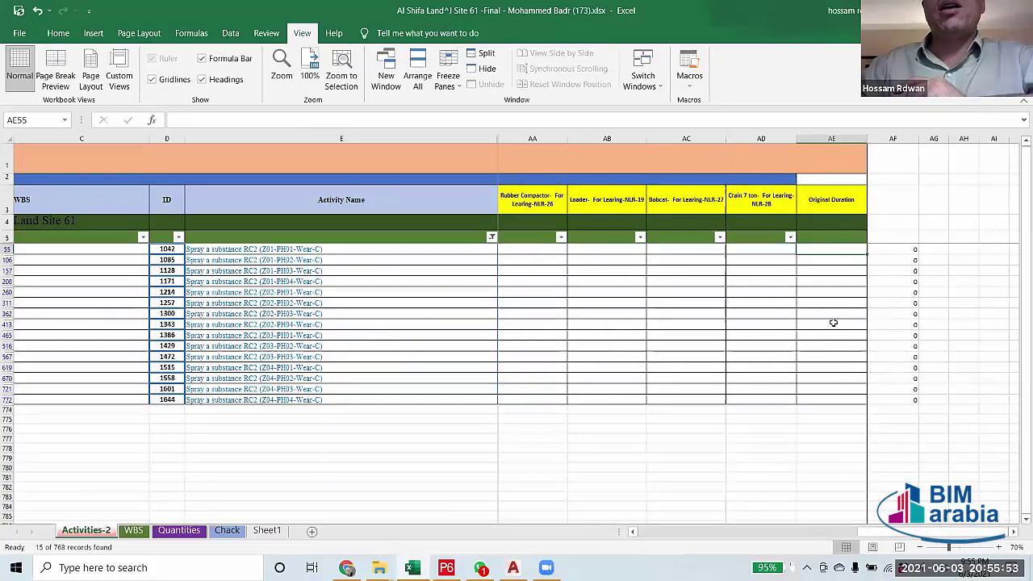
type("1")
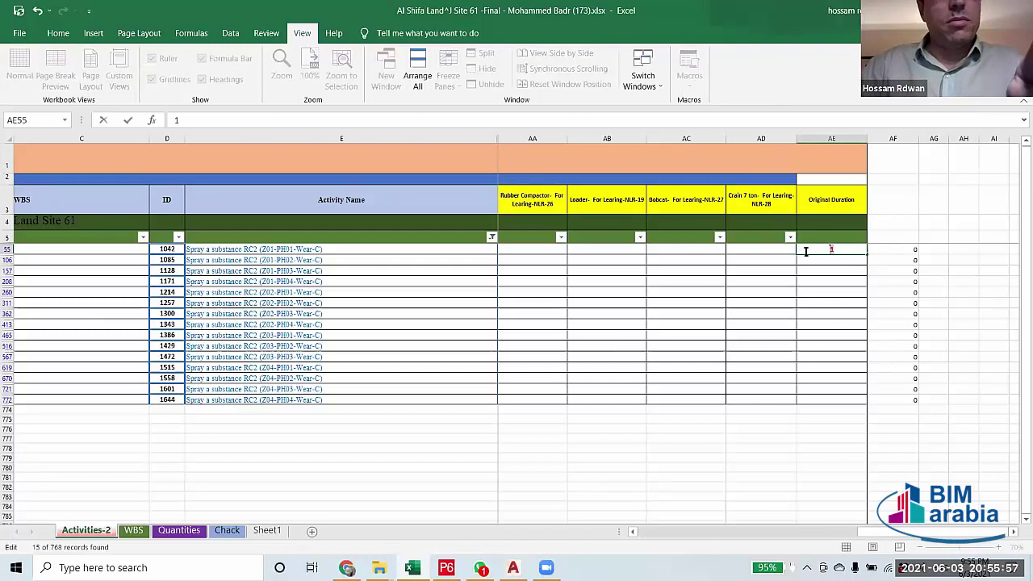
Try to paste the duration into the other filtered activities, AE106 through AE772, and undo the paste.
left_click_drag(822, 259, 817, 407)
key("ctrl+v")
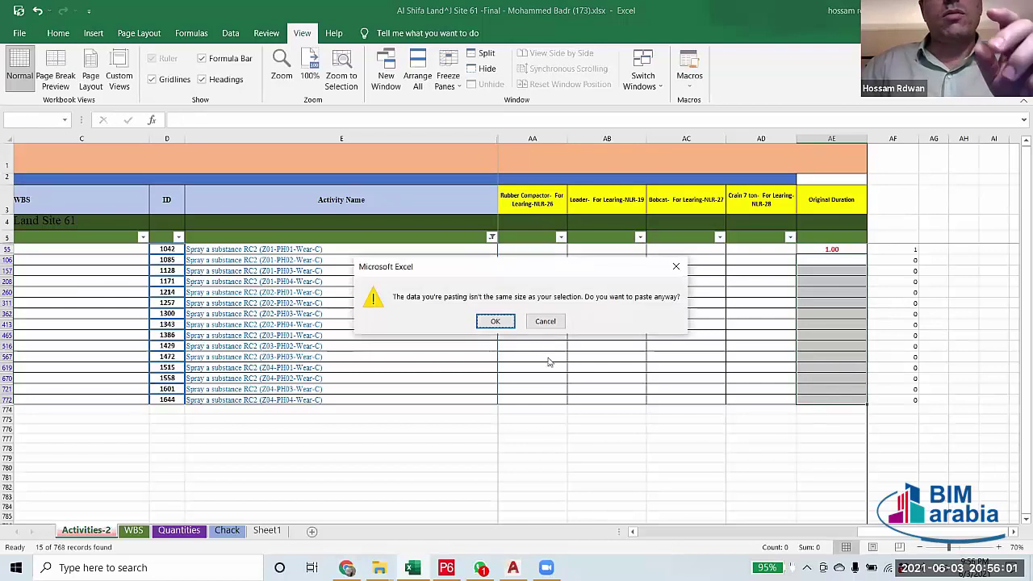
left_click(494, 322)
left_click(851, 249)
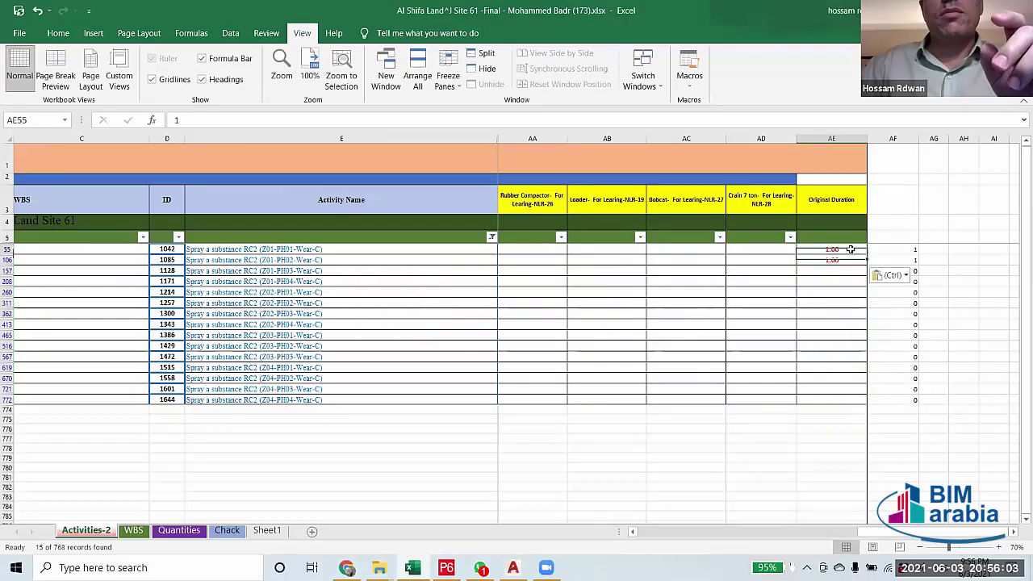
left_click(840, 260)
key("ctrl+z")
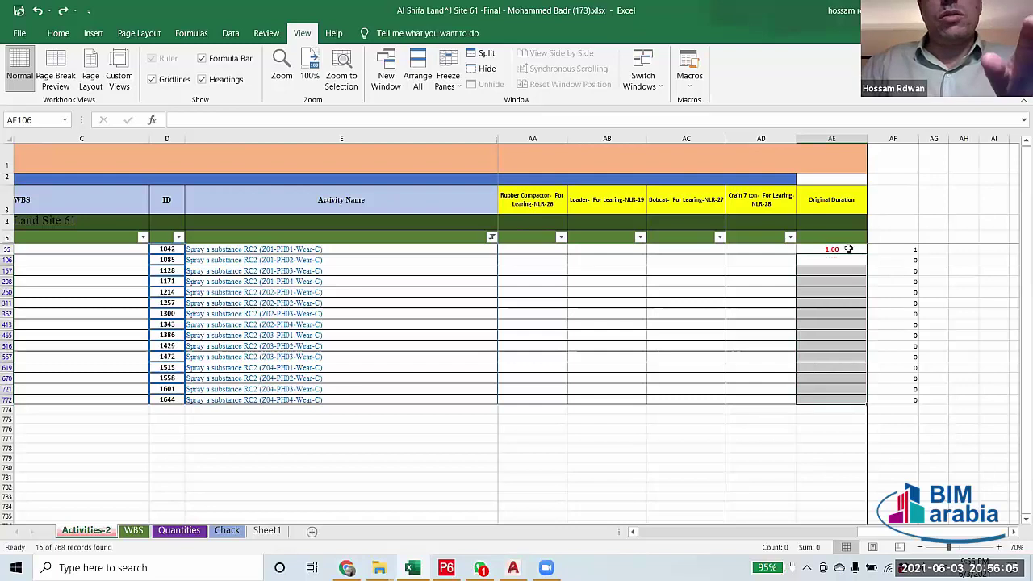
Copy the duration from AE55 to the other Spray a substance RC2 activities, AE106 through AE772.
left_click(849, 248)
key("ctrl+c")
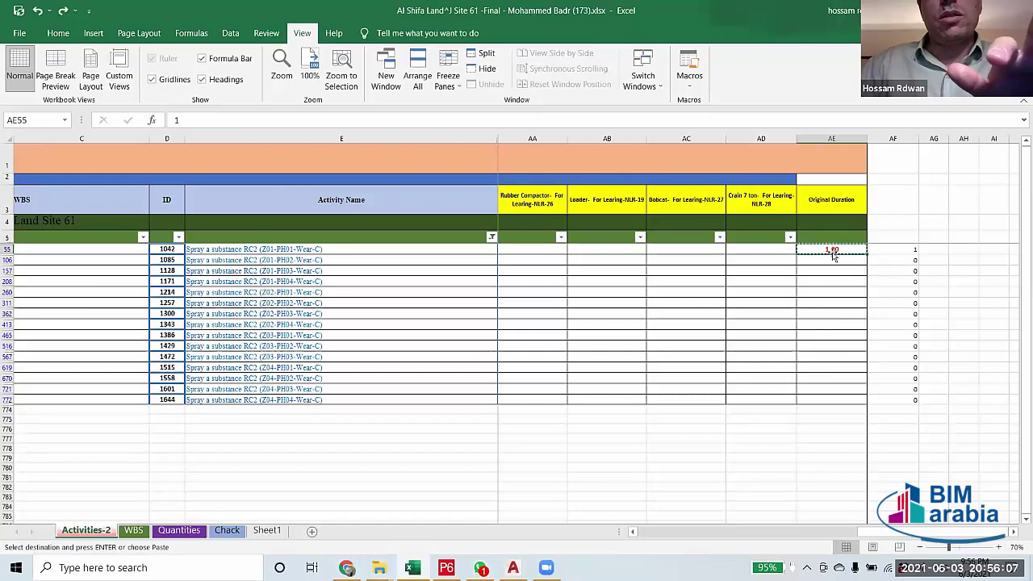
left_click_drag(830, 257, 825, 396)
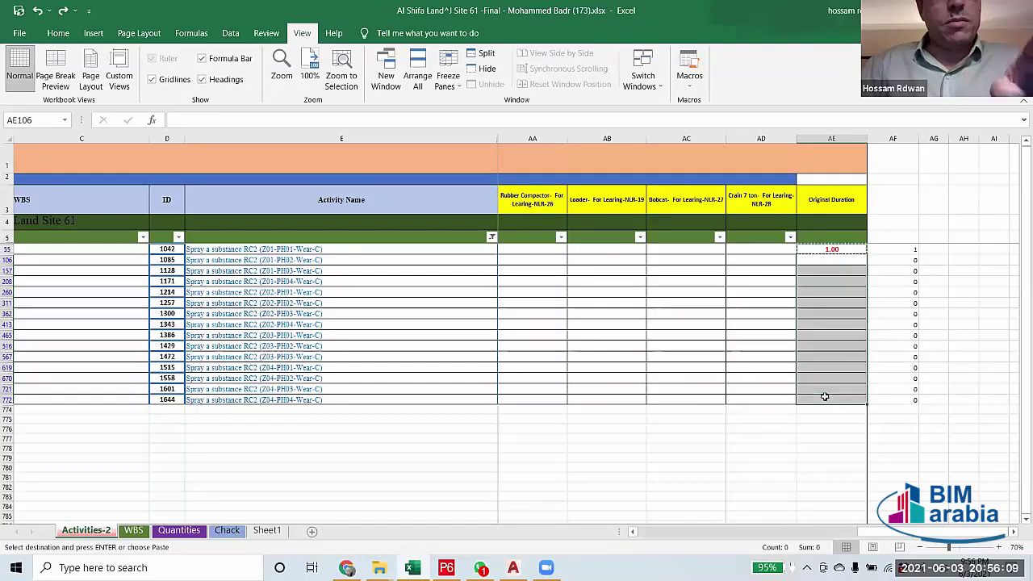
key("ctrl+v")
left_click(793, 437)
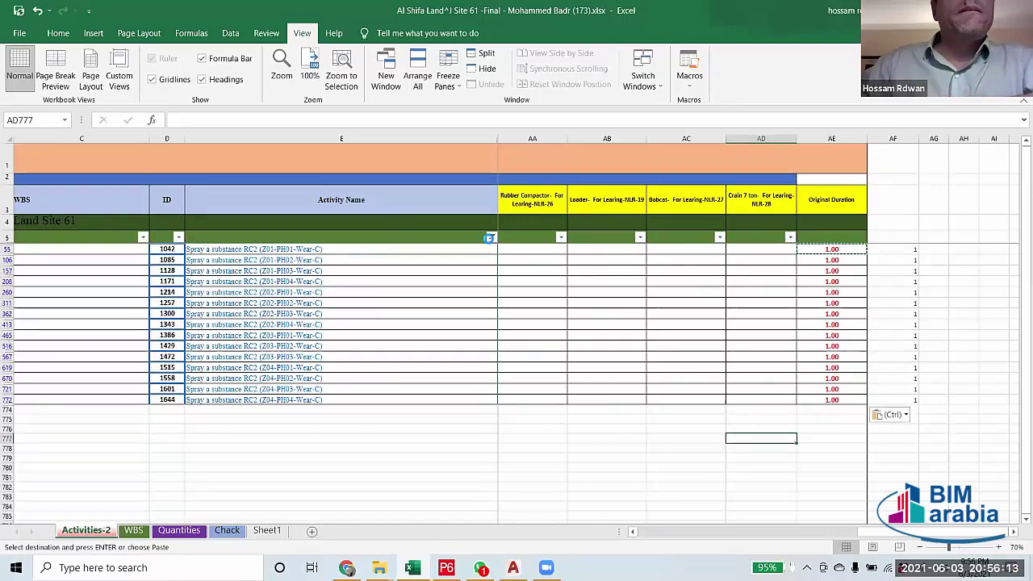
Show all activities again by resetting the Activity Name filter, and review the Original Duration column for missing values.
left_click(492, 237)
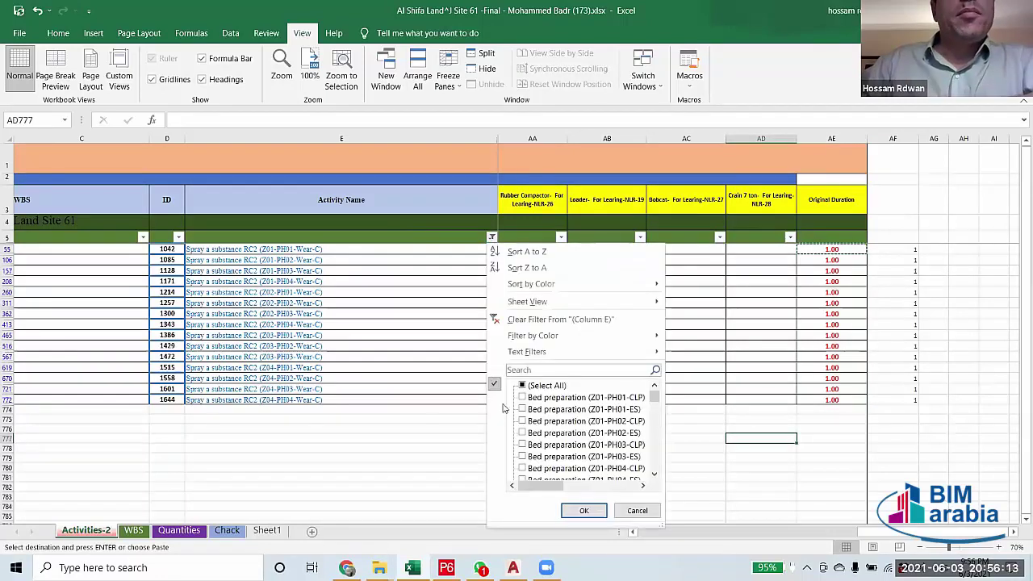
left_click(595, 511)
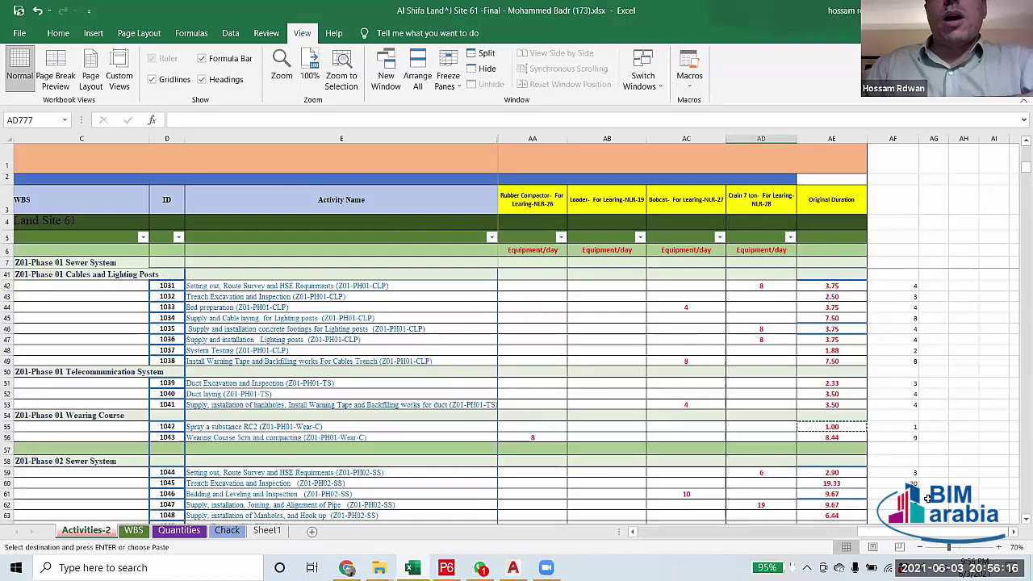
left_click(993, 426)
scroll(980, 428, "down", 18)
scroll(975, 433, "up", 20)
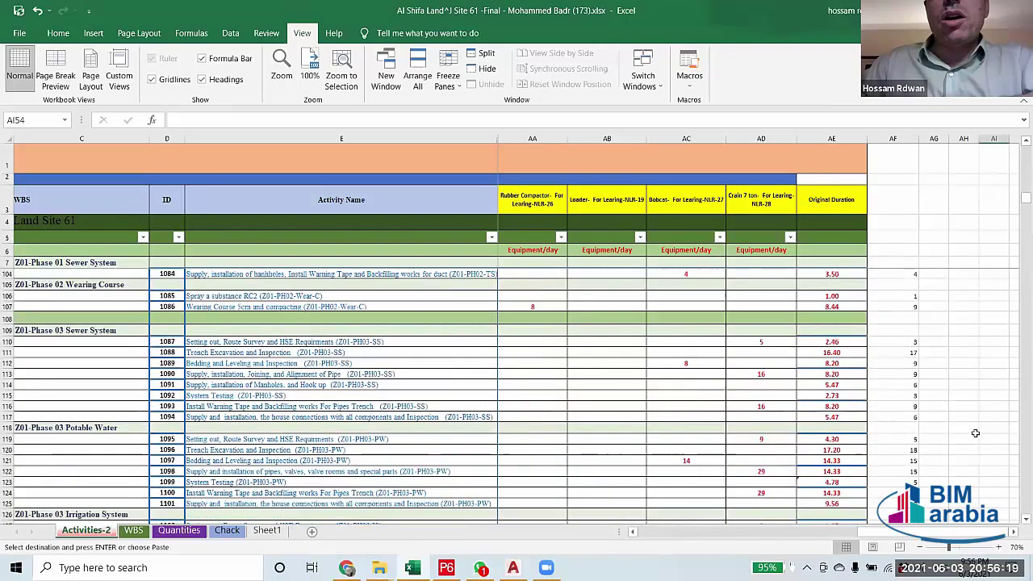
scroll(847, 238, "up", 1)
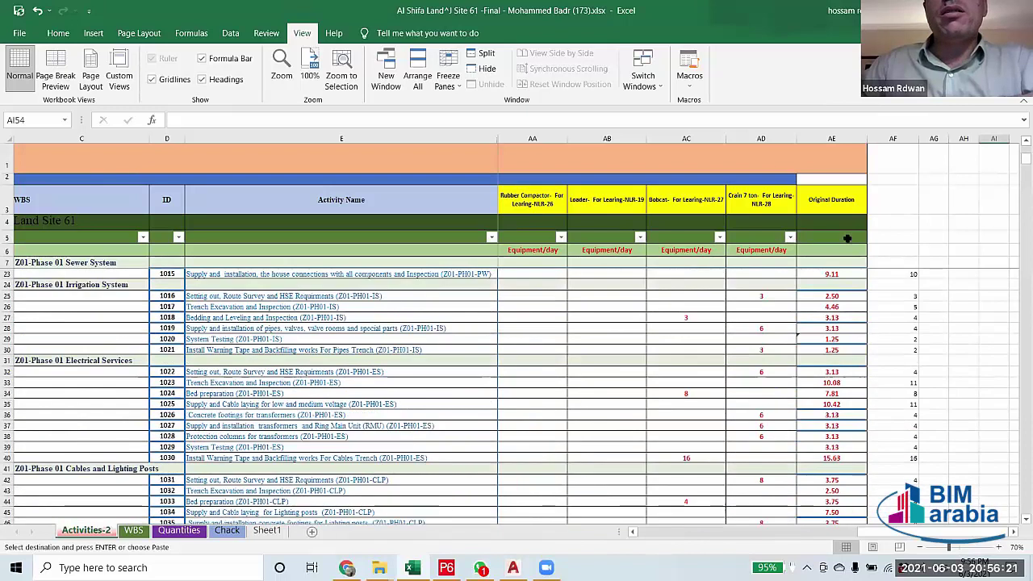
Unhide the hidden columns between Activity Name (E) and Unskilled Labor (N).
left_click(847, 238)
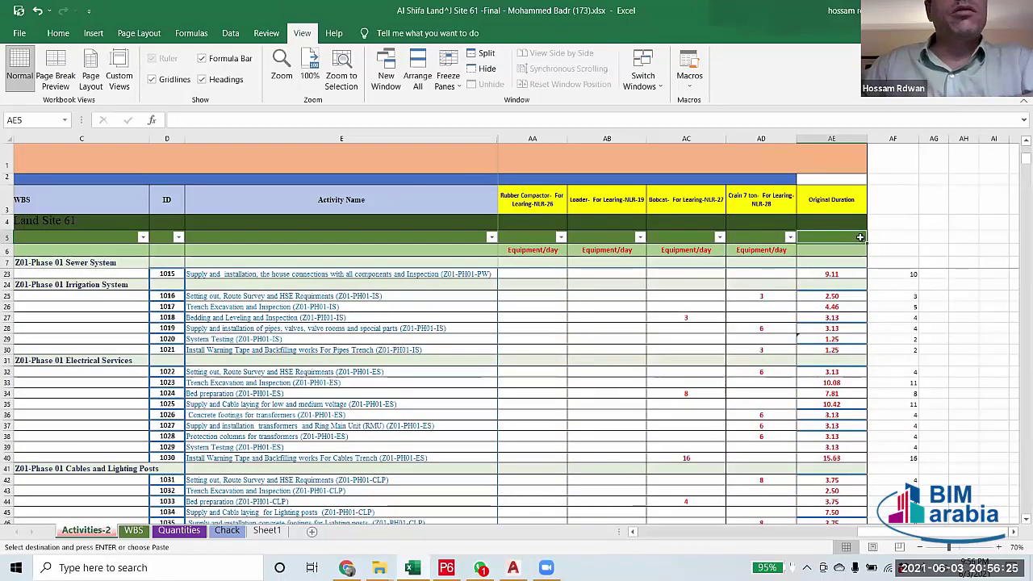
left_click_drag(893, 534, 670, 534)
left_click_drag(449, 134, 534, 138)
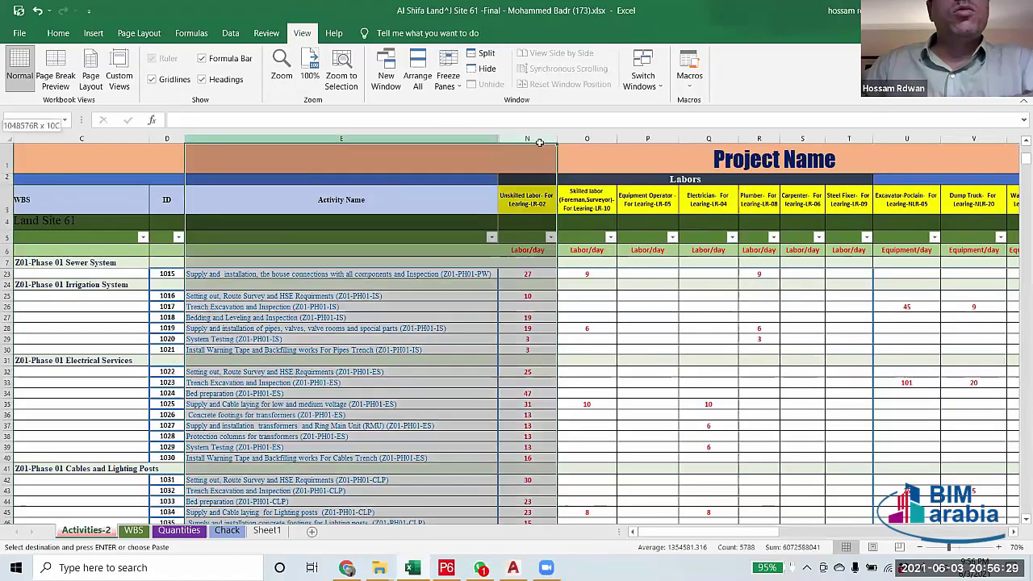
right_click(539, 142)
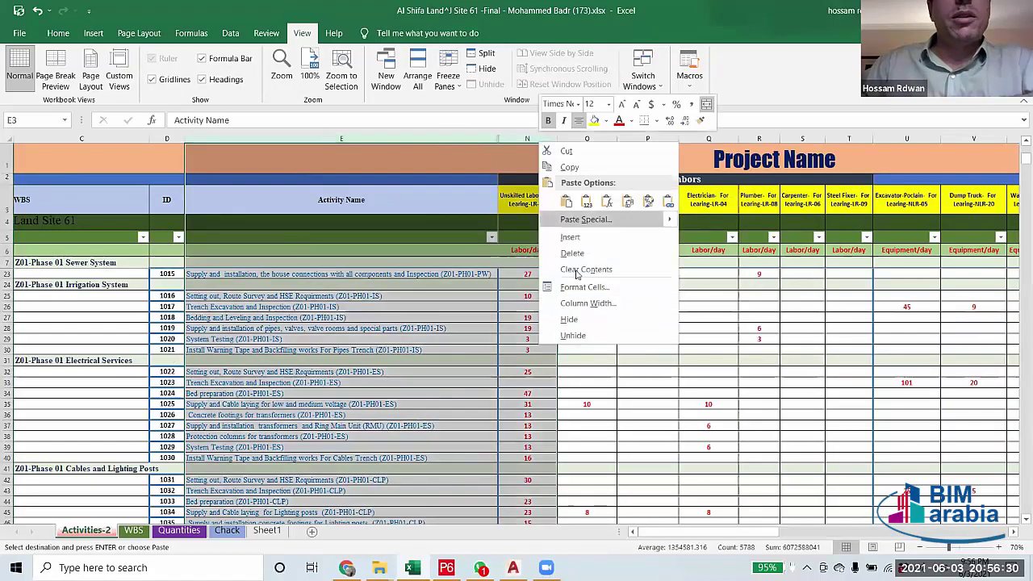
left_click(573, 335)
left_click(561, 371)
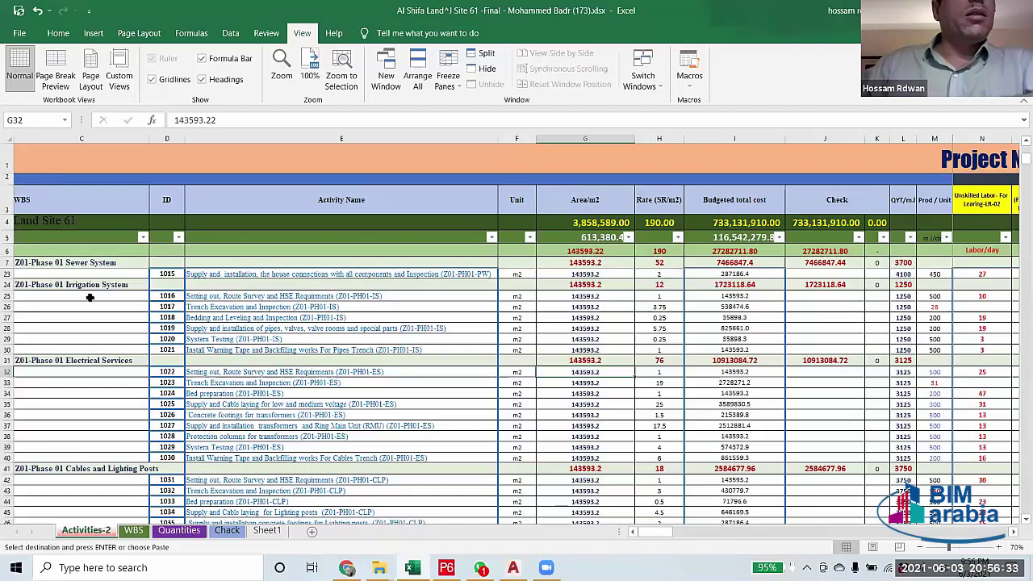
Select header row 5 from the WBS column through Original Duration and unfreeze the worksheet panes.
left_click_drag(58, 243, 969, 252)
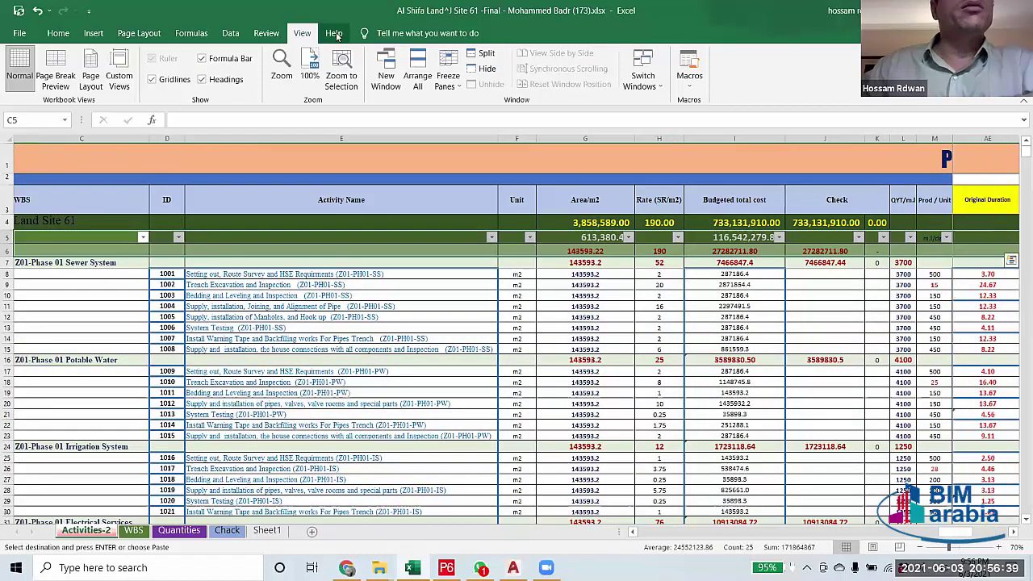
left_click(448, 77)
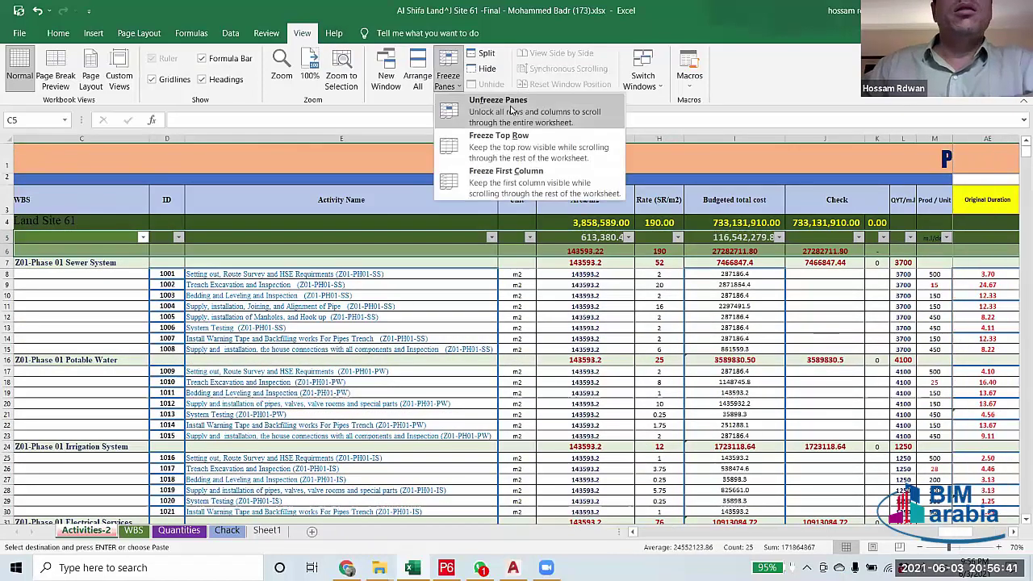
left_click(510, 109)
Select the whole table from A5 through AE773 and reapply the filter so it includes the Original Duration column.
left_click_drag(766, 533, 485, 529)
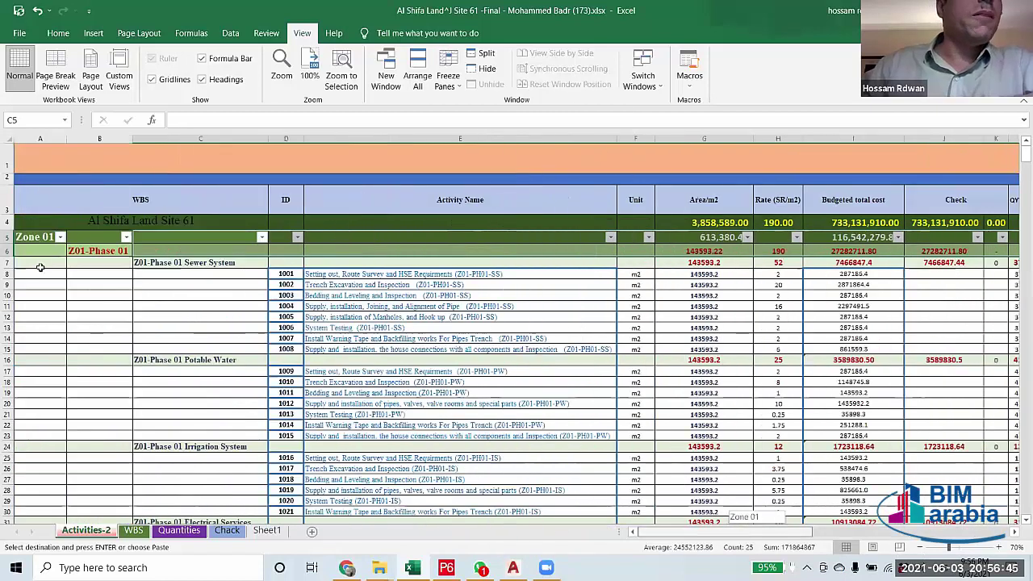
left_click(37, 238)
mouse_move(40, 236)
left_mouse_down()
mouse_move(726, 294)
mouse_move(1019, 307)
mouse_move(880, 375)
mouse_move(956, 517)
mouse_move(1021, 503)
mouse_move(891, 499)
left_mouse_up()
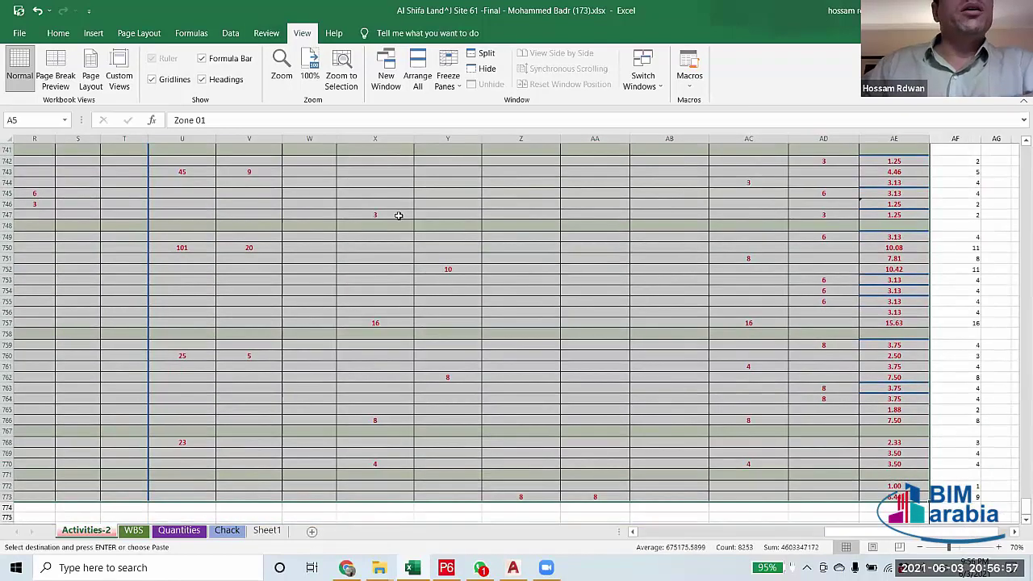
left_click(230, 33)
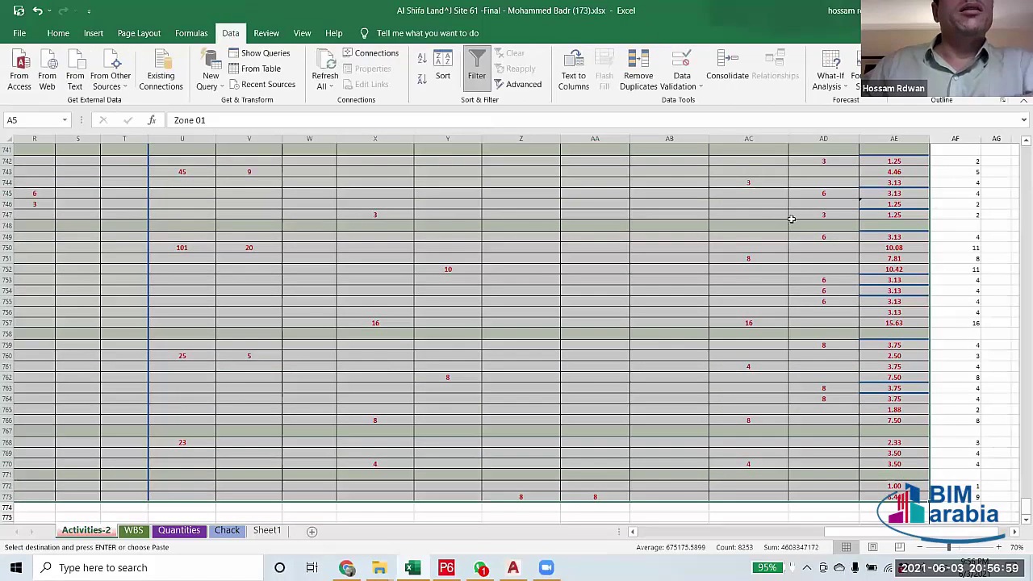
scroll(610, 205, "up", 9)
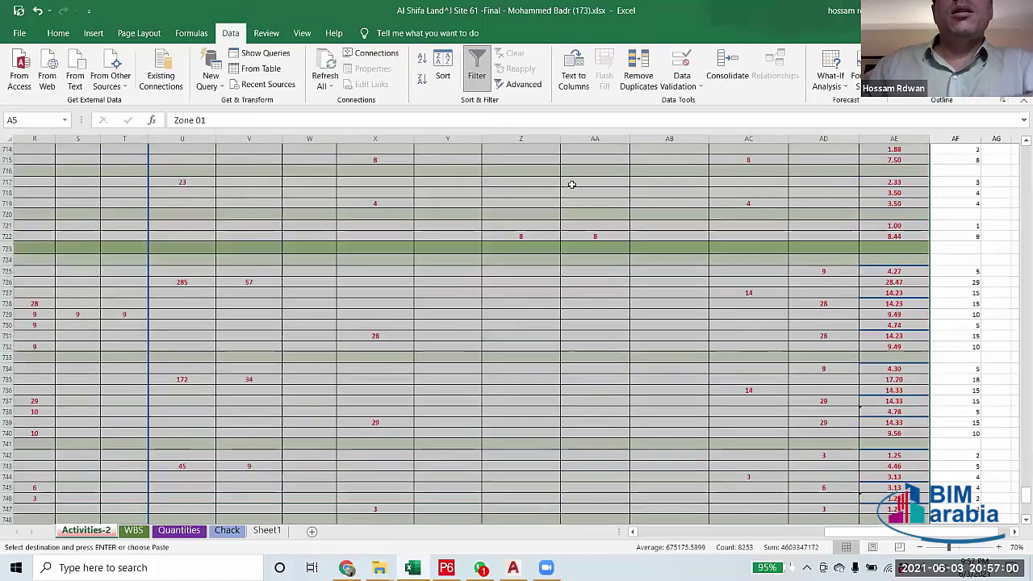
left_click(478, 71)
left_click(478, 71)
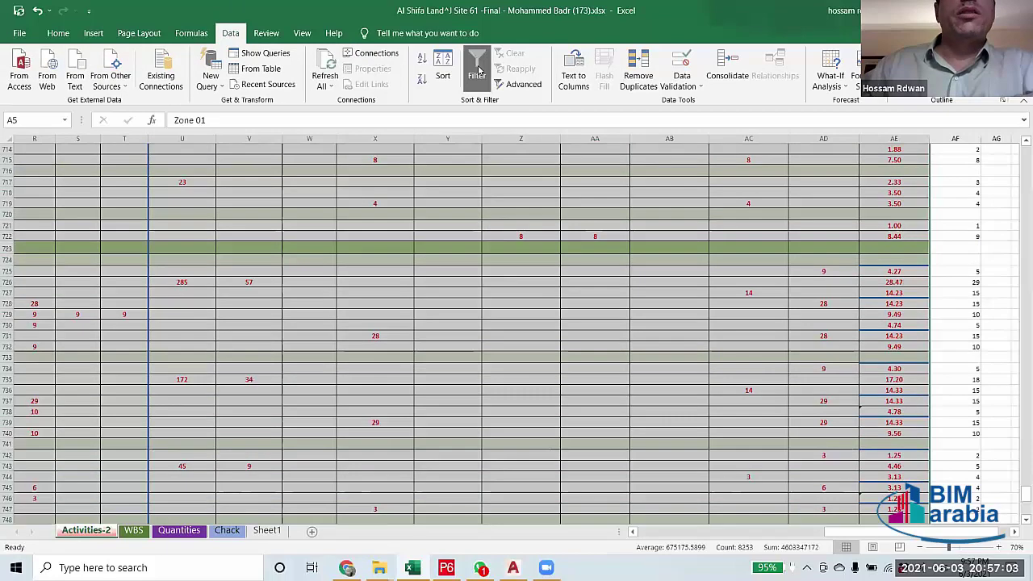
Examine the filter values of the Original Duration column and filter it to show only (Blanks).
left_click_drag(1025, 492, 1023, 158)
left_click(997, 235)
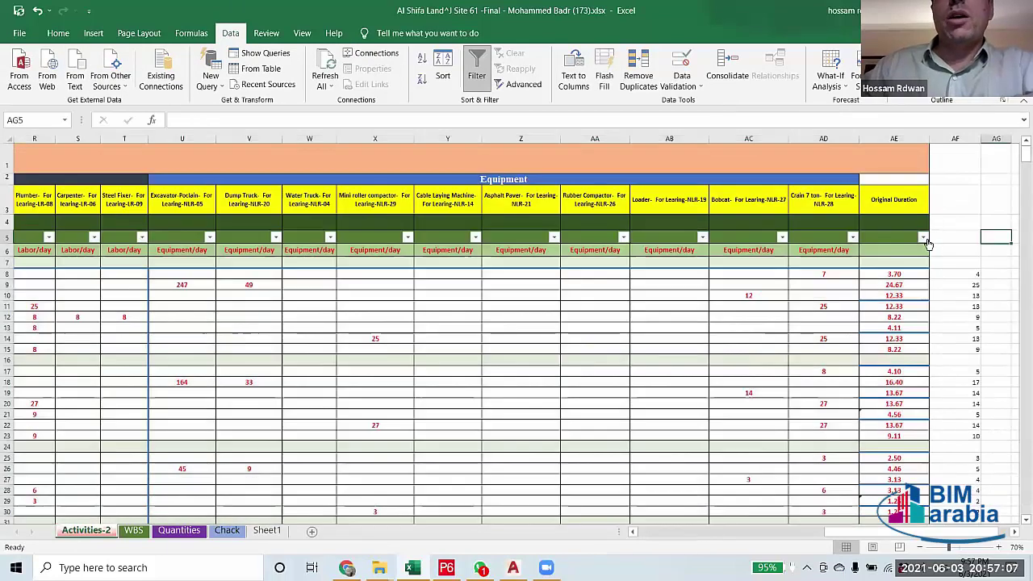
left_click(922, 236)
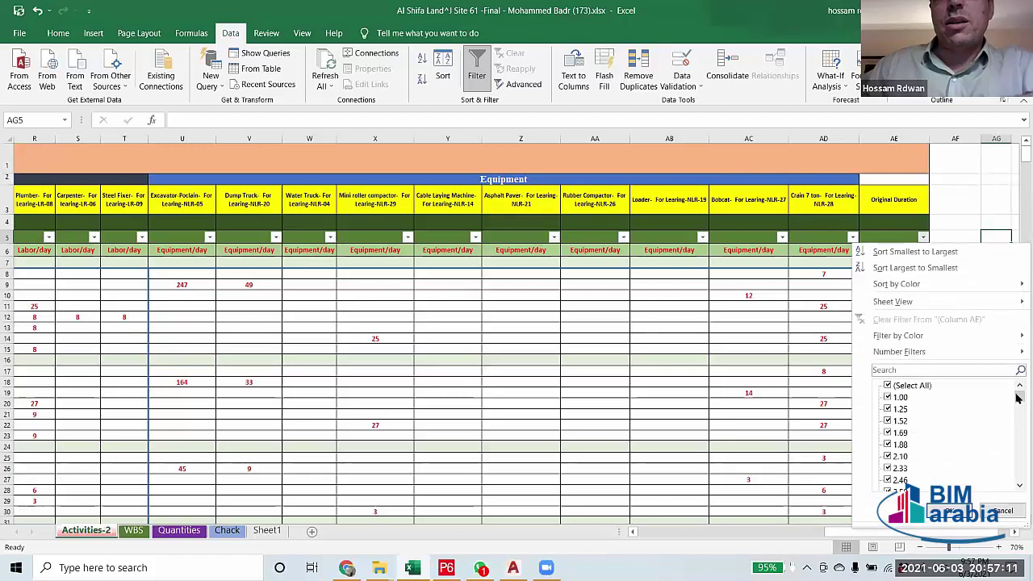
left_click_drag(1017, 397, 1017, 480)
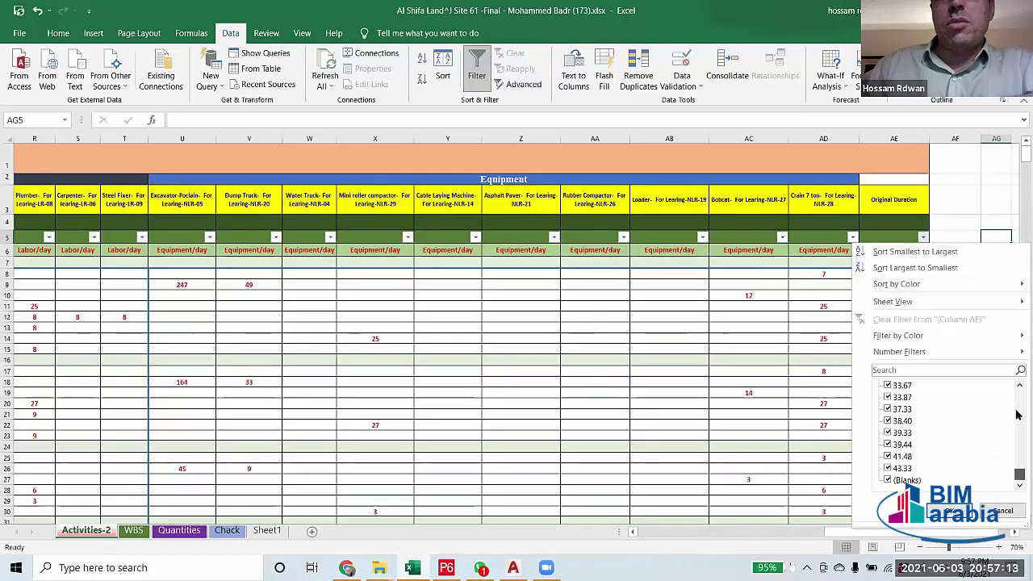
scroll(1017, 413, "up", 5)
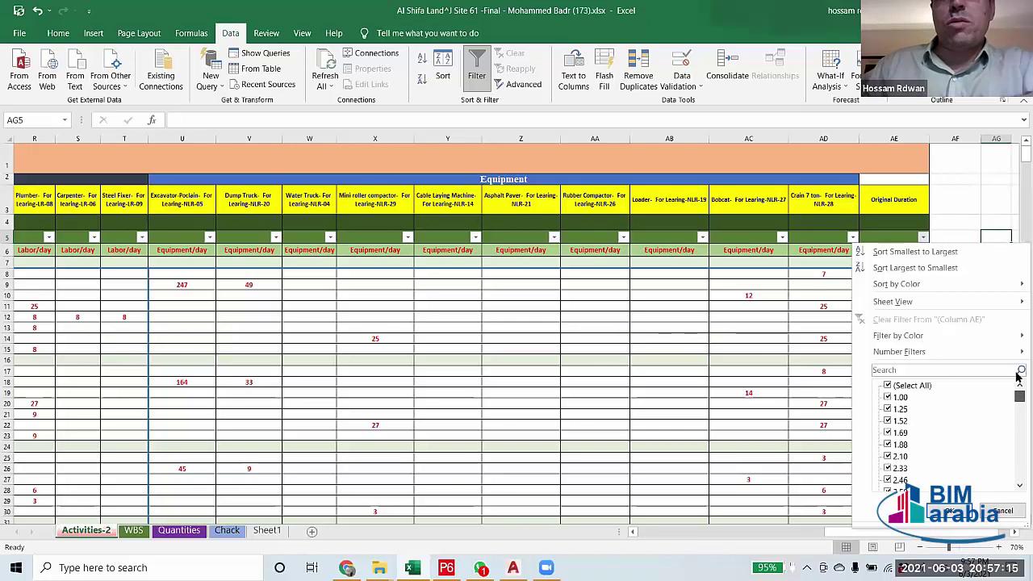
left_click_drag(1018, 395, 1017, 484)
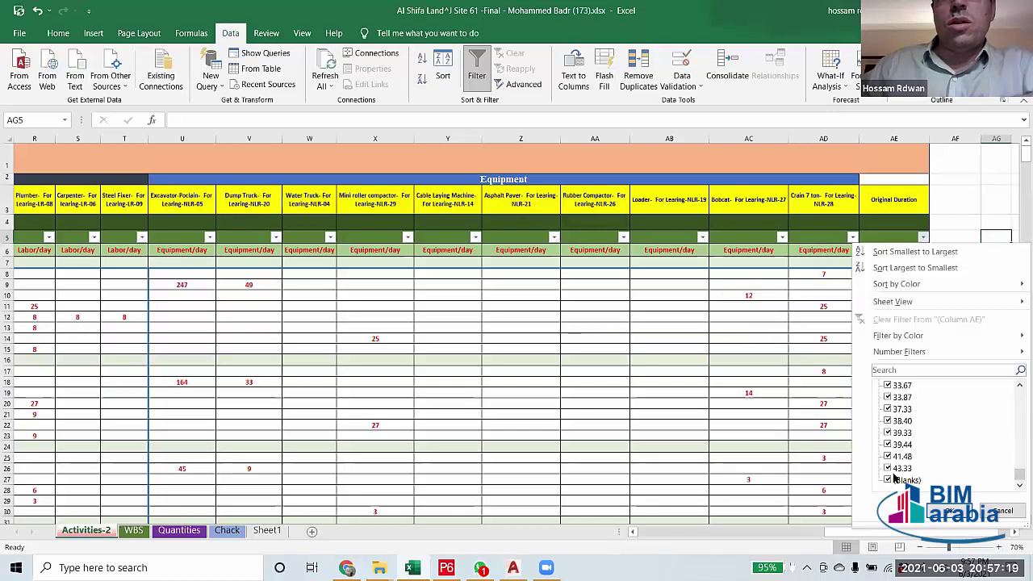
left_click_drag(1016, 479, 1019, 392)
left_click(892, 386)
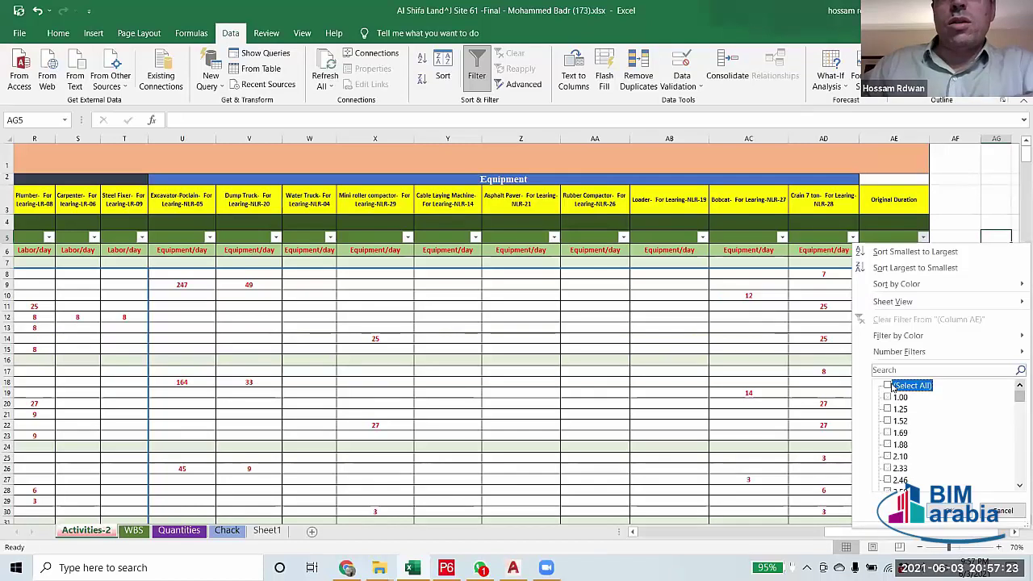
left_click_drag(1017, 401, 1017, 498)
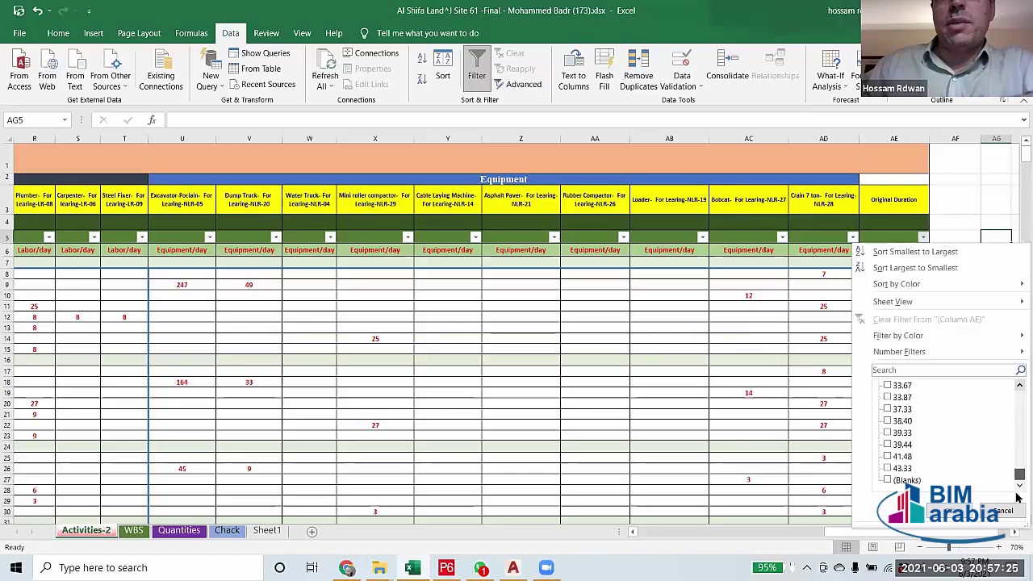
left_click(894, 481)
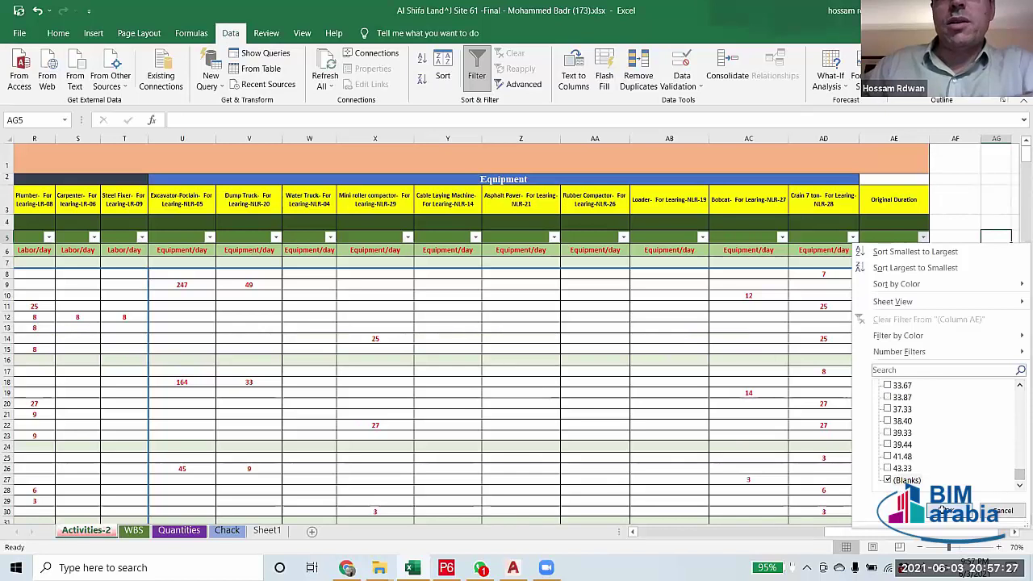
left_click(950, 511)
Check the rows with blank durations for missing activity values and reset the Original Duration filter to show all rows.
left_click(1000, 333)
scroll(1001, 333, "down", 15)
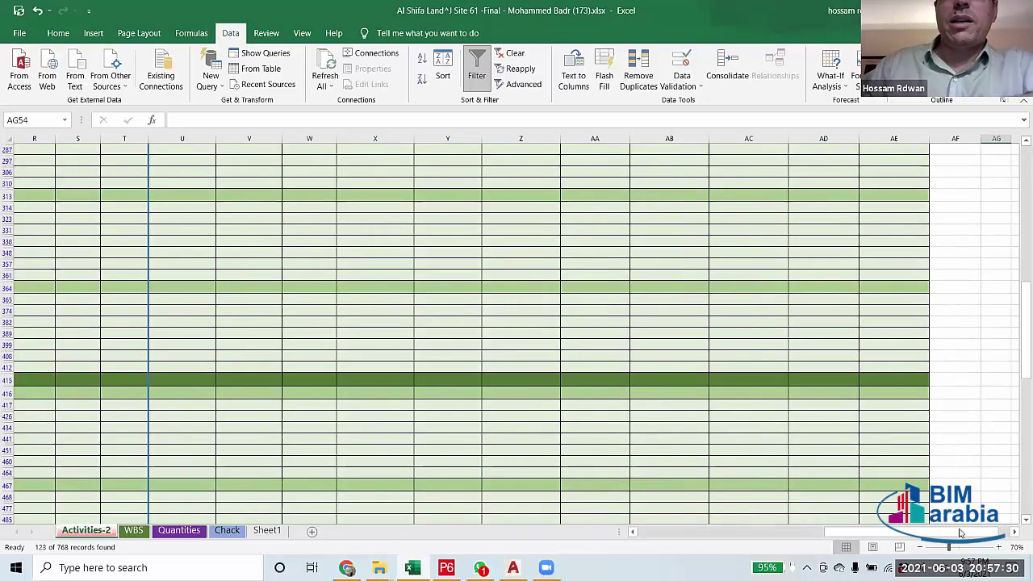
left_click_drag(1022, 339, 1017, 167)
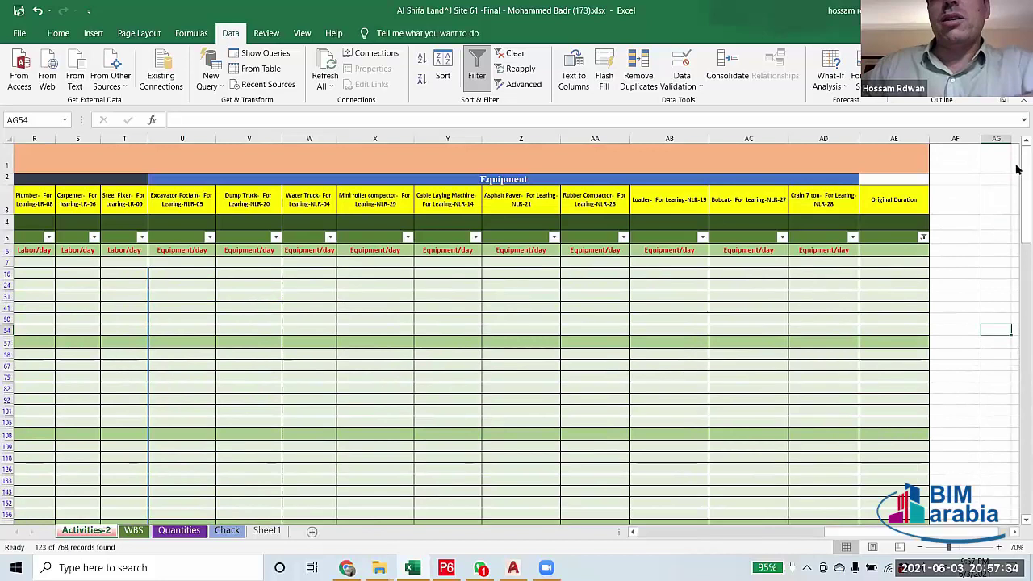
left_click(922, 237)
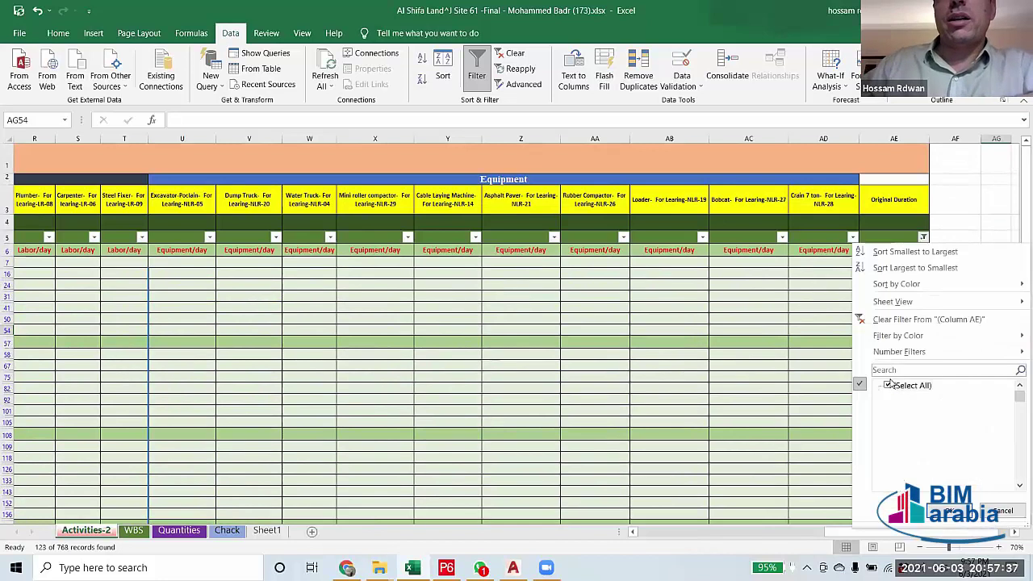
left_click(888, 385)
left_click(952, 509)
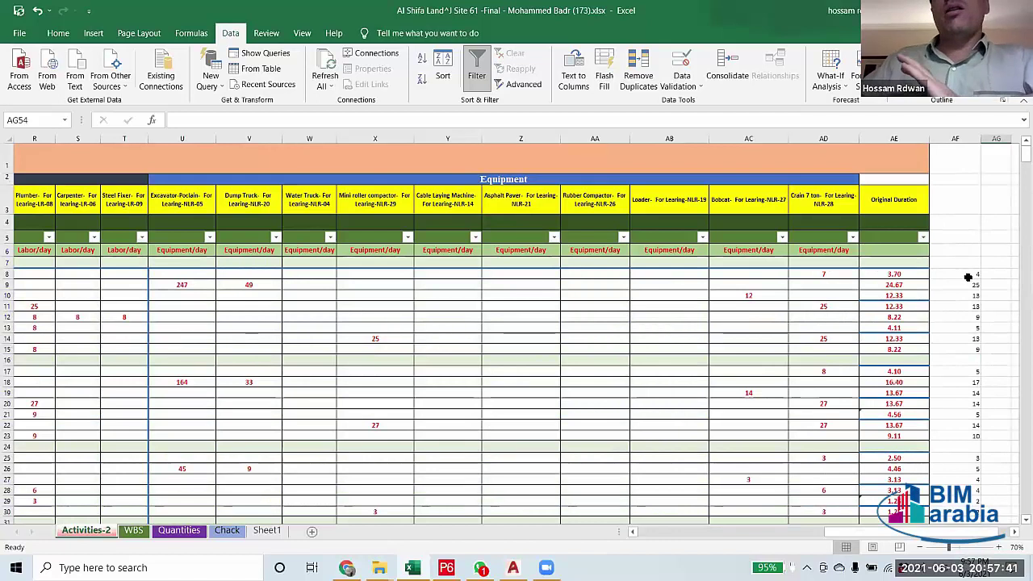
Select the rounded-up durations in column AF, starting at AF8.
left_click_drag(966, 275, 986, 401)
left_click_drag(1023, 331, 1018, 150)
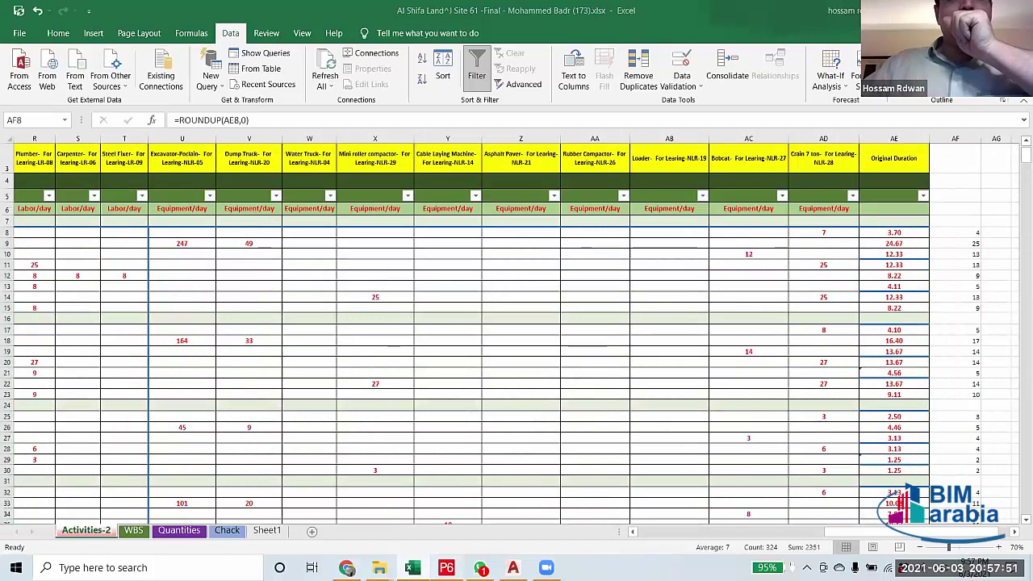
Switch to Primavera P6, close the current project and reopen project 01-2, Al Shifa Land Site 61.
key("alt+Tab")
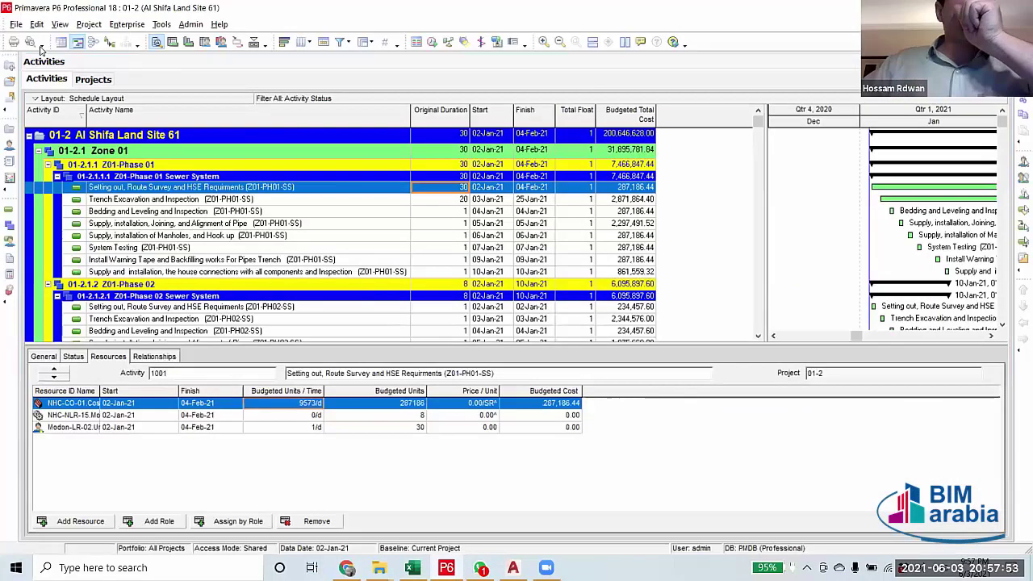
left_click(16, 24)
left_click(39, 52)
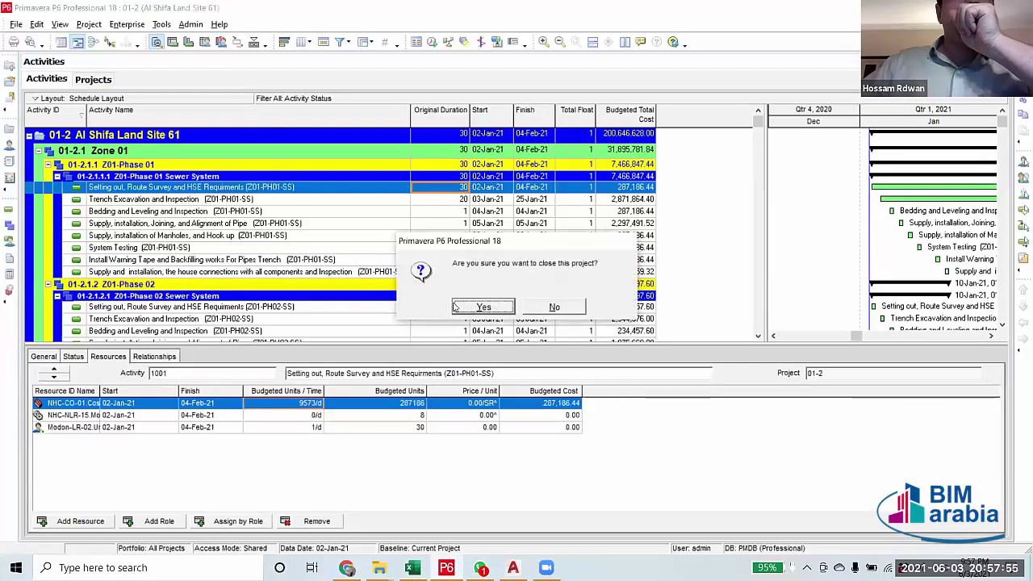
left_click(483, 307)
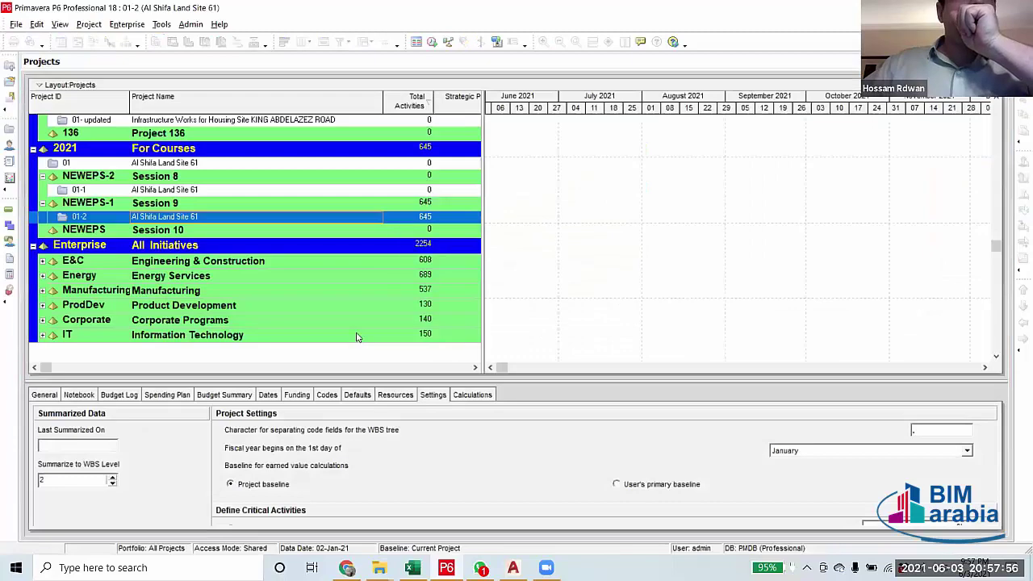
left_click(162, 191)
left_click(178, 218)
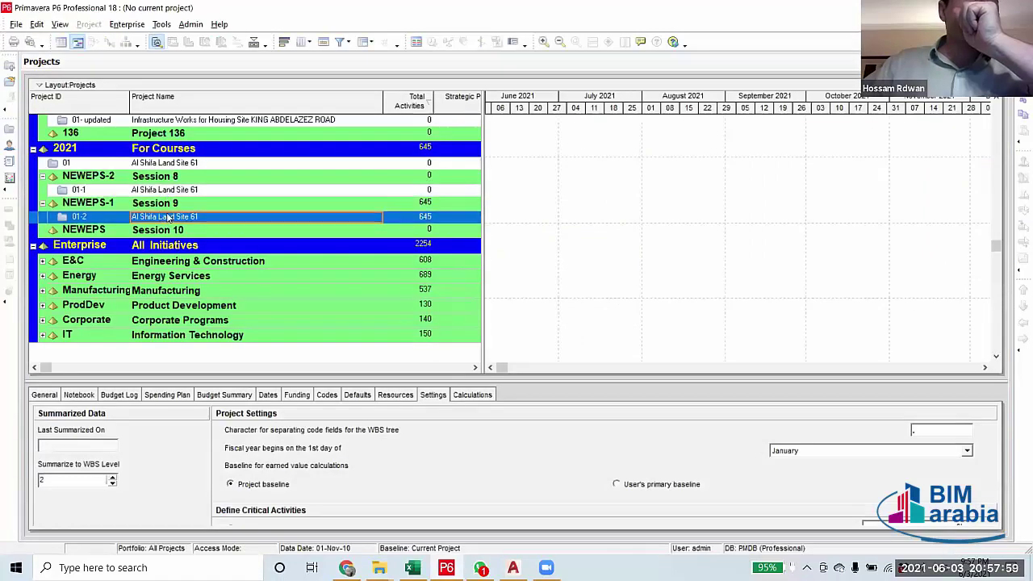
right_click(166, 213)
left_click(197, 222)
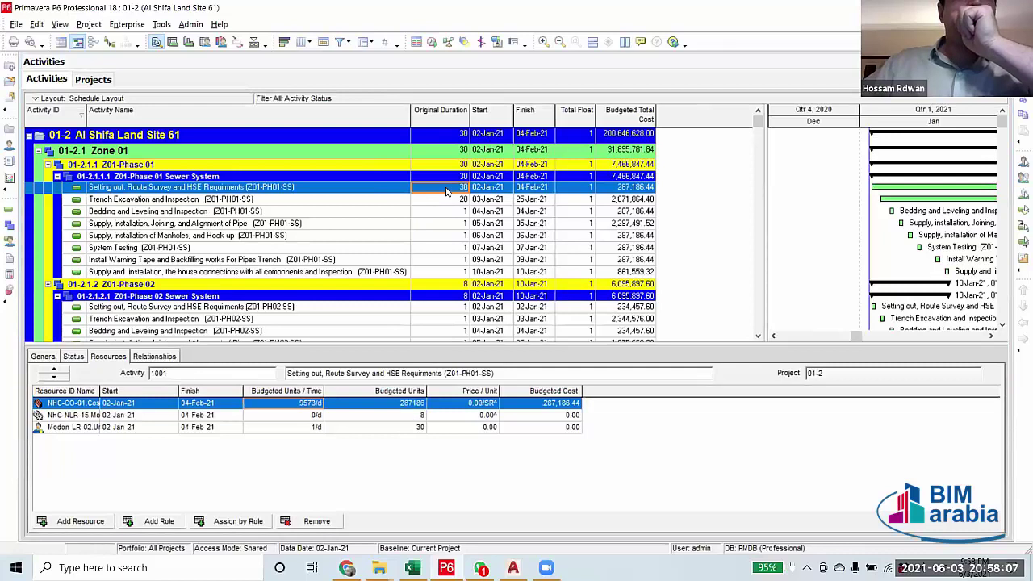
Set the original duration of Setting out, Route Survey and HSE Requirments (Z01-PH01-SS) to 1 and check its budgeted units per time.
left_click(446, 189)
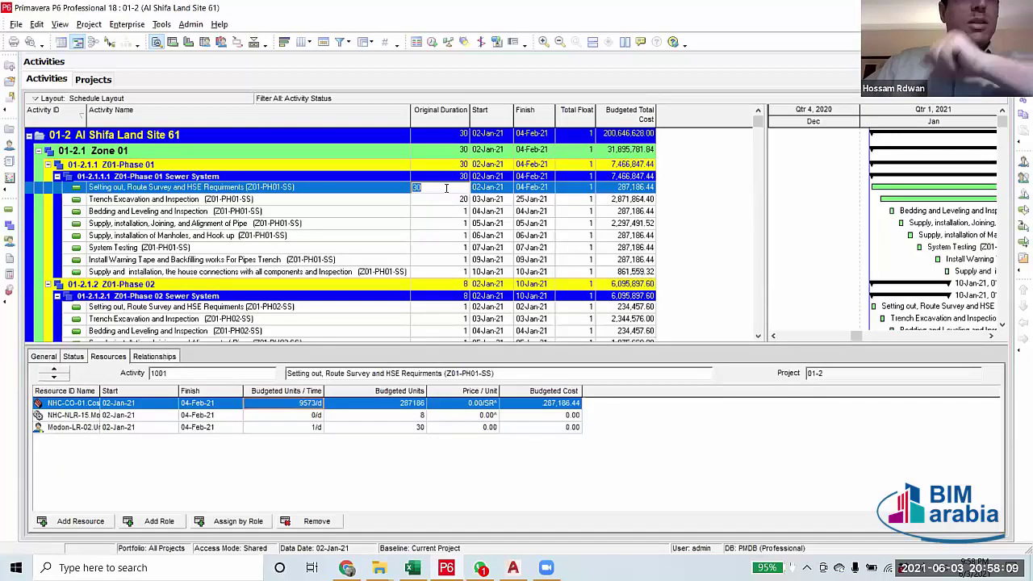
type("1")
key("Return")
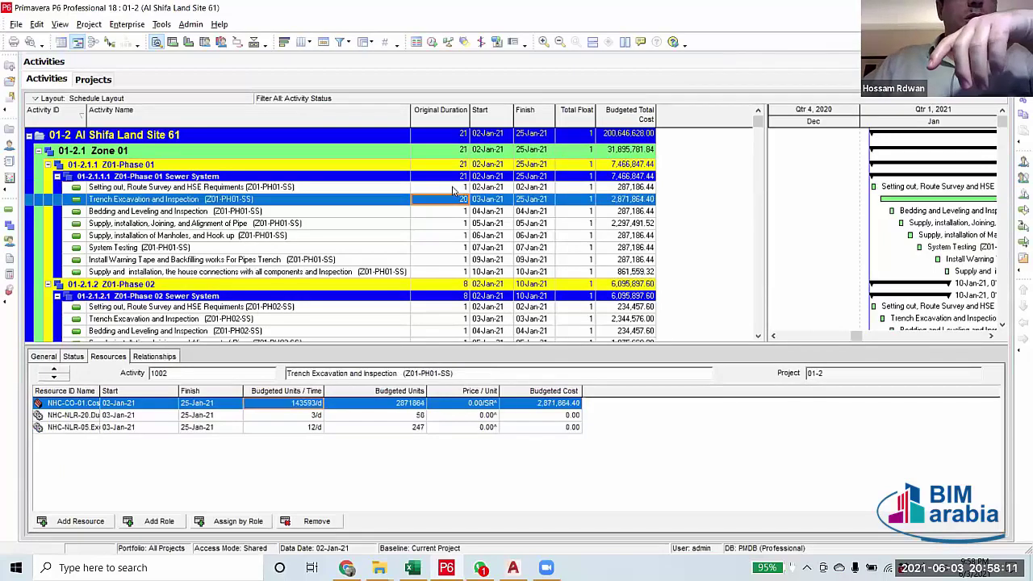
left_click(301, 429)
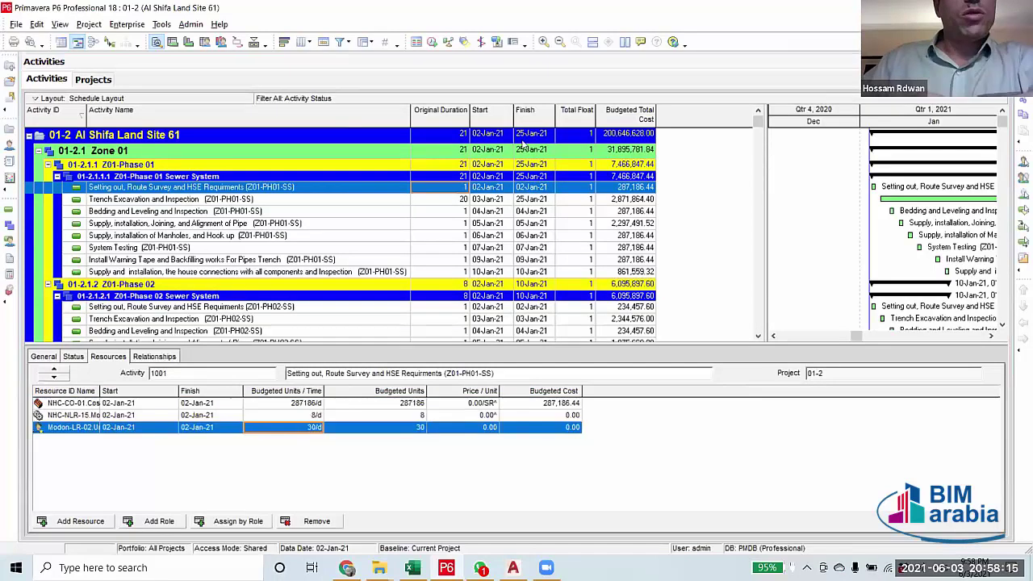
left_click(450, 201)
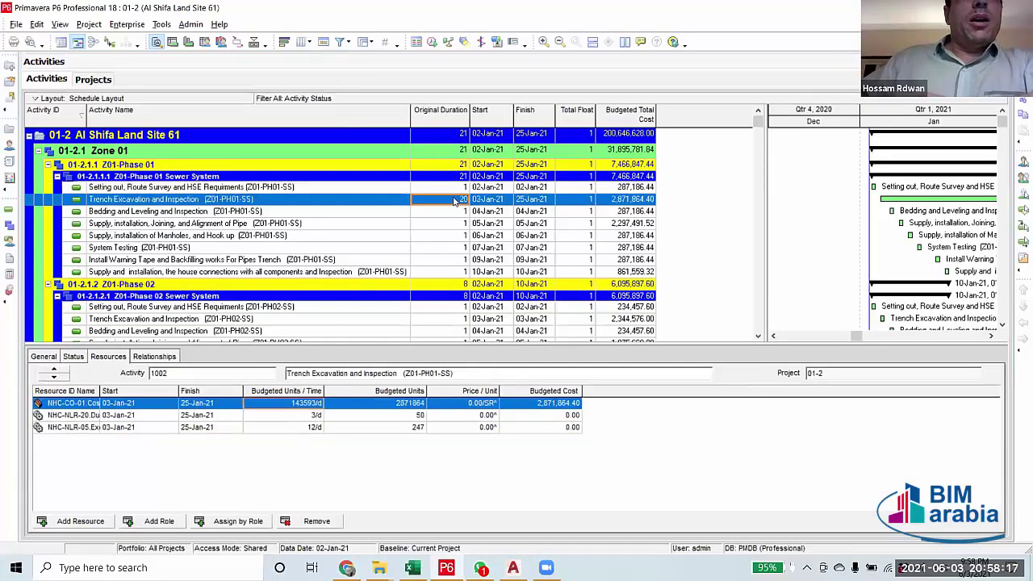
Select all activities from the first in Z01-Phase 01 to the last in Z04-Phase 04 and fill down the original duration.
left_click(457, 190)
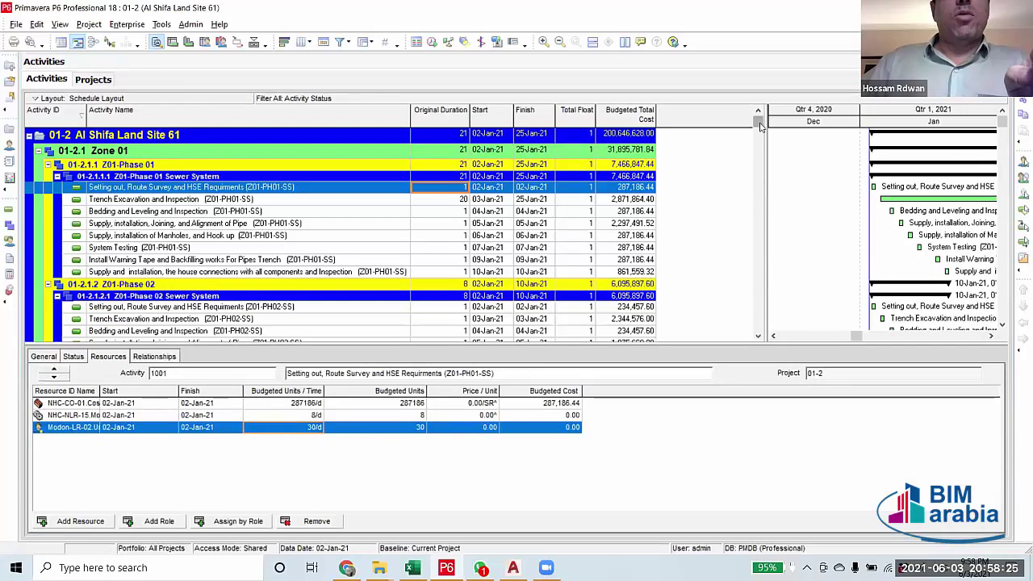
left_click_drag(759, 123, 759, 293)
scroll(420, 321, "down", 3)
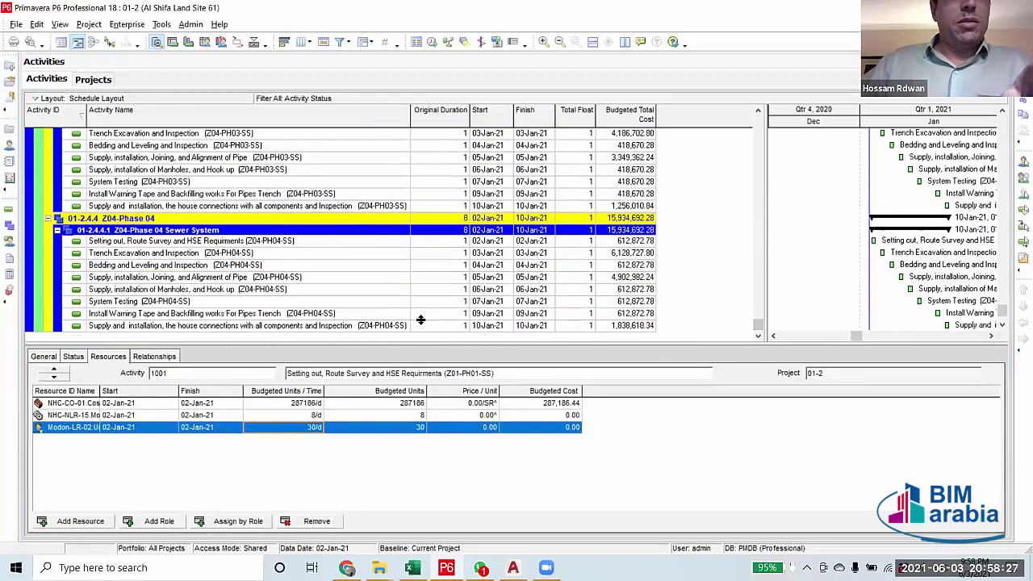
left_click(437, 326)
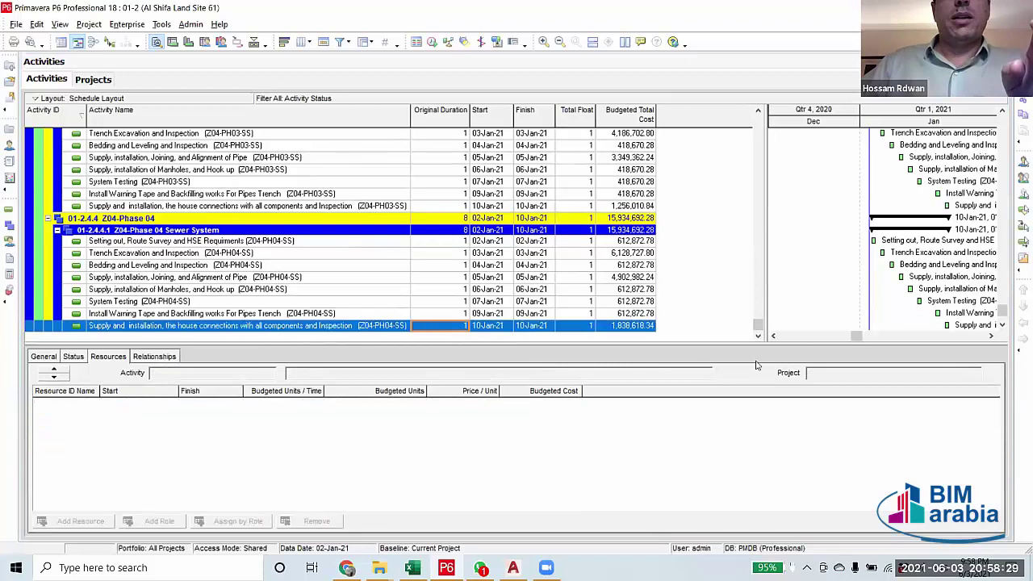
left_click_drag(759, 326, 759, 224)
scroll(484, 190, "up", 15)
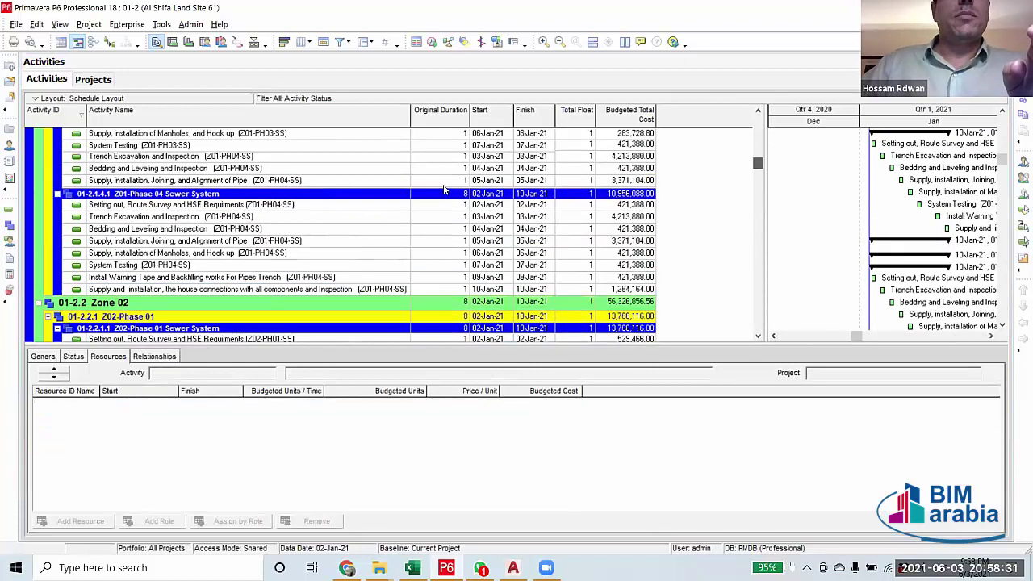
left_click(443, 188)
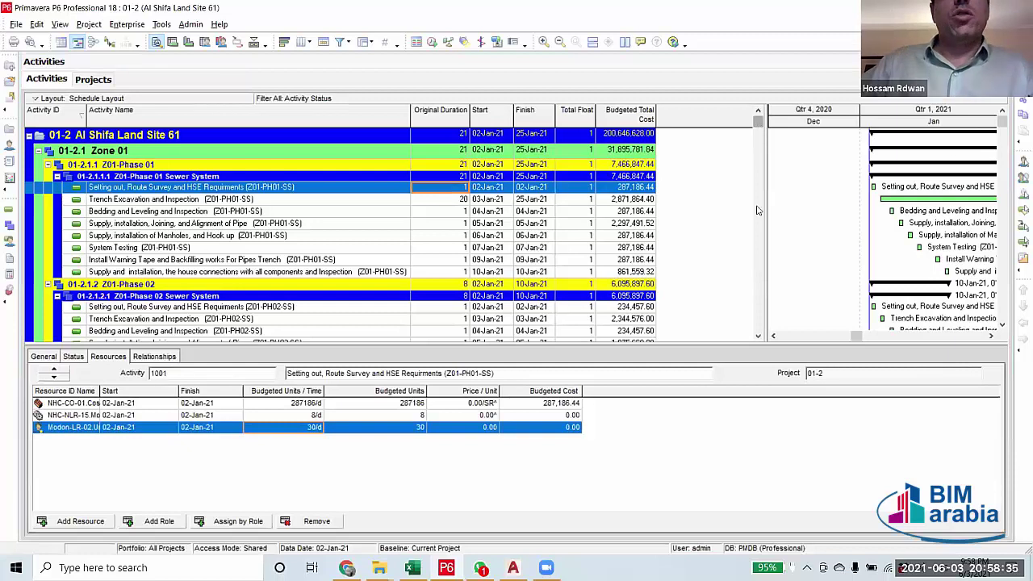
scroll(452, 326, "down", 15)
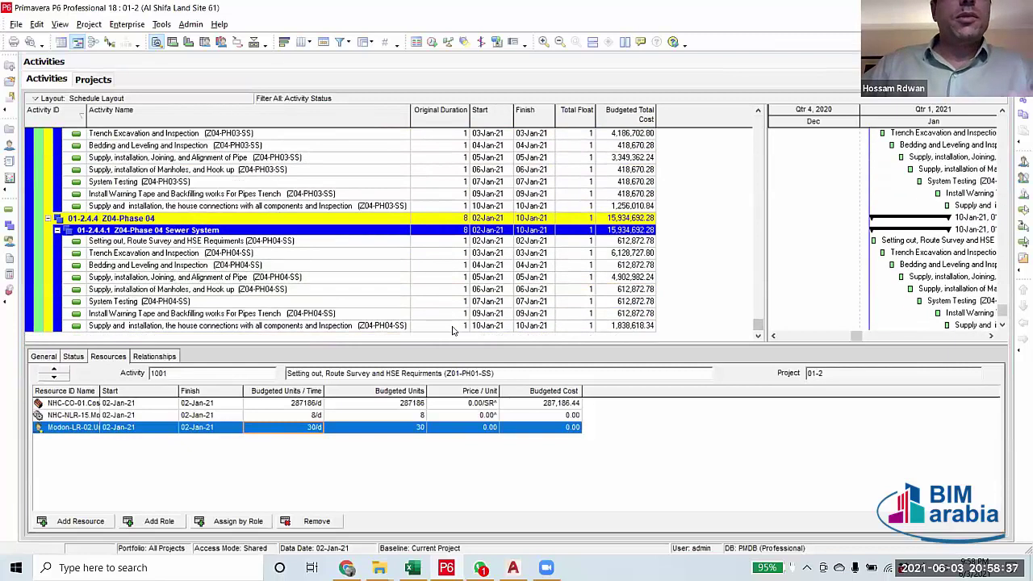
key("ctrl+a")
right_click(451, 329)
left_click(482, 74)
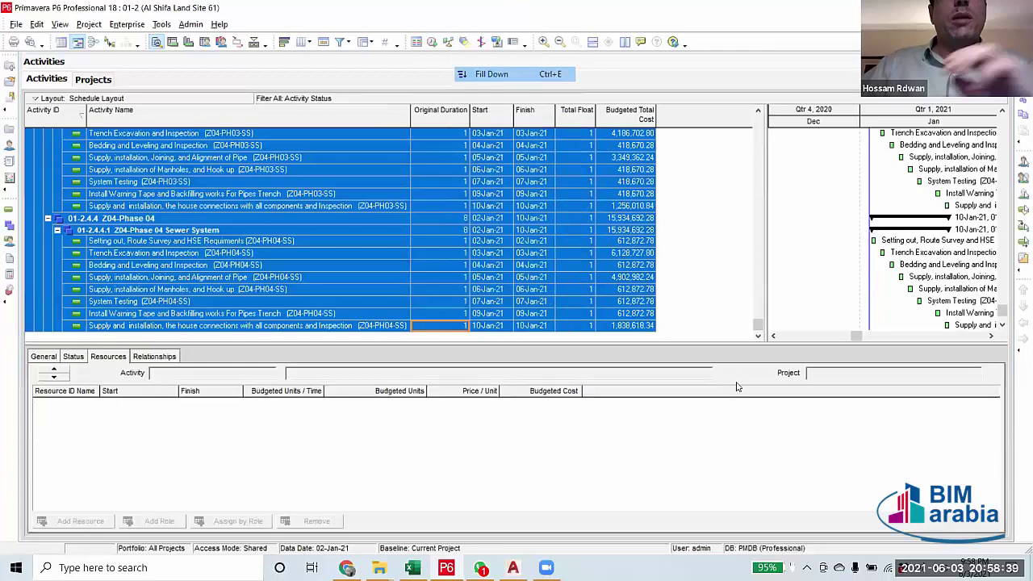
scroll(756, 119, "up", 10)
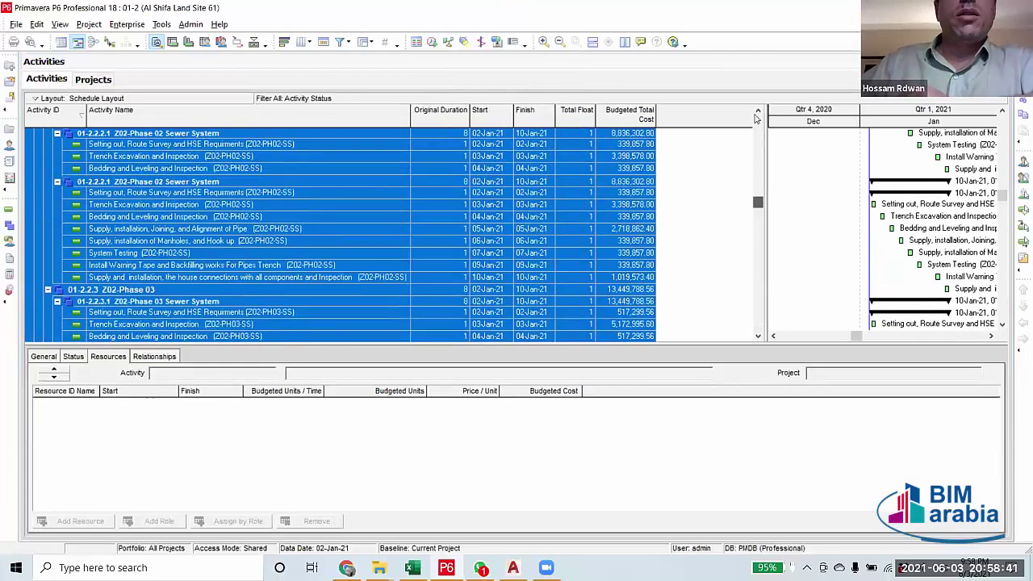
scroll(756, 119, "up", 5)
left_click(495, 304)
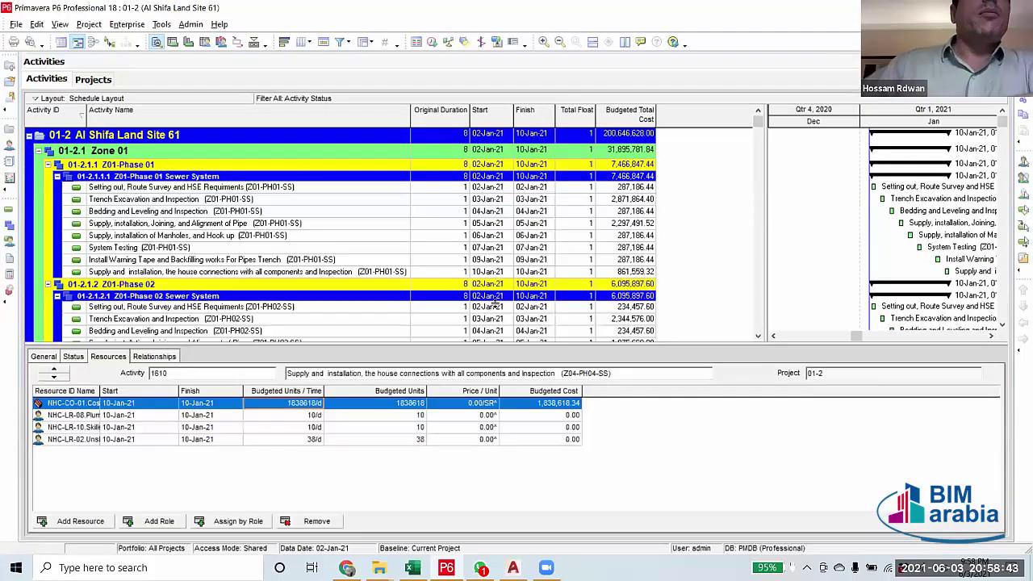
left_click(17, 24)
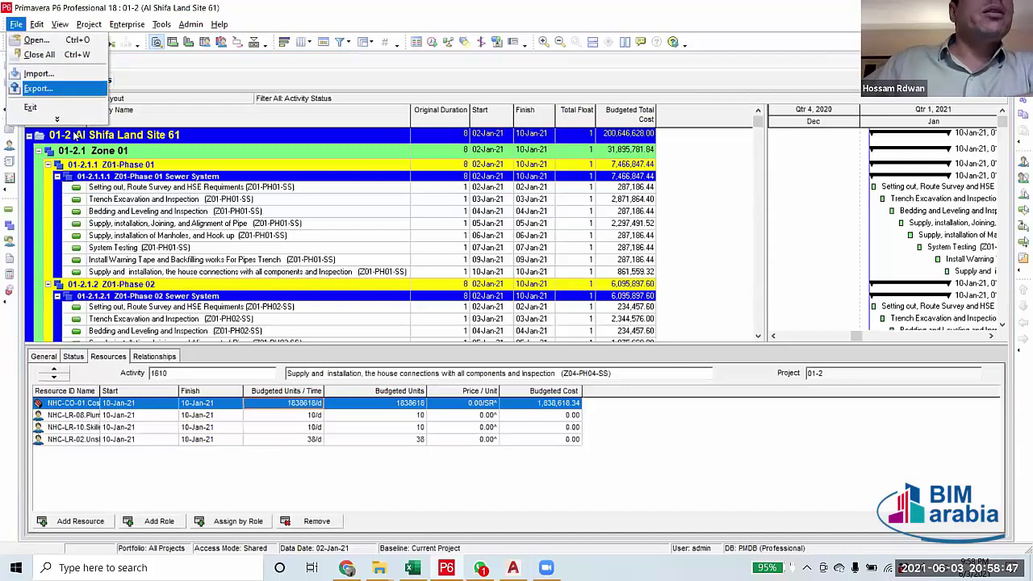
left_click(45, 89)
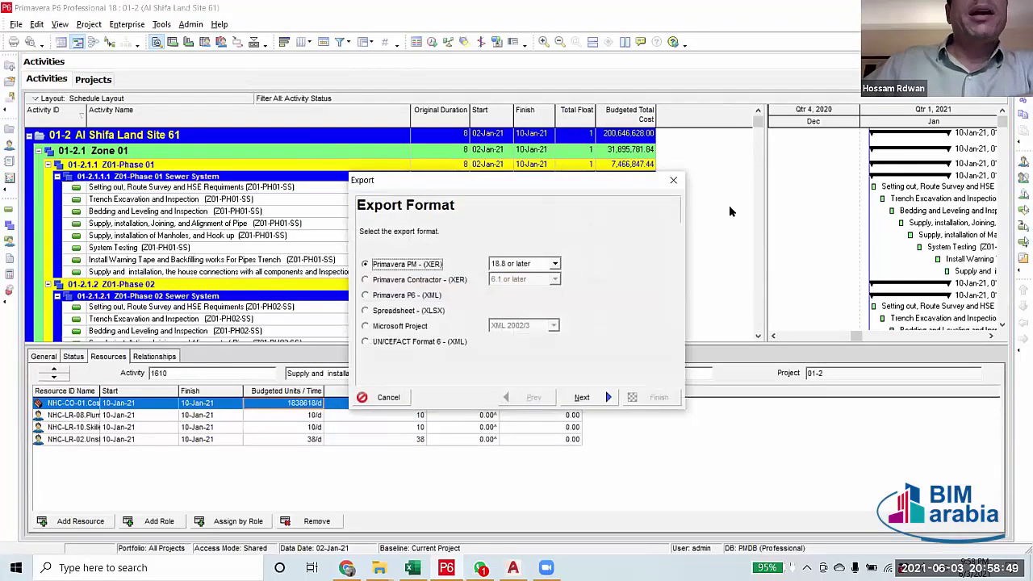
left_click(673, 180)
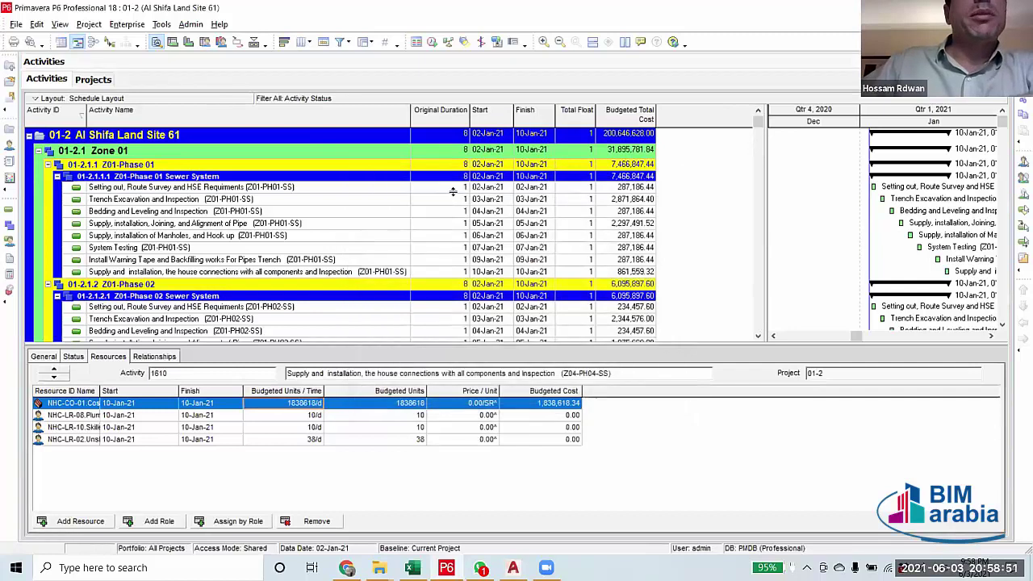
Start a spreadsheet (XLSX) export of the Activities data for project 01-2, Al Shifa Land Site 61.
left_click(452, 188)
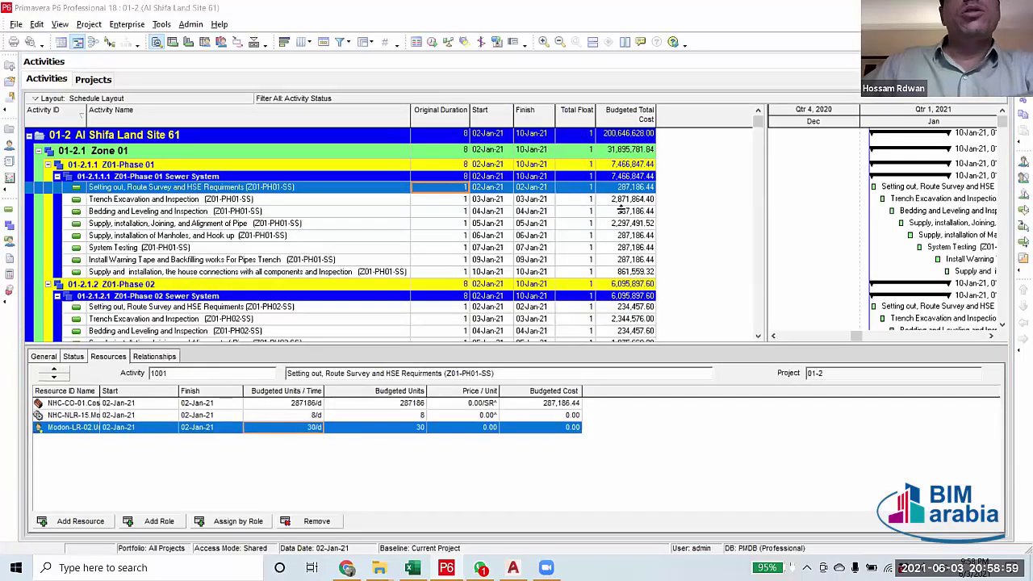
left_click(437, 198)
left_click(436, 188)
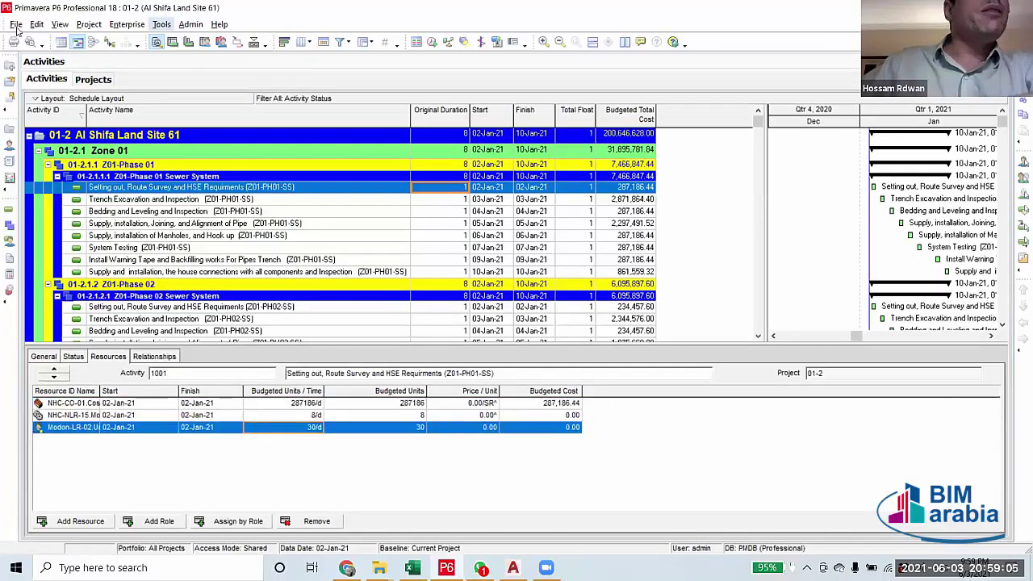
key("alt+f")
key("e")
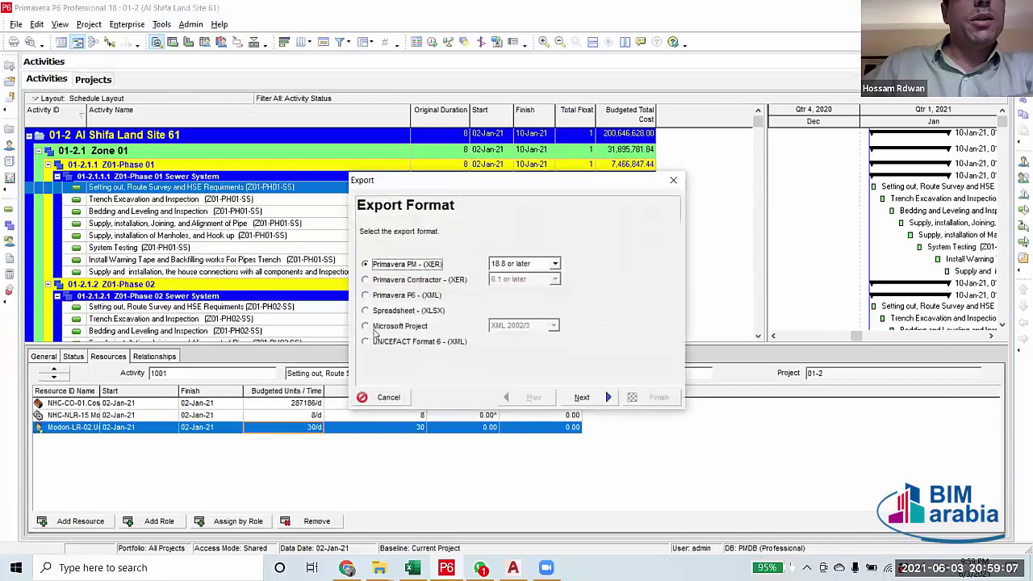
left_click(379, 310)
left_click(601, 399)
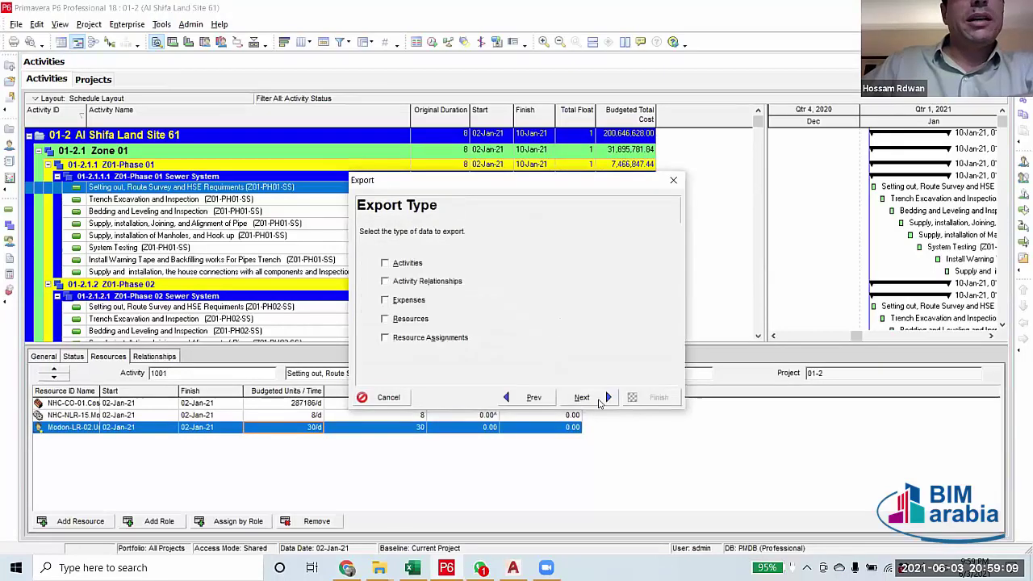
left_click(407, 263)
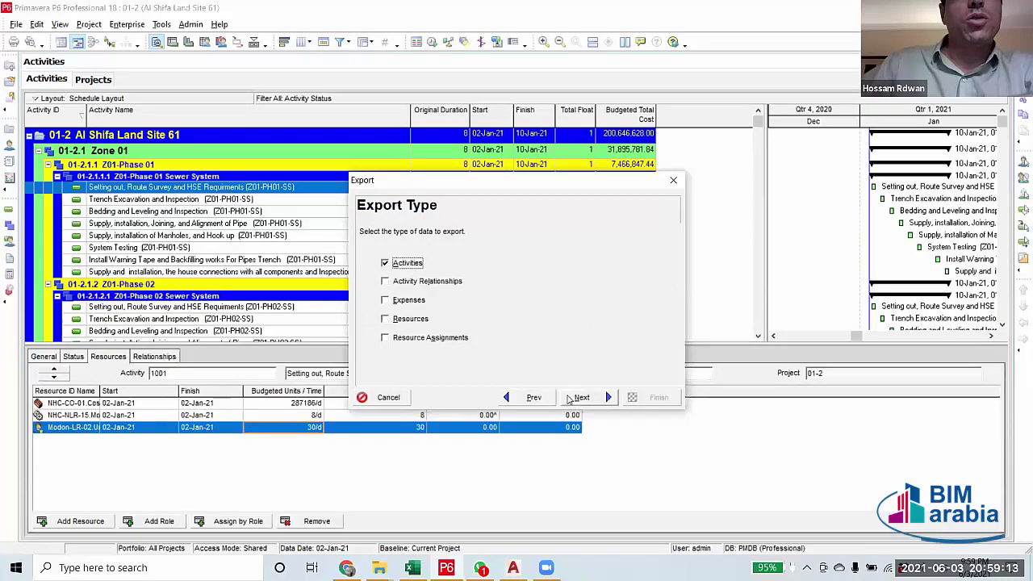
left_click(581, 399)
left_click(381, 283)
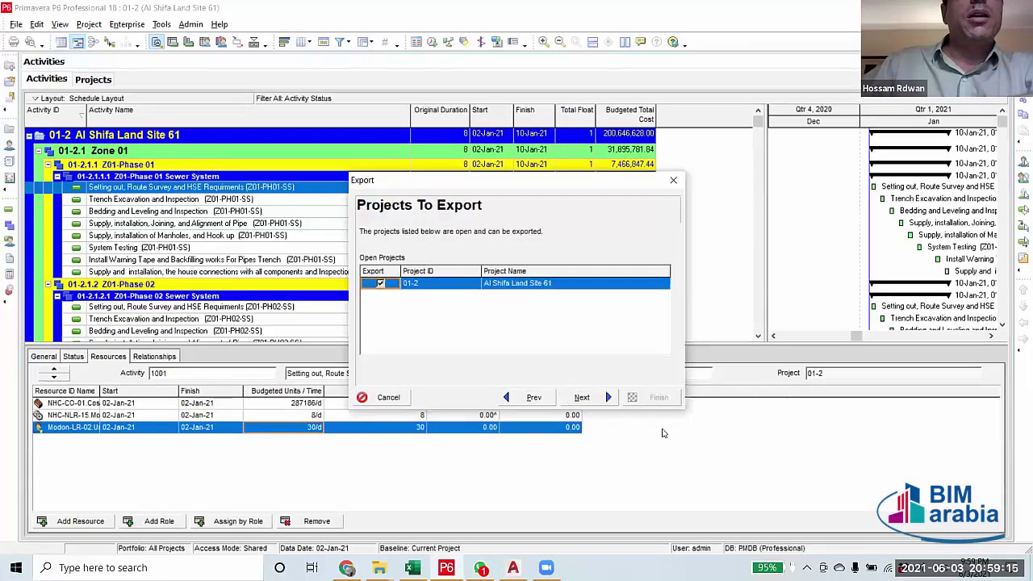
left_click(581, 397)
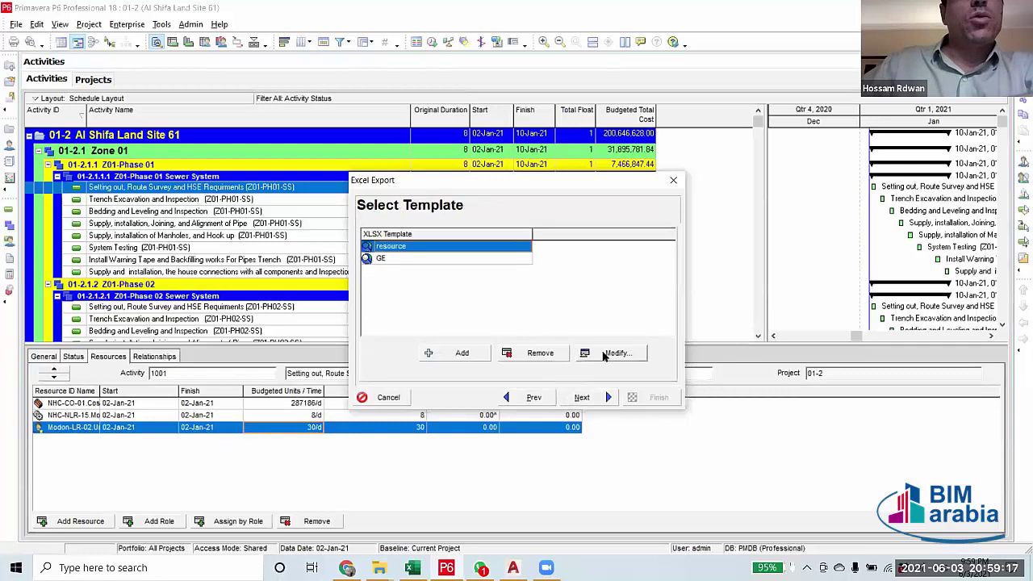
Review the selected columns of the resource export template, including Activity Name, Original Duration and Resources, and accept the template.
left_click(613, 353)
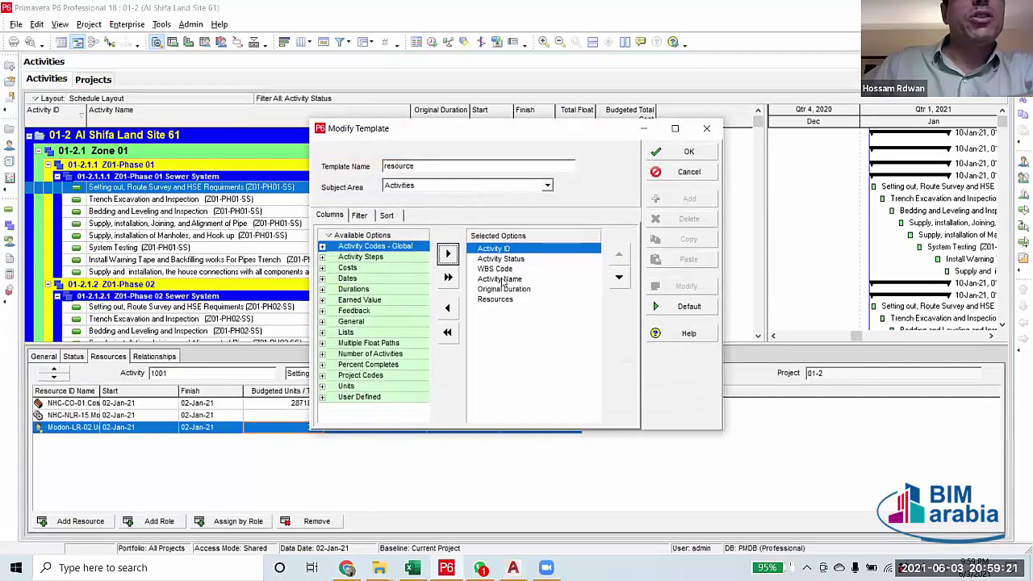
left_click(504, 280)
left_click(511, 299)
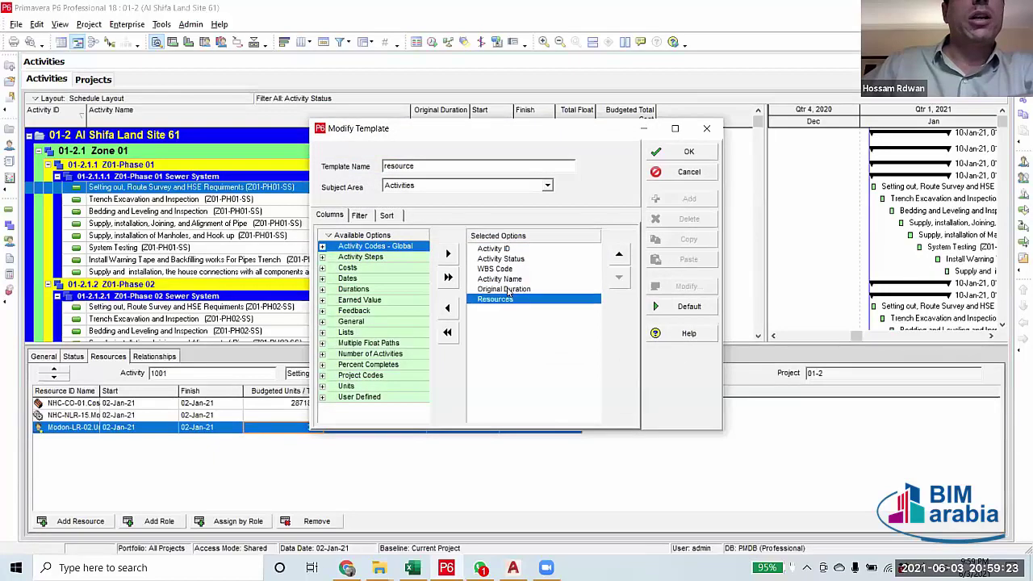
left_click(500, 289)
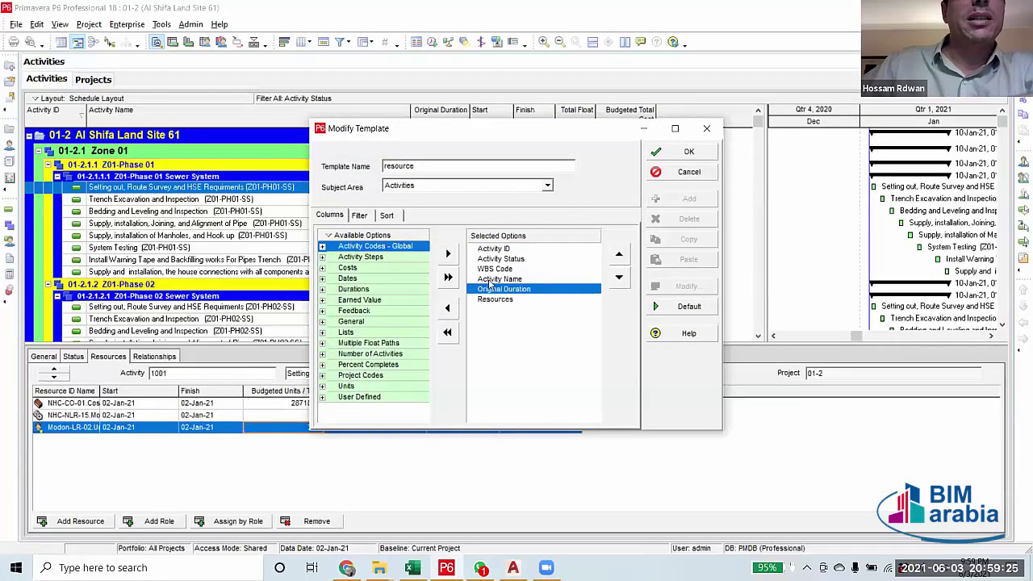
left_click(491, 281)
key("Down")
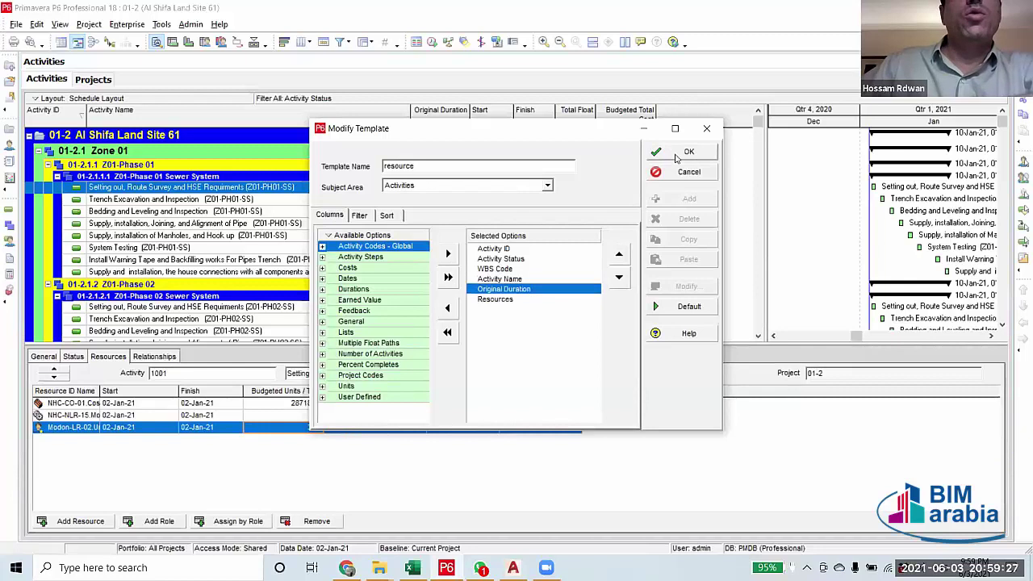
left_click(678, 154)
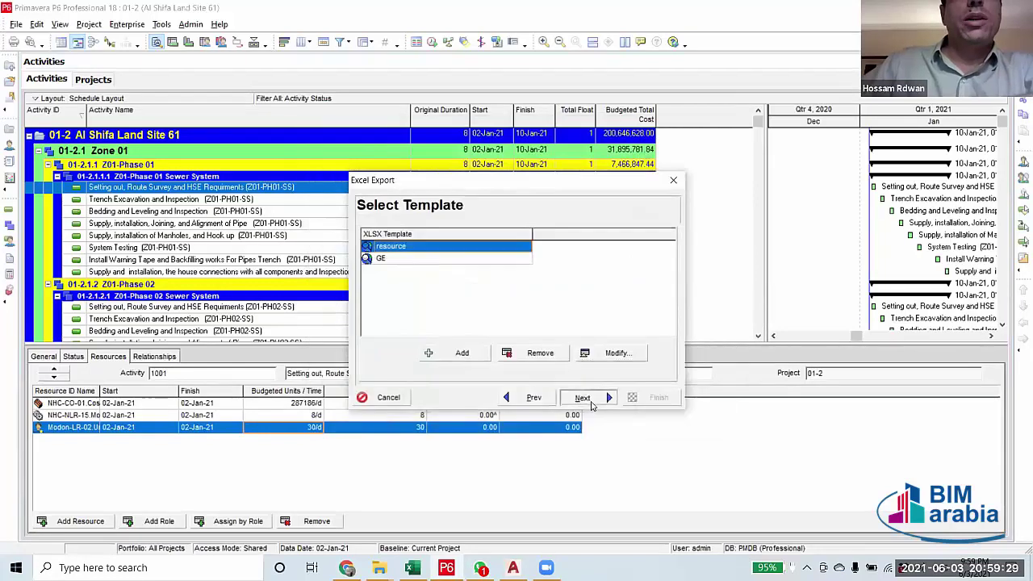
Continue with the resource template and browse to the Desktop as the location for the export file 01-2-Activities.xlsx.
left_click(590, 398)
left_click(638, 276)
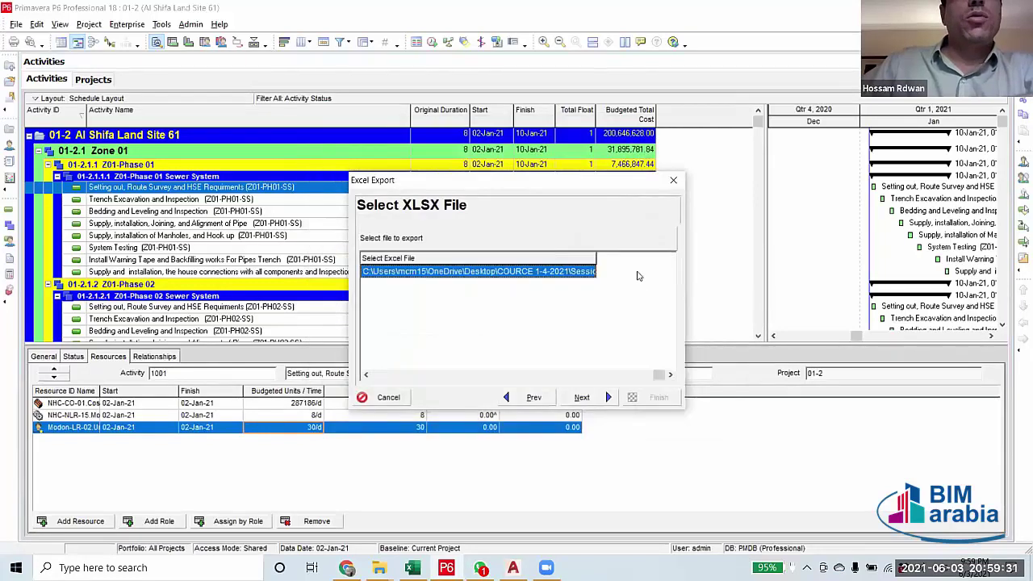
left_click(591, 274)
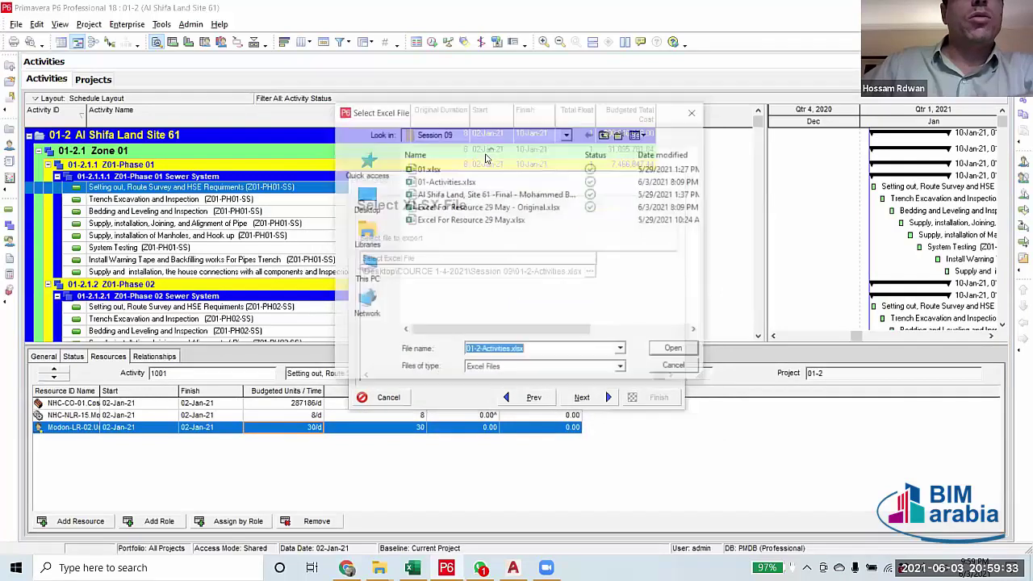
left_click(568, 135)
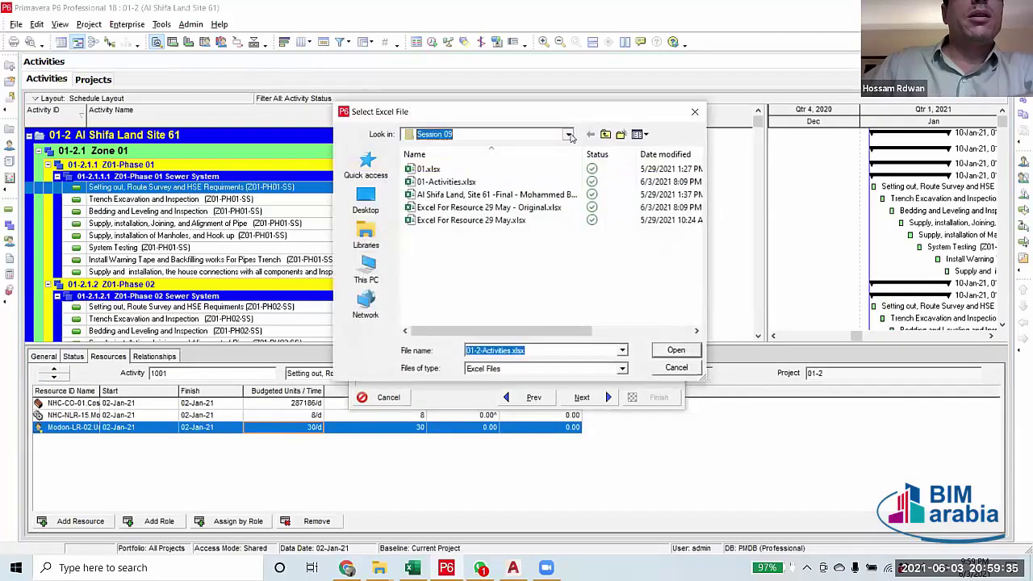
left_click(440, 159)
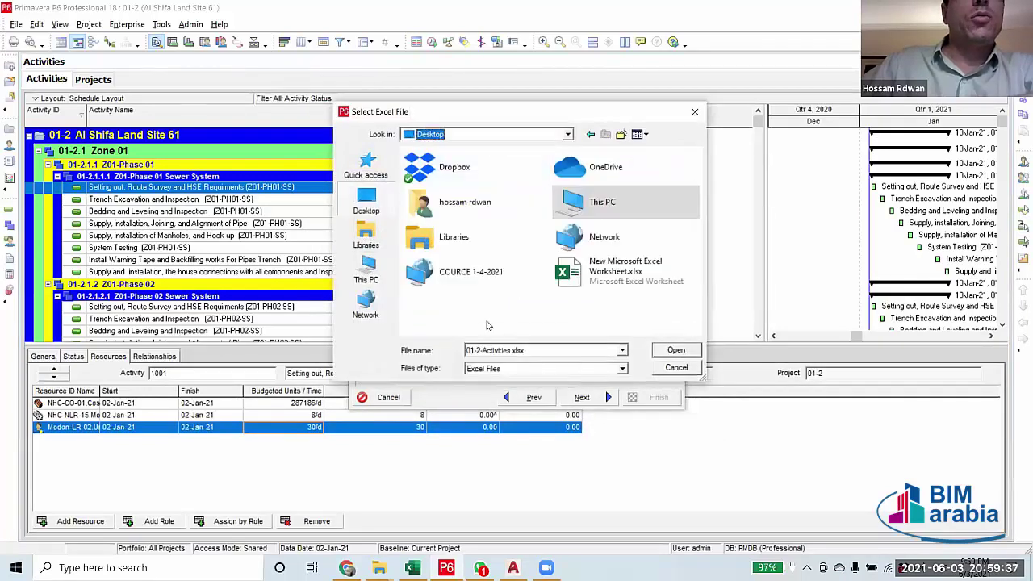
left_click(540, 350)
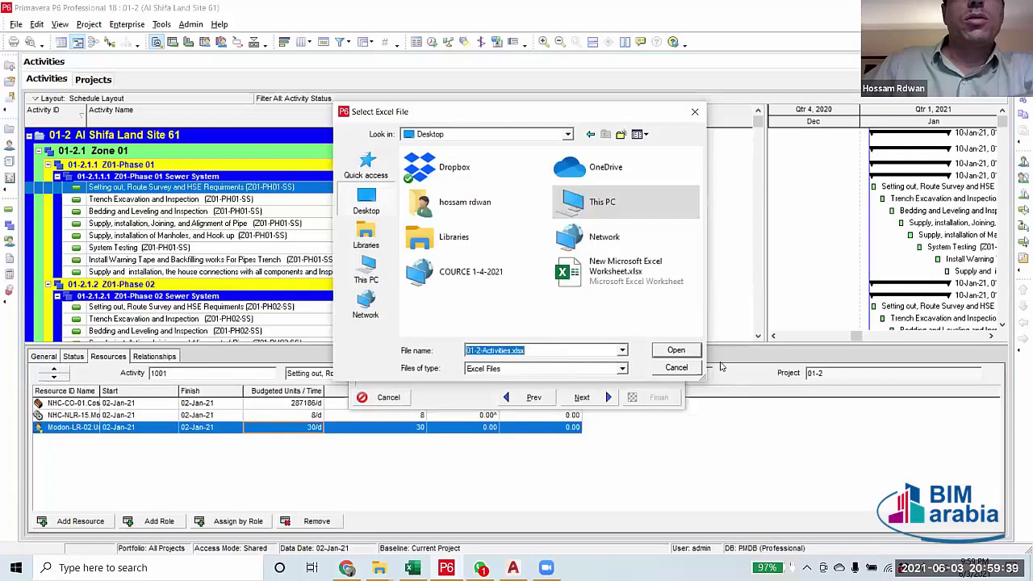
left_click(676, 352)
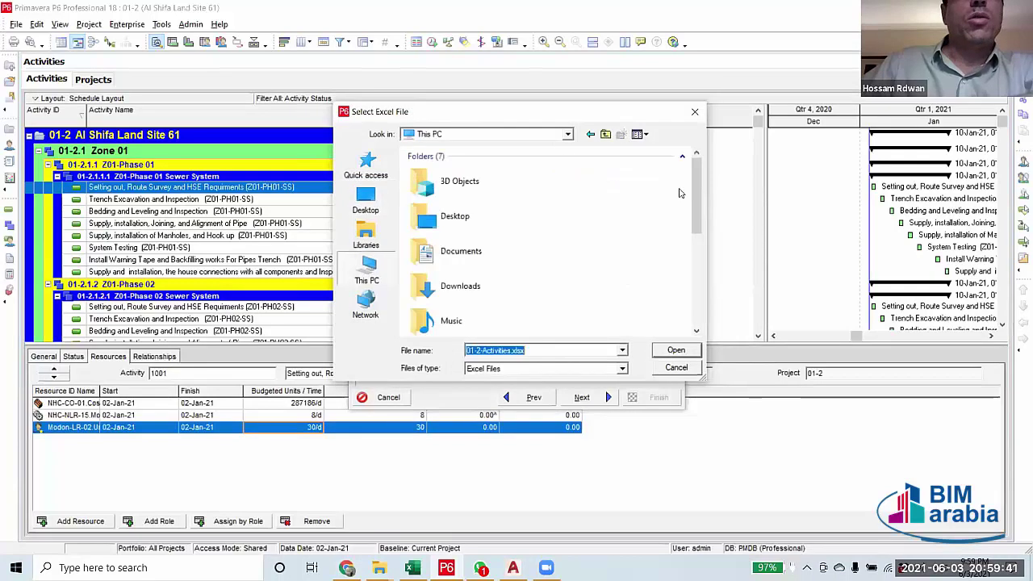
left_click(568, 134)
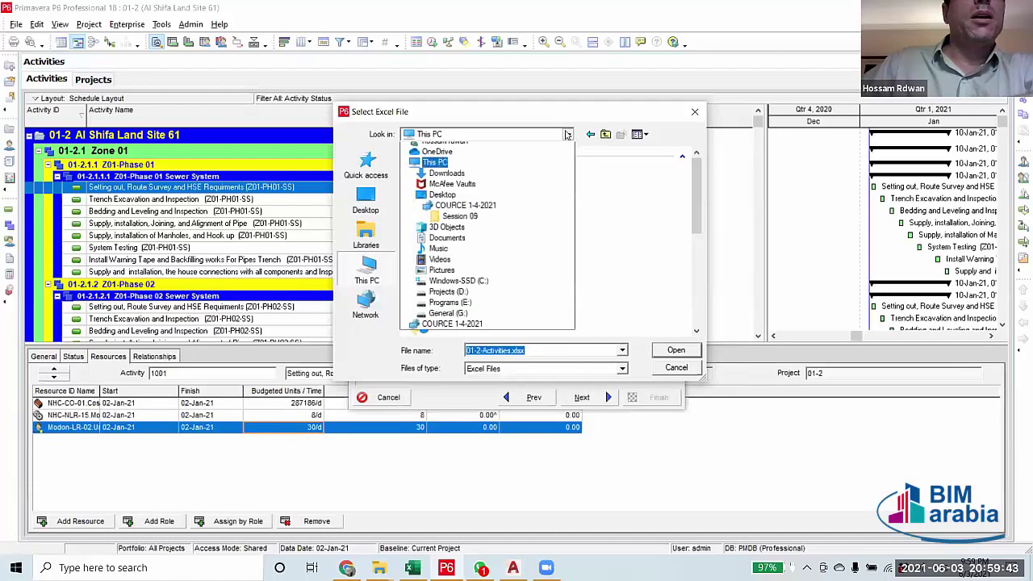
left_click(476, 160)
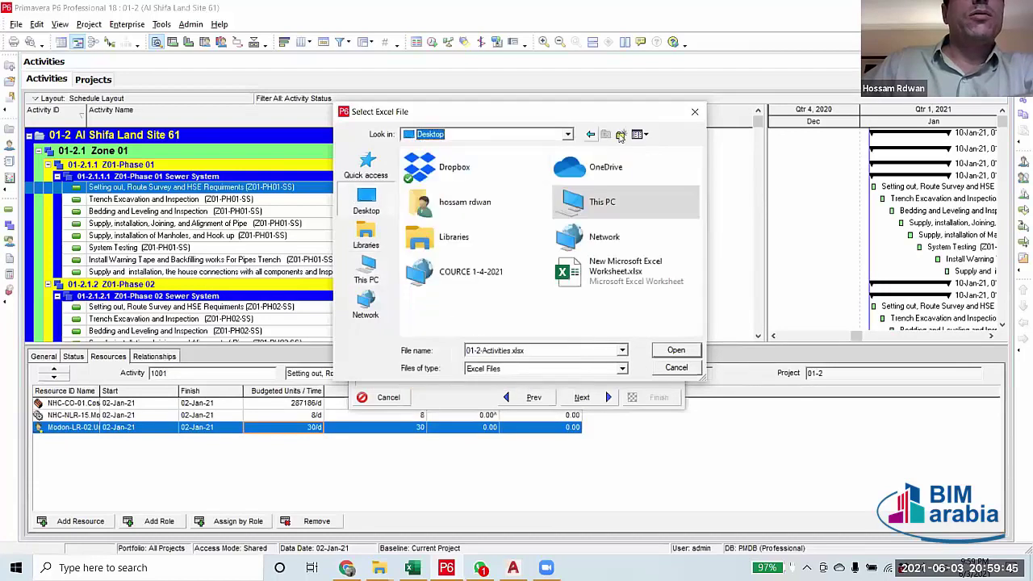
Create a new folder named 3-JUN-2021 on the Desktop.
left_click(621, 134)
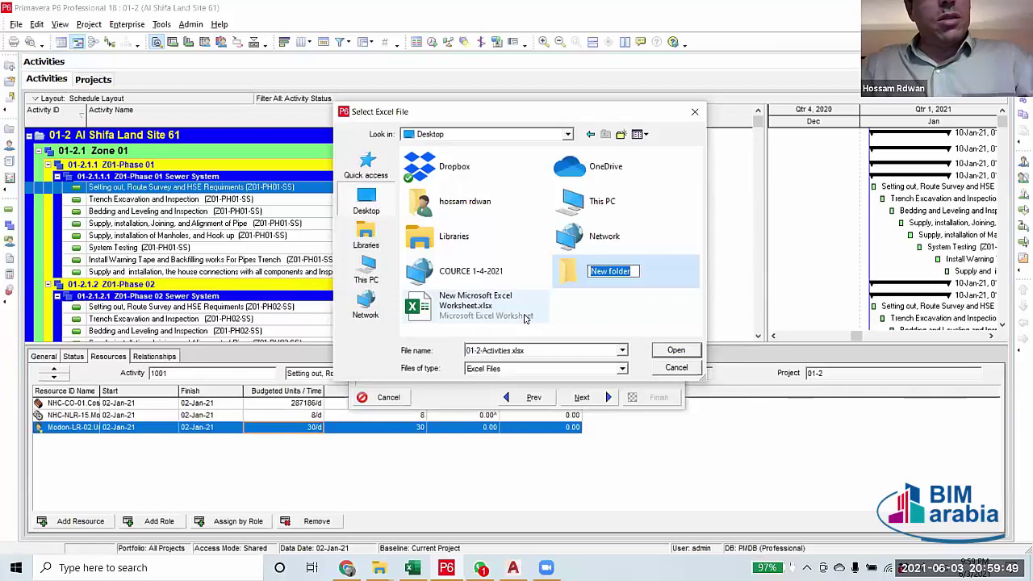
type("3-")
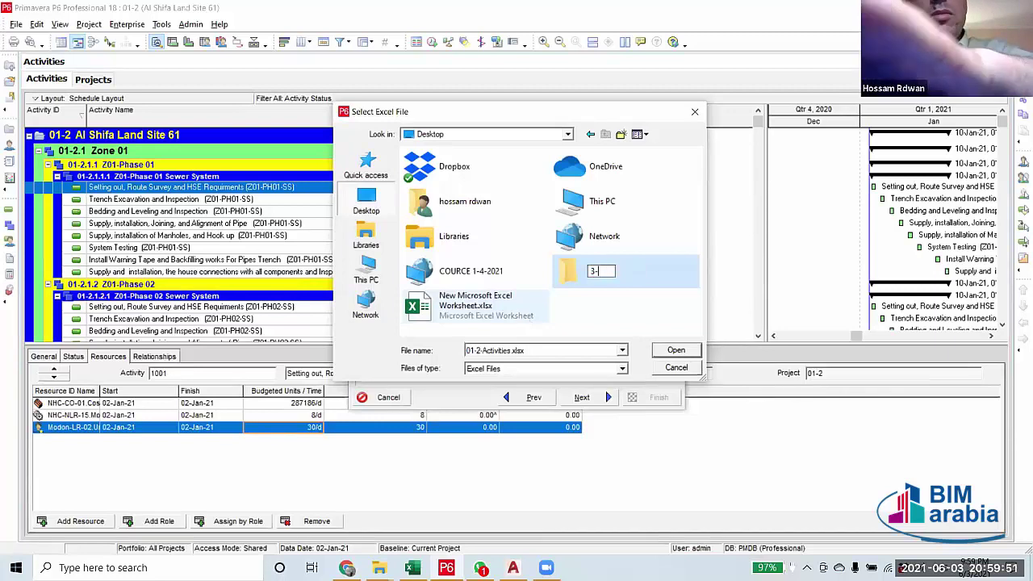
type("JU")
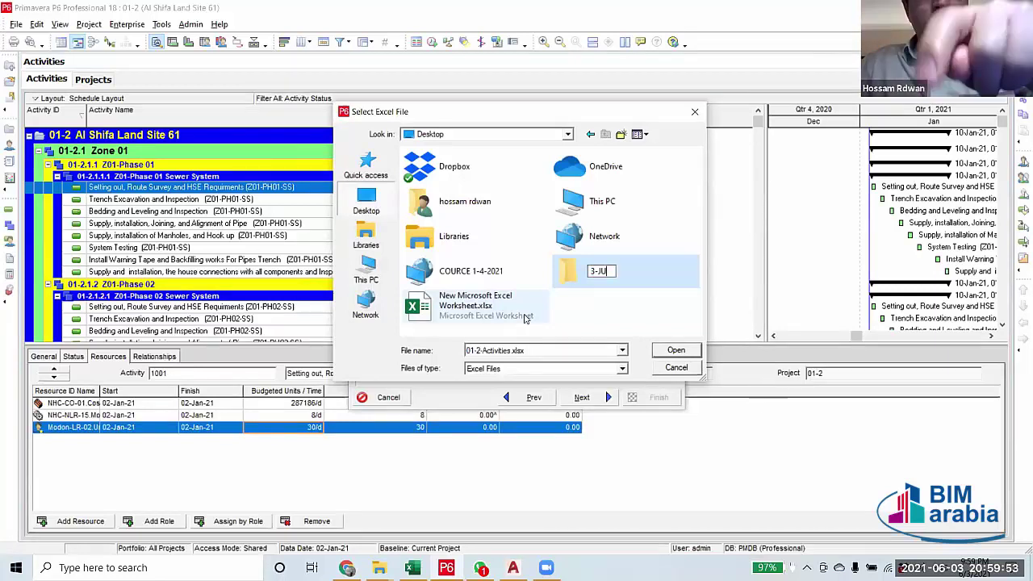
type("N")
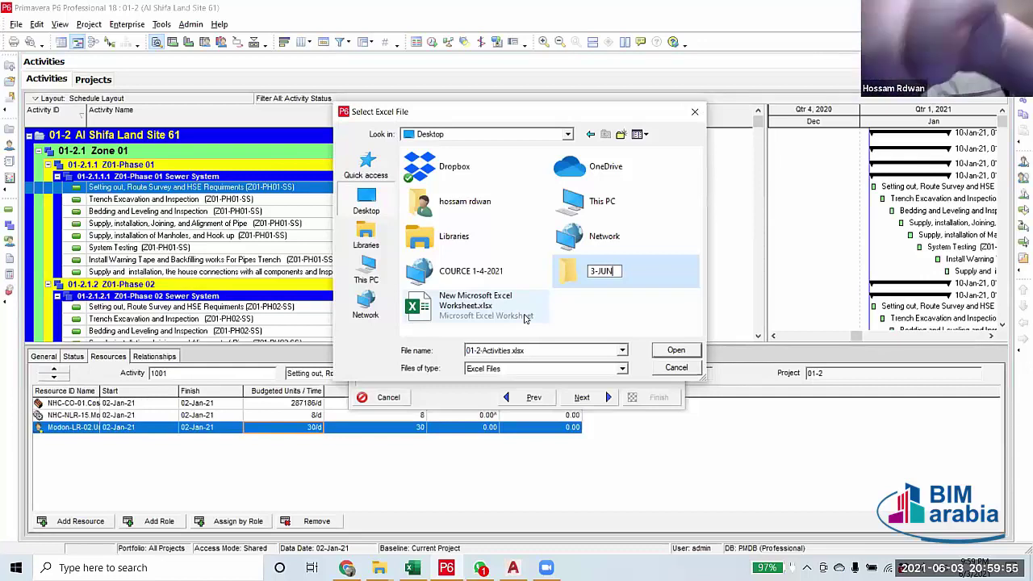
type("-20")
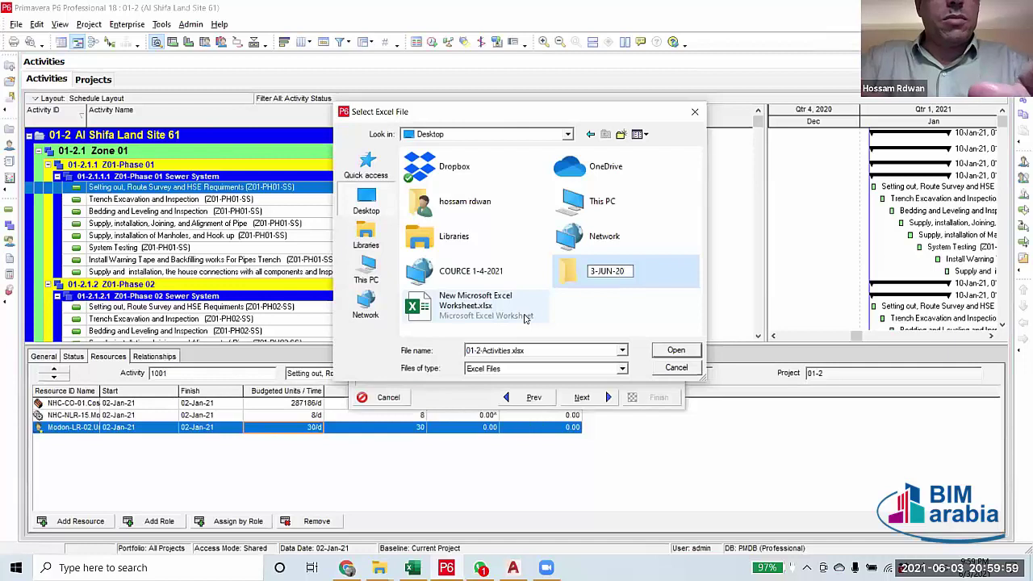
type("21")
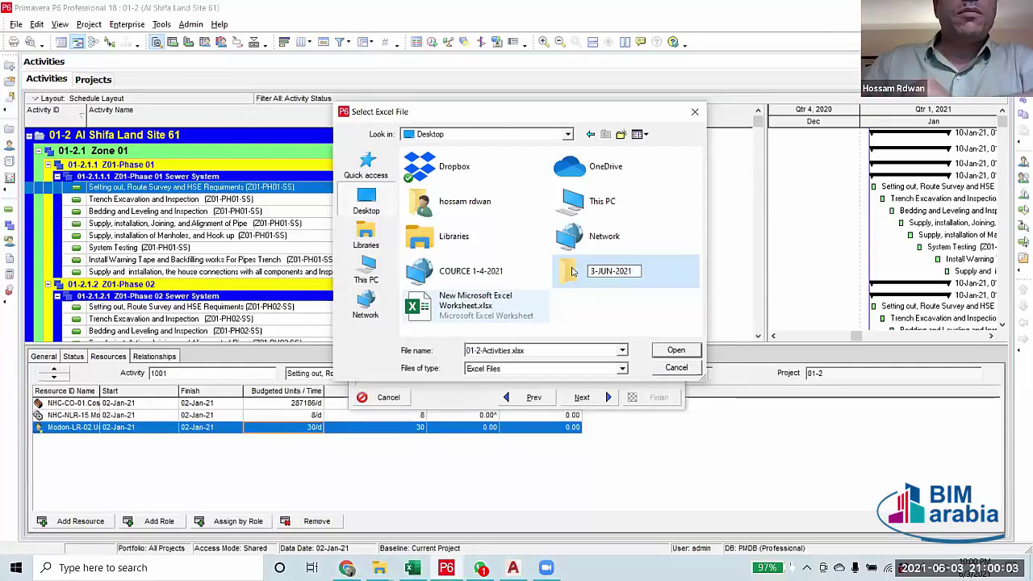
left_click(567, 281)
Export the activities to 01-2-Activities.xlsx in the 3-JUN-2021 folder and close the export wizard.
double_click(468, 274)
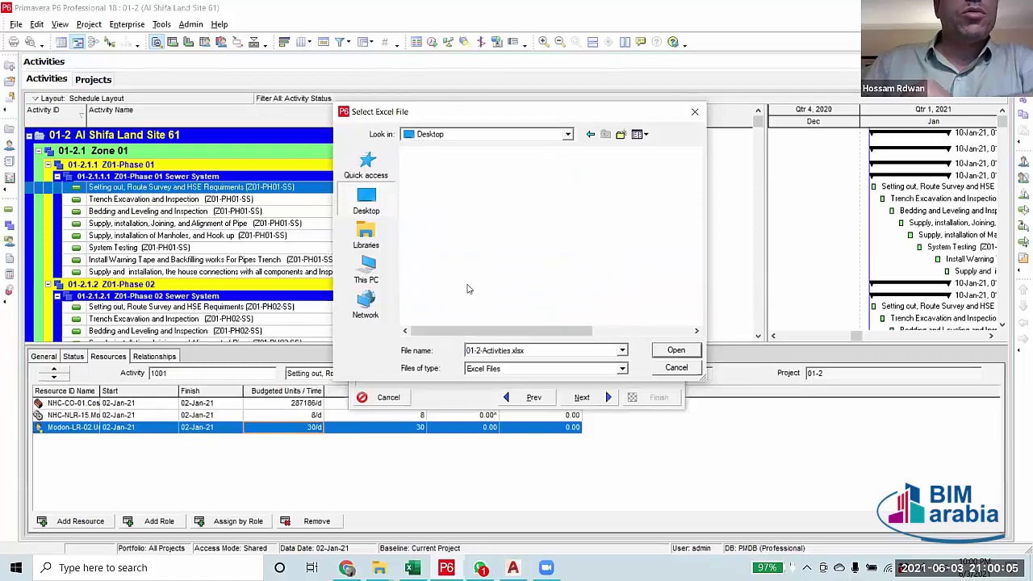
left_click(674, 350)
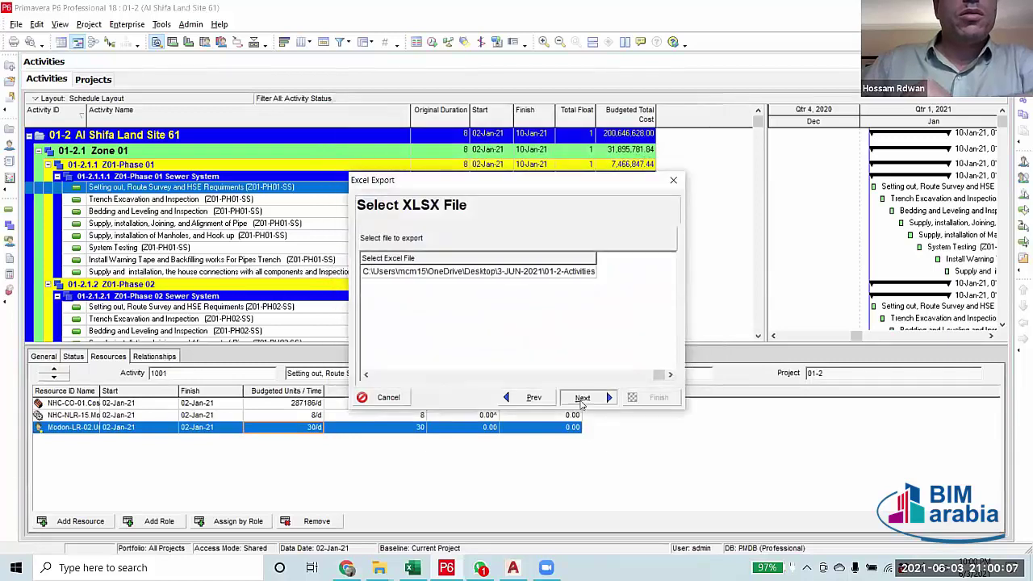
left_click(581, 397)
left_click(647, 397)
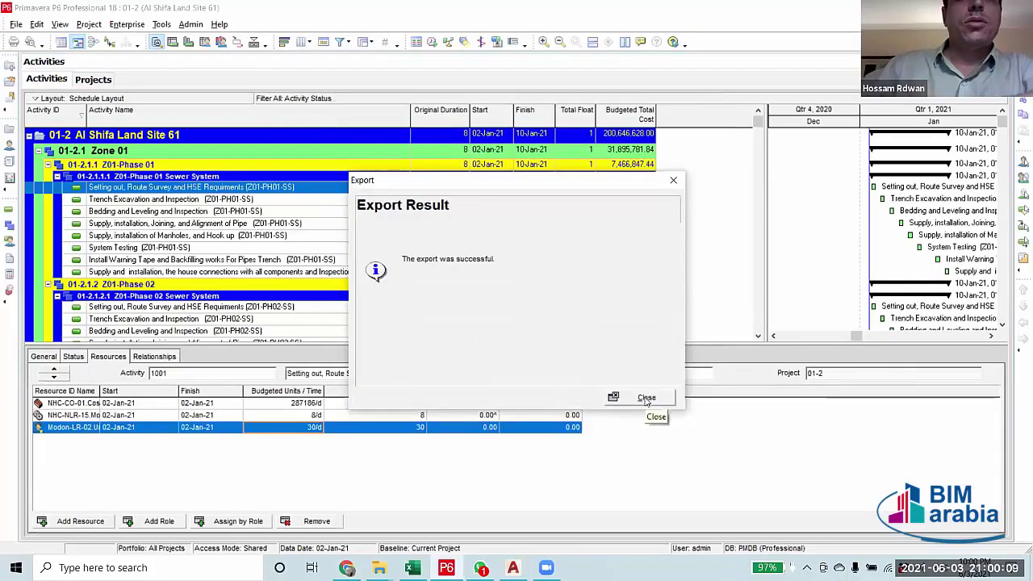
left_click(645, 396)
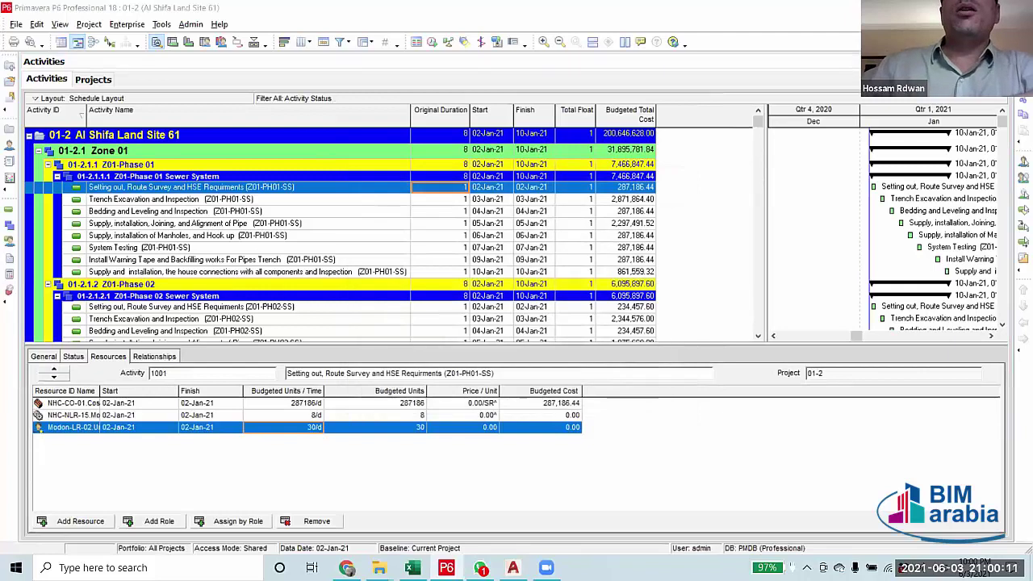
Go to the desktop and open the exported file 01-2-Activities.xlsx from the 3-JUN-2021 folder in Excel.
left_click(939, 7)
left_click(939, 6)
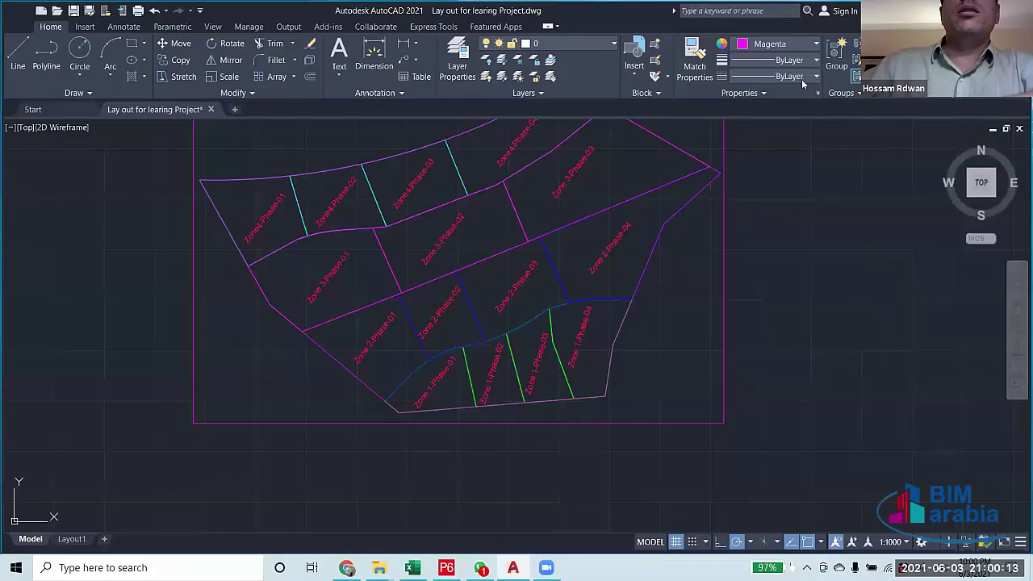
left_click(939, 7)
left_click(767, 79)
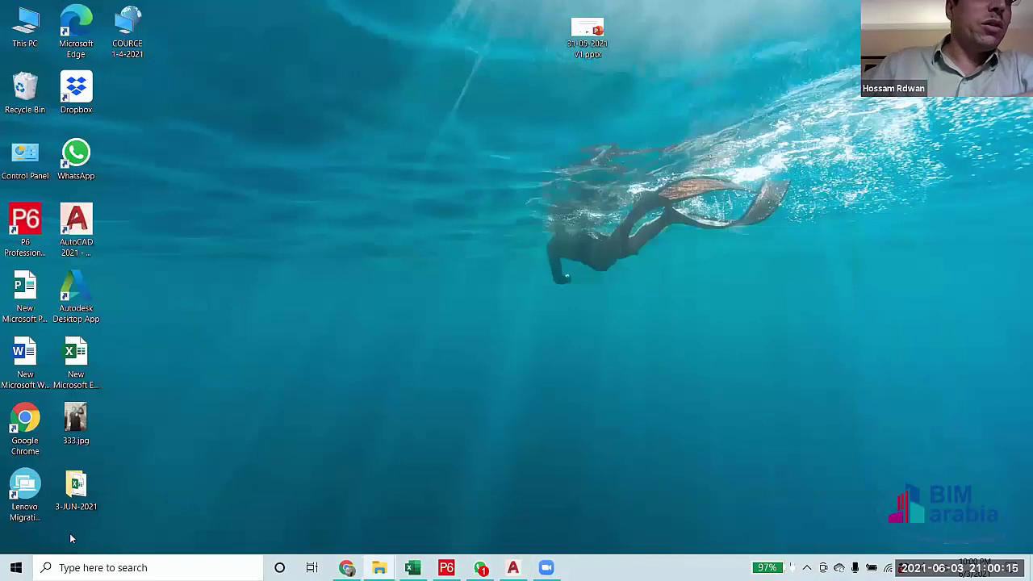
double_click(76, 504)
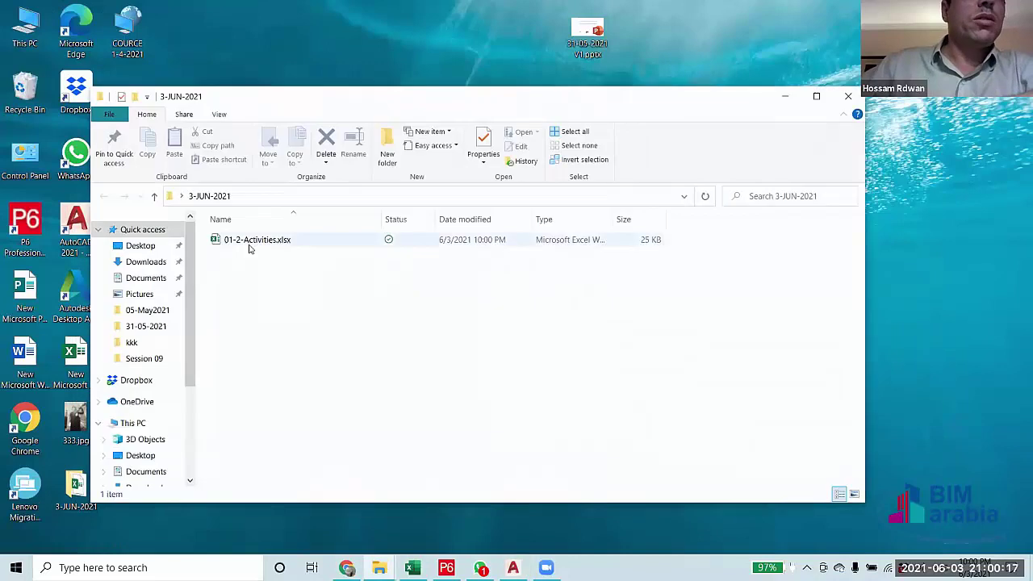
double_click(250, 243)
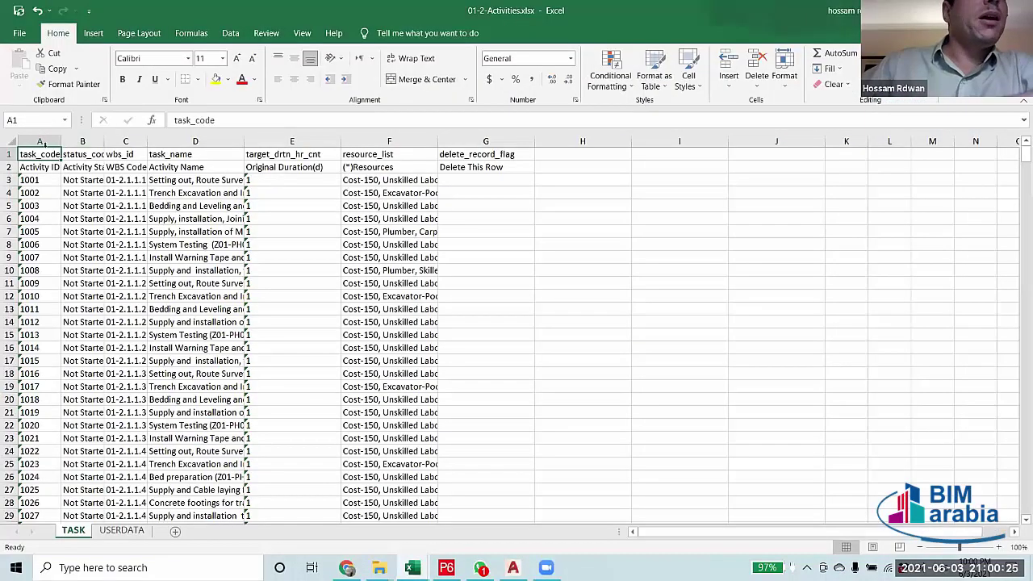
Copy all activity IDs of the TASK sheet, from cell A3 down to the last row.
left_click_drag(45, 181, 33, 153)
scroll(895, 338, "up", 18)
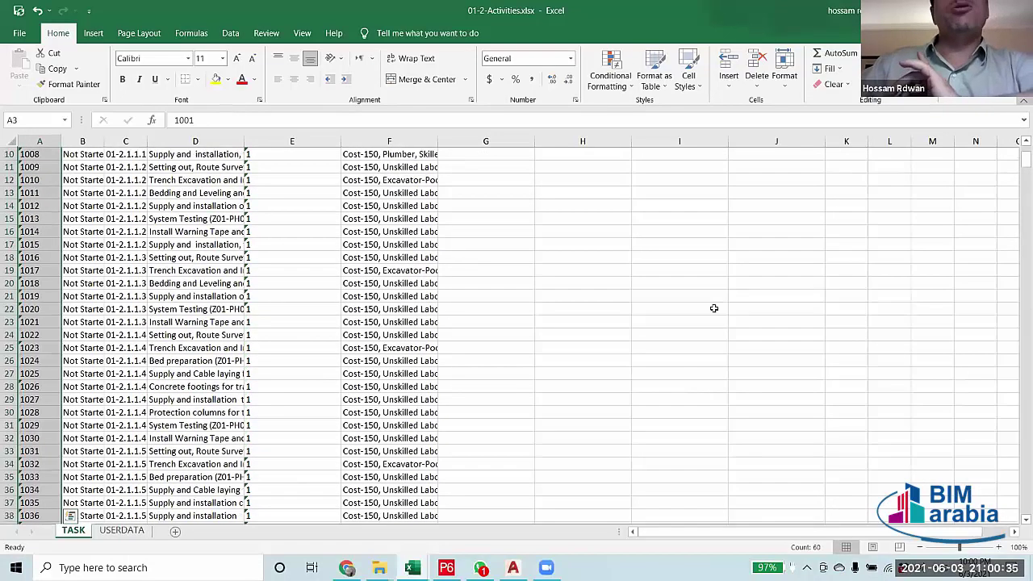
scroll(602, 348, "up", 3)
left_click(583, 231)
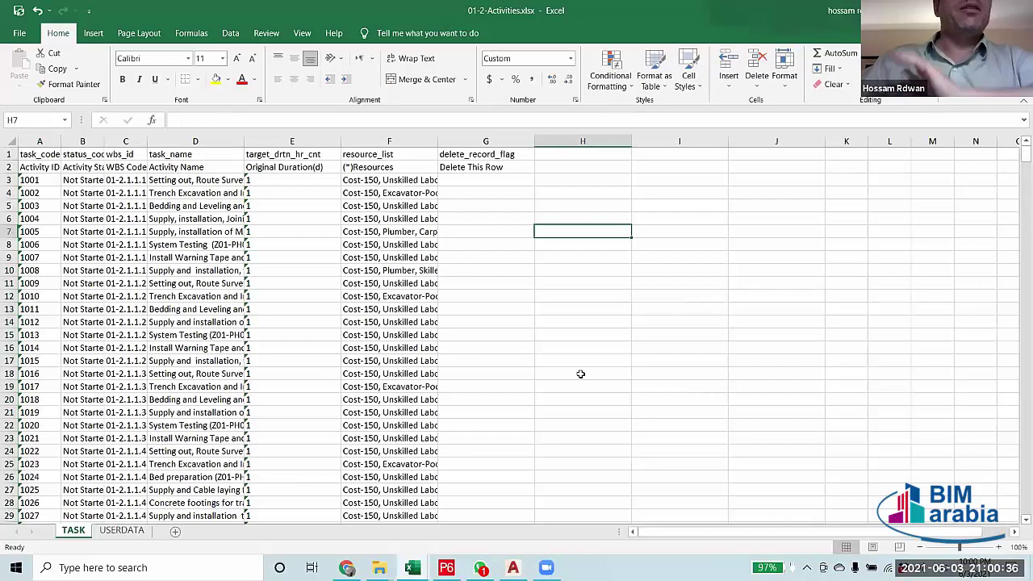
left_click(52, 178)
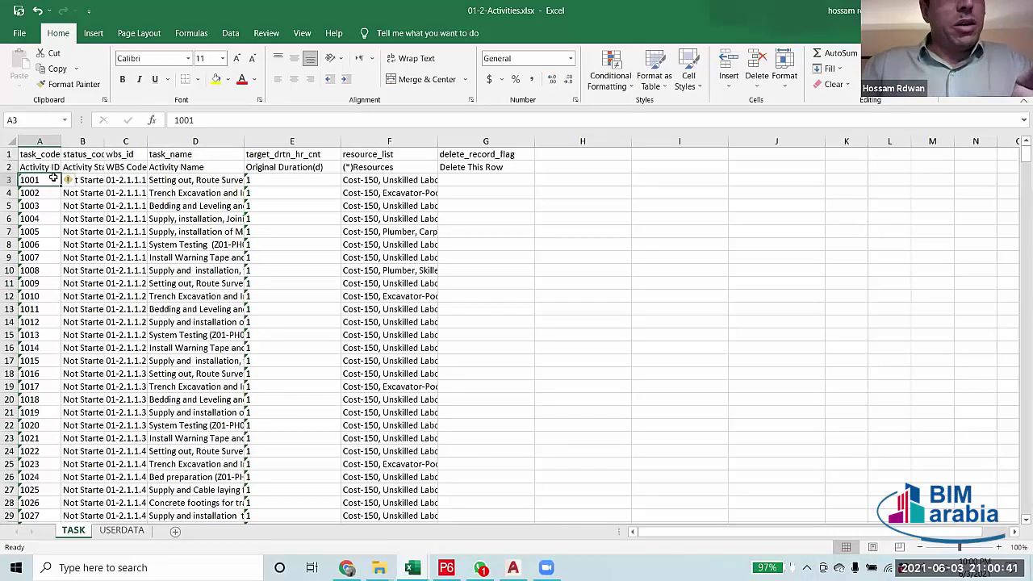
key("ctrl+shift+Down")
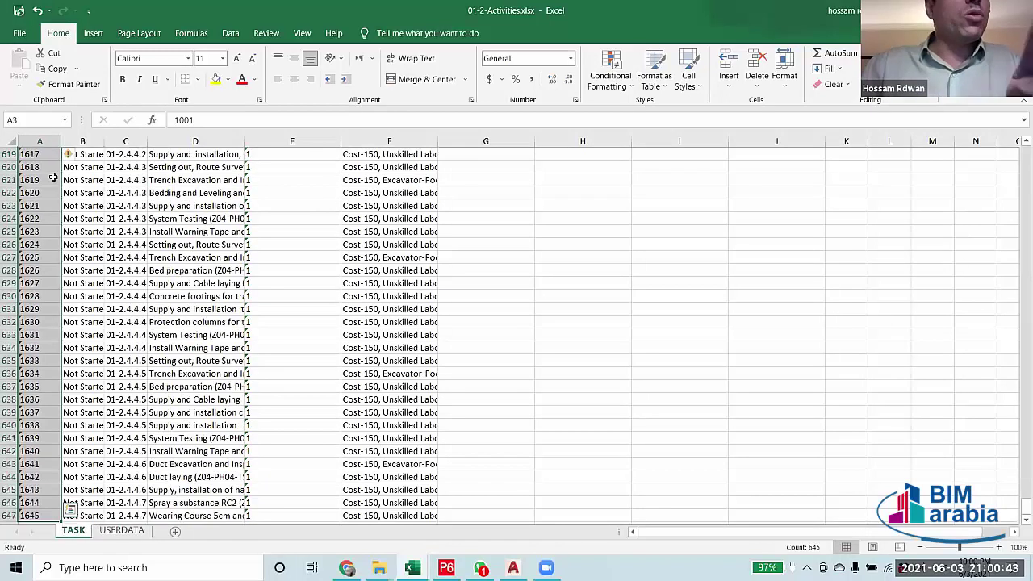
key("ctrl+c")
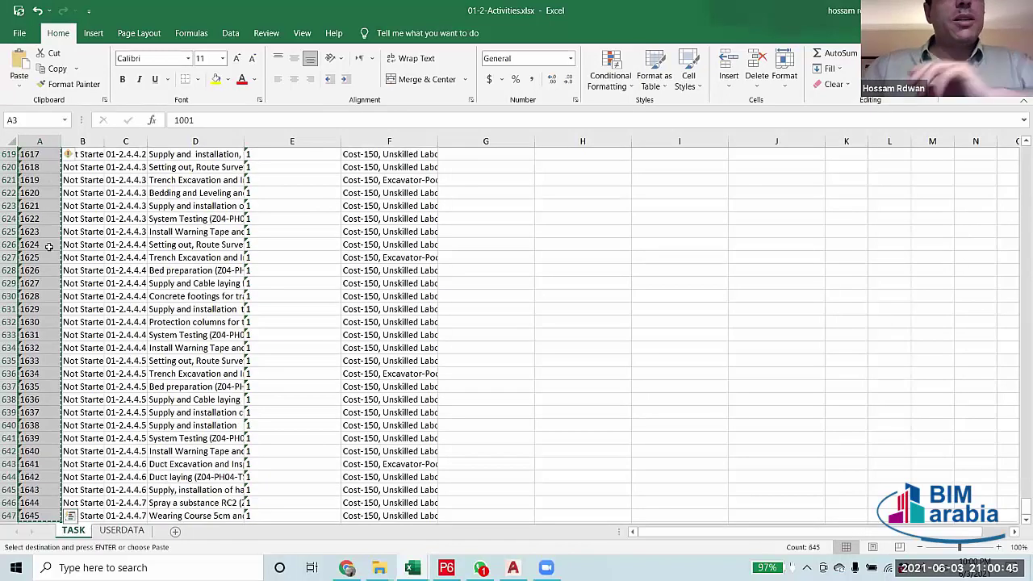
Paste the copied activity IDs into Sheet1 of the Al Shifa Land Site 61 workbook, starting at cell C1.
left_click(412, 567)
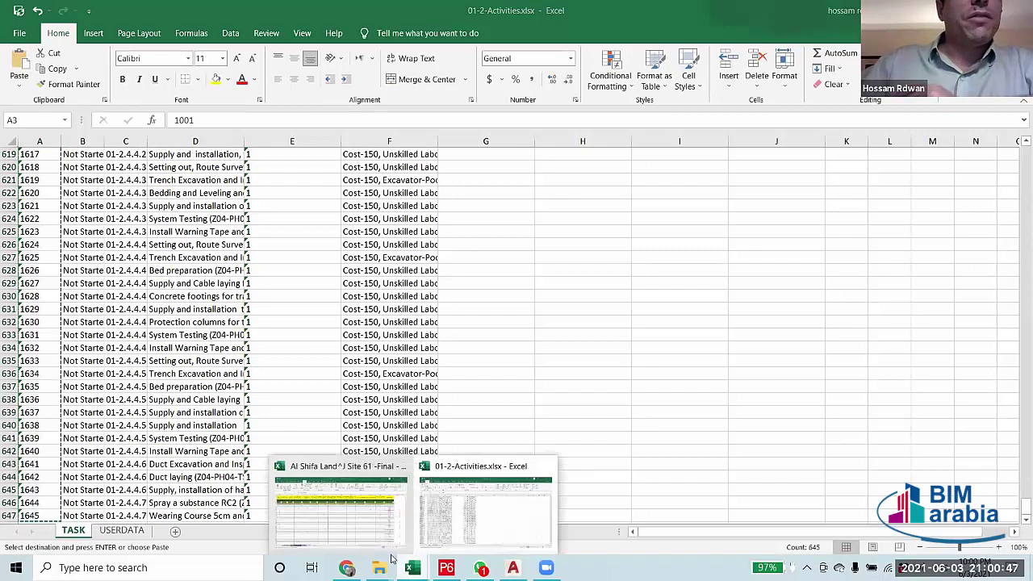
left_click(342, 545)
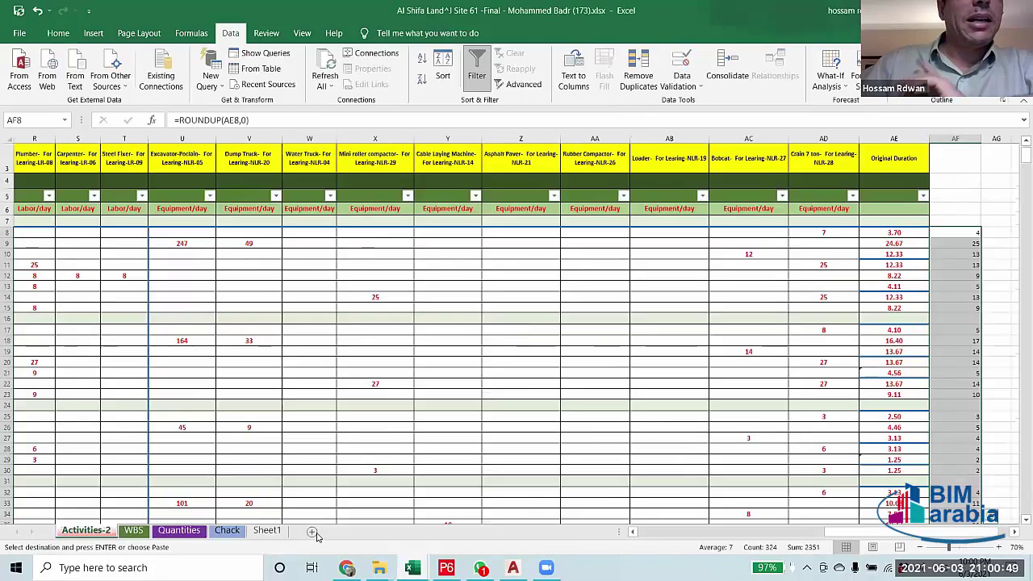
left_click(267, 530)
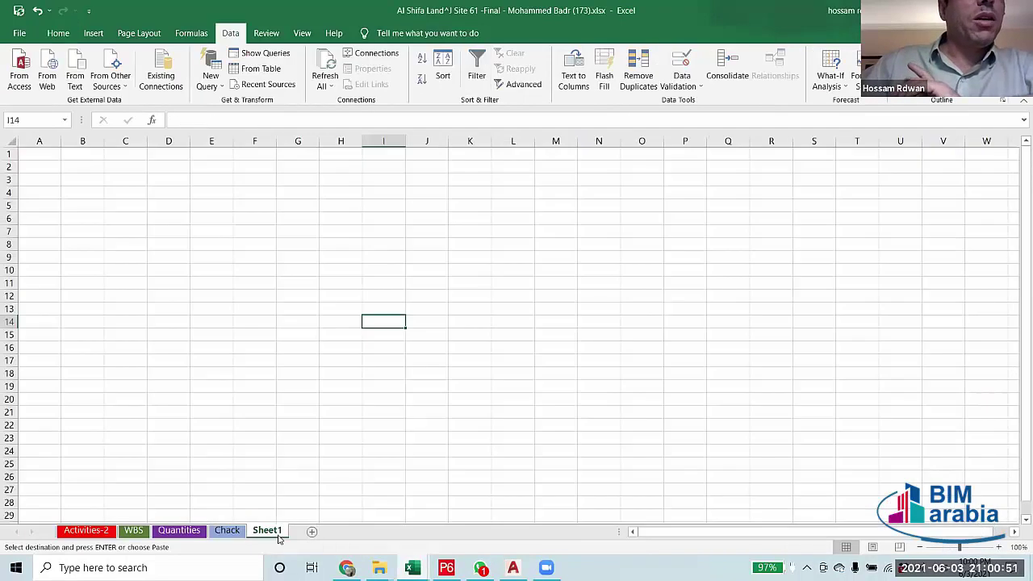
left_click(117, 154)
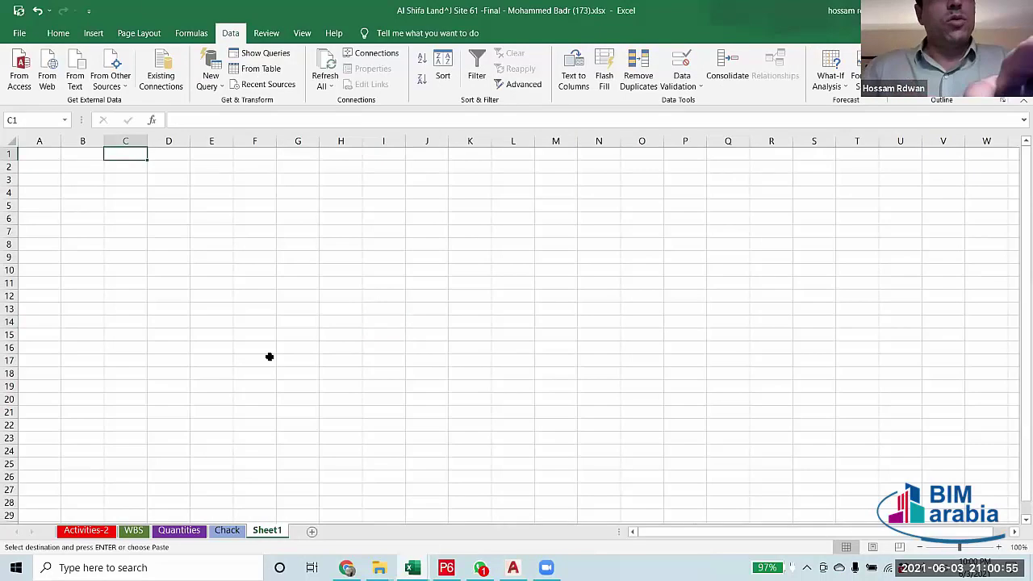
key("ctrl+v")
left_click(288, 296)
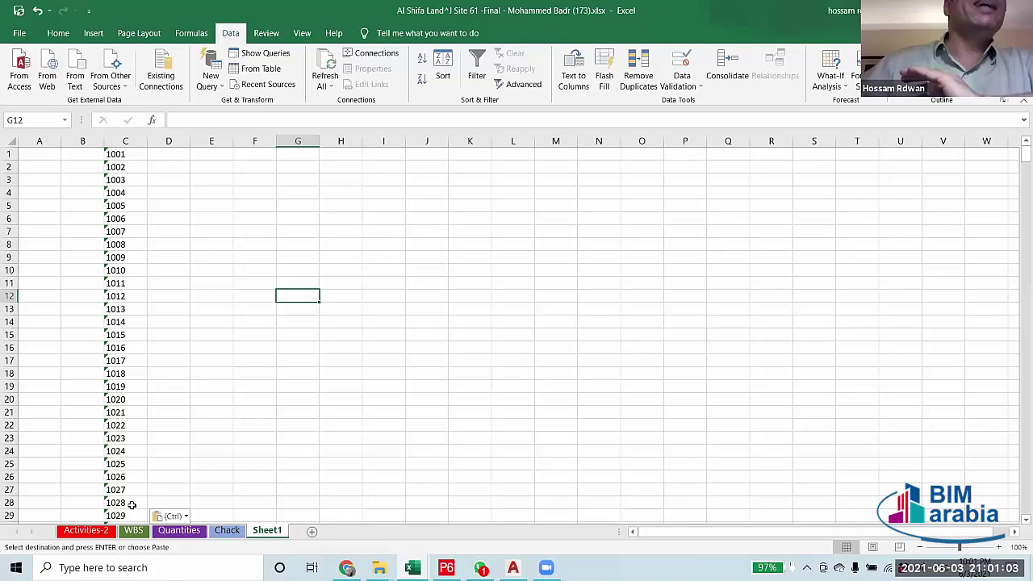
Enter 1001 in B1 and 1002 in B2 and Flash Fill the remaining sequence beside the pasted activity IDs.
left_click(69, 152)
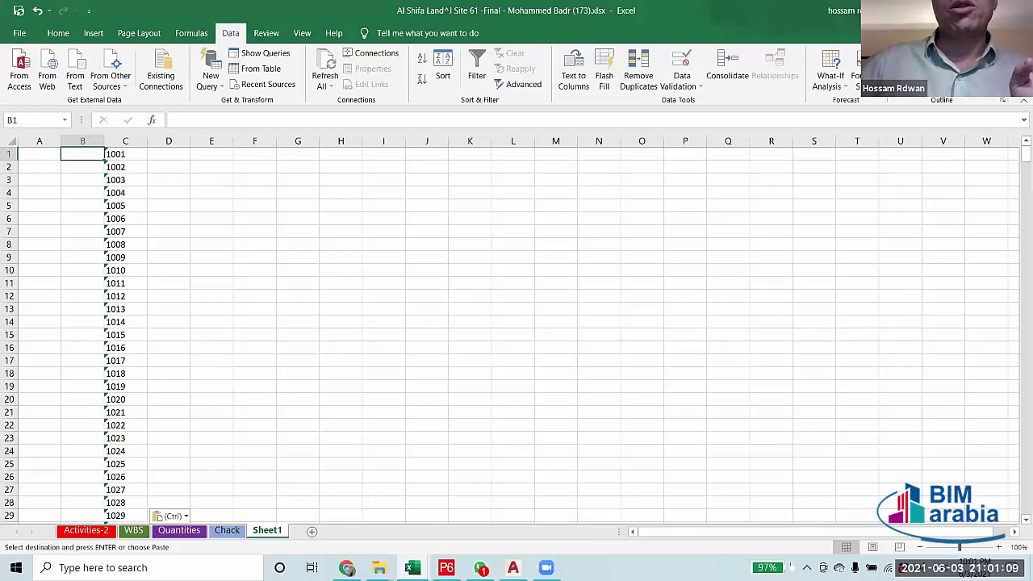
type("1")
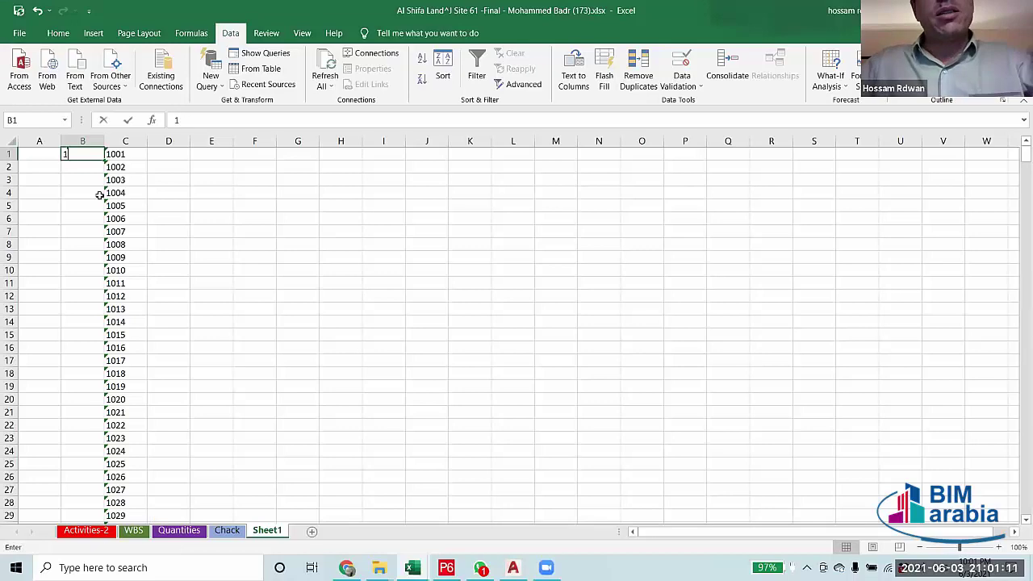
type("001")
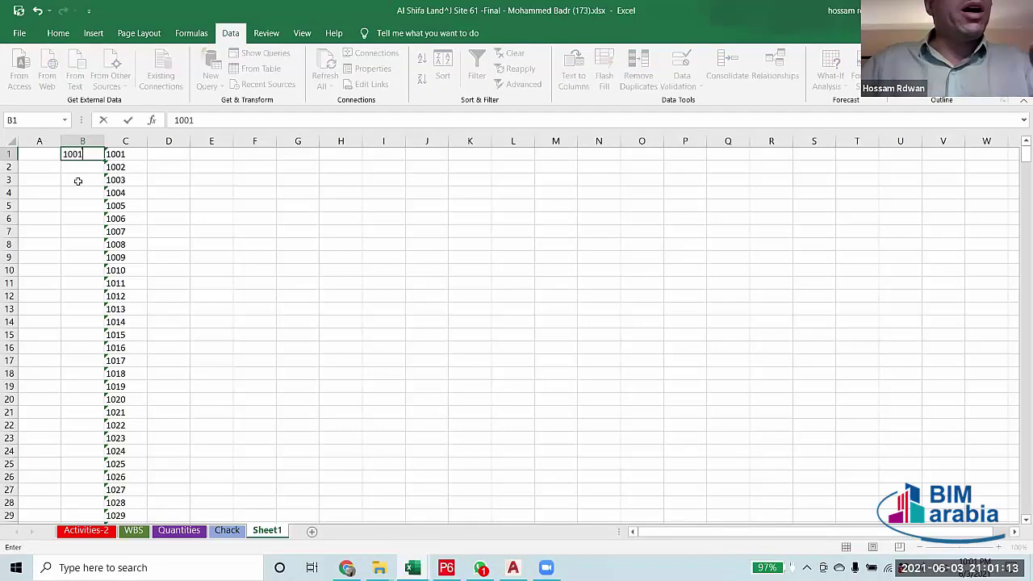
key("Return")
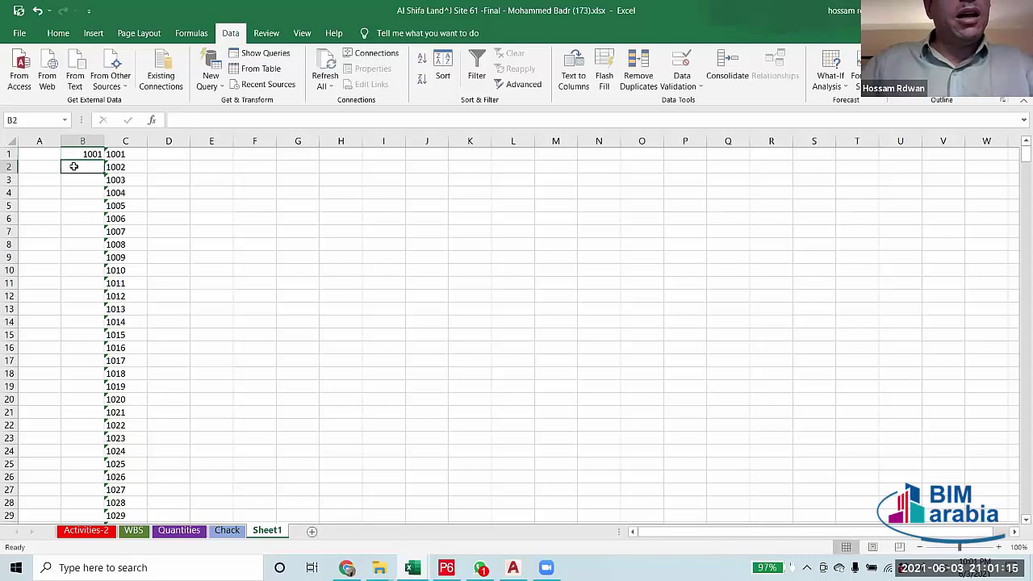
type("1002")
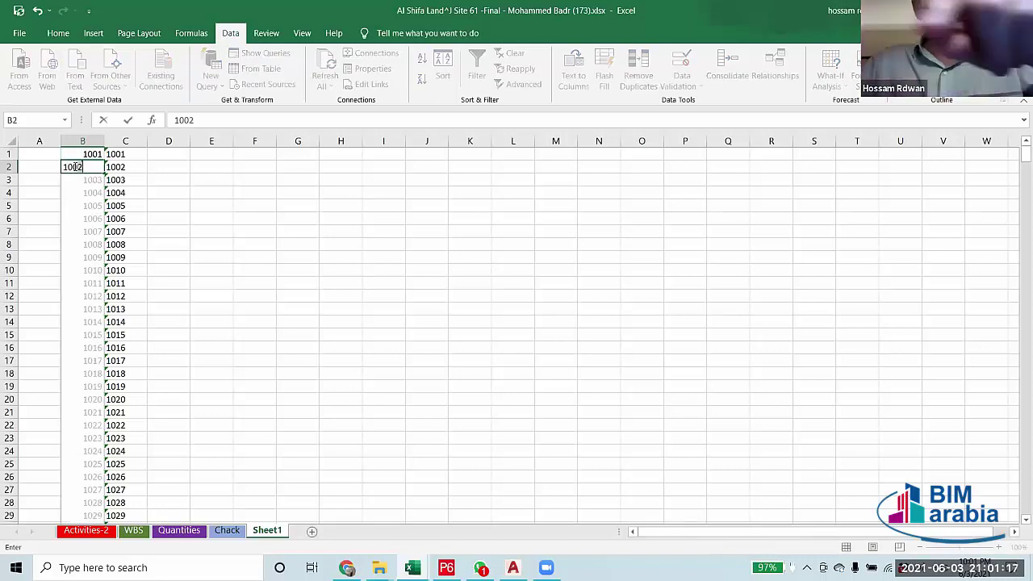
left_click(68, 189)
left_click(419, 360)
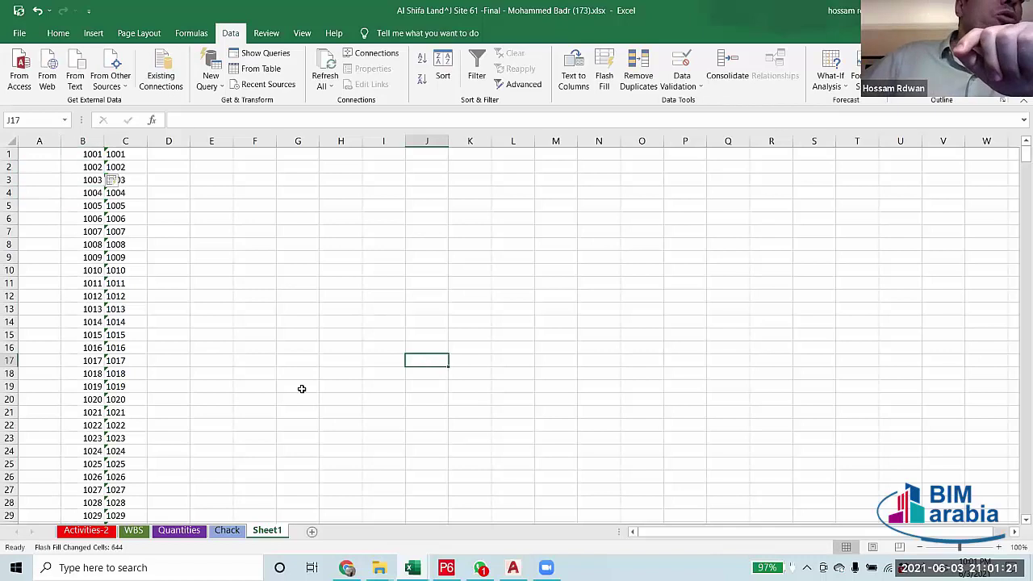
Check the sequence against the exported IDs over all rows by filling column A with the formula =B1-C1.
scroll(303, 389, "down", 20)
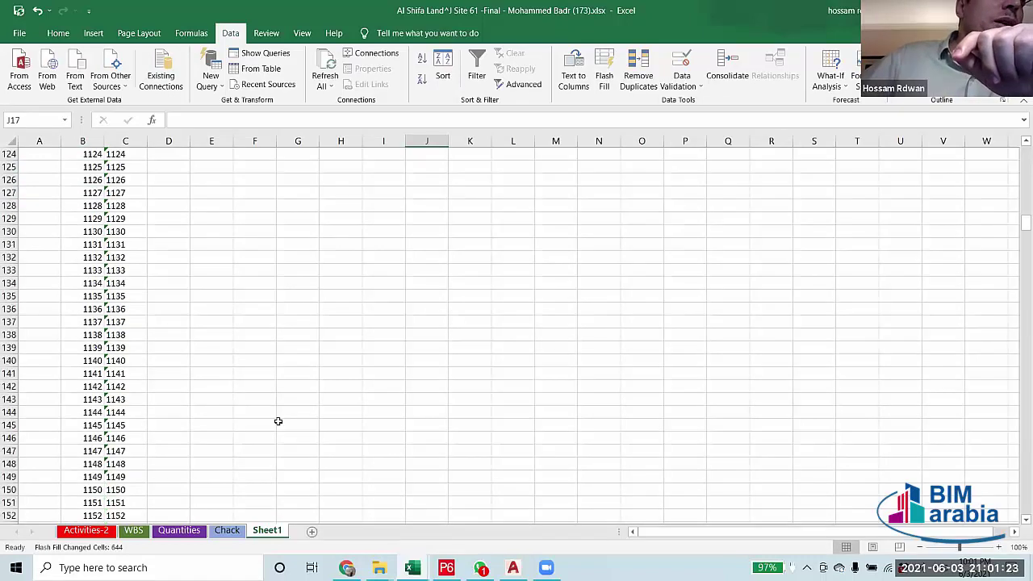
scroll(278, 419, "down", 20)
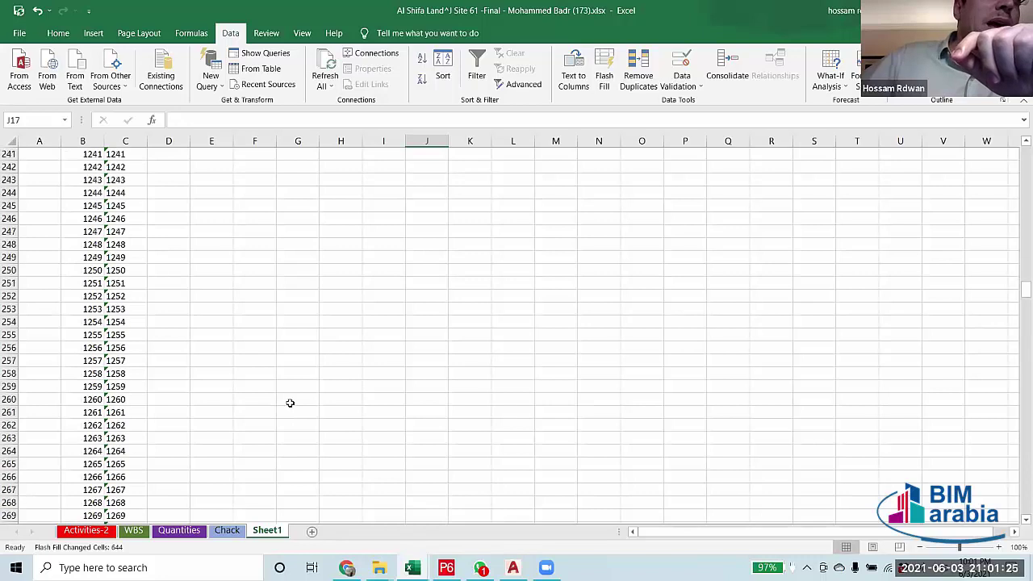
left_click_drag(1024, 339, 1019, 562)
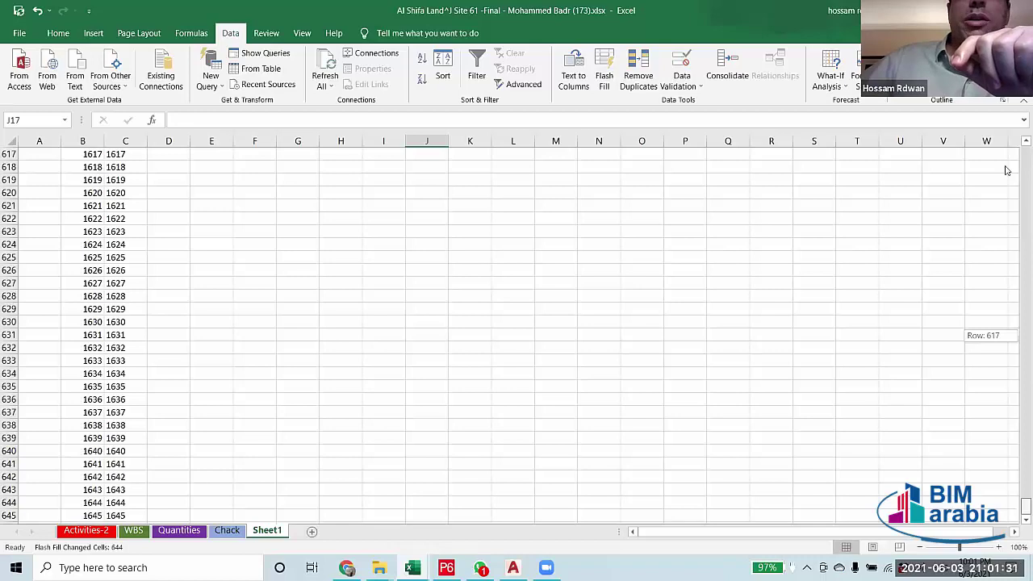
key("ctrl+BackSpace")
left_click(47, 152)
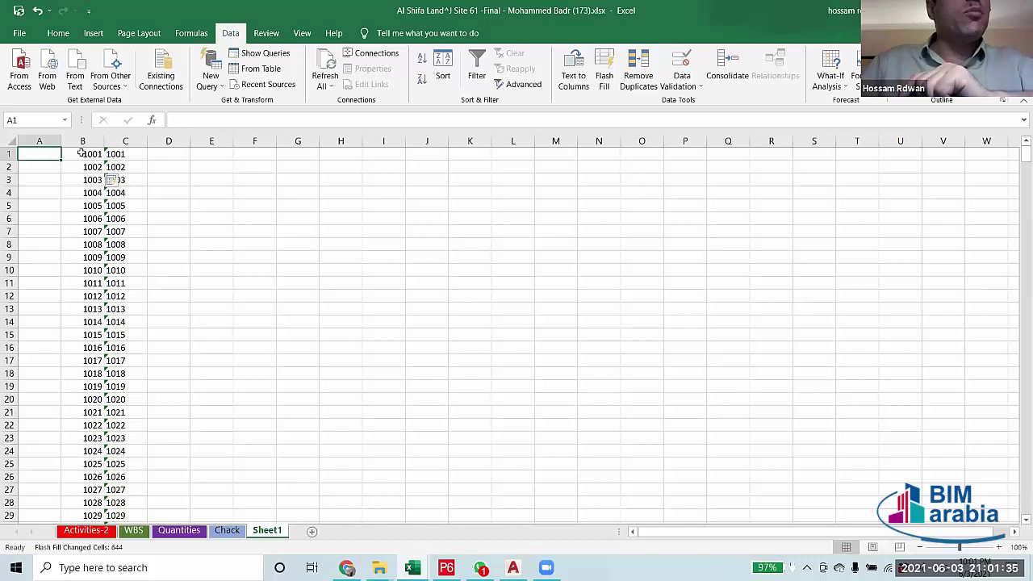
type("=")
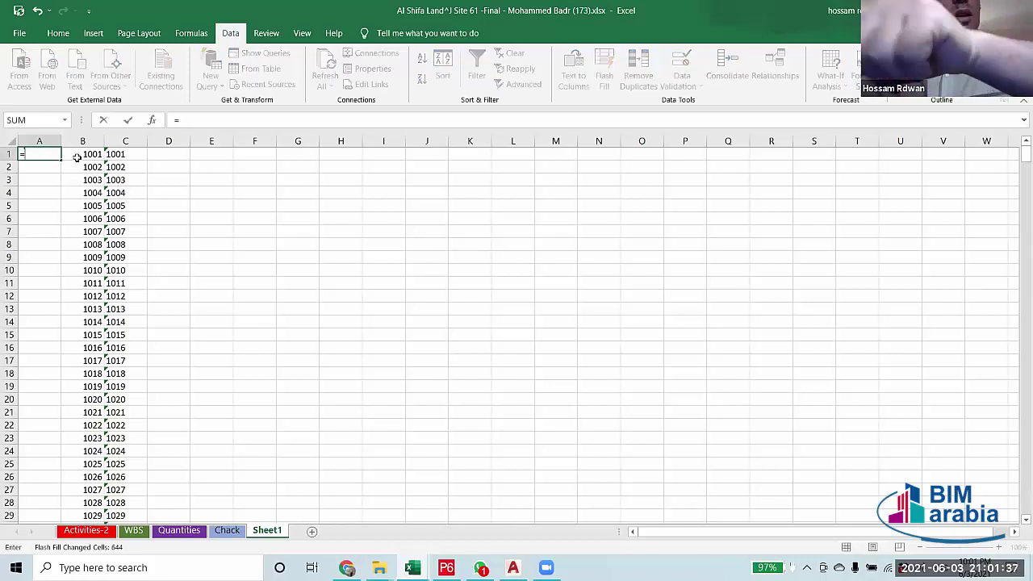
left_click(81, 154)
type("-")
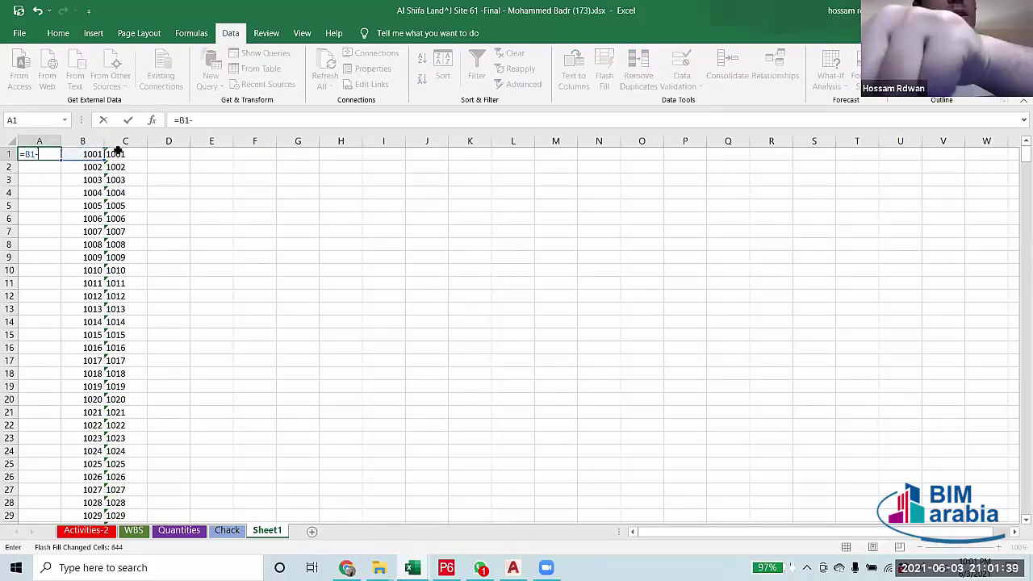
left_click(119, 154)
key("Return")
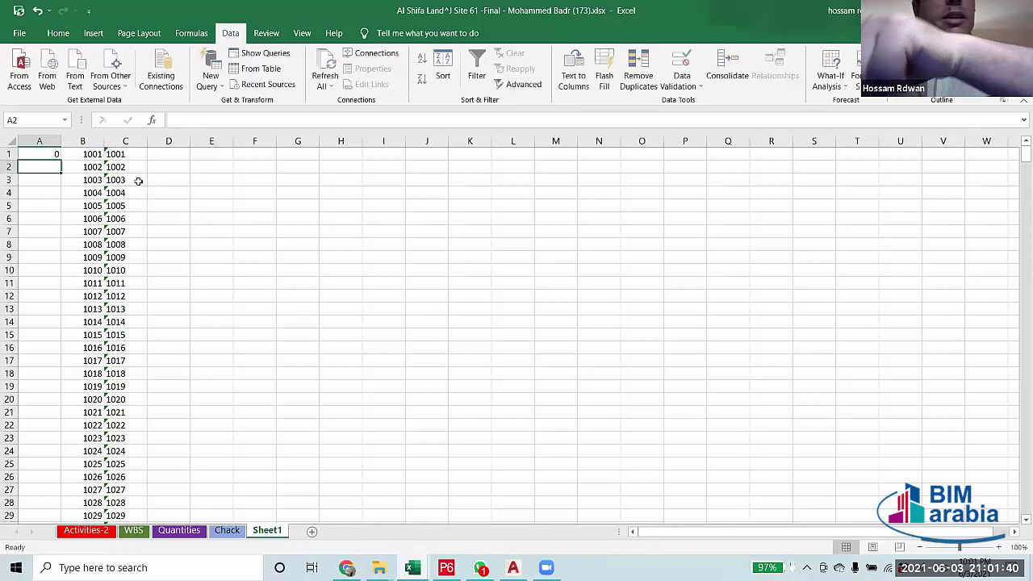
left_click(52, 153)
double_click(60, 159)
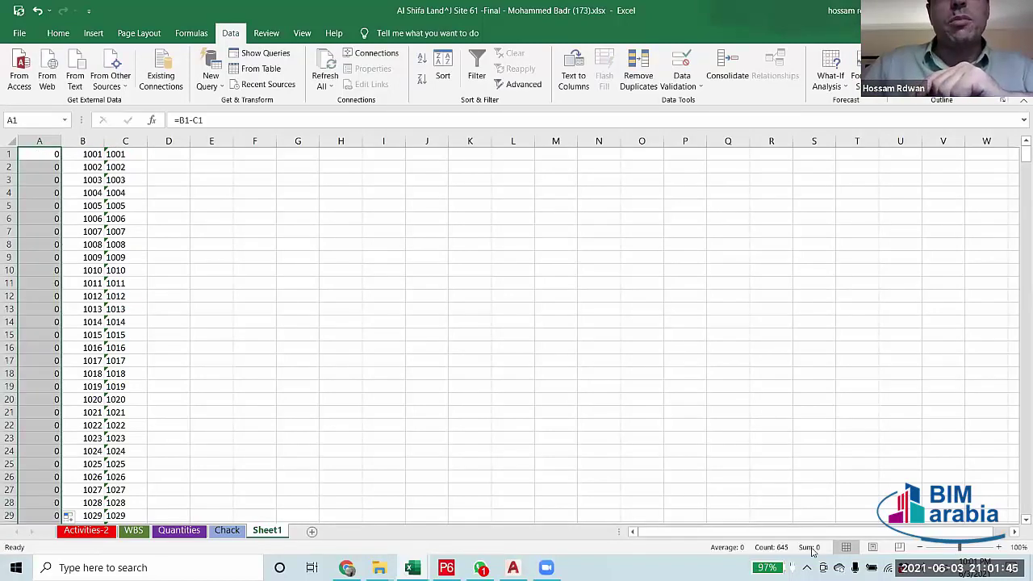
left_click(452, 395)
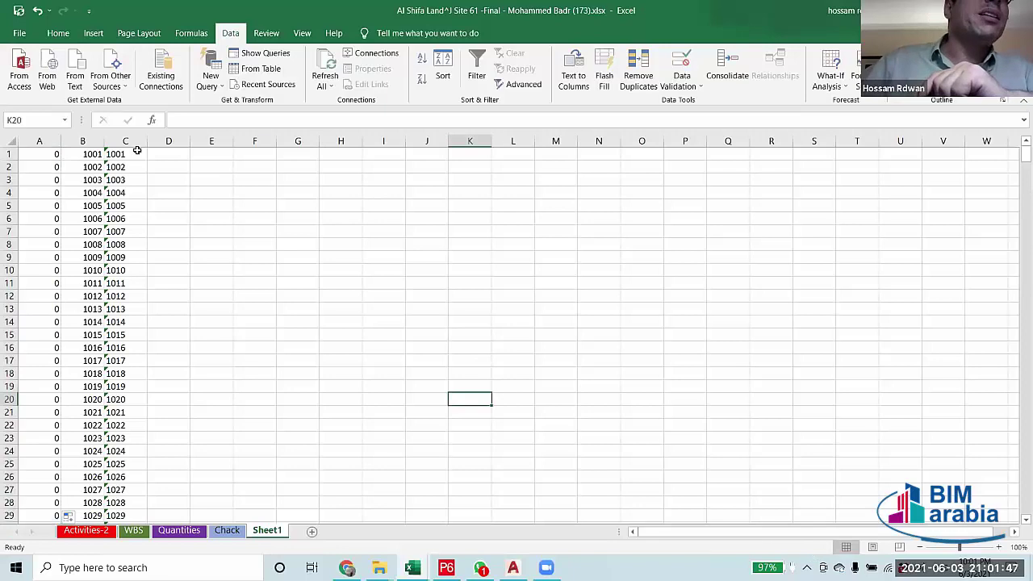
Review the exported TASK sheet from its first row and return to the Activities-2 sheet of the Al Shifa Land Site 61 workbook.
left_click_drag(136, 154, 137, 231)
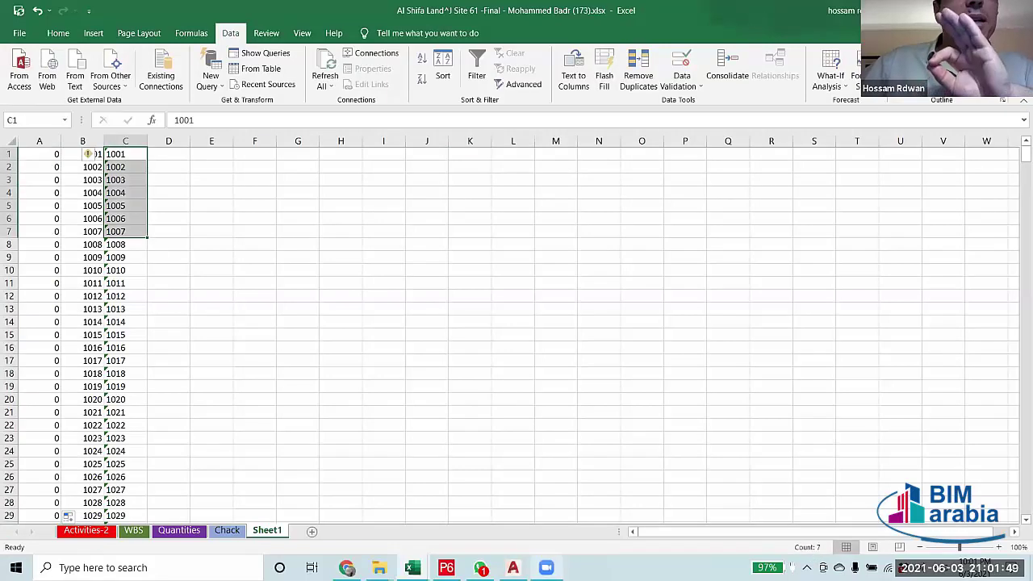
left_click(412, 567)
left_click(505, 532)
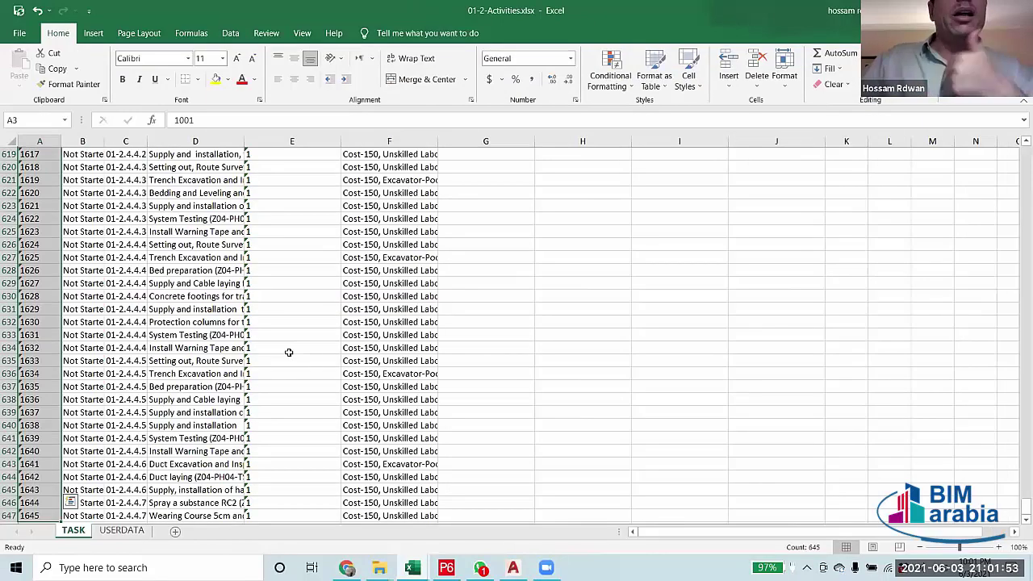
left_click(419, 562)
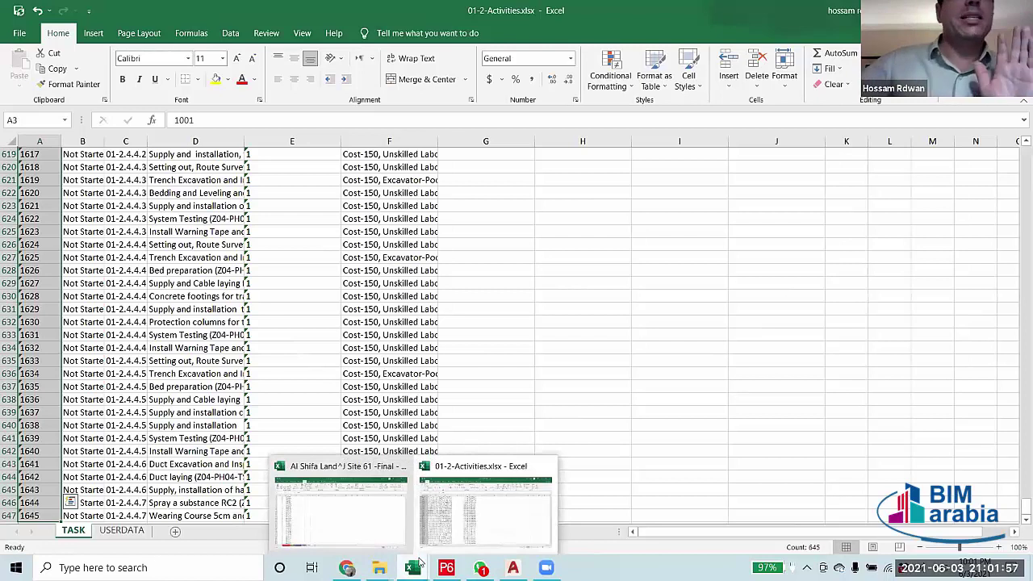
left_click(773, 386)
scroll(733, 343, "up", 8)
scroll(733, 343, "up", 15)
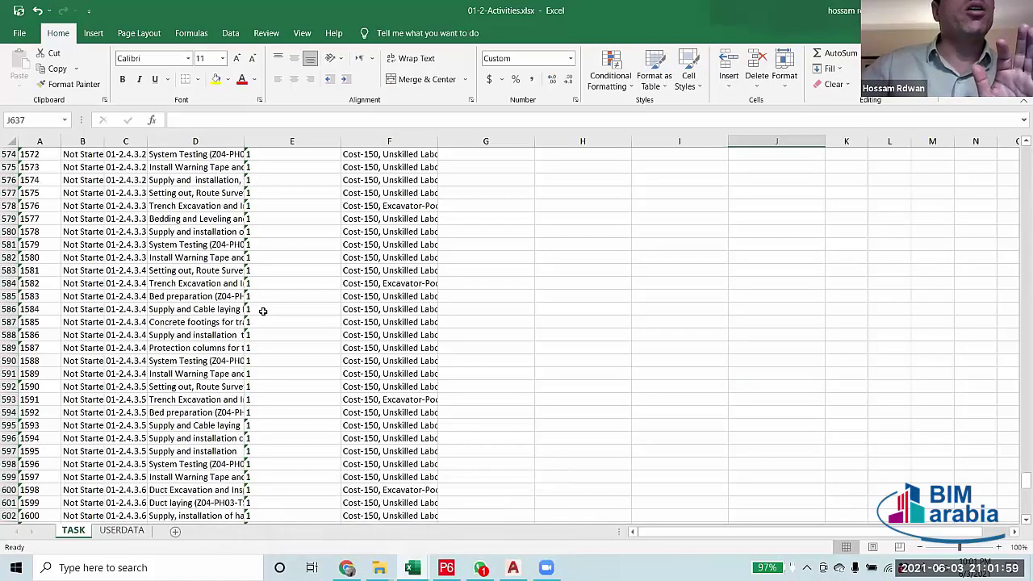
left_click_drag(1025, 467, 1024, 154)
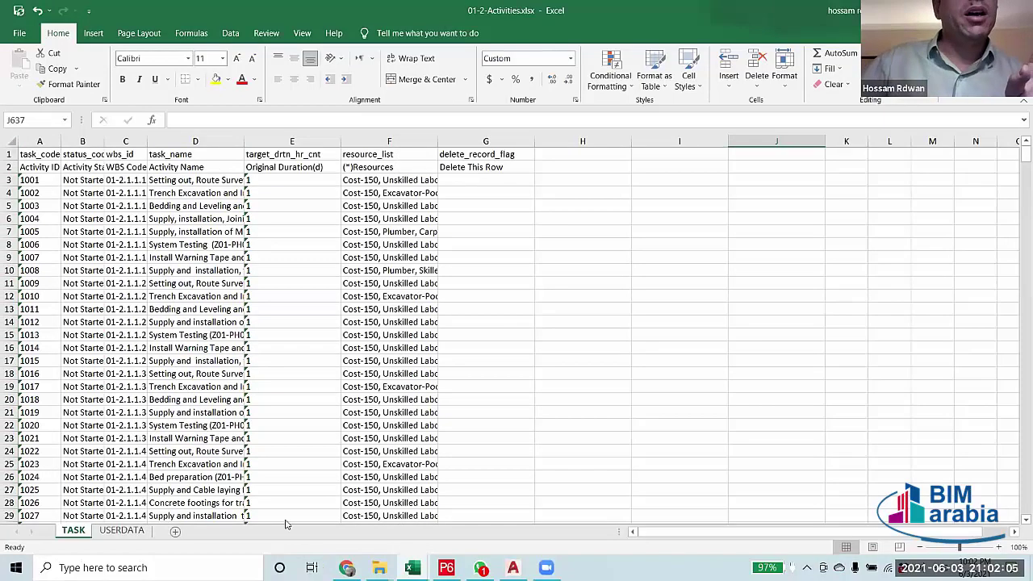
key("alt+Tab")
left_click(82, 530)
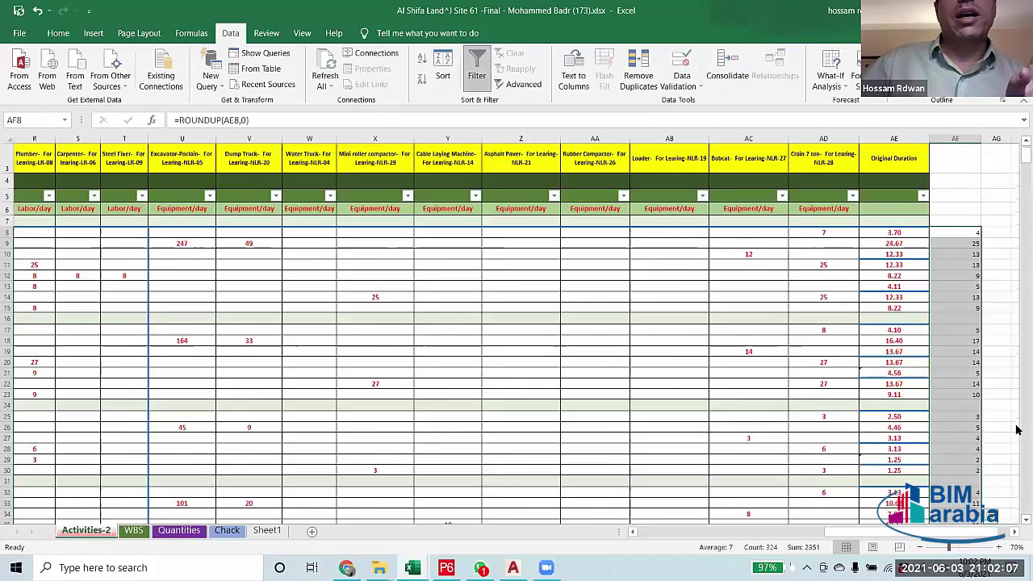
Filter the Activity Name column on the Activities-2 sheet to exclude blank entries.
left_click_drag(977, 231, 978, 307)
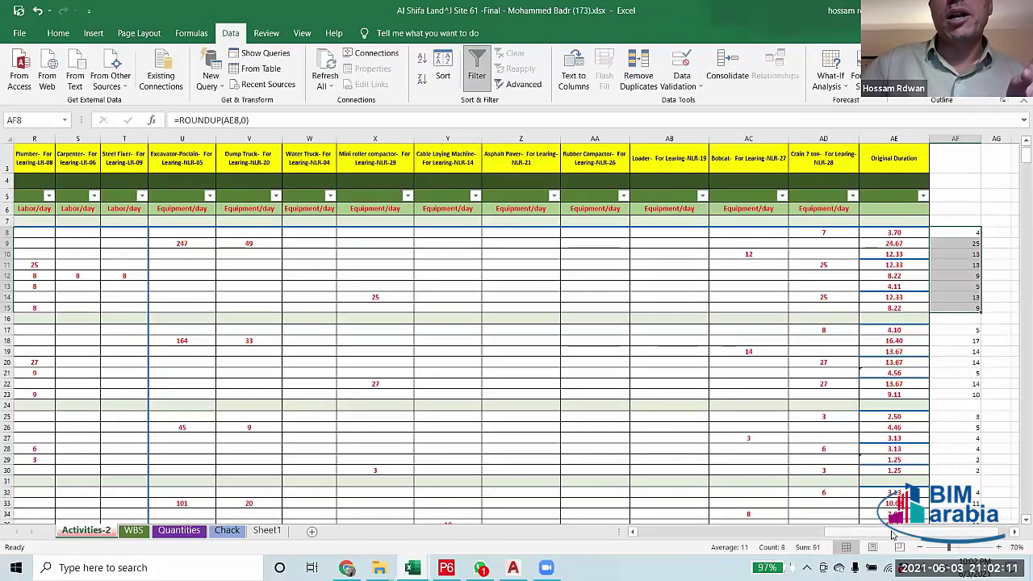
scroll(884, 521, "left", 2)
scroll(766, 533, "left", 10)
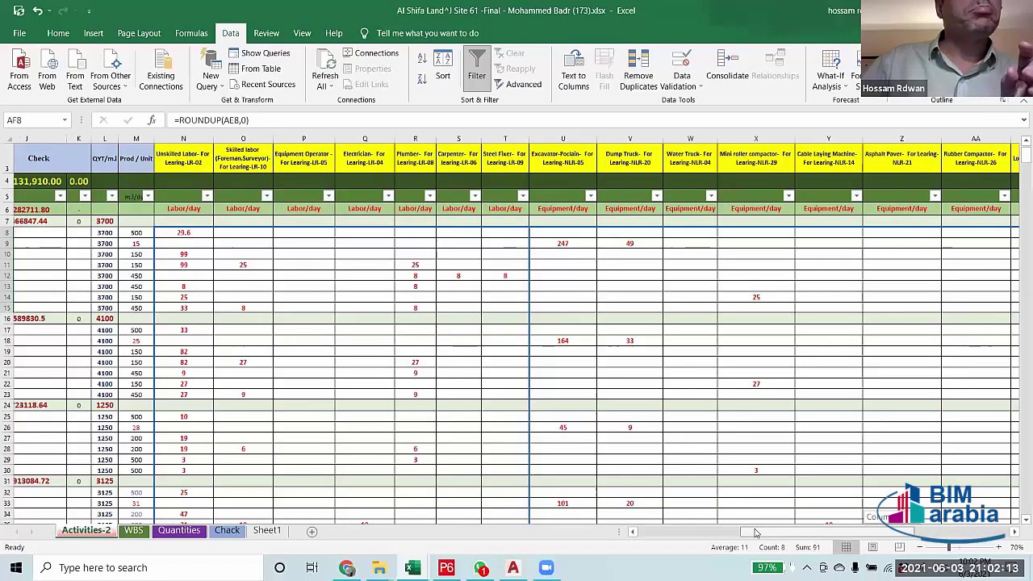
scroll(347, 202, "left", 2)
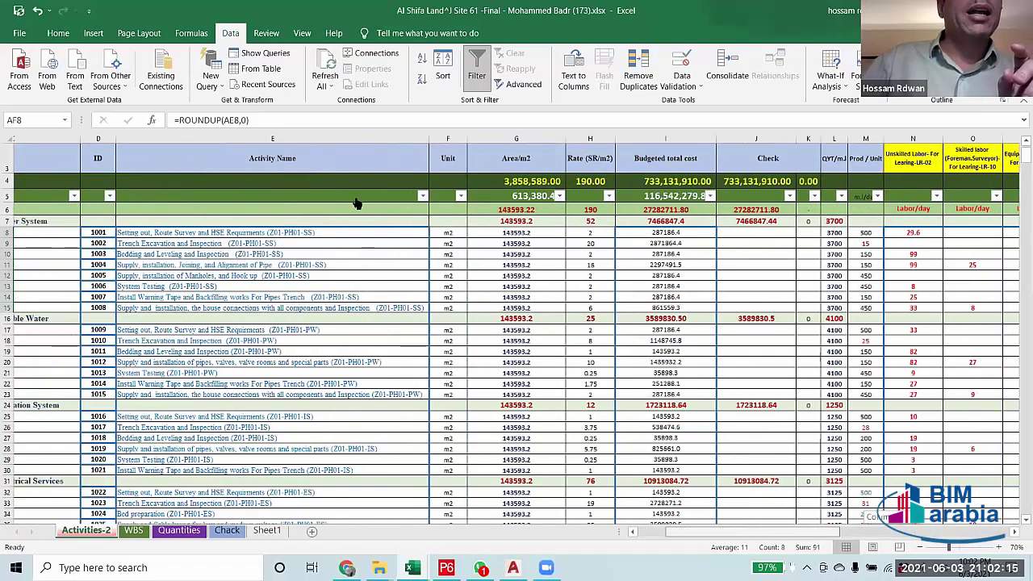
left_click(355, 196)
left_click_drag(518, 355, 521, 451)
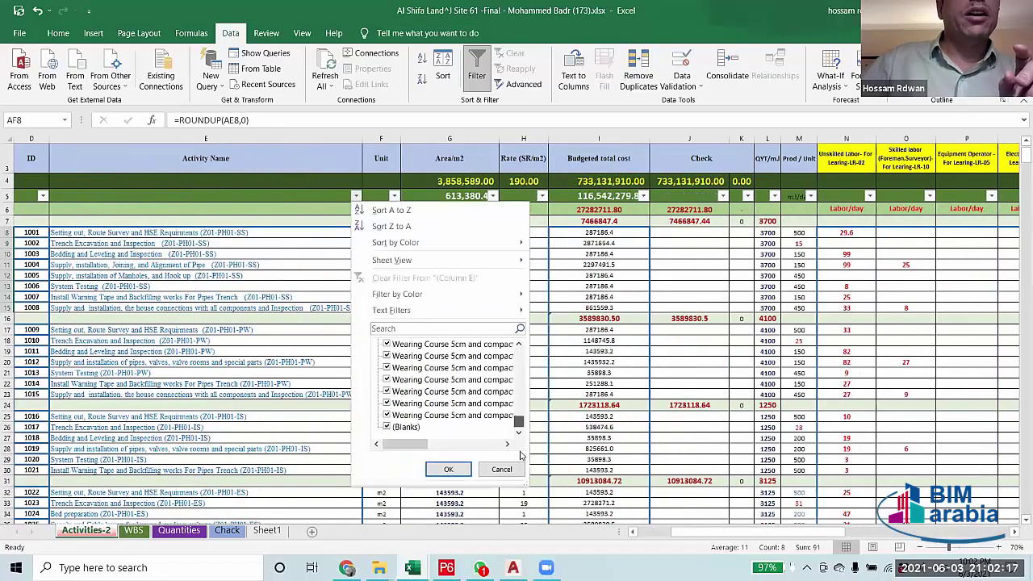
left_click(388, 427)
left_click(446, 472)
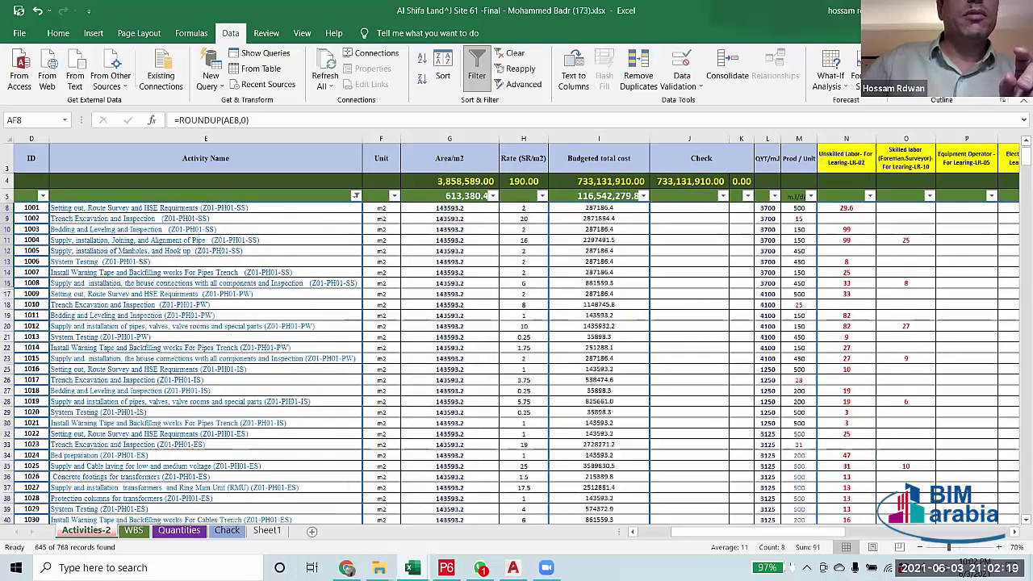
Copy the filtered rounded-up durations from AF8 down and paste them into Sheet1 starting at cell E1.
scroll(853, 231, "right", 10)
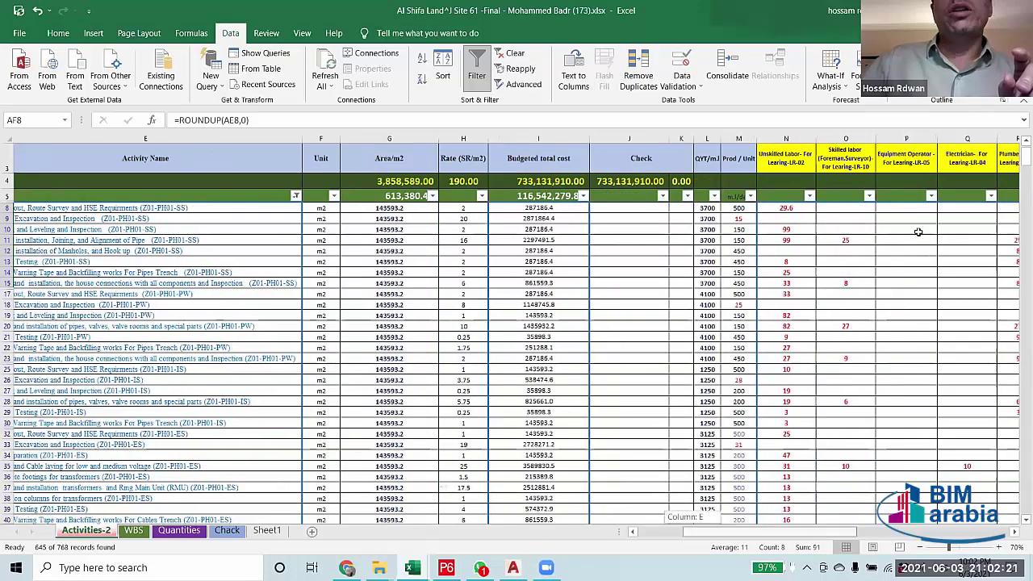
left_click_drag(913, 208, 932, 500)
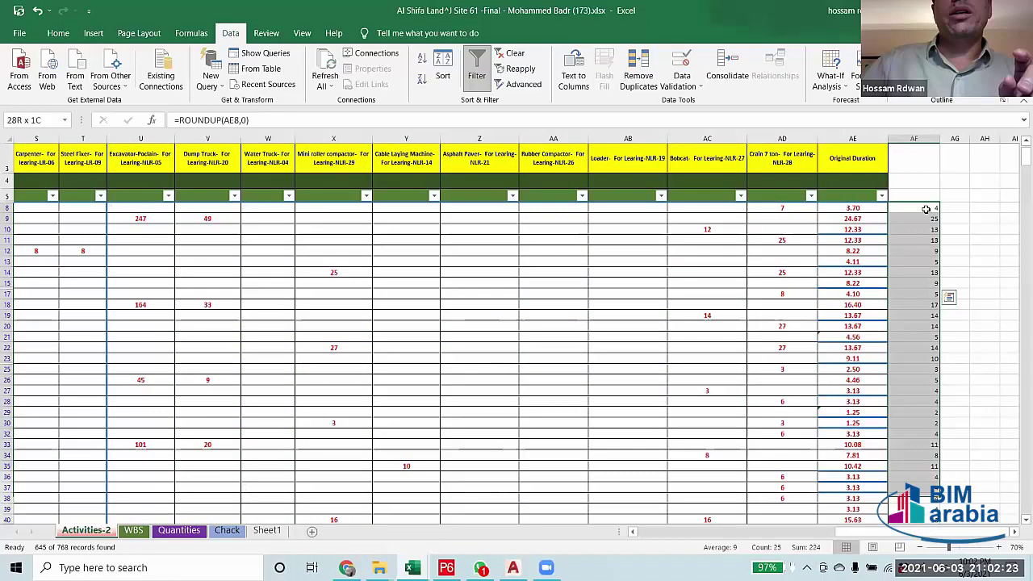
left_click(925, 208)
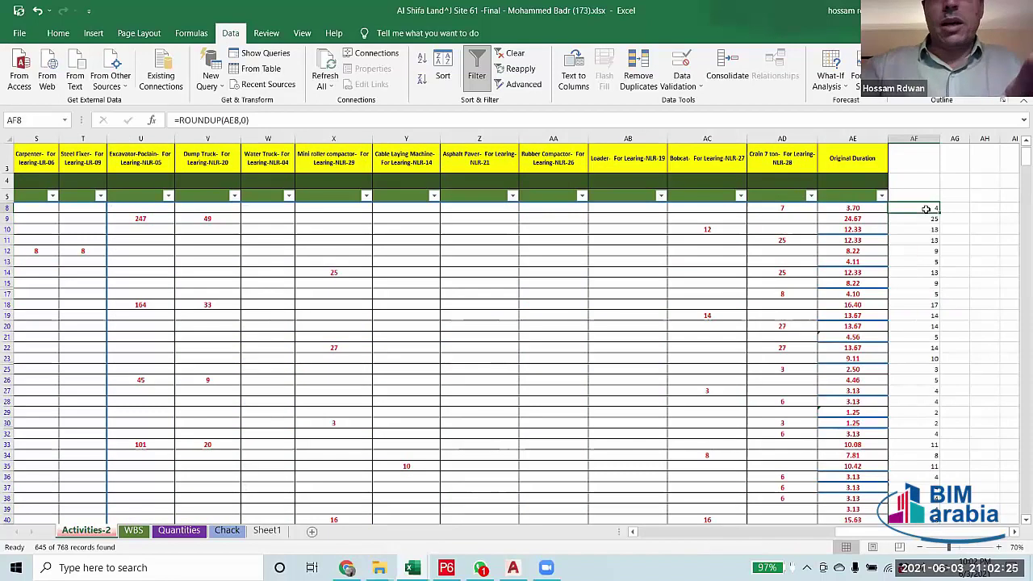
key("ctrl+shift+Down")
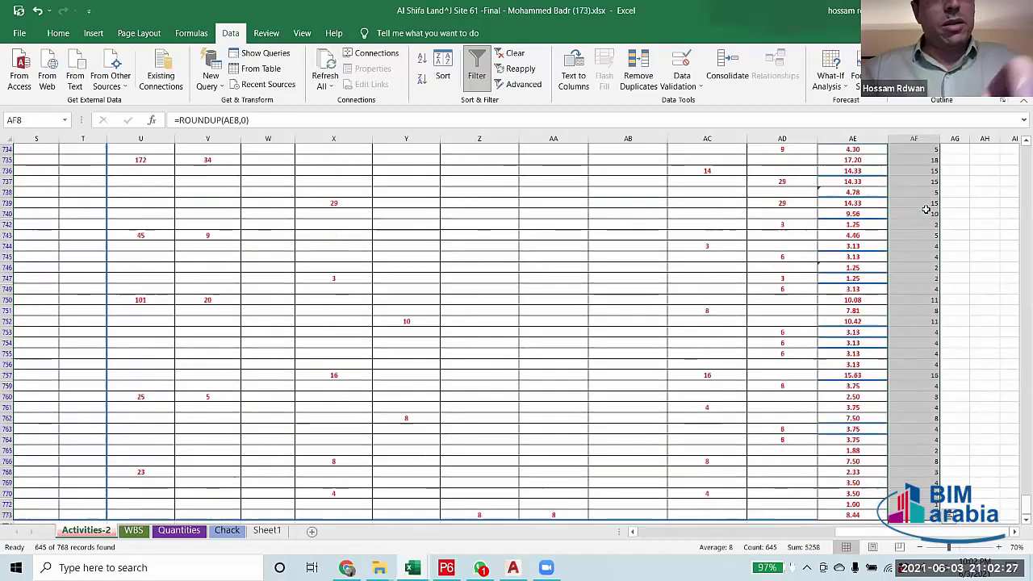
key("ctrl+c")
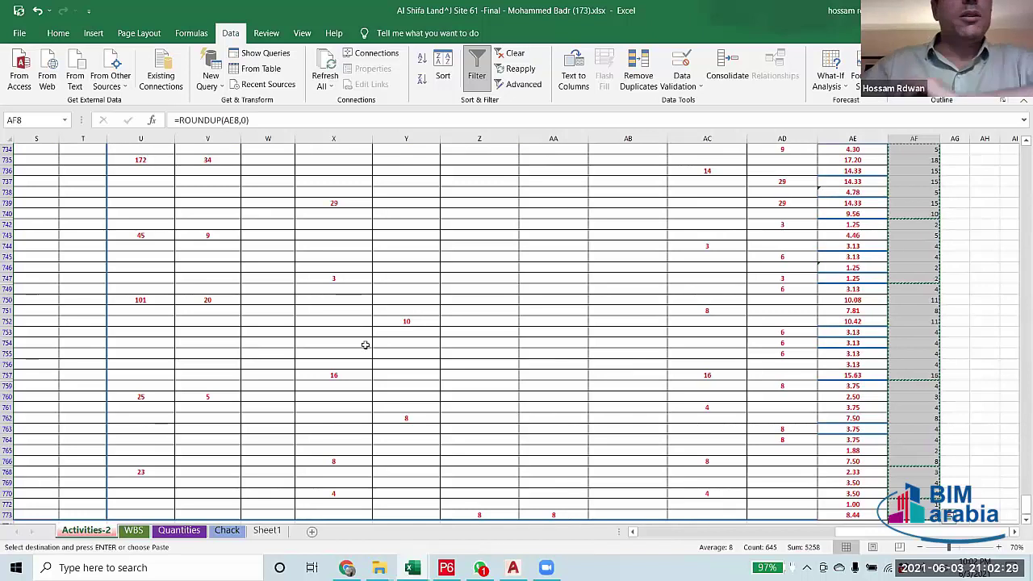
left_click(267, 531)
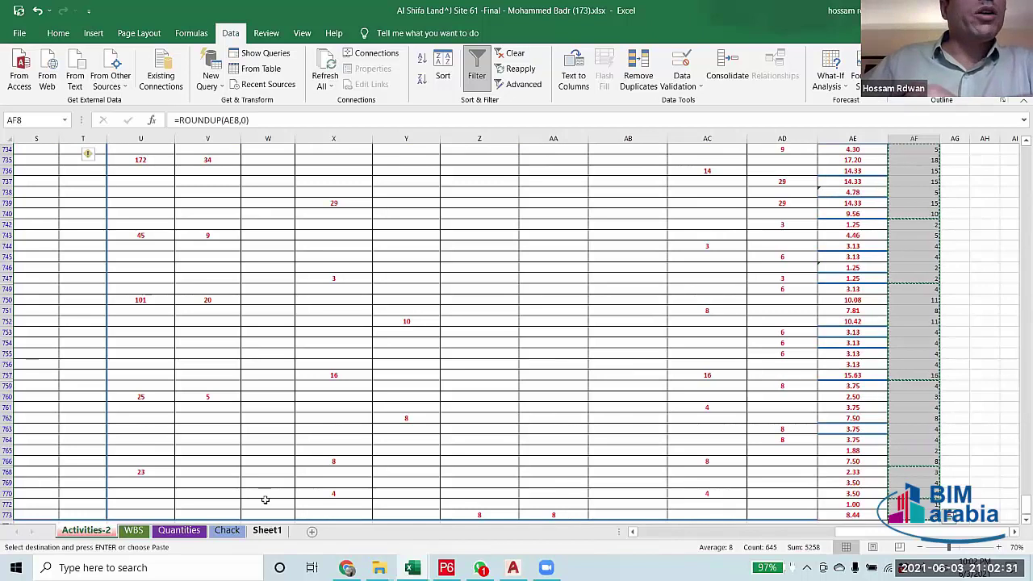
left_click(211, 154)
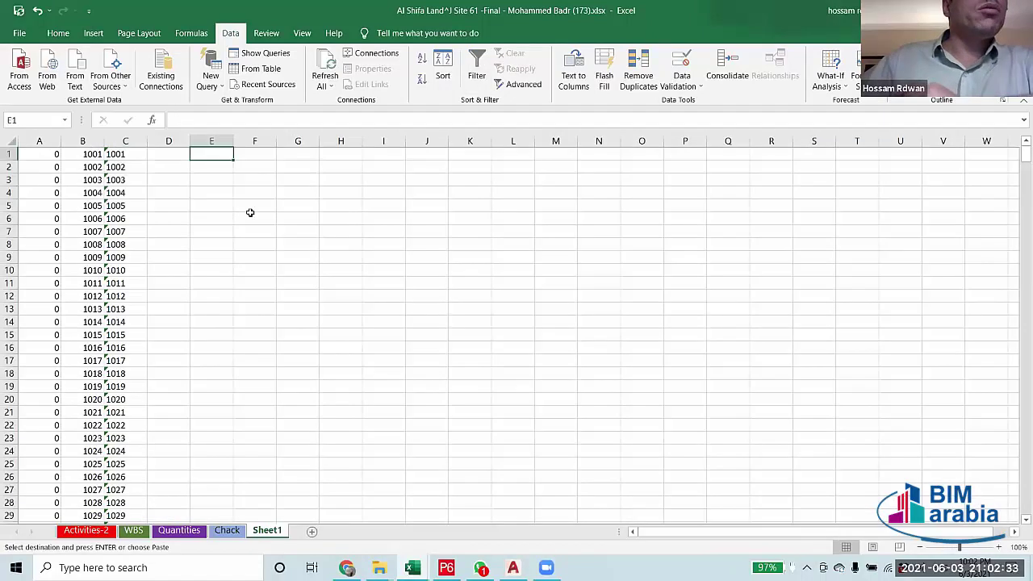
key("ctrl+v")
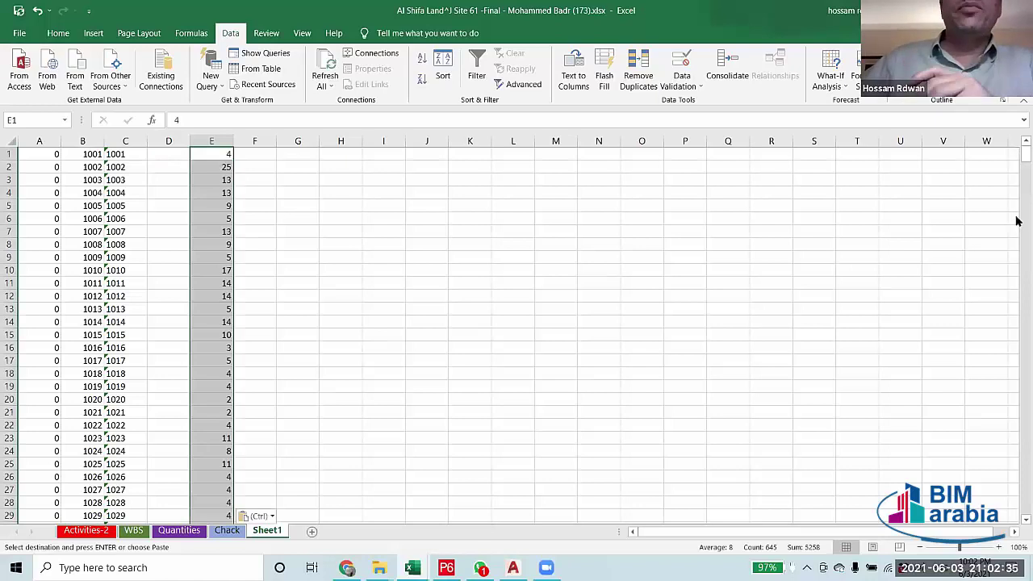
Copy the Sheet1 durations from E1 down and paste them as values into 01-2-Activities.xlsx, TASK sheet, Original Duration(d) column, starting at E3.
left_click_drag(1017, 158, 1020, 500)
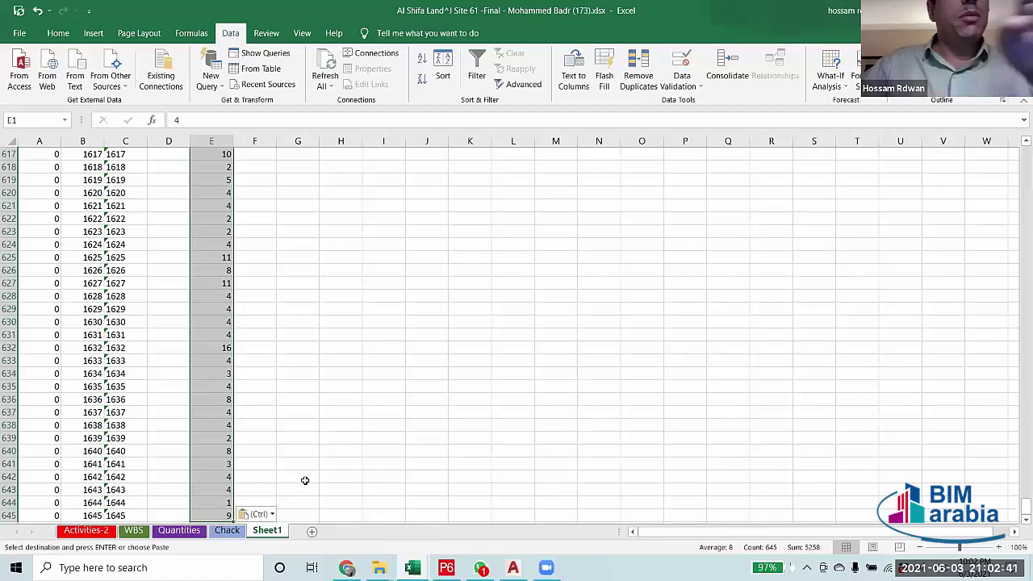
scroll(306, 451, "up", 10)
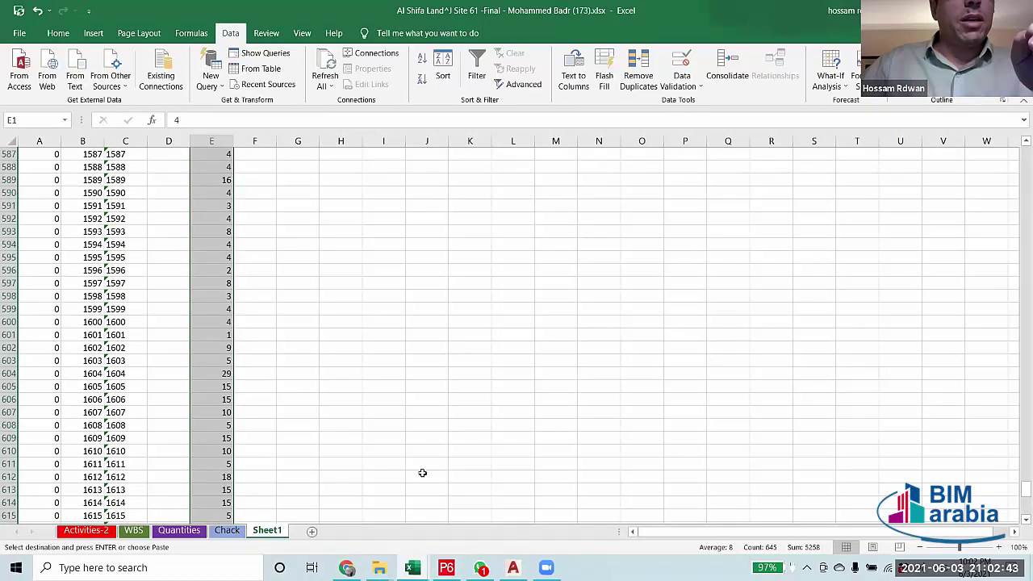
scroll(422, 347, "up", 7)
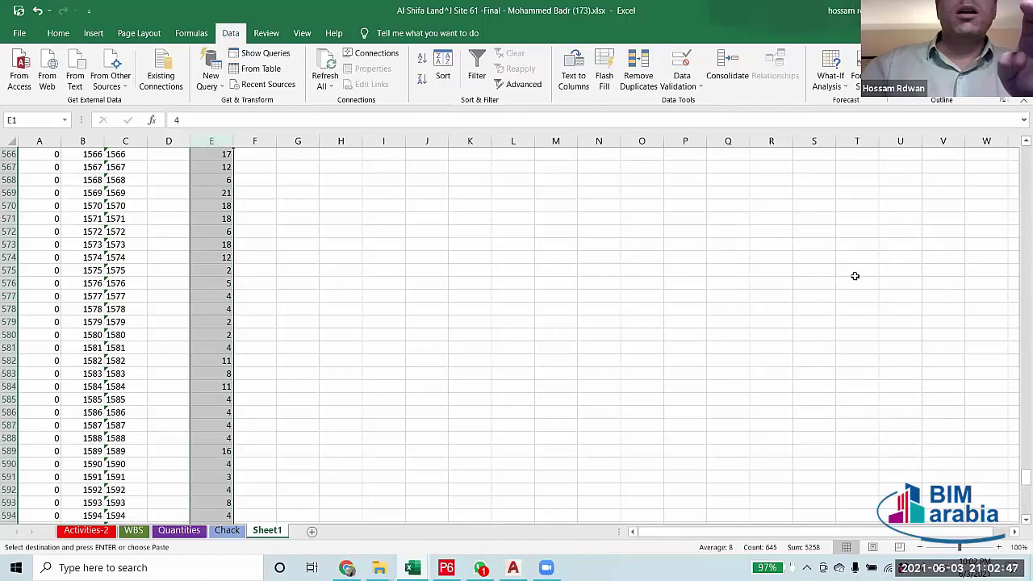
scroll(1018, 473, "up", 20)
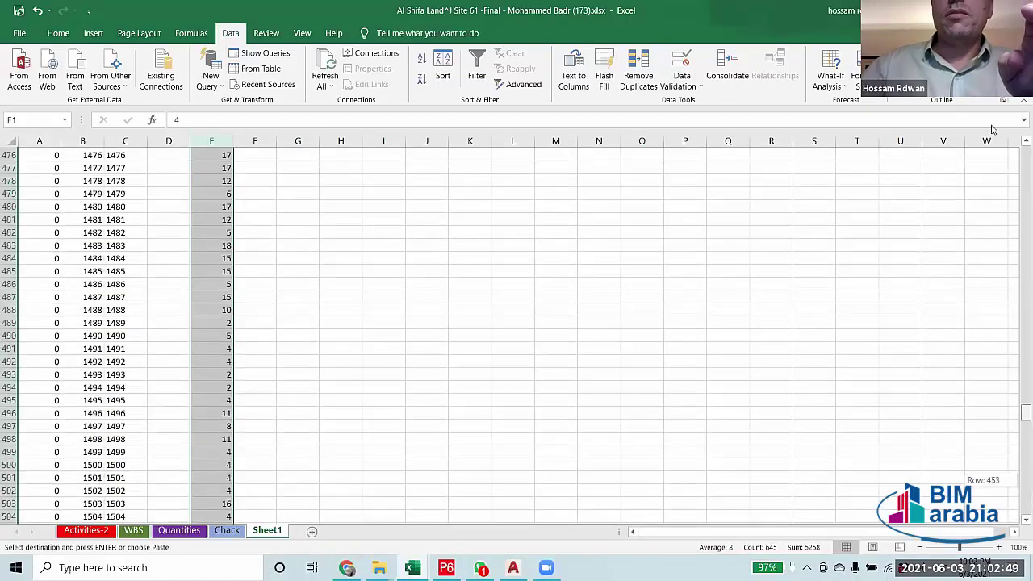
left_click(469, 295)
left_click(216, 156)
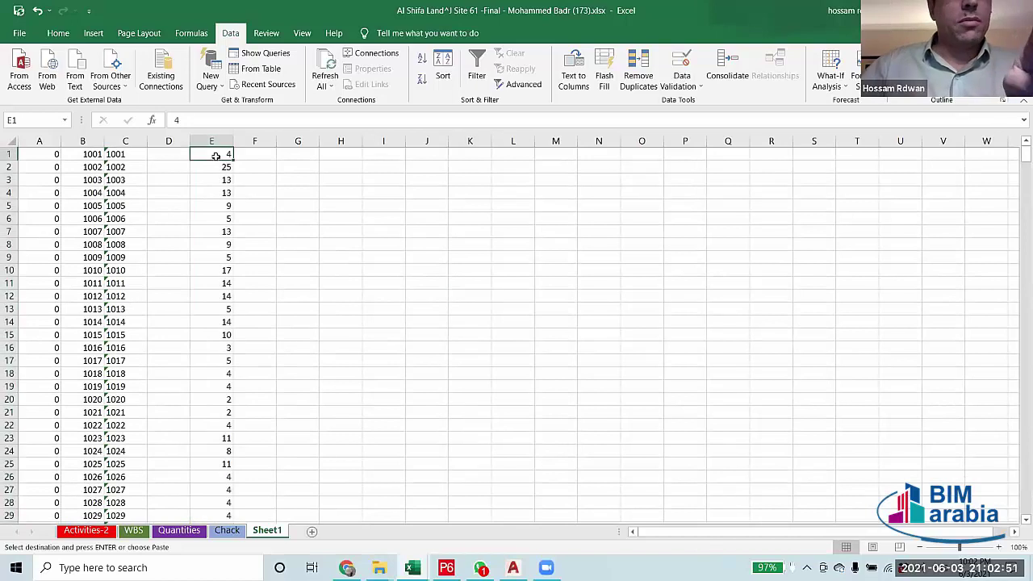
key("ctrl+shift+Down")
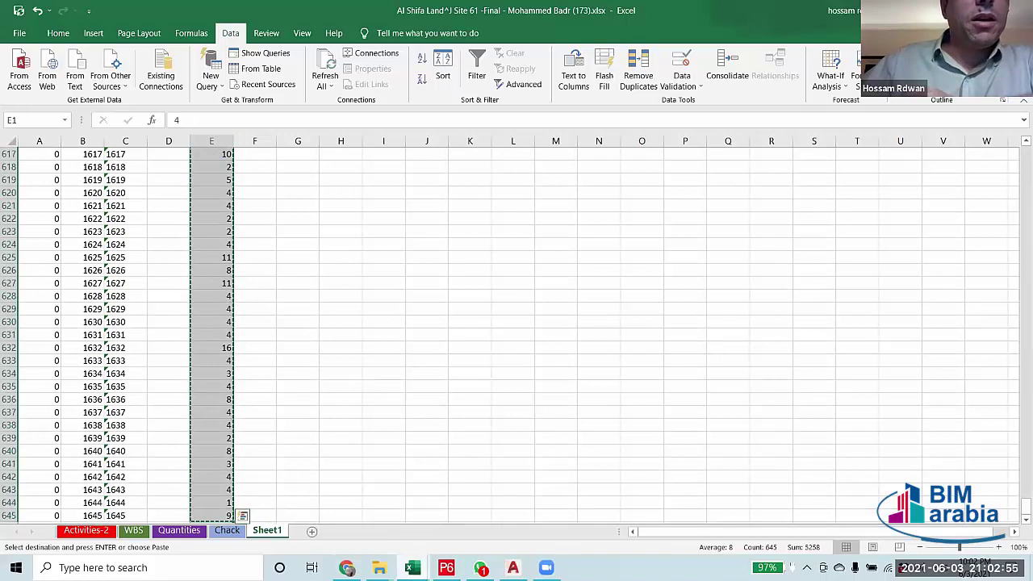
left_click(413, 568)
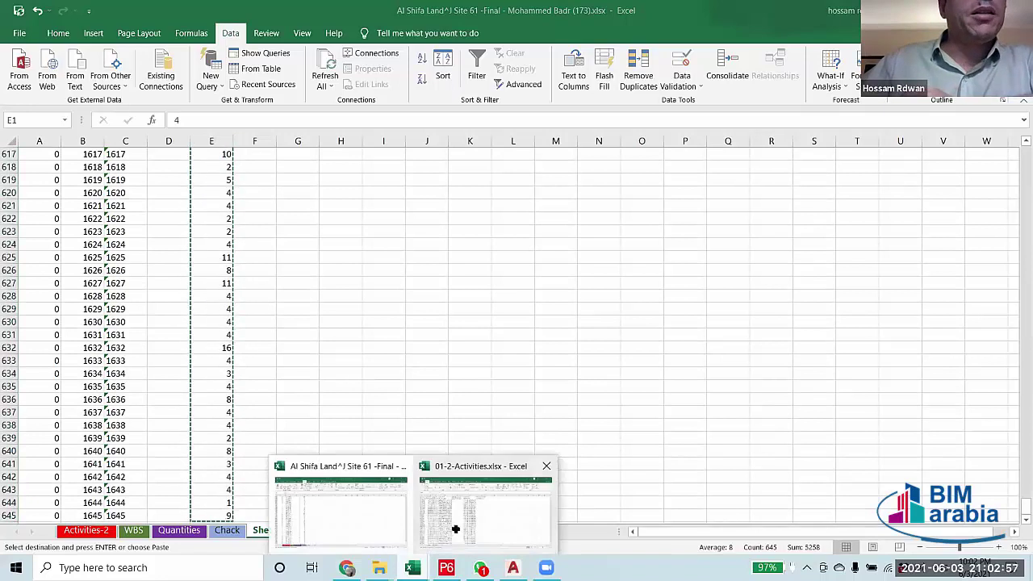
left_click(484, 500)
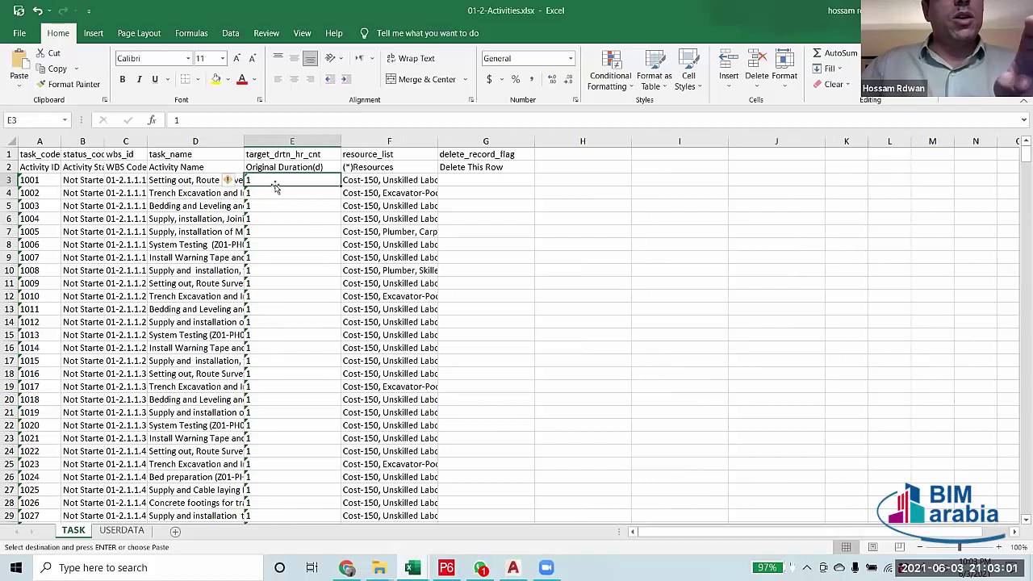
right_click(271, 179)
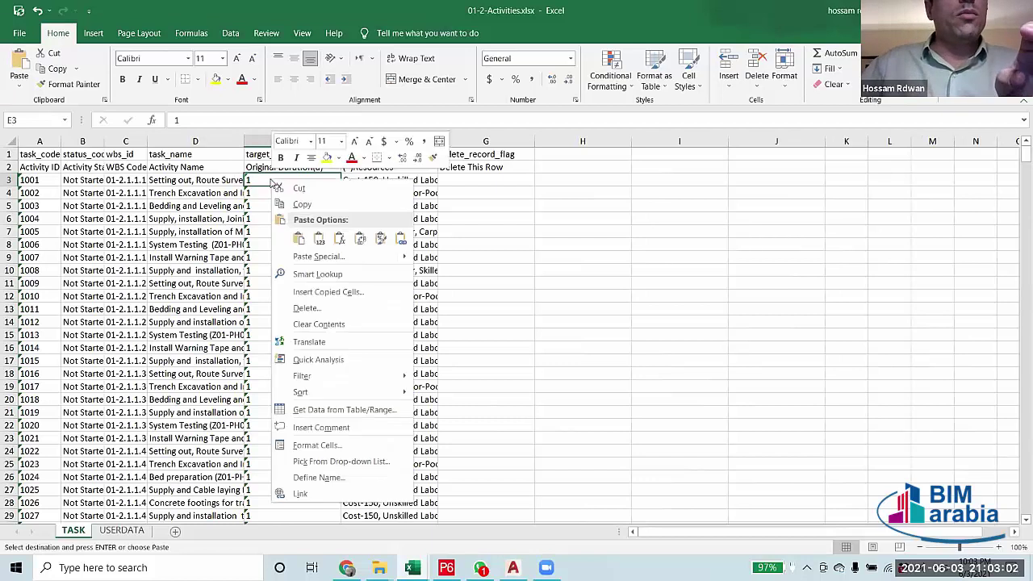
left_click(319, 240)
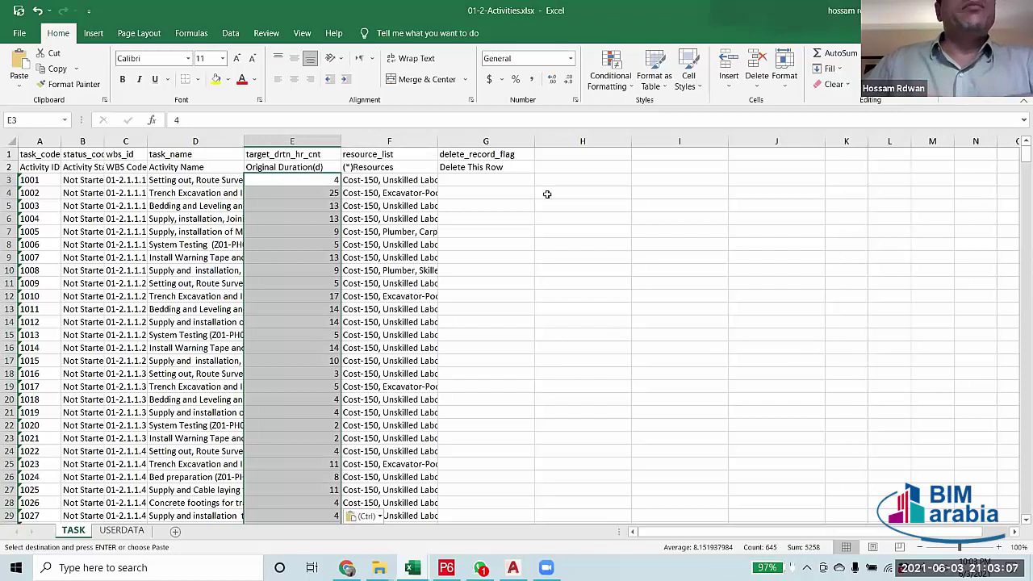
Open the Text to Columns wizard for the pasted Original Duration(d) values.
left_click(228, 34)
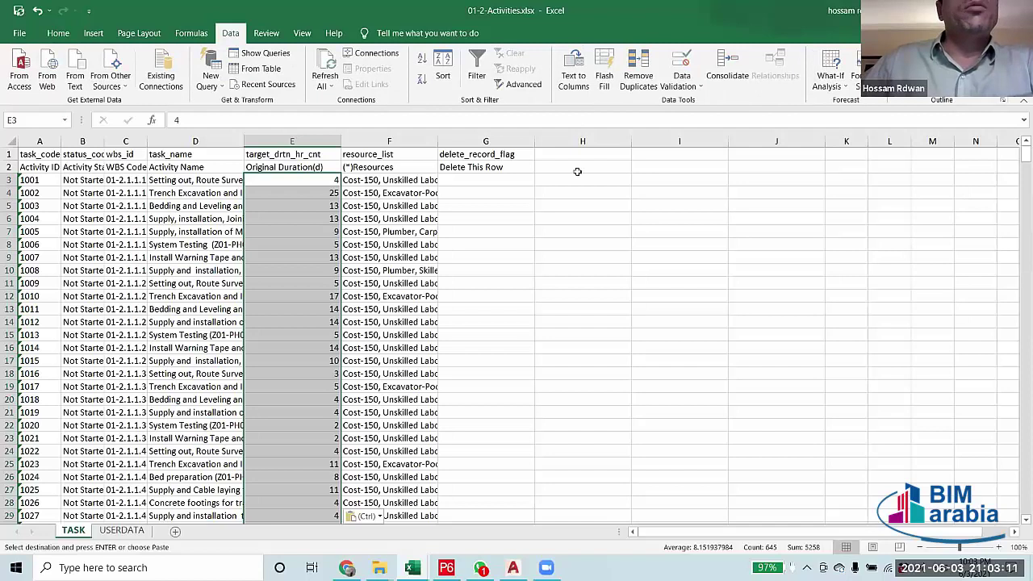
left_click(571, 80)
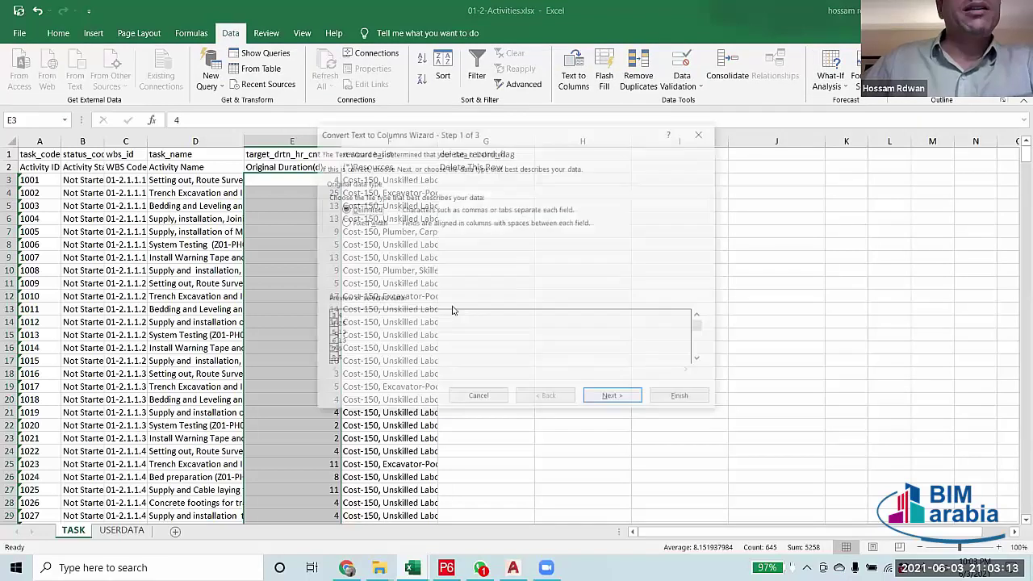
Convert the original duration values in column E to text with Text to Columns, using tab and comma delimiters.
left_click(614, 398)
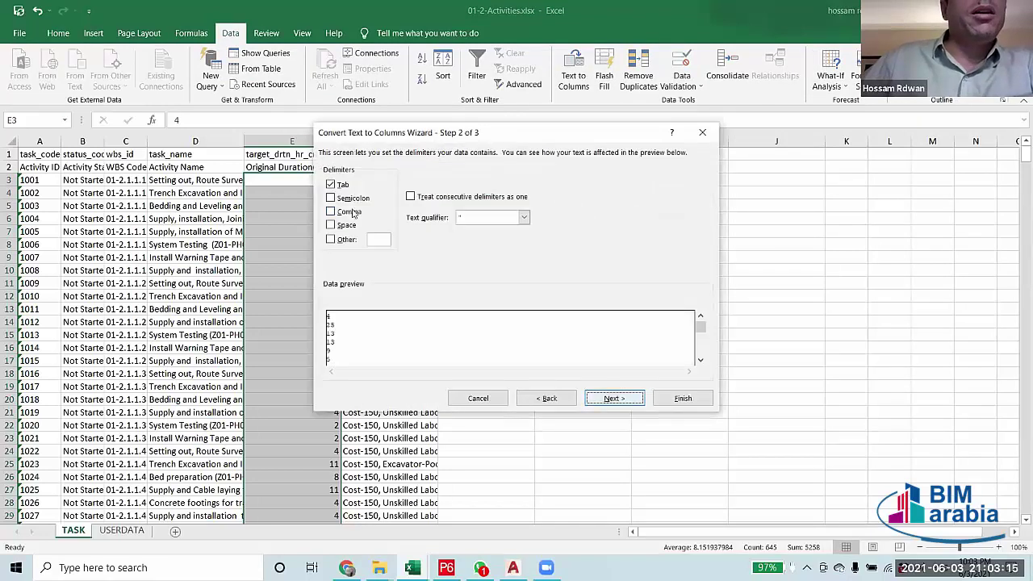
left_click(353, 212)
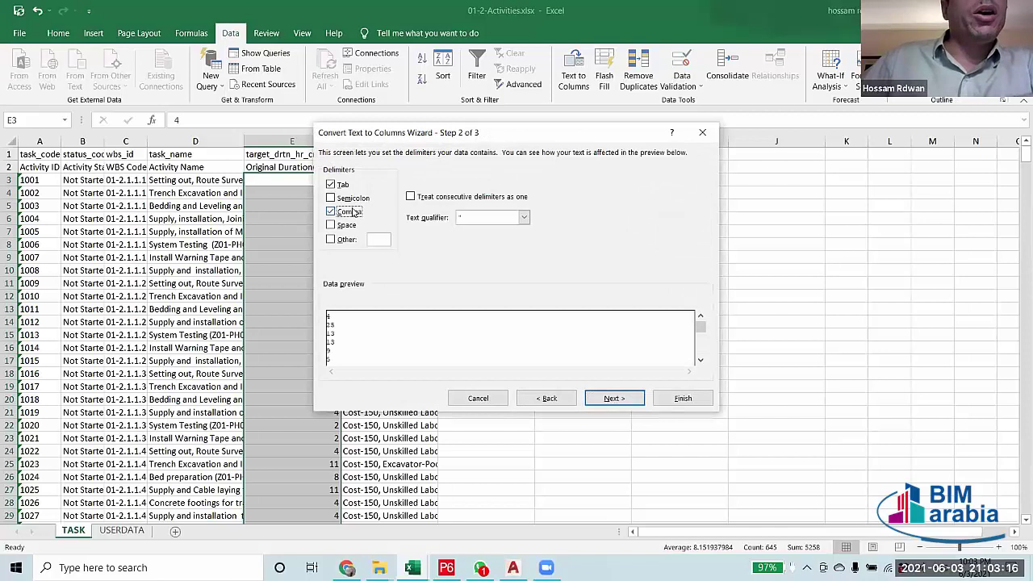
left_click(612, 398)
left_click(330, 196)
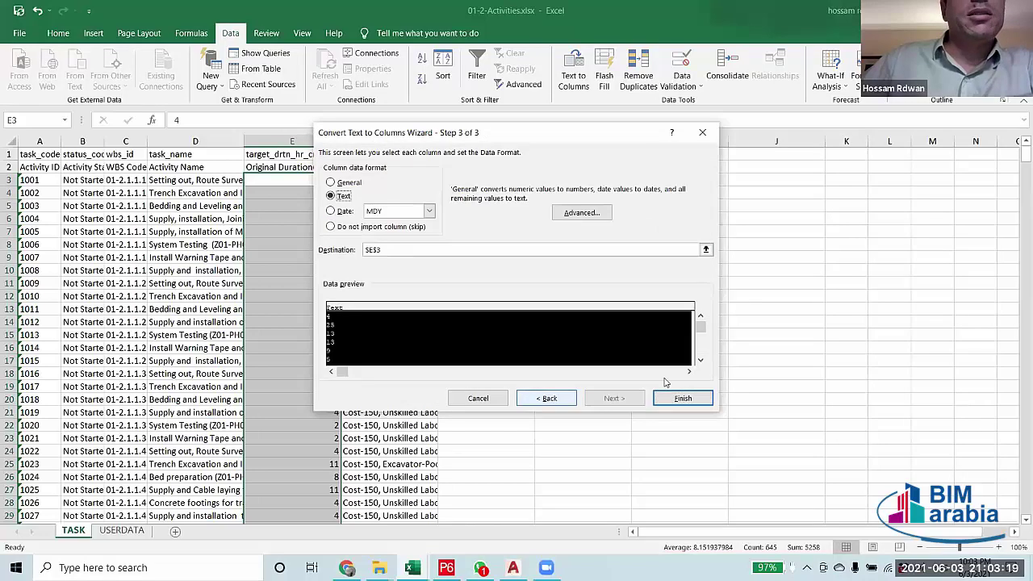
left_click(682, 398)
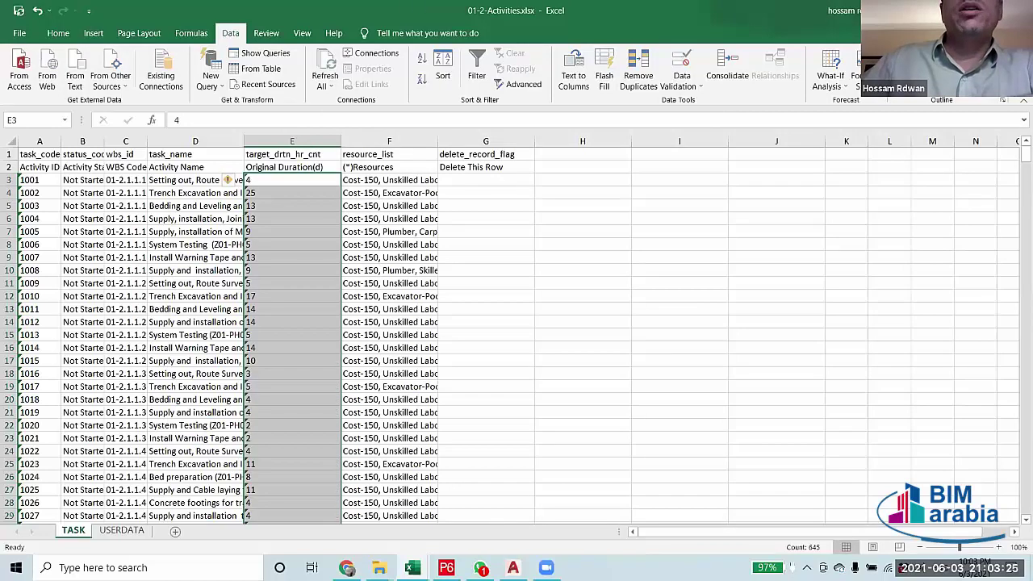
Close 01-2-Activities.xlsx with its changes saved and switch to Primavera P6.
key("alt+F4")
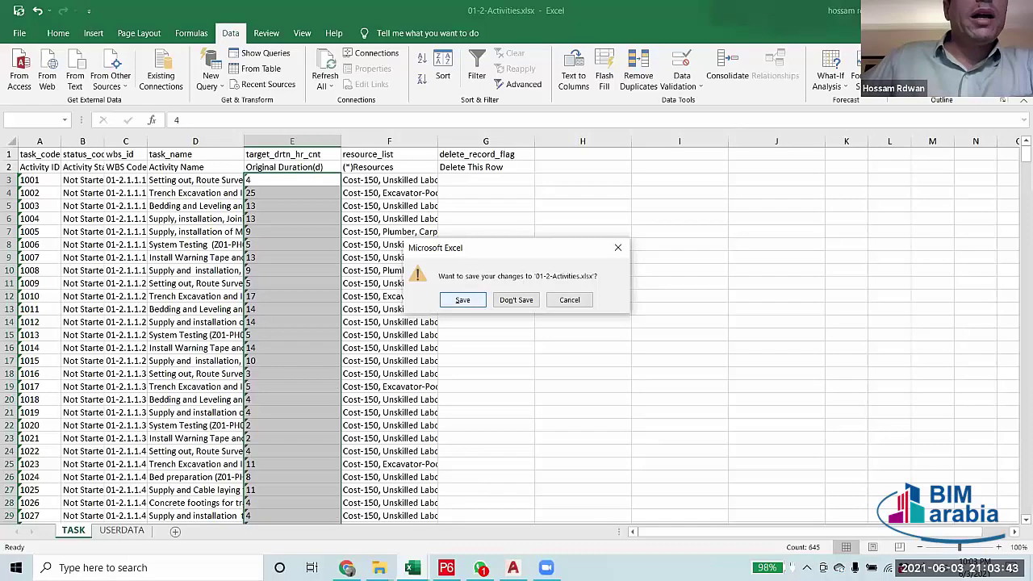
key("Return")
mouse_move(446, 567)
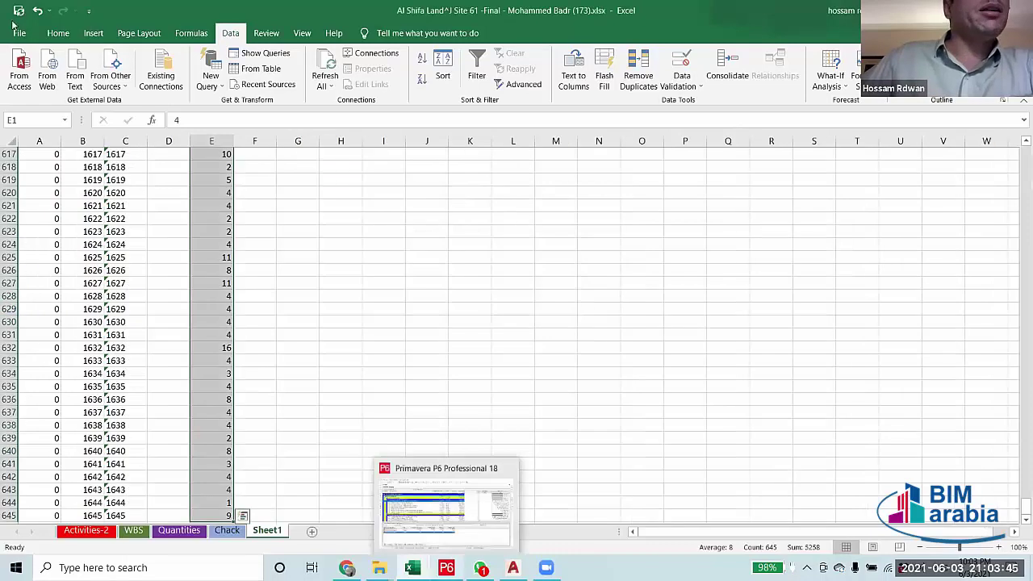
key("alt+Tab")
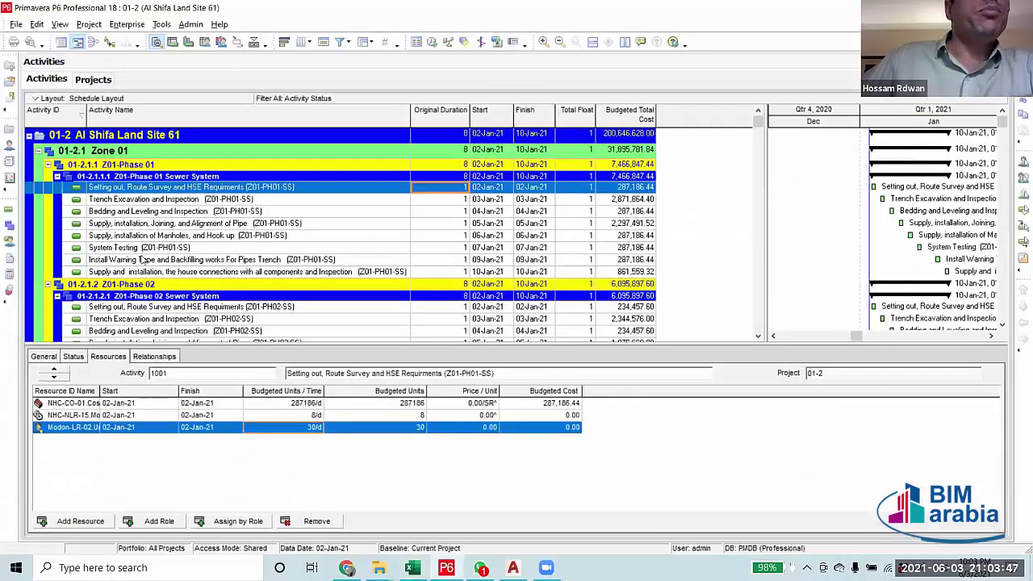
Start a Spreadsheet (XLSX) import and choose 01-2-Activities.xlsx from the 3-JUN-2021 folder as its source file.
key("alt+f")
key("i")
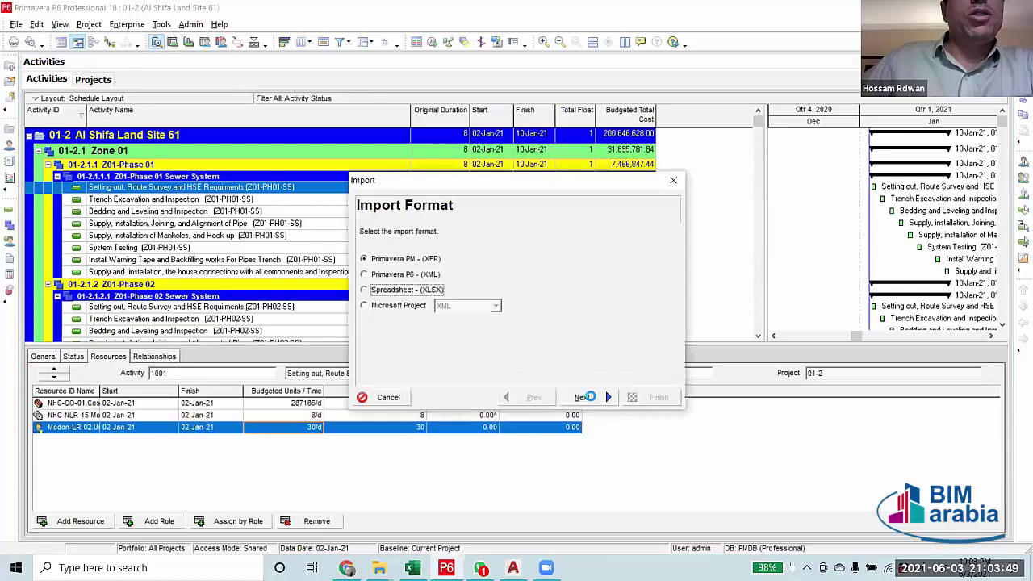
left_click(582, 397)
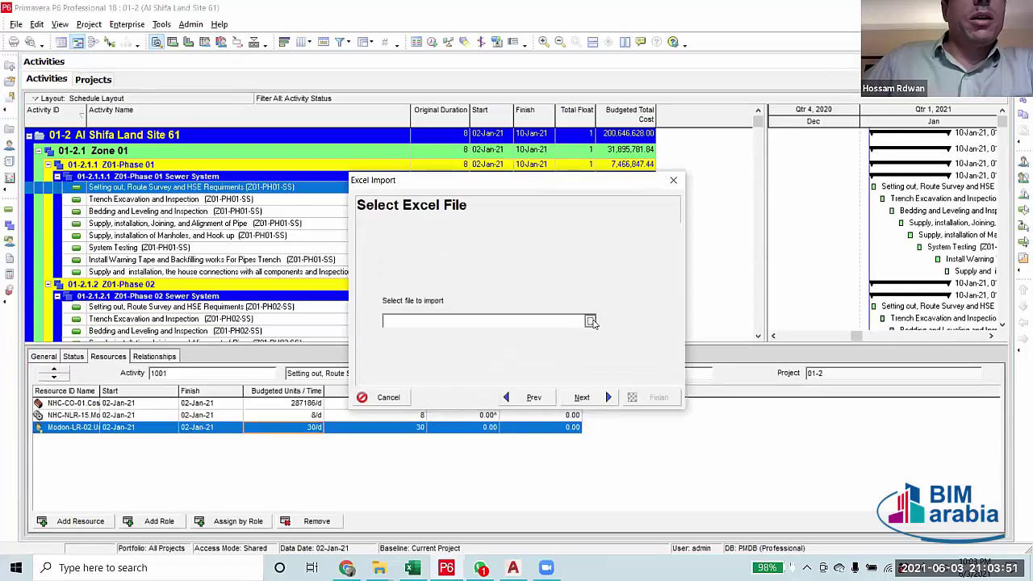
left_click(589, 320)
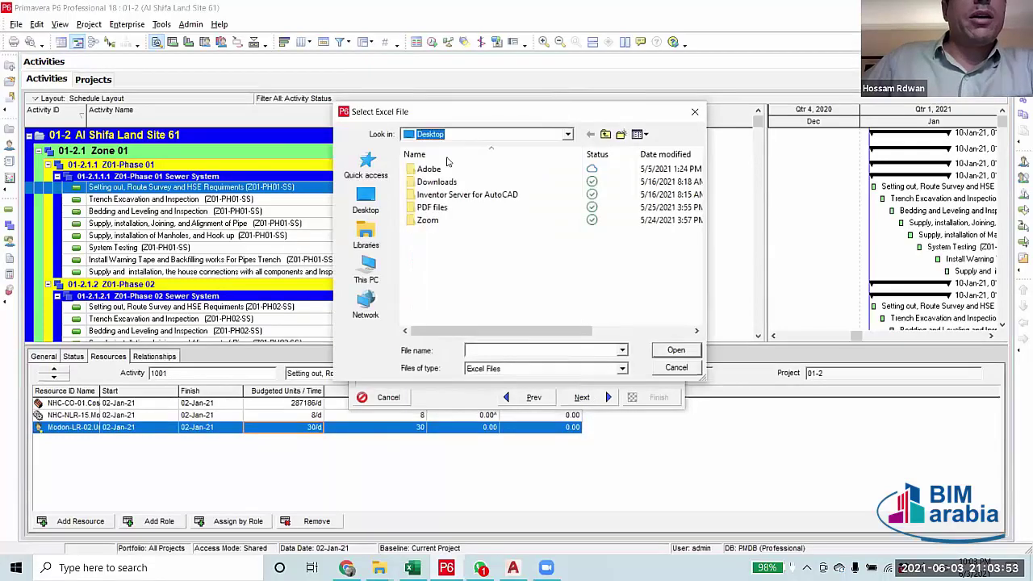
double_click(452, 275)
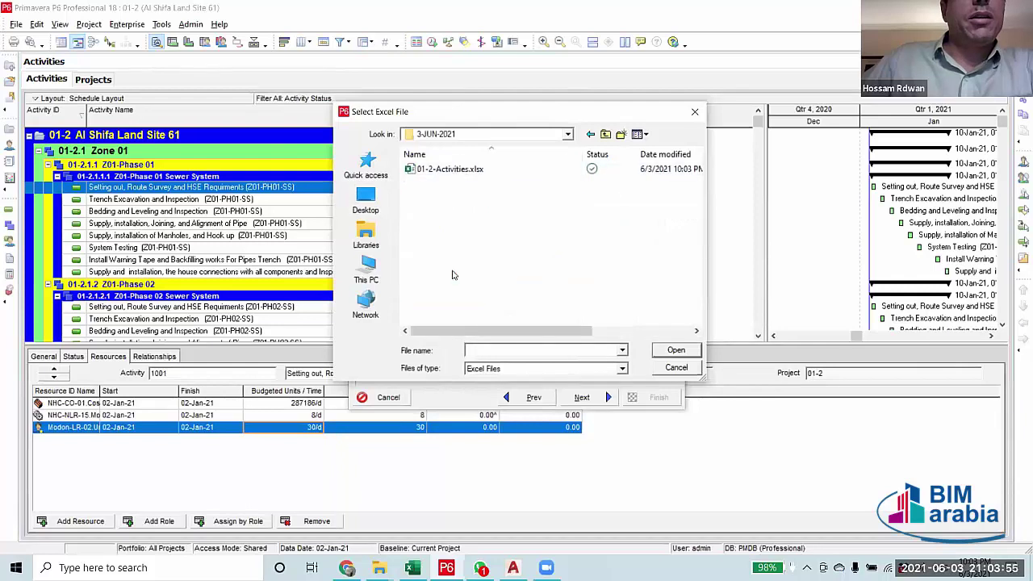
left_click(452, 168)
left_click(678, 350)
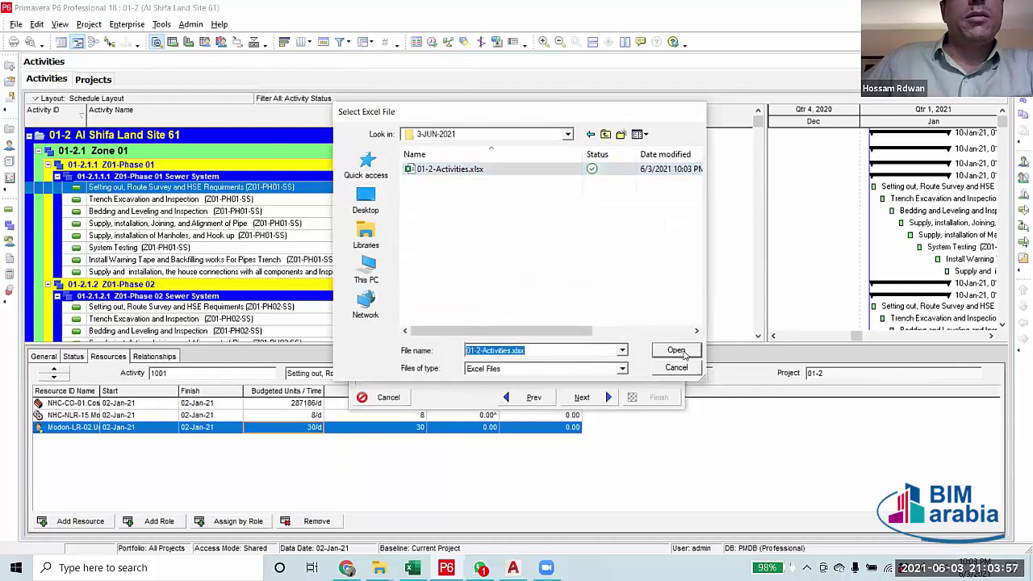
left_click(582, 397)
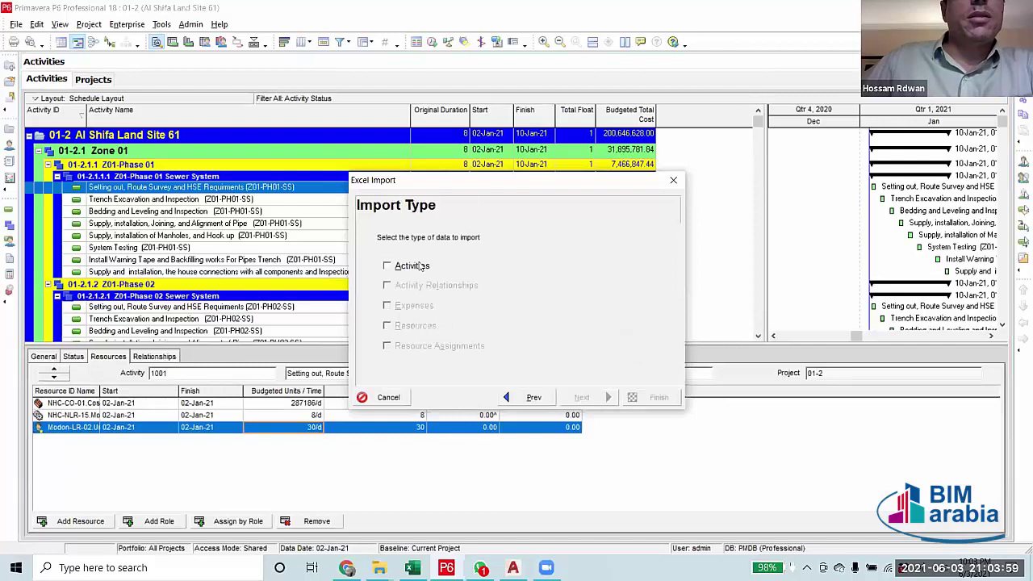
Import the Activities data as an update of existing project 01-2 and close the import wizard.
left_click(582, 396)
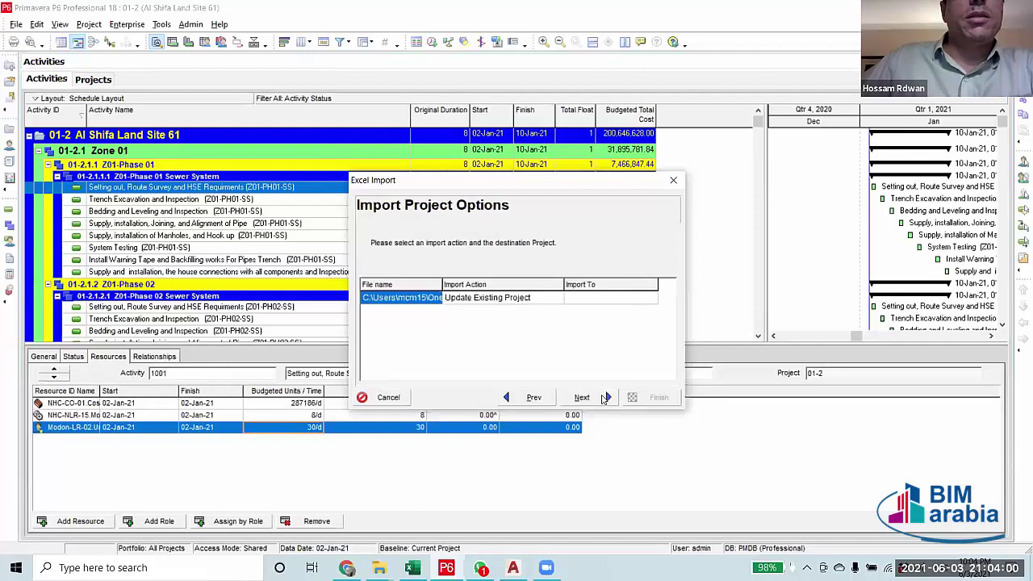
left_click(623, 300)
left_click(651, 297)
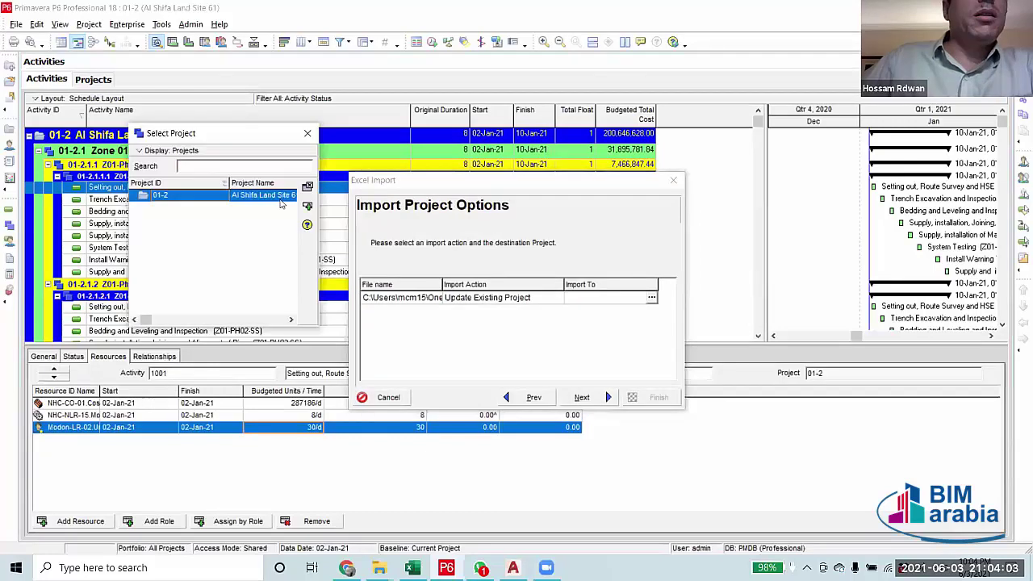
left_click(280, 200)
double_click(279, 200)
left_click(584, 396)
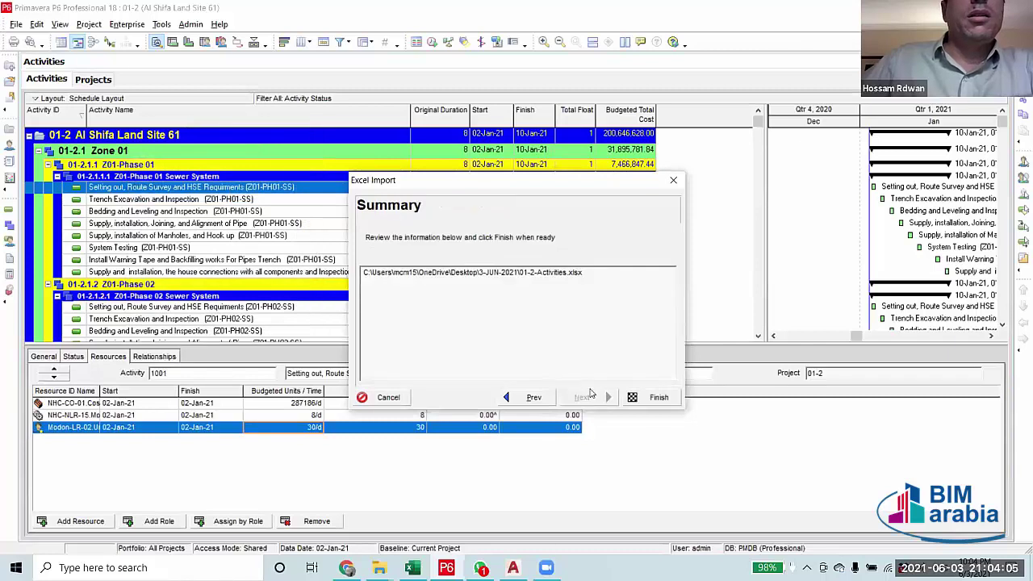
left_click(659, 398)
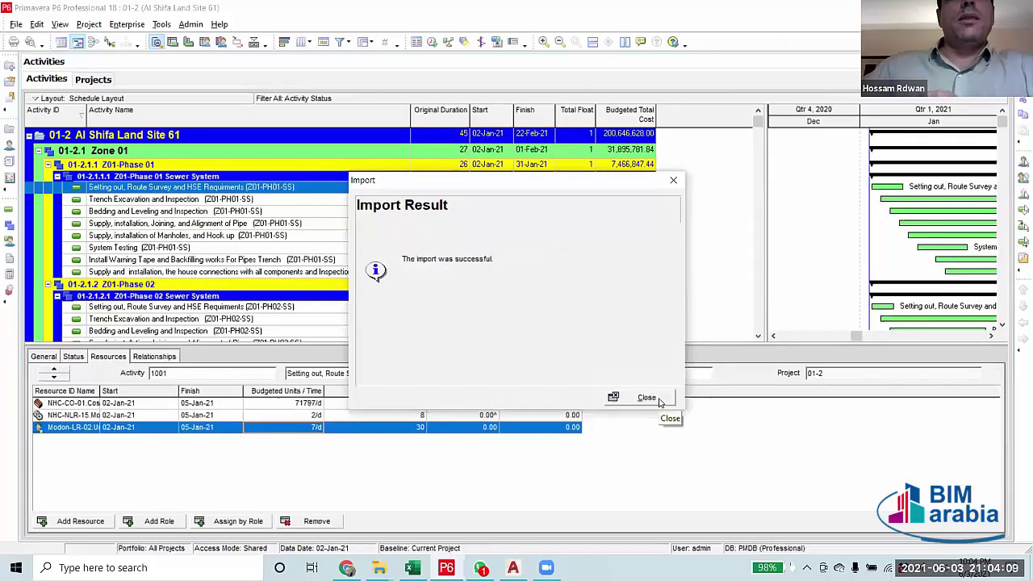
left_click(657, 400)
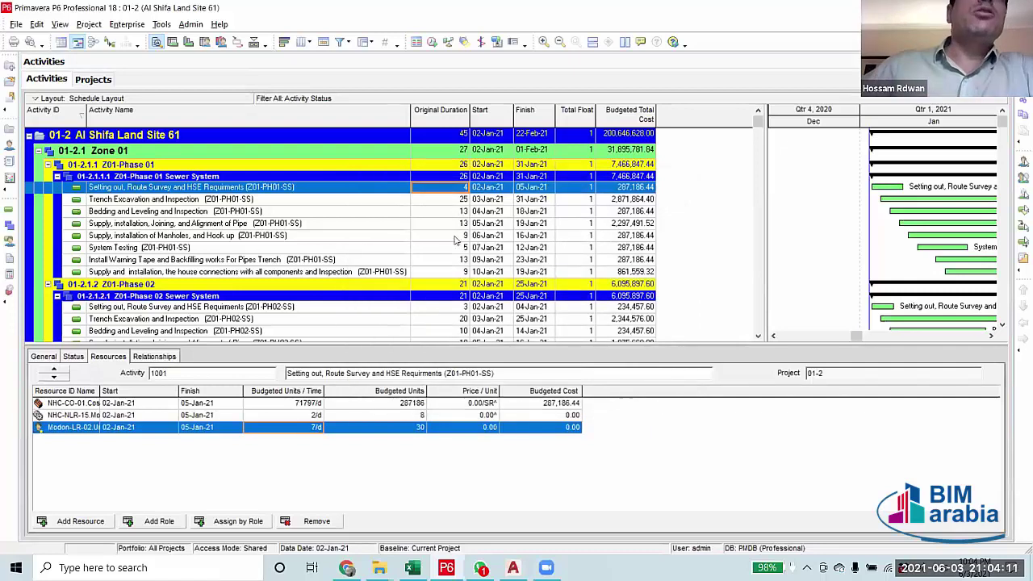
Review the original durations and resource assignments of the Zone 01 sewer system activities across the phases.
left_click(450, 224)
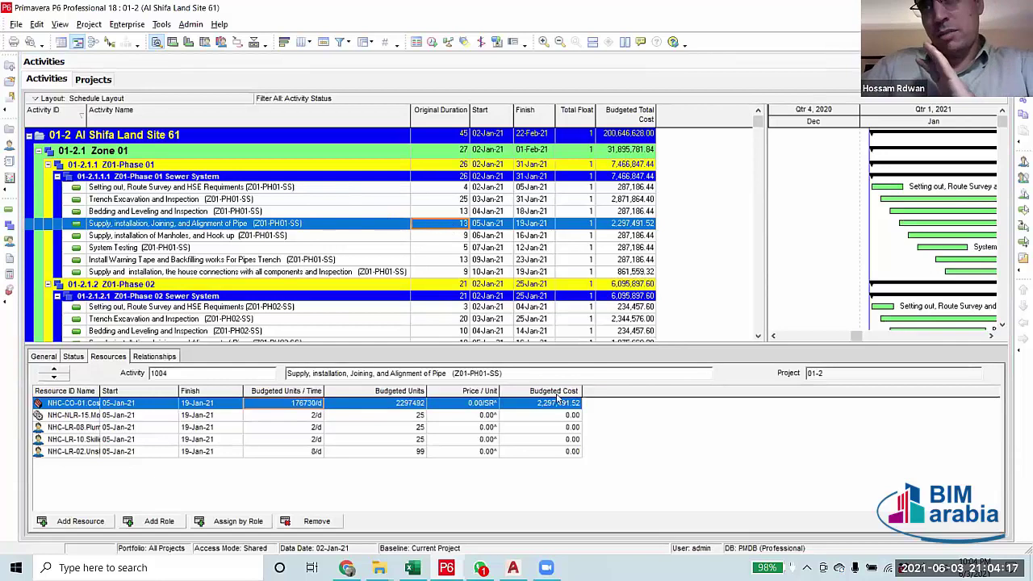
scroll(443, 339, "down", 2)
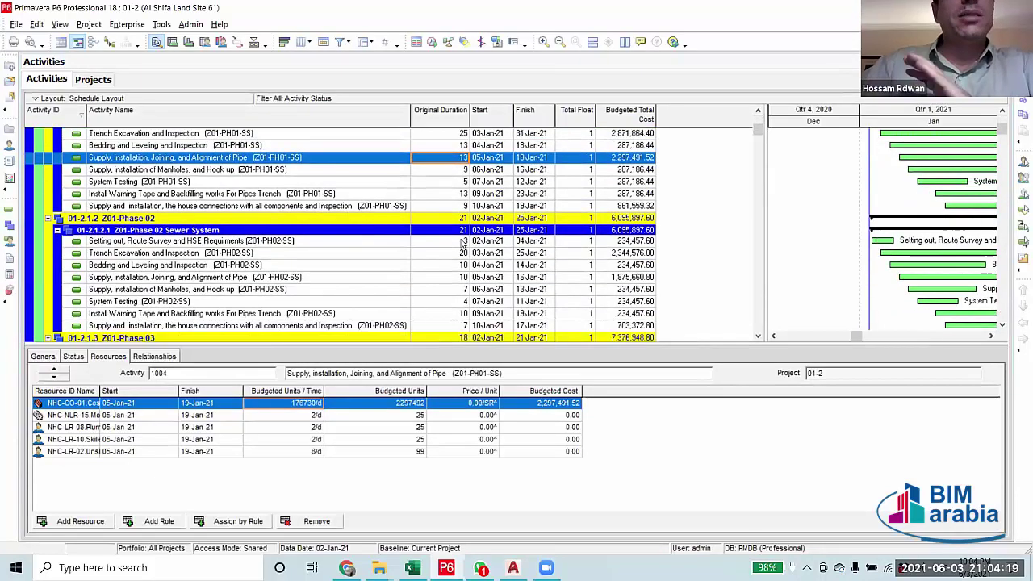
left_click(455, 241)
left_click(449, 253)
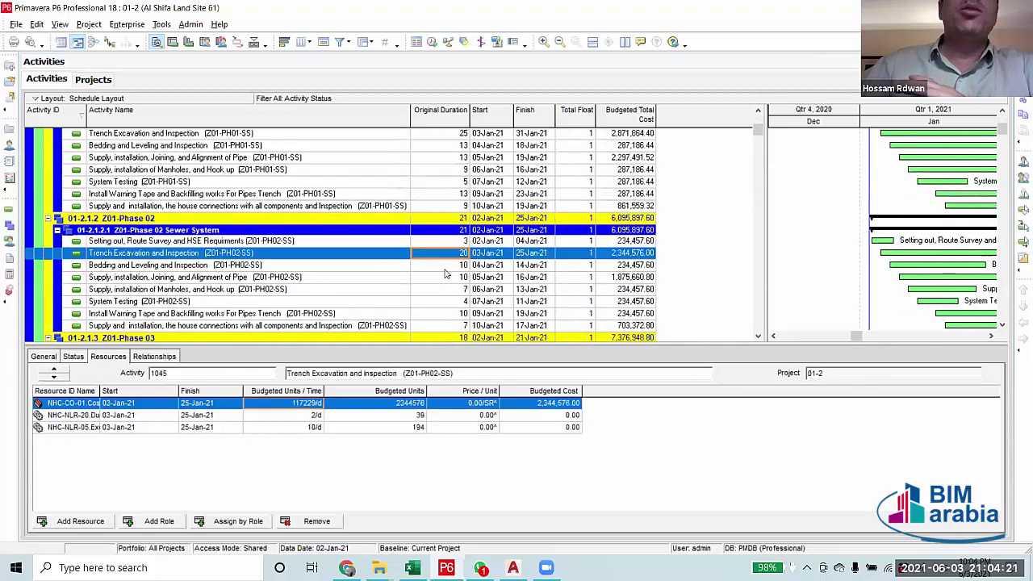
left_click(449, 265)
scroll(447, 290, "down", 2)
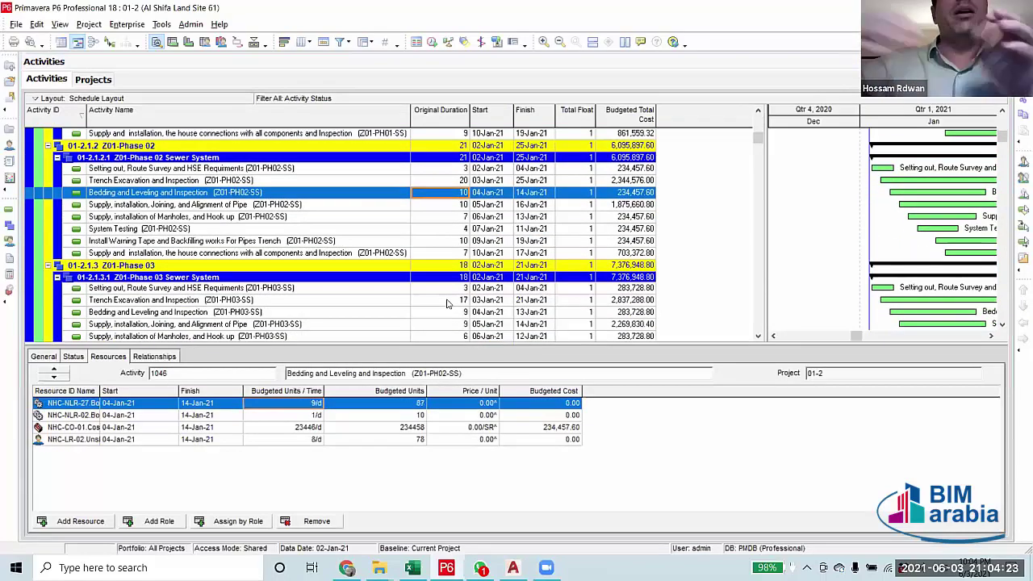
scroll(484, 266, "up", 3)
scroll(488, 256, "up", 2)
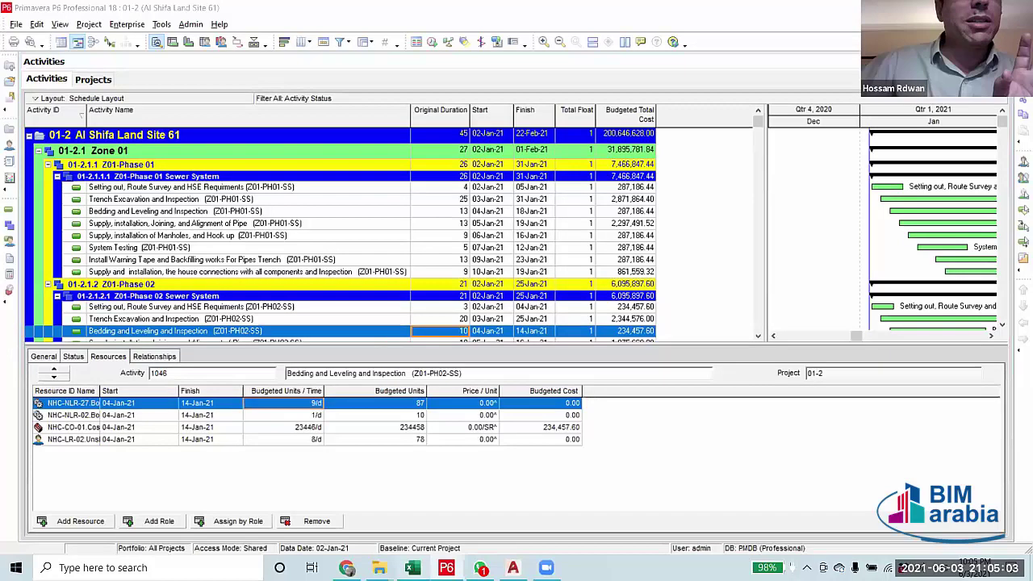
Switch to the Al Shifa workbook in Excel and check the order of the activity IDs in column B of Sheet1.
left_click(412, 567)
scroll(210, 342, "up", 20)
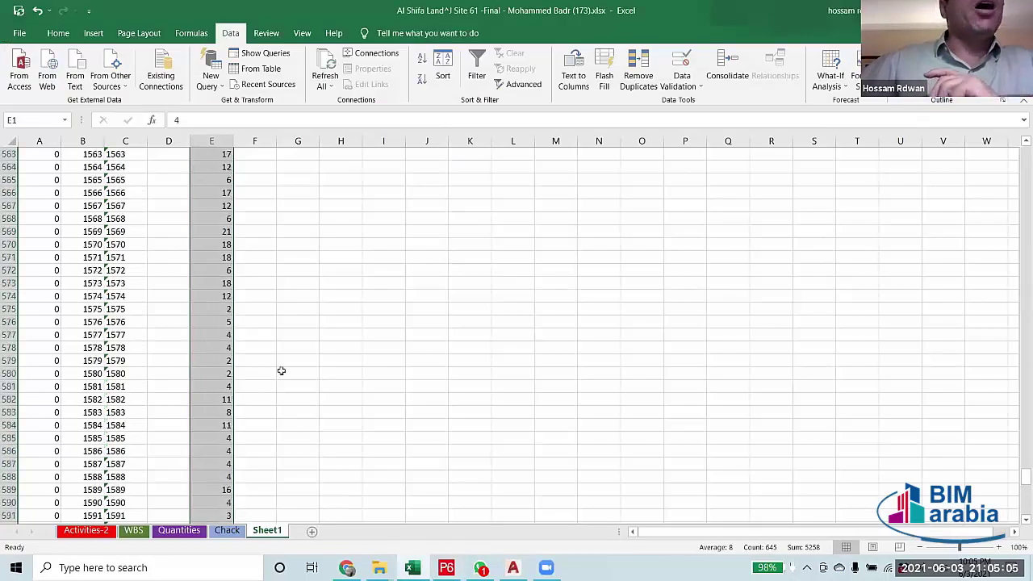
left_click_drag(1017, 455, 1018, 114)
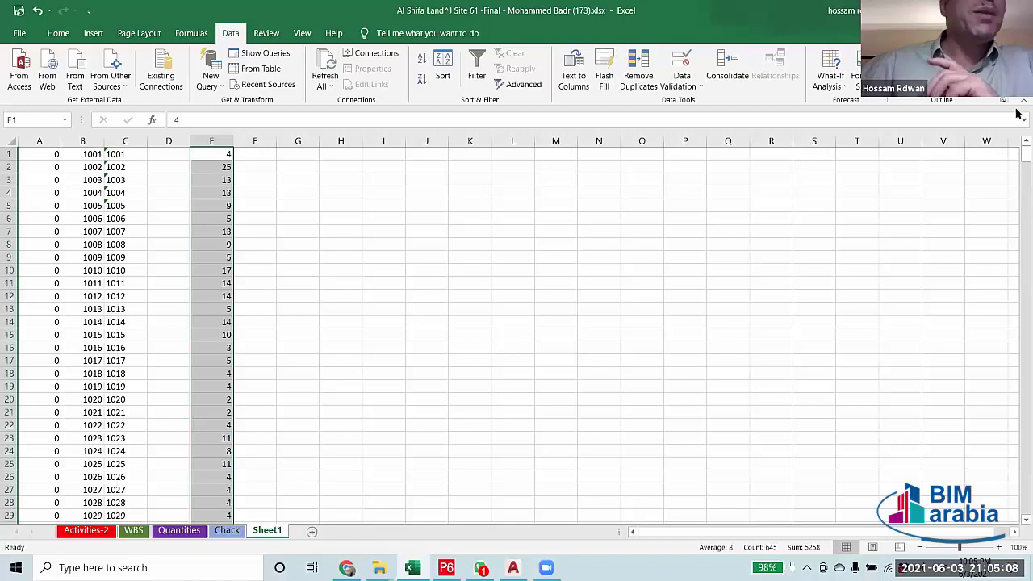
left_click(75, 153)
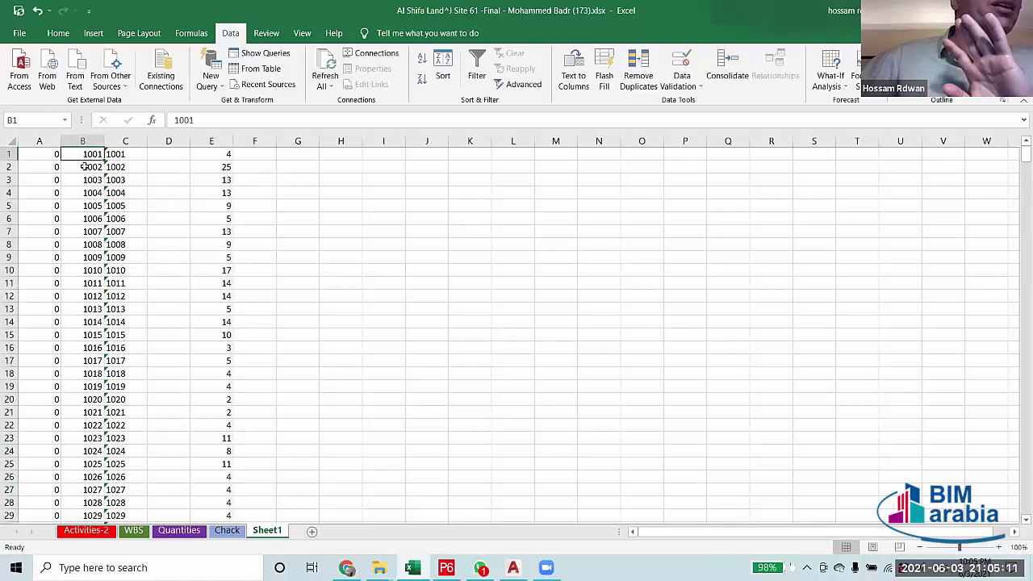
left_click(83, 166)
left_click(78, 154)
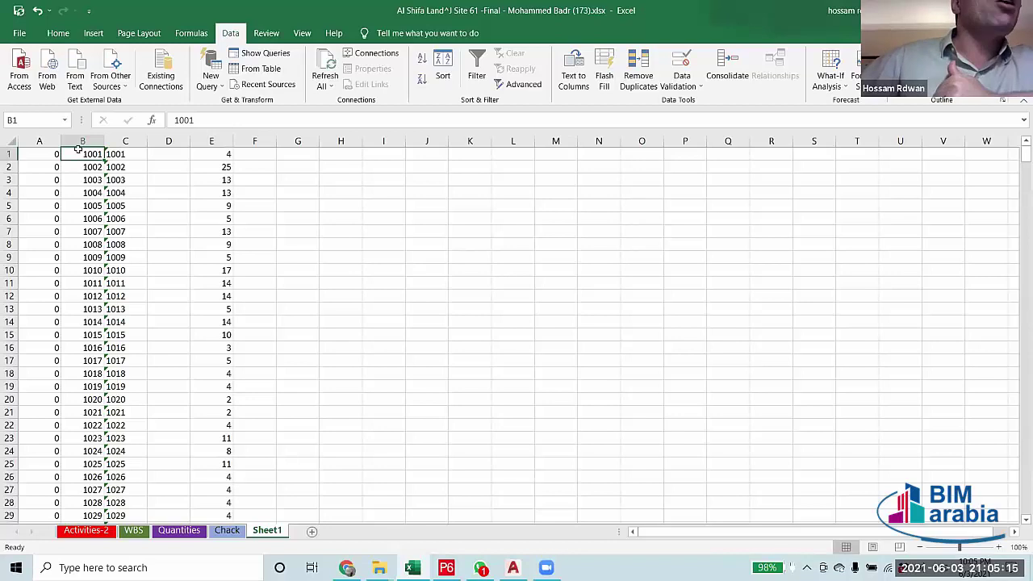
left_click(84, 168)
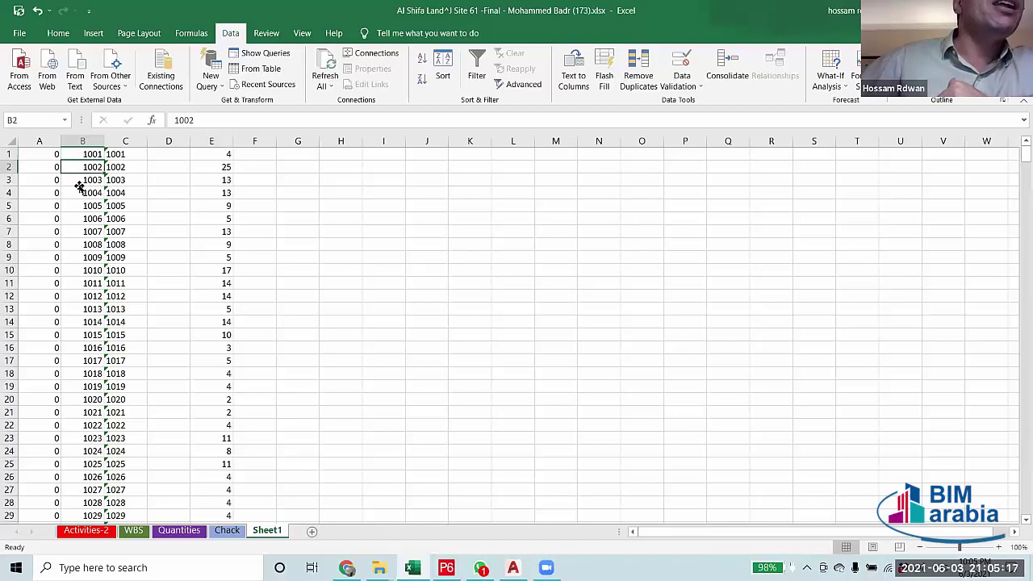
left_click(81, 182)
left_click(79, 190)
left_click(81, 204)
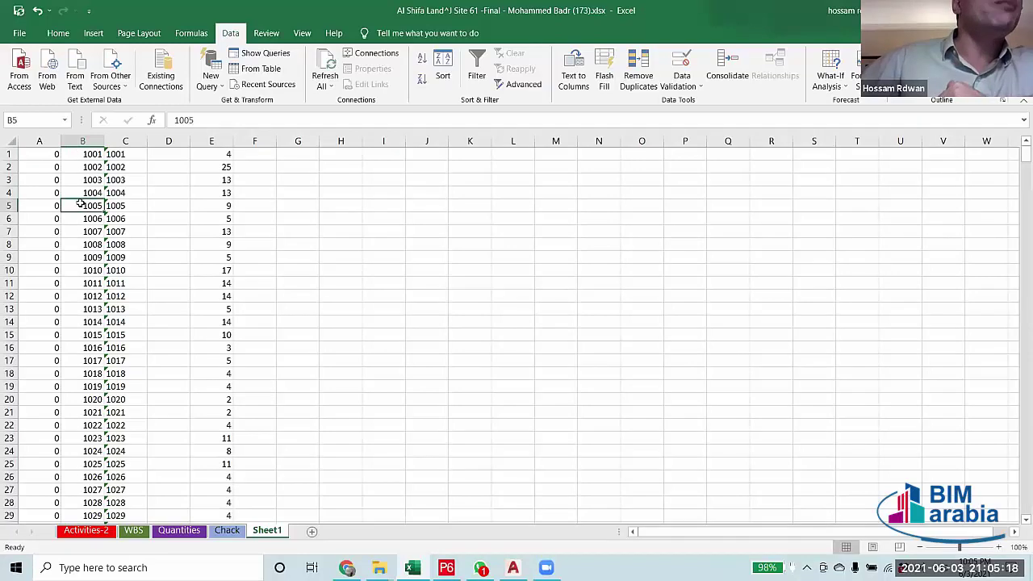
left_click(88, 153)
left_click(91, 137)
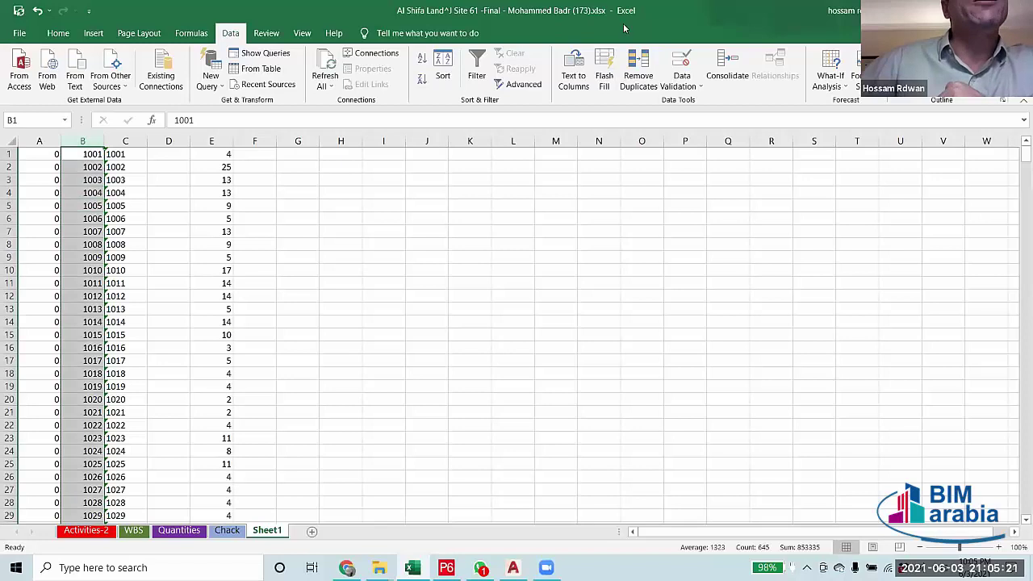
left_click(422, 61)
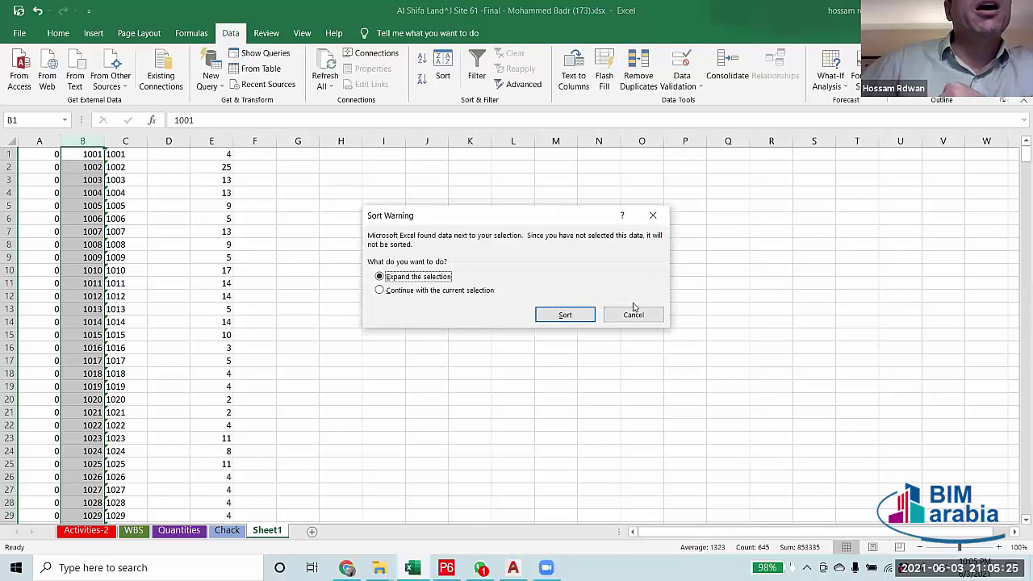
left_click(564, 314)
left_click(422, 78)
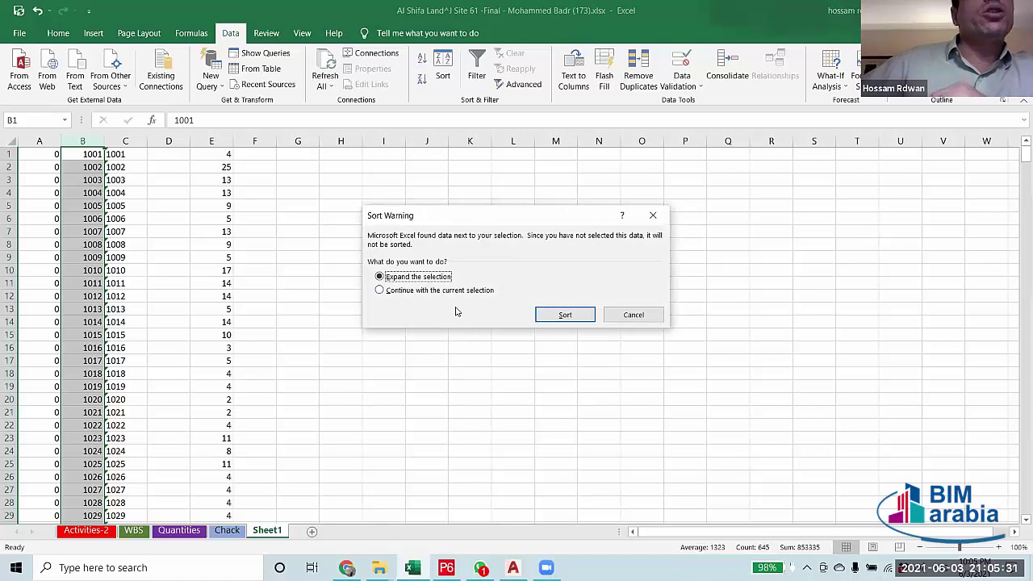
left_click(653, 215)
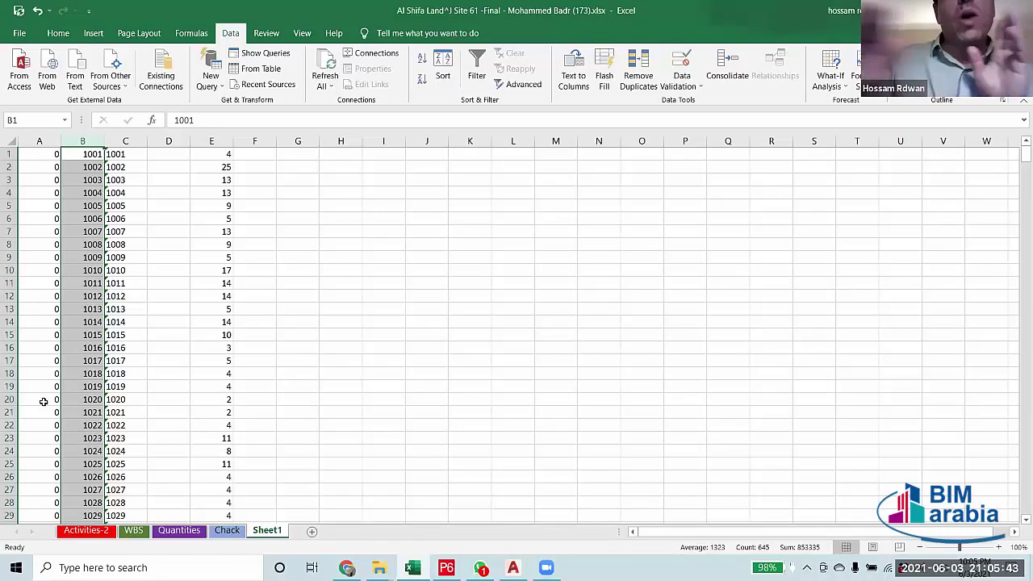
Switch to Primavera P6 and set up a Spreadsheet (XLSX) export of the Activities of project 01-2, up to the template selection.
left_click(447, 567)
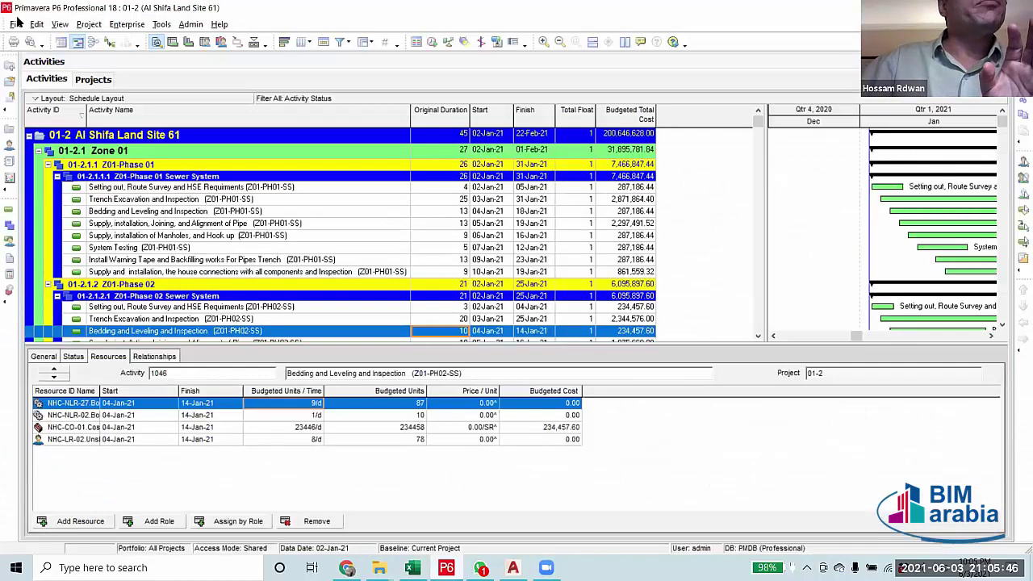
left_click(16, 23)
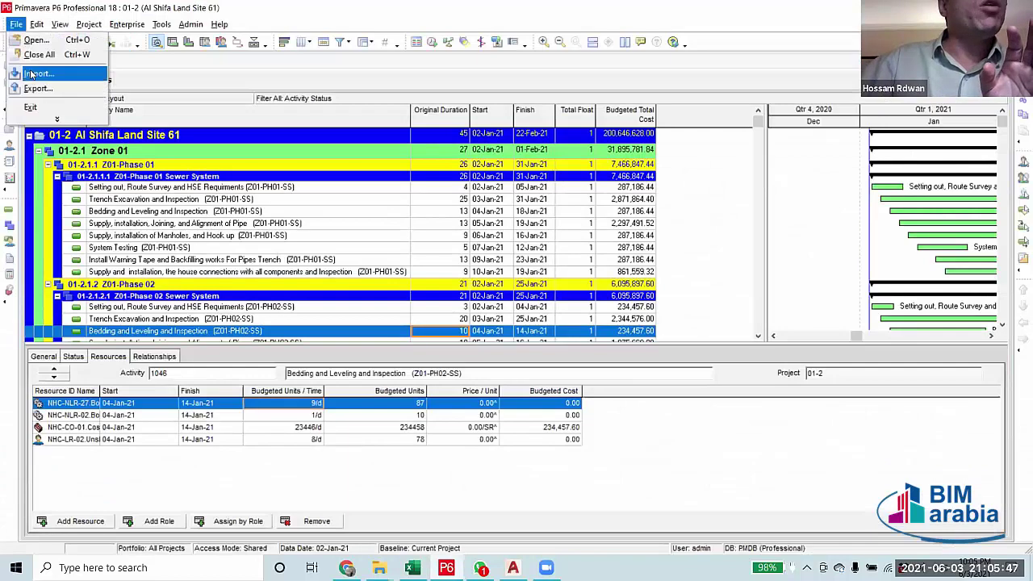
left_click(36, 88)
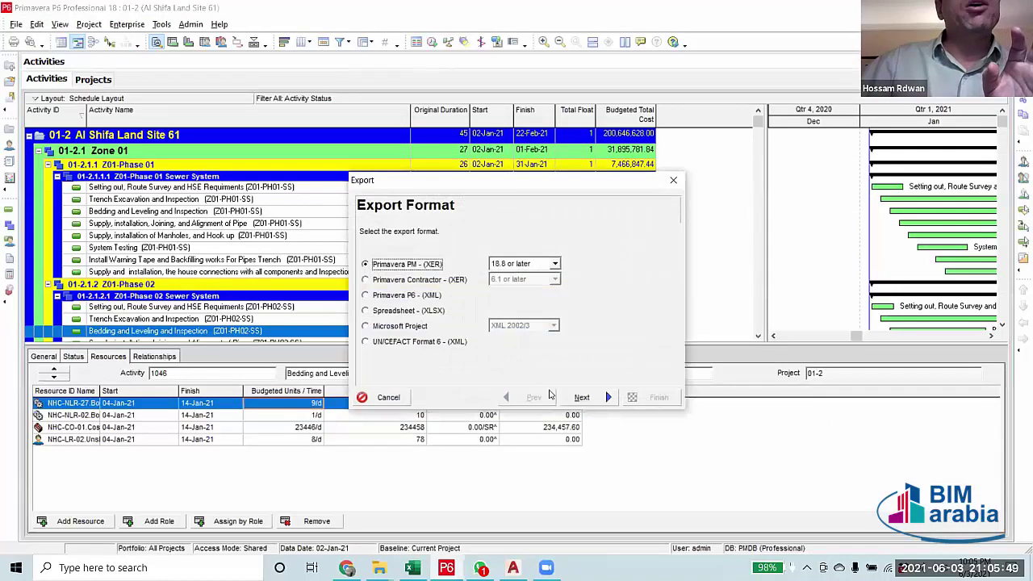
left_click(396, 312)
left_click(582, 397)
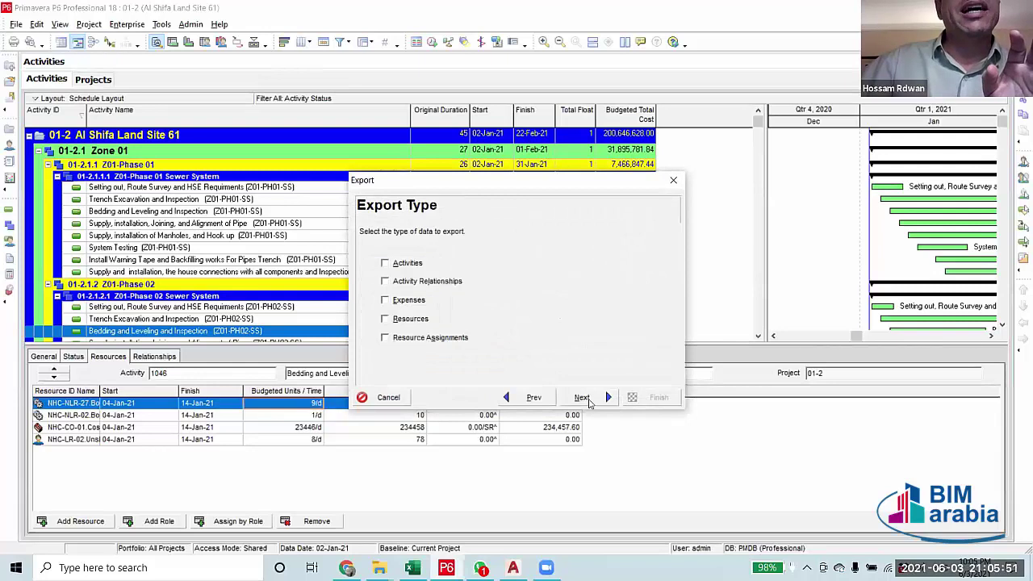
left_click(420, 263)
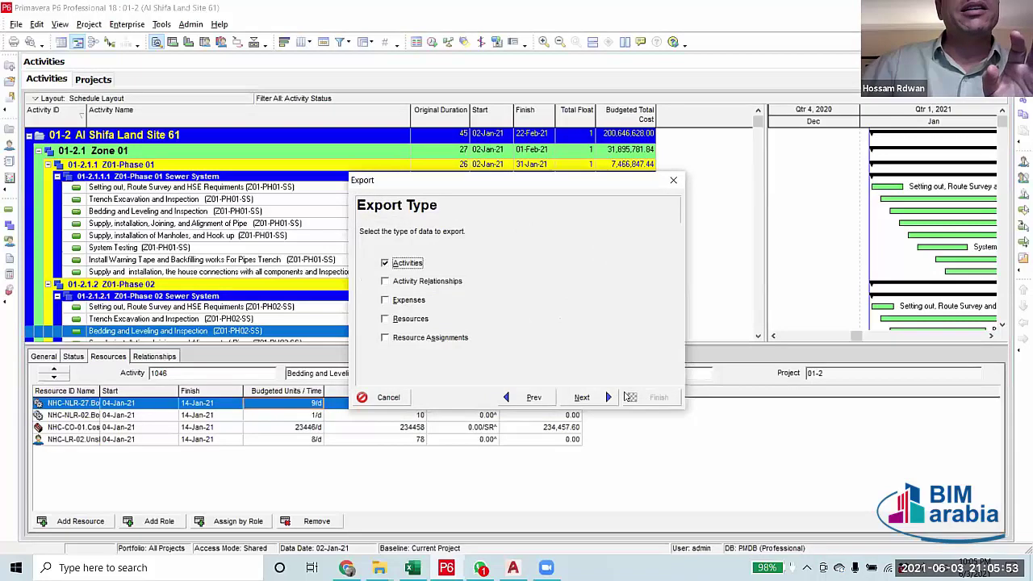
left_click(582, 397)
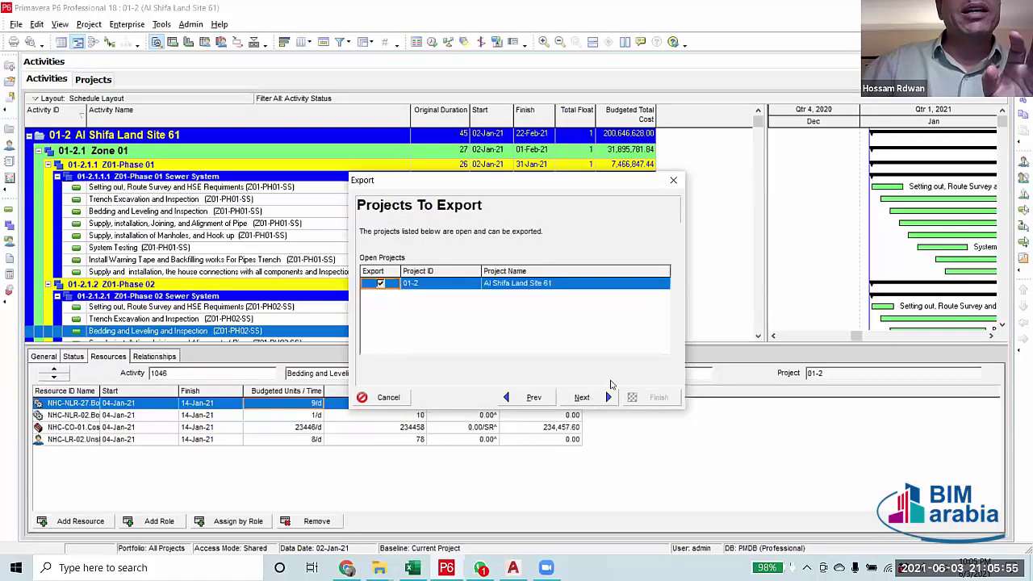
left_click(583, 397)
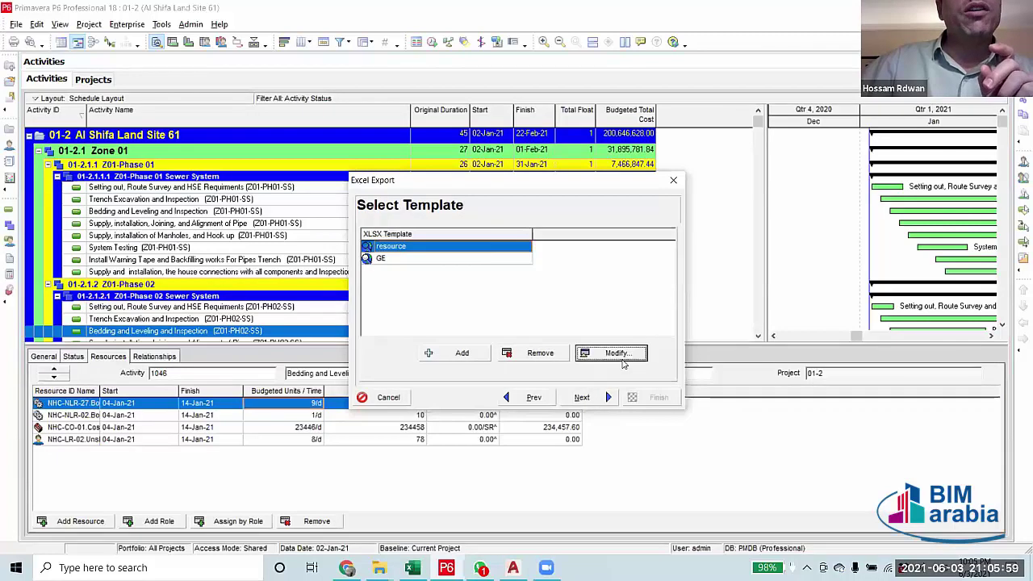
Open the filter settings of the resource export template and try to turn off the All Activities filter.
left_click(617, 353)
left_click(365, 214)
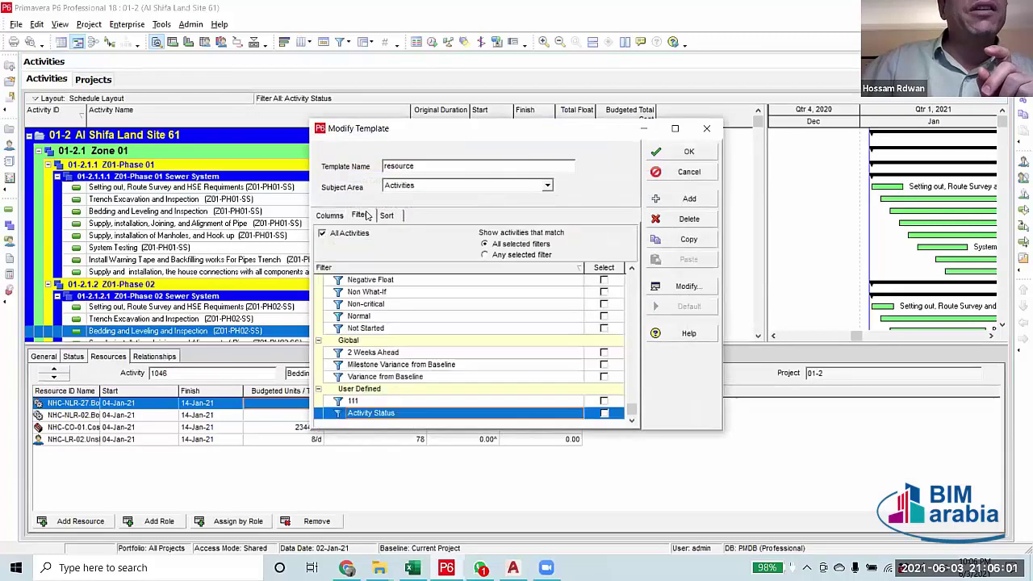
left_click(322, 233)
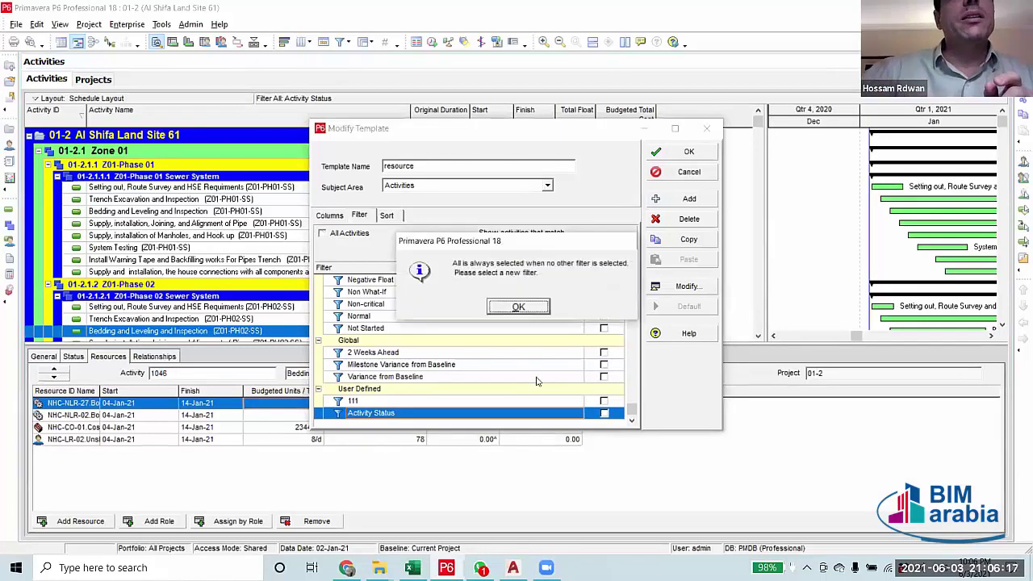
left_click(525, 309)
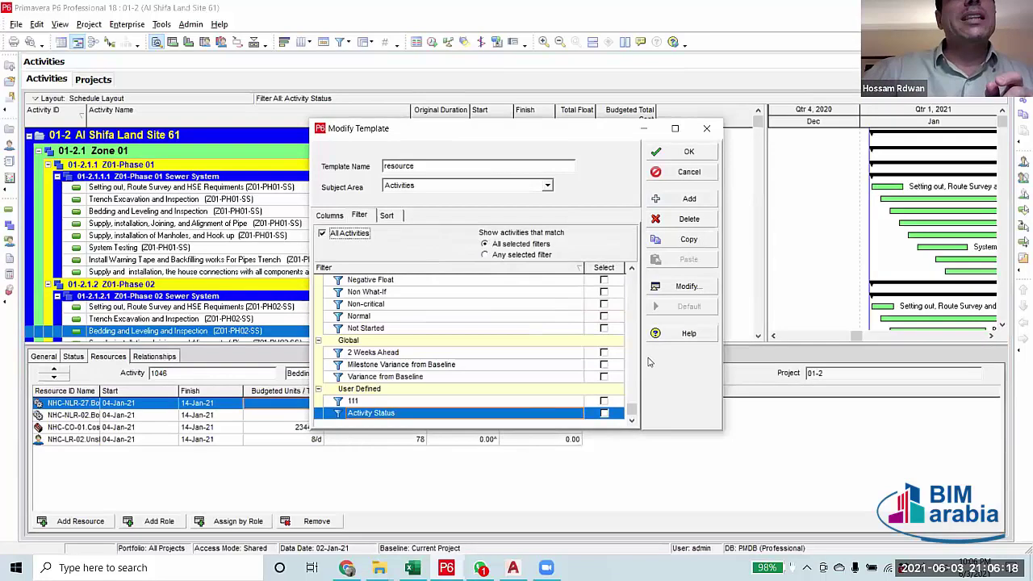
Inspect the criteria of the user-defined Activity Status filter and leave the template and export wizard without exporting.
left_click(674, 288)
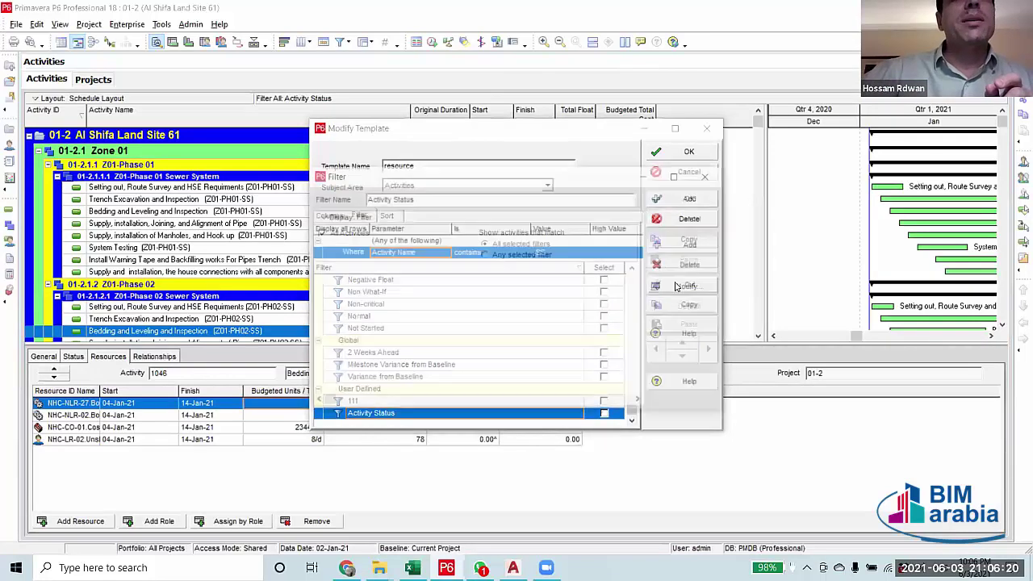
left_click(444, 254)
left_click(444, 253)
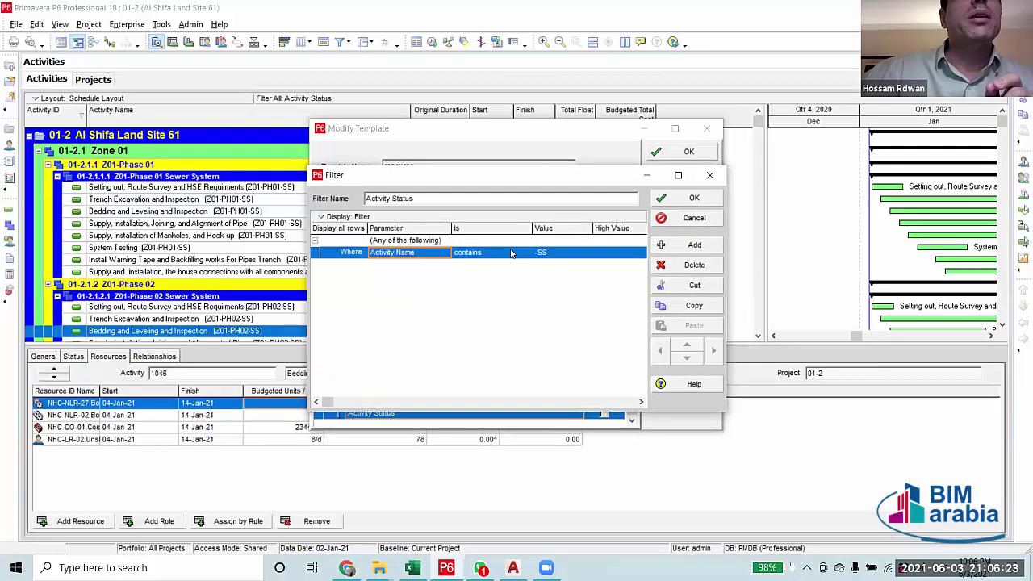
left_click(555, 253)
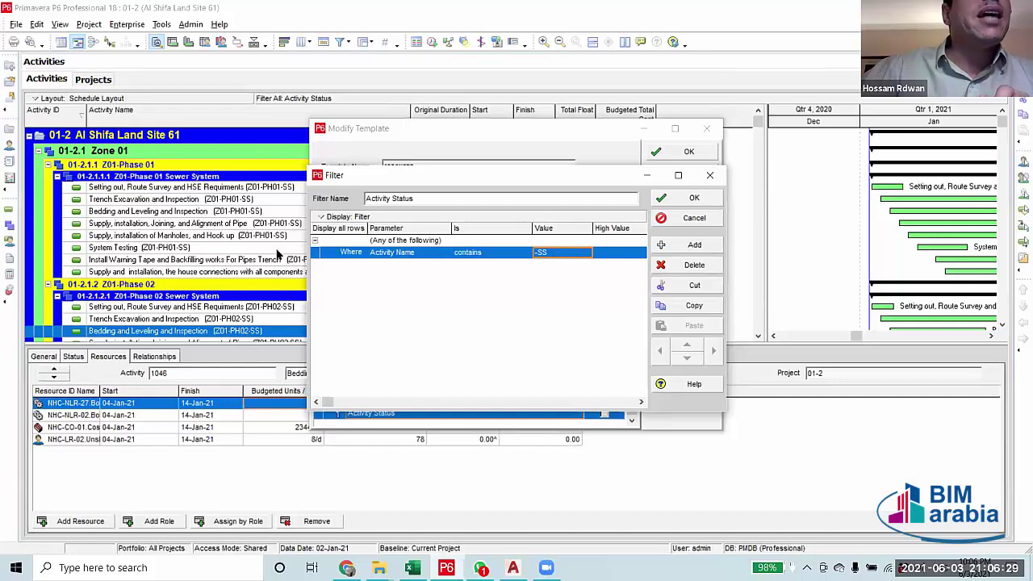
left_click(715, 203)
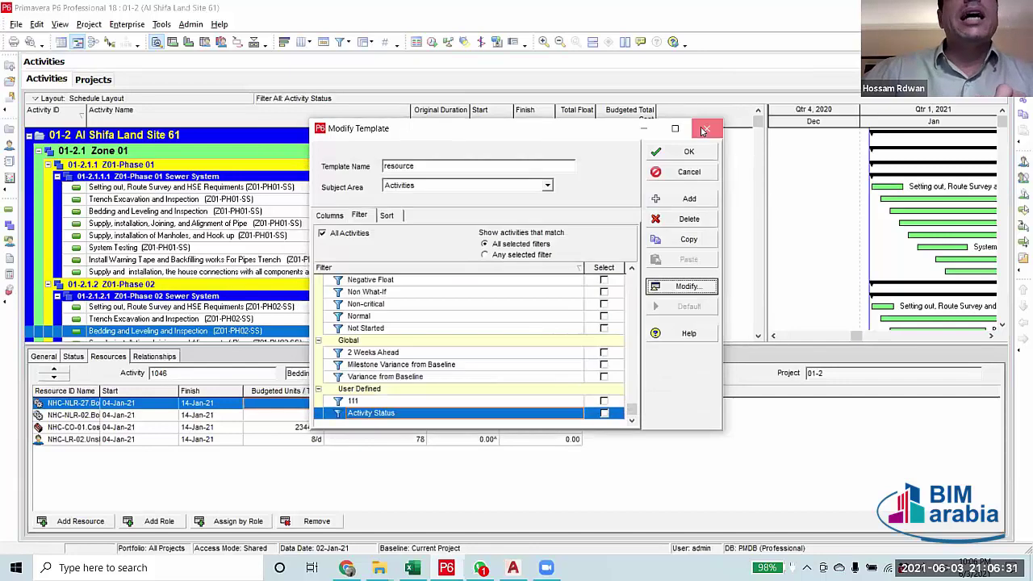
left_click(689, 151)
left_click(674, 177)
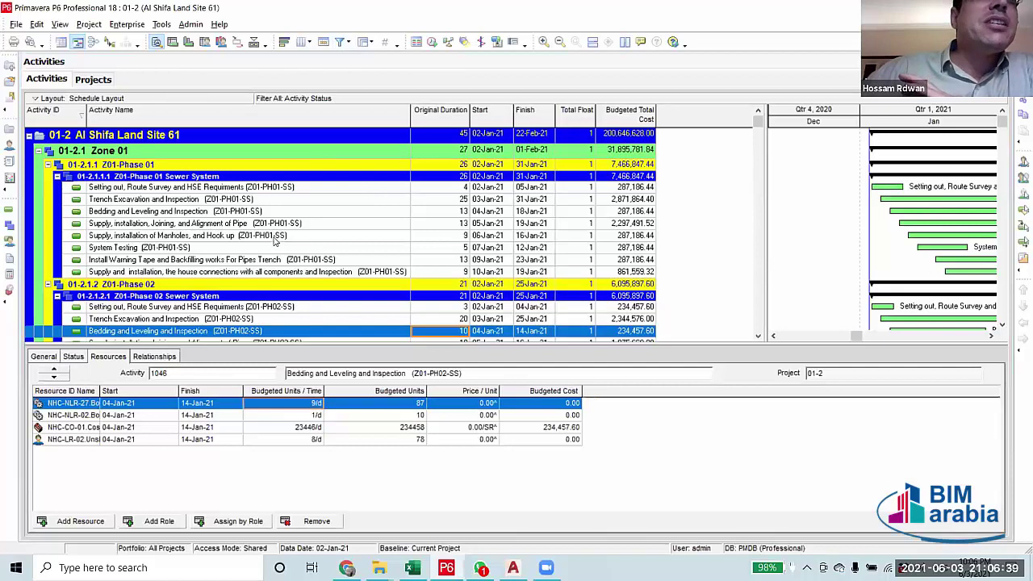
left_click(281, 237)
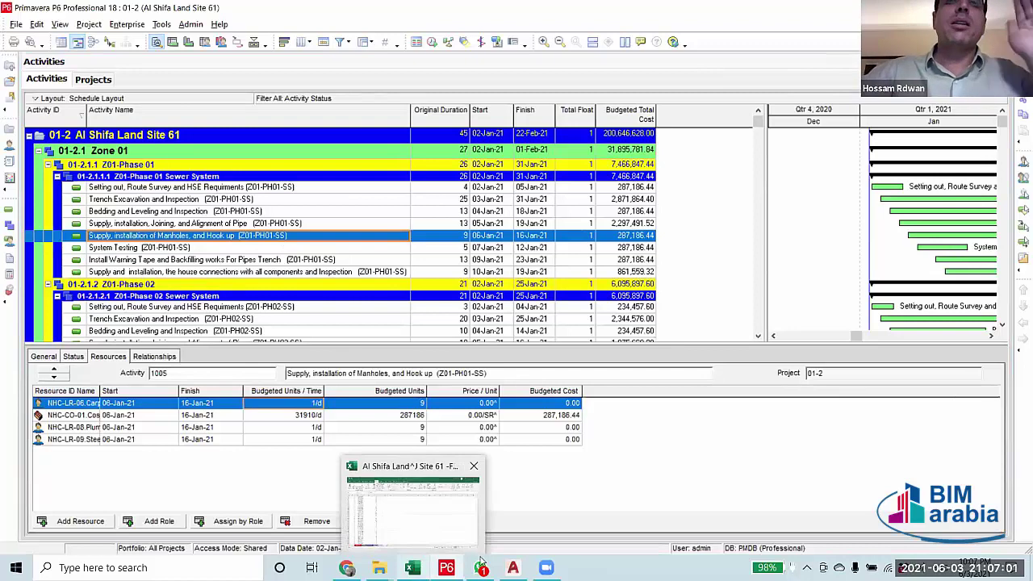
Switch to the Al Shifa workbook in Excel, sort Sheet1 columns A to C by column B from largest to smallest, and check column A's differences.
left_click(388, 517)
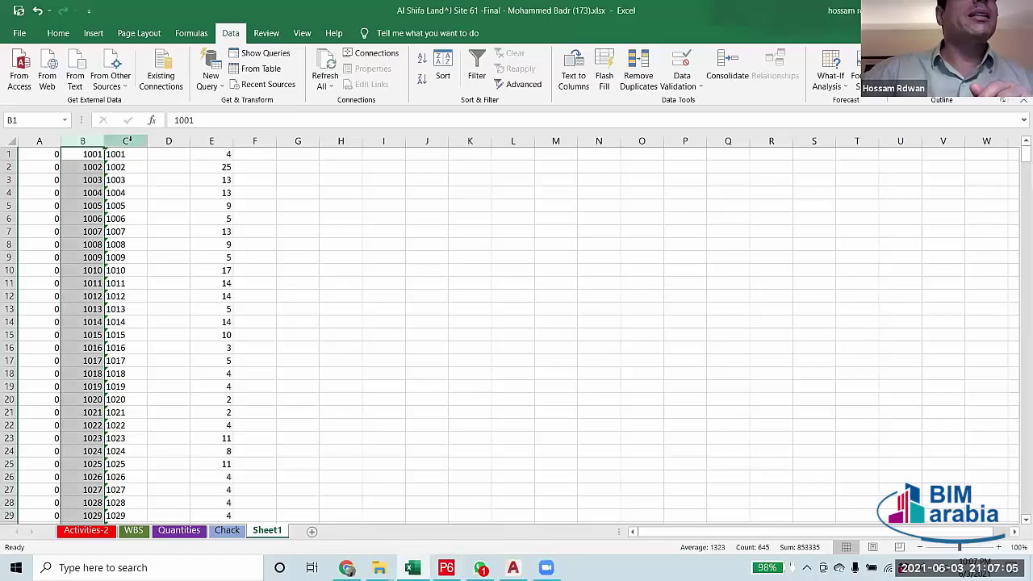
left_click(127, 141)
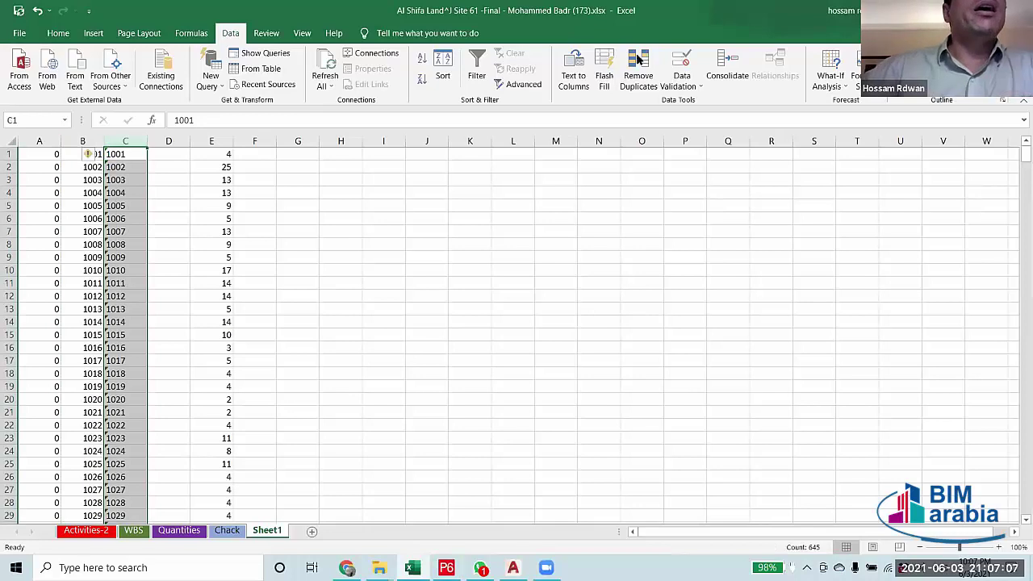
left_click(441, 78)
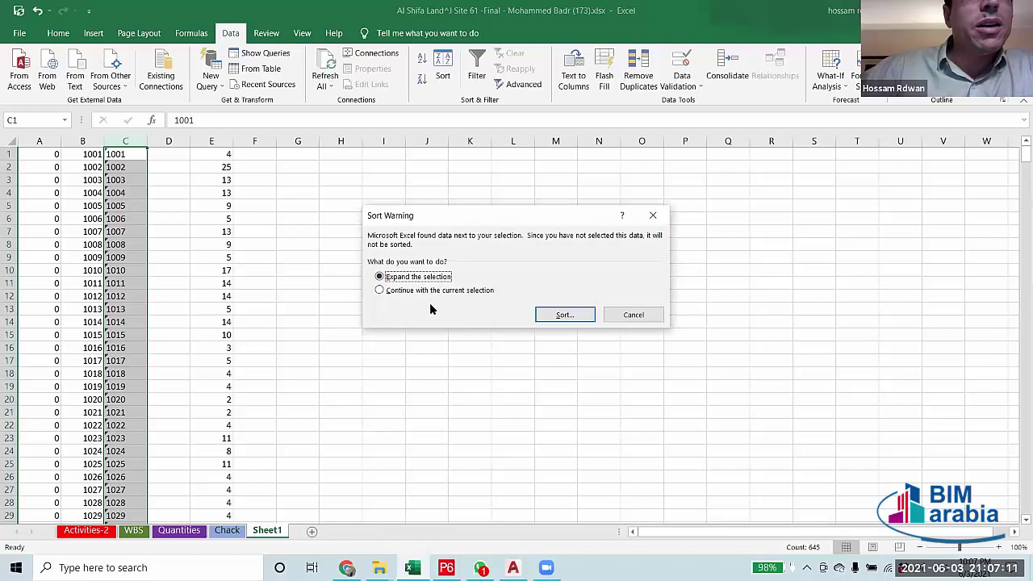
left_click(542, 317)
left_click(439, 251)
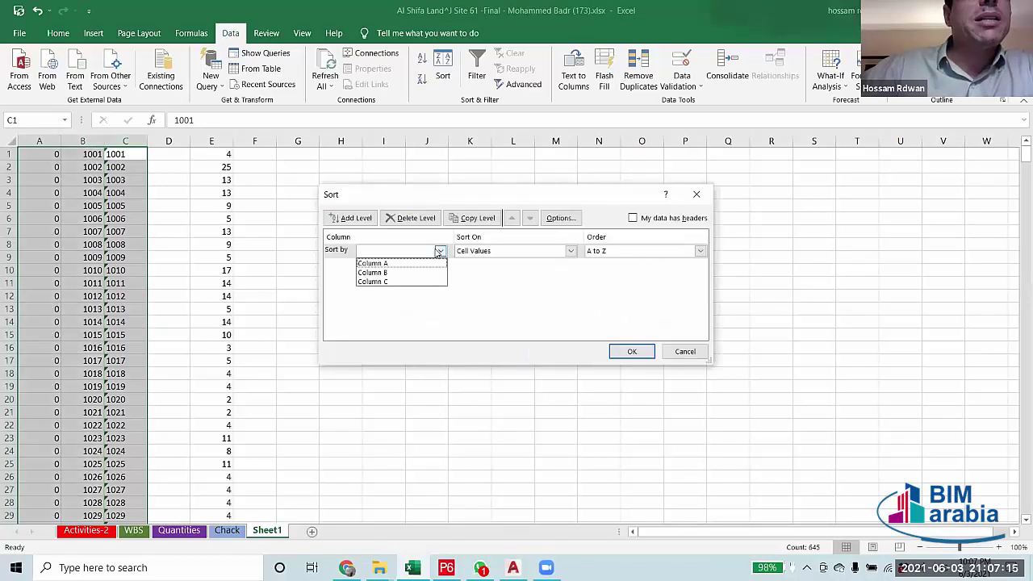
left_click(388, 274)
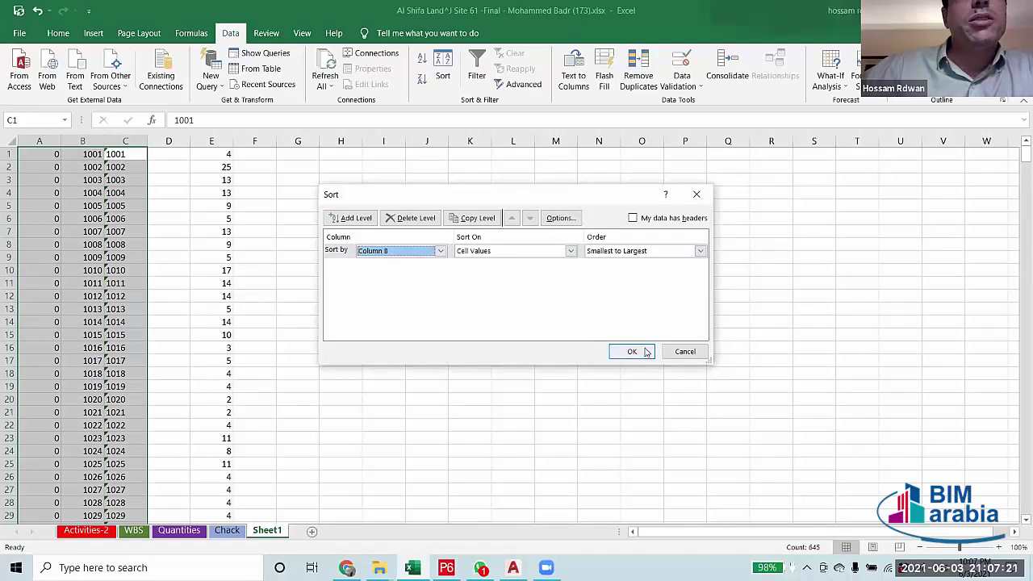
left_click(699, 251)
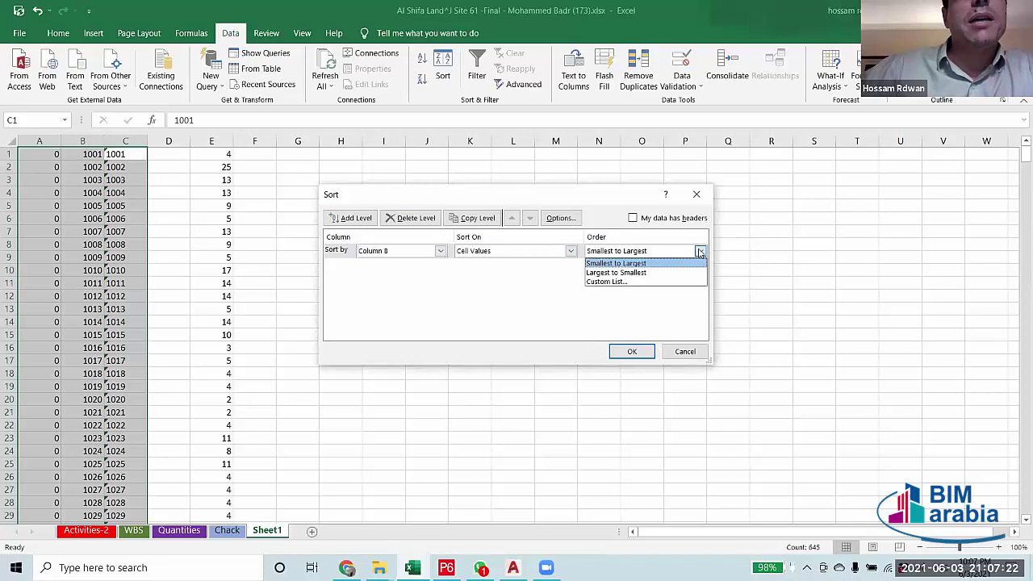
left_click(651, 275)
left_click(627, 351)
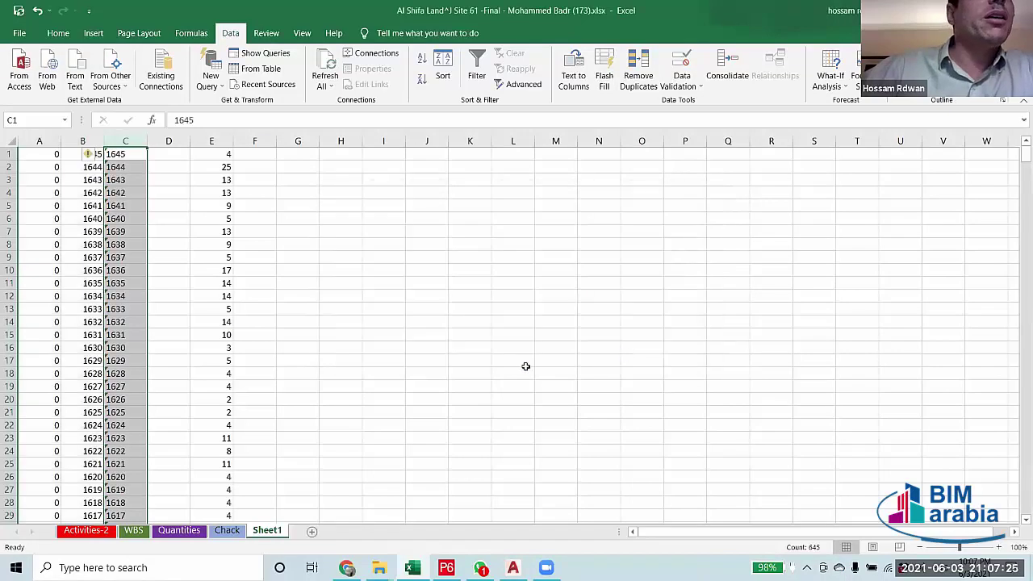
left_click(525, 370)
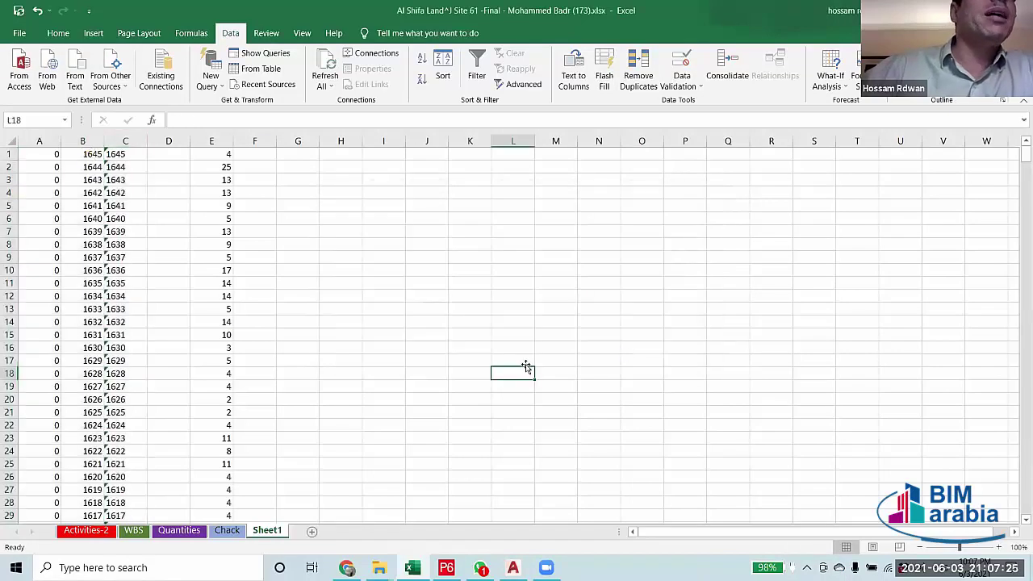
left_click(85, 156)
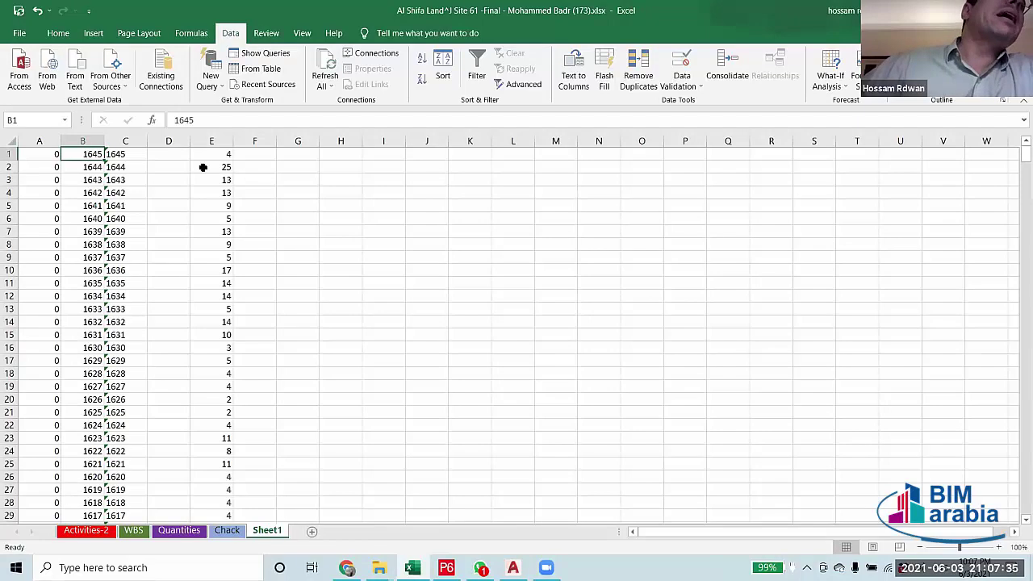
left_click_drag(41, 156, 33, 406)
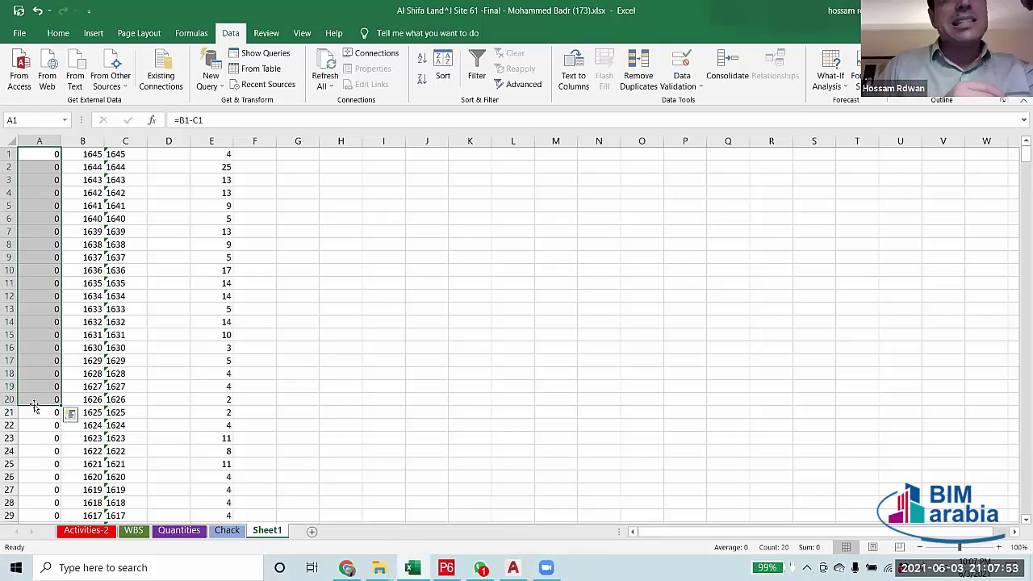
Clear the Activity Name filter on the Activities-2 sheet to show the WBS rows along with the activities.
left_click(86, 530)
scroll(194, 292, "up", 10)
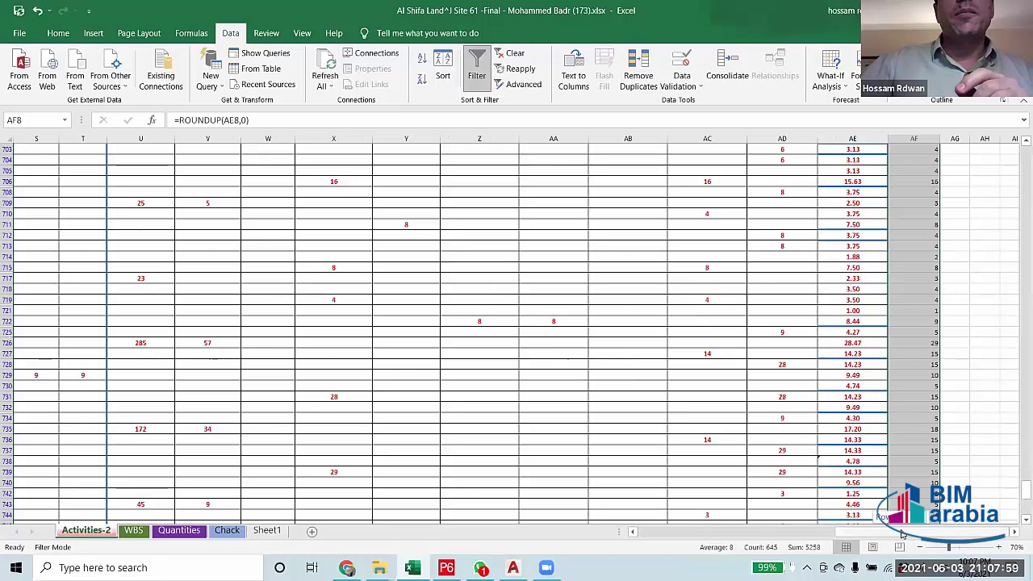
left_click_drag(900, 532, 718, 532)
scroll(484, 323, "up", 5)
scroll(484, 323, "left", 1)
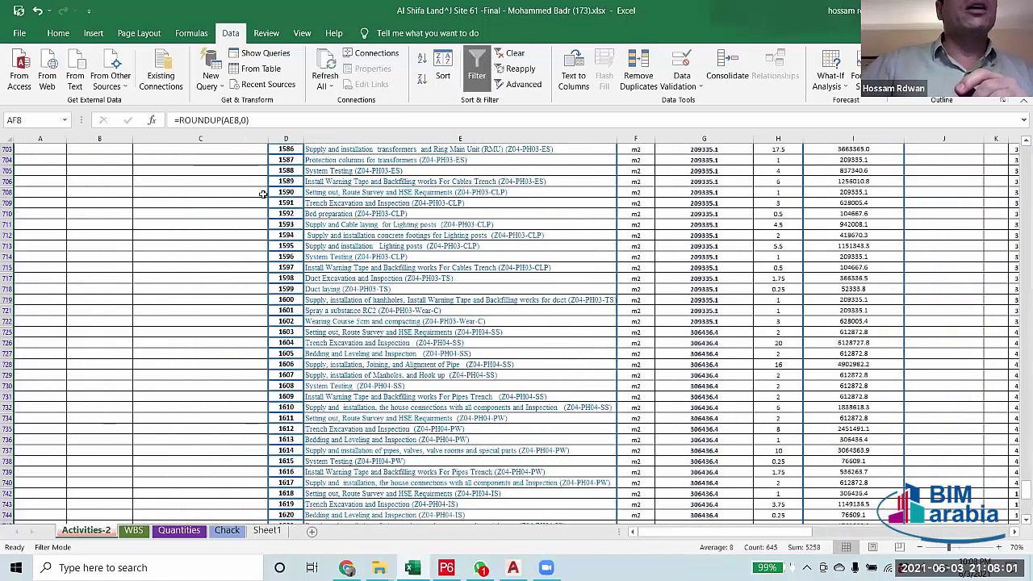
left_click(286, 160)
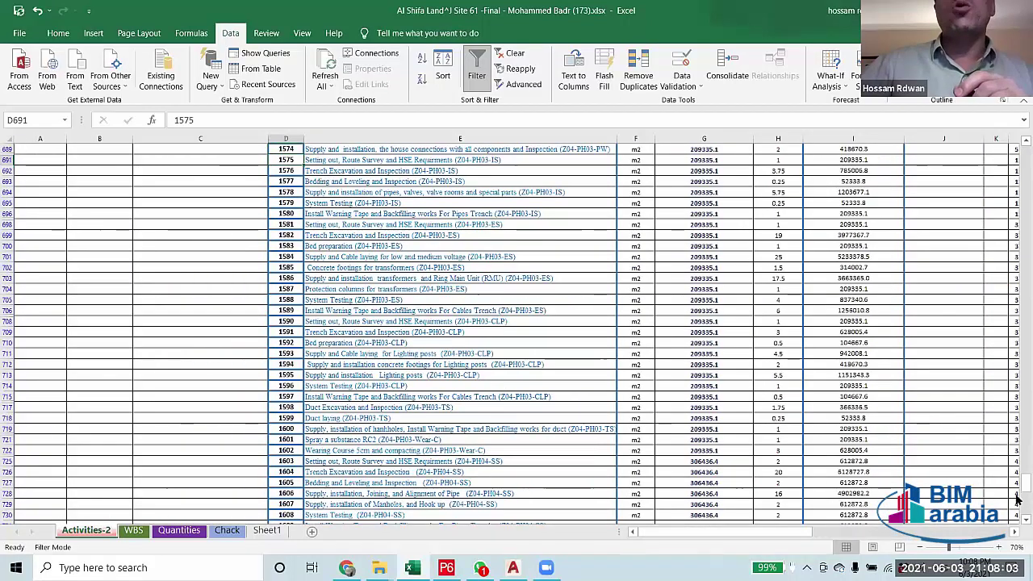
left_click_drag(1027, 481, 1028, 399)
left_click_drag(1018, 105, 1022, 139)
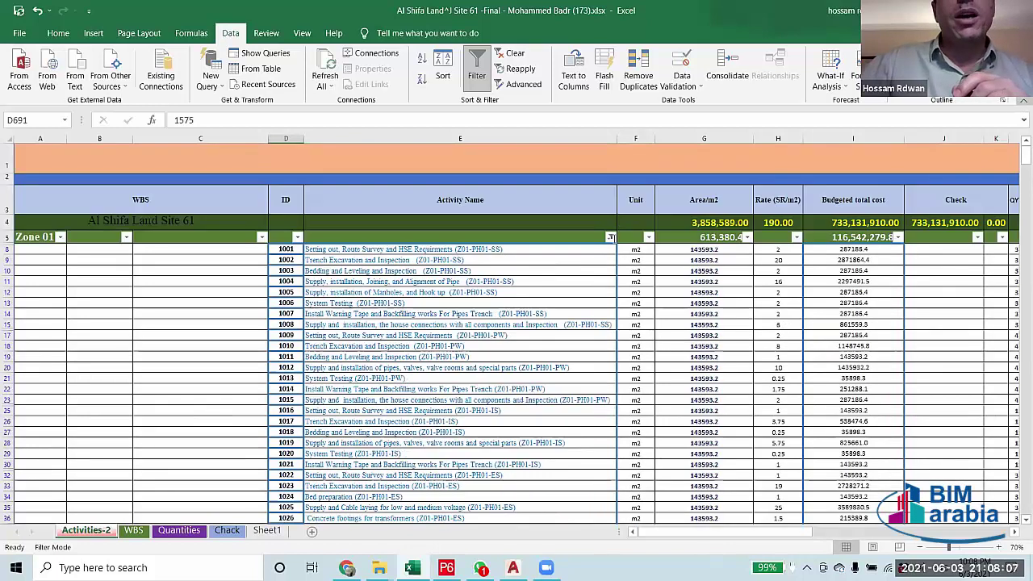
left_click(610, 236)
left_click(694, 510)
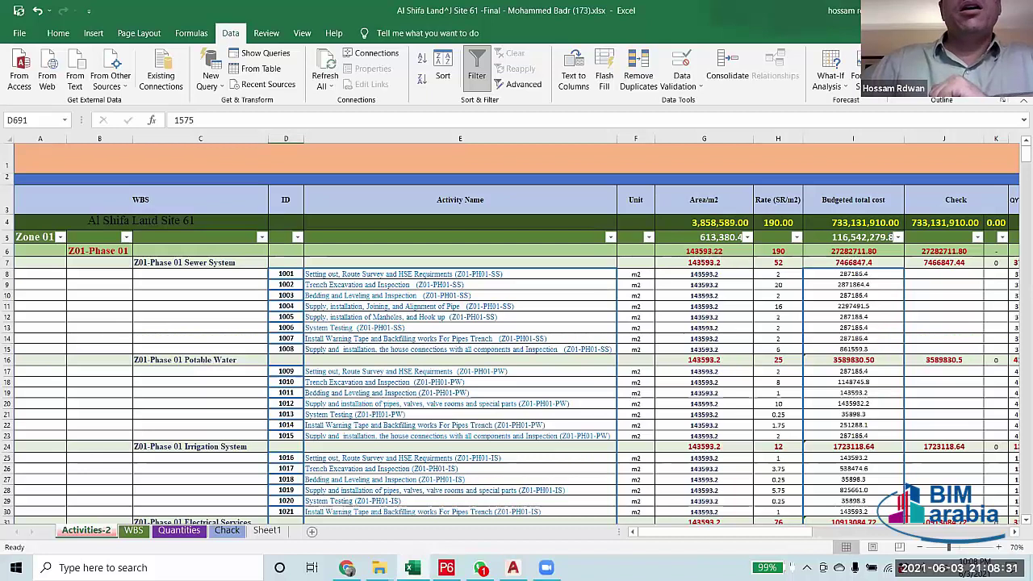
Open 01-2-Activities.xlsx from the 3-JUN-2021 folder, examine columns A to F of the TASK sheet, and switch back to Primavera P6.
key("super+Down")
key("super+Down")
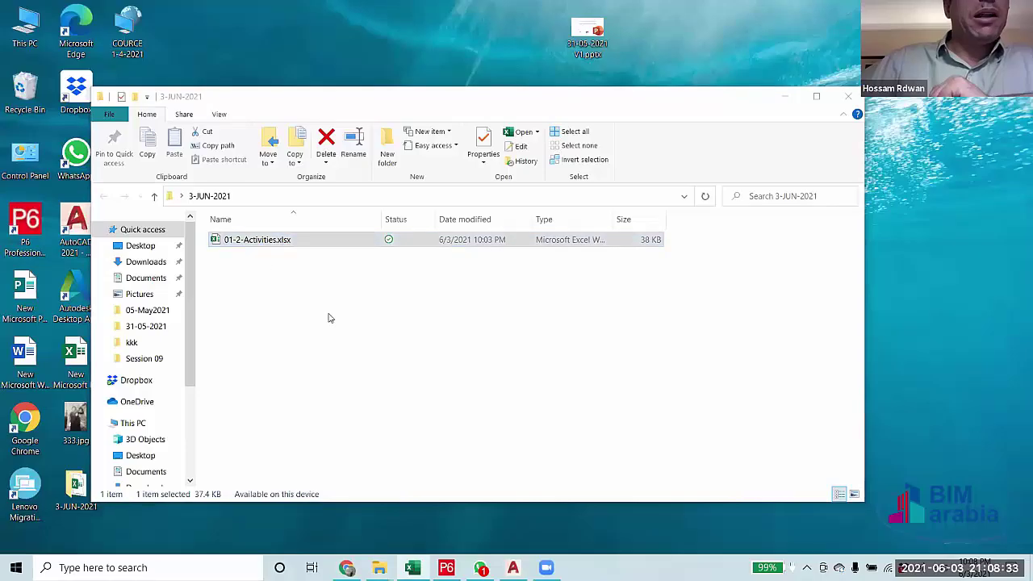
double_click(258, 239)
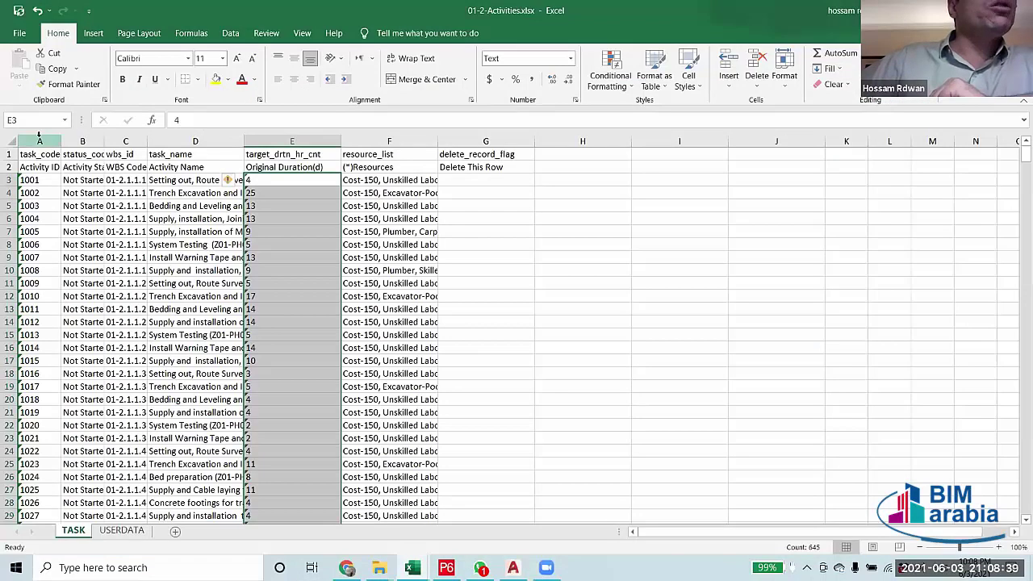
left_click_drag(38, 141, 383, 160)
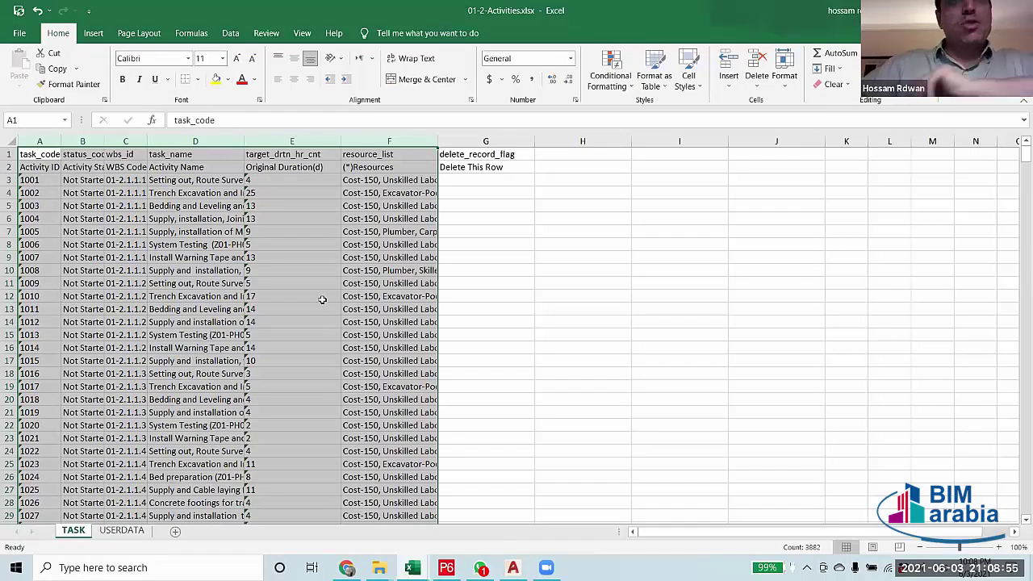
left_click(447, 568)
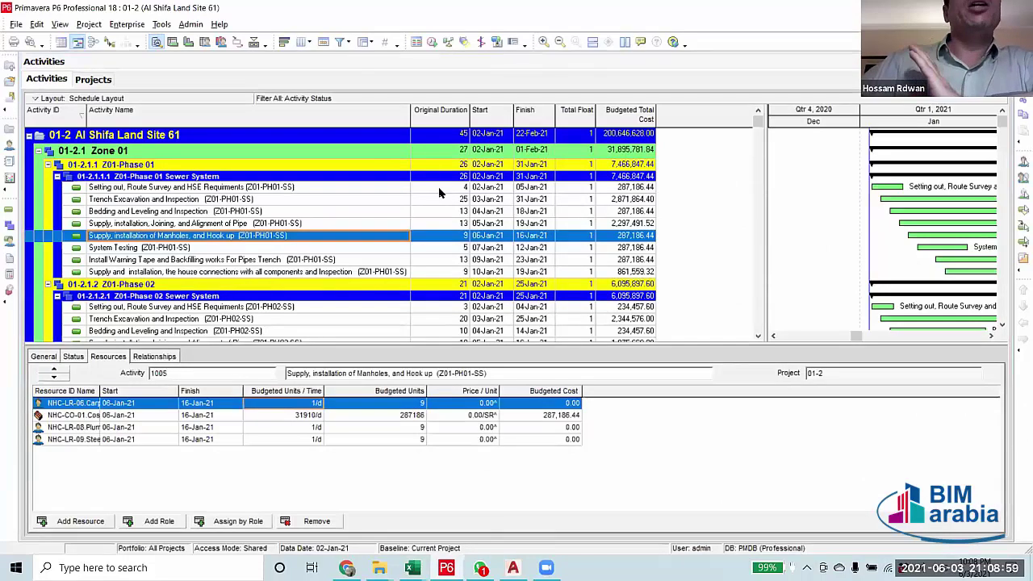
Compare the setting out and trench excavation activities of Z01-Phase 01 in the activity table, and look through the Zone 01 phases.
left_click(438, 187)
scroll(374, 270, "down", 7)
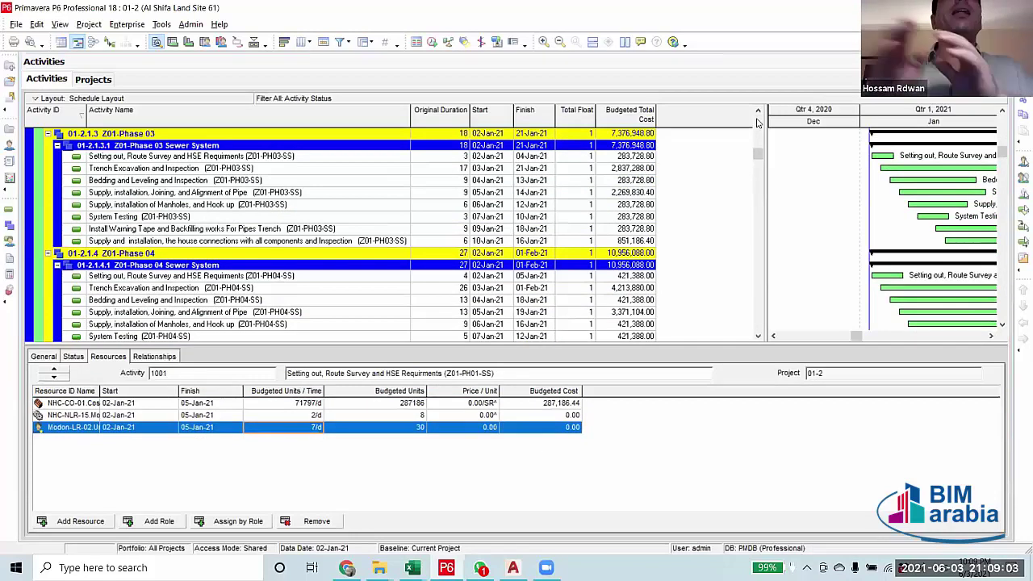
scroll(757, 122, "up", 7)
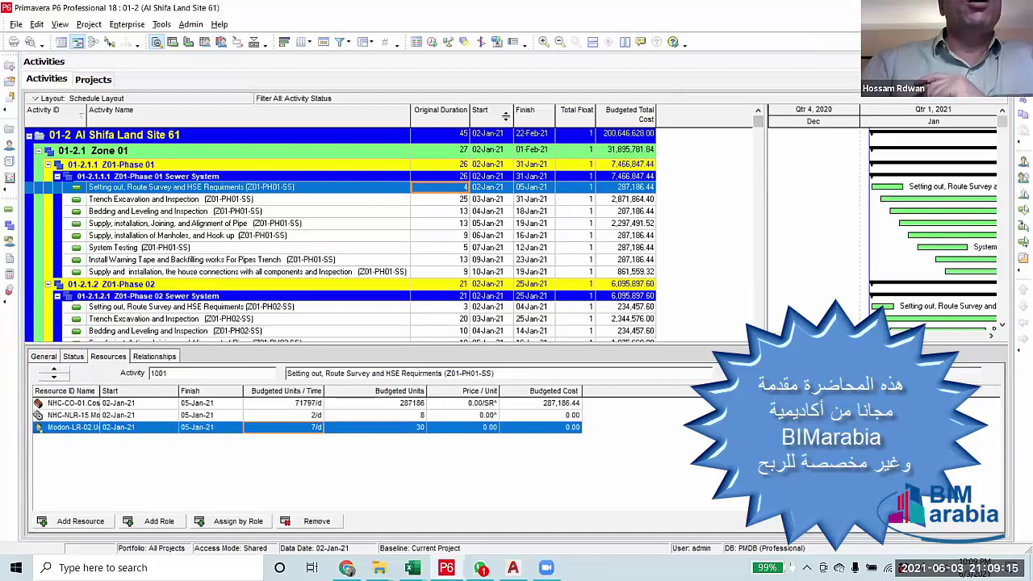
left_click(440, 199)
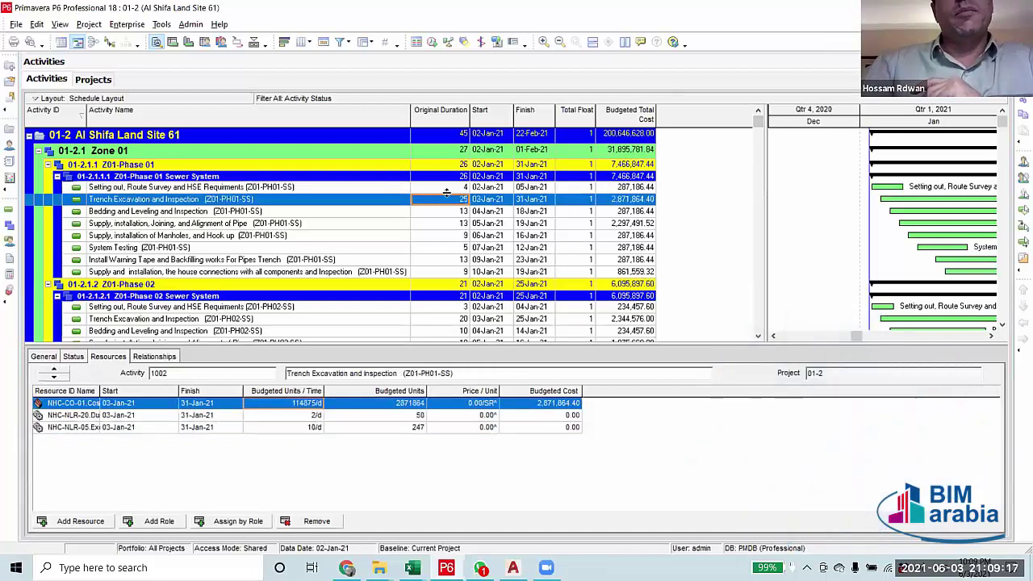
left_click(448, 191)
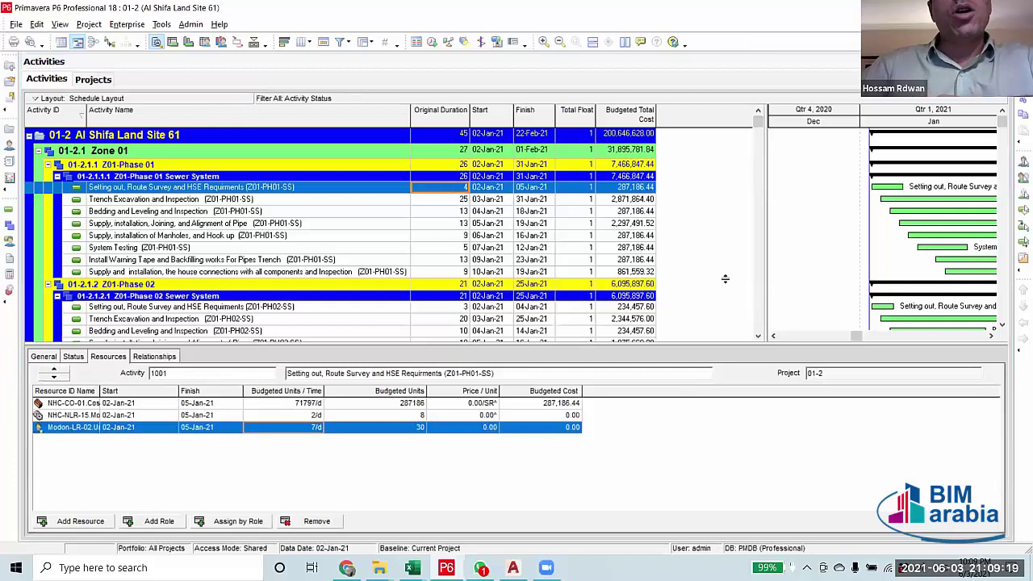
left_click(423, 199)
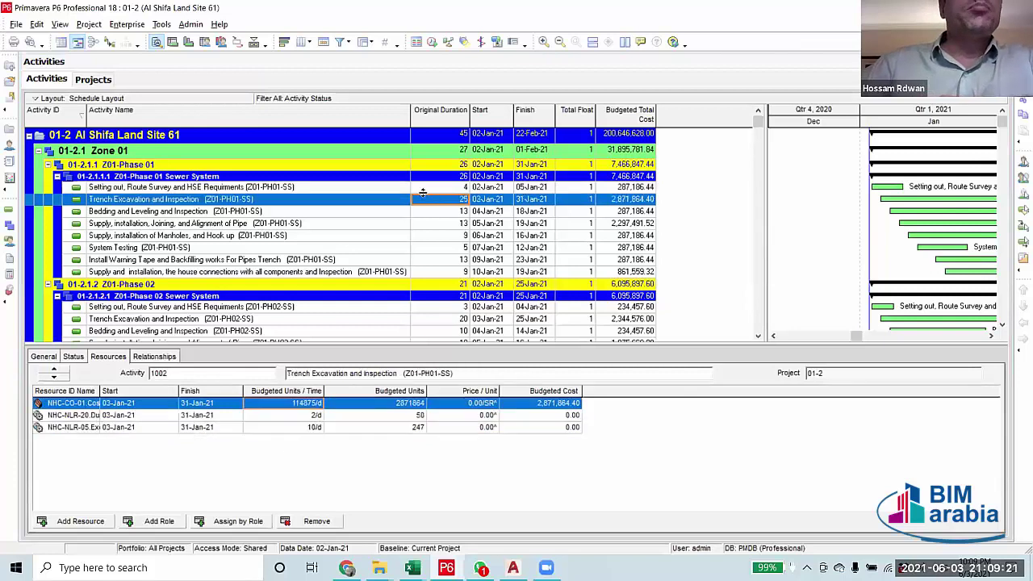
left_click(425, 189)
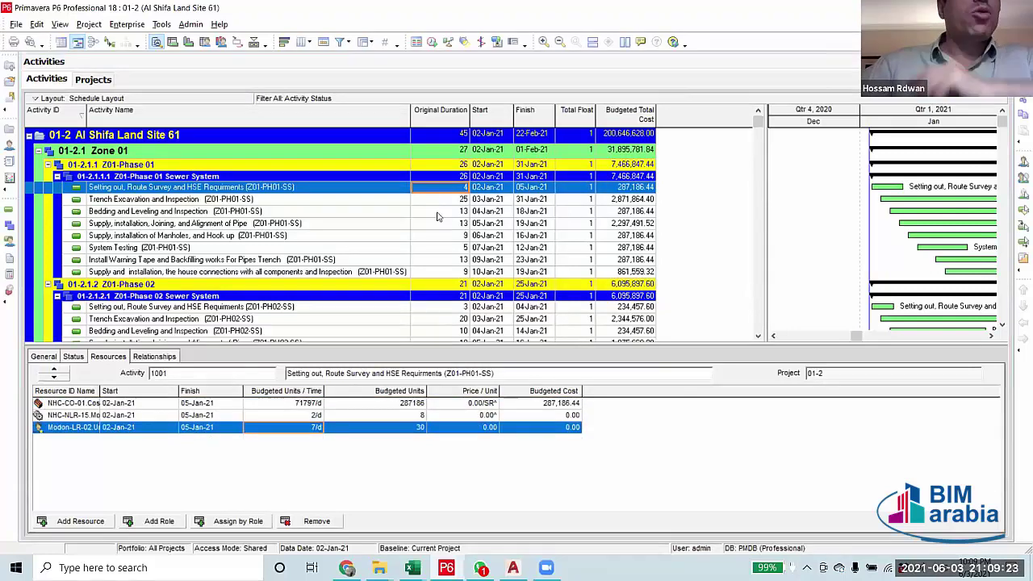
left_click(441, 201)
left_click(439, 190)
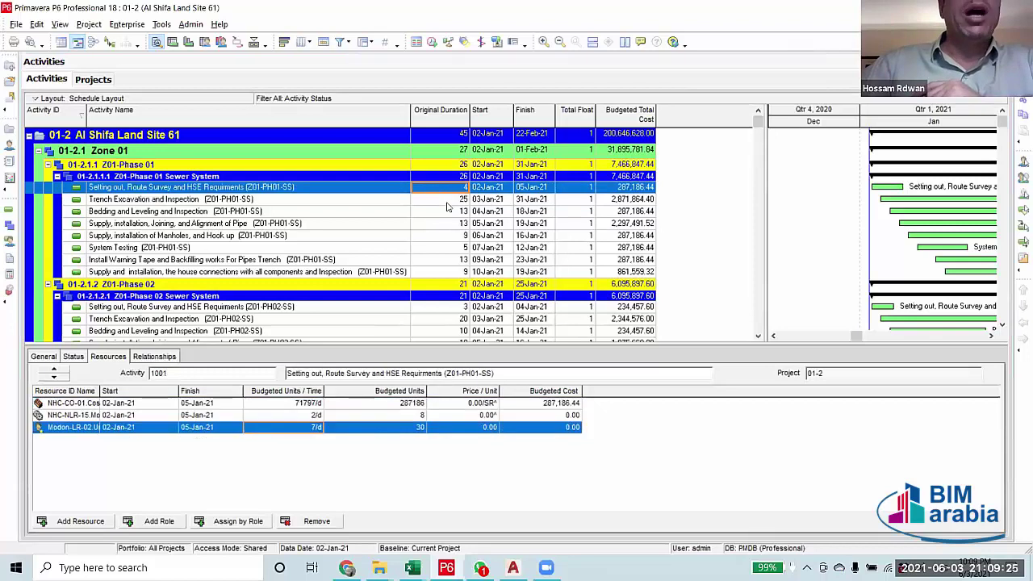
left_click(446, 201)
left_click(440, 190)
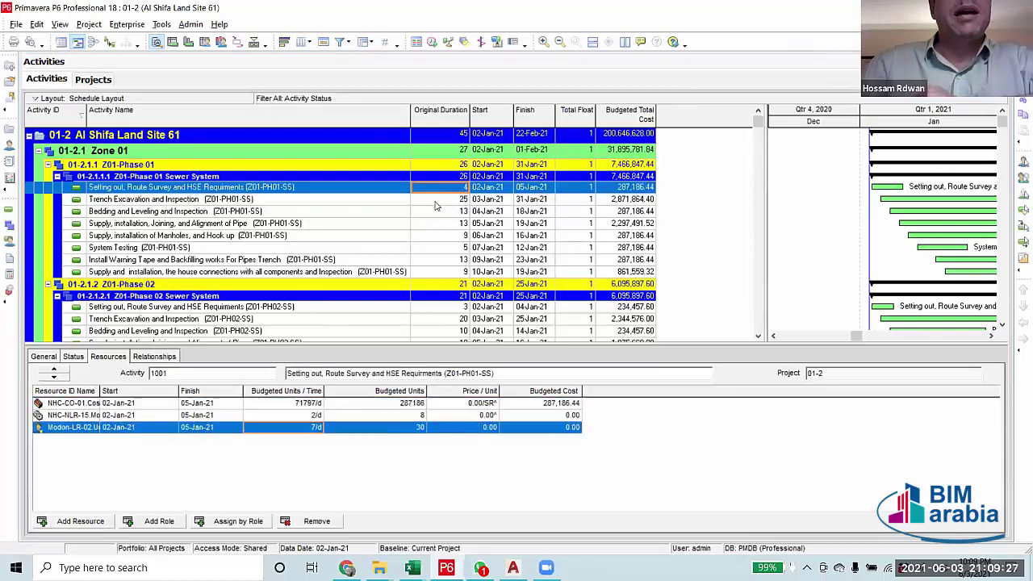
left_click(434, 202)
left_click(438, 191)
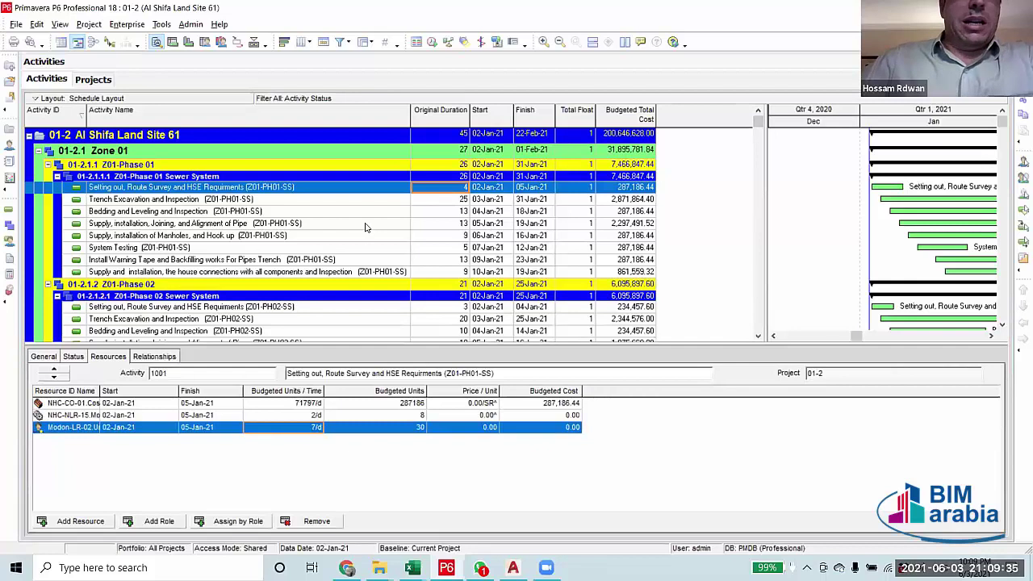
Schedule the project with data date 02-Jan-21 and enlarge the Gantt chart area.
left_click(431, 42)
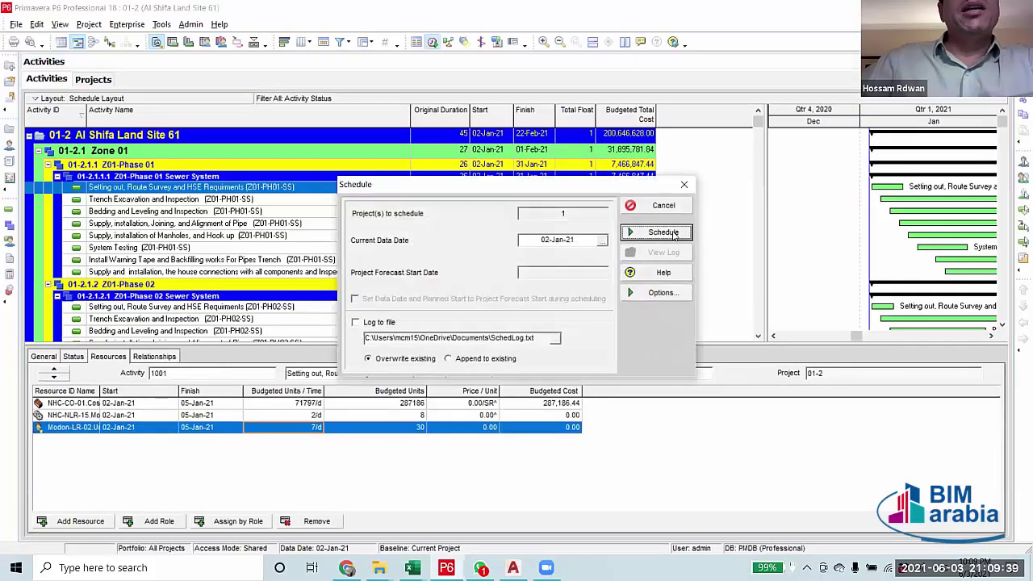
left_click(663, 233)
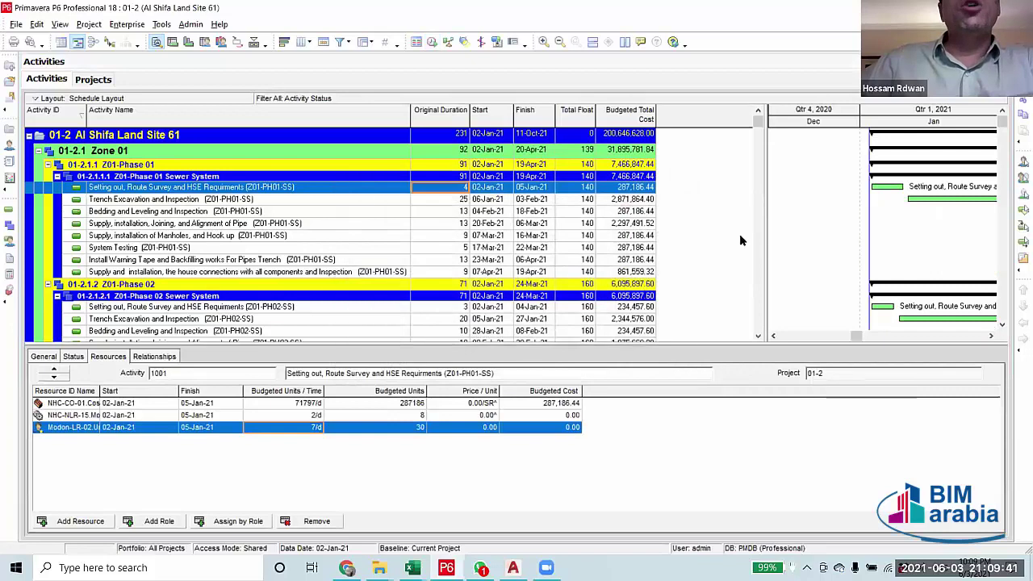
left_click_drag(769, 248, 675, 250)
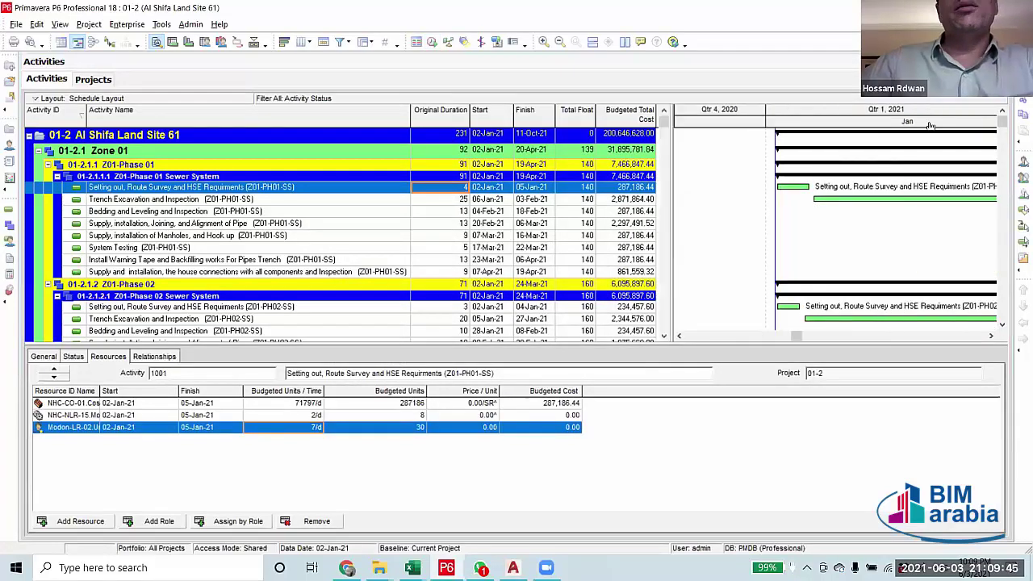
Sort the activities within each WBS group by Start date in ascending order.
left_click(406, 119)
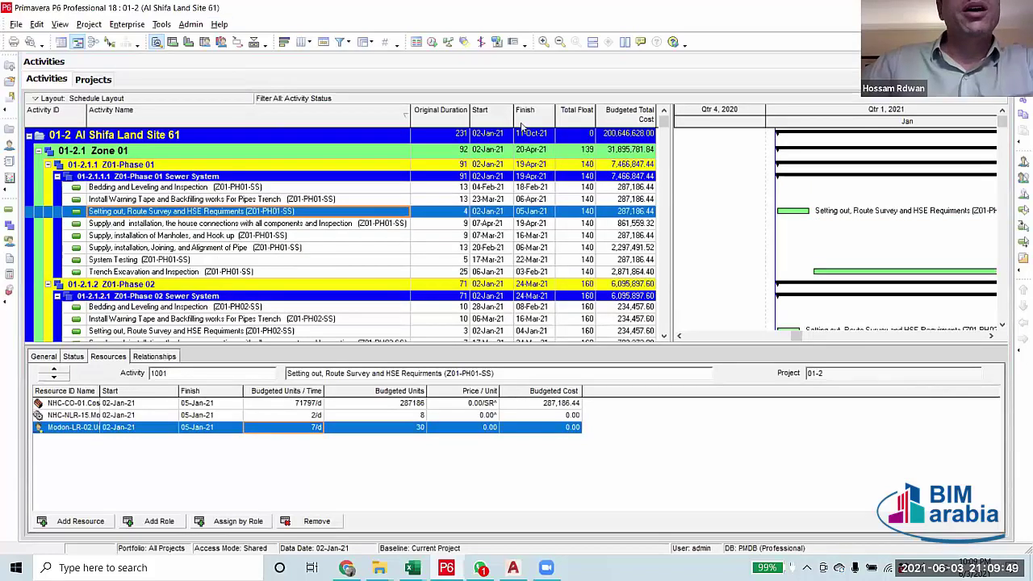
left_click(496, 121)
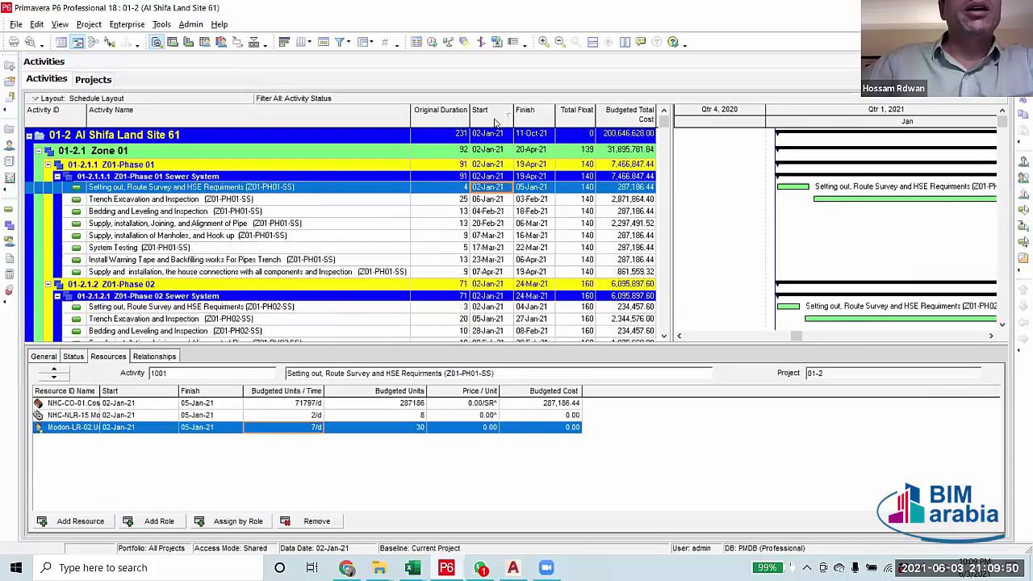
left_click(408, 121)
left_click(491, 120)
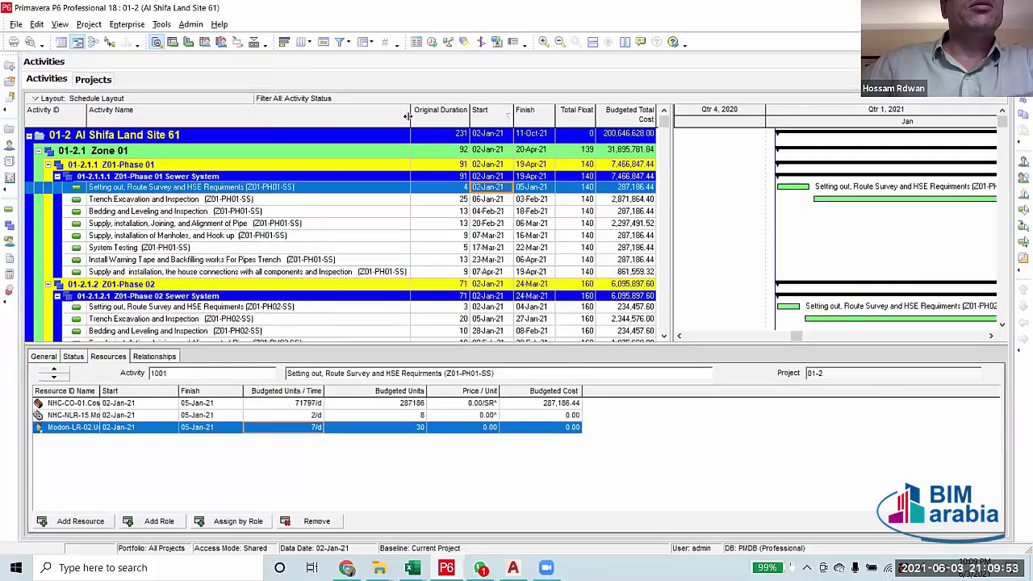
Narrow the Activity Name column, widen the Gantt chart, and compress its timescale to show January through June 2021.
left_click_drag(343, 120, 269, 120)
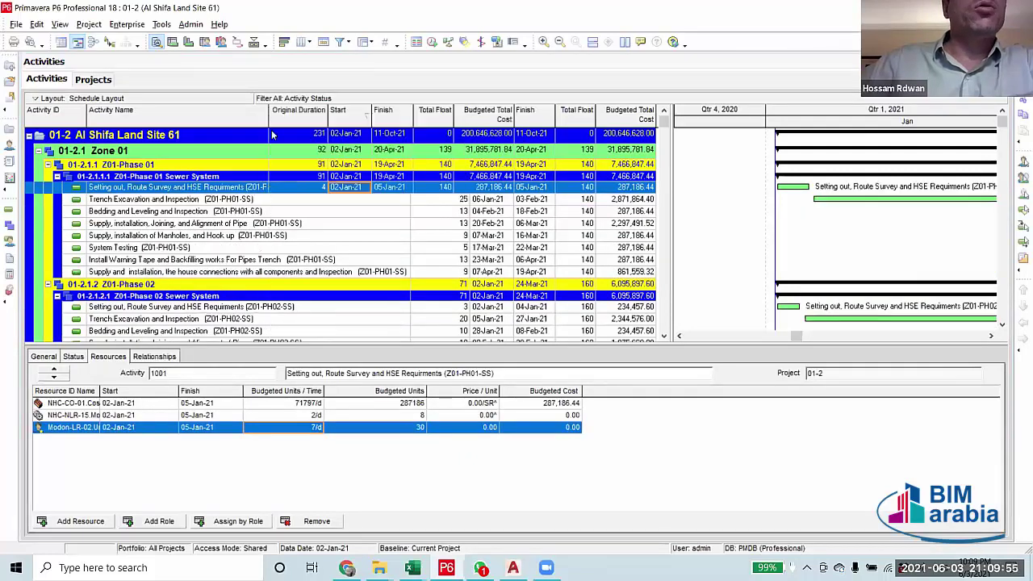
left_click_drag(672, 275, 540, 260)
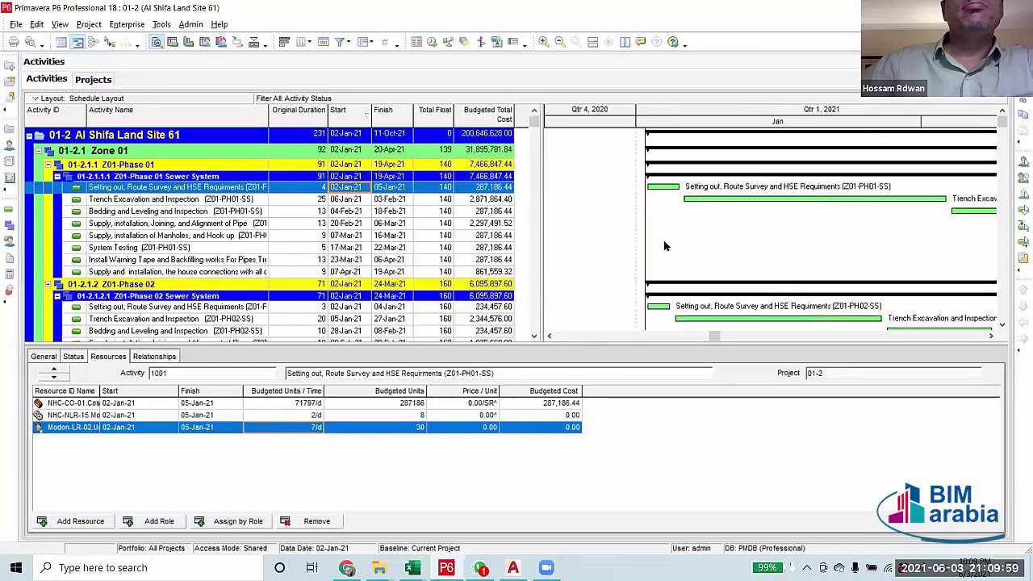
left_click_drag(713, 336, 567, 335)
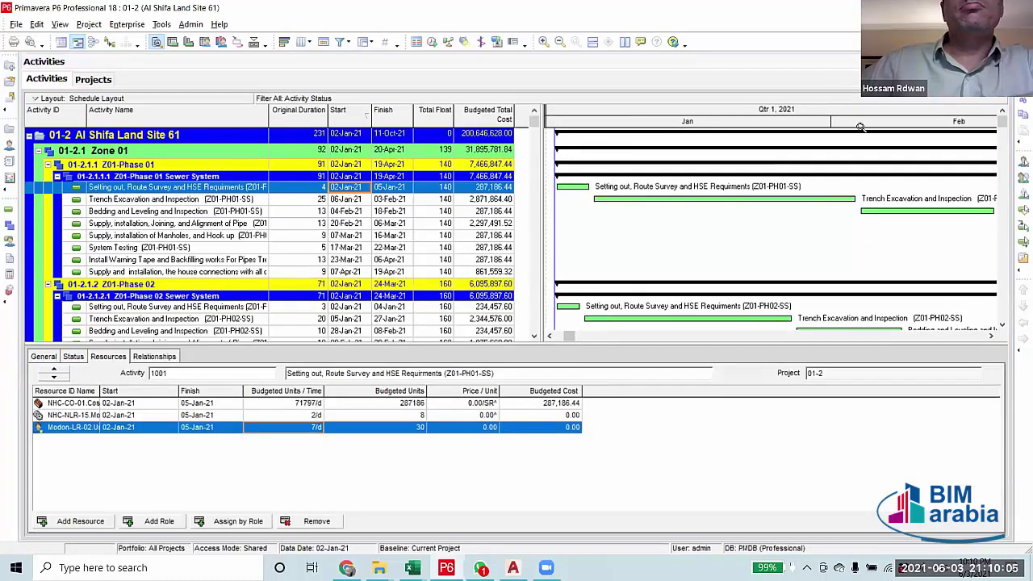
left_click_drag(833, 127, 622, 125)
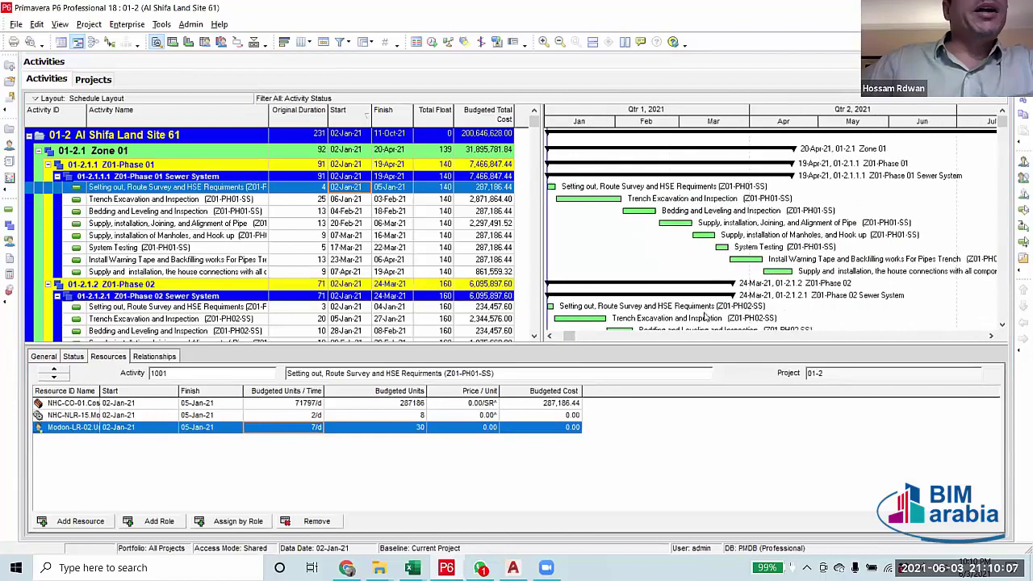
Examine the rescheduled activity dates and Gantt bars for Zone 01, Phases 01 to 04.
left_click(165, 201)
scroll(212, 269, "down", 4)
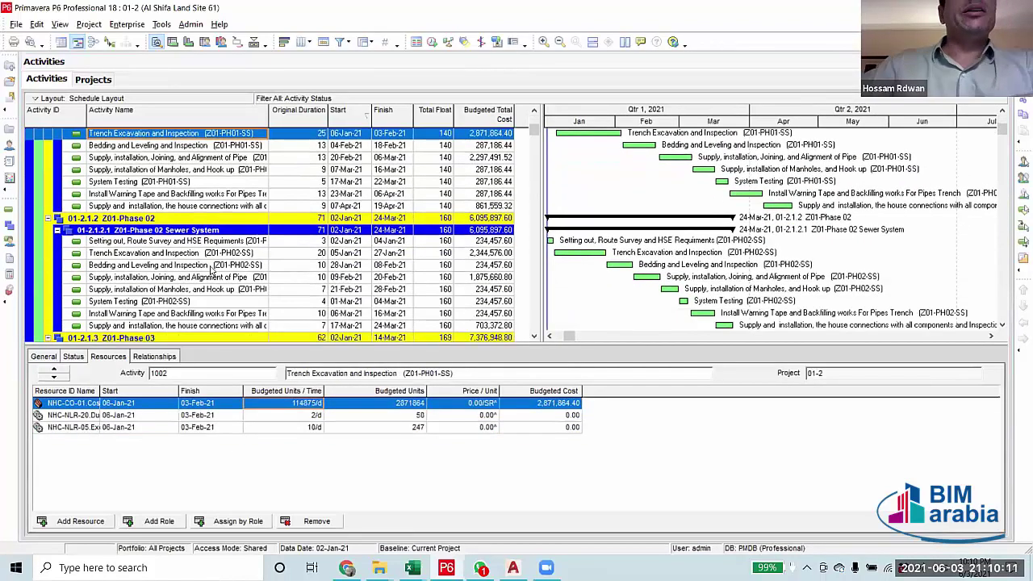
scroll(211, 269, "up", 2)
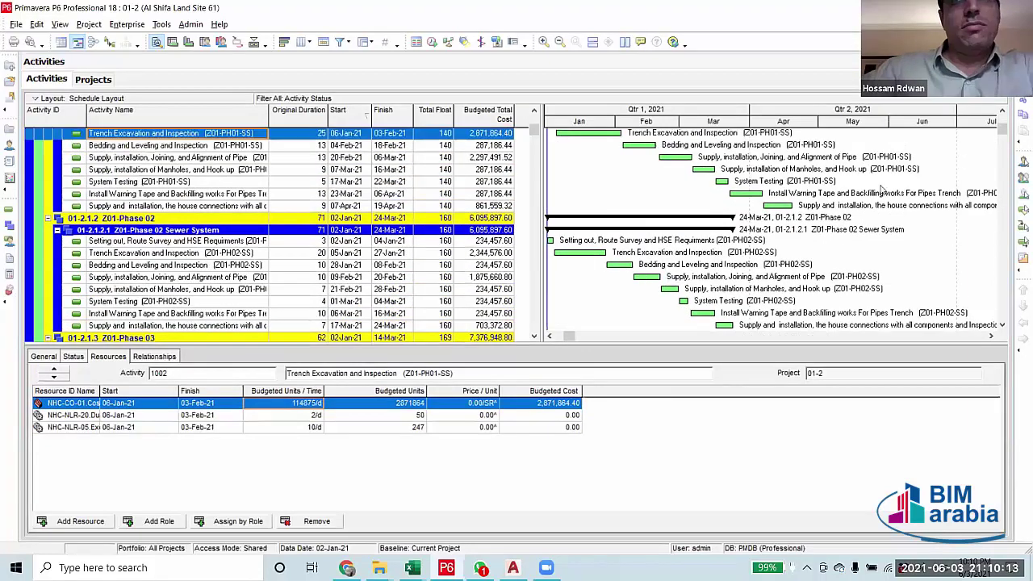
scroll(818, 295, "up", 2)
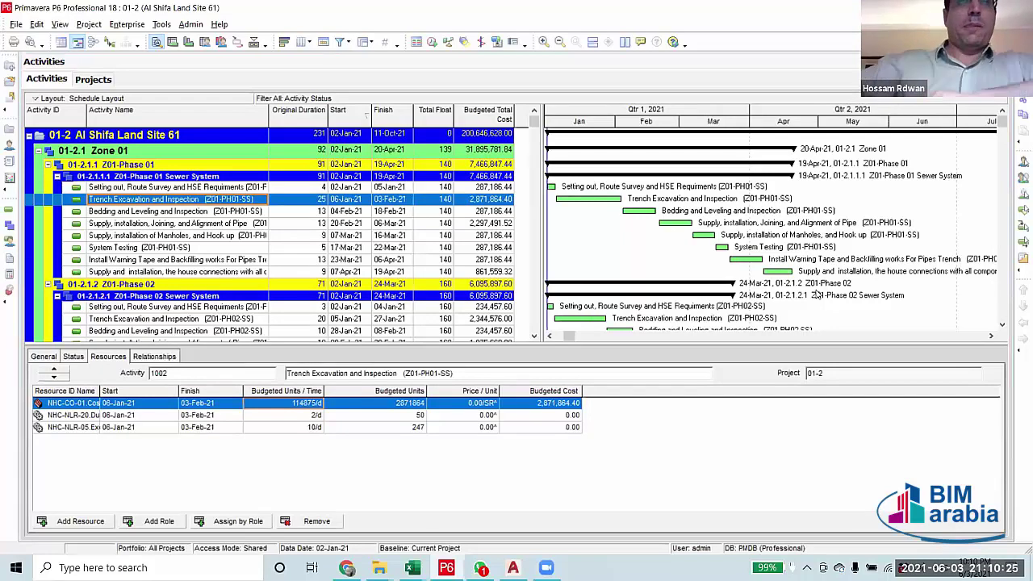
scroll(317, 213, "down", 2)
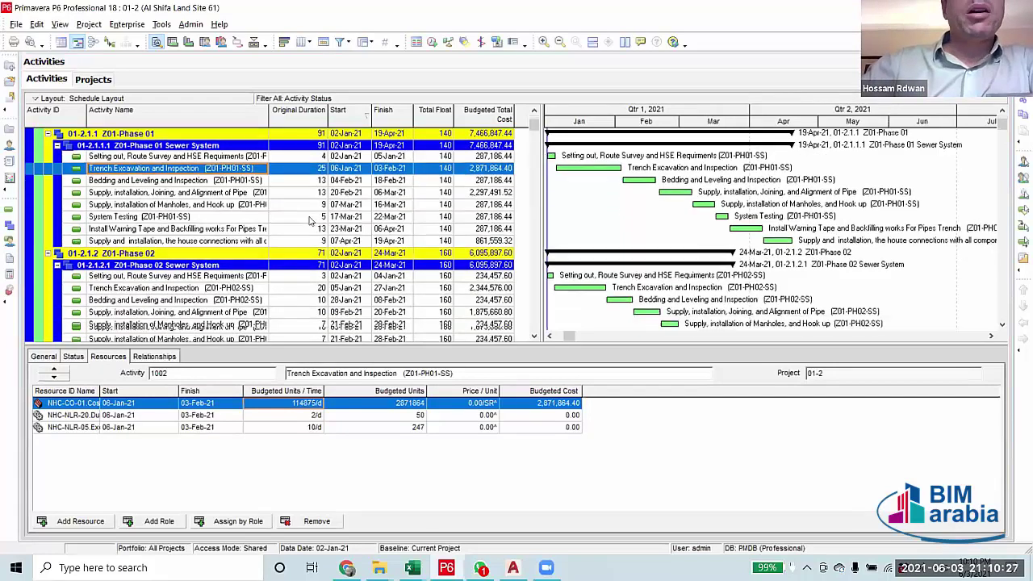
scroll(311, 222, "down", 6)
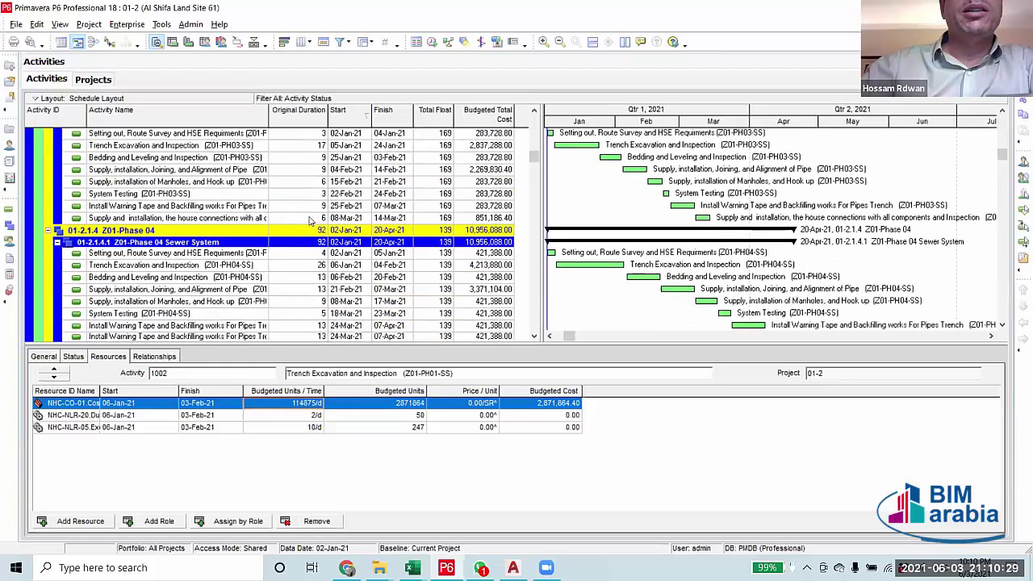
scroll(310, 219, "down", 3)
scroll(327, 211, "up", 5)
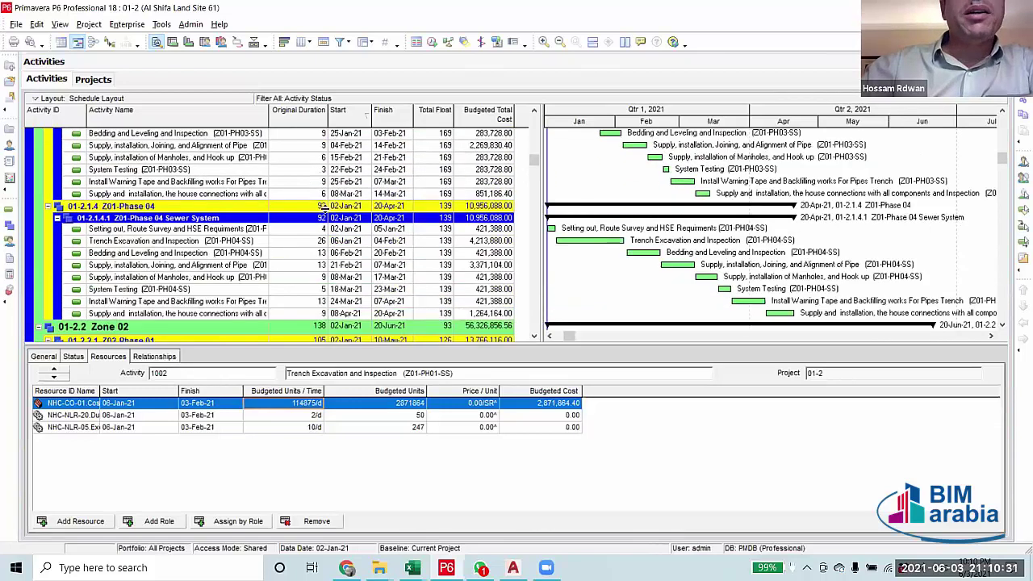
scroll(330, 208, "up", 6)
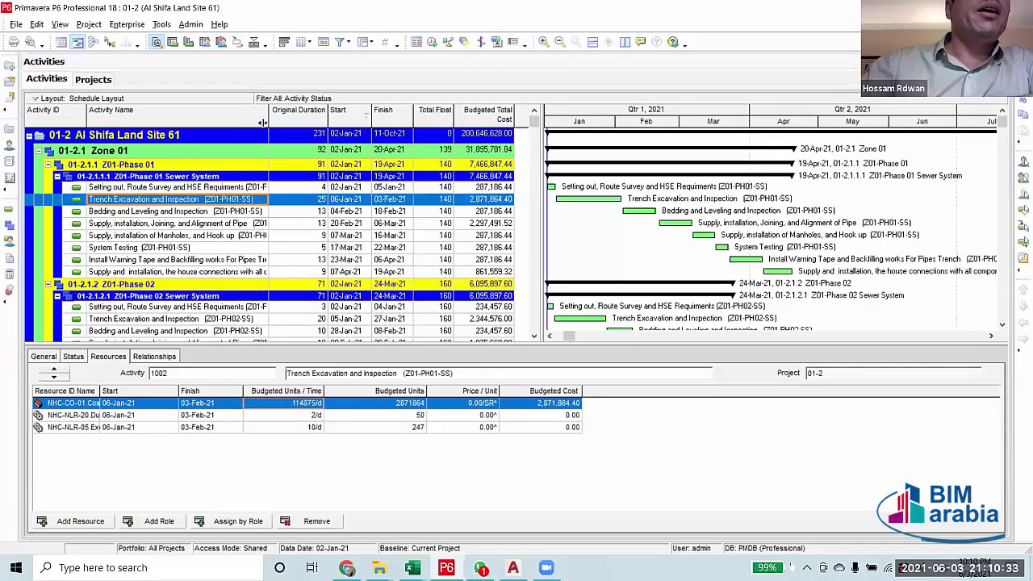
Narrow the Activity Name column further, enlarge the Gantt chart to match, and select the Z01-PH01-SS setting out activity.
left_click_drag(270, 116, 289, 115)
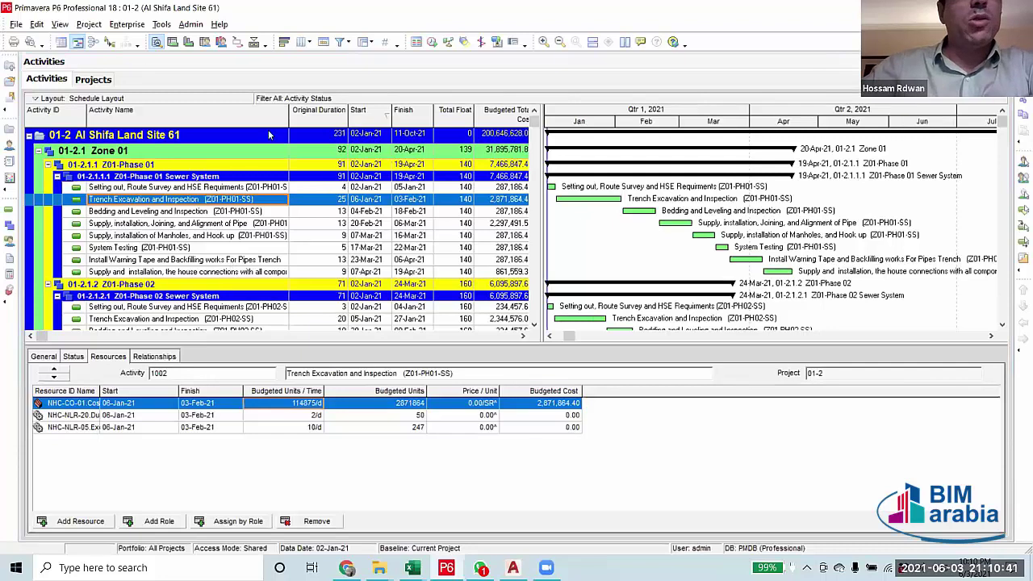
left_click_drag(289, 115, 261, 117)
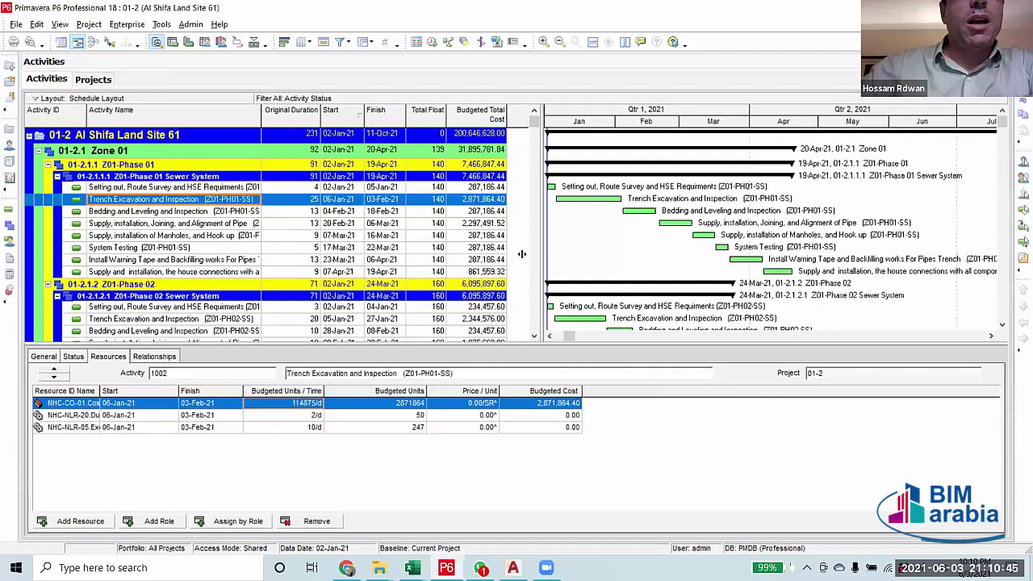
left_click_drag(521, 254, 519, 253)
left_click(522, 250)
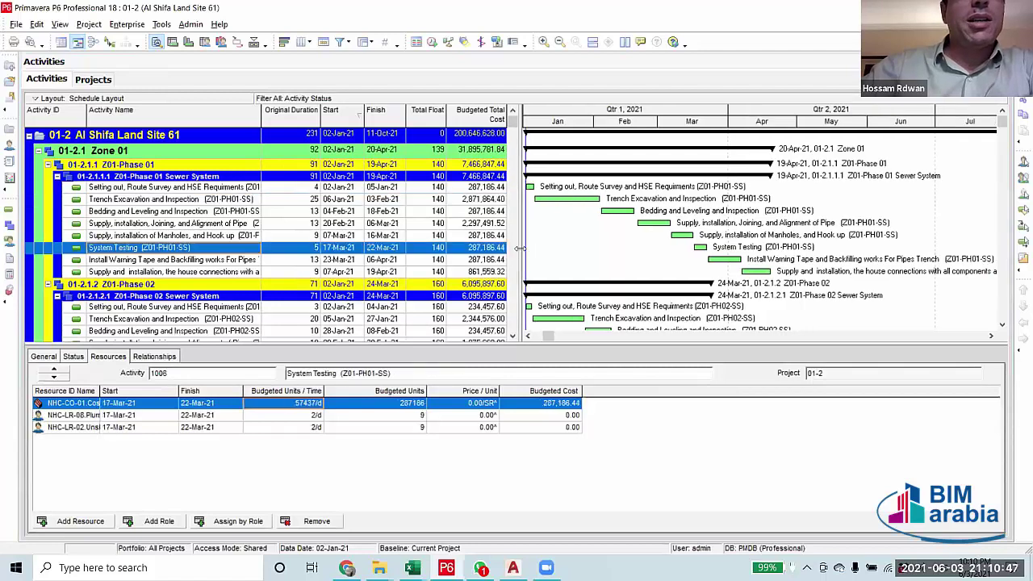
scroll(565, 307, "left", 3)
left_click_drag(548, 342, 576, 344)
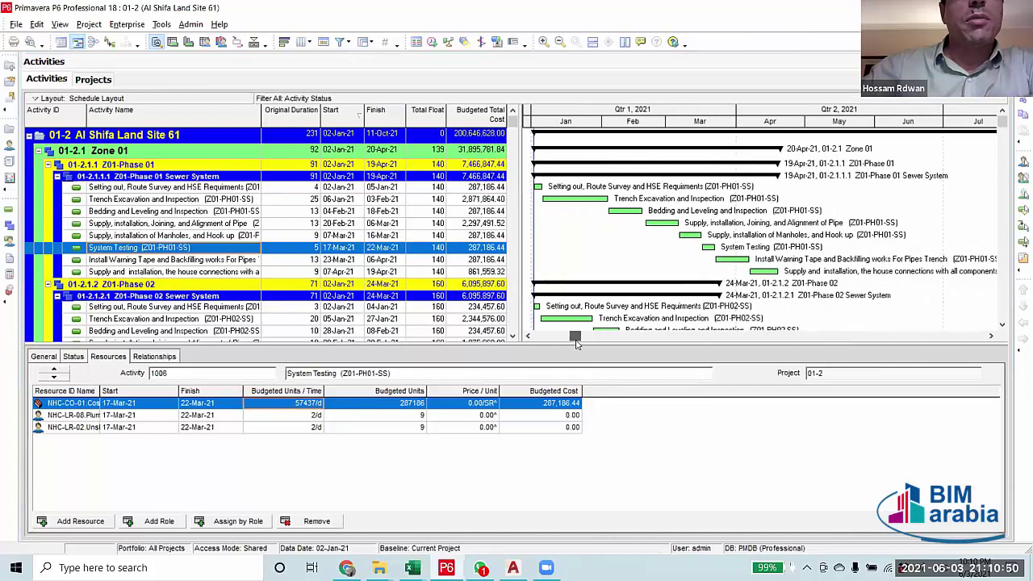
left_click(230, 186)
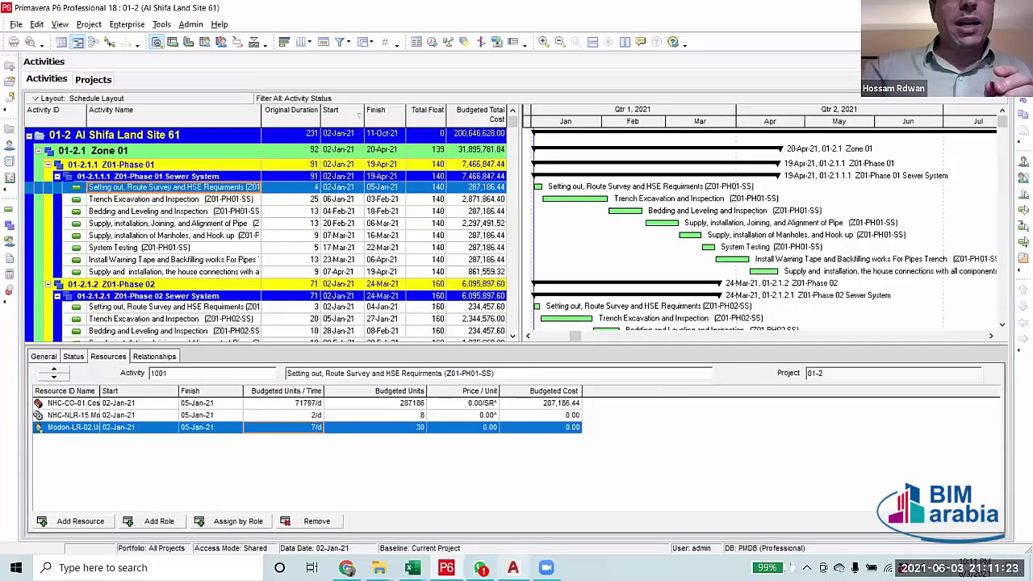
Switch to the site layout drawing in AutoCAD and examine the Zone 1 areas for Phases 01 to 04.
left_click(513, 568)
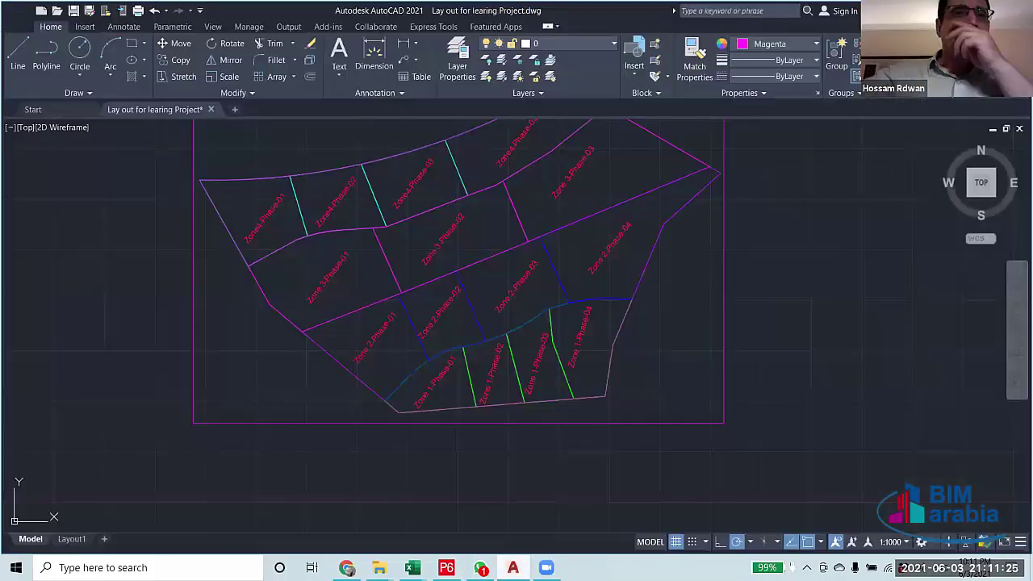
scroll(501, 414, "up", 4)
scroll(404, 380, "down", 1)
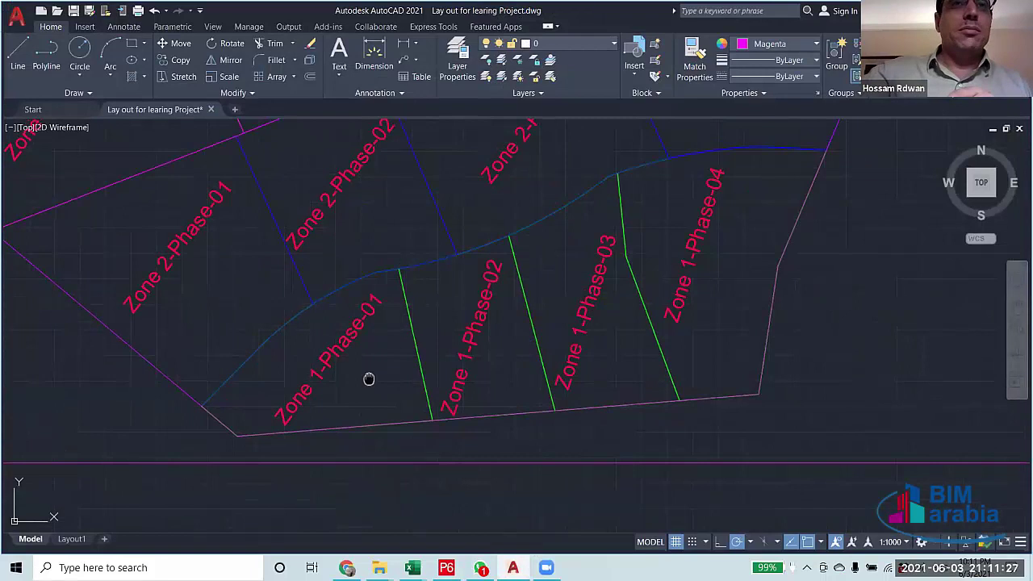
mouse_move(368, 376)
left_mouse_down()
mouse_move(383, 352)
mouse_move(360, 355)
left_mouse_up()
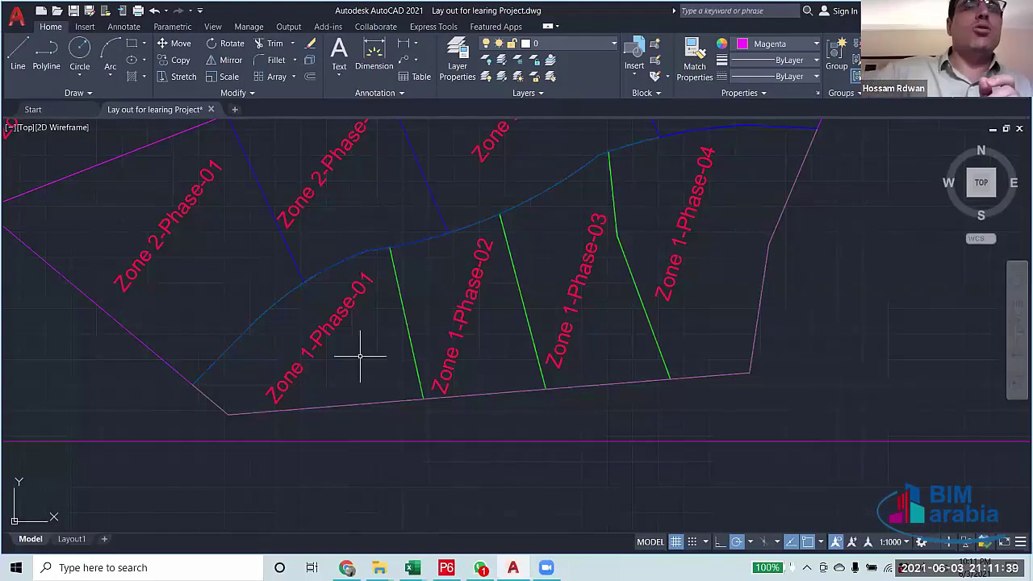
left_click_drag(717, 307, 324, 312)
key("Escape")
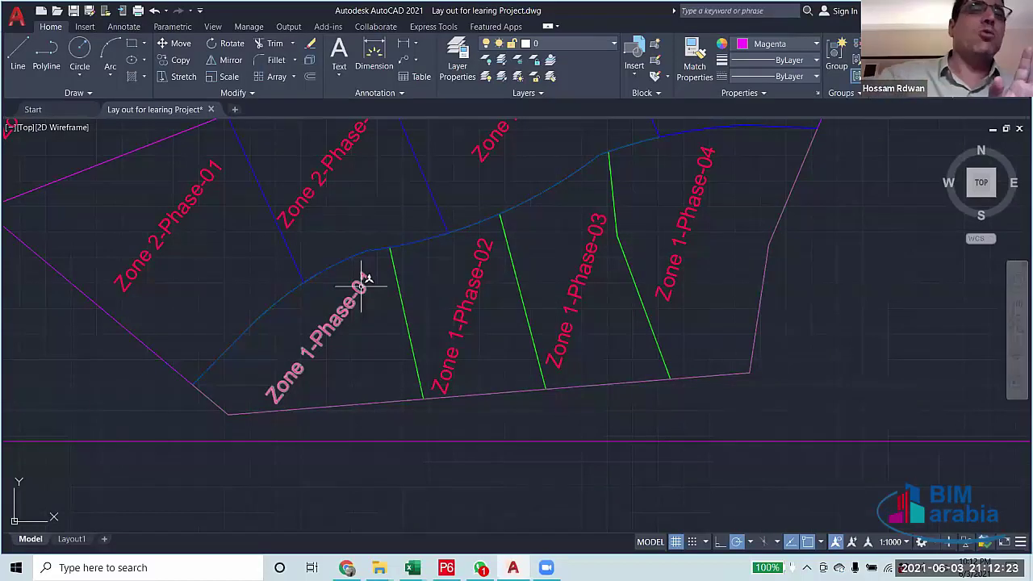
Examine the Zone 1 phase areas in the site layout together with the adjoining Zone 2 phases.
scroll(362, 287, "down", 3)
scroll(403, 299, "up", 2)
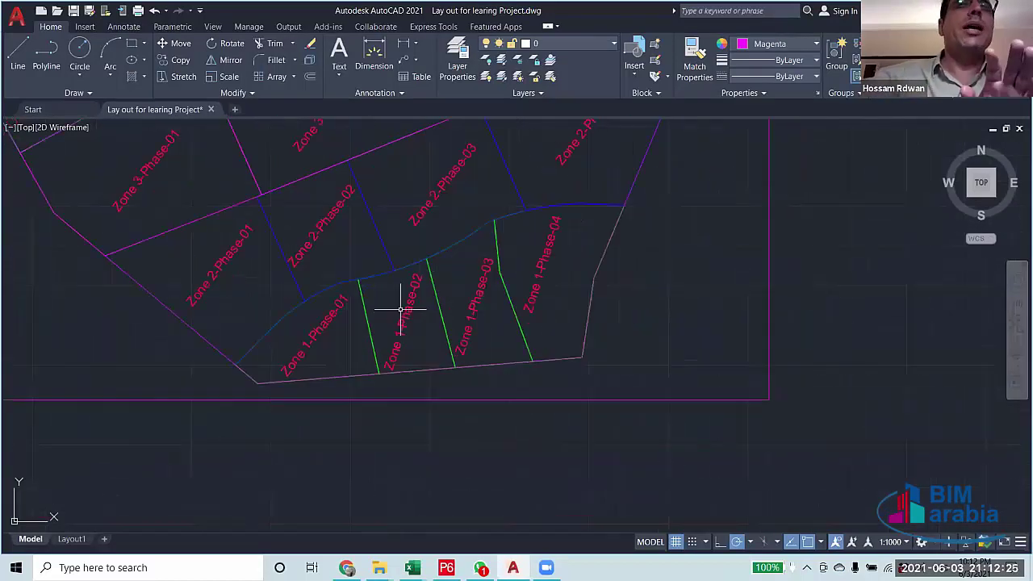
scroll(401, 308, "up", 2)
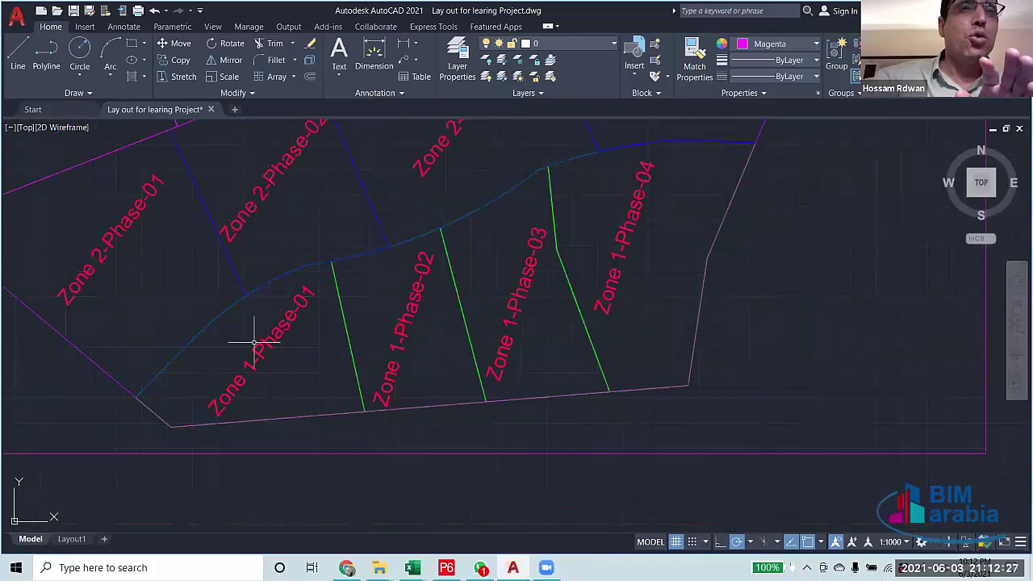
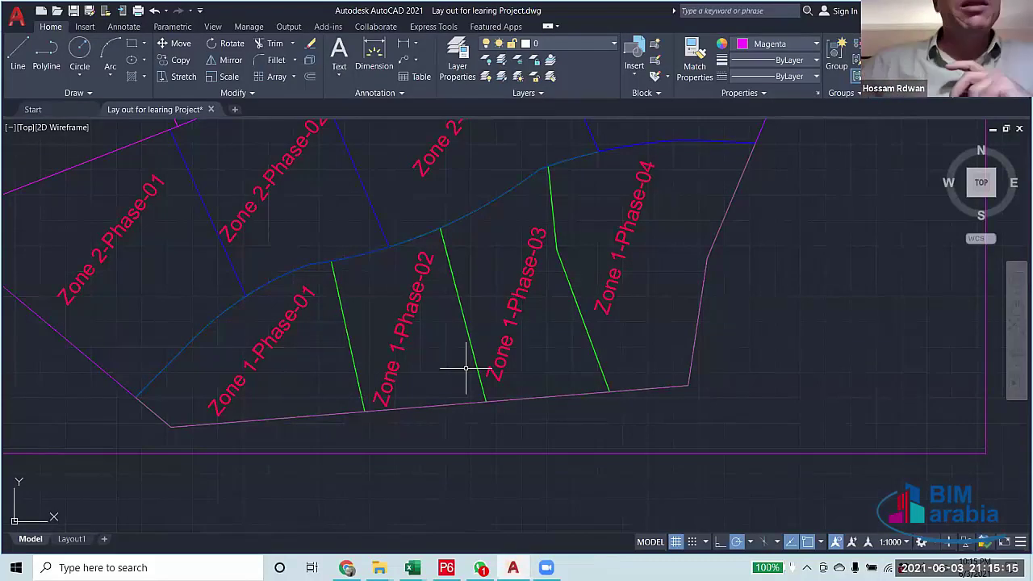
Switch to Primavera P6 and examine the Zone 01 sewer activities for Phases 01 and 02.
key("alt+Tab")
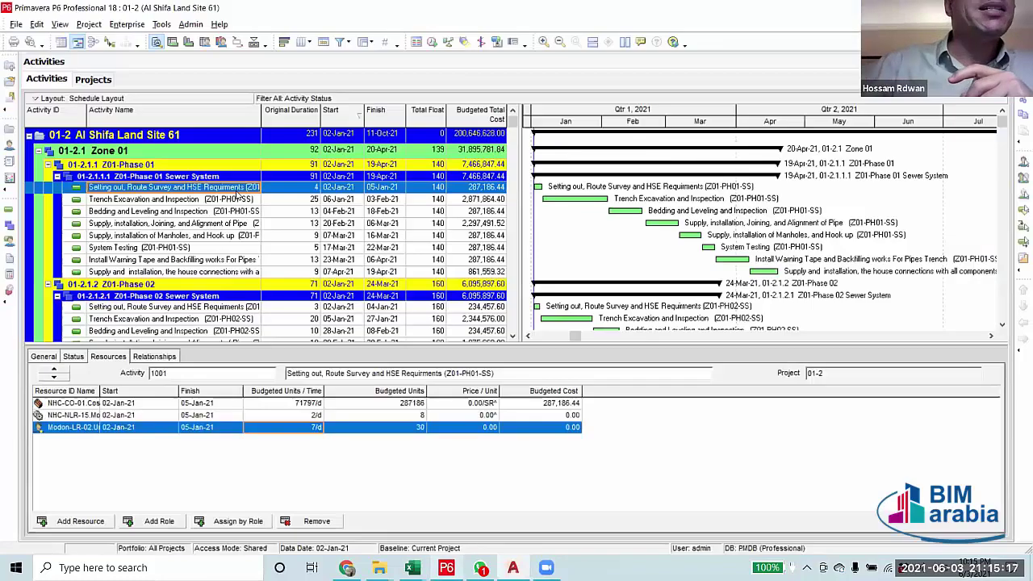
left_click(161, 213)
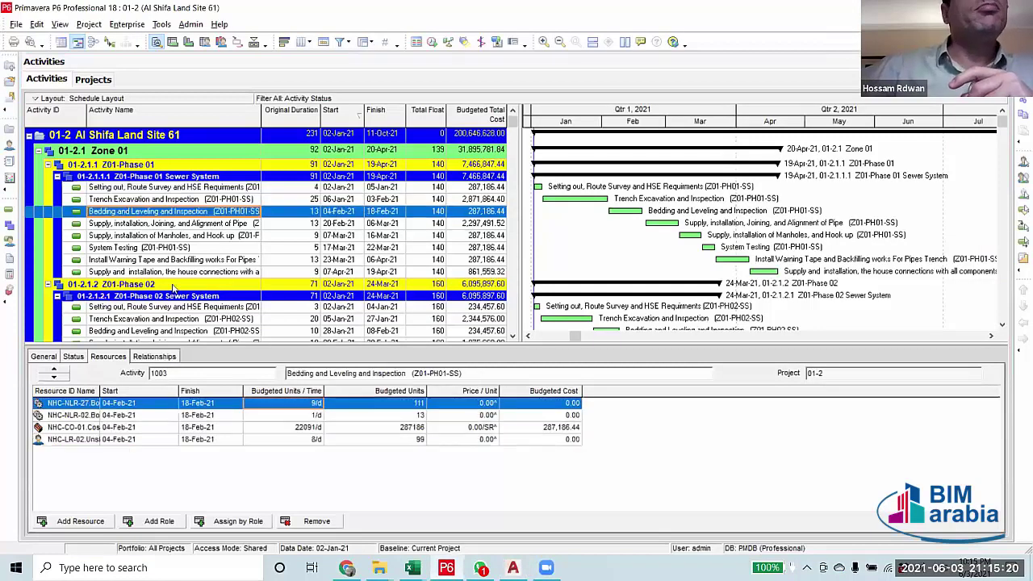
left_click(165, 188)
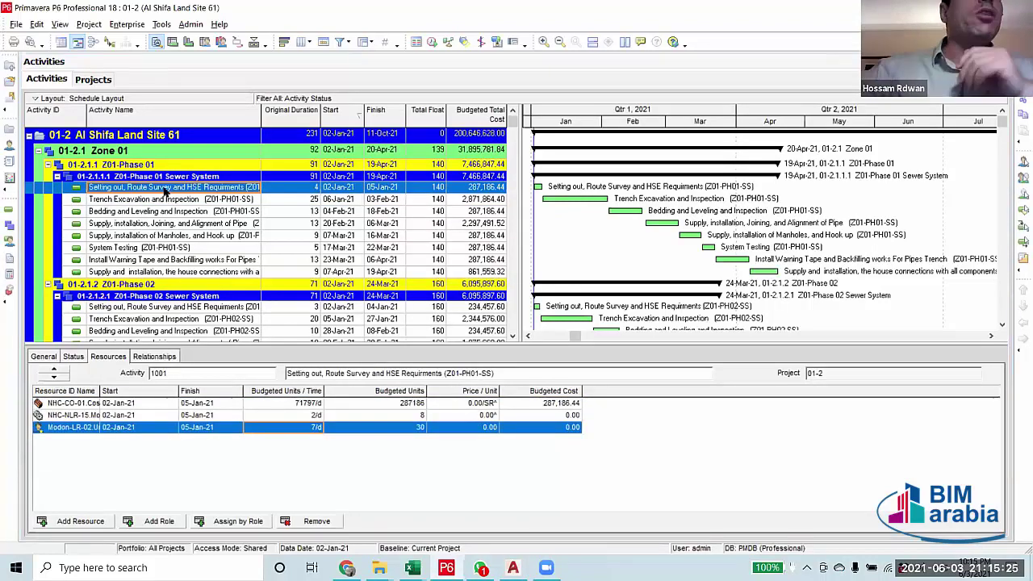
left_click(175, 201)
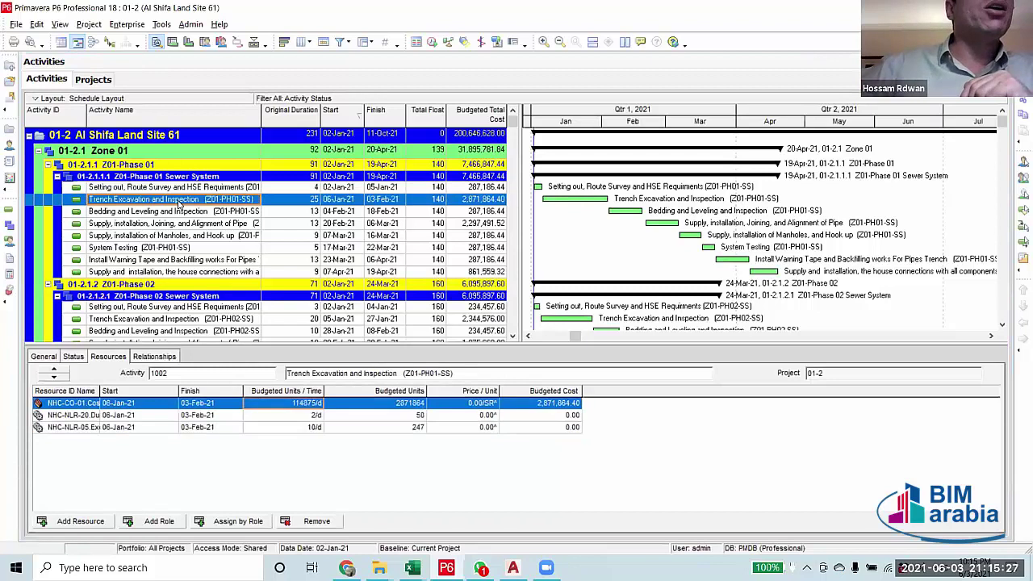
scroll(176, 206, "down", 2)
scroll(169, 246, "down", 2)
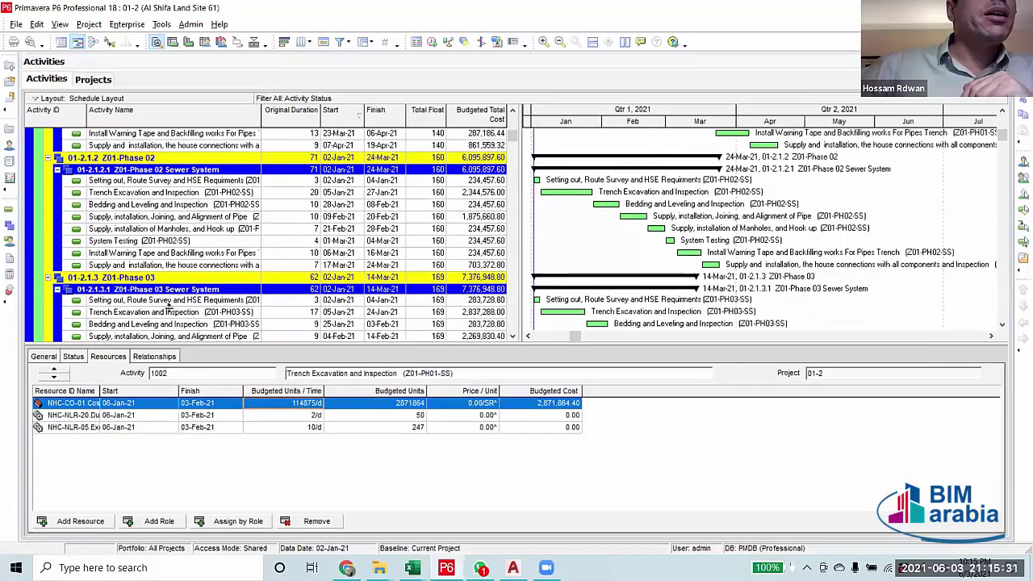
scroll(177, 290, "up", 2)
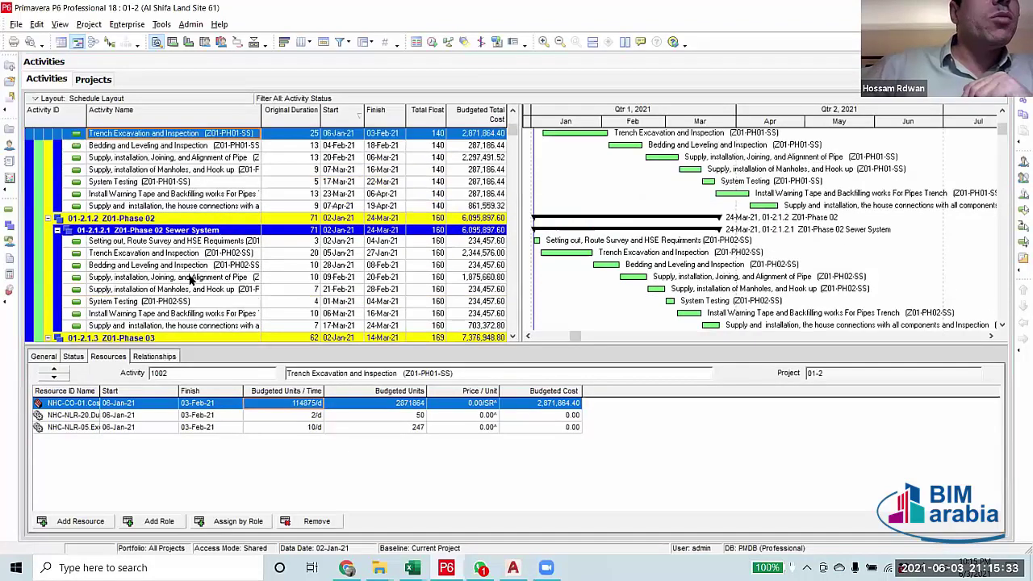
scroll(186, 274, "up", 2)
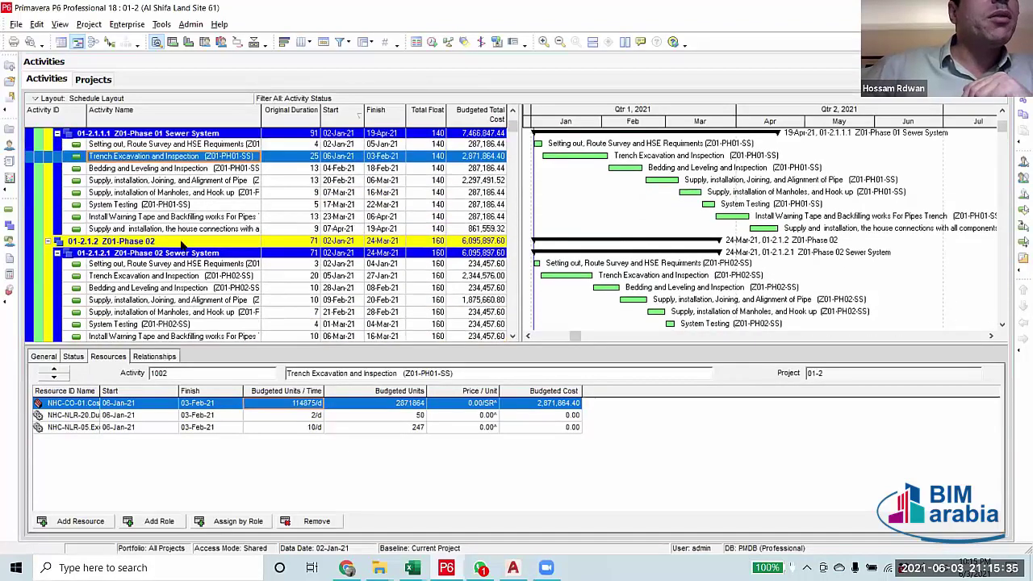
Clear the Activity Status filter to list all activities, and look through the Zone 01 Phase 01 potable water and irrigation activities.
left_click(348, 42)
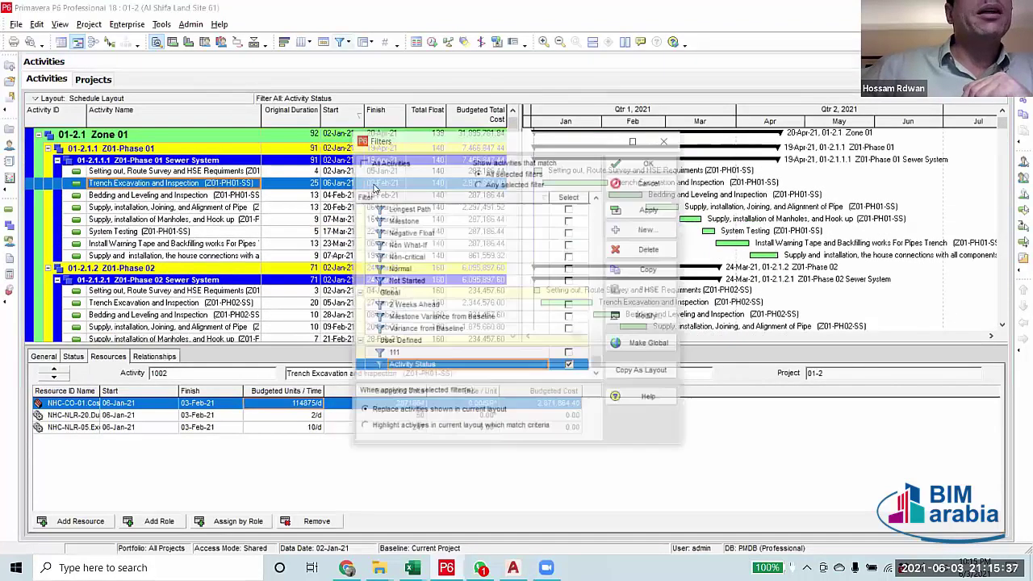
left_click(649, 211)
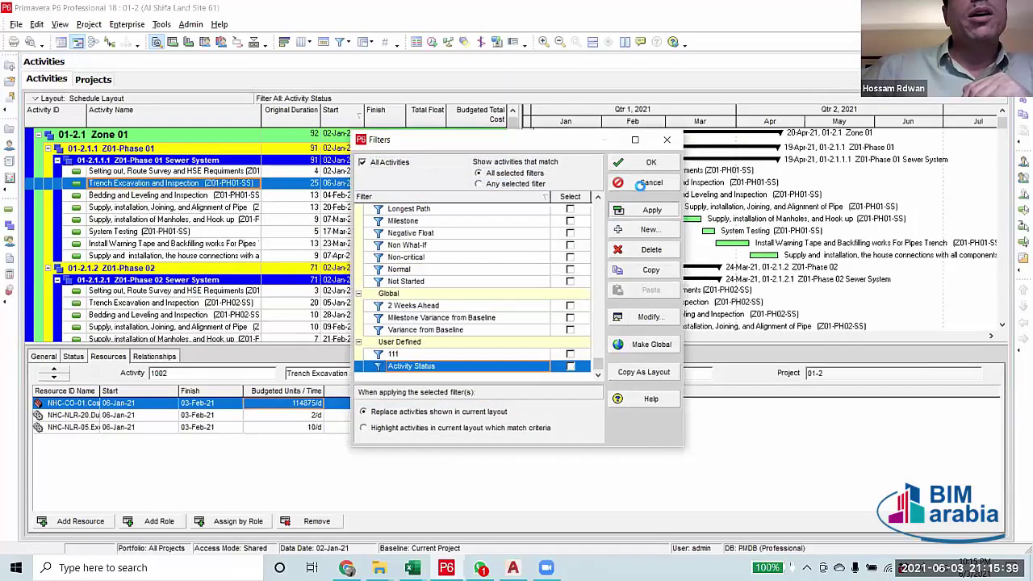
left_click(645, 163)
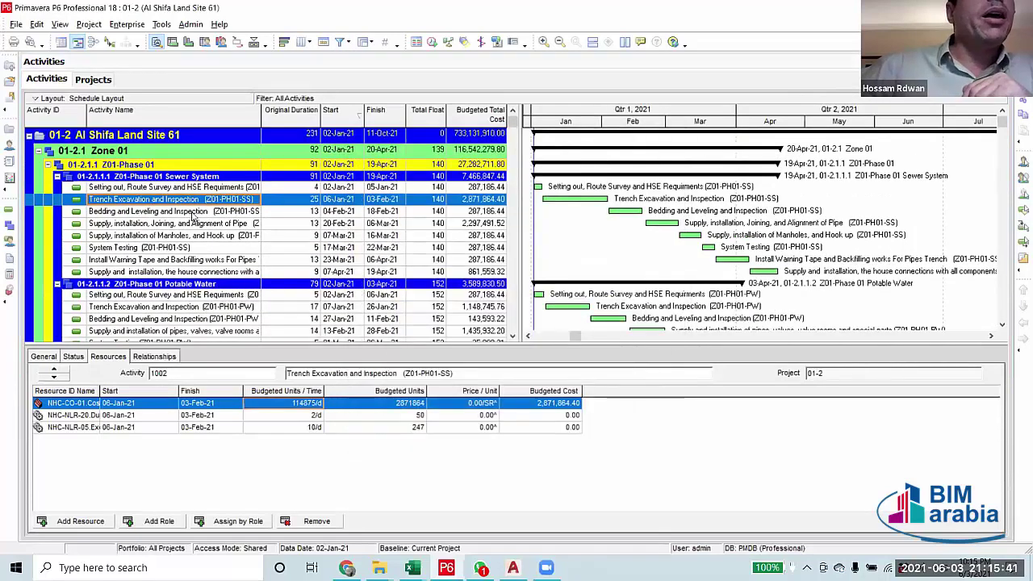
left_click(186, 235)
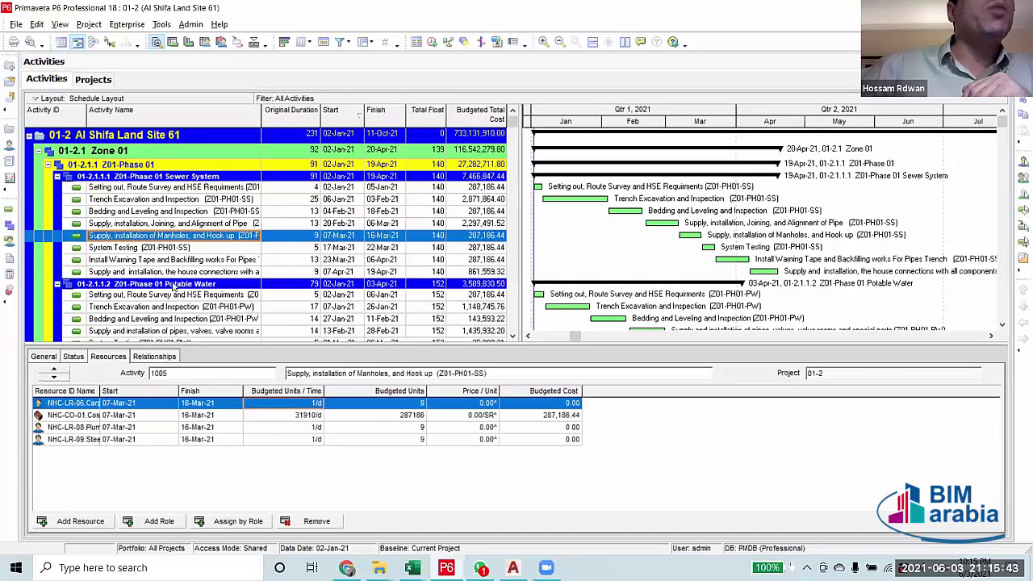
scroll(174, 297, "down", 2)
scroll(176, 321, "down", 1)
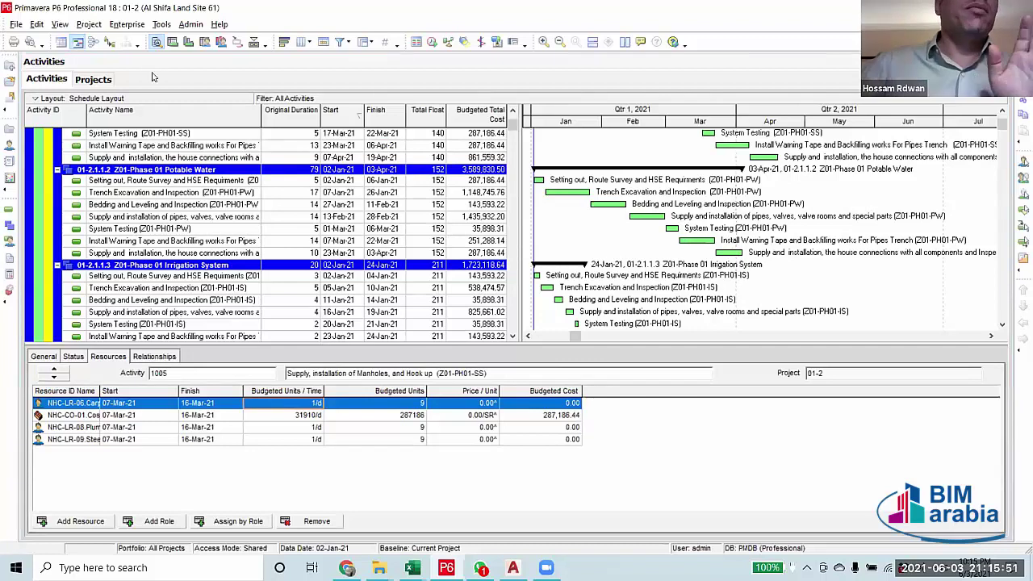
Widen the Activity Name column to show the full names, and select the Z01-PH01-SS setting out activity.
left_click_drag(261, 121, 349, 121)
left_click(322, 150)
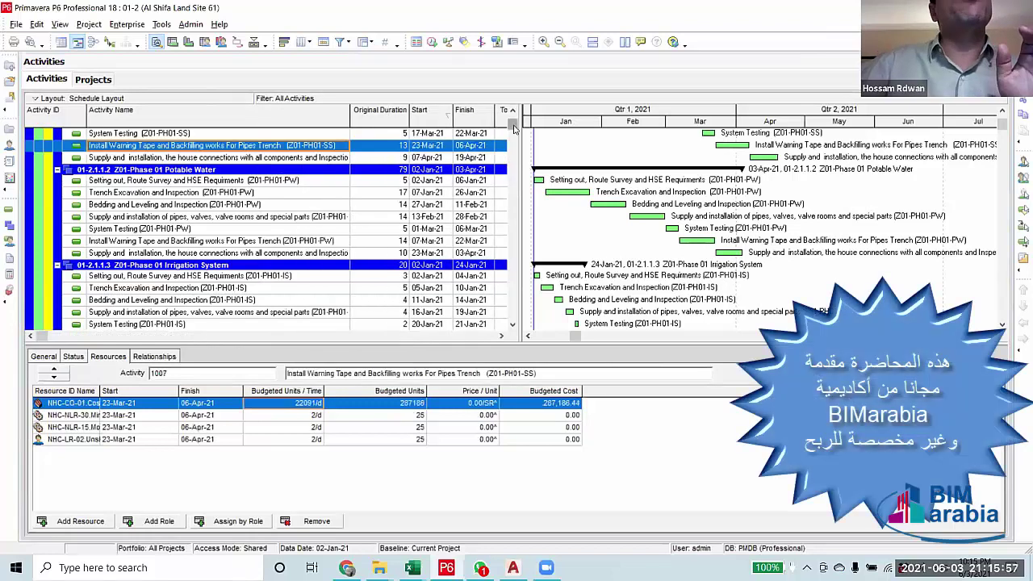
scroll(282, 192, "up", 3)
left_click(273, 188)
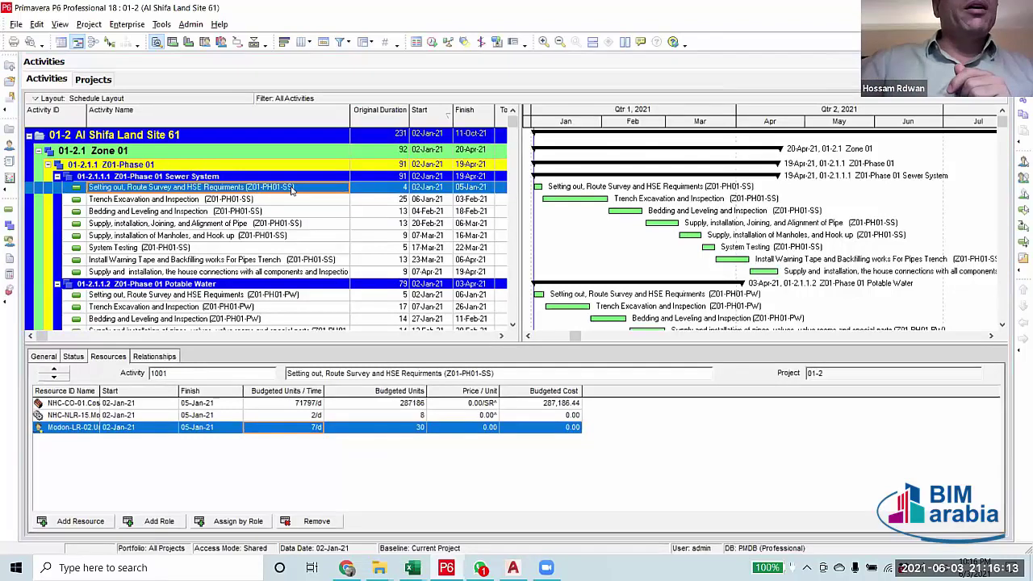
Highlight the -SS suffix in the name of the Zone 01 Phase 01 setting out activity to identify its system code.
left_click(291, 187)
left_click_drag(293, 187, 283, 194)
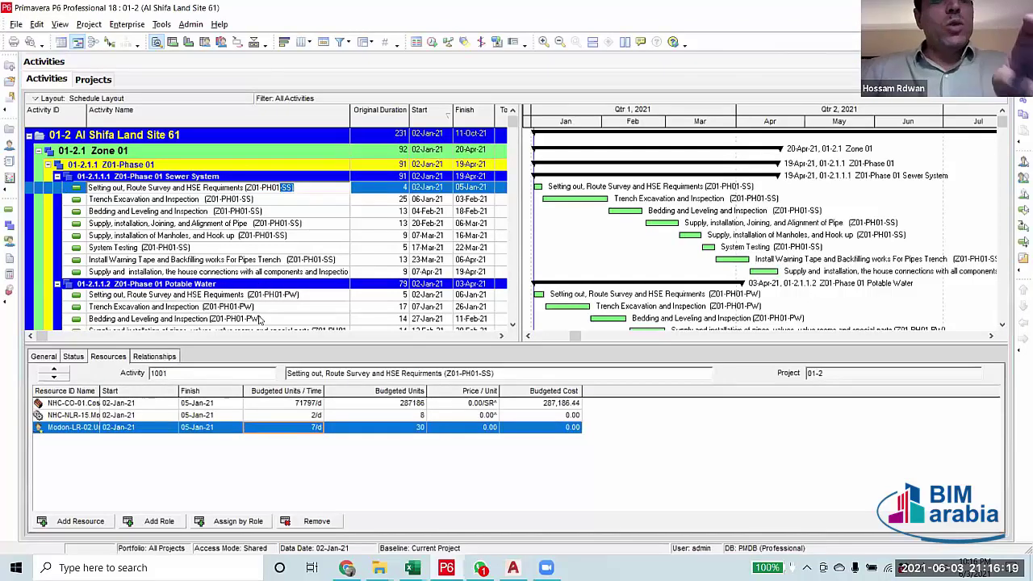
left_click(275, 212)
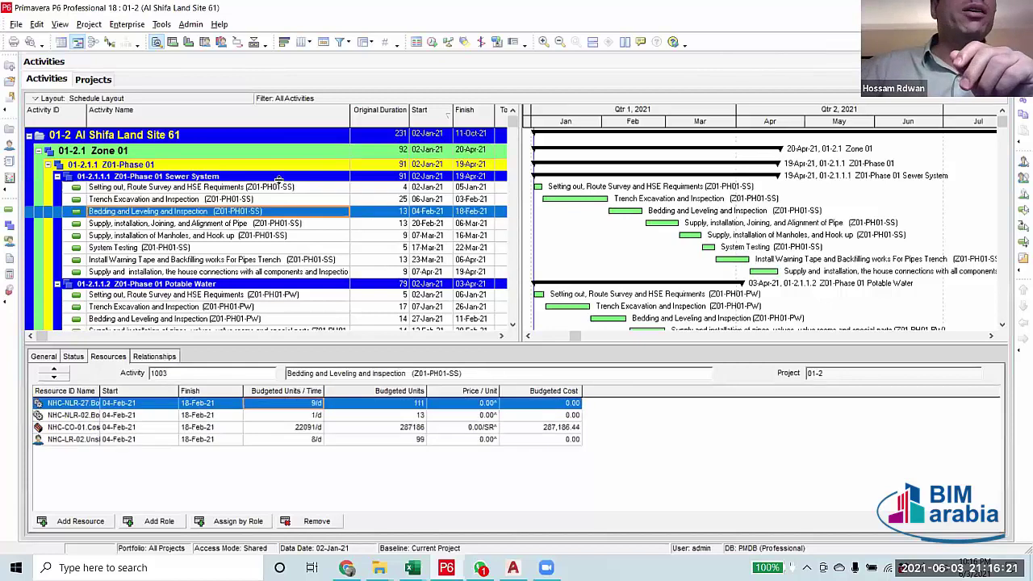
left_click(280, 187)
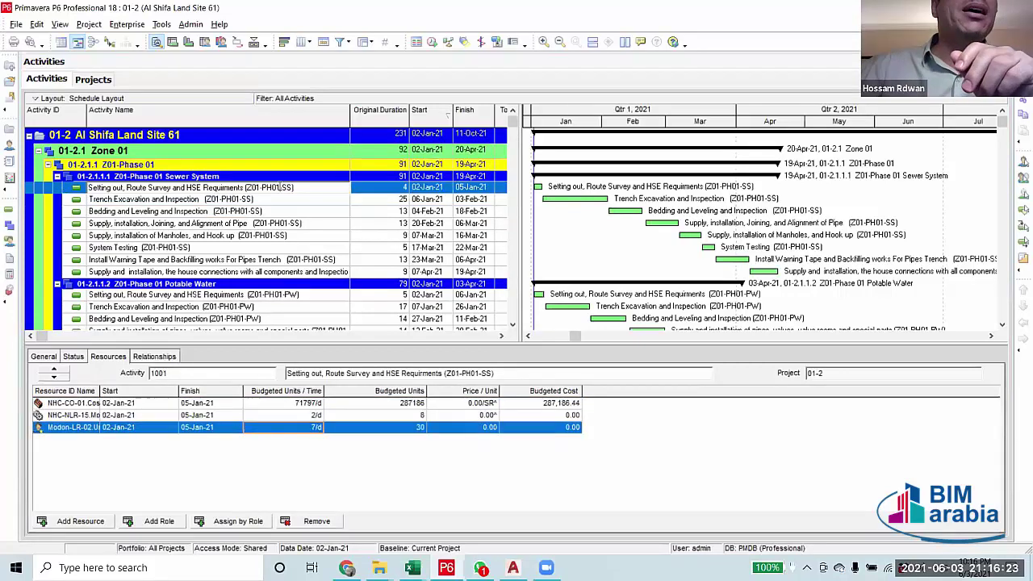
left_click_drag(282, 188, 291, 188)
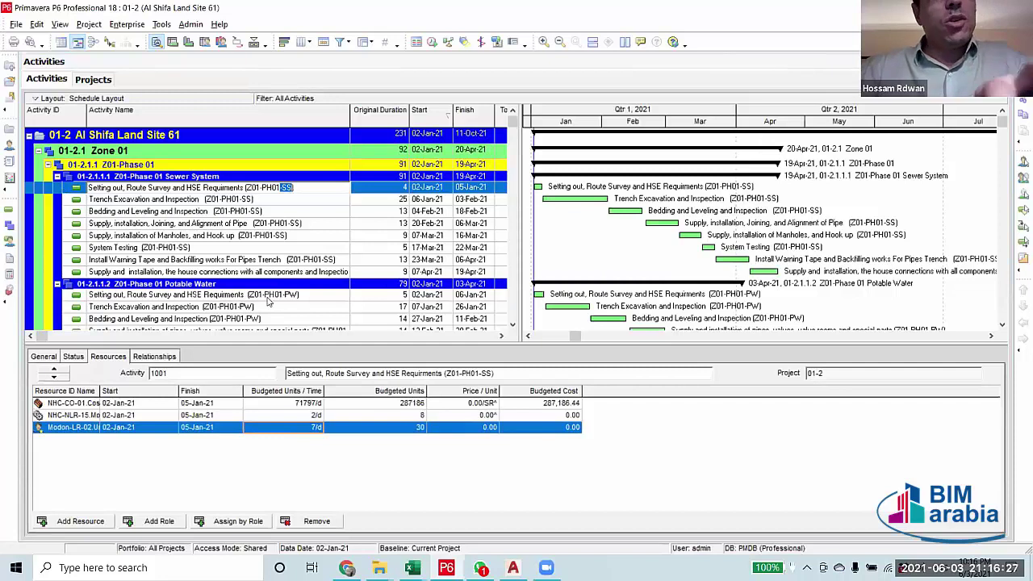
Review the Activity Status filter's rule, Activity Name contains -SS, and apply the filter to the activity list.
left_click(339, 41)
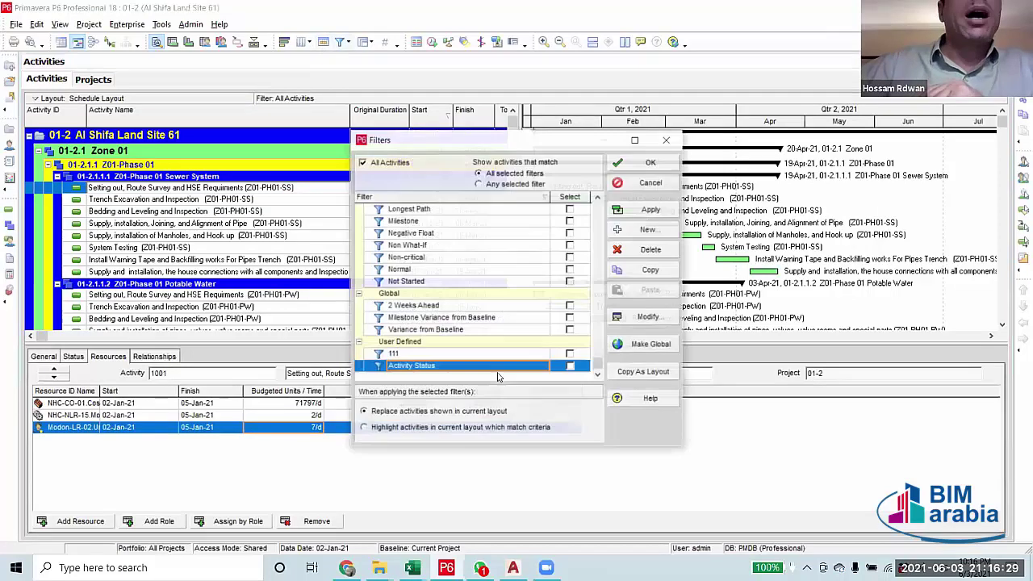
left_click(647, 318)
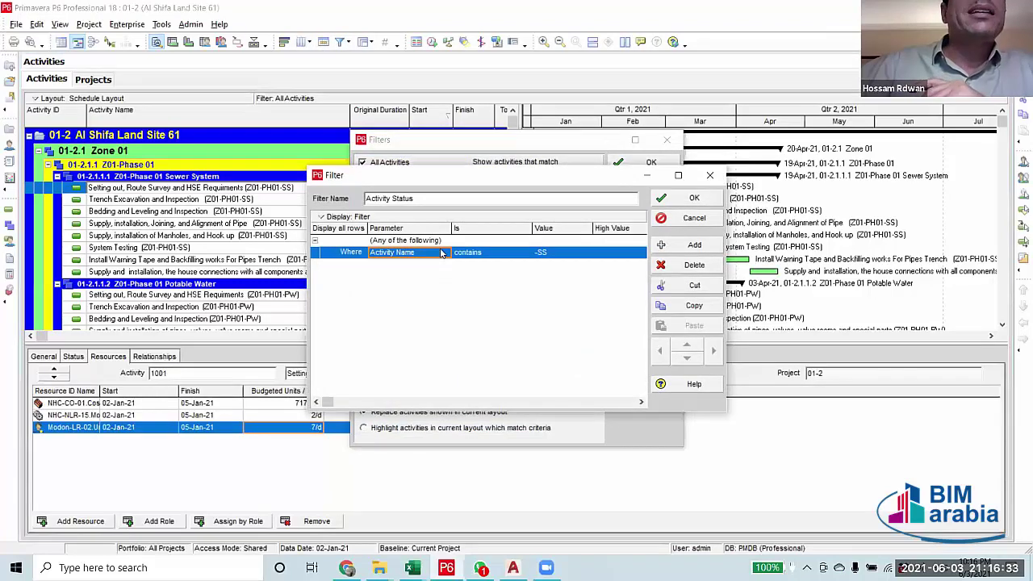
left_click(507, 255)
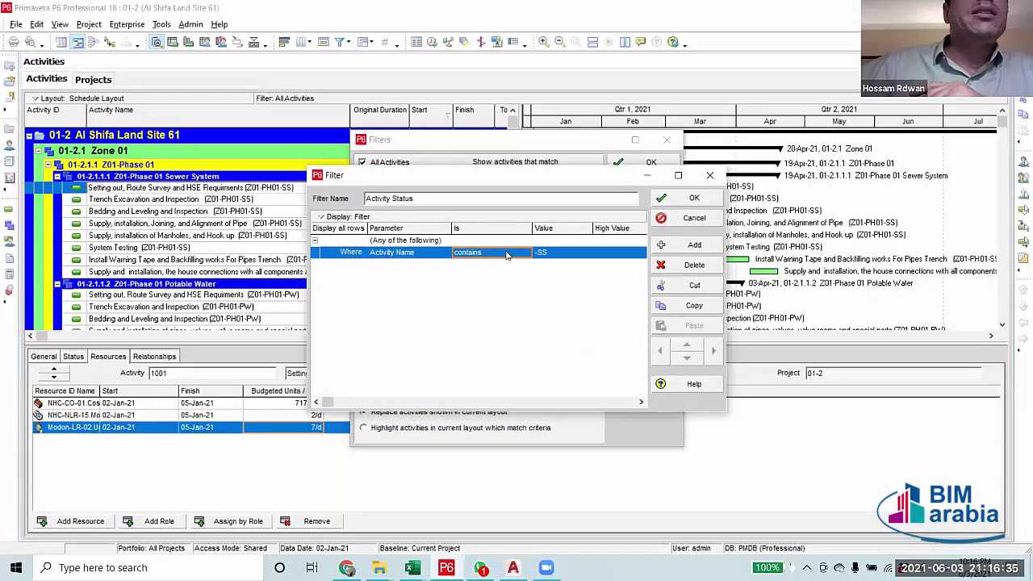
left_click(681, 201)
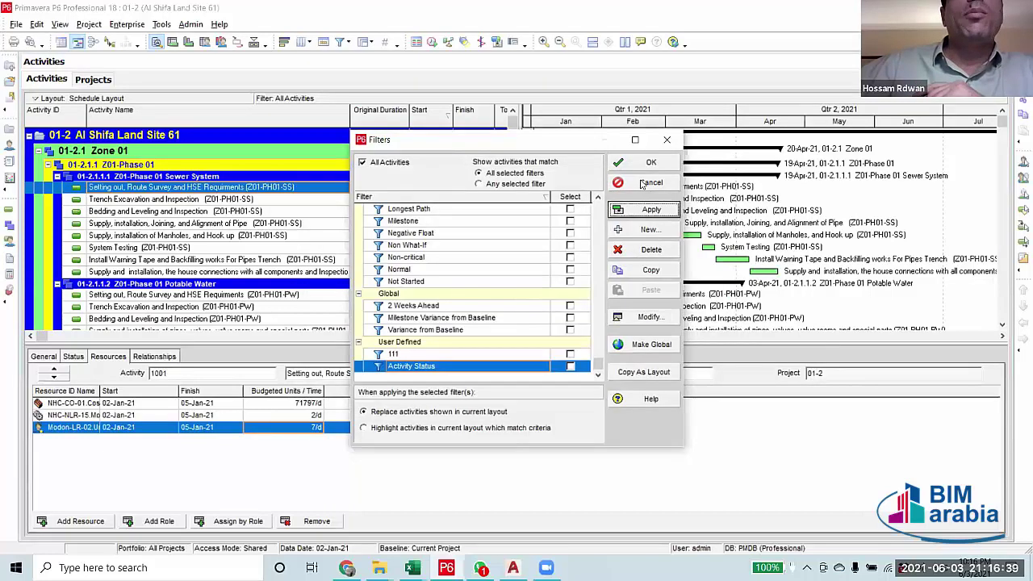
left_click(570, 366)
left_click(647, 211)
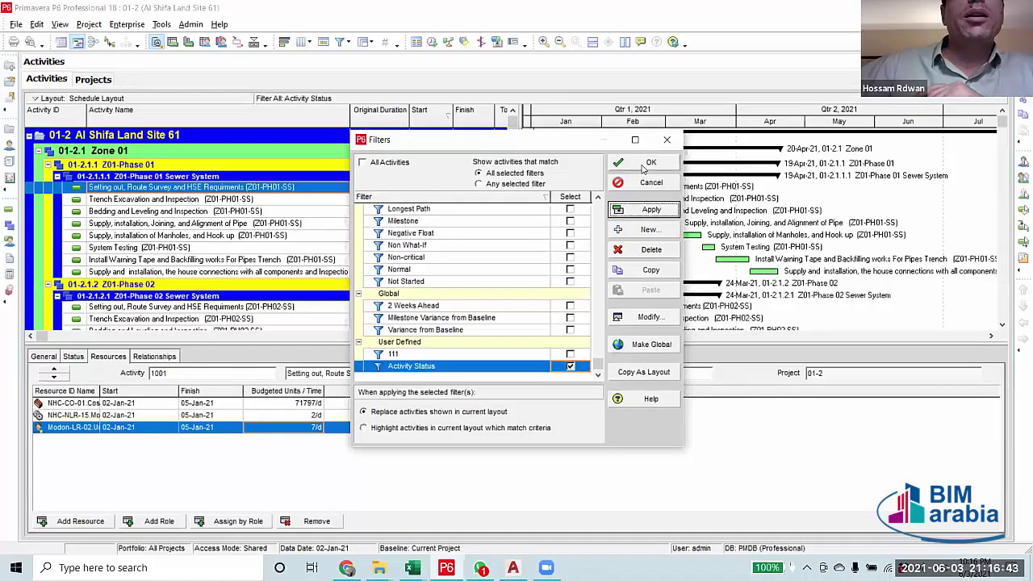
left_click(650, 162)
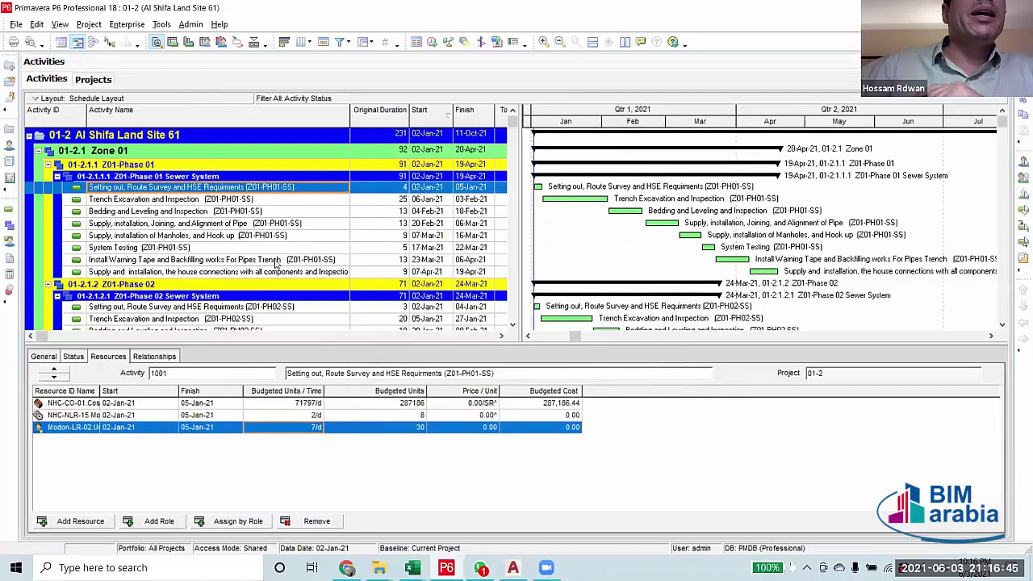
Examine the filtered sewer activities and Gantt bars from Zone 01 Phase 01 through Zone 02 Phase 02.
scroll(218, 212, "down", 4)
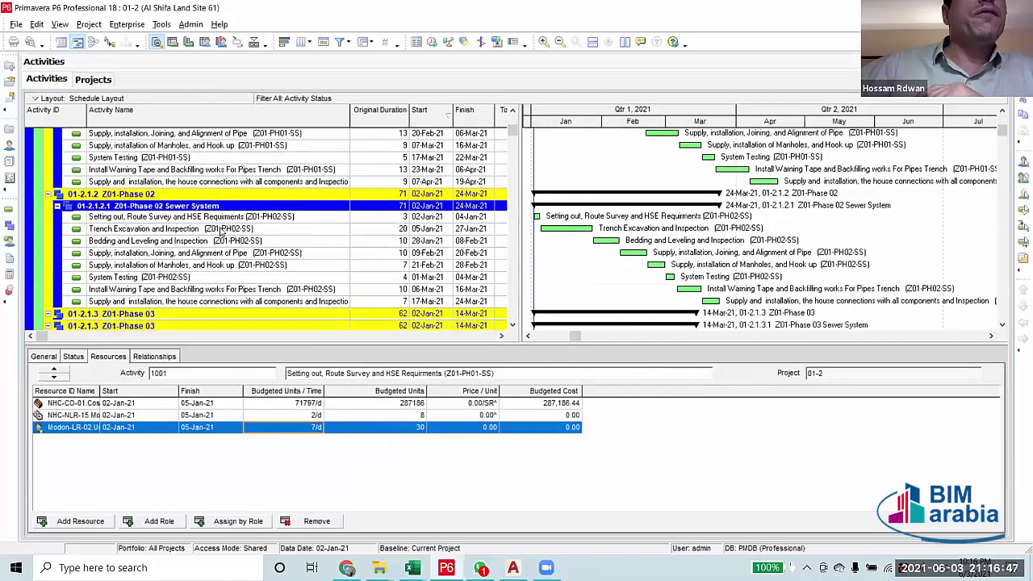
scroll(241, 242, "up", 4)
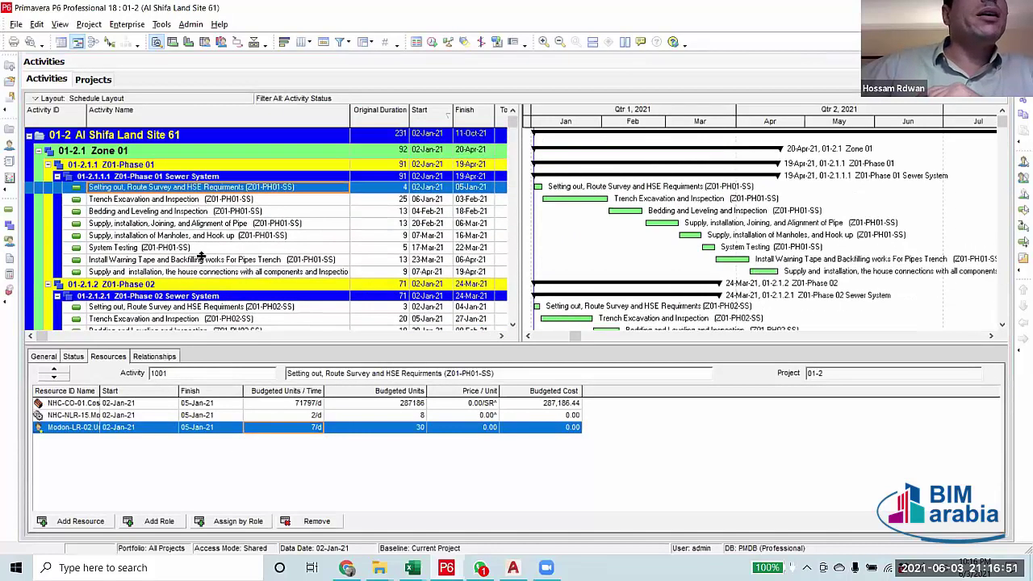
scroll(167, 242, "down", 3)
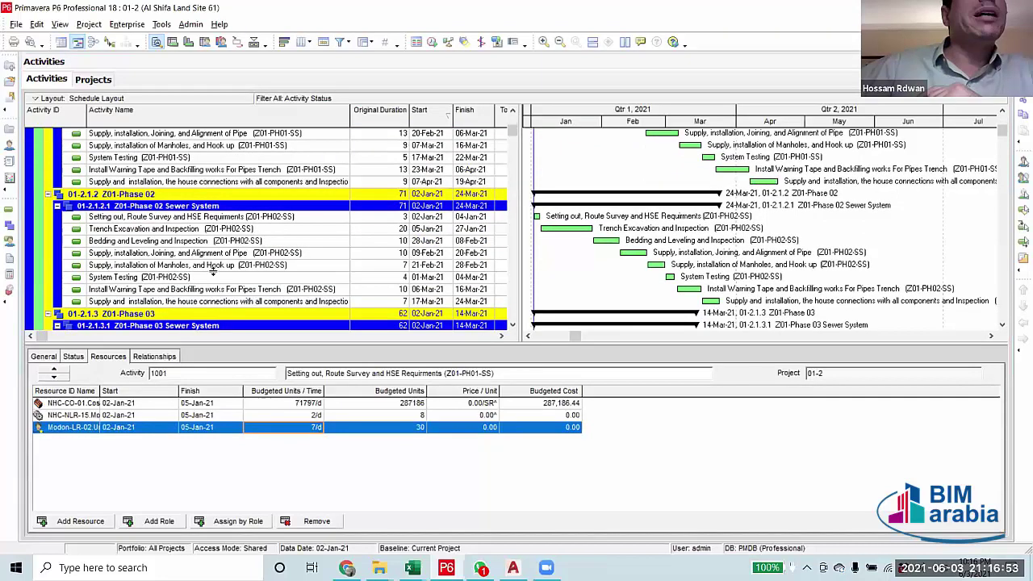
scroll(202, 279, "down", 7)
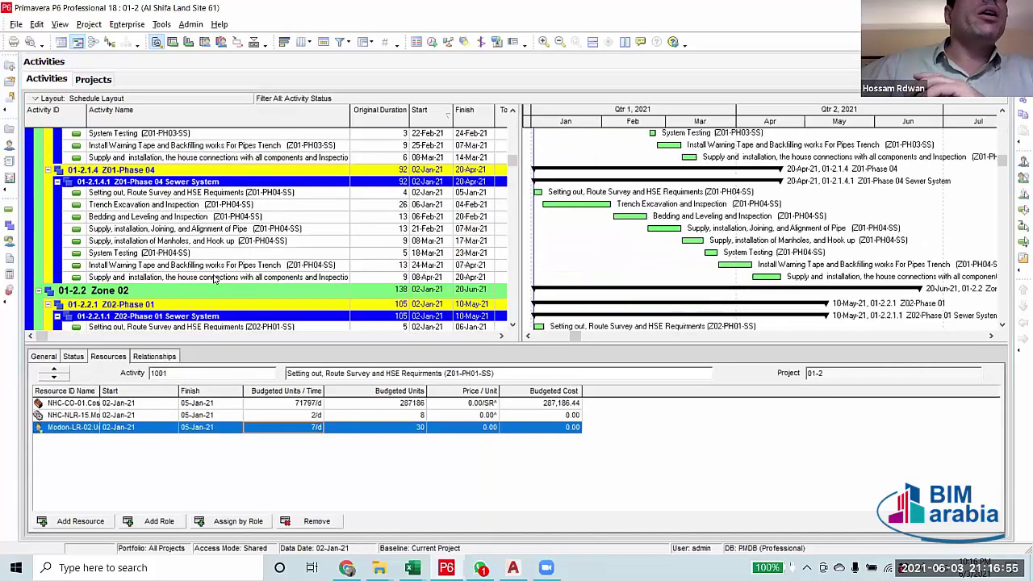
scroll(215, 278, "down", 1)
scroll(119, 256, "down", 2)
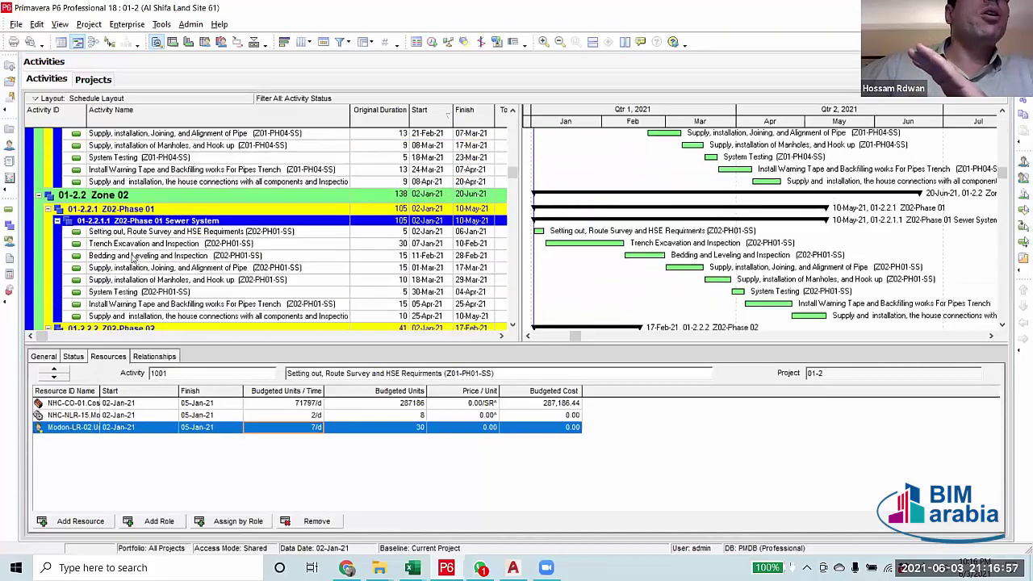
scroll(243, 319, "down", 3)
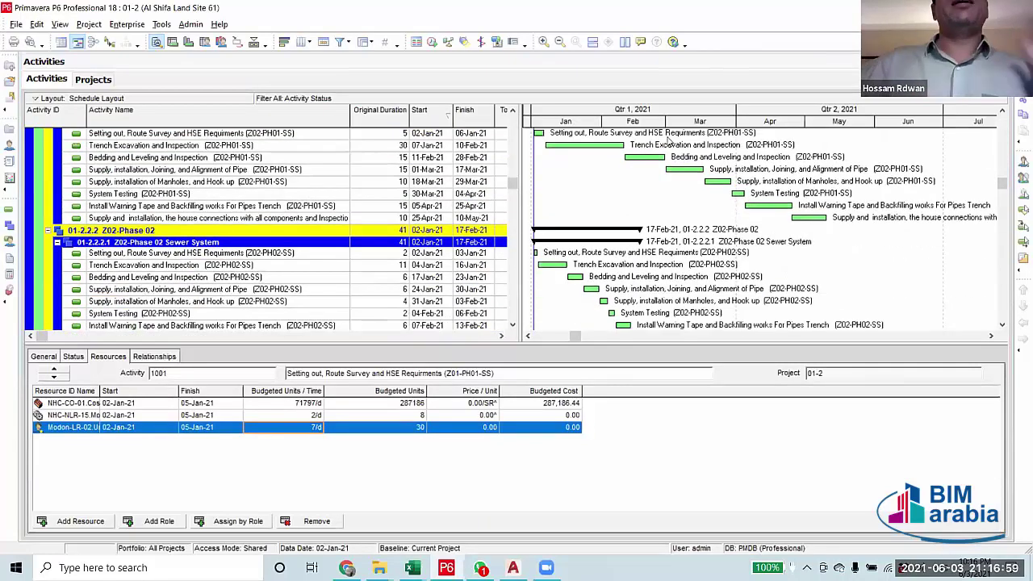
left_click_drag(514, 185, 513, 117)
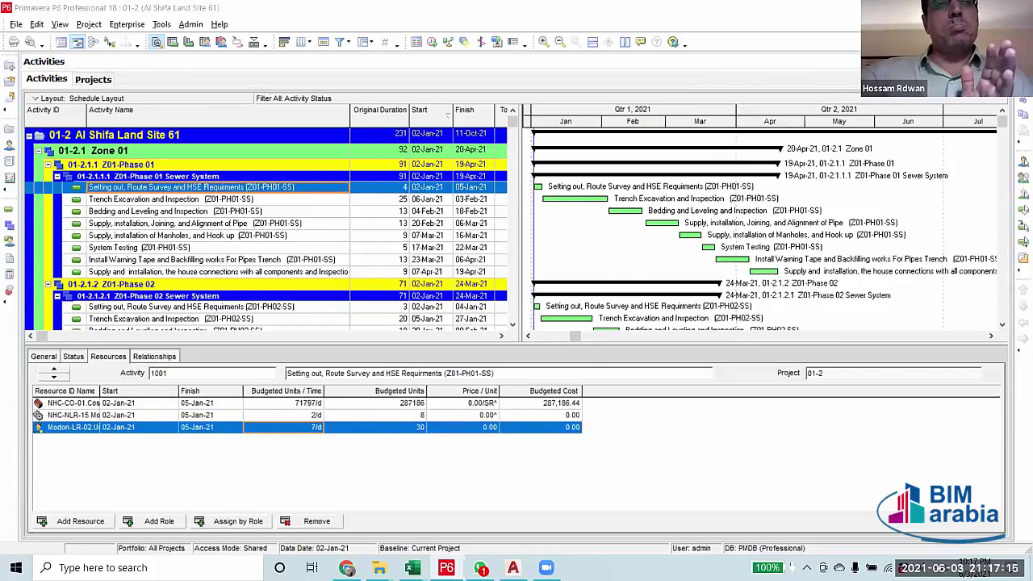
Compare the Zone 1 and Zone 2 phase boundaries in the AutoCAD layout with the sewer activities, returning to Primavera P6.
left_click(513, 568)
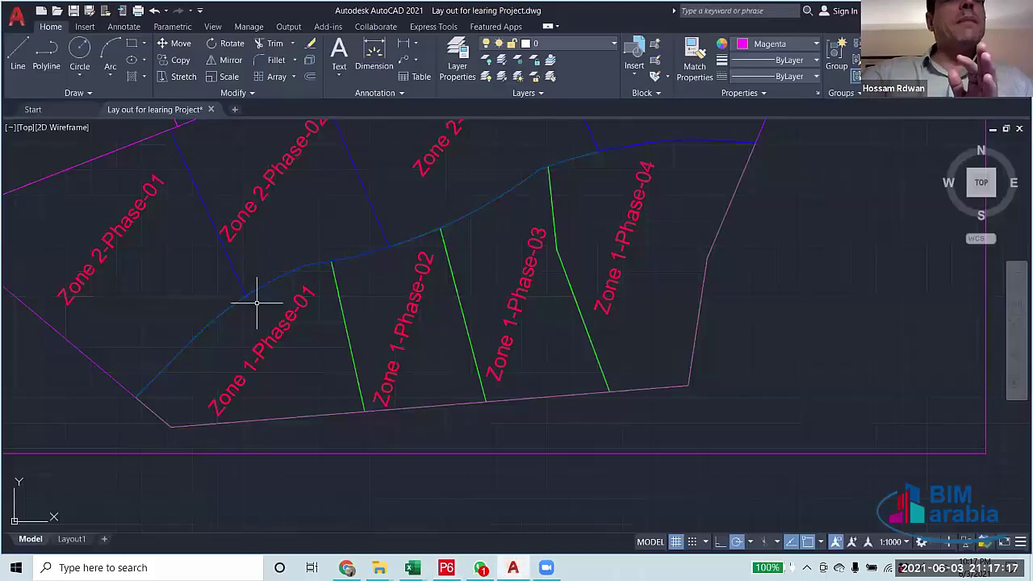
left_click(446, 567)
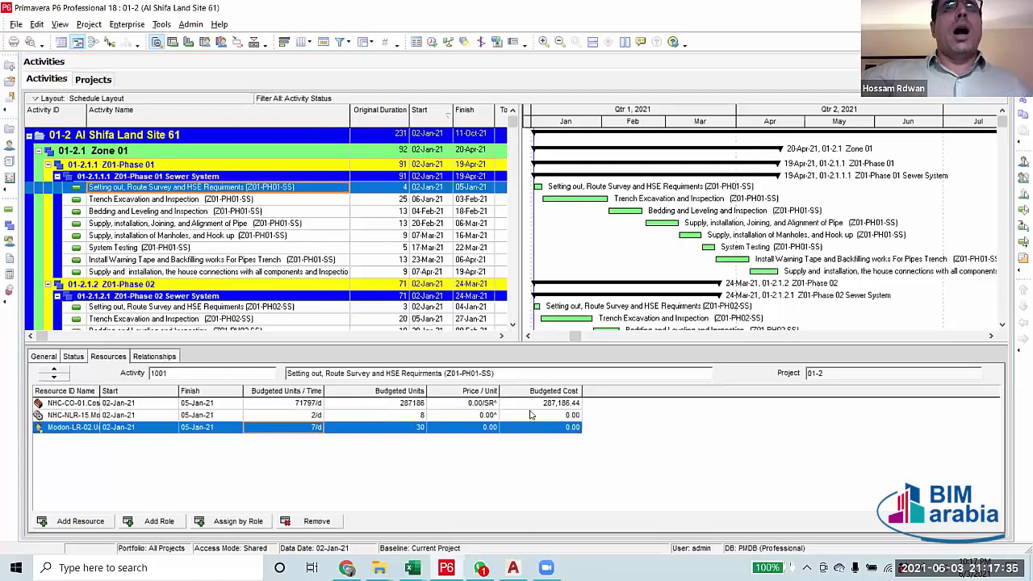
left_click(513, 567)
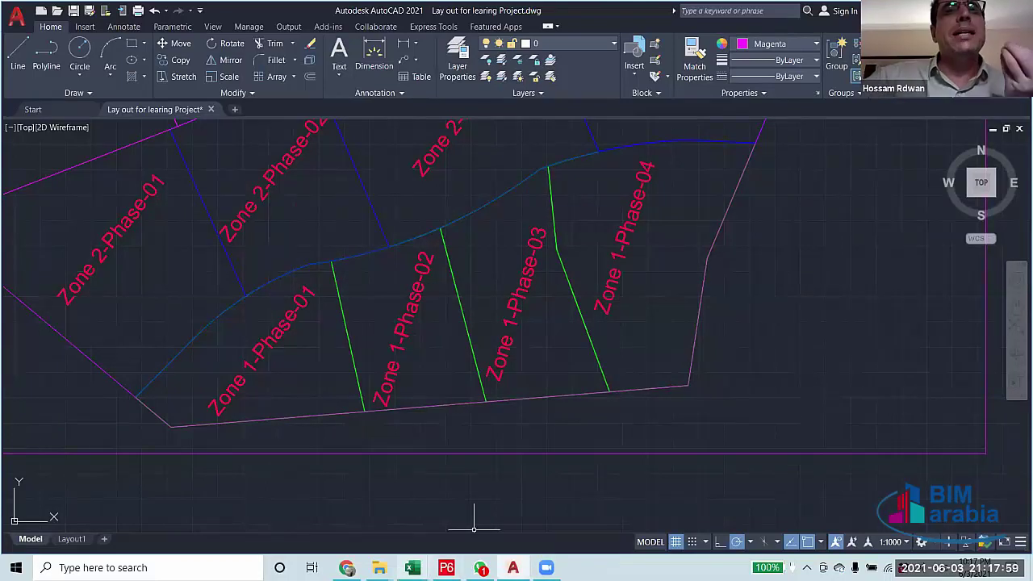
left_click(447, 567)
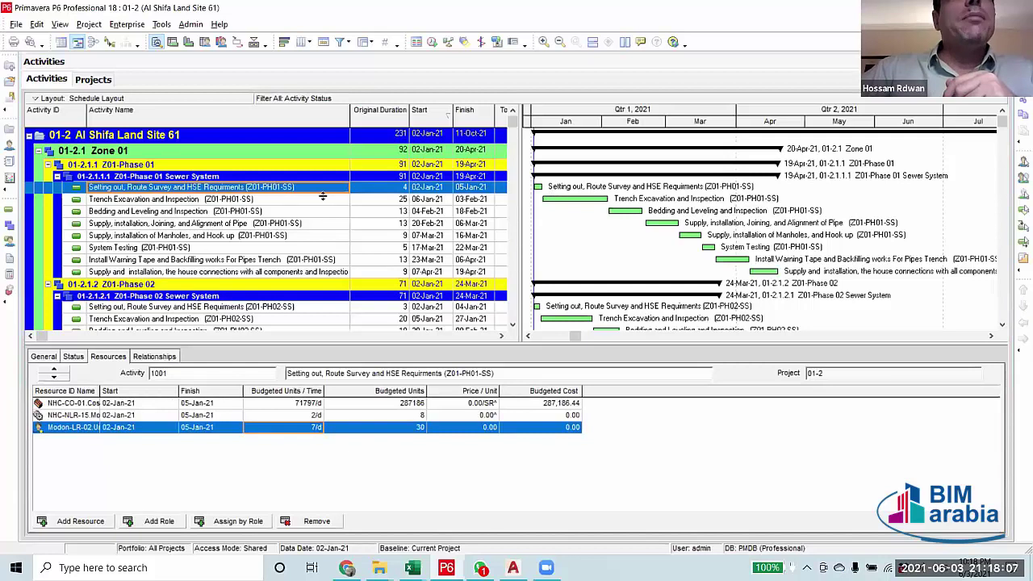
Link the sewer setting out activities of Zone 01 Phases 01, 02, 03 and 04 in sequence.
scroll(323, 242, "down", 2)
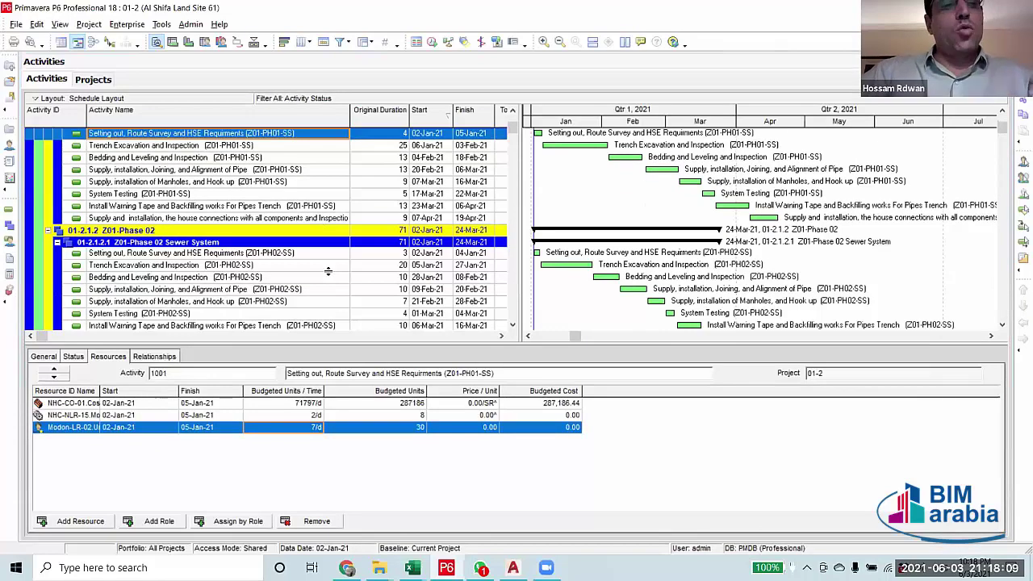
left_click(321, 255, "ctrl")
scroll(321, 267, "down", 5)
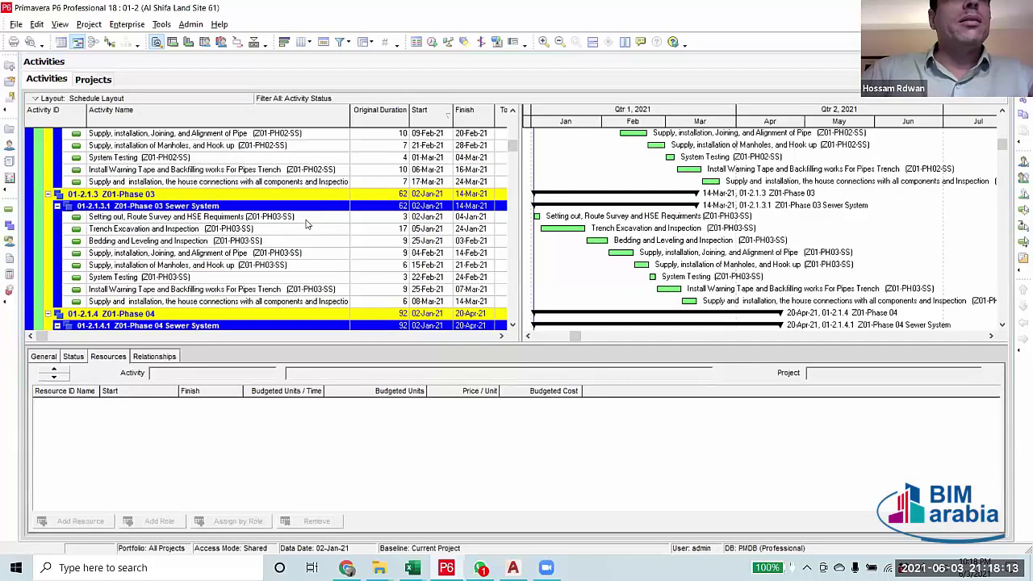
left_click(307, 218, "ctrl")
scroll(309, 242, "down", 2)
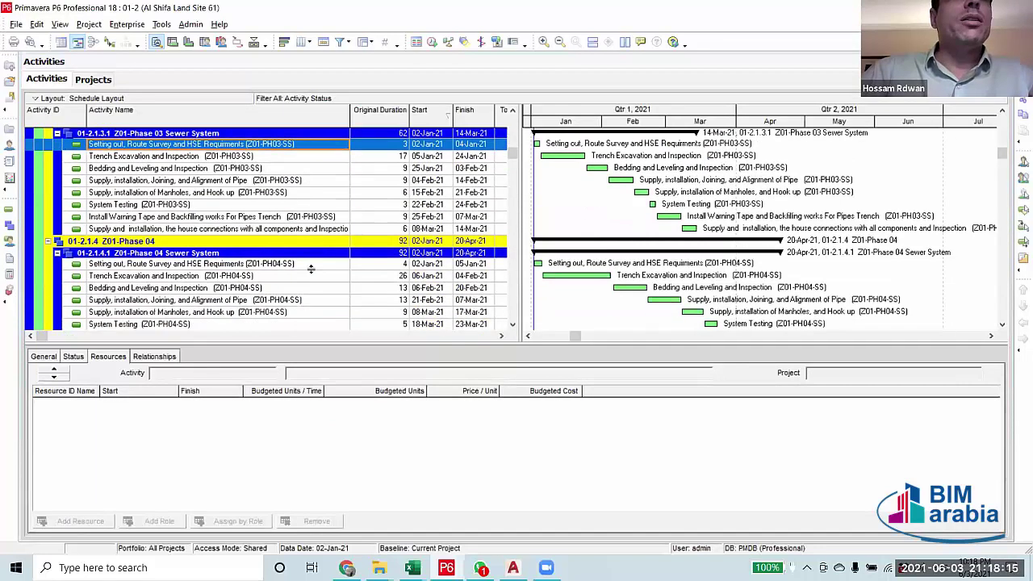
left_click(313, 265, "ctrl")
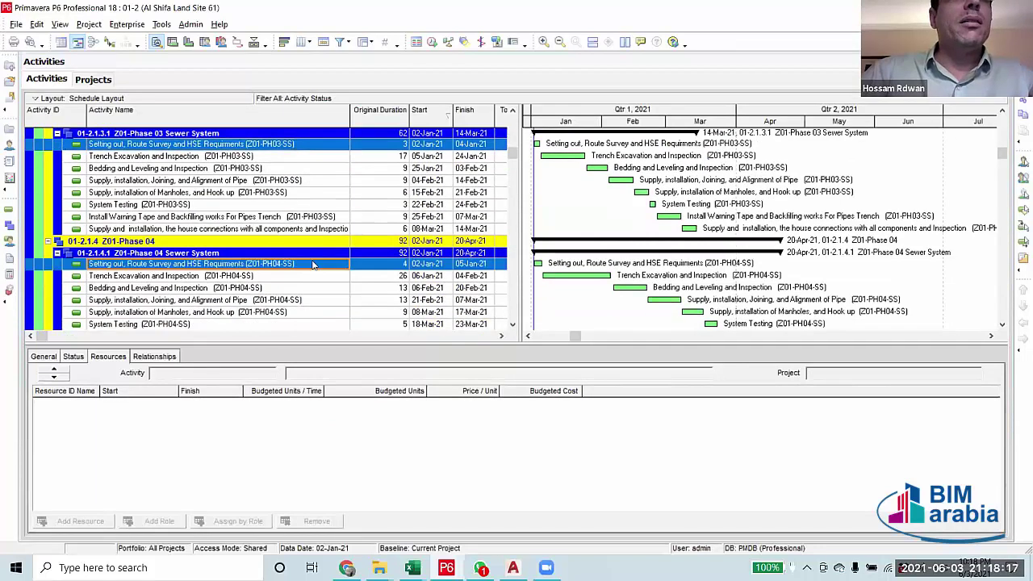
scroll(314, 268, "up", 1)
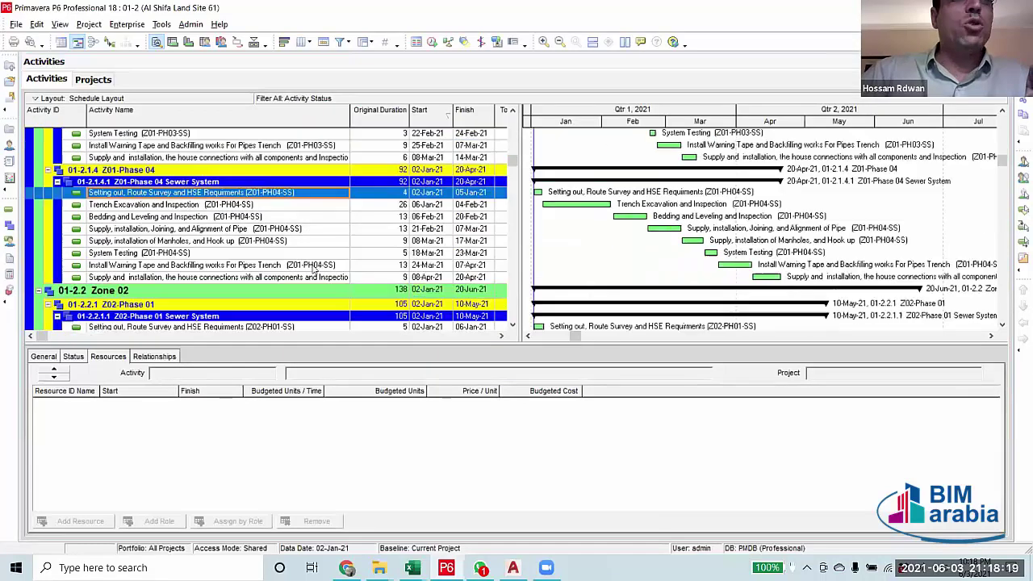
scroll(316, 269, "down", 1)
scroll(319, 271, "up", 1)
scroll(319, 274, "up", 7)
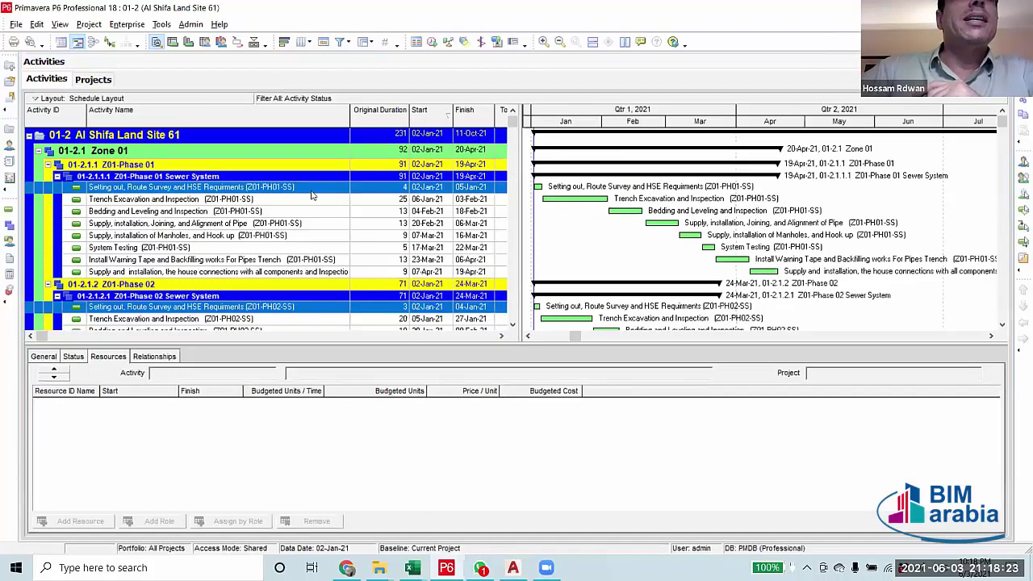
right_click(312, 195)
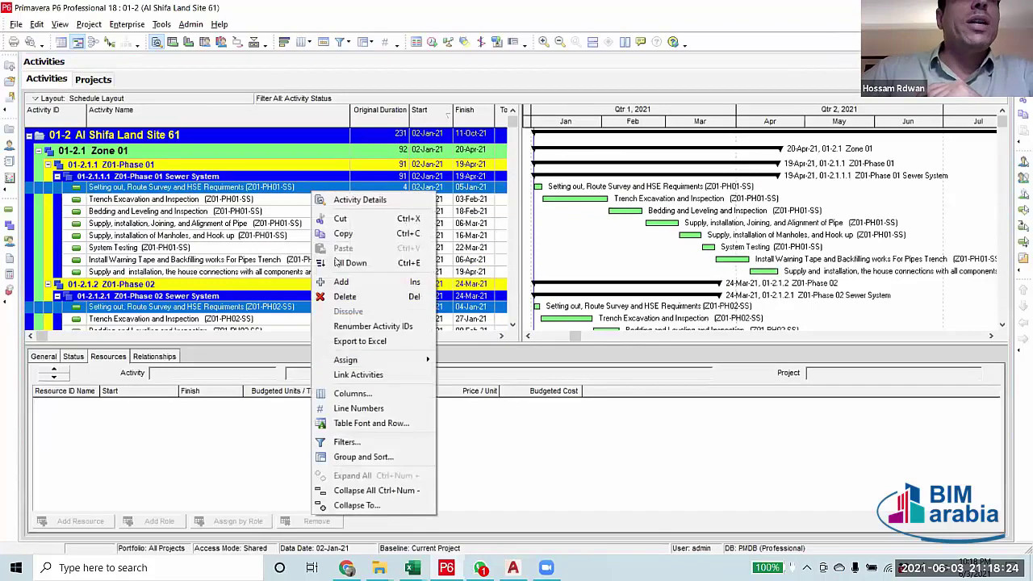
left_click(374, 377)
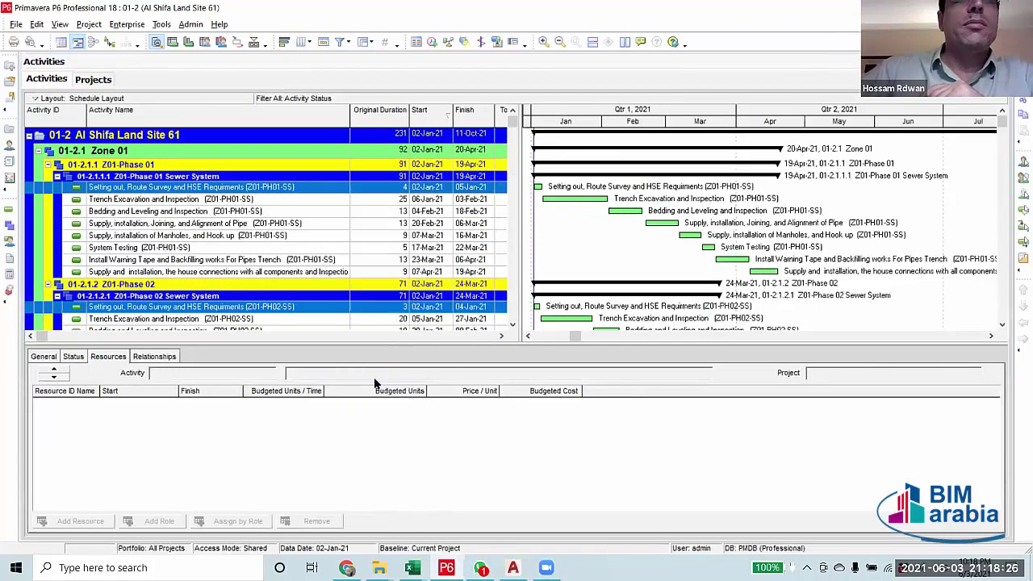
Show the relationship lines on the Gantt chart and reschedule the project with data date 02-Jan-21.
left_click(110, 42)
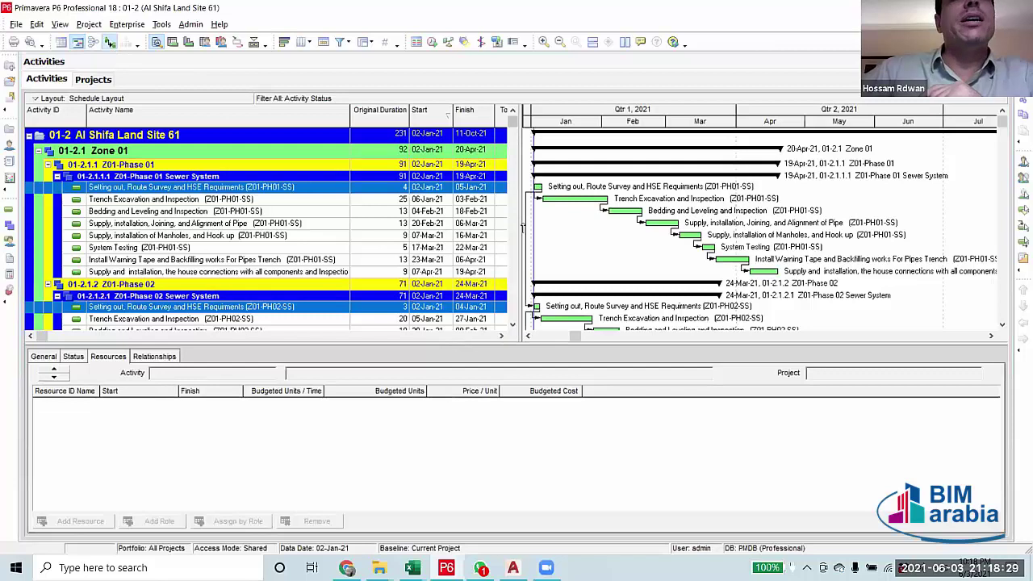
left_click(436, 43)
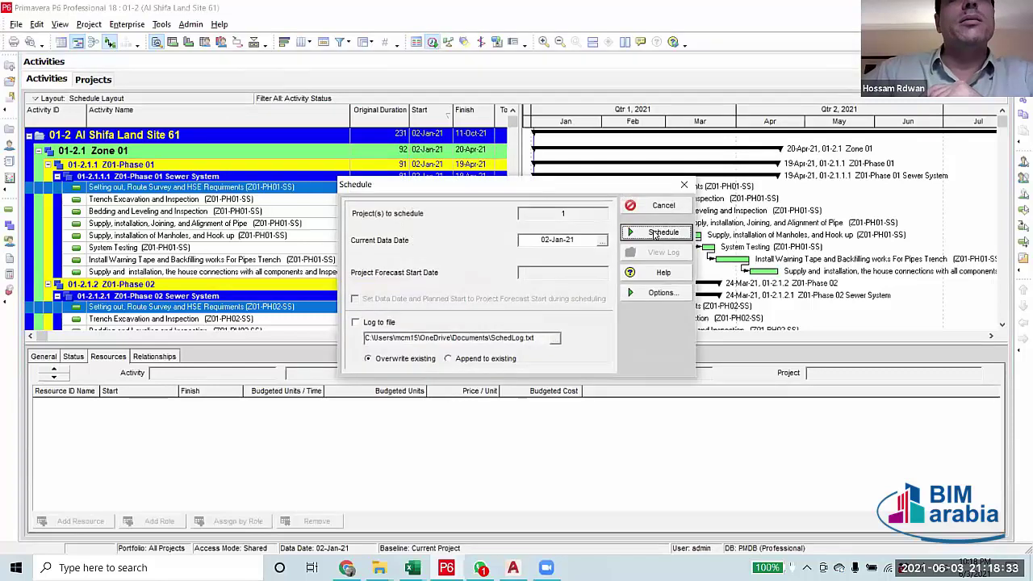
left_click(654, 233)
Examine the rescheduled dates and link lines of the setting out activities across Zone 01 Phases 01 to 04.
scroll(569, 258, "down", 4)
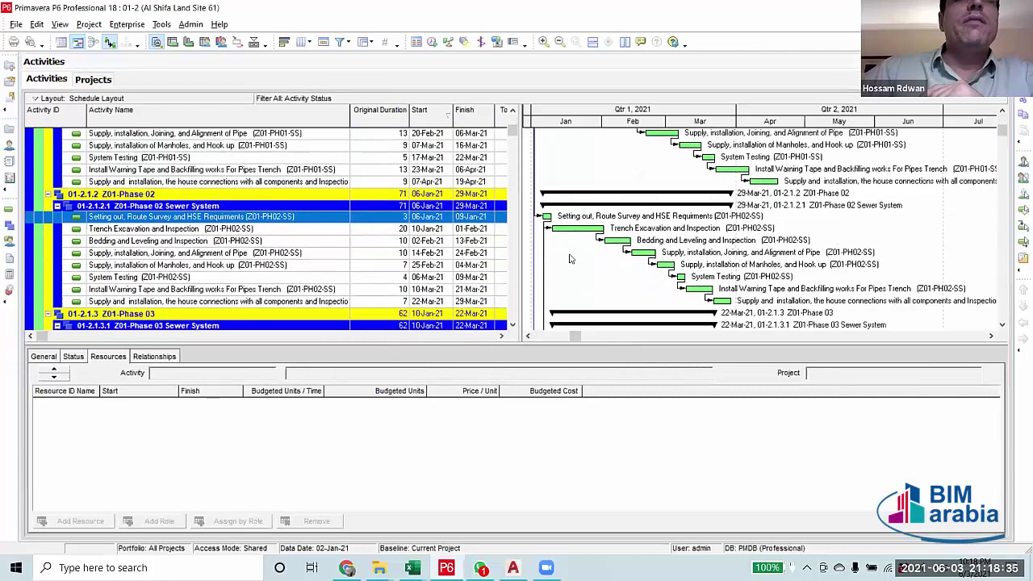
scroll(569, 259, "down", 6)
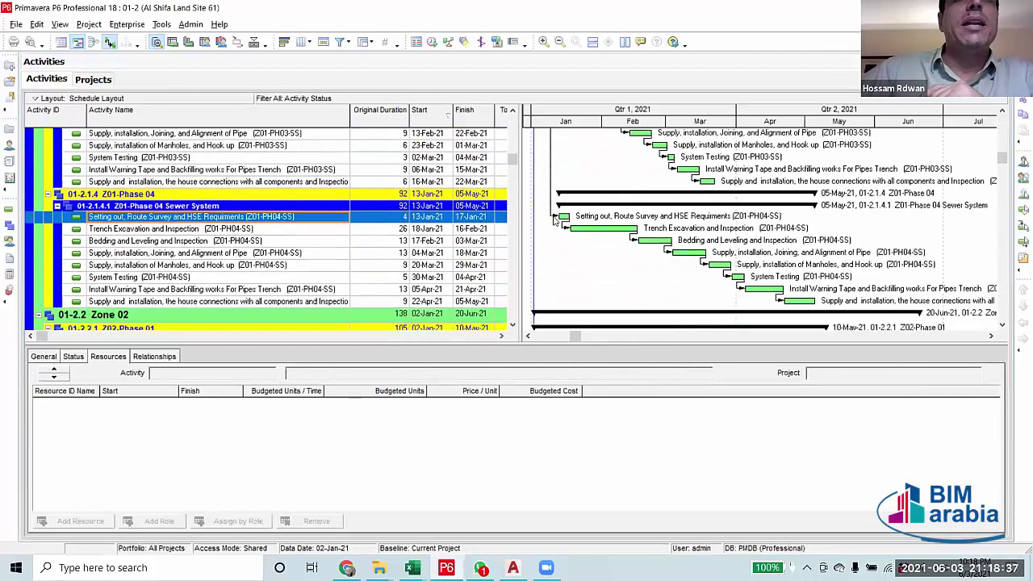
scroll(553, 220, "down", 3)
scroll(548, 186, "up", 4)
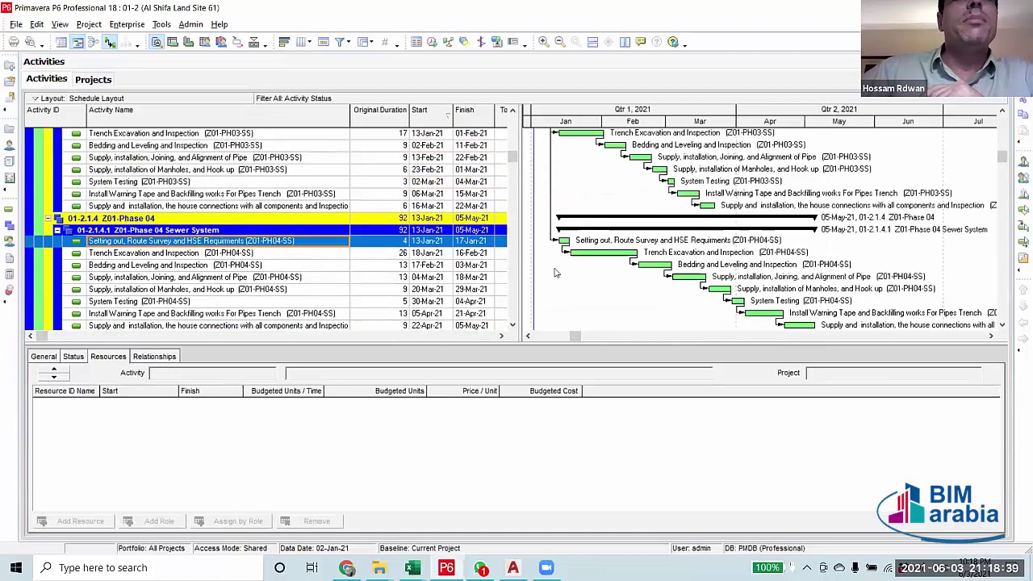
scroll(548, 178, "up", 8)
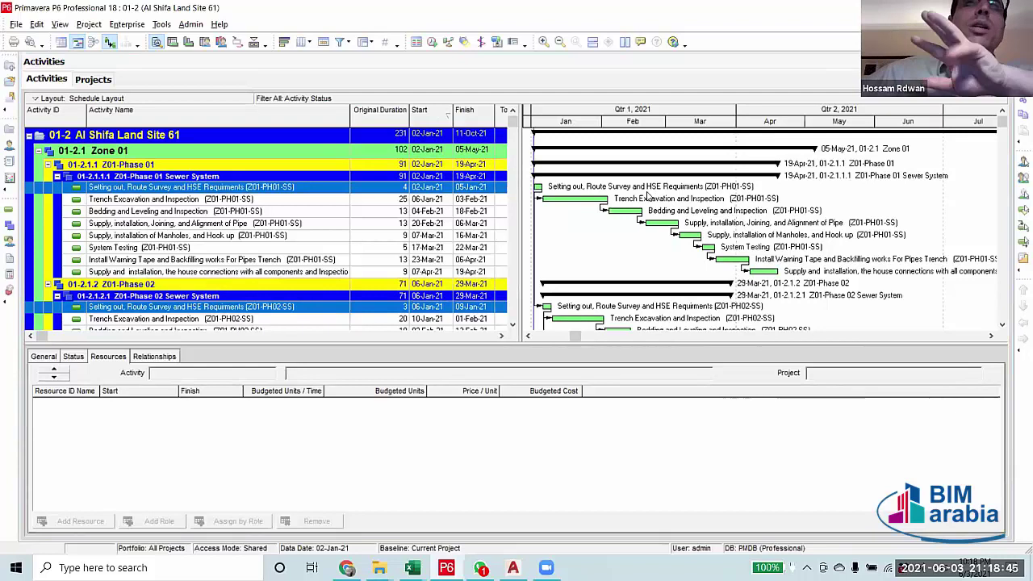
scroll(565, 238, "down", 3)
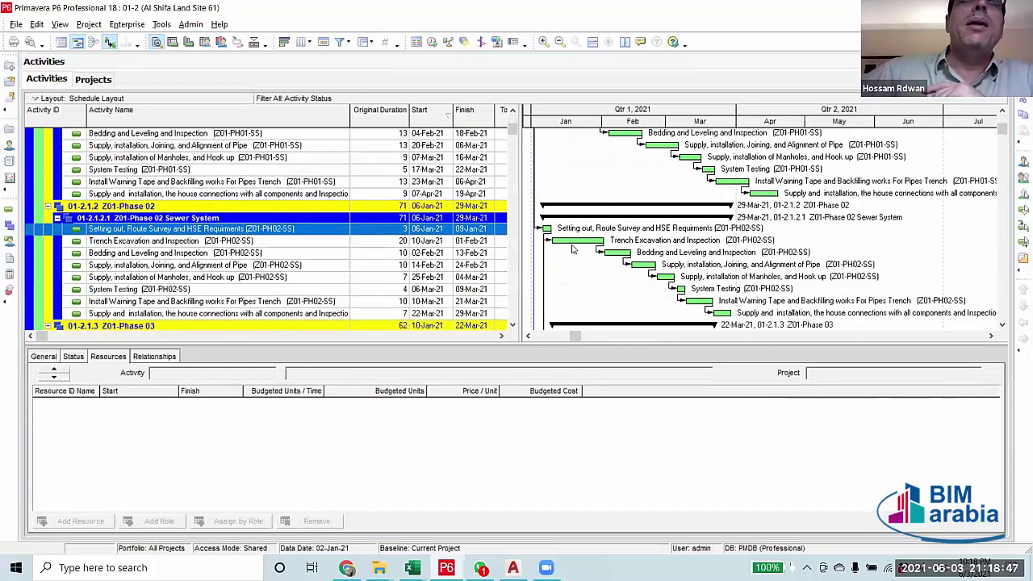
scroll(559, 238, "down", 6)
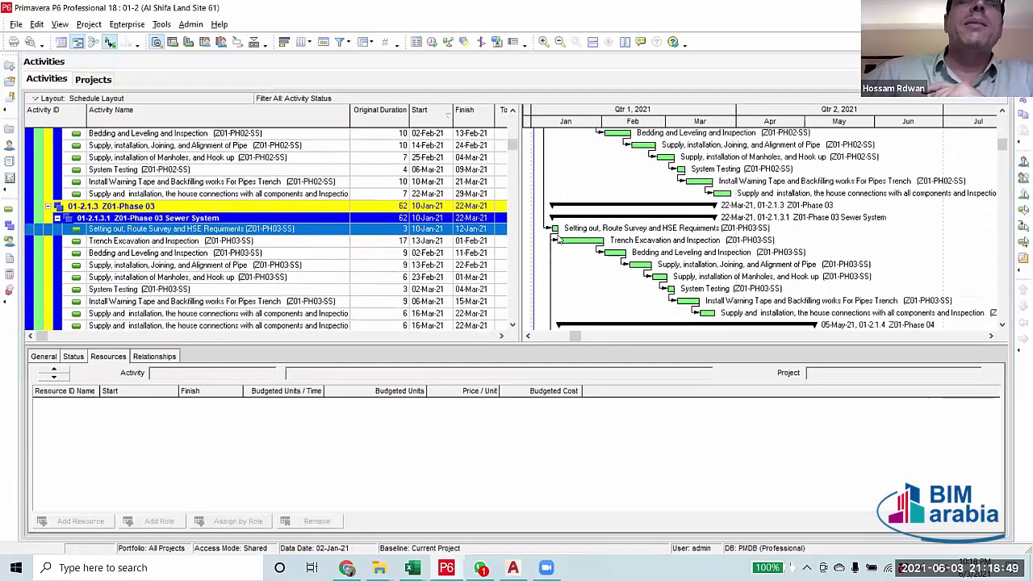
scroll(559, 240, "up", 12)
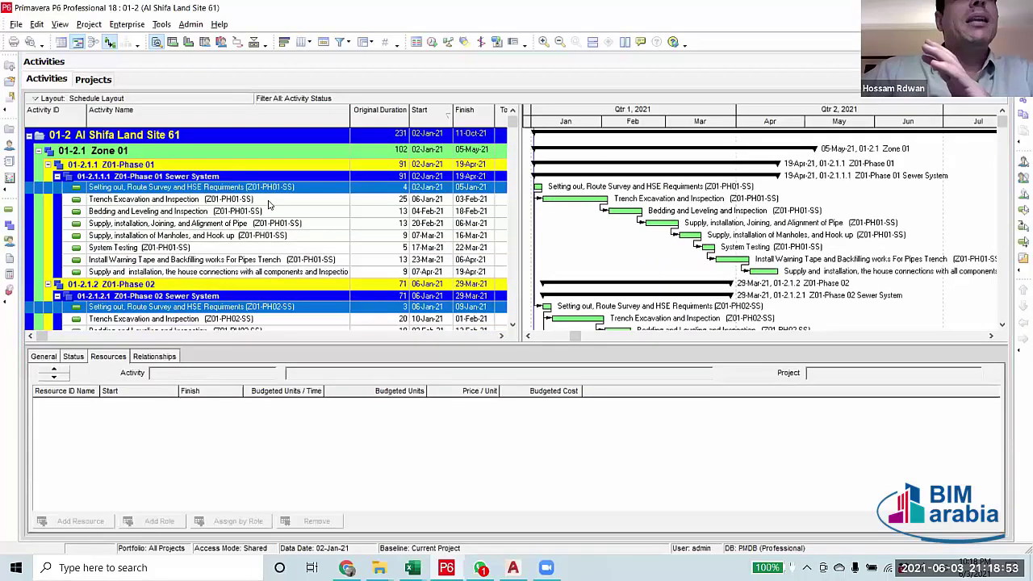
Copy the words Trench Excavation from the name of the Zone 01 Phase 01 sewer trench activity.
left_click(268, 199)
scroll(258, 242, "down", 3)
scroll(250, 297, "up", 3)
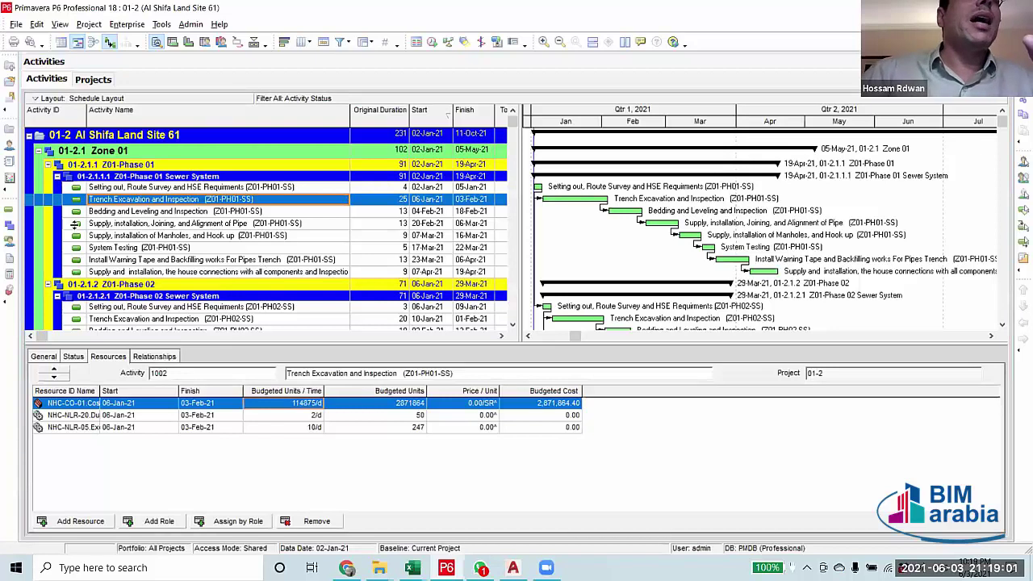
left_click(148, 205)
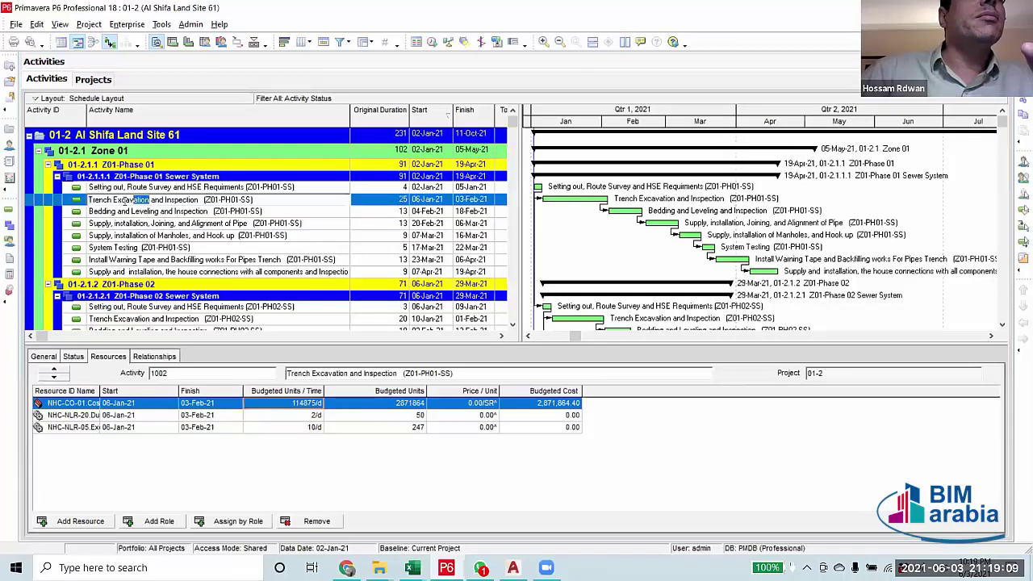
left_click_drag(148, 200, 80, 203)
key("ctrl+c")
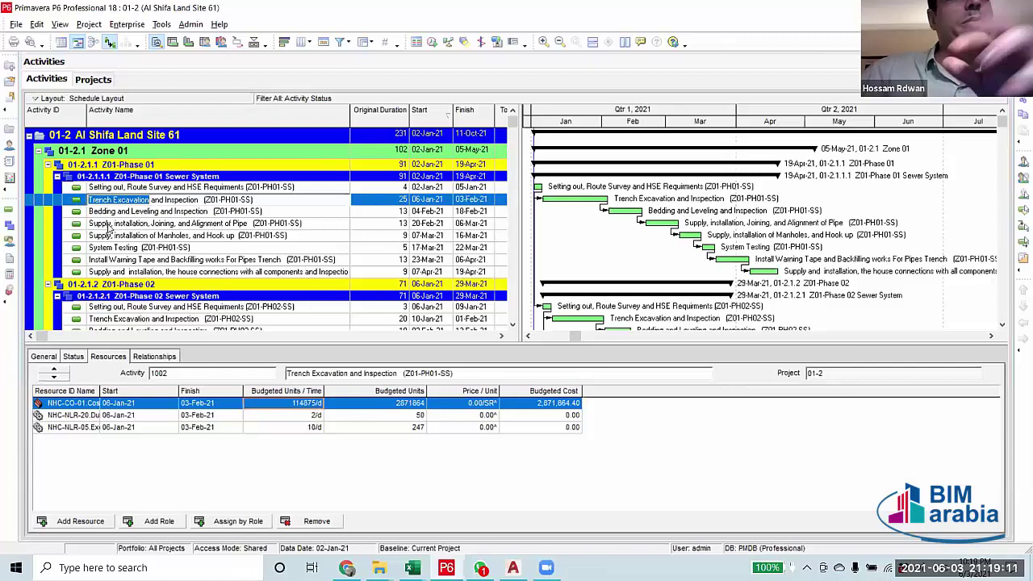
Create a new activity filter with the rule Activity Name contains Trench Excavation.
left_click(339, 41)
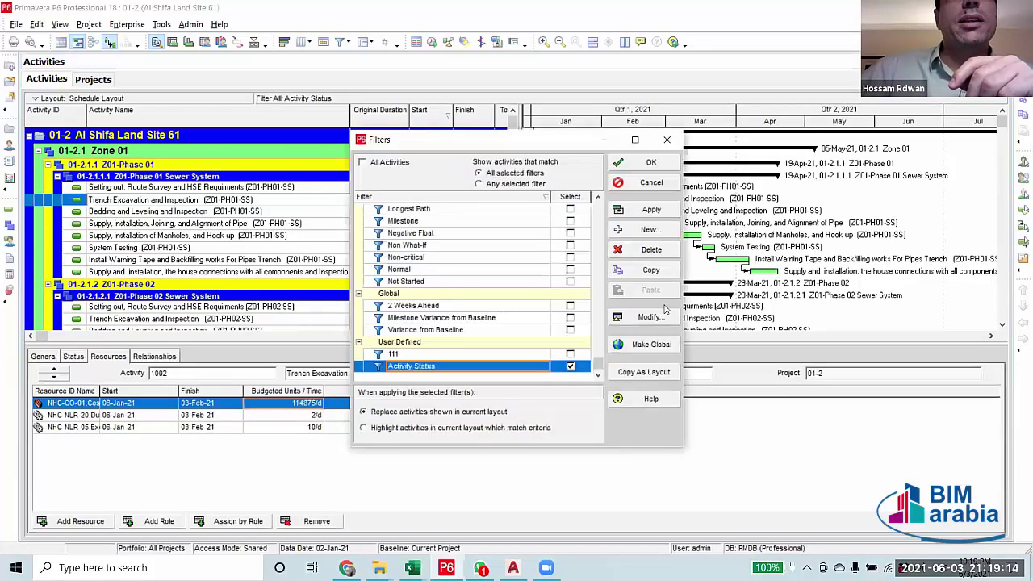
left_click(654, 230)
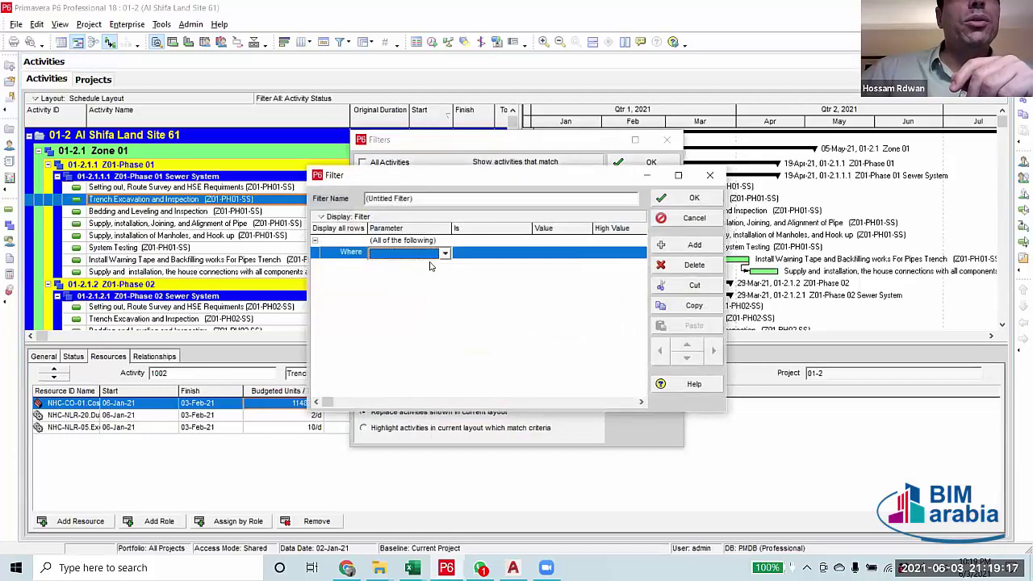
left_click(444, 252)
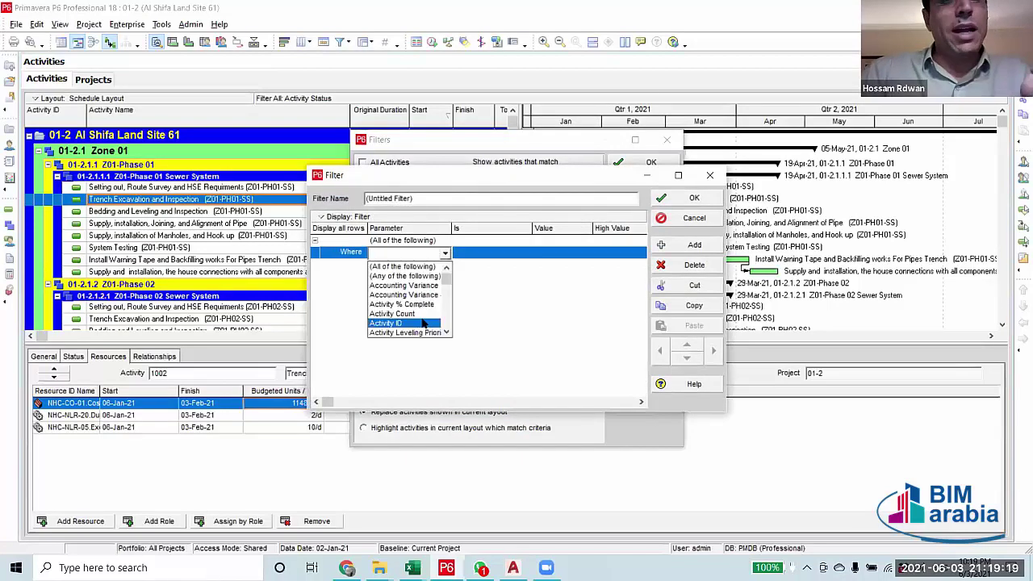
left_click(411, 324)
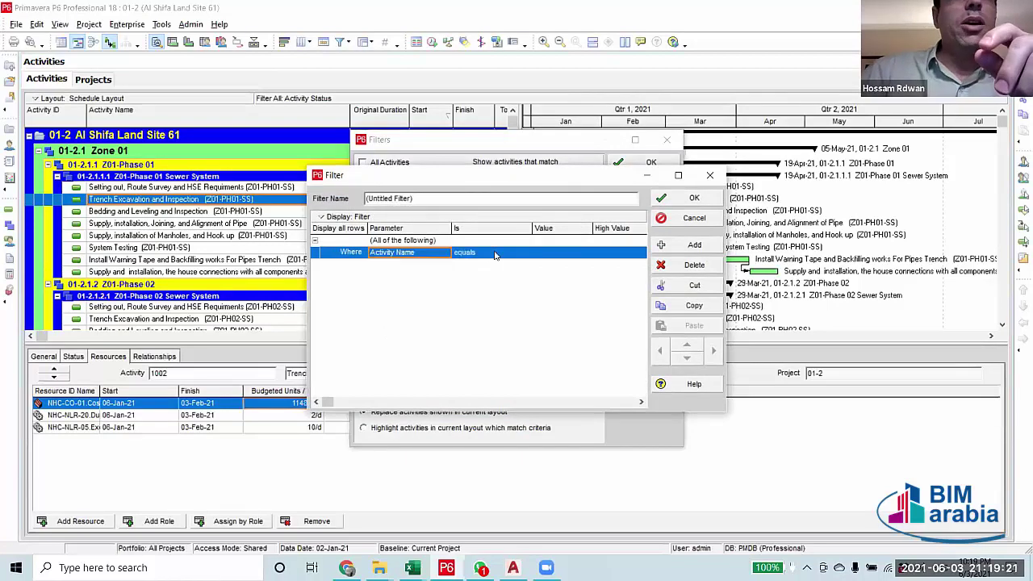
left_click(494, 255)
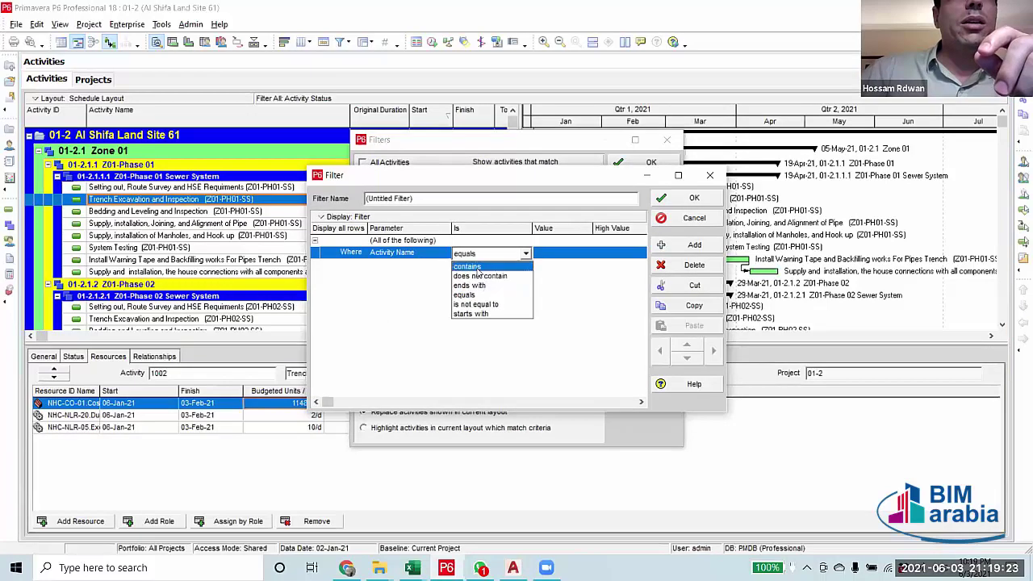
left_click(508, 265)
left_click(554, 253)
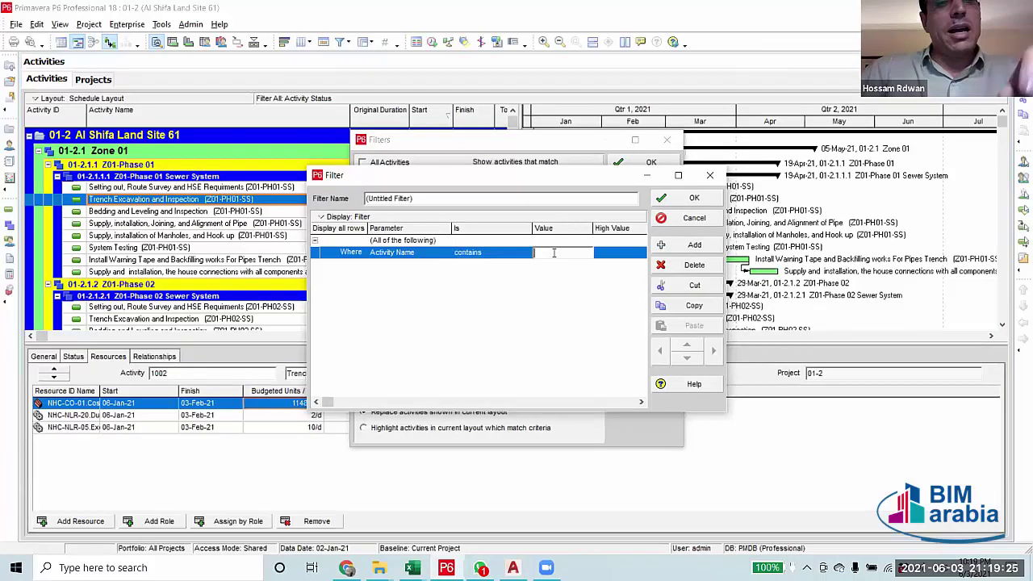
key("ctrl+v")
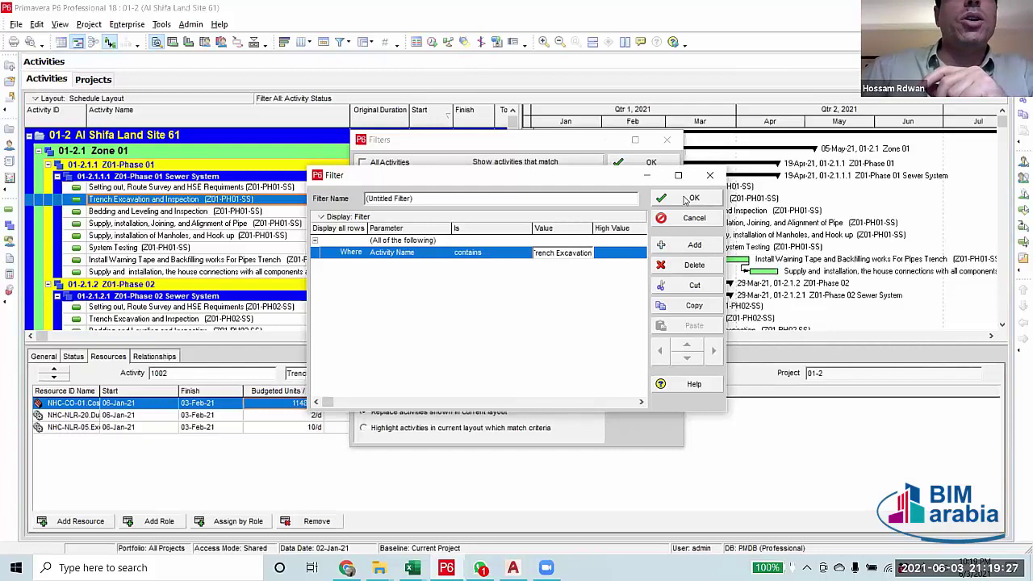
left_click(687, 199)
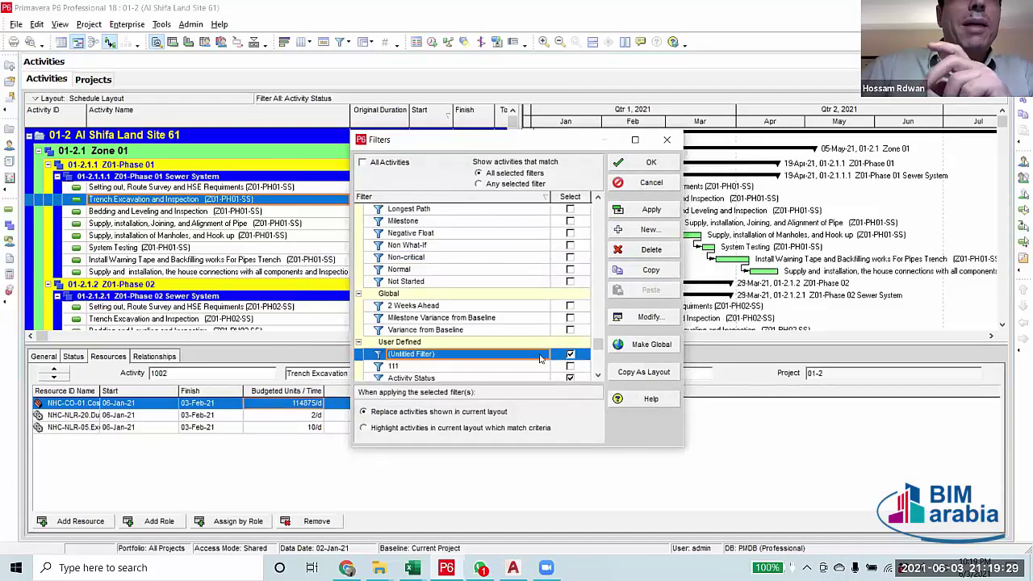
Check the rule of the Activity Status filter and apply it together with the new Trench Excavation filter.
scroll(541, 359, "down", 1)
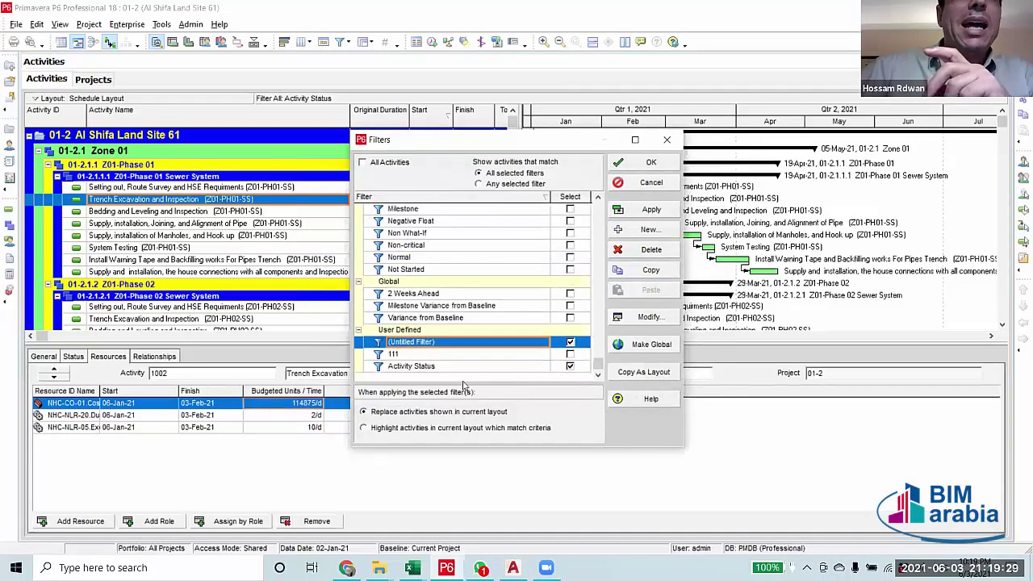
left_click(411, 367)
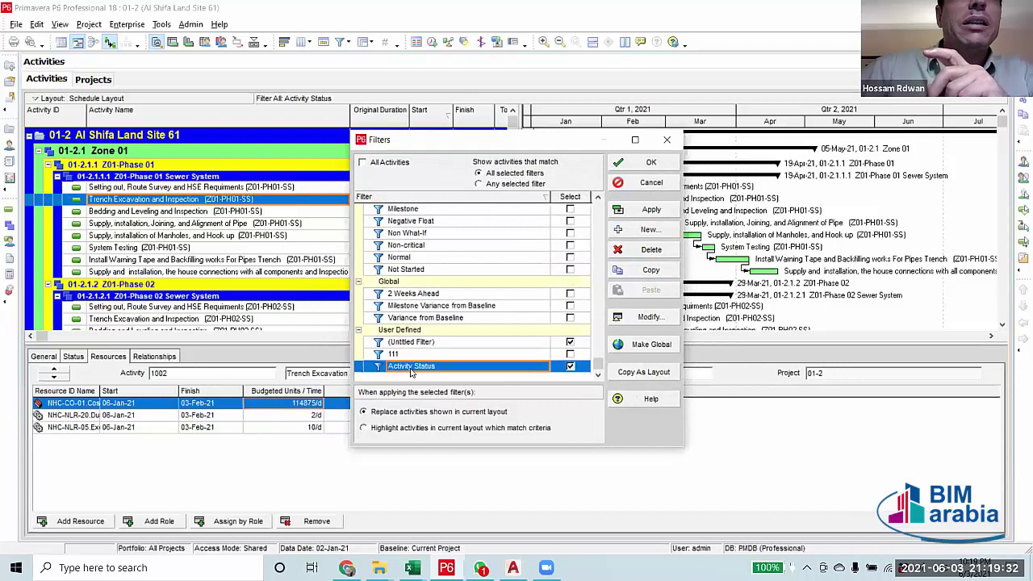
left_click(674, 316)
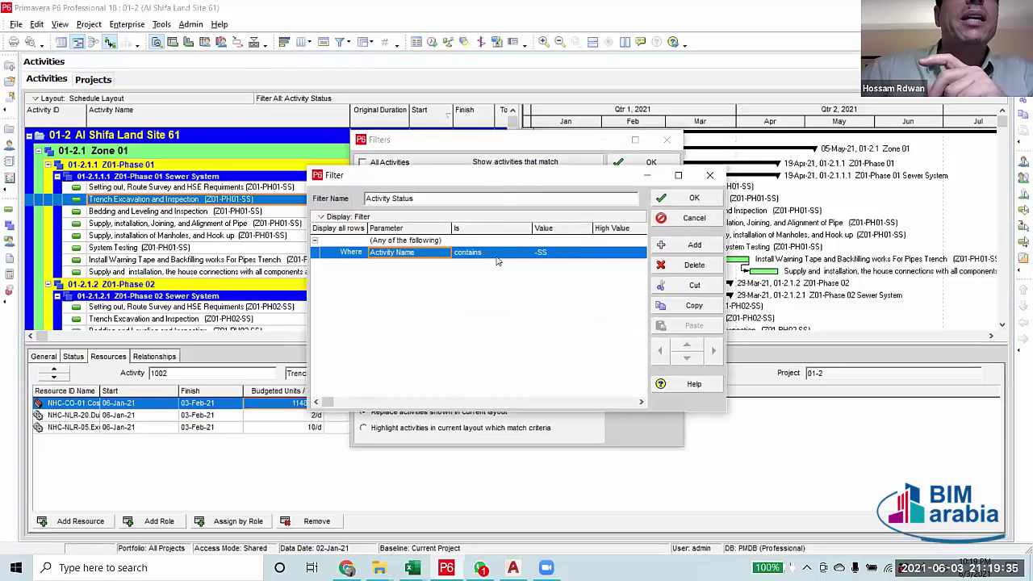
left_click(692, 197)
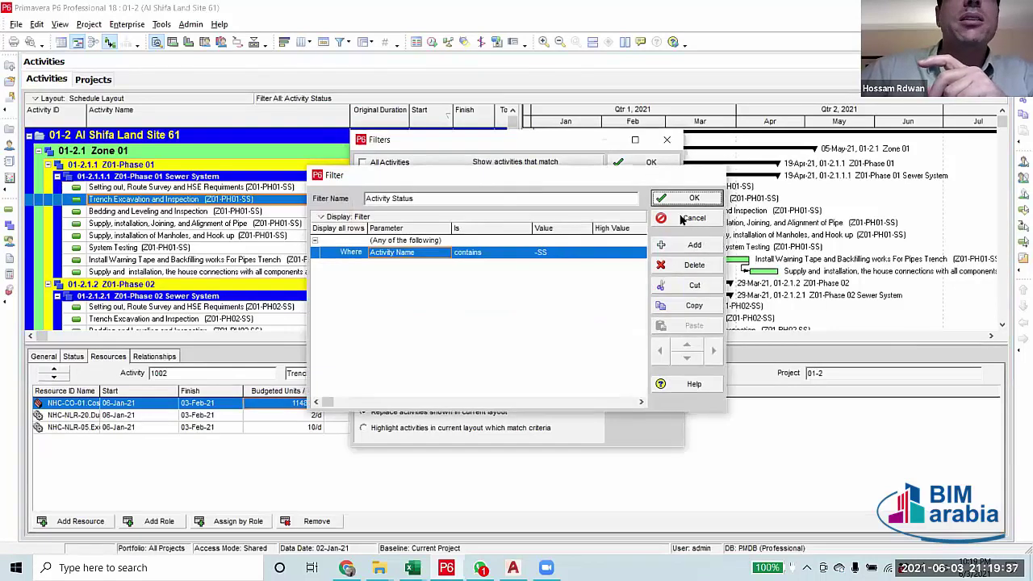
left_click(408, 344)
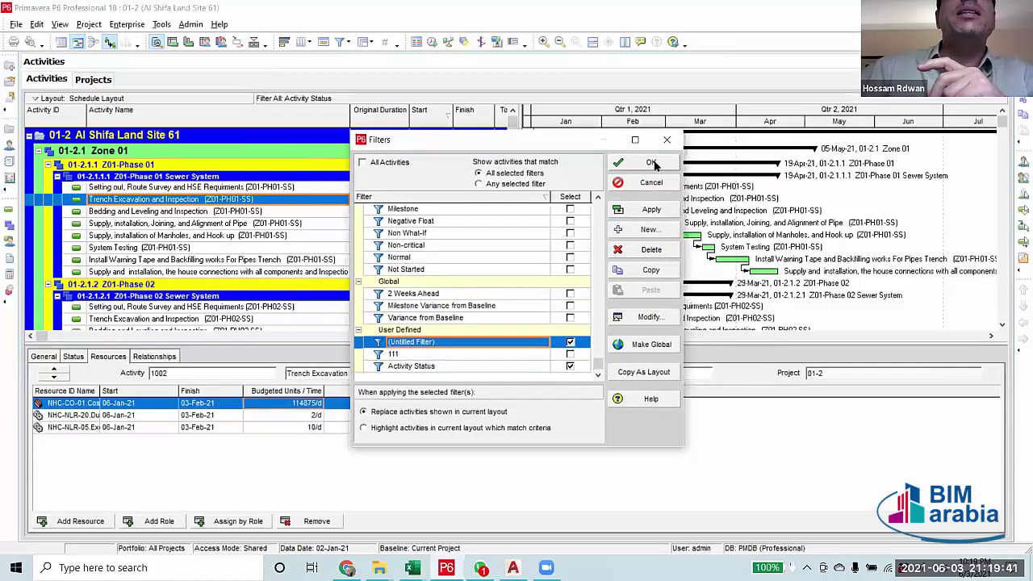
left_click(655, 211)
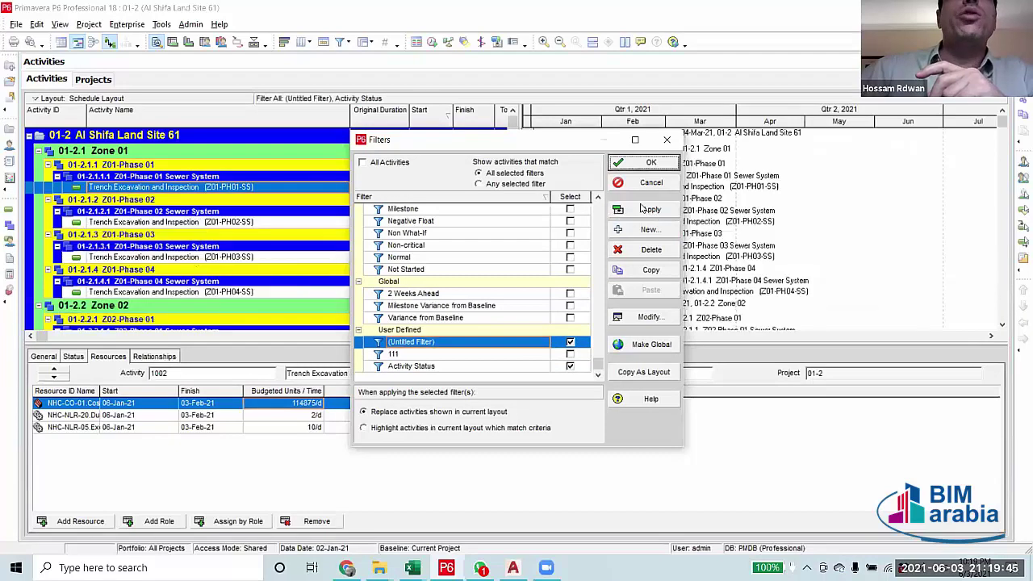
left_click(650, 165)
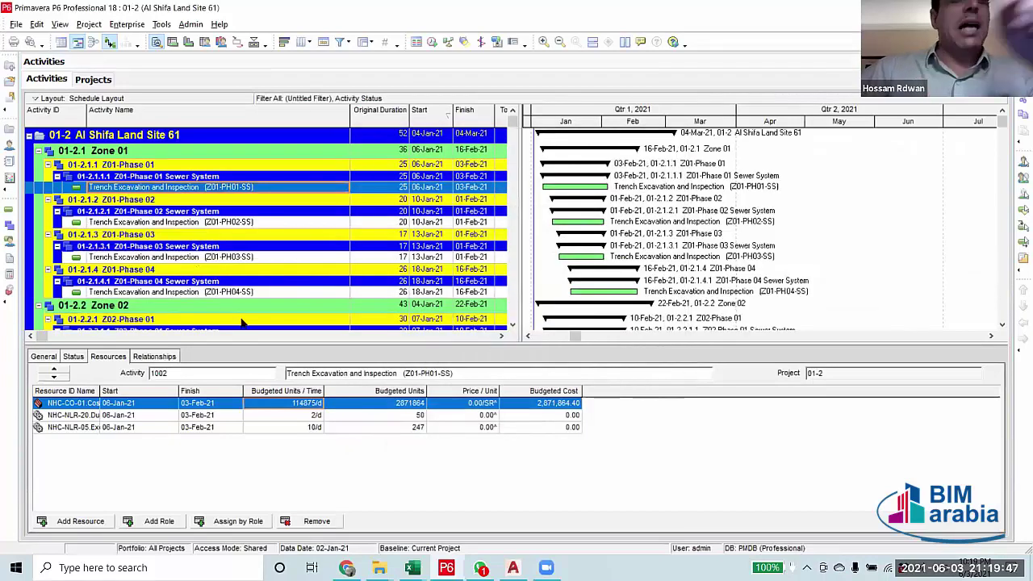
Link the Trench Excavation and Inspection activities of Zone 01 in sequence from Phase 01 to Phase 04.
left_click(257, 292, "shift")
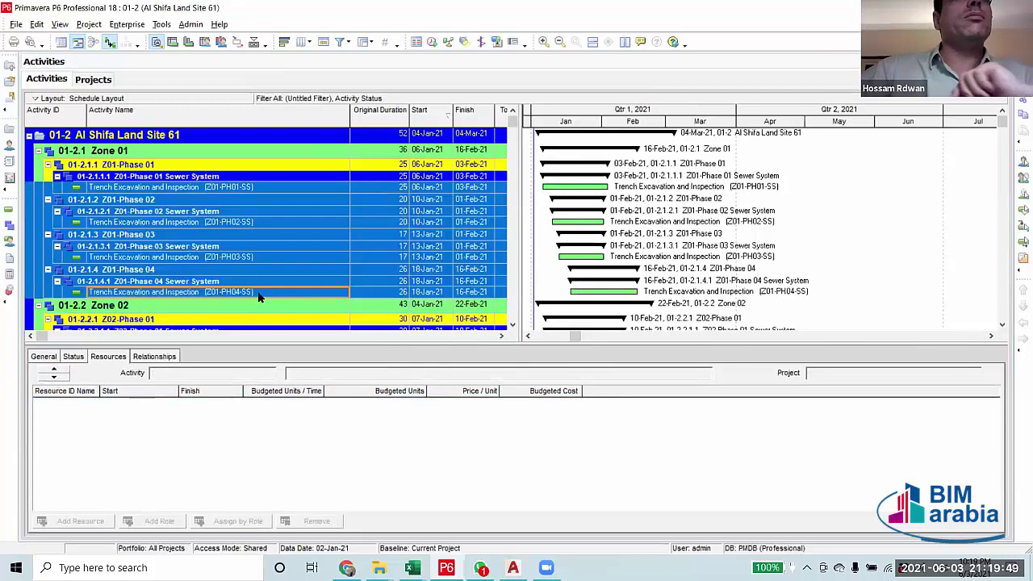
left_click(263, 187)
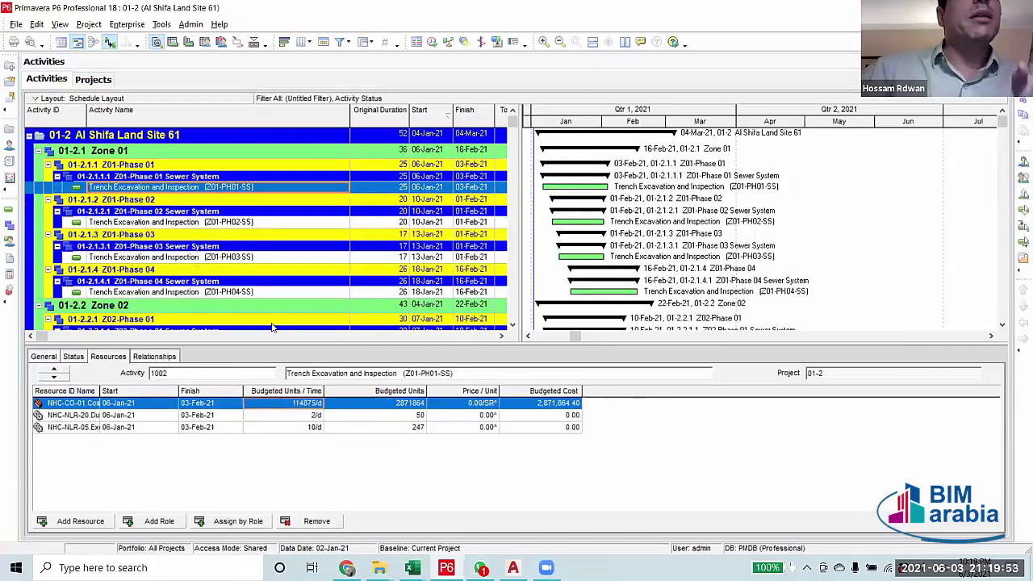
left_click(262, 294, "shift")
right_click(262, 294)
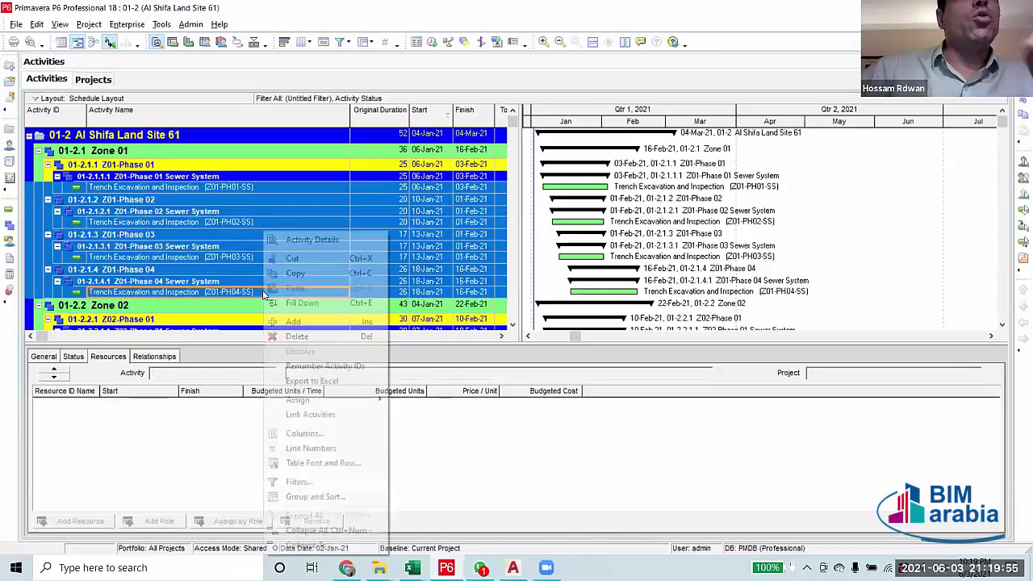
left_click(320, 416)
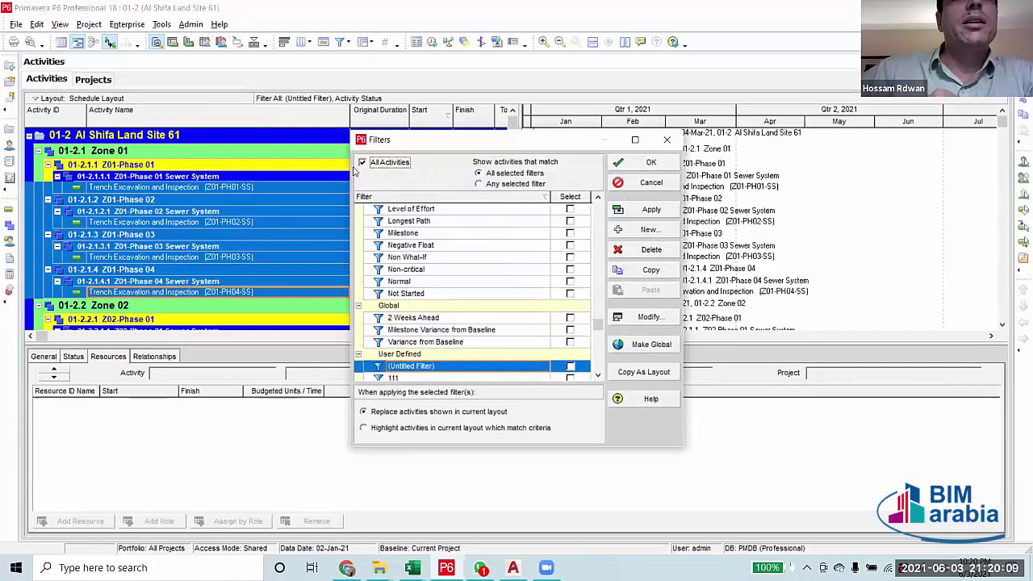
Filter the activity table by the Activity Status filter only.
left_click(363, 163)
left_click(518, 307)
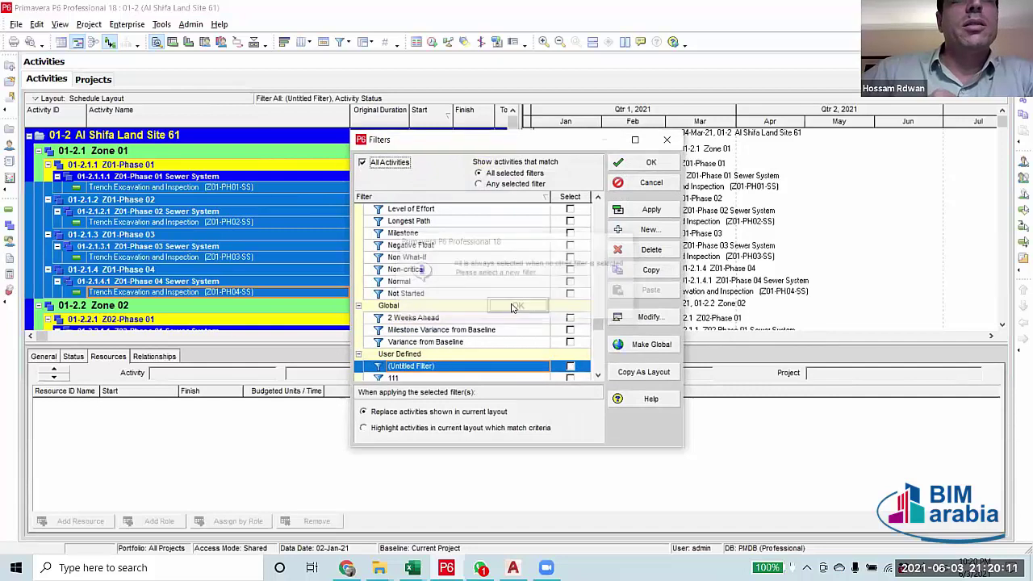
left_click(598, 375)
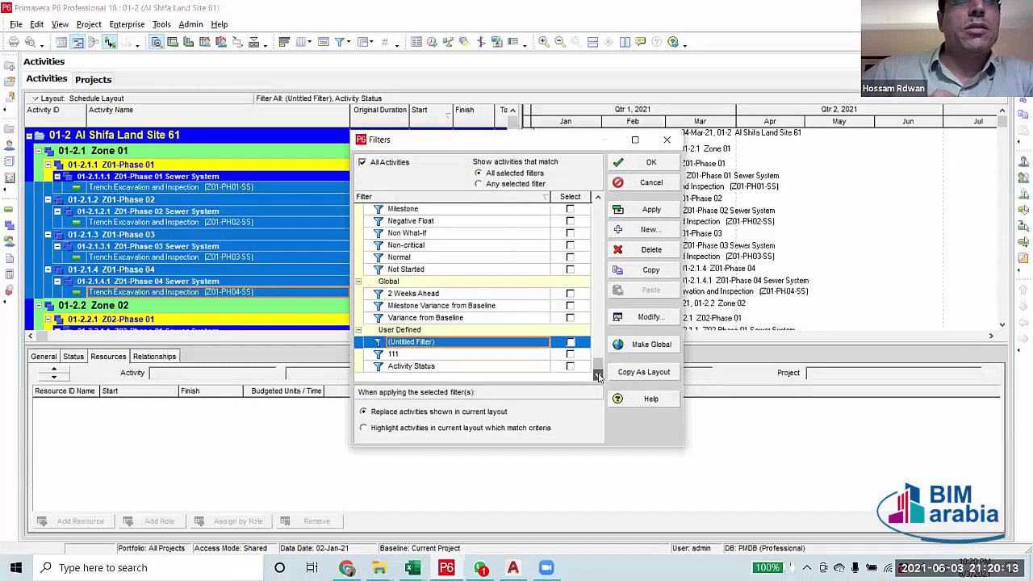
left_click(569, 365)
left_click(650, 209)
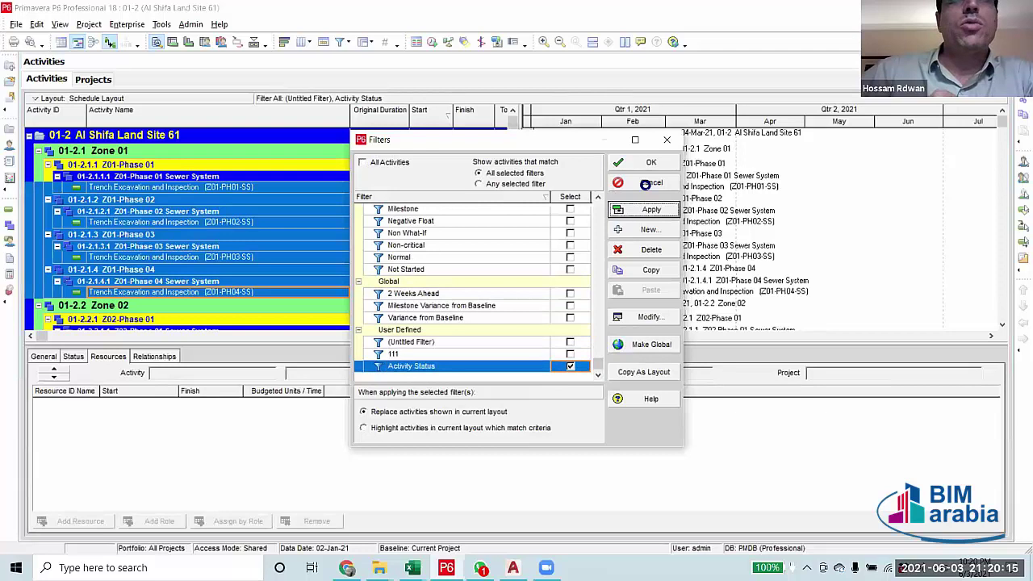
left_click(650, 162)
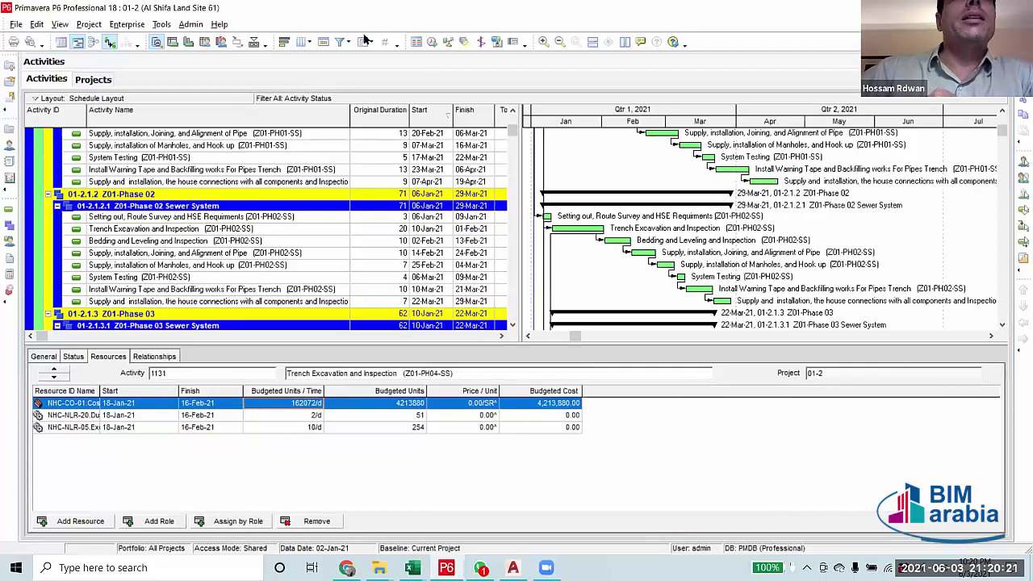
Reschedule the project with data date 02-Jan-21.
key("F9")
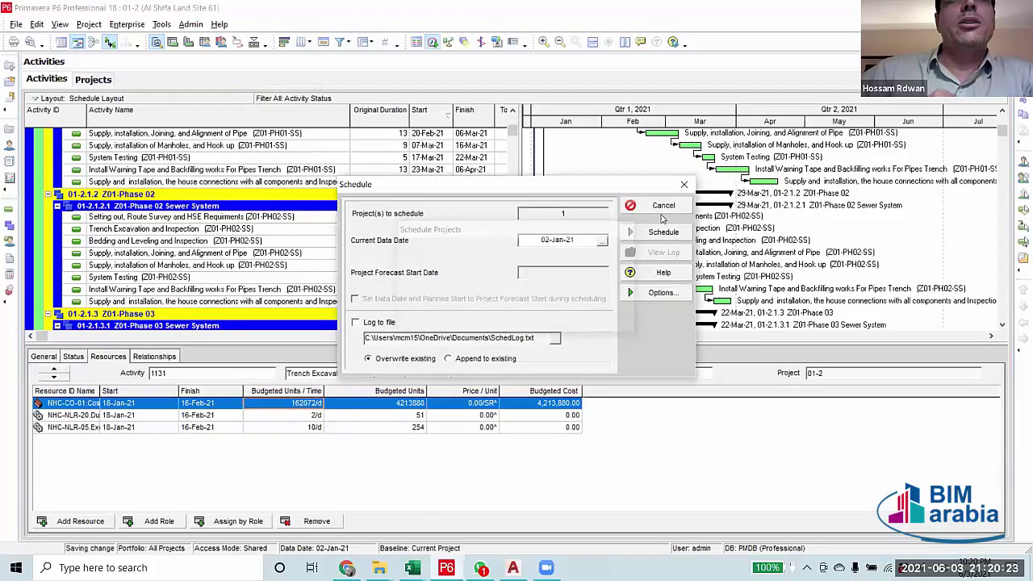
left_click(657, 202)
scroll(593, 316, "up", 3)
scroll(591, 319, "down", 3)
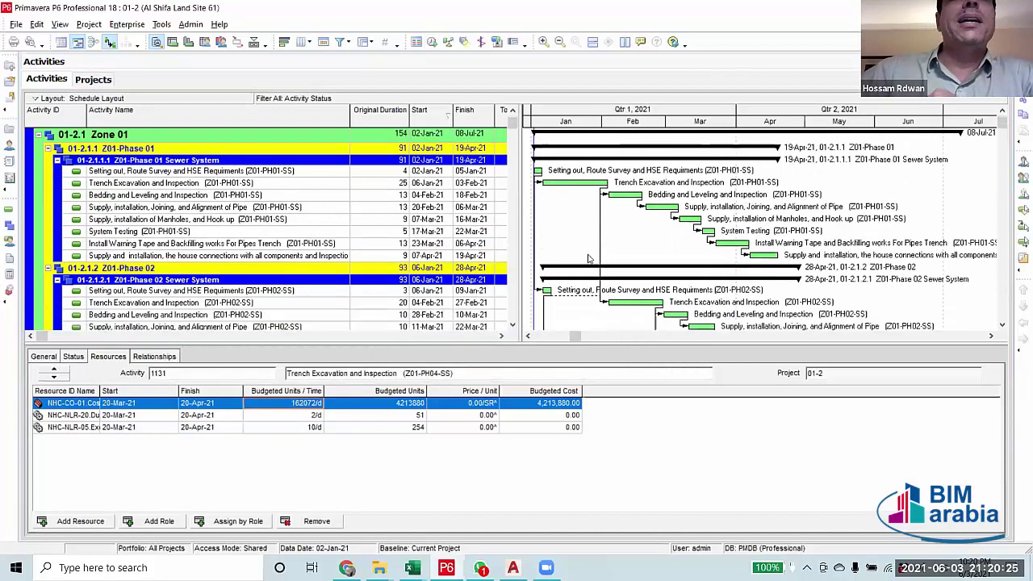
Examine the total float, dates and link lines of the Zone 01 Phase 01 and Phase 02 sewer activities.
left_click(501, 336)
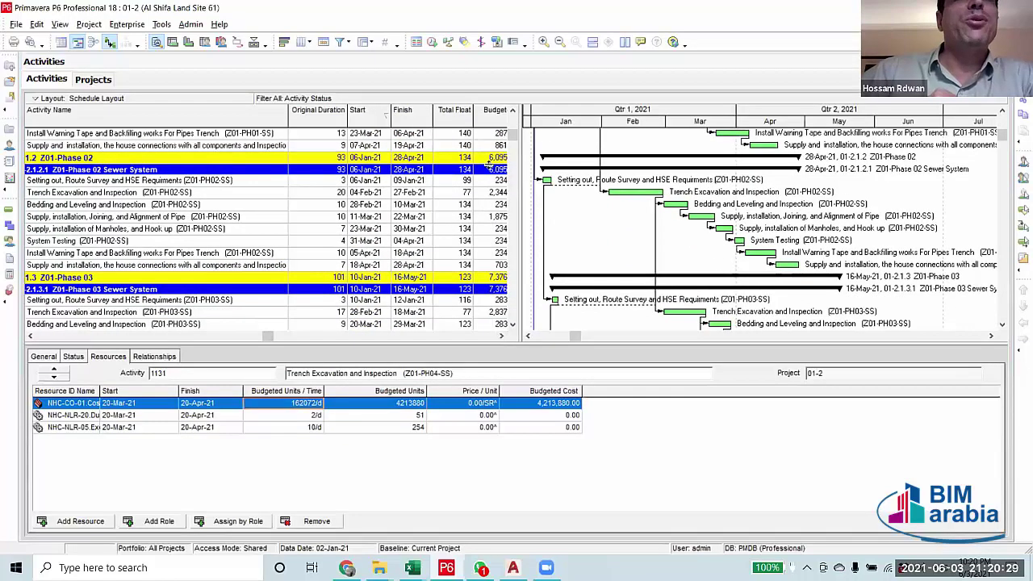
scroll(549, 262, "up", 1)
scroll(549, 262, "up", 3)
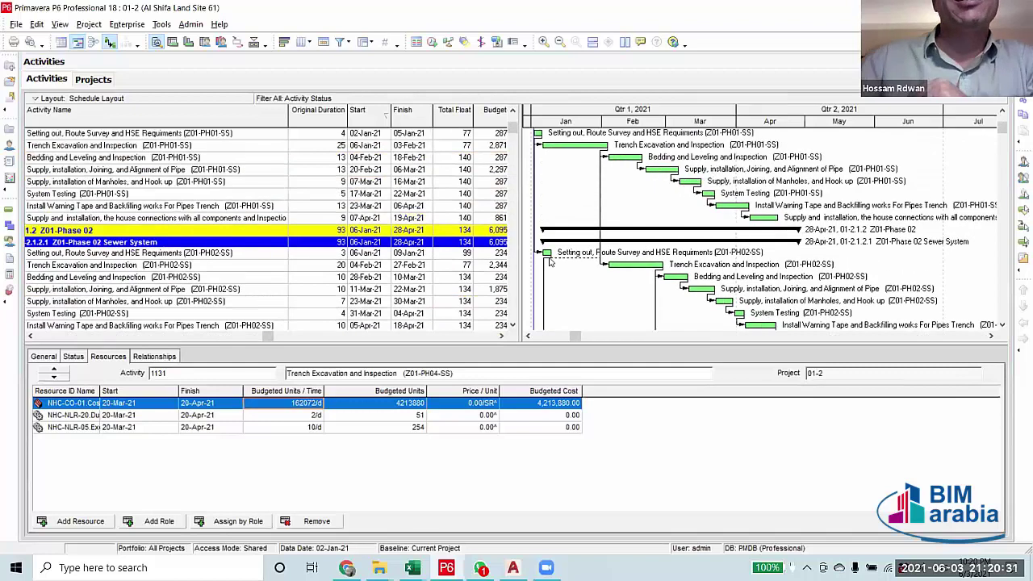
scroll(567, 316, "down", 2)
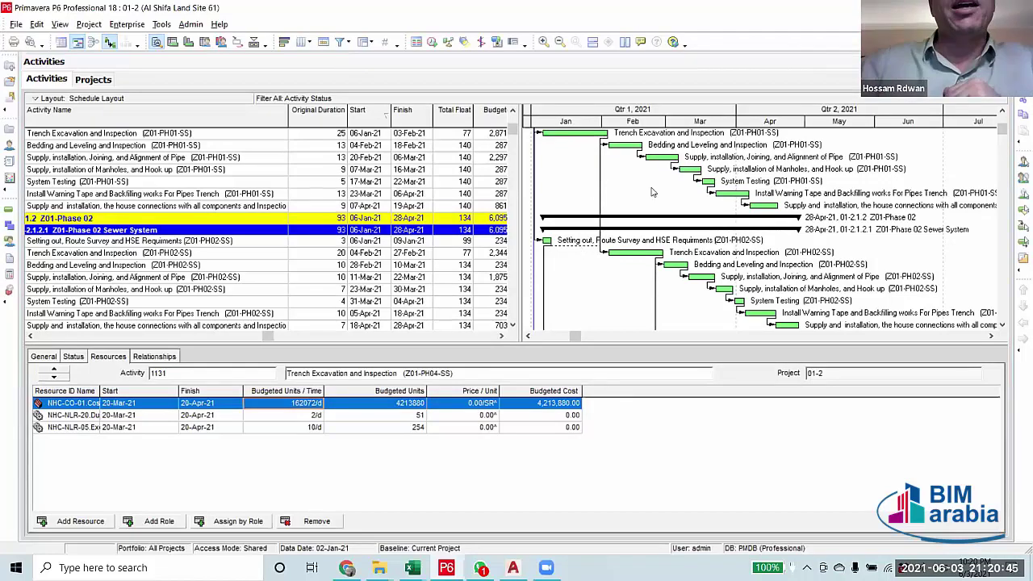
scroll(396, 320, "up", 2)
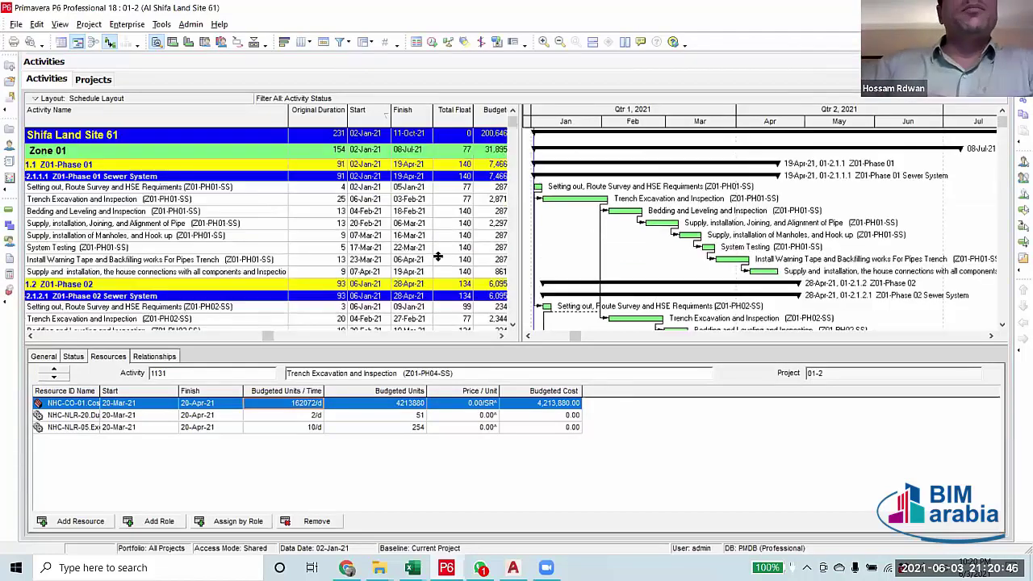
left_click(330, 202)
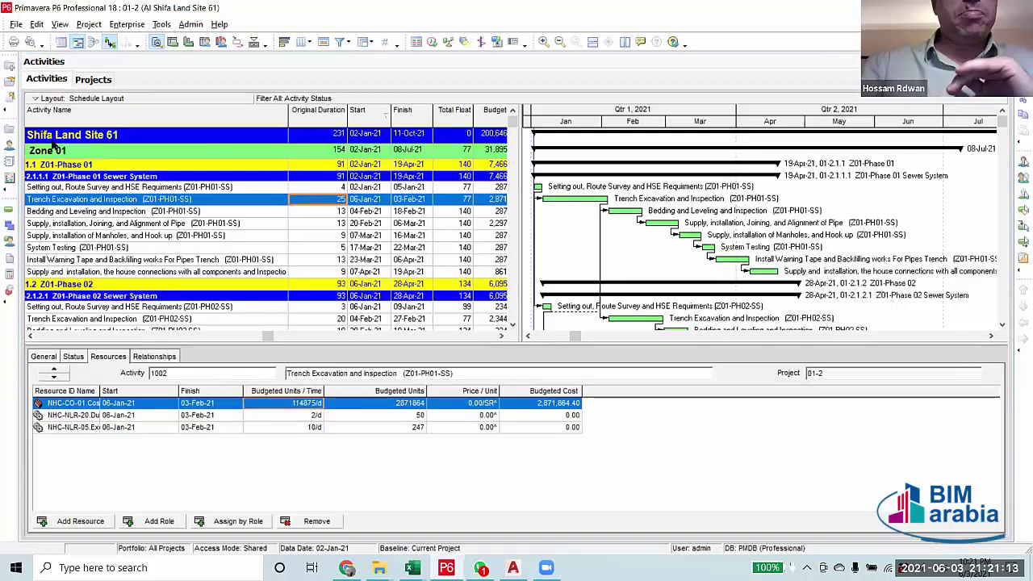
left_click(300, 189)
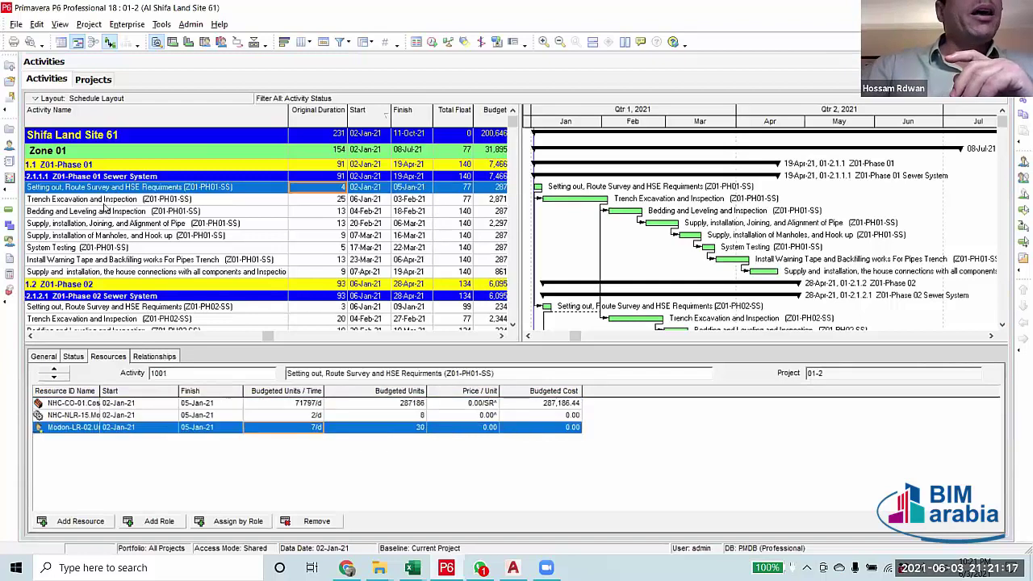
left_click(103, 202)
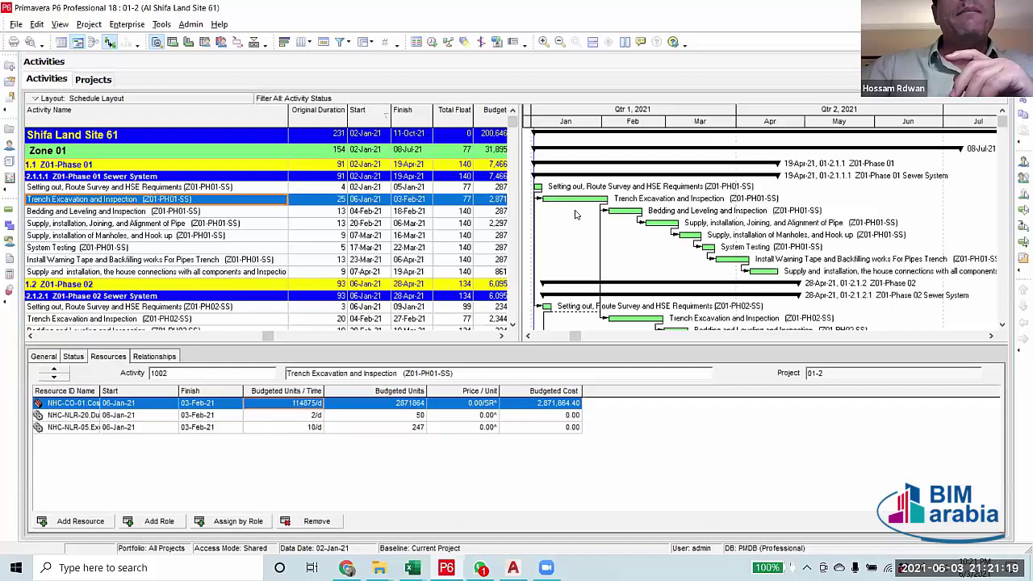
left_click(617, 215)
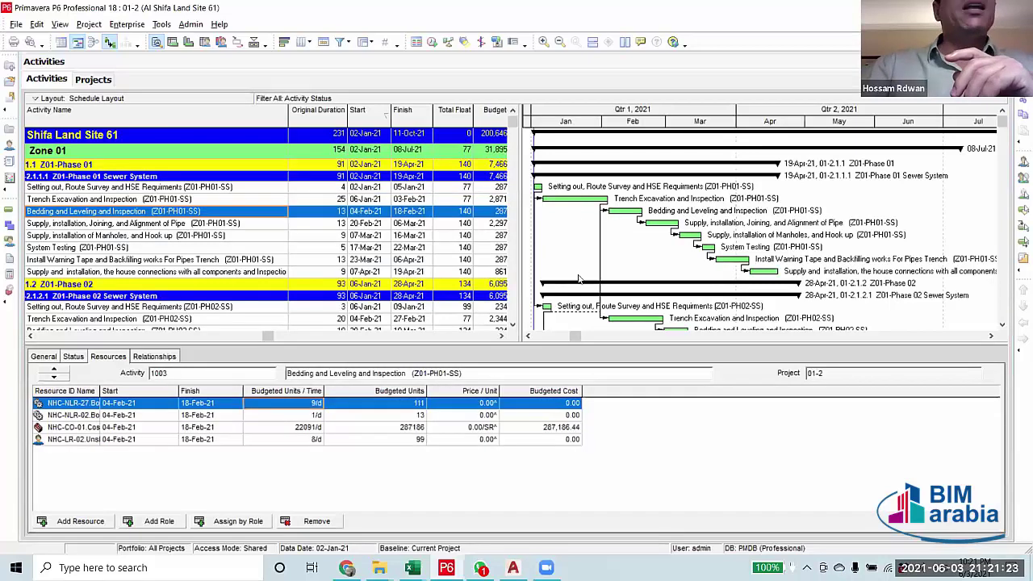
scroll(580, 279, "down", 1)
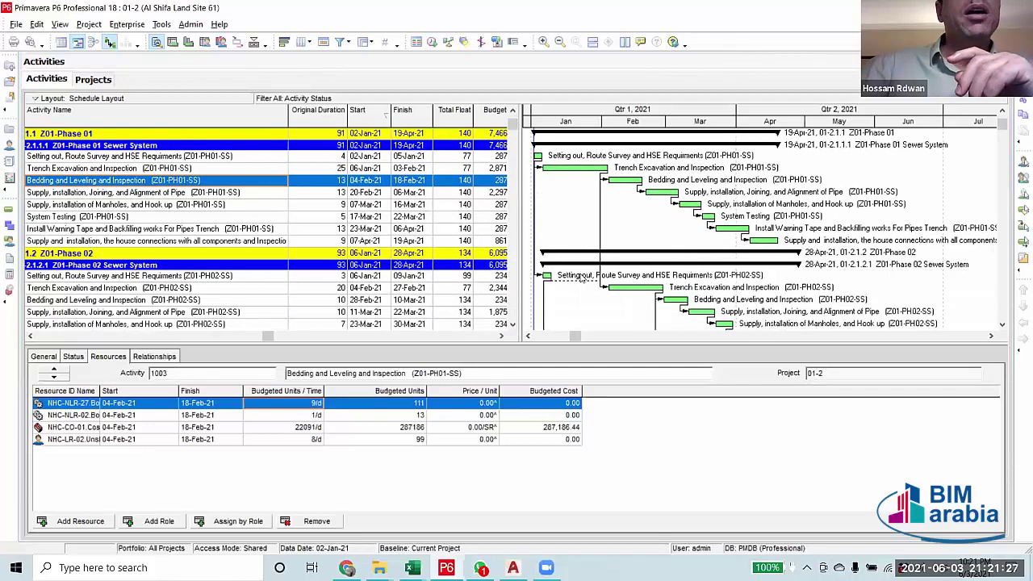
scroll(579, 278, "down", 1)
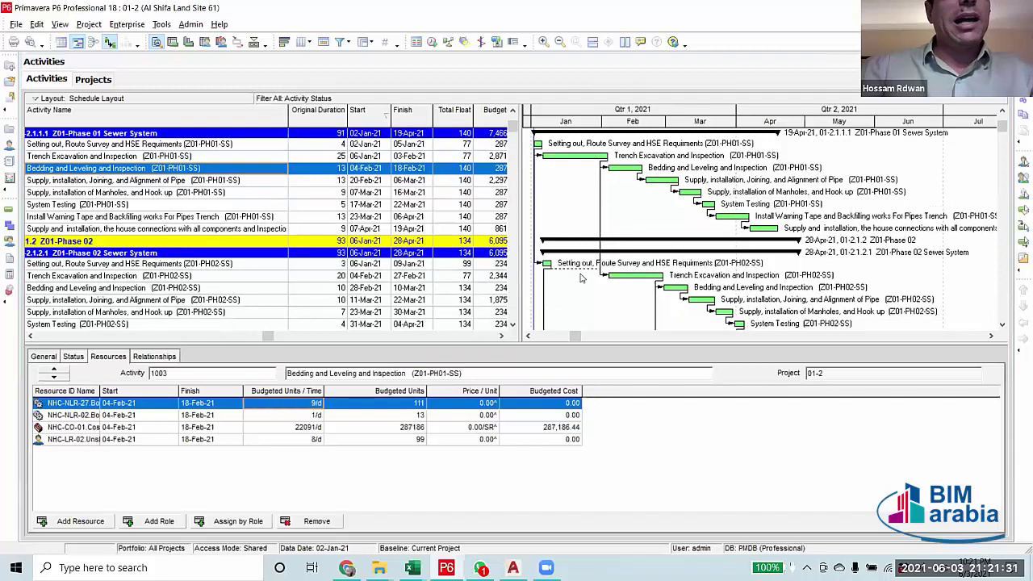
Compare the Bedding and Leveling and Inspection activities of Zone 01 Phase 01 and Phase 02 on the Gantt chart.
left_click(672, 294)
left_click(630, 170)
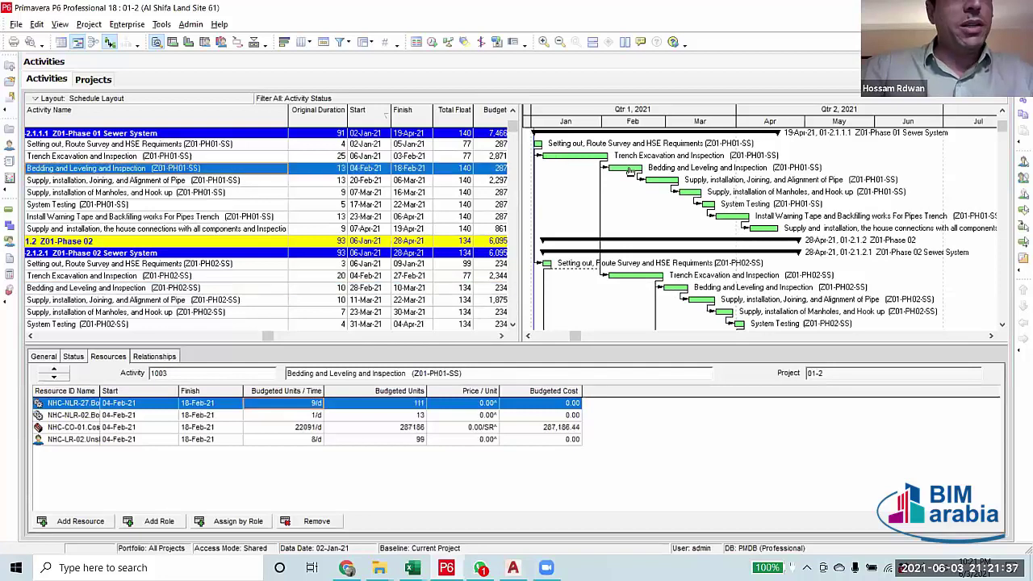
left_click(675, 291)
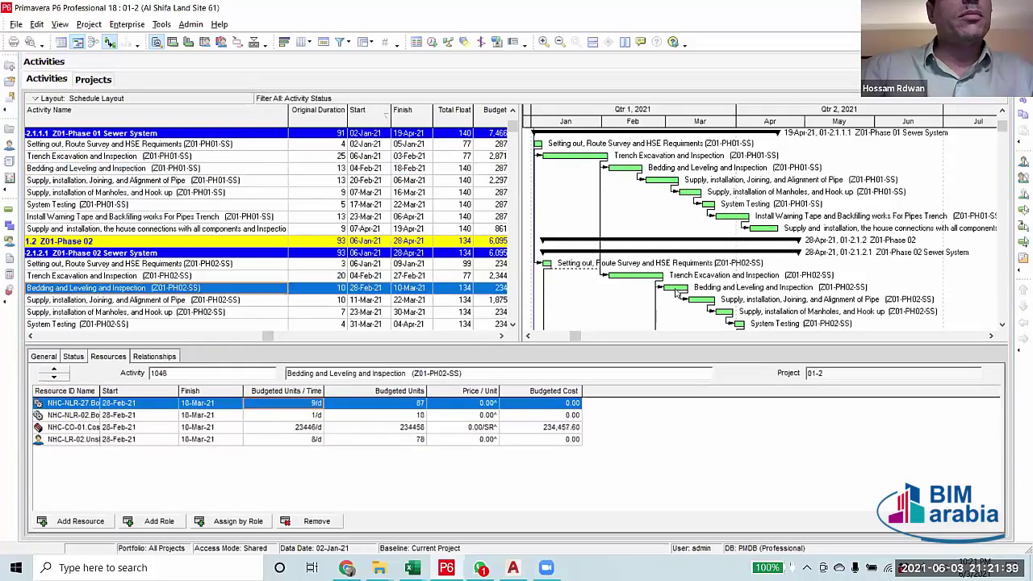
left_click(251, 169)
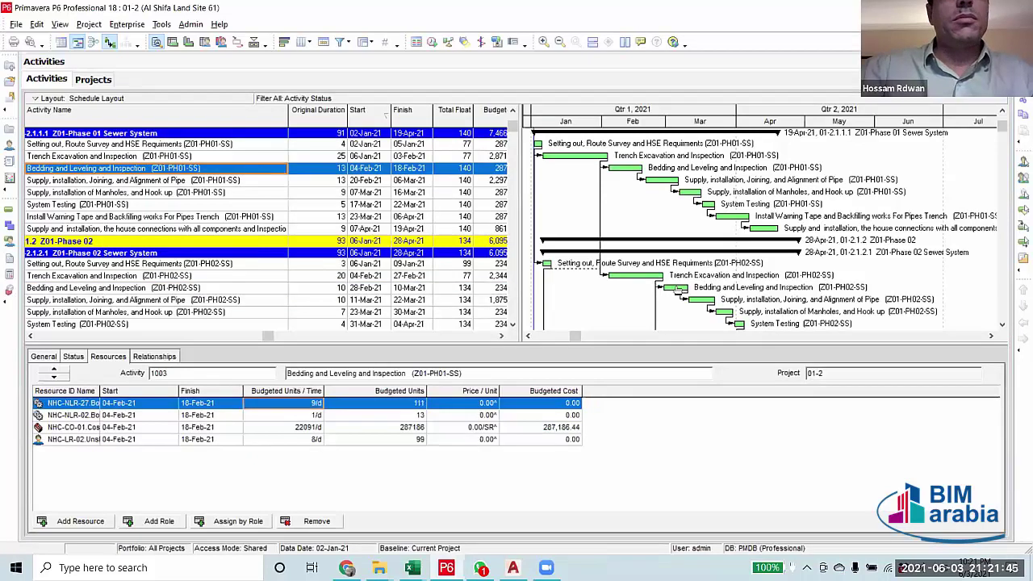
left_click(678, 289)
Link the Bedding and Leveling and Inspection activities of Zone 01 Phases 01, 02, 03 and 04 in sequence.
left_click(244, 169)
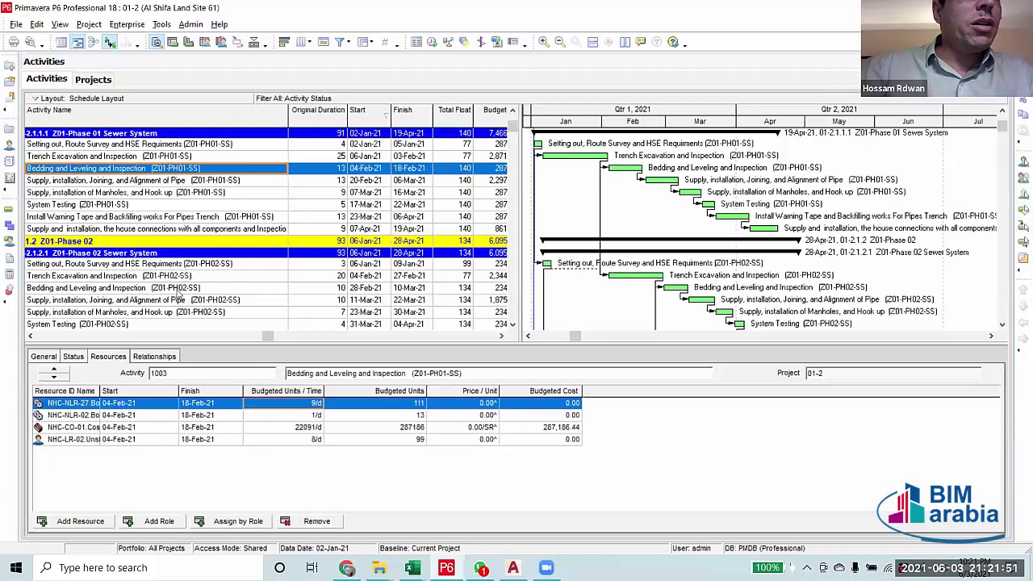
left_click(182, 288)
scroll(183, 290, "down", 3)
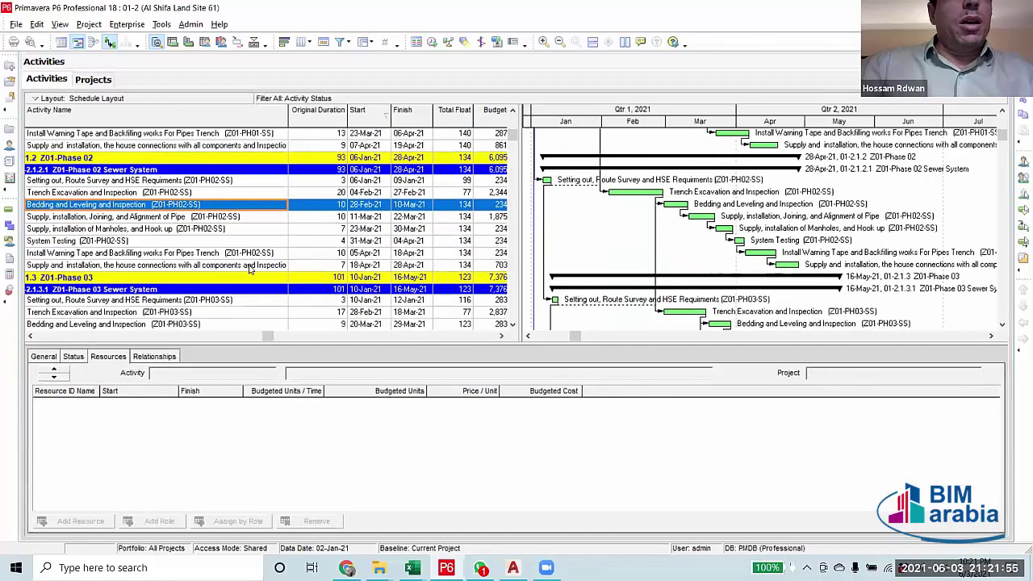
scroll(246, 270, "down", 3)
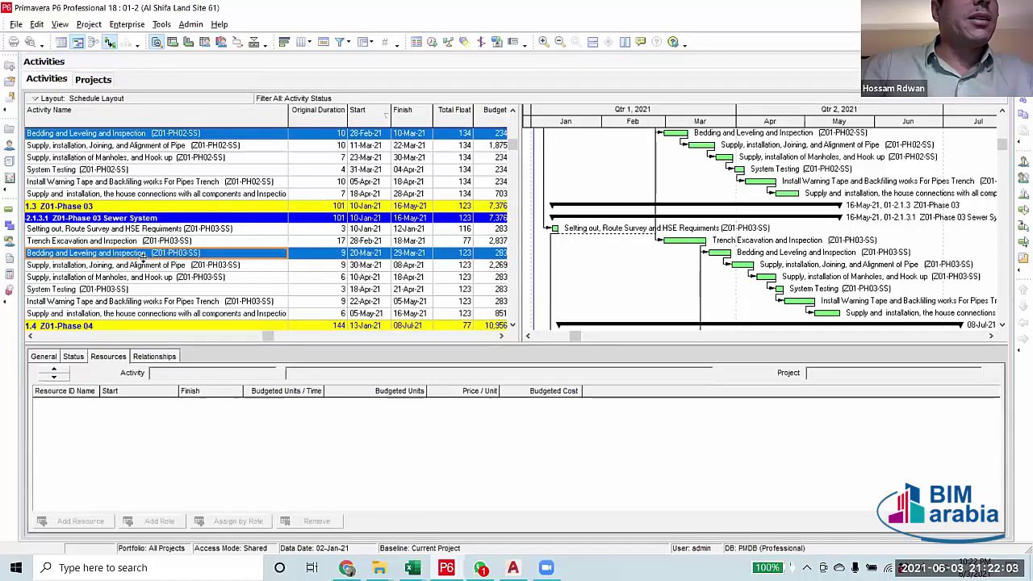
scroll(149, 258, "down", 4)
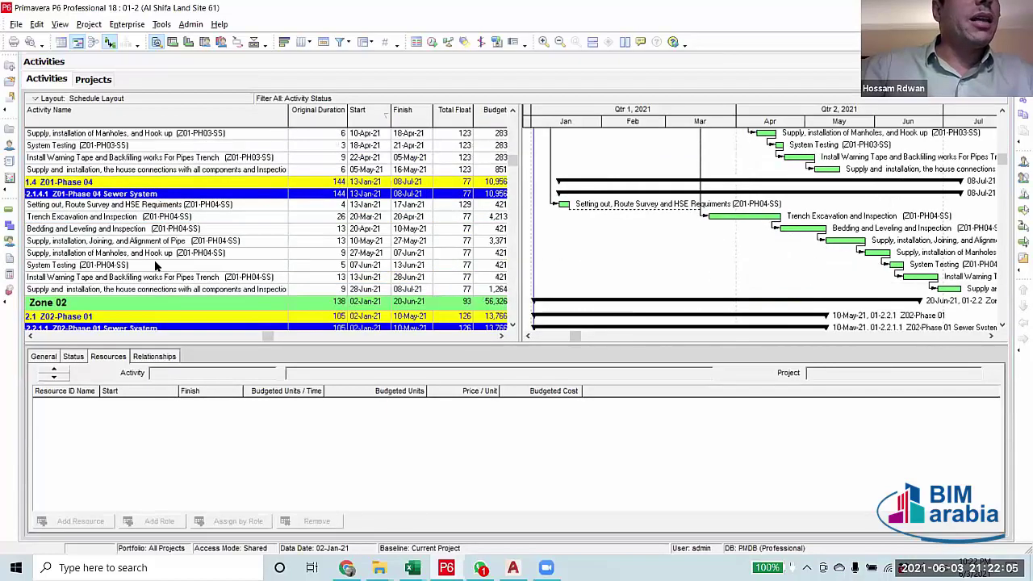
left_click(105, 229)
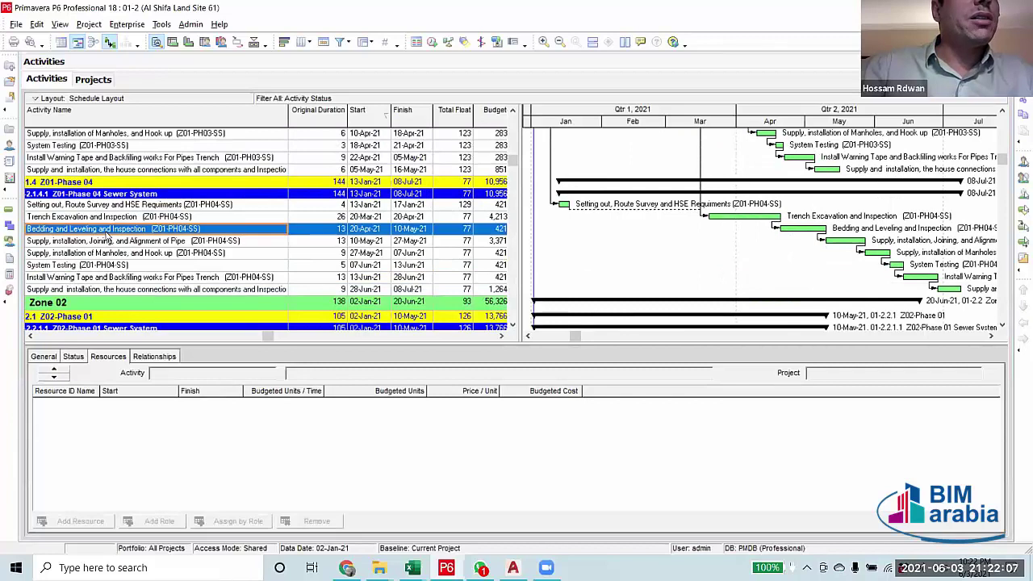
right_click(108, 231)
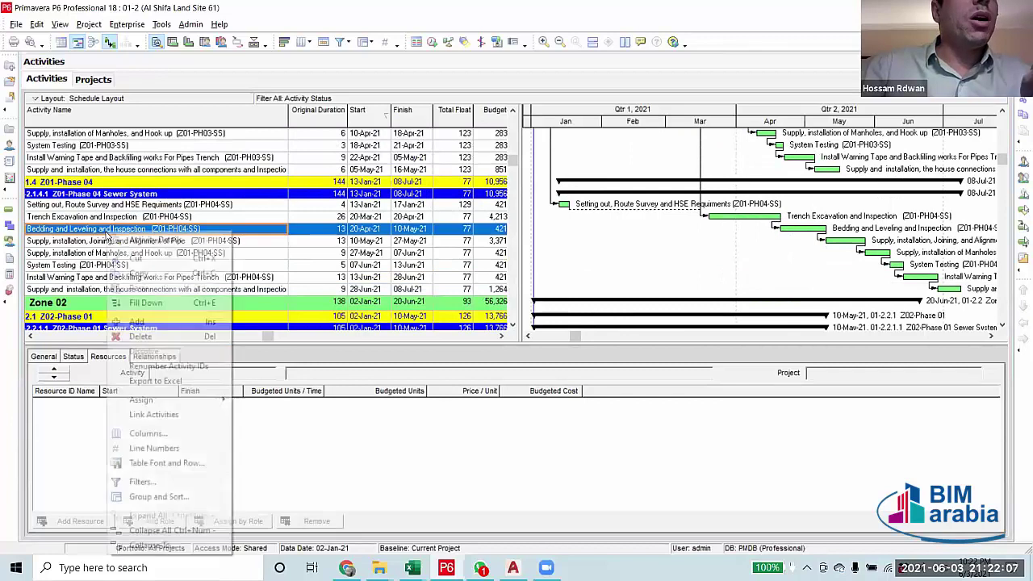
left_click(169, 414)
Link the Supply, installation, Joining, and Alignment of Pipe activities of Zone 01 Phases 01 and 02 and Zone 03 Phases 01 and 02.
scroll(55, 321, "up", 9)
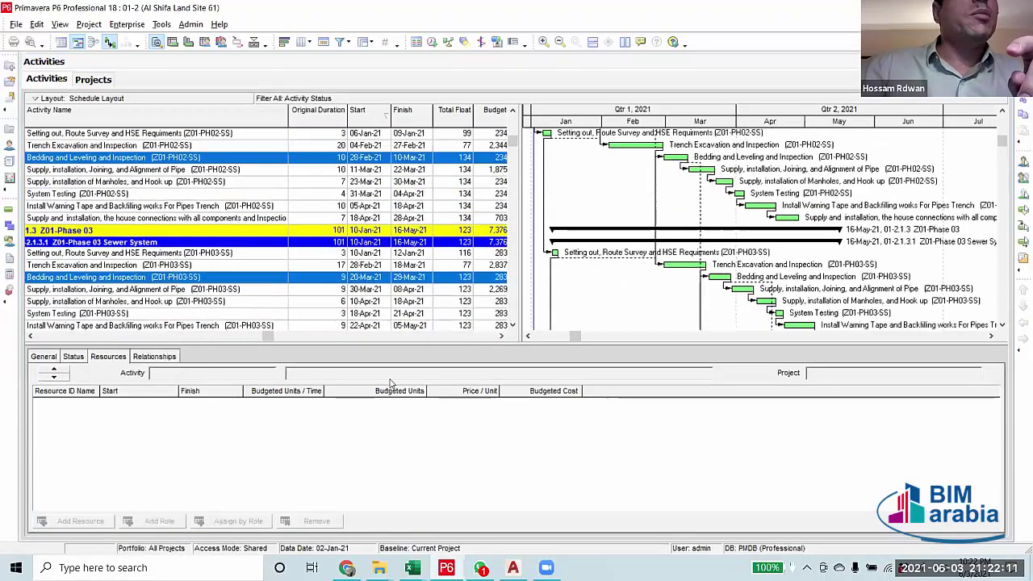
scroll(55, 321, "up", 2)
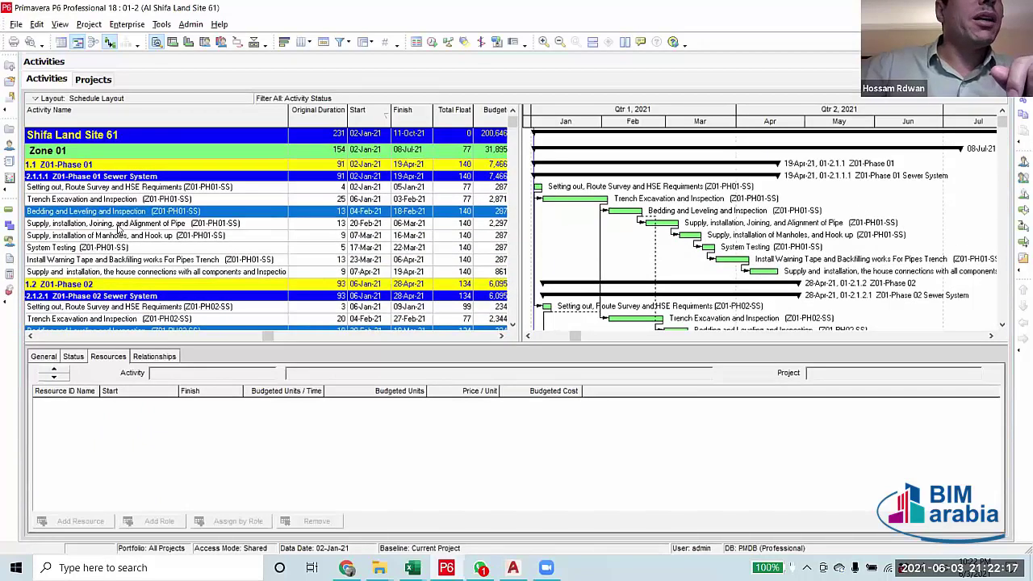
left_click(118, 223)
scroll(117, 242, "down", 8)
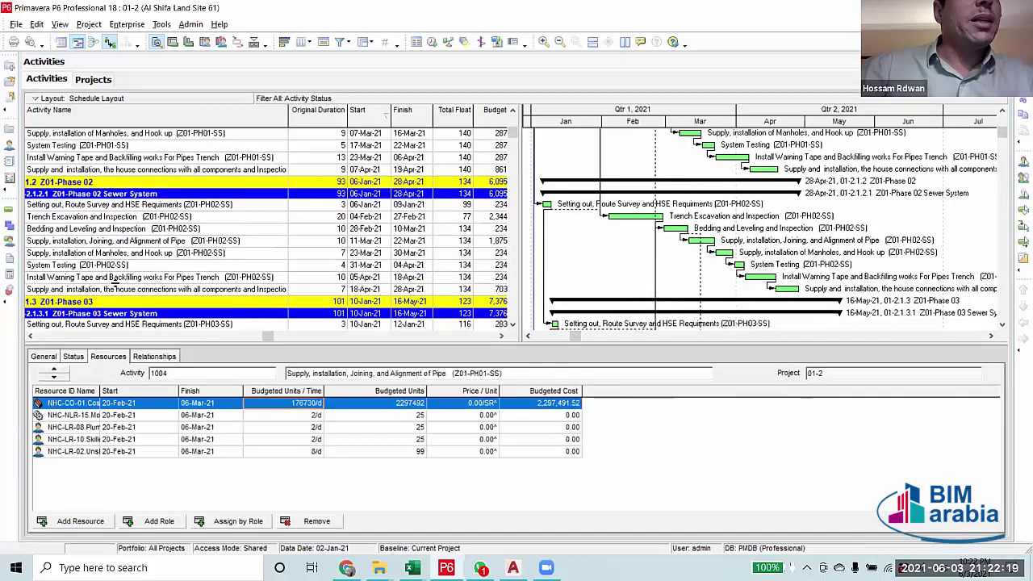
left_click(142, 241)
scroll(141, 247, "down", 5)
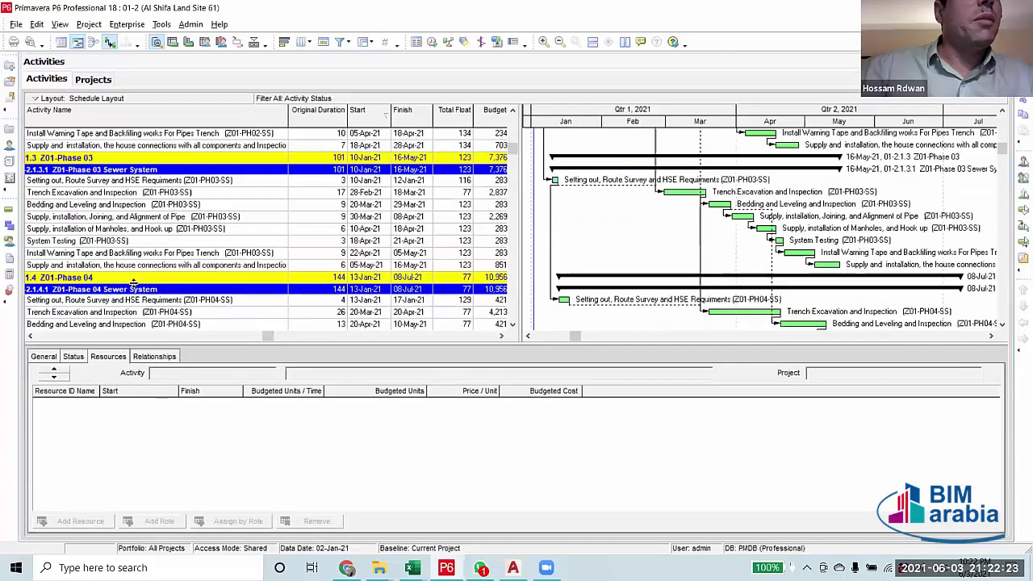
scroll(140, 292, "down", 10)
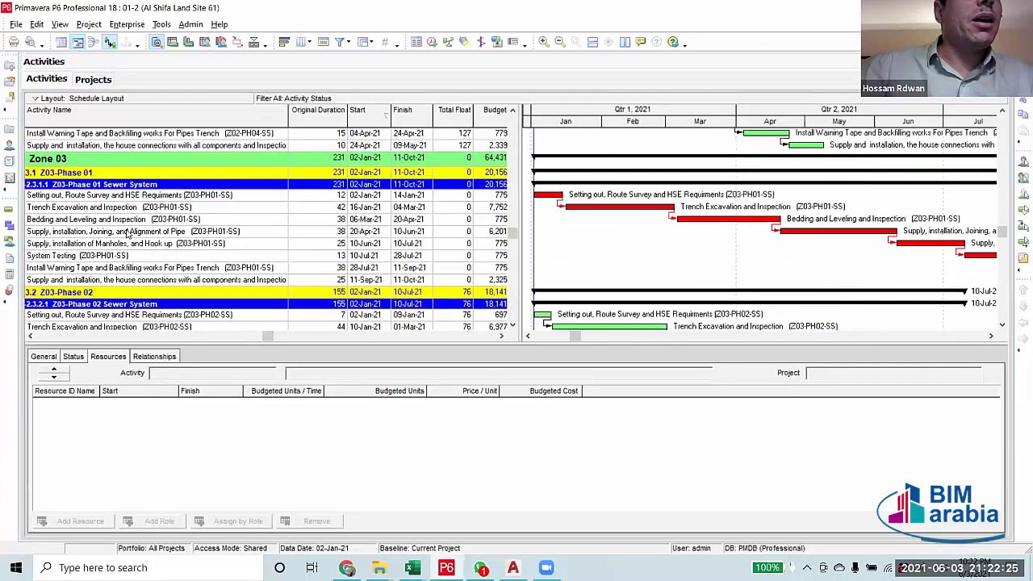
scroll(131, 242, "down", 4)
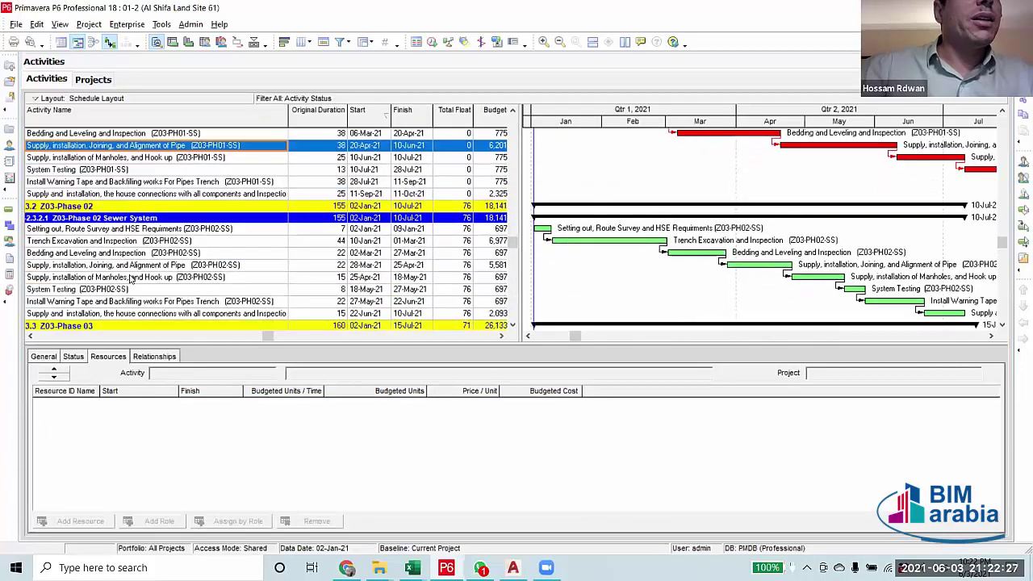
left_click(142, 232)
right_click(141, 233)
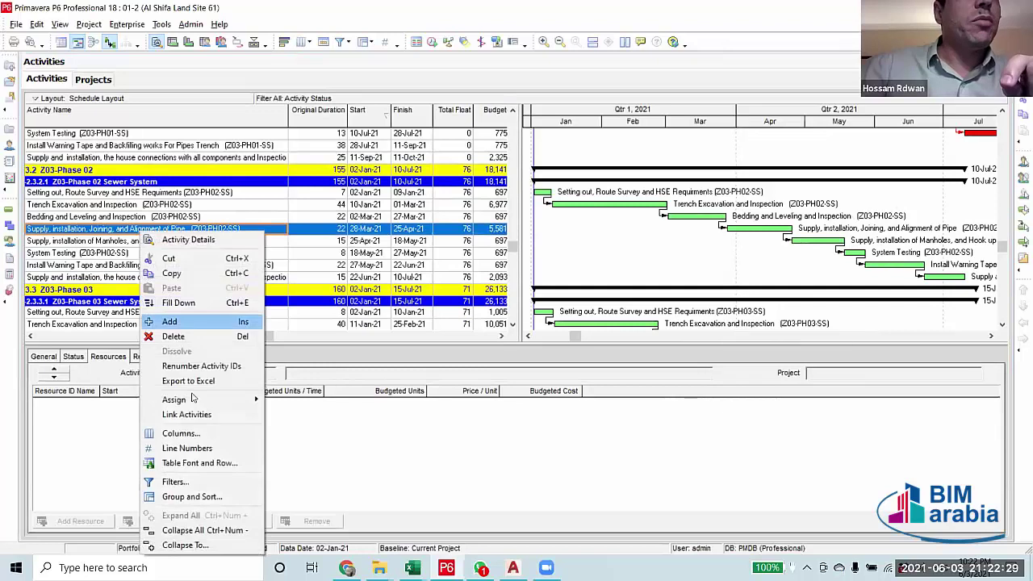
left_click(200, 415)
Trace the pipe activity link lines between Zone 01 and Zone 03 on the Gantt chart.
scroll(499, 357, "up", 6)
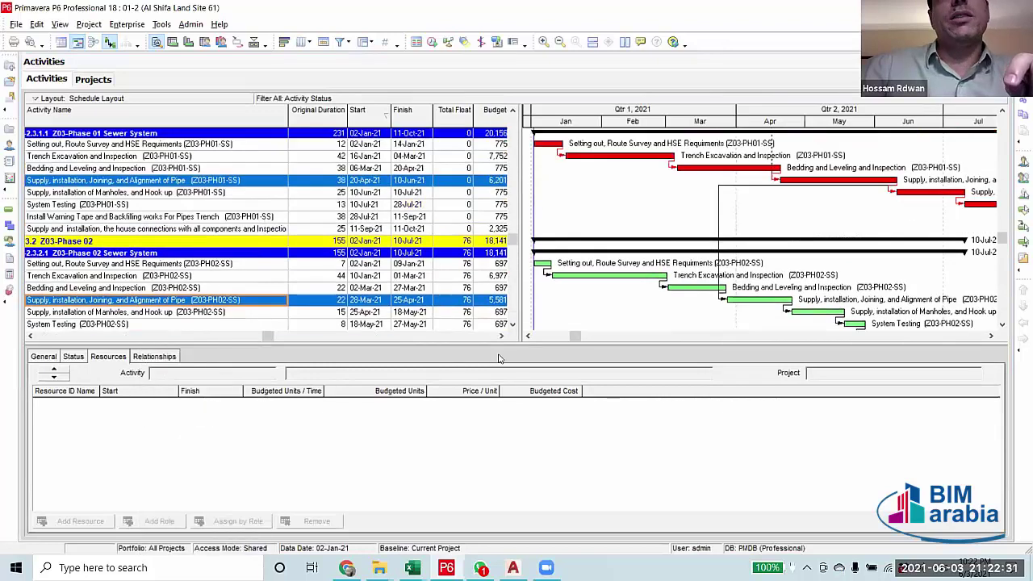
scroll(499, 357, "up", 7)
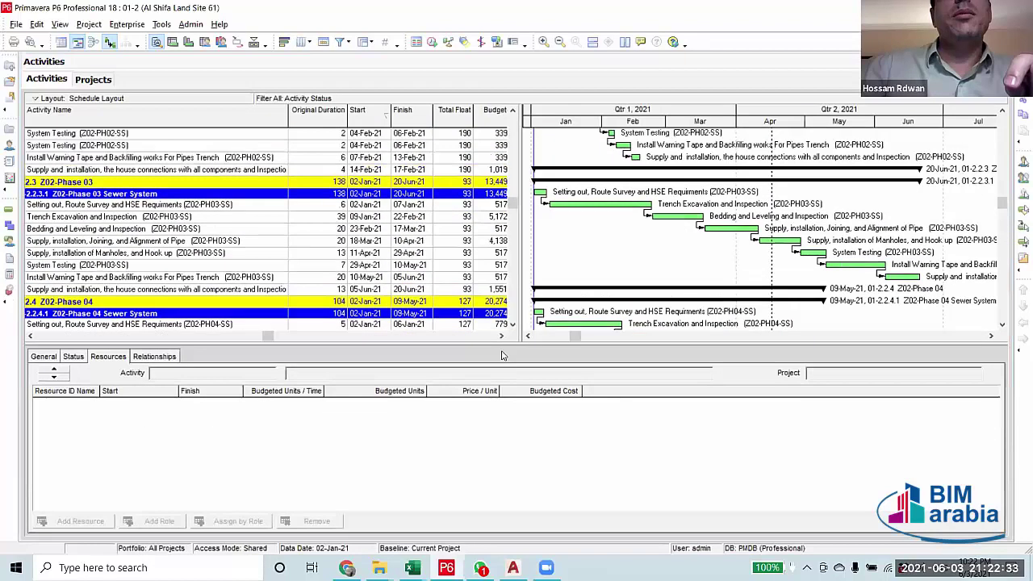
scroll(504, 353, "up", 7)
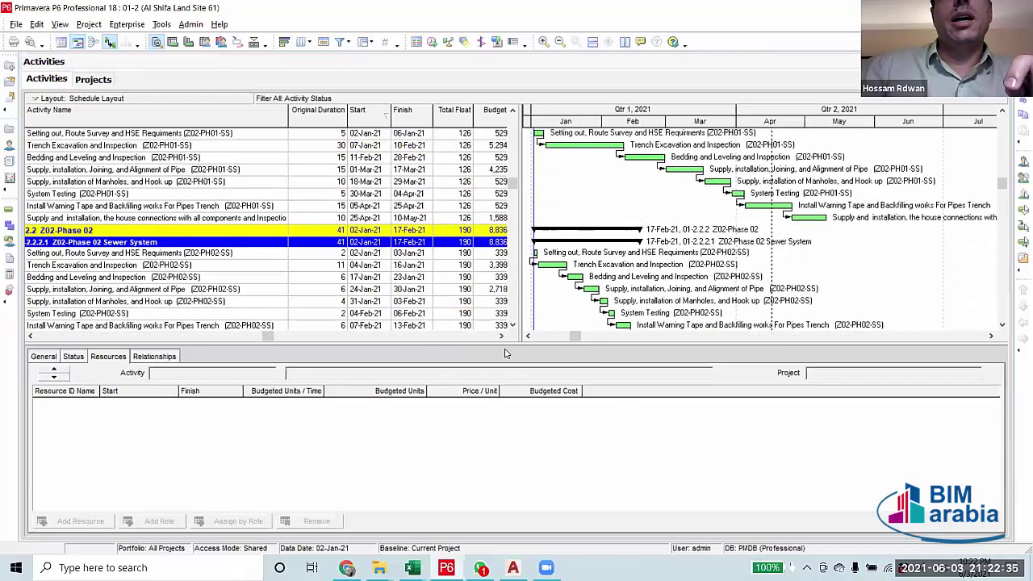
scroll(753, 230, "up", 6)
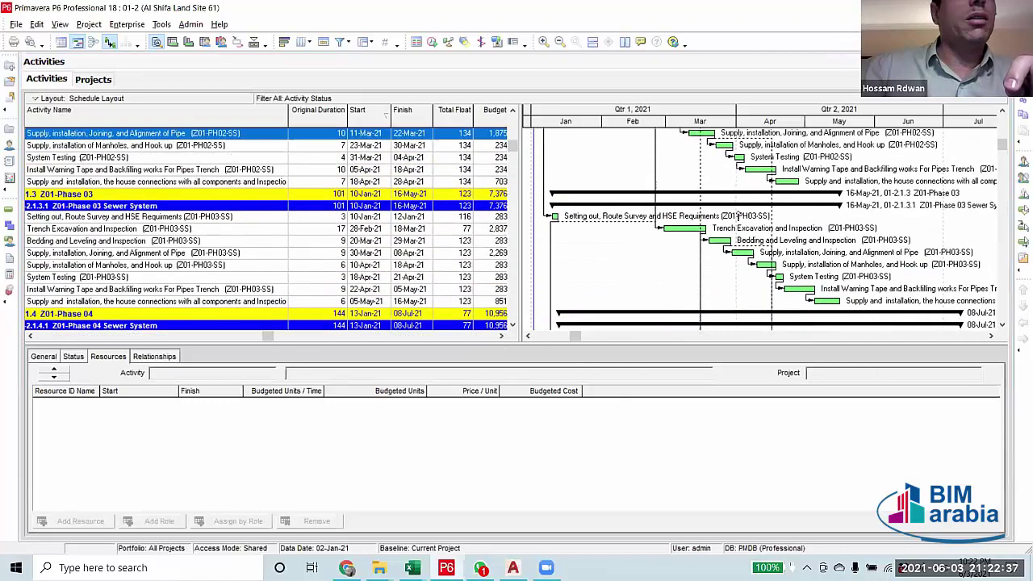
scroll(253, 273, "down", 7)
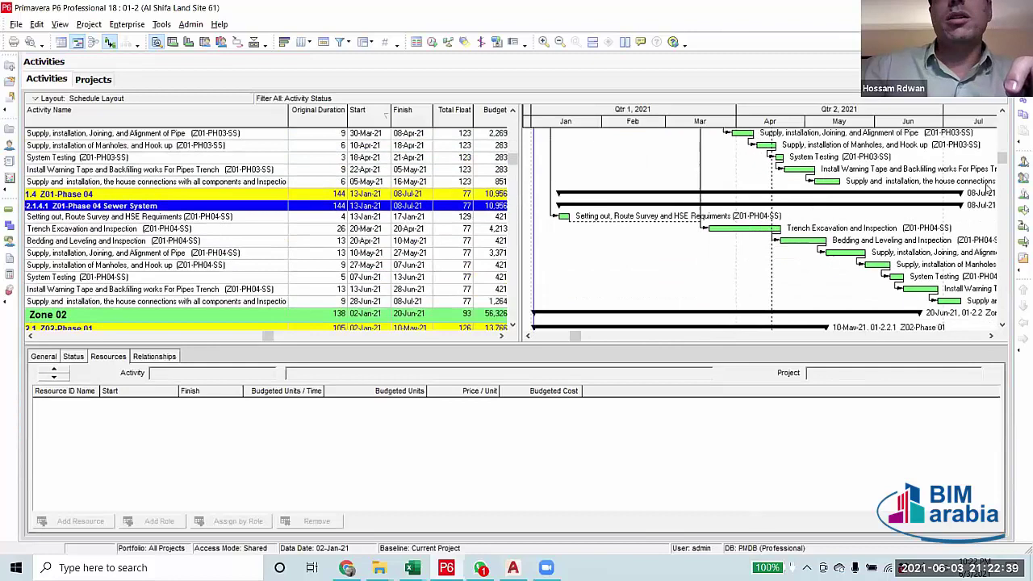
scroll(1018, 242, "down", 20)
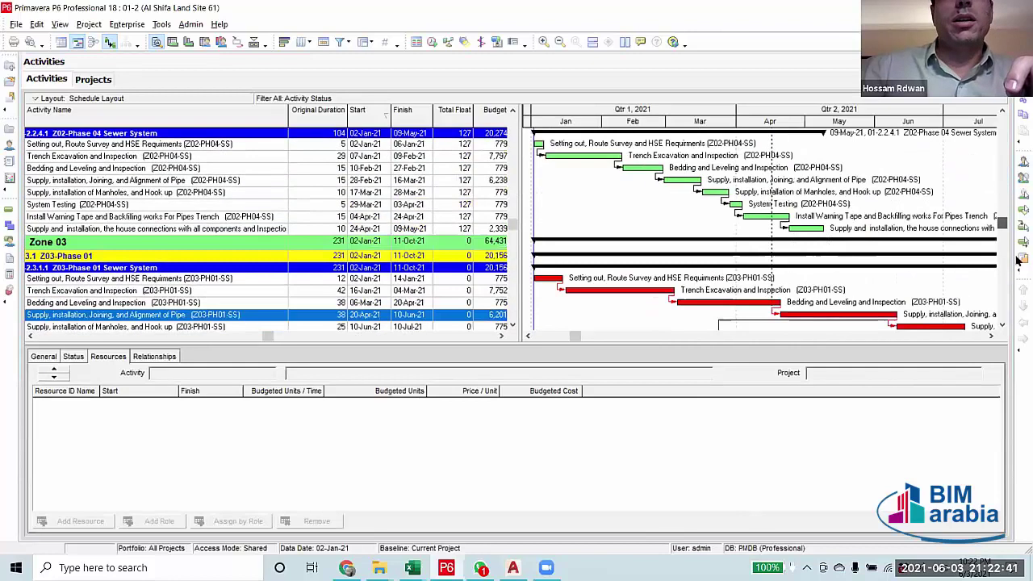
scroll(1018, 242, "up", 6)
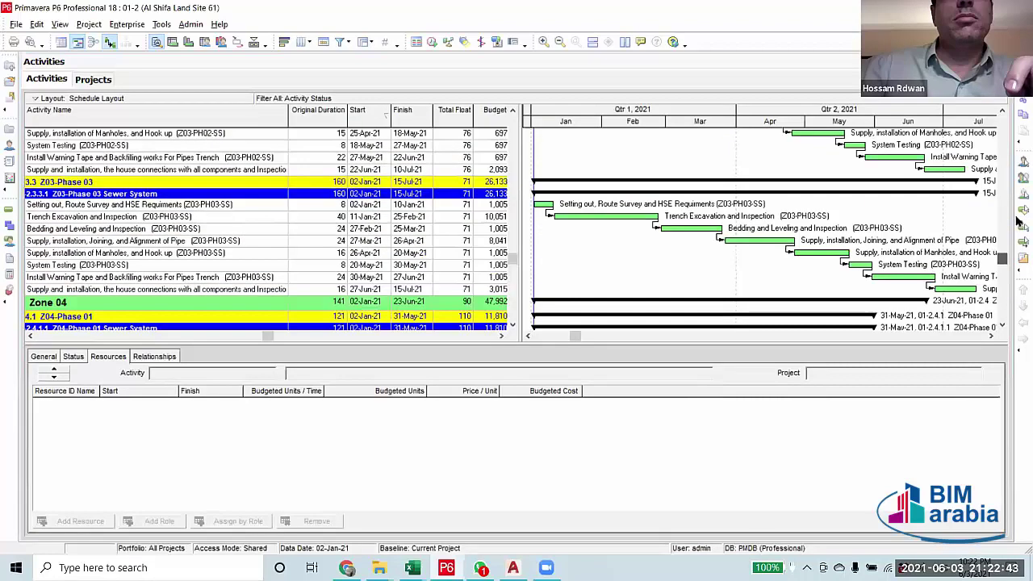
scroll(1018, 220, "up", 6)
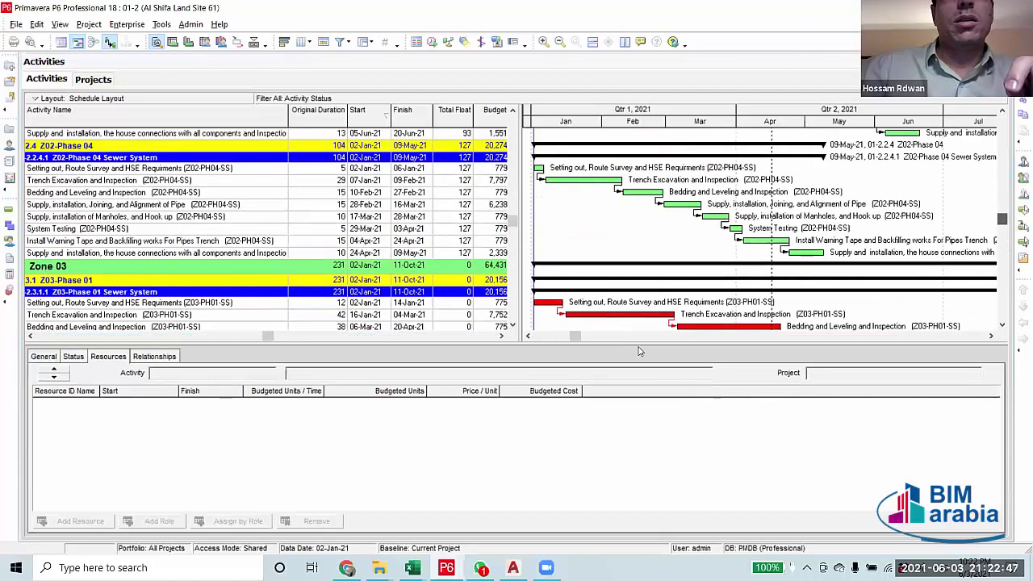
Delete the FS relationship running from the Zone 01 pipe installation activity to the Zone 03 Phase 01 pipe installation activity.
scroll(640, 347, "down", 3)
left_click_drag(577, 342, 556, 342)
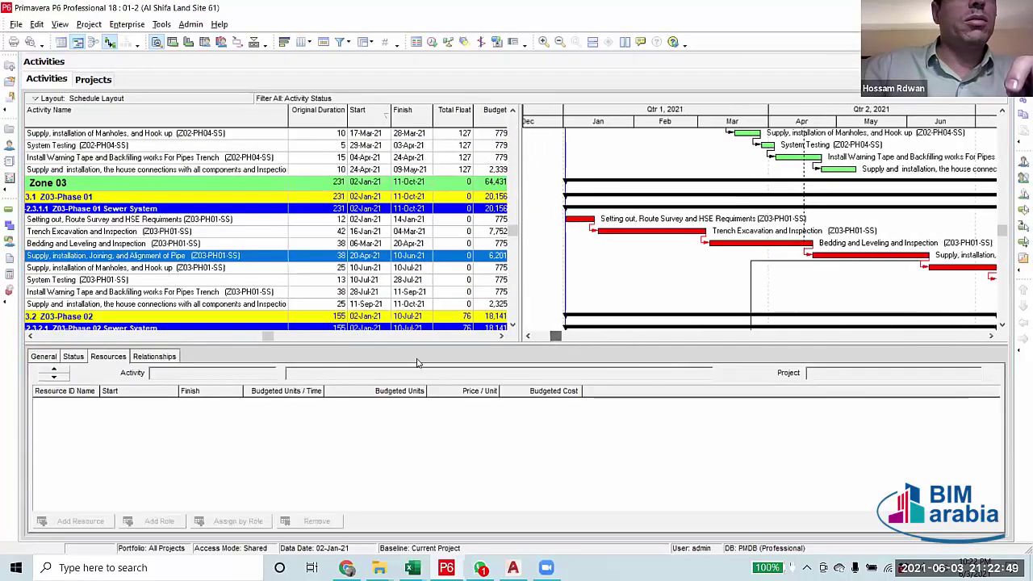
left_click(30, 337)
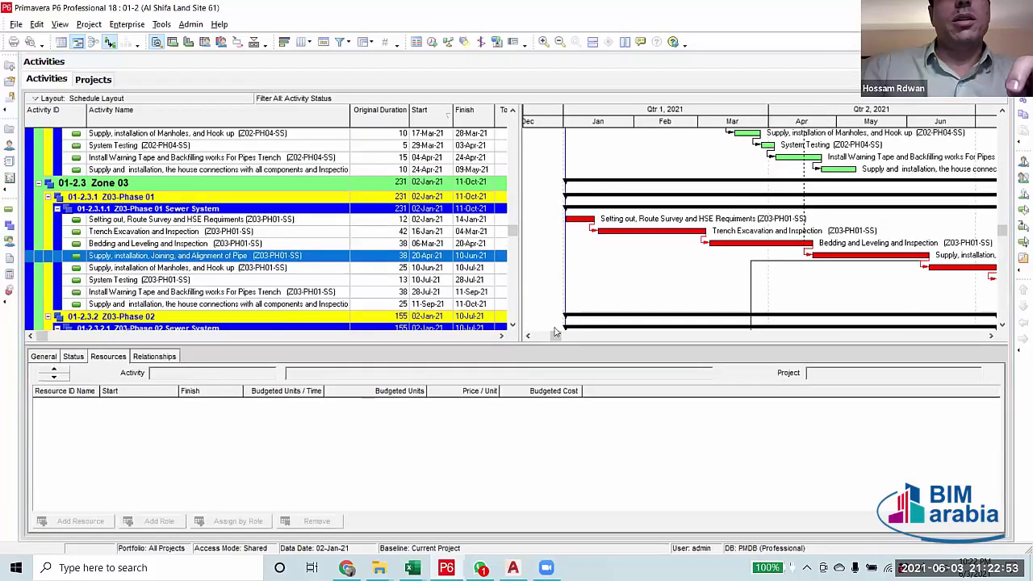
left_click_drag(555, 339, 618, 343)
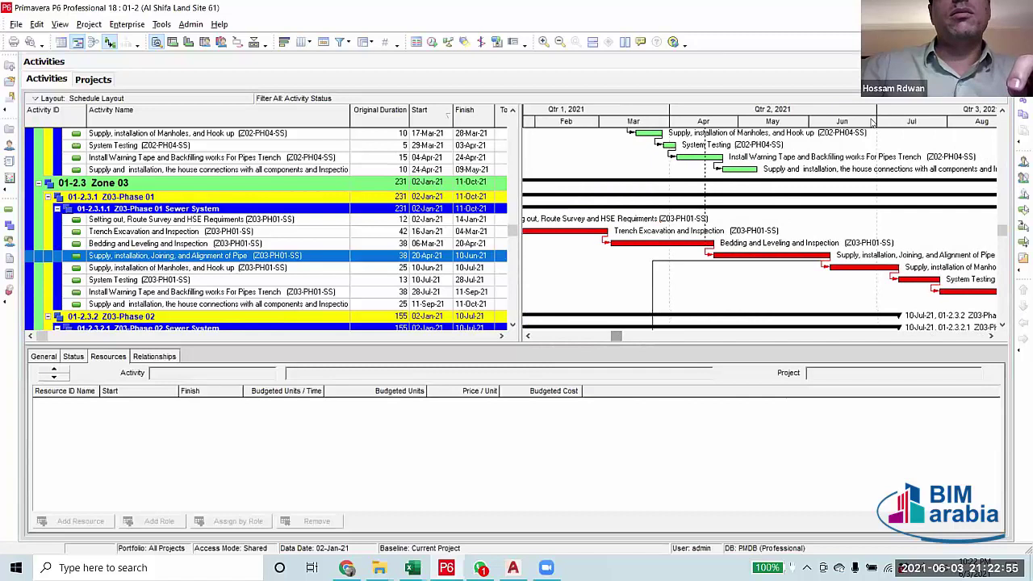
double_click(704, 172)
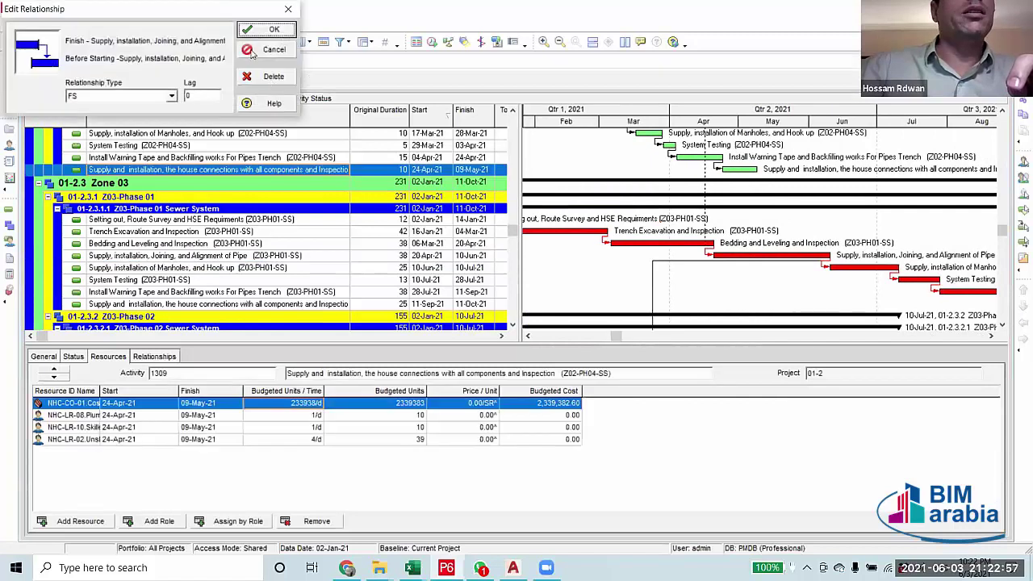
left_click(272, 76)
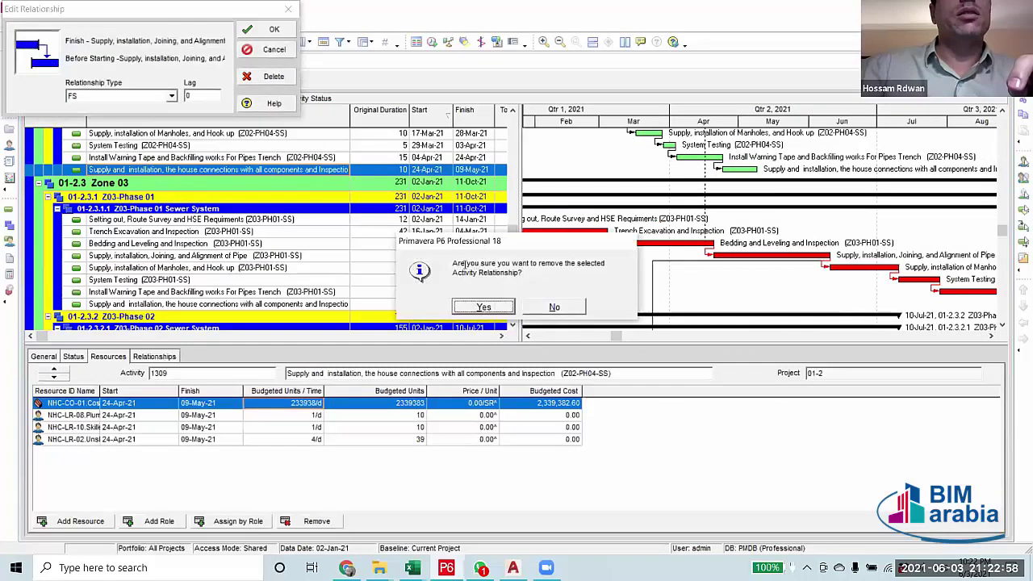
left_click(474, 311)
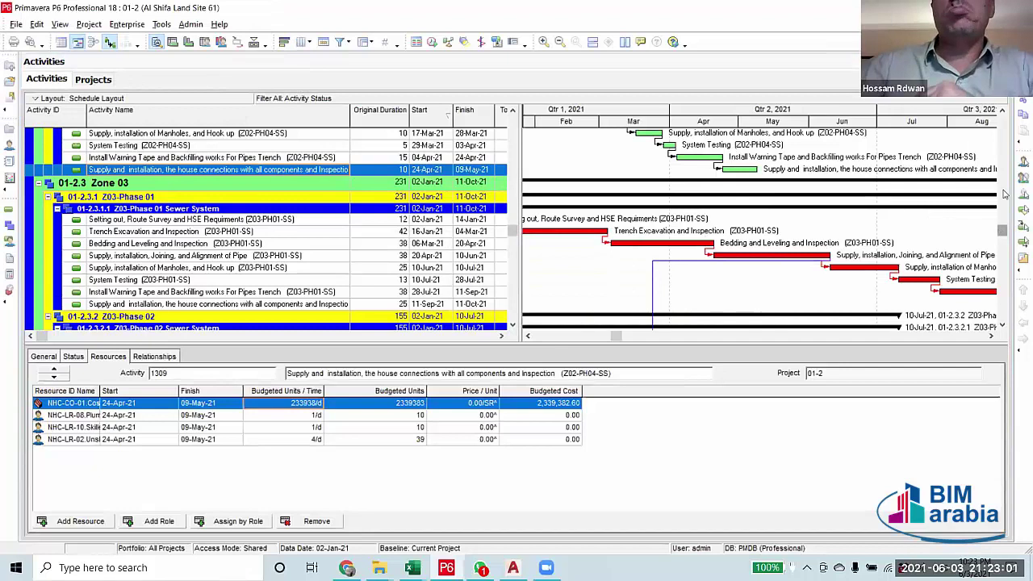
Examine the link lines of the Bedding and Leveling and pipe installation activities across Zone 01 Phases 01 to 04.
left_click_drag(1002, 231, 1001, 231)
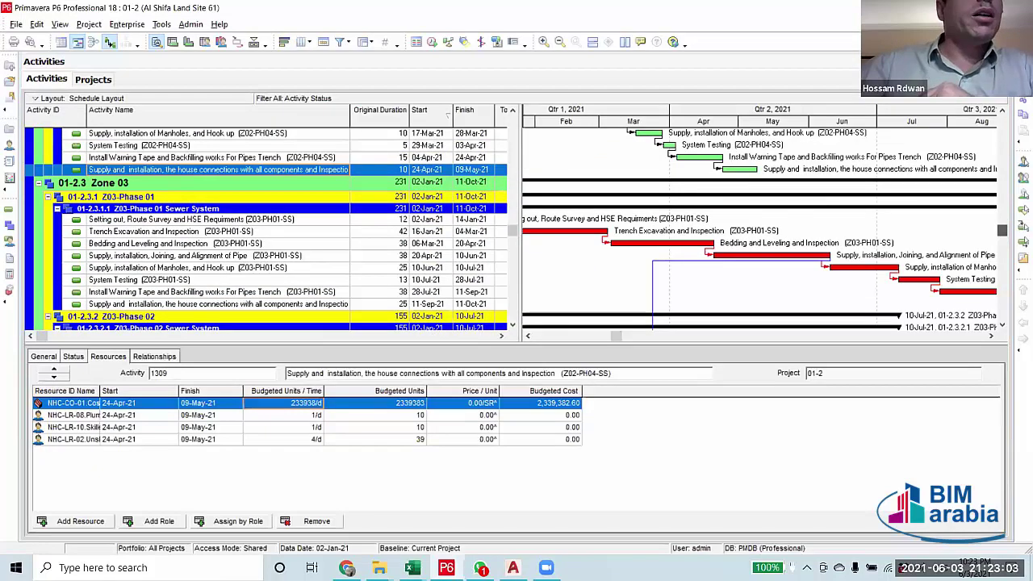
left_click_drag(512, 230, 515, 212)
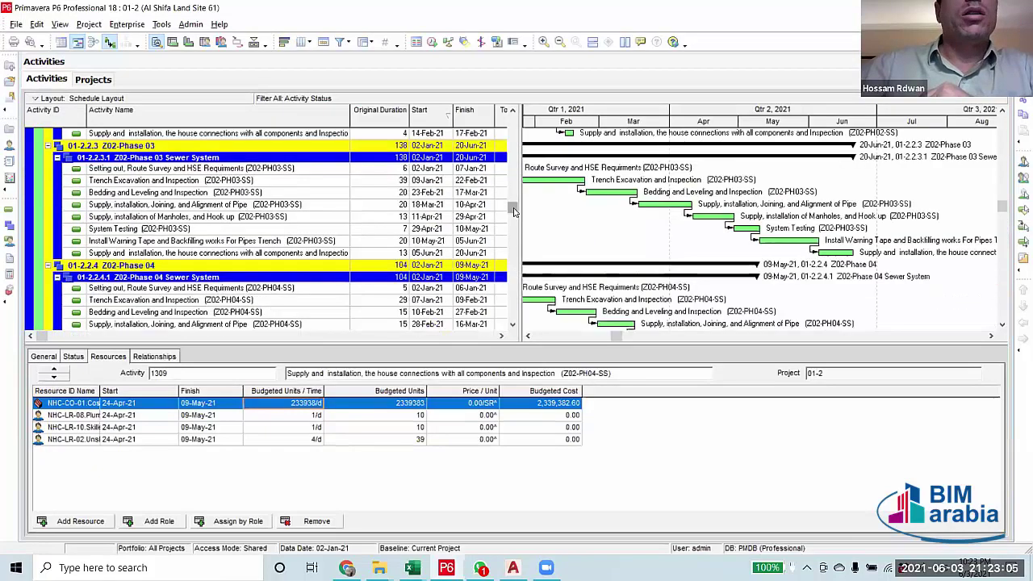
scroll(514, 211, "up", 20)
scroll(500, 327, "down", 2)
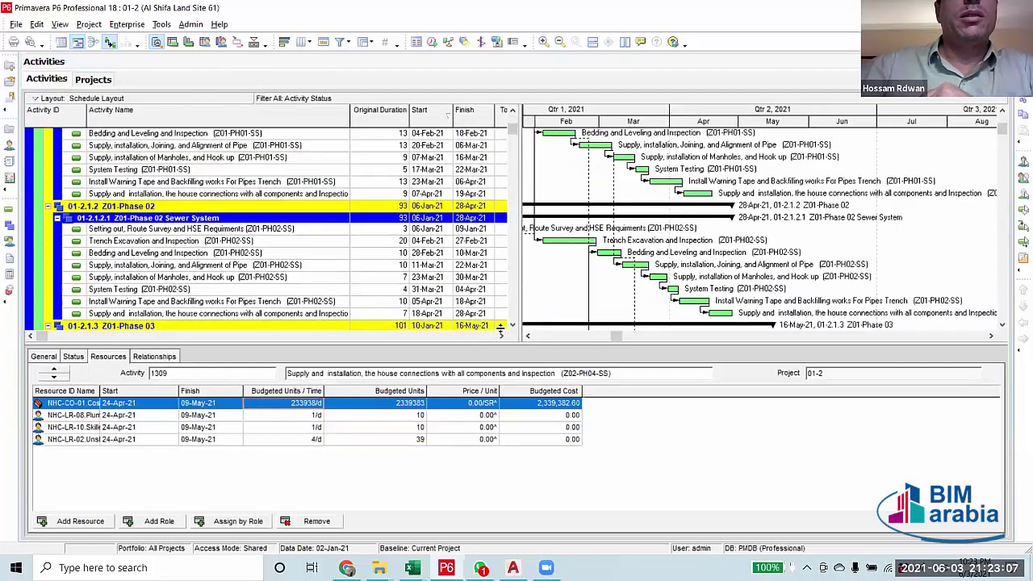
scroll(500, 327, "up", 1)
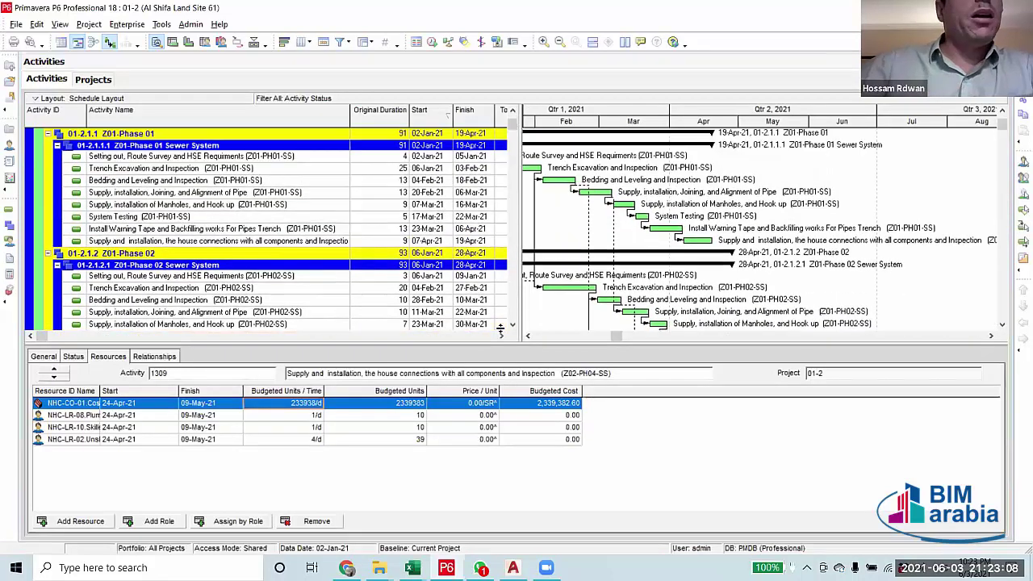
left_click(108, 184)
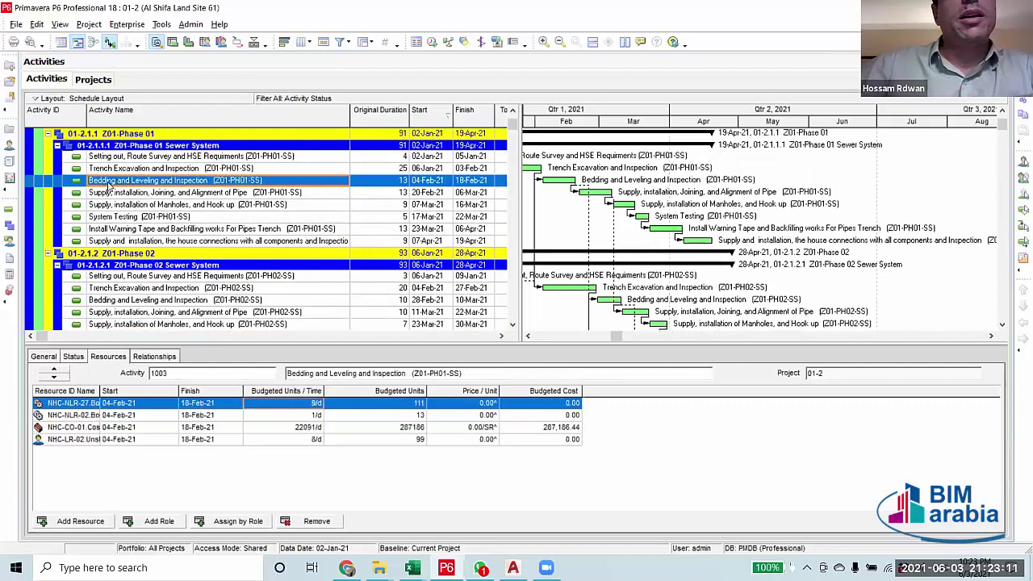
scroll(178, 229, "down", 2)
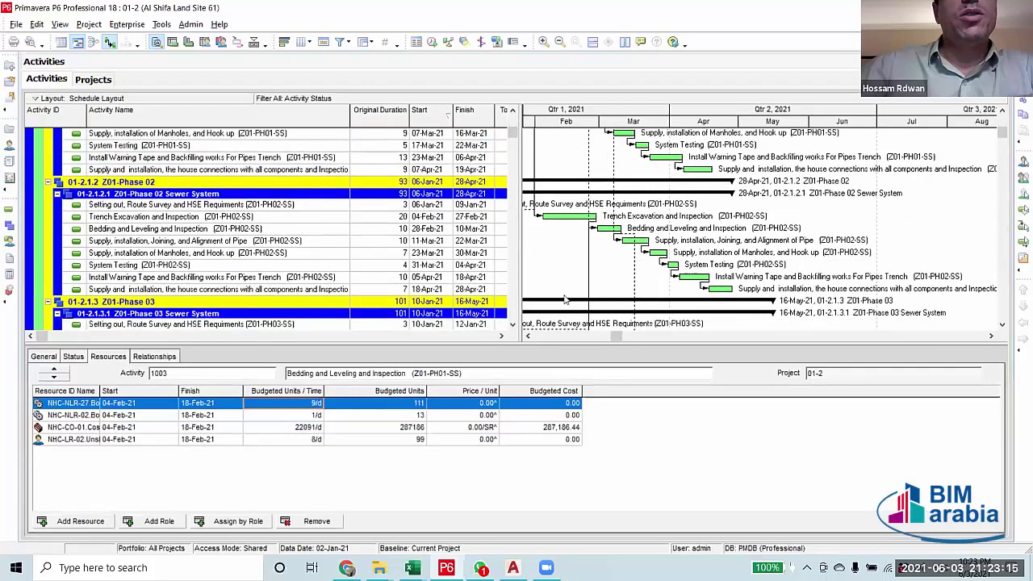
scroll(562, 299, "down", 2)
scroll(286, 275, "down", 2)
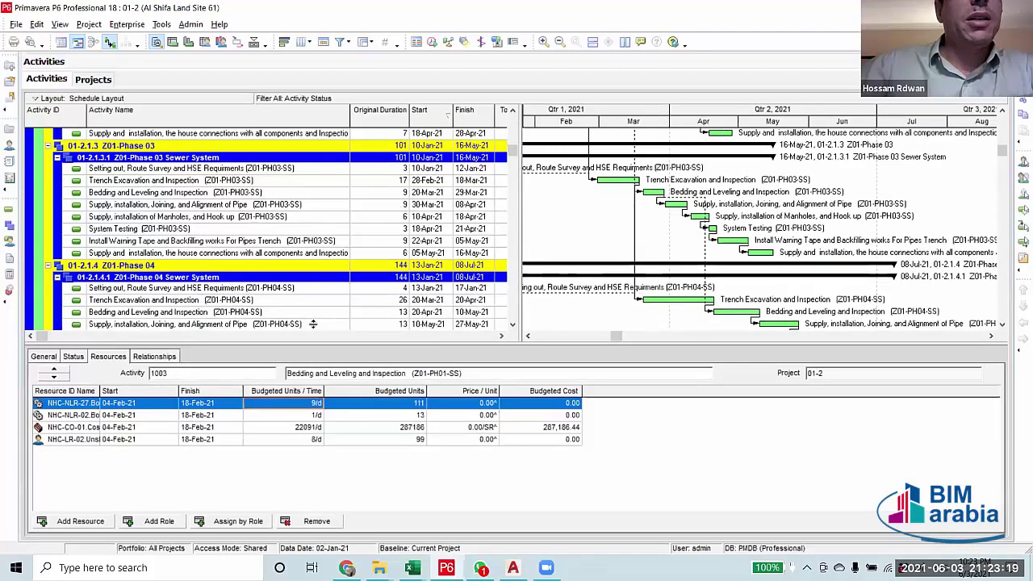
scroll(313, 324, "down", 2)
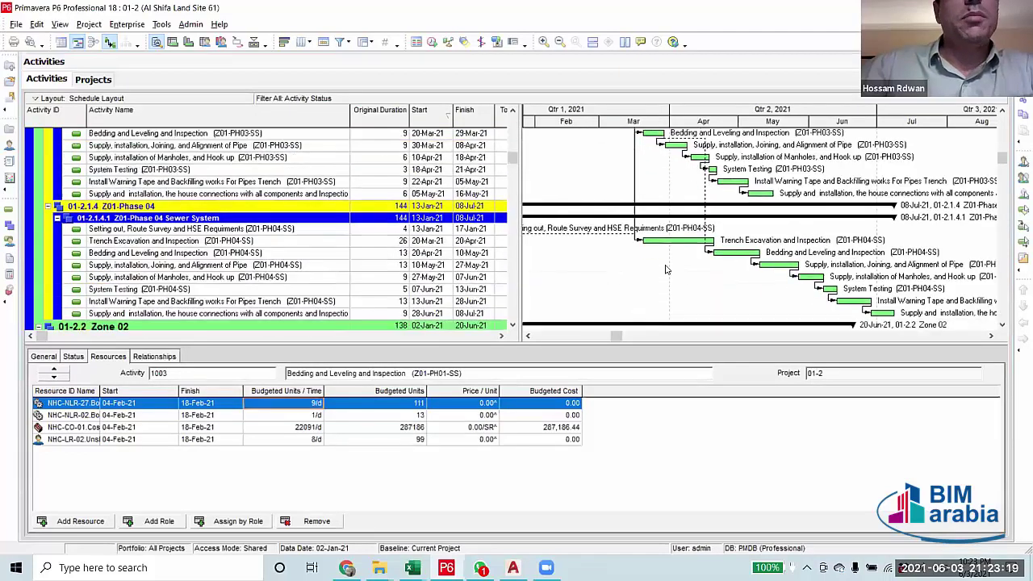
Link the Supply, installation, Joining, and Alignment of Pipe activities of Zone 01 Phases 01 to 04 in sequence.
left_click(733, 253)
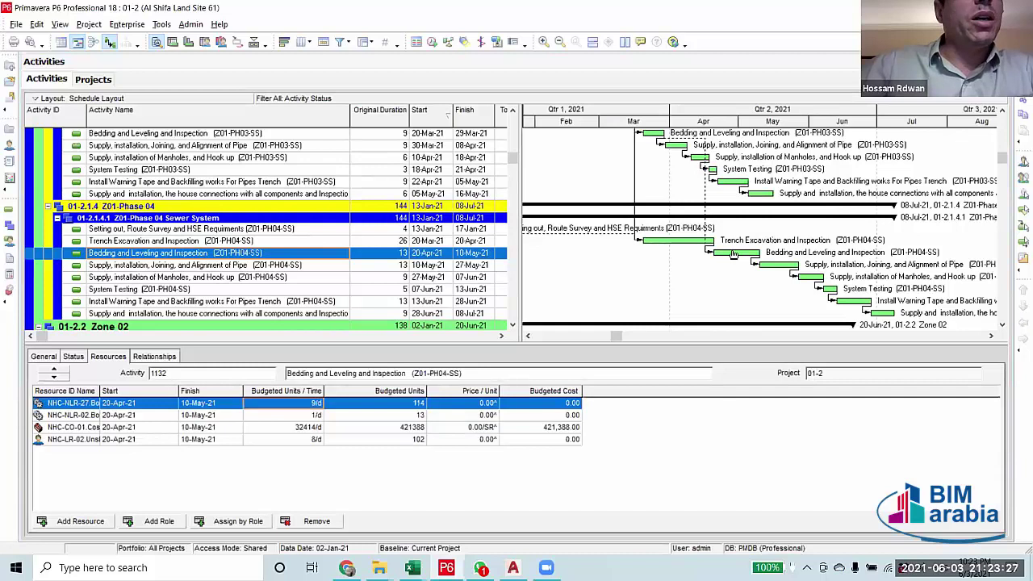
left_click(773, 266)
scroll(373, 305, "up", 10)
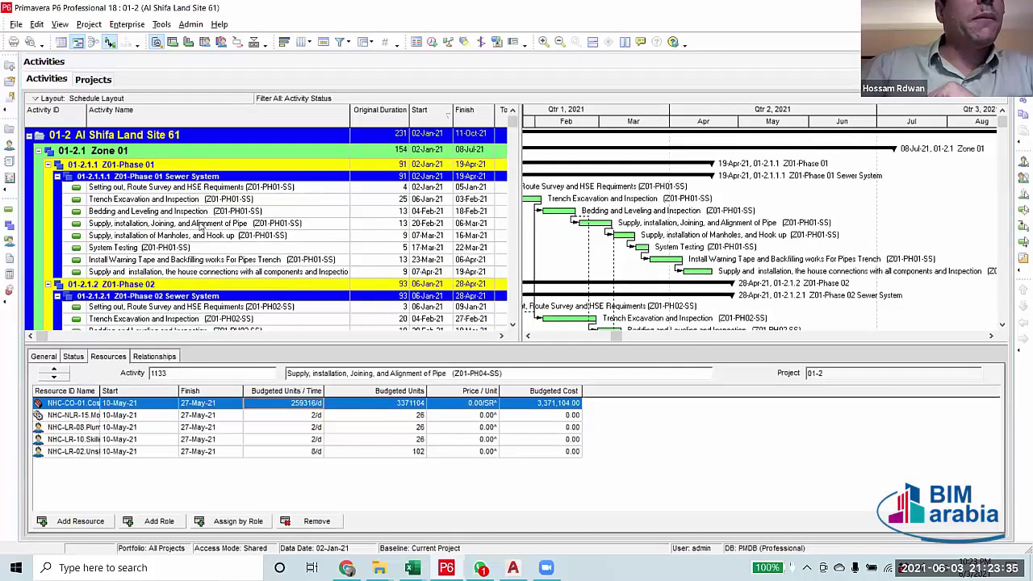
left_click(200, 225)
scroll(202, 229, "down", 4)
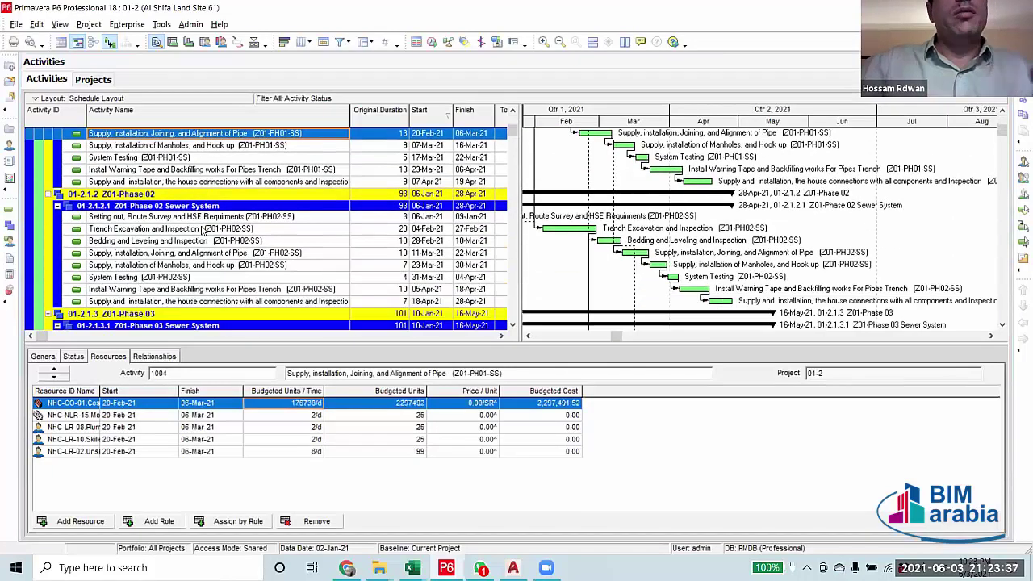
scroll(202, 230, "down", 1)
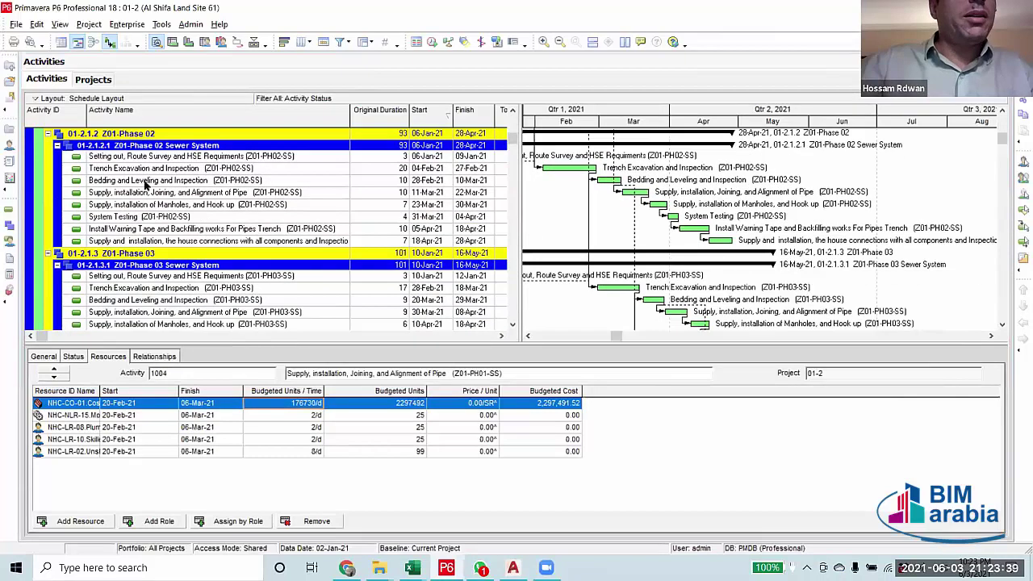
left_click(196, 197, "ctrl")
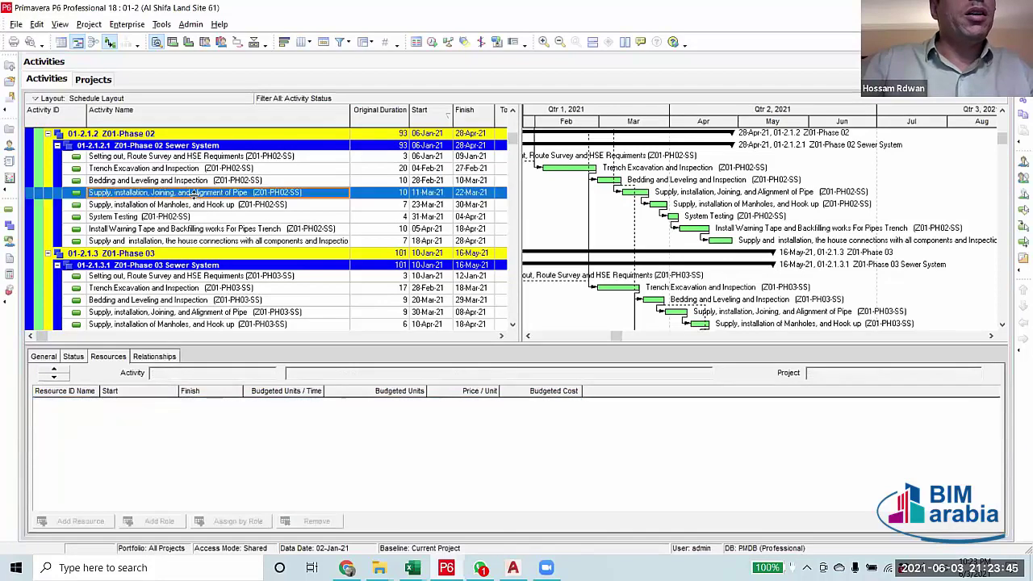
scroll(202, 210, "down", 3)
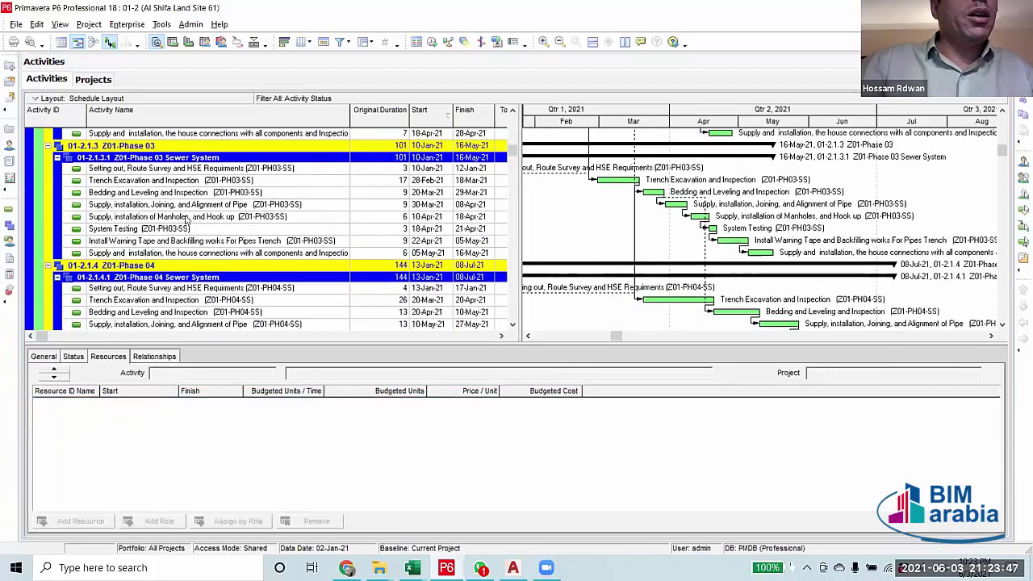
left_click(192, 204)
scroll(201, 206, "down", 4)
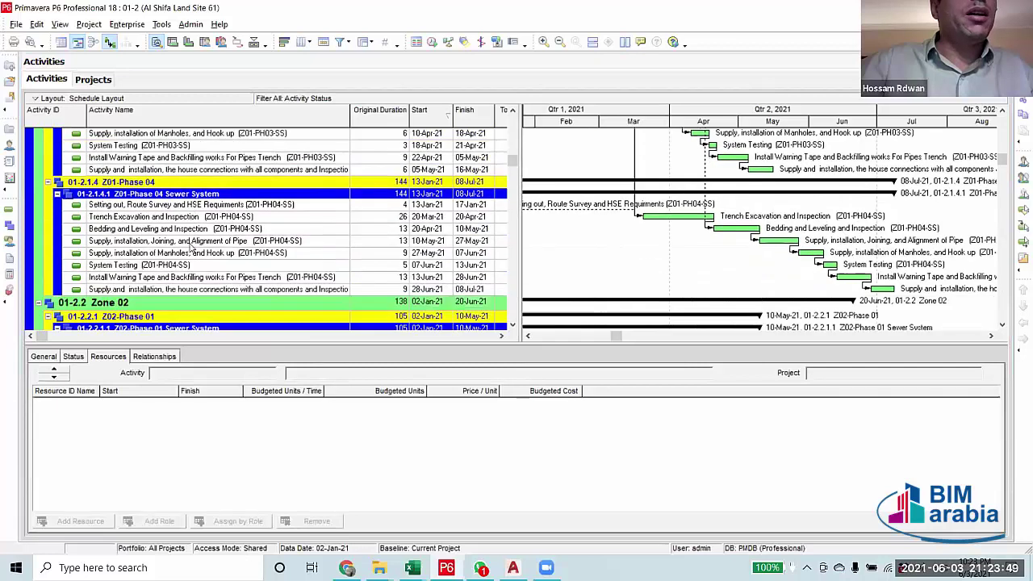
right_click(205, 184)
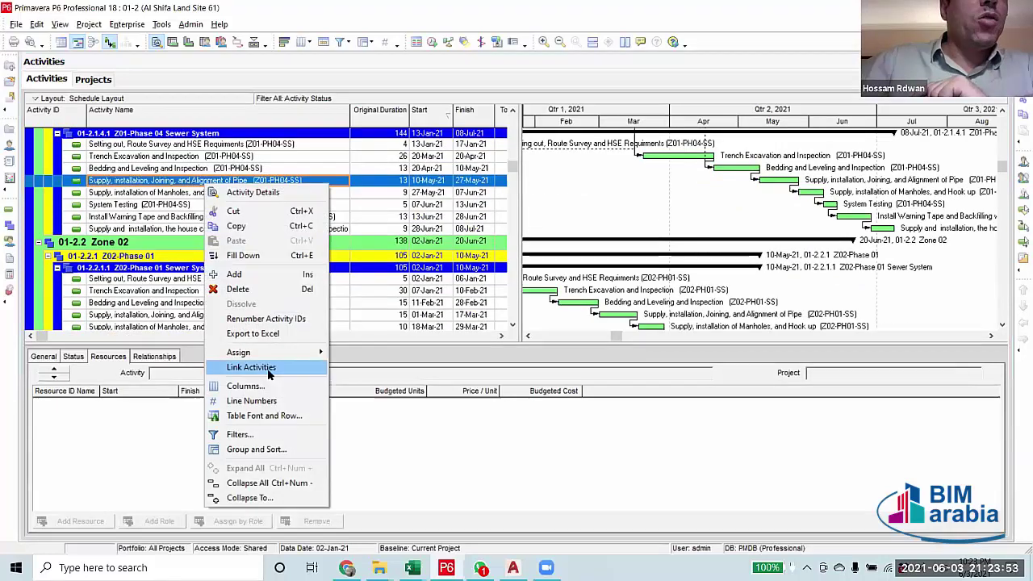
left_click(268, 370)
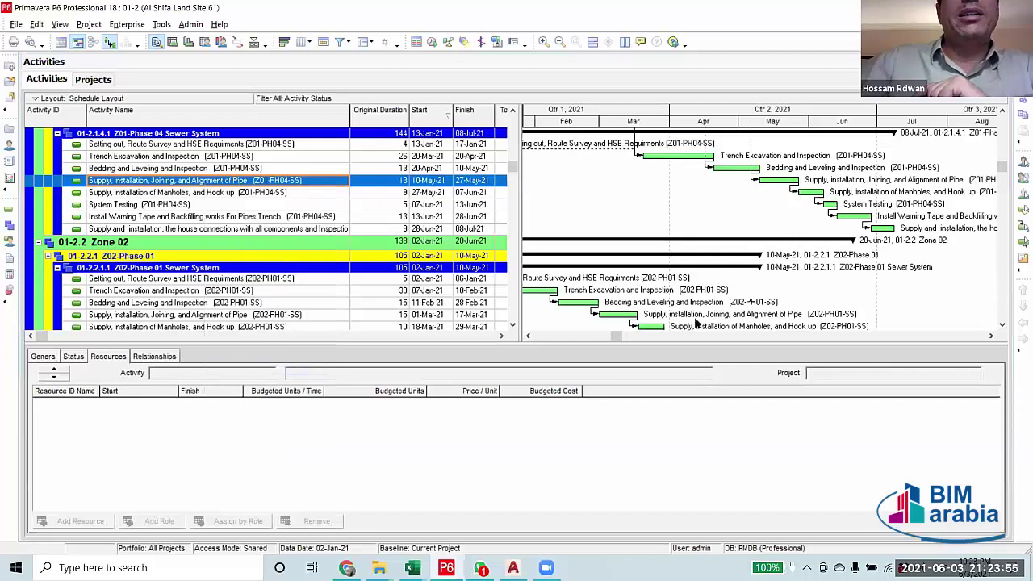
Hide the activity details pane and link the Supply, installation of Manholes, and Hook up activities of Zone 01 Phases 01 to 04.
scroll(696, 322, "up", 5)
scroll(697, 322, "up", 7)
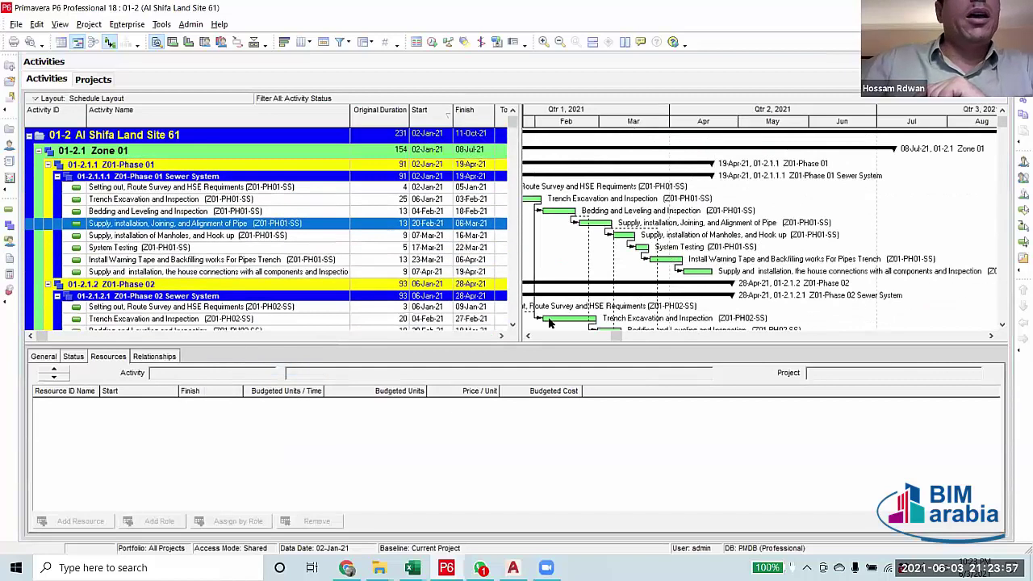
left_click(203, 237)
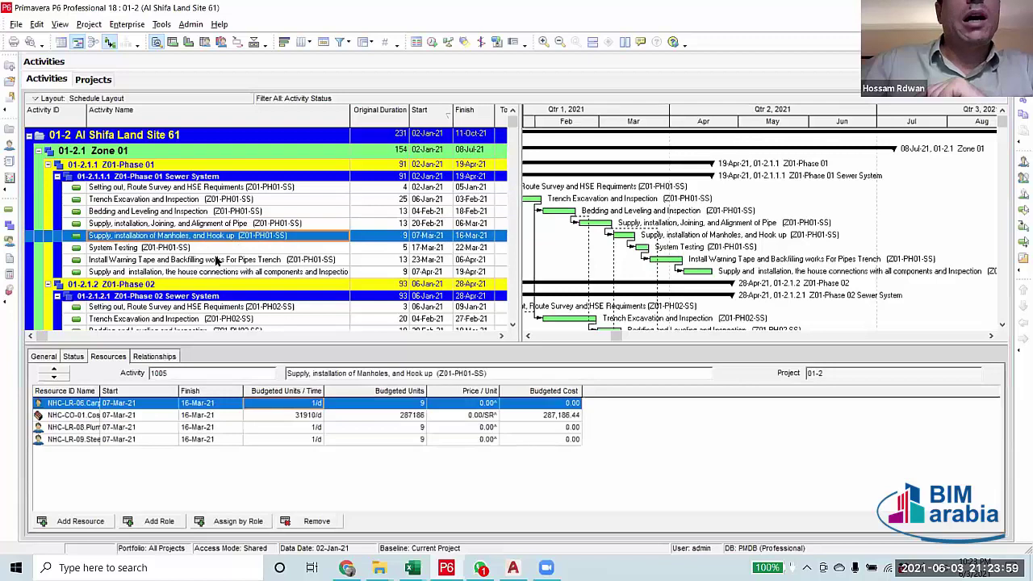
scroll(210, 302, "down", 3)
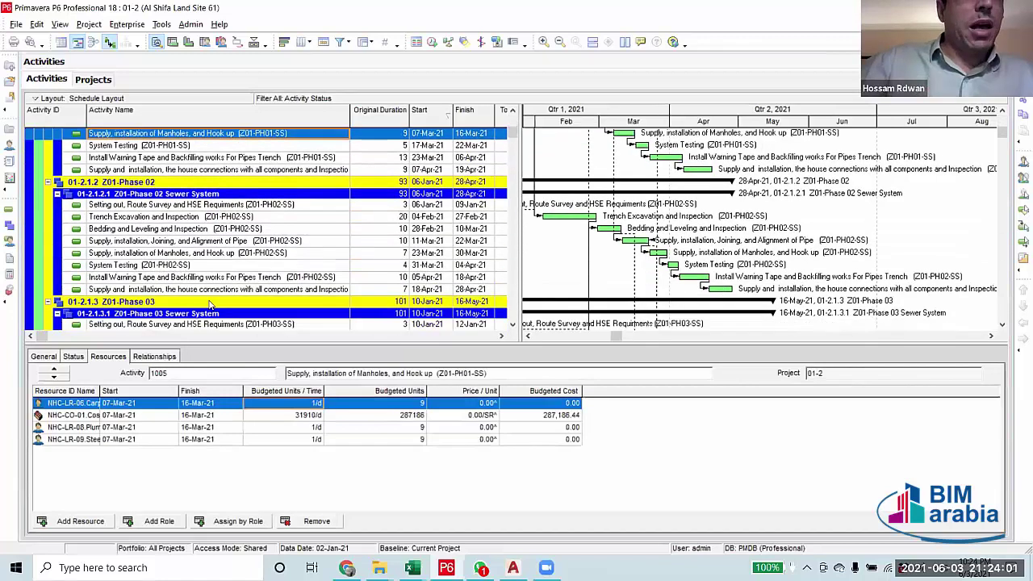
left_click(205, 252, "ctrl")
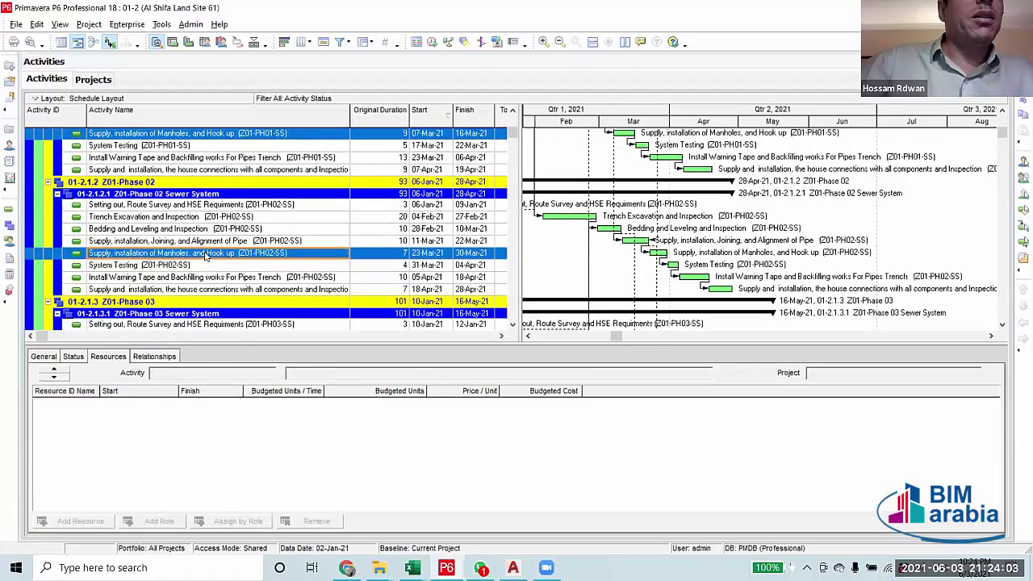
scroll(206, 256, "up", 2)
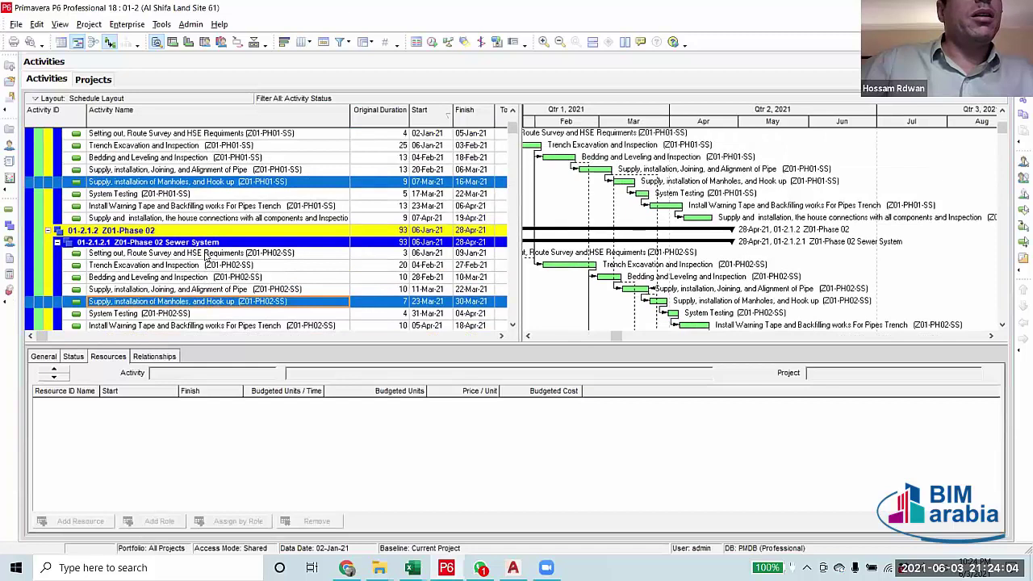
left_click(255, 42)
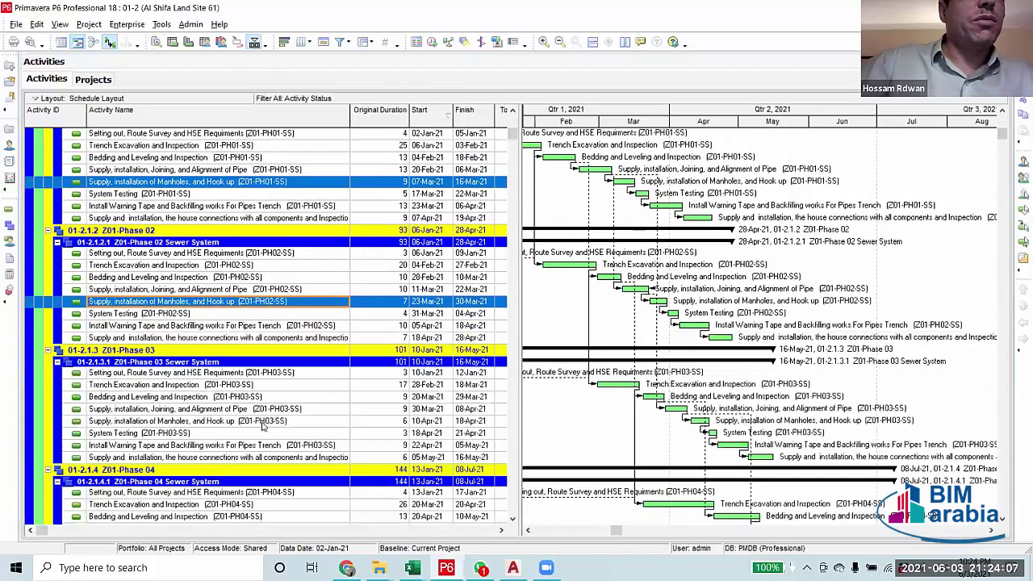
scroll(226, 284, "up", 2)
scroll(238, 227, "down", 3)
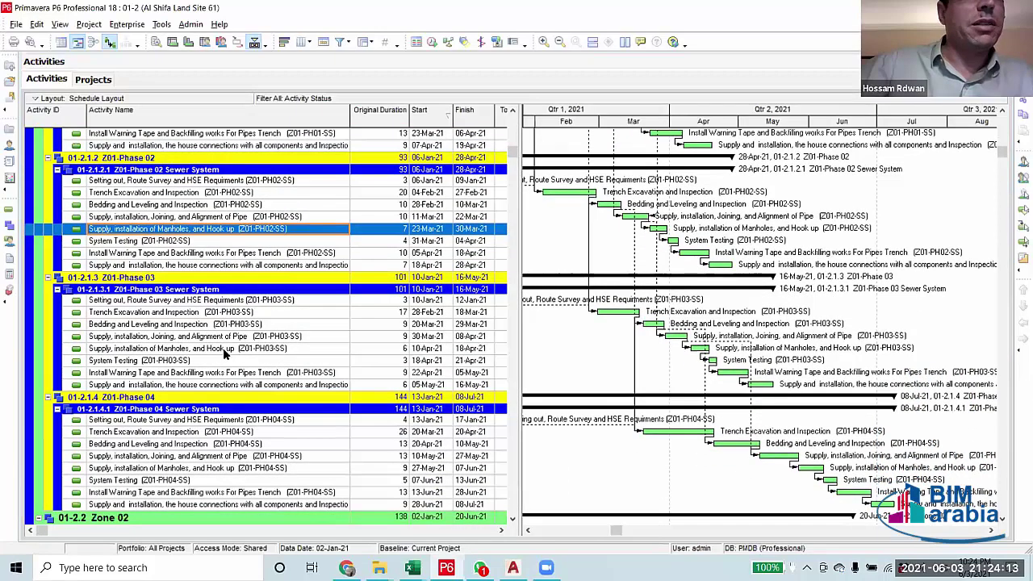
left_click(226, 349)
scroll(226, 353, "down", 4)
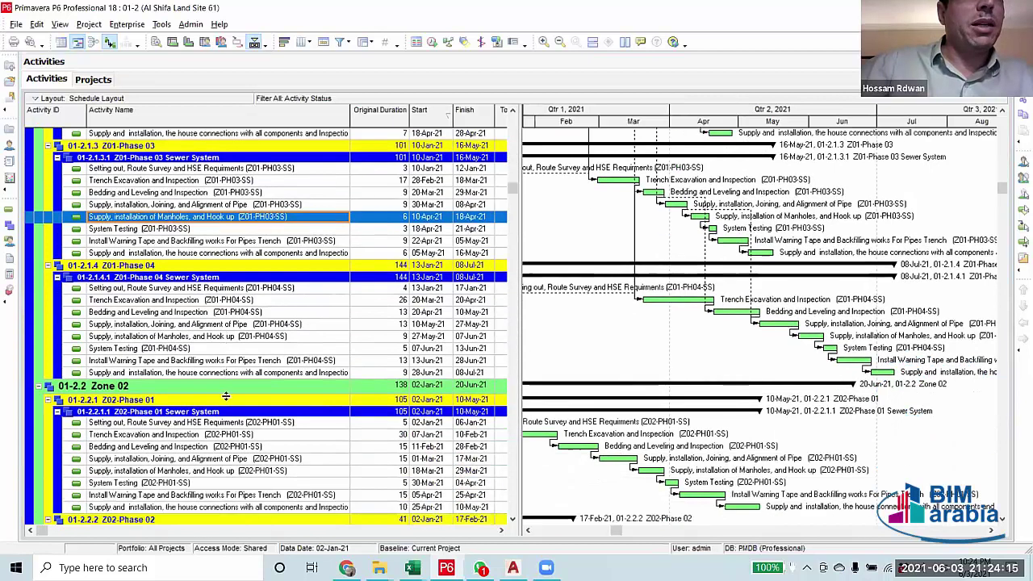
left_click(230, 334, "ctrl")
right_click(230, 334)
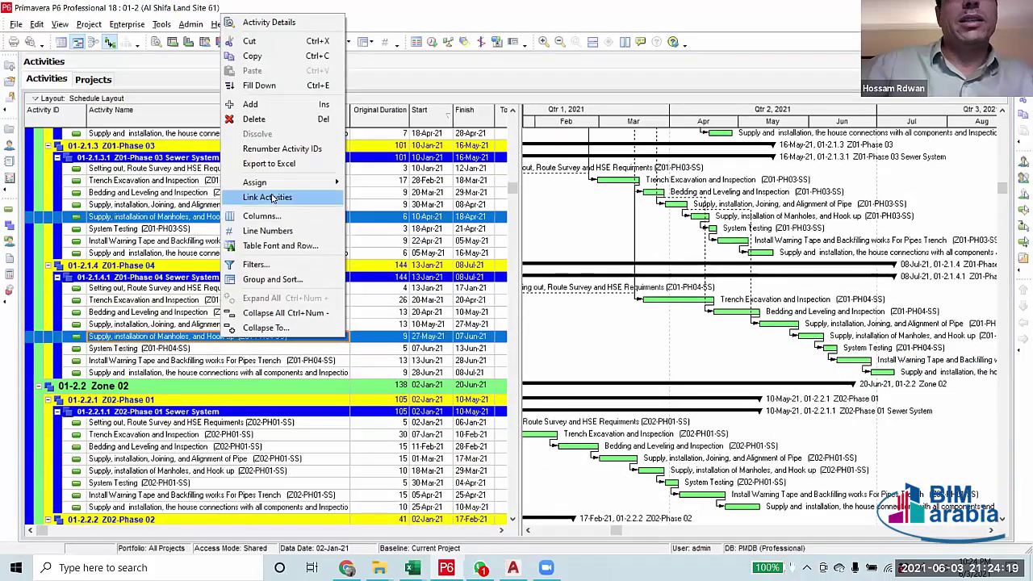
left_click(271, 197)
Link the System Testing activities of Zone 01 Phases 01 to 04 in sequence.
scroll(228, 240, "up", 5)
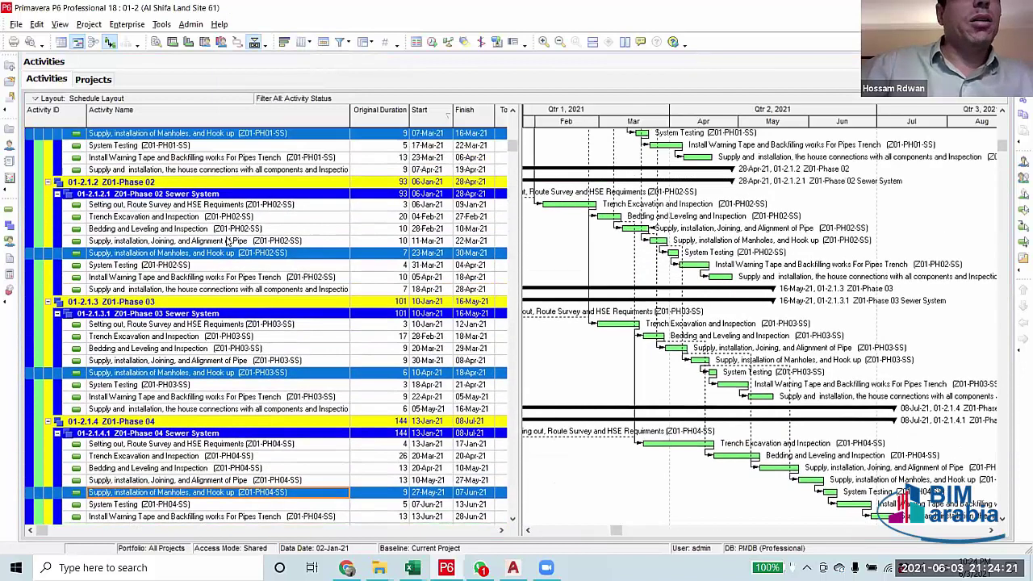
scroll(230, 240, "up", 3)
left_click(160, 248)
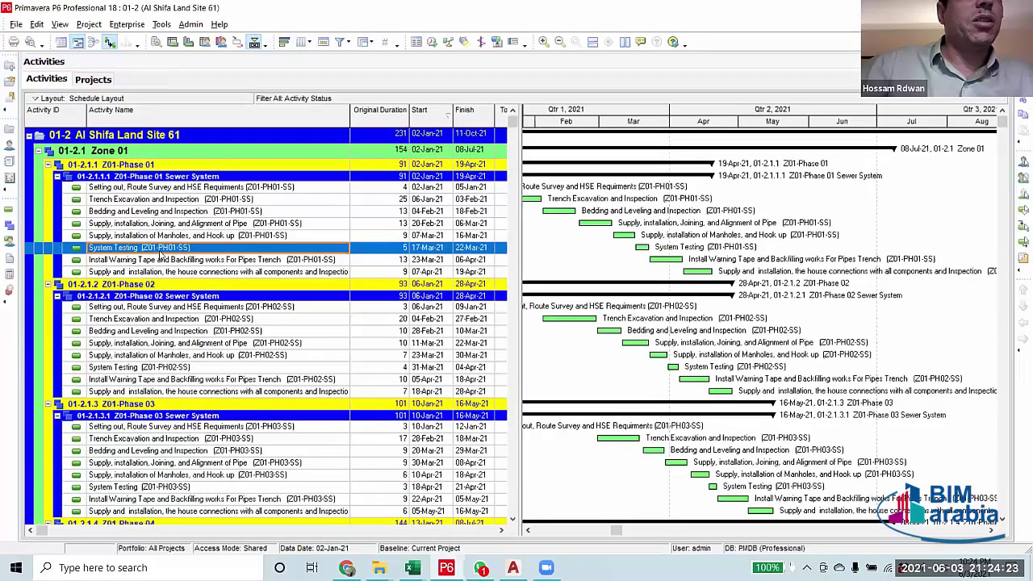
scroll(160, 254, "down", 2)
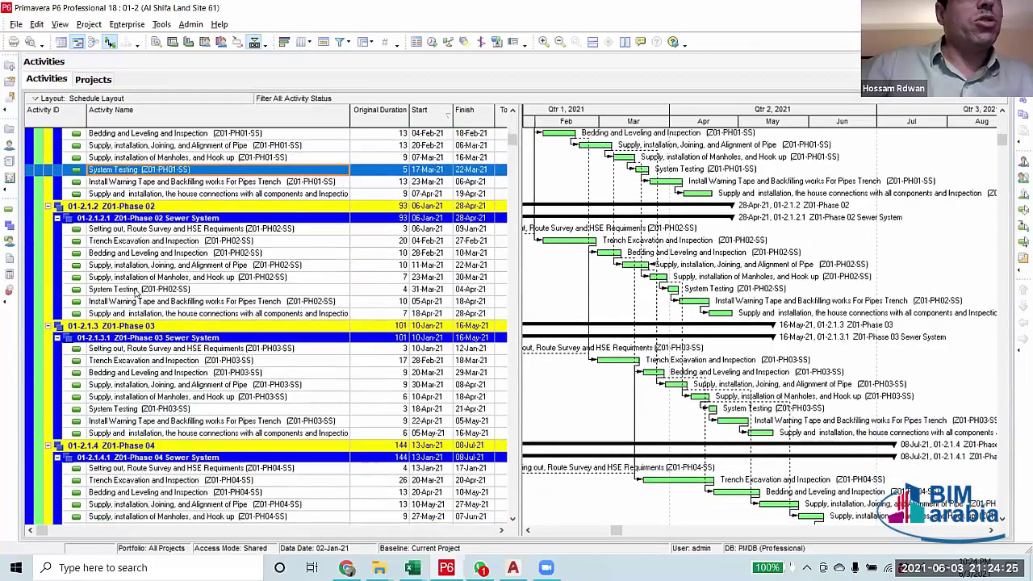
left_click(136, 292, "ctrl")
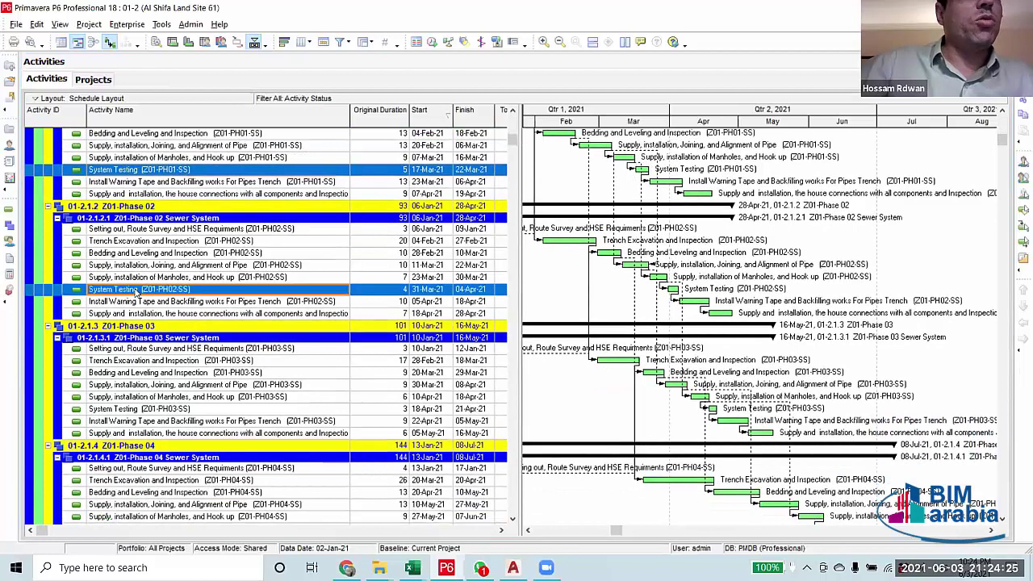
left_click(171, 409, "ctrl")
scroll(184, 433, "down", 4)
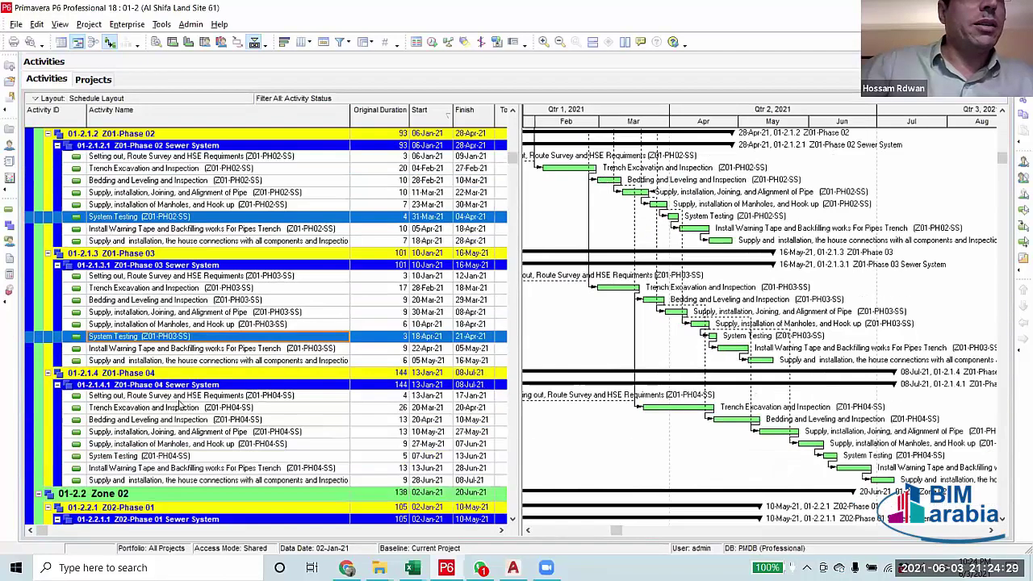
left_click(179, 397, "ctrl")
right_click(179, 397)
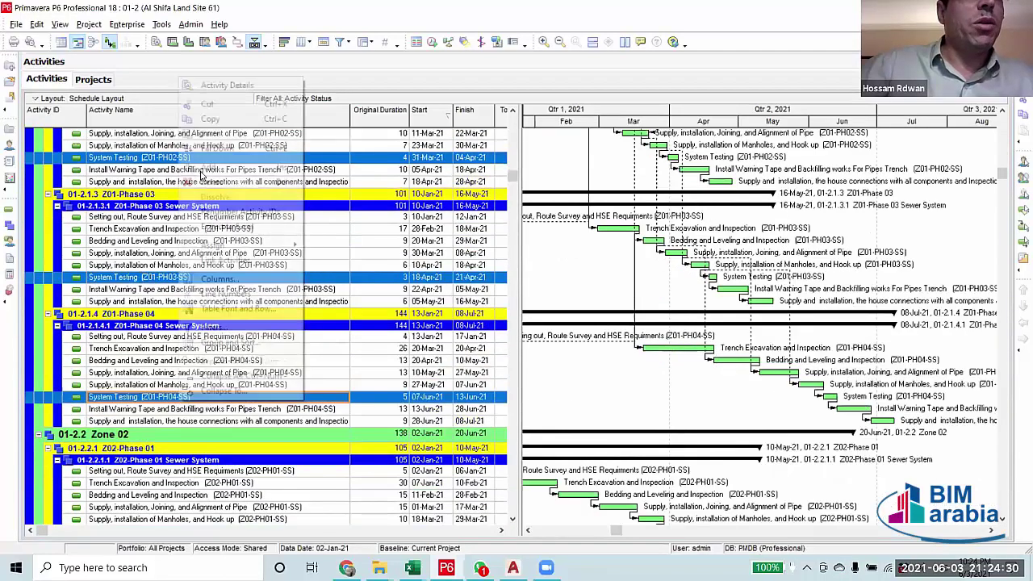
left_click(226, 259)
Link the Install Warning Tape and Backfilling works For Pipes Trench activities of Zone 01 Phases 01 to 04 in sequence.
scroll(333, 380, "up", 4)
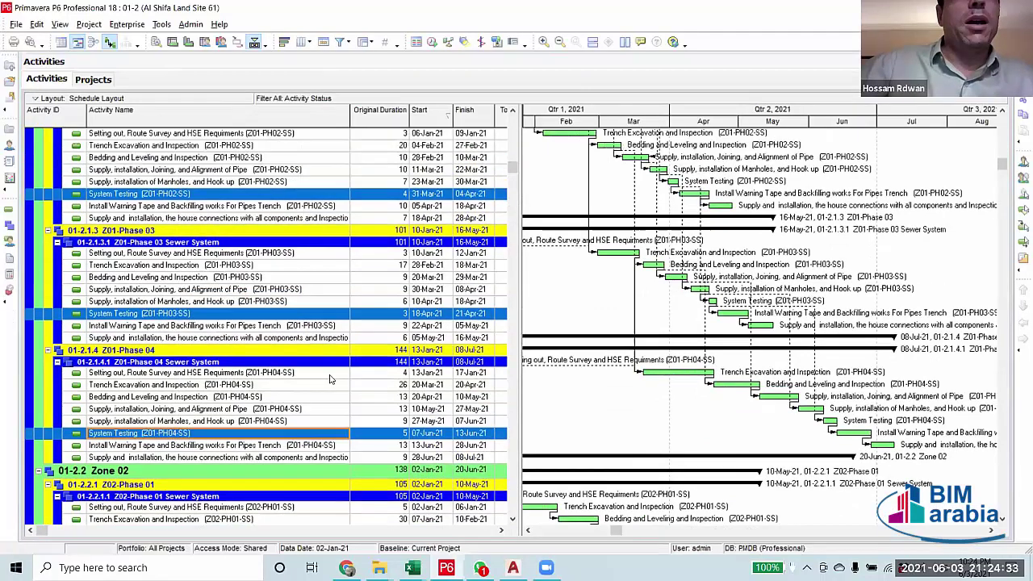
scroll(248, 270, "up", 2)
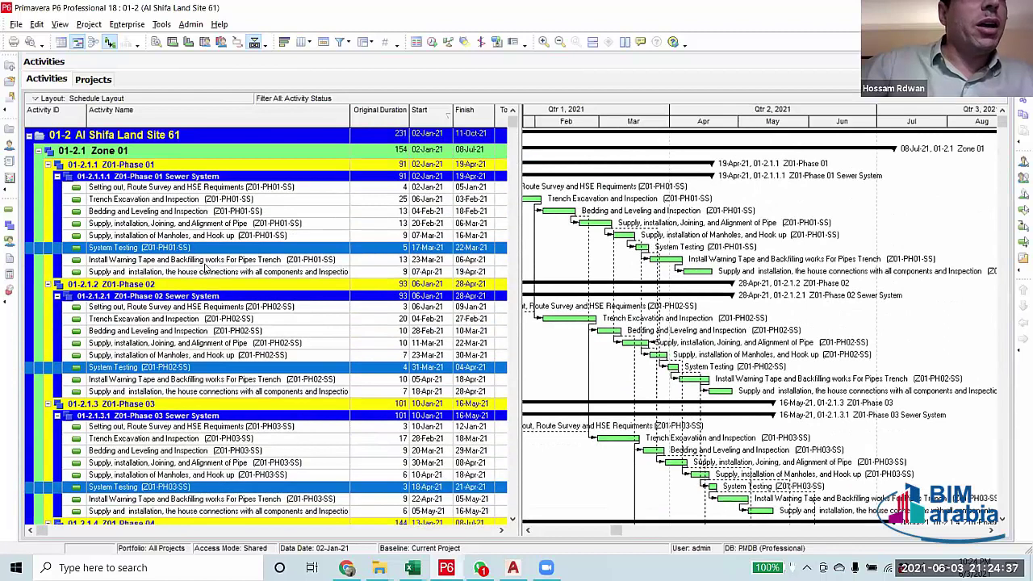
left_click(204, 262)
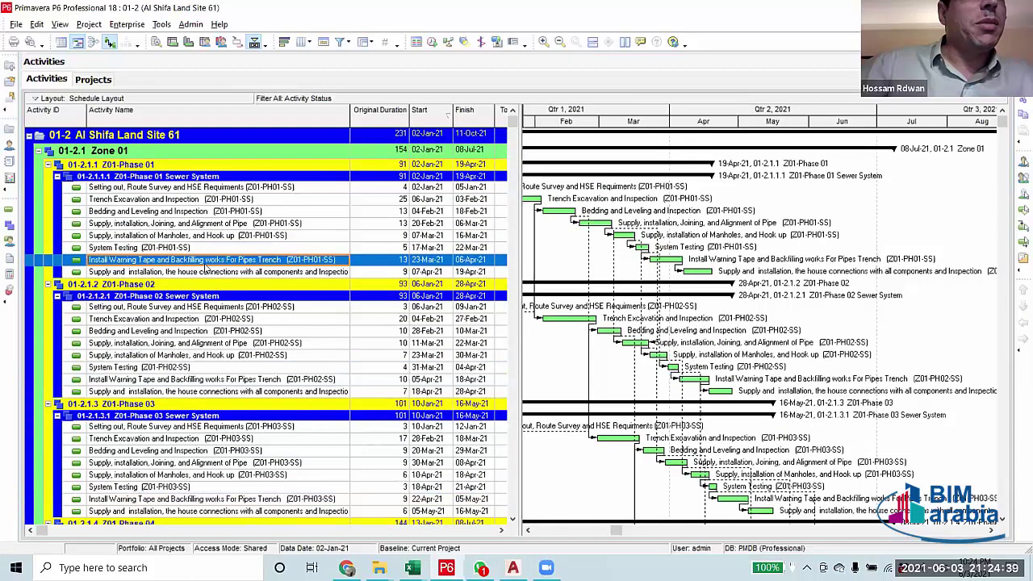
scroll(206, 269, "down", 2)
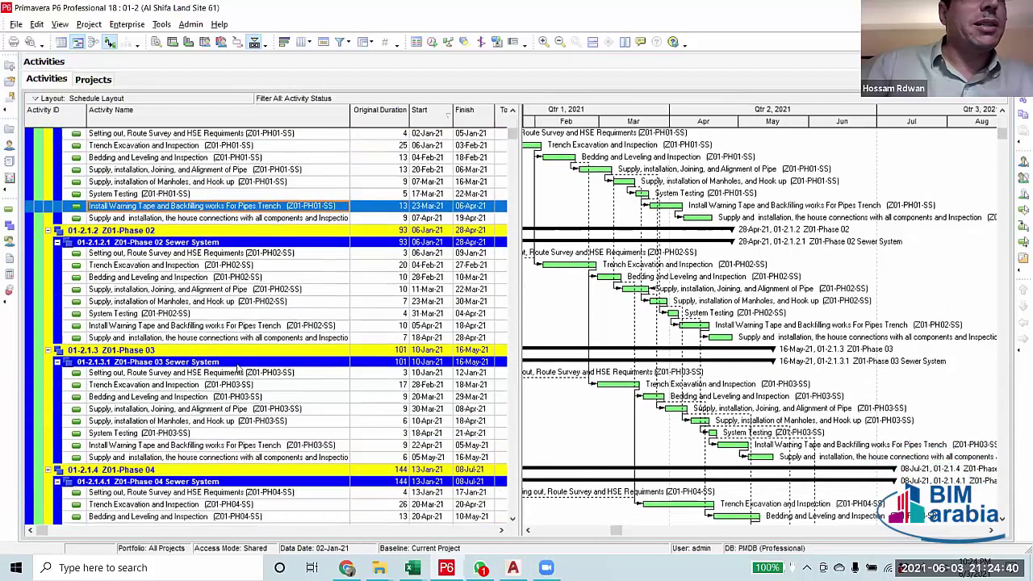
left_click(199, 326)
scroll(202, 331, "down", 3)
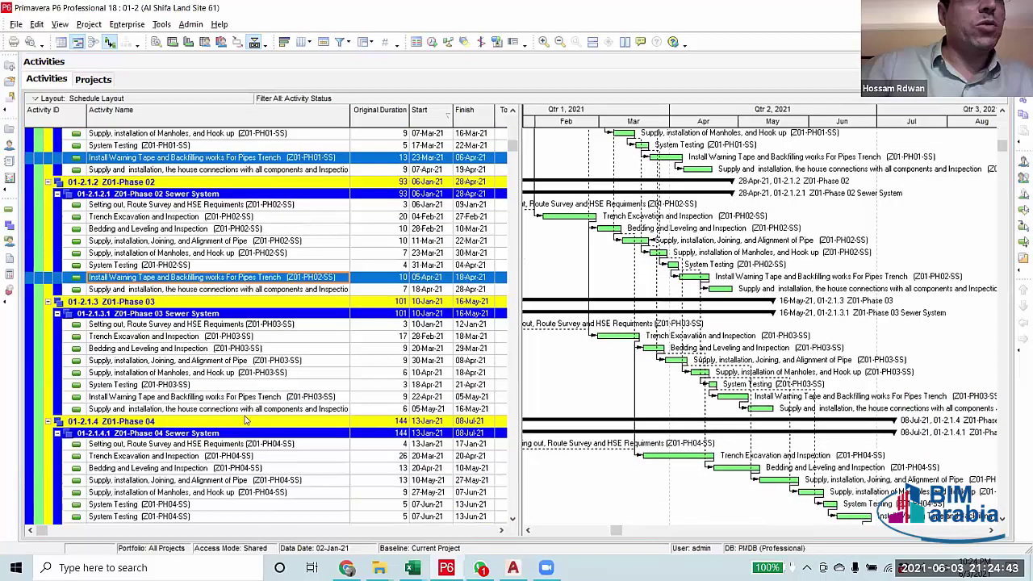
left_click(235, 365, "ctrl")
scroll(246, 468, "down", 1)
scroll(250, 490, "down", 1)
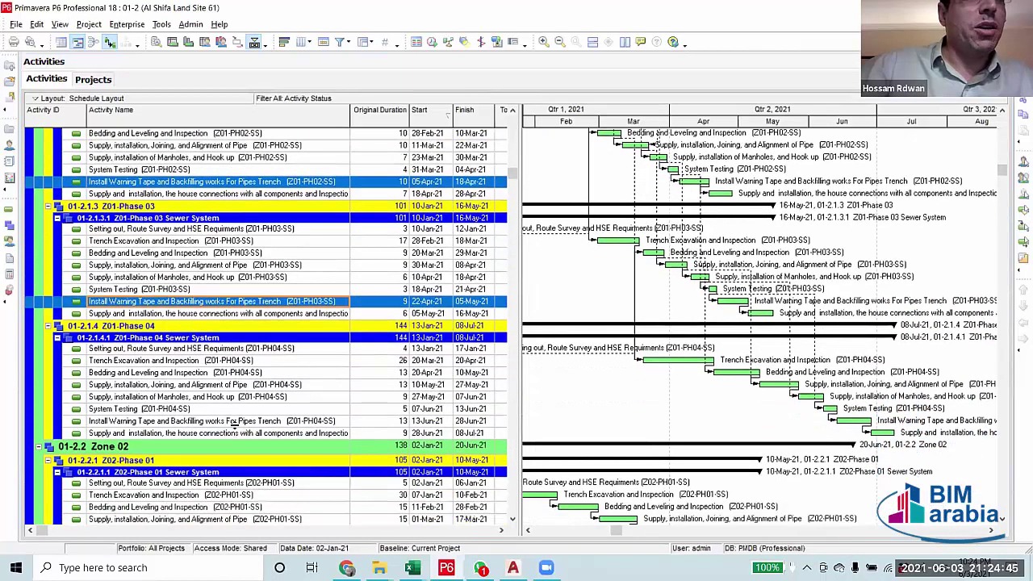
left_click(233, 421, "ctrl")
right_click(235, 429)
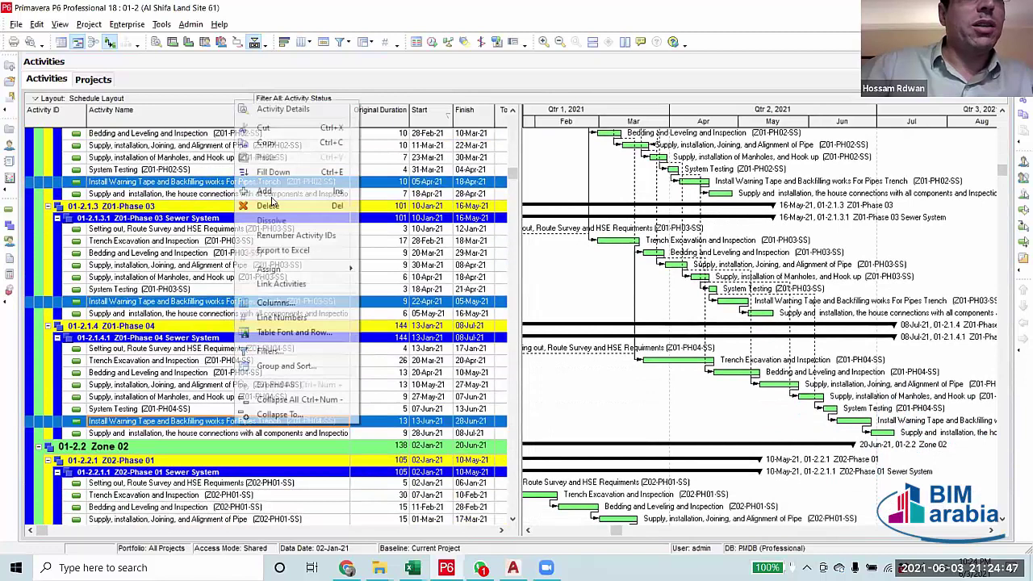
left_click(295, 287)
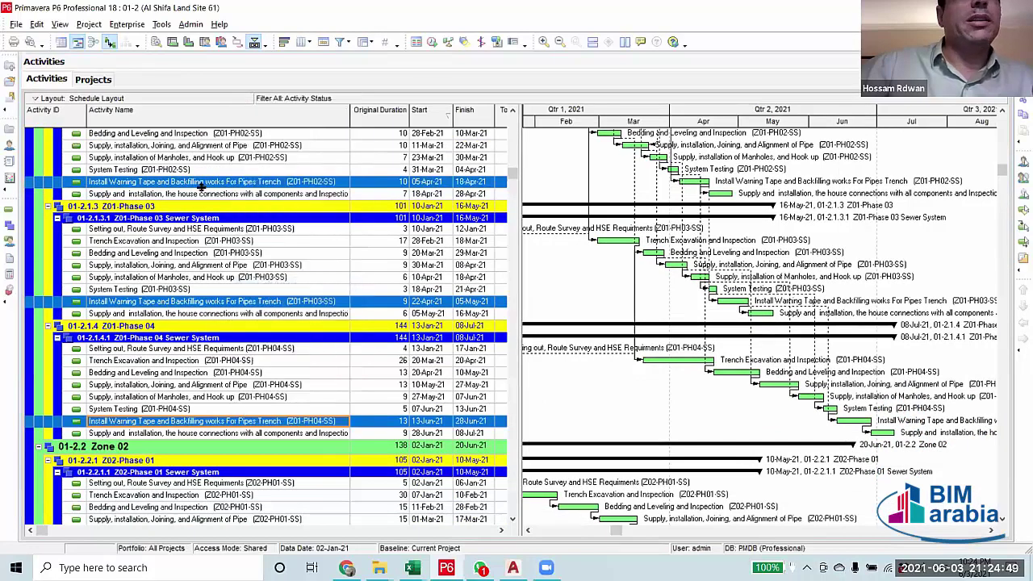
Link the house connections supply and installation activities of Zone 01 Phases 01 to 04 in sequence.
left_click(263, 194)
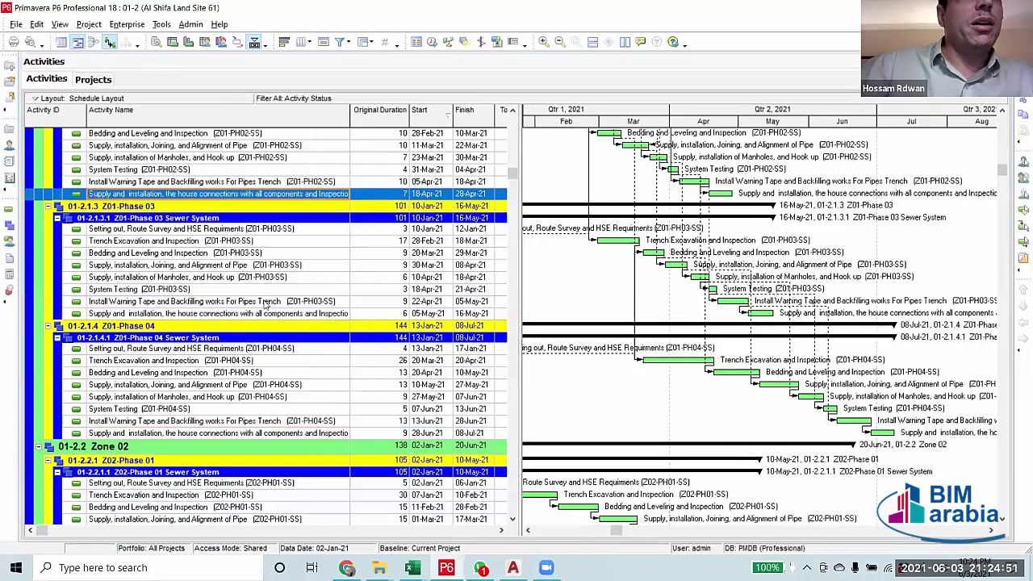
scroll(300, 254, "up", 5)
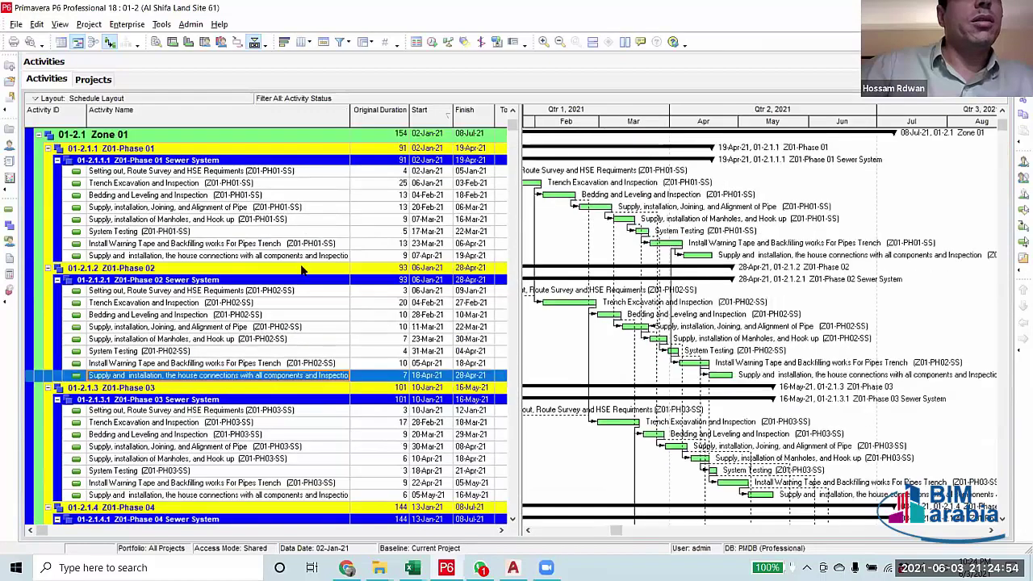
left_click(300, 255)
scroll(300, 331, "down", 2)
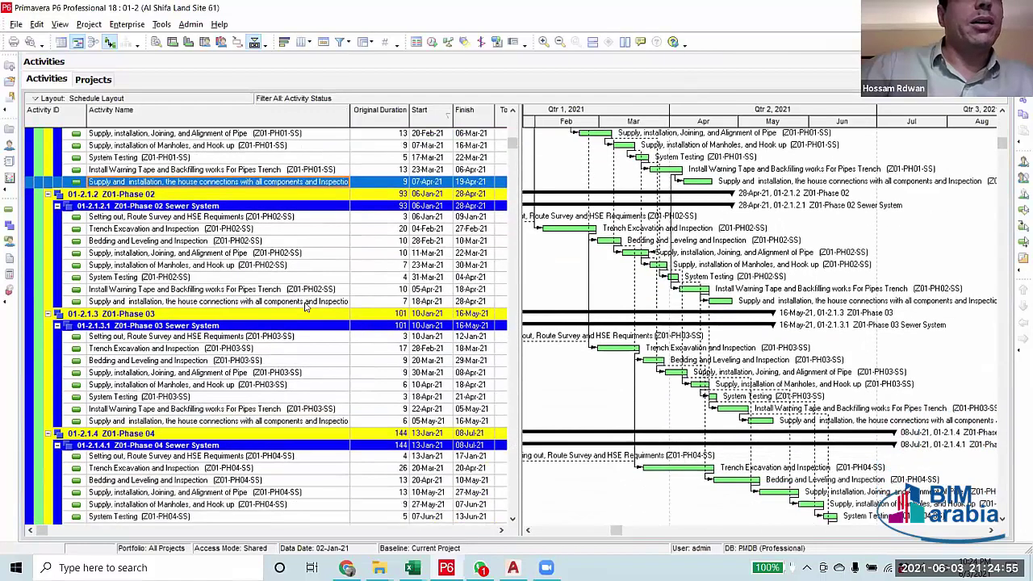
left_click(305, 301)
scroll(304, 351, "down", 2)
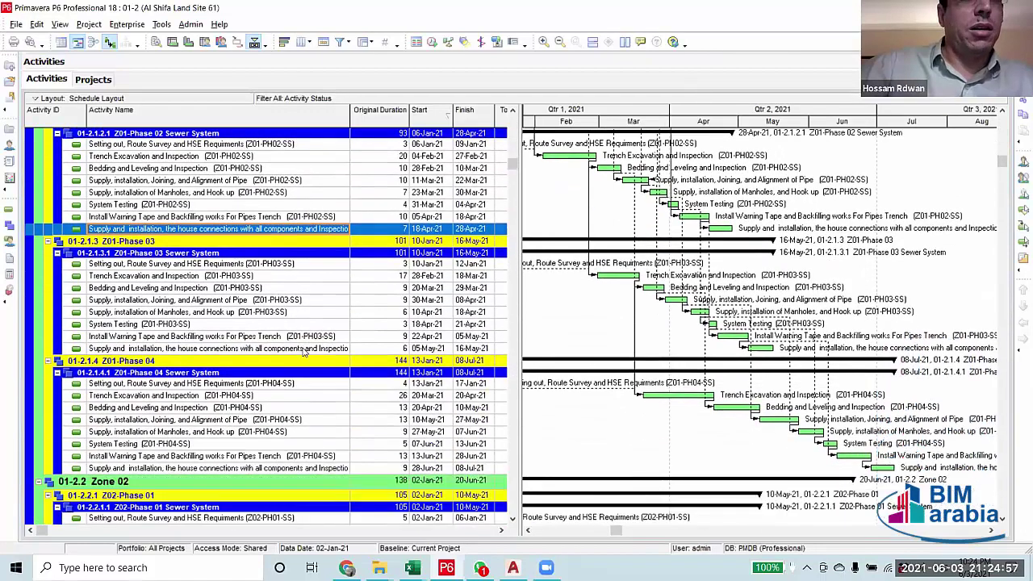
left_click(304, 350, "ctrl")
left_click(336, 469, "ctrl")
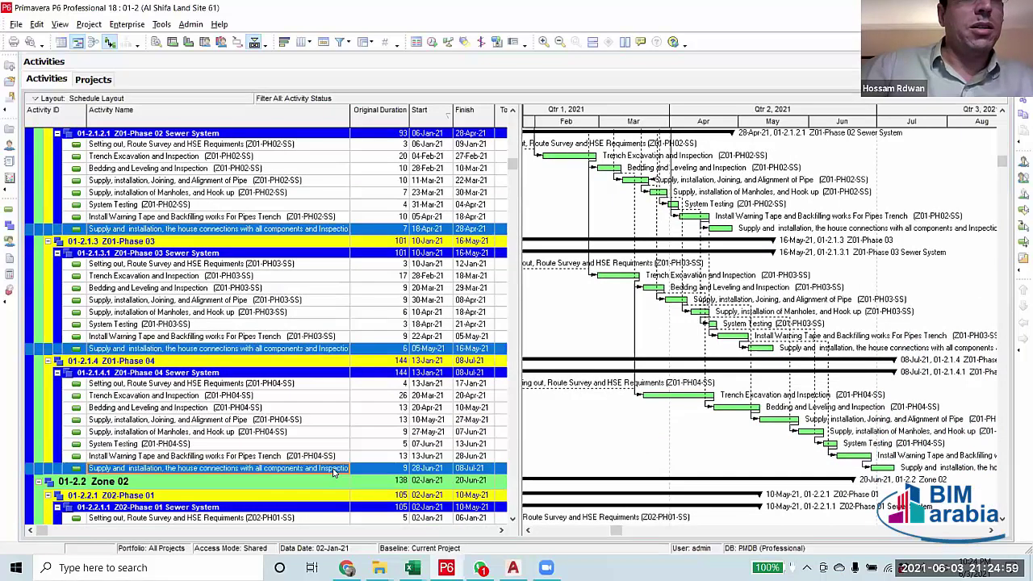
right_click(337, 470)
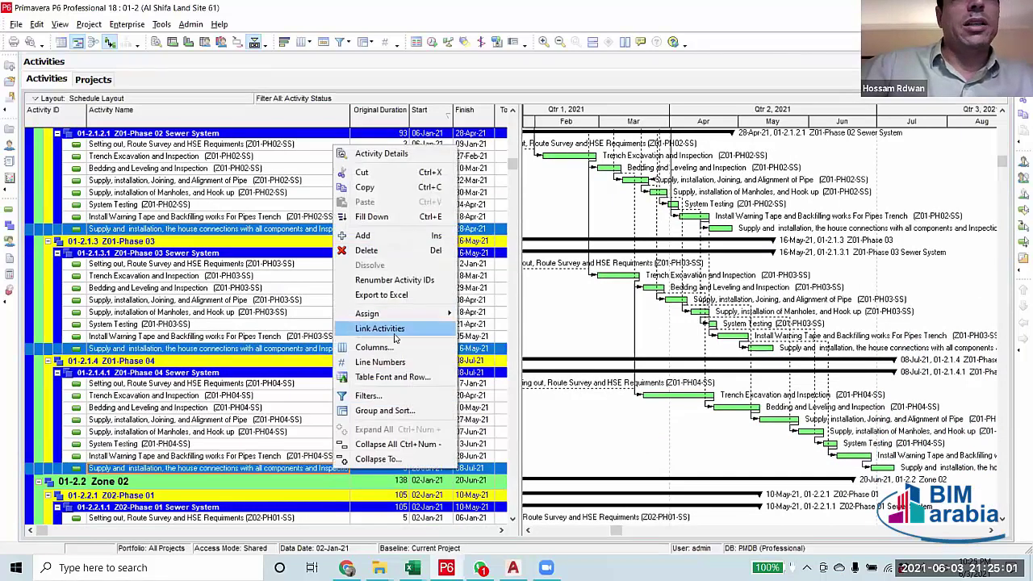
left_click(396, 335)
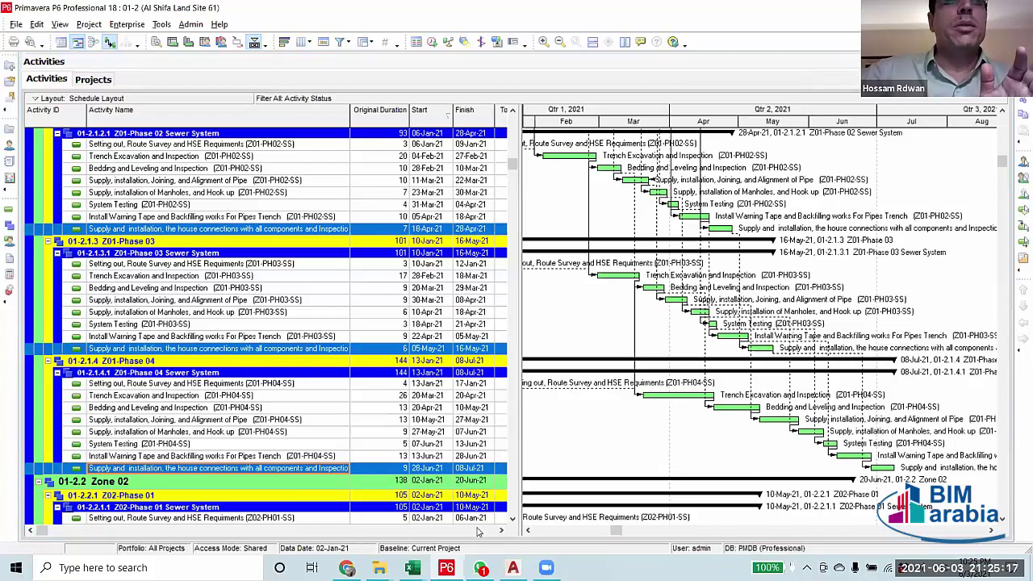
Switch to the AutoCAD site layout and examine how the Zone 1 phases adjoin the phases of the other zones.
key("alt+Tab")
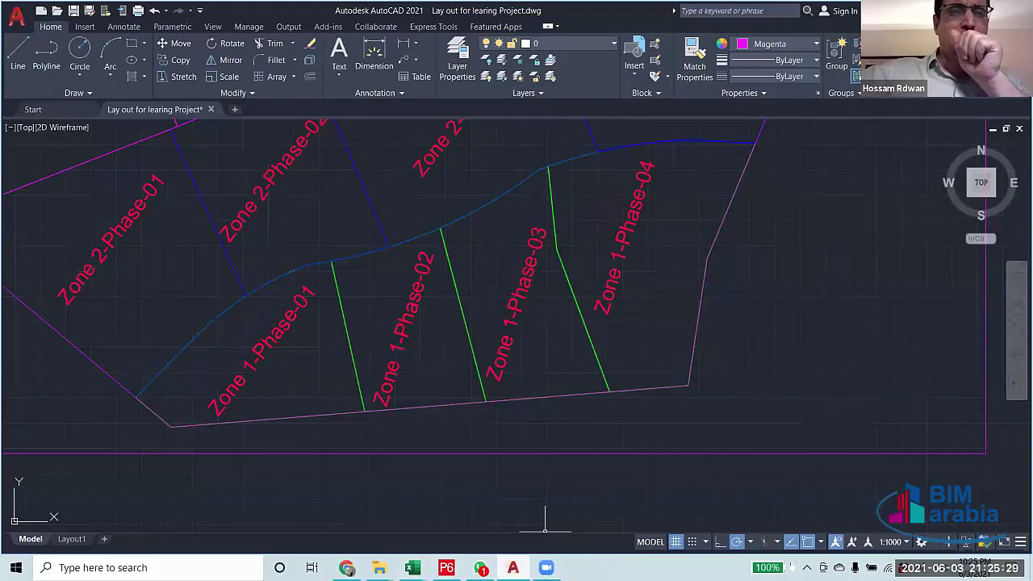
scroll(214, 323, "down", 2)
scroll(203, 276, "up", 4)
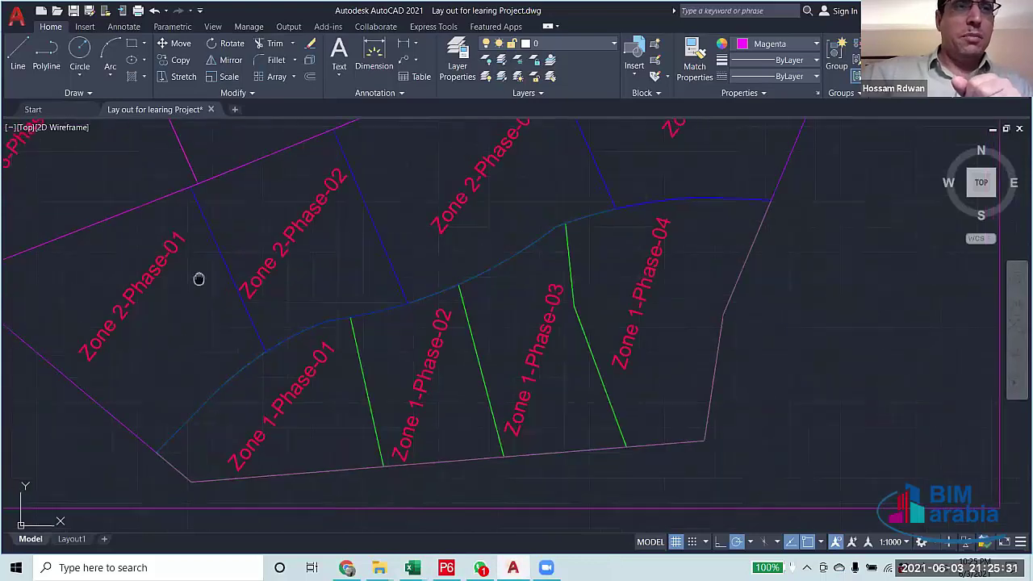
left_click_drag(201, 277, 244, 360)
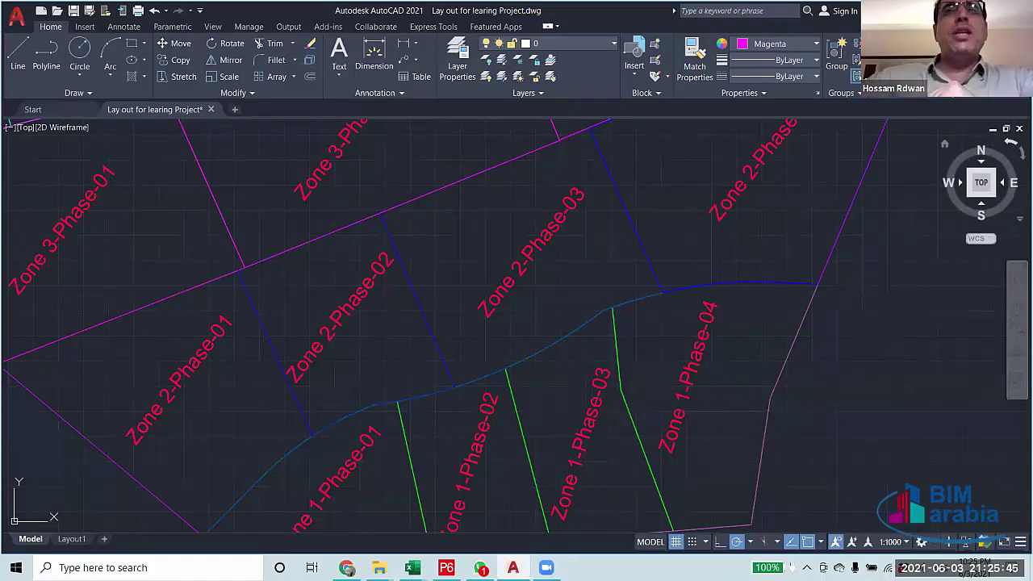
scroll(699, 397, "down", 5)
scroll(698, 404, "up", 4)
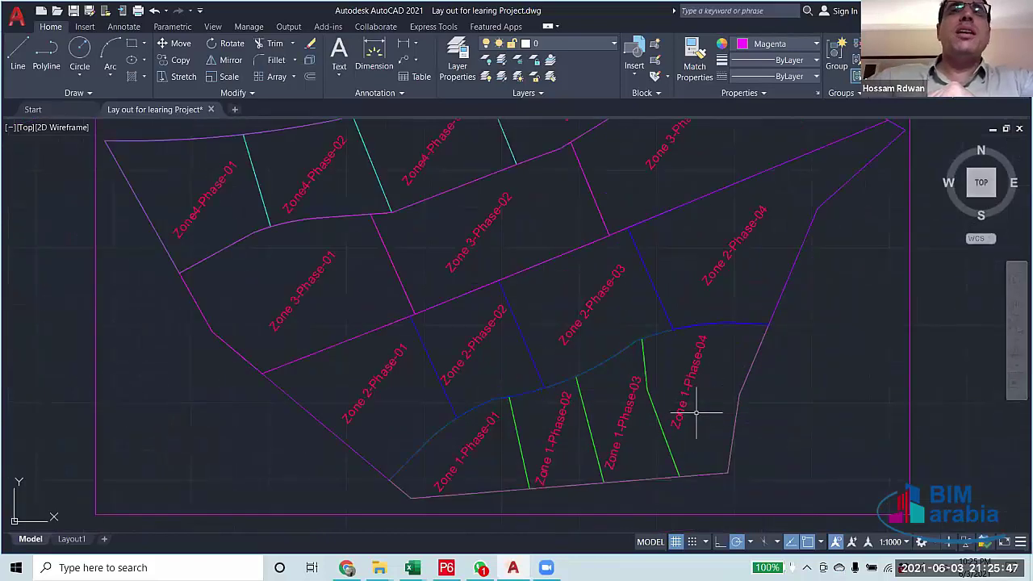
scroll(403, 427, "down", 4)
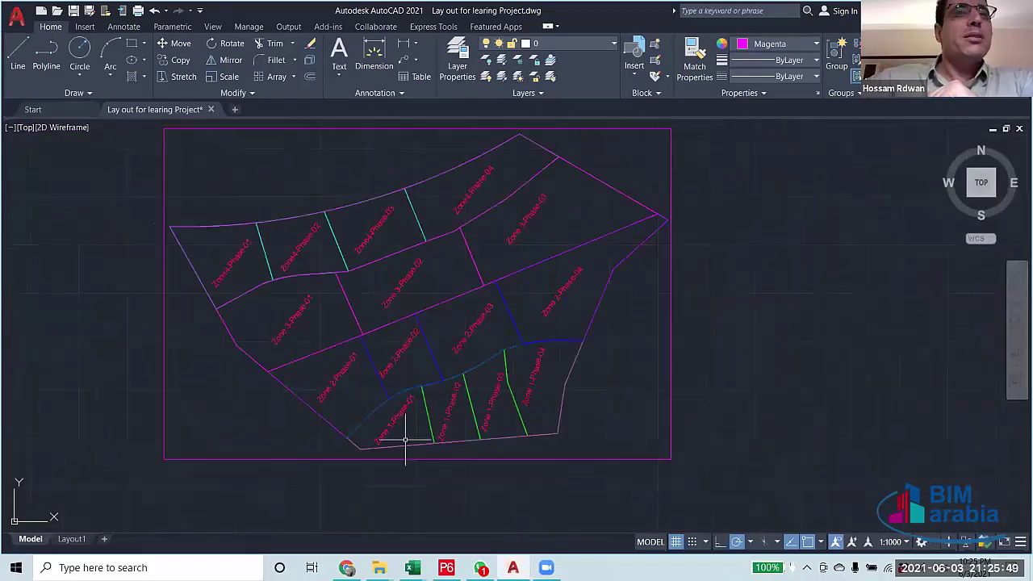
scroll(428, 436, "up", 3)
scroll(428, 436, "up", 1)
scroll(422, 430, "down", 4)
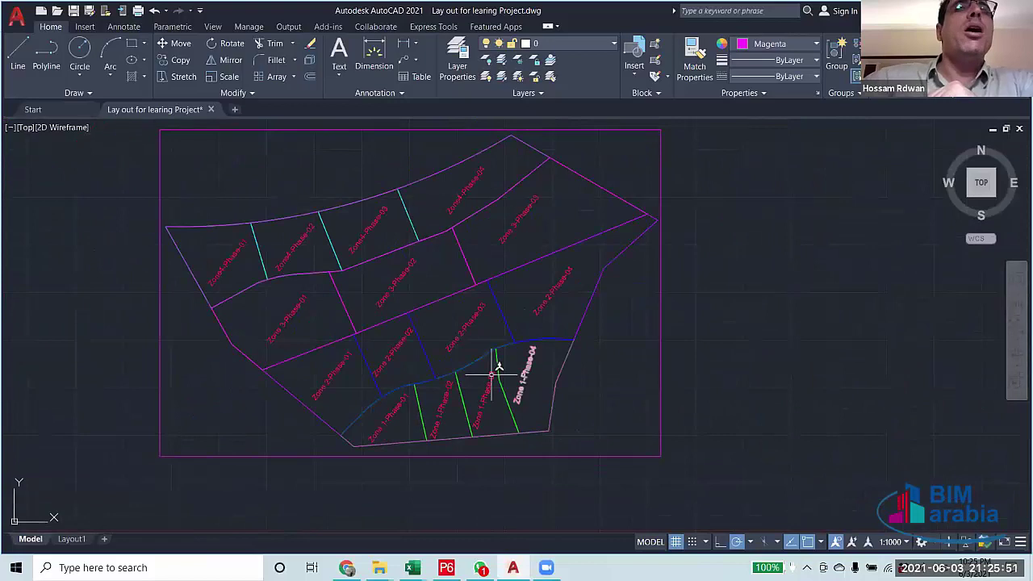
mouse_move(441, 397)
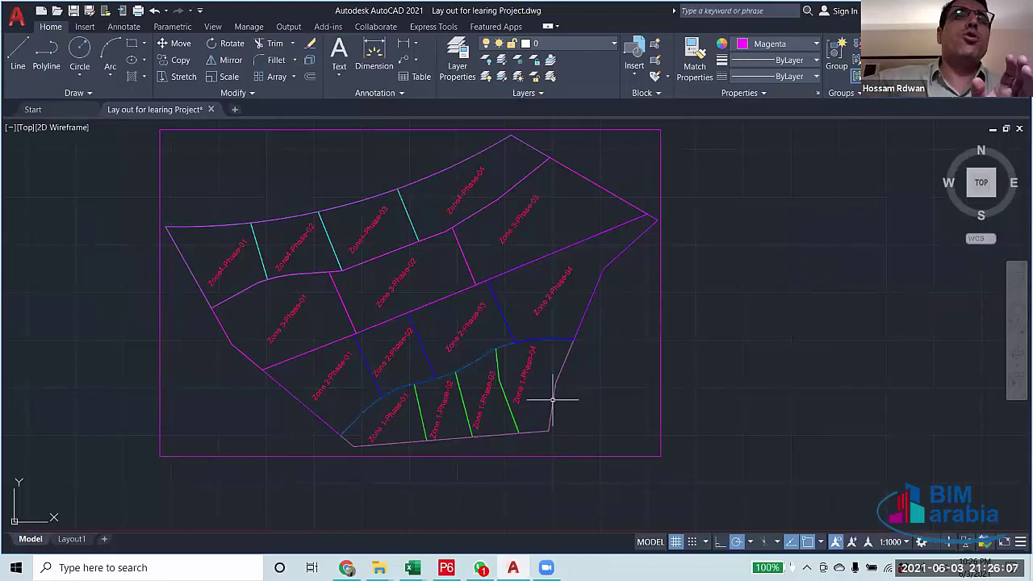
scroll(523, 407, "up", 2)
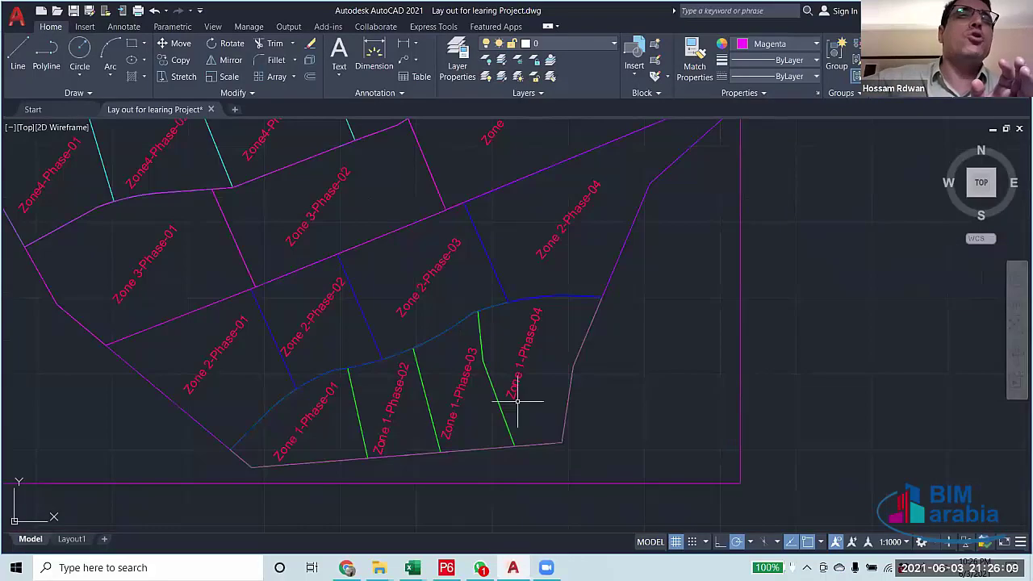
scroll(509, 403, "down", 4)
scroll(504, 413, "up", 2)
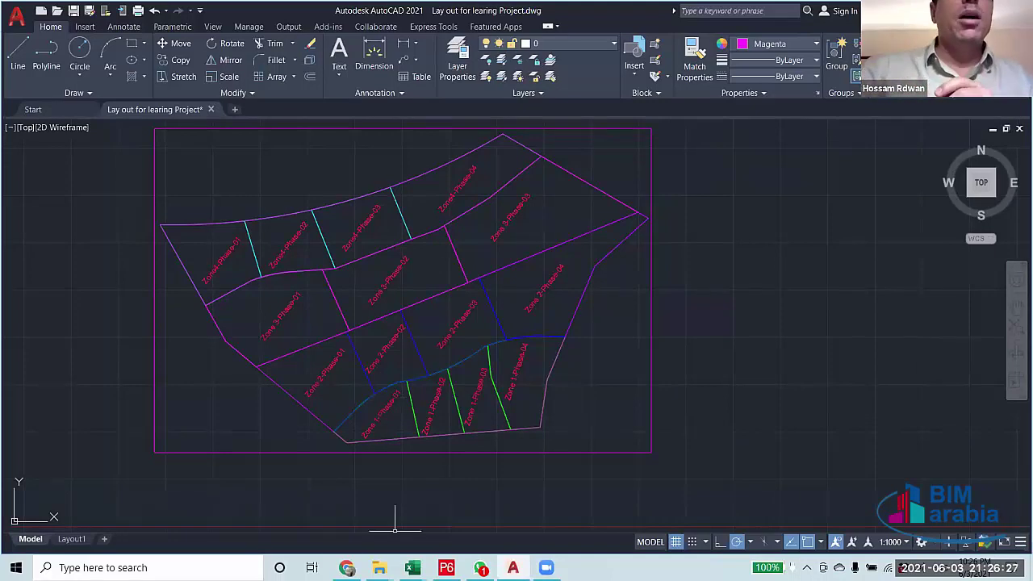
Switch back to Primavera P6 and reschedule the project with the new links.
key("alt+Tab")
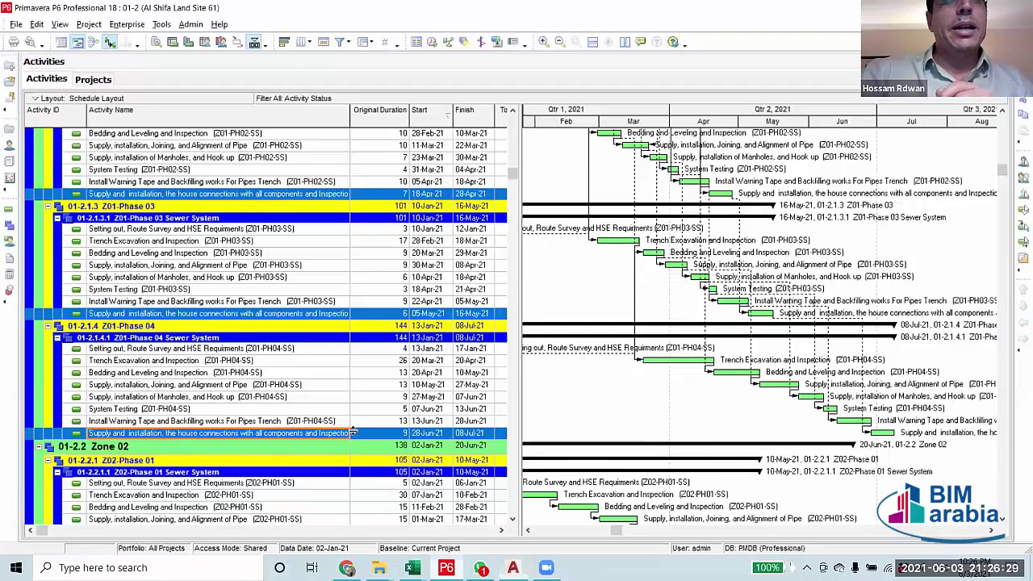
left_click(432, 42)
left_click(663, 232)
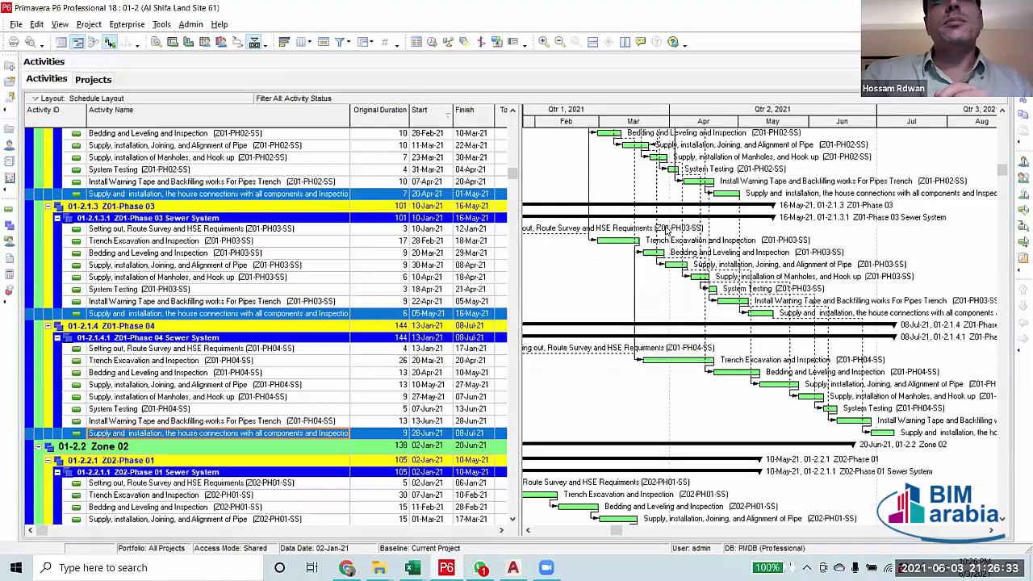
Examine the rescheduled Zone 01 phases and the start of Zone 02 in the activity table and Gantt chart.
scroll(676, 364, "up", 1)
scroll(676, 365, "up", 4)
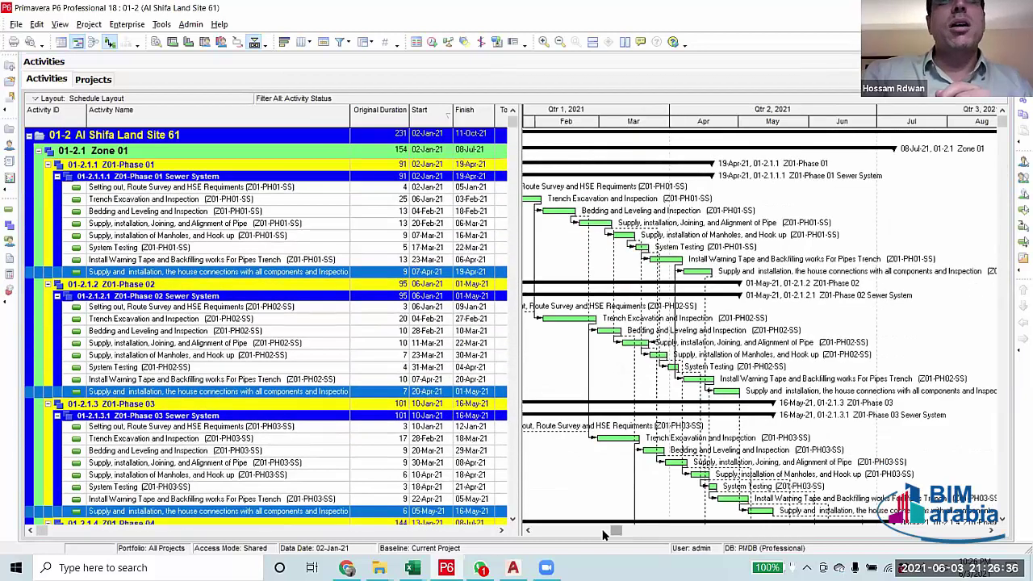
left_click_drag(611, 531, 551, 532)
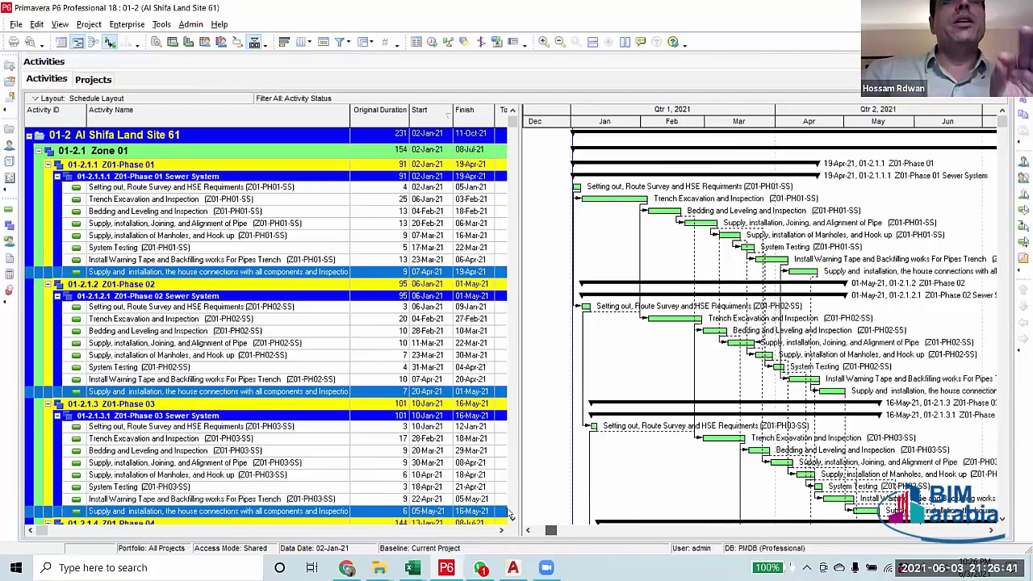
scroll(428, 442, "down", 3)
scroll(428, 443, "down", 3)
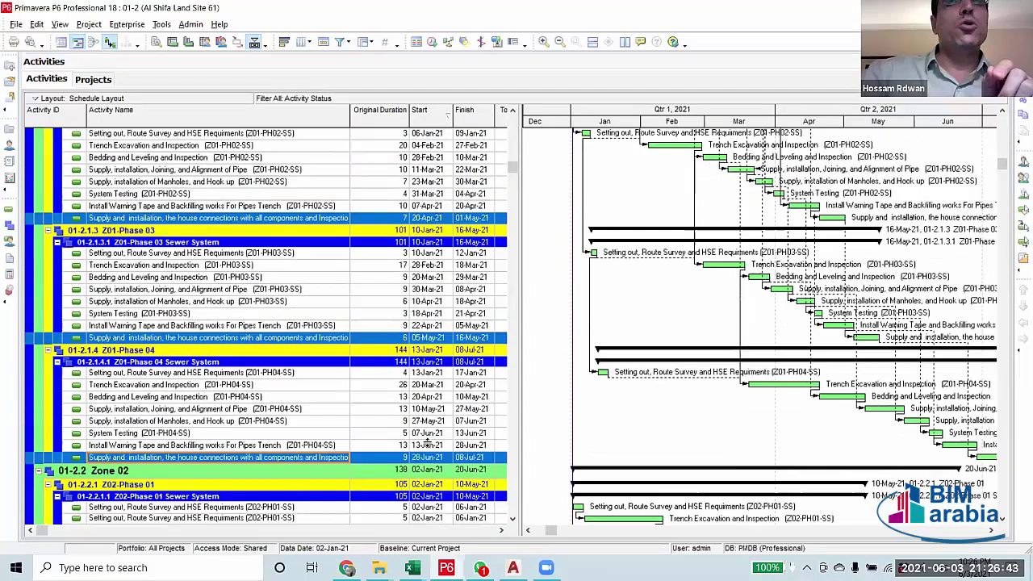
scroll(428, 442, "up", 6)
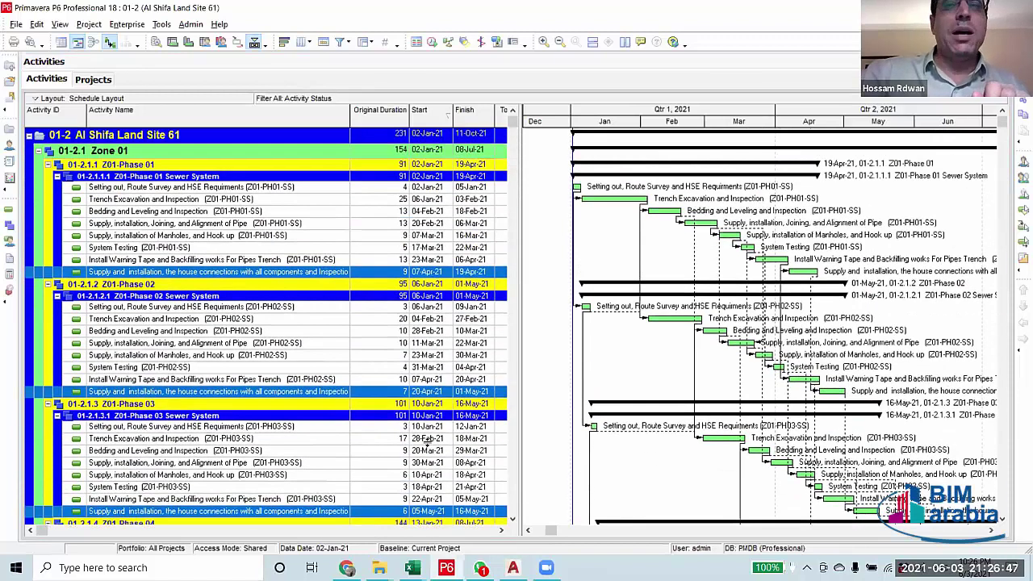
scroll(426, 439, "down", 1)
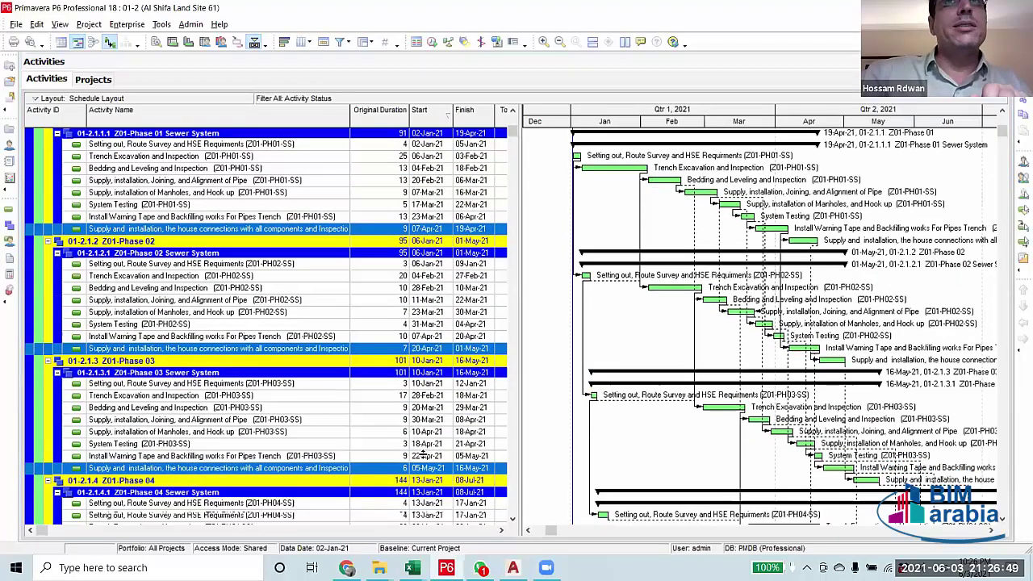
scroll(422, 454, "down", 8)
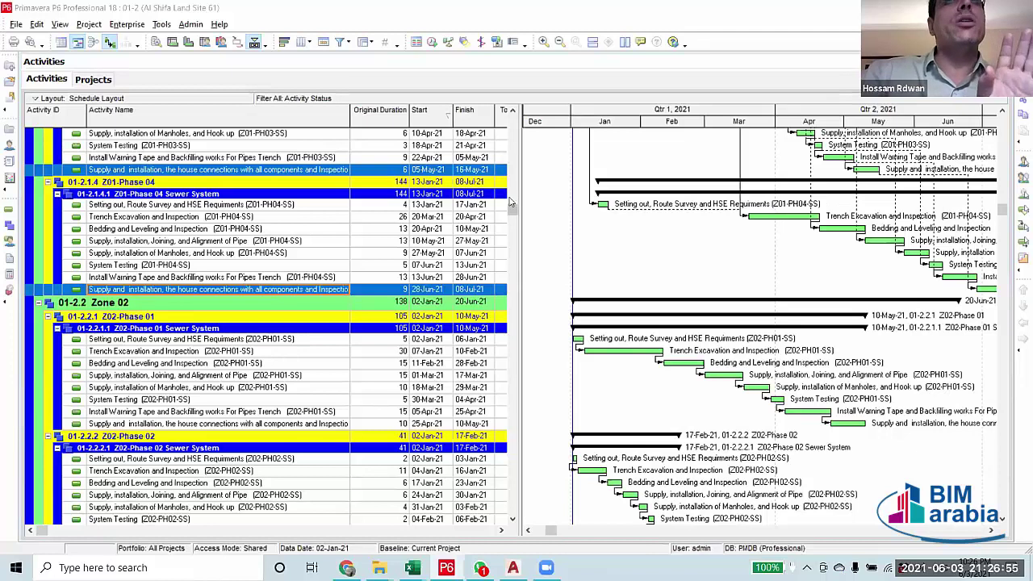
left_click_drag(512, 212, 516, 119)
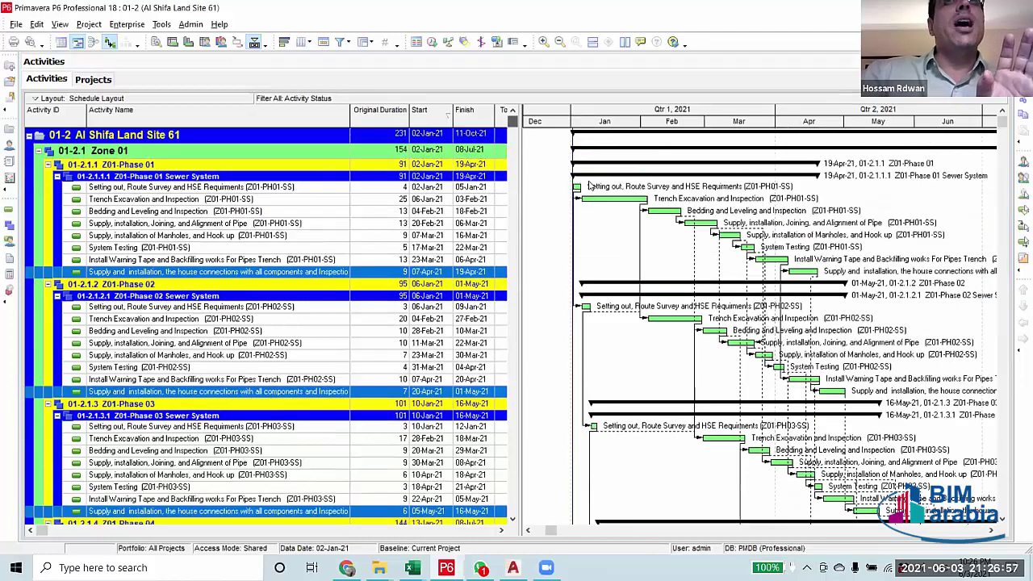
Show the predecessors and successors of the Zone 01 Phase 01 Setting out, Route Survey and HSE Requirments activity.
left_click(80, 187)
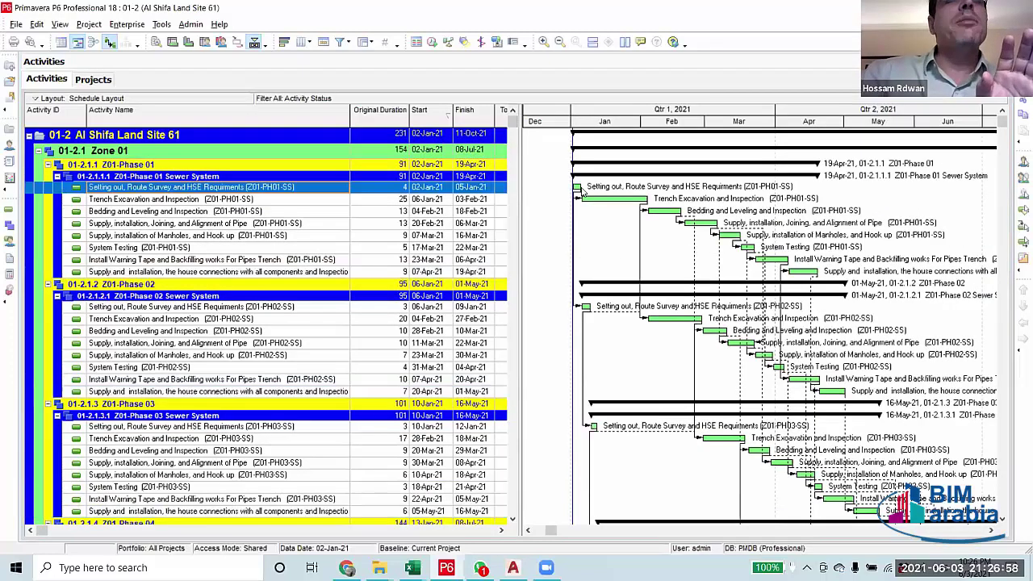
left_click(158, 42)
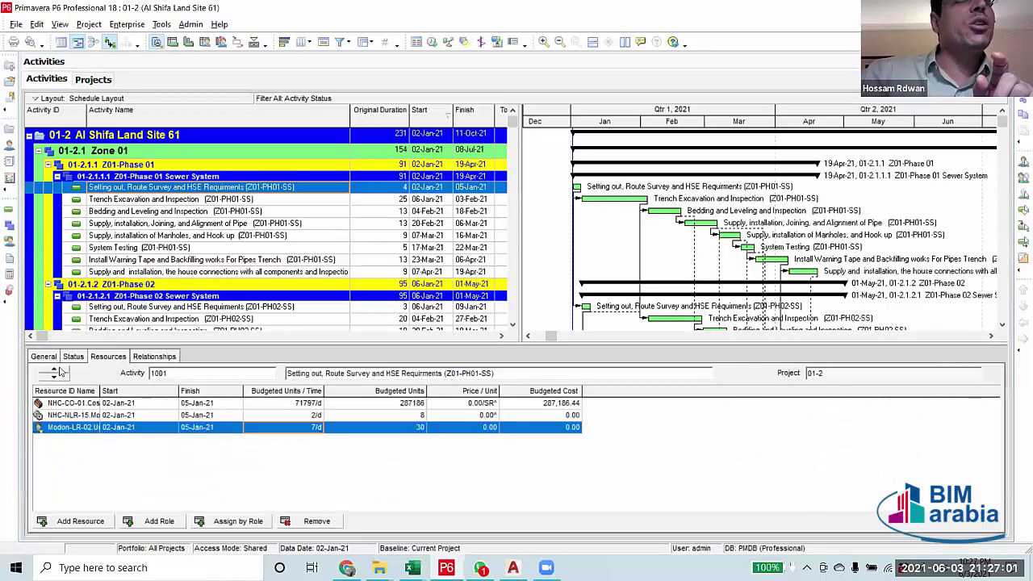
left_click(150, 356)
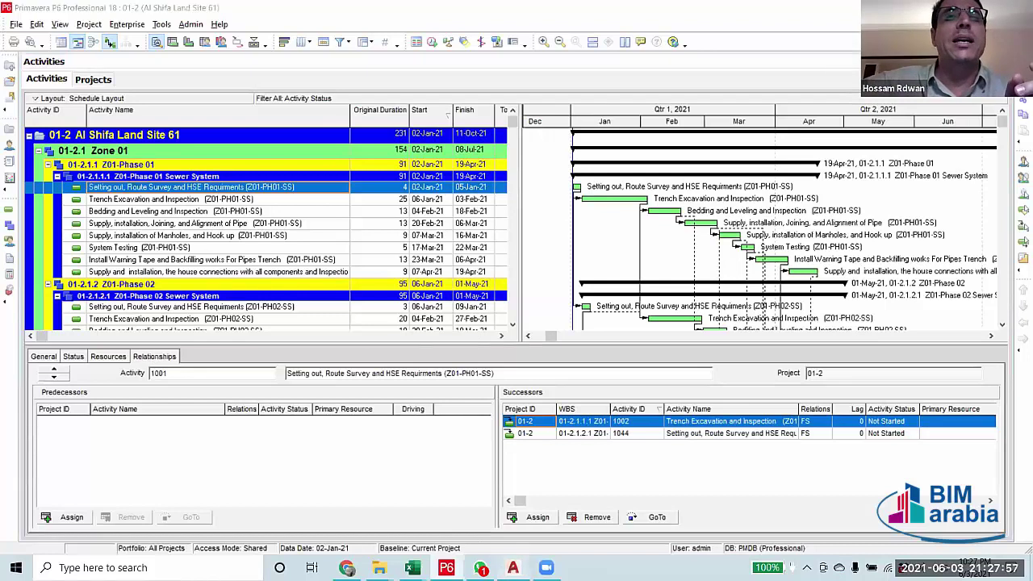
Switch to the AutoCAD site layout again and examine the Zone 1 phases alongside the neighbouring Zone 2 phases.
left_click(513, 567)
scroll(477, 406, "down", 4)
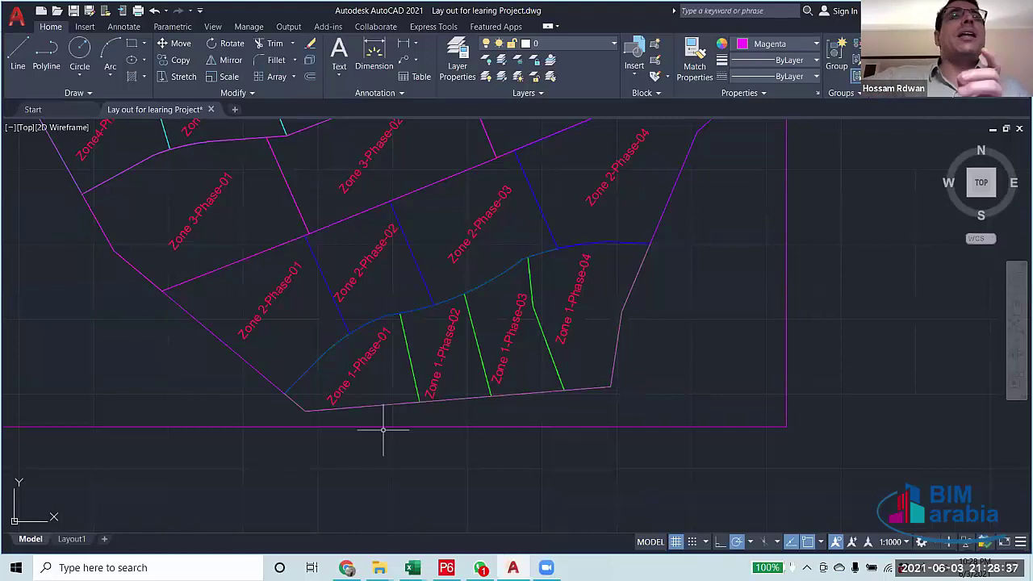
scroll(415, 368, "down", 2)
scroll(414, 369, "up", 5)
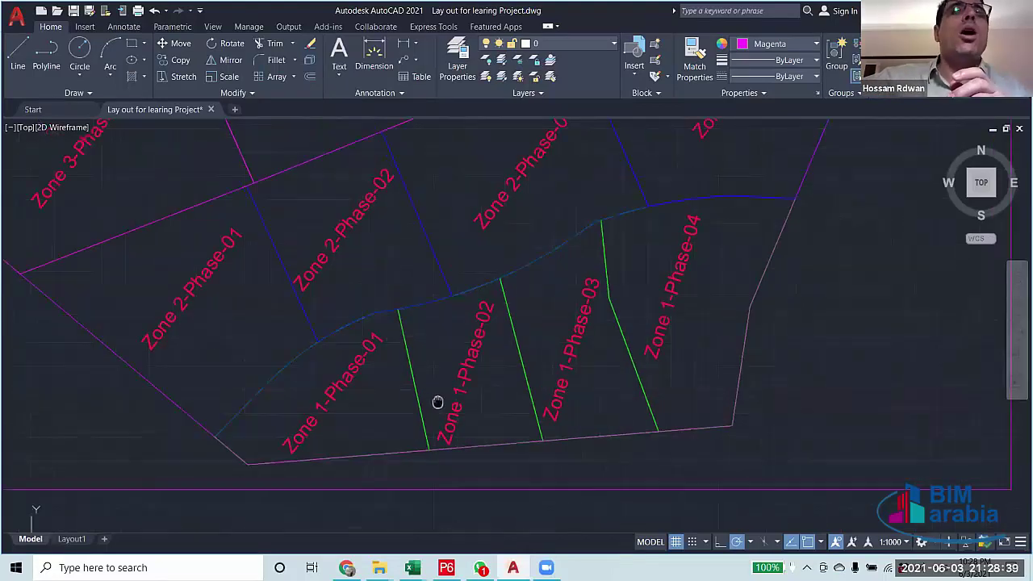
left_click_drag(456, 449, 467, 470)
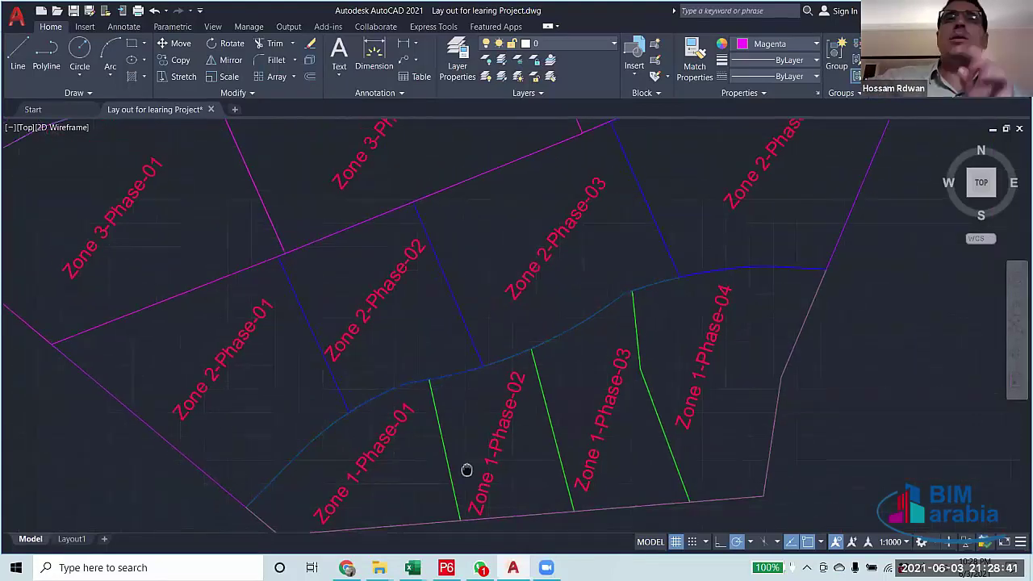
scroll(467, 459, "down", 4)
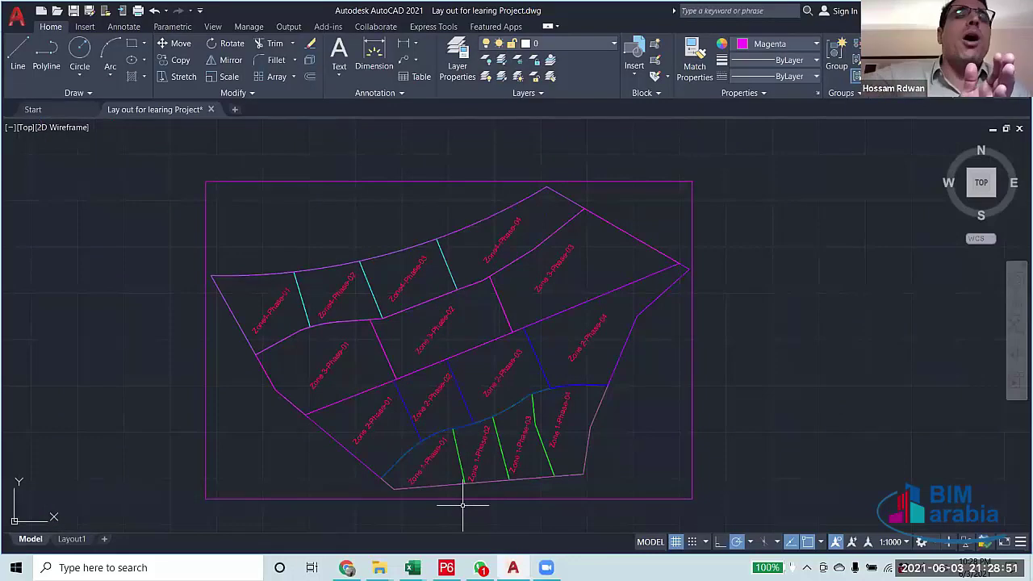
Highlight the Zone 1 phase boundaries and the Zone 2-Phase-01 label in the AutoCAD layout to compare the two zones.
scroll(526, 444, "up", 2)
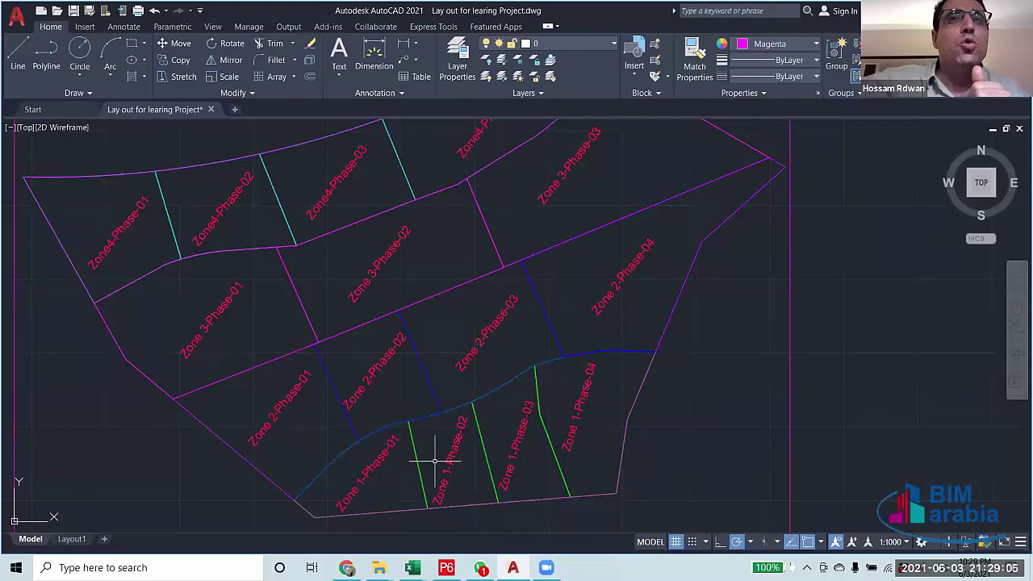
mouse_move(580, 444)
left_mouse_down()
mouse_move(414, 442)
mouse_move(368, 479)
left_mouse_up()
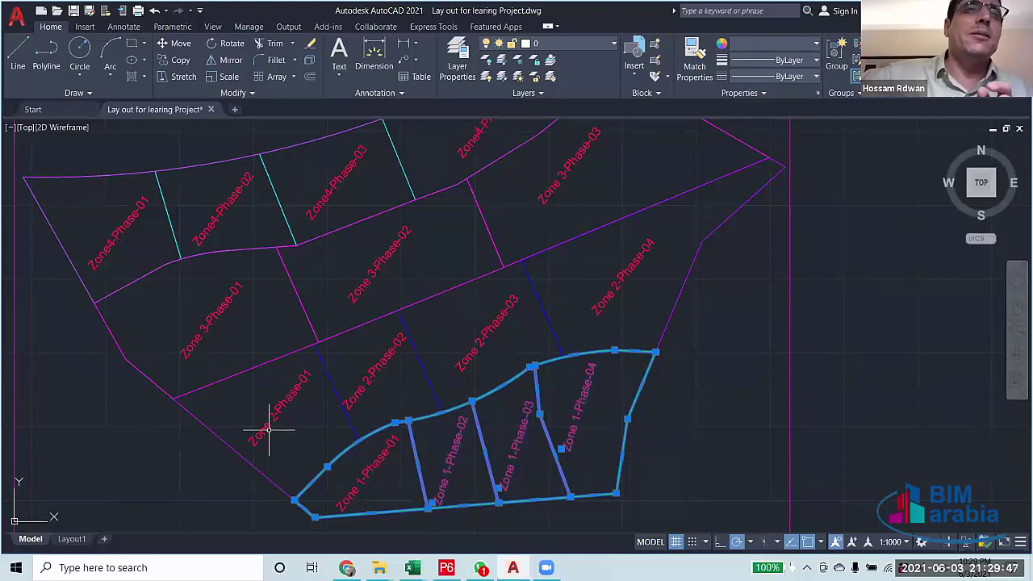
left_click(248, 440)
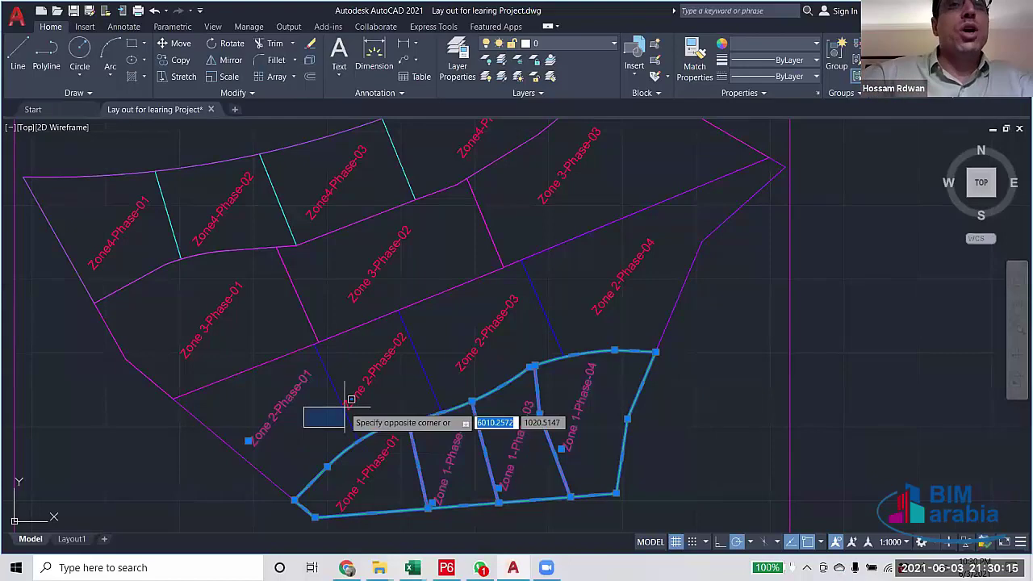
key("Escape")
Highlight the Zone 2-Phase-03 and Zone 2-Phase-04 labels, clear the selection and examine the whole site layout.
left_click(464, 359)
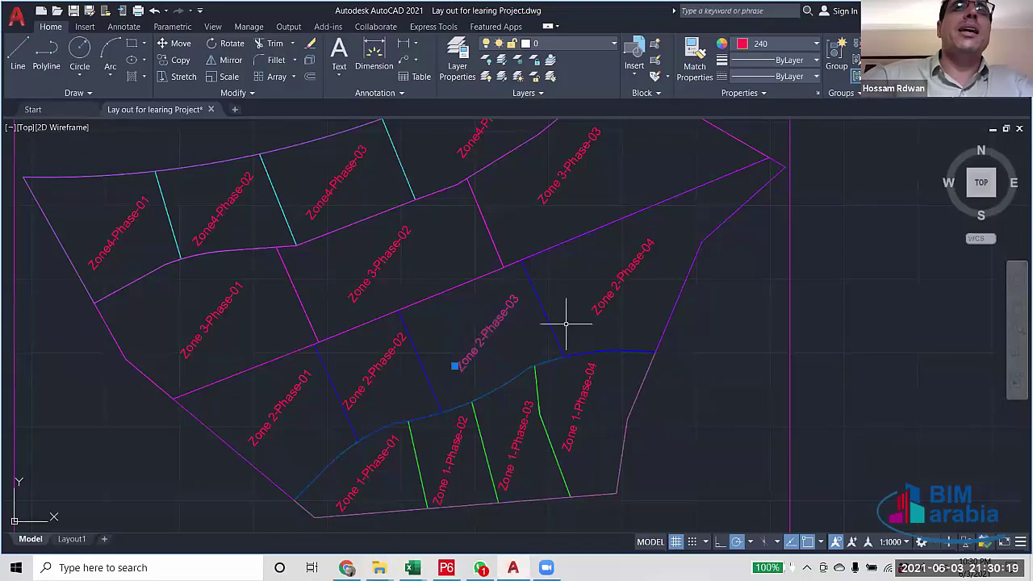
left_click(625, 305)
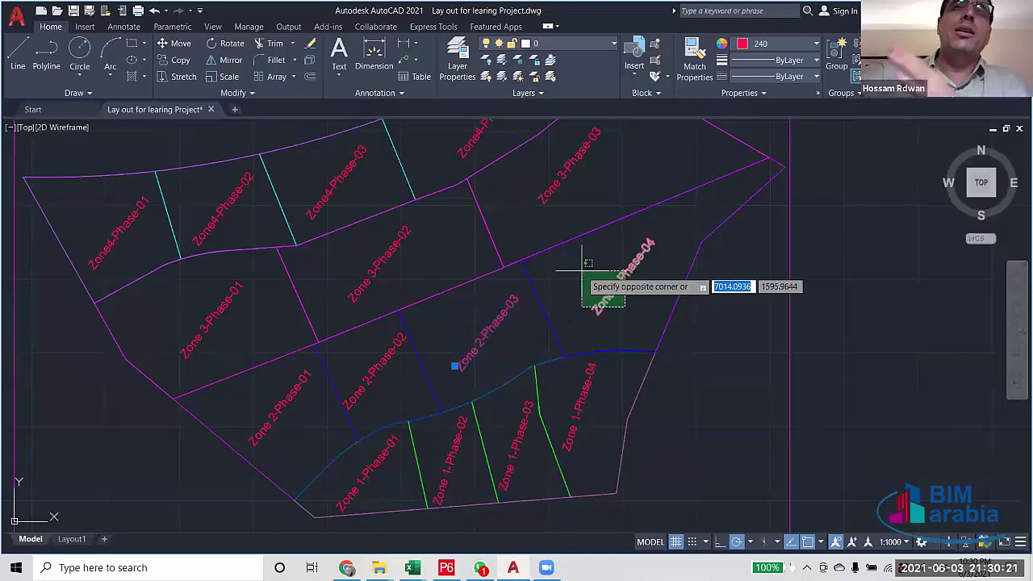
left_click(582, 264)
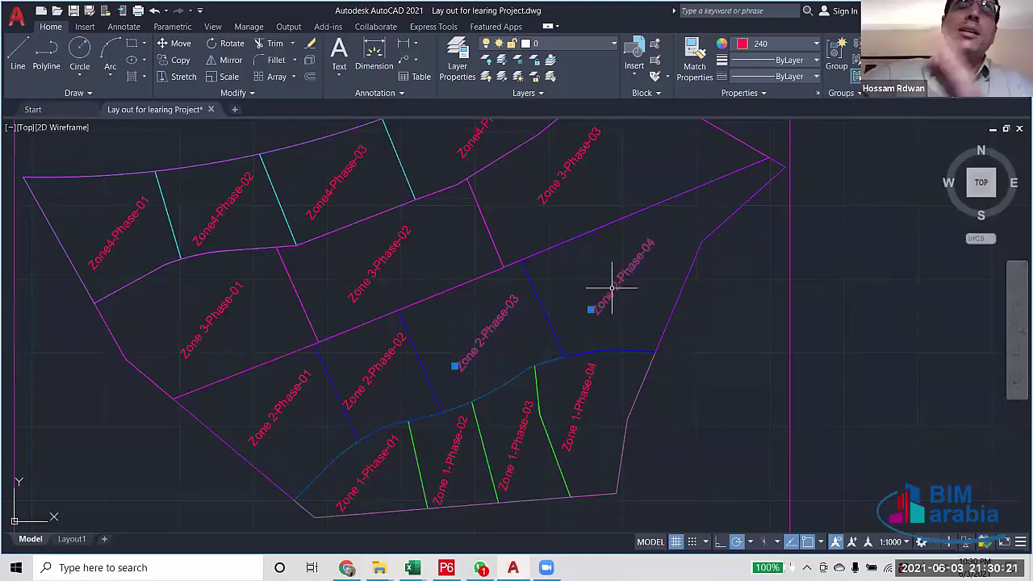
left_click(545, 314)
left_click_drag(599, 356, 653, 388)
key("ctrl+z")
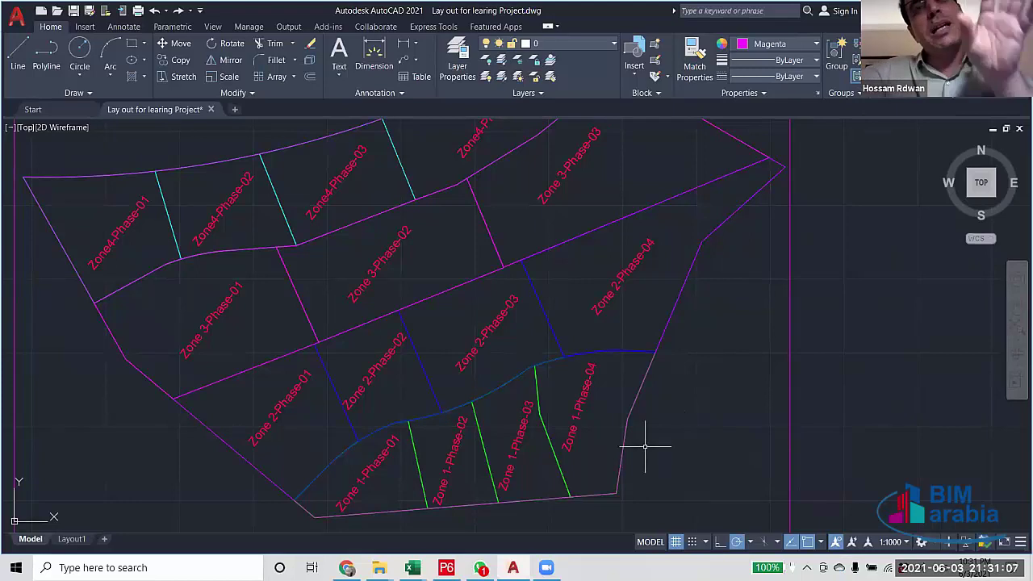
scroll(685, 452, "down", 3)
left_click_drag(601, 412, 566, 413)
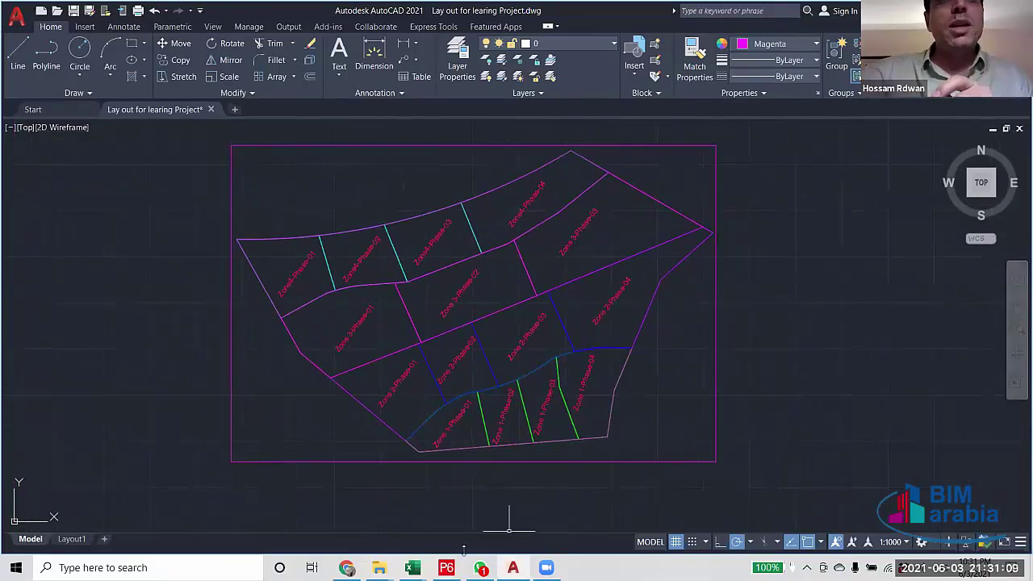
left_click(540, 365)
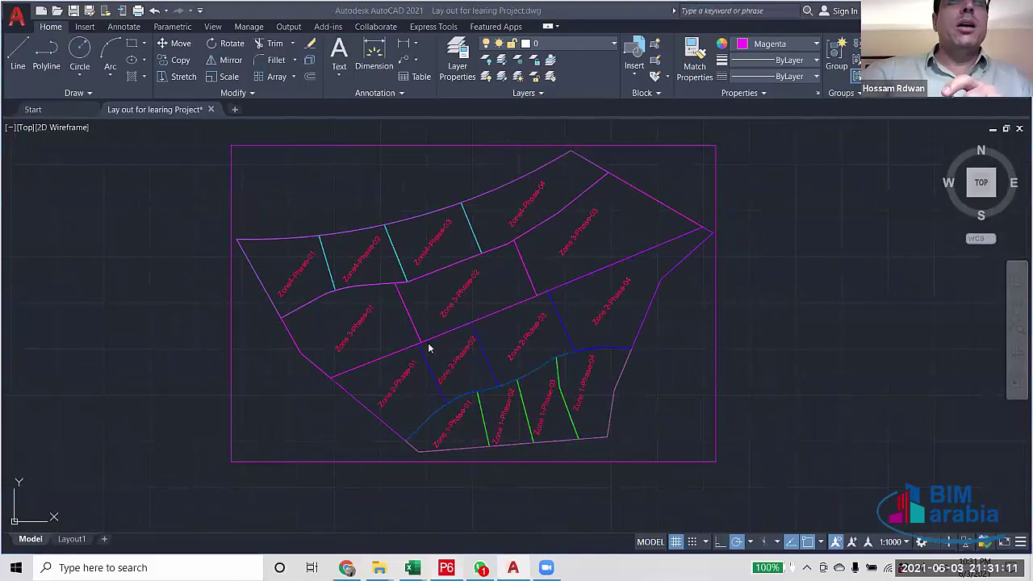
Switch back to Primavera P6 and examine the Zone 01 phases in the activity table and Gantt chart.
key("alt+Tab")
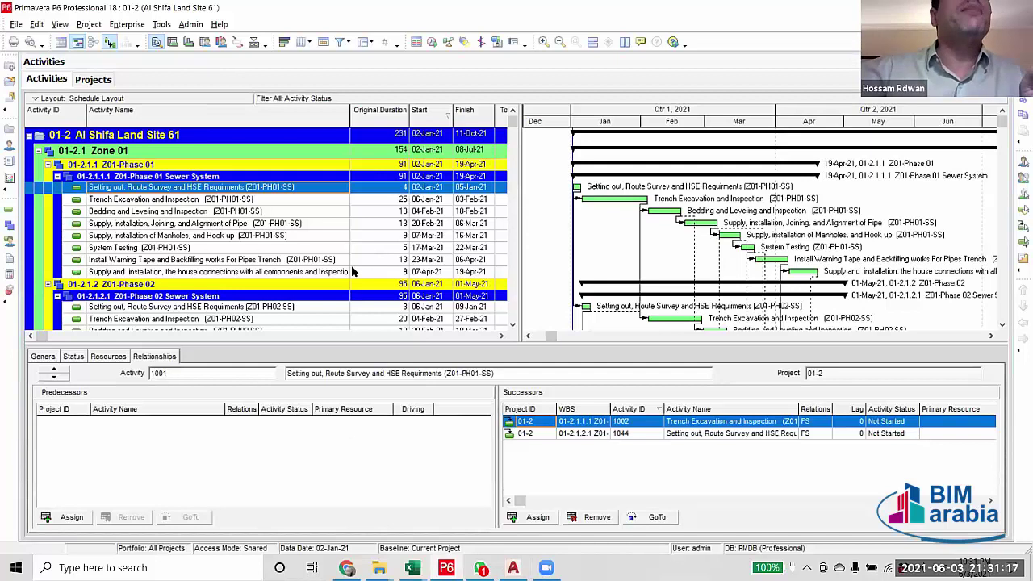
scroll(355, 270, "down", 3)
scroll(202, 207, "down", 2)
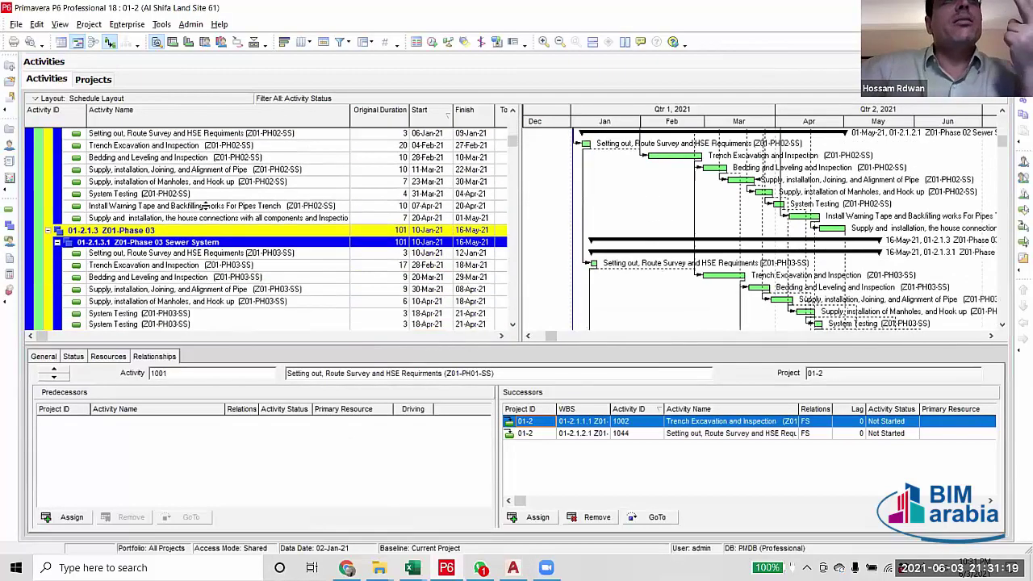
scroll(205, 208, "down", 2)
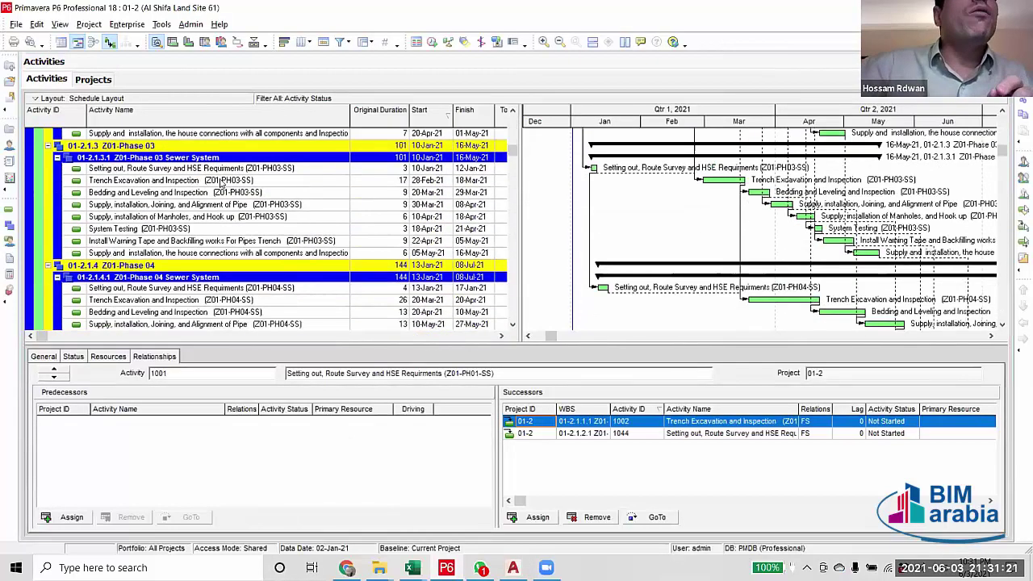
scroll(219, 185, "up", 3)
scroll(216, 187, "up", 2)
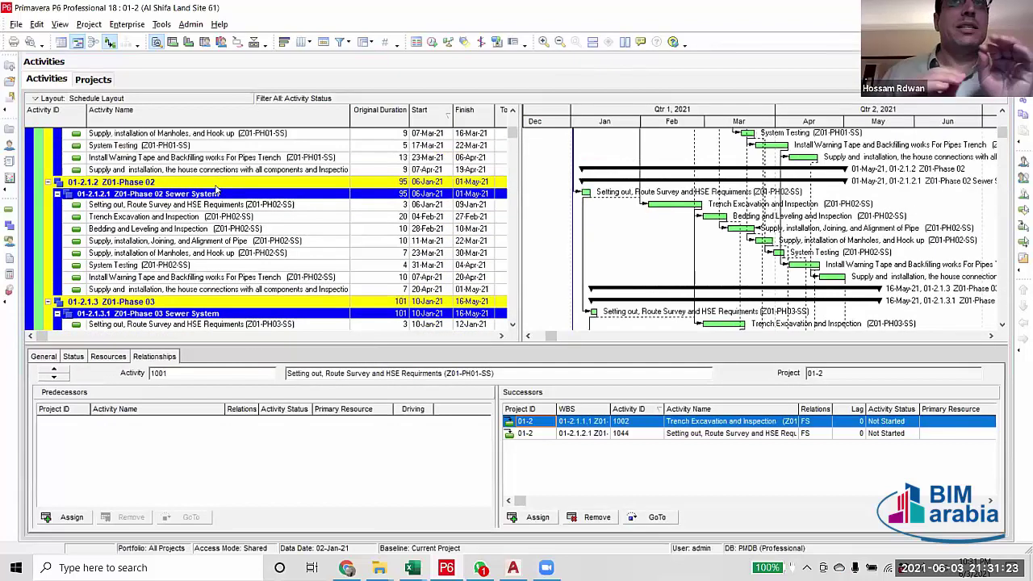
scroll(217, 188, "up", 2)
scroll(216, 188, "up", 2)
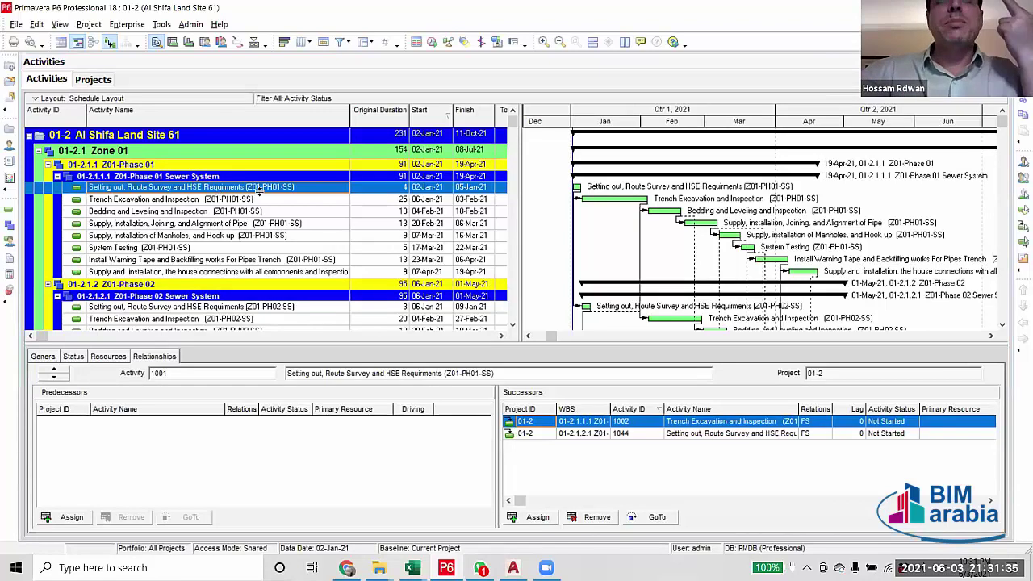
Inspect the relationships of the Zone 01 Phase 01 trench excavation, setting out, bedding and system testing activities.
left_click(256, 199)
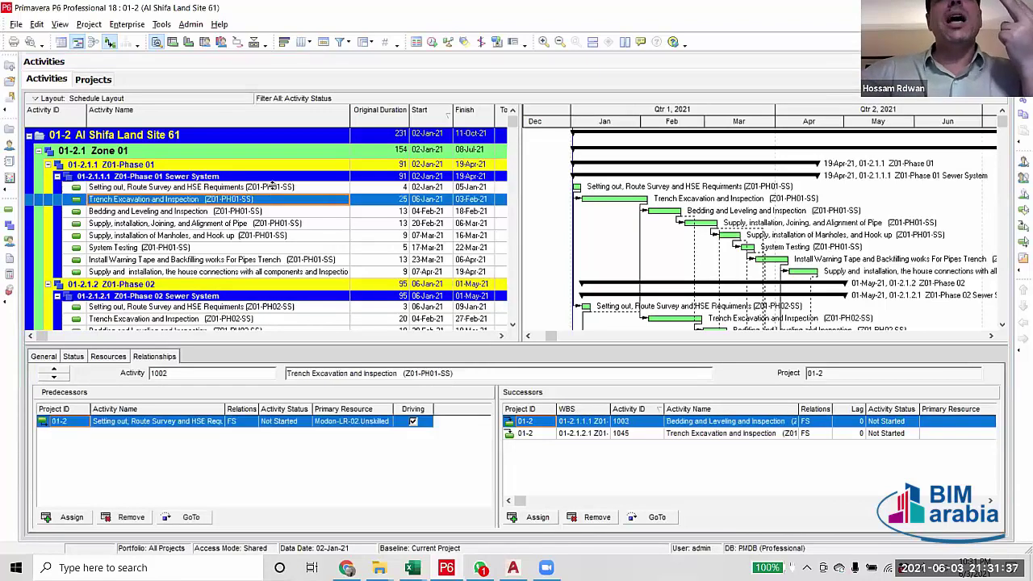
left_click(271, 190)
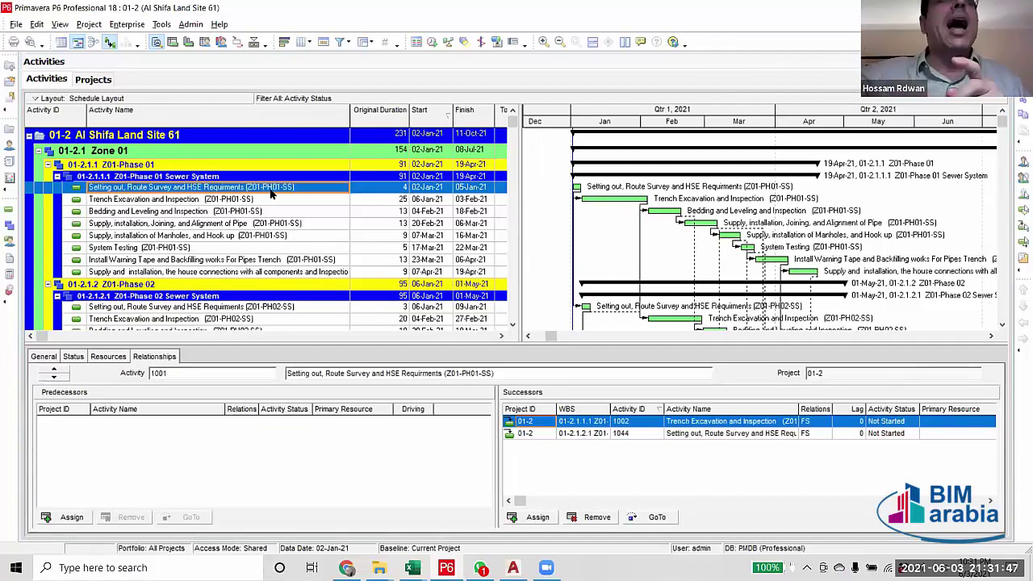
left_click(269, 214)
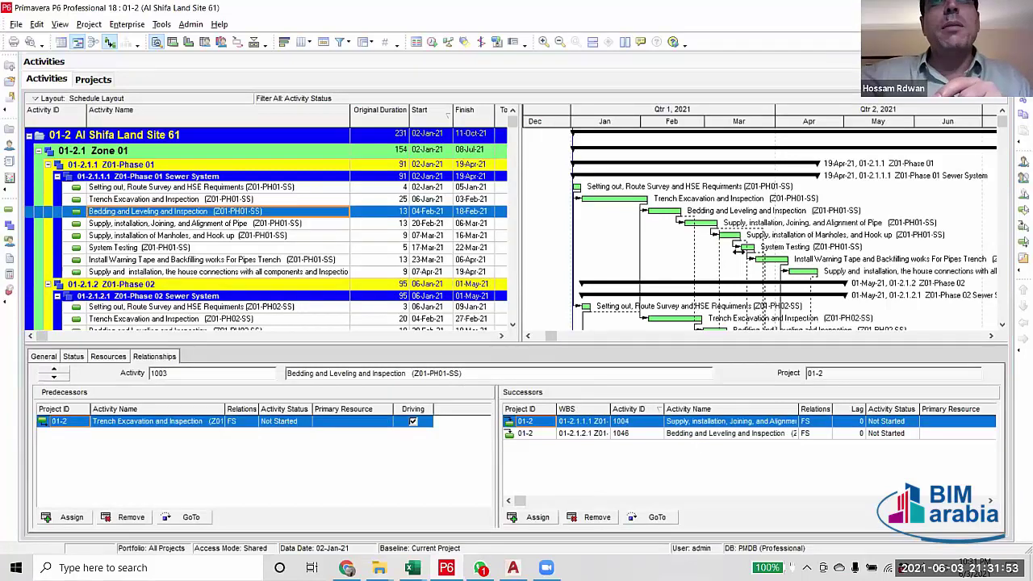
left_click(710, 247)
Show the predecessors and successors of the house connections activity that ends Zone 01 Phase 04.
scroll(696, 286, "down", 6)
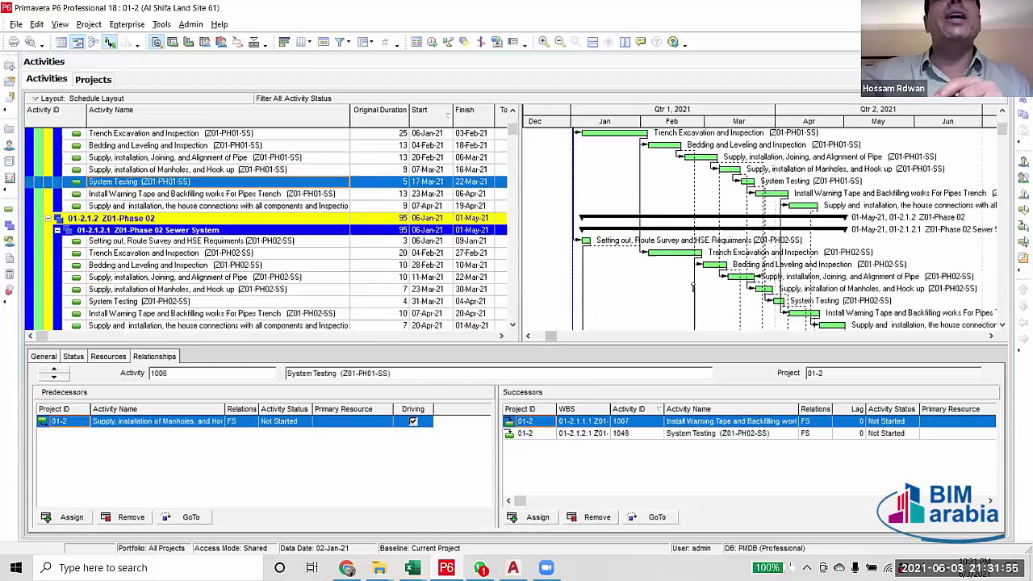
scroll(697, 285, "down", 3)
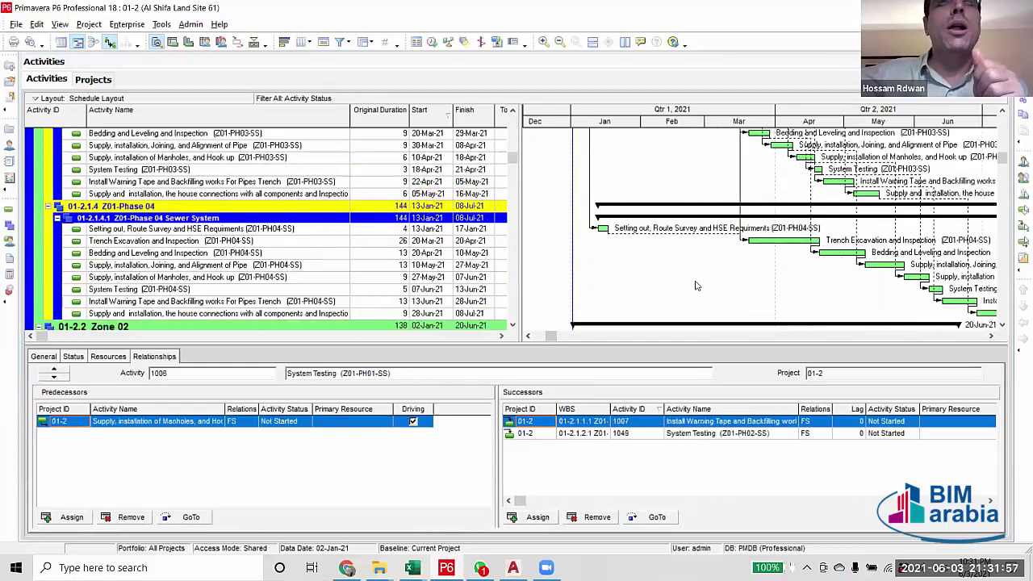
scroll(111, 144, "down", 2)
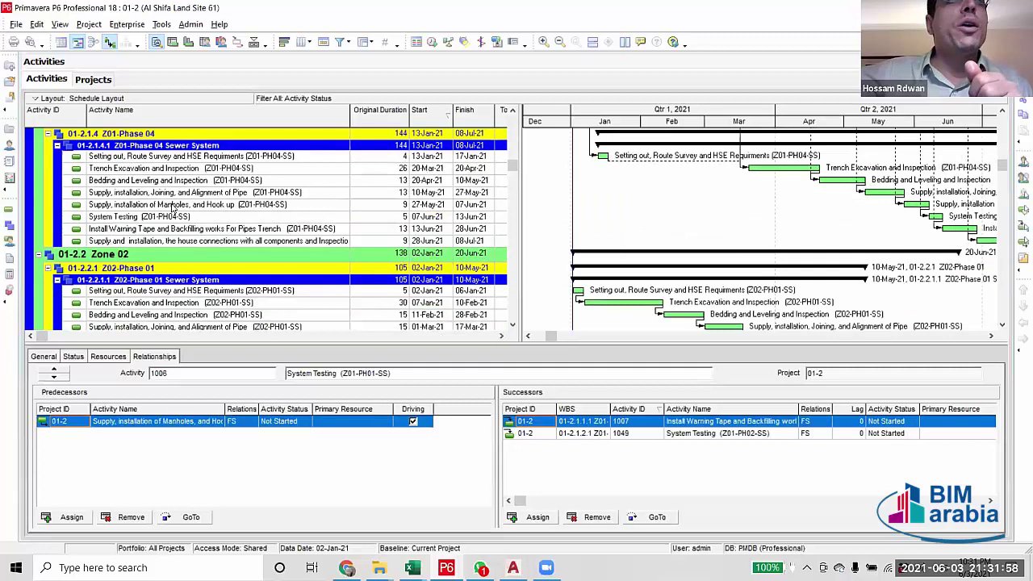
left_click(142, 241)
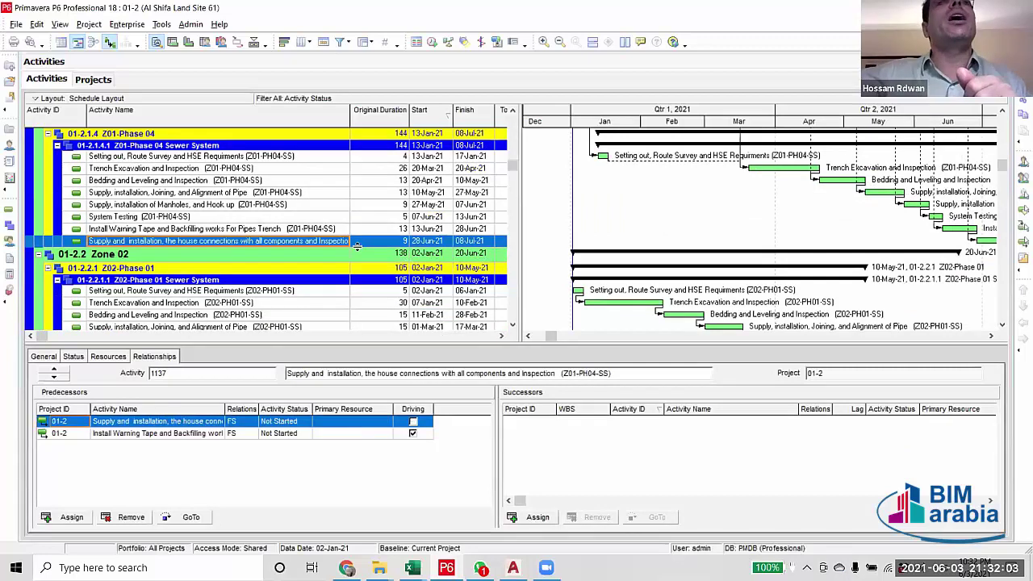
Review Zone 01 Phases 01 to 03 and inspect the relationships of the Phase 01 setting out, trench excavation and bedding activities.
scroll(364, 266, "up", 4)
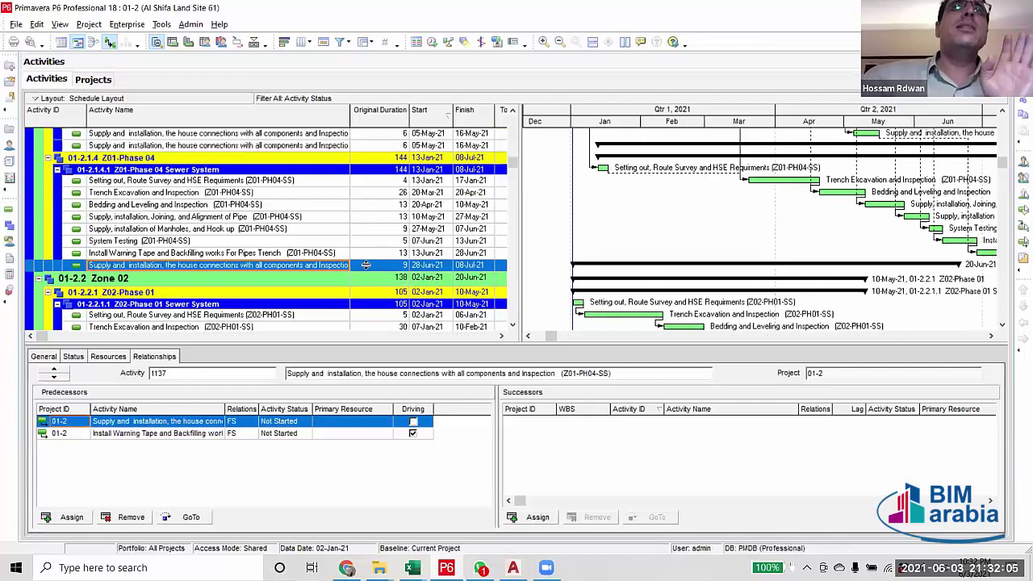
scroll(401, 274, "up", 6)
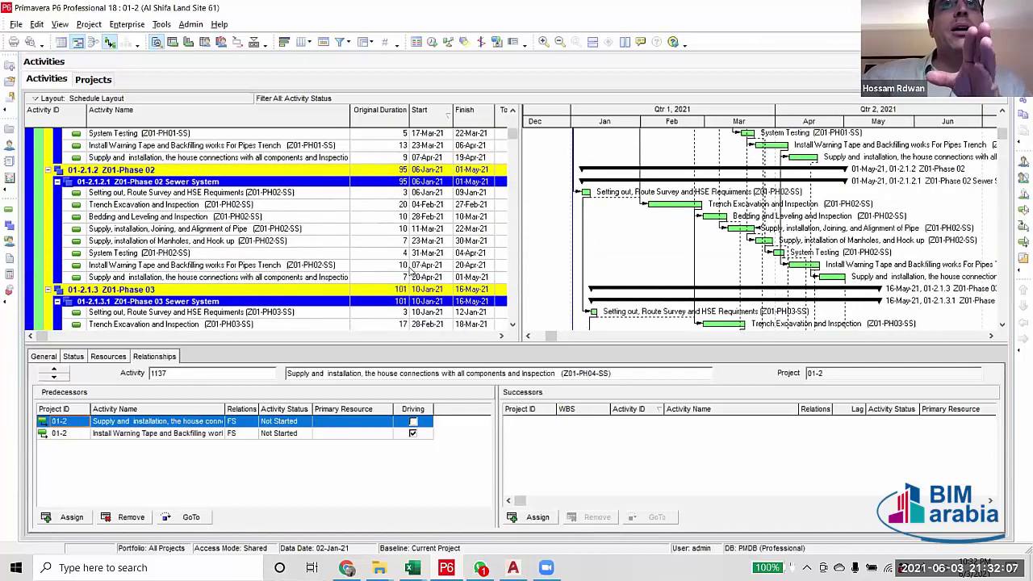
scroll(386, 227, "down", 2)
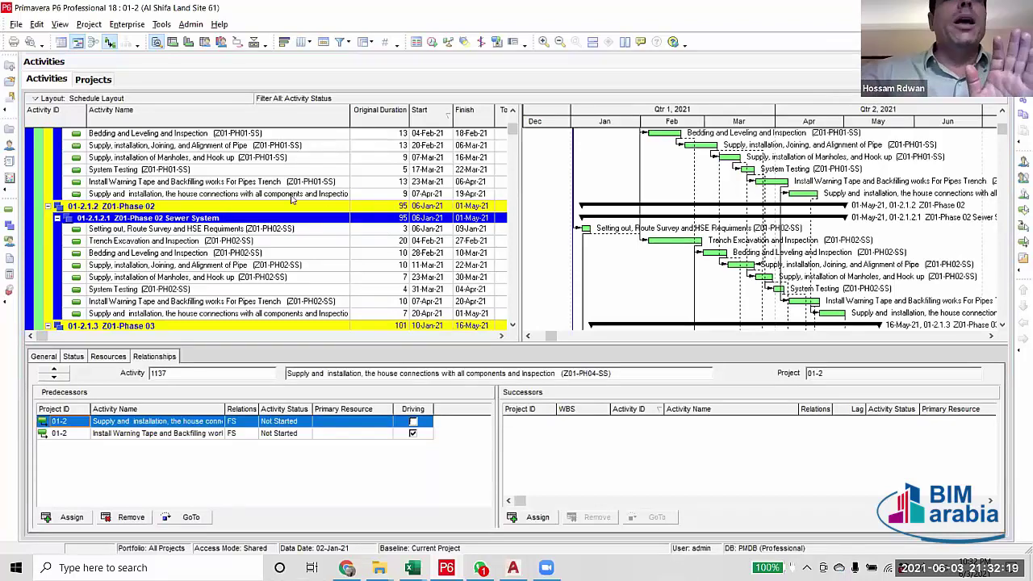
scroll(347, 234, "down", 3)
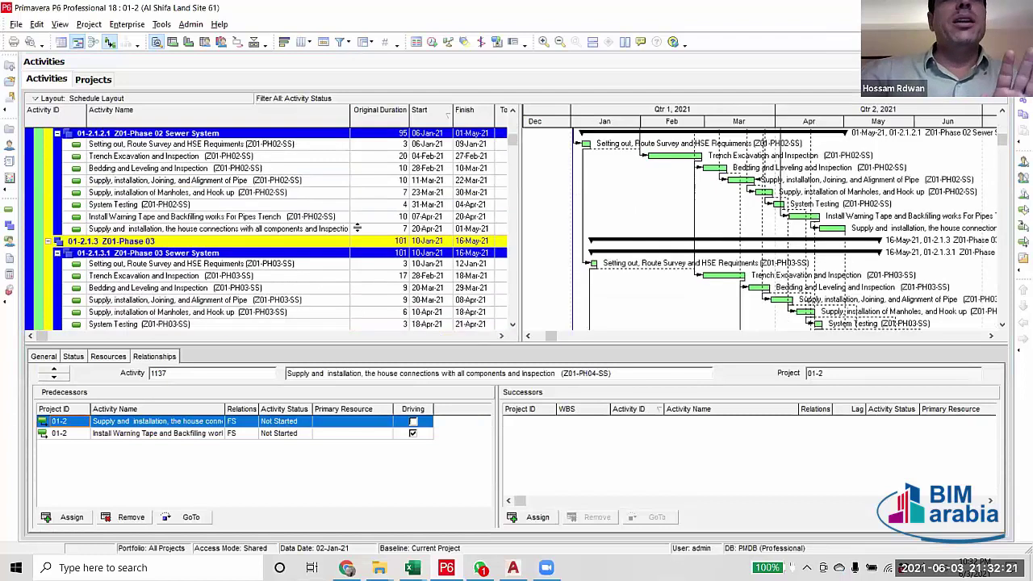
scroll(347, 234, "down", 2)
scroll(250, 189, "up", 3)
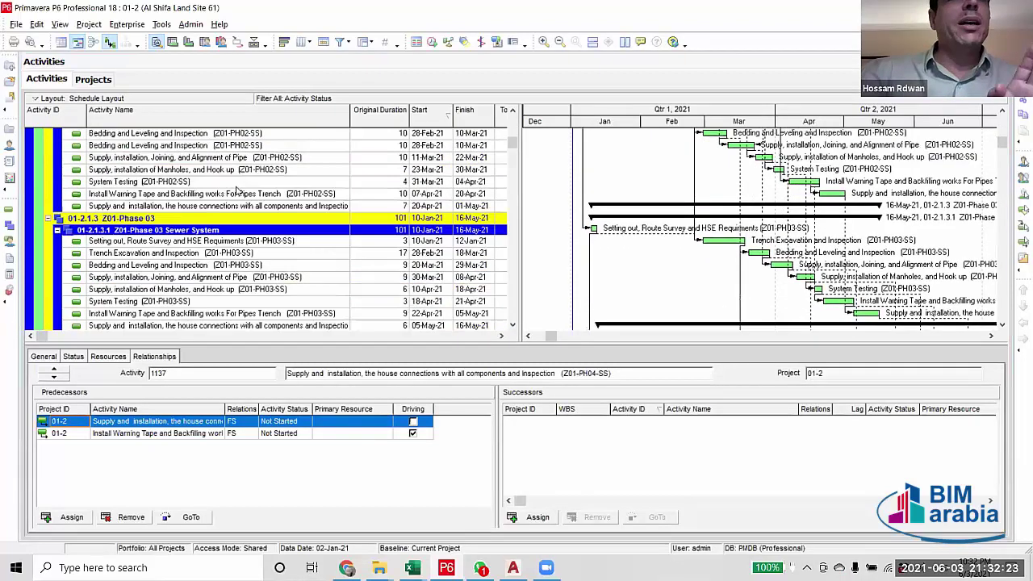
scroll(238, 188, "up", 4)
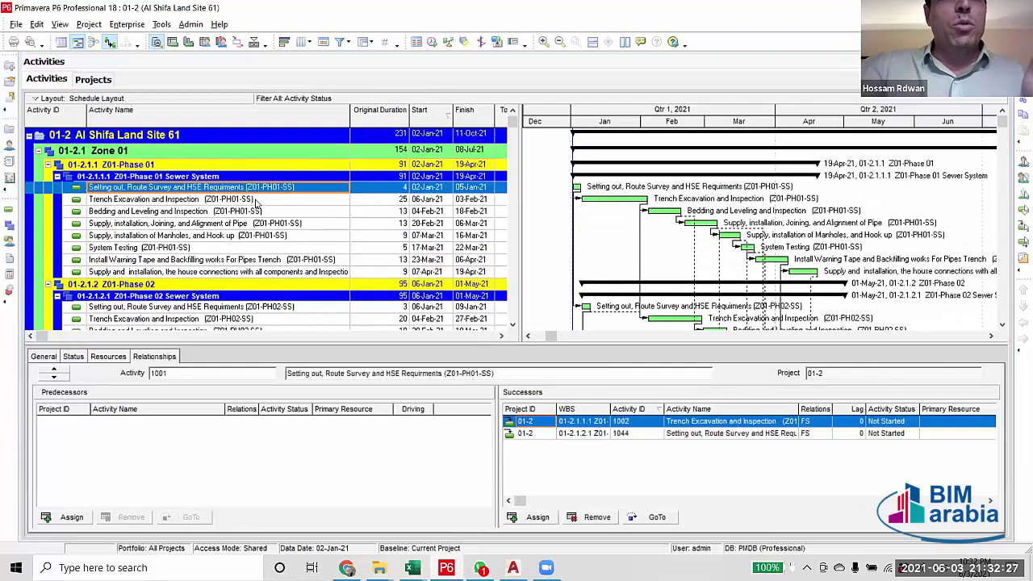
left_click(255, 200)
left_click(257, 212)
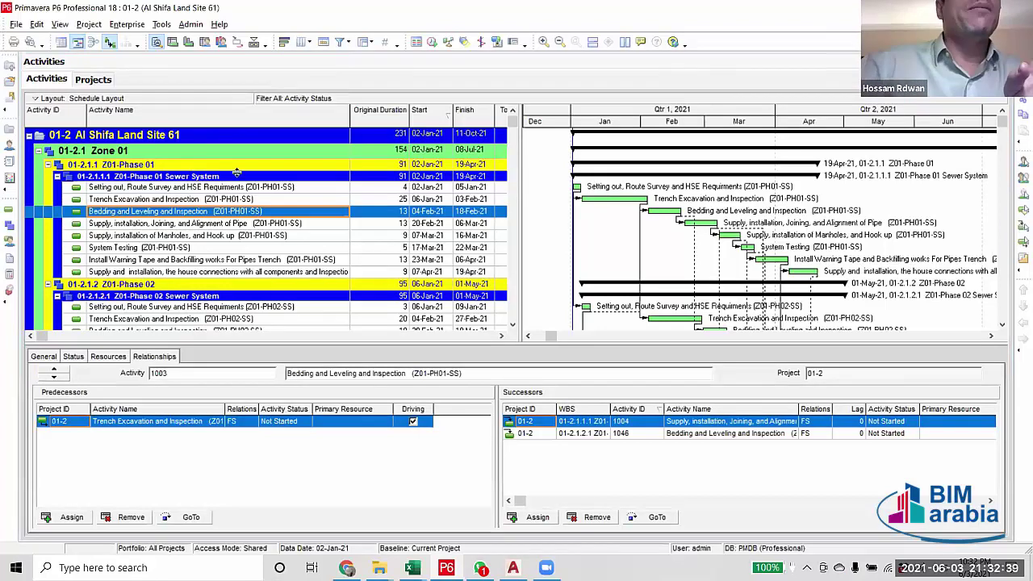
left_click(230, 189)
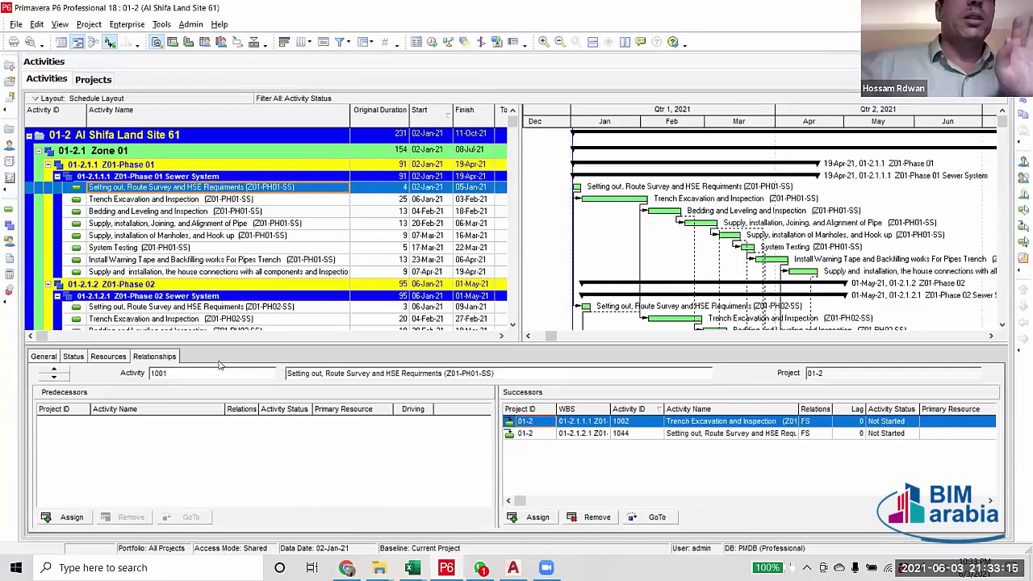
Show the predecessors and successors of the Zone 02 Phase 01 Setting out, Route Survey and HSE Requirments activity.
scroll(105, 244, "down", 1)
scroll(104, 244, "down", 12)
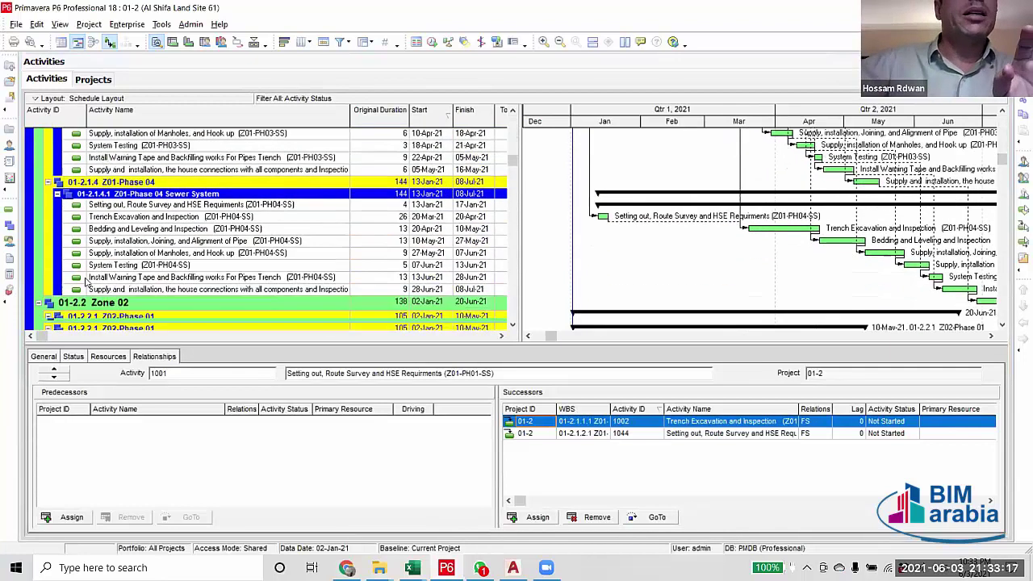
scroll(84, 280, "down", 4)
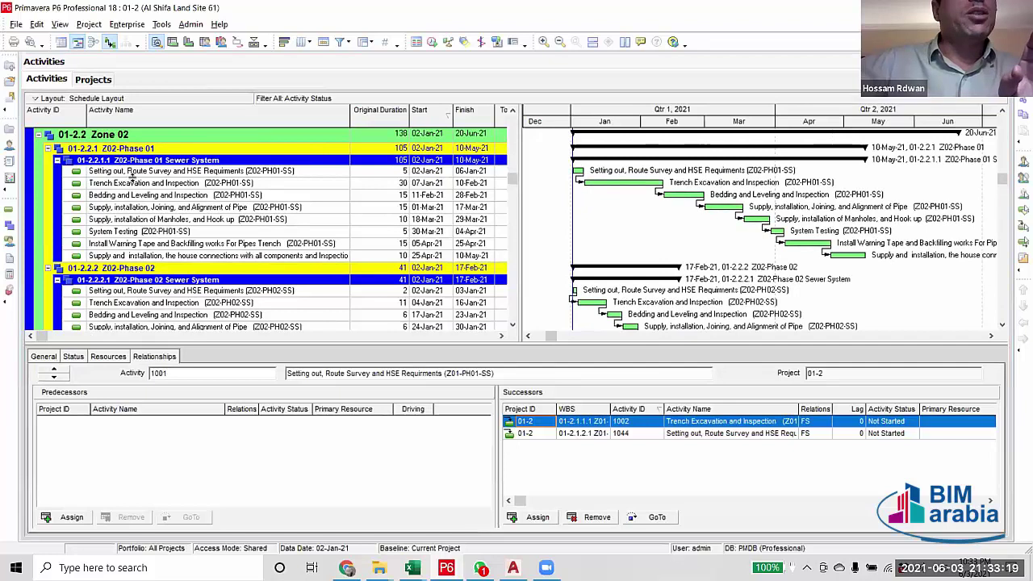
left_click(286, 172)
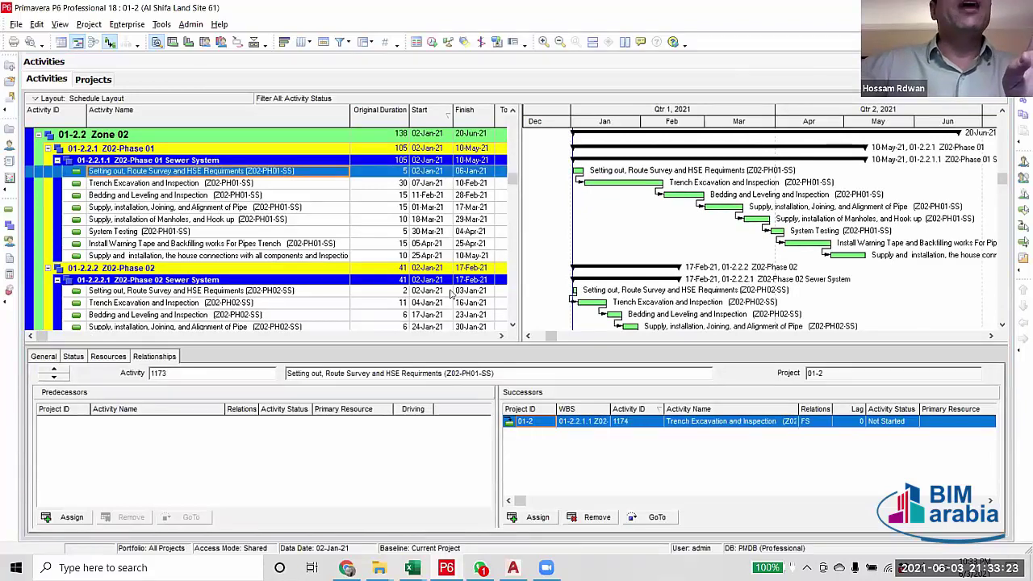
Remove the Activity Status filter so that all activities of the project are shown.
scroll(511, 117, "up", 2)
scroll(512, 118, "up", 10)
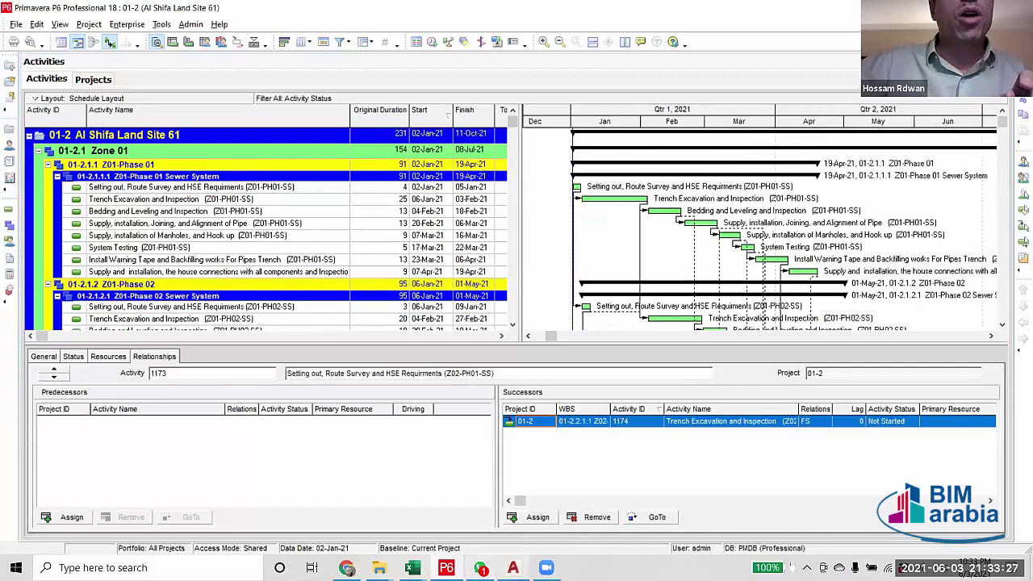
left_click(339, 41)
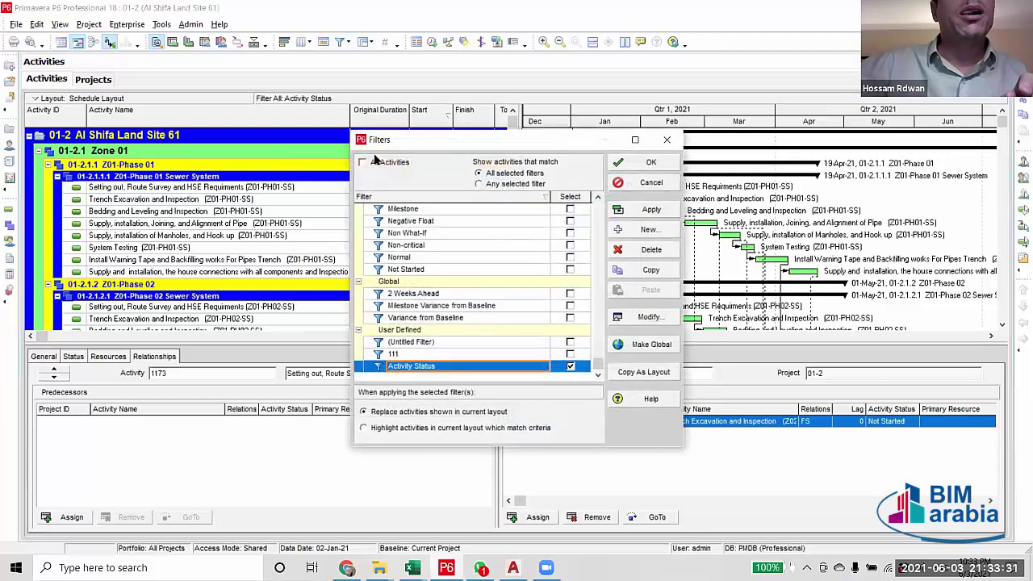
left_click(643, 211)
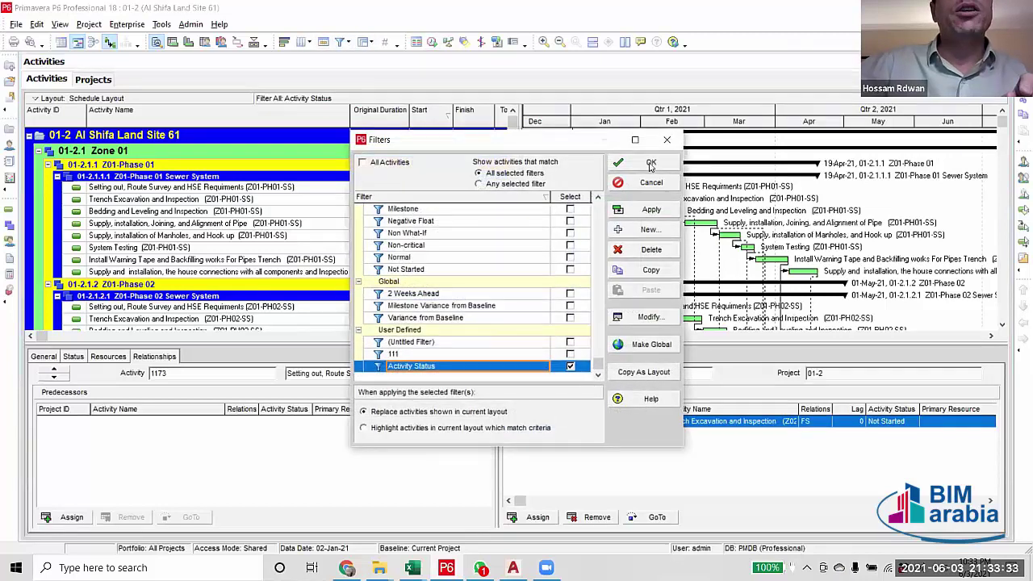
left_click(651, 166)
Find the Zone 01 Phase 01 Potable Water activities and check the system code at the end of their names.
scroll(516, 179, "up", 15)
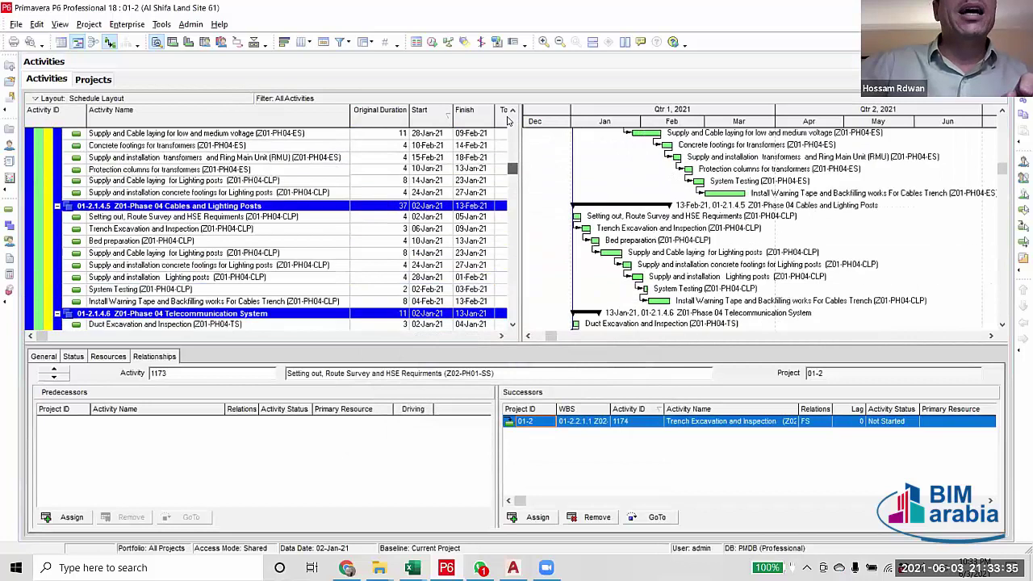
scroll(174, 194, "down", 1)
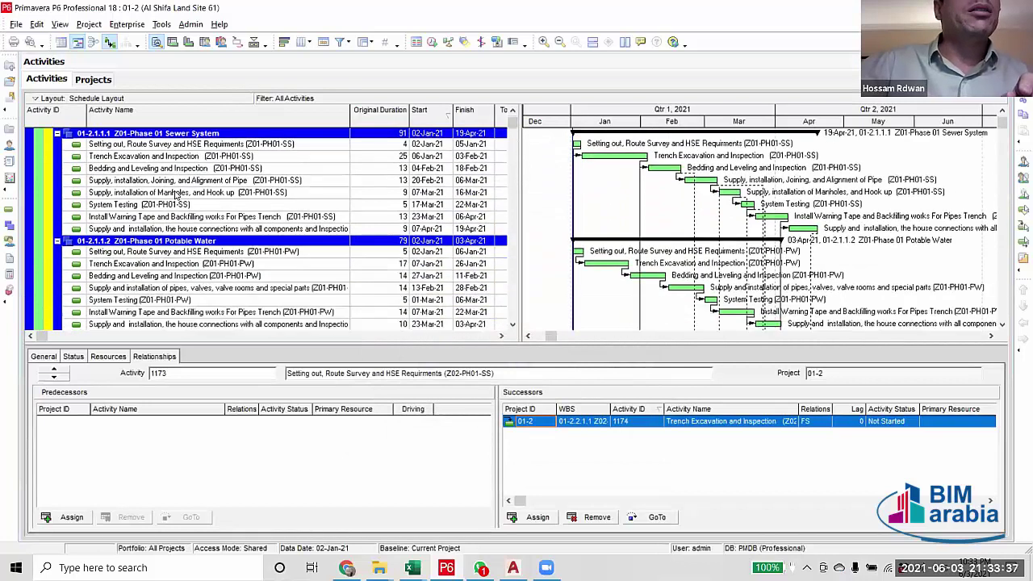
scroll(185, 205, "down", 1)
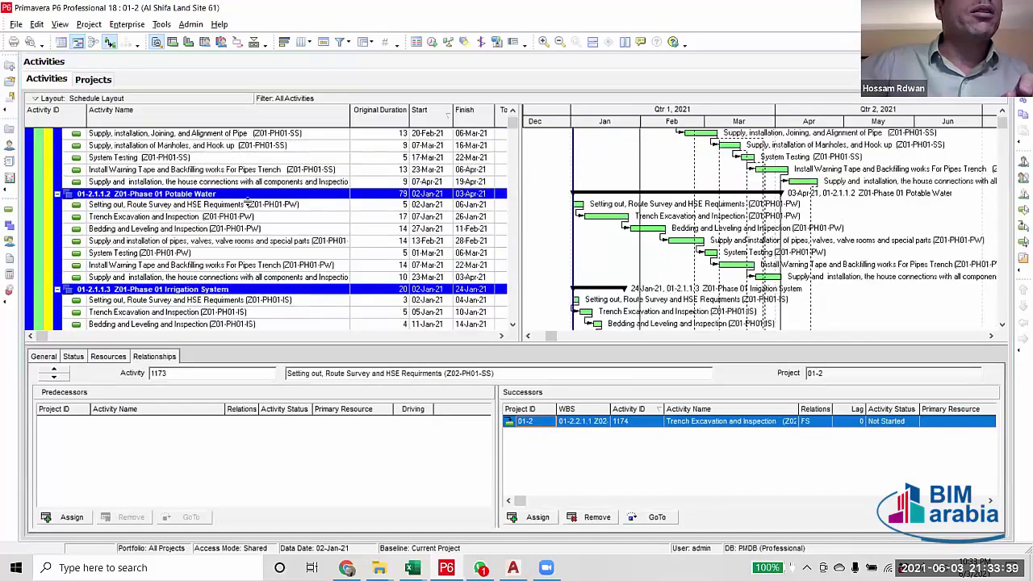
left_click(207, 206)
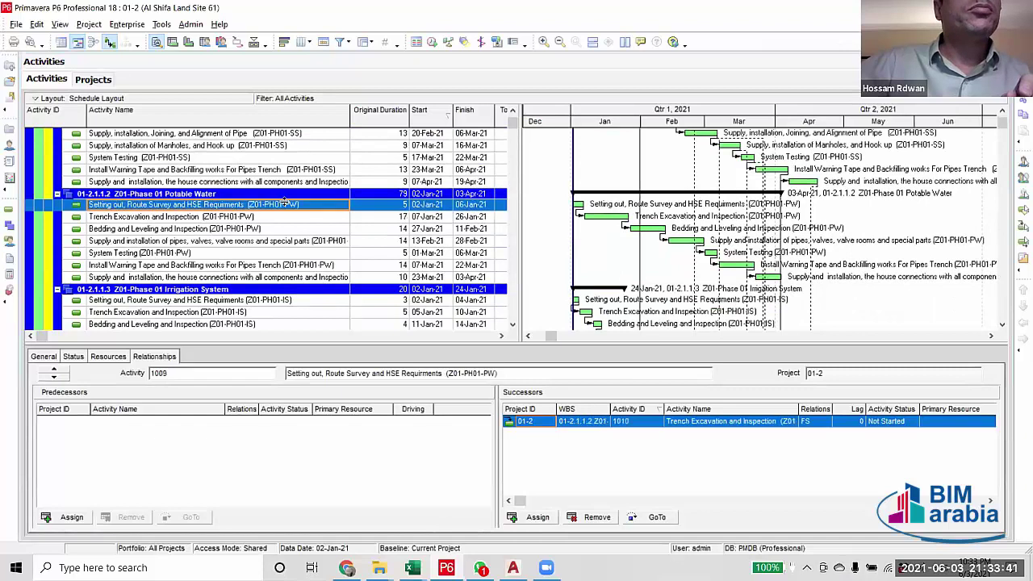
left_click(282, 206)
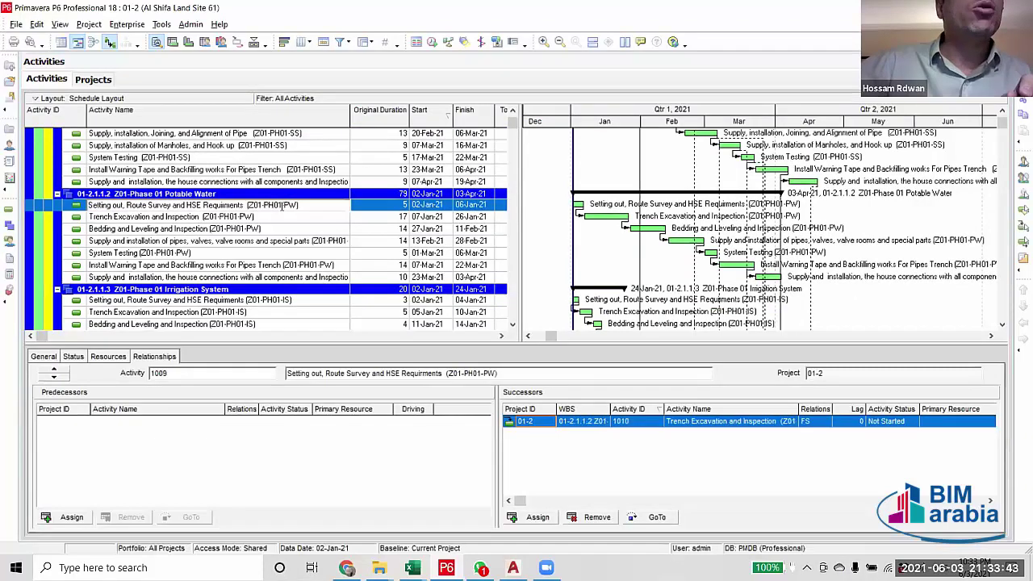
left_click_drag(282, 205, 297, 205)
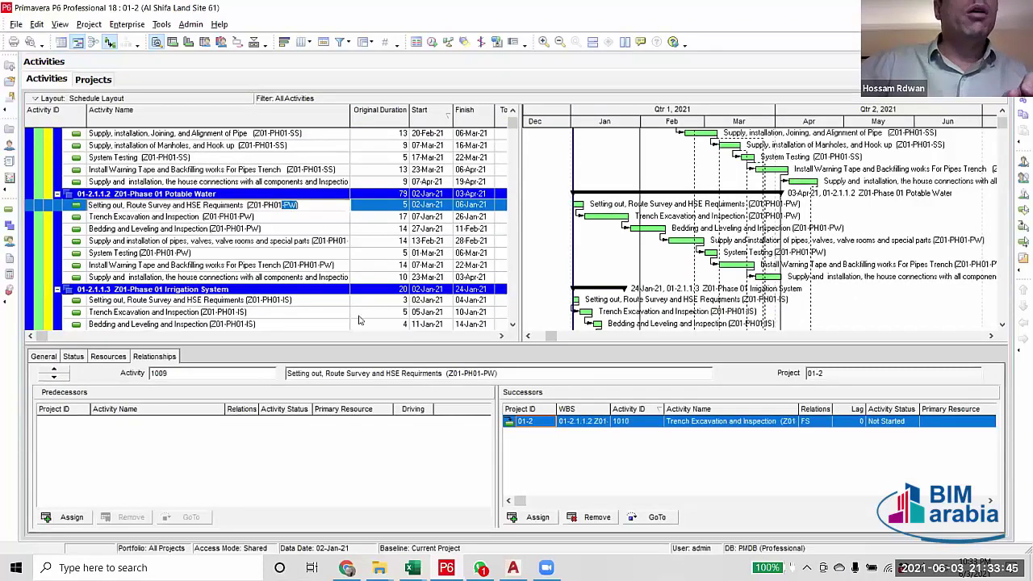
left_click(244, 214)
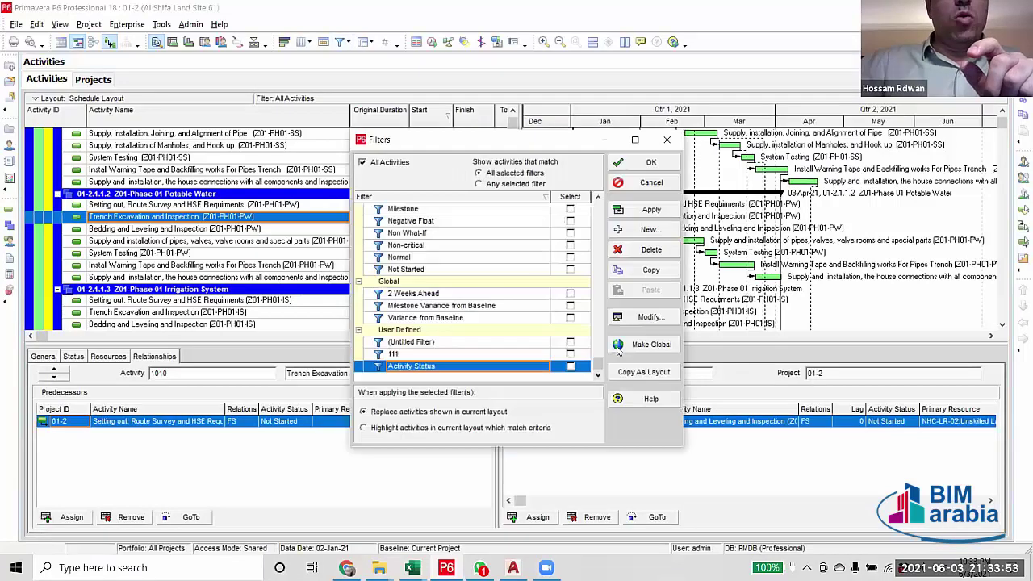
Modify the Activity Status filter to activity names containing -PW and apply it to the layout.
left_click(646, 318)
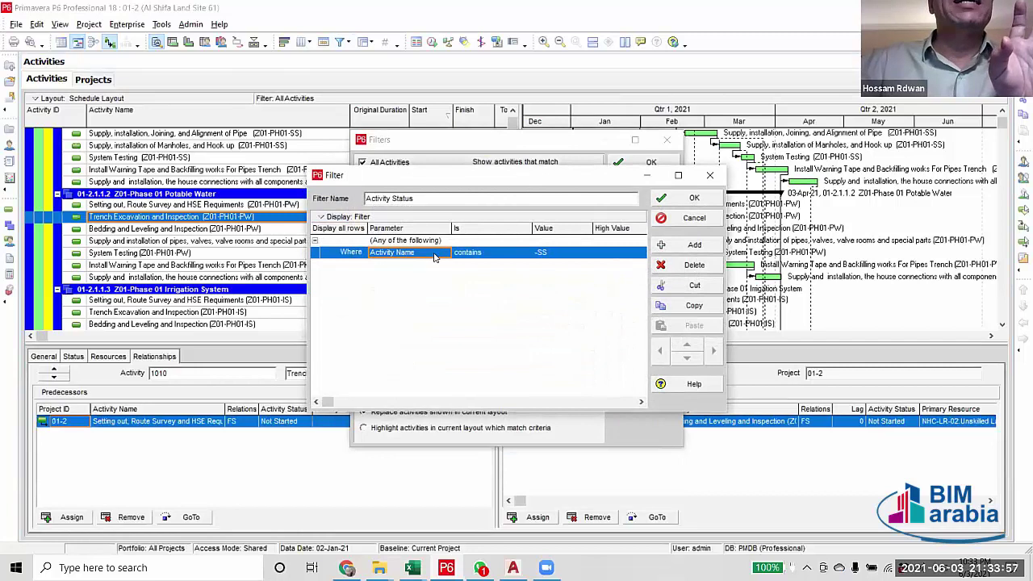
left_click(563, 252)
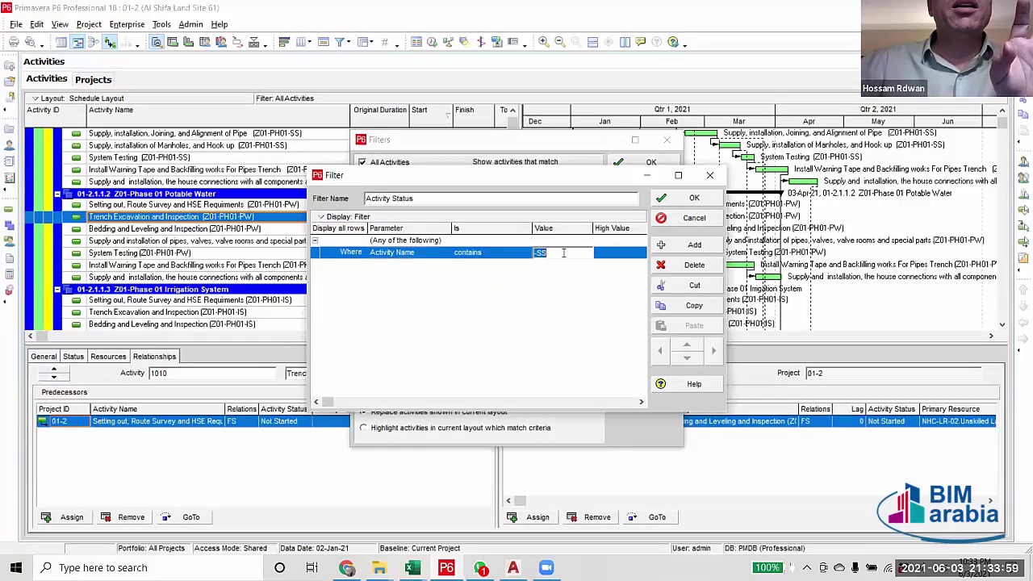
type("-PW")
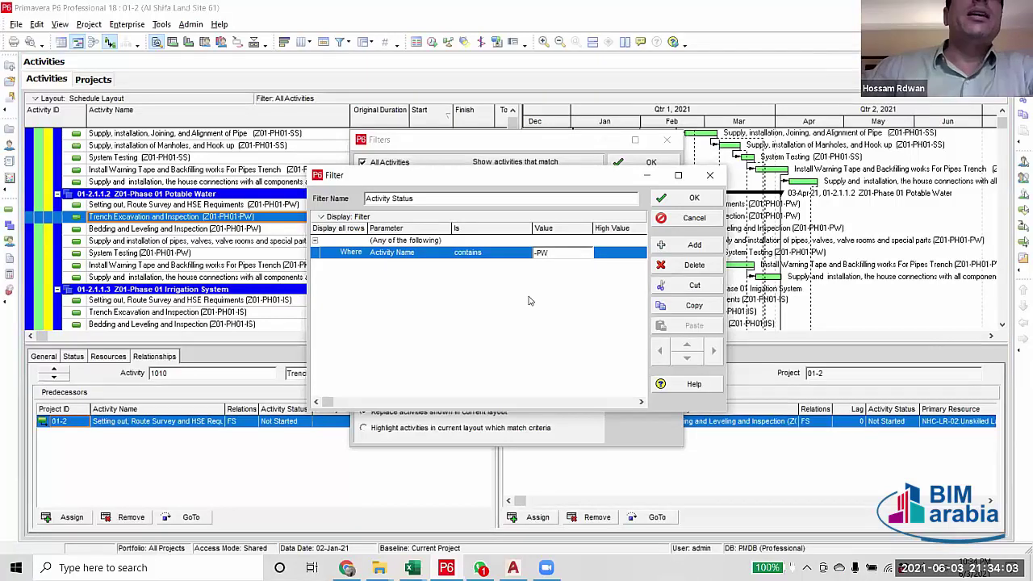
left_click(688, 202)
left_click(571, 367)
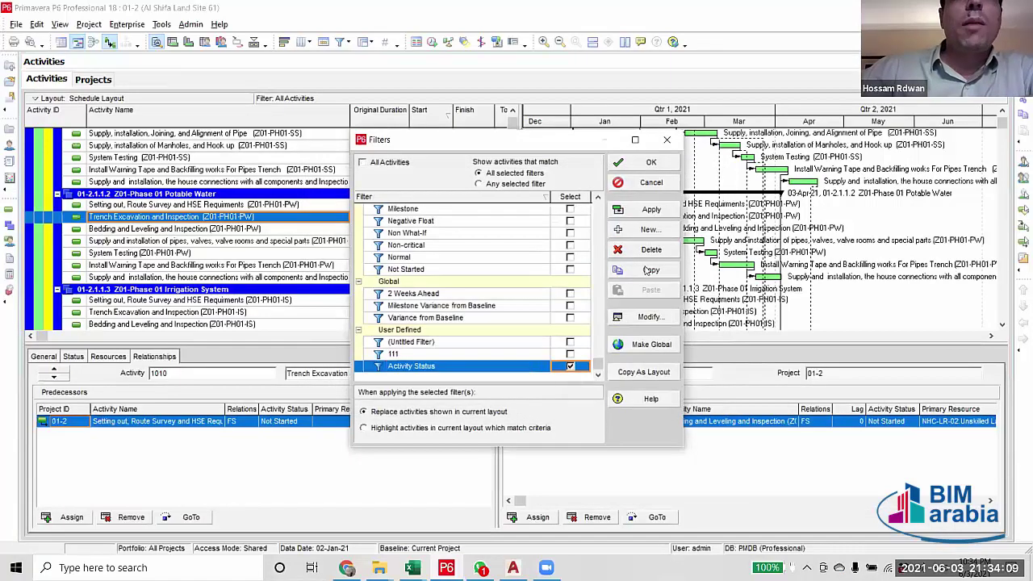
left_click(649, 209)
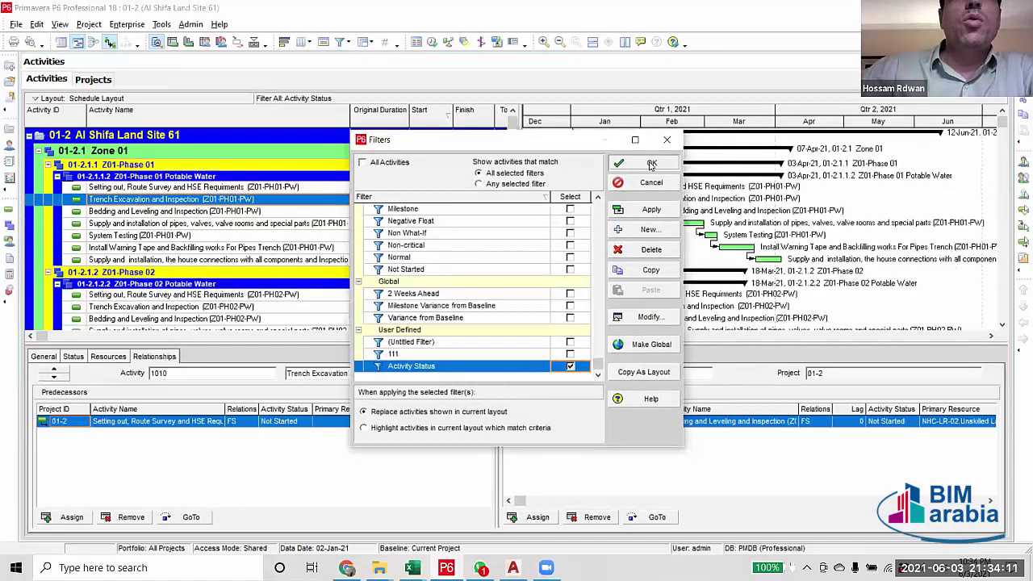
left_click(650, 162)
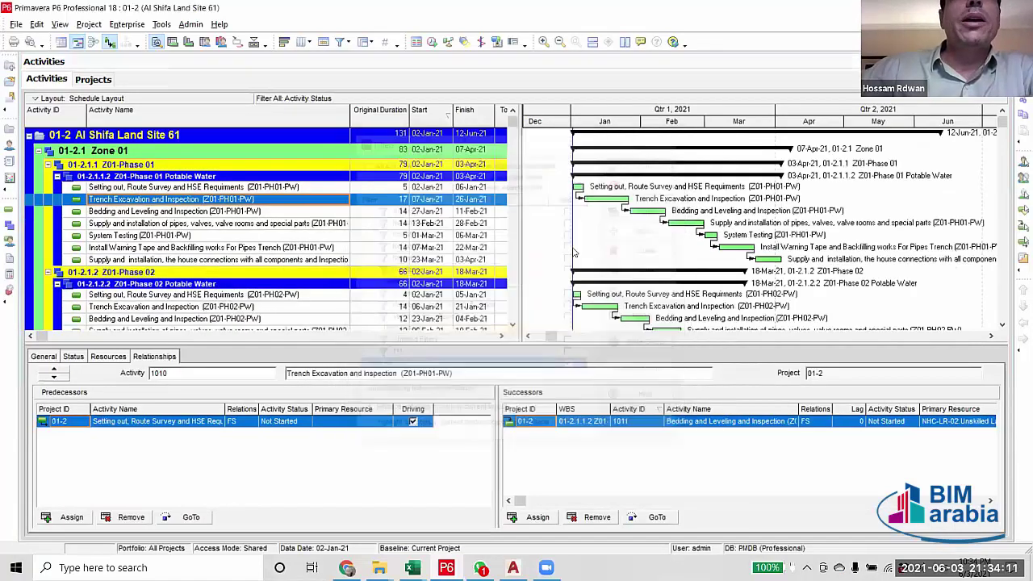
Inspect the relationships of the Zone 01 Phase 01 potable water bedding and setting out activities and review the Phase 02 activities.
left_click(275, 212)
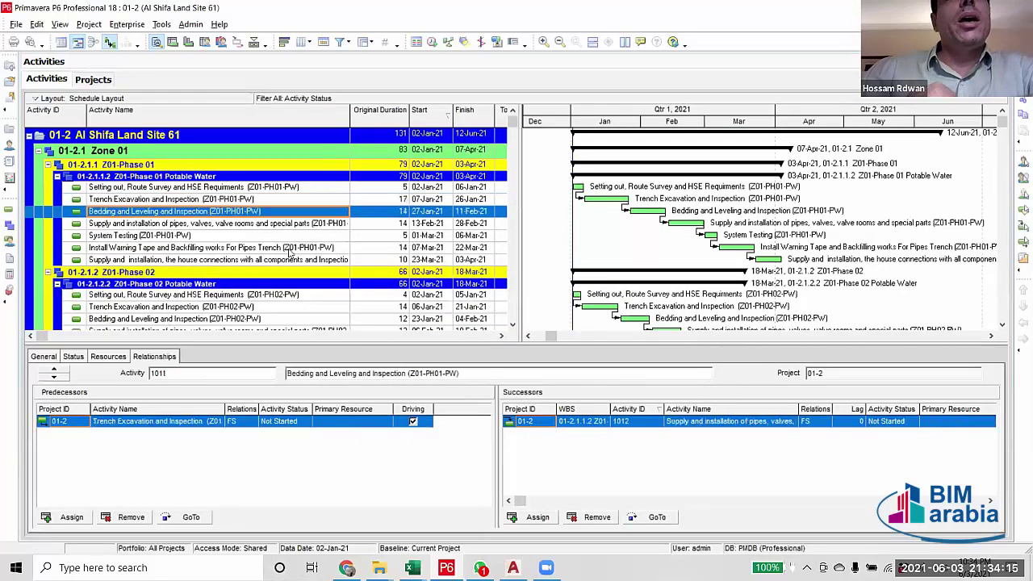
left_click(258, 188)
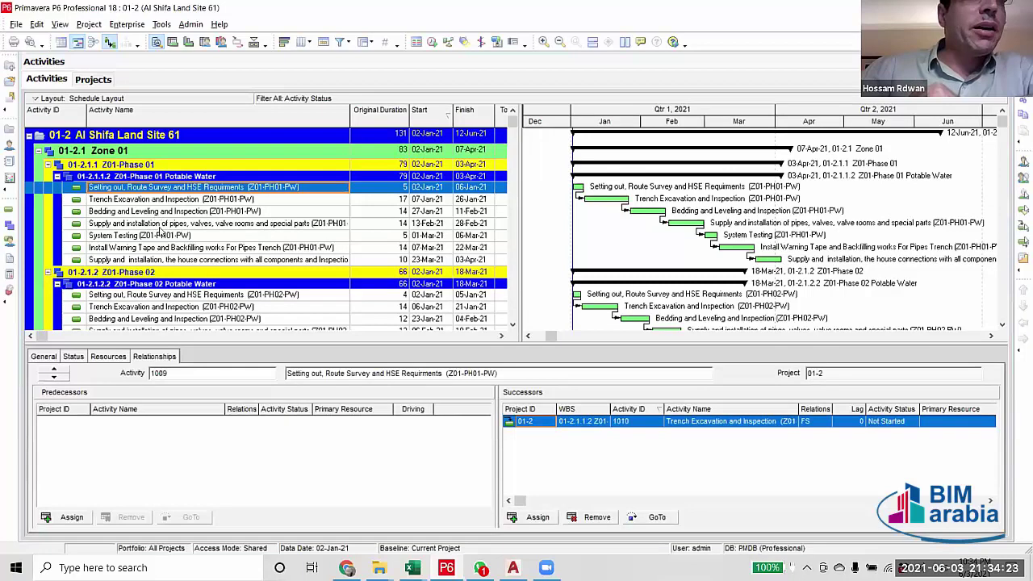
scroll(192, 301, "down", 2)
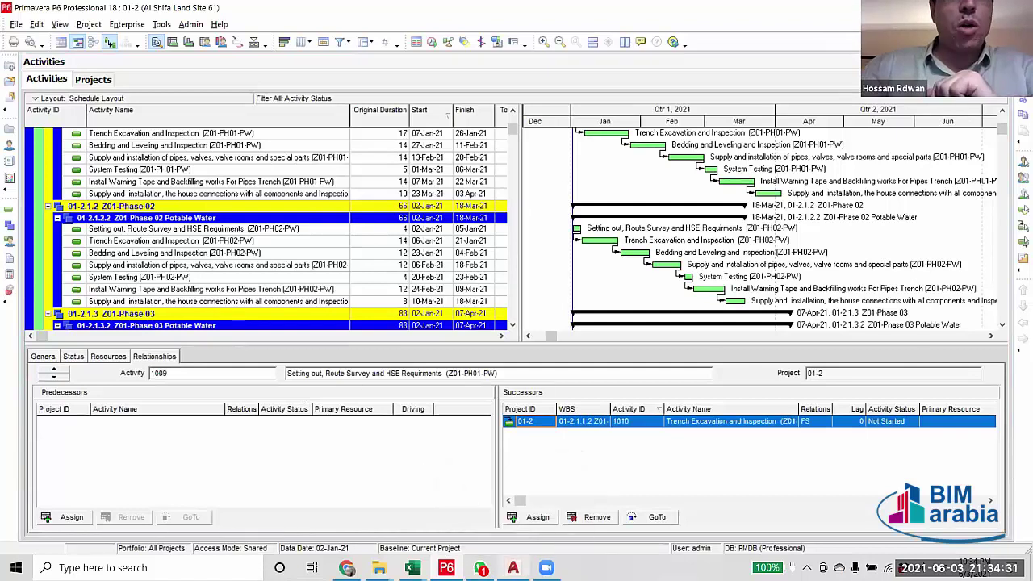
Switch to AutoCAD to examine the order of the Zone 1 phases on the site layout, and return to Primavera P6.
key("alt+Tab")
scroll(438, 415, "up", 5)
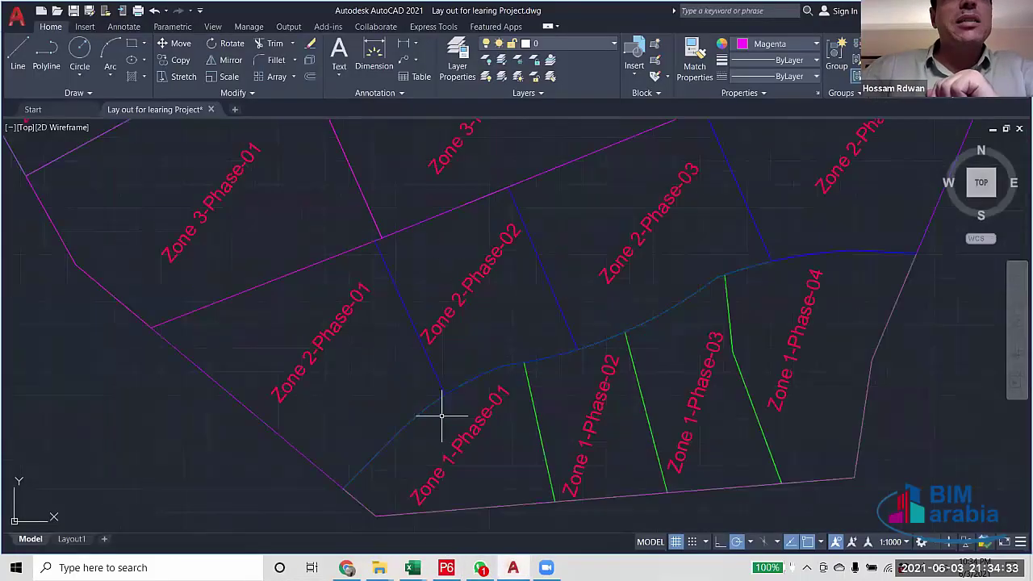
scroll(476, 410, "down", 5)
scroll(475, 419, "up", 3)
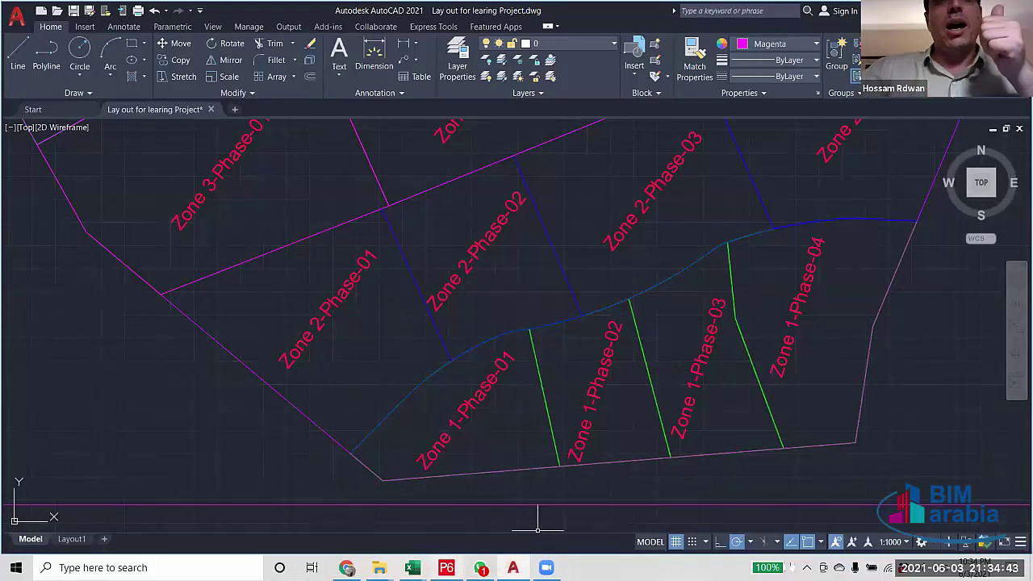
mouse_move(446, 567)
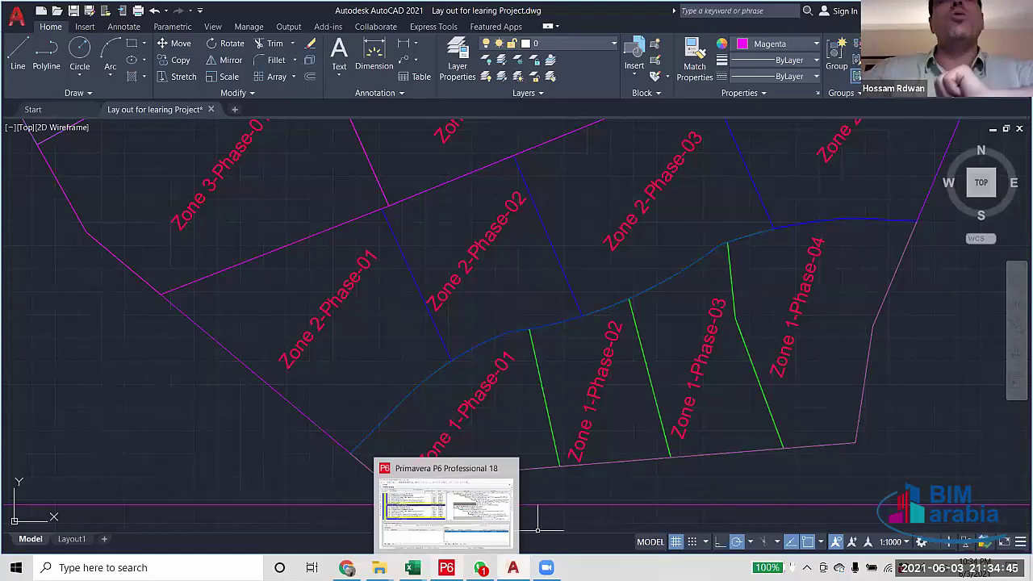
left_click(446, 568)
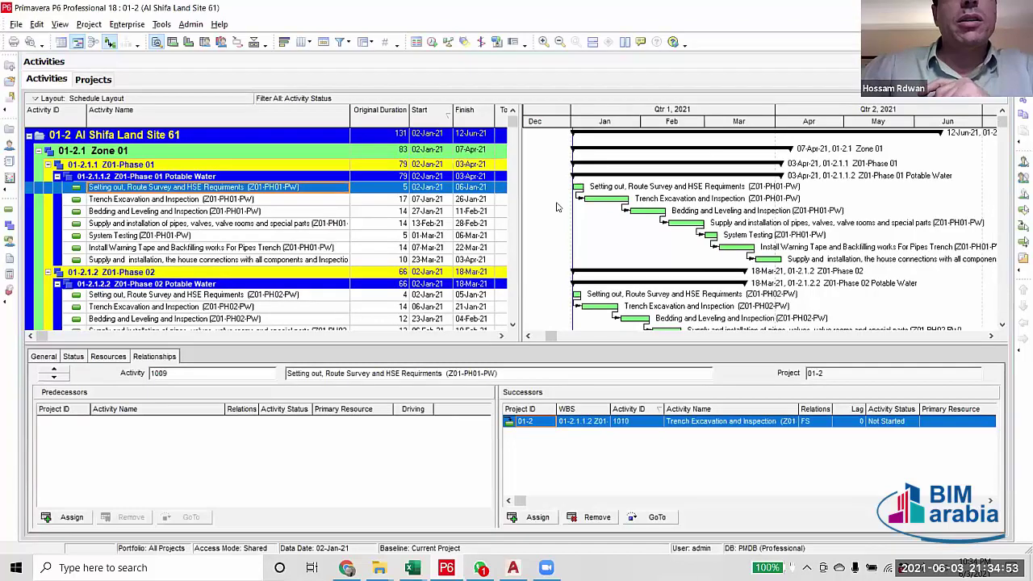
Hide the activity details and link the potable water Setting out, Route Survey and HSE Requirments activities of Zone 01 Phases 01 to 04.
scroll(690, 258, "down", 3)
scroll(603, 231, "up", 3)
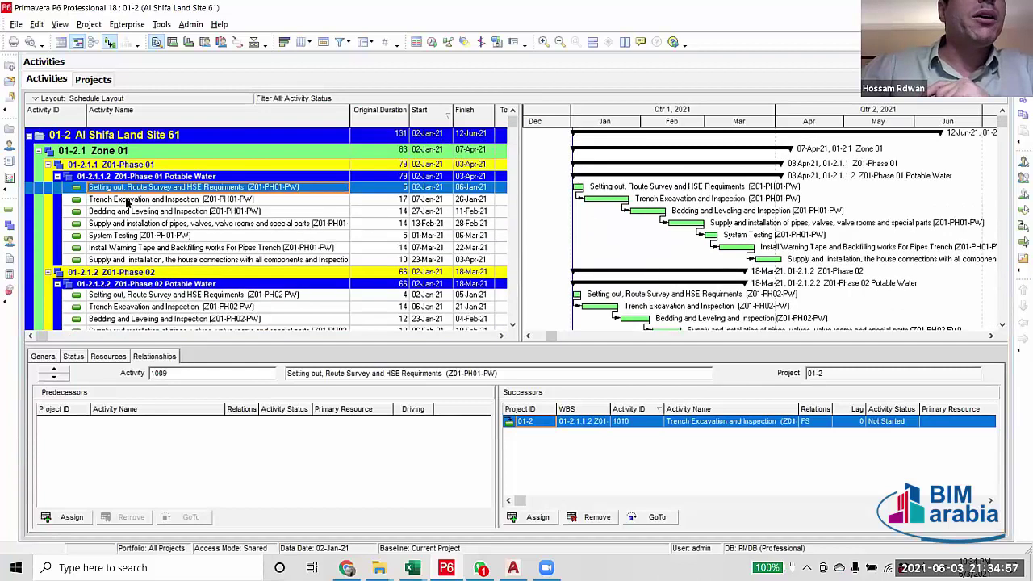
scroll(127, 203, "down", 3)
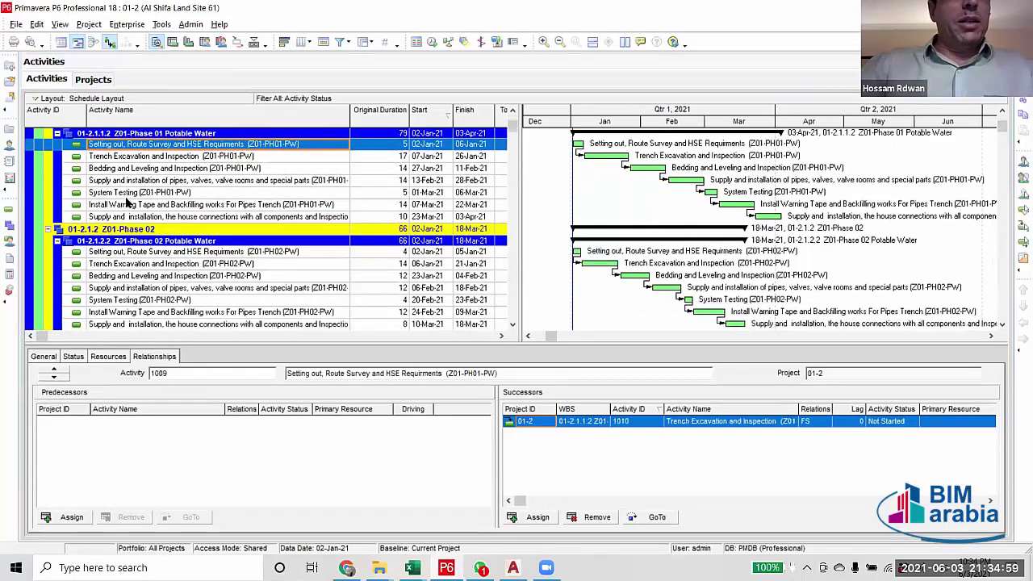
left_click(207, 253, "ctrl")
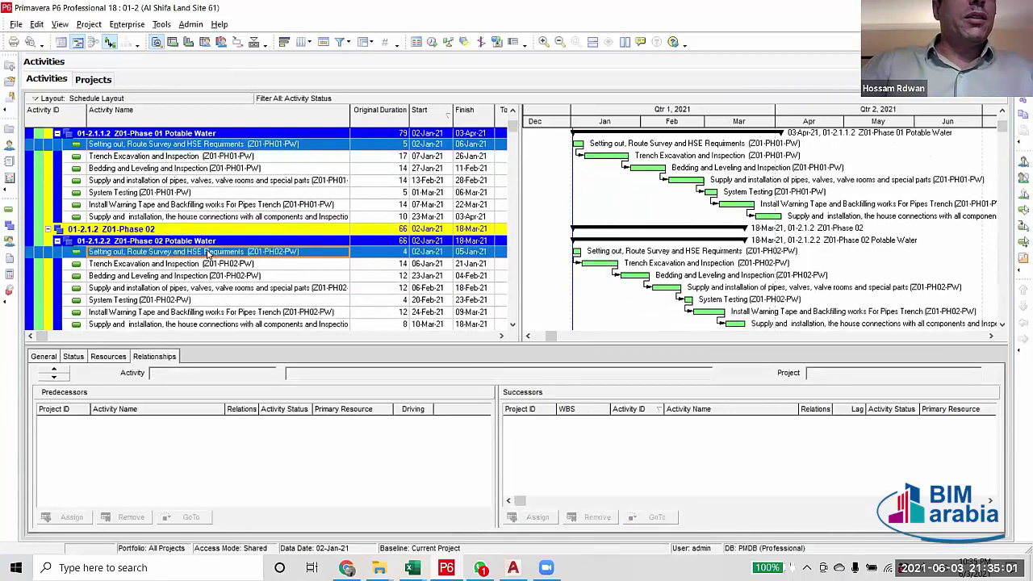
scroll(208, 253, "down", 7)
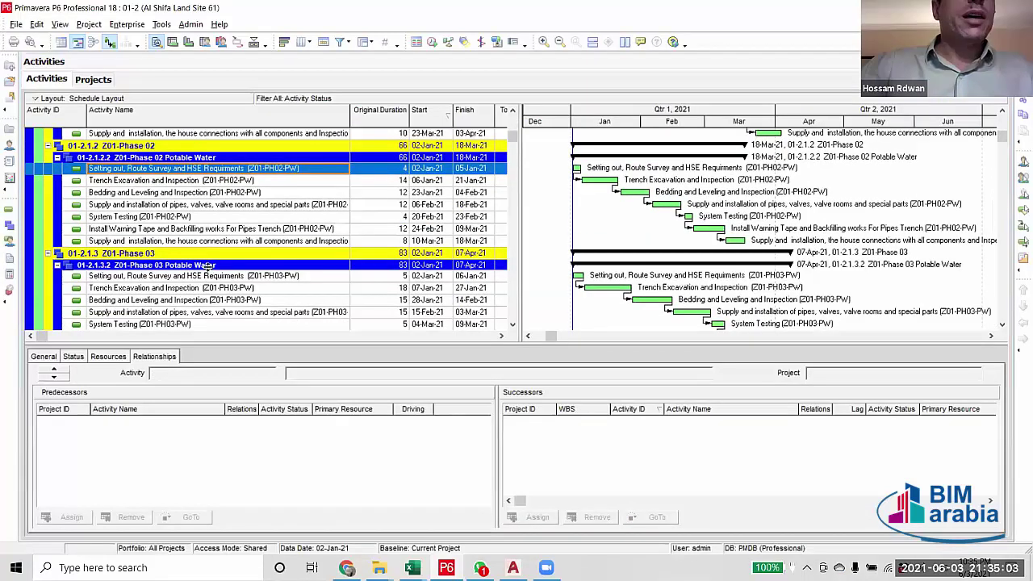
left_click(253, 42)
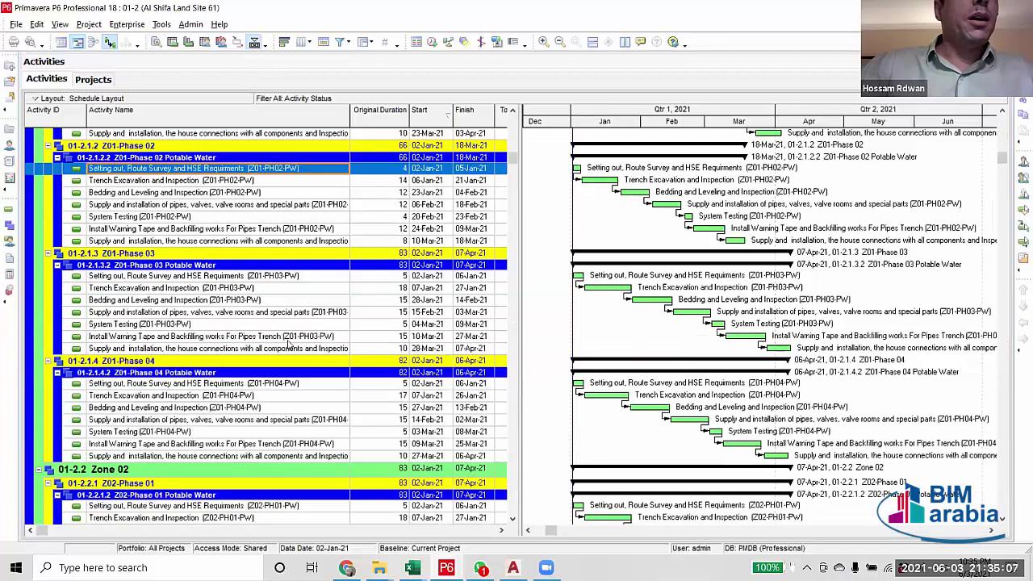
left_click(247, 276)
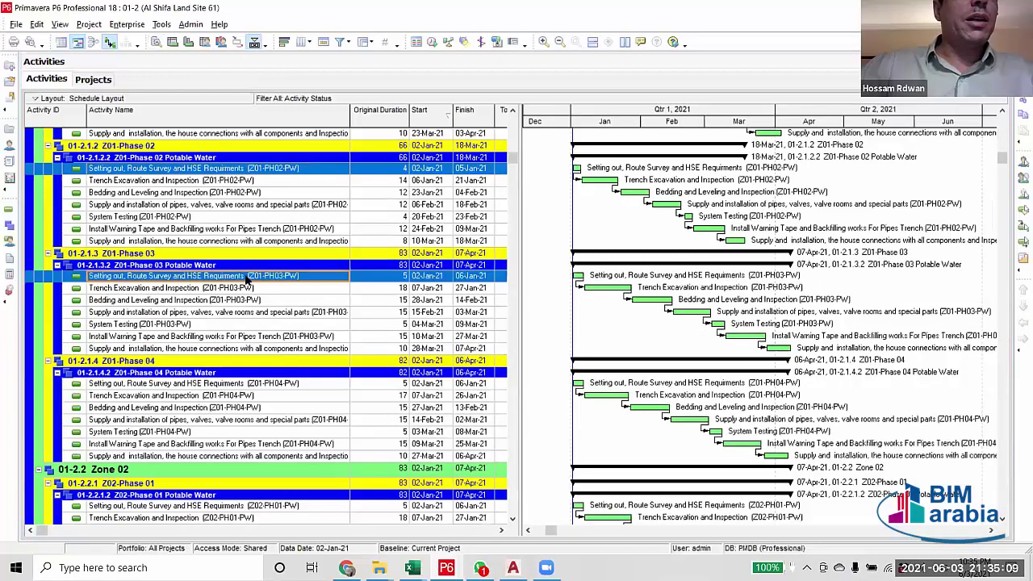
left_click(255, 385, "ctrl")
right_click(305, 355)
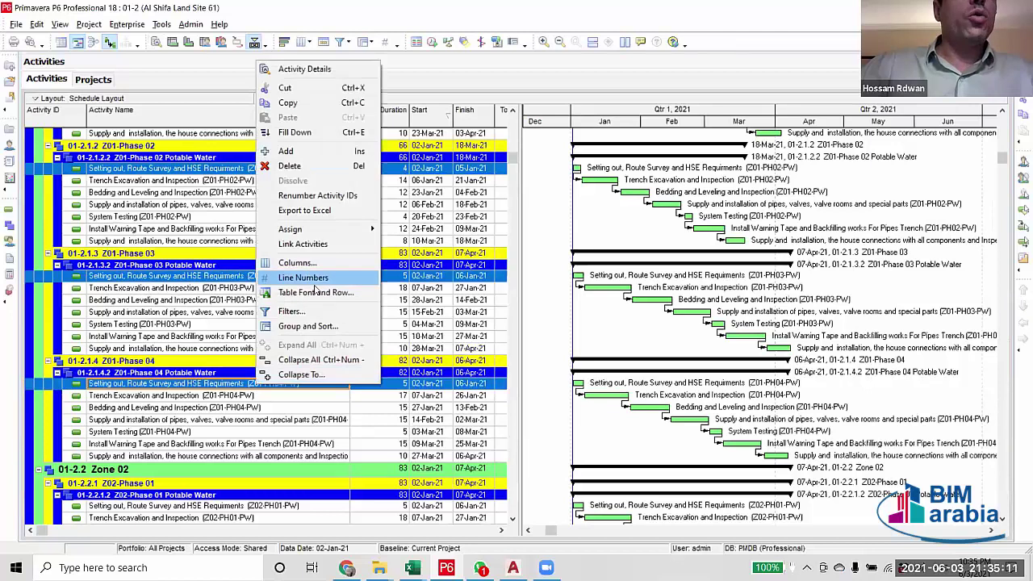
left_click(306, 247)
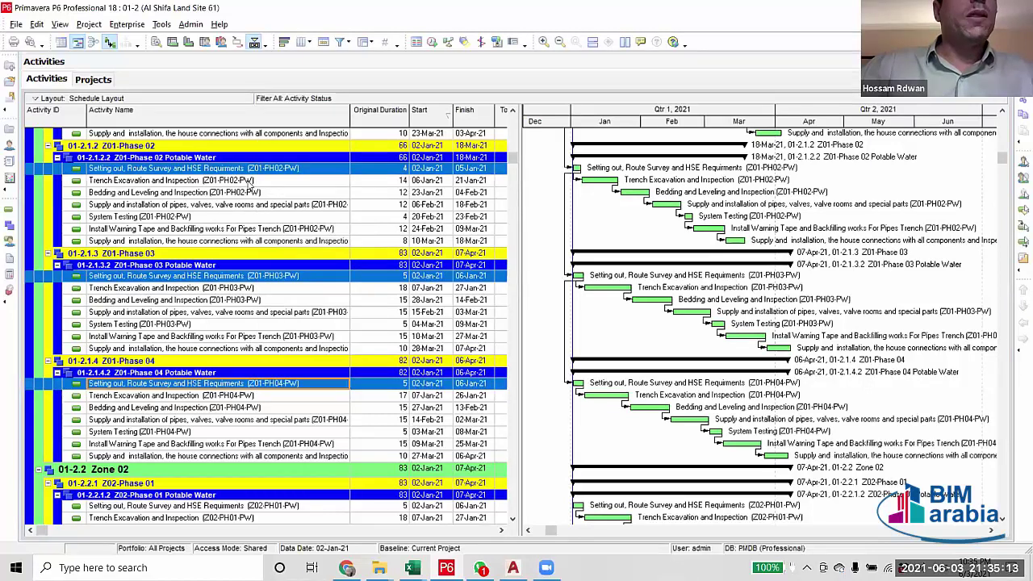
Link the potable water Trench Excavation and Inspection activities of Zone 01 Phases 01 to 04 in sequence.
scroll(251, 187, "up", 2)
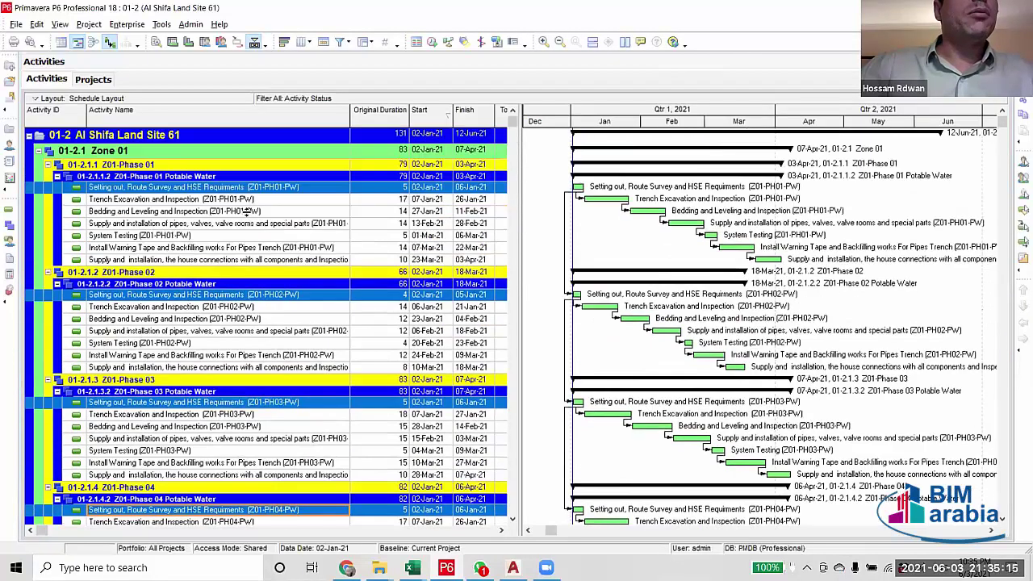
scroll(251, 198, "up", 2)
left_click(250, 200)
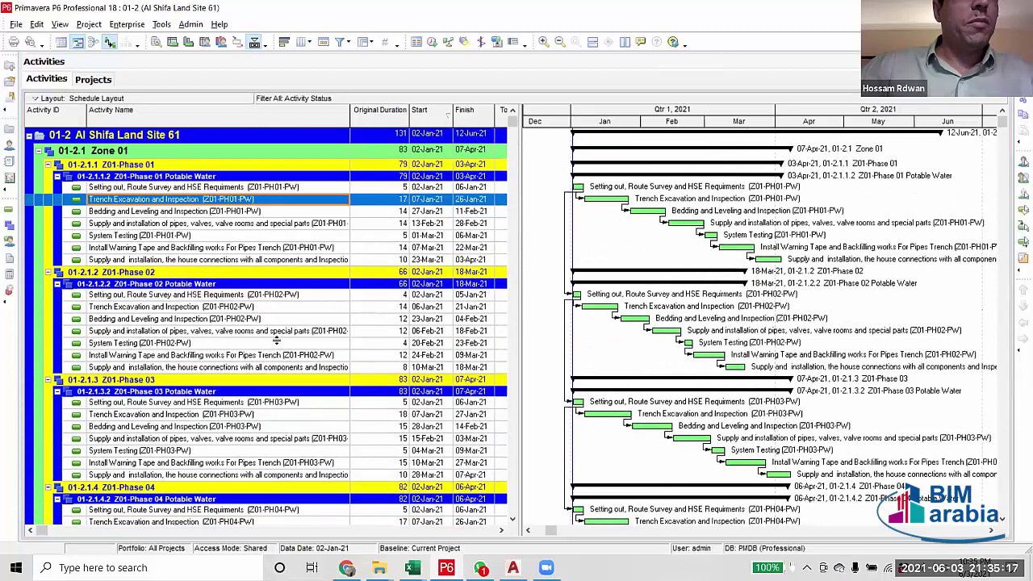
left_click(194, 308)
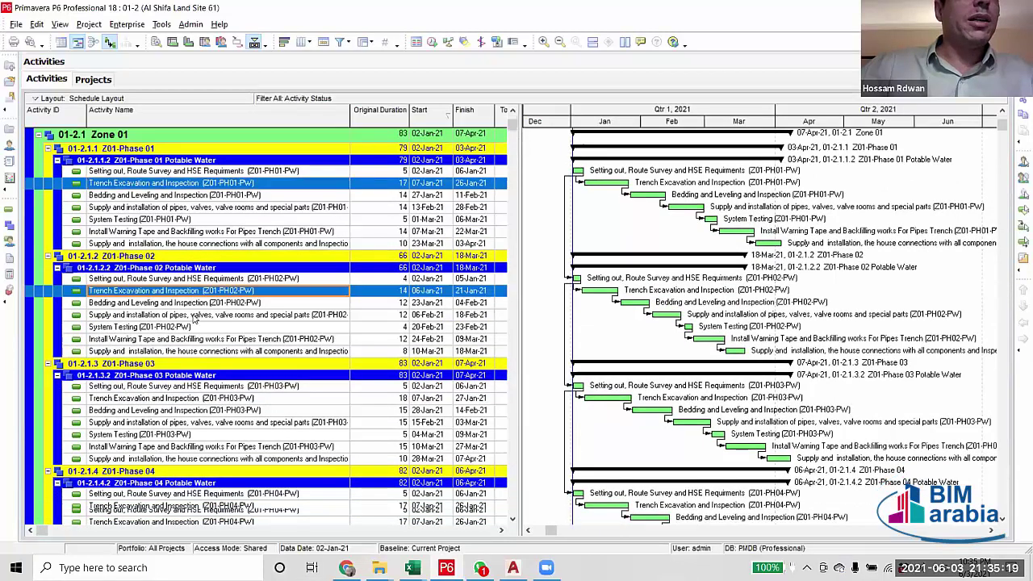
scroll(214, 323, "down", 3)
scroll(218, 371, "down", 2)
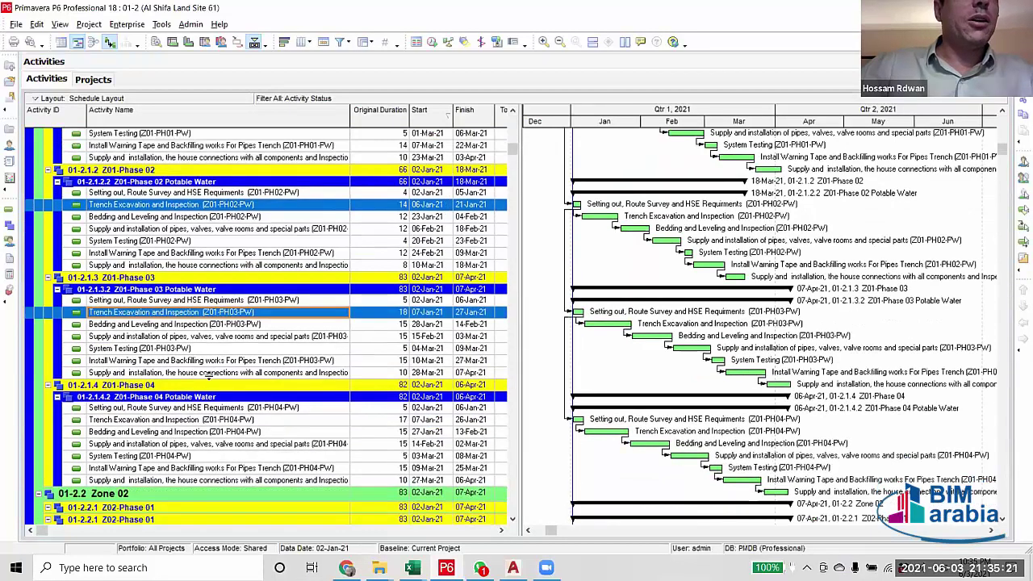
left_click(214, 263, "ctrl")
left_click(213, 371, "ctrl")
right_click(214, 377)
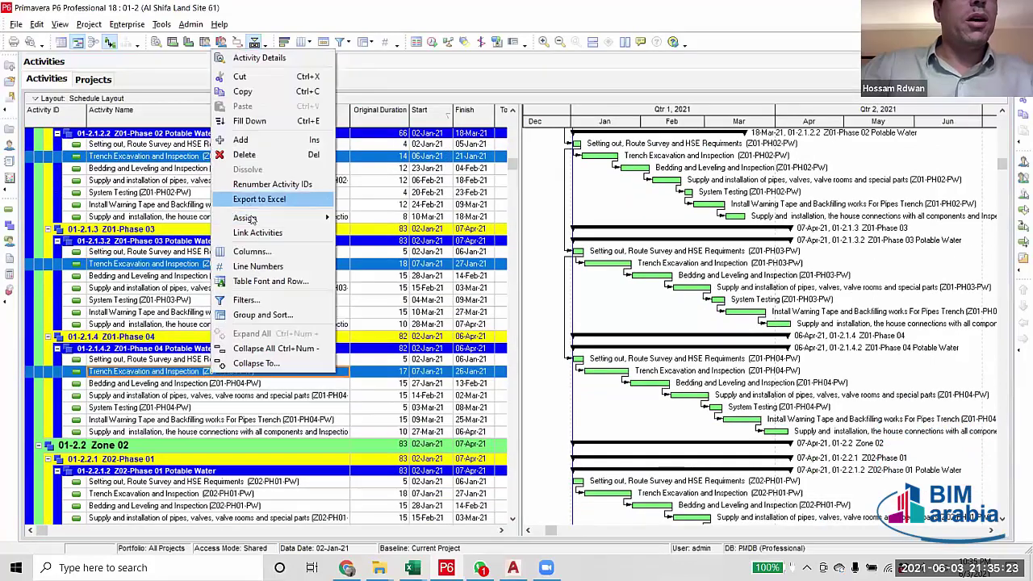
left_click(258, 233)
scroll(258, 242, "up", 1)
scroll(259, 241, "up", 4)
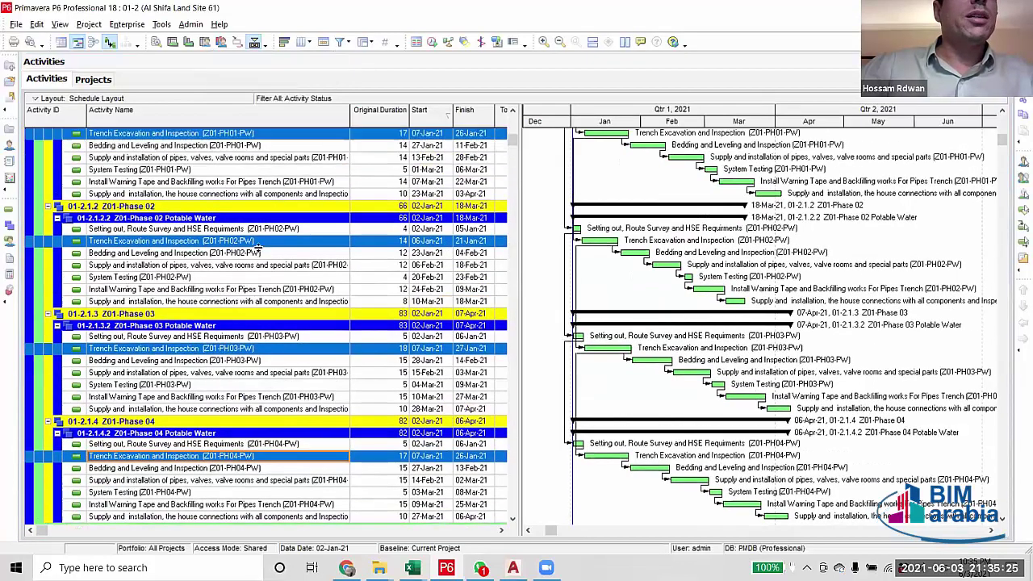
Link the Bedding and Leveling and Inspection activities of Zone 01 in sequence from Phase 01 to Phase 04.
key("Down")
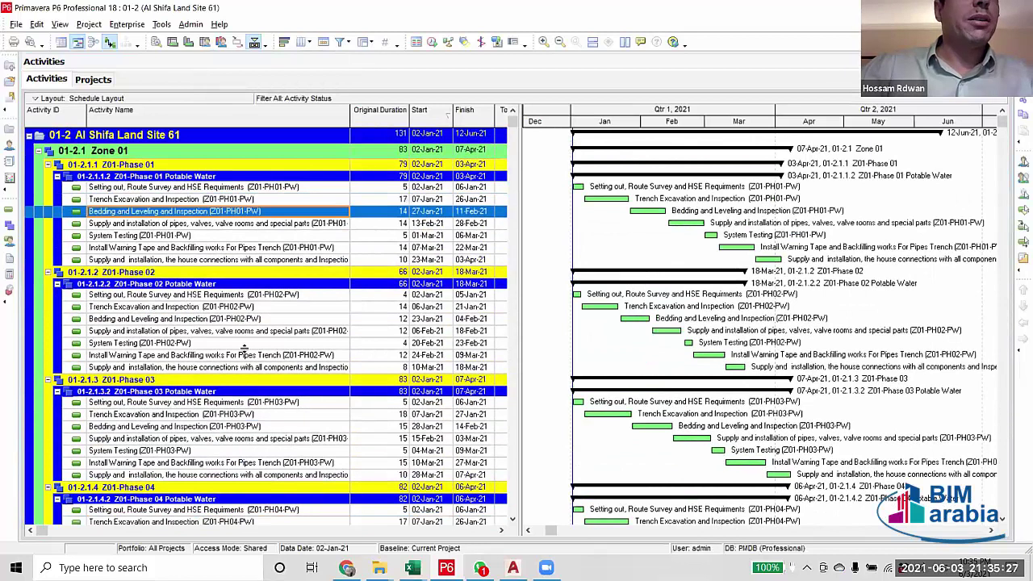
left_click(245, 321, "ctrl")
scroll(244, 338, "down", 2)
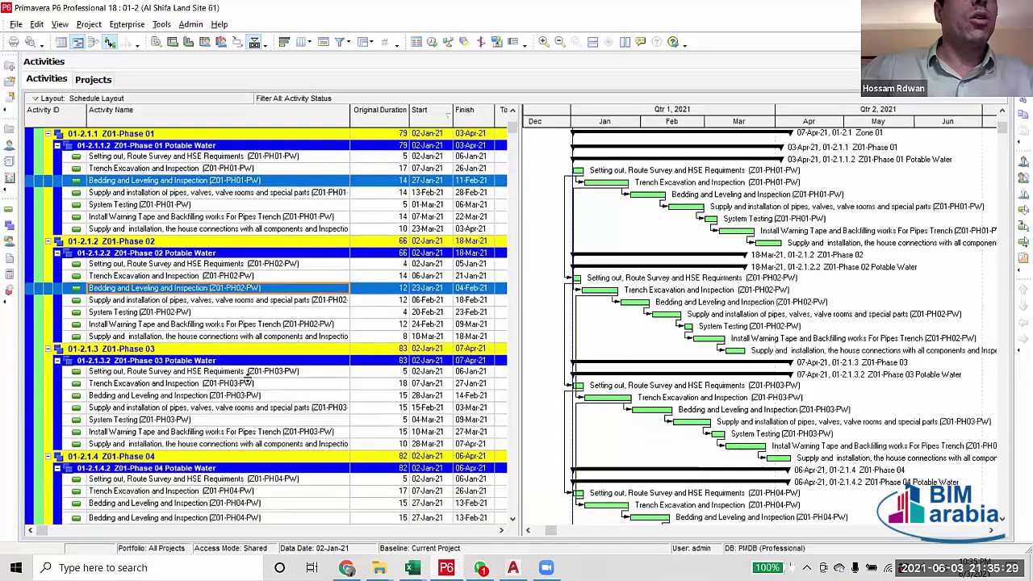
left_click(240, 349, "ctrl")
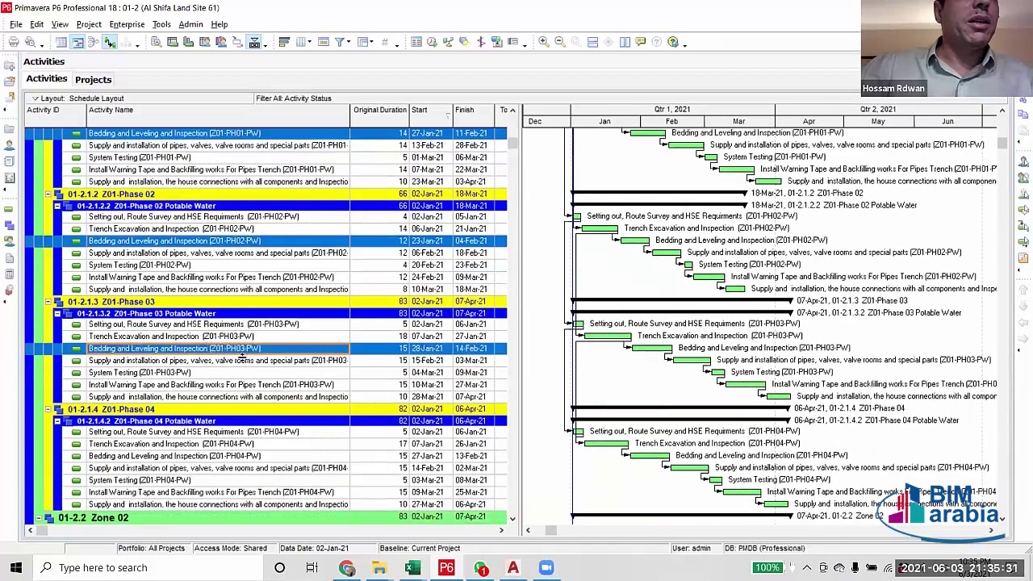
scroll(210, 379, "down", 2)
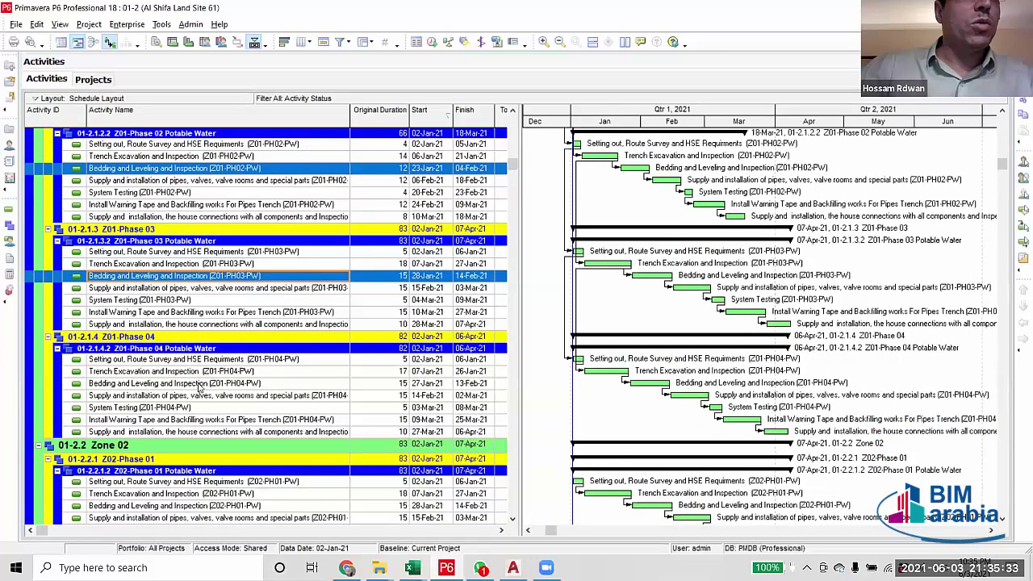
left_click(202, 385, "ctrl")
right_click(206, 383)
left_click(255, 240)
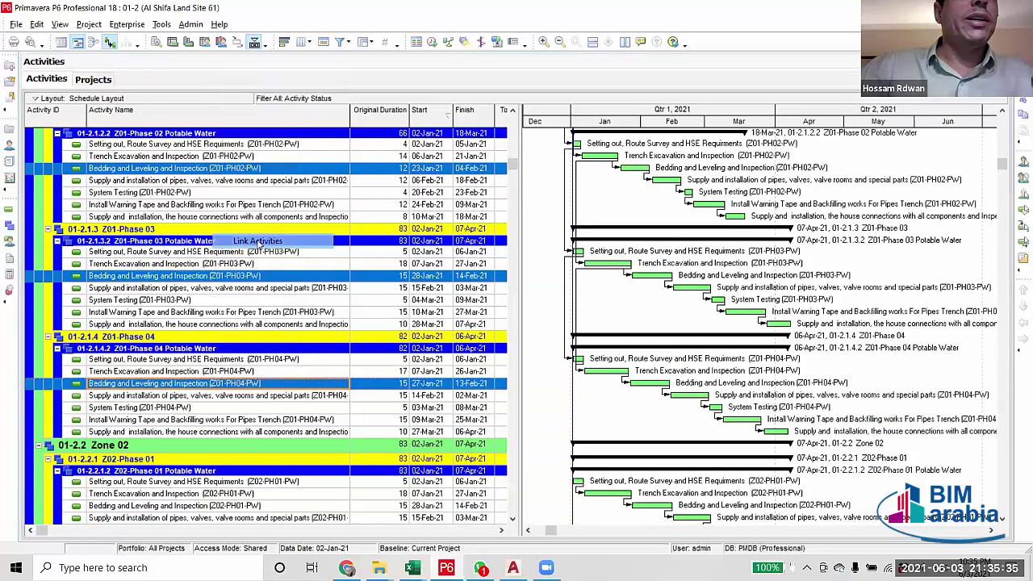
Link the four Zone 01 activities for supply and installation of pipes, valves, valve rooms and special parts, from Phase 01 to Phase 04.
scroll(216, 230, "up", 4)
scroll(216, 230, "up", 1)
left_click(217, 226)
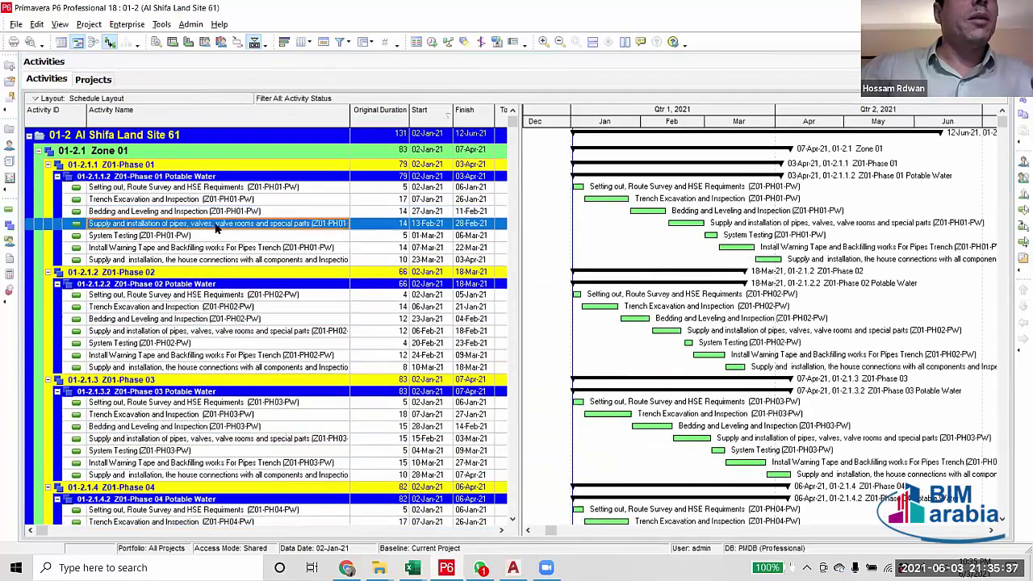
left_click(214, 330, "ctrl")
scroll(226, 347, "down", 3)
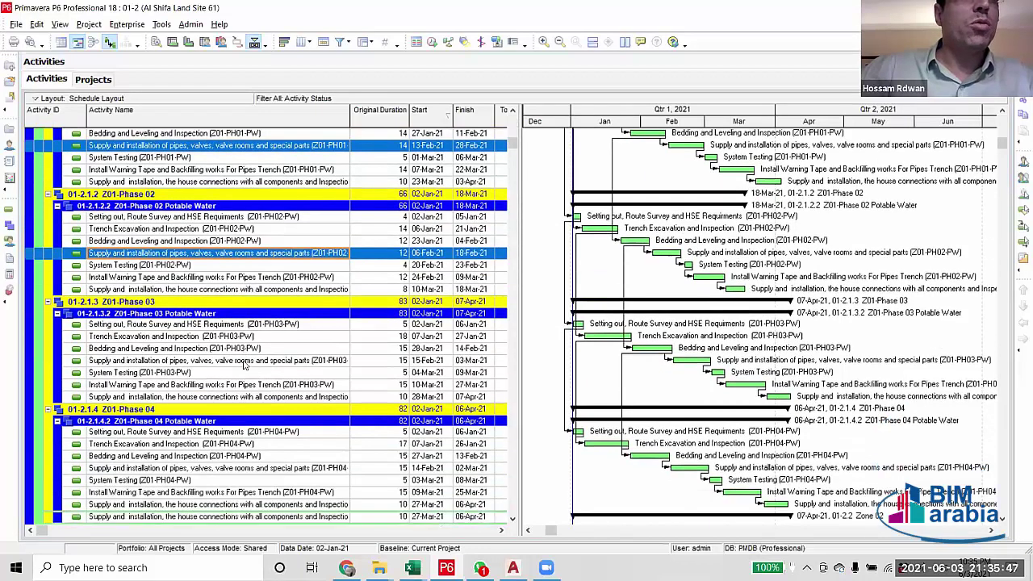
left_click(244, 361, "ctrl")
scroll(242, 388, "down", 2)
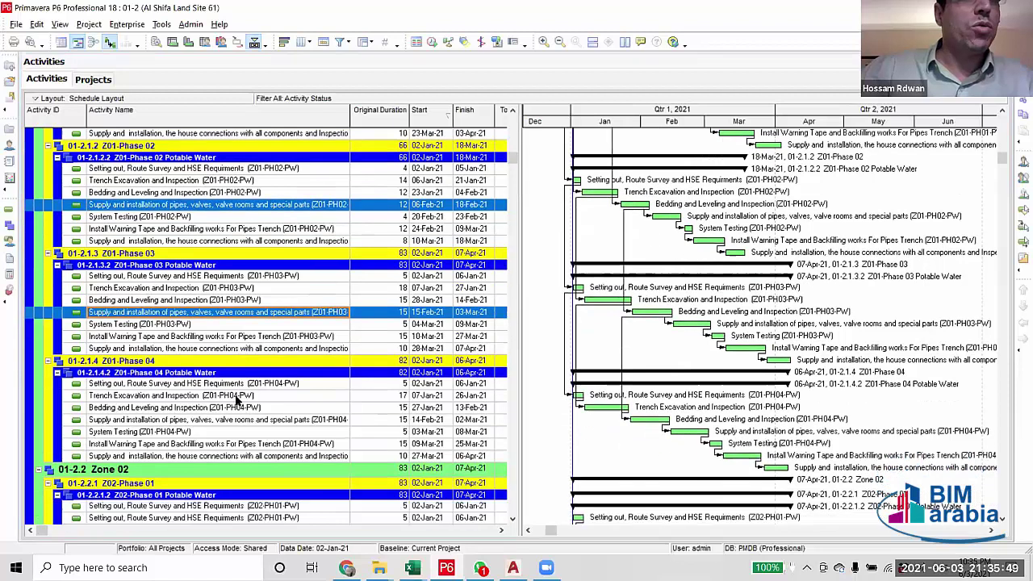
scroll(238, 399, "down", 1)
left_click(238, 397, "ctrl")
right_click(238, 397)
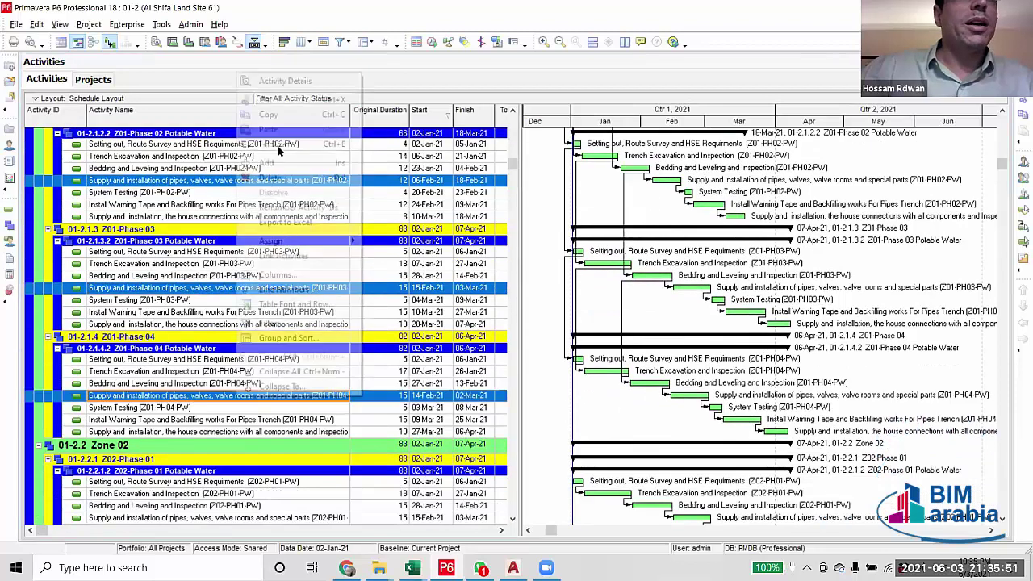
left_click(283, 257)
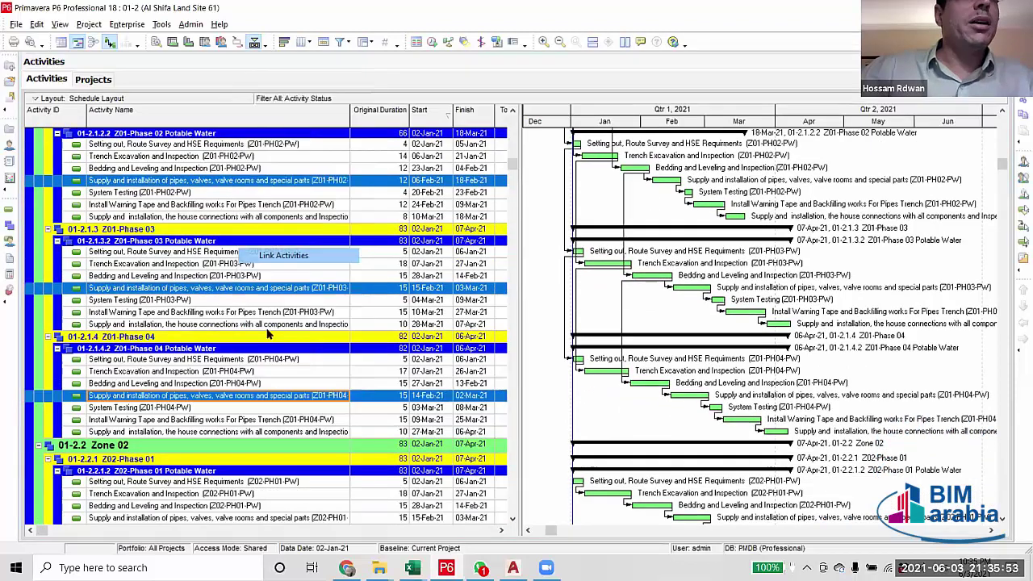
Link the System Testing activities of Zone 01 in sequence from Phase 01 to Phase 04.
scroll(147, 255, "up", 4)
left_click(152, 236)
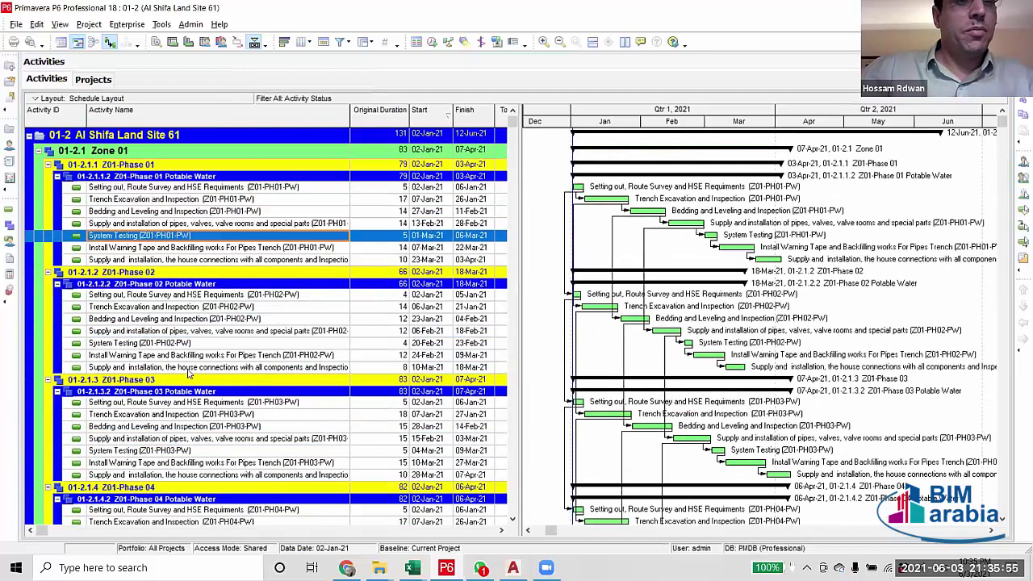
left_click(142, 343, "ctrl")
scroll(160, 376, "down", 2)
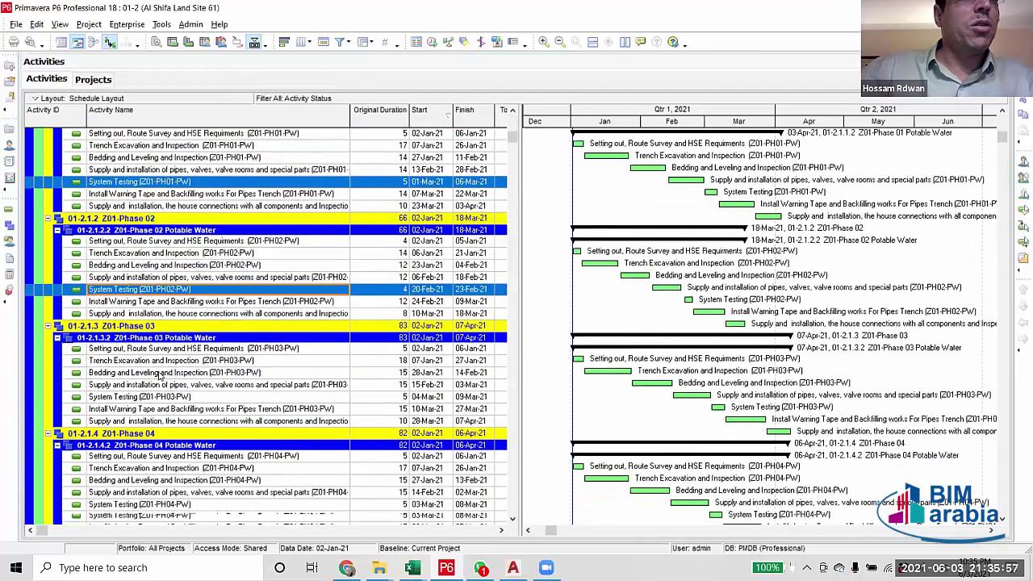
scroll(160, 376, "down", 1)
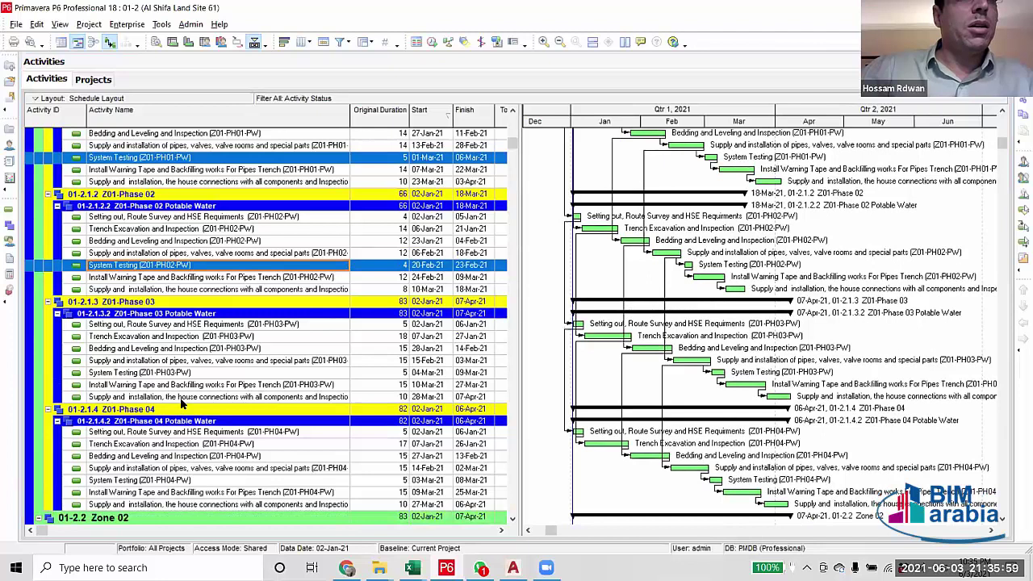
scroll(182, 399, "down", 3)
left_click(234, 287, "ctrl")
right_click(184, 396)
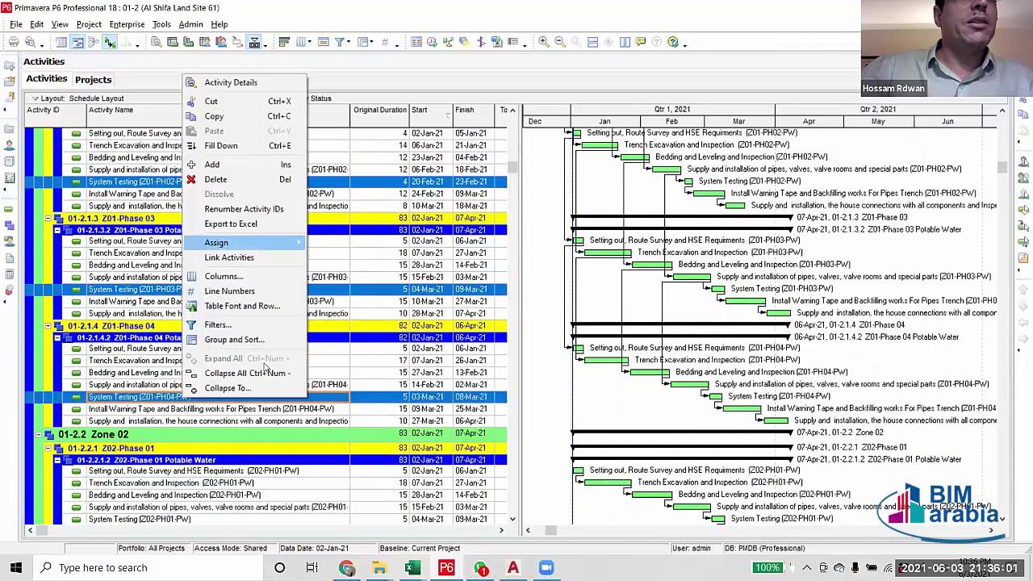
key("Escape")
Link the Install Warning Tape and Backfilling works For Pipes Trench activities of Zone 01 from Phase 01 to Phase 04.
scroll(246, 313, "up", 4)
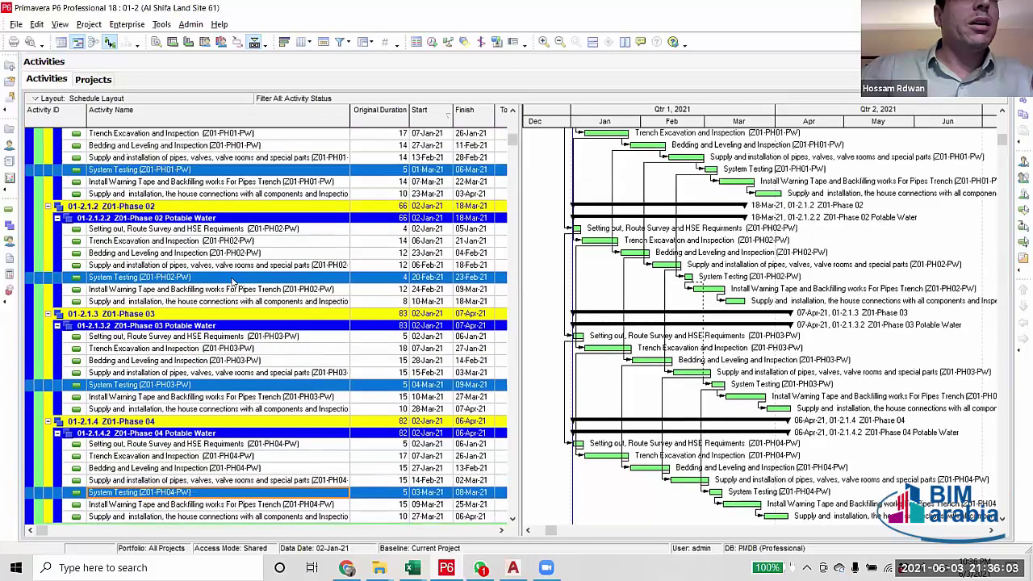
scroll(217, 266, "up", 3)
left_click(195, 248)
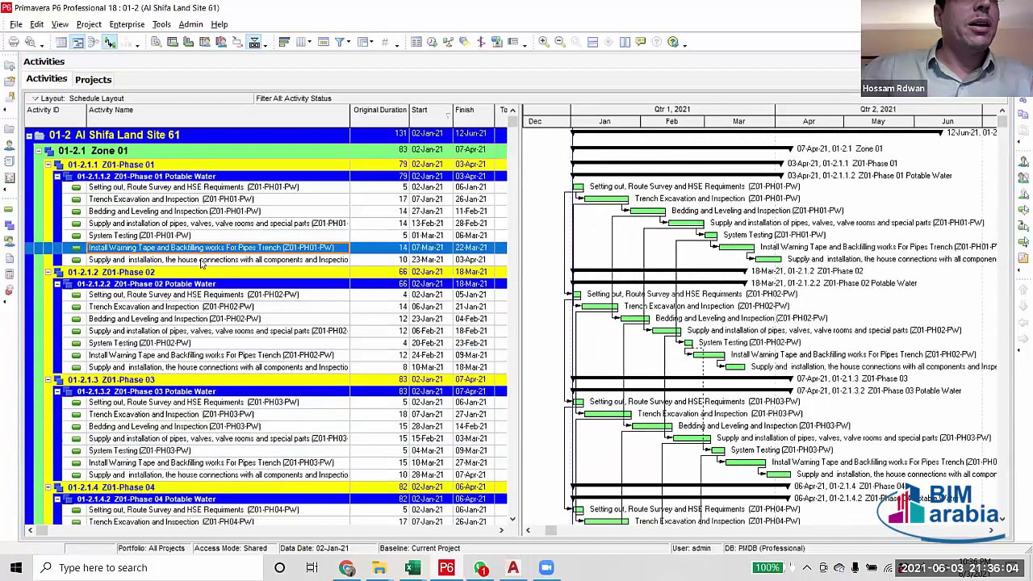
left_click(242, 361, "ctrl")
scroll(241, 403, "down", 1)
scroll(240, 406, "down", 1)
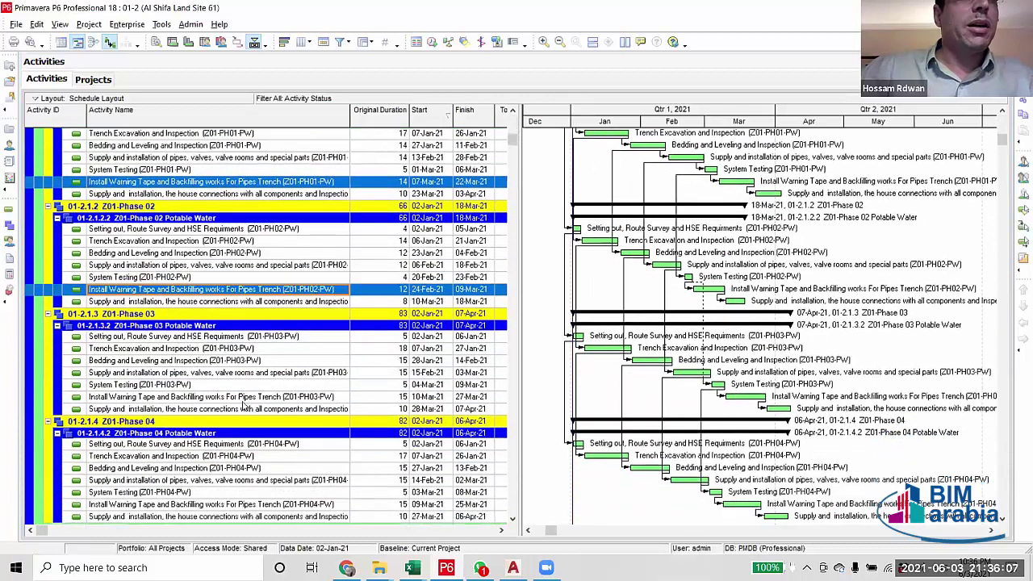
left_click(260, 396, "ctrl")
scroll(260, 439, "down", 2)
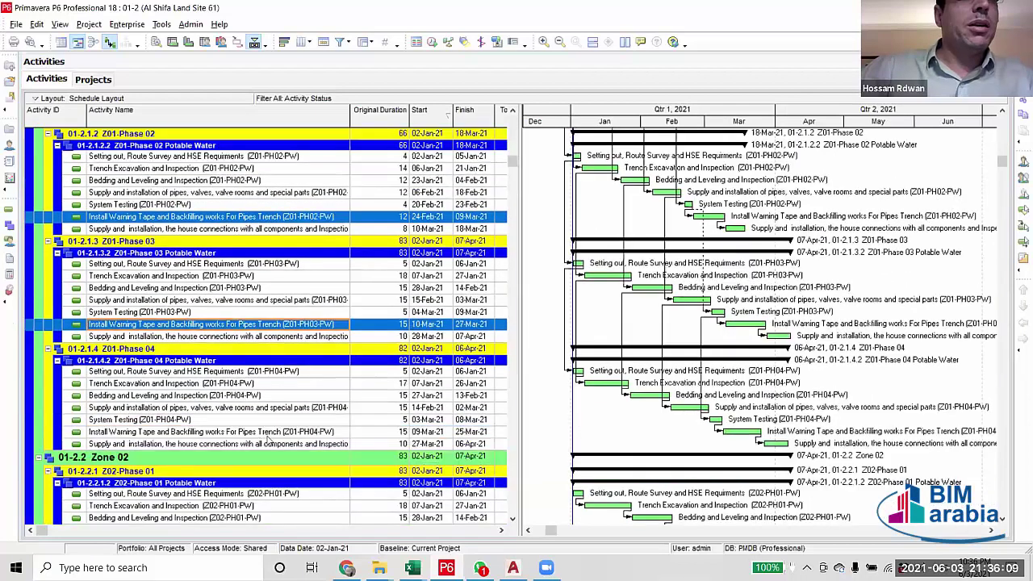
right_click(319, 302)
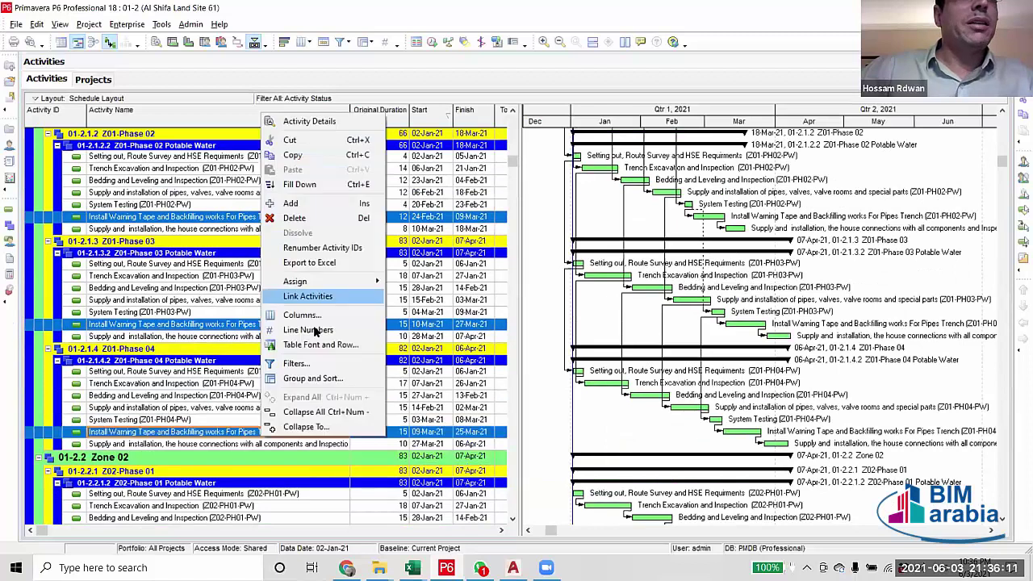
left_click(323, 329)
left_click(242, 432, "ctrl")
Link the house connections supply and installation activities of Zone 01 in sequence from Phase 01 to Phase 04.
scroll(314, 339, "up", 1)
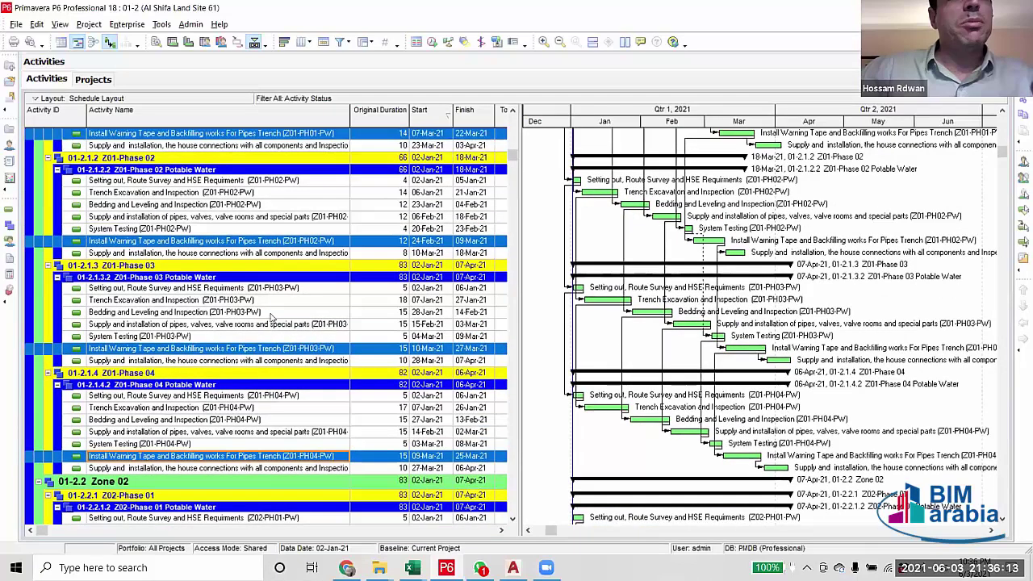
scroll(314, 337, "up", 3)
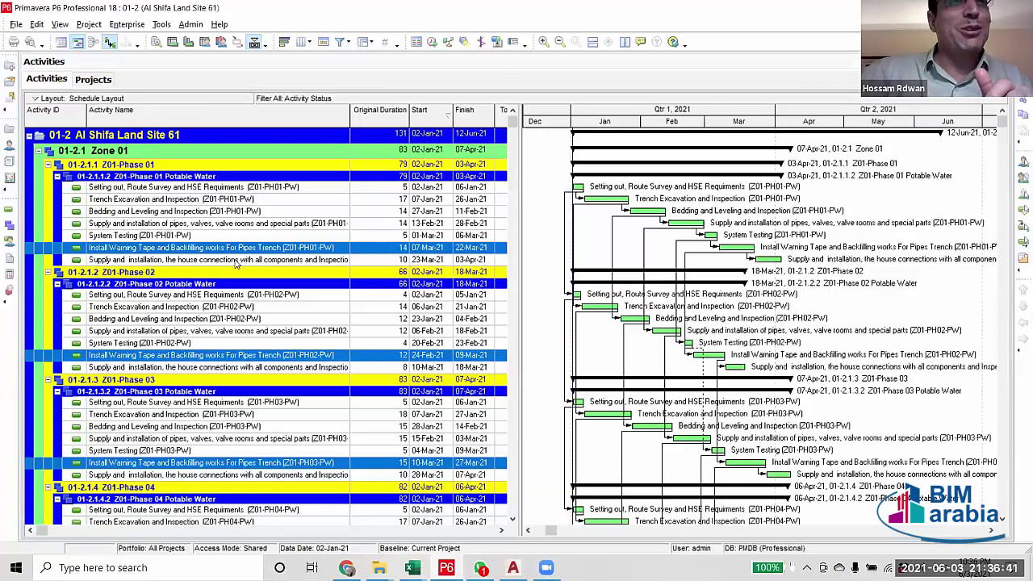
left_click(237, 259)
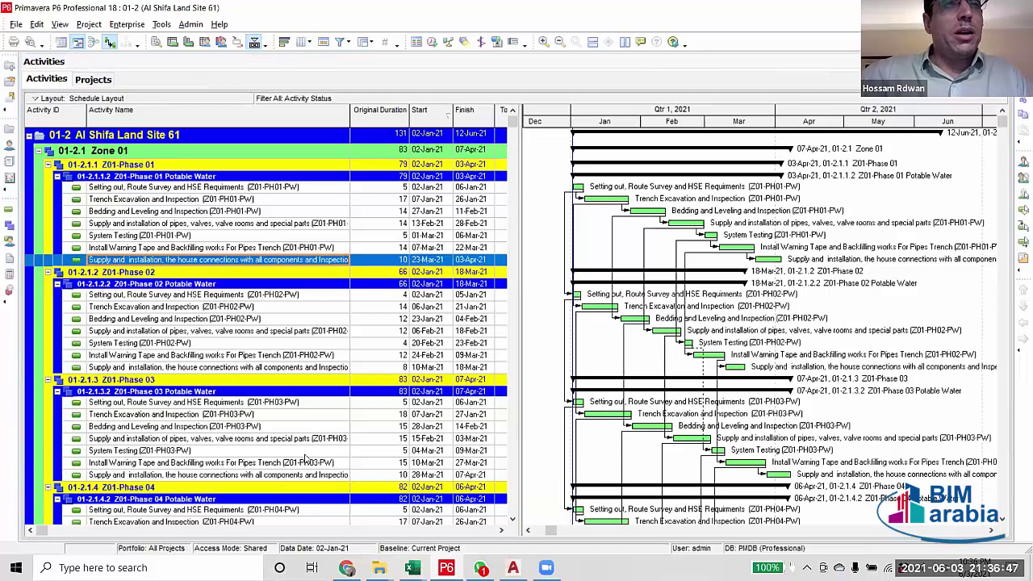
left_click(300, 367, "ctrl")
scroll(303, 372, "down", 2)
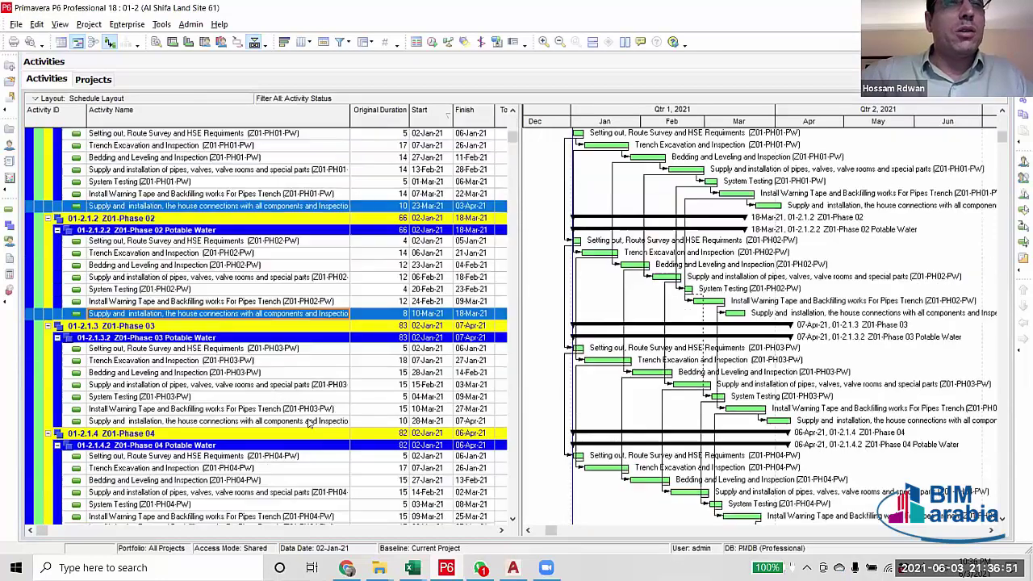
left_click(305, 396, "ctrl")
scroll(310, 509, "down", 1)
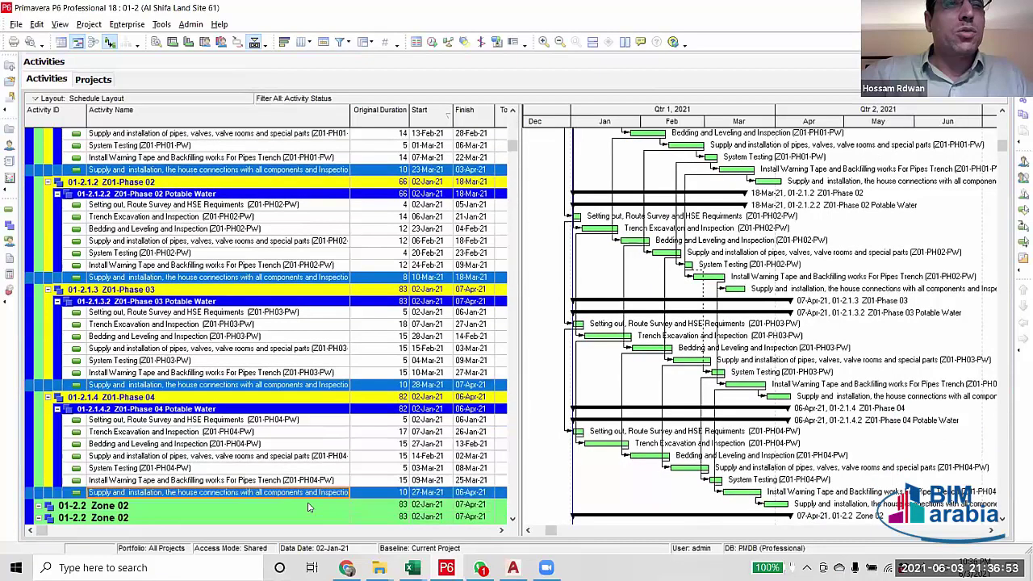
right_click(311, 493)
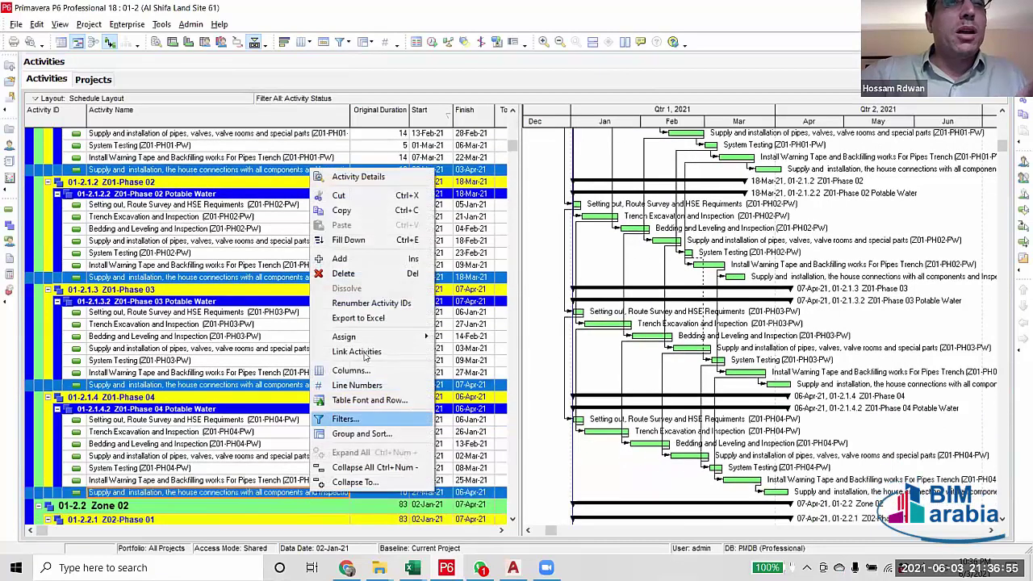
left_click(362, 353)
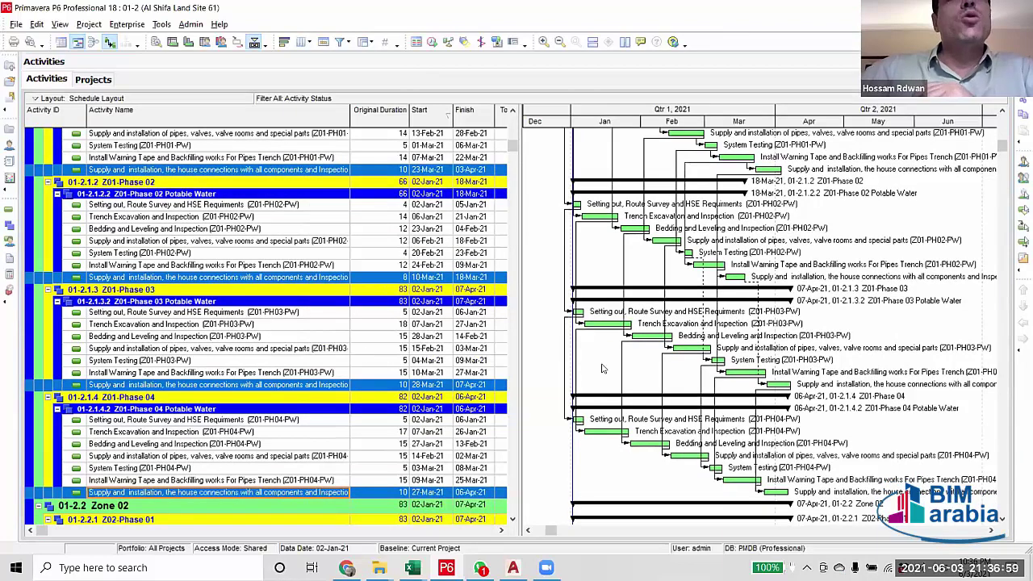
Schedule the project to recalculate the activity dates with the new relationships.
key("F9")
left_click(645, 228)
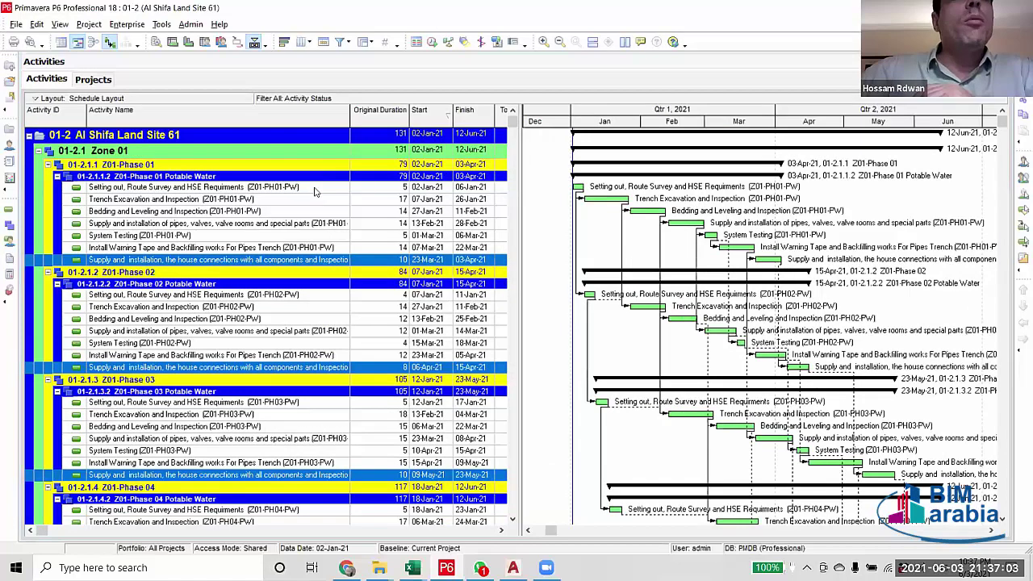
Examine the dates and relationship lines of the Zone 01 phases in the Gantt chart, down to the start of Zone 02.
scroll(314, 191, "down", 5)
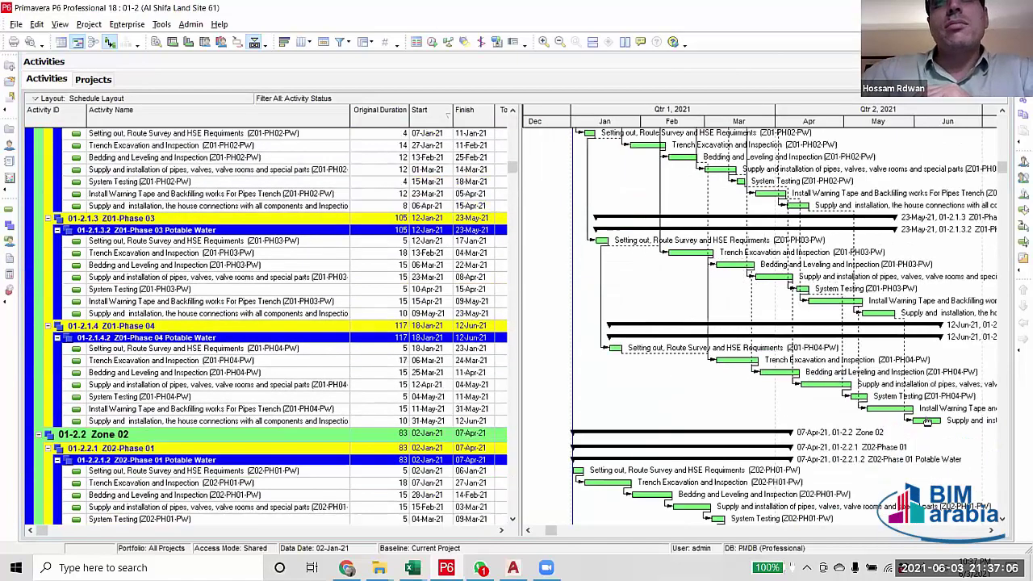
left_click(926, 421)
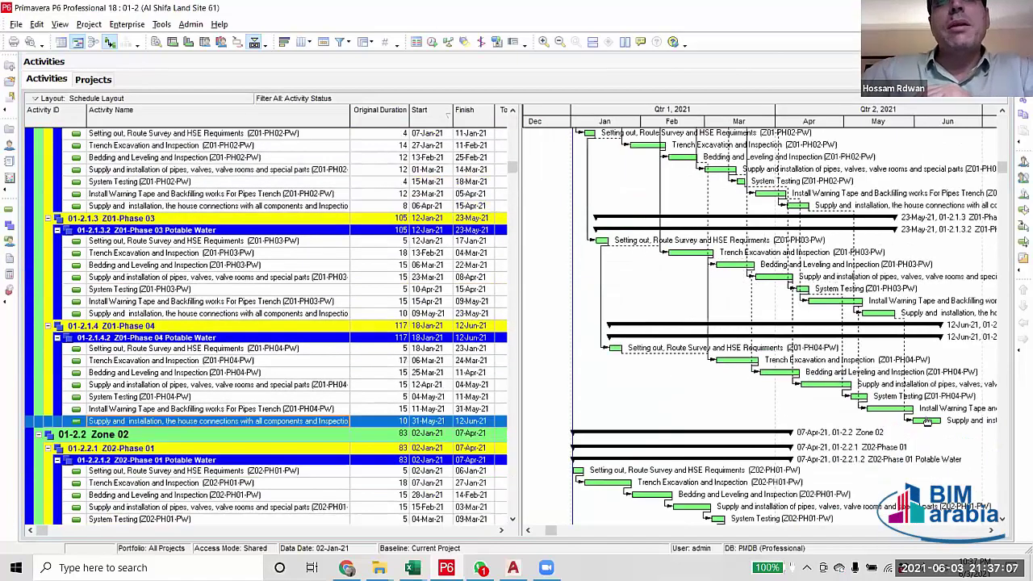
scroll(932, 432, "up", 1)
scroll(807, 403, "up", 4)
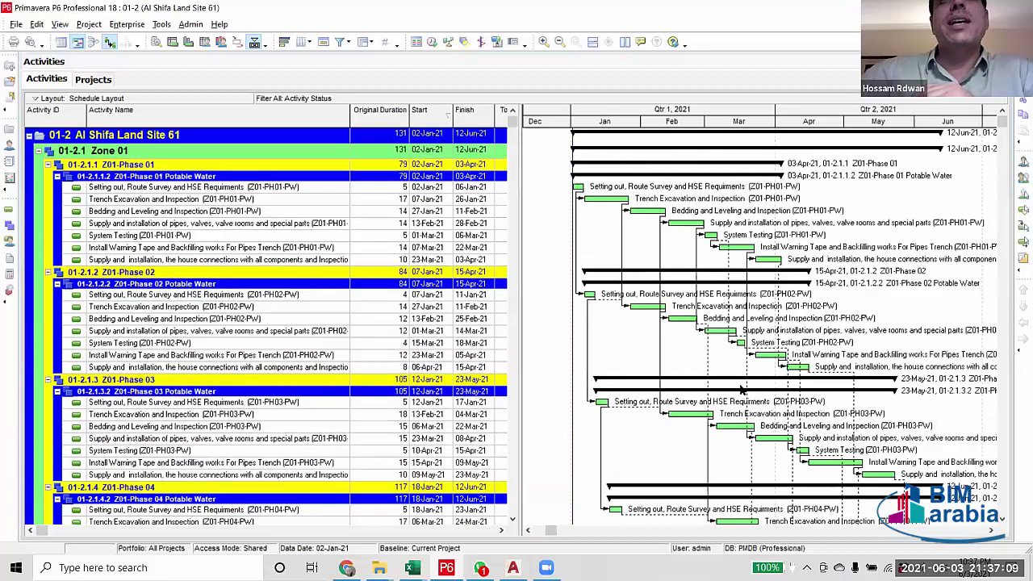
scroll(698, 194, "down", 2)
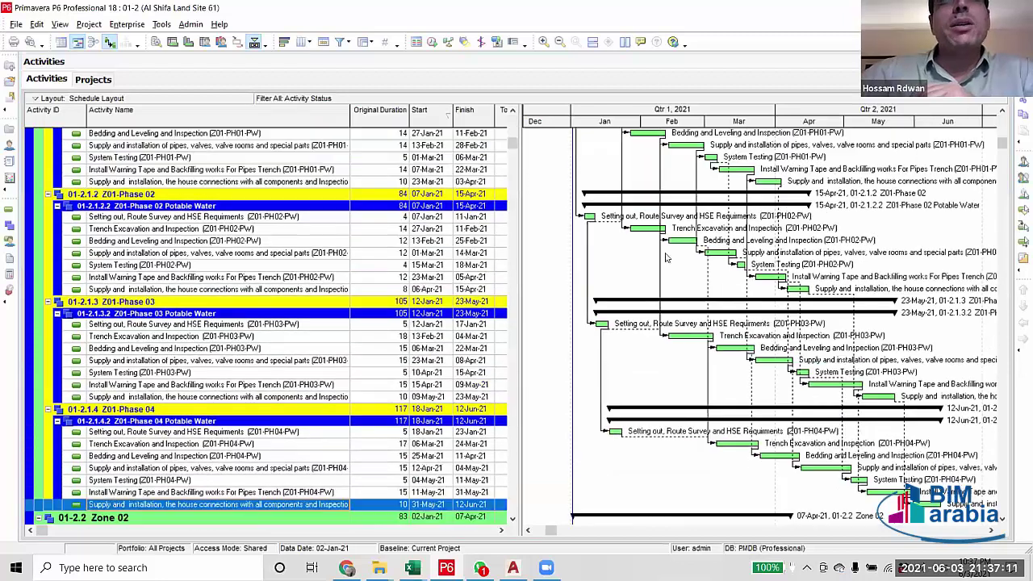
scroll(608, 249, "up", 3)
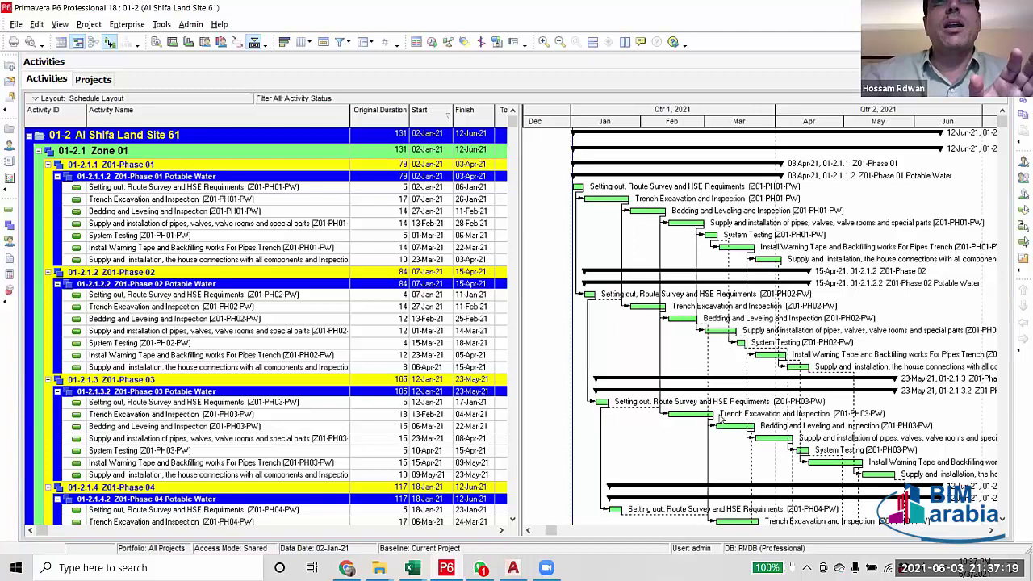
scroll(724, 416, "down", 3)
scroll(762, 440, "down", 5)
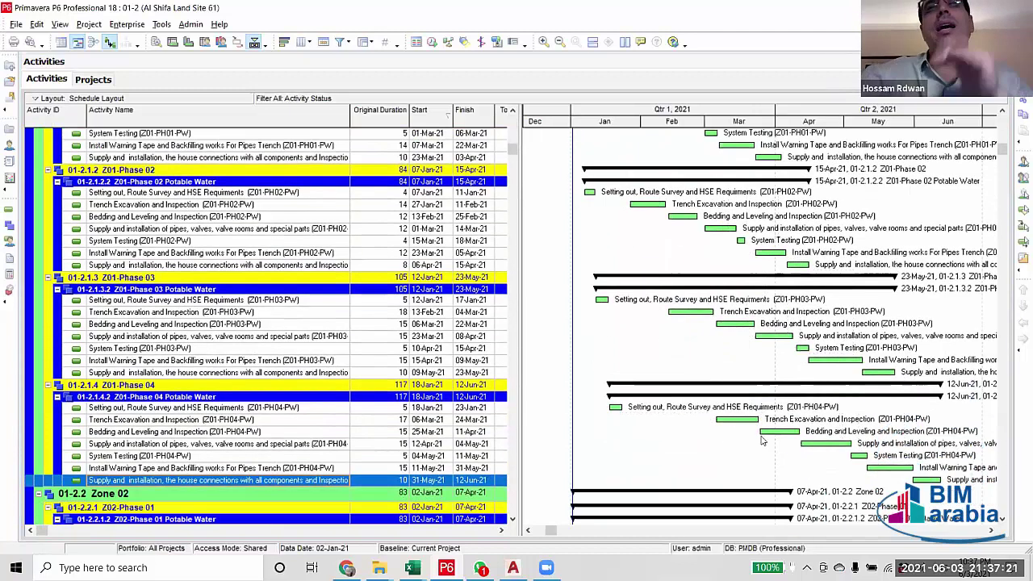
scroll(292, 445, "down", 4)
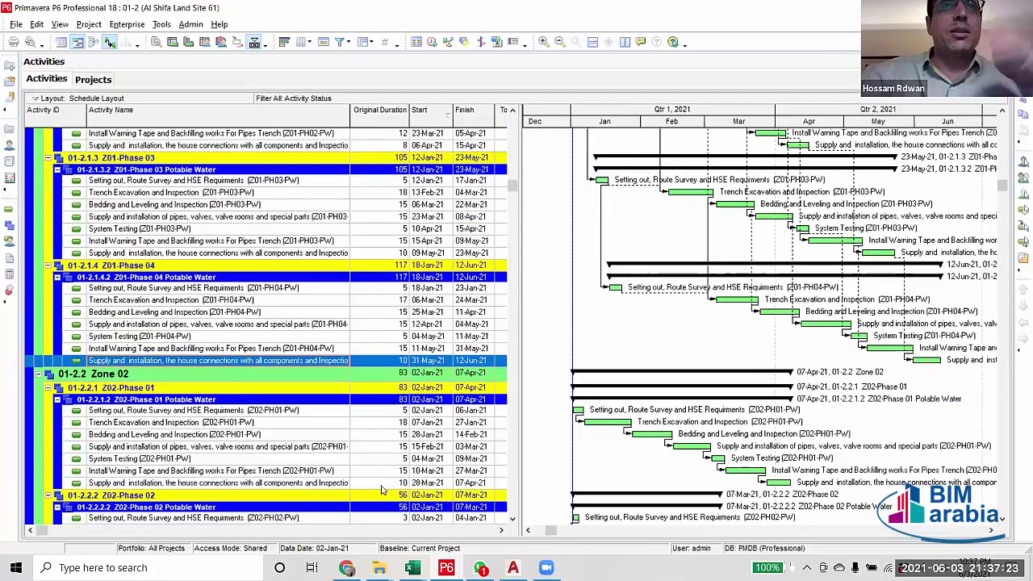
left_click_drag(515, 229, 516, 110)
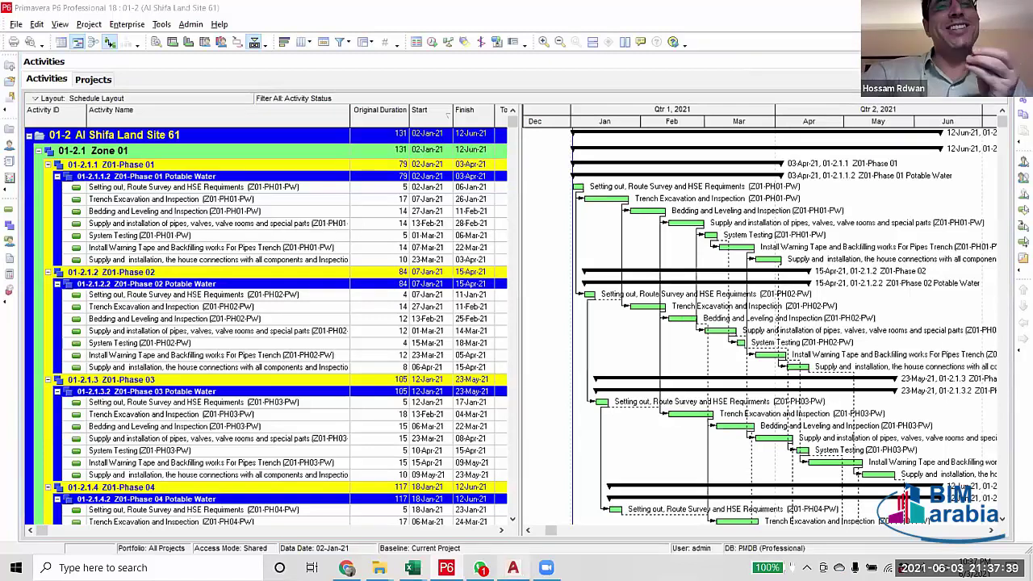
Switch between the AutoCAD layout drawing and the Primavera P6 schedule to compare the Zone 1 phase areas with the Zone 01 potable water sequence.
key("alt+Tab")
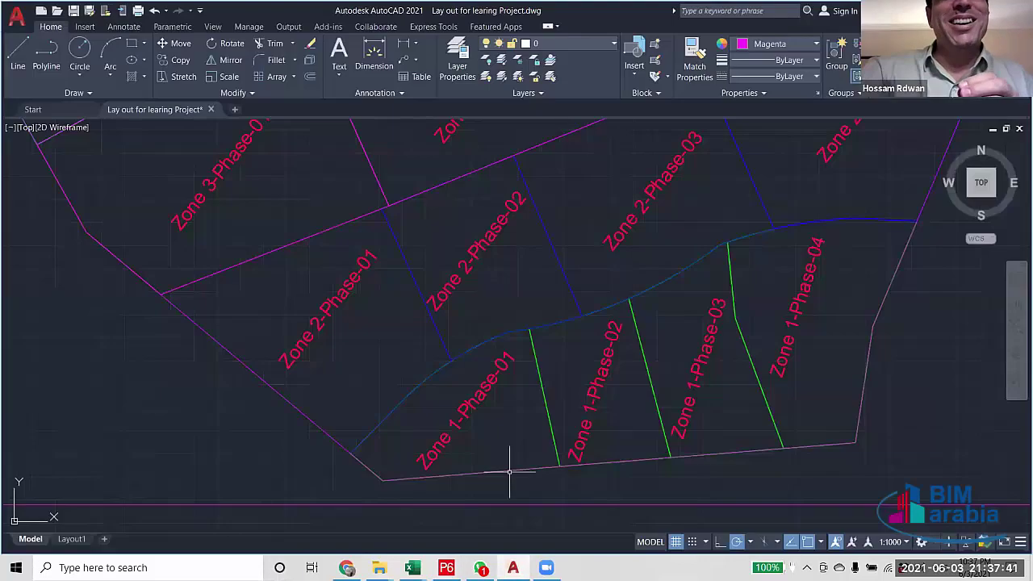
scroll(468, 429, "down", 5)
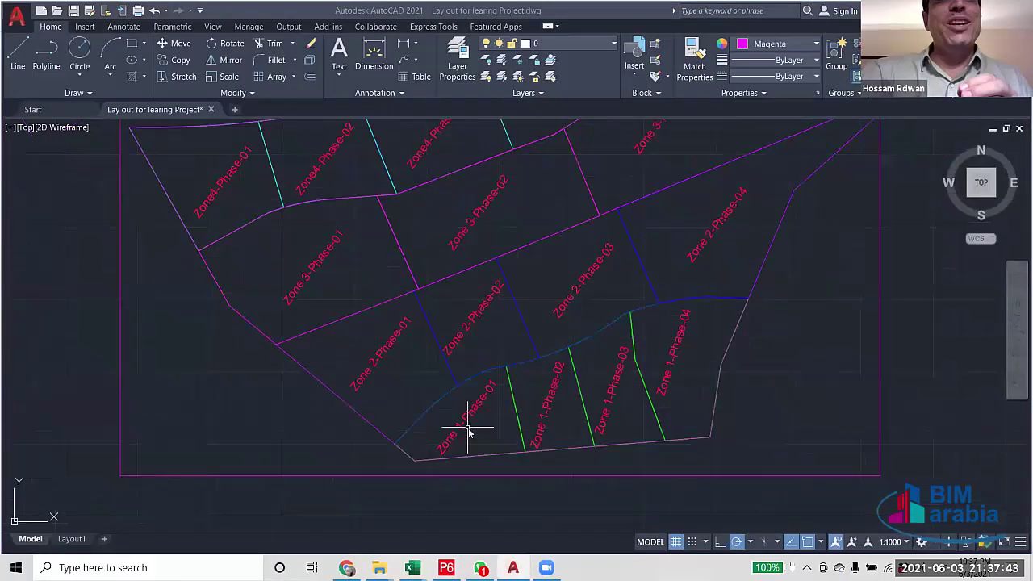
scroll(468, 429, "up", 5)
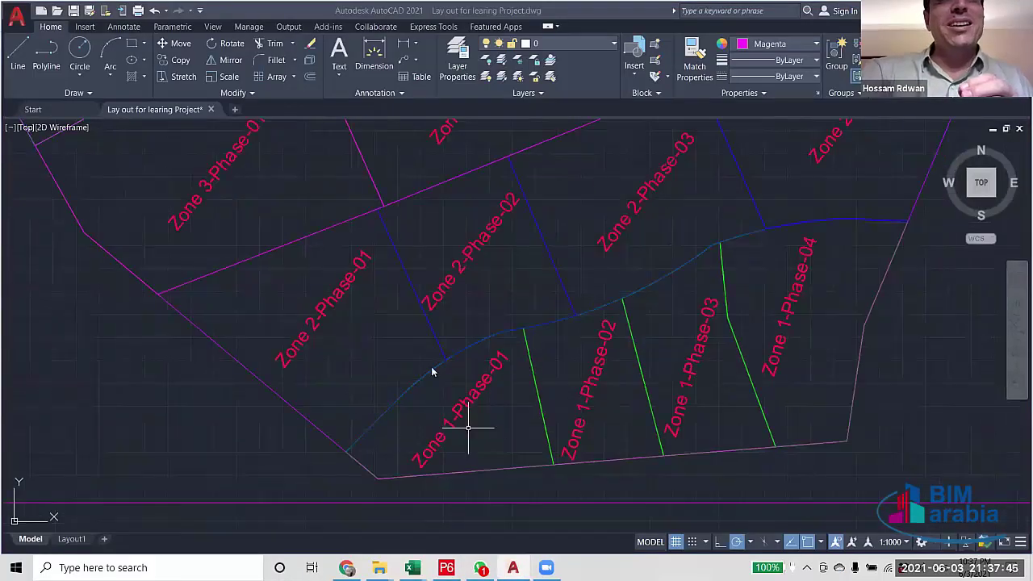
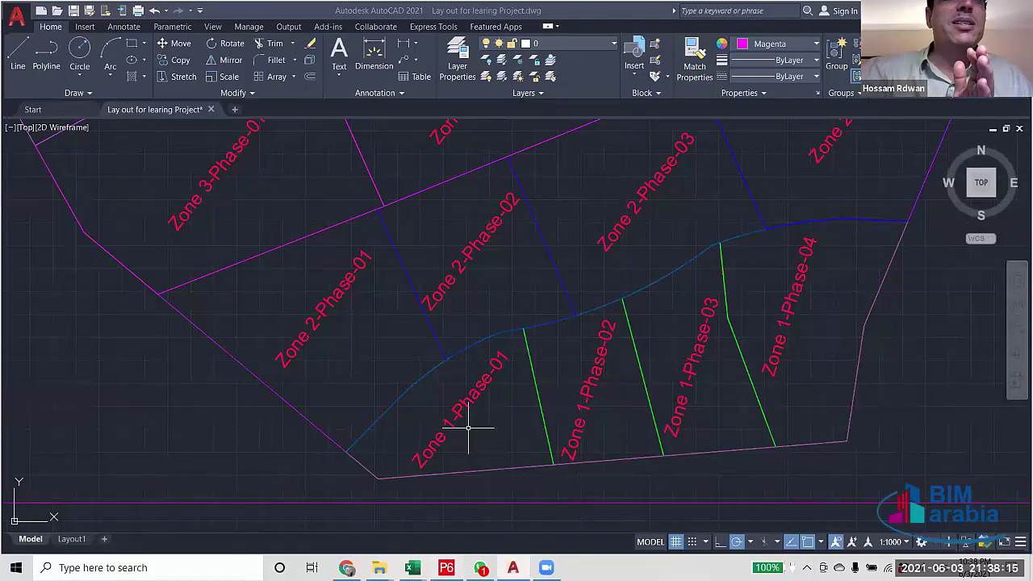
key("alt+Tab")
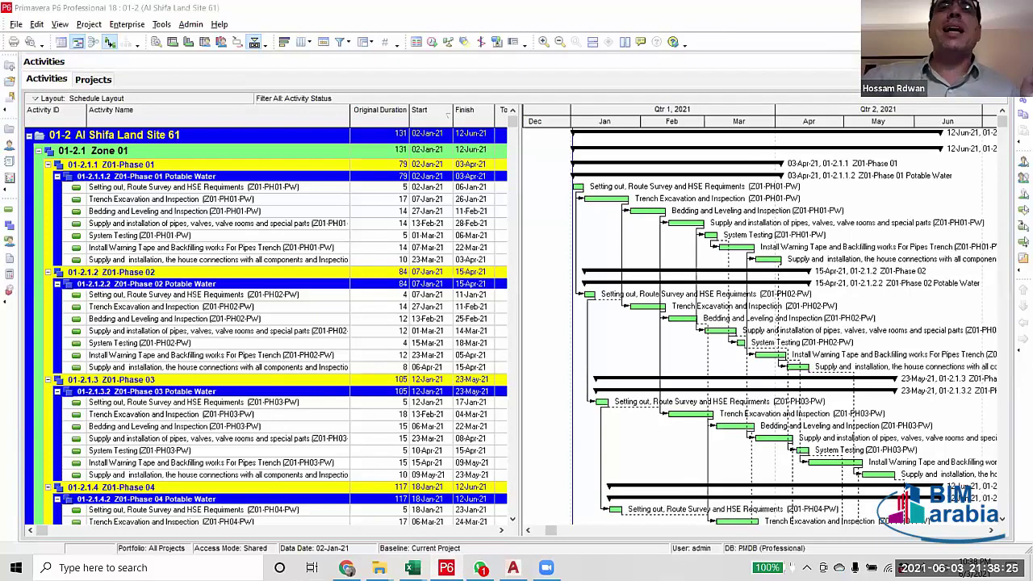
key("alt+Tab")
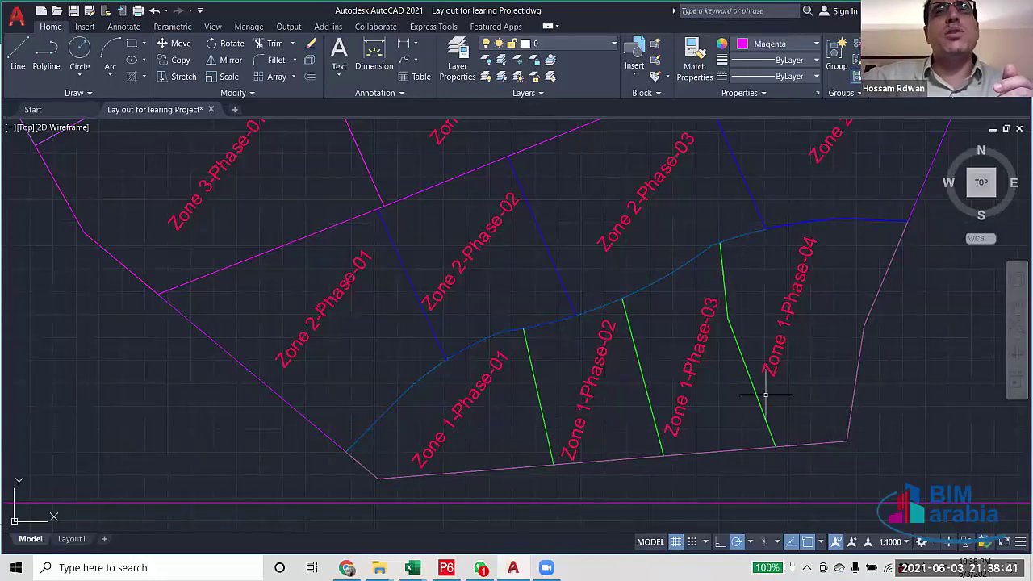
left_click(447, 565)
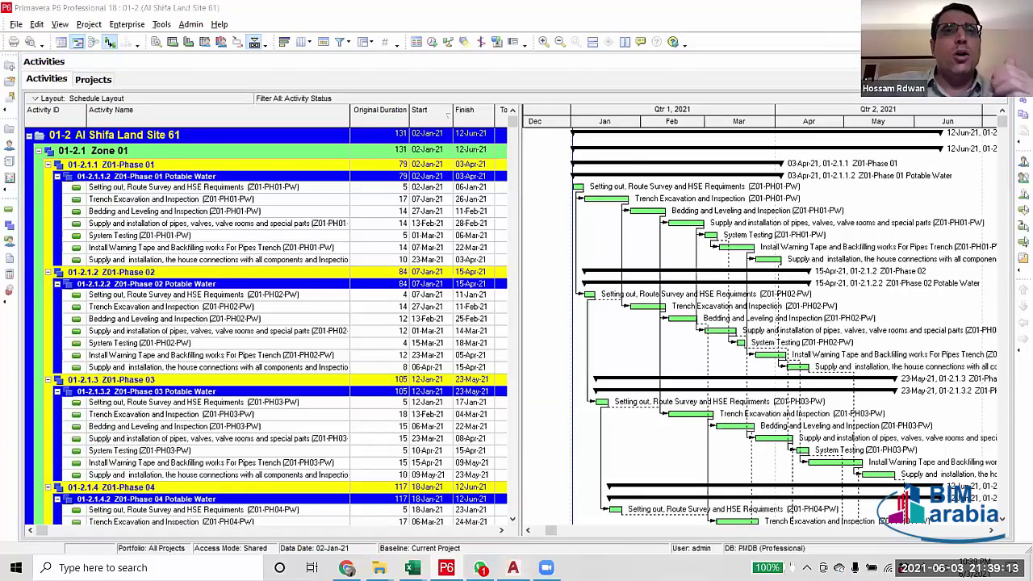
left_click(512, 567)
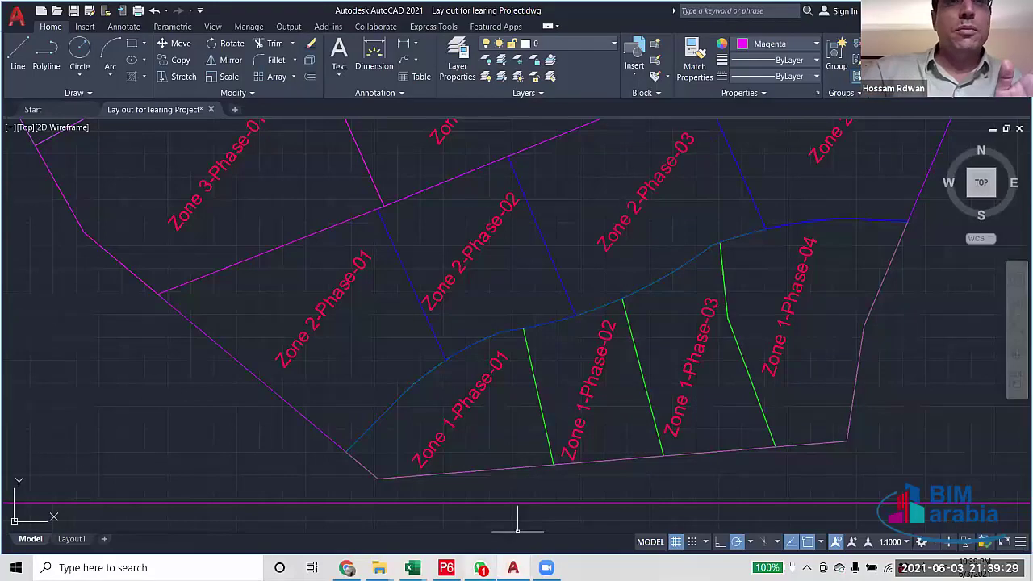
key("alt+Tab")
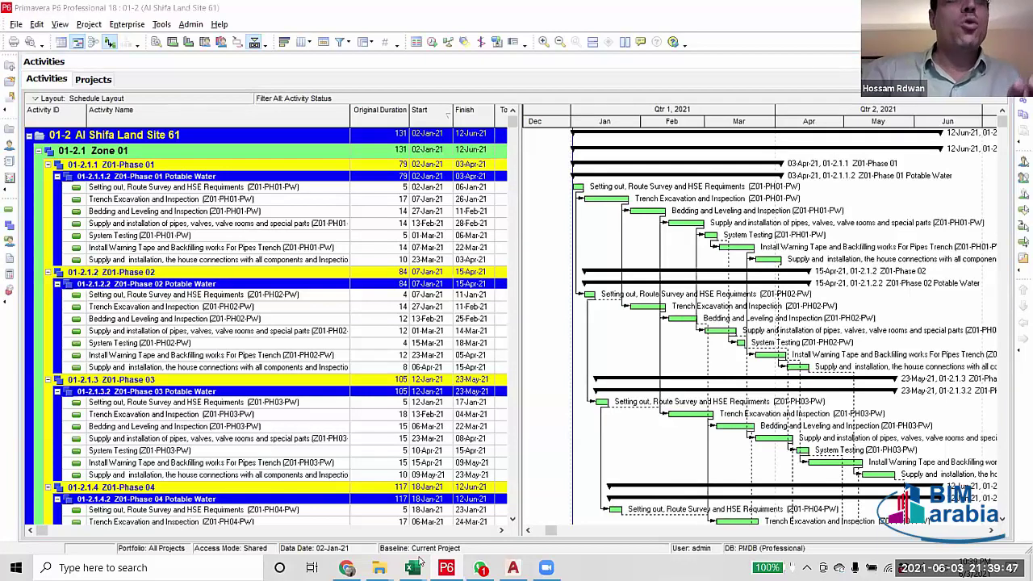
Apply the All Activities filter to the schedule layout and return to the start of Zone 01 Phase 01.
left_click(339, 42)
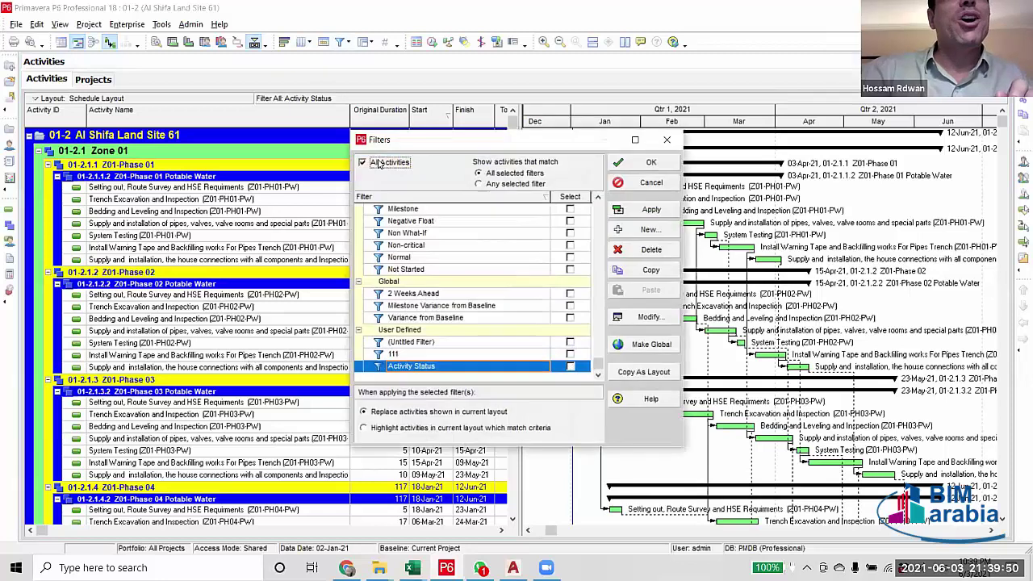
left_click(650, 209)
left_click(651, 162)
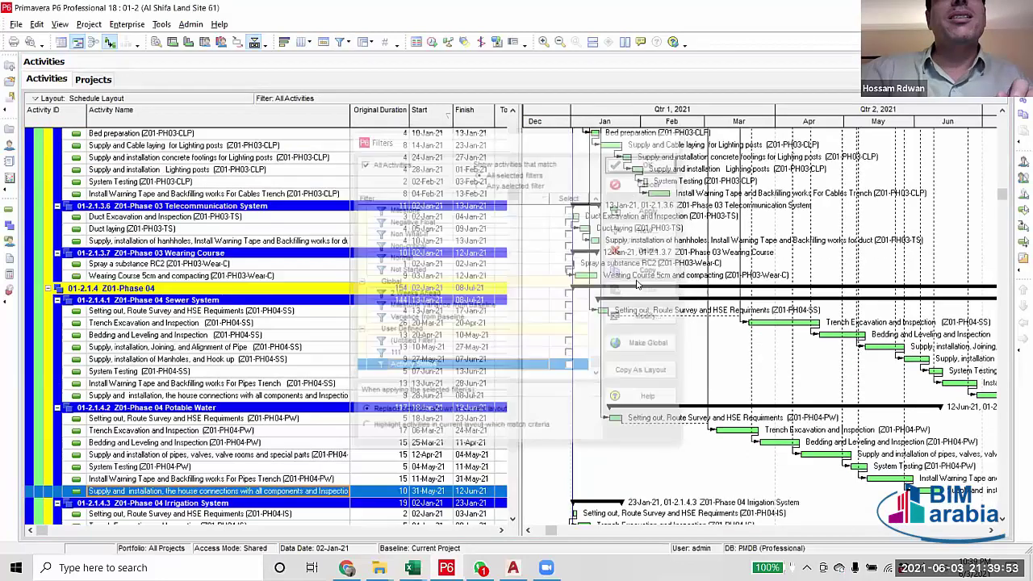
scroll(556, 278, "down", 5)
scroll(557, 279, "up", 4)
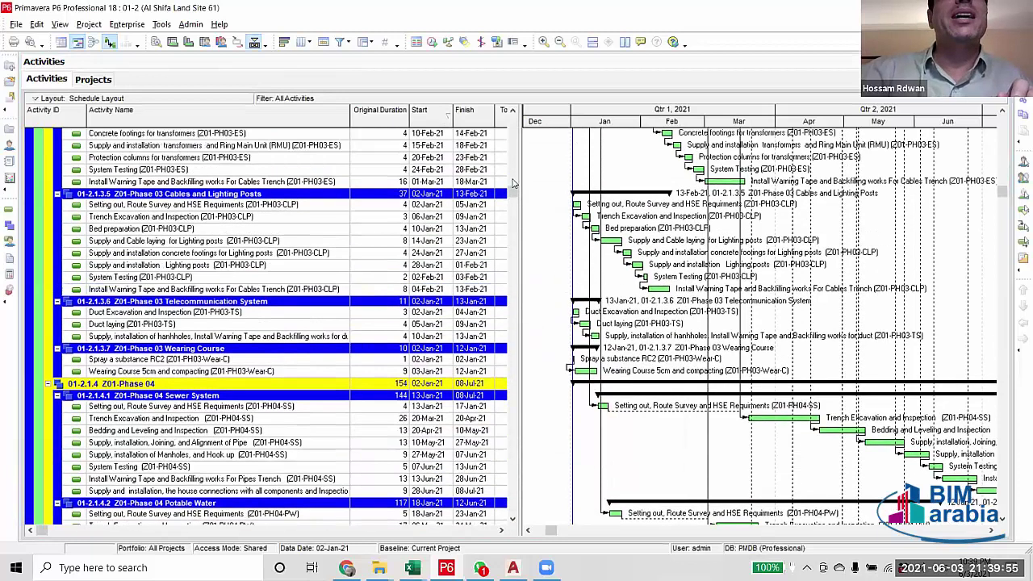
scroll(155, 178, "up", 15)
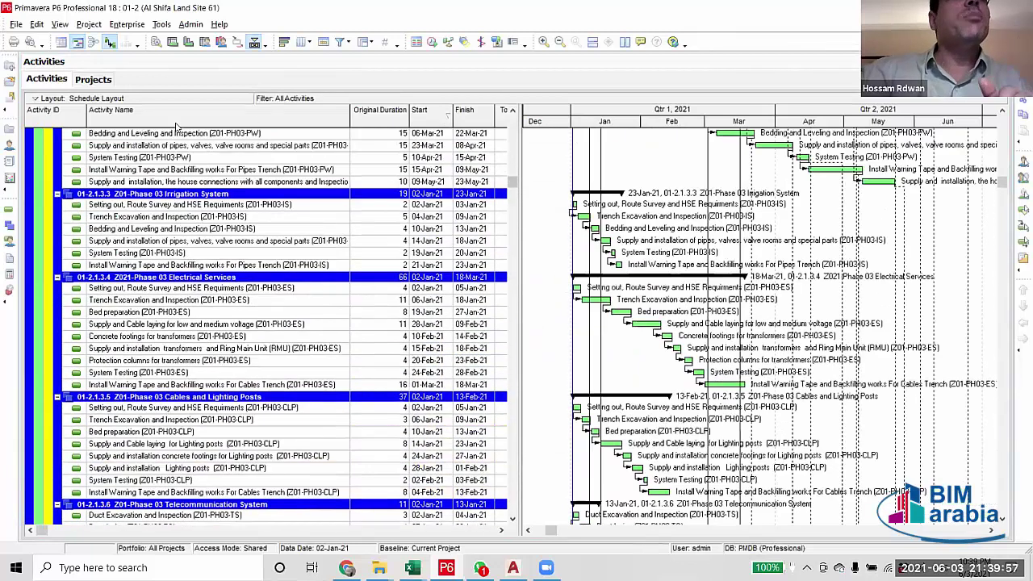
scroll(155, 181, "up", 10)
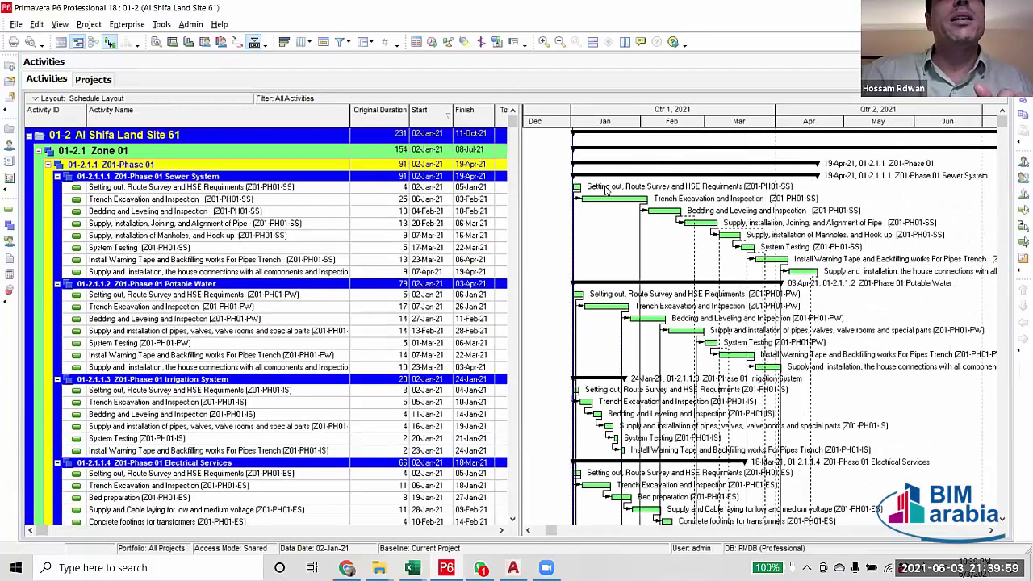
Compare the start dates of the Phase 01 sewer and potable water Setting out activities, checking them against the Zone 1 areas in the AutoCAD layout.
left_click(424, 188)
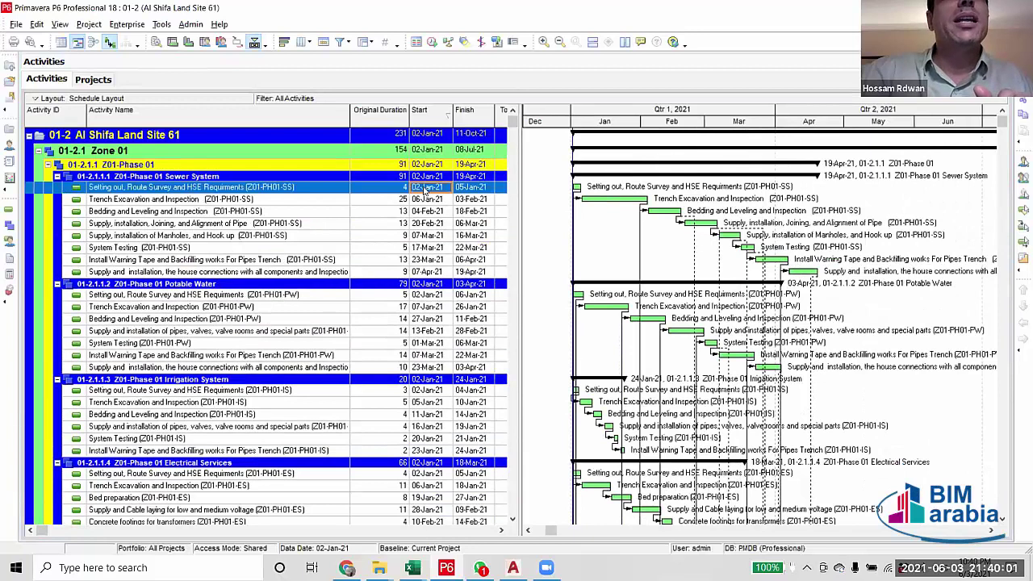
left_click(425, 295)
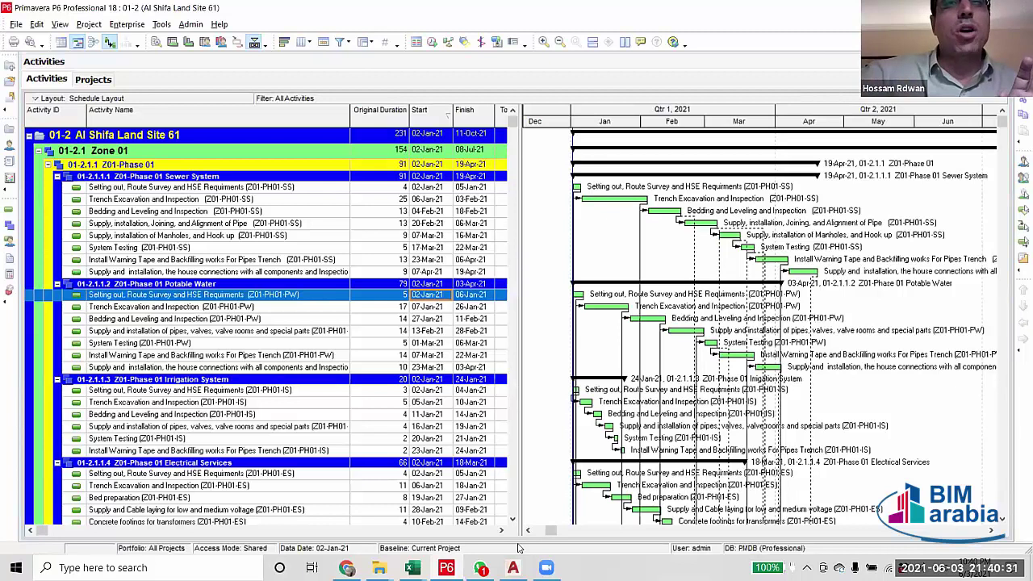
scroll(301, 429, "down", 3)
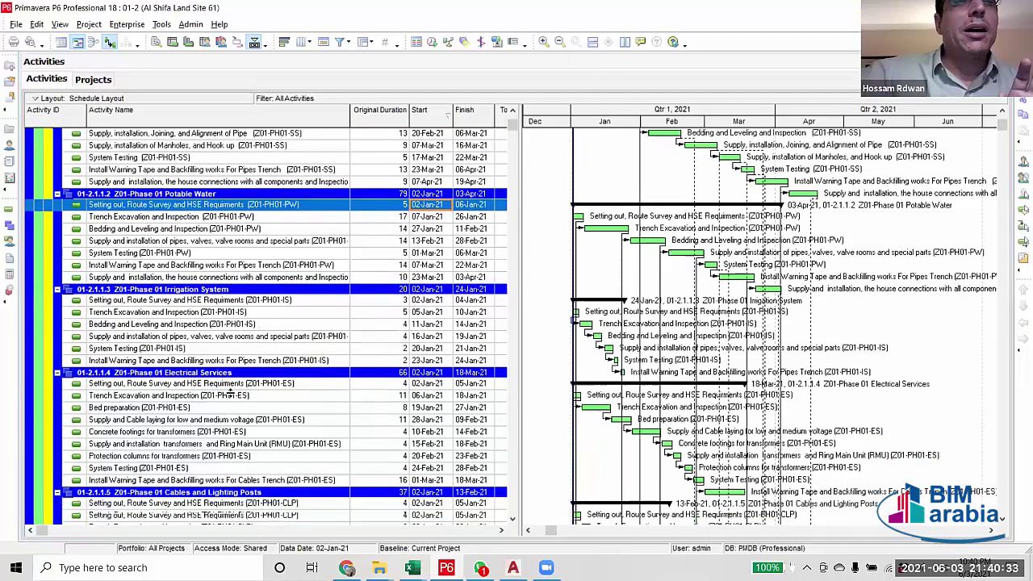
scroll(229, 395, "up", 3)
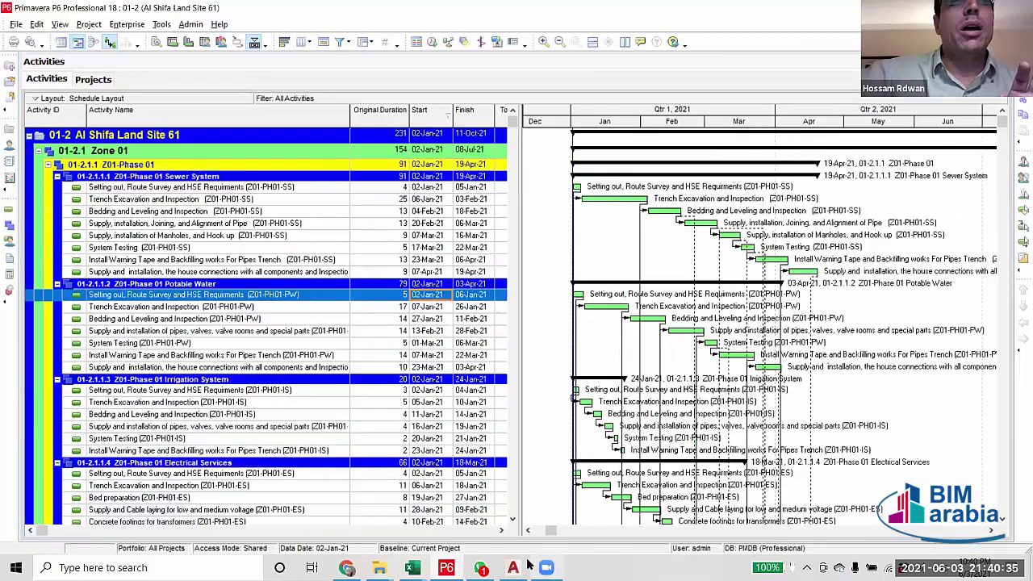
scroll(266, 323, "down", 3)
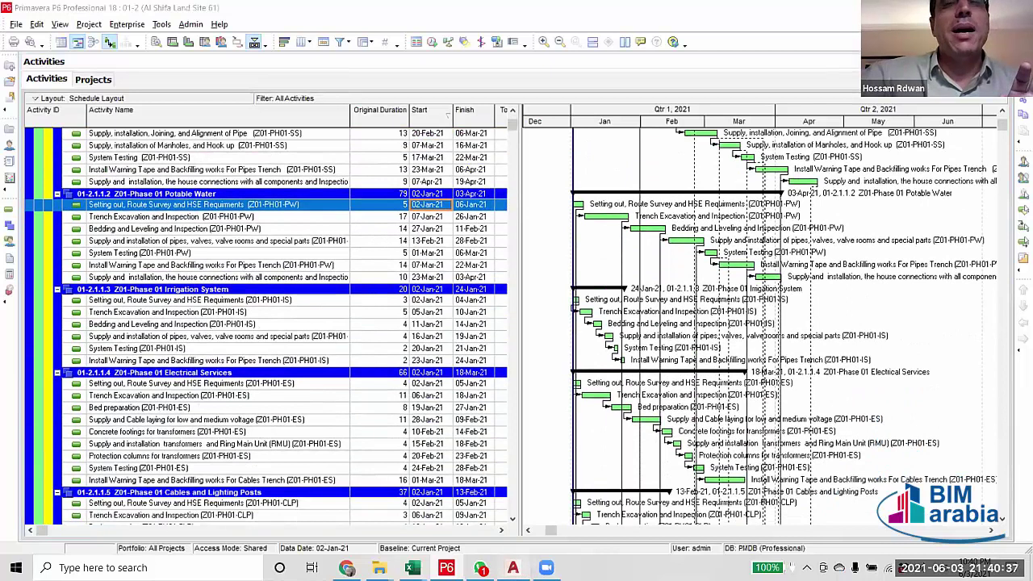
key("alt+Tab")
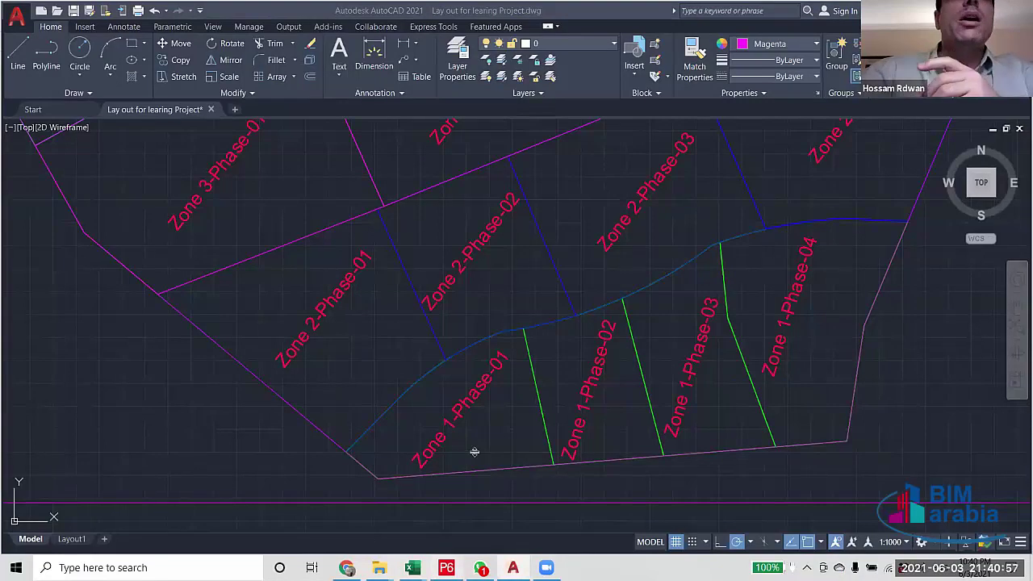
key("alt+Tab")
scroll(616, 129, "up", 2)
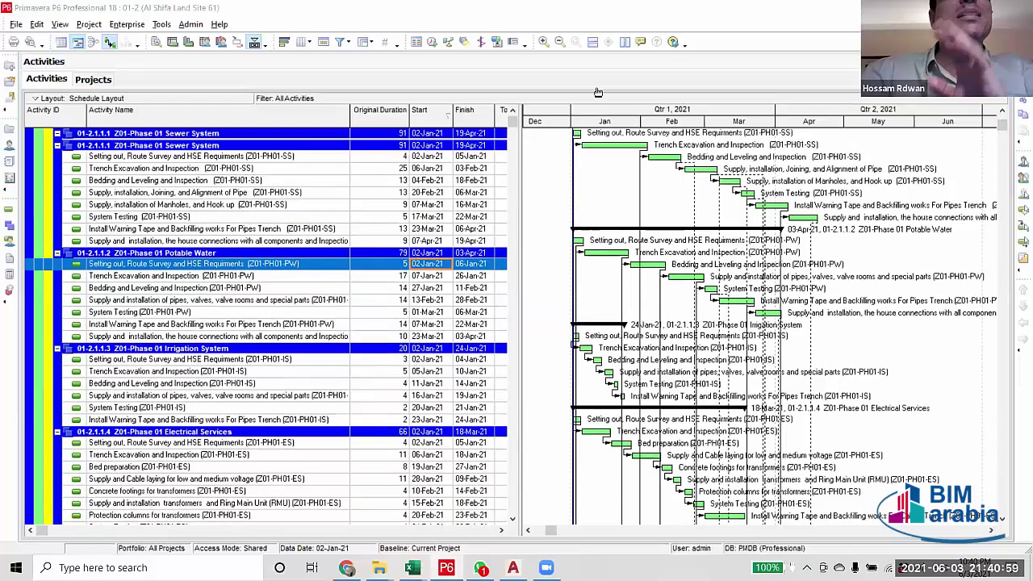
Display activity details to inspect the successors of the Phase 01 sewer and potable water Setting out activities, and widen the successors' Activity Name column.
left_click(579, 190)
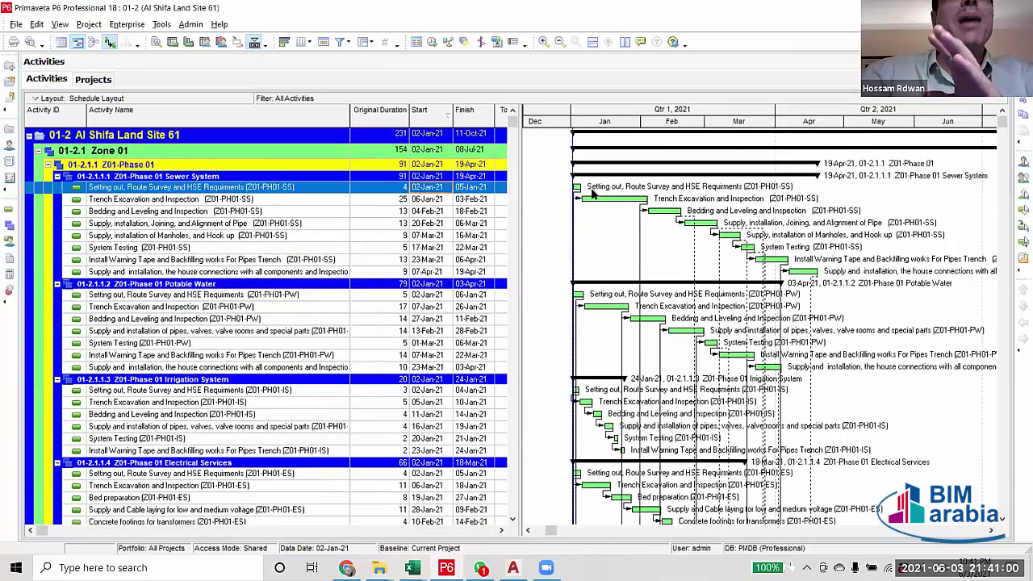
left_click(159, 45)
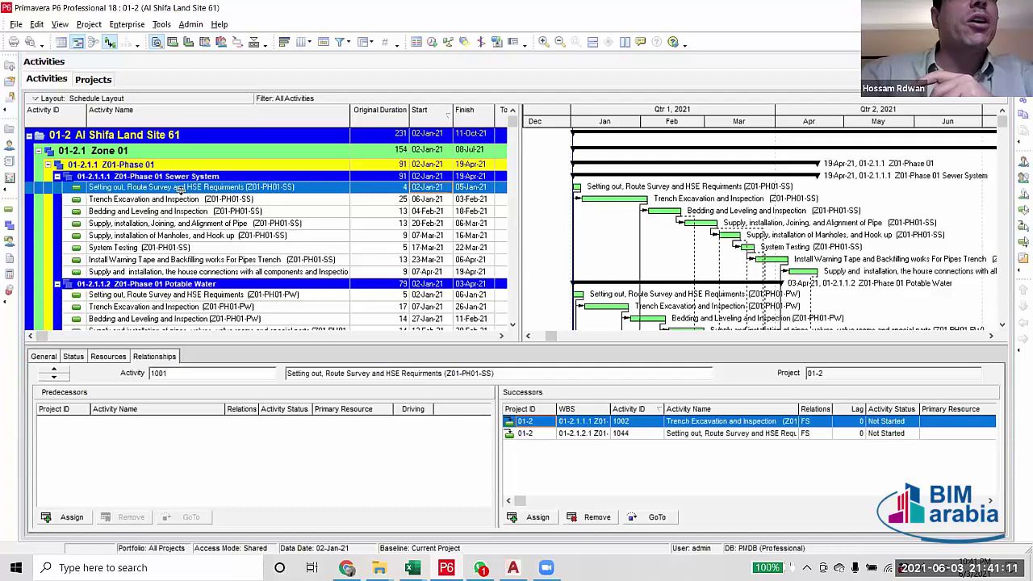
left_click(208, 295)
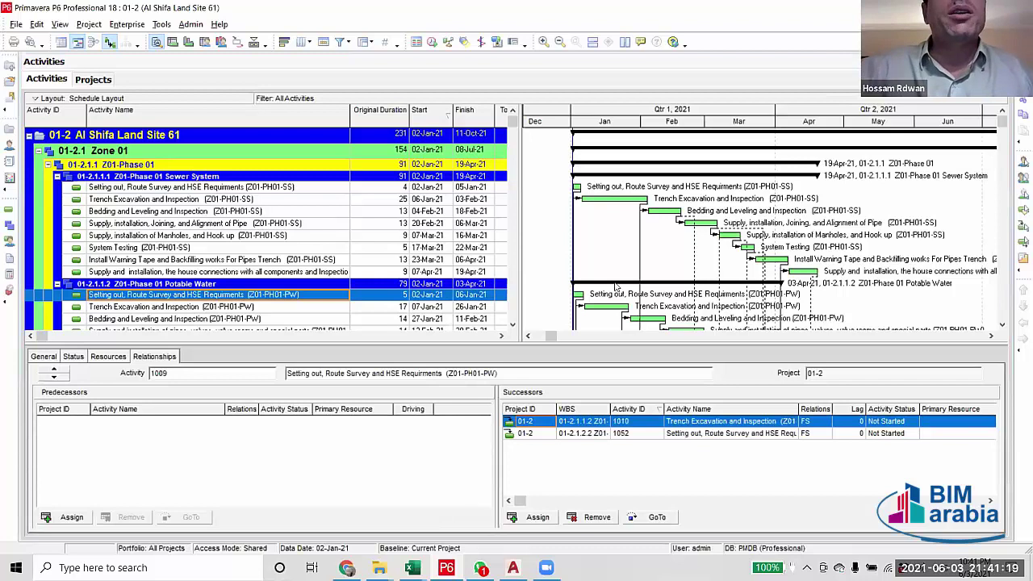
left_click(259, 188)
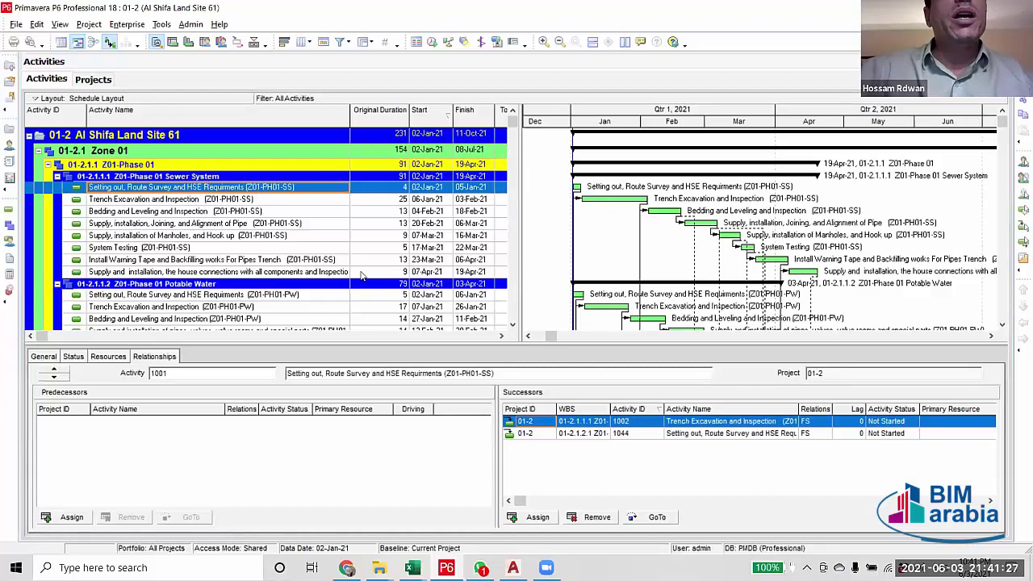
scroll(206, 185, "down", 1)
scroll(190, 249, "up", 1)
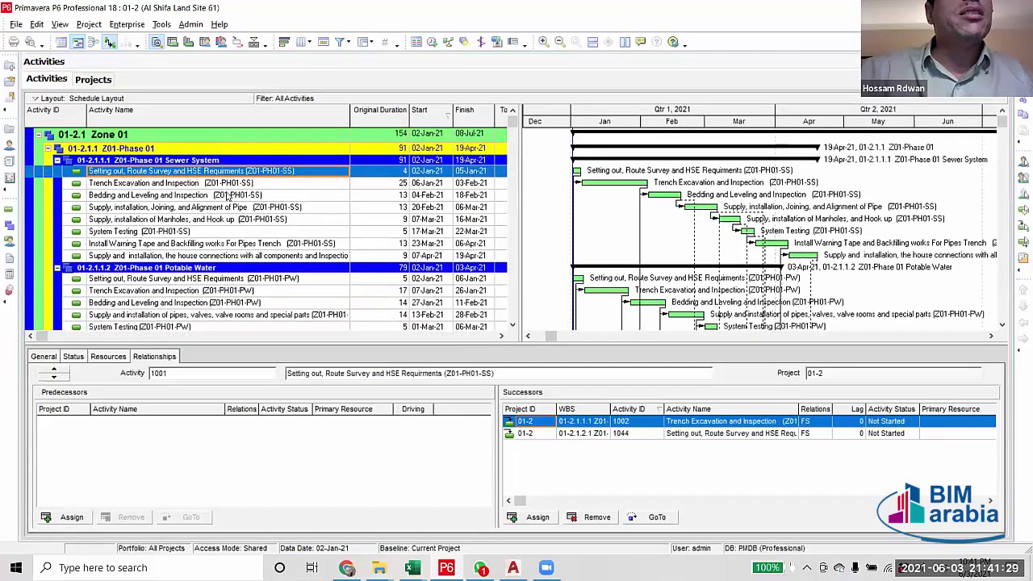
left_click(227, 279)
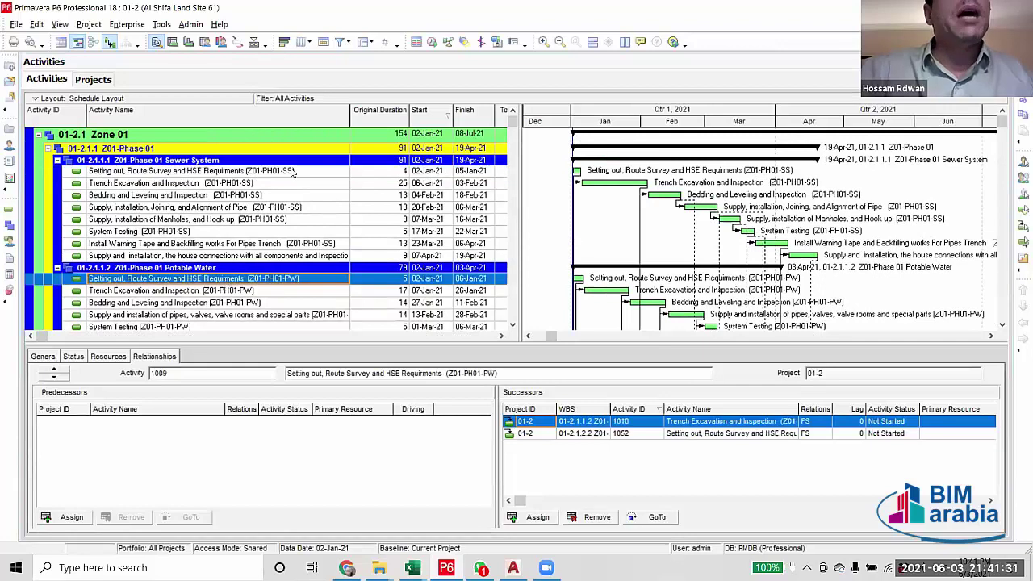
left_click(192, 171)
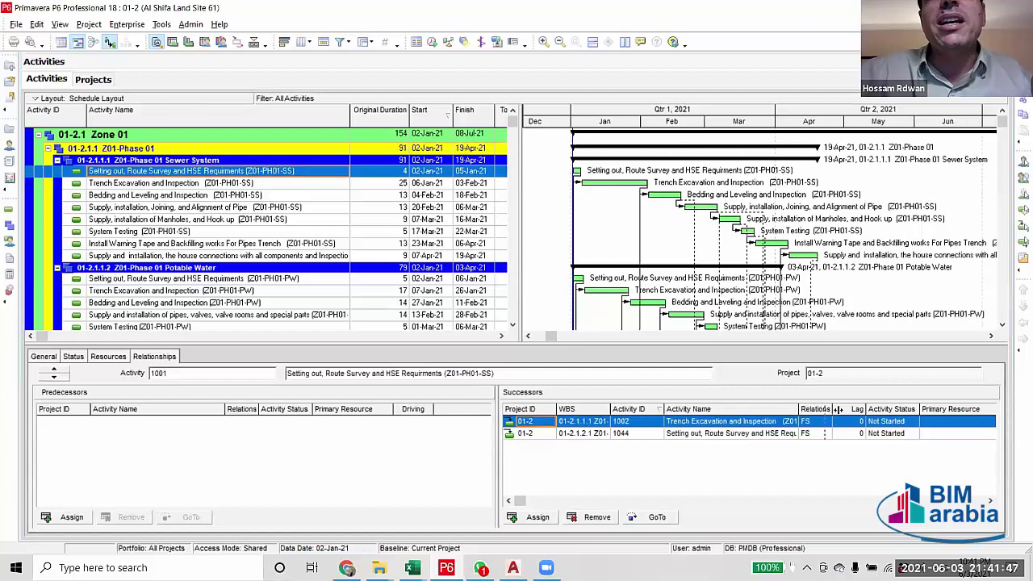
left_click_drag(798, 410, 878, 409)
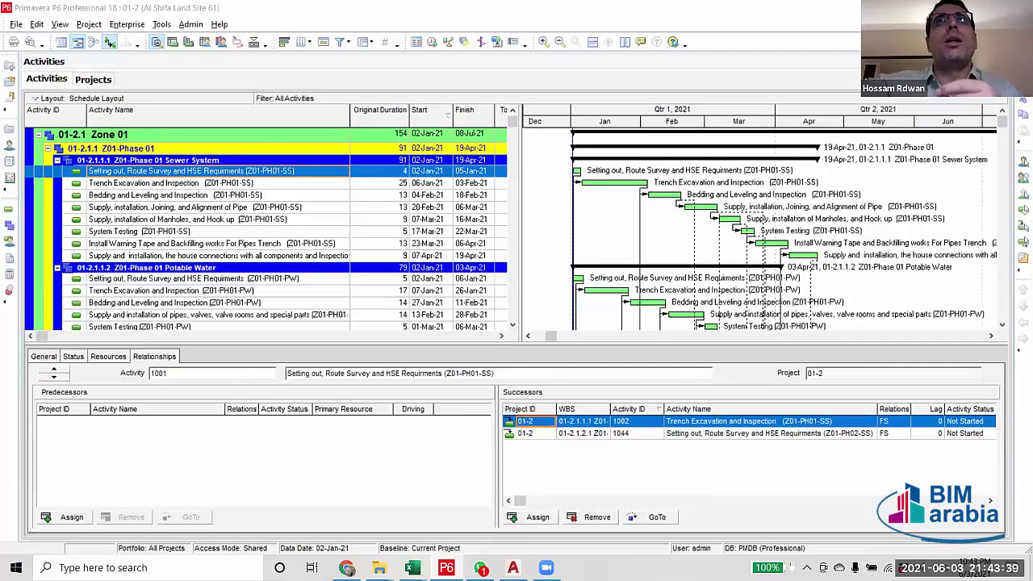
Examine the Phase 01 activities of each utility system and the relationships of the sewer system's first and last activities.
left_click(145, 267)
scroll(266, 230, "down", 3)
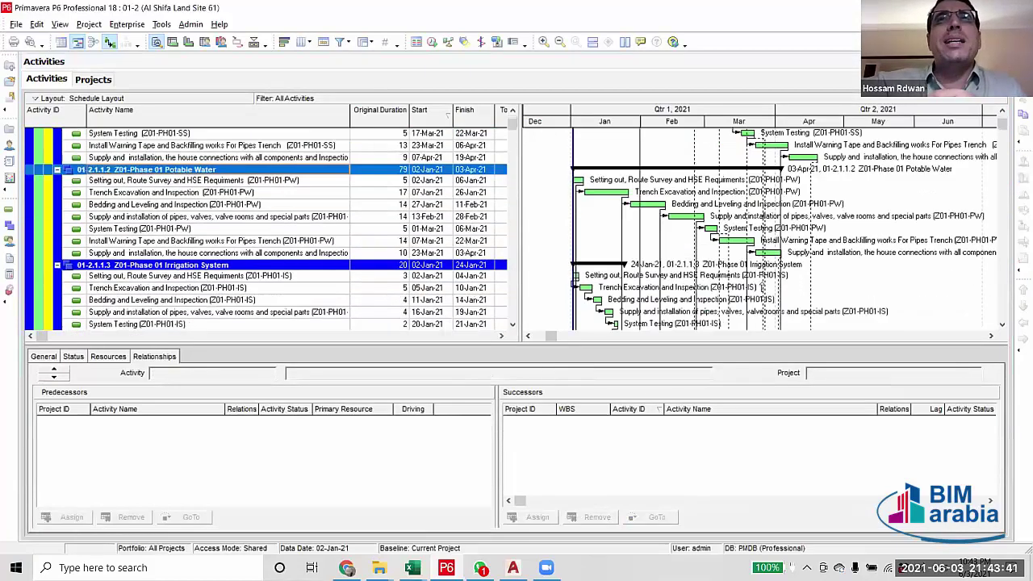
scroll(797, 295, "down", 6)
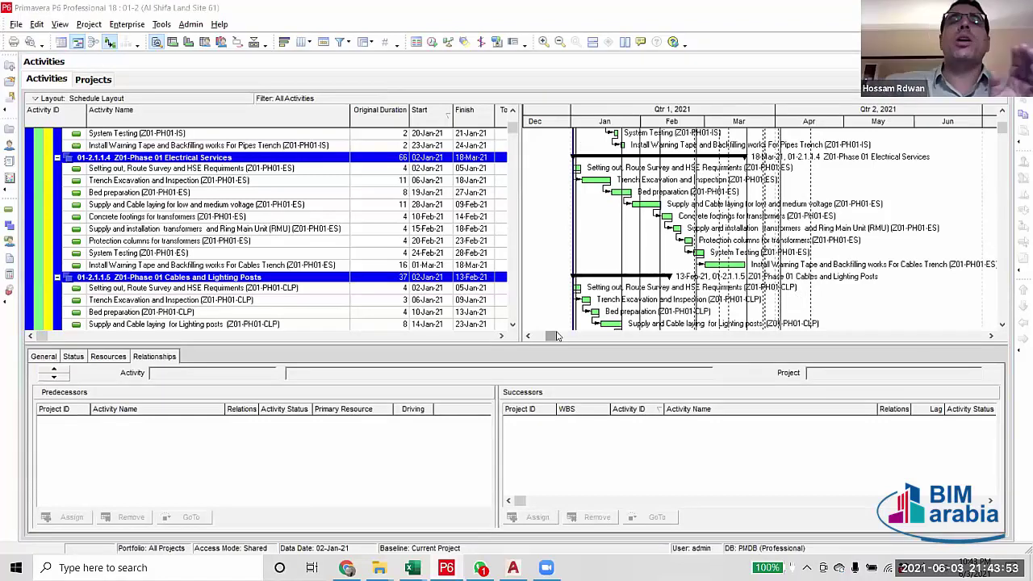
scroll(498, 262, "up", 10)
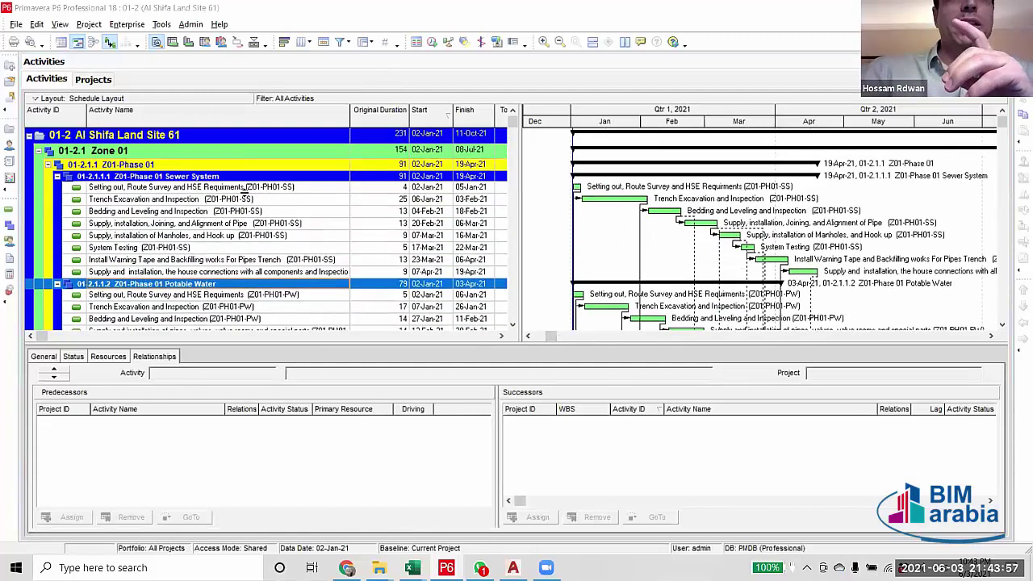
scroll(252, 202, "down", 2)
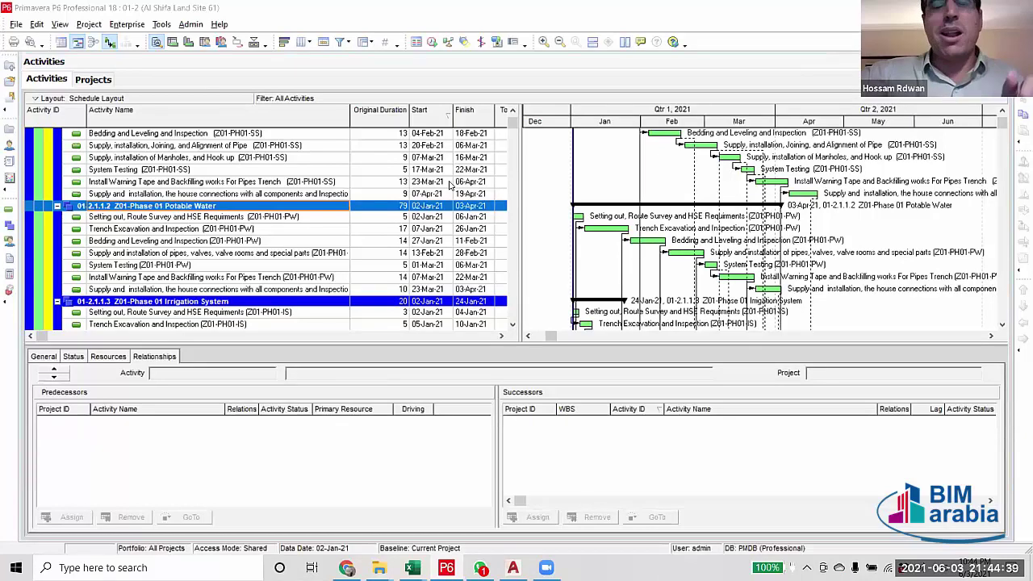
left_click(366, 193)
scroll(328, 158, "up", 3)
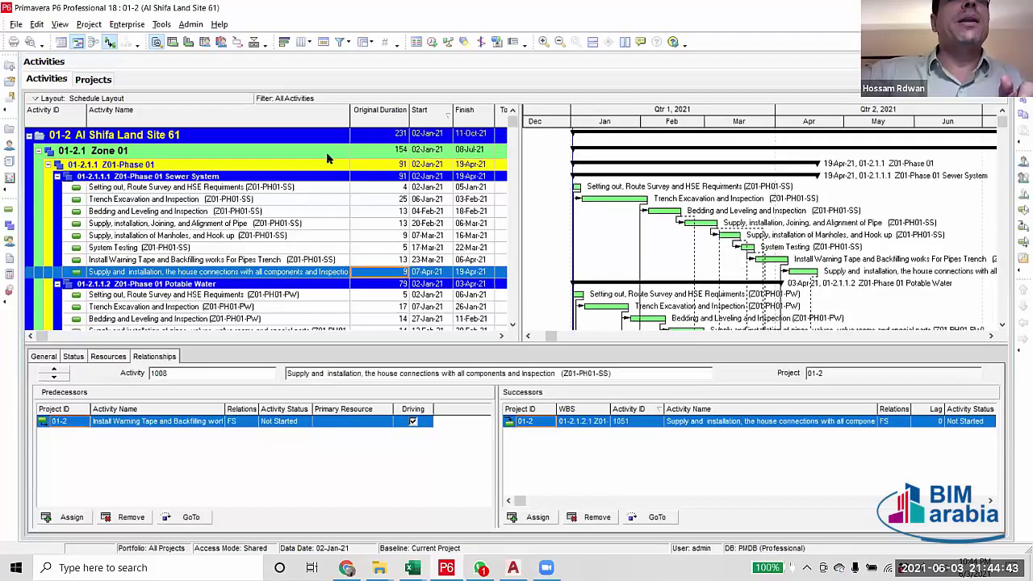
left_click(299, 188)
scroll(295, 232, "down", 4)
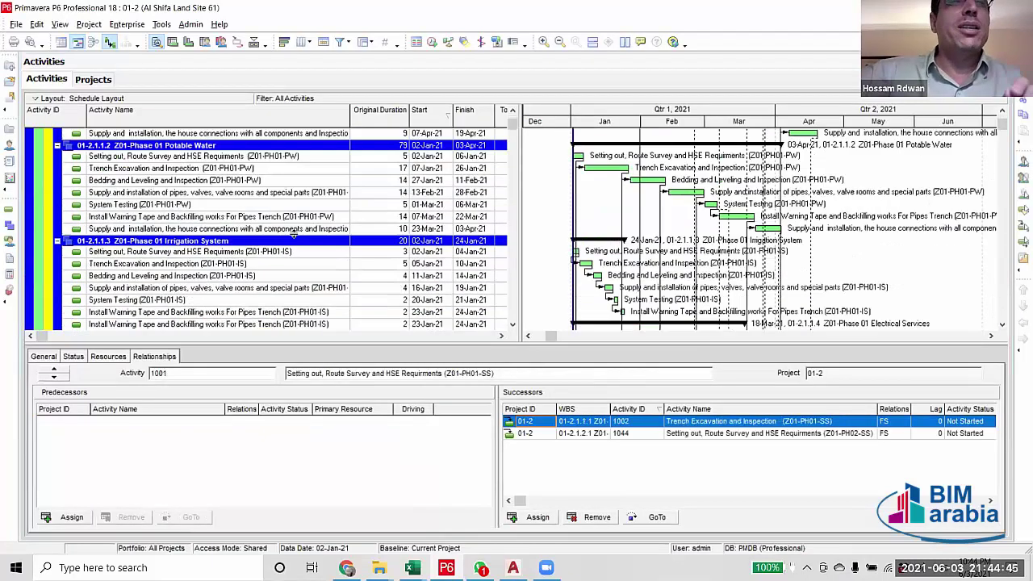
Examine the Phase 01 activities of the remaining utility systems and the successors of the electrical services Setting out activity.
scroll(293, 233, "down", 5)
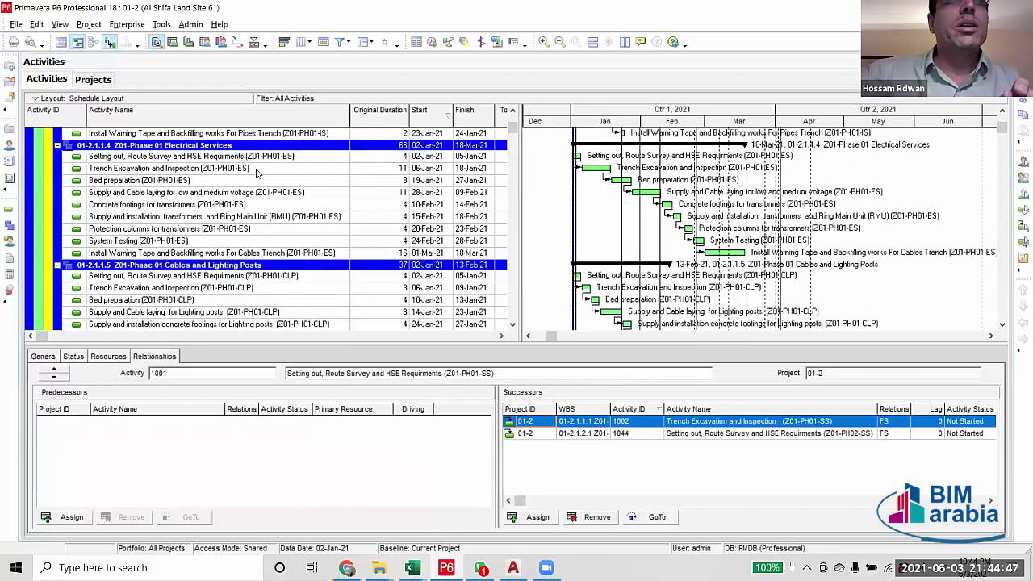
scroll(260, 197, "up", 1)
left_click(260, 196)
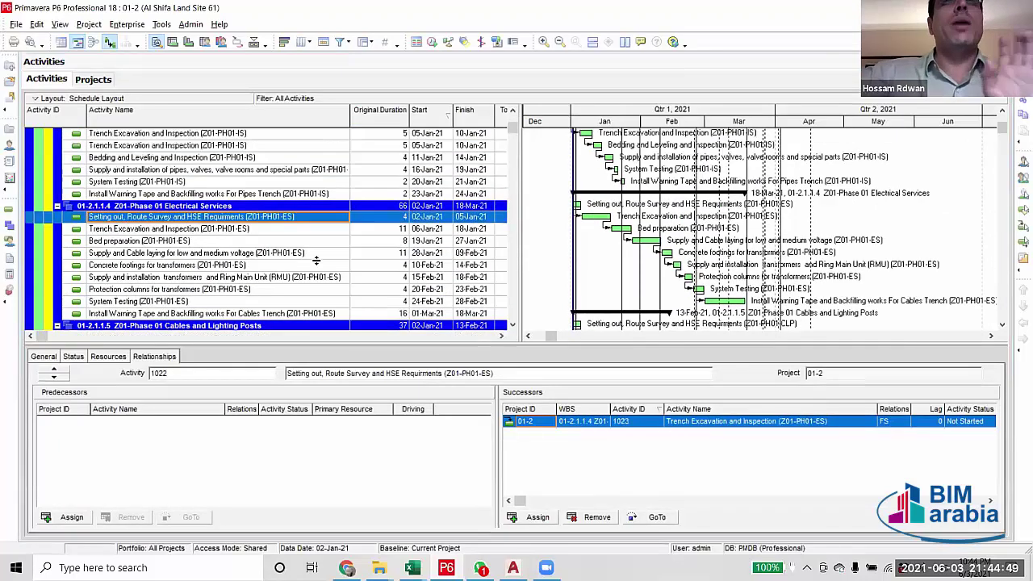
scroll(260, 197, "up", 5)
scroll(509, 133, "up", 3)
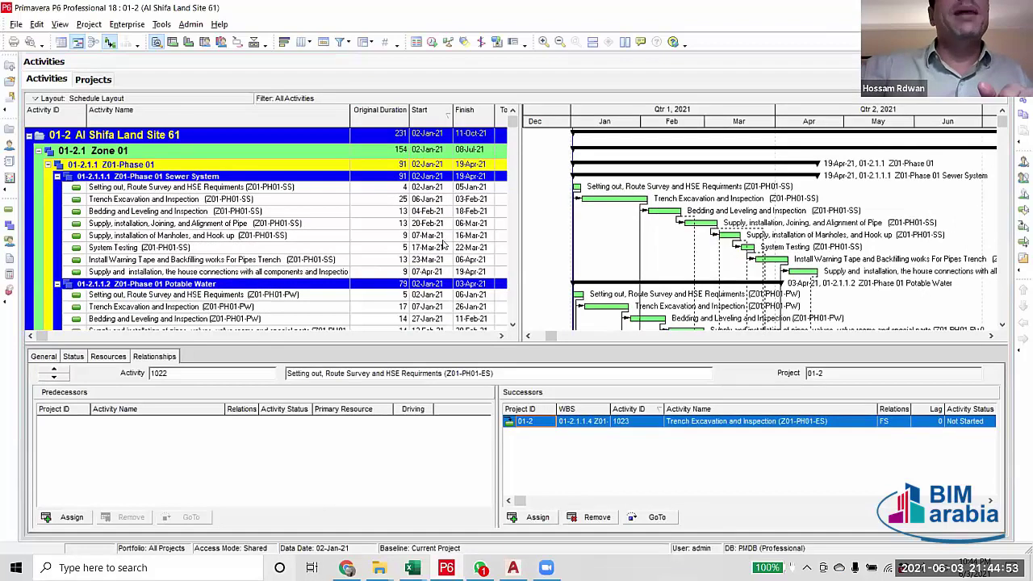
Widen the activity table to show the Total Float and Budgeted Total Cost columns, and collapse the grouping bands to WBS Level 3.
left_click_drag(521, 242, 698, 230)
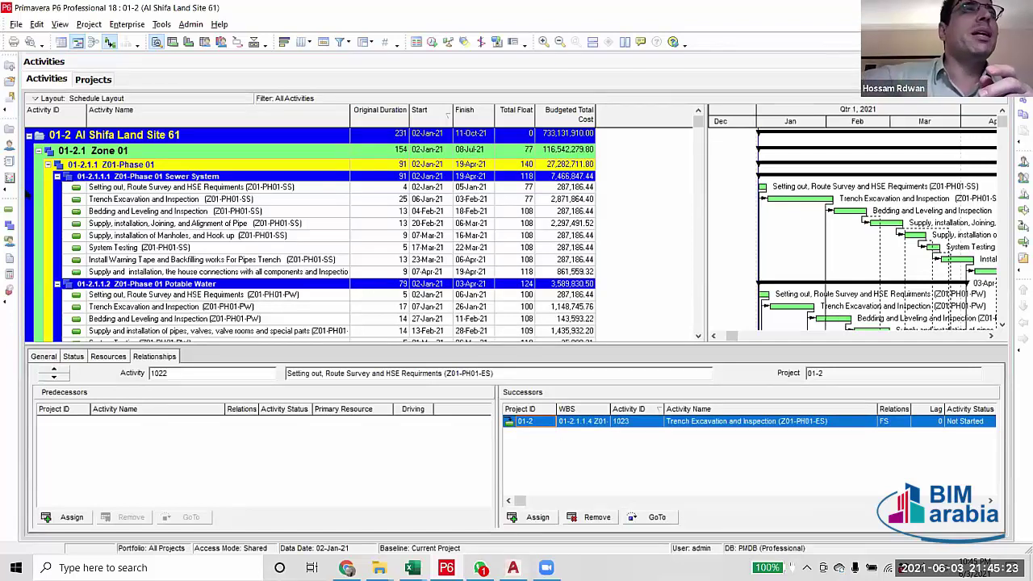
right_click(168, 153)
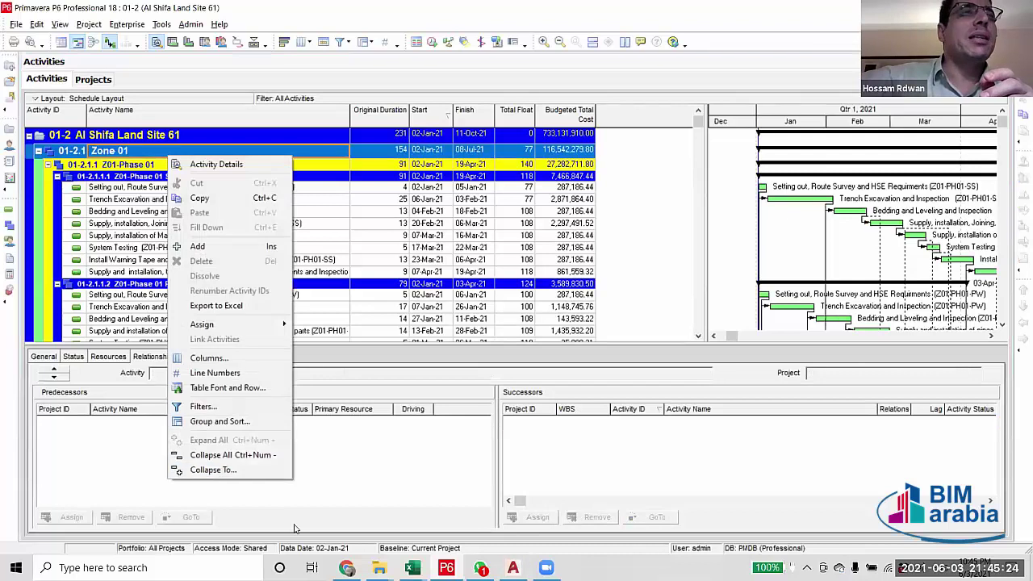
left_click(213, 471)
left_click(533, 272)
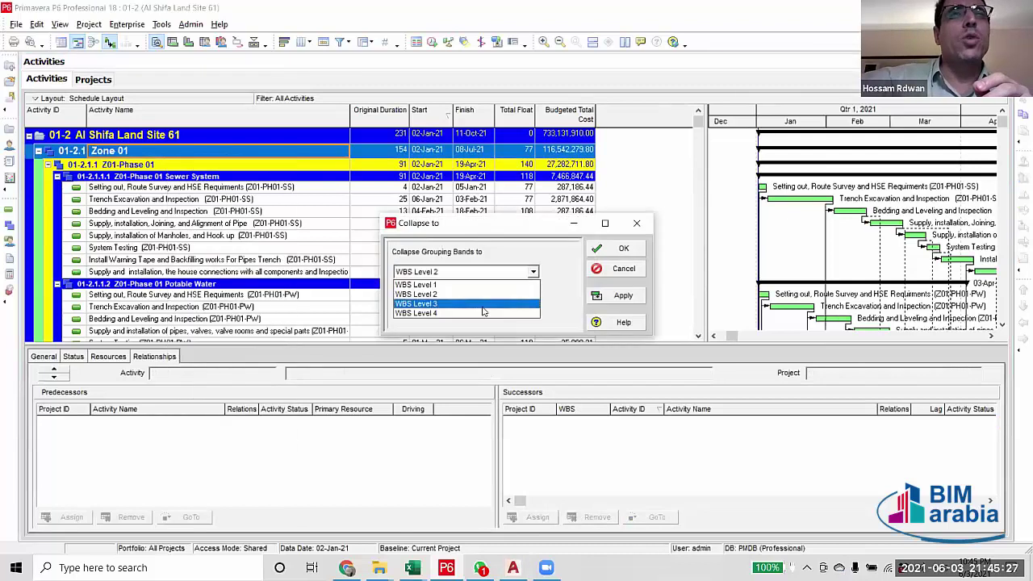
left_click(528, 307)
left_click(622, 296)
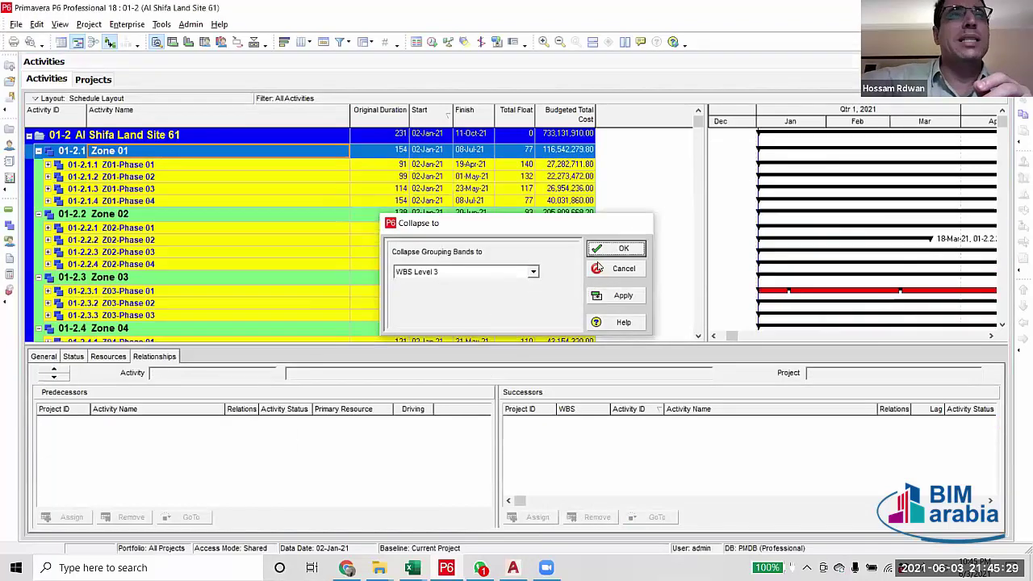
left_click(622, 248)
scroll(166, 257, "down", 1)
scroll(115, 292, "up", 1)
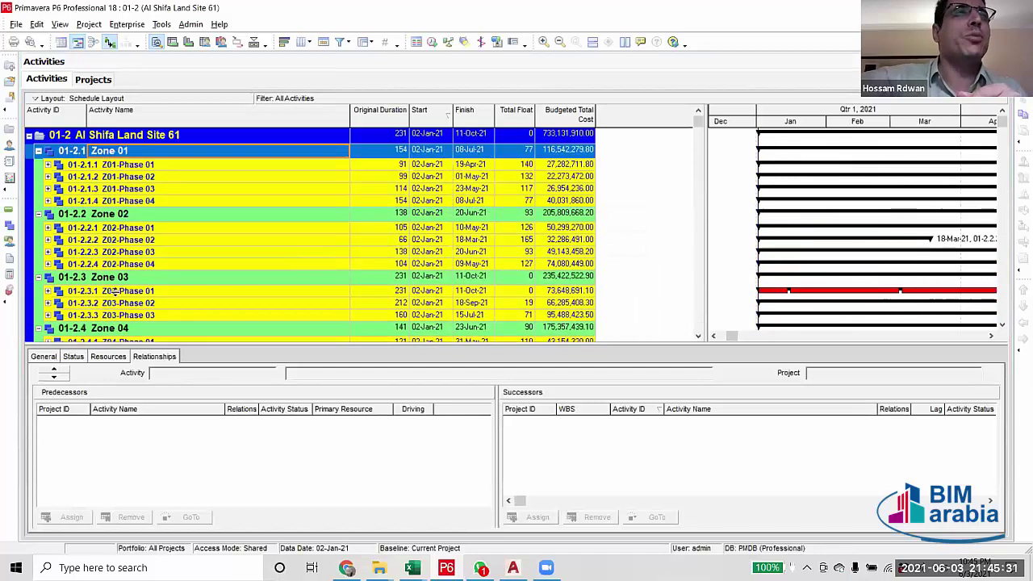
Expand Zone 01 Phase 01 to its utility systems and consult the Activities-2 sheet of the Al Shifa Land Excel workbook.
left_click(48, 165)
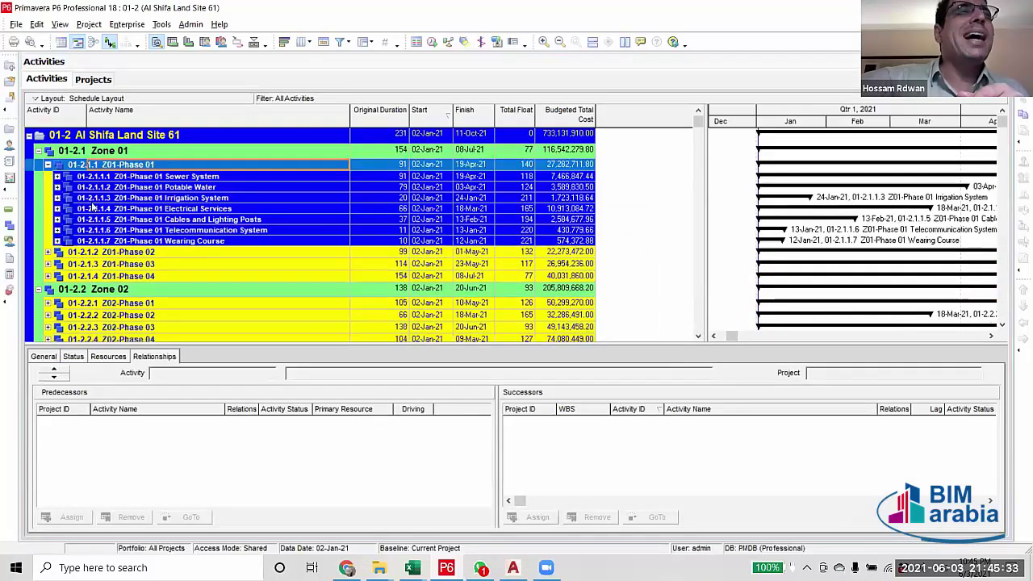
left_click(164, 255)
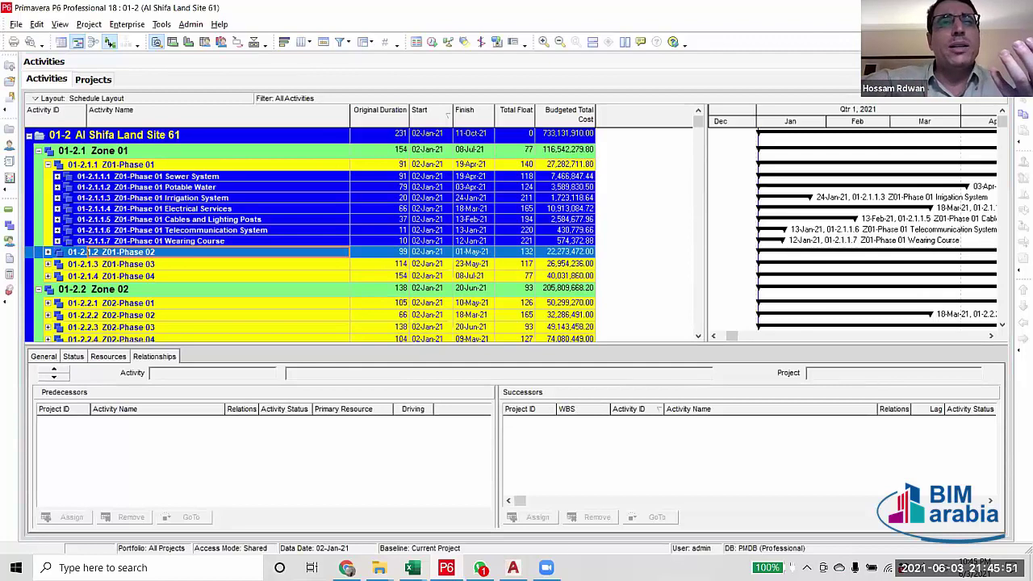
mouse_move(413, 567)
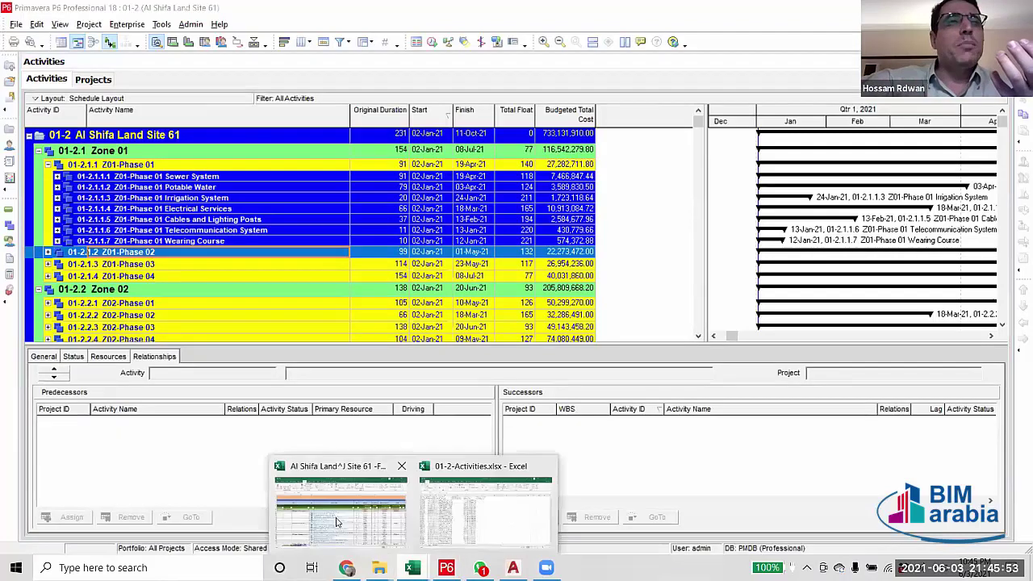
left_click(338, 516)
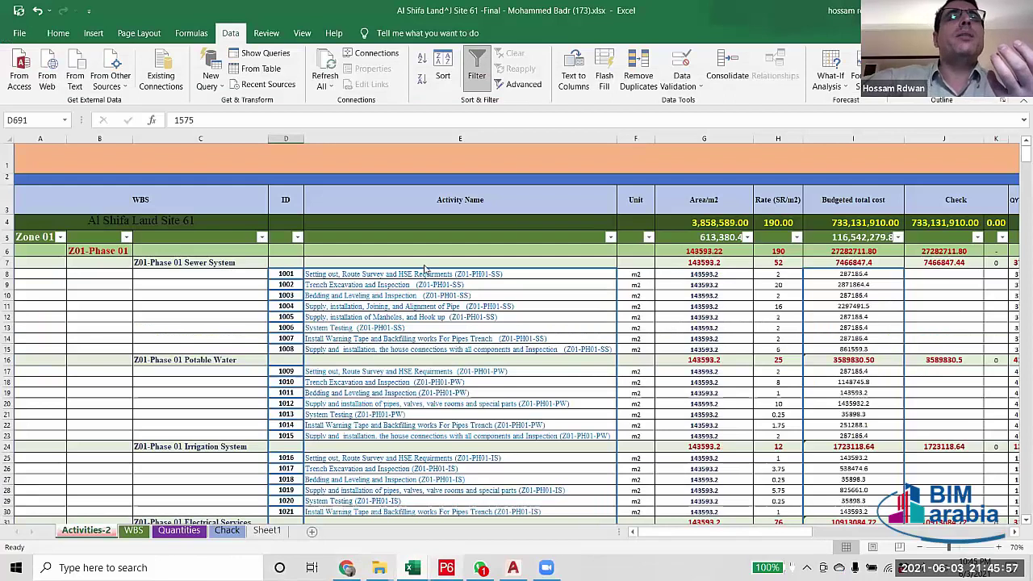
key("alt+Tab")
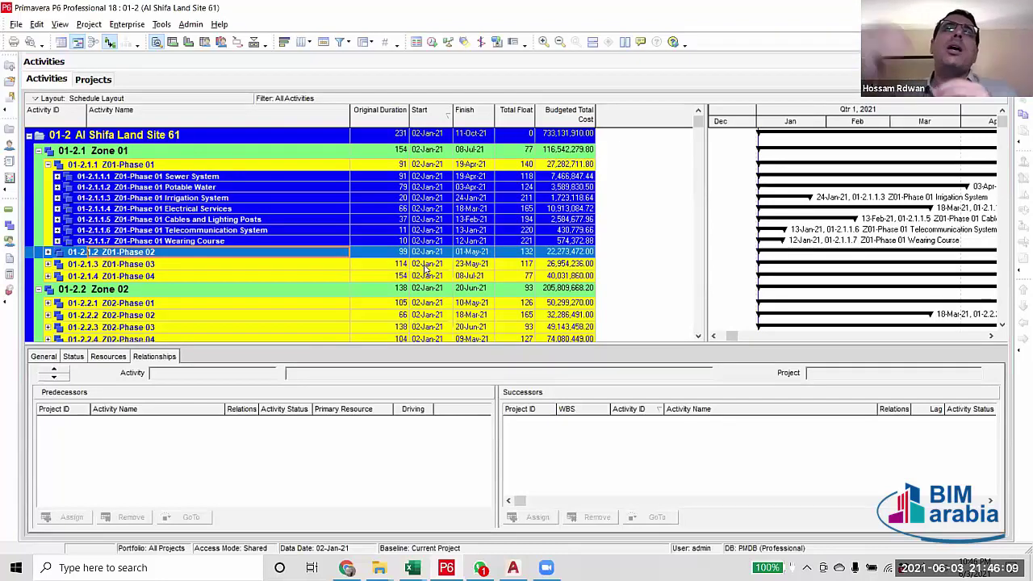
Switch to the AutoCAD layout and examine the Zone 1 phase areas, selecting the Zone 1-Phase-03 and Zone 3-Phase-02 labels.
left_click(513, 567)
scroll(574, 445, "down", 5)
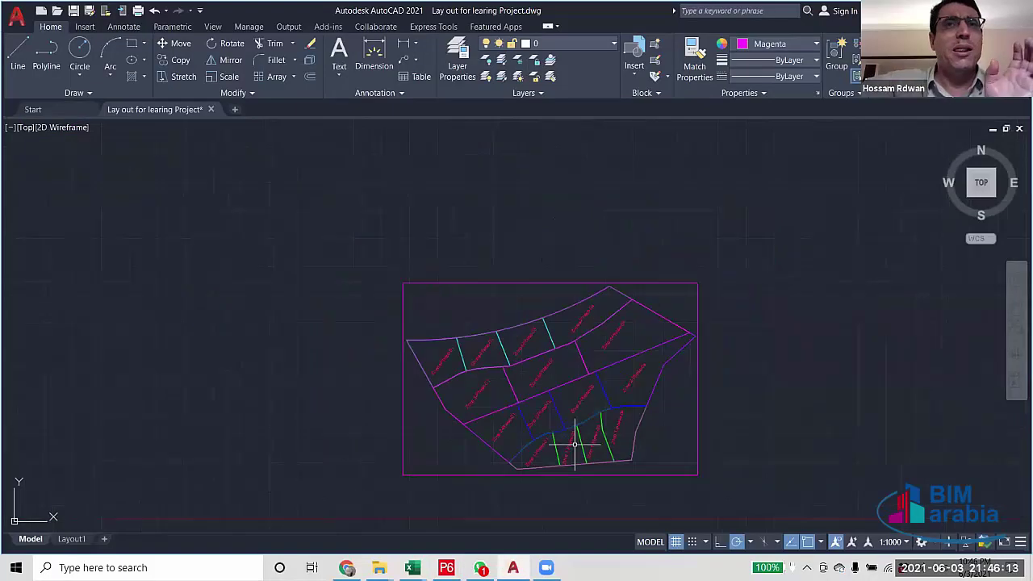
scroll(574, 444, "up", 2)
scroll(574, 445, "up", 5)
scroll(560, 422, "down", 4)
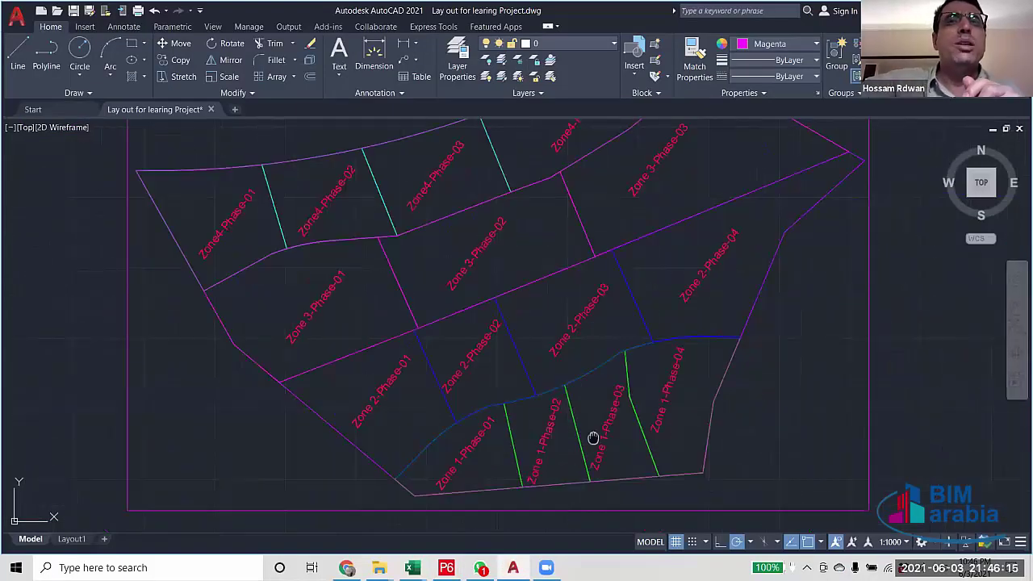
scroll(593, 438, "up", 1)
scroll(620, 481, "up", 3)
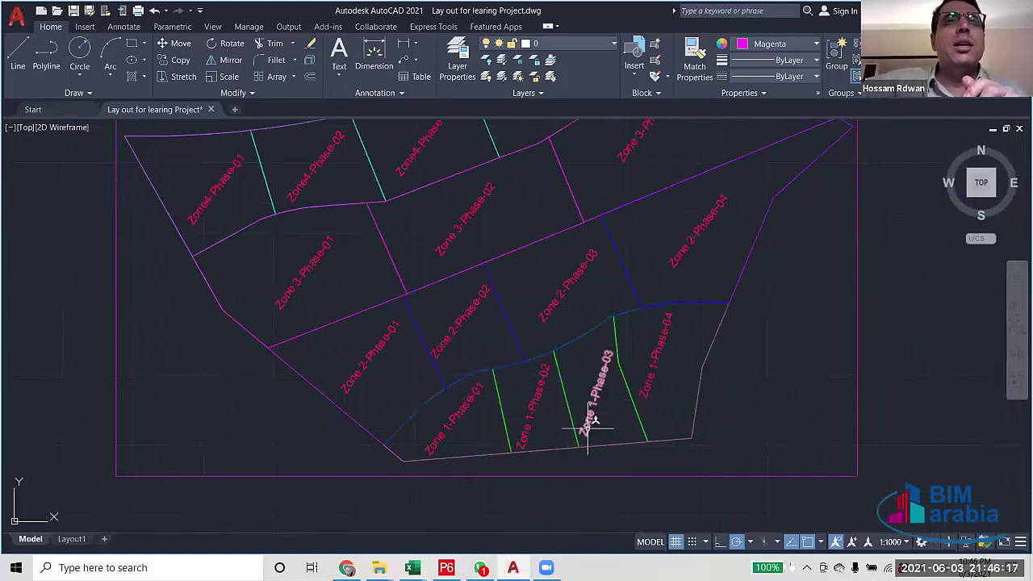
scroll(587, 429, "up", 2)
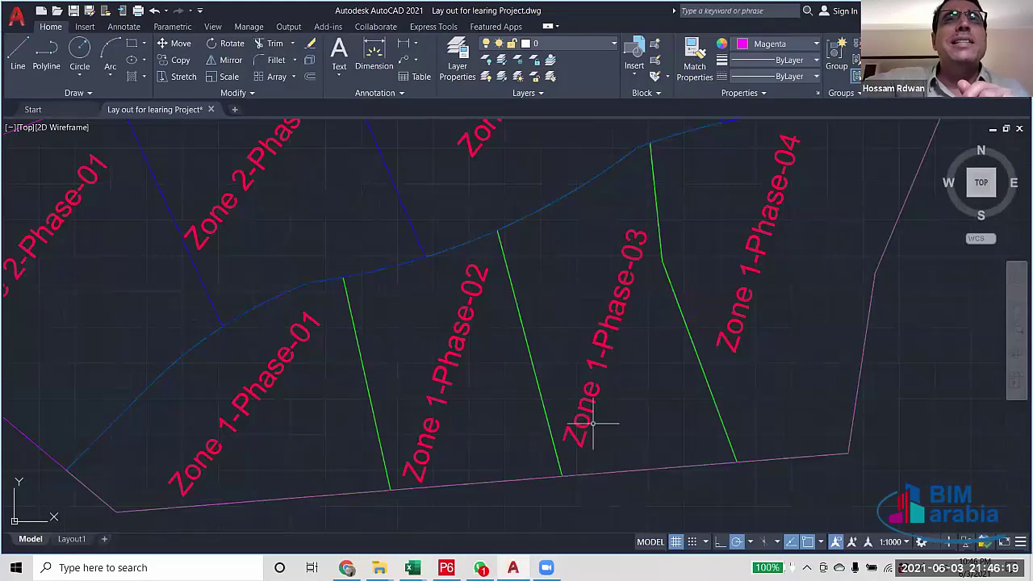
scroll(609, 363, "down", 6)
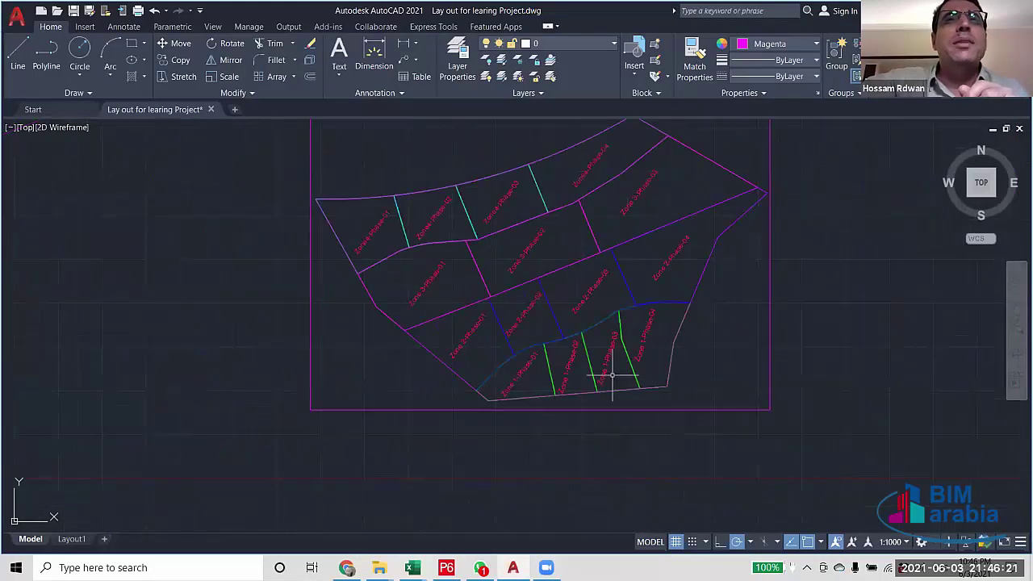
scroll(607, 363, "up", 2)
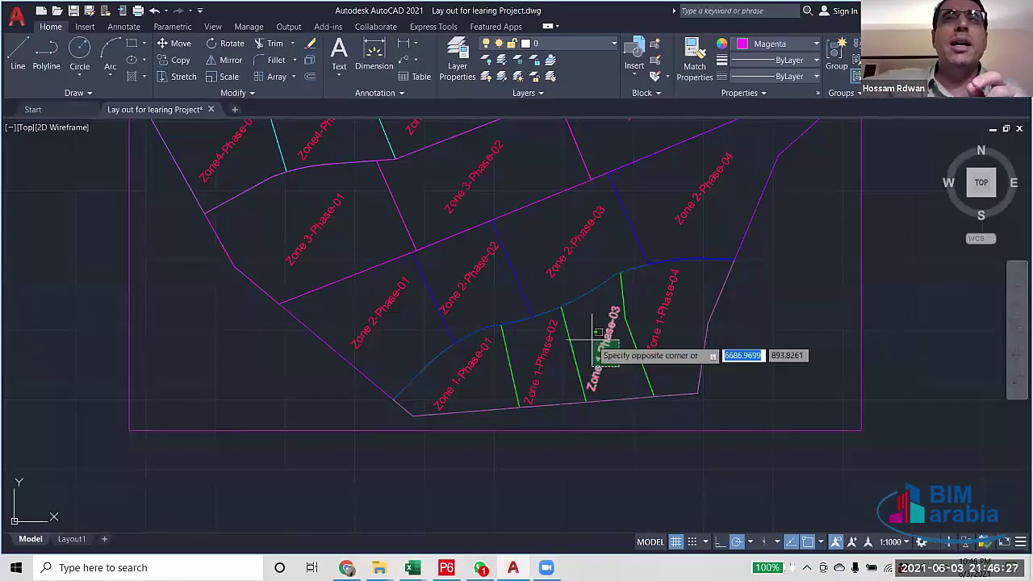
left_click(590, 378)
left_click(481, 184)
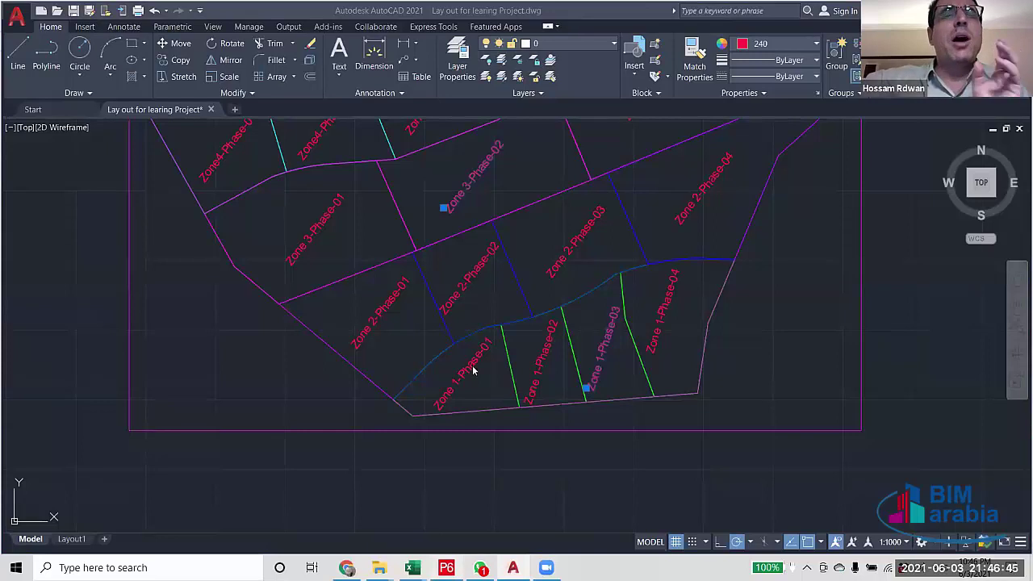
Return to Primavera P6, expand all grouping bands and select the Phase 01 sewer system's Setting out activity.
key("alt+Tab")
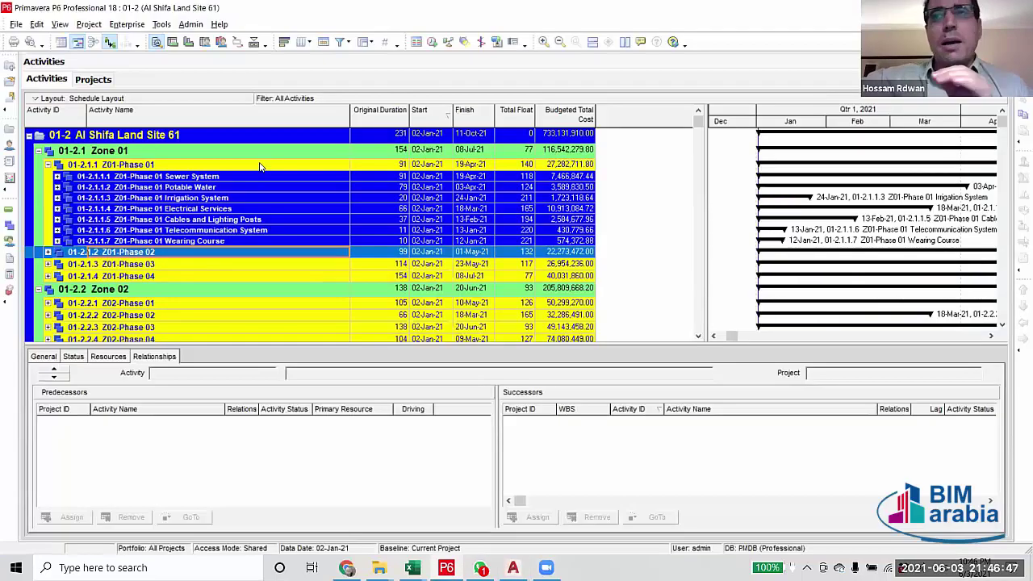
right_click(226, 111)
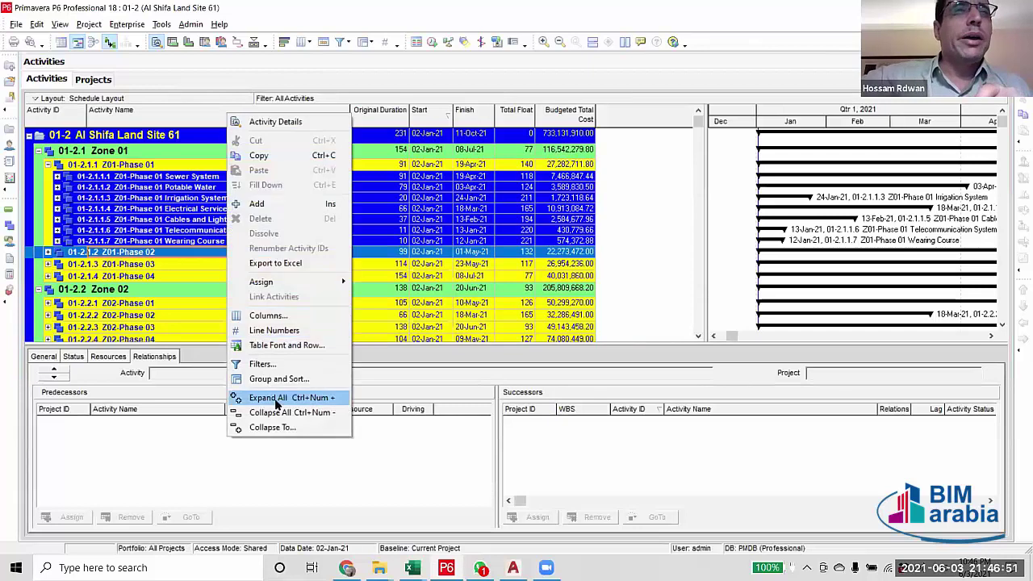
left_click(279, 397)
scroll(699, 137, "down", 6)
scroll(518, 204, "up", 6)
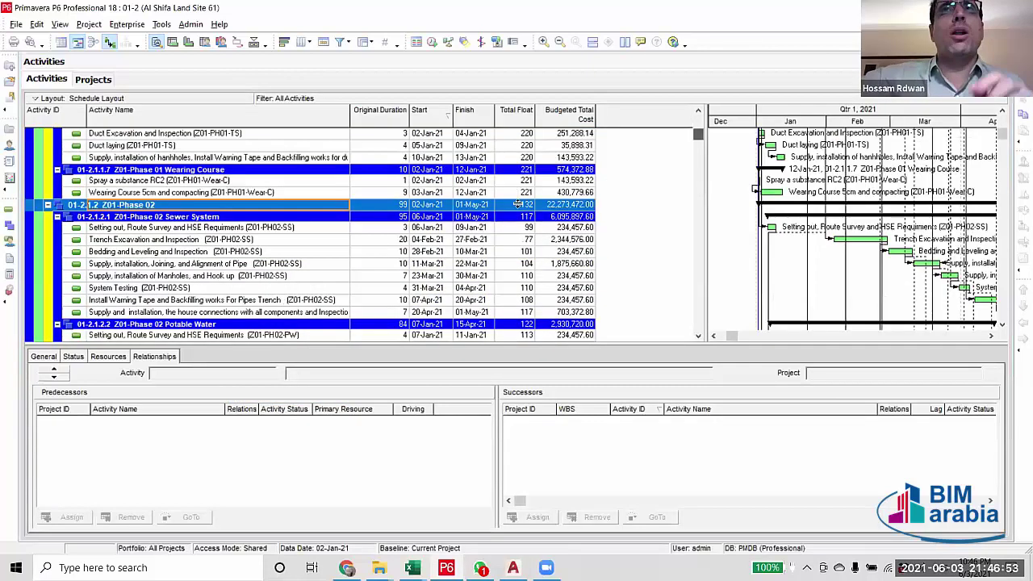
scroll(518, 204, "up", 10)
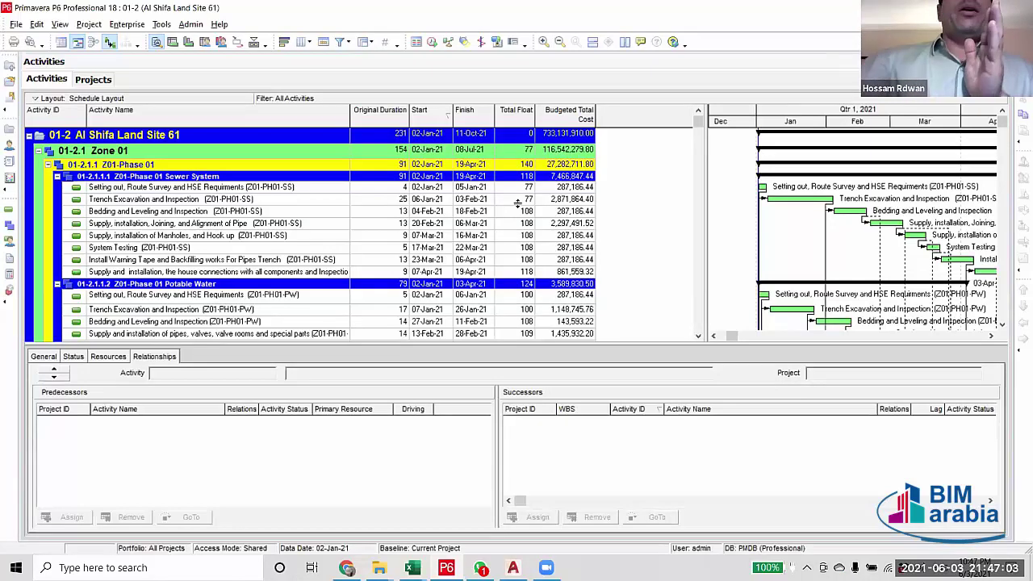
left_click(507, 188)
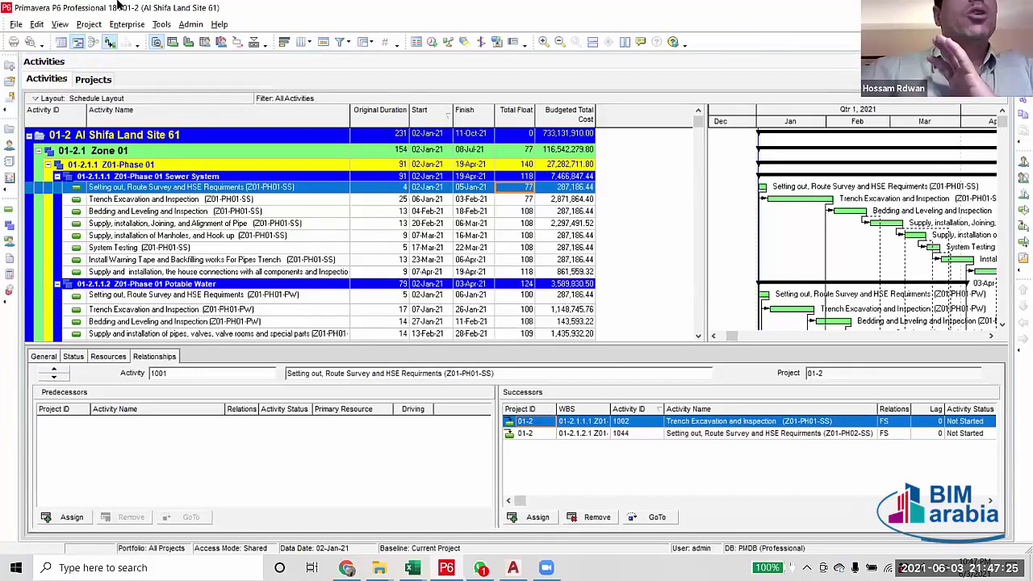
Open the project-level activity code definitions for modification.
left_click(121, 25)
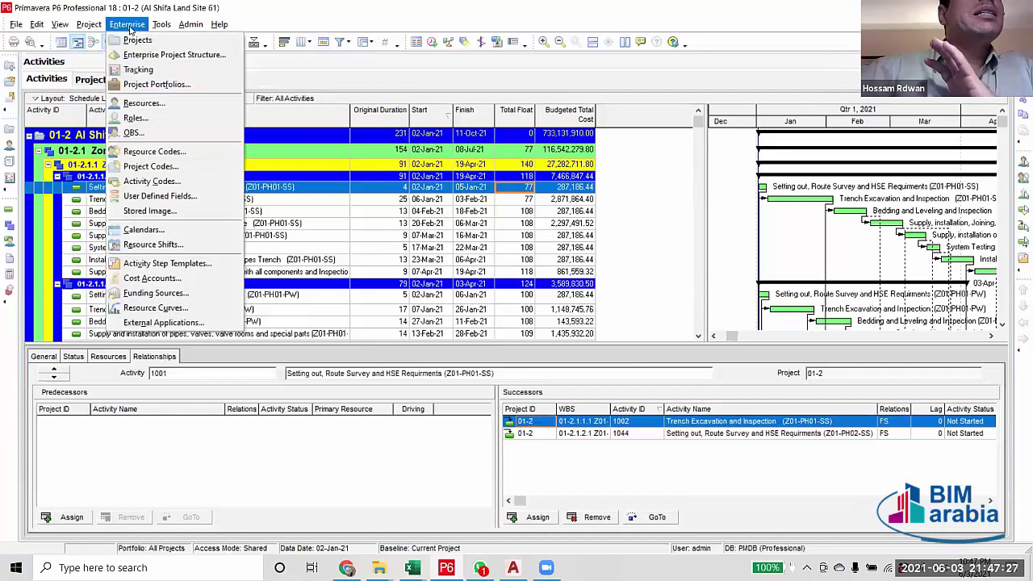
left_click(153, 183)
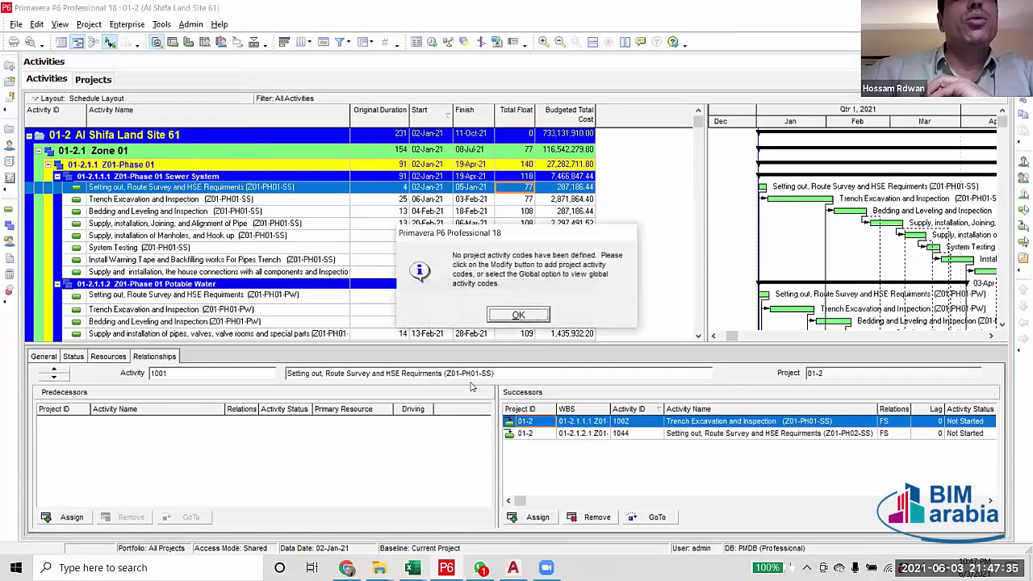
left_click(515, 315)
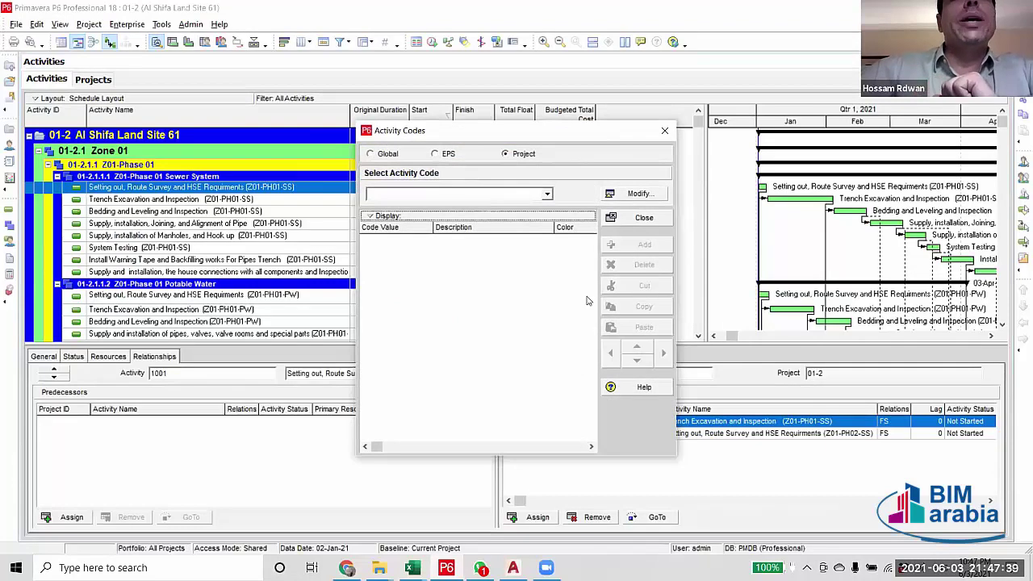
left_click(633, 195)
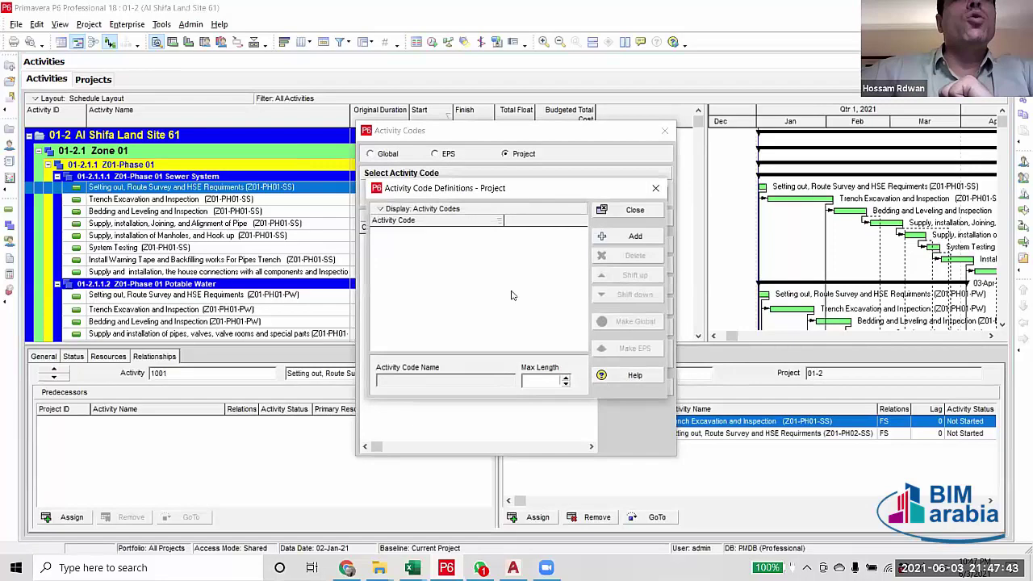
Add a project activity code named Al shifa 61 and close the activity code definitions.
left_click(669, 285)
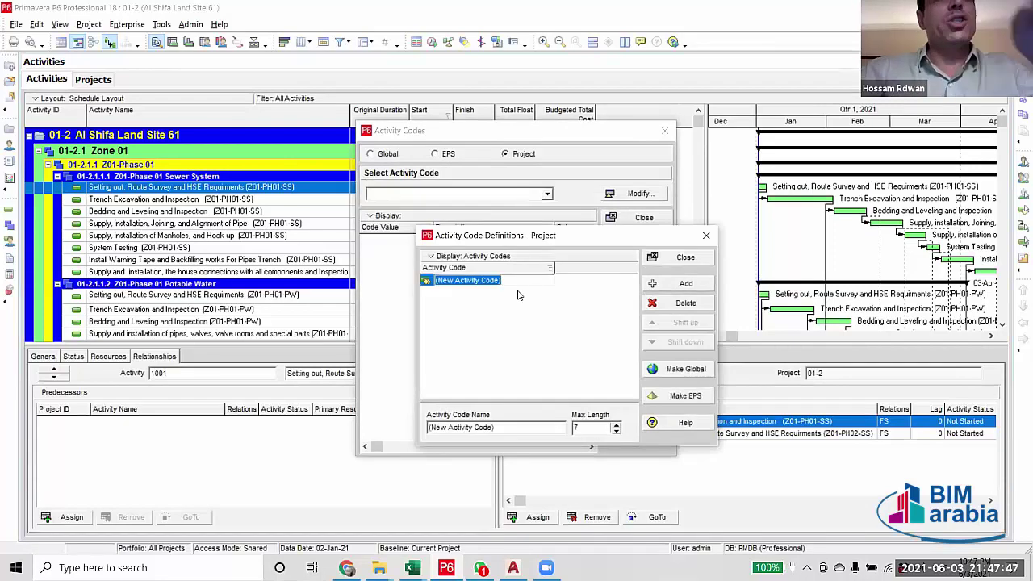
key("Caps_Lock")
key("BackSpace")
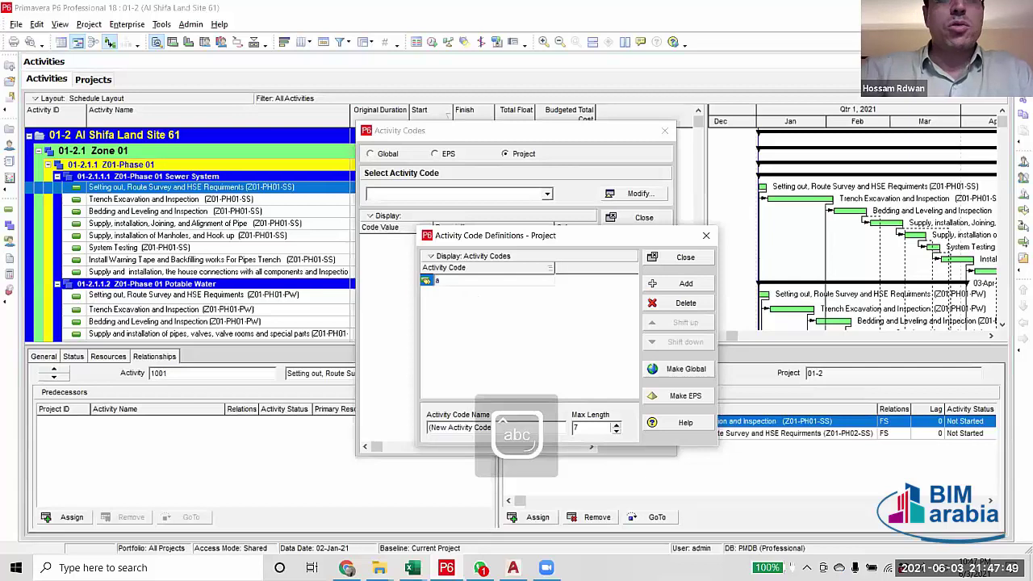
type("A")
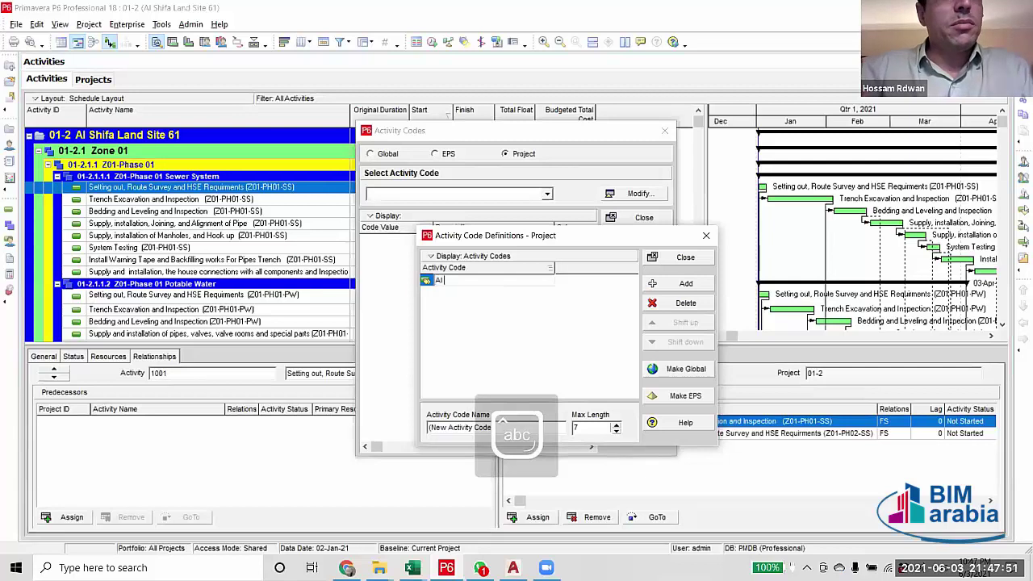
type("l sh")
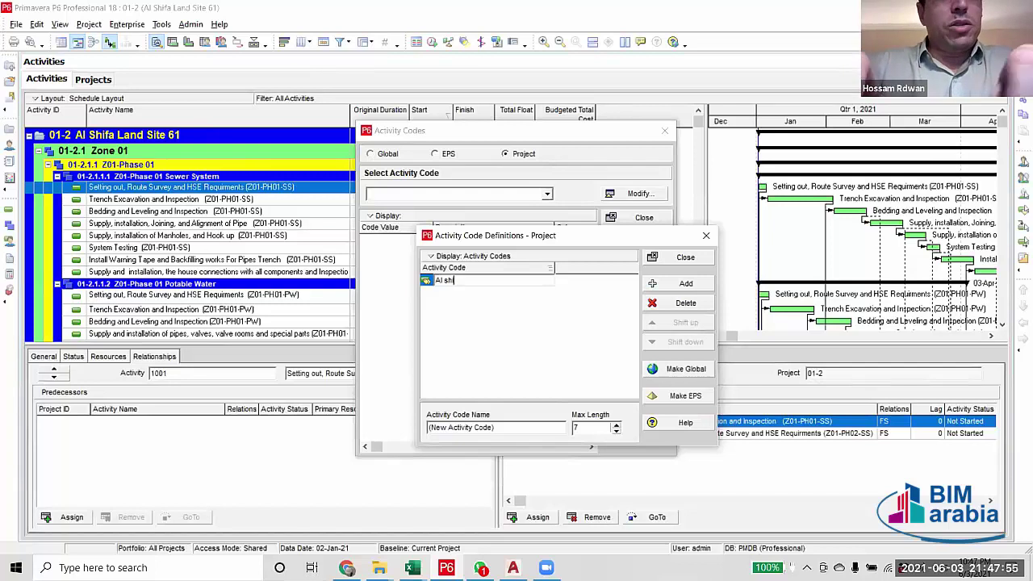
type("ifa")
key("Return")
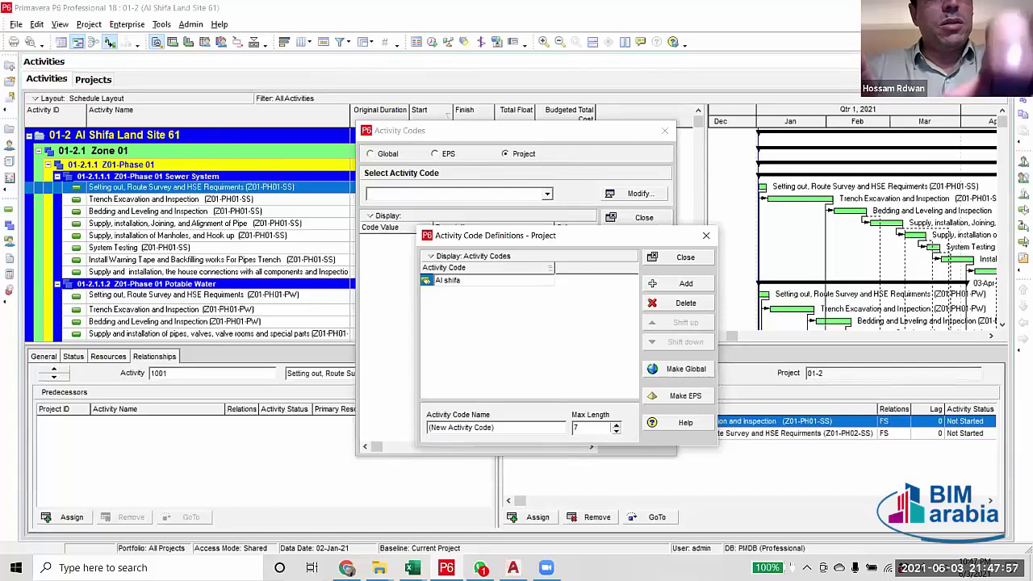
type("a 61")
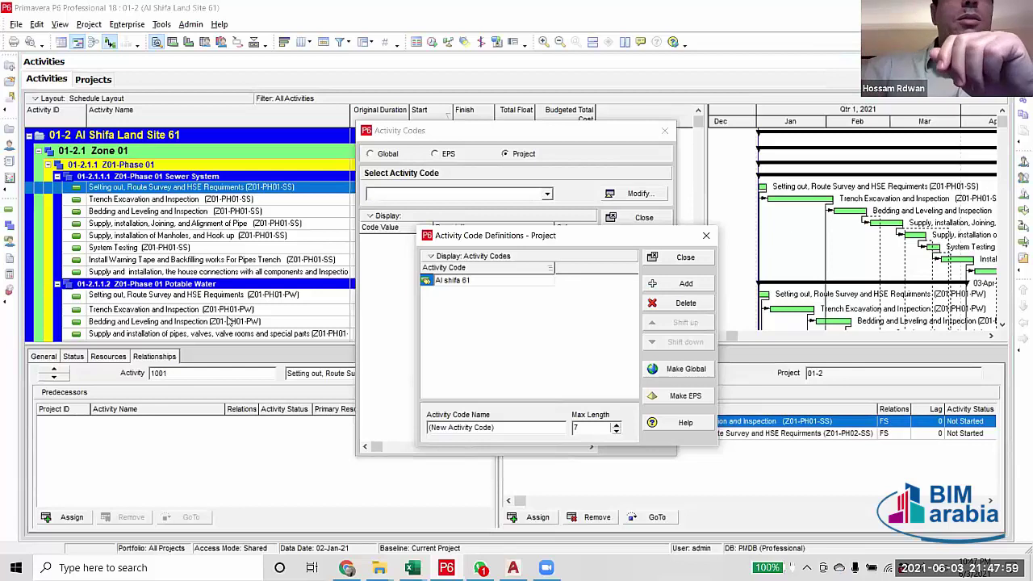
left_click(664, 262)
Add a code value to Al shifa 61 and copy the text Sewer System from cell C5 of the Excel workbook's WBS sheet.
left_click(643, 244)
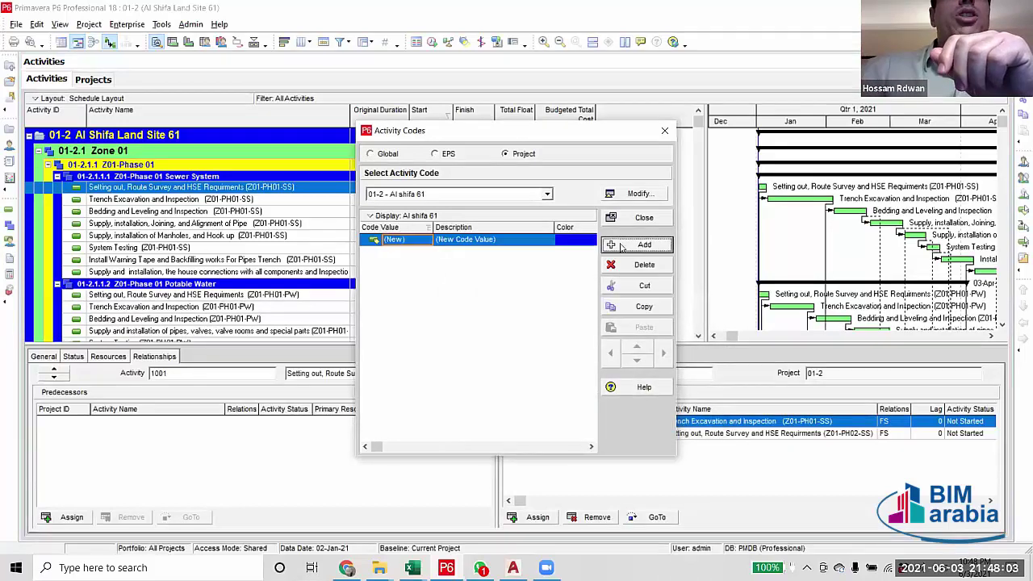
left_click(530, 240)
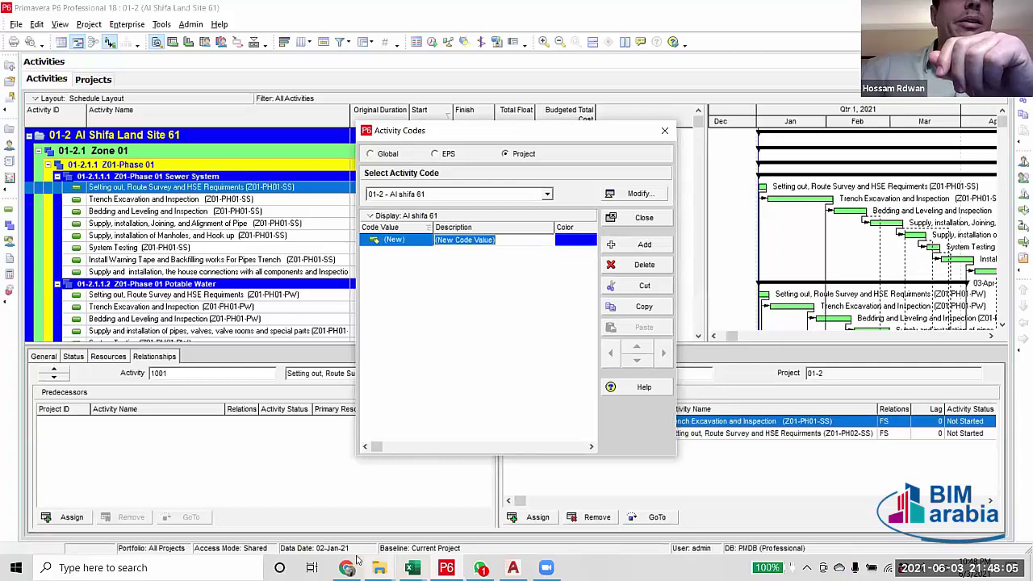
left_click(412, 568)
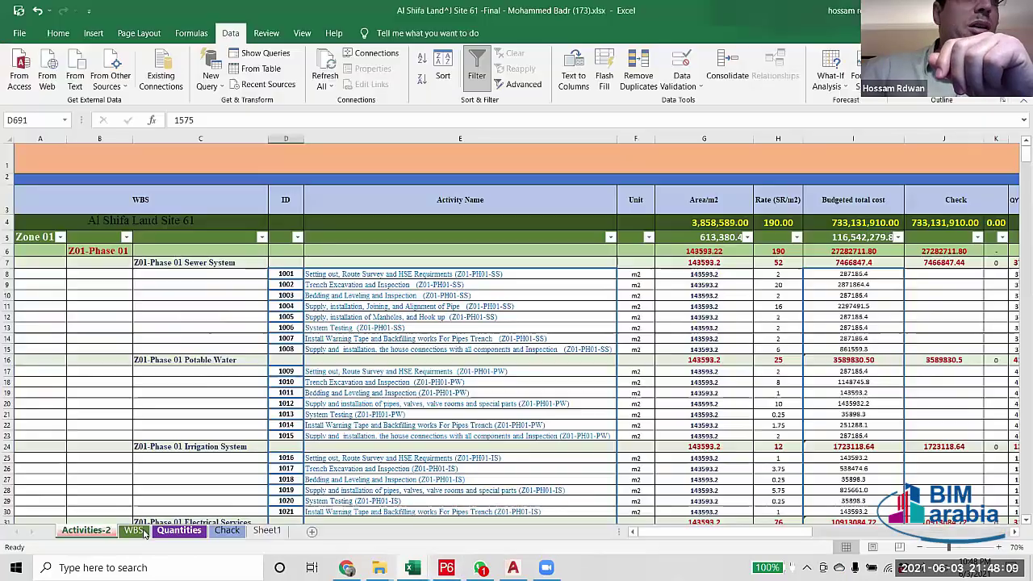
left_click(384, 530)
key("ctrl+Page_Down")
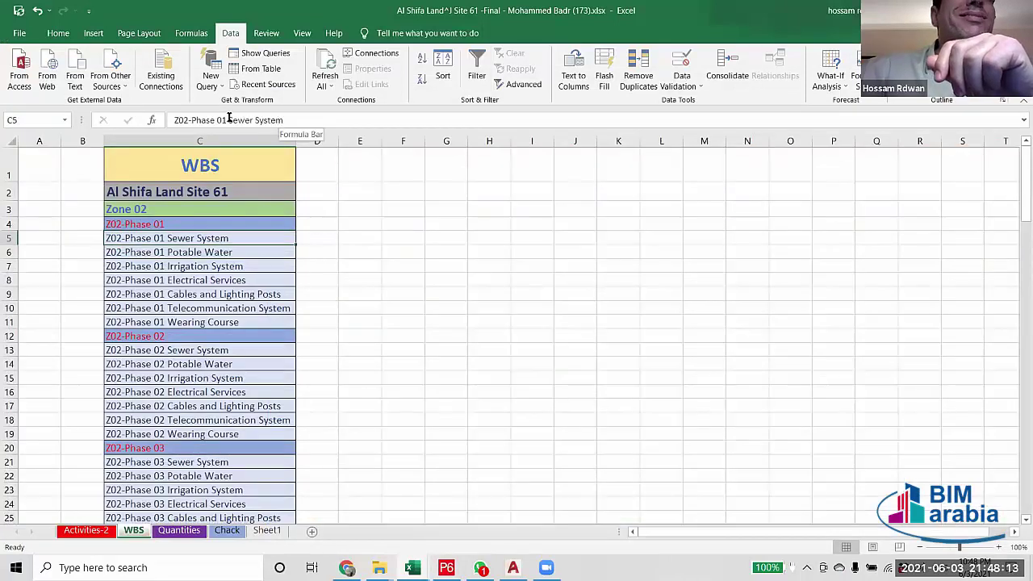
left_click(229, 119)
key("shift+End")
key("ctrl+c")
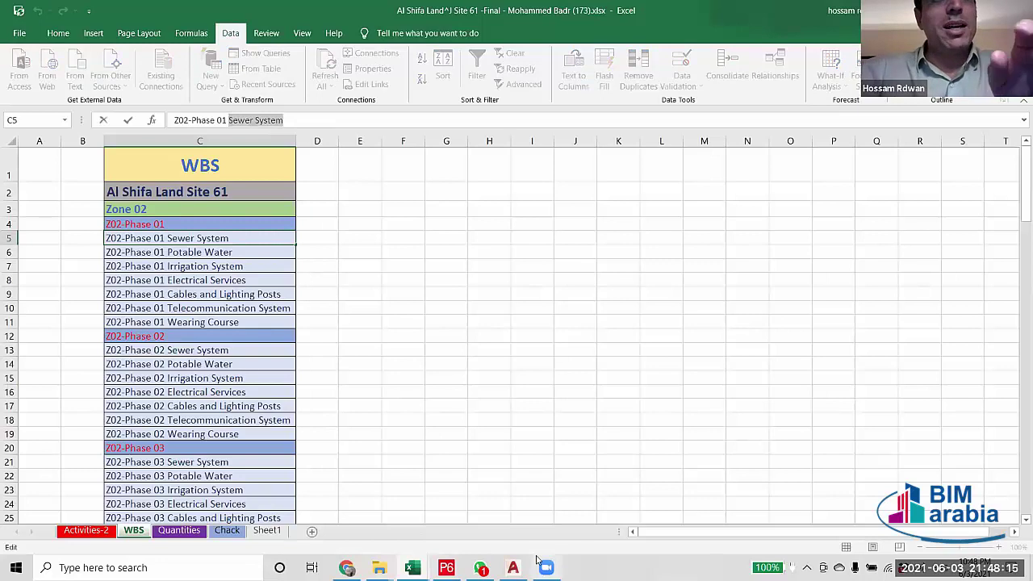
key("Right")
Return to Primavera P6 and give the new code value the description Sewer System and the code Z01.
key("alt+Tab")
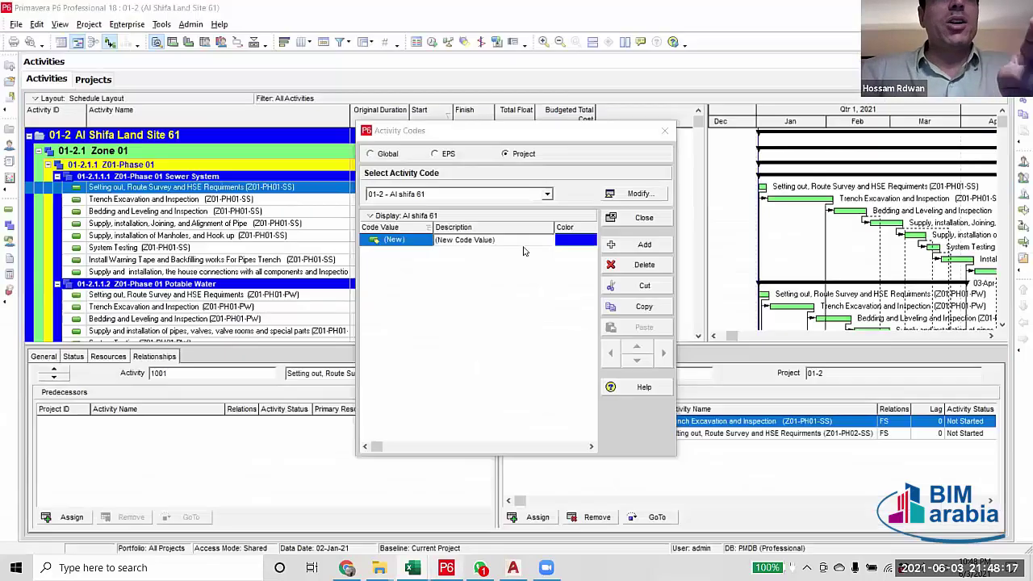
key("ctrl+v")
left_click(428, 240)
key("BackSpace")
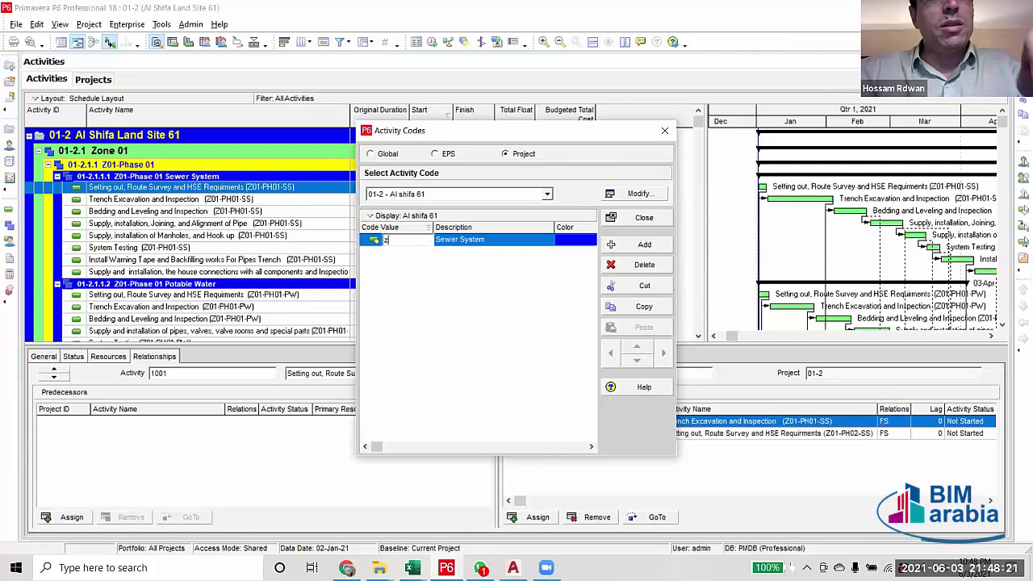
key("Caps_Lock")
type("Z")
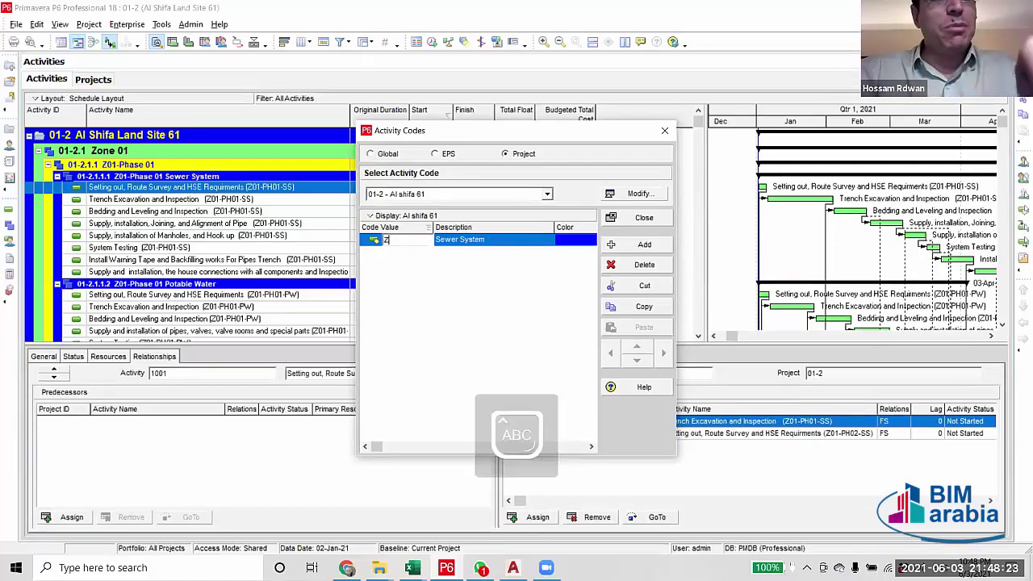
type("0")
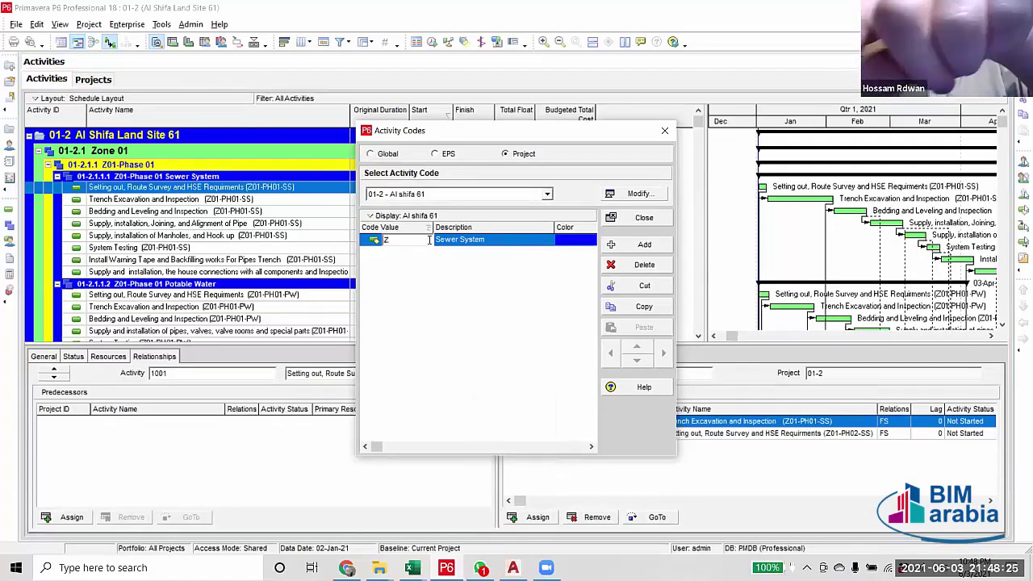
type("1")
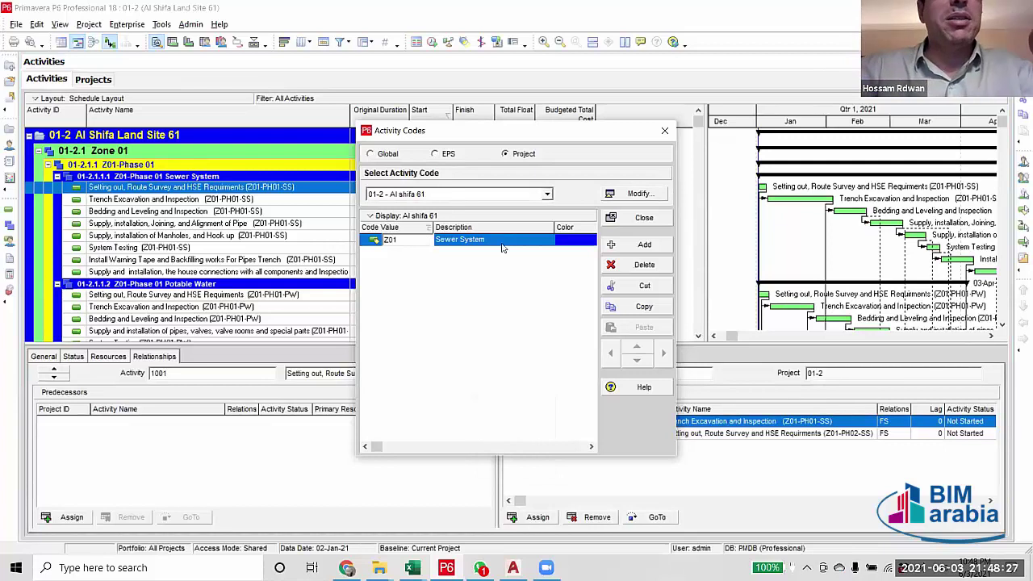
left_click(495, 246)
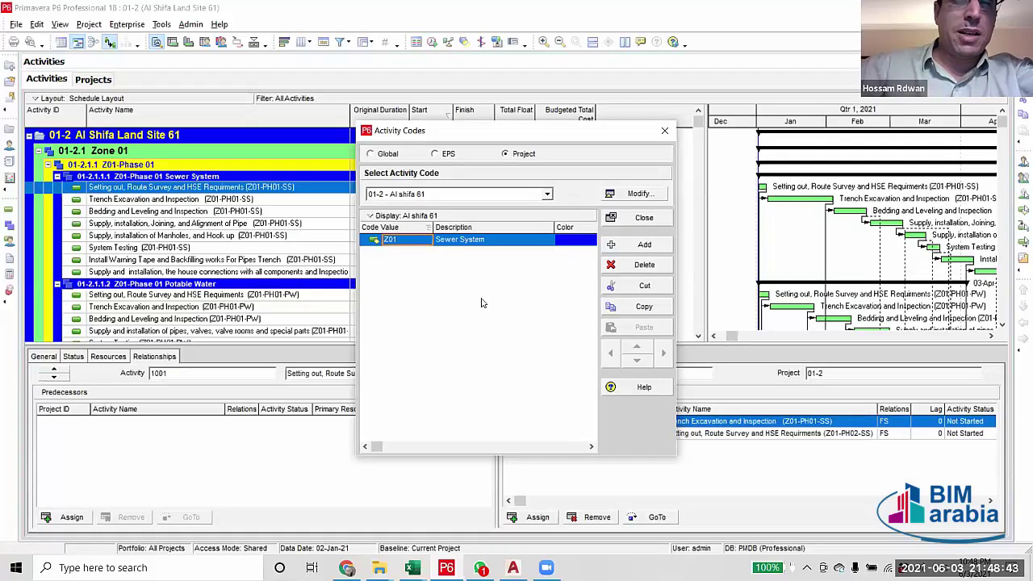
Change the description of code value Z01 to Zone-01.
left_click(490, 243)
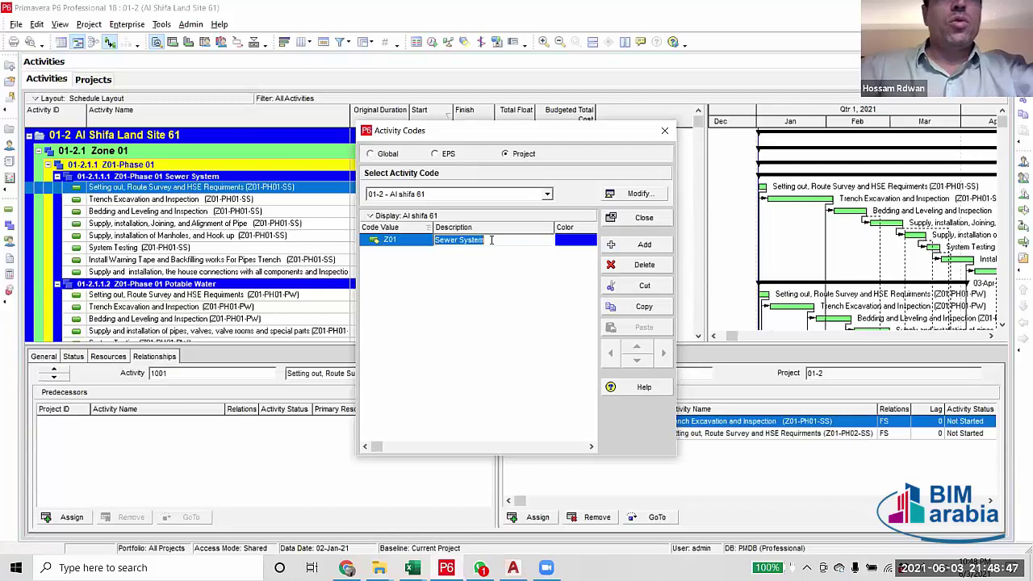
type("Z")
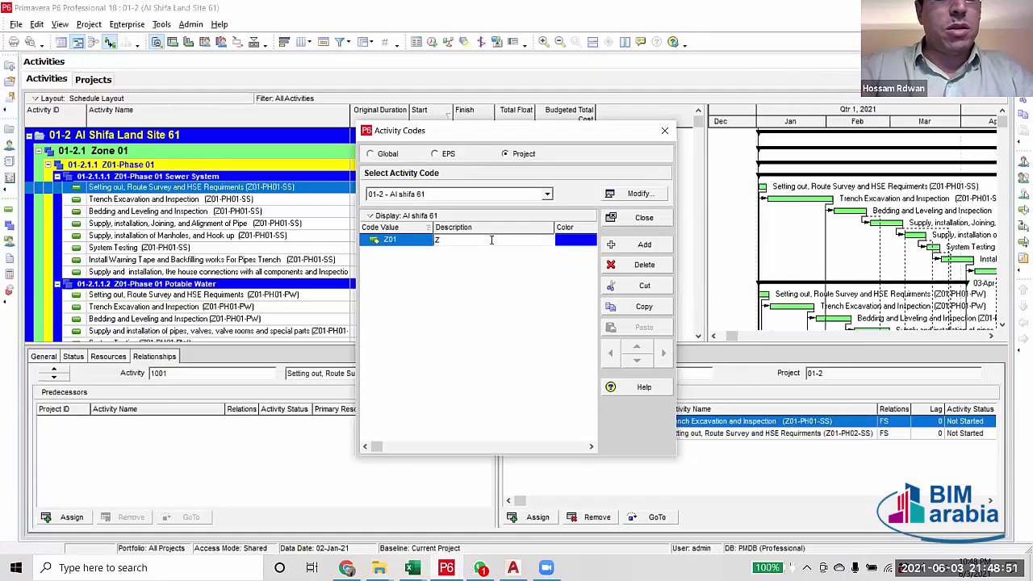
type("one0")
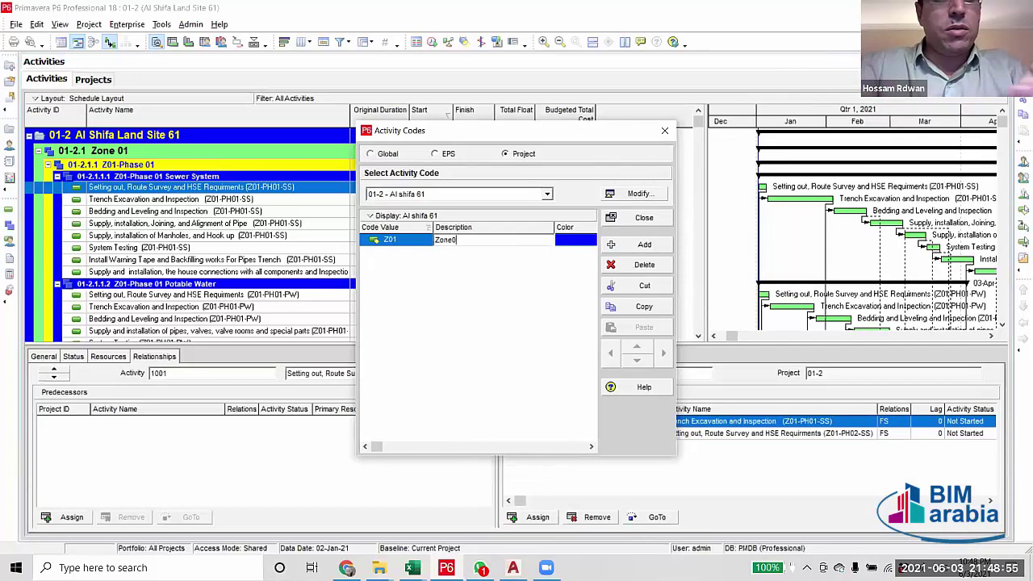
type("1")
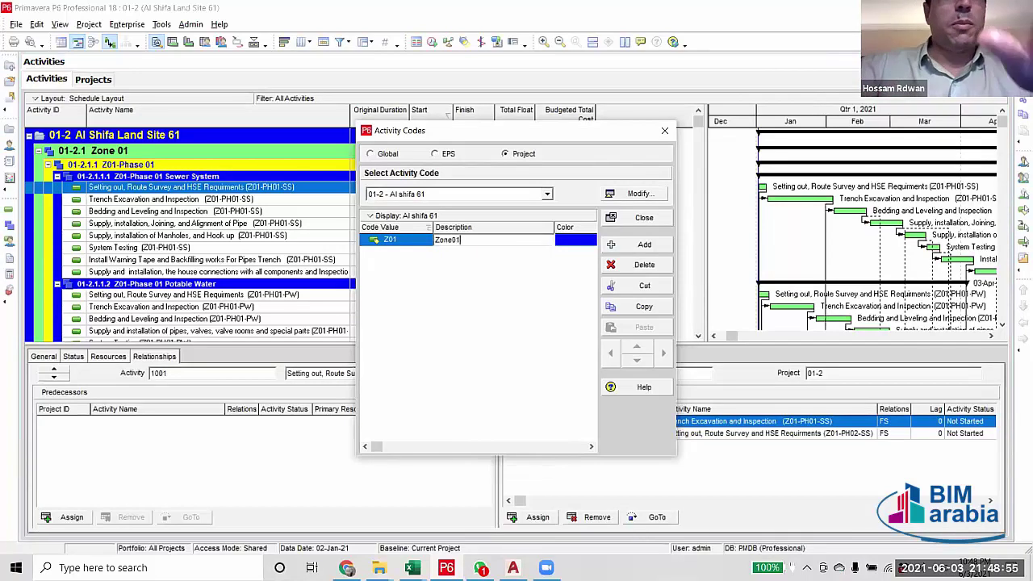
left_click(449, 239)
type("-")
left_click(834, 140)
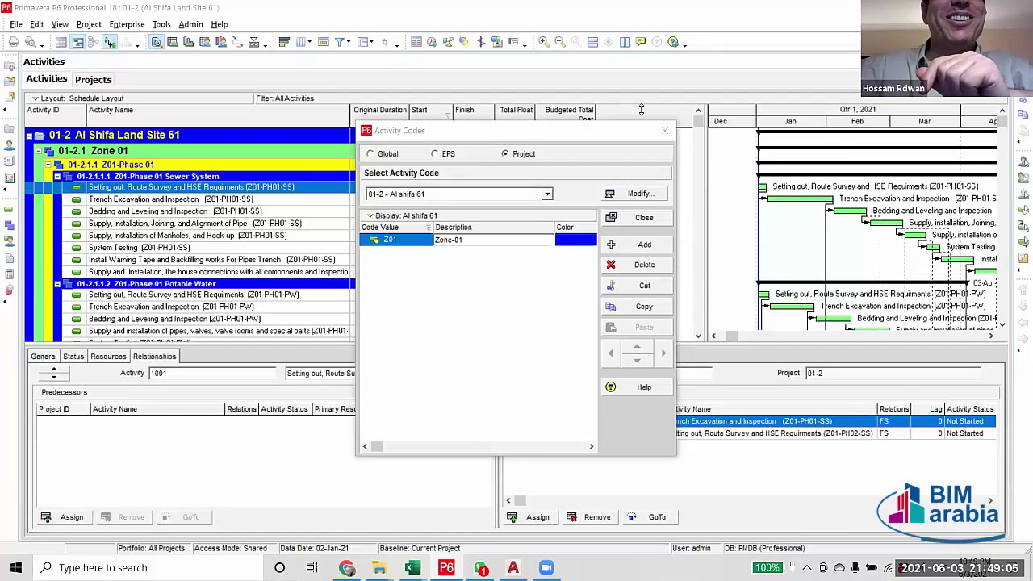
left_click(454, 242)
left_click(473, 243)
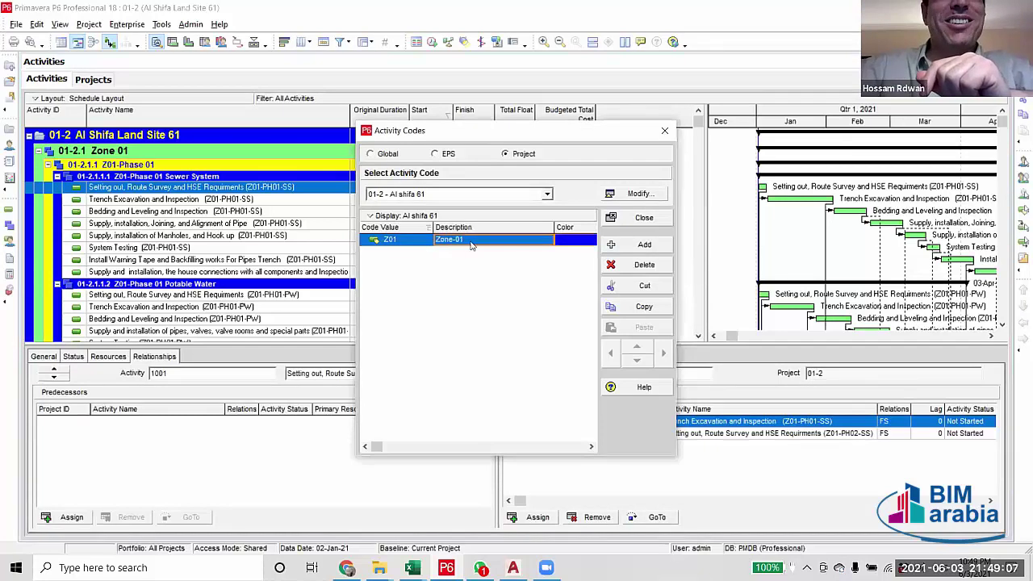
Add a code value beneath Zone-01 with the description Sewer System and the code SS.
left_click(654, 250)
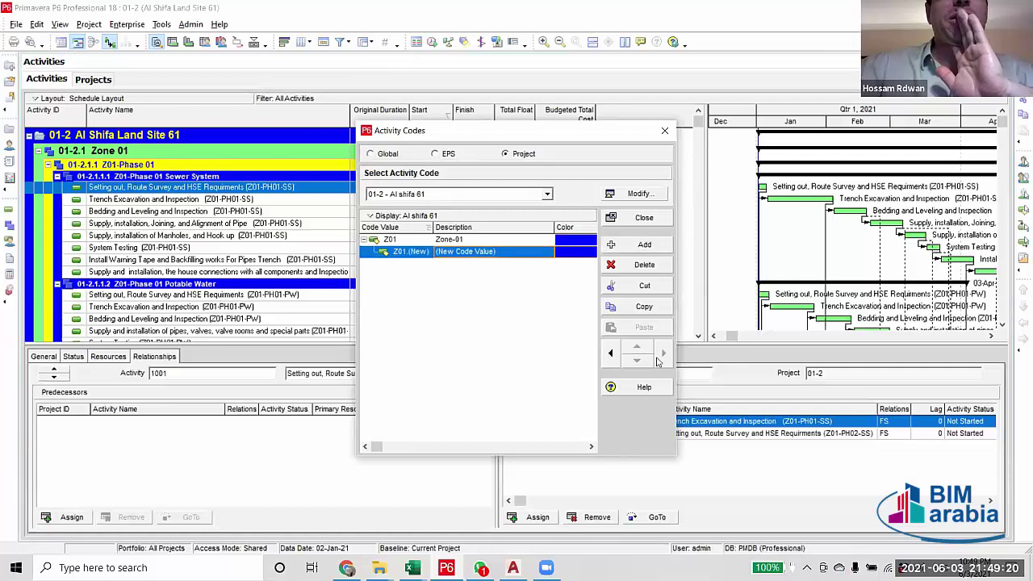
left_click(517, 253)
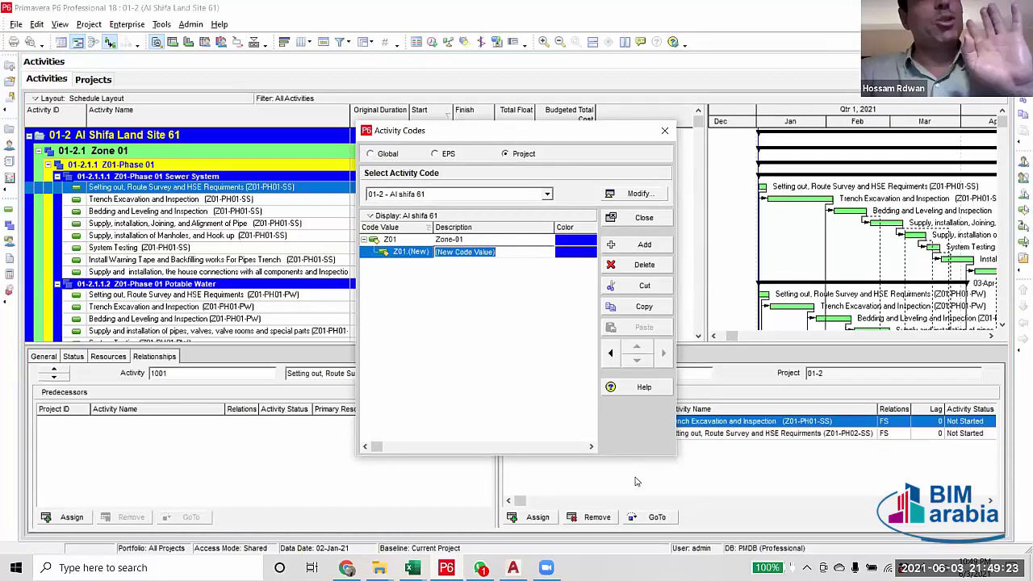
type("Sewer System")
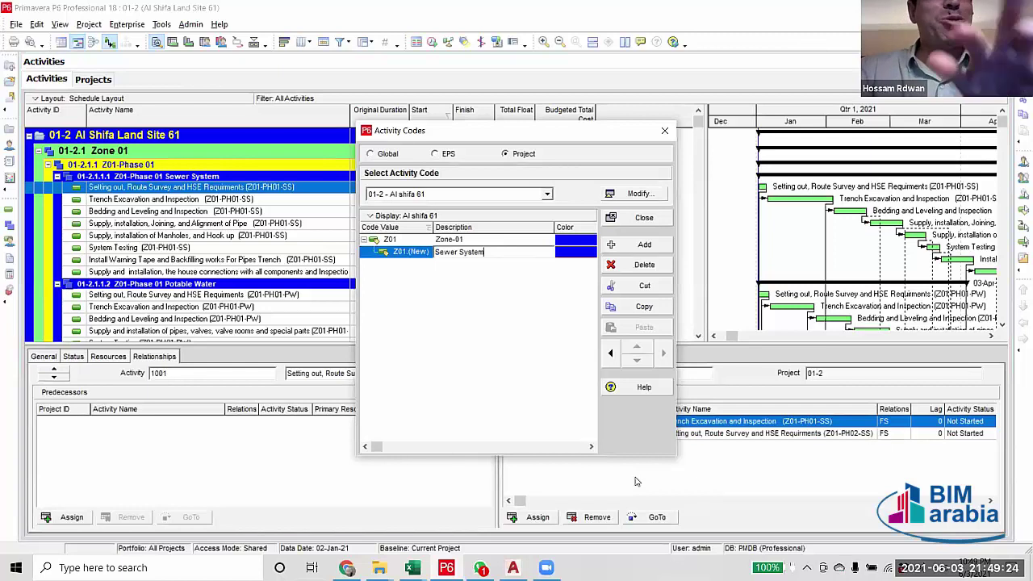
left_click(425, 252)
key("BackSpace")
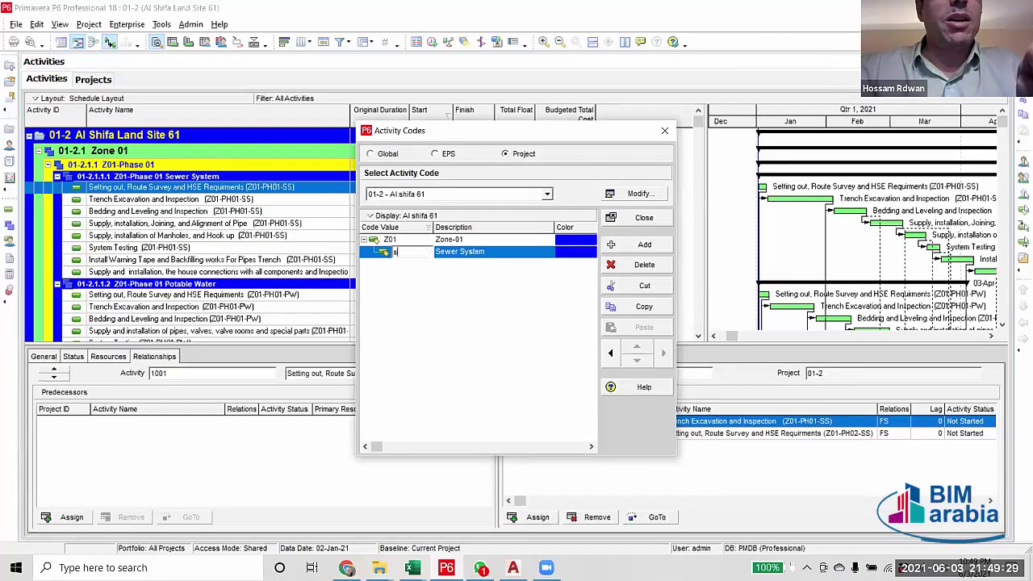
key("Caps_Lock")
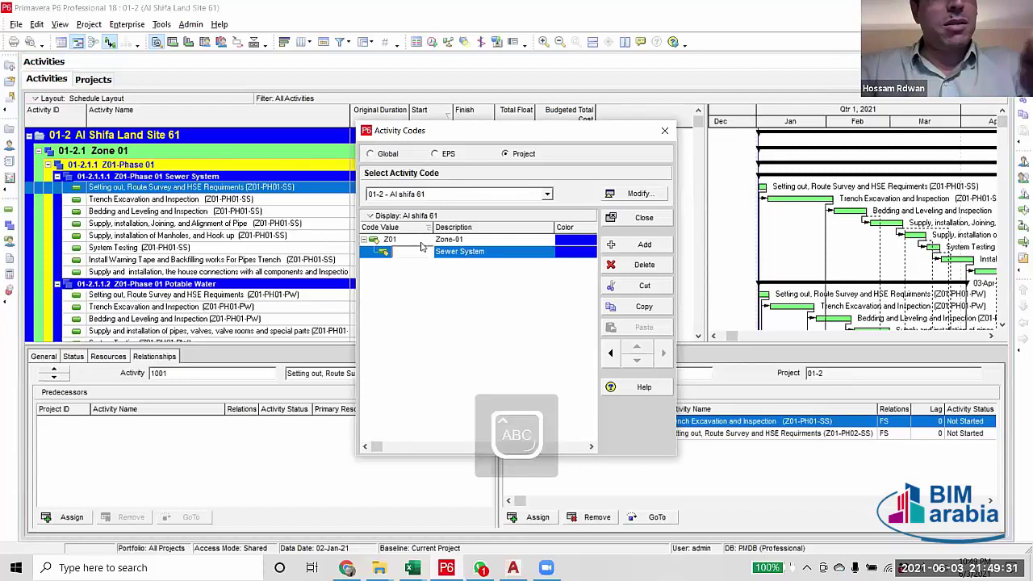
type("SS")
key("Return")
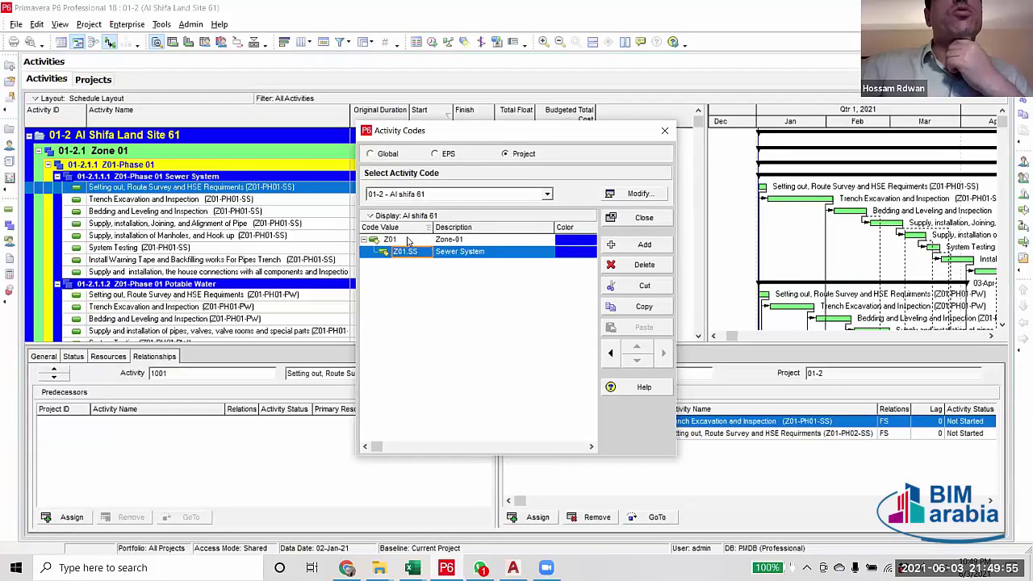
Promote the Sewer System code value to the top level and delete the Zone-01 value.
left_click(485, 240)
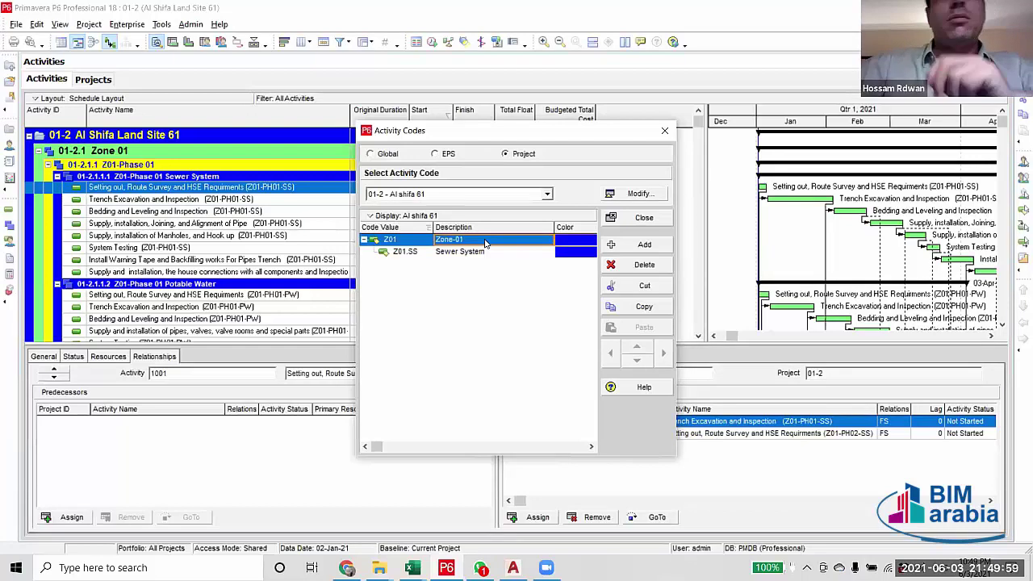
left_click(507, 253)
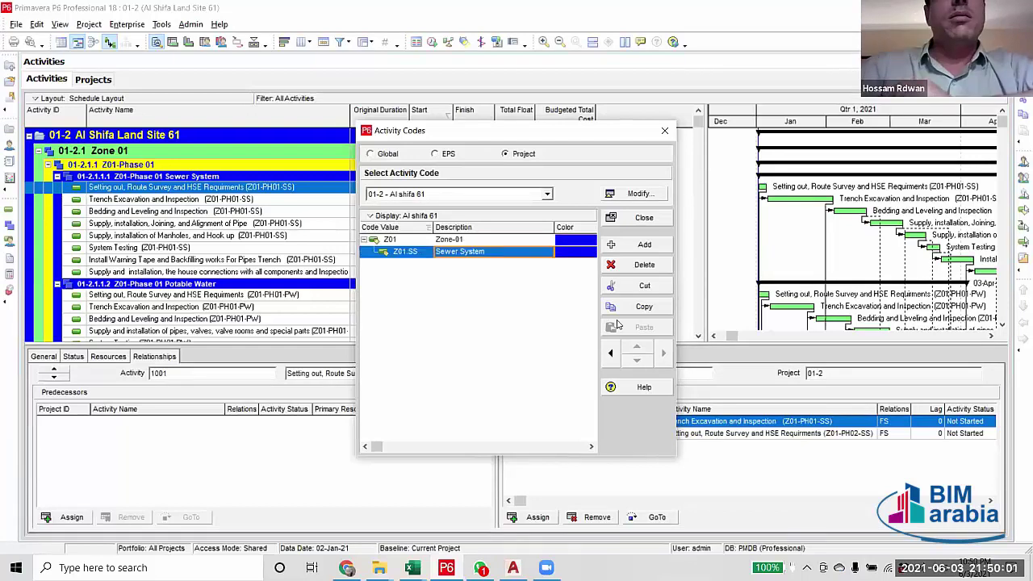
left_click(611, 353)
left_click(461, 241)
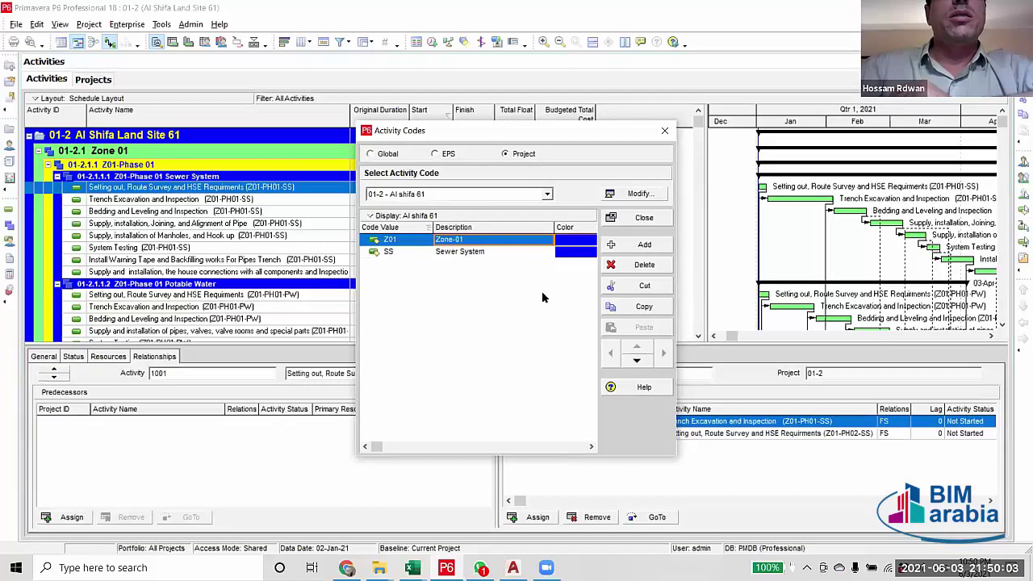
left_click(634, 266)
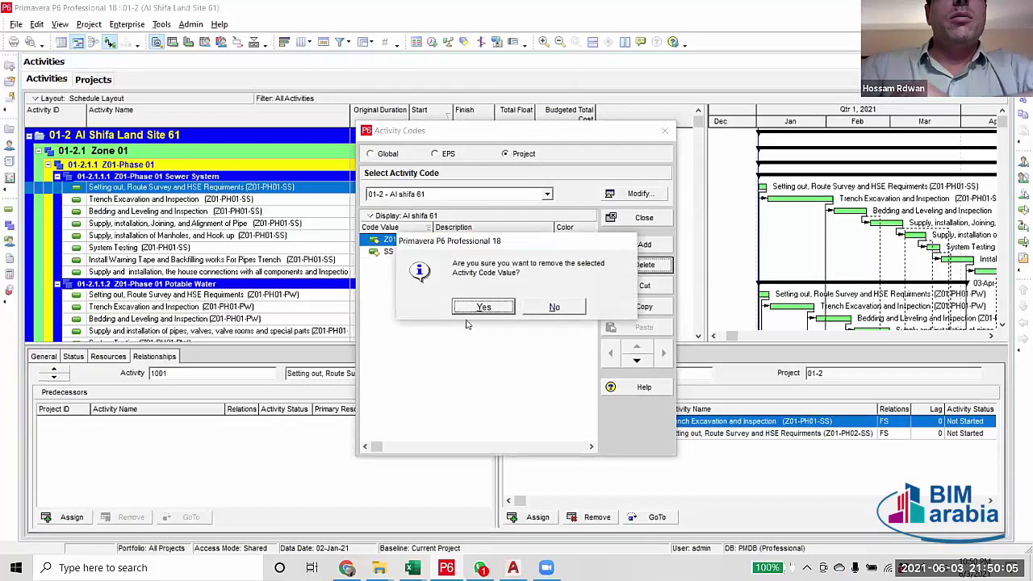
left_click(485, 307)
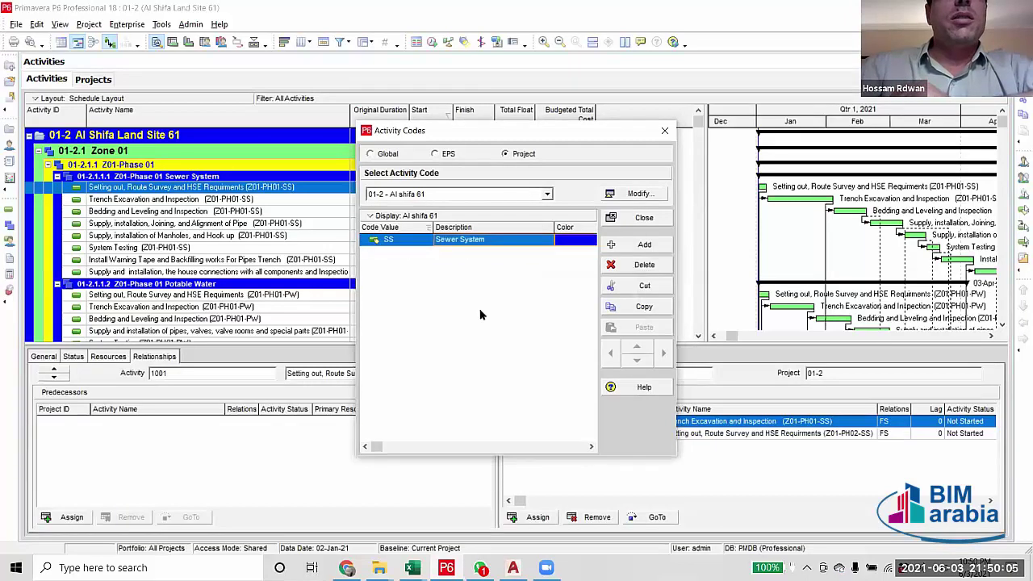
Add a code value below Sewer System, and switch to the WBS sheet in Excel to copy the text Potable Water from cell C6.
left_click(644, 244)
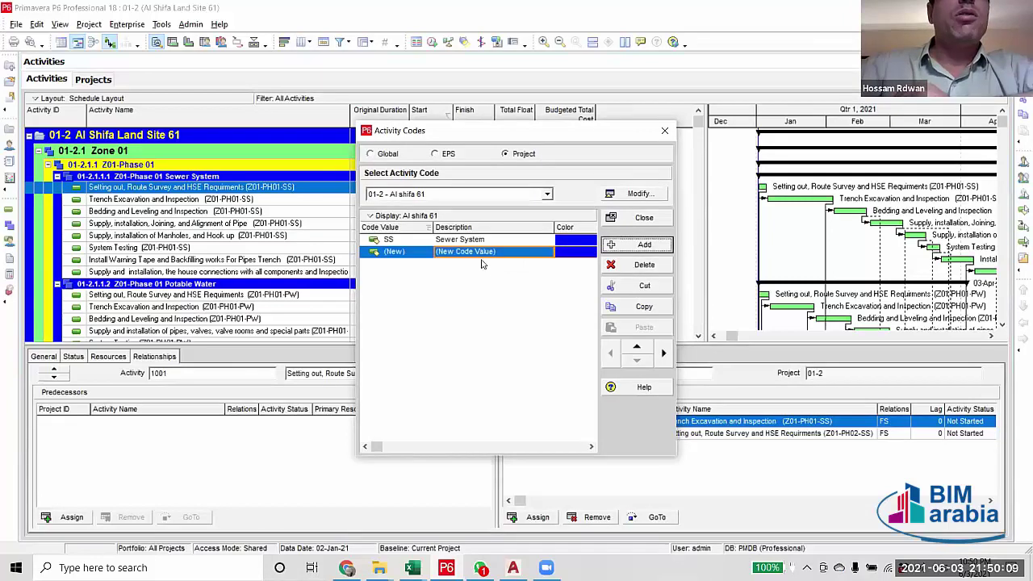
left_click(505, 252)
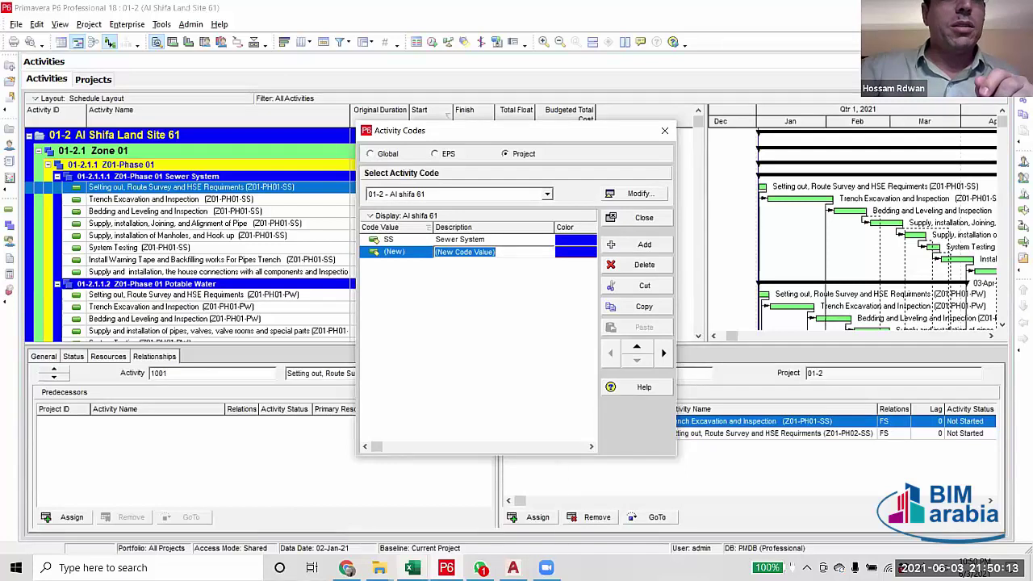
mouse_move(379, 567)
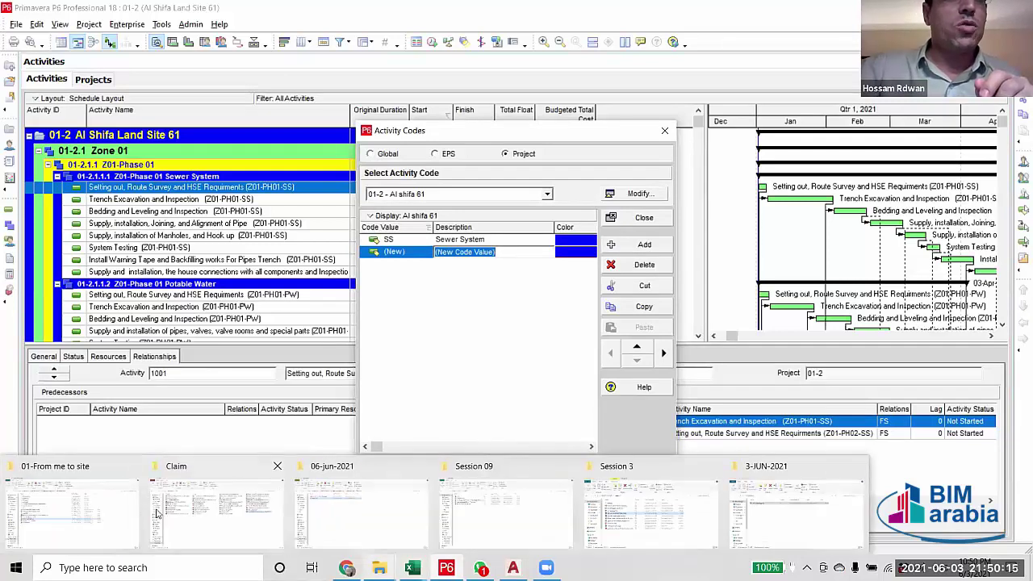
left_click(413, 567)
left_click(317, 519)
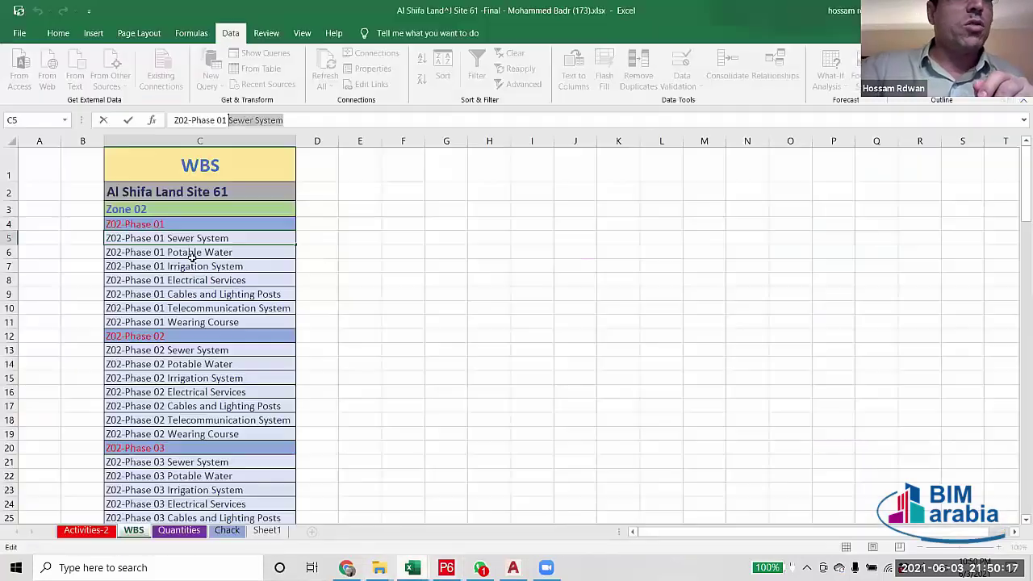
left_click(245, 253)
double_click(161, 254)
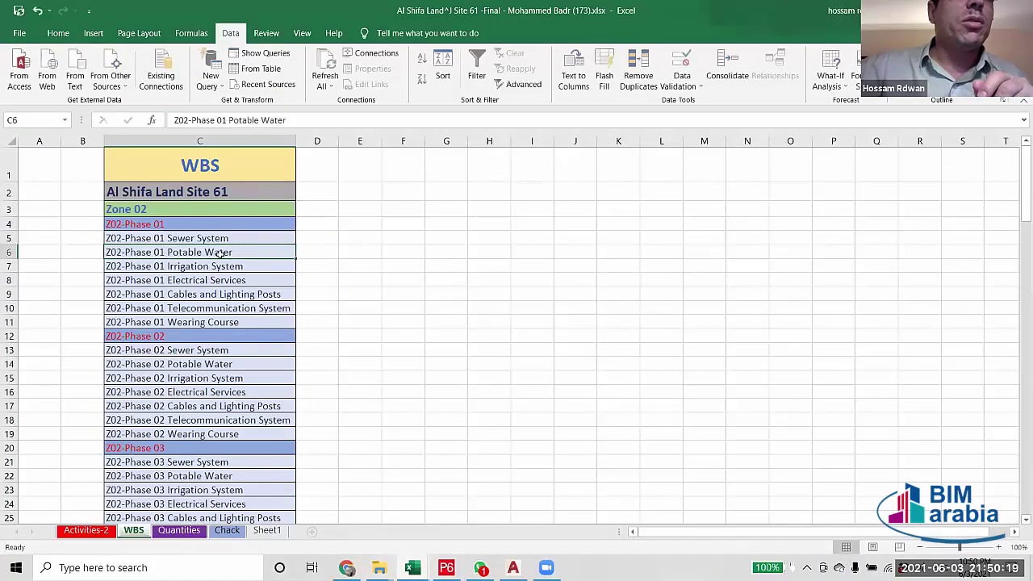
left_click_drag(237, 254, 167, 252)
key("ctrl+c")
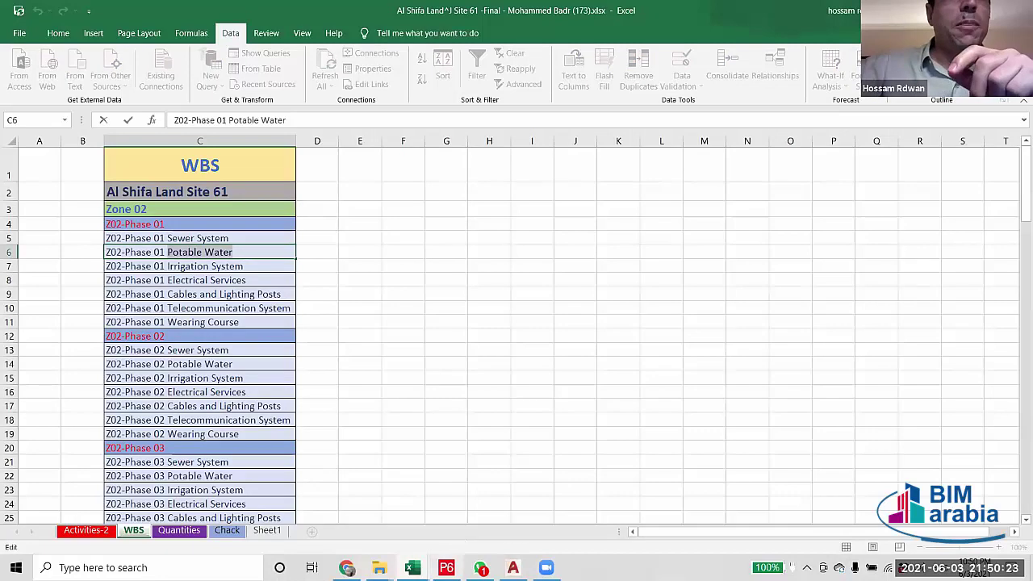
Return to Primavera P6 and give the new code value the description Potable Water and the code PW.
key("alt+Tab")
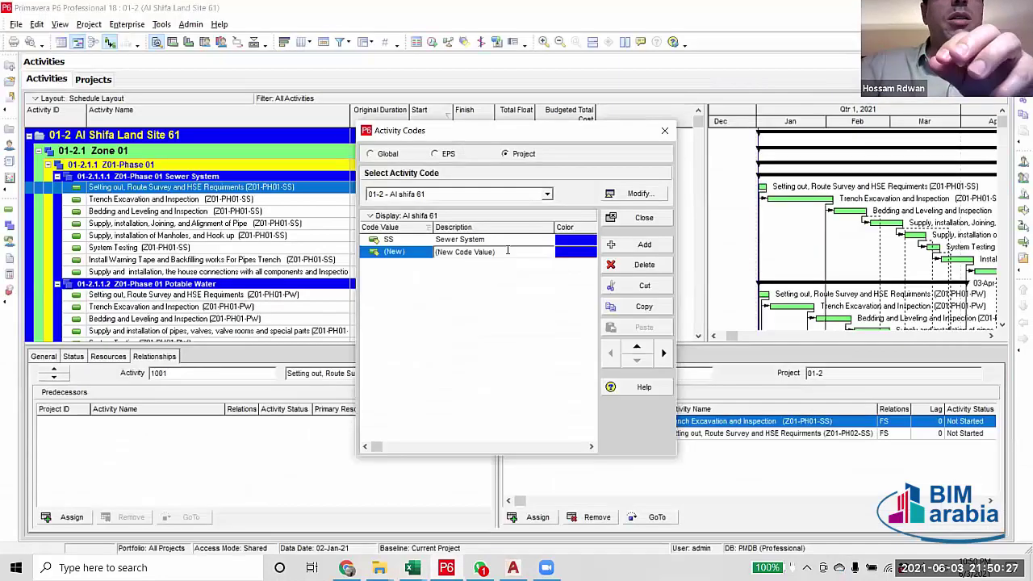
key("ctrl+v")
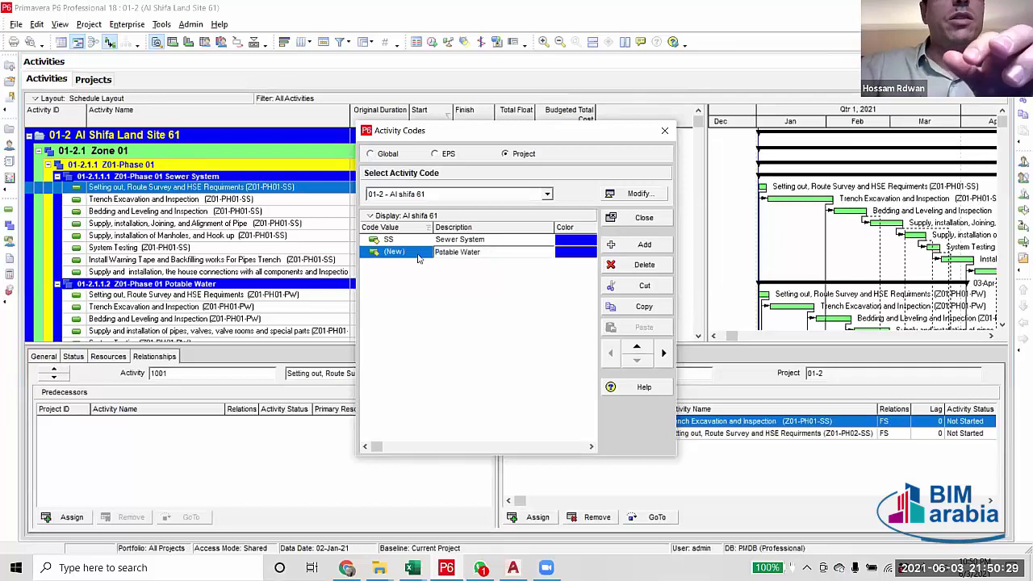
left_click(412, 249)
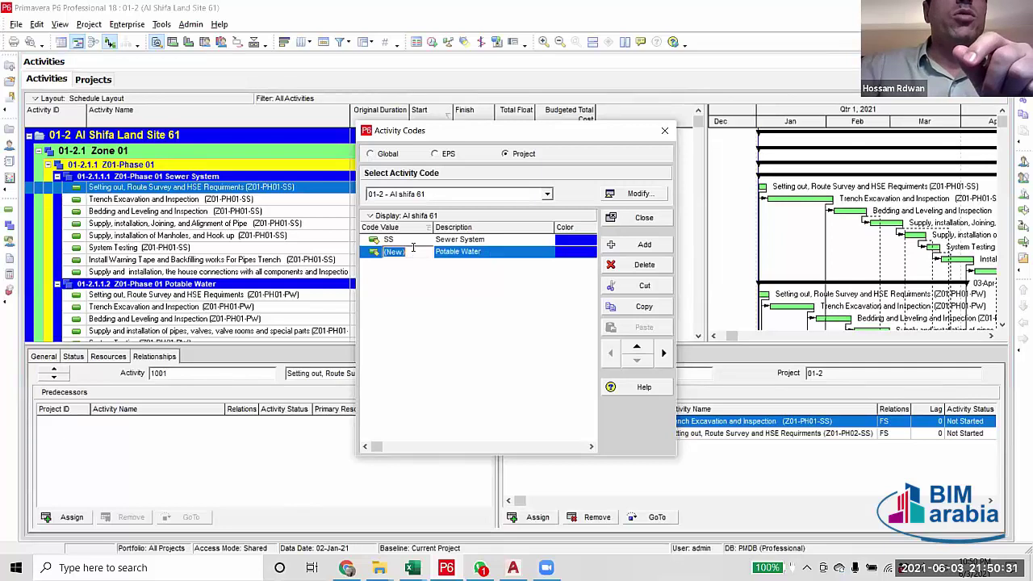
type("PW")
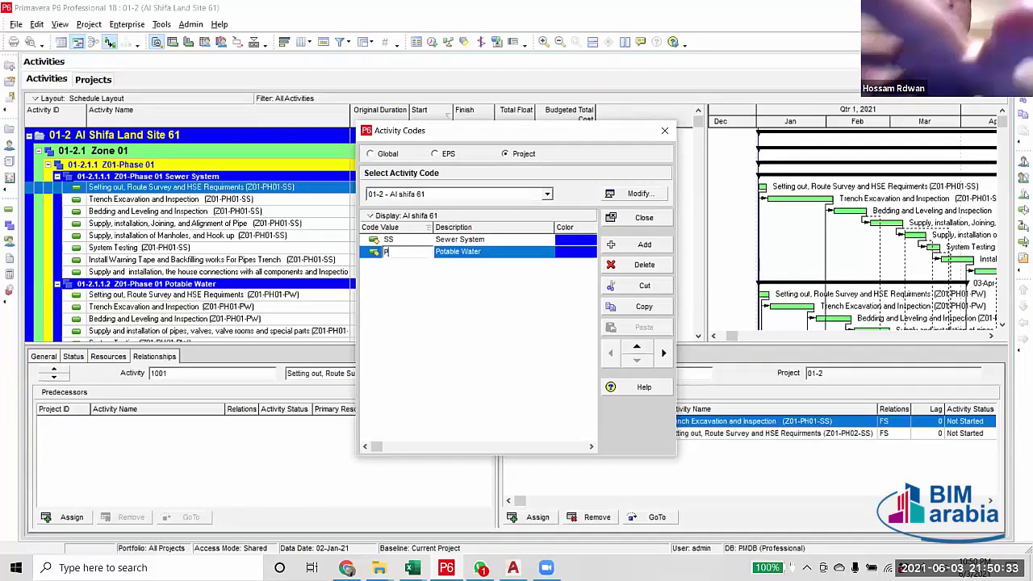
left_click(507, 274)
left_click(500, 235)
left_click(494, 253)
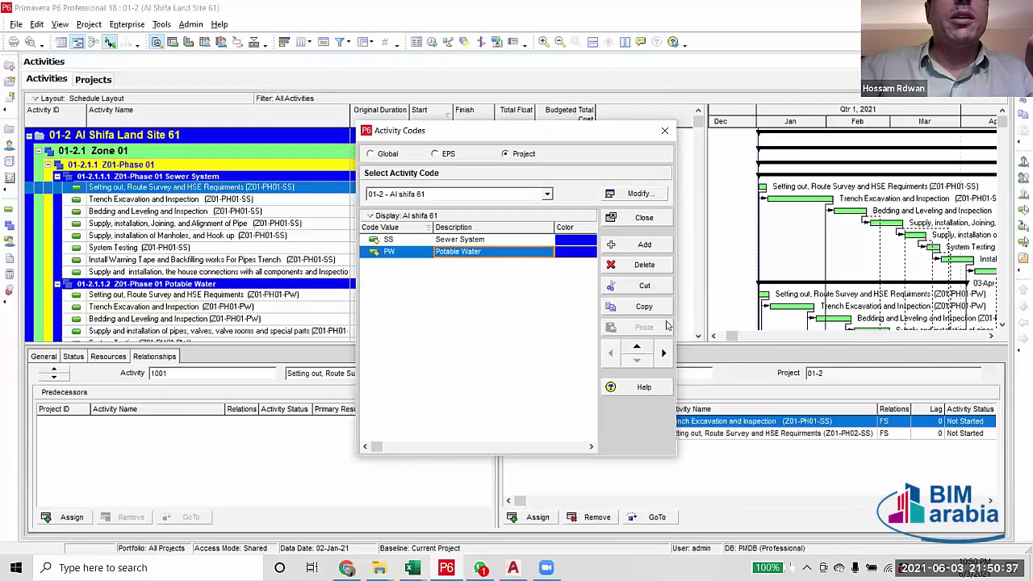
Add a code value below Potable Water, and switch to the Excel WBS sheet to copy the text Irrigation System from cell C7.
left_click(655, 245)
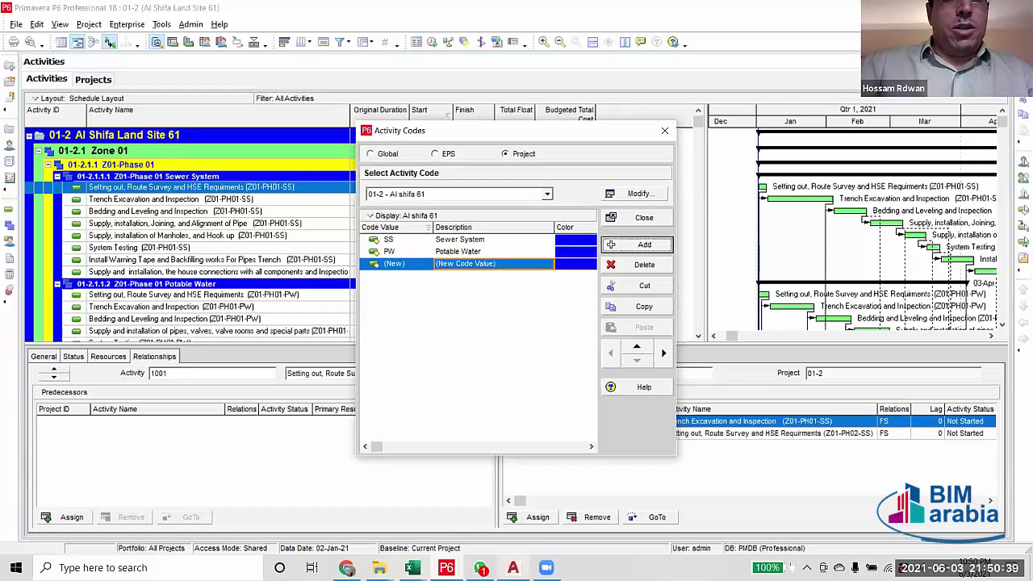
left_click(412, 567)
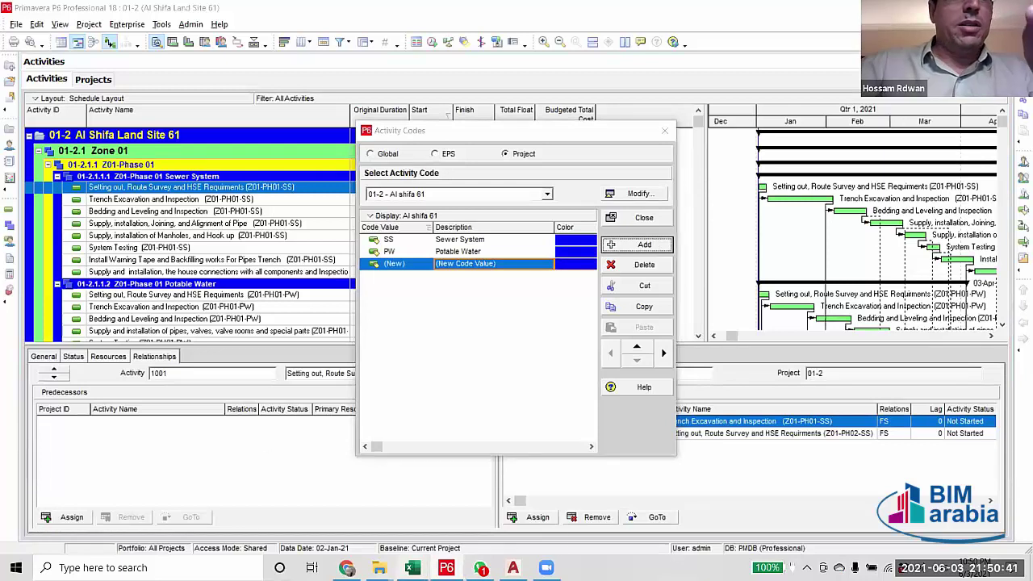
left_click(339, 504)
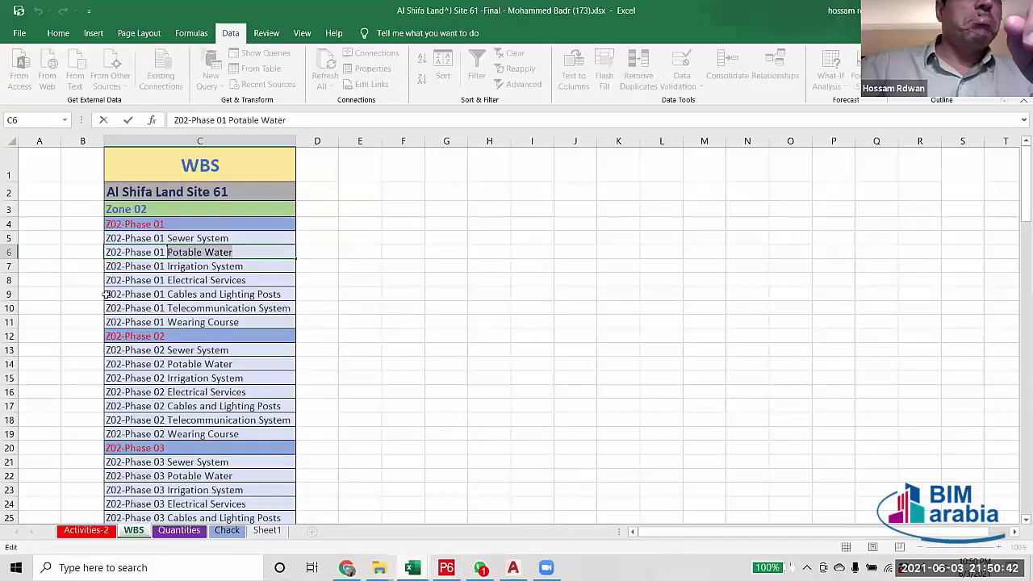
left_click(229, 265)
left_click_drag(307, 121, 230, 120)
key("ctrl+c")
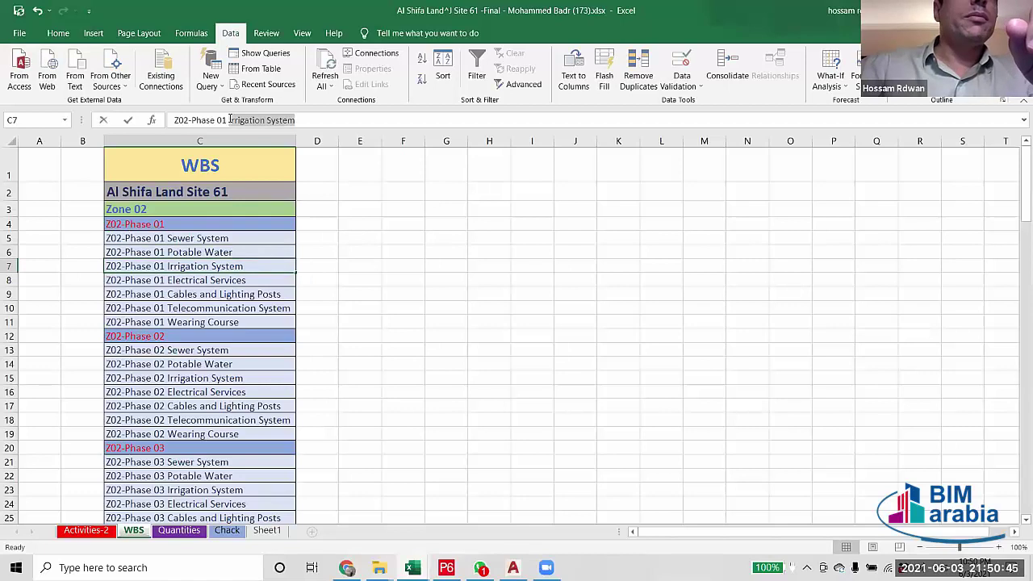
Return to Primavera P6 and give the new code value the description Irrigation System and the code IS.
left_click(446, 567)
left_click(498, 267)
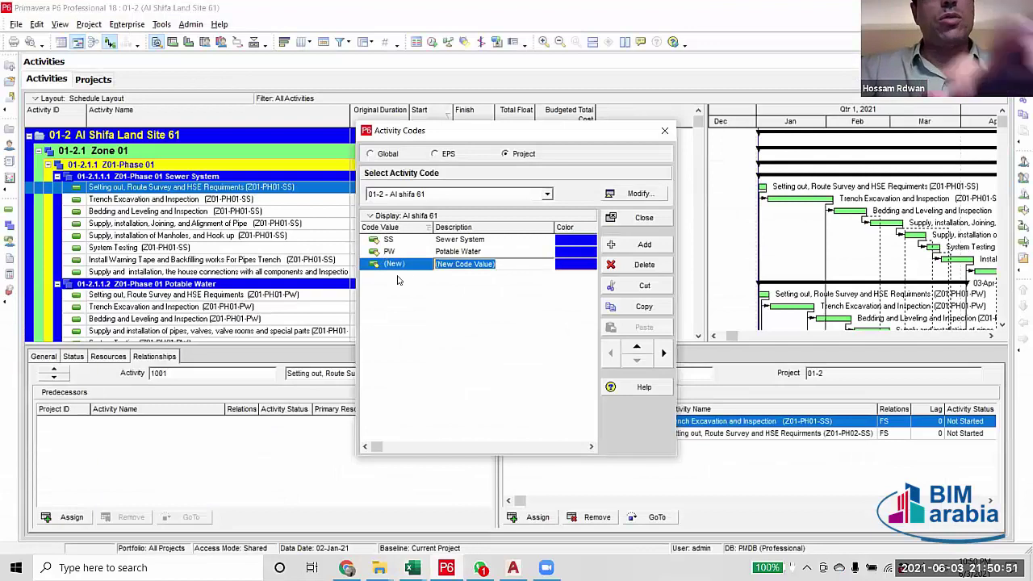
key("ctrl+v")
left_click(418, 262)
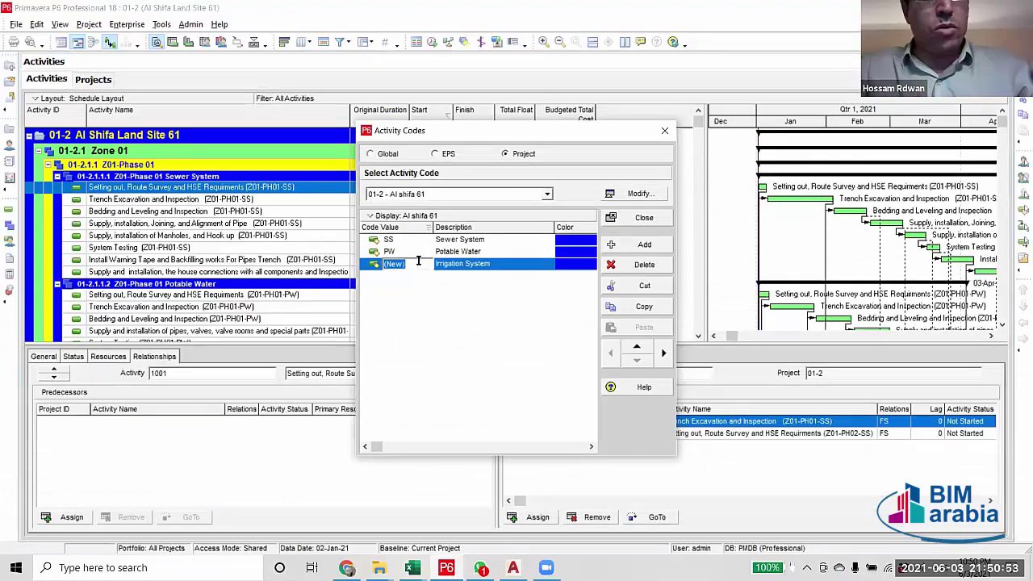
type("I")
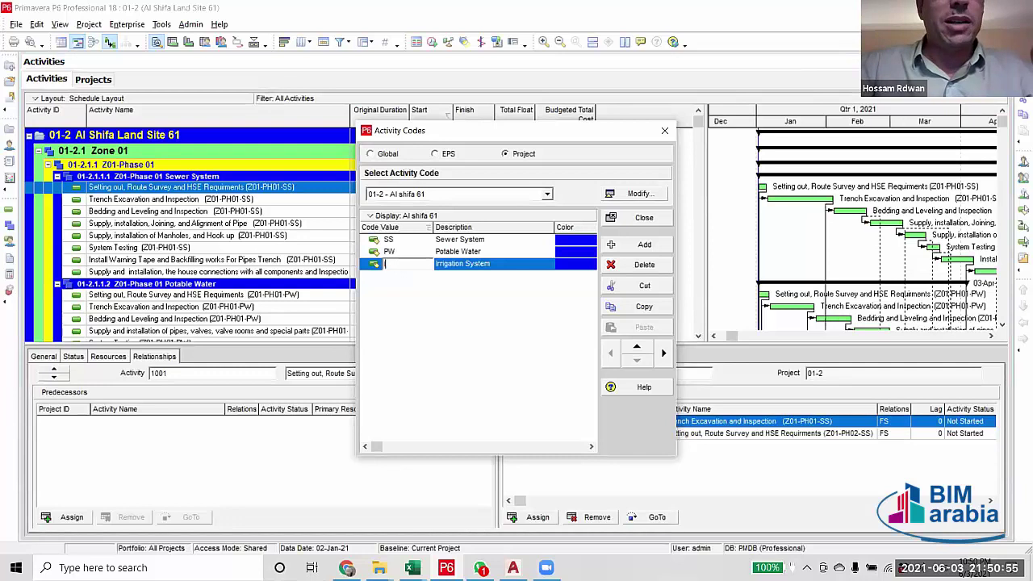
type("S")
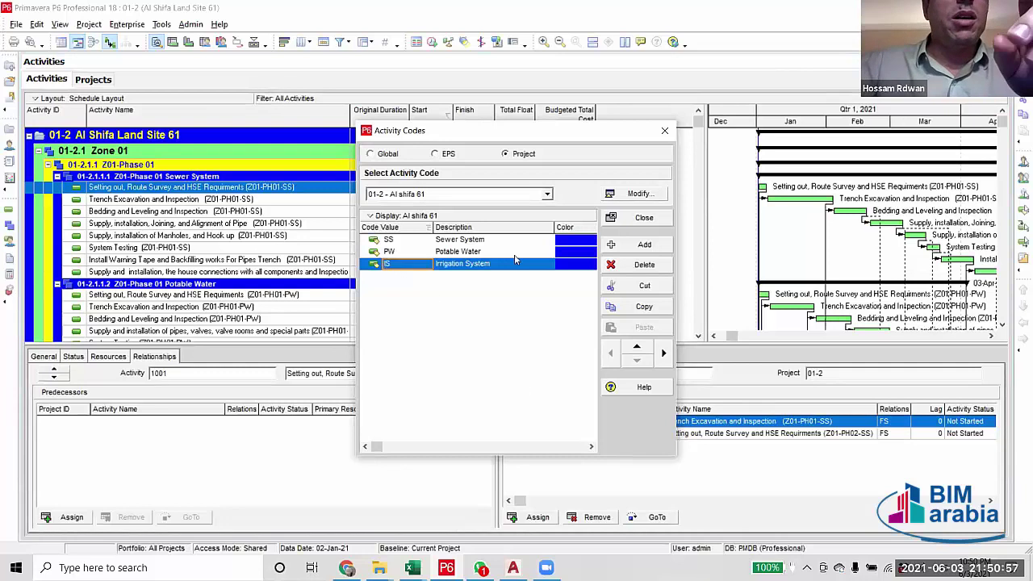
left_click(508, 251)
left_click(505, 264)
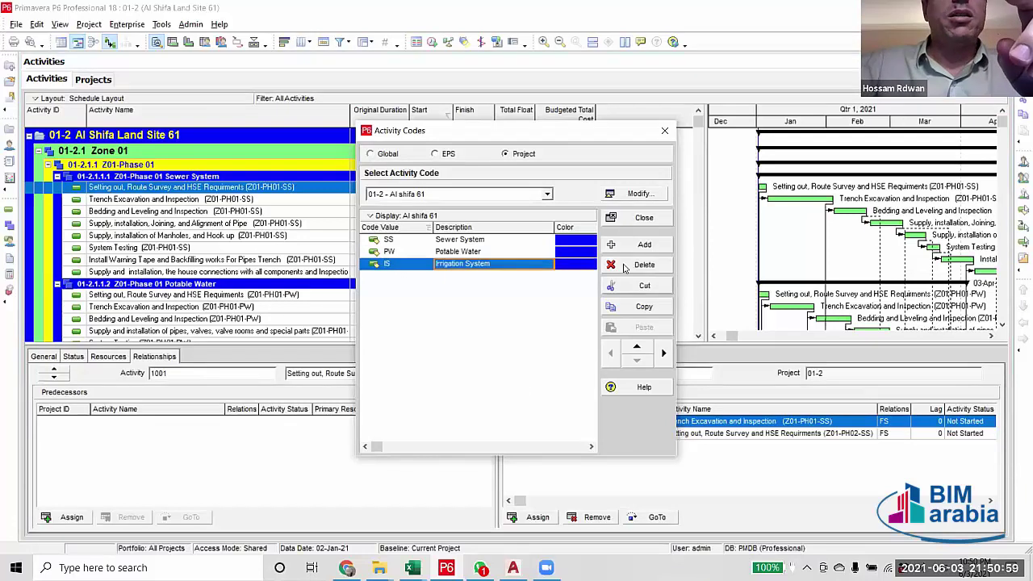
Add a code value below Irrigation System, and switch to the Excel WBS sheet to copy the text Electrical Services from cell C8.
left_click(642, 250)
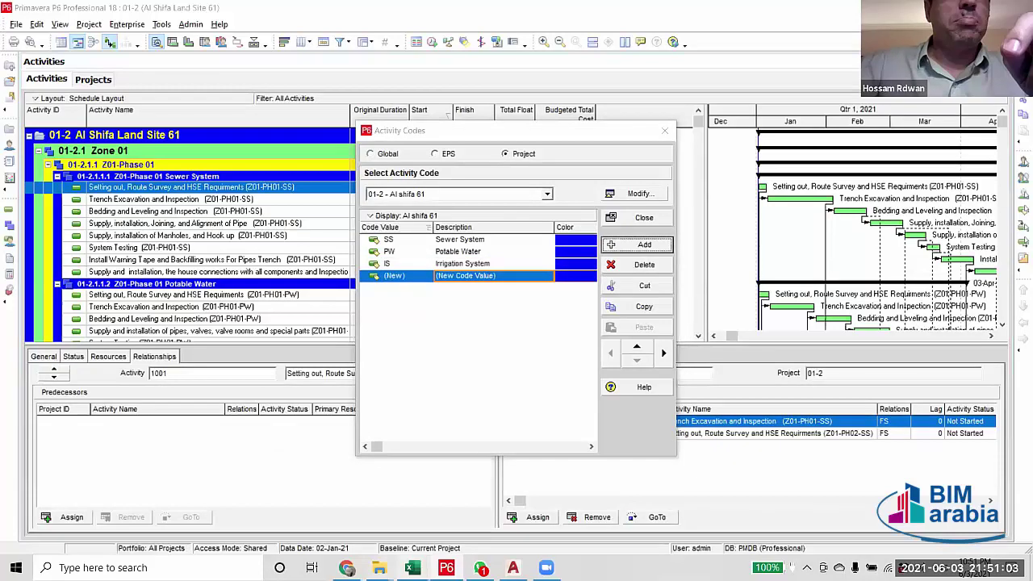
left_click(412, 567)
left_click(345, 512)
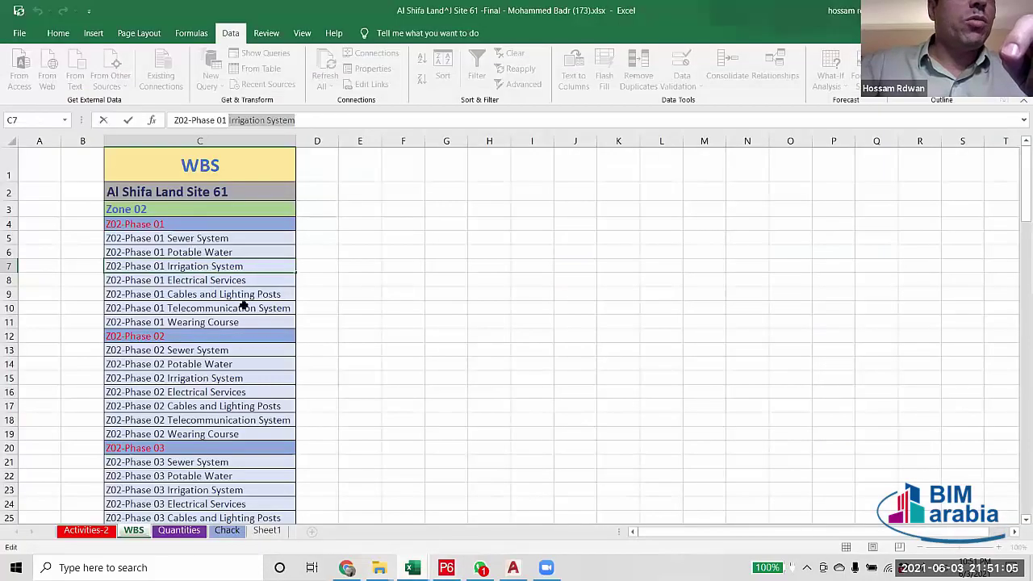
left_click(250, 283)
left_click_drag(299, 119, 228, 119)
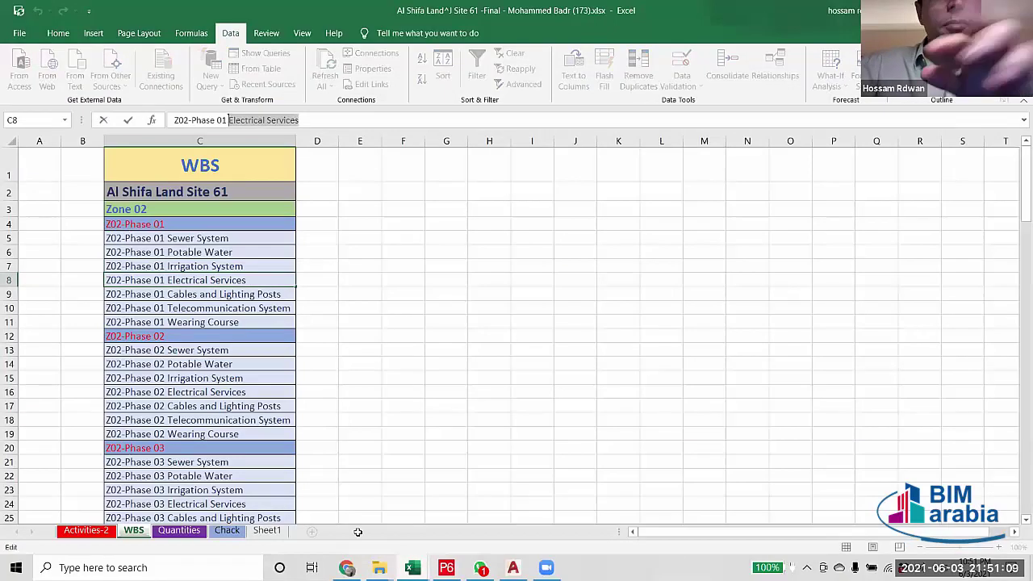
key("ctrl+c")
Return to Primavera P6 and give the new code value the description Electrical Services and the code ES.
key("alt+Tab")
left_click(513, 277)
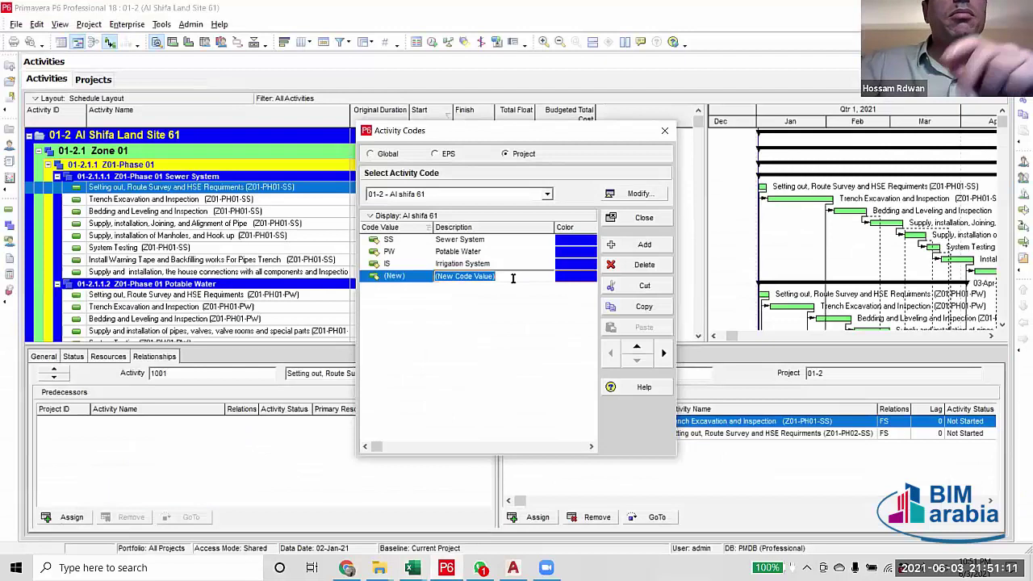
key("ctrl+v")
left_click(416, 271)
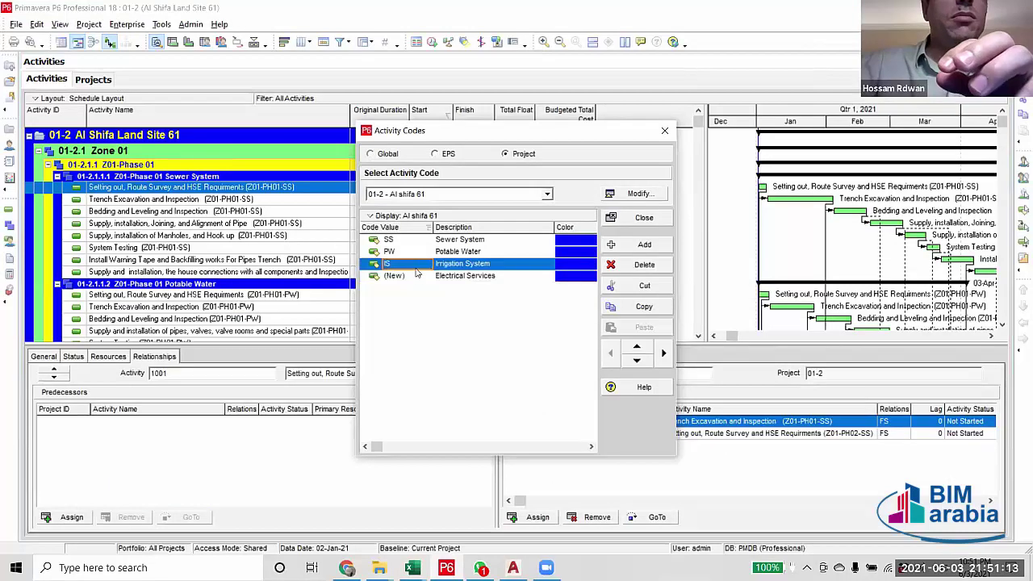
left_click(414, 276)
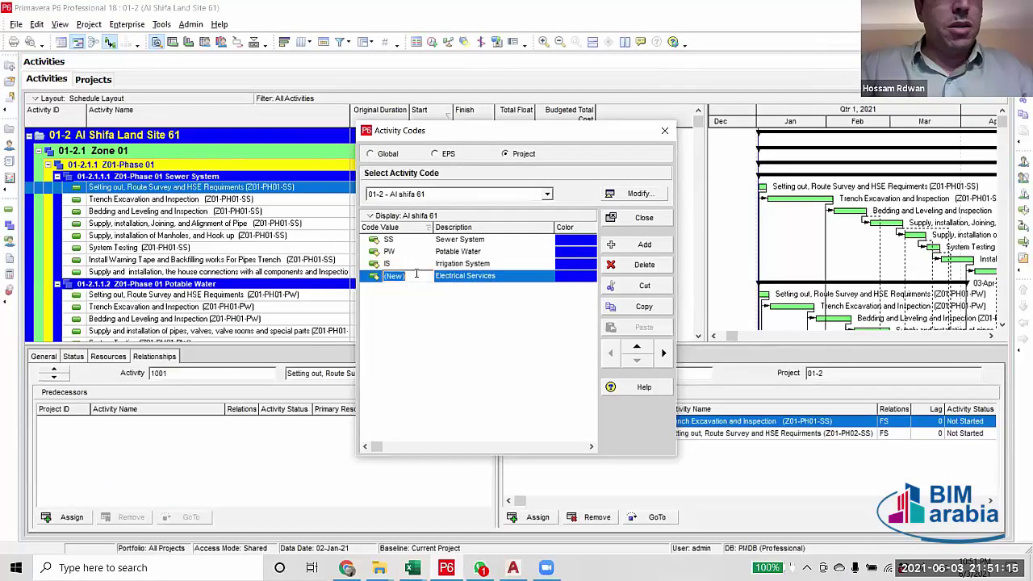
type("E")
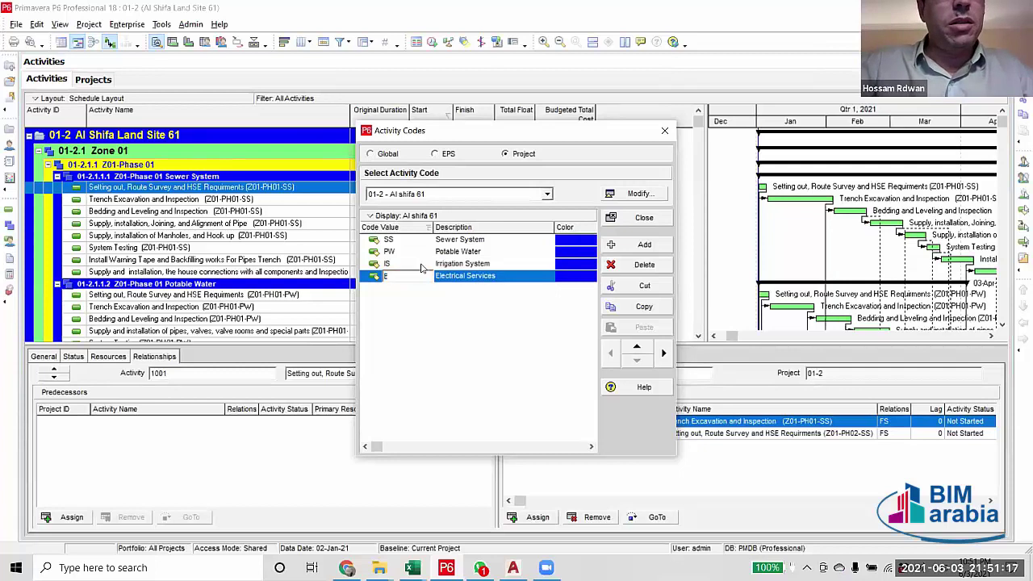
type("S")
left_click(504, 278)
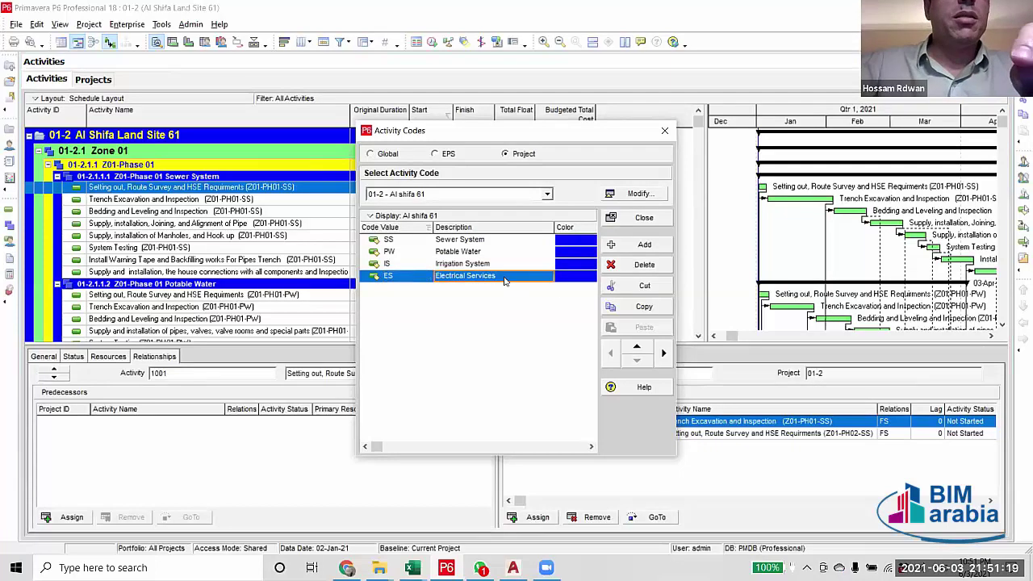
left_click(489, 265)
left_click(501, 276)
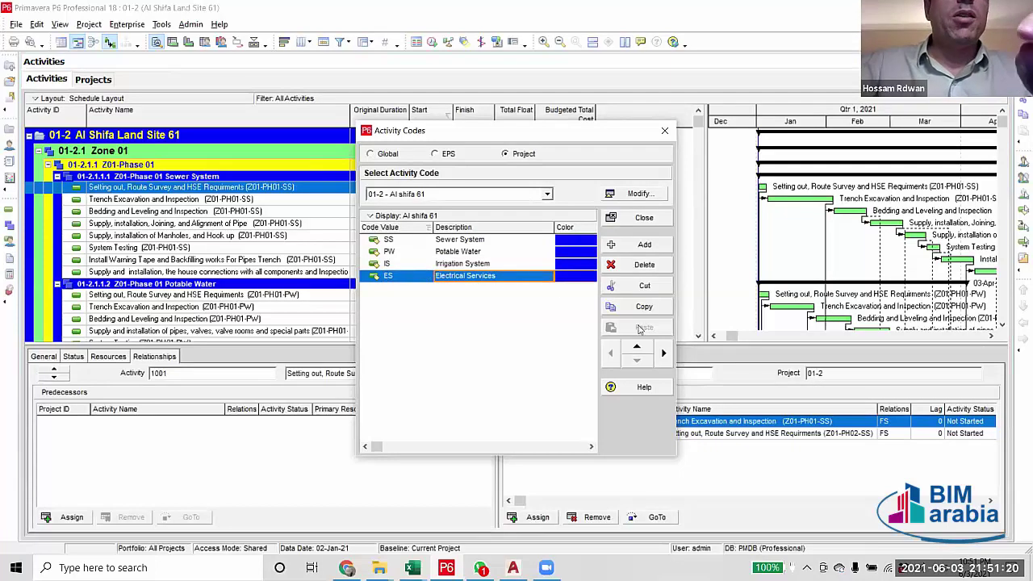
Add a code value below Electrical Services, and switch to the Excel WBS sheet to copy Cables and Lighting Posts from cell C9.
left_click(644, 244)
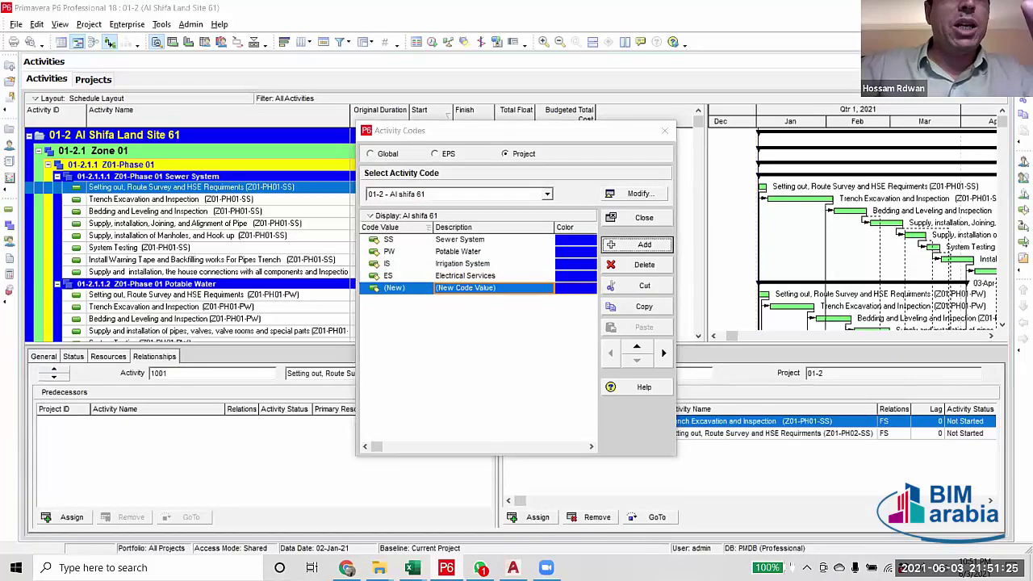
mouse_move(412, 567)
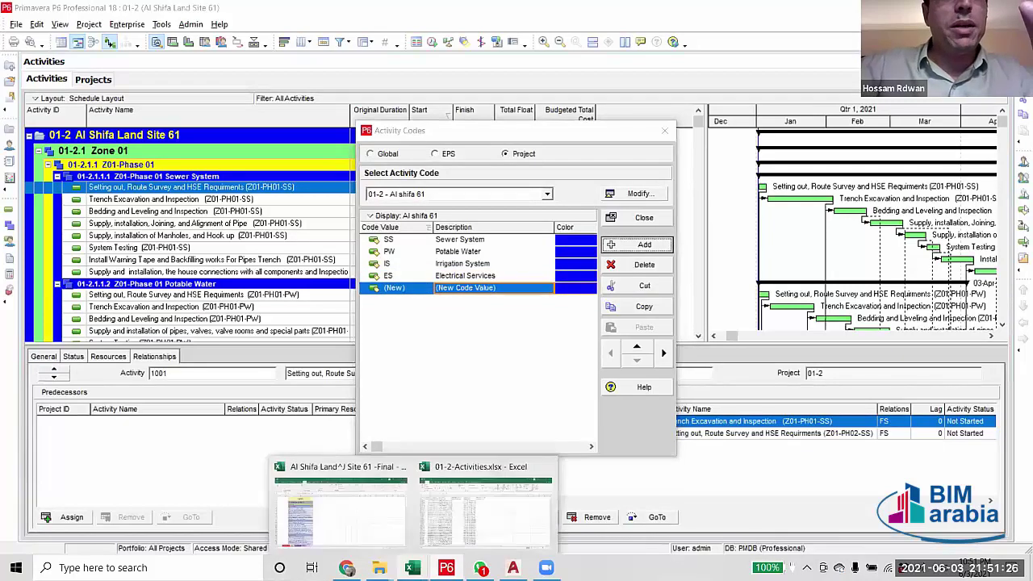
left_click(350, 517)
left_click(194, 296)
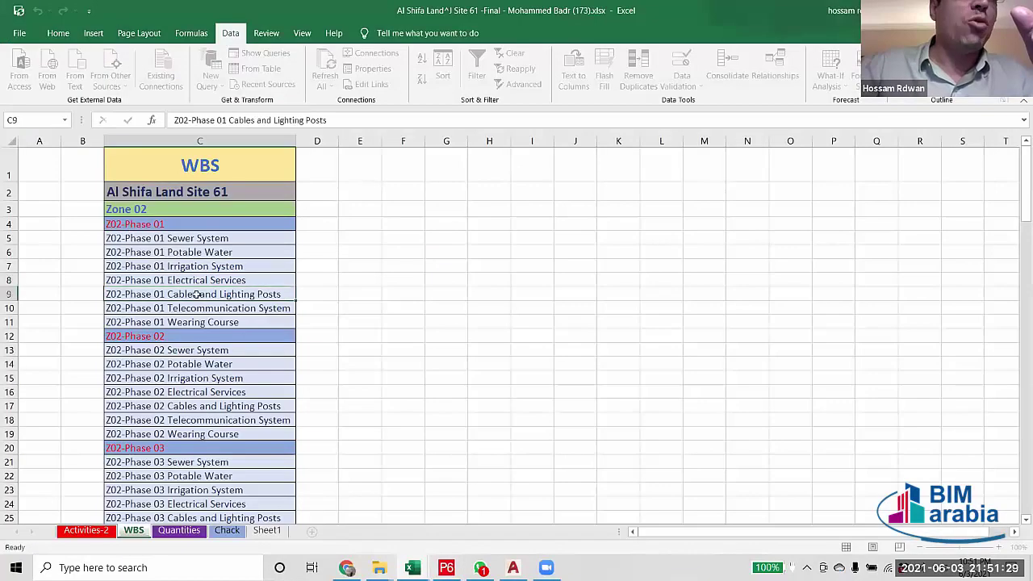
left_click_drag(228, 120, 326, 120)
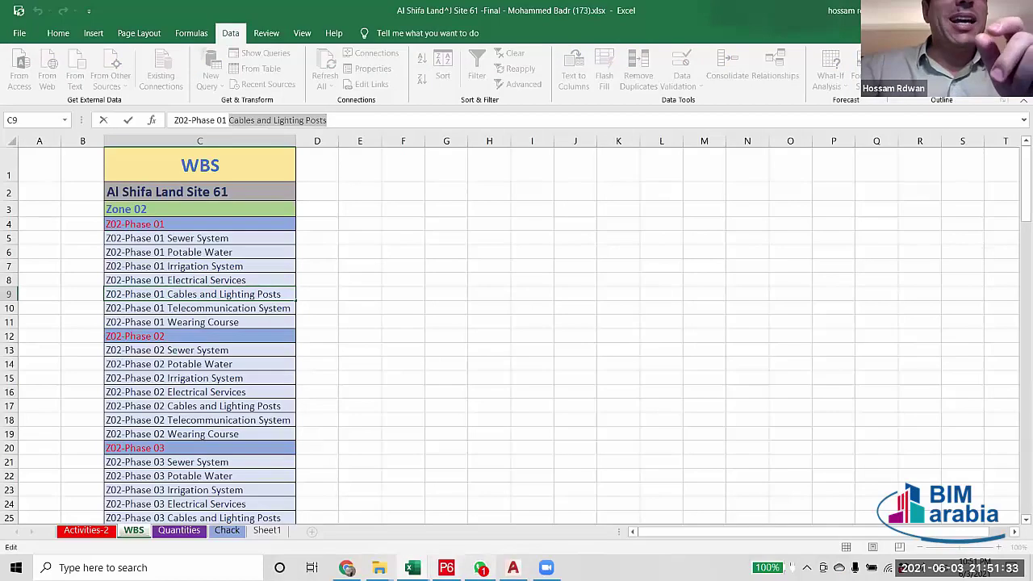
key("ctrl+c")
key("Escape")
Return to Primavera P6 and give the new code value the description Cables and Lighting Posts and the code CLP.
key("alt+Tab")
left_click(497, 290)
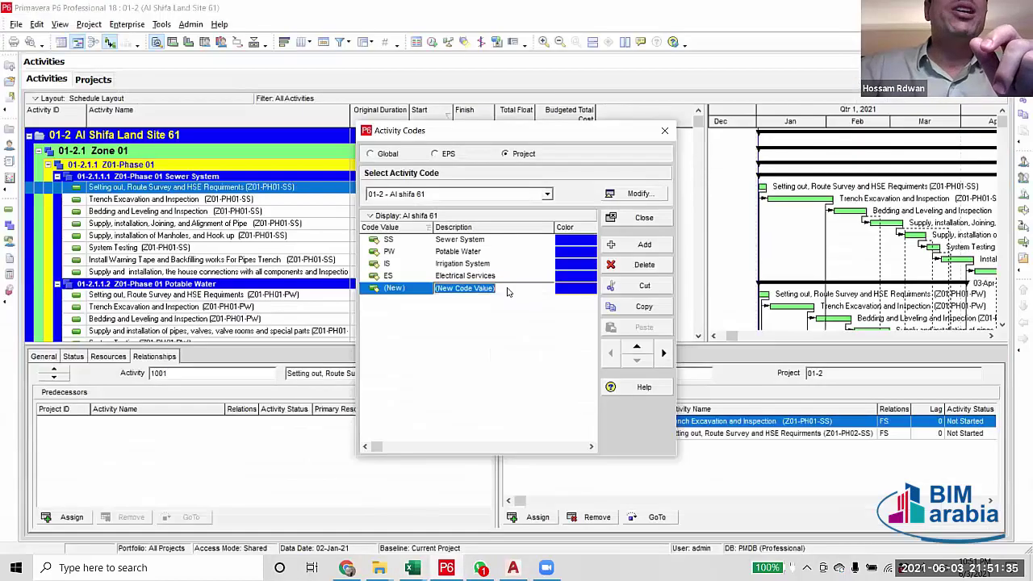
key("ctrl+v")
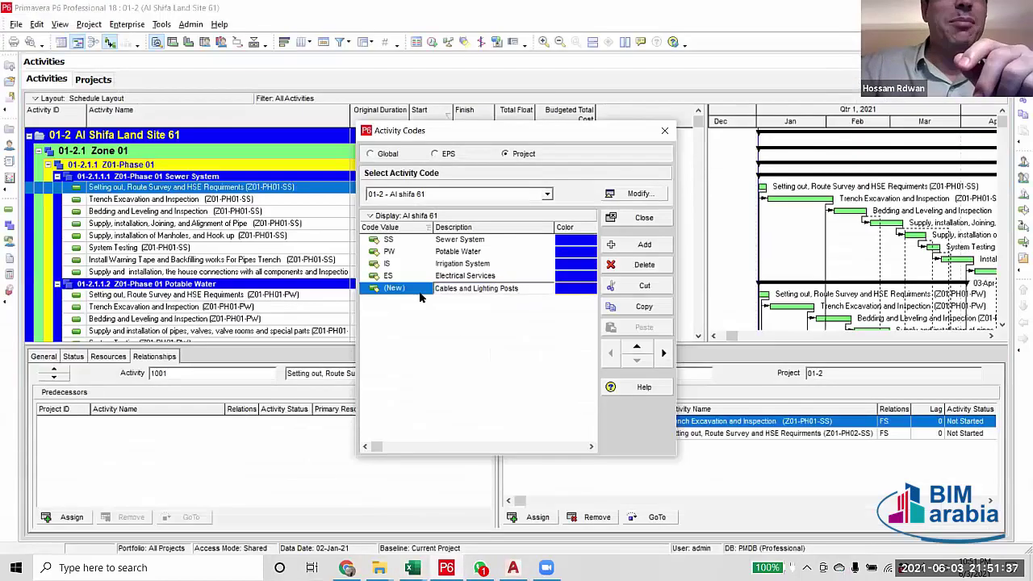
left_click(418, 289)
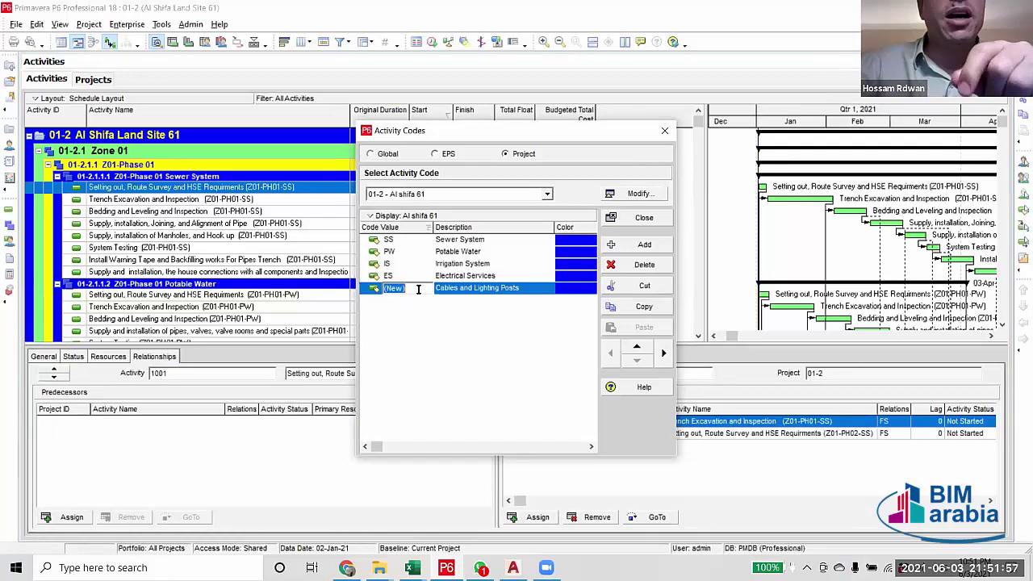
type("CL")
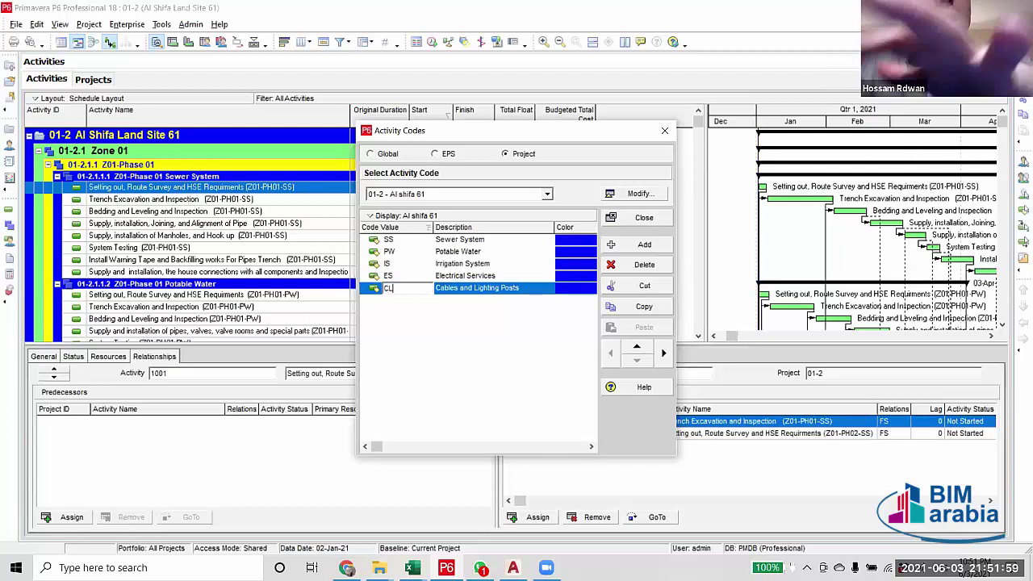
type("P")
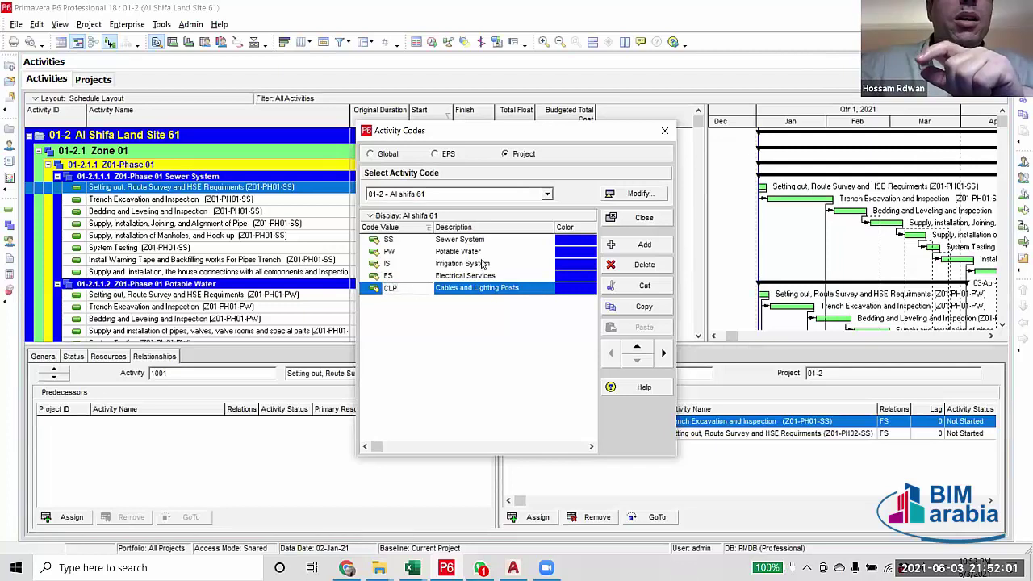
Add a code value below Cables and Lighting Posts, and switch to the Excel WBS sheet to copy Telecommunication System from cell C10.
left_click(644, 245)
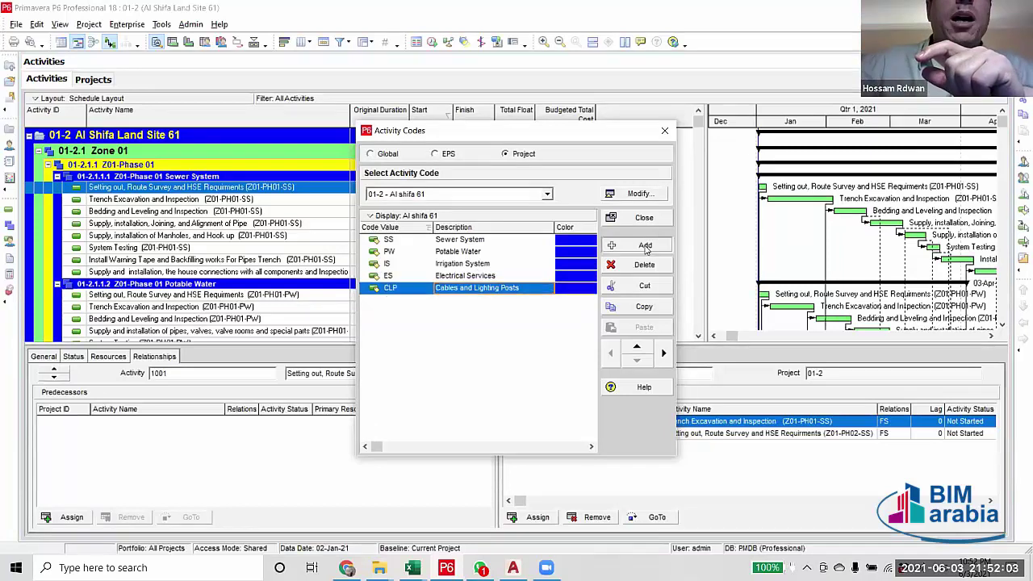
left_click(513, 301)
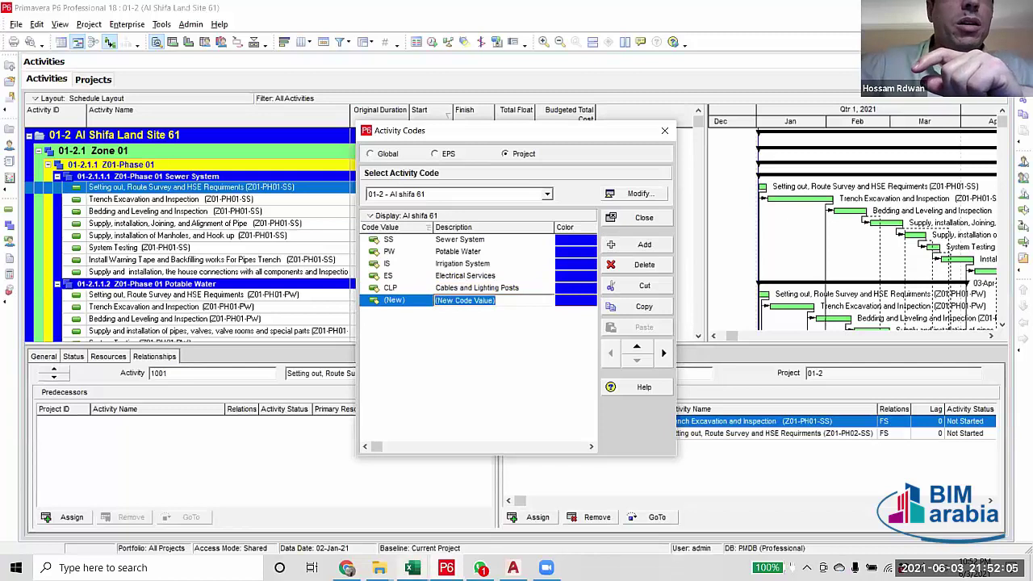
mouse_move(411, 567)
left_click(347, 538)
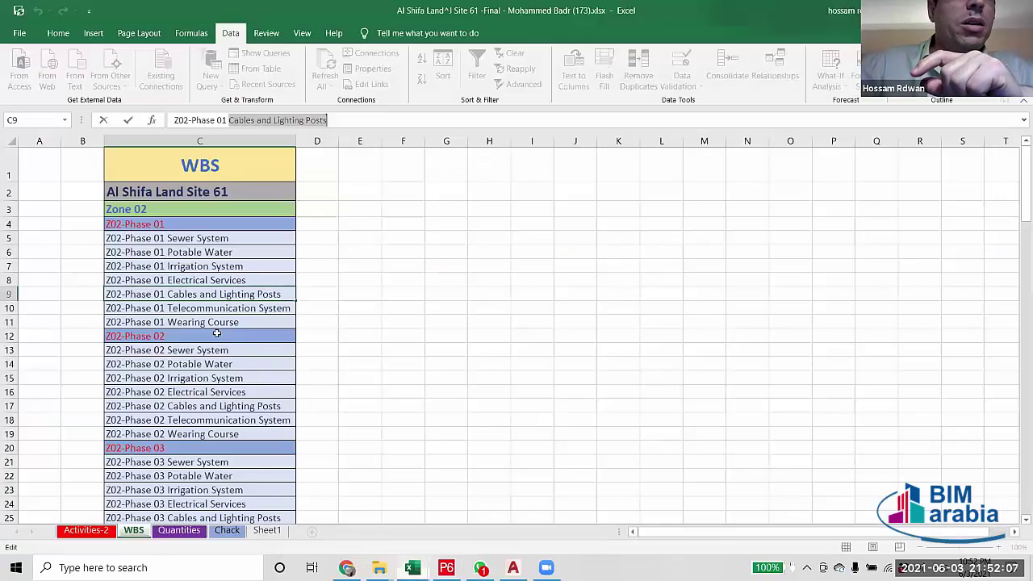
left_click(226, 308)
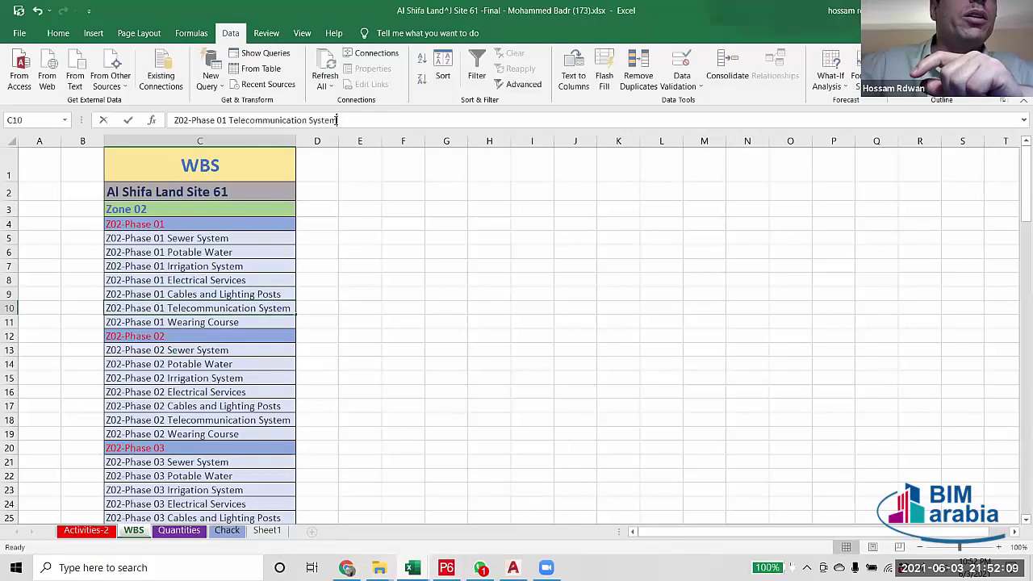
left_click_drag(339, 120, 226, 119)
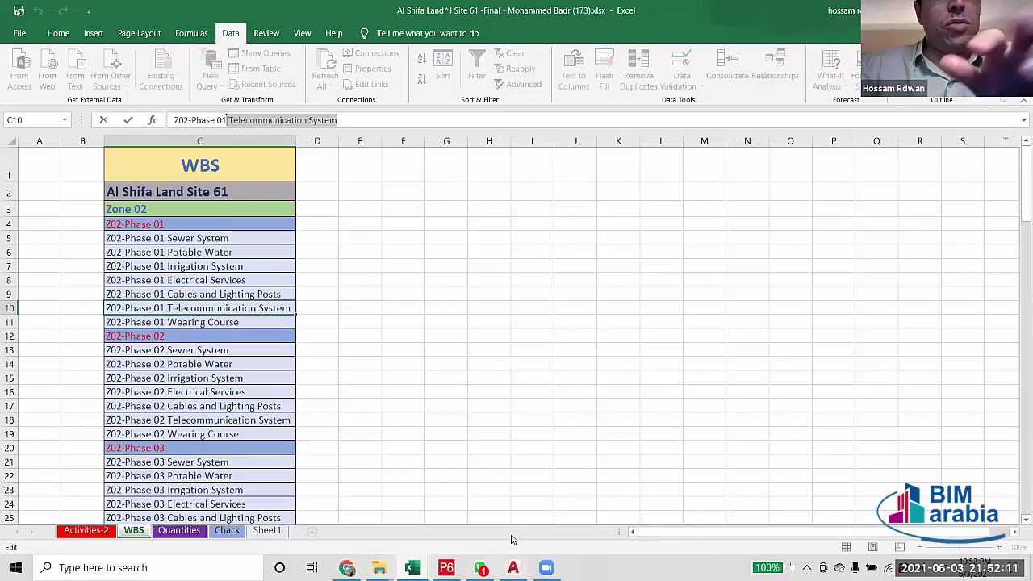
Return to Primavera P6 and give the new code value the description Telecommunication System and the code TS.
left_click(446, 567)
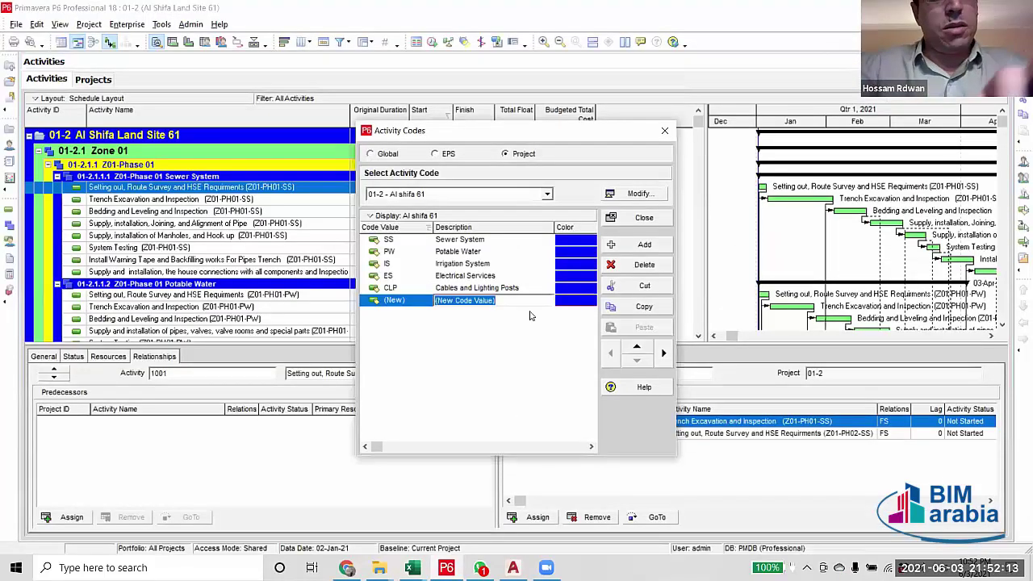
key("ctrl+v")
left_click(422, 301)
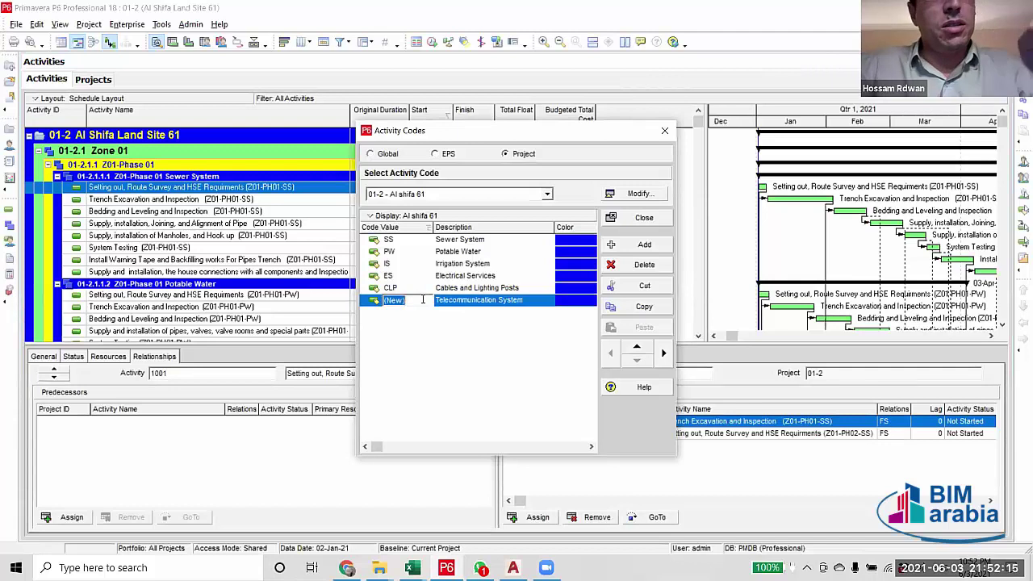
type("TS")
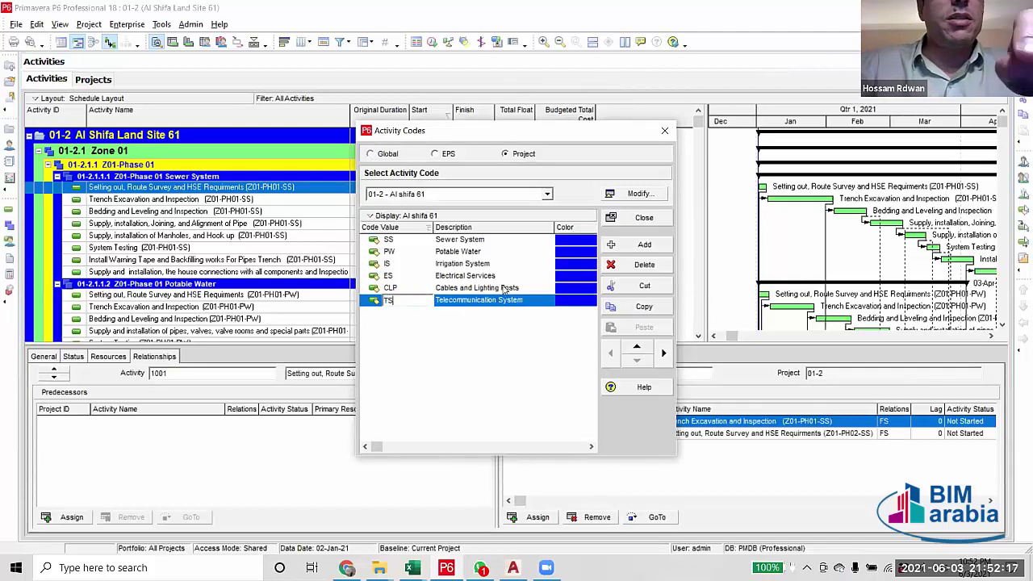
key("Tab")
Add a code value below Telecommunication System, and switch to the Excel WBS sheet to copy Wearing Course from cell C11.
left_click(644, 244)
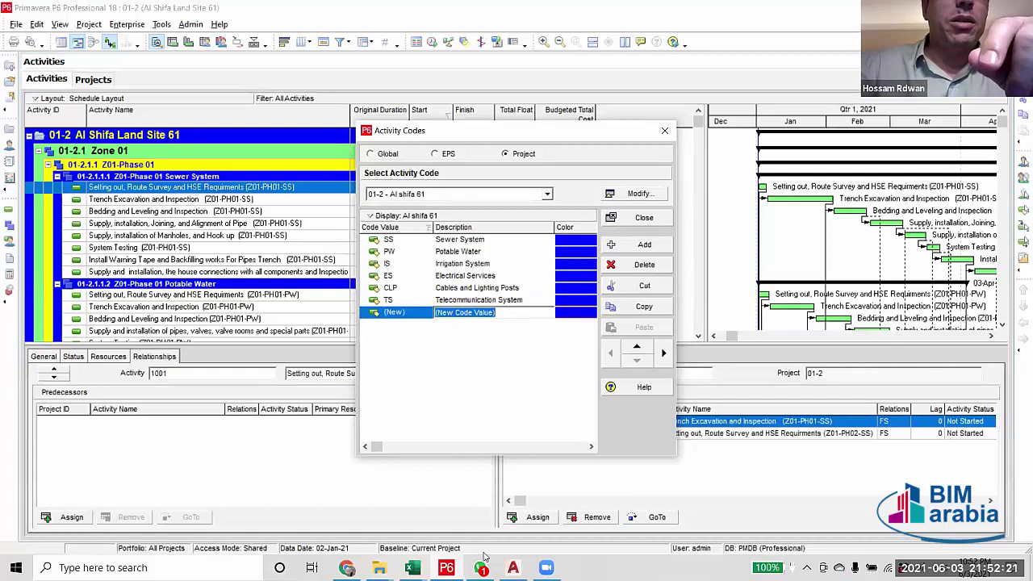
left_click(412, 567)
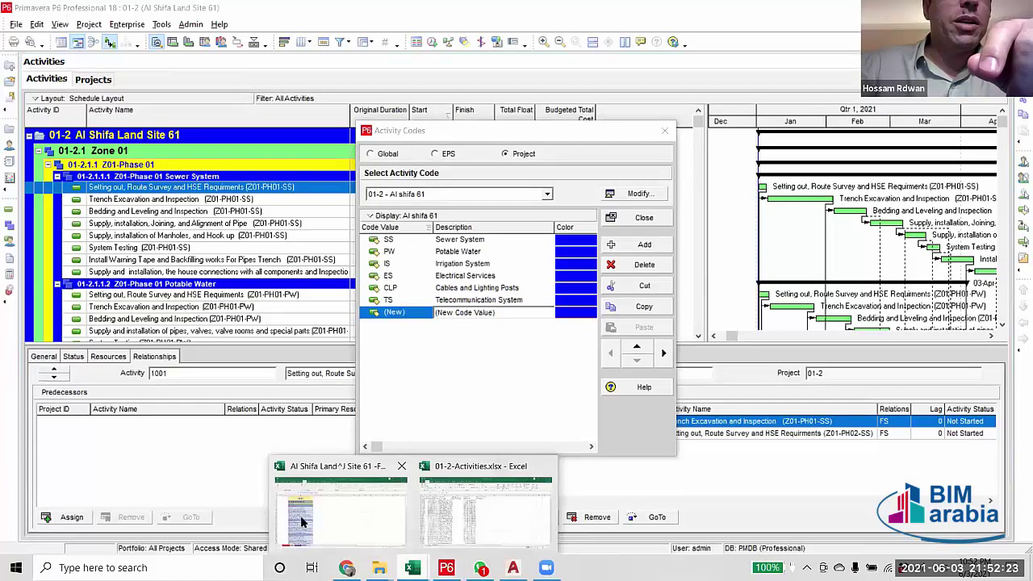
left_click(323, 500)
left_click(240, 322)
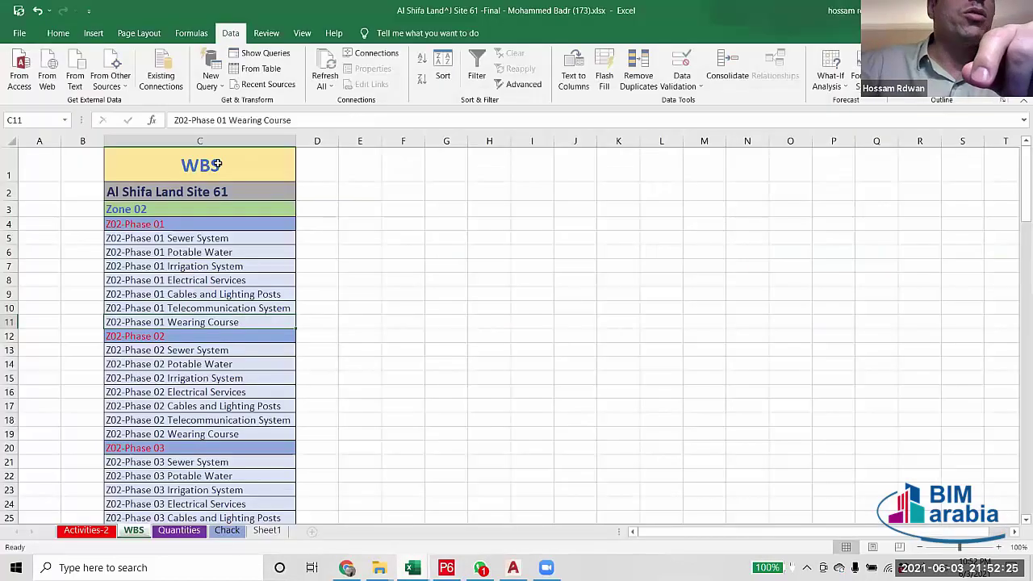
left_click_drag(229, 120, 307, 121)
key("ctrl+c")
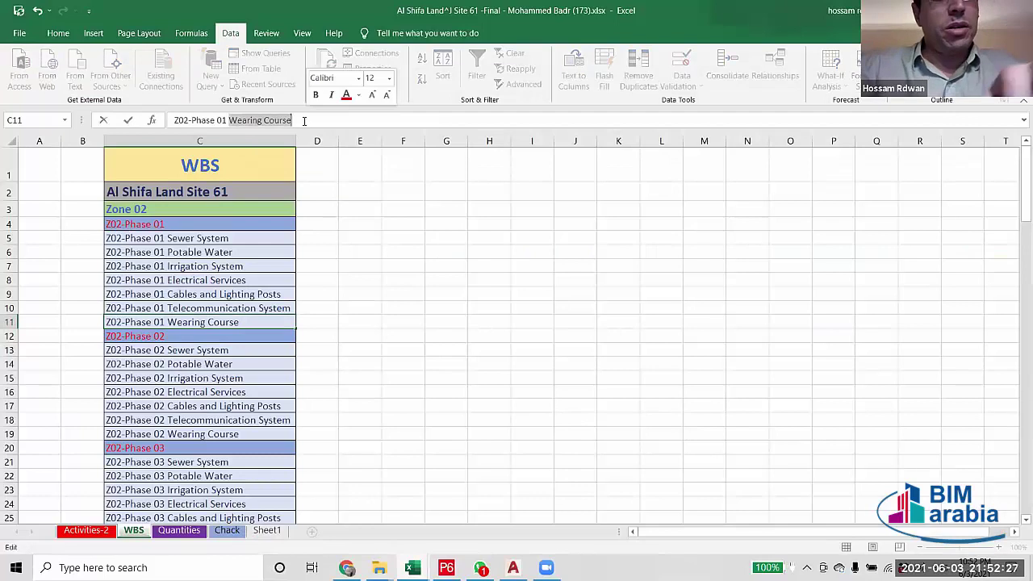
Return to Primavera P6, give the new code value the description Wearing Course and the code WS, and close the activity code definitions.
key("alt+Tab")
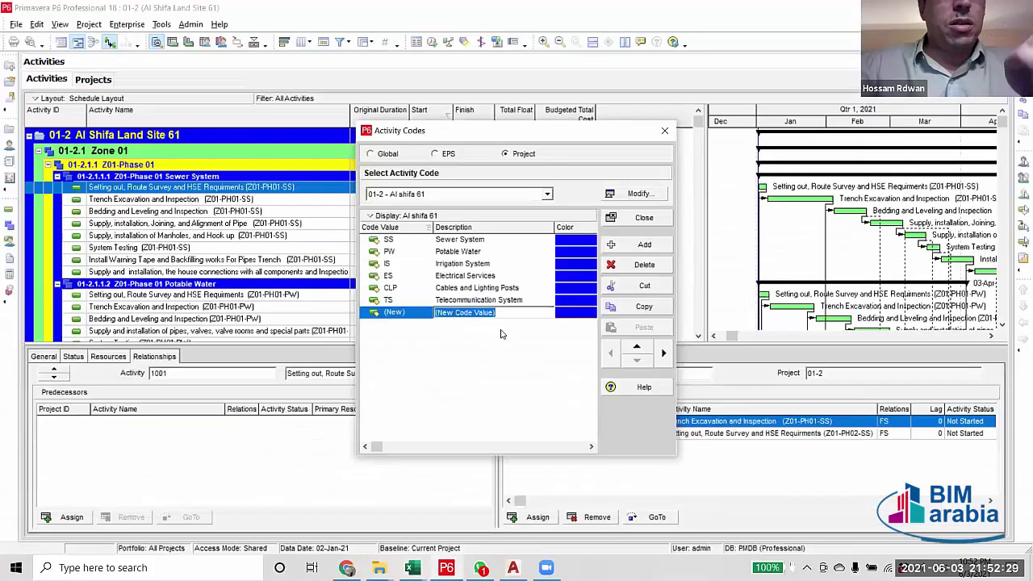
key("ctrl+v")
key("shift+Tab")
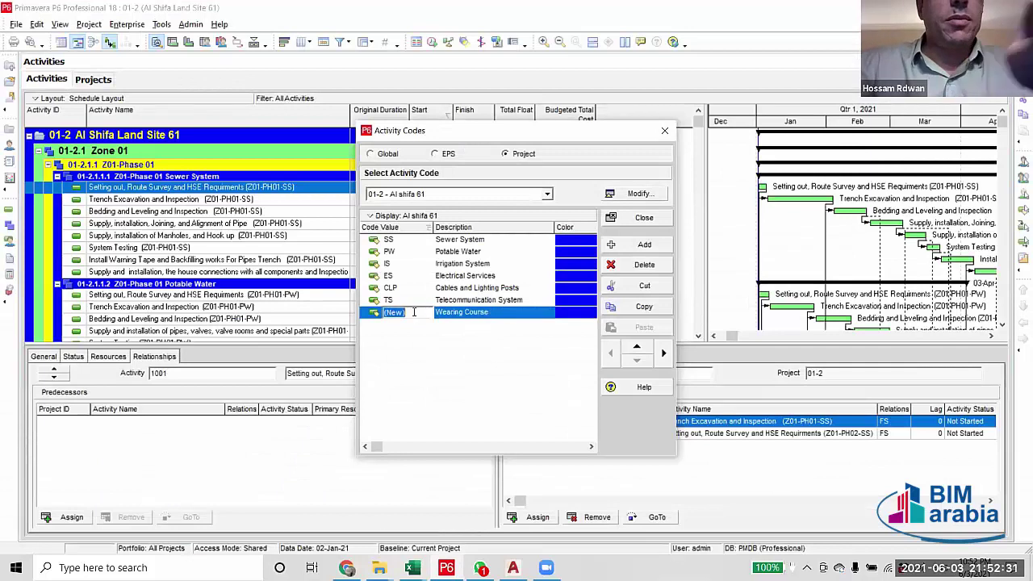
type("WS")
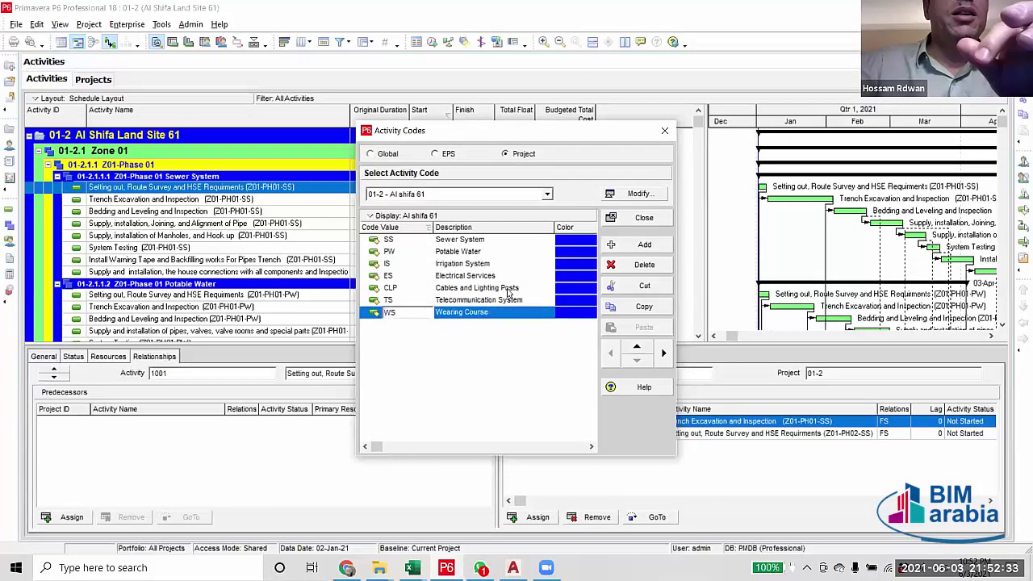
left_click(511, 288)
left_click(453, 240)
left_click(456, 252)
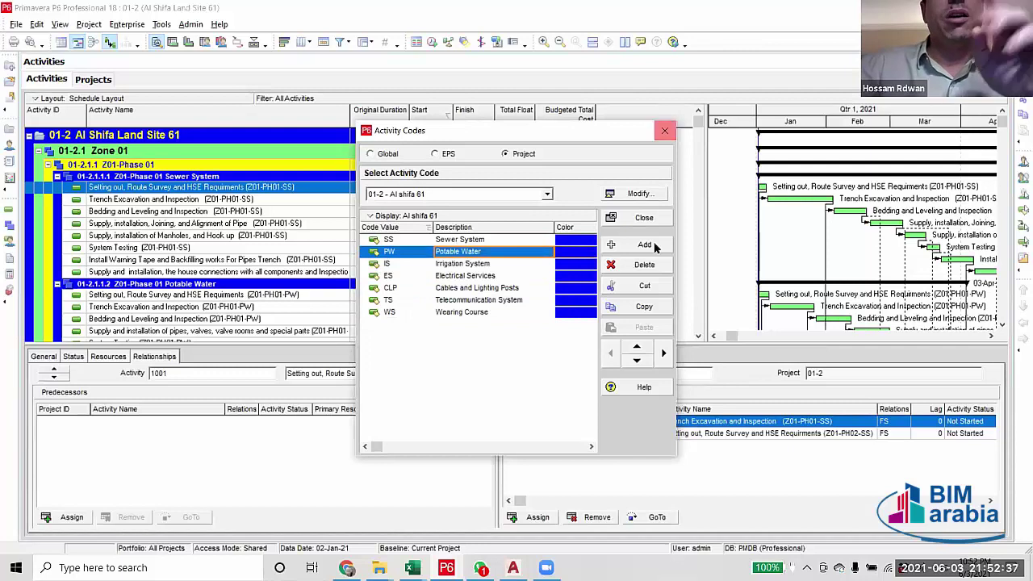
left_click(664, 131)
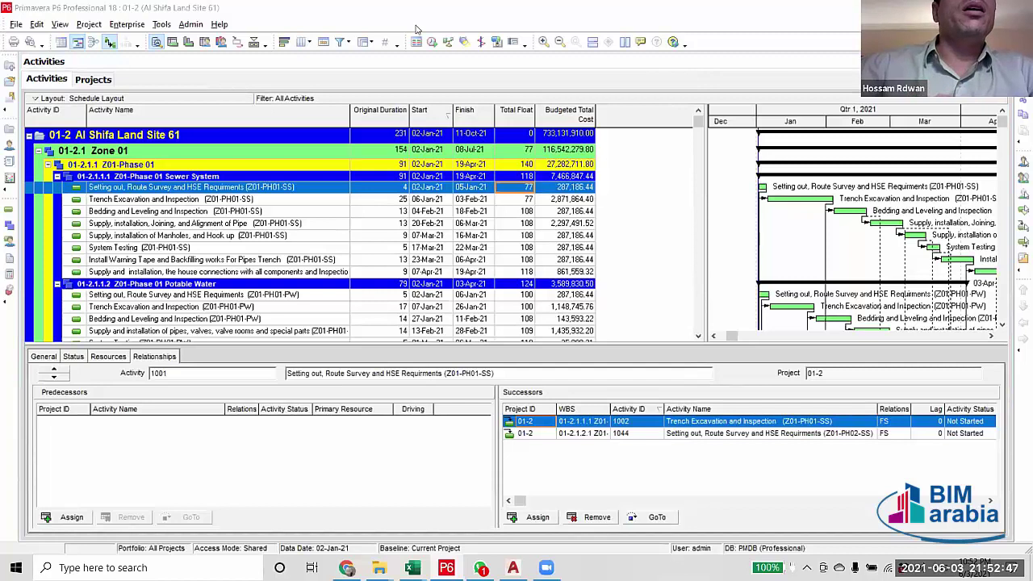
Open the activity table's column settings and find the Al shifa 61 project activity code by searching for AL S.
right_click(632, 114)
left_click(670, 313)
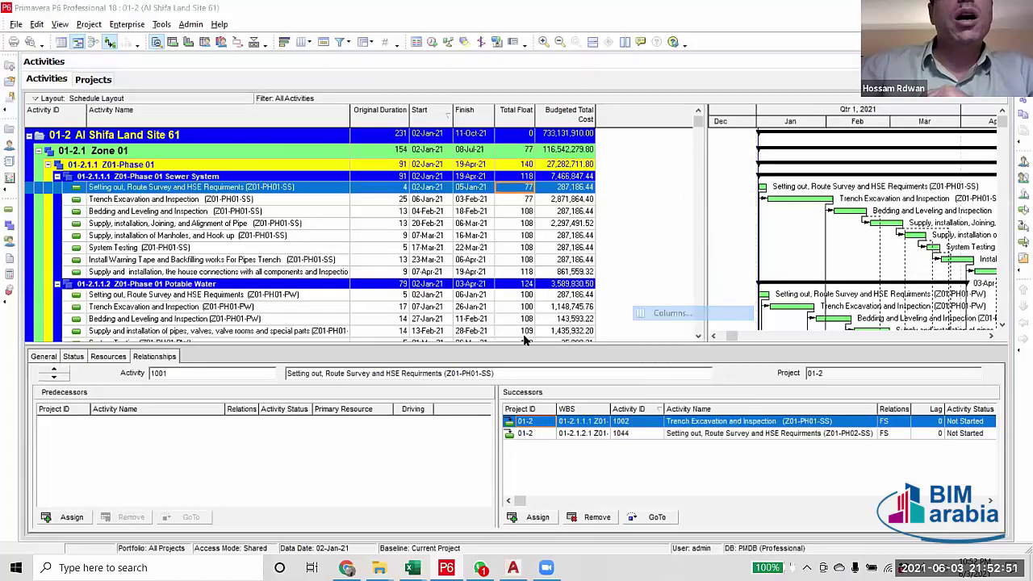
right_click(267, 236)
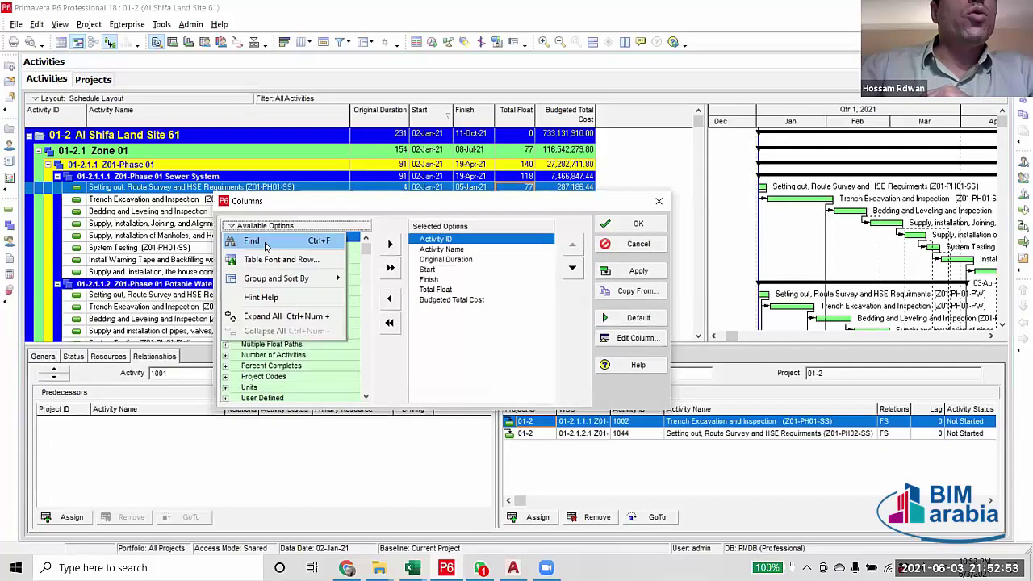
left_click(266, 240)
type("Al")
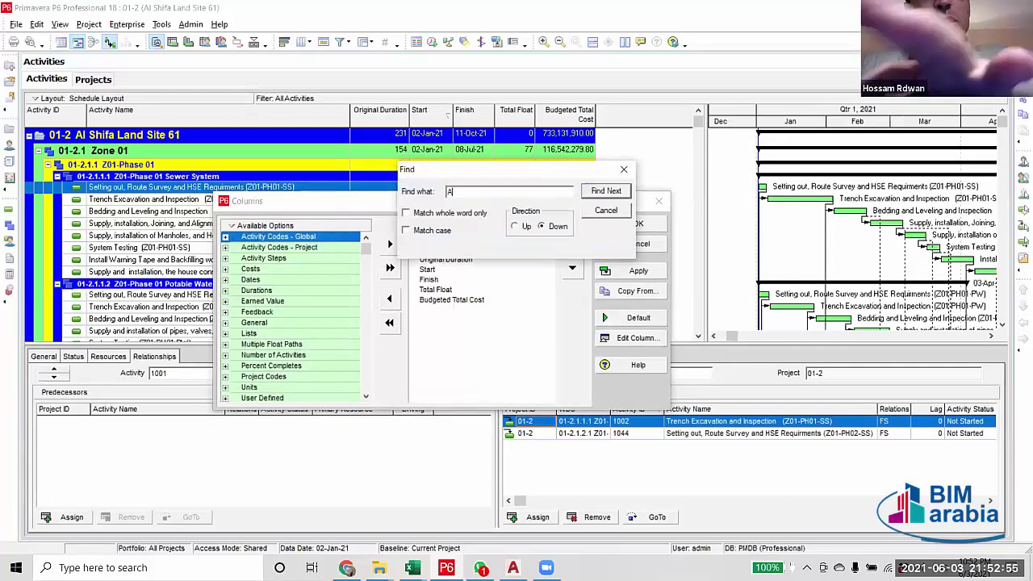
type(" S")
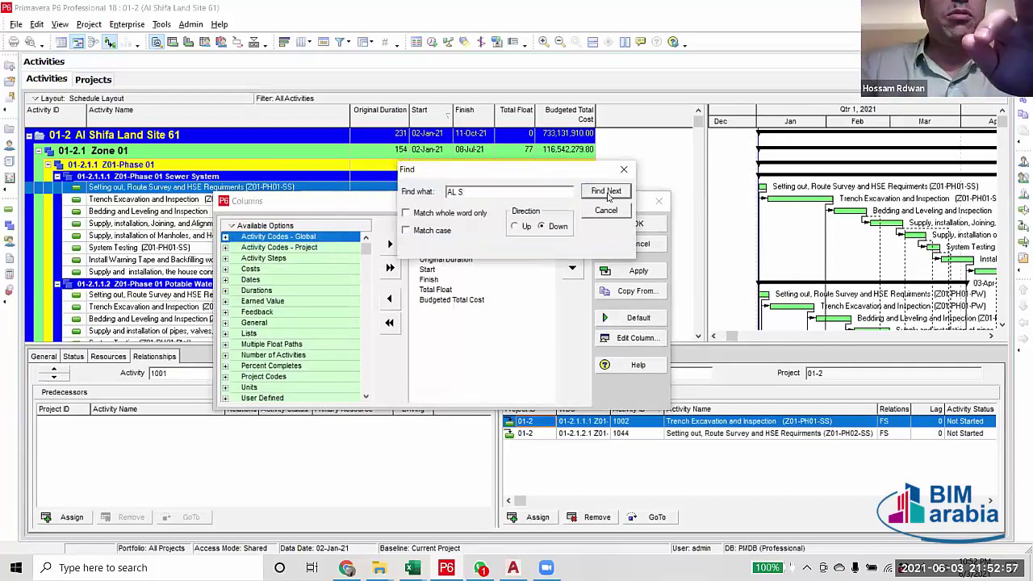
left_click(606, 192)
left_click(622, 171)
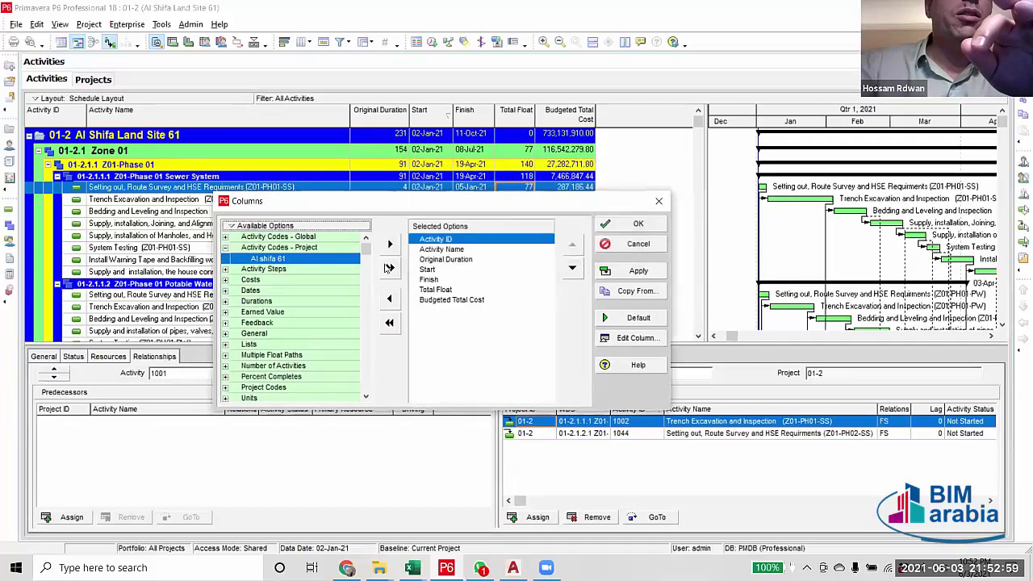
Add Al shifa 61 as a column after Budgeted Total Cost and apply the column selection.
left_click(432, 300)
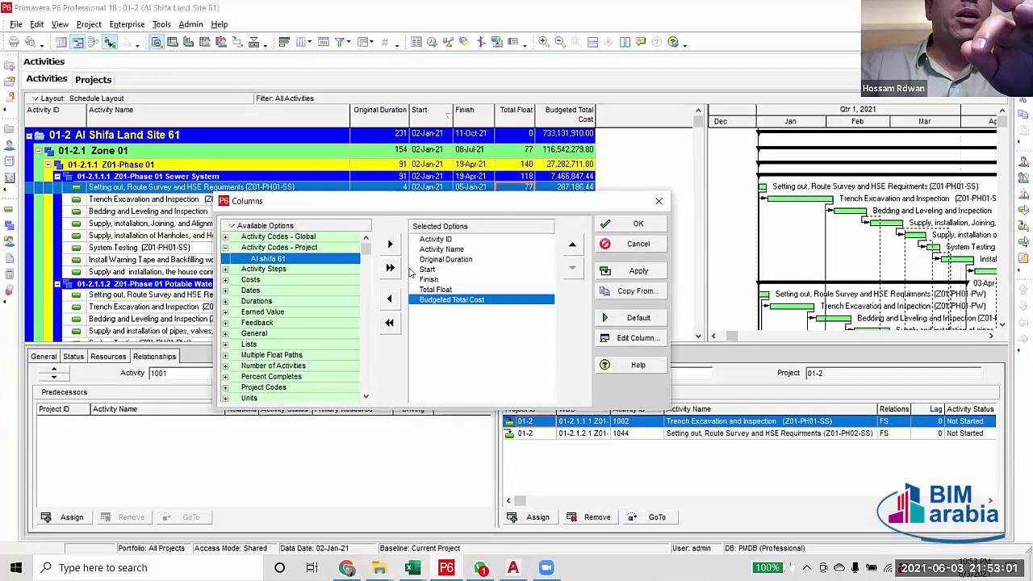
left_click(389, 243)
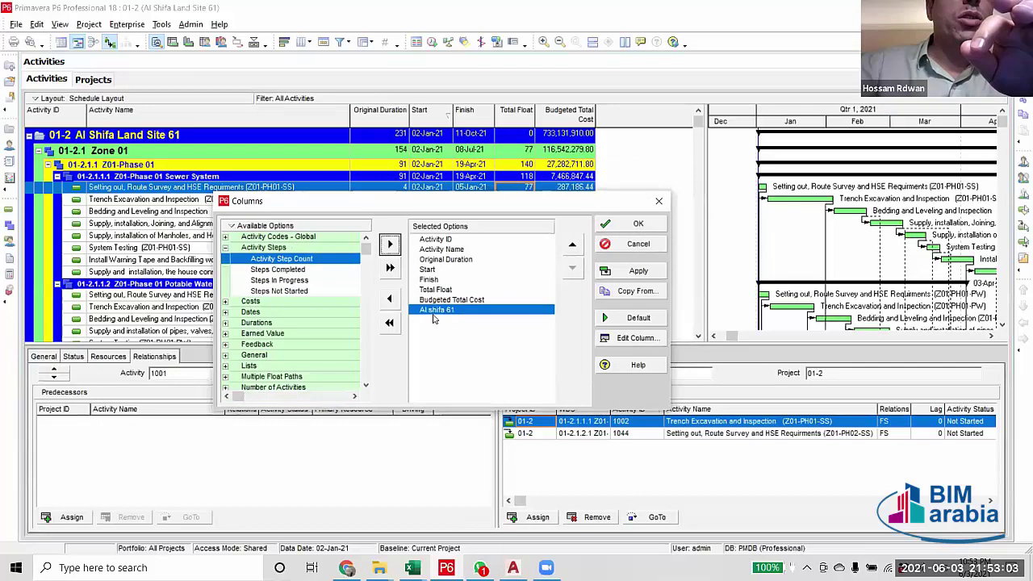
left_click(636, 224)
Look over the activities beside the Al shifa 61 column and widen that column slightly.
left_click(616, 198)
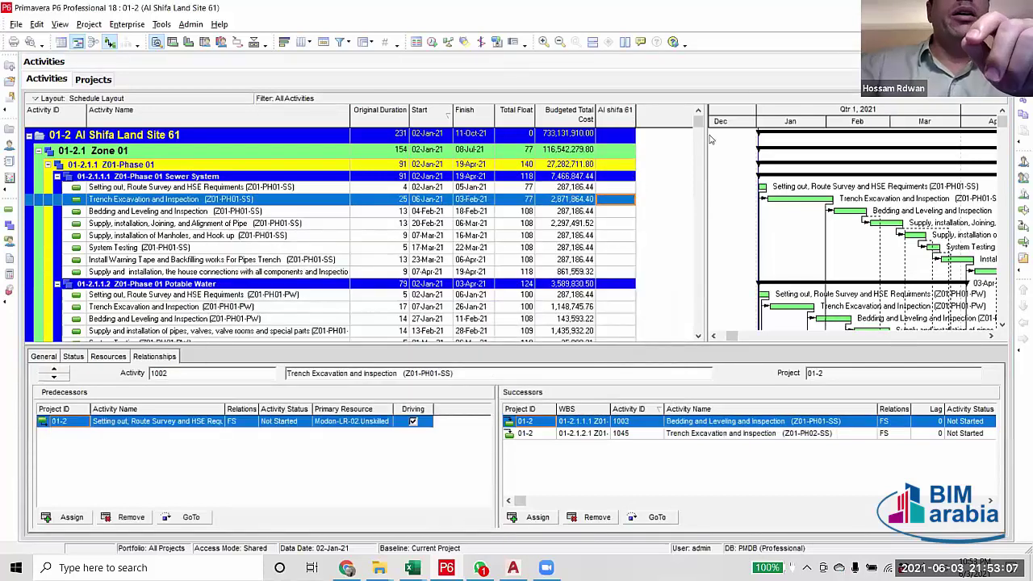
left_click(279, 188)
scroll(198, 191, "down", 2)
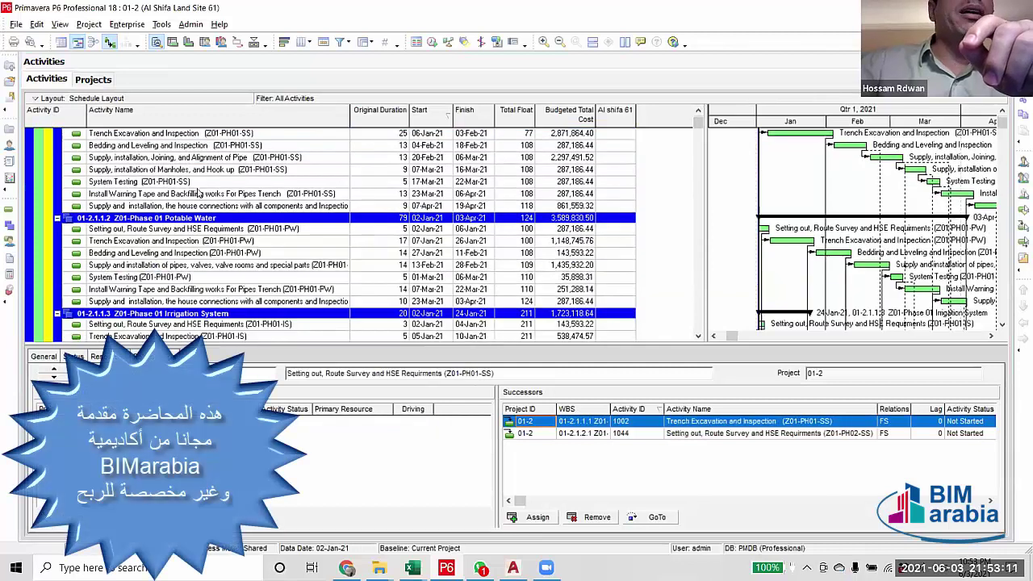
scroll(198, 191, "up", 2)
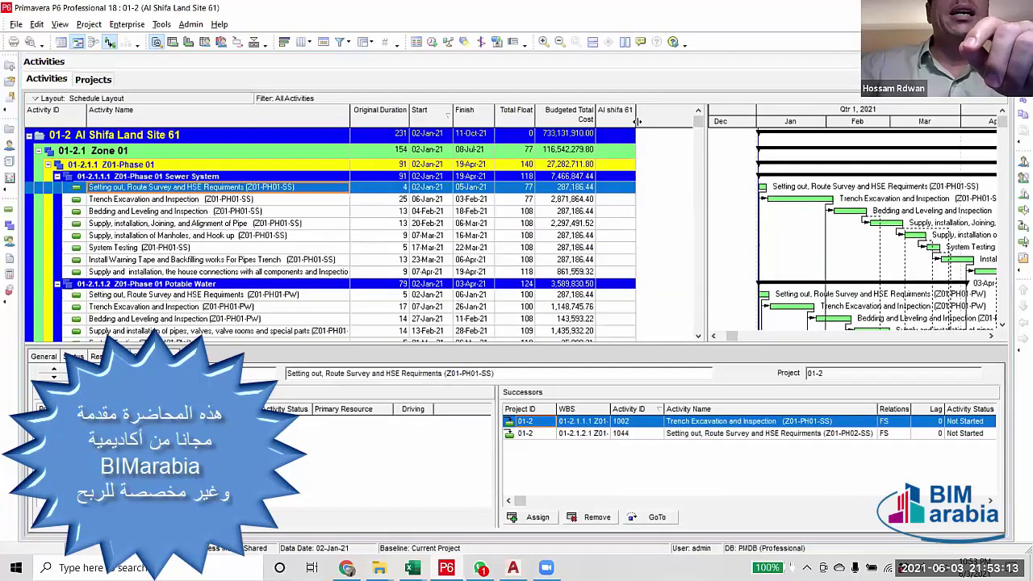
left_click_drag(643, 121, 656, 120)
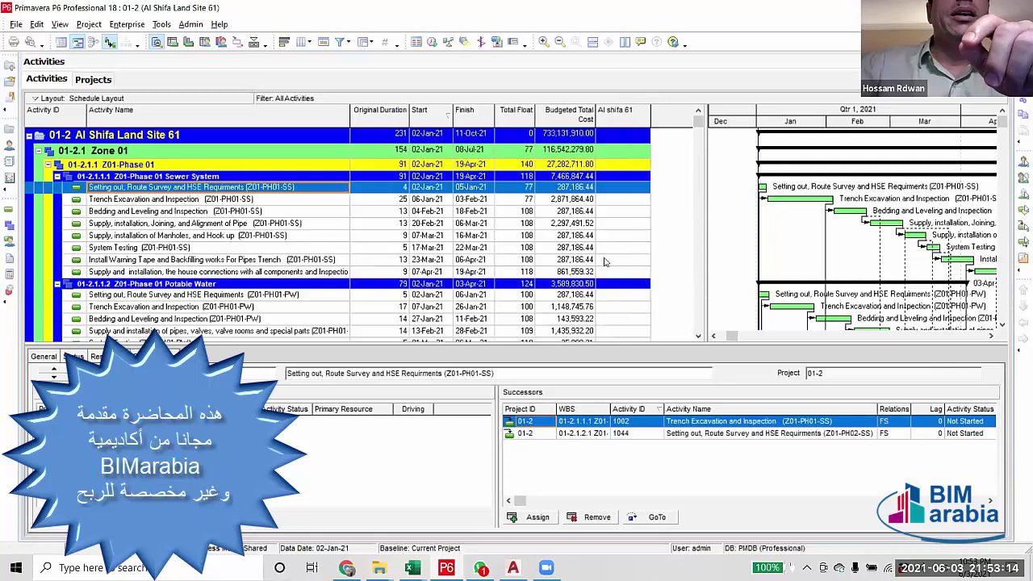
Check the system suffix in the activity names, review the Activity Status filter's criterion, and apply that filter for activity names containing -PW.
left_click(218, 198)
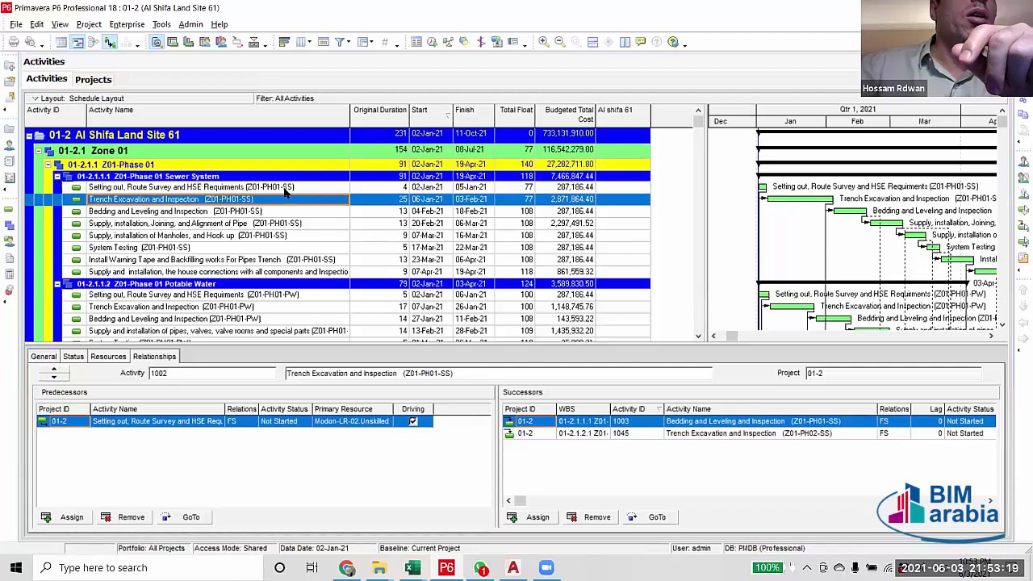
left_click(284, 188)
left_click_drag(280, 188, 295, 188)
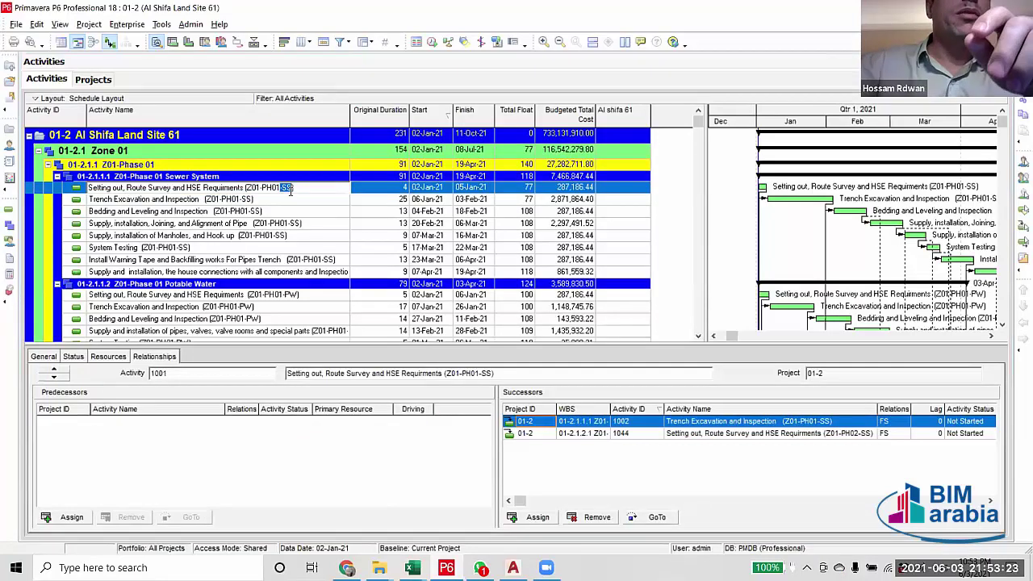
left_click(341, 42)
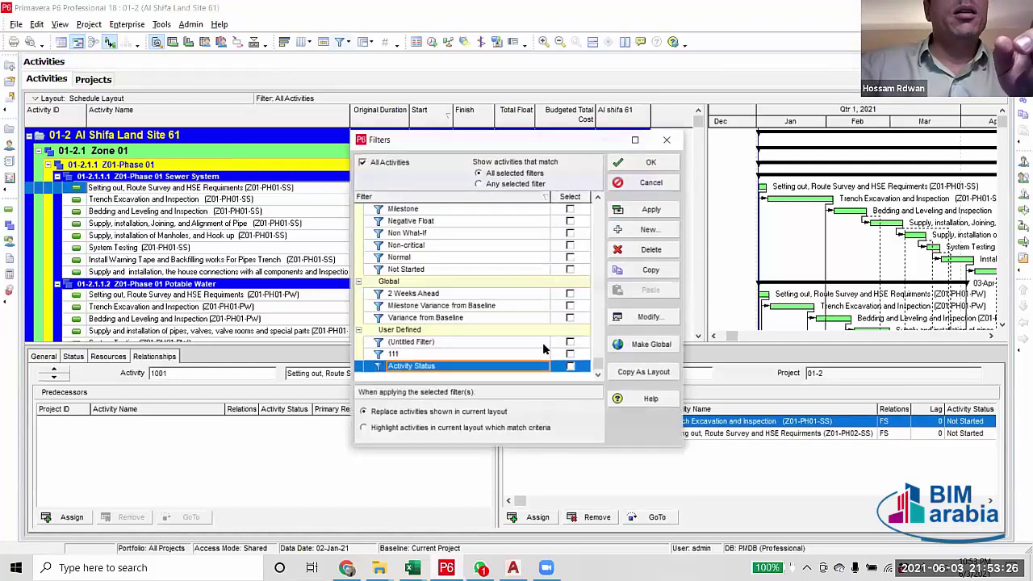
left_click(644, 317)
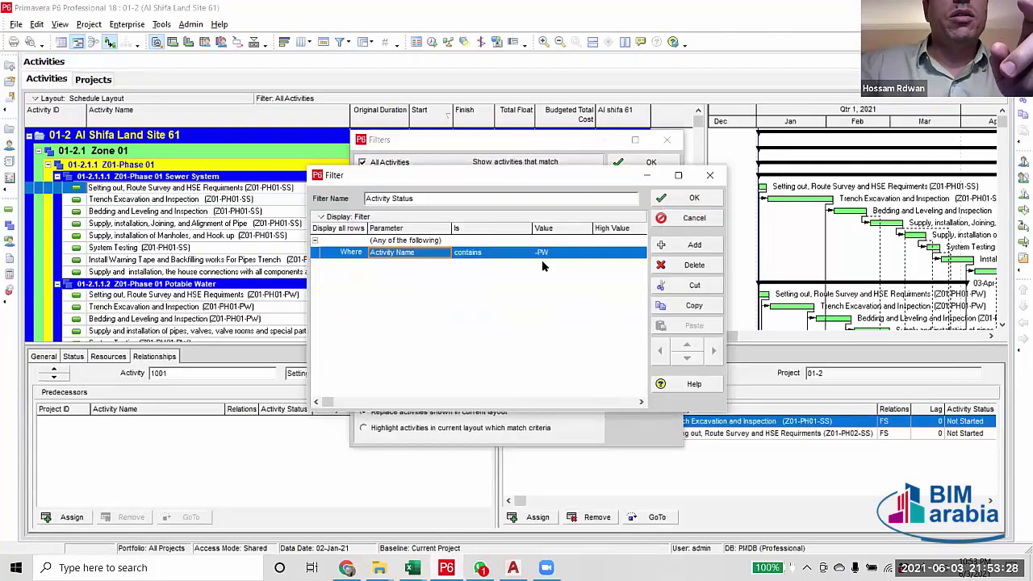
left_click(709, 176)
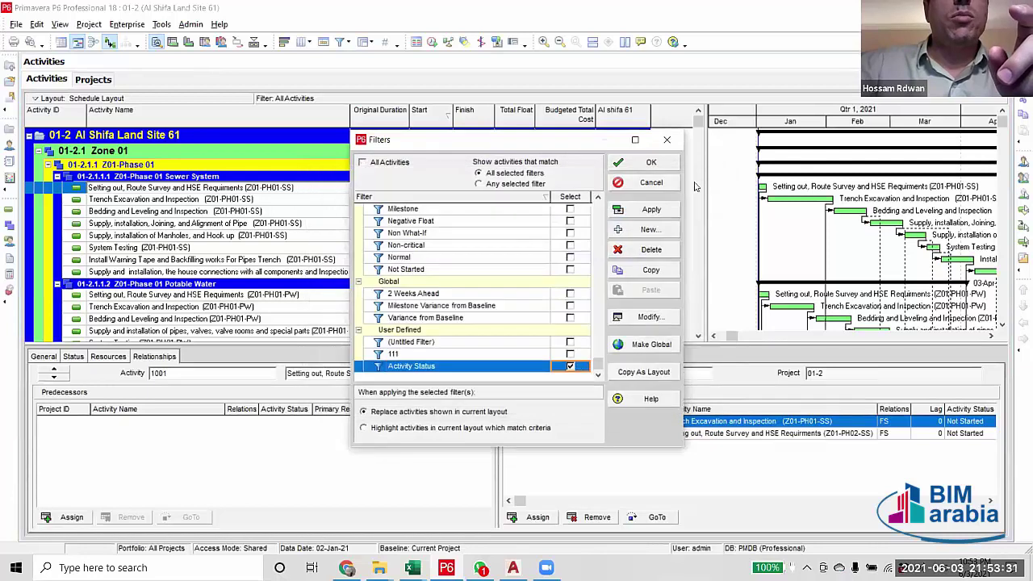
left_click(652, 210)
left_click(650, 162)
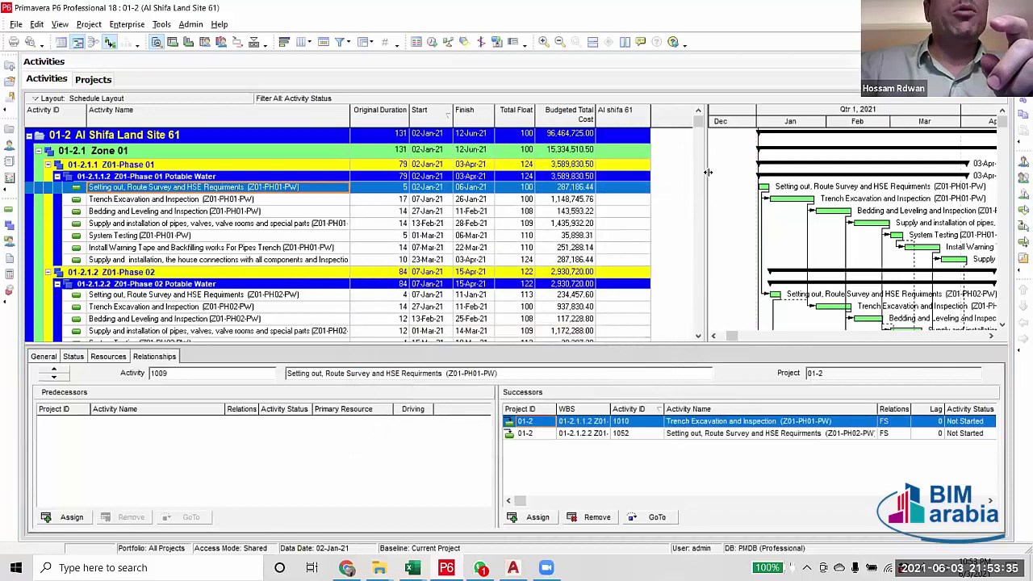
Assign the Al shifa 61 code value PW (Potable Water) to the setting out activity of Zone 01 Phase 01.
left_click(643, 188)
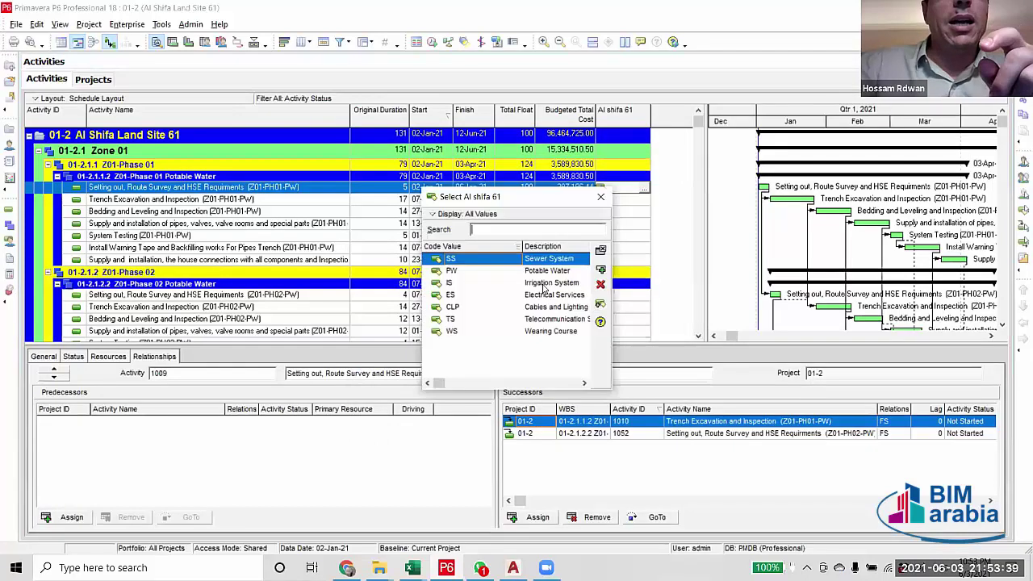
double_click(547, 272)
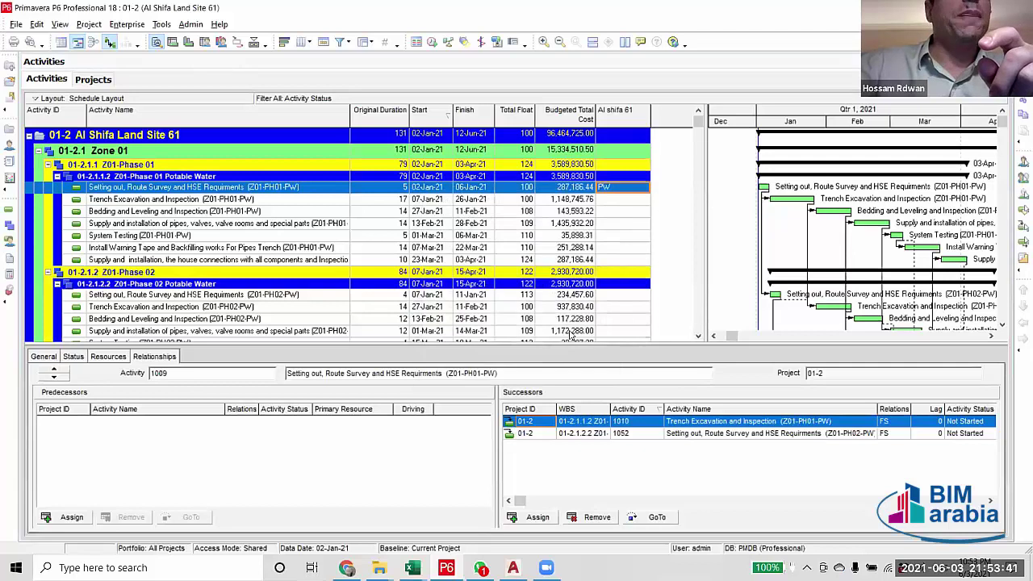
scroll(697, 129, "down", 7)
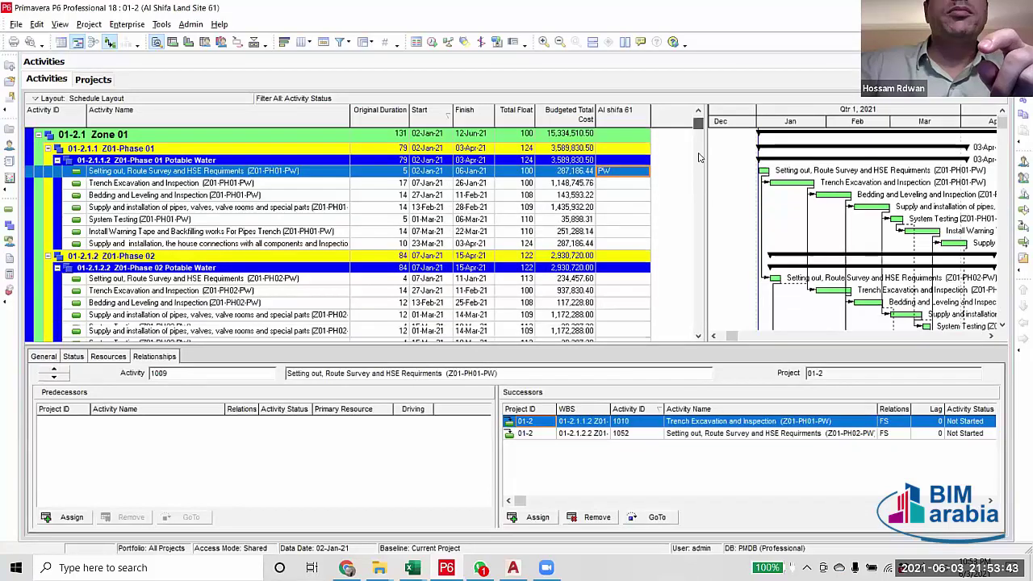
scroll(704, 236, "up", 7)
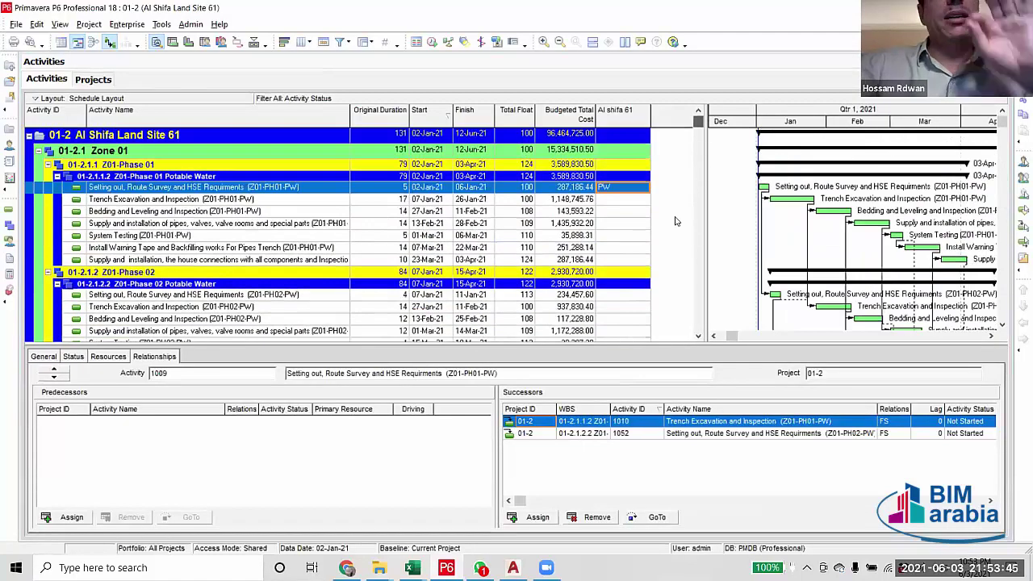
Select the filtered activities from the first to the last and fill the PW value down the Al shifa 61 column.
left_click(612, 198)
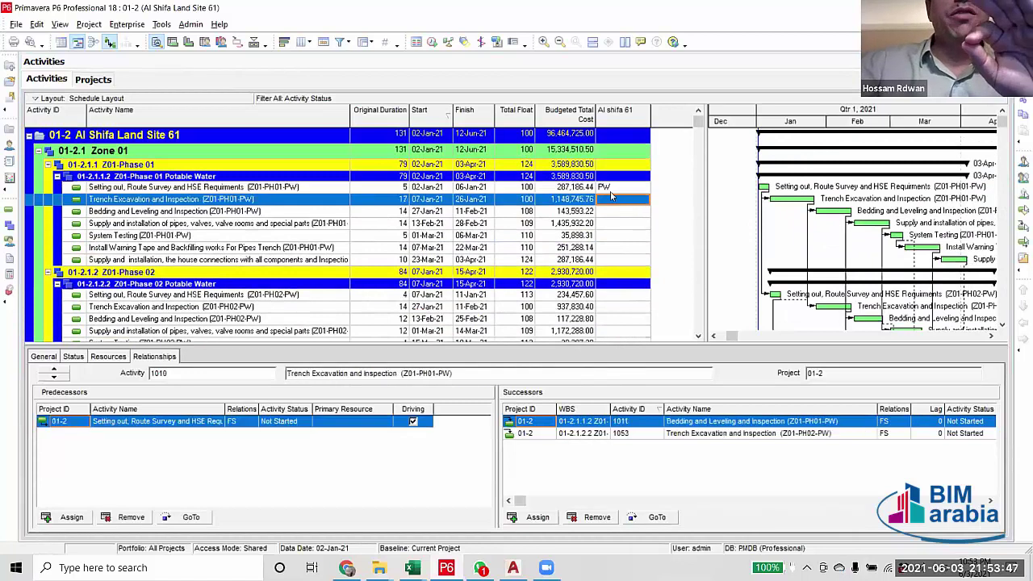
left_click(611, 188)
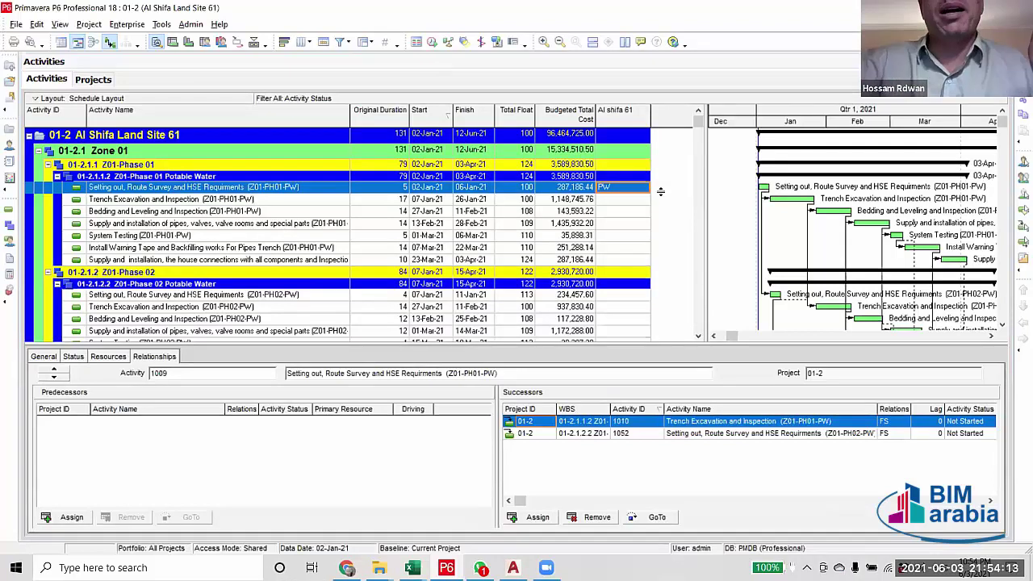
left_click(621, 201)
left_click(621, 189)
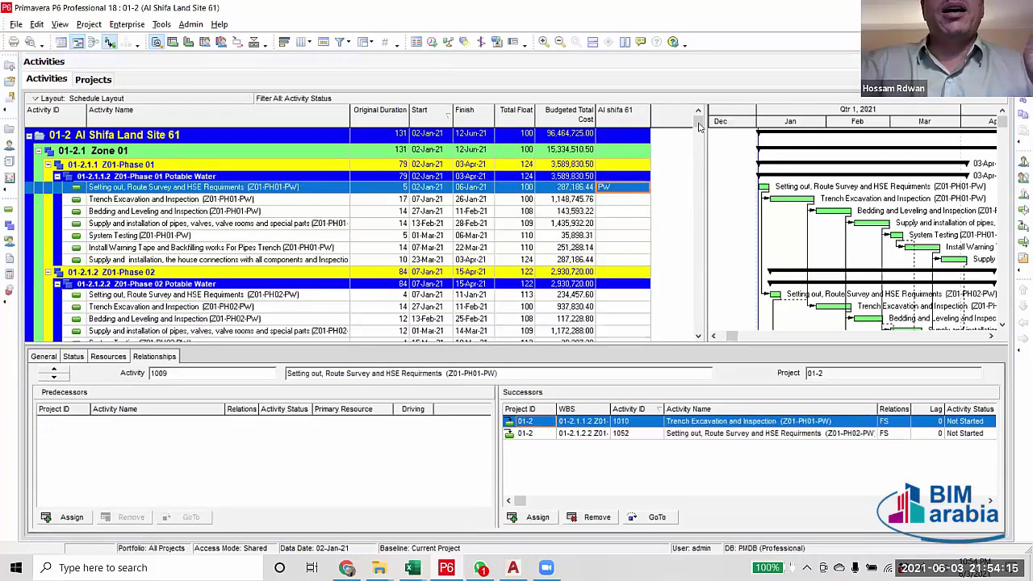
left_click_drag(699, 127, 699, 323)
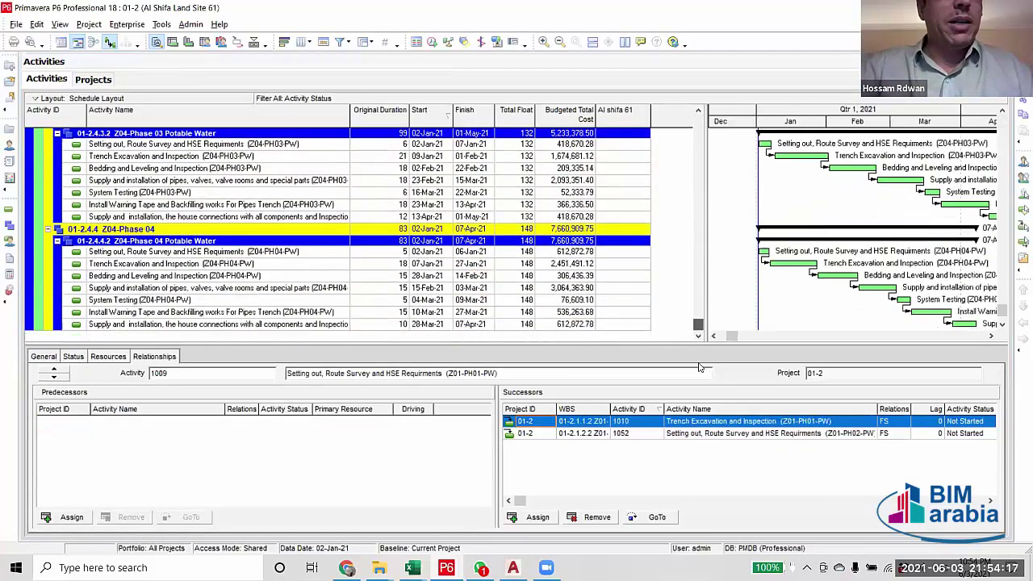
left_click(643, 325, "shift")
right_click(643, 325)
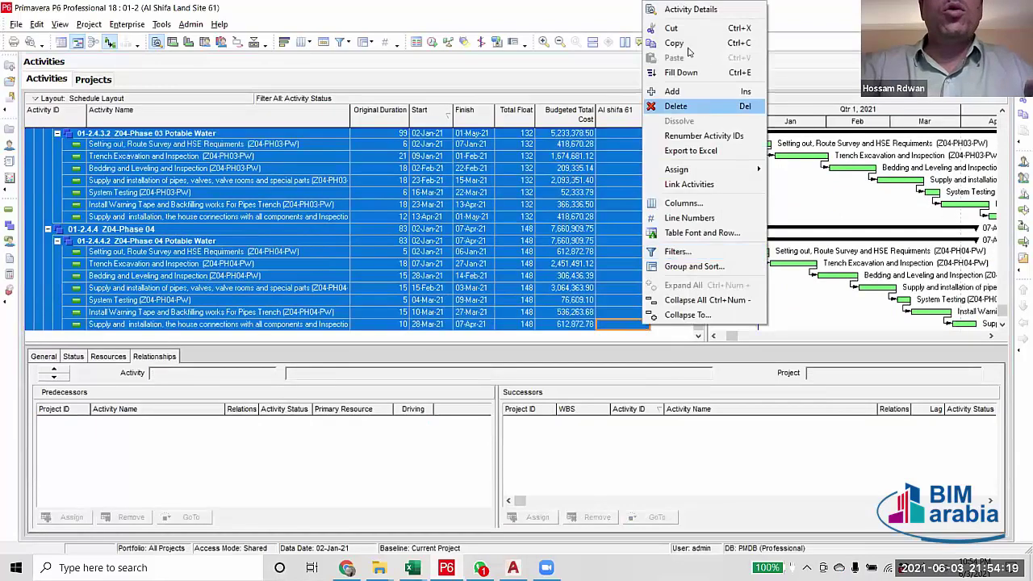
key("Escape")
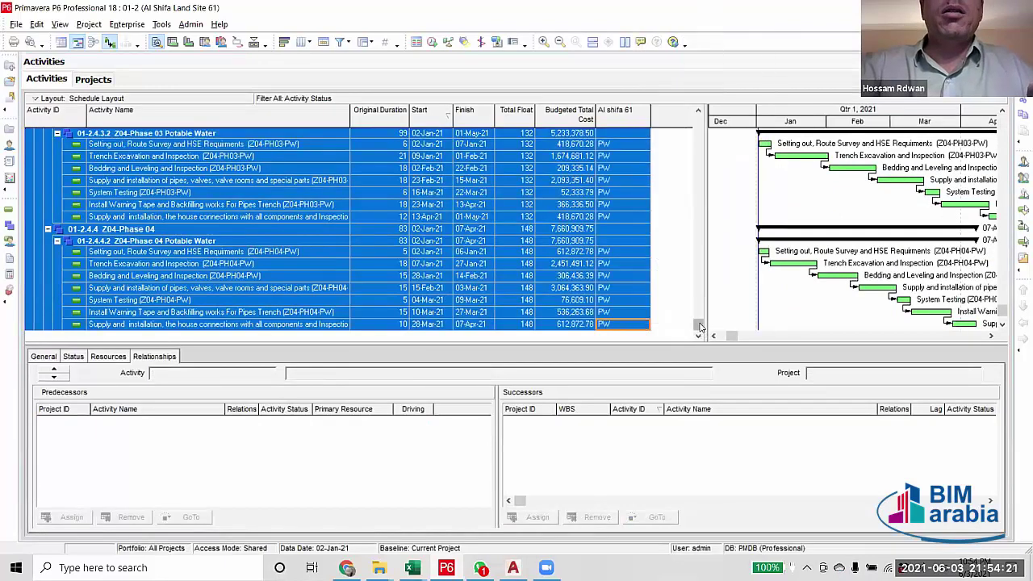
scroll(699, 319, "up", 3)
scroll(627, 131, "up", 10)
left_click(626, 131)
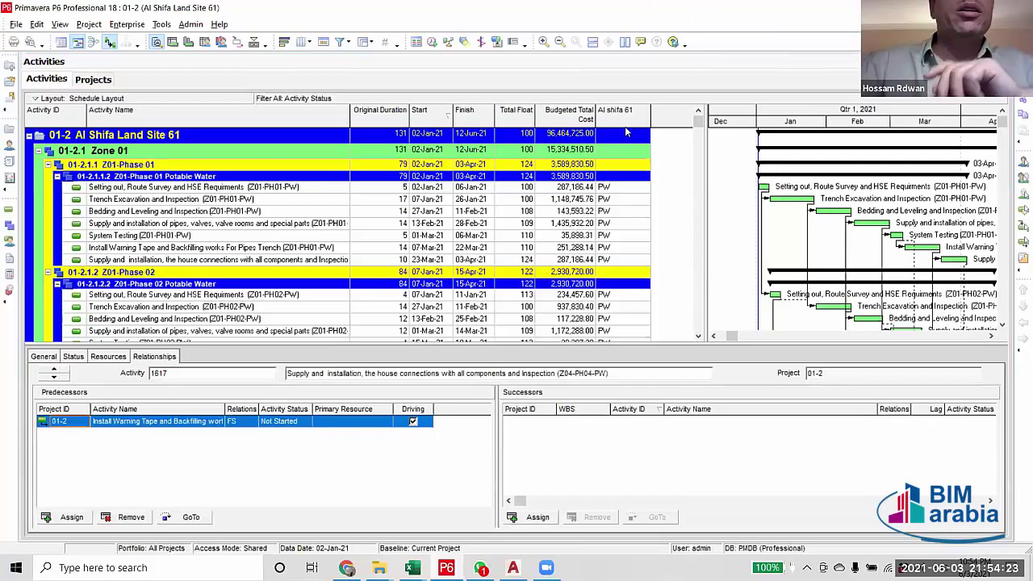
Change the Activity Status filter so the activity name contains -SS, and apply it to the activity table.
left_click(340, 42)
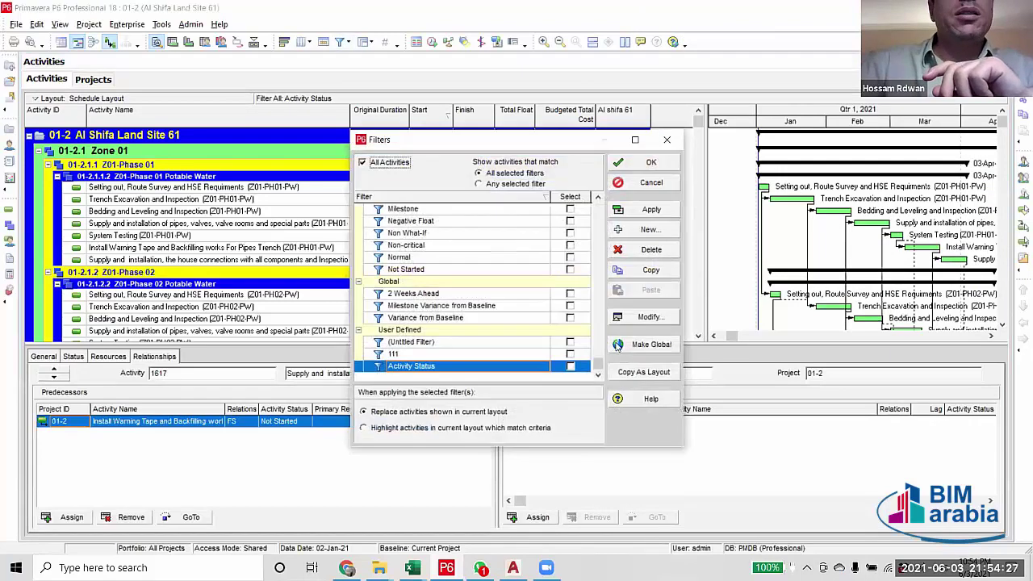
left_click(649, 317)
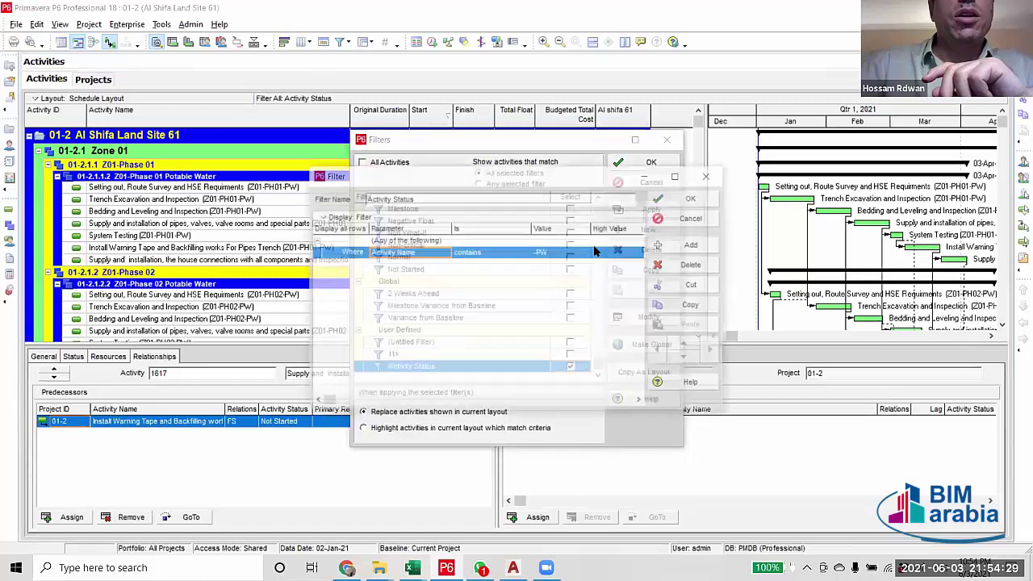
left_click(577, 255)
type("-SS")
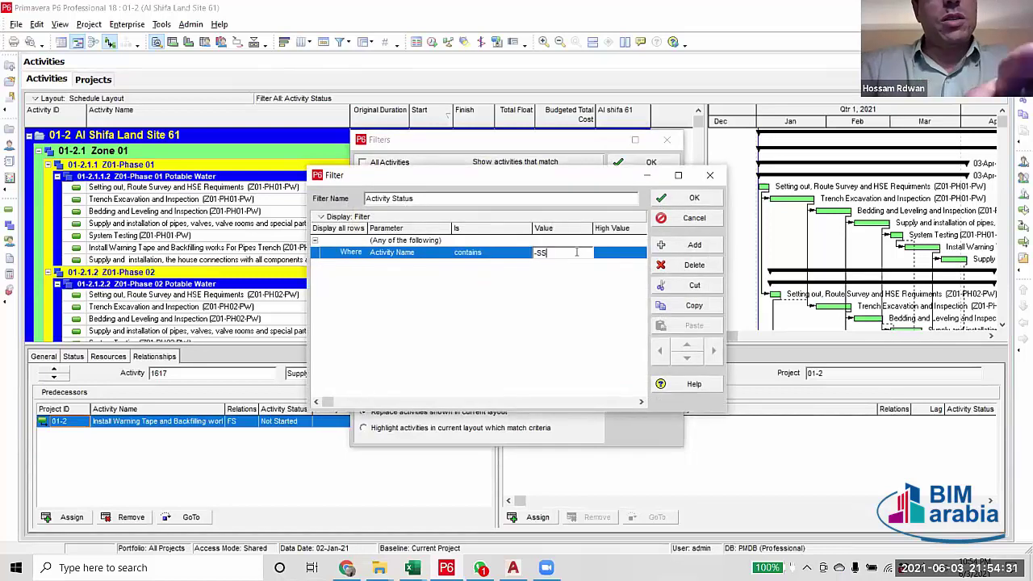
left_click(687, 198)
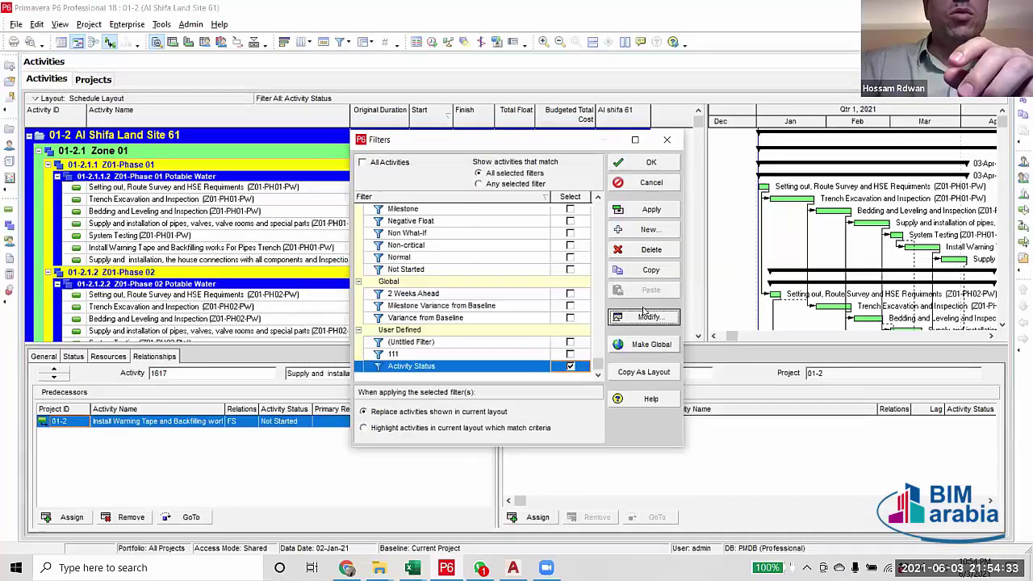
left_click(654, 211)
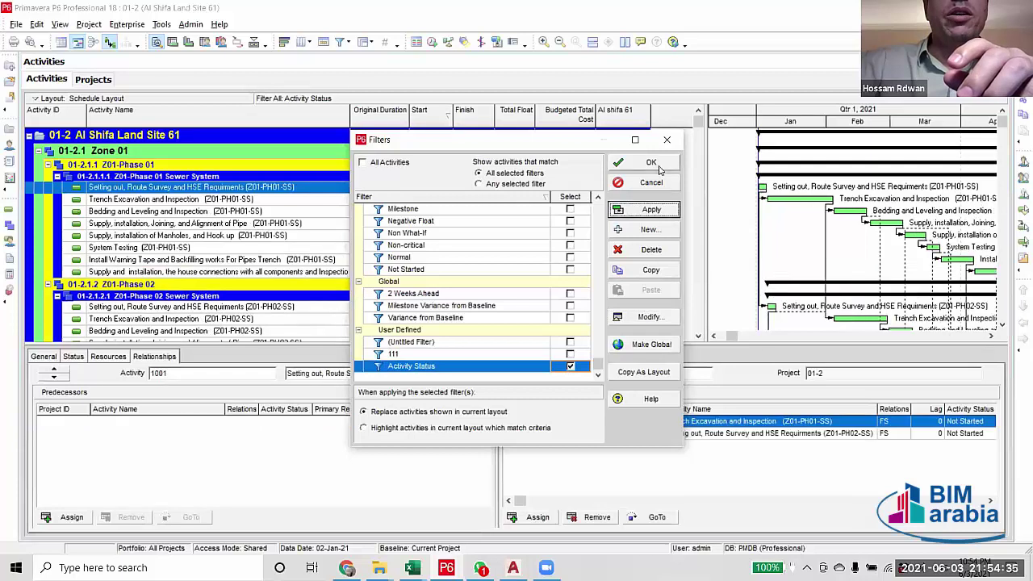
left_click(650, 162)
Assign the Al shifa 61 code value SS (Sewer System) to the first setting out activity of Zone 01 Phase 01.
left_click(636, 191)
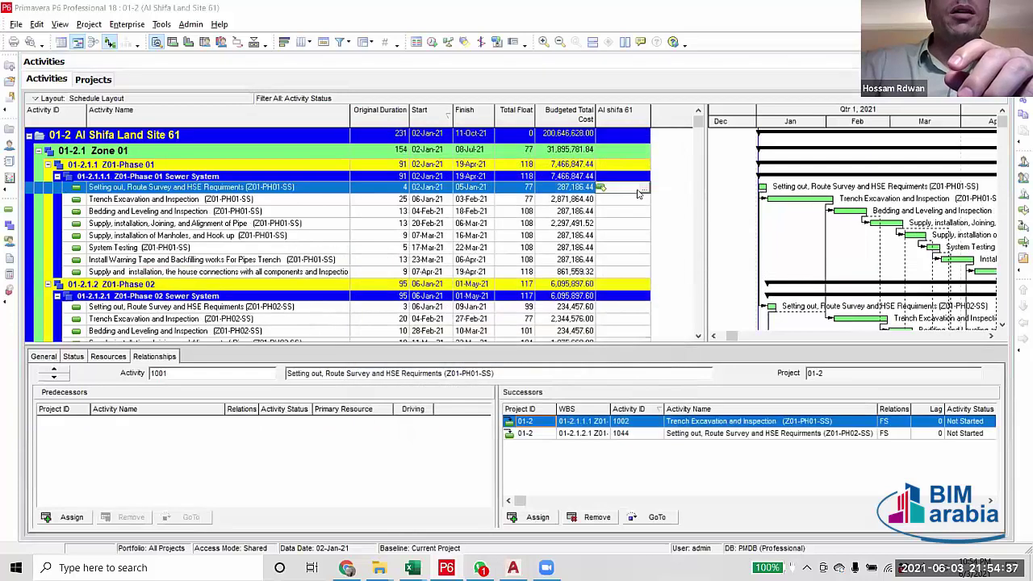
left_click(643, 187)
left_click(551, 262)
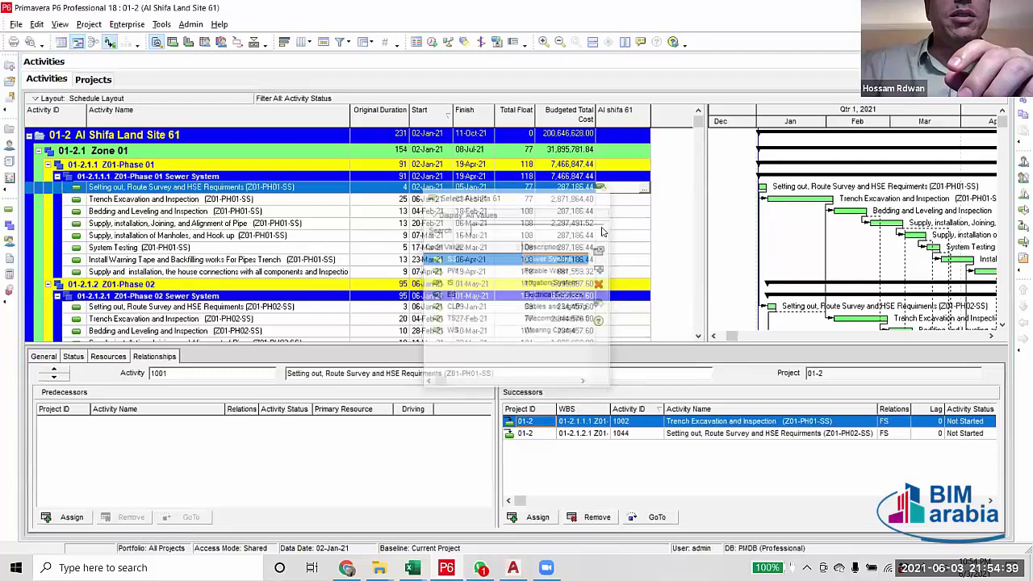
Select all the filtered sewer activities and fill the SS value down the Al shifa 61 column.
scroll(696, 128, "down", 2)
left_click_drag(697, 128, 629, 333)
left_click(629, 329)
key("ctrl+a")
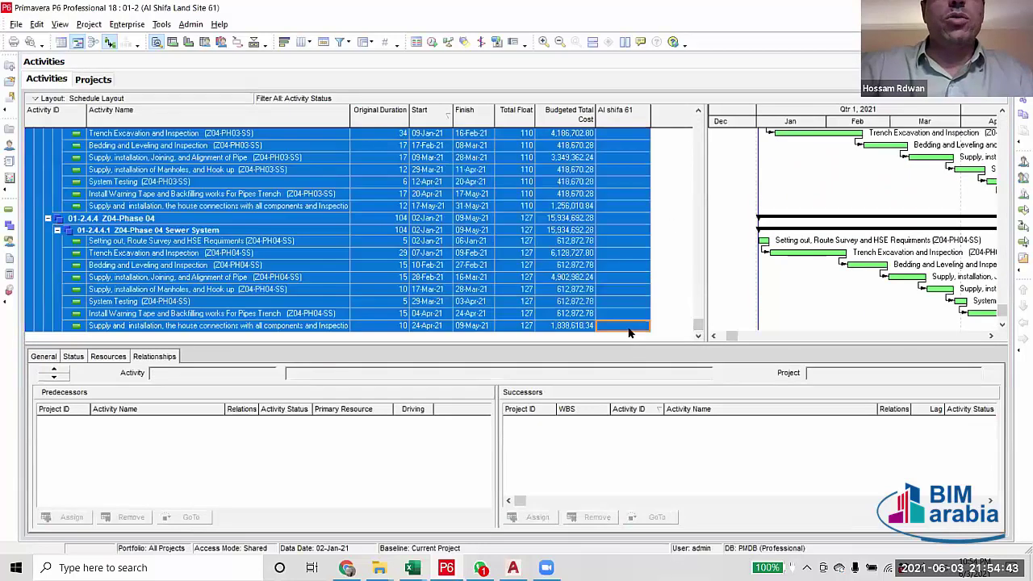
right_click(629, 326)
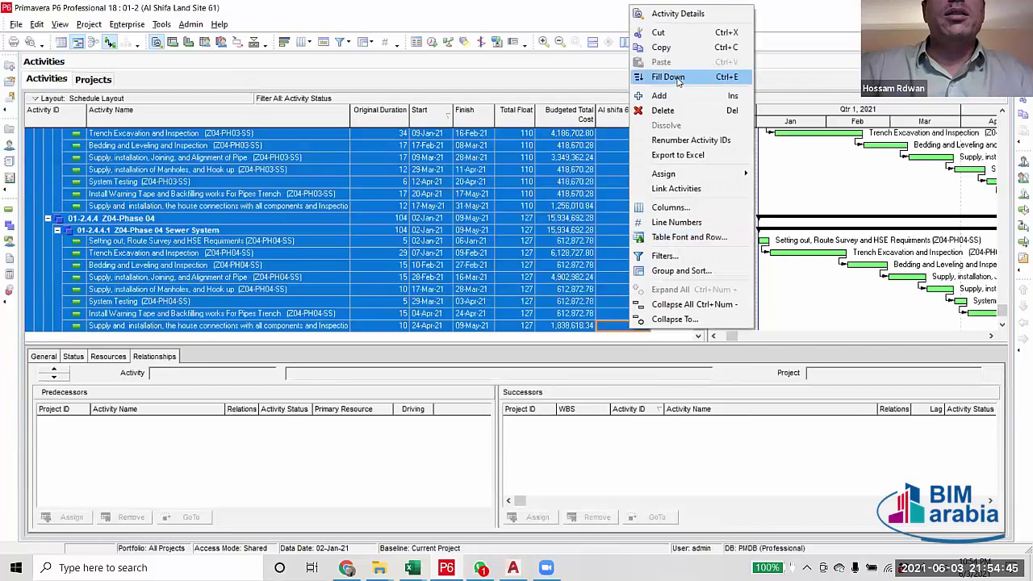
left_click(662, 76)
scroll(633, 188, "up", 15)
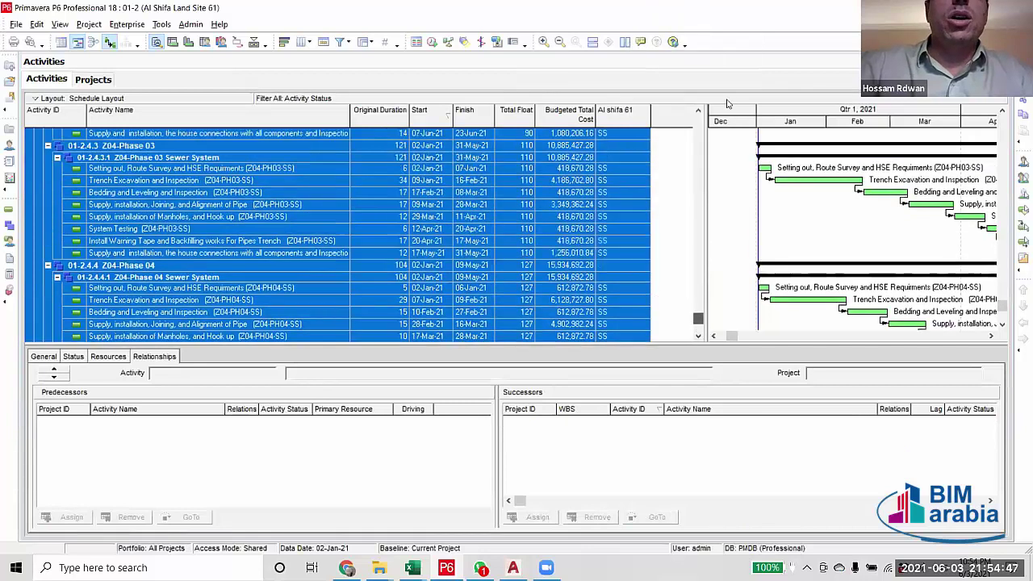
left_click(629, 188)
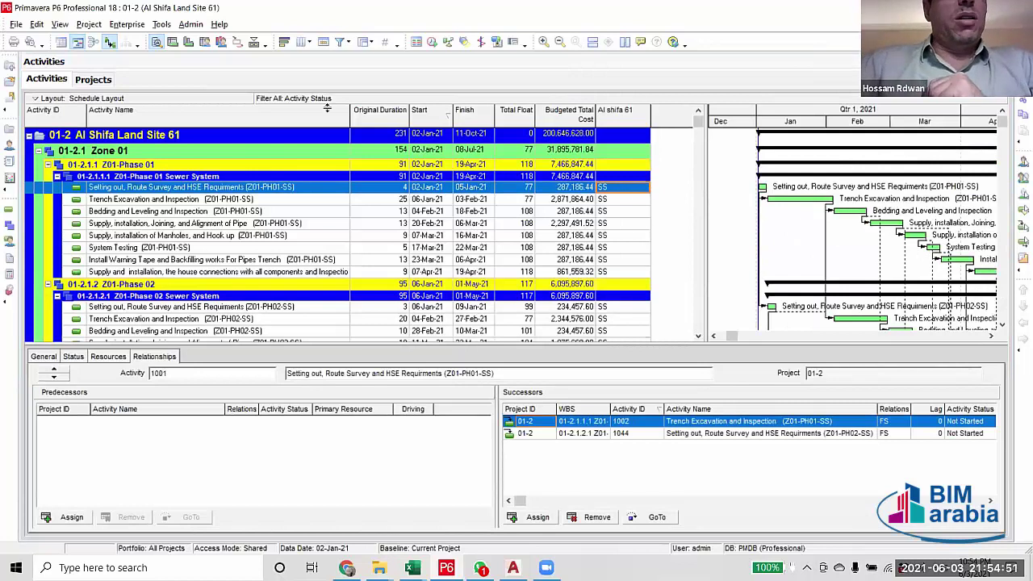
Remove the Activity Status filter by applying All Activities to the table.
left_click(339, 42)
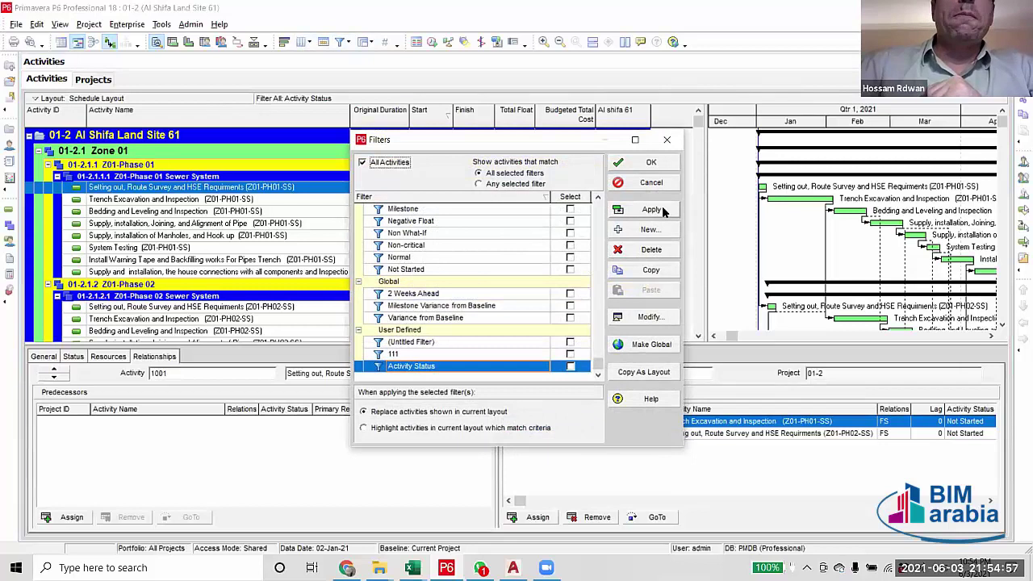
left_click(660, 210)
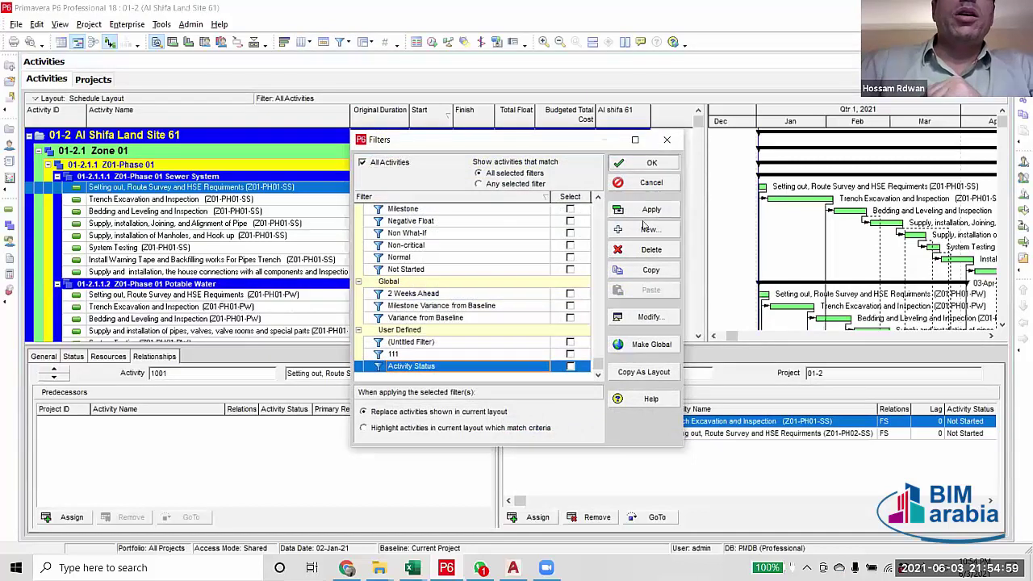
key("Return")
Assign the Al shifa 61 code value IS (Irrigation System) to the setting out activity under Z01-Phase 01 Irrigation System.
scroll(627, 301, "down", 4)
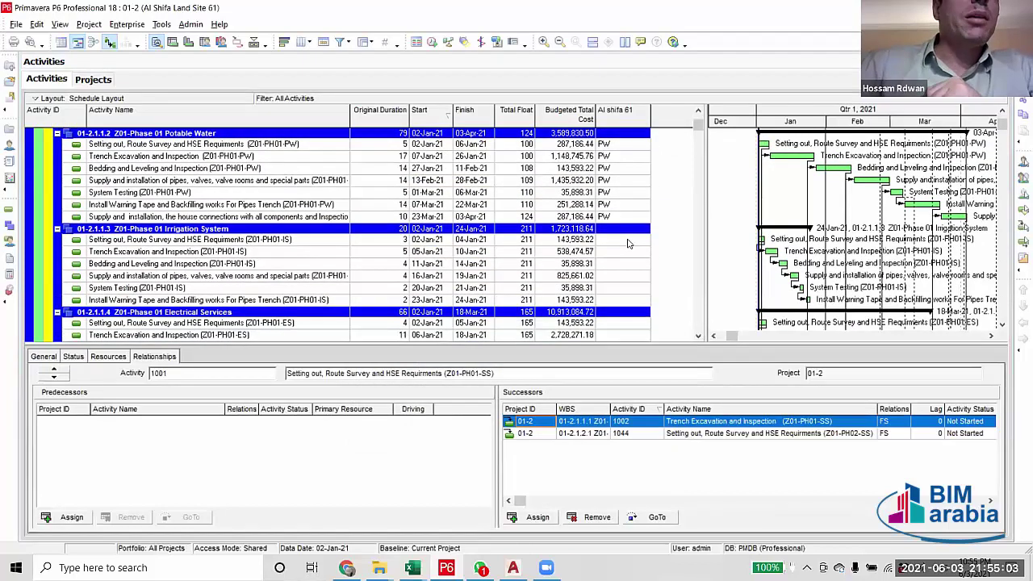
left_click(634, 239)
double_click(634, 240)
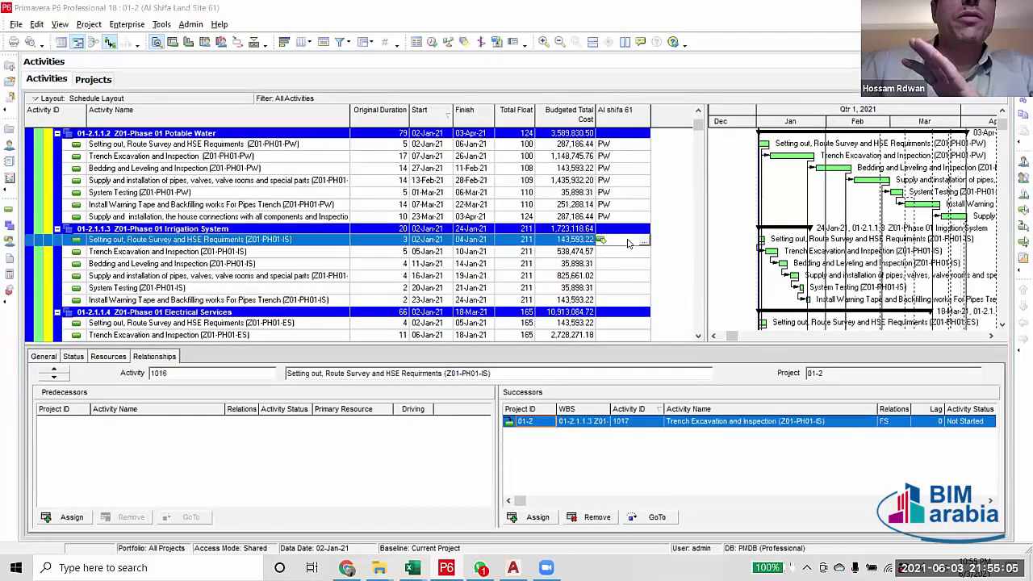
double_click(535, 282)
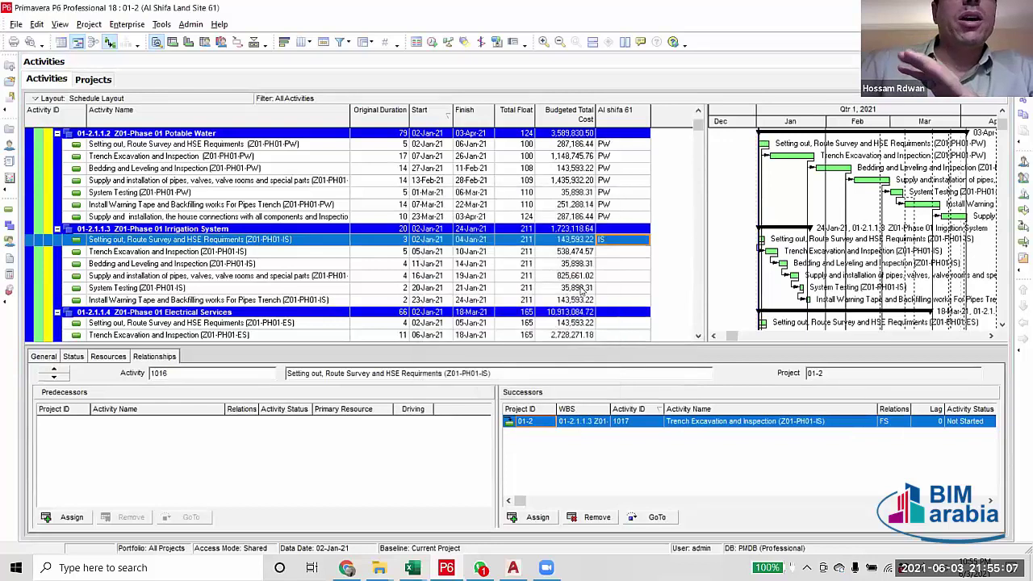
Fill the IS value down to the remaining activities of the Z01-Phase 01 Irrigation System.
left_click(627, 252, "shift")
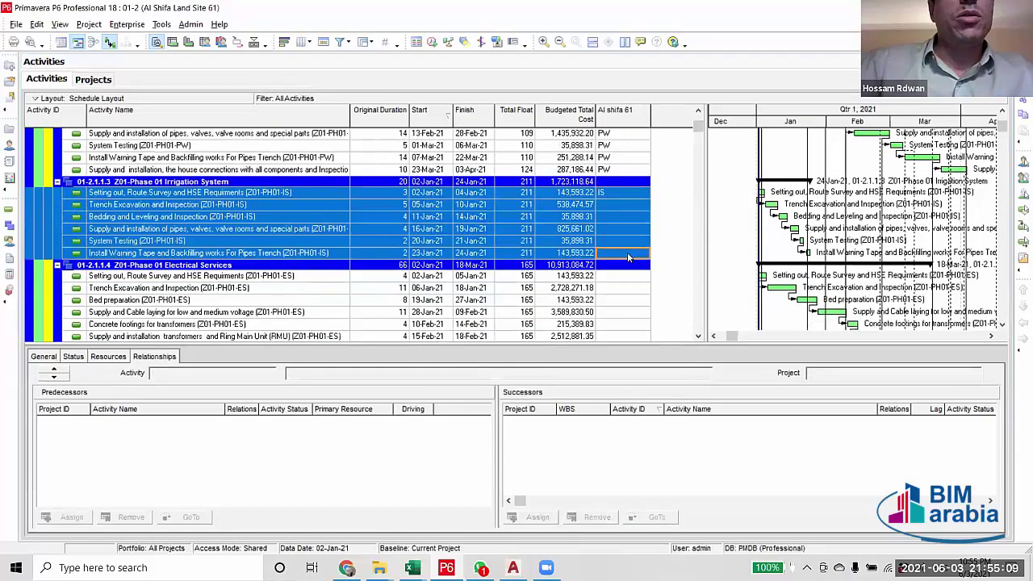
right_click(627, 251)
left_click(664, 303)
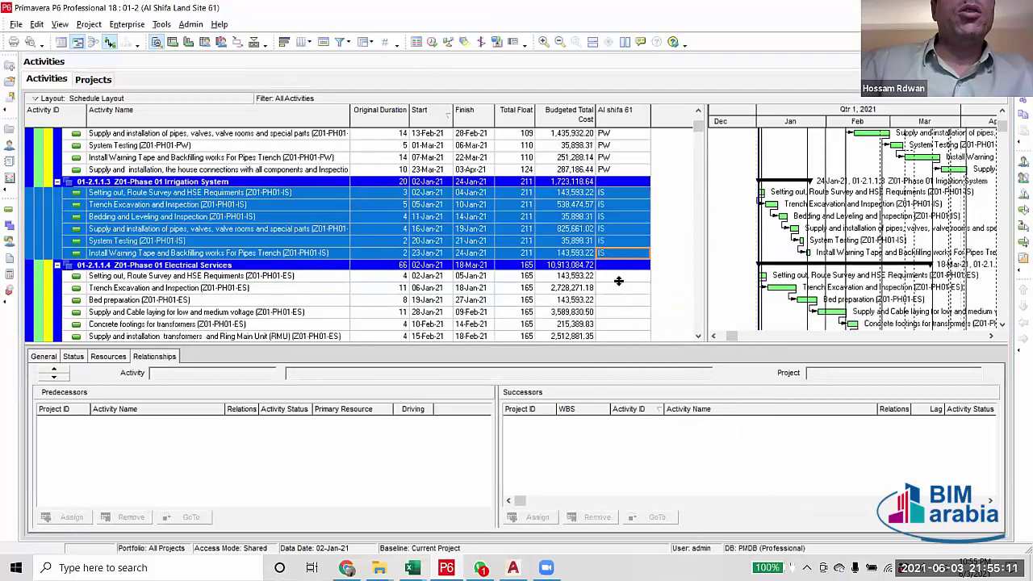
Assign the Al shifa 61 code value ES (Electrical Services) to the setting out activity under Z01-Phase 01 Electrical Services.
scroll(618, 281, "down", 1)
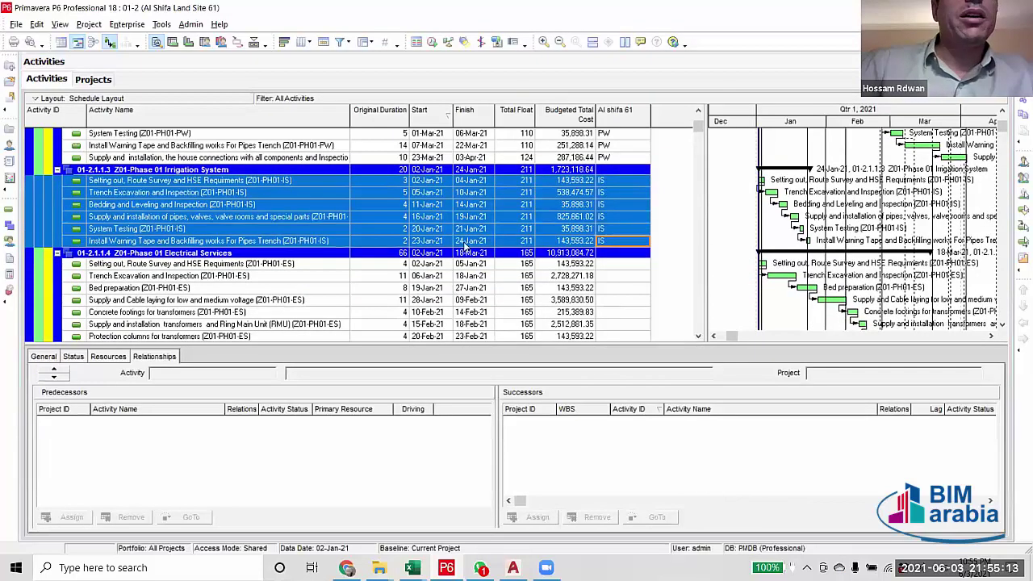
scroll(675, 234, "down", 4)
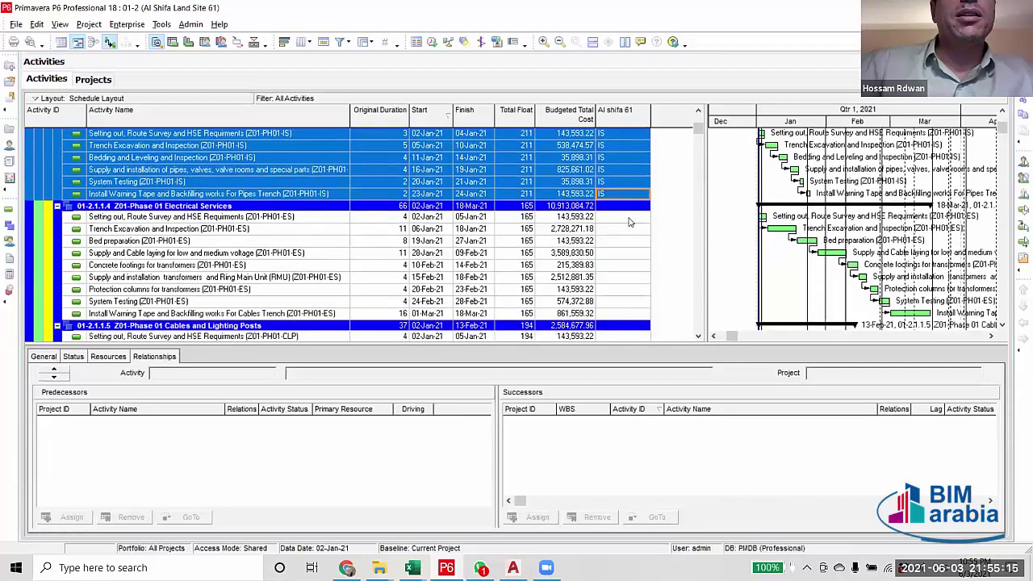
left_click(627, 217)
left_click(628, 216)
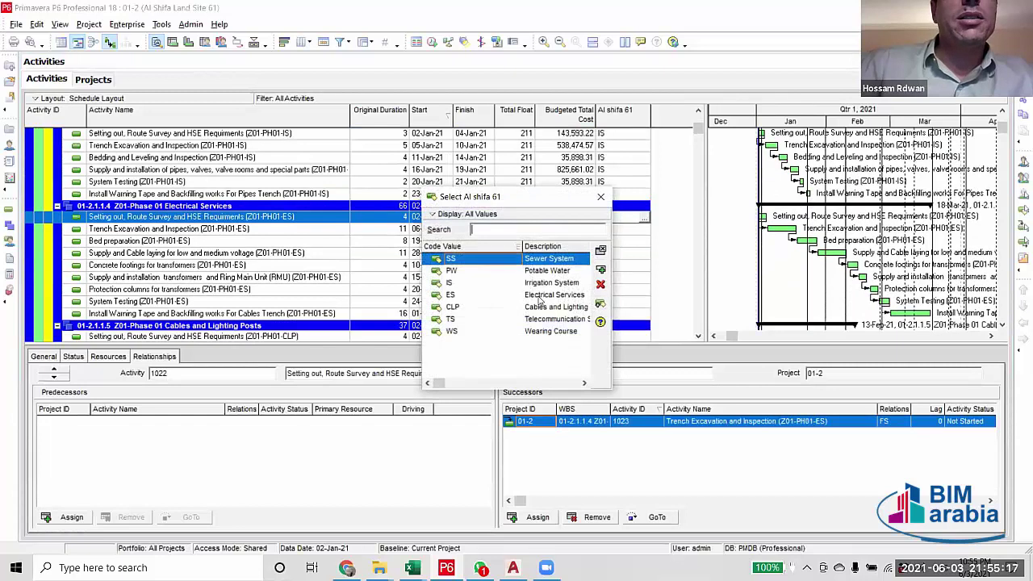
double_click(539, 295)
Fill the ES value down to the remaining activities of the Z01-Phase 01 Electrical Services.
left_click(611, 313, "shift")
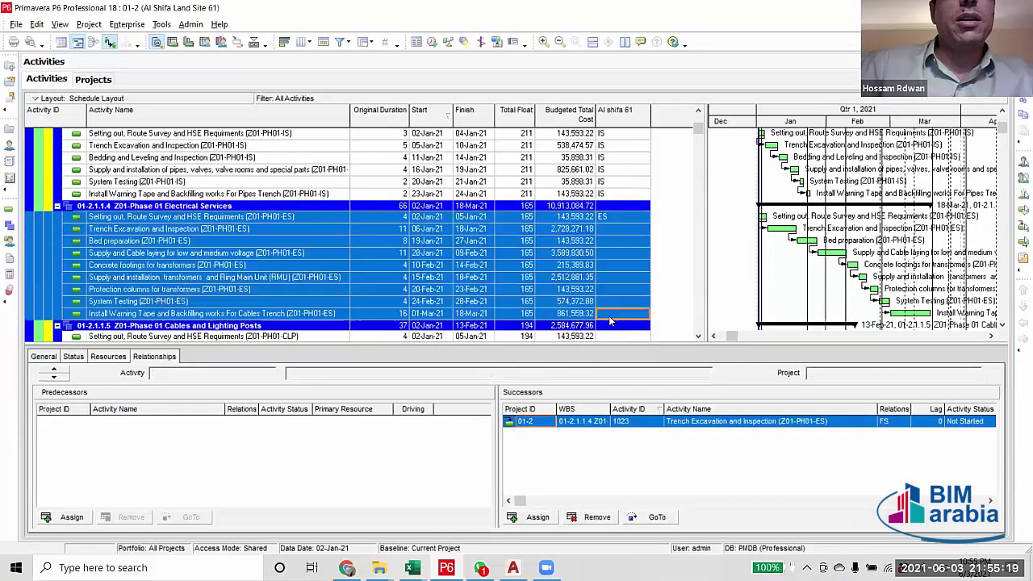
scroll(610, 242, "down", 1)
right_click(610, 218)
left_click(609, 207)
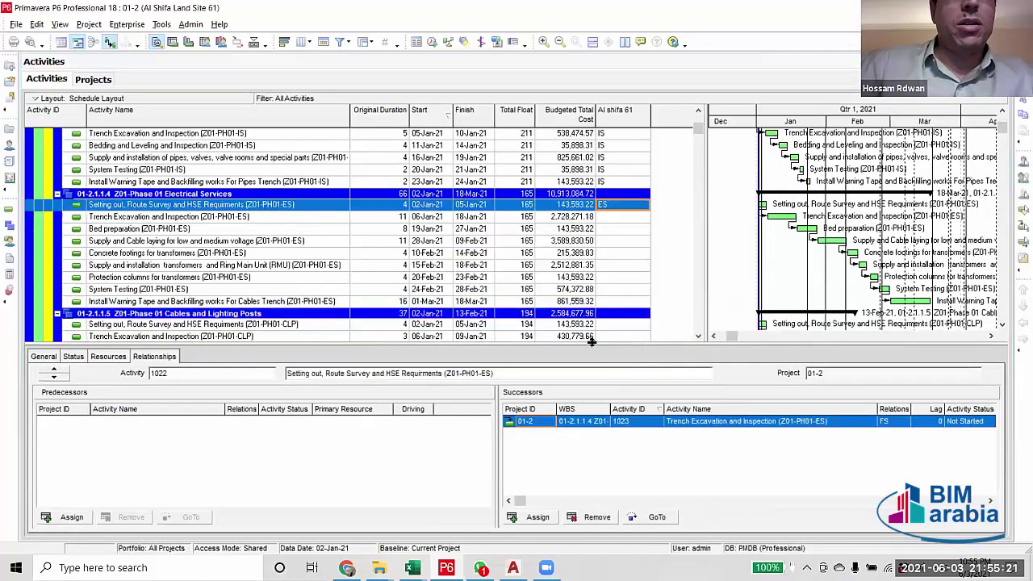
left_click(622, 304, "shift")
right_click(623, 305)
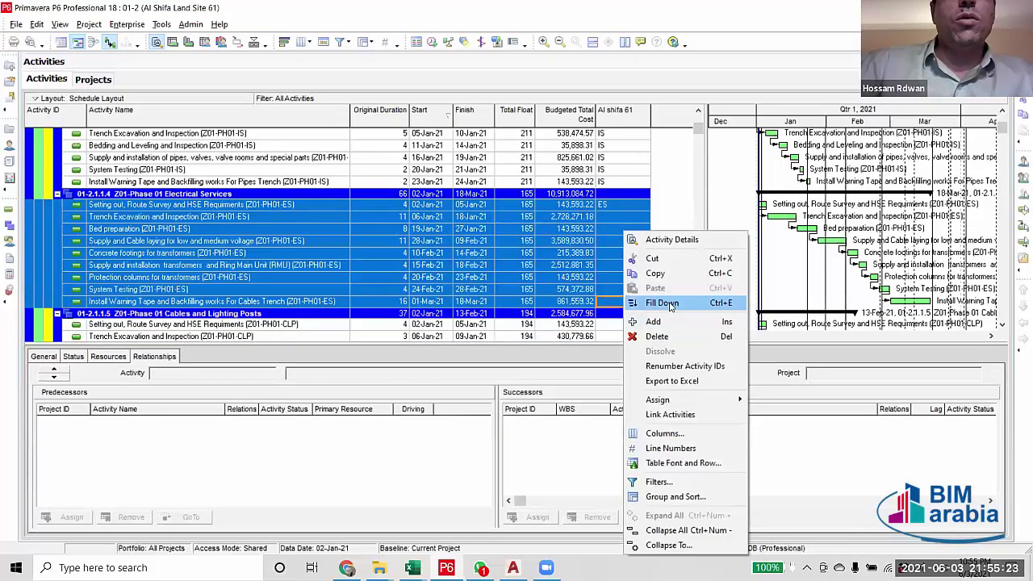
left_click(662, 303)
scroll(678, 163, "down", 7)
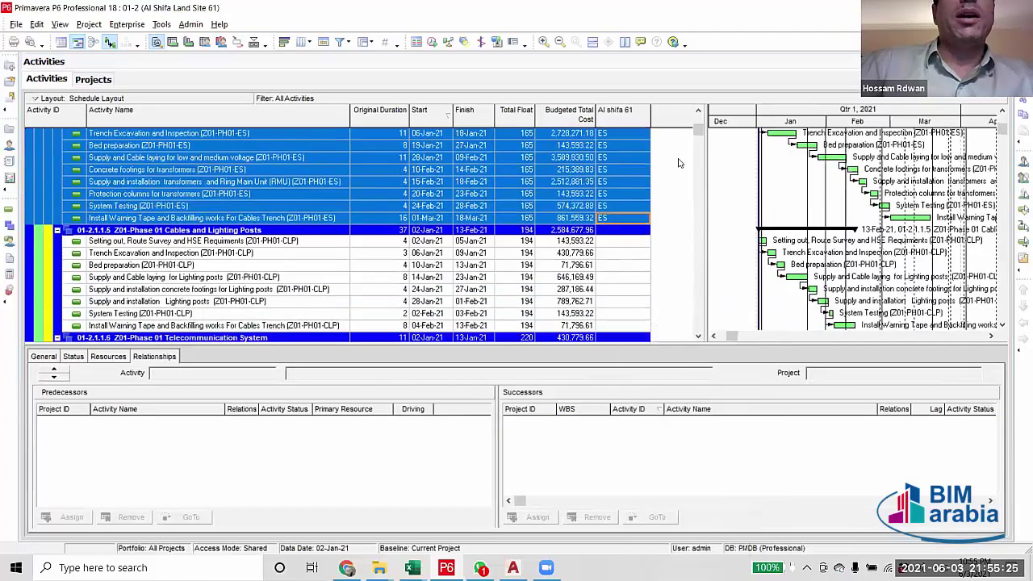
Change the Activity Status filter to Activity Name contains -IS and apply it to the activity table.
scroll(698, 134, "down", 10)
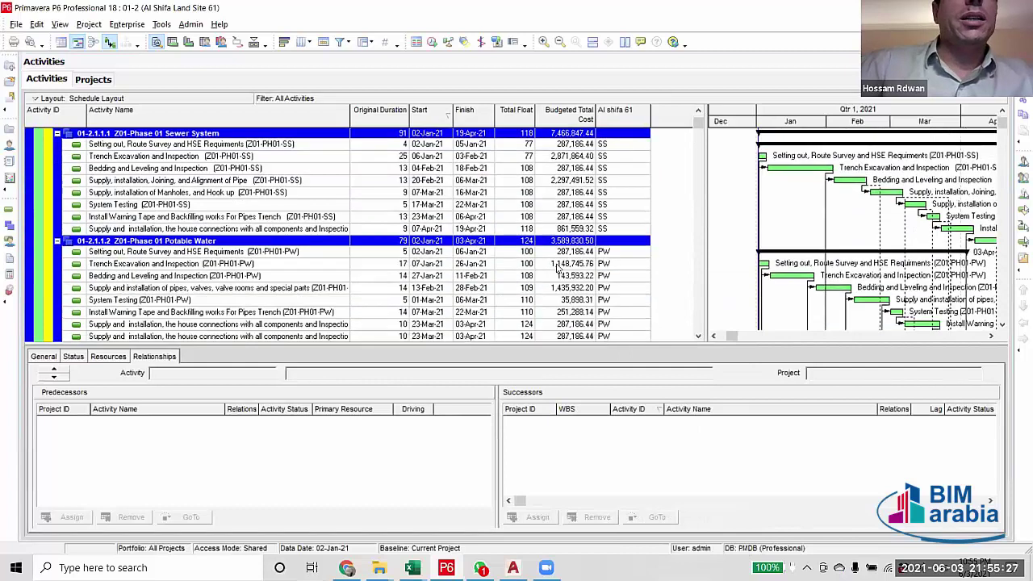
scroll(553, 277, "down", 3)
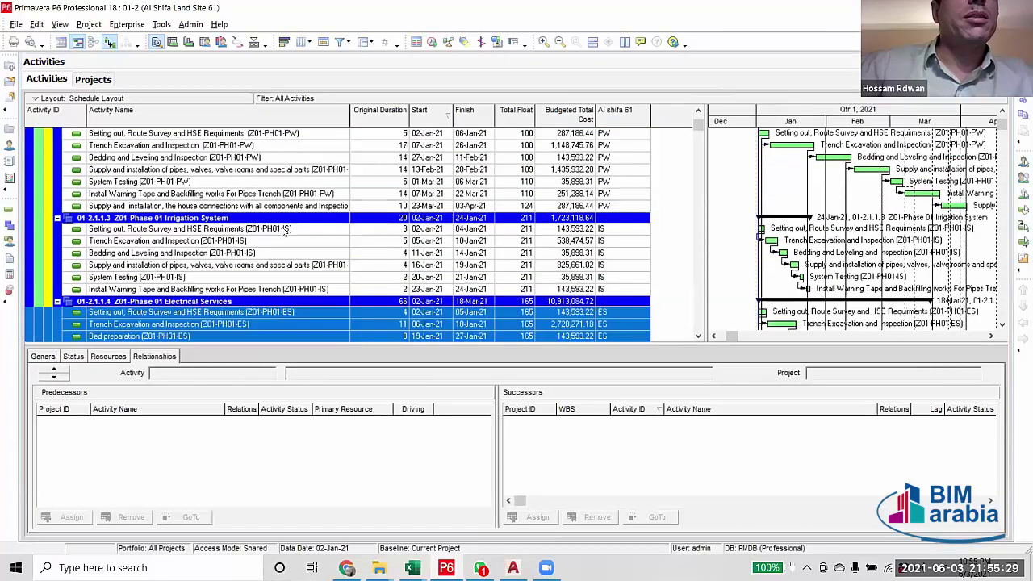
left_click(284, 230)
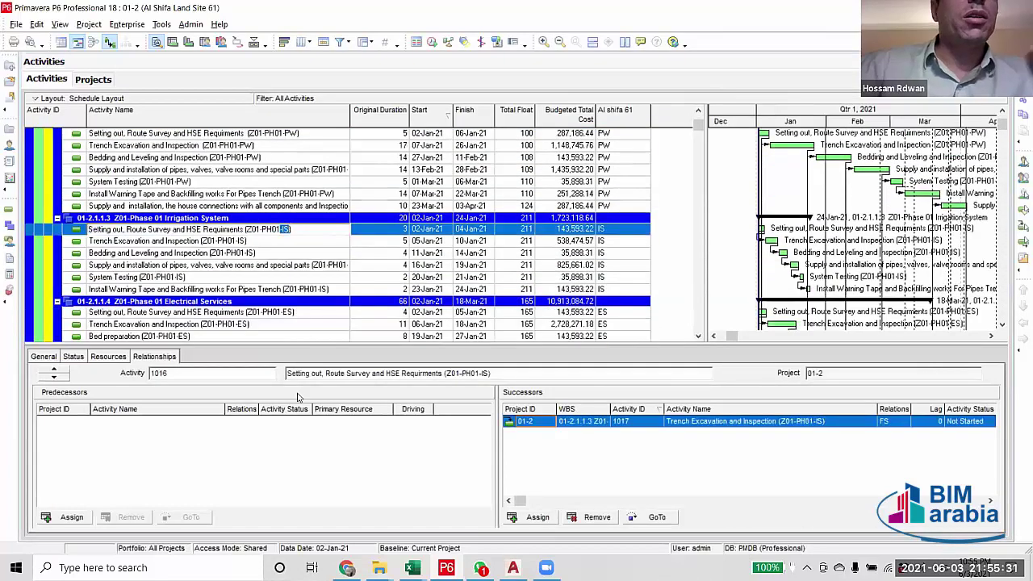
left_click(340, 42)
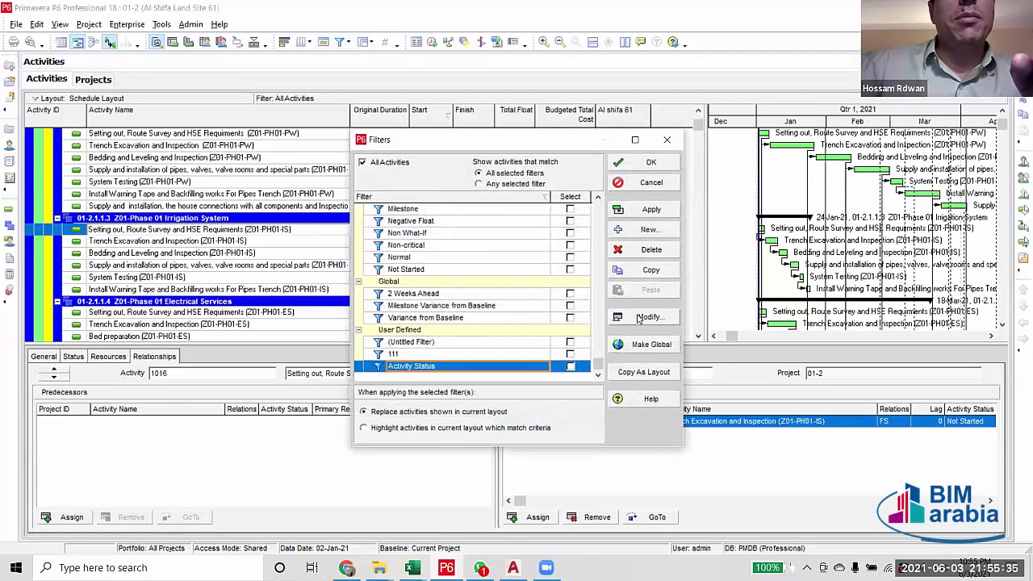
left_click(626, 318)
left_click(553, 252)
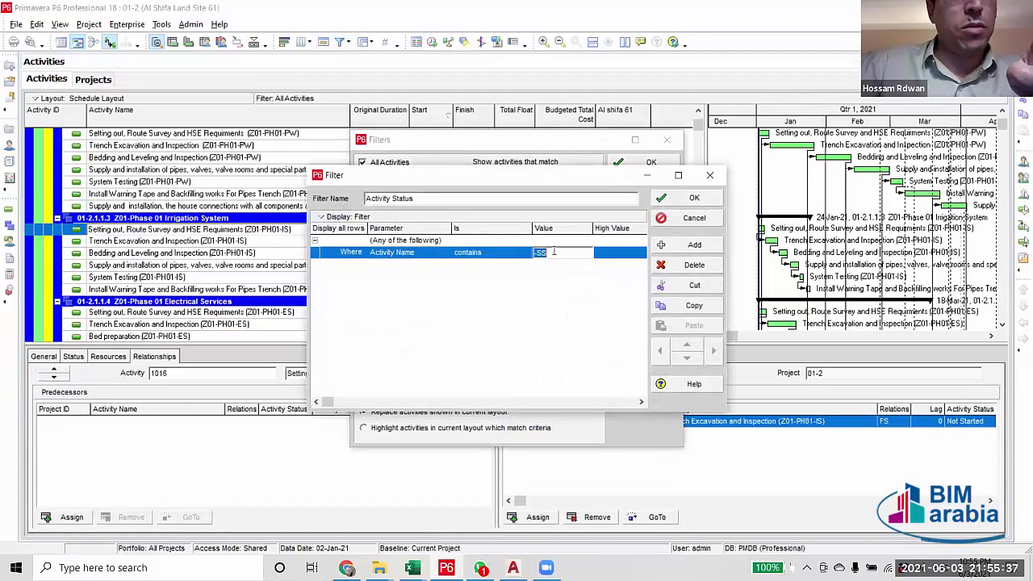
type("-IS")
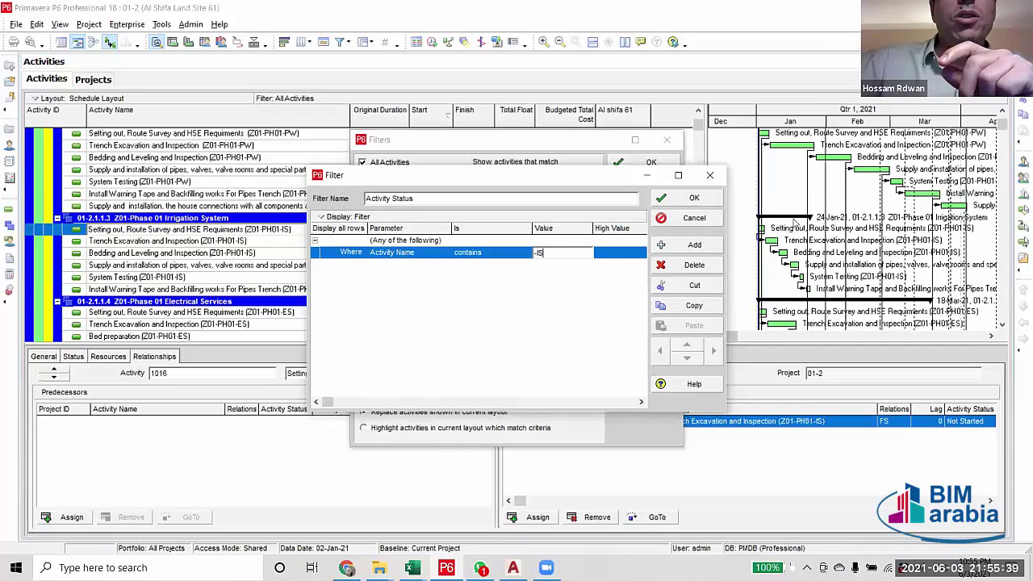
left_click(703, 202)
left_click(569, 367)
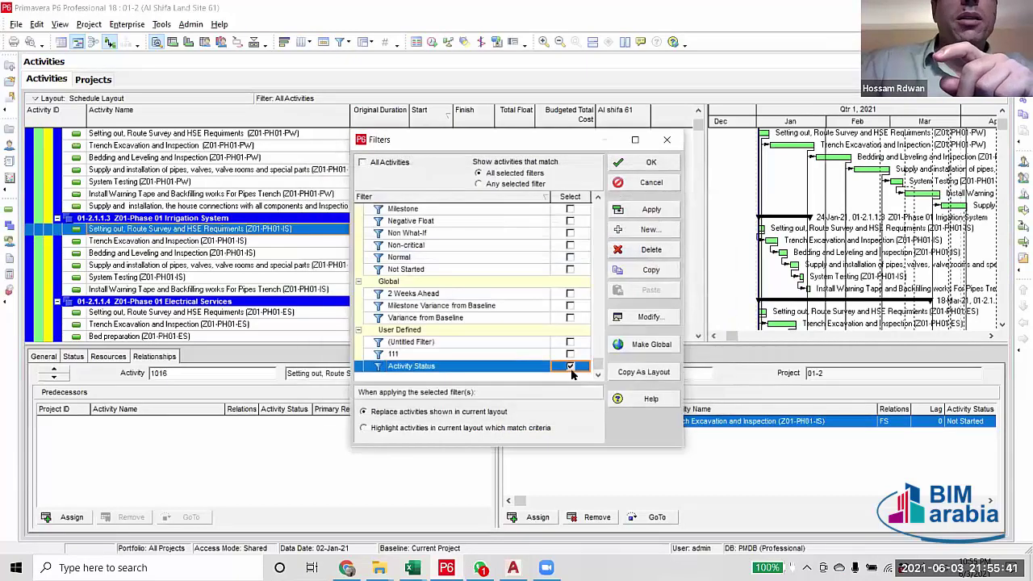
left_click(658, 210)
left_click(655, 162)
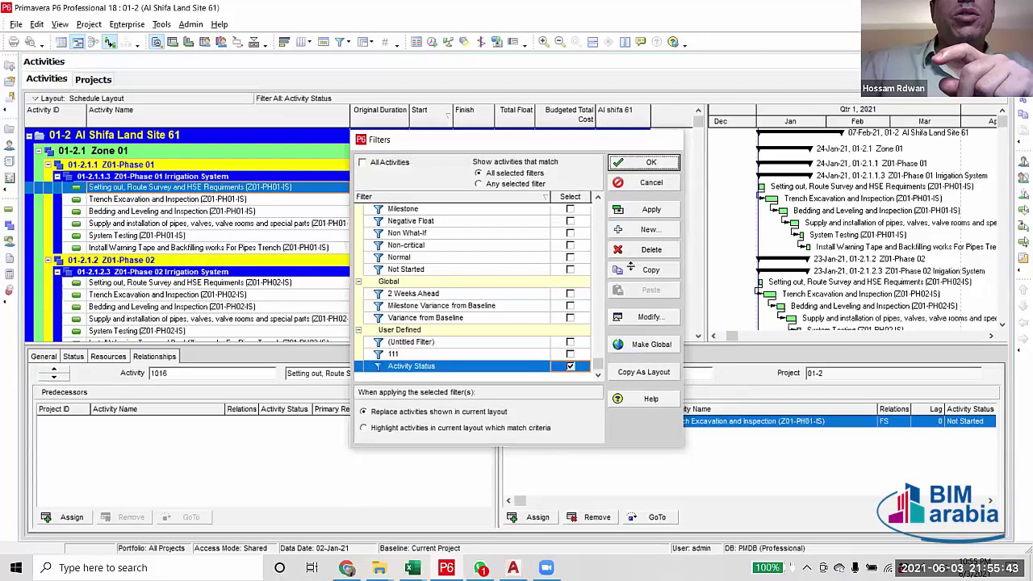
Select the filtered irrigation activities from the last Z01-Phase 01 one through Z04-Phase 04 and fill the IS value down the Al shifa 61 column.
left_click(615, 248)
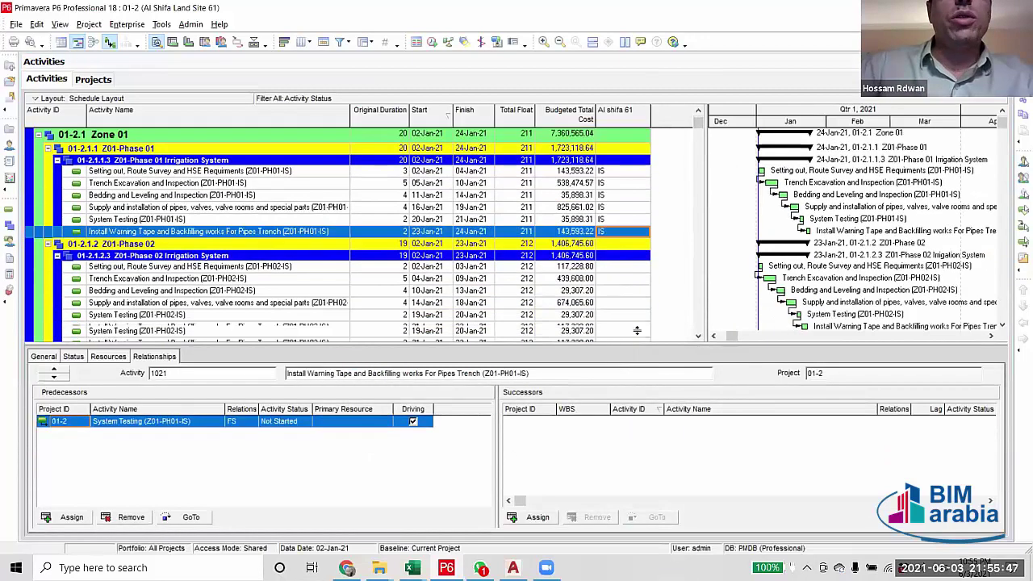
scroll(685, 179, "down", 4)
left_click_drag(699, 148, 686, 339)
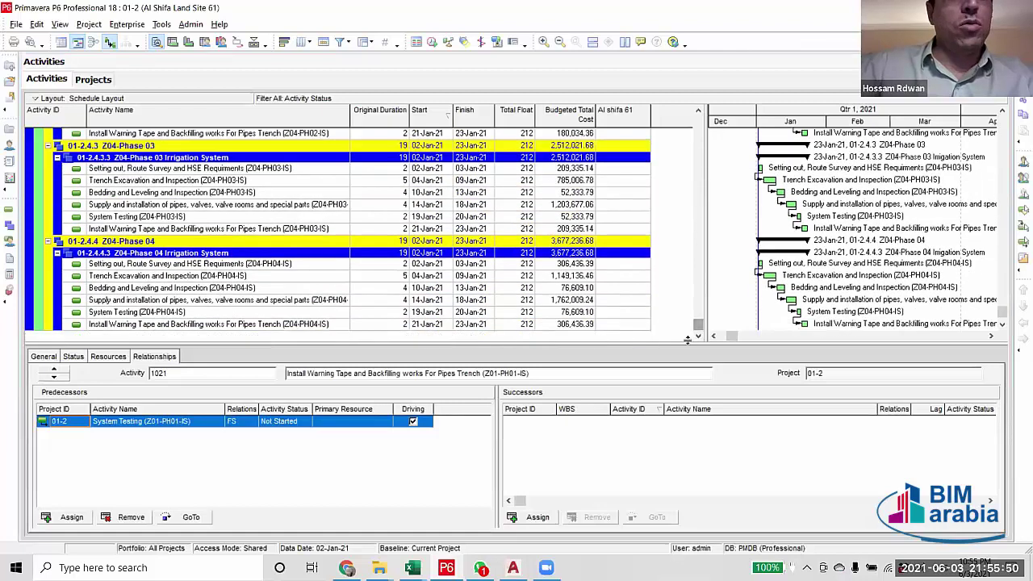
key("ctrl+a")
right_click(635, 328)
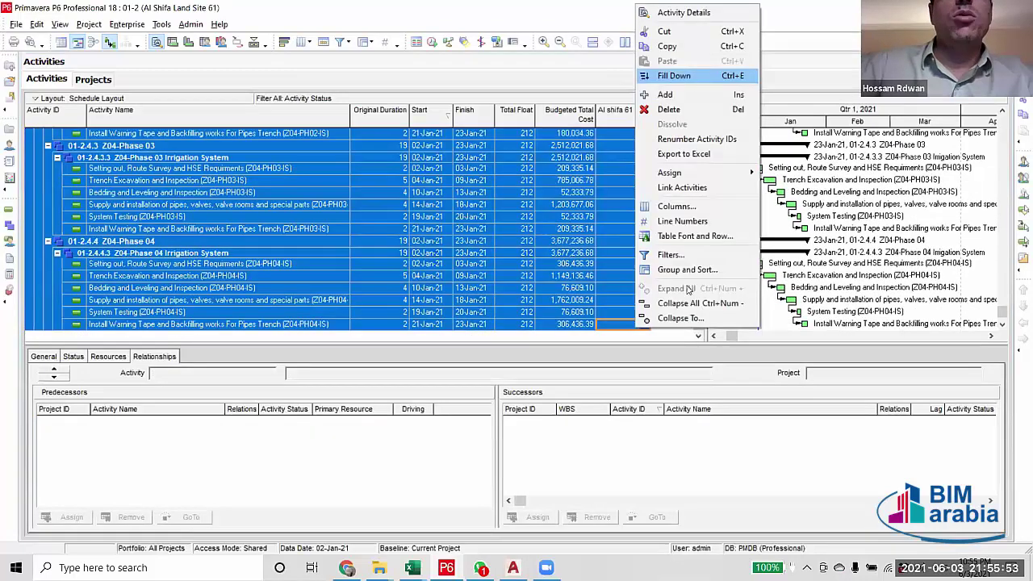
left_click(701, 336)
left_click_drag(698, 324, 699, 309)
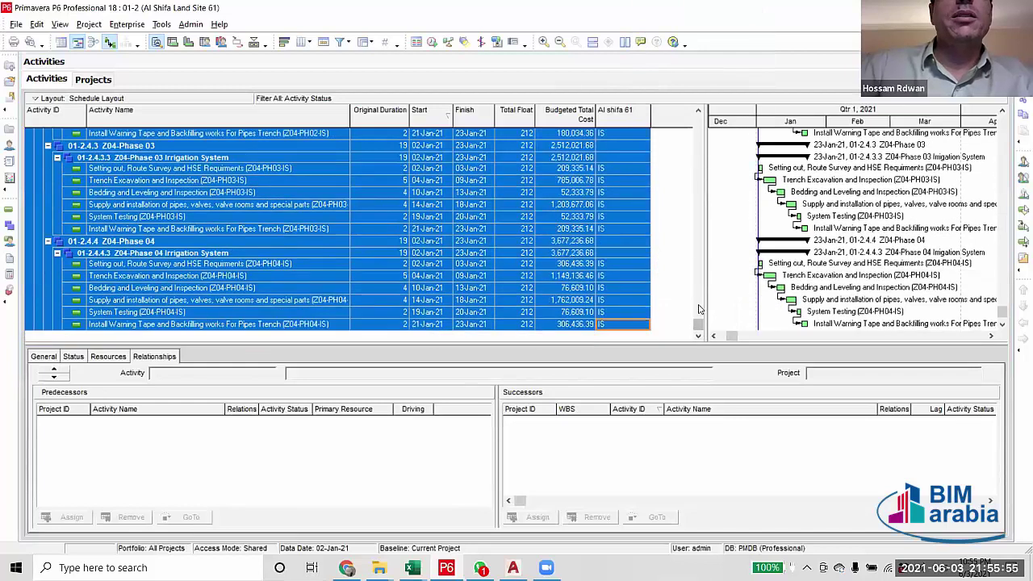
scroll(610, 238, "up", 20)
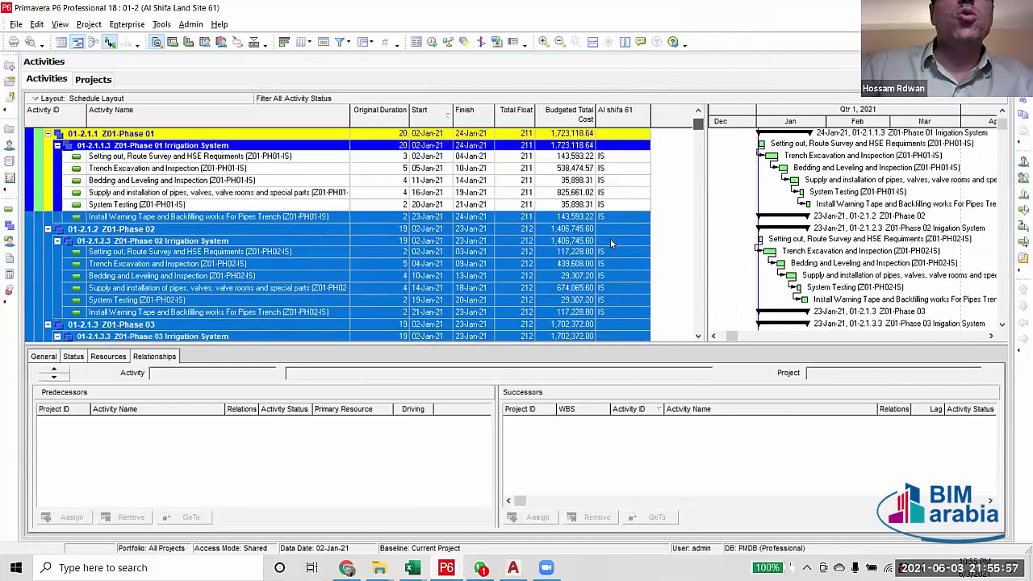
left_click(611, 240)
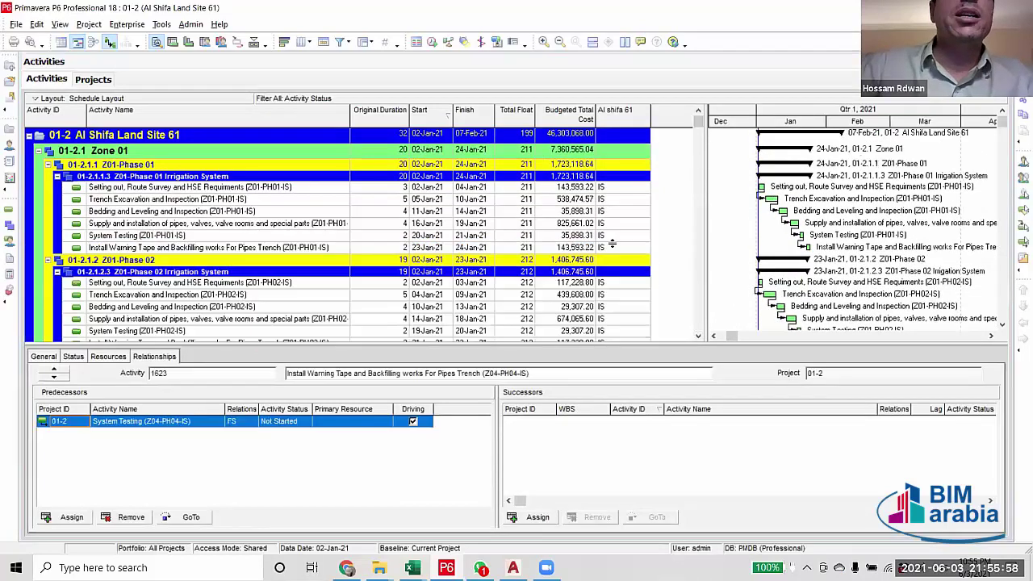
scroll(363, 190, "down", 2)
scroll(363, 190, "up", 1)
Show all activities again by replacing the Activity Status filter with All Activities.
left_click(340, 42)
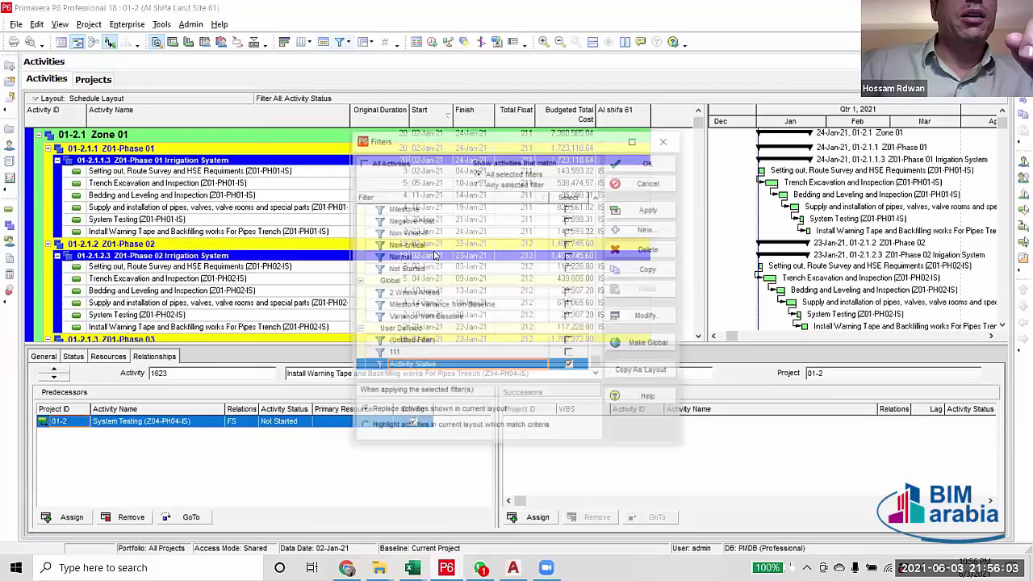
left_click(362, 161)
left_click(649, 209)
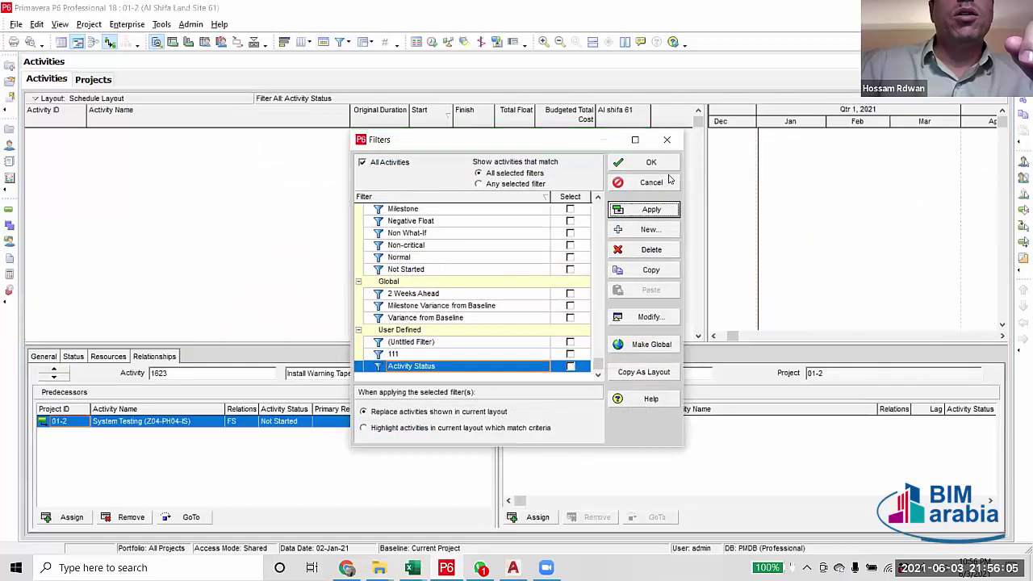
key("Return")
Change the Activity Status filter to match the ES suffix in the electrical activity names and apply it.
scroll(305, 255, "down", 2)
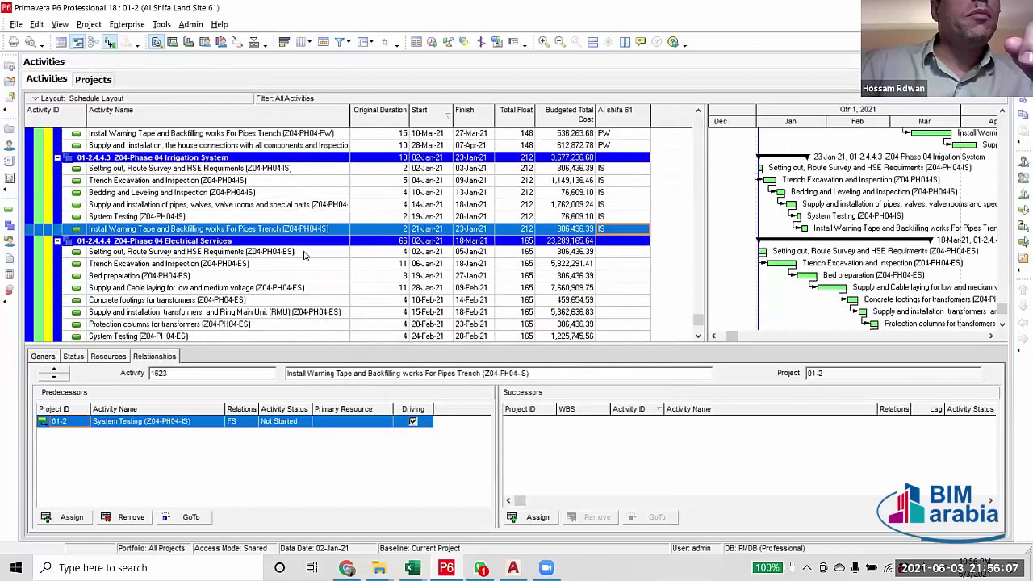
left_click(284, 253)
left_click(286, 252)
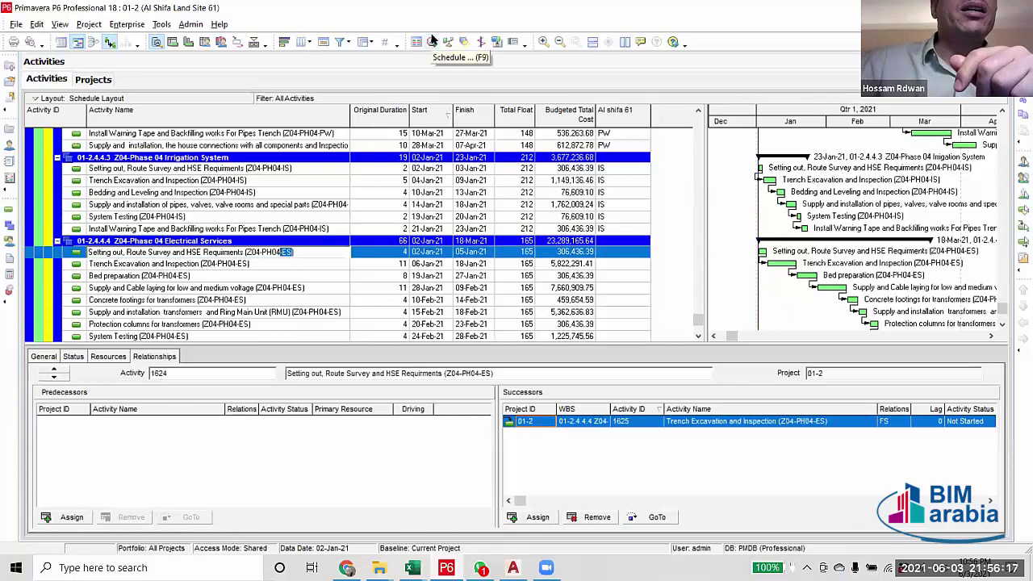
left_click(339, 42)
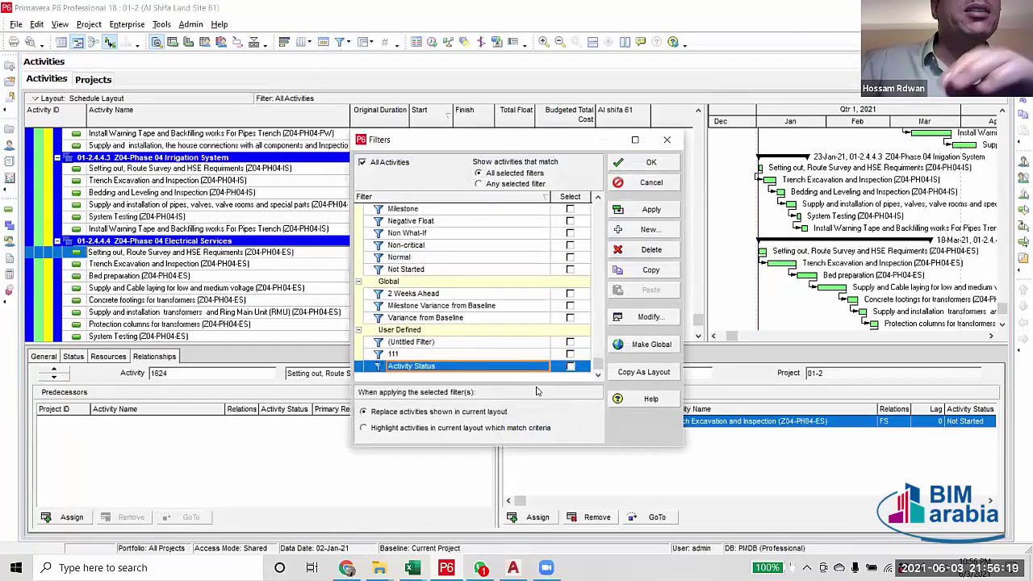
left_click(666, 321)
left_click(556, 254)
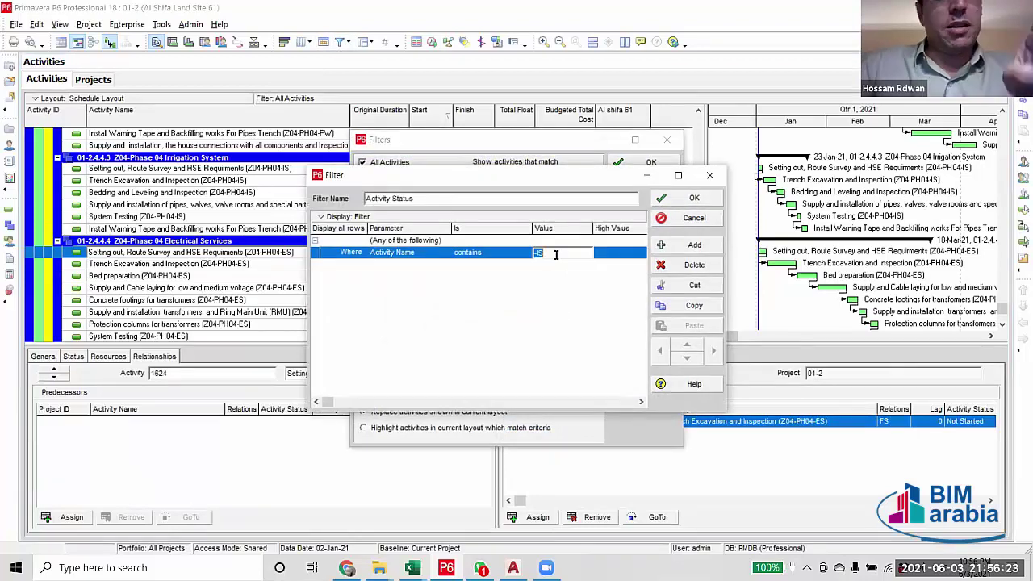
left_click(694, 198)
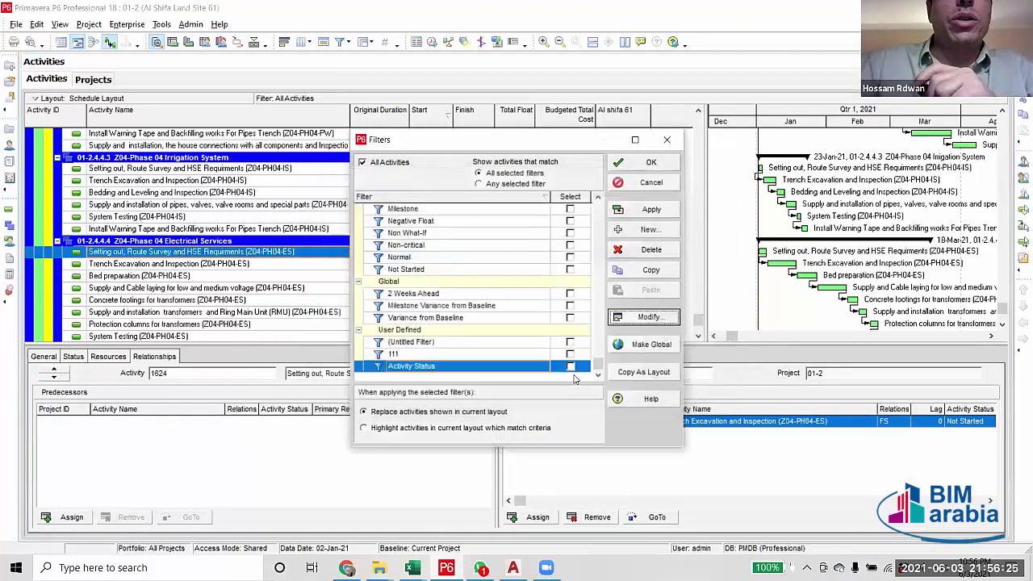
left_click(570, 366)
left_click(649, 209)
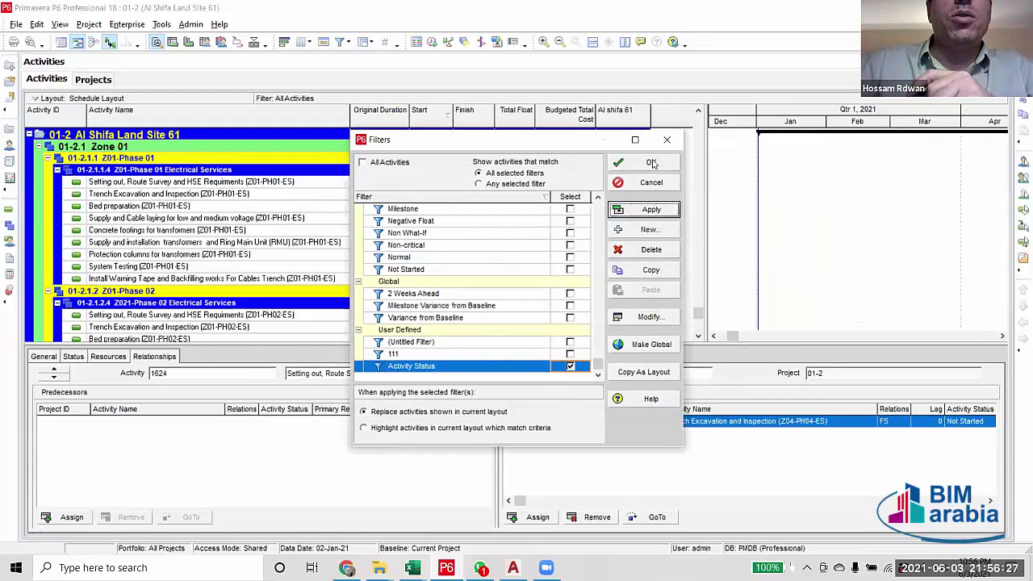
left_click(651, 163)
Select the filtered electrical activities from the last Z01-Phase 01 one through Z04-Phase 04 and fill the ES value down the Al shifa 61 column.
scroll(712, 113, "up", 5)
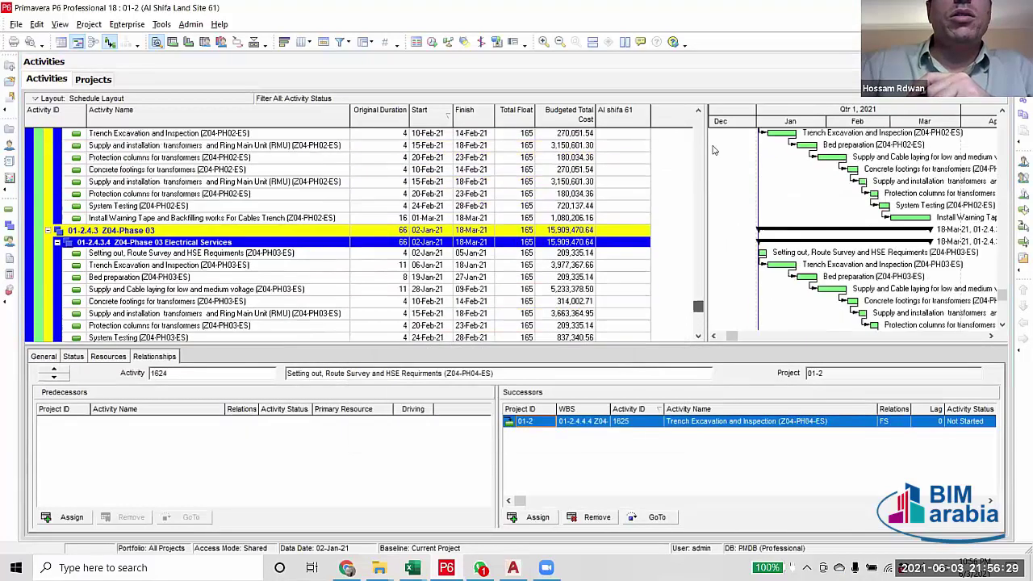
scroll(712, 113, "up", 10)
left_click(622, 284)
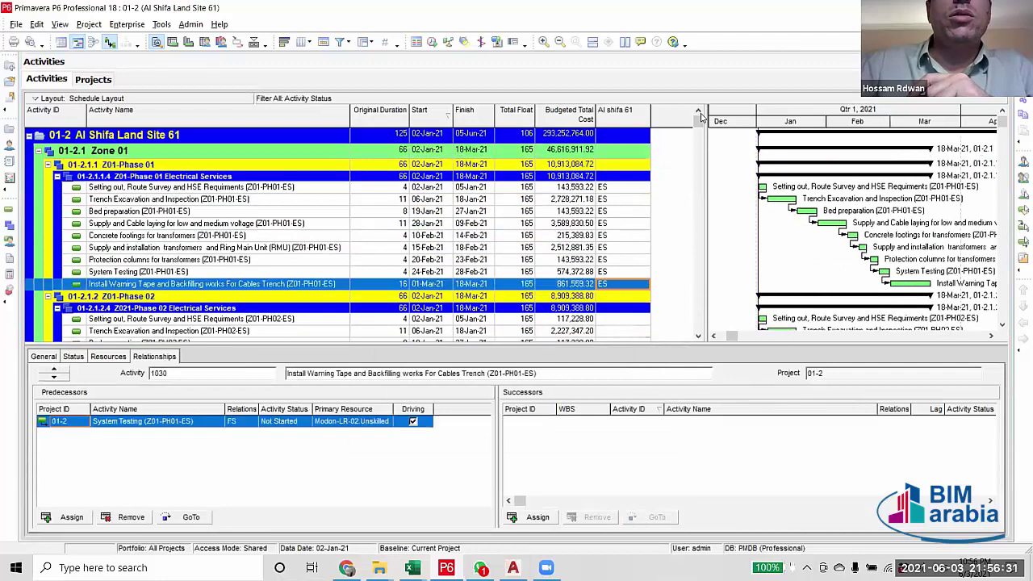
left_click_drag(699, 141, 692, 343)
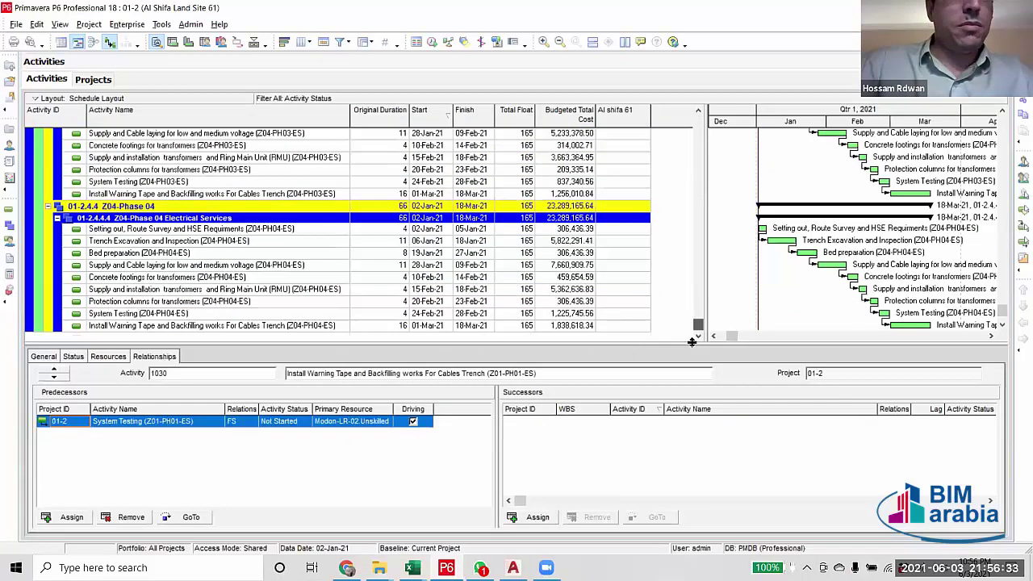
left_click(631, 325, "shift")
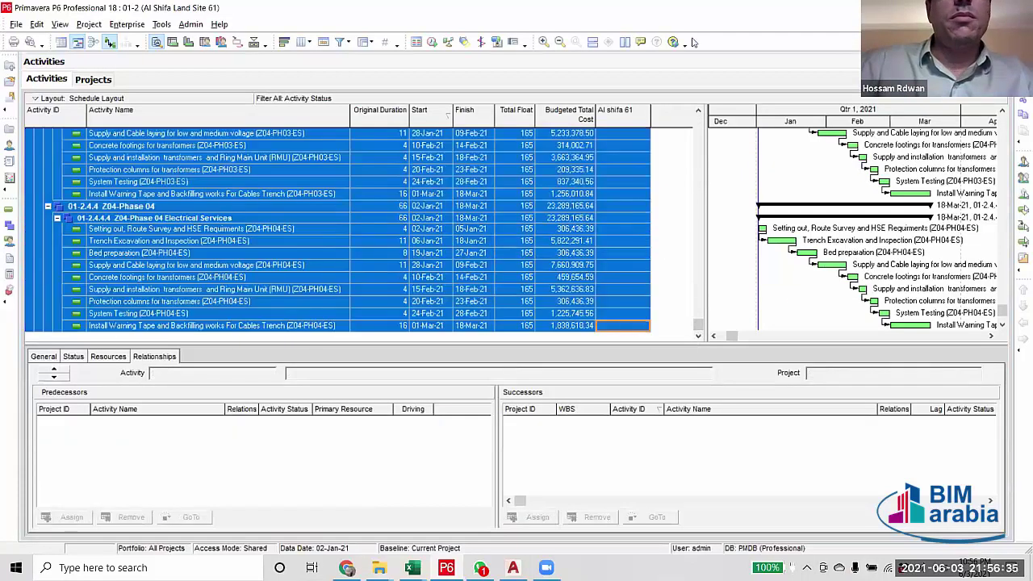
right_click(631, 327)
left_click(678, 72)
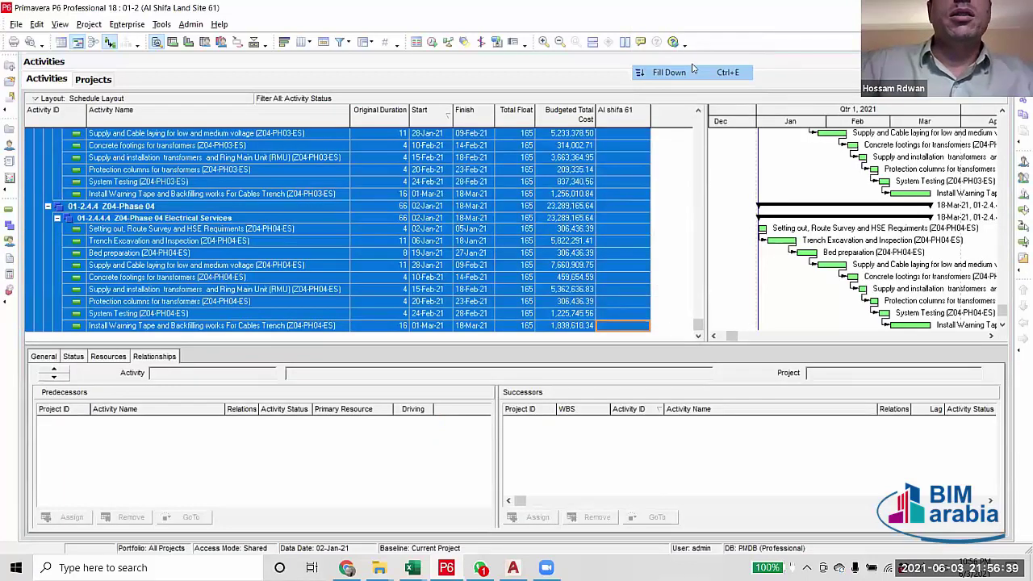
scroll(624, 264, "up", 10)
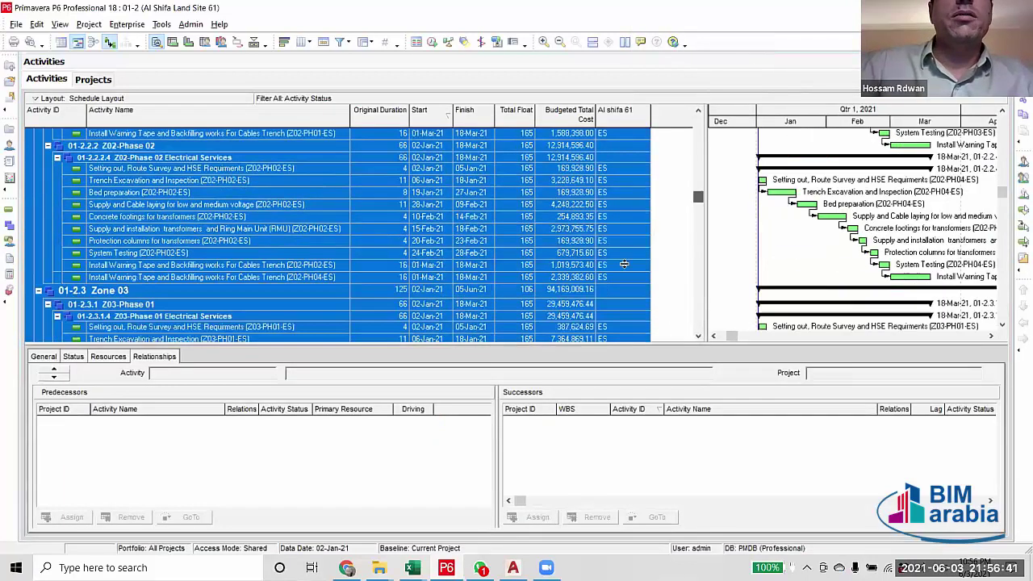
Replace the Activity Status filter with All Activities so the whole schedule is listed again.
scroll(624, 264, "up", 5)
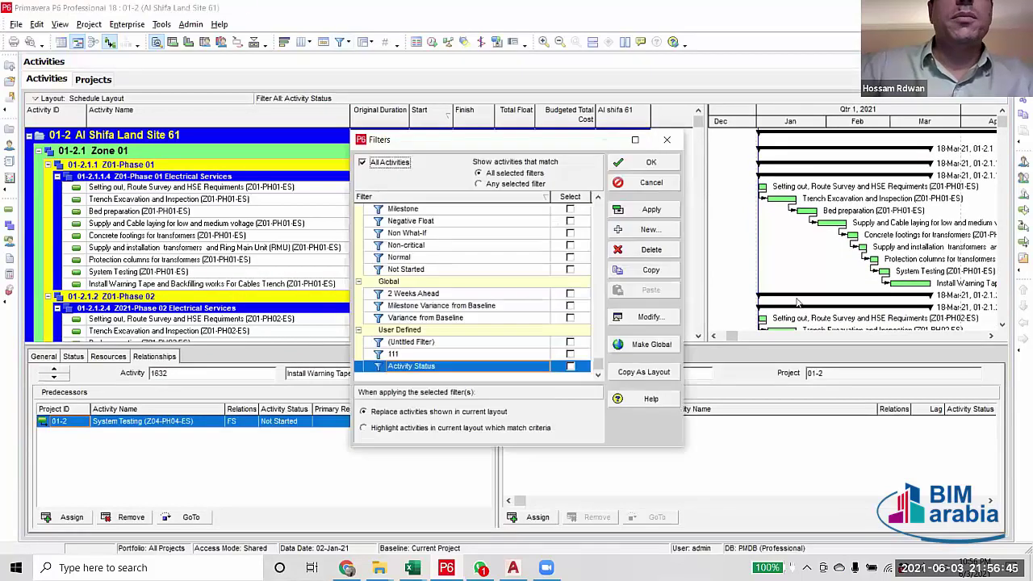
left_click(650, 210)
left_click(650, 162)
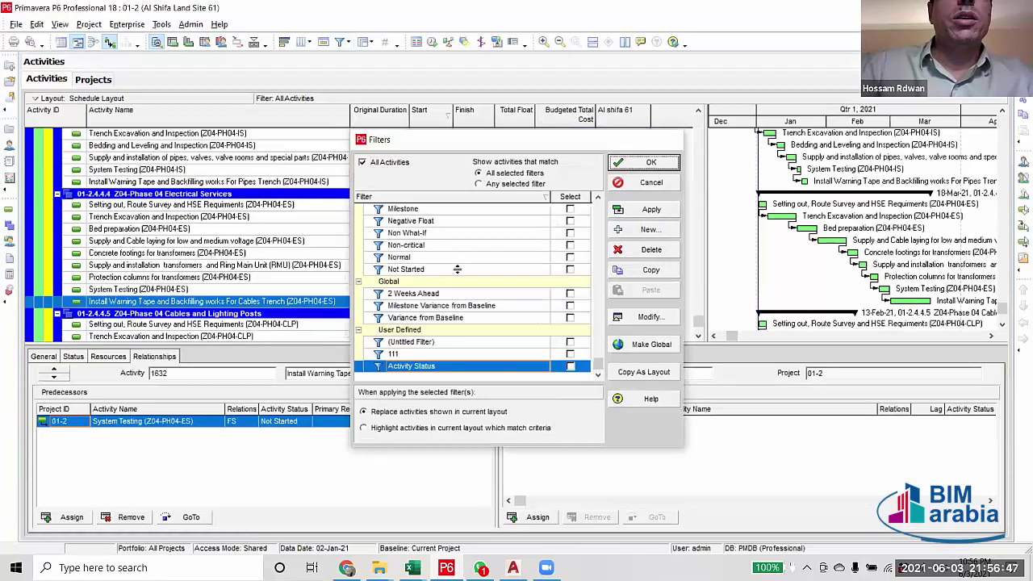
Change the Activity Status filter to activity names containing -CLP, the cables and lighting posts suffix, and apply it.
scroll(269, 230, "down", 3)
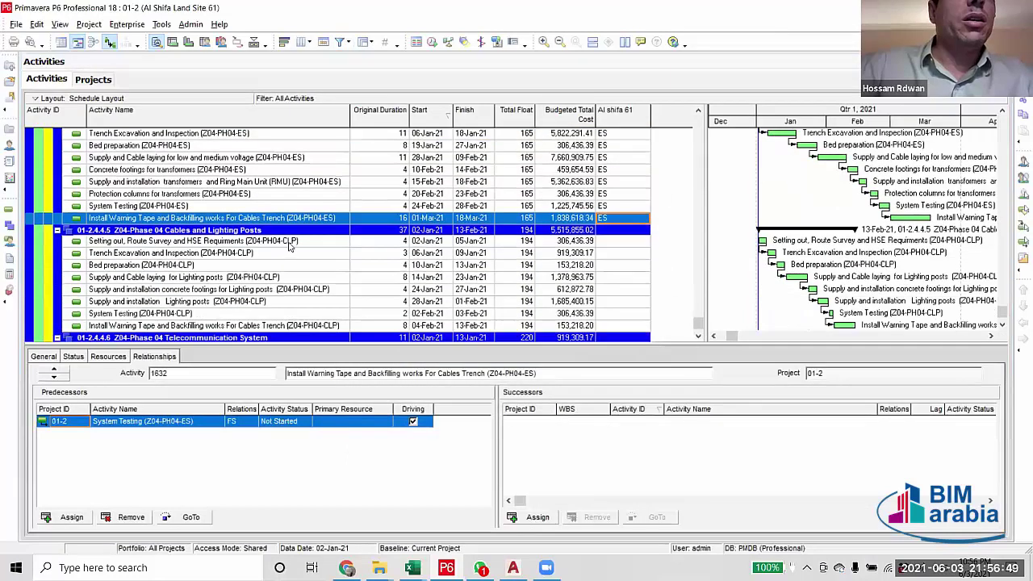
left_click(288, 241)
key("Escape")
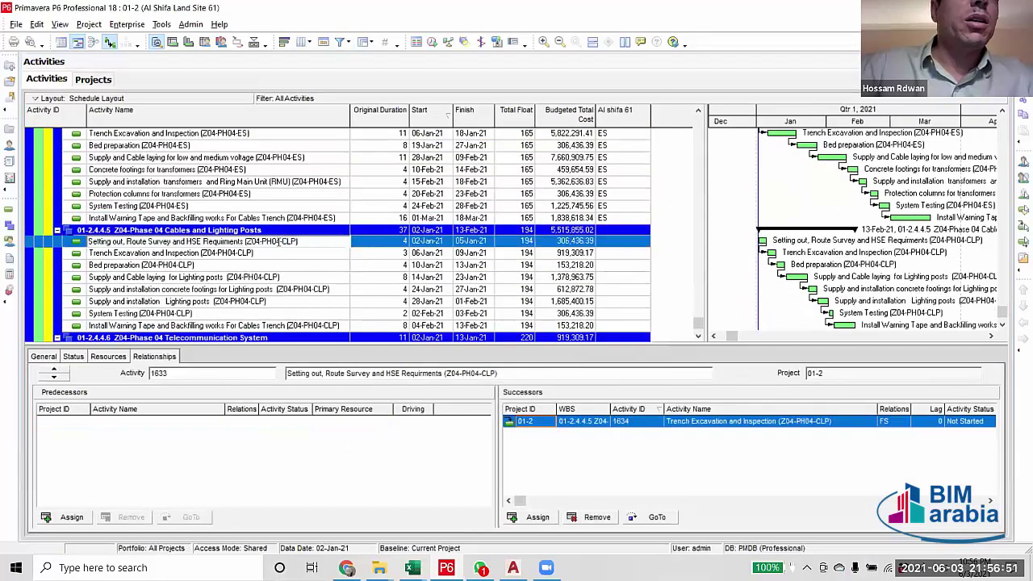
double_click(288, 242)
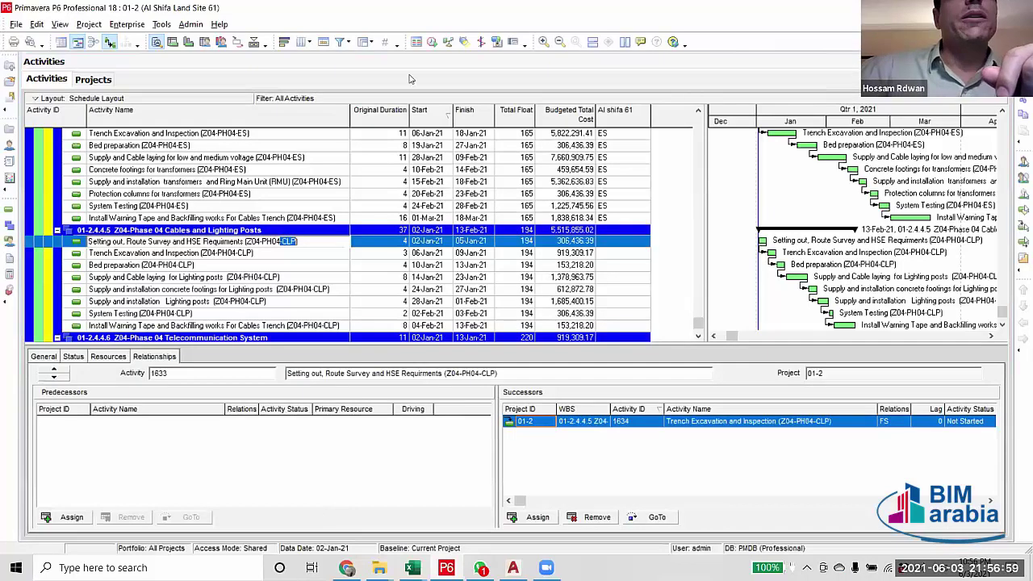
left_click(340, 42)
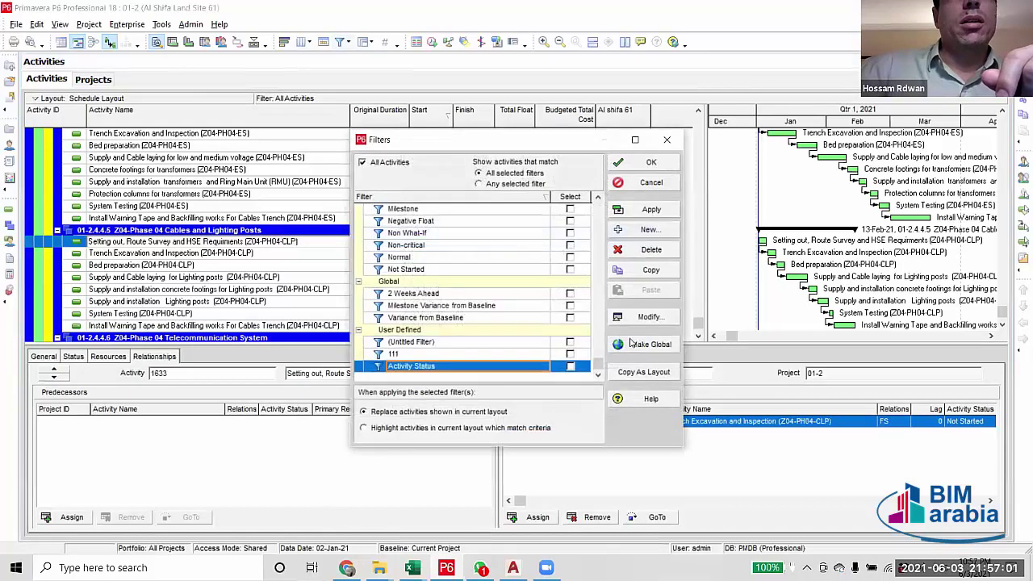
left_click(642, 320)
left_click(564, 254)
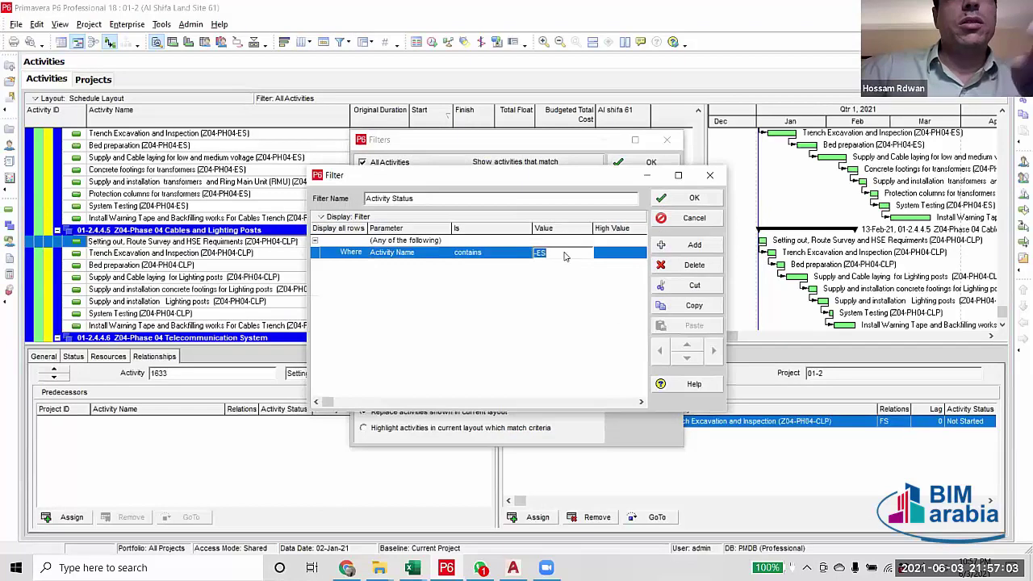
left_click(715, 198)
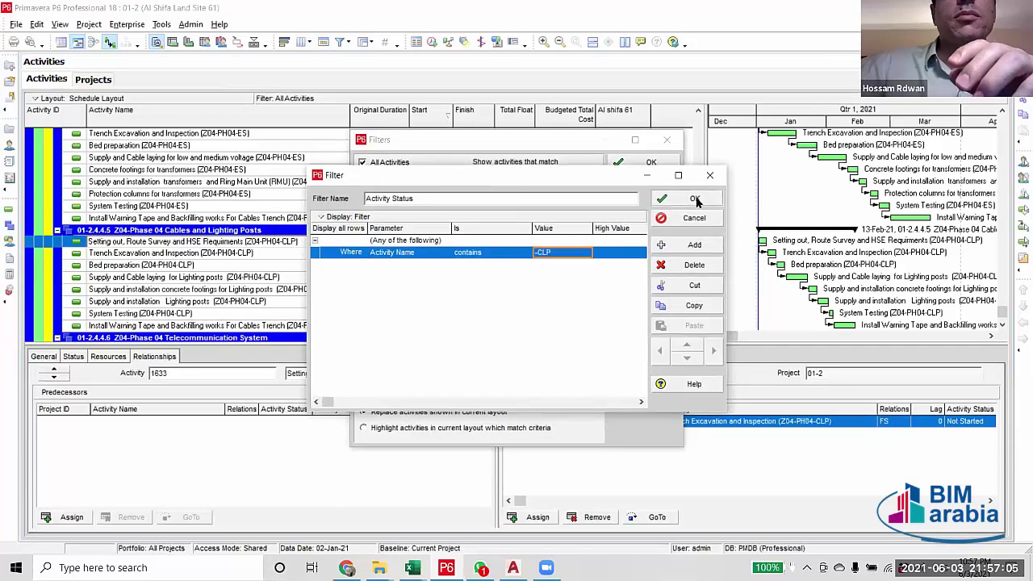
left_click(570, 368)
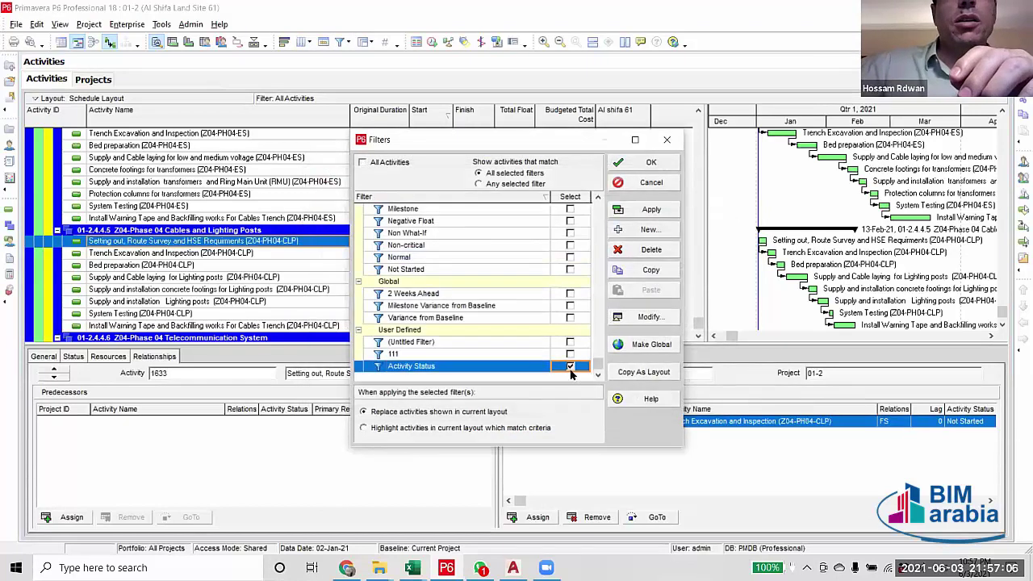
left_click(651, 209)
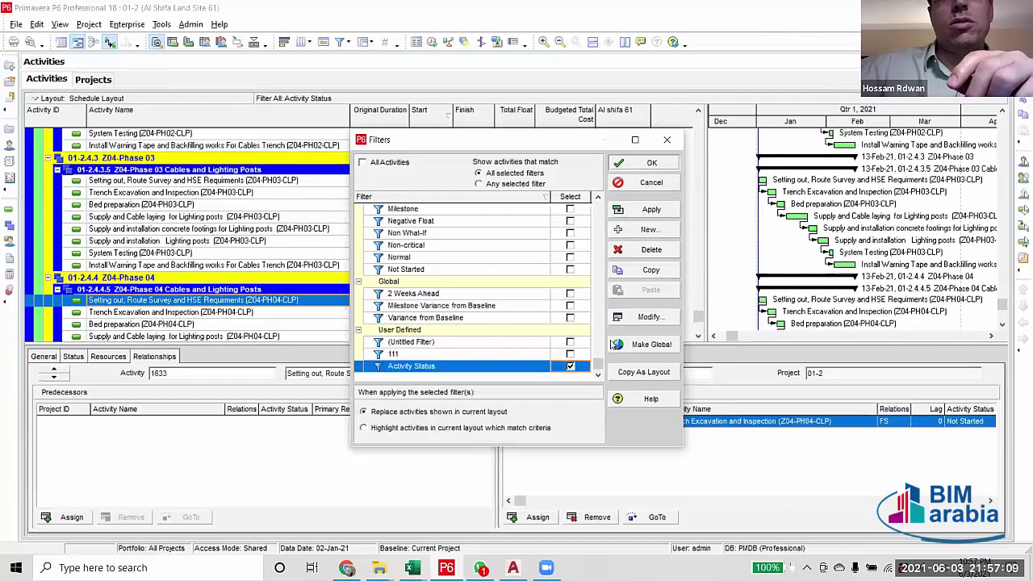
left_click(650, 162)
Assign the CLP (Cables and Lighting) code value to the first Z01-Phase 01 cables and lighting posts activity in the Al shifa 61 column.
scroll(617, 194, "up", 7)
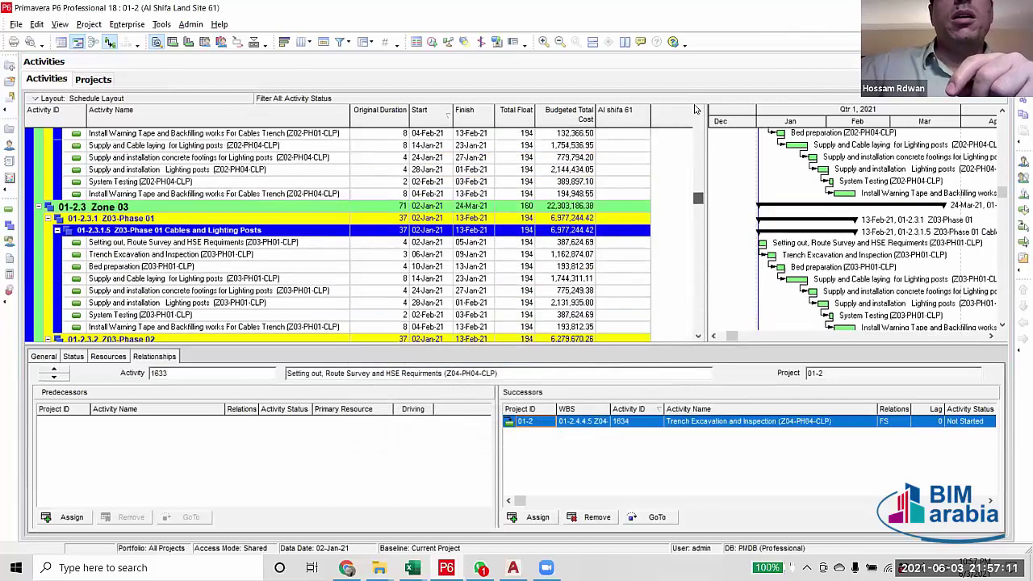
left_click(618, 190)
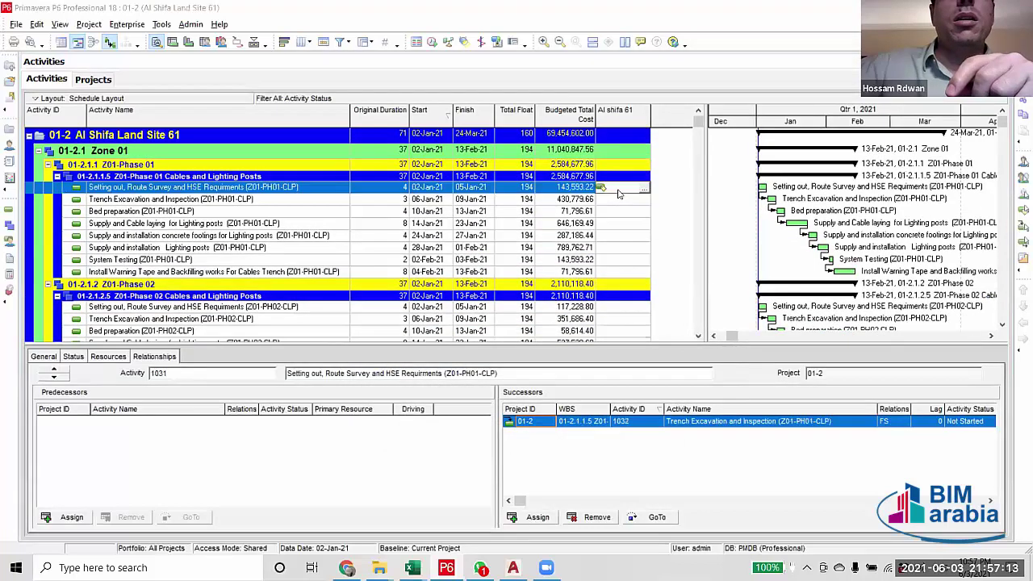
left_click(617, 191)
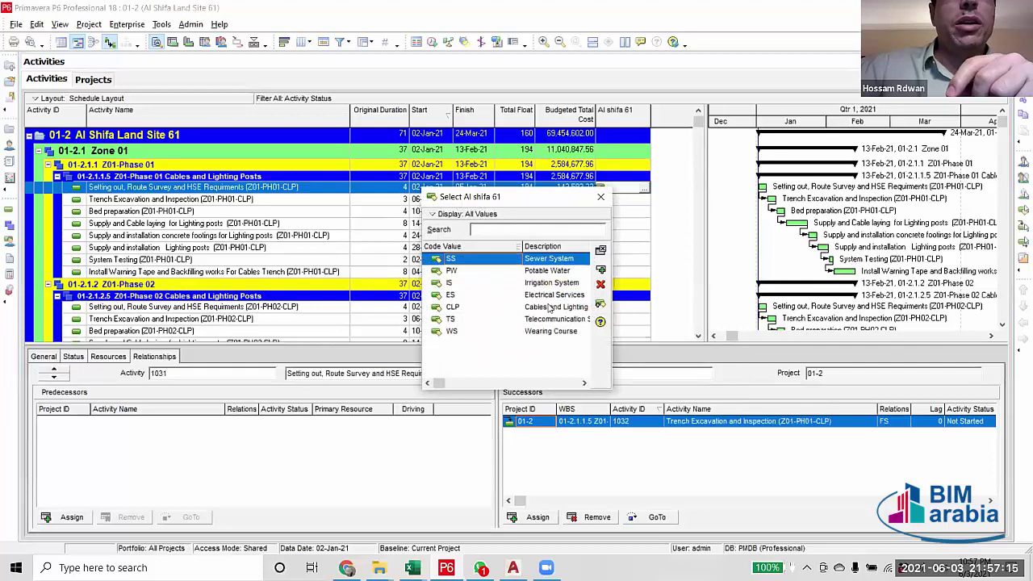
double_click(549, 308)
Select all filtered cables and lighting posts activities through Z04-Phase 04 and fill the CLP value down the Al shifa 61 column.
left_click_drag(698, 127, 699, 326)
key("ctrl+a")
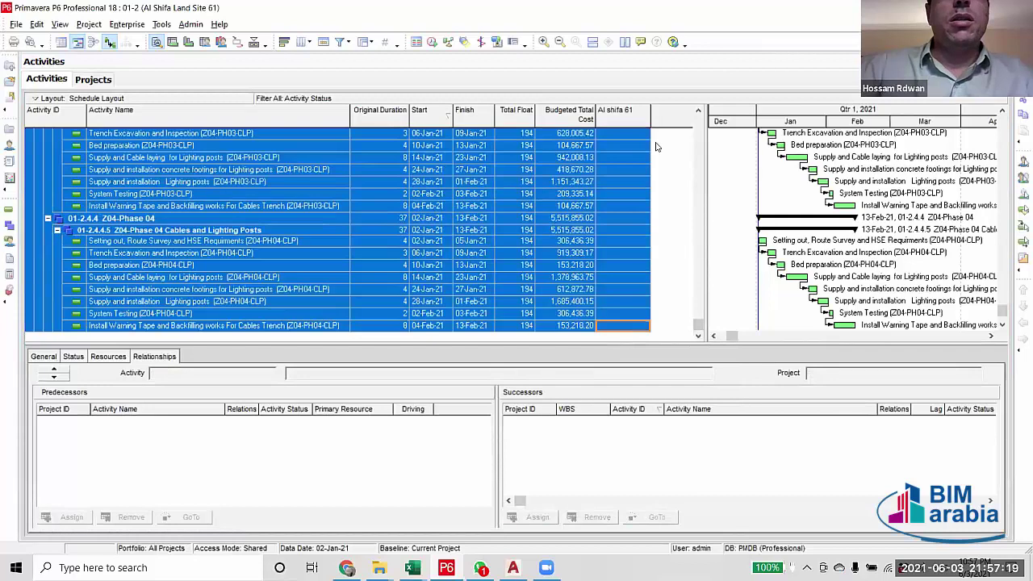
right_click(618, 327)
key("Return")
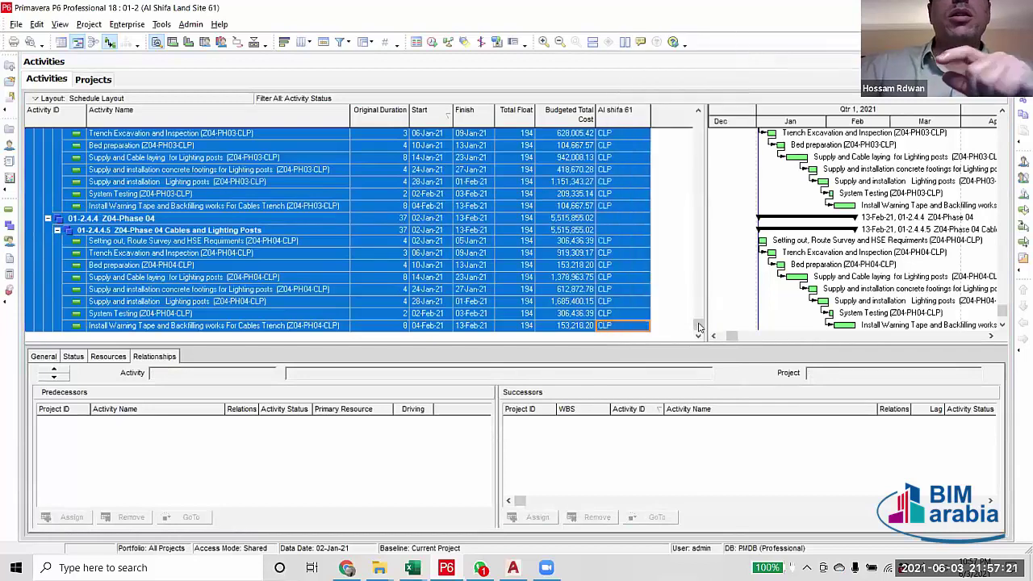
scroll(623, 172, "up", 15)
scroll(624, 172, "up", 10)
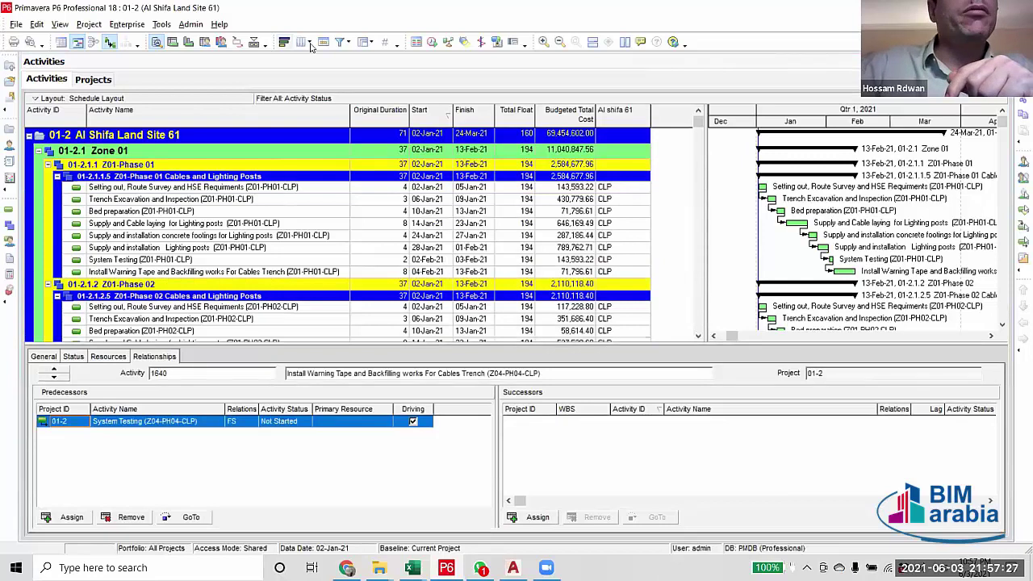
Show every activity again by switching the filter from Activity Status to All Activities.
key("ctrl+shift+f")
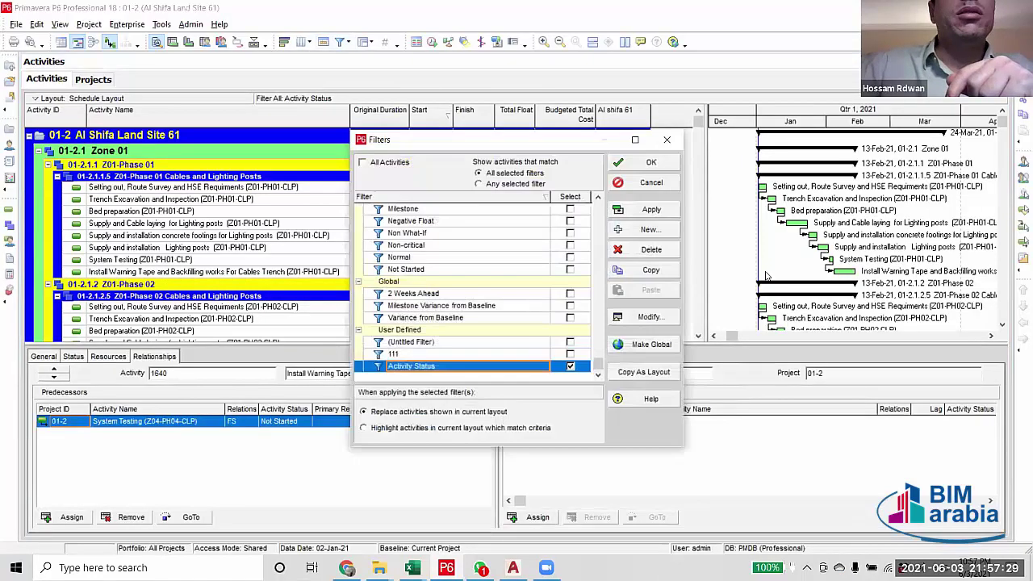
left_click(651, 209)
left_click(650, 162)
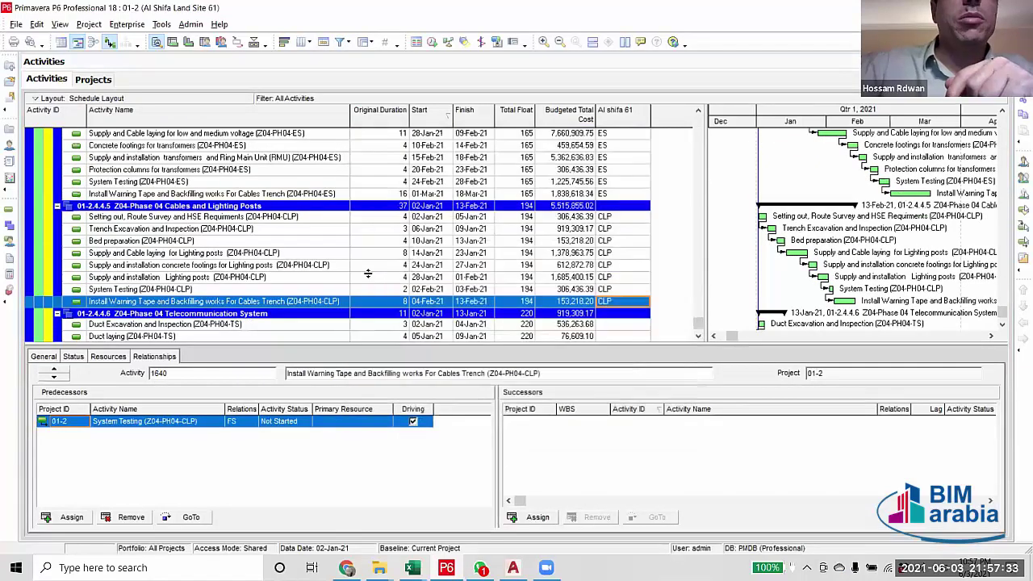
Change the Activity Status filter to activity names containing -TS, the telecommunication suffix, and apply it.
scroll(215, 281, "down", 2)
left_click(215, 279)
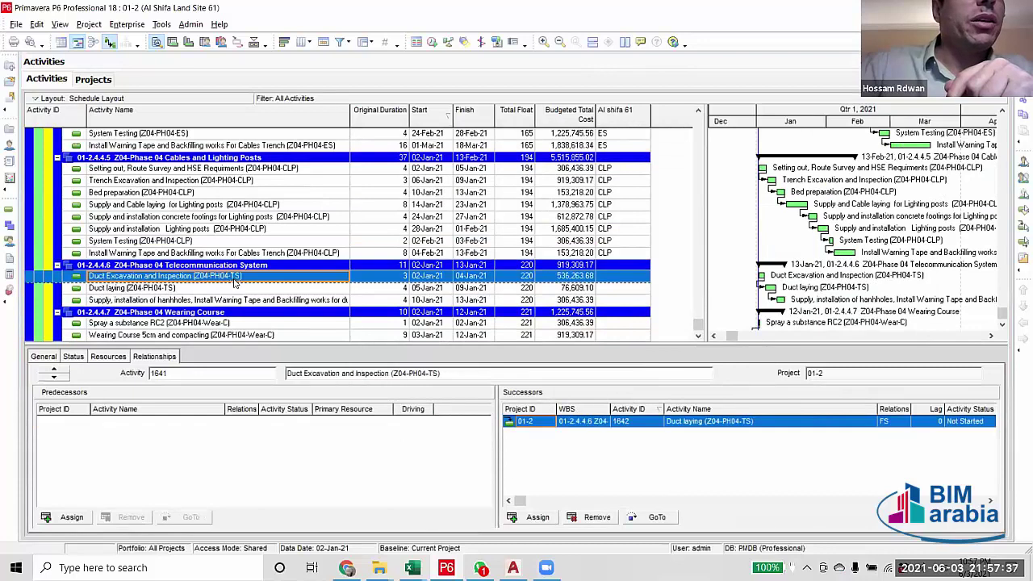
left_click(234, 278)
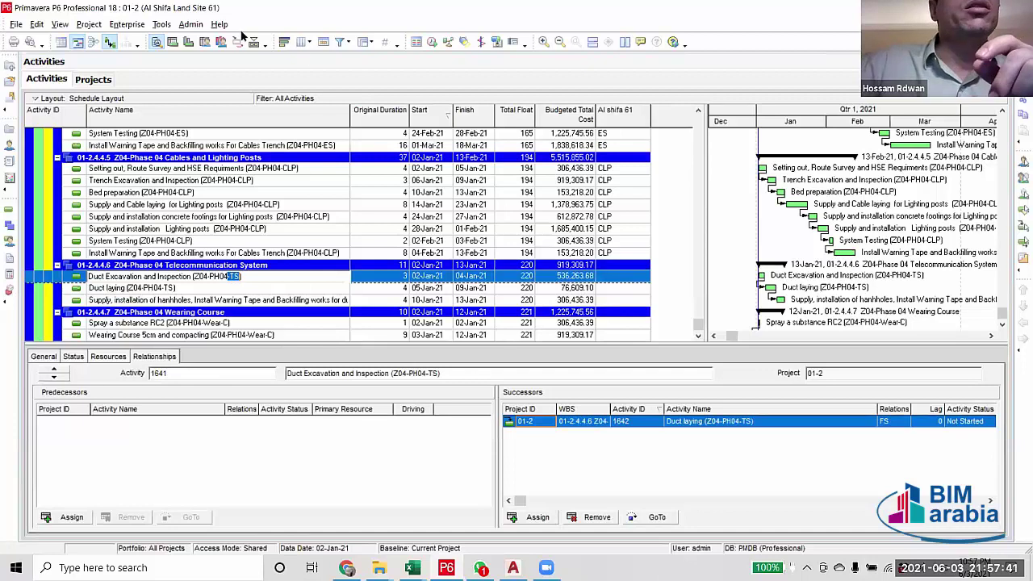
left_click(340, 41)
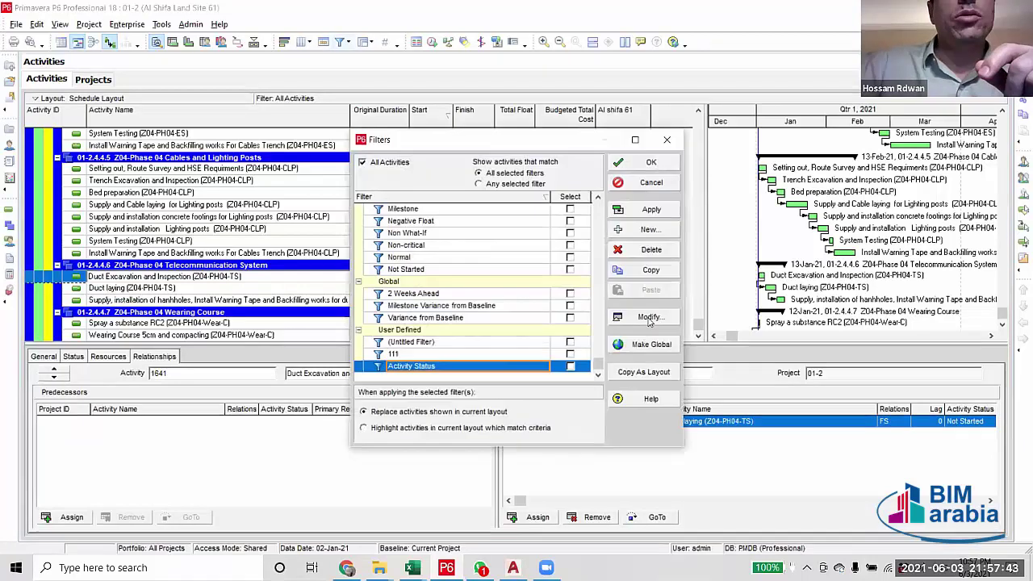
left_click(649, 318)
left_click(553, 255)
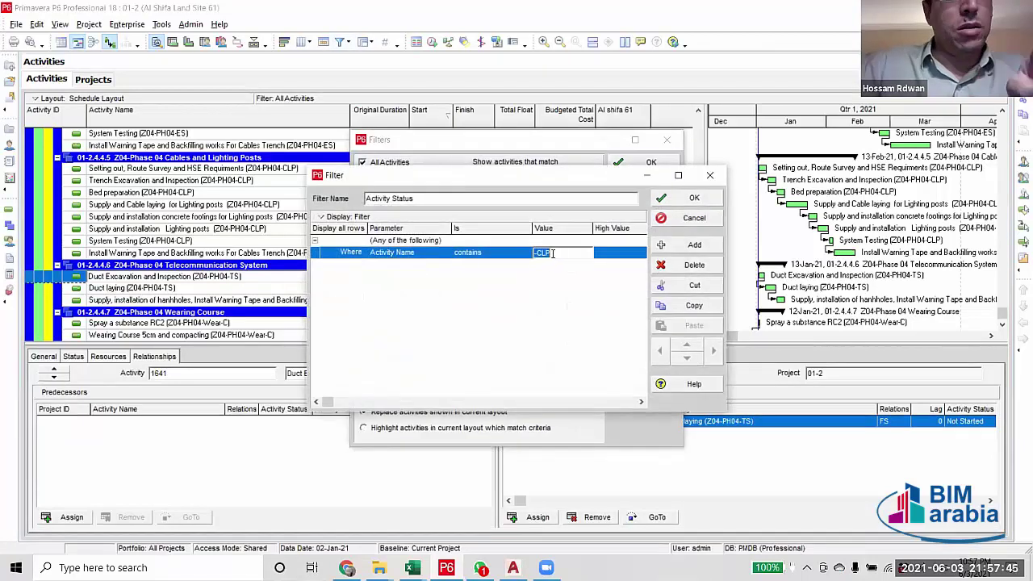
type("-TS")
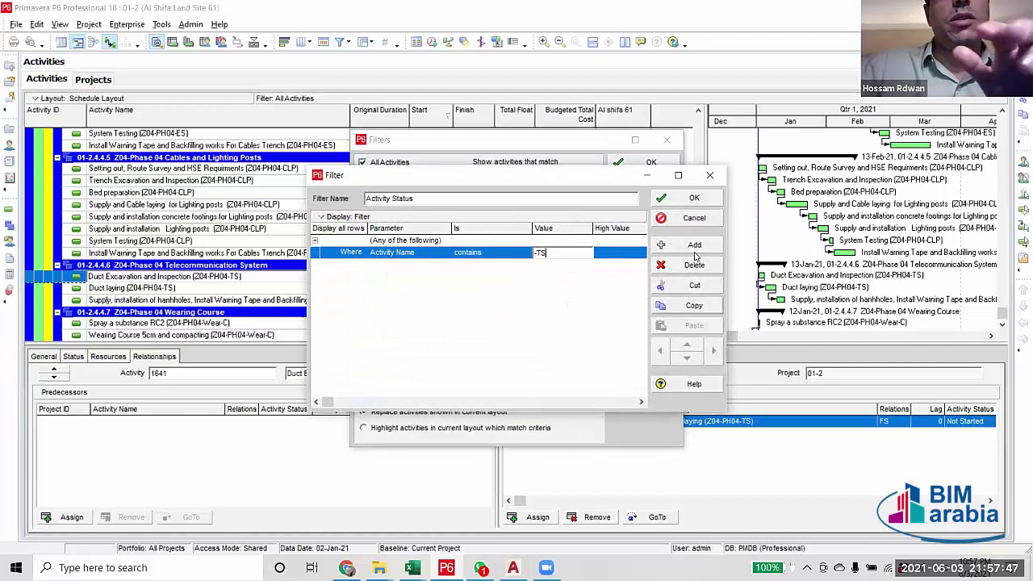
left_click(694, 199)
left_click(571, 367)
left_click(651, 209)
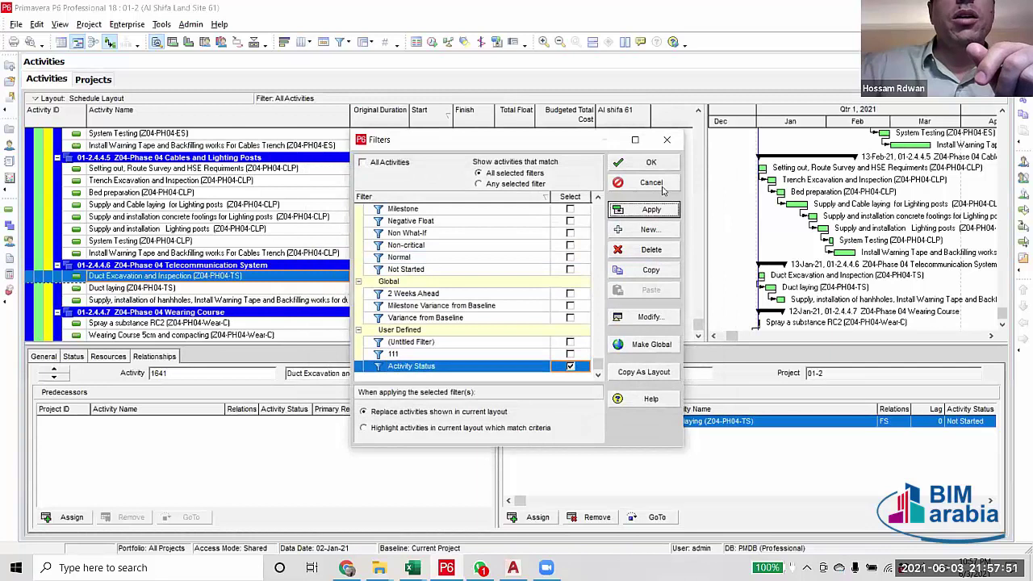
left_click(643, 163)
Assign the TS (Telecommunication) code value to the Z01-Phase 01 duct excavation and inspection activity in the Al shifa 61 column.
scroll(633, 184, "up", 5)
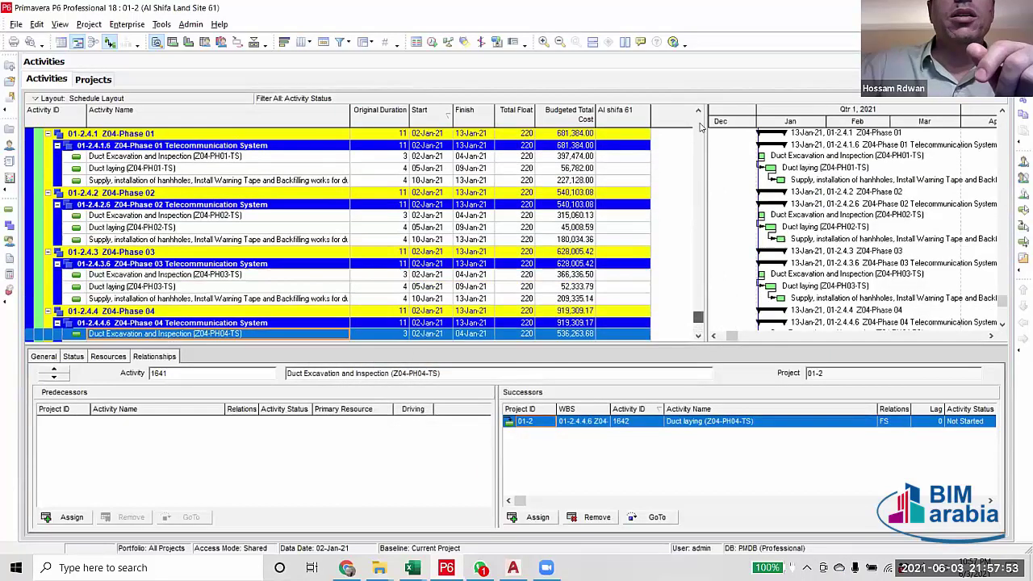
double_click(632, 186)
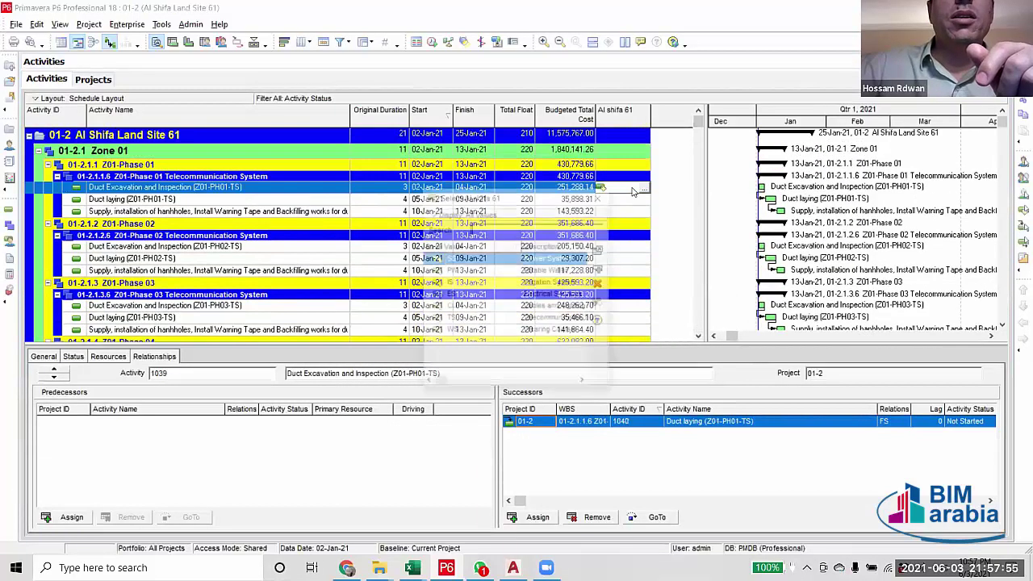
double_click(540, 320)
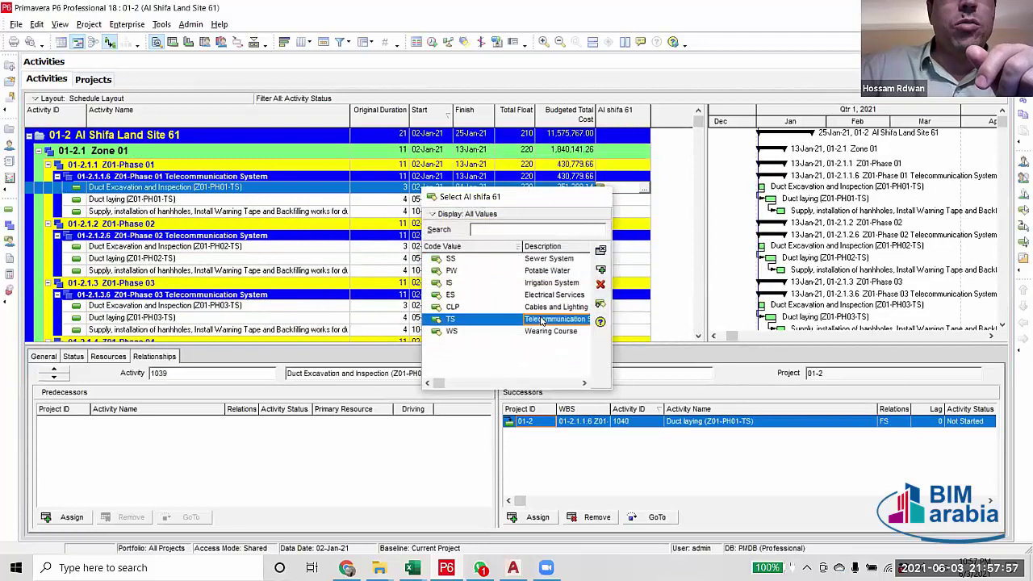
Select all filtered telecommunication activities through Z04-Phase 04 and fill the TS value down the Al shifa 61 column.
scroll(698, 126, "down", 3)
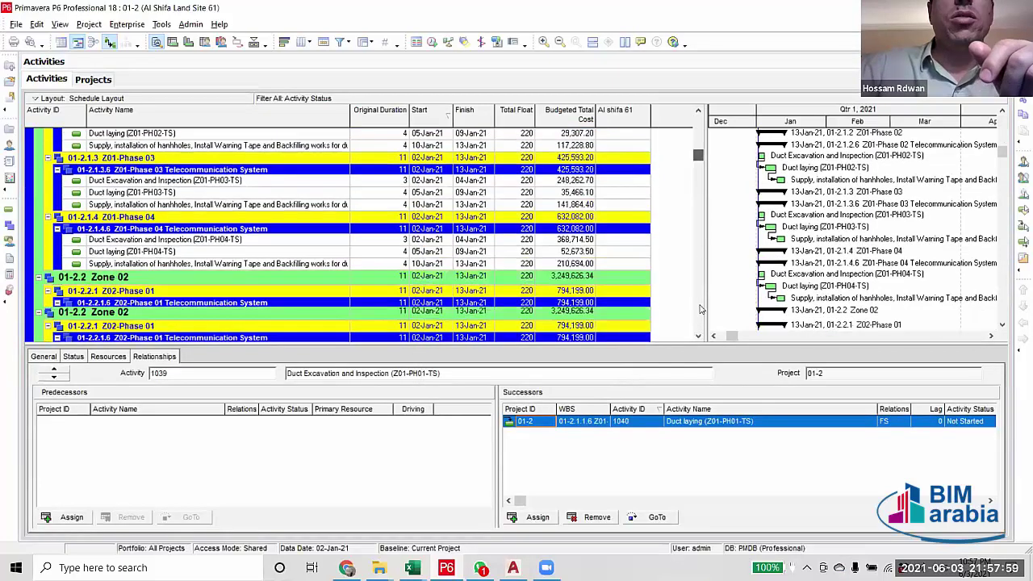
scroll(695, 127, "up", 3)
left_click_drag(697, 123, 637, 353)
left_click_drag(621, 133, 622, 335)
right_click(626, 335)
left_click(663, 84)
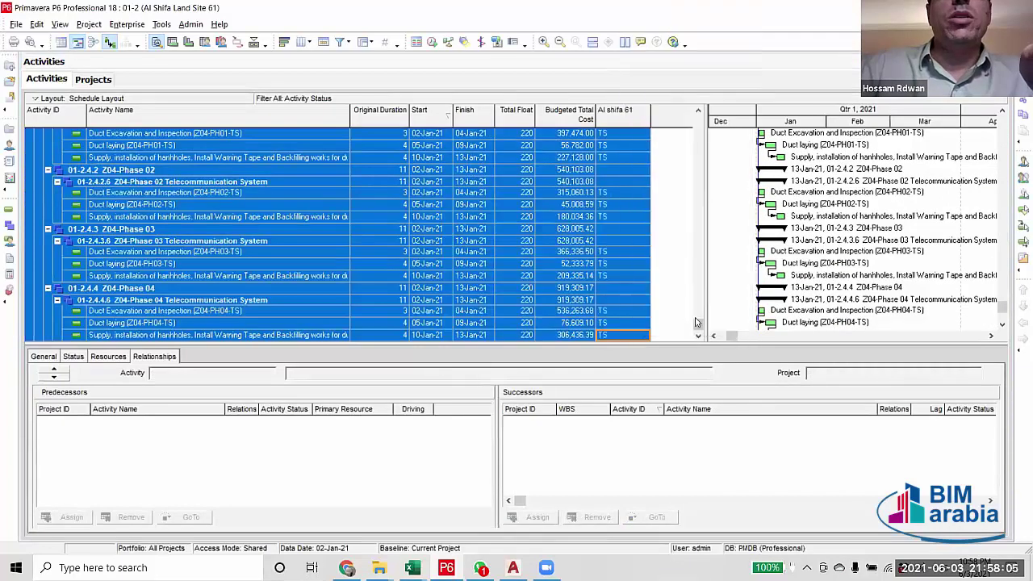
scroll(617, 189, "up", 10)
left_click(617, 189)
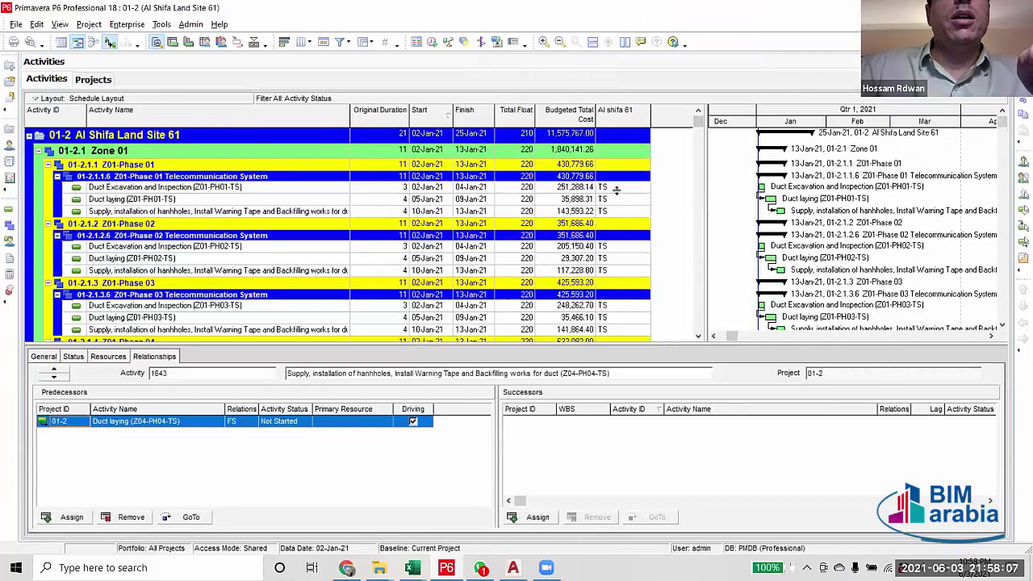
Show all activities again in place of the Activity Status filter and check the Al shifa 61 codes across the schedule.
left_click(341, 42)
left_click(391, 163)
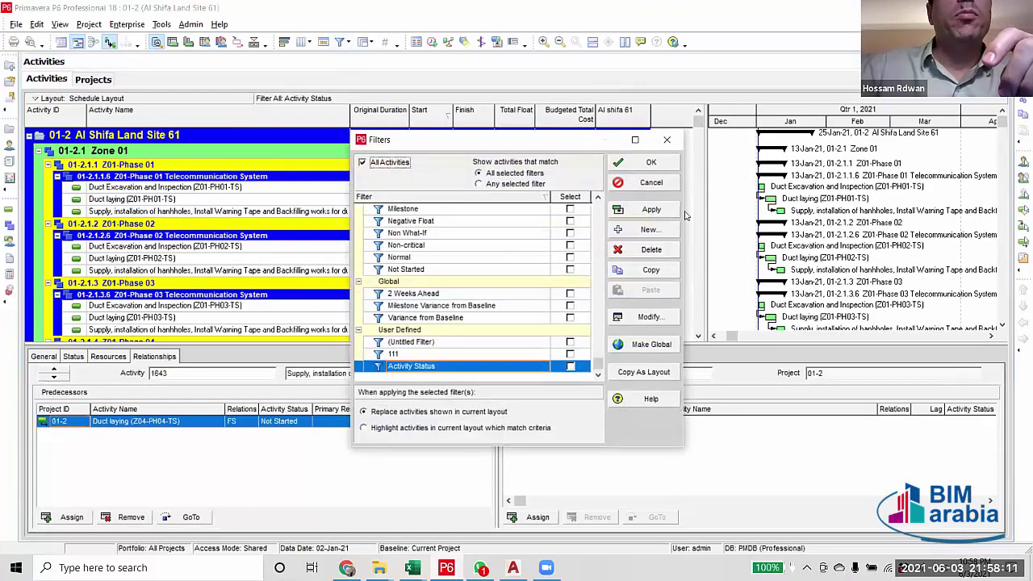
left_click(650, 209)
left_click(653, 163)
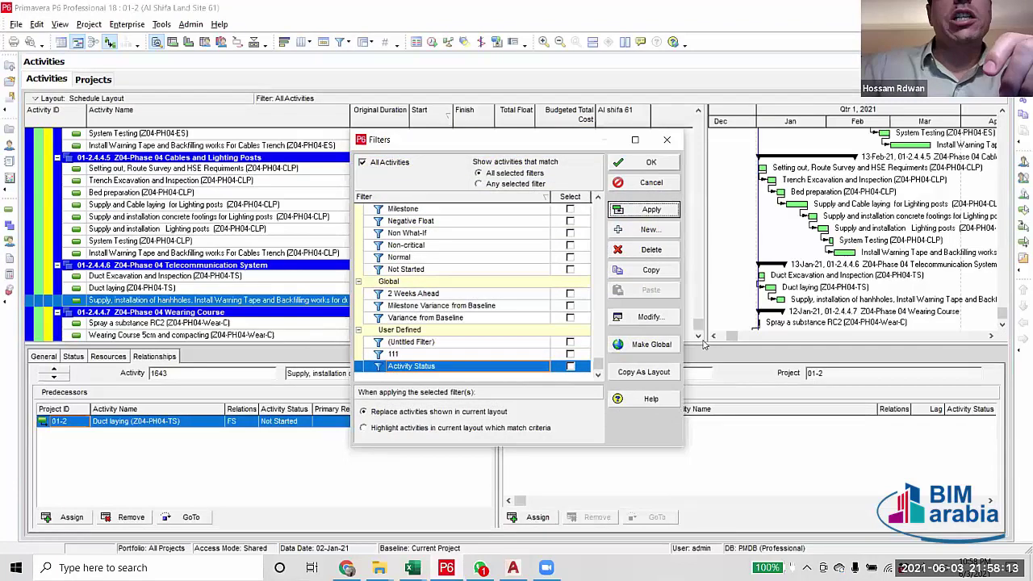
scroll(698, 331, "down", 10)
scroll(698, 139, "up", 15)
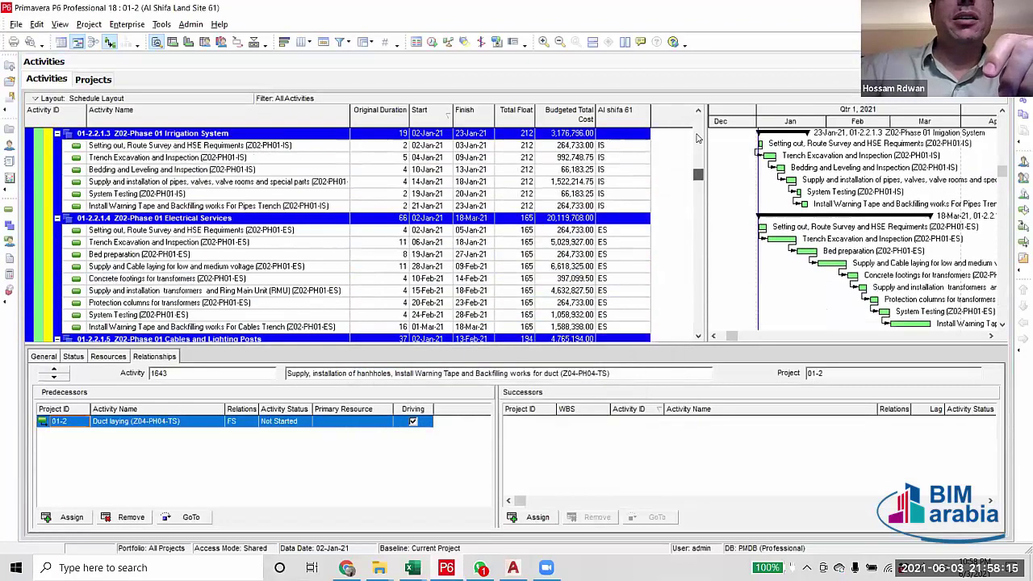
scroll(627, 234, "down", 10)
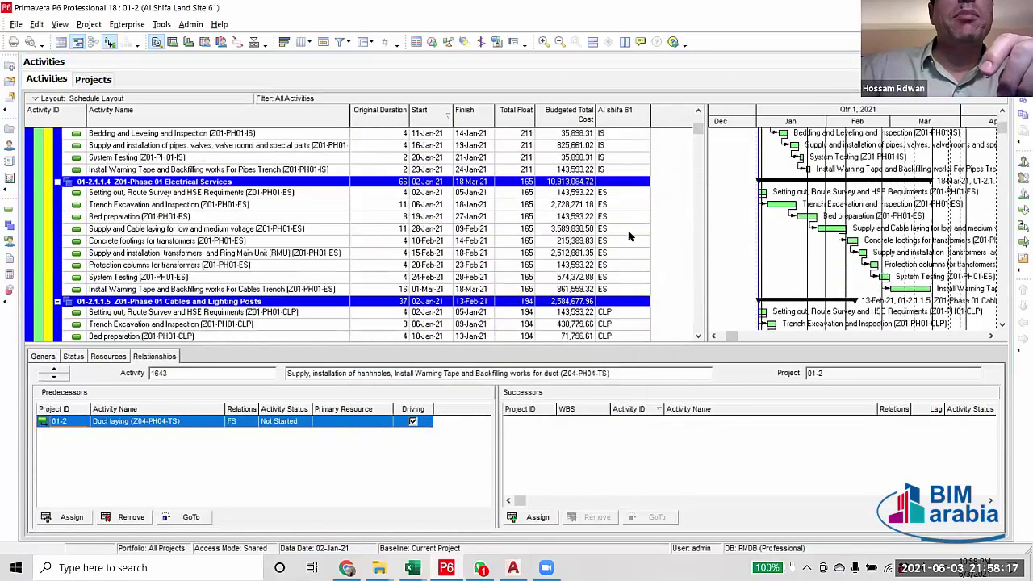
scroll(640, 244, "up", 4)
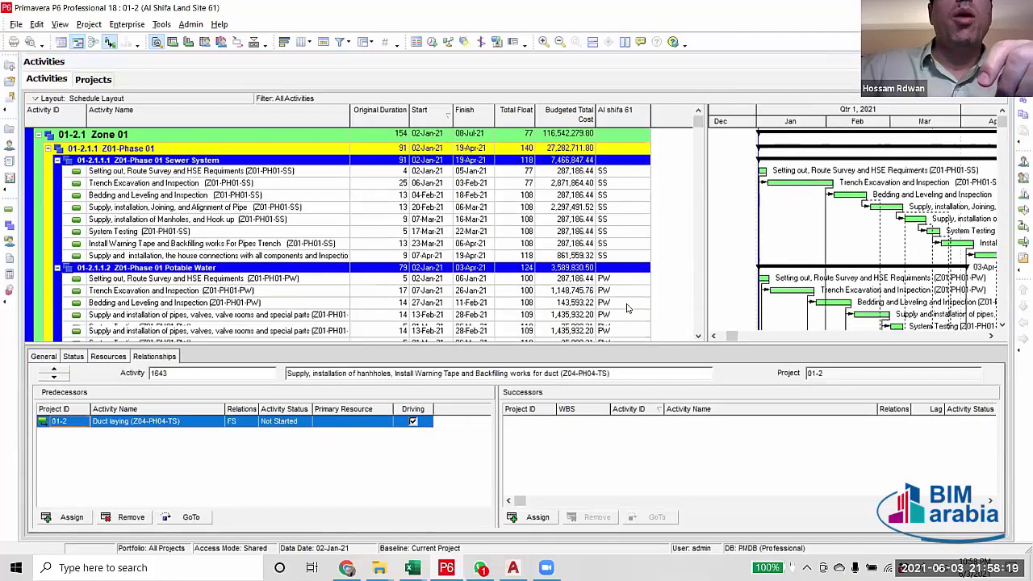
Find the Z01-Phase 01 Wearing Course group and select the -Wear-C suffix in its Spray a substance RC2 activity name.
scroll(621, 291, "down", 14)
scroll(601, 324, "down", 5)
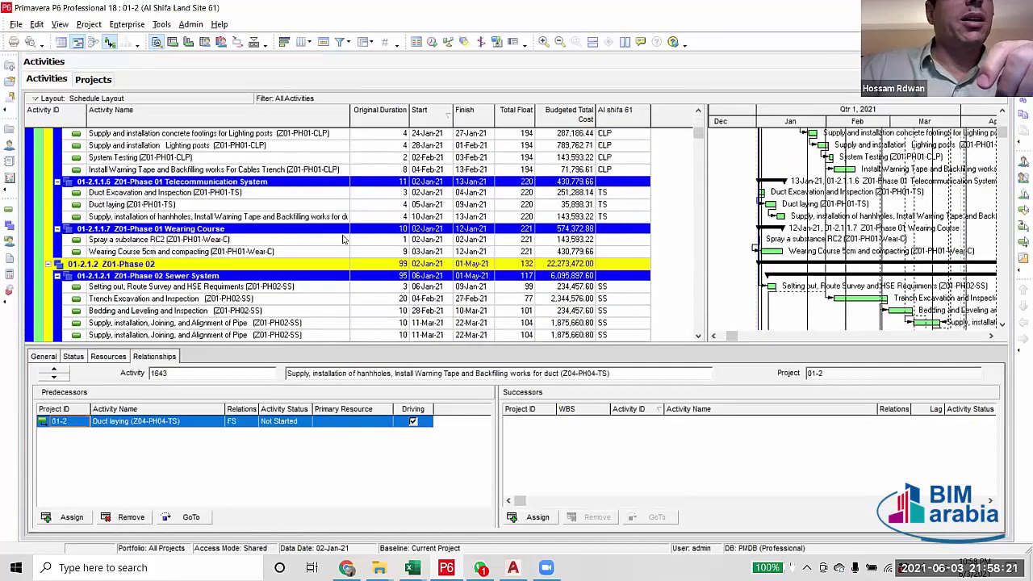
scroll(299, 151, "up", 2)
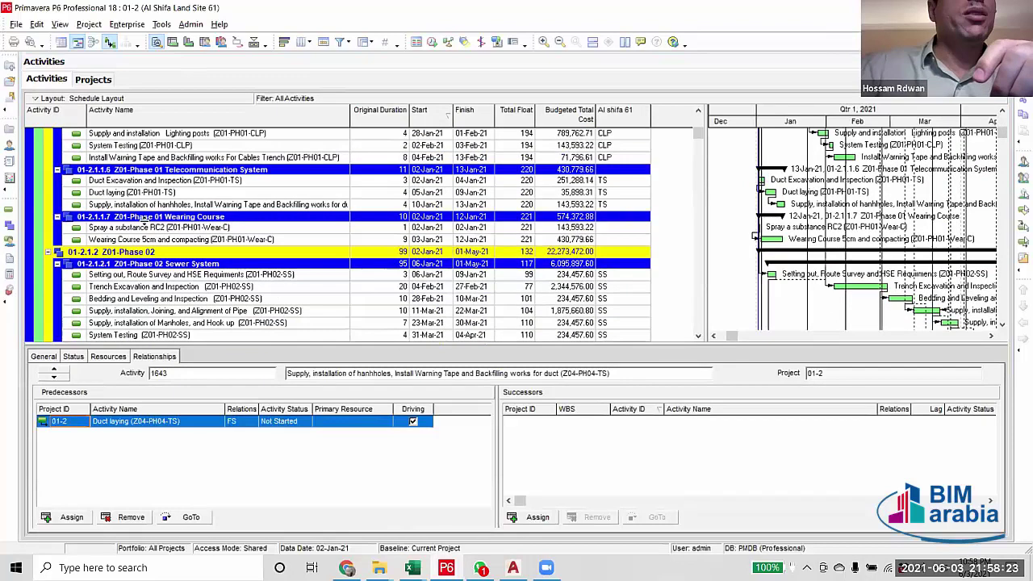
left_click(212, 229)
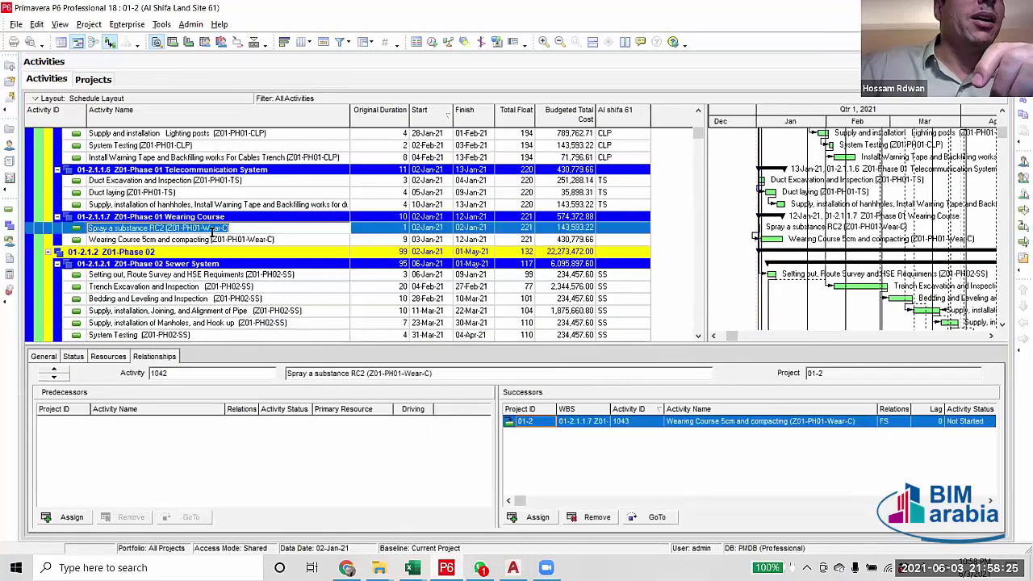
left_click(220, 229)
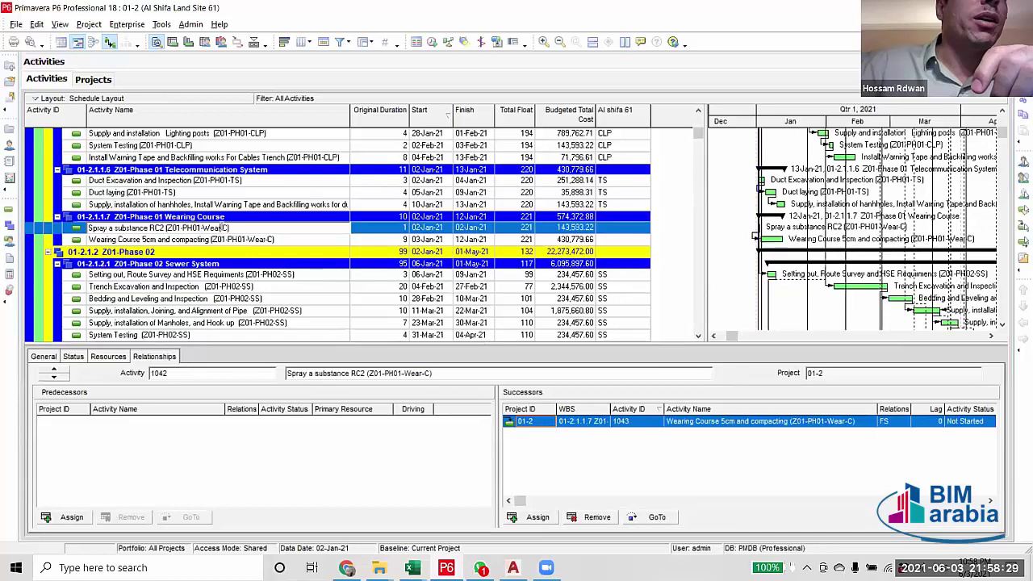
left_click_drag(229, 229, 201, 229)
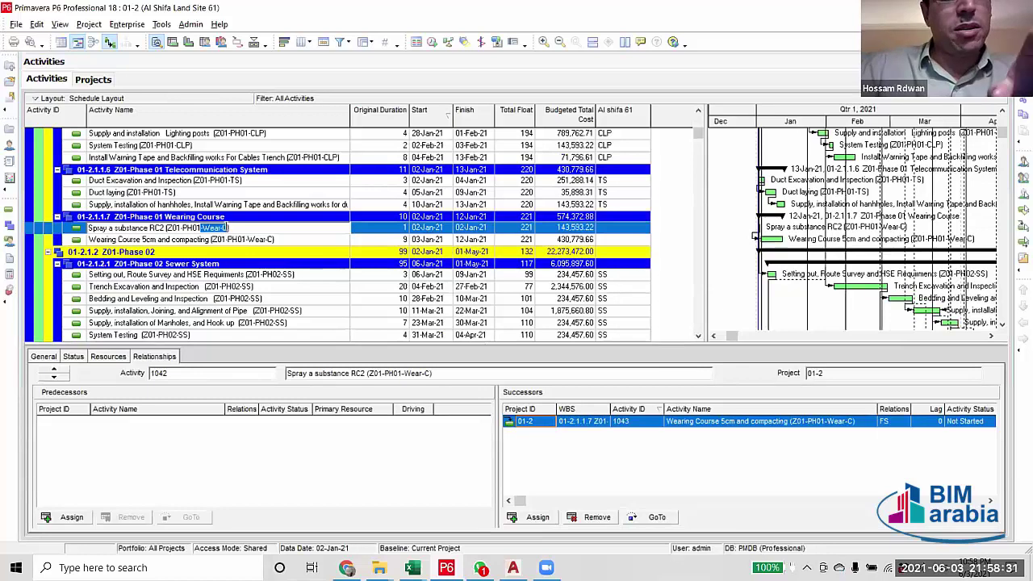
left_click(626, 228)
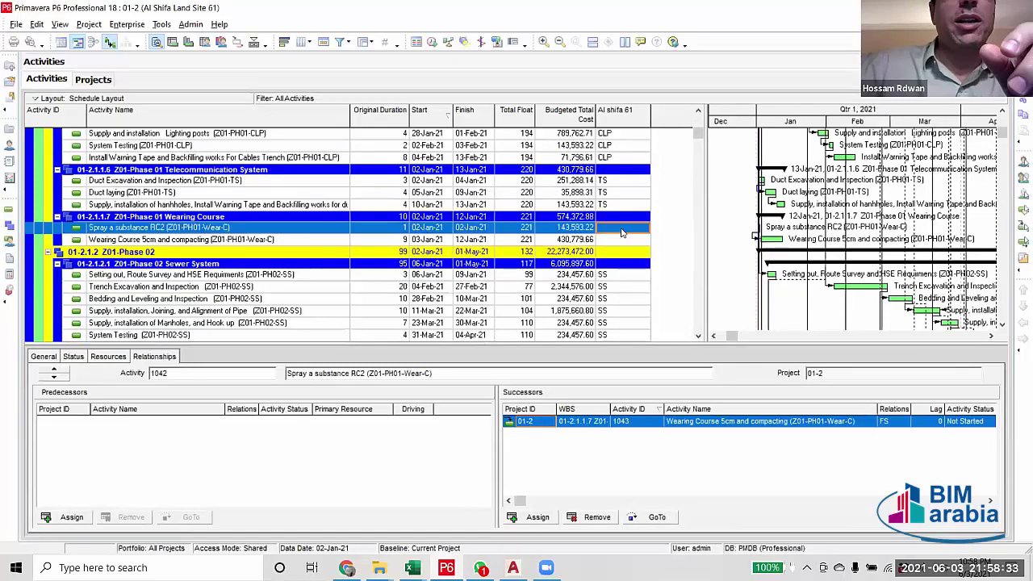
left_click(644, 230)
left_click(600, 198)
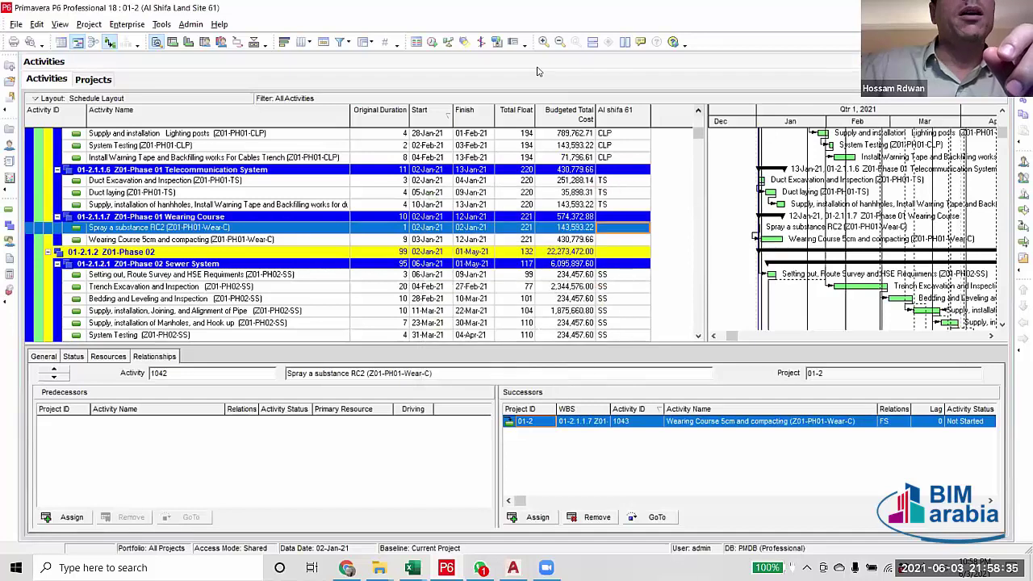
Change the Activity Status filter to activity names containing -Wear-C, the wearing course suffix, and apply it.
left_click(339, 41)
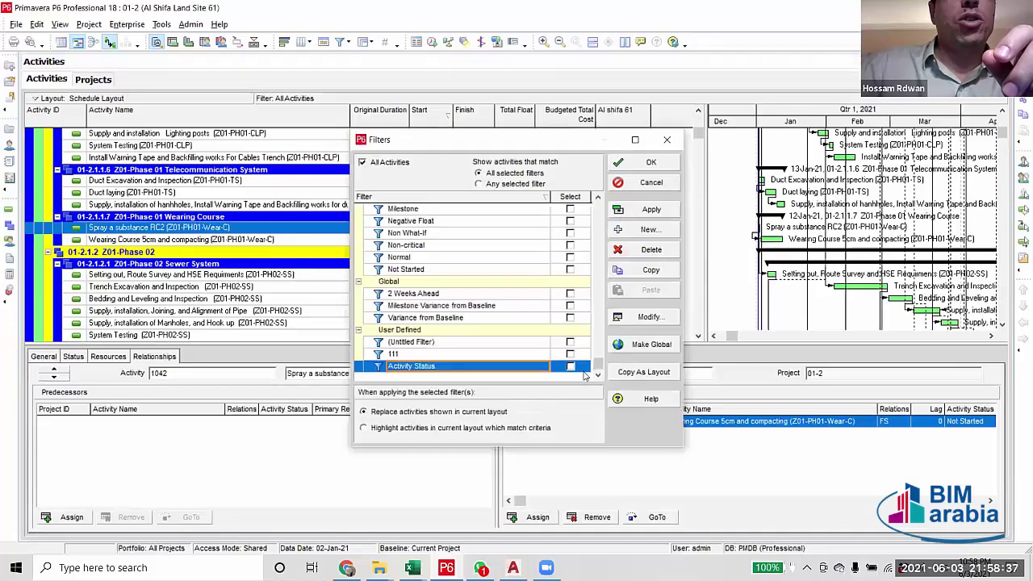
left_click(650, 316)
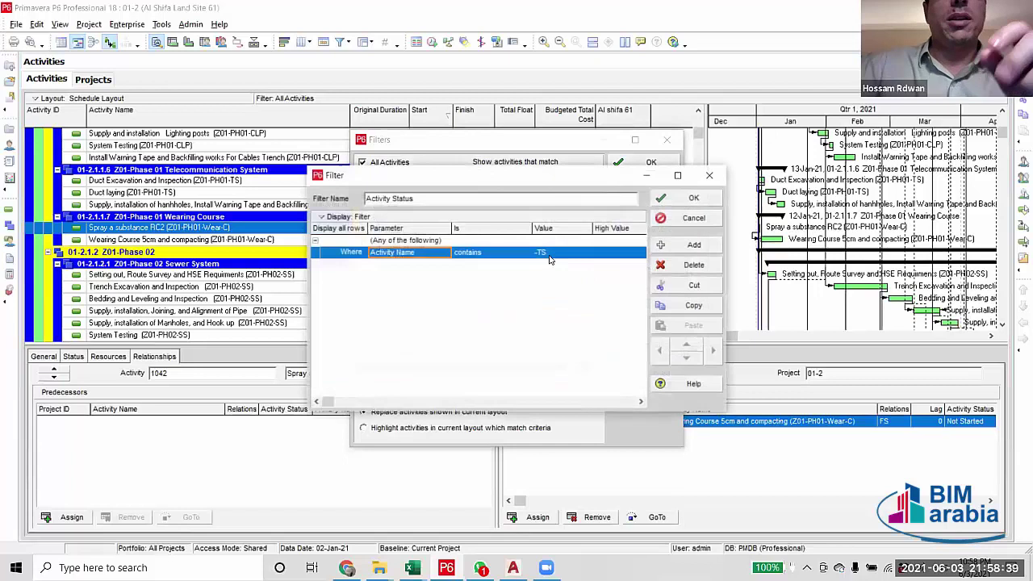
left_click(548, 253)
type("-Wear-C")
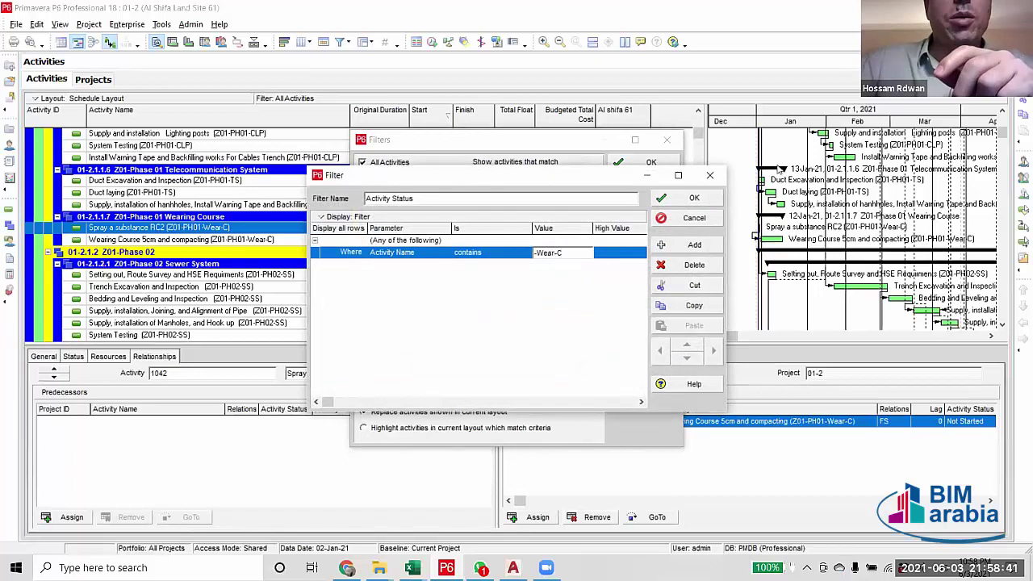
left_click(693, 198)
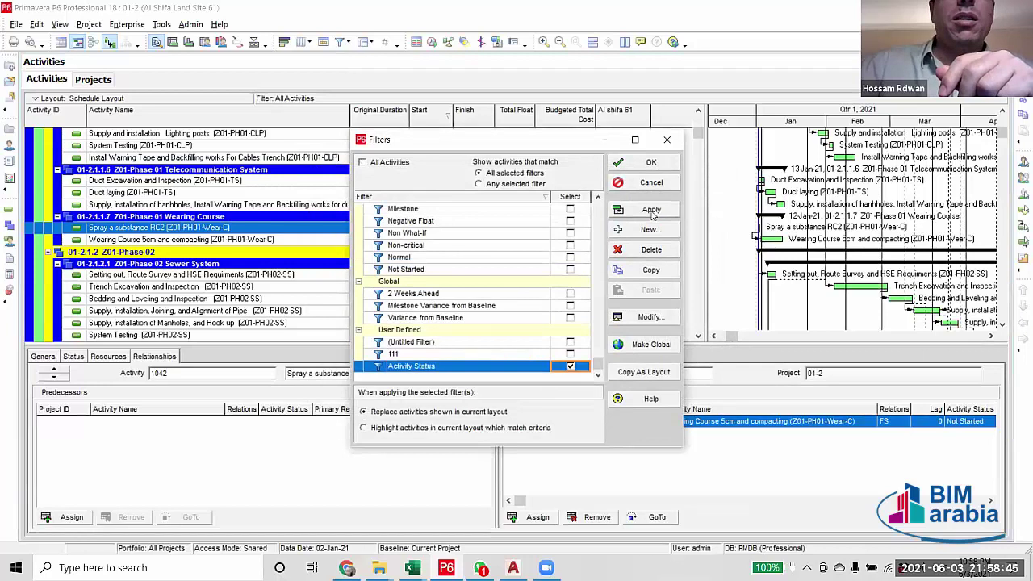
left_click(650, 209)
left_click(643, 183)
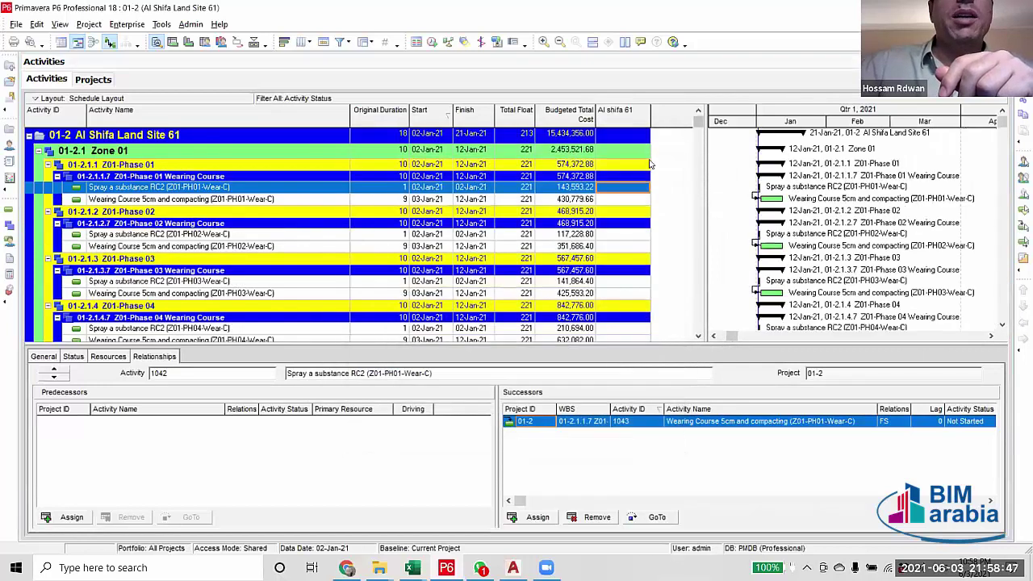
Assign the WS code value to the Z01-Phase 01 Spray a substance RC2 activity in the Al shifa 61 column.
double_click(643, 184)
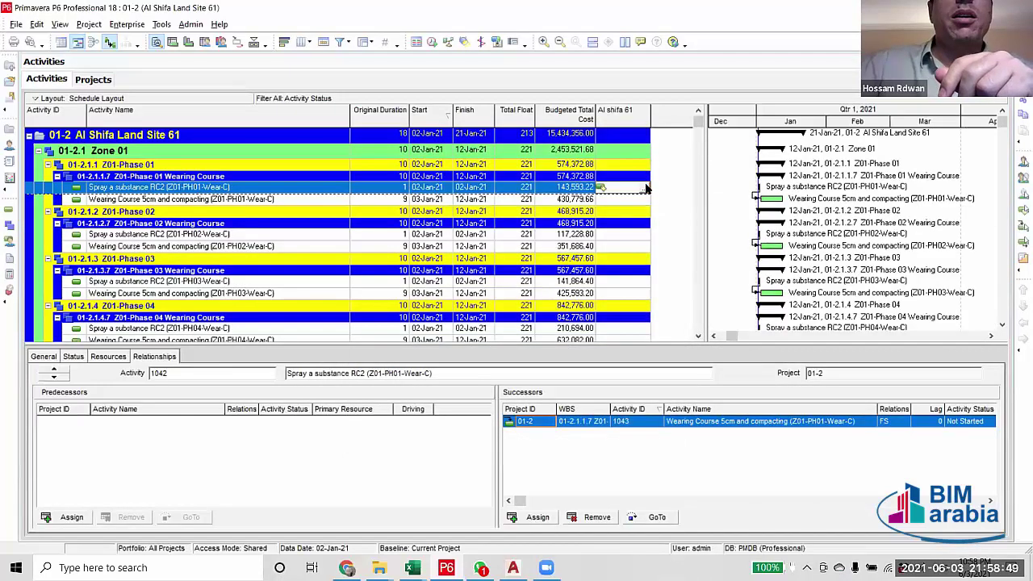
left_click(552, 331)
double_click(551, 333)
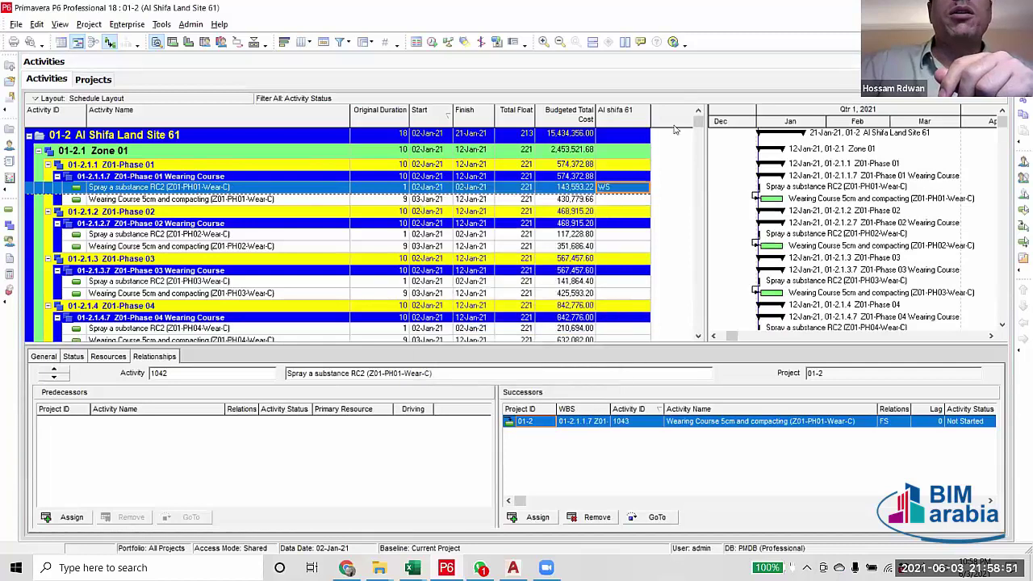
Select all filtered wearing course activities through Z04-Phase 04 and fill the WS value down the Al shifa 61 column.
scroll(713, 211, "down", 12)
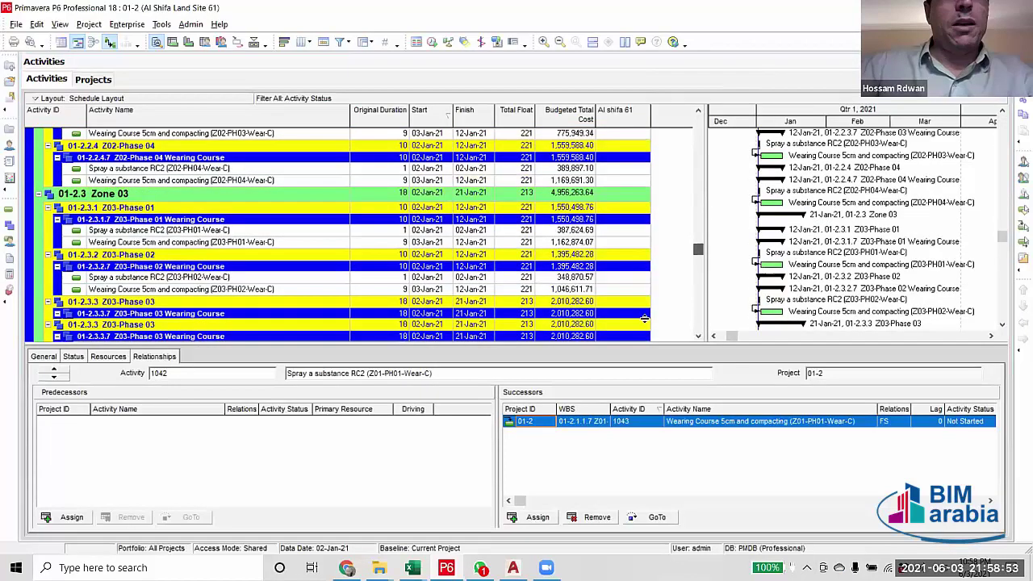
left_click(641, 326)
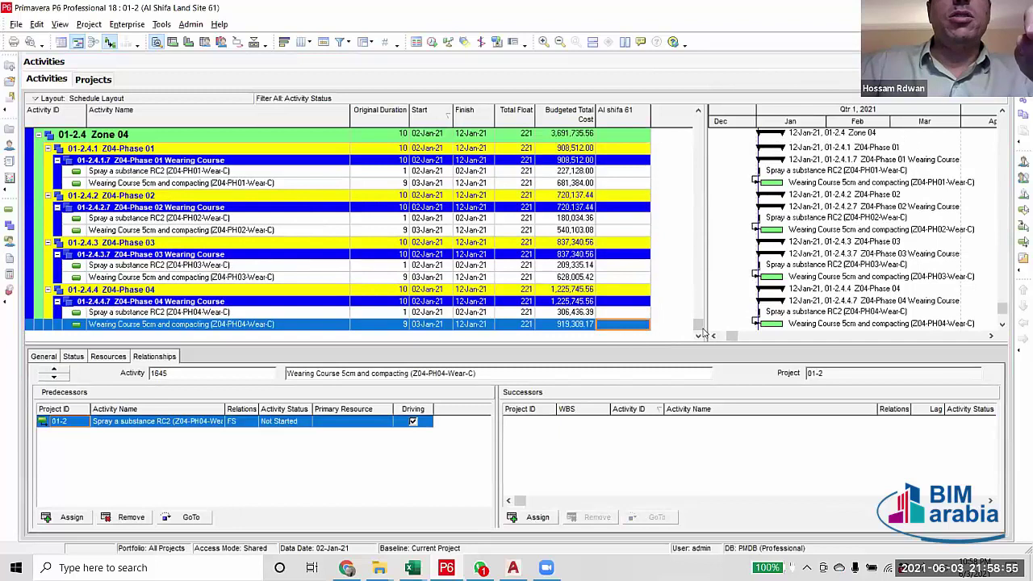
mouse_move(699, 321)
left_mouse_down()
mouse_move(706, 93)
mouse_move(672, 339)
mouse_move(631, 331)
left_mouse_up()
left_click(635, 187)
key("ctrl+a")
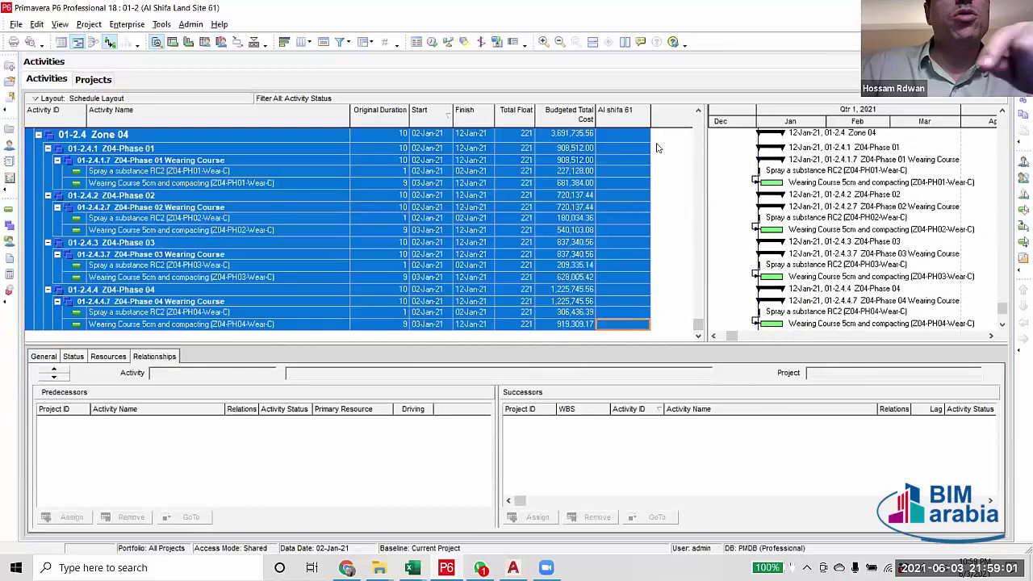
right_click(629, 329)
left_click(674, 75)
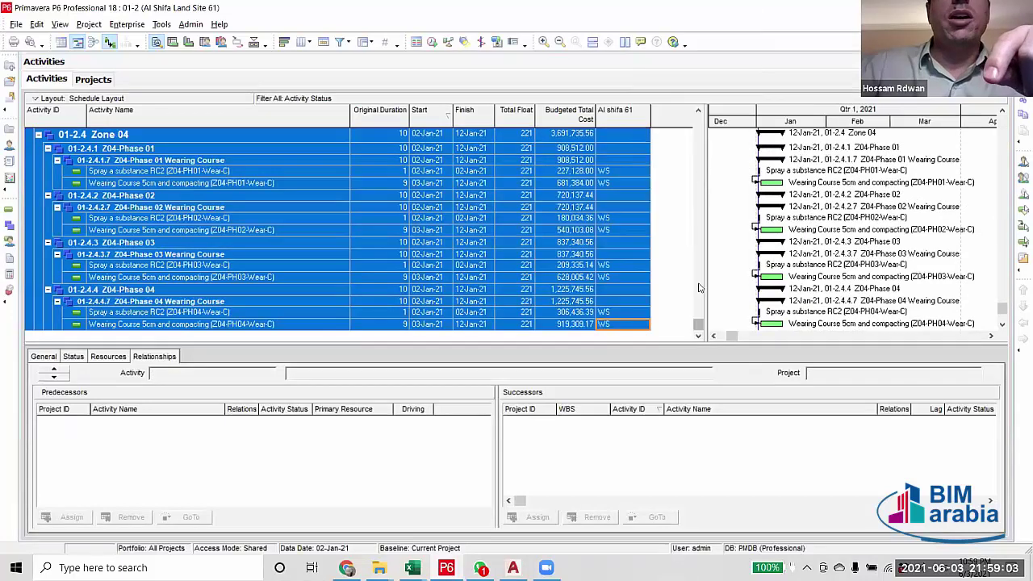
scroll(471, 235, "up", 12)
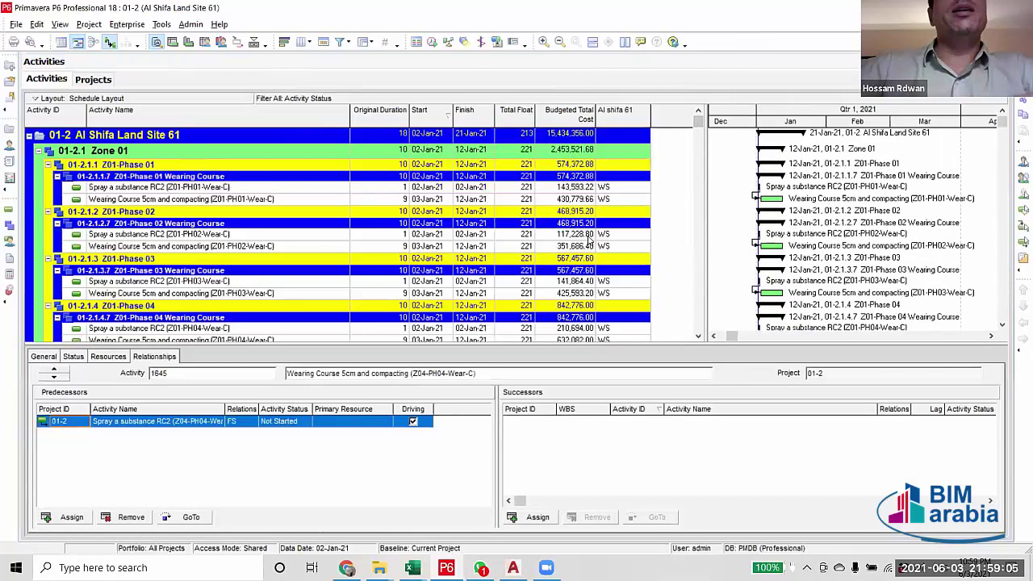
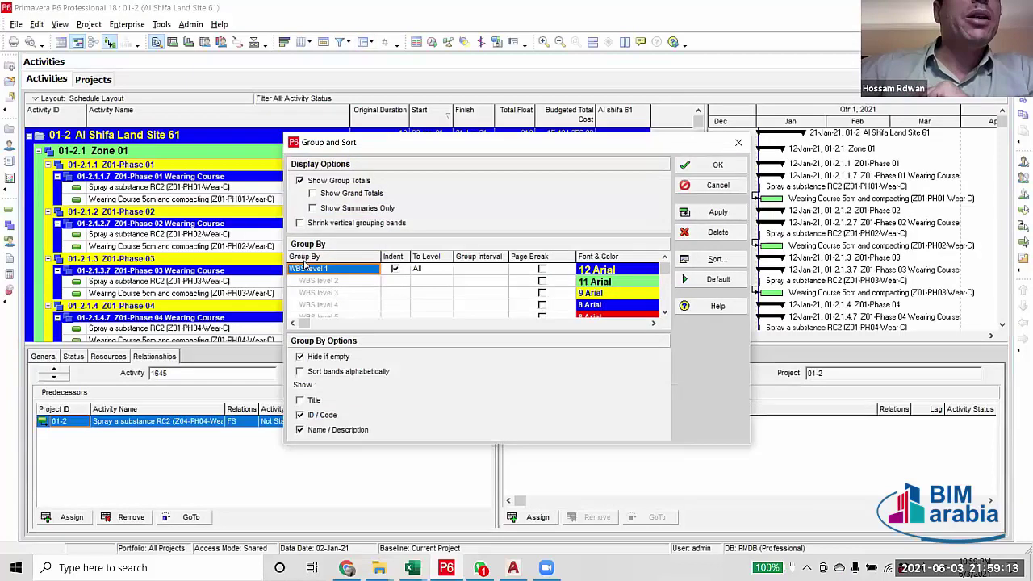
Set the first grouping level in Group and Sort to the Al shifa 61 activity code in place of WBS.
left_click(375, 270)
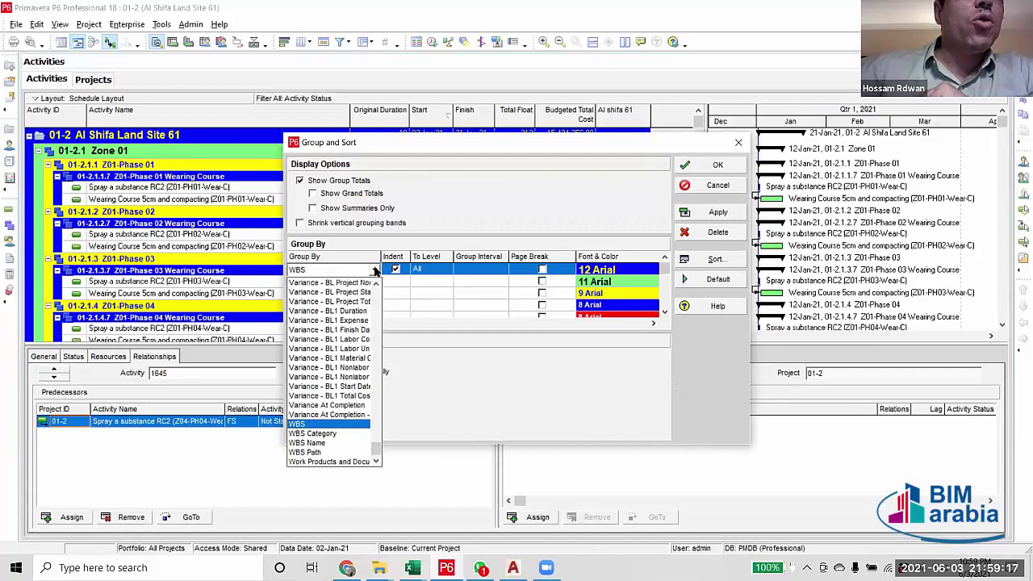
key("Home")
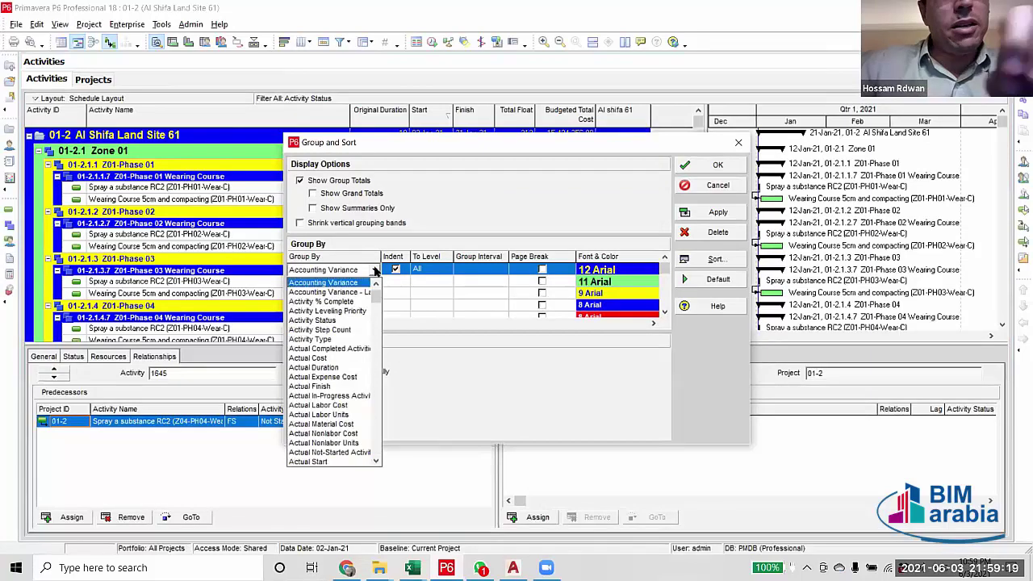
scroll(341, 388, "up", 1)
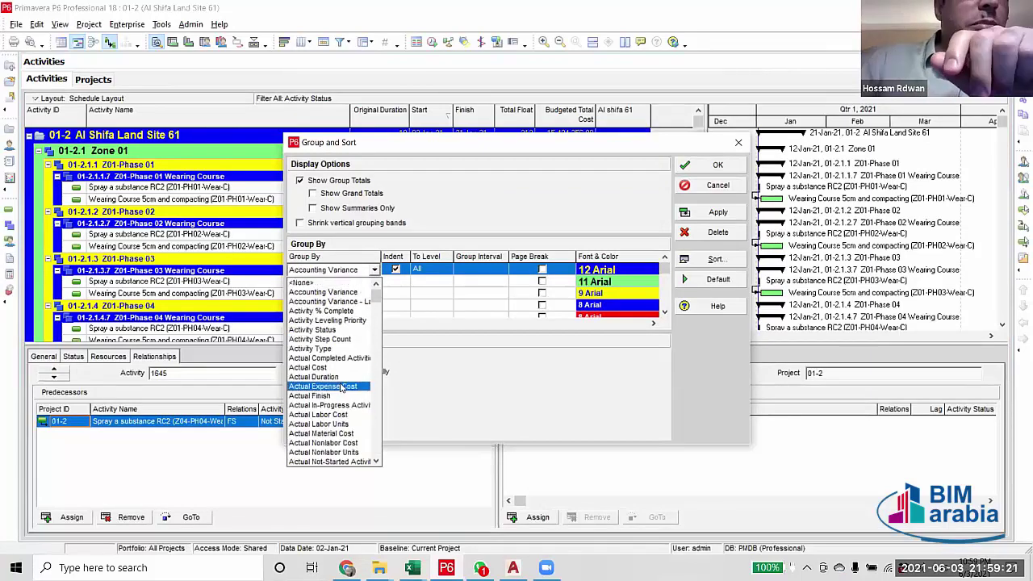
scroll(330, 347, "down", 4)
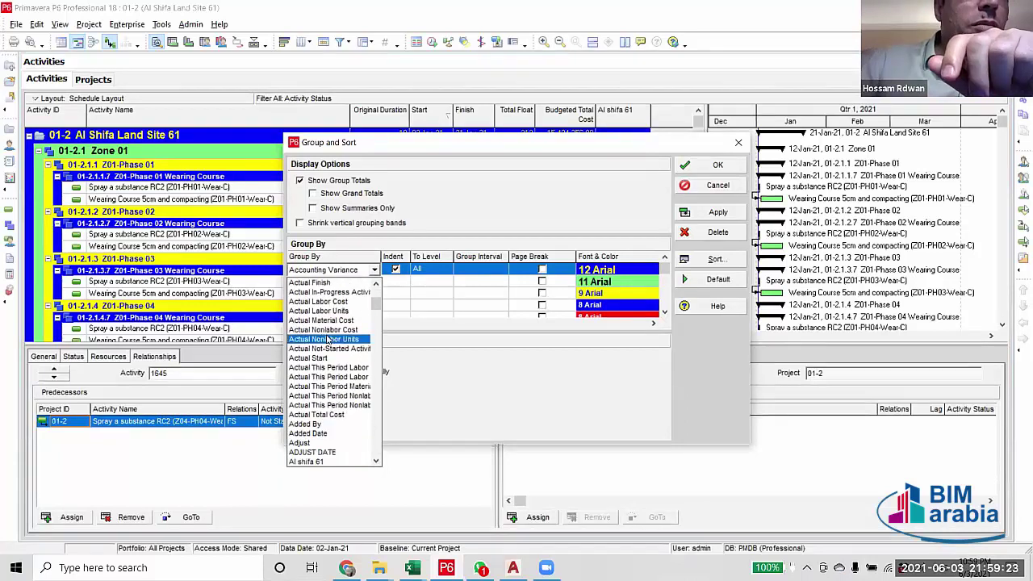
scroll(327, 341, "down", 3)
scroll(304, 379, "down", 3)
left_click(303, 379)
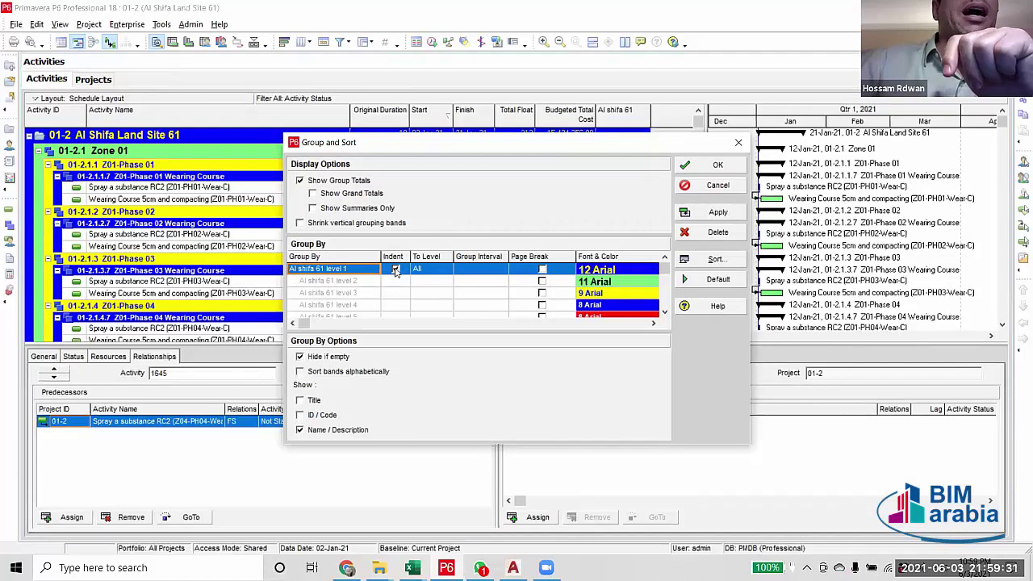
Turn off indenting for the Al shifa 61 grouping, try a second grouping level beneath it, and delete that level.
left_click(395, 270)
left_click(368, 282)
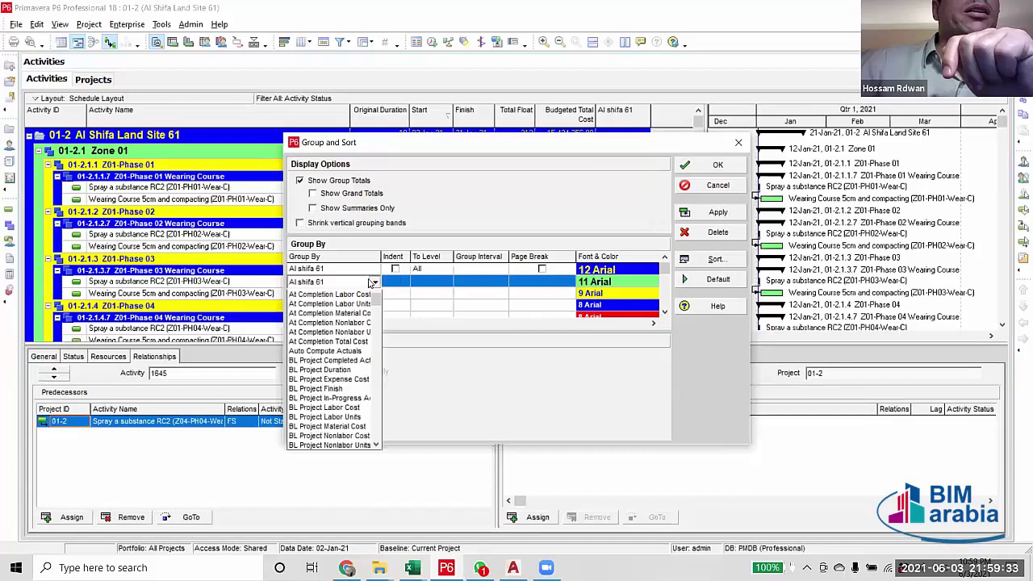
left_click(369, 282)
left_click(372, 281)
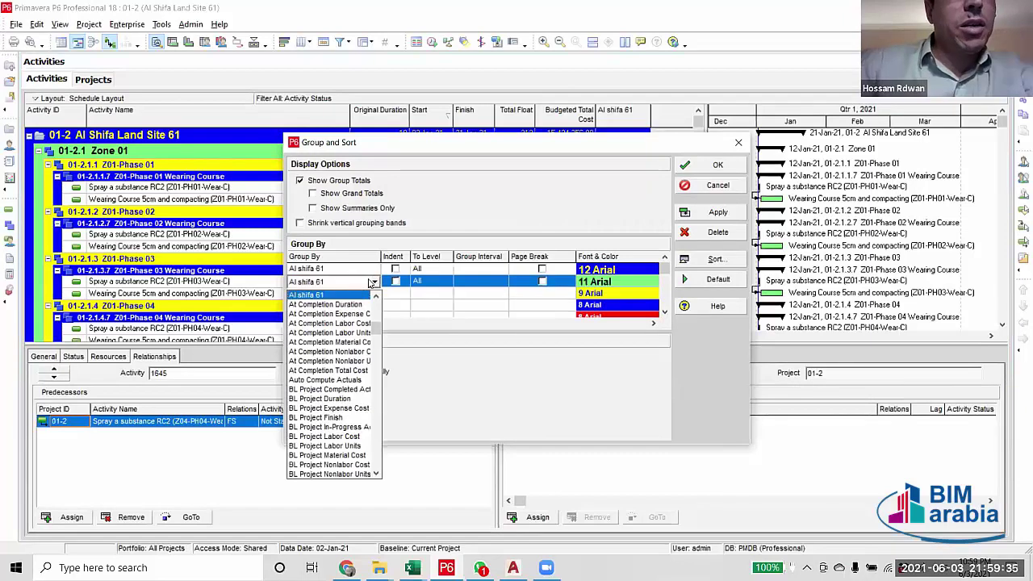
key("s")
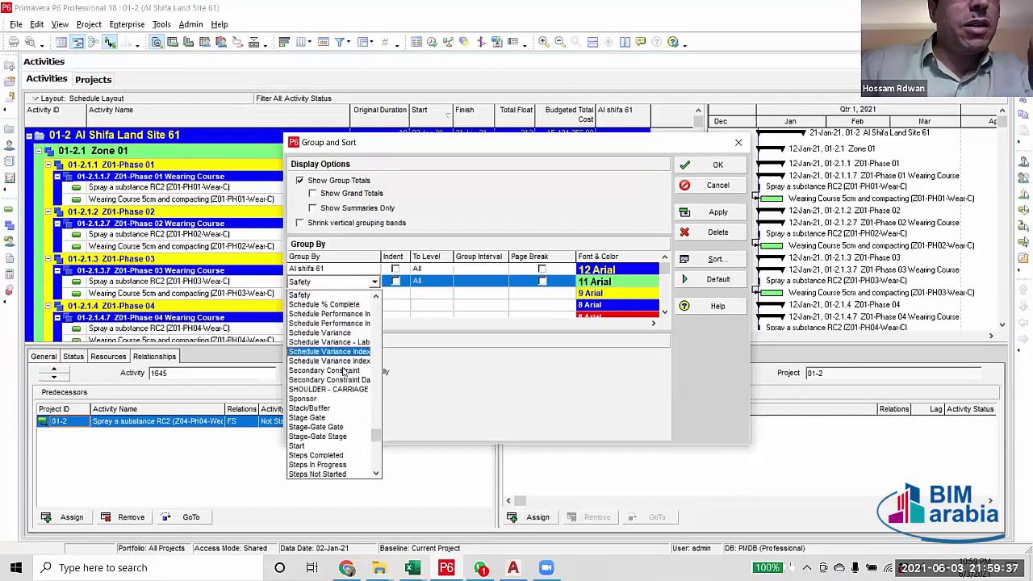
scroll(343, 376, "down", 3)
scroll(343, 376, "down", 4)
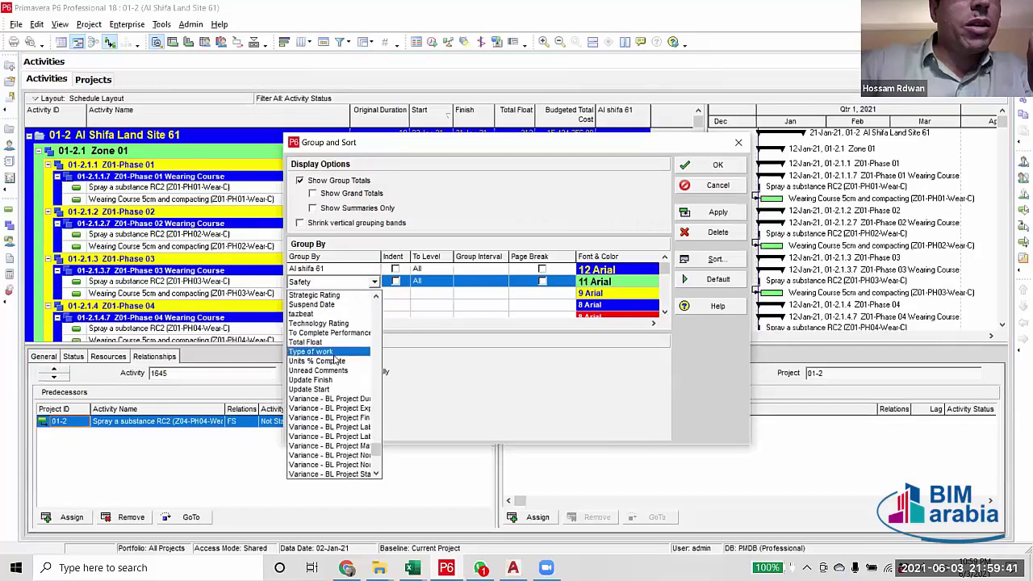
scroll(335, 361, "down", 5)
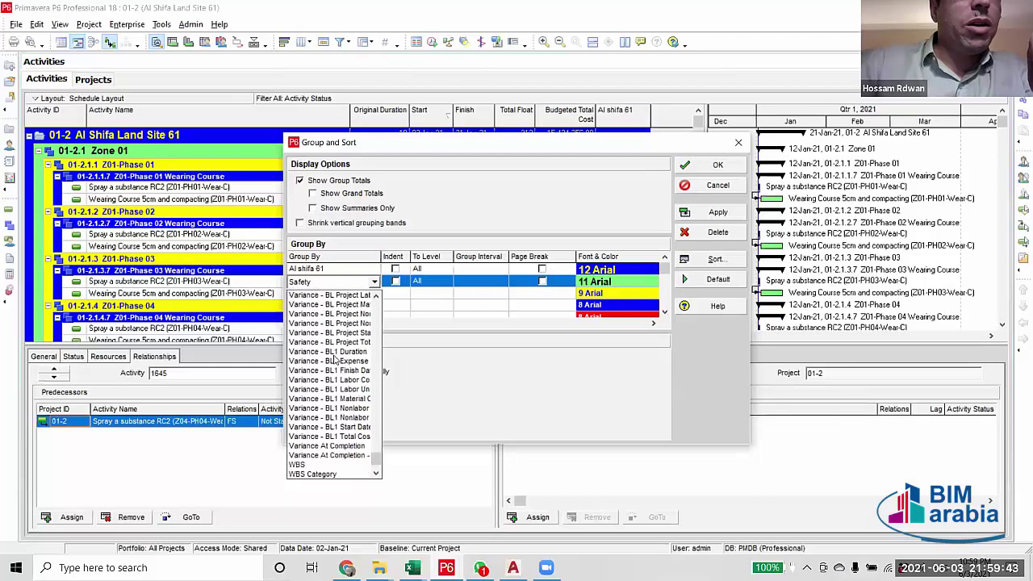
left_click(397, 292)
left_click(396, 281)
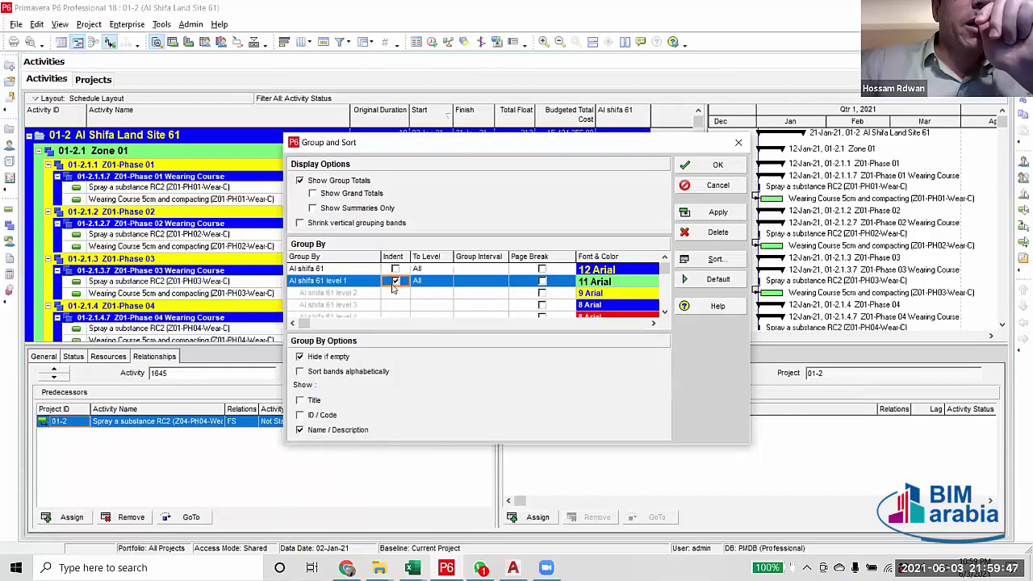
left_click(714, 233)
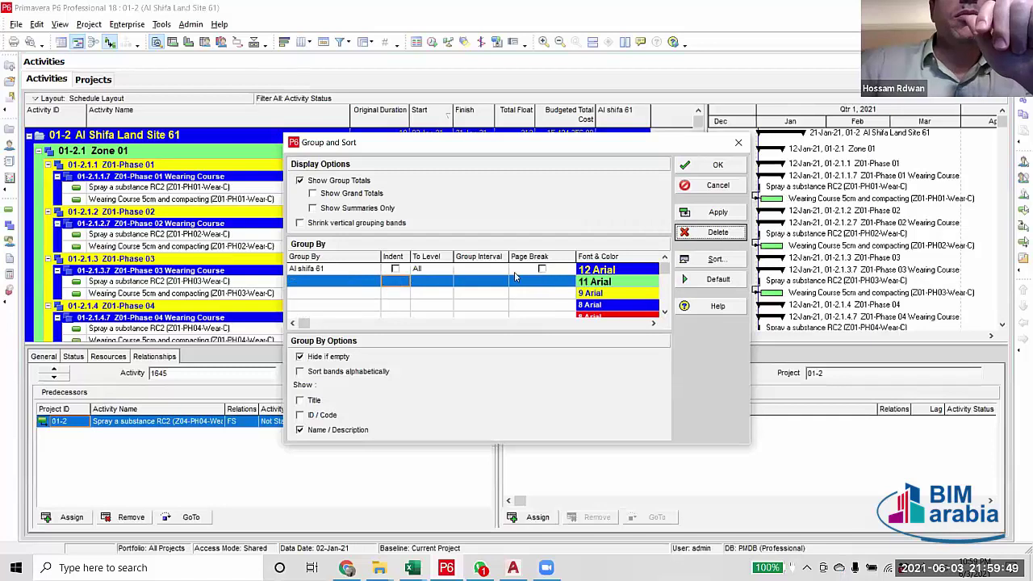
Turn on indenting for the Al shifa 61 grouping level and apply the grouping to the activity list.
left_click(396, 268)
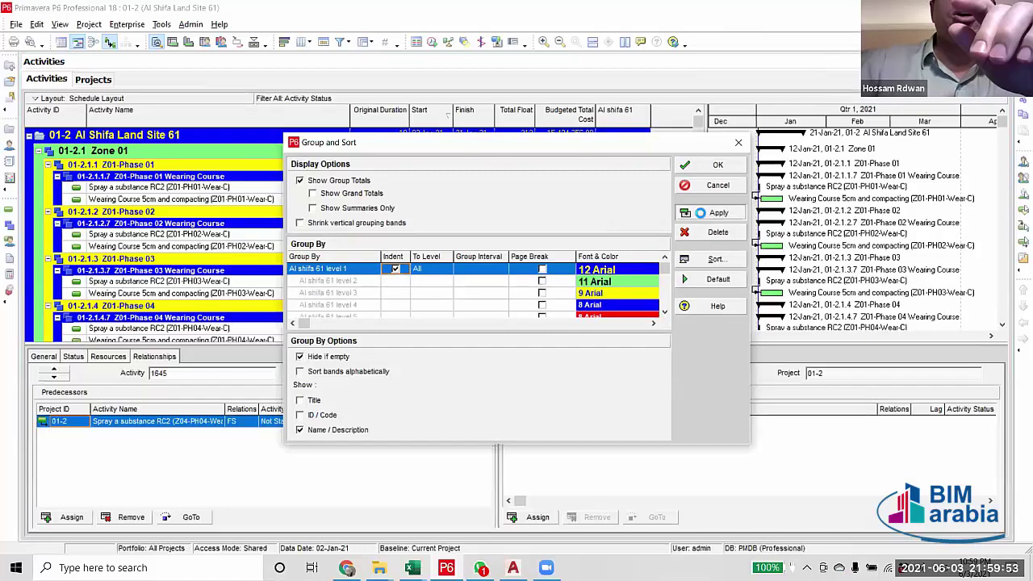
left_click(717, 212)
left_click(717, 164)
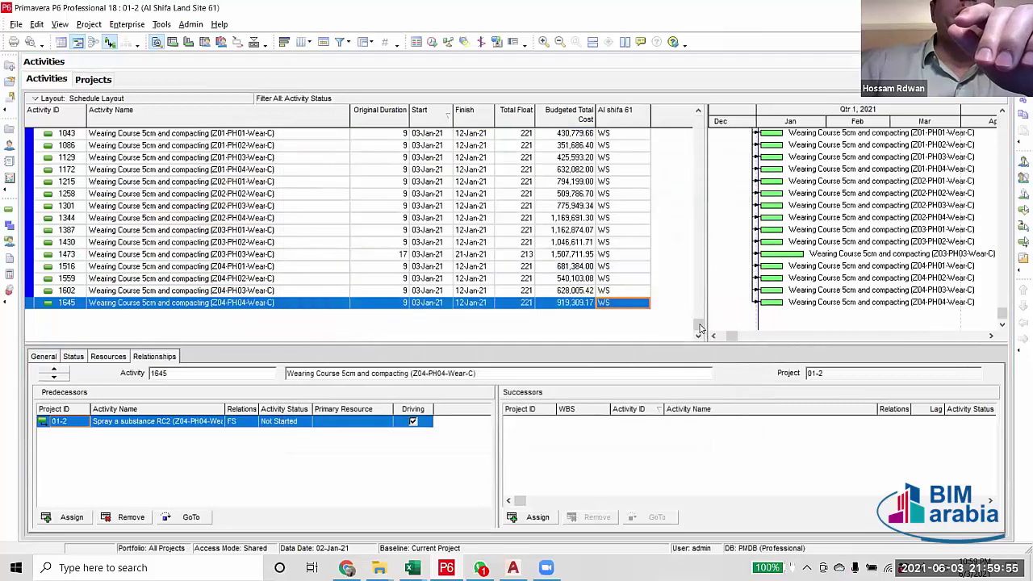
scroll(698, 327, "up", 5)
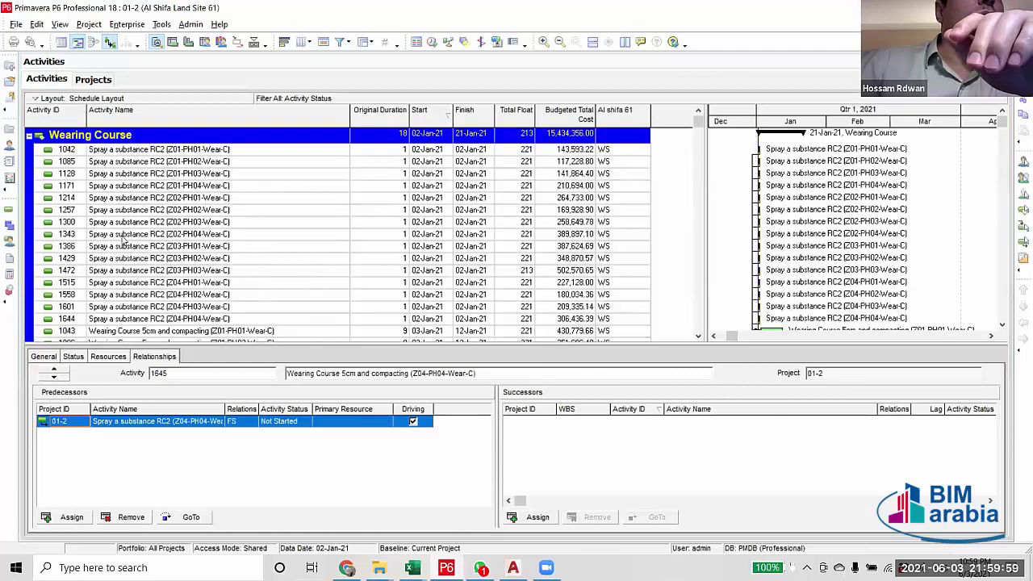
Turn off indenting for the Al shifa 61 grouping level in Group and Sort and apply it to the activity list.
scroll(124, 238, "down", 2)
scroll(323, 202, "up", 2)
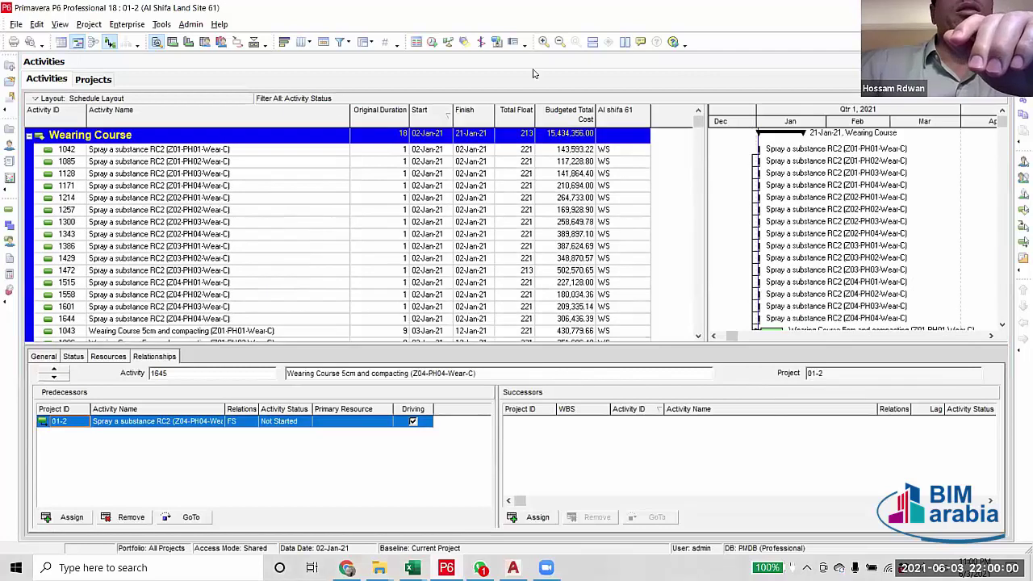
left_click(348, 45)
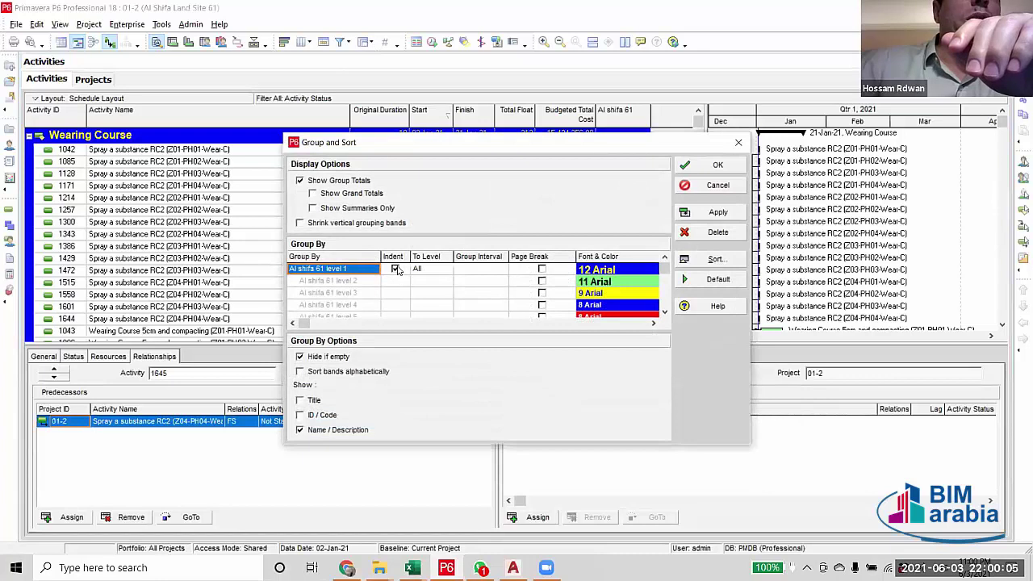
left_click(396, 270)
left_click(394, 270)
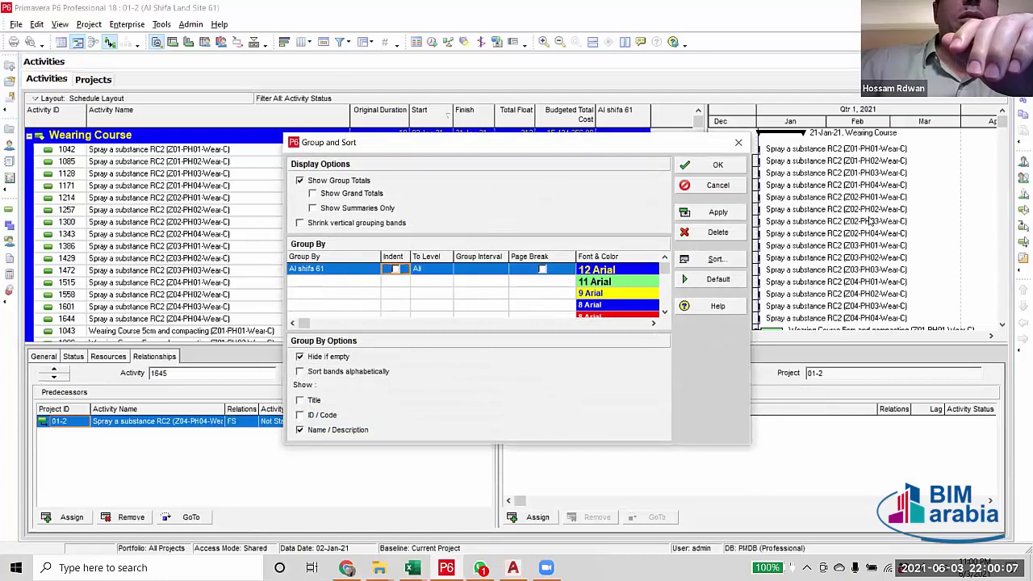
left_click(736, 212)
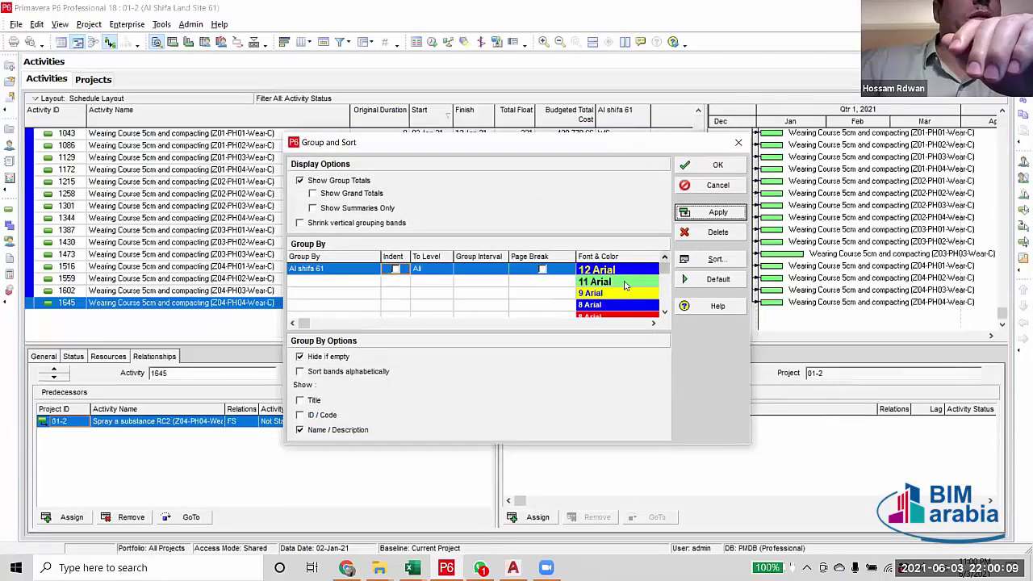
left_click(712, 186)
scroll(701, 137, "up", 2)
scroll(701, 137, "up", 4)
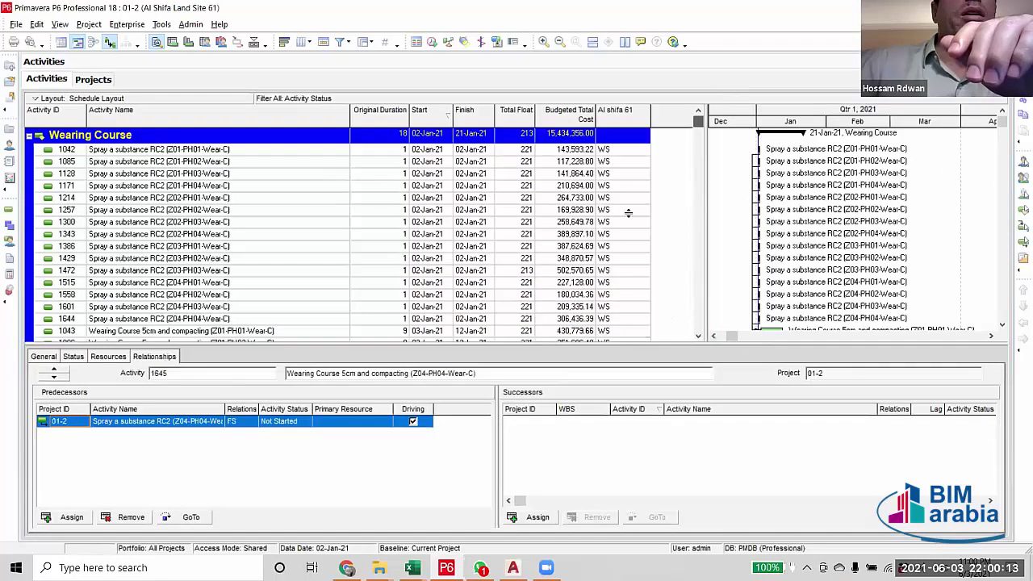
Replace the Activity Status filter with All Activities so the layout shows every activity.
left_click(339, 42)
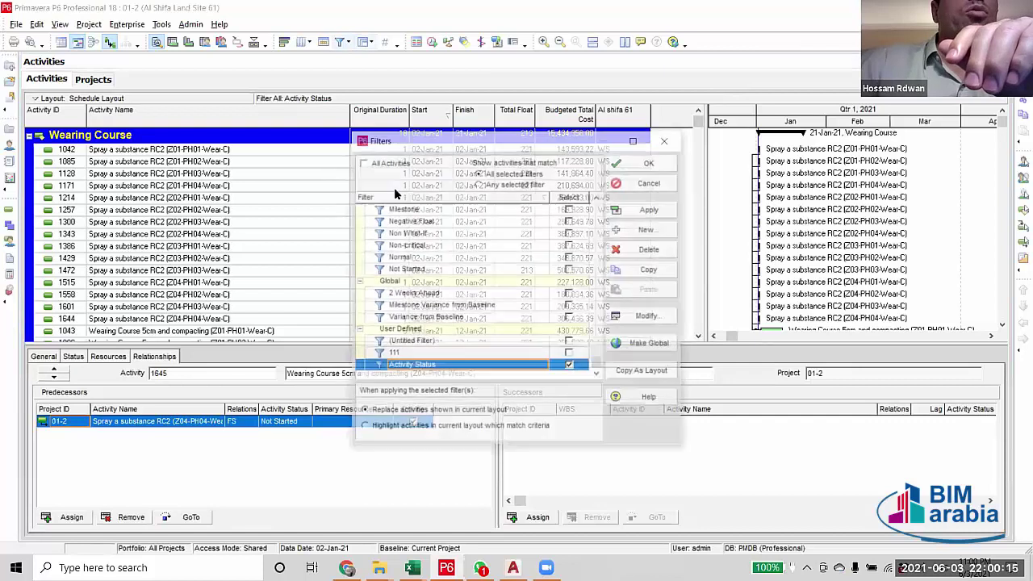
left_click(627, 208)
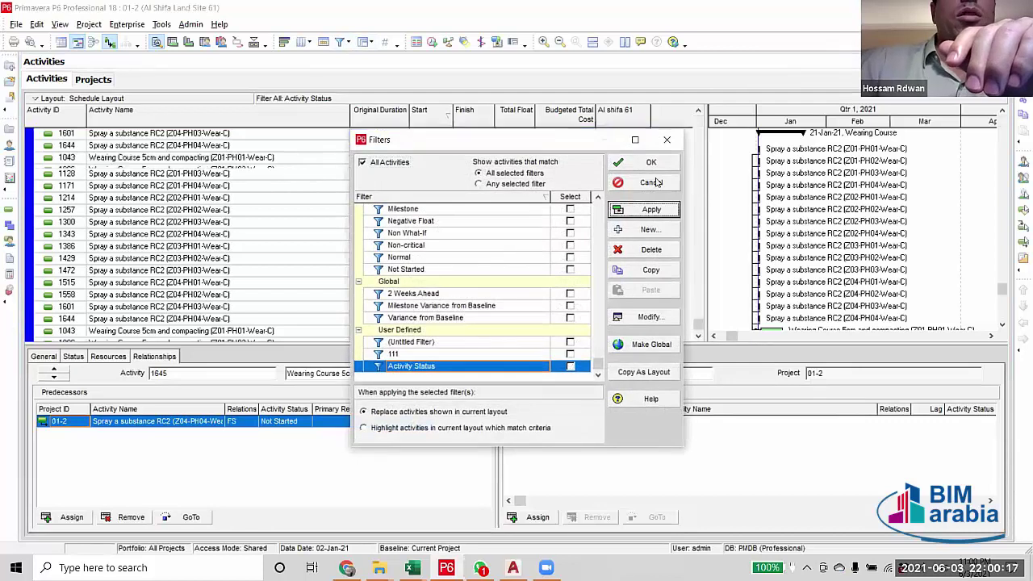
left_click(650, 164)
left_click_drag(700, 330, 699, 114)
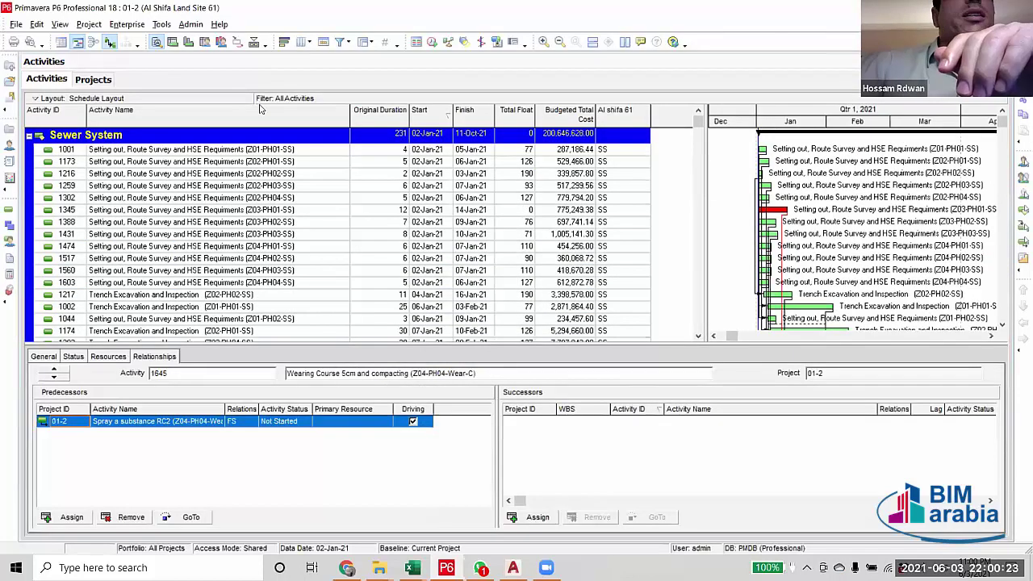
Examine the activities grouped under Sewer System and Potable Water and their Al shifa 61 code values.
scroll(154, 194, "down", 8)
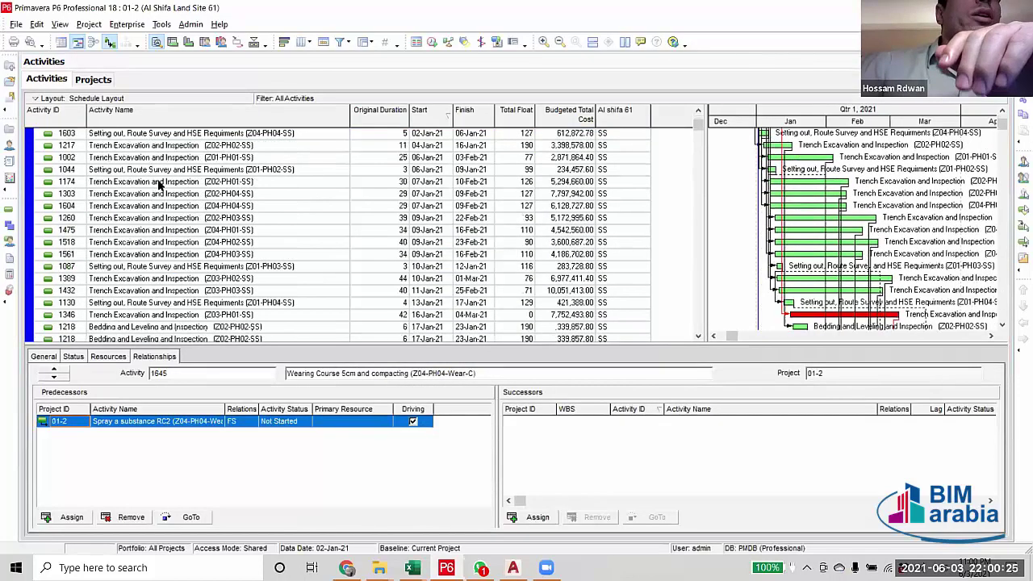
scroll(173, 229, "down", 15)
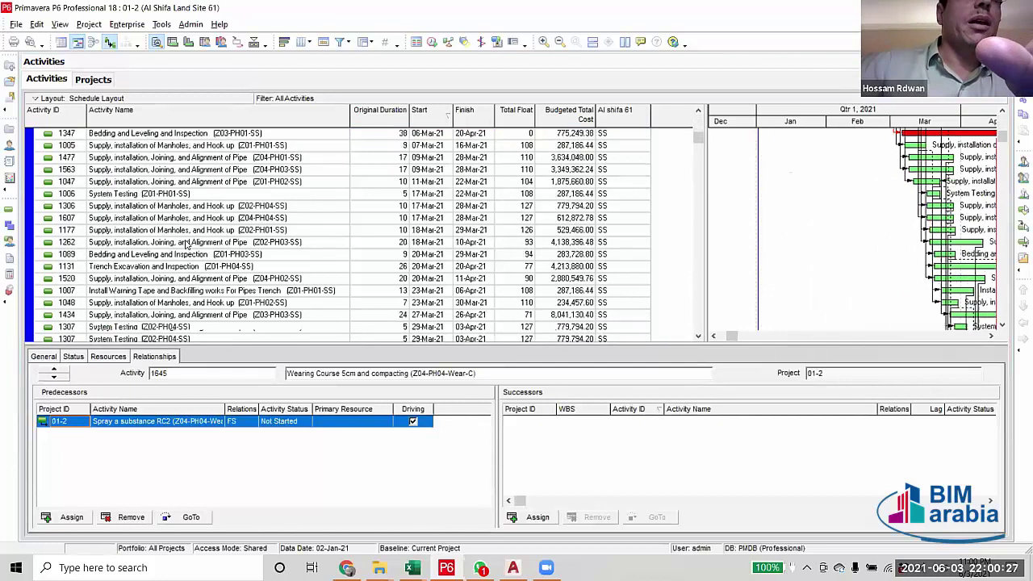
left_click_drag(692, 157, 703, 164)
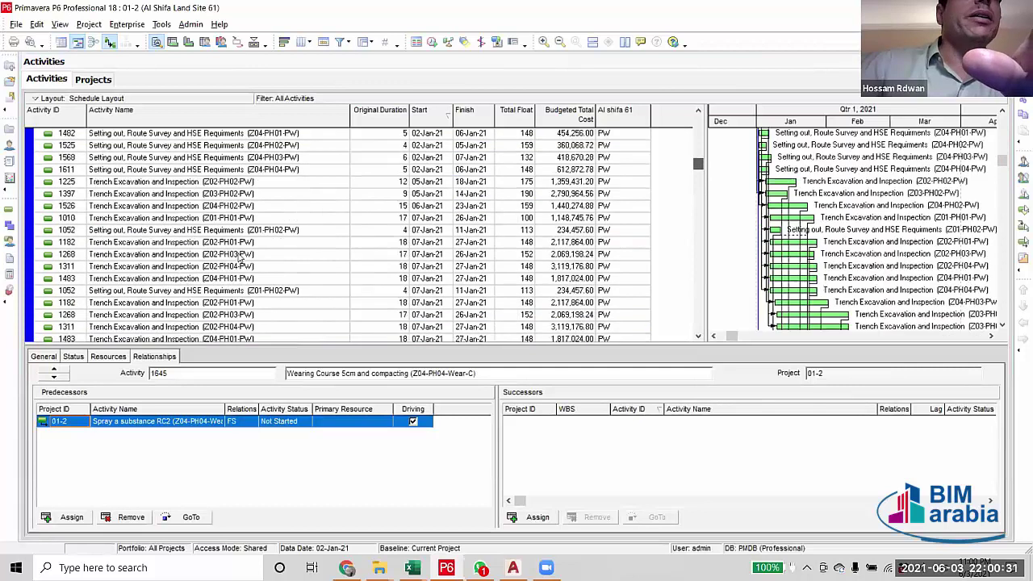
scroll(169, 264, "up", 3)
scroll(161, 274, "down", 2)
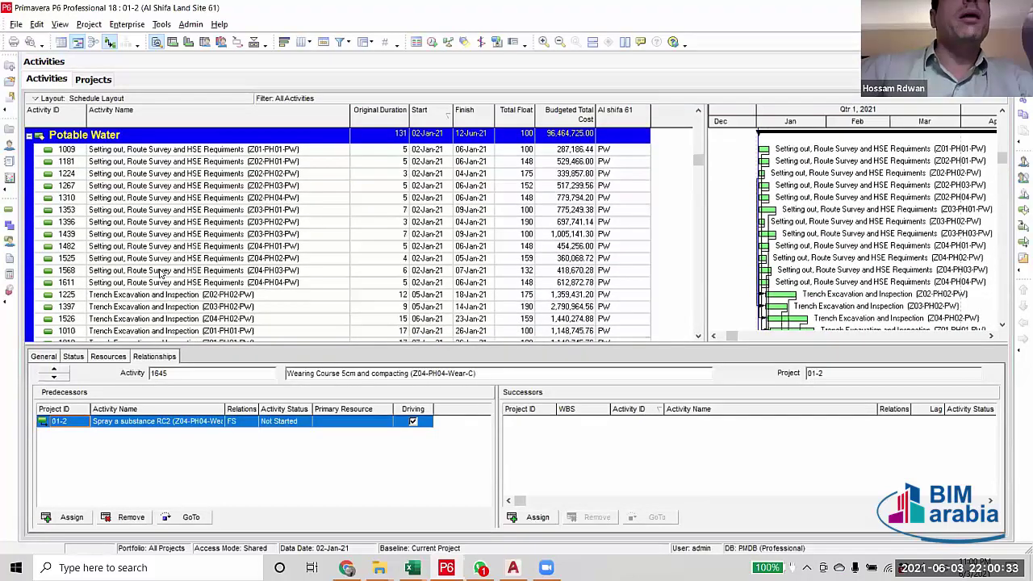
scroll(160, 274, "down", 5)
scroll(636, 213, "up", 4)
scroll(637, 213, "up", 2)
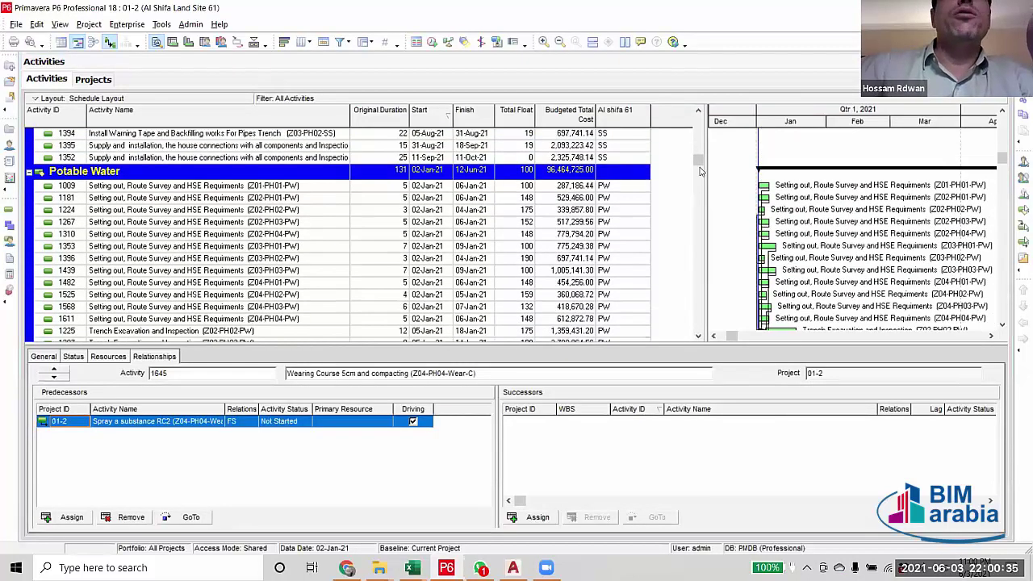
left_click_drag(699, 164, 699, 117)
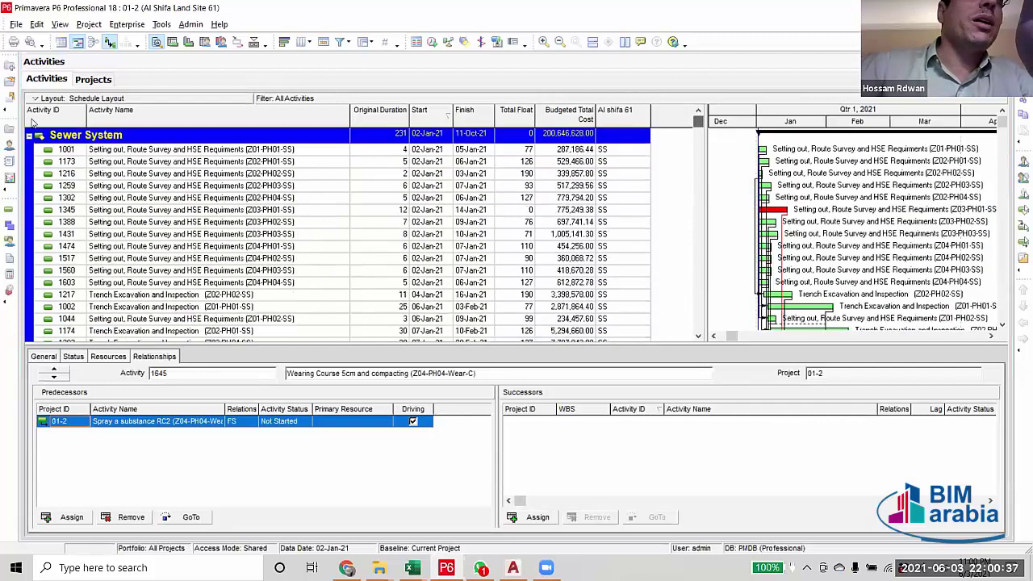
Collapse all seven Al shifa 61 groups, from Sewer System through Wearing Course, to their summary bands.
left_click(30, 136)
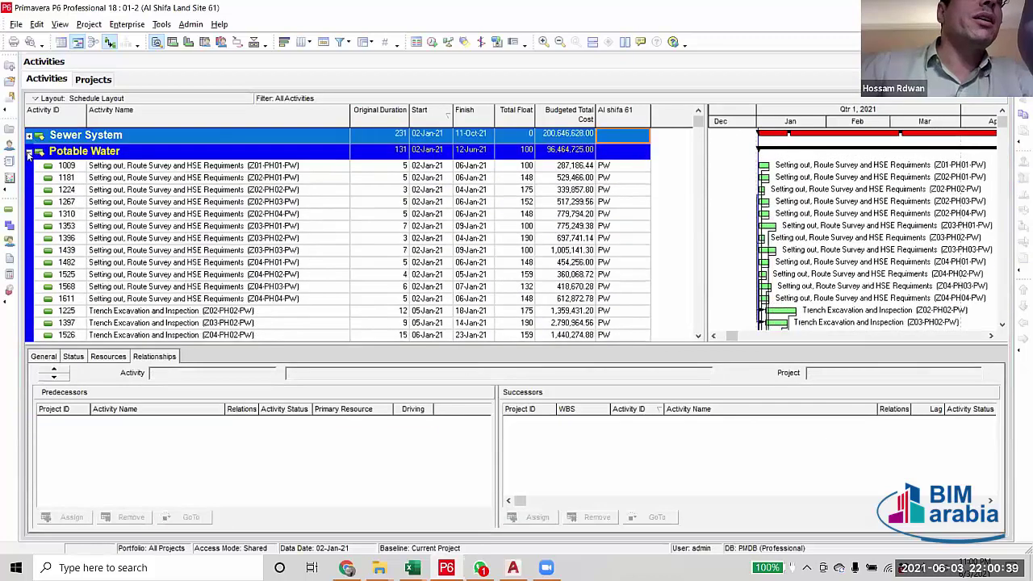
left_click(30, 152)
left_click(29, 168)
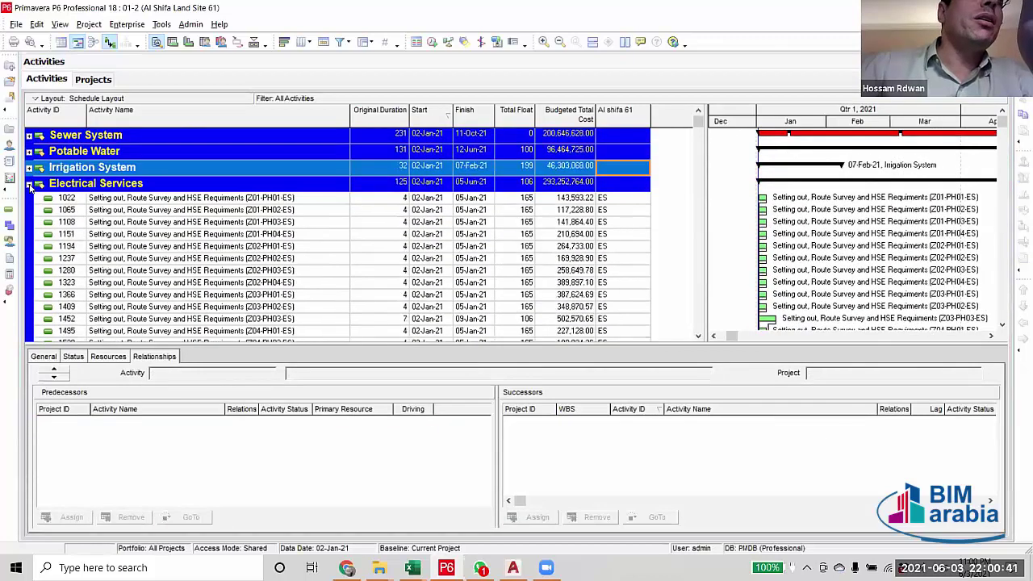
left_click(29, 184)
left_click(29, 200)
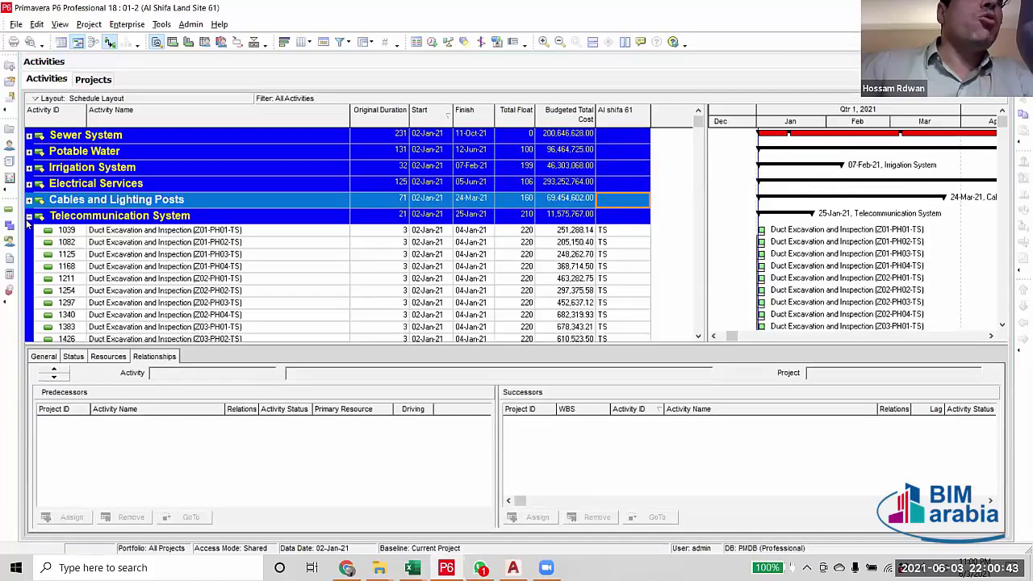
left_click(29, 216)
left_click(30, 232)
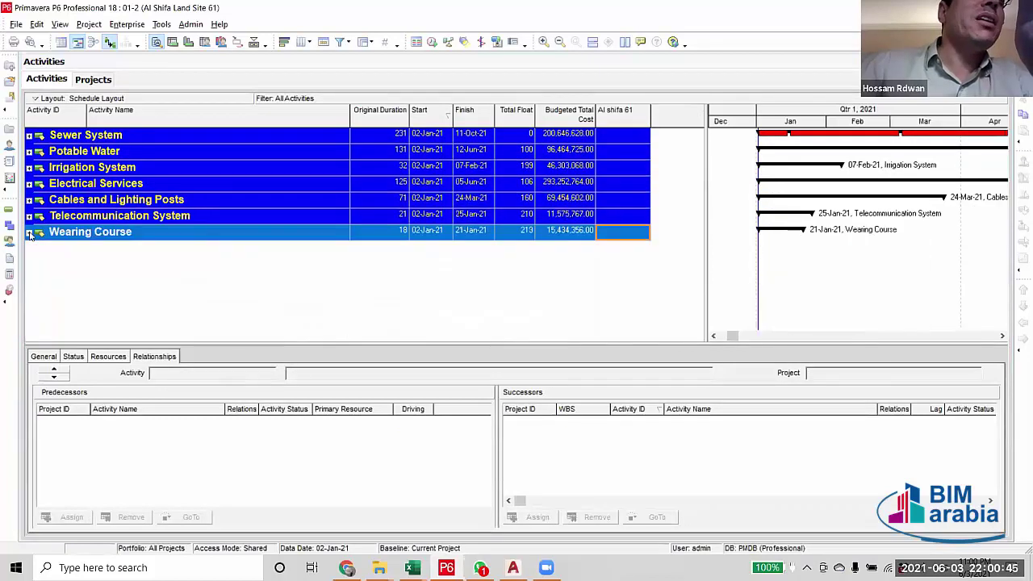
Look over the collapsed group bands and expand the Sewer System group to list its activities.
left_click(188, 136)
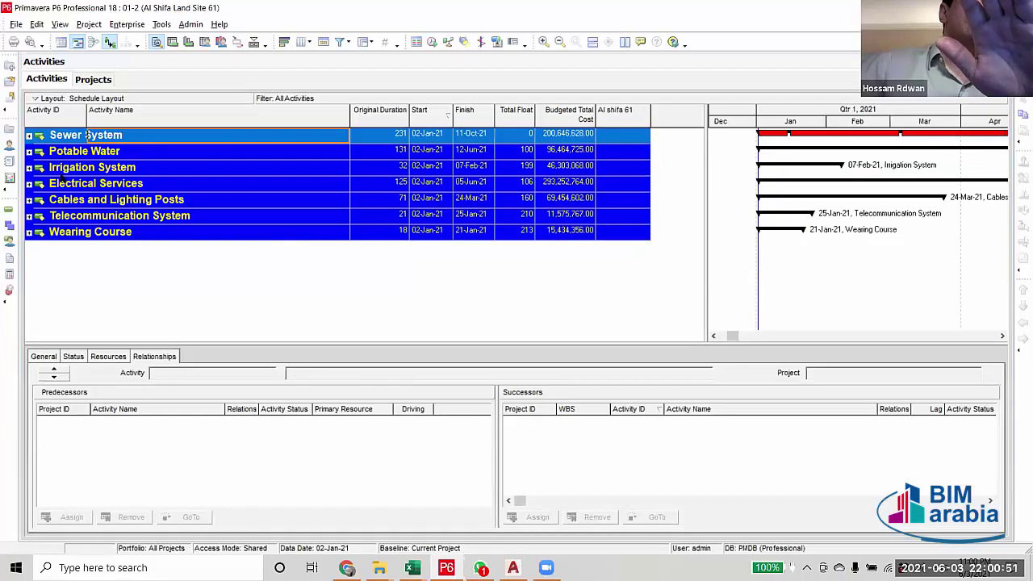
left_click(126, 206)
key("Down")
key("Down")
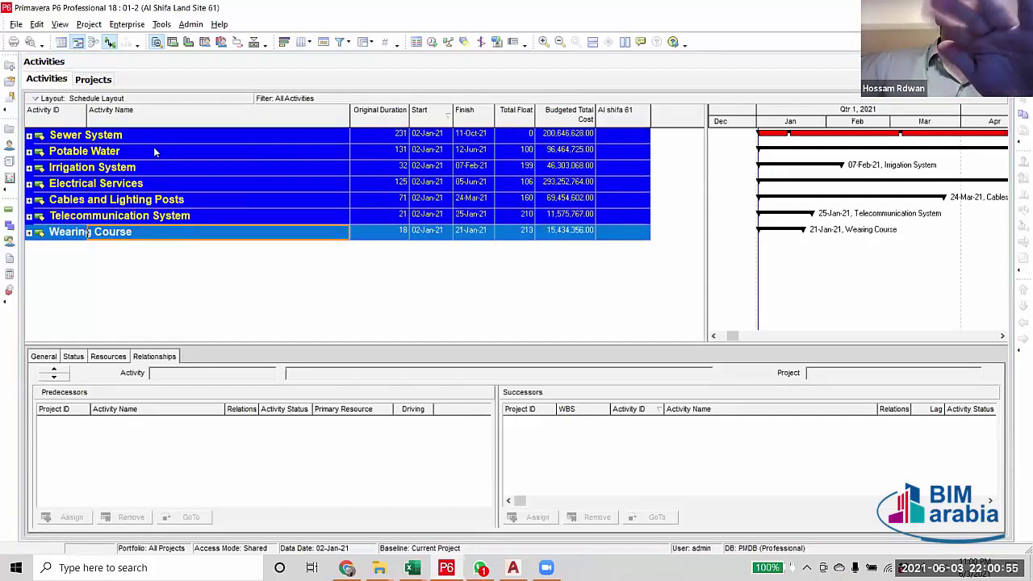
left_click(152, 141)
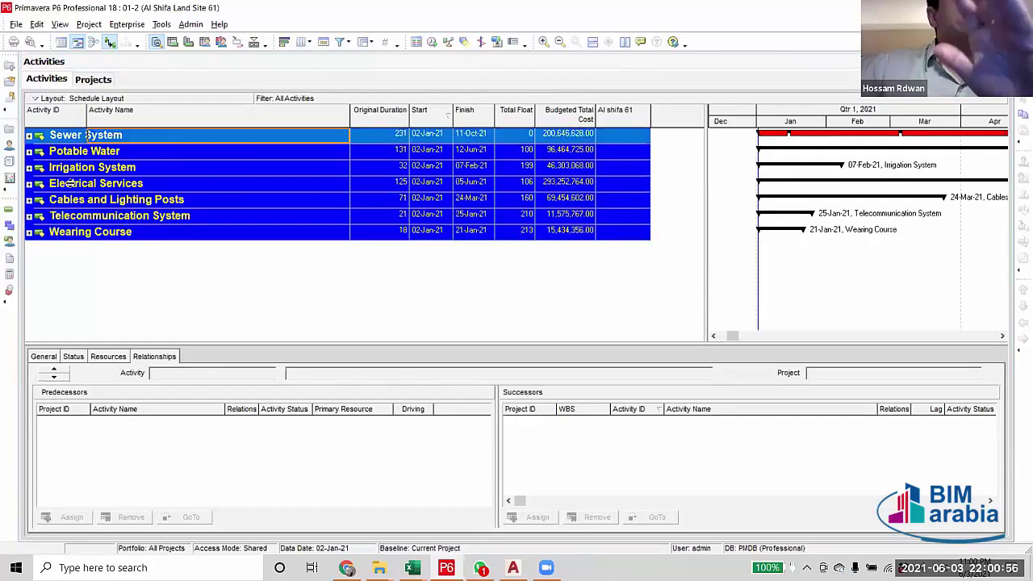
left_click(29, 136)
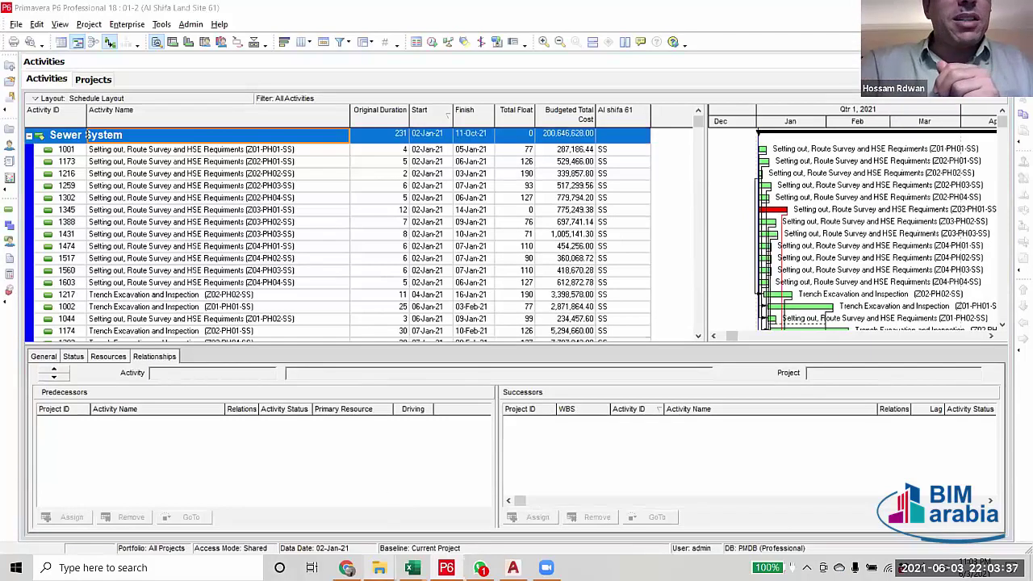
mouse_move(379, 568)
left_click(841, 535)
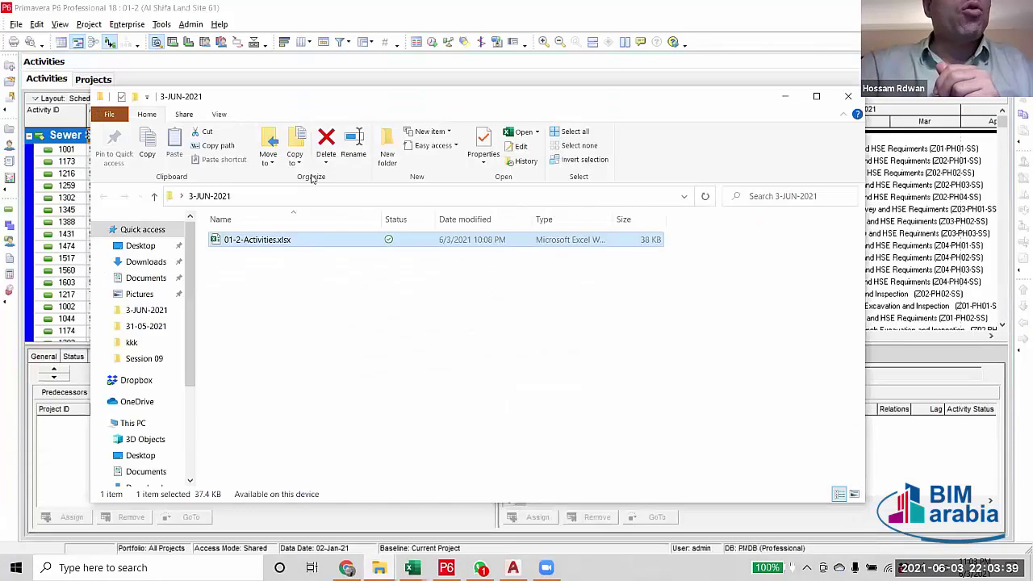
left_click(784, 96)
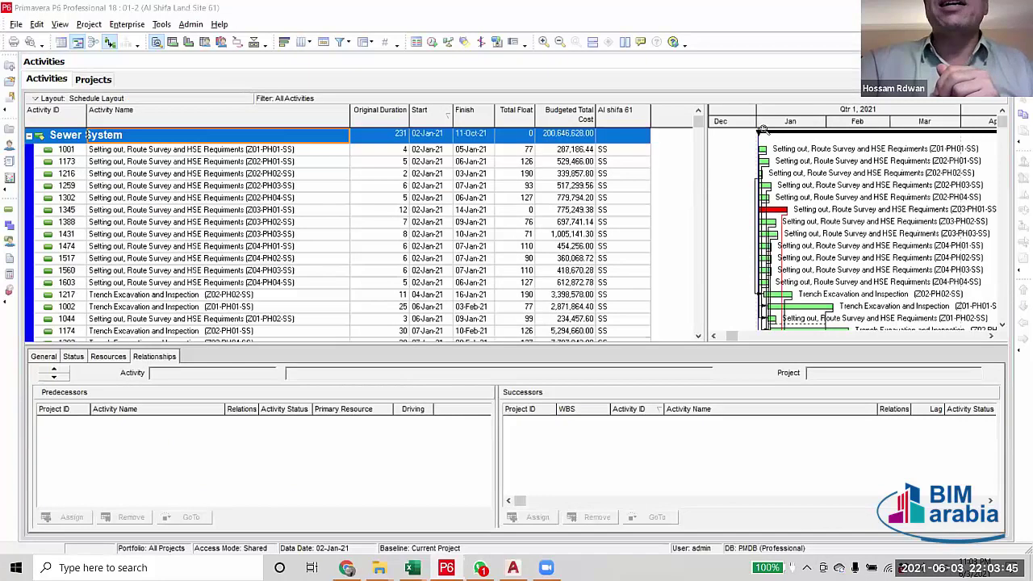
key("alt+Tab")
key("Tab")
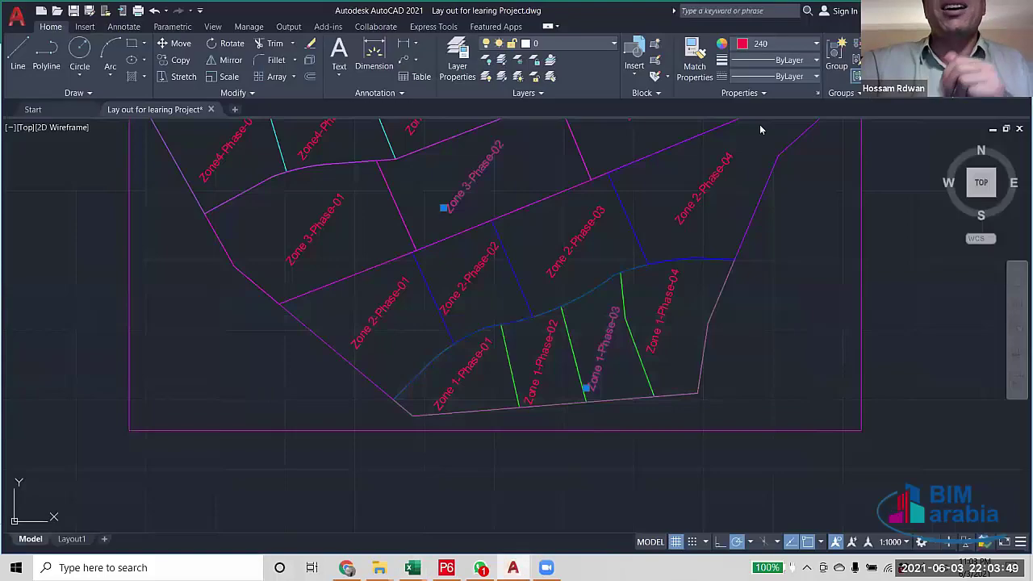
Open Meeting.pptx in PowerPoint from the desktop folder COURCE 1-4-2021 and start its slide show.
key("alt+Tab")
key("Tab")
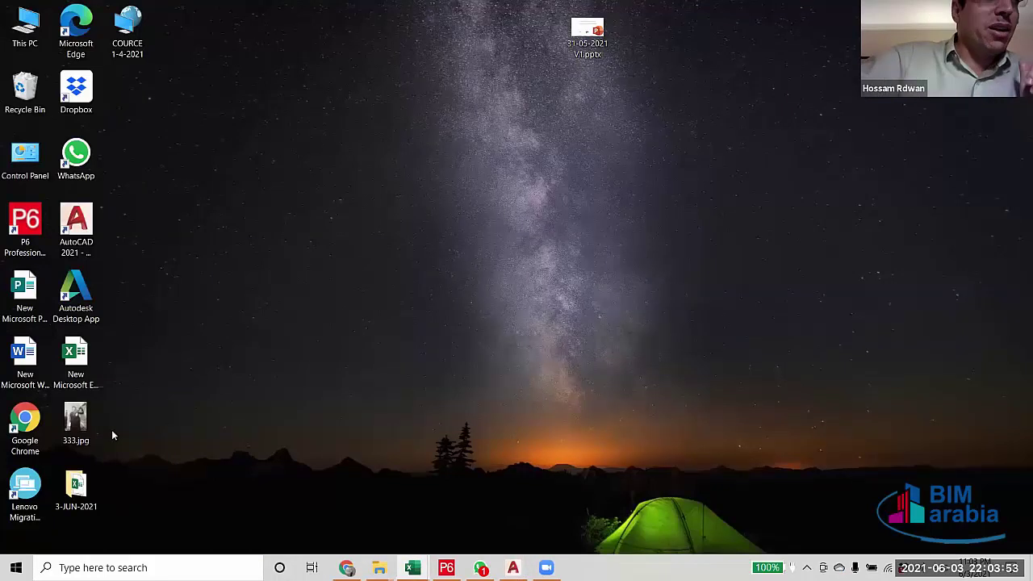
left_click(138, 41)
key("Return")
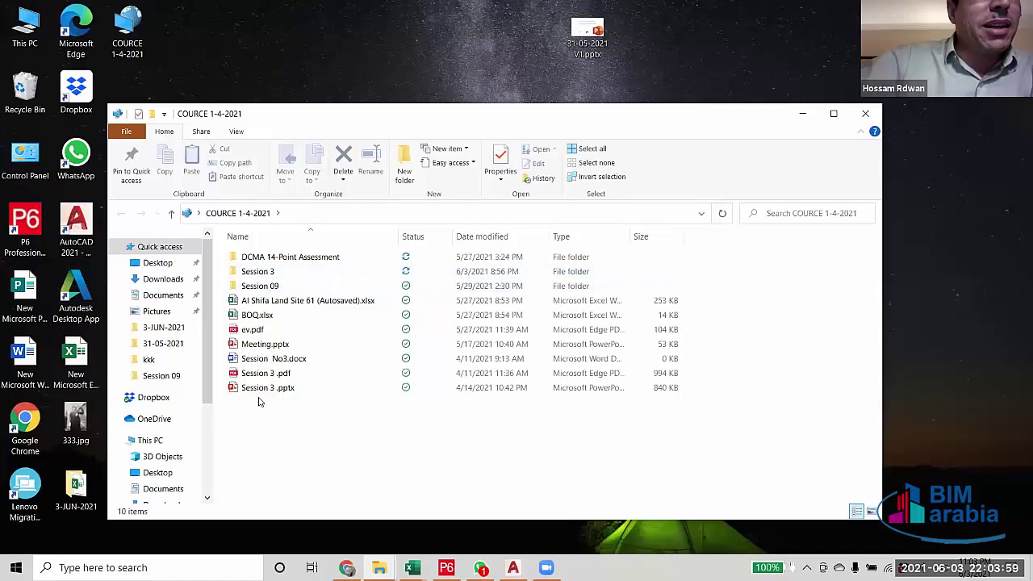
double_click(266, 344)
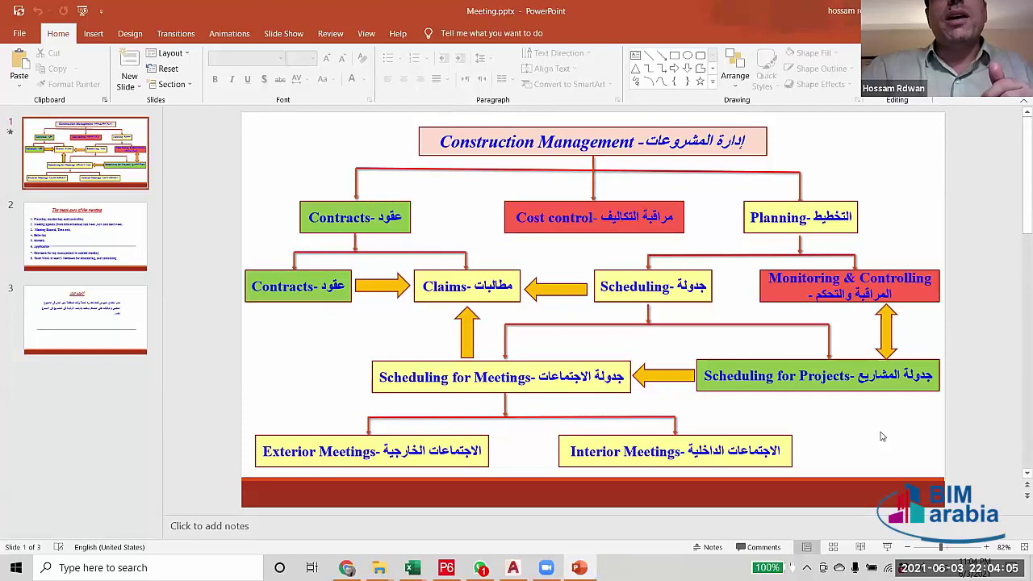
left_click(887, 547)
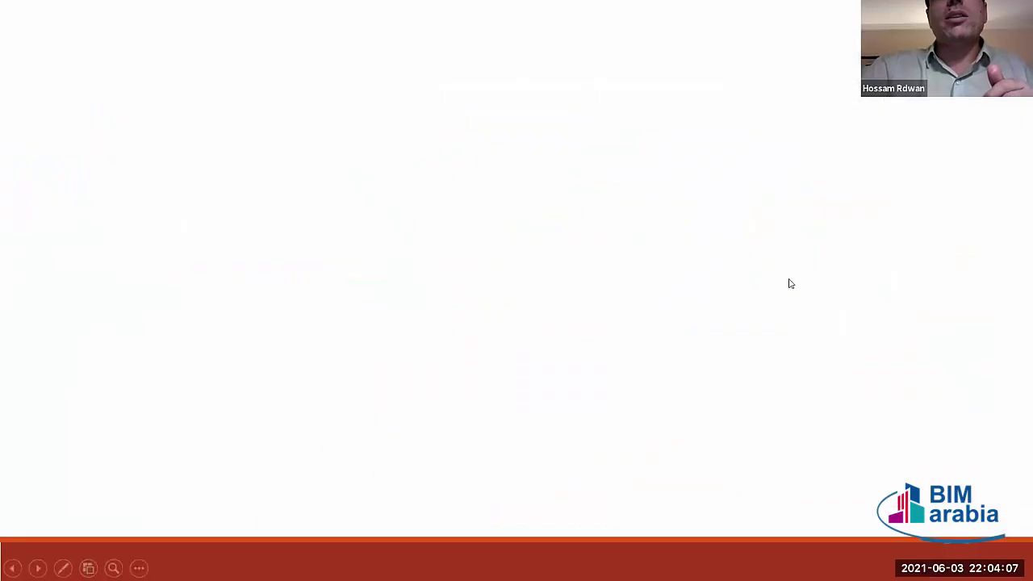